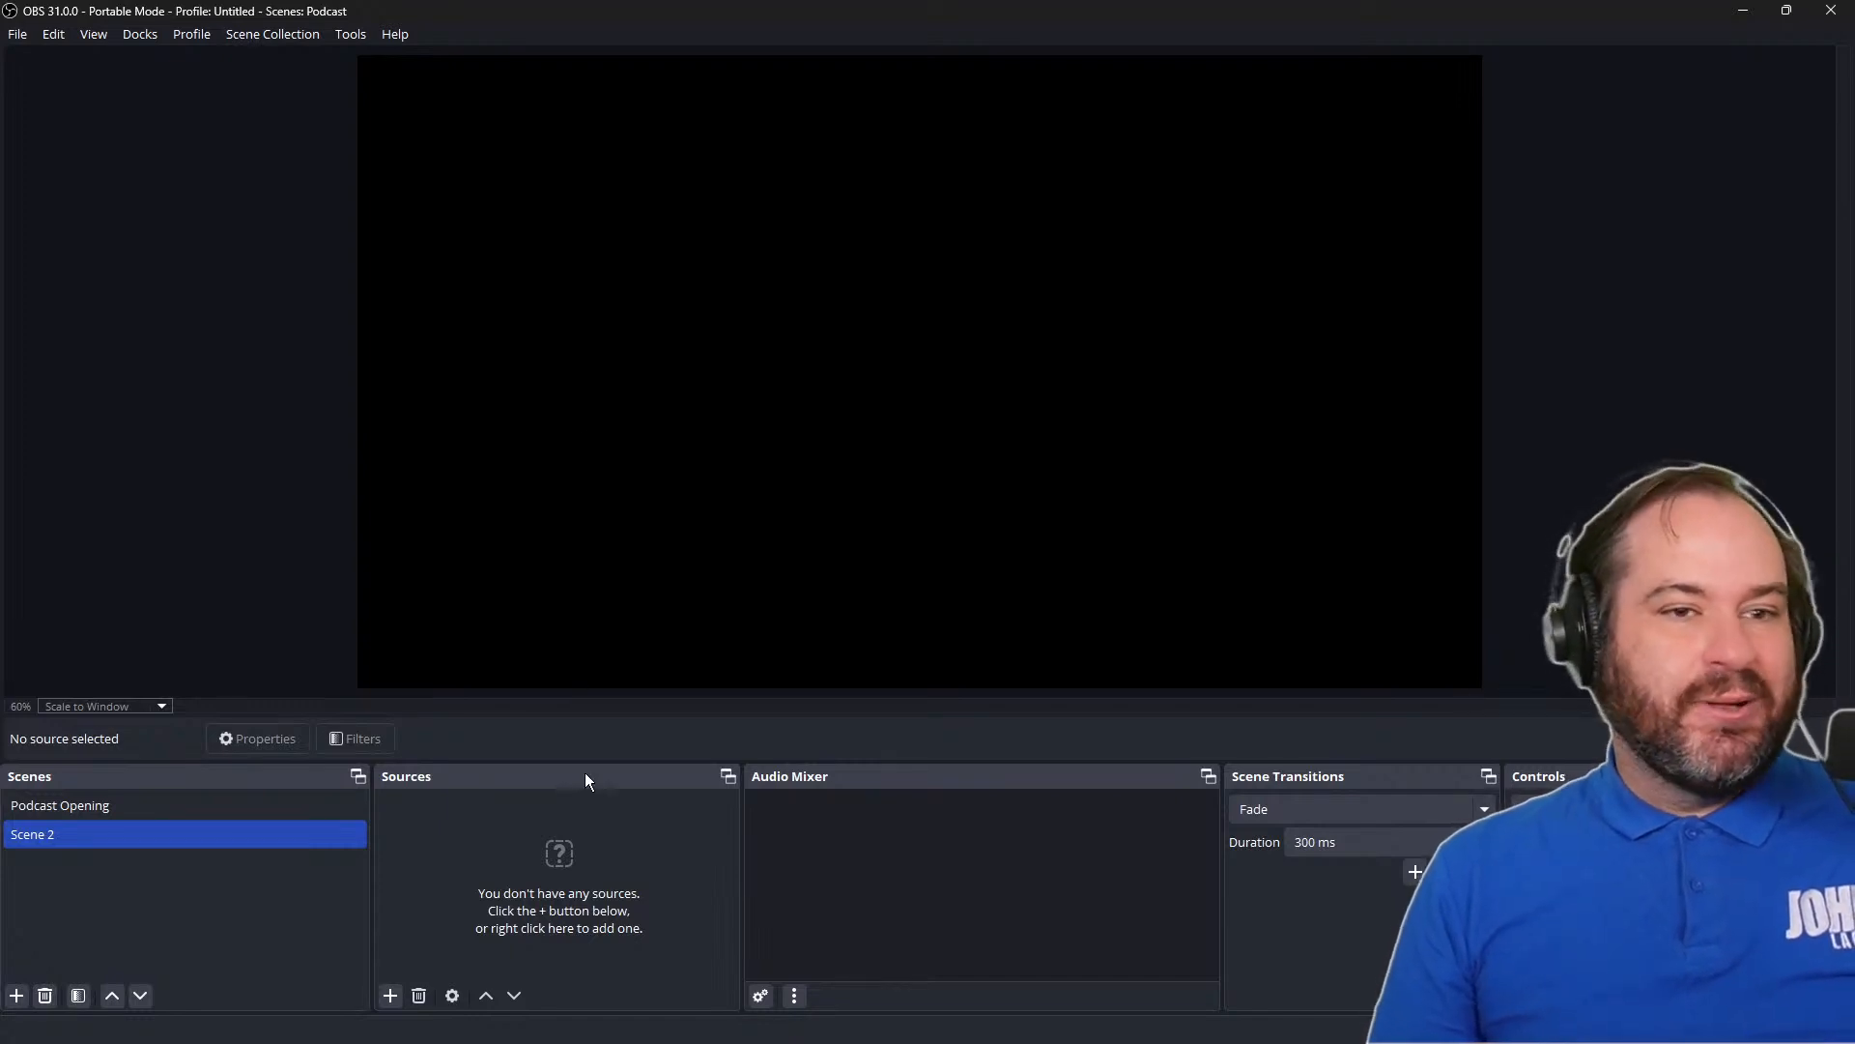
Check which scene collection is active and show its Podcast Opening scene
left_click(388, 999)
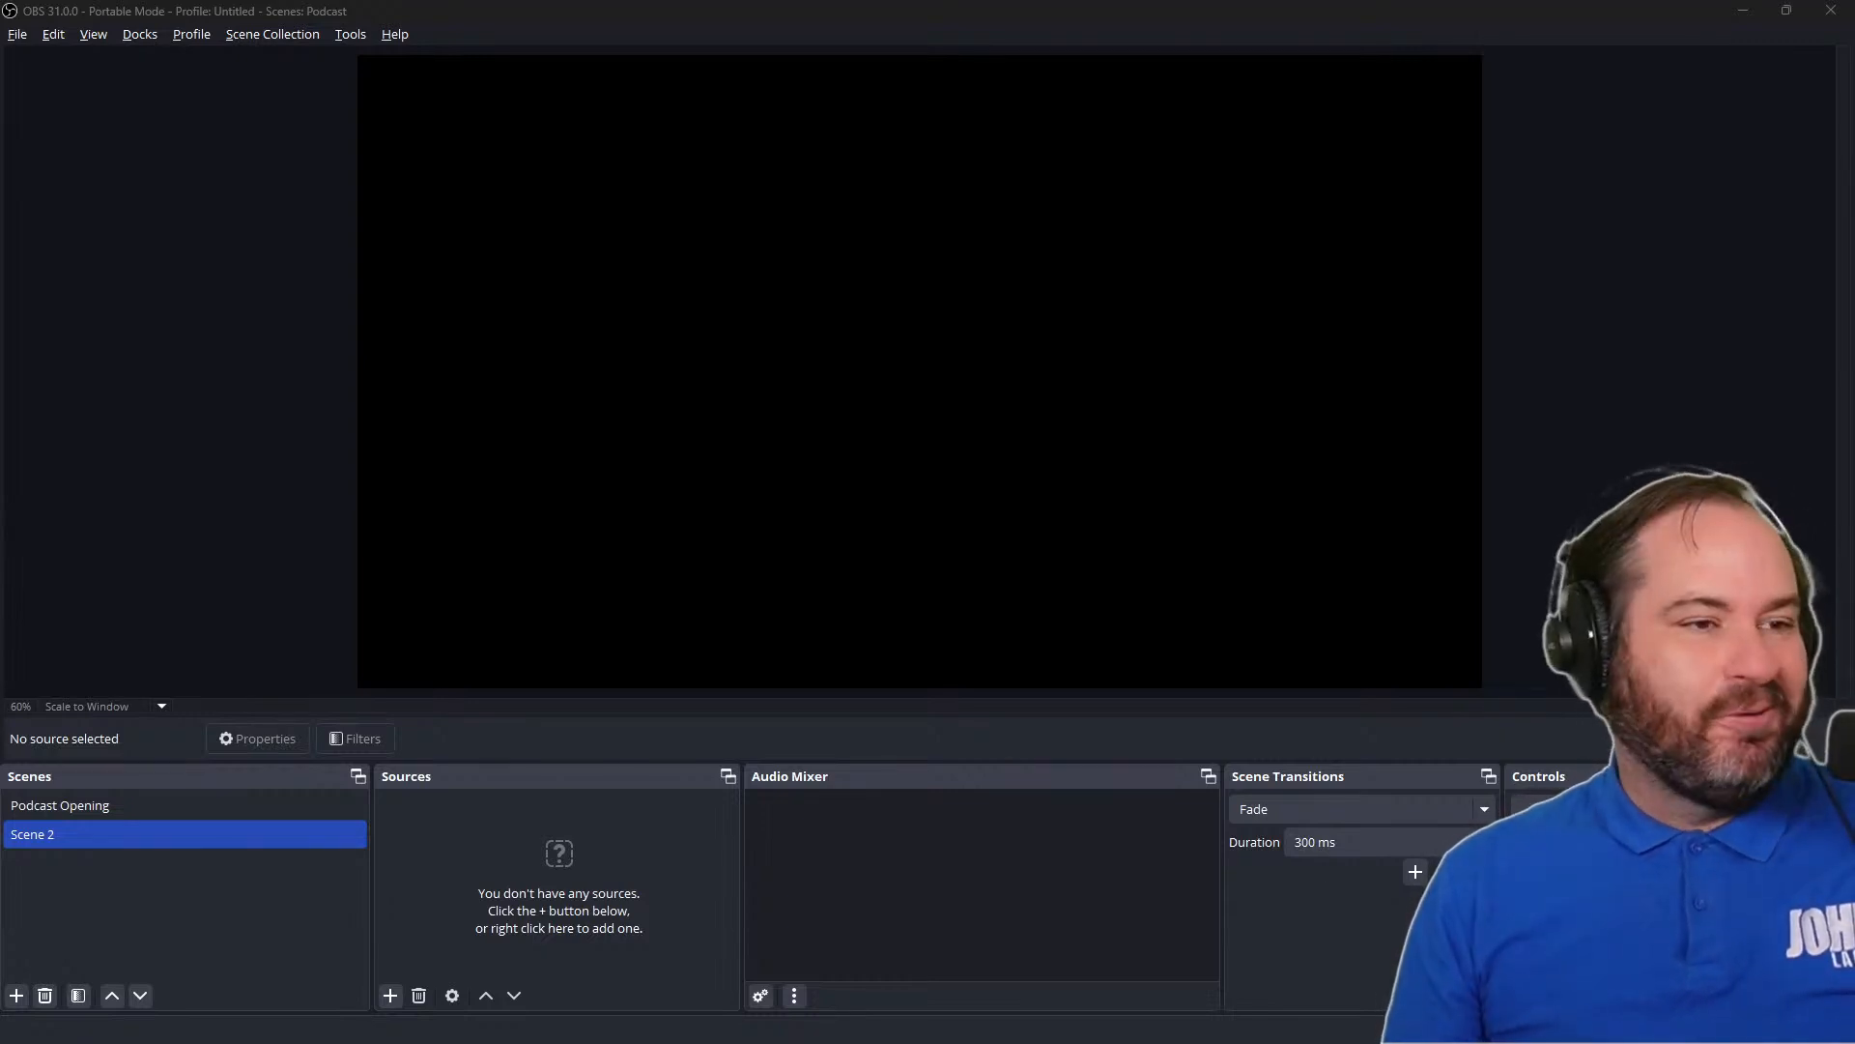
left_click(288, 36)
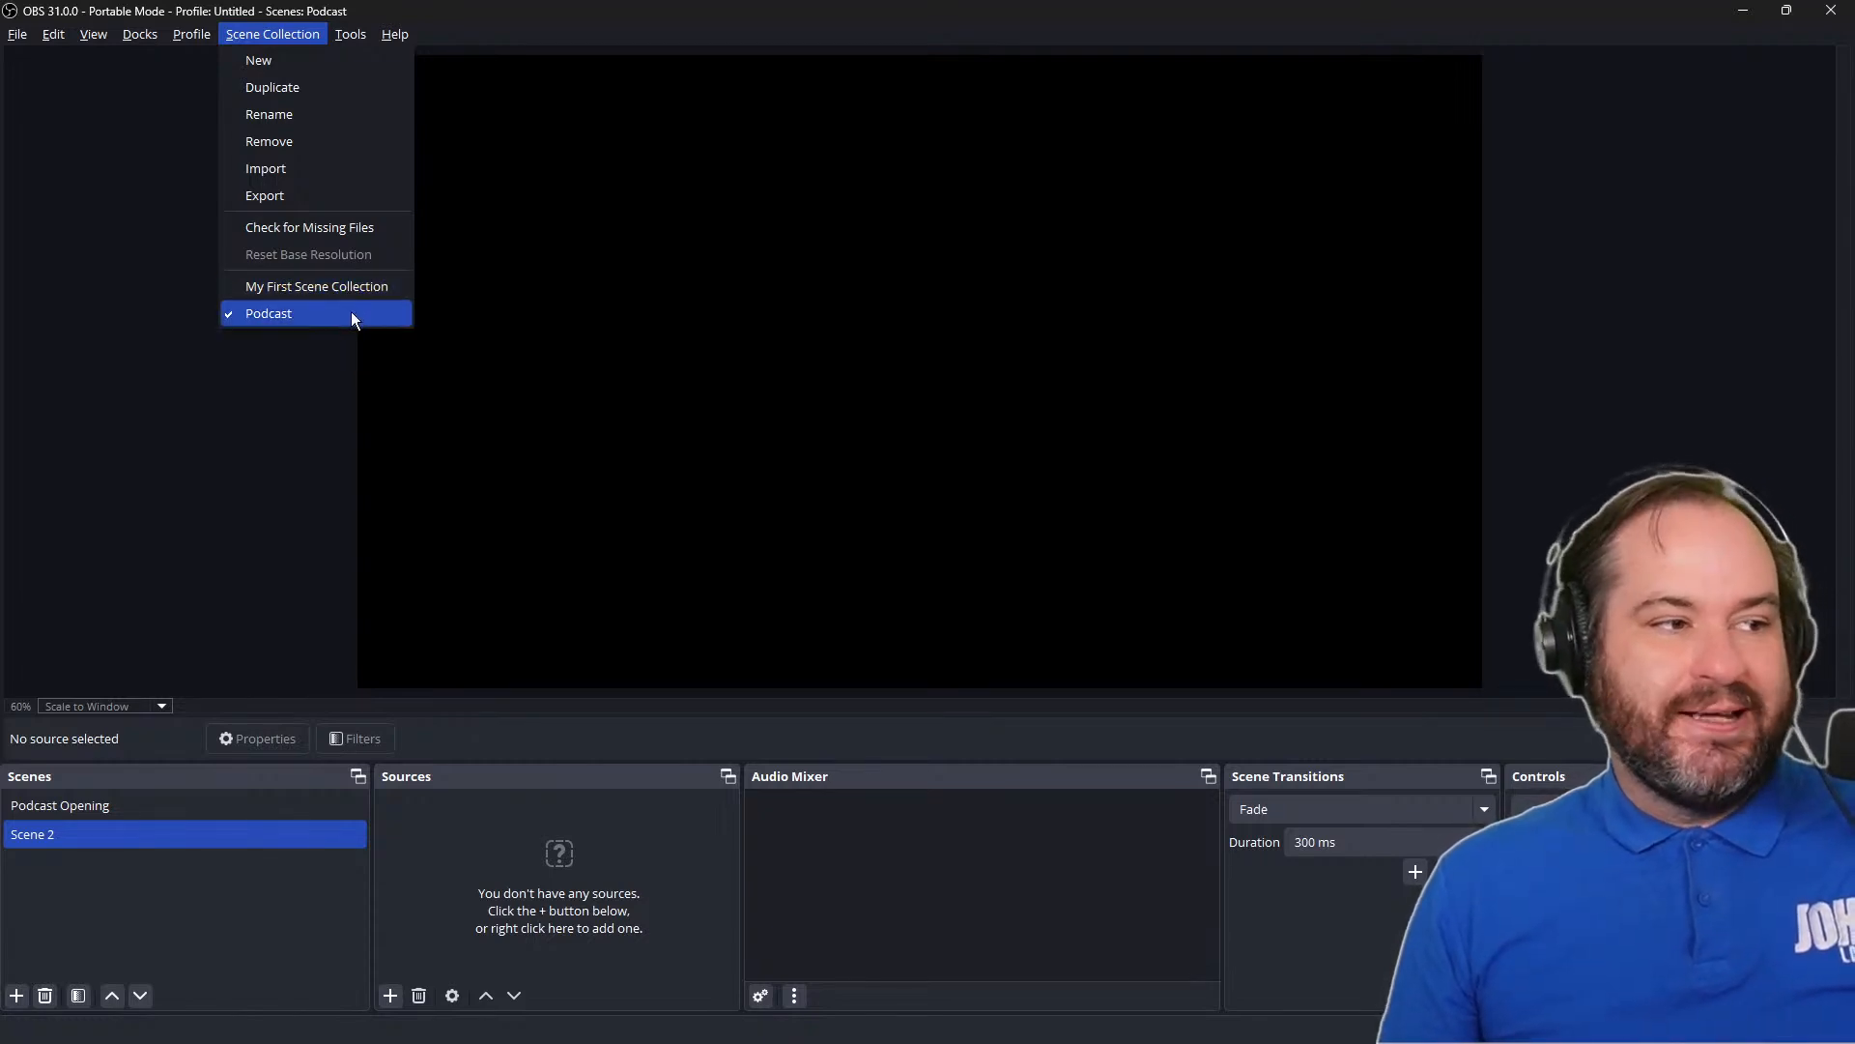
left_click(164, 804)
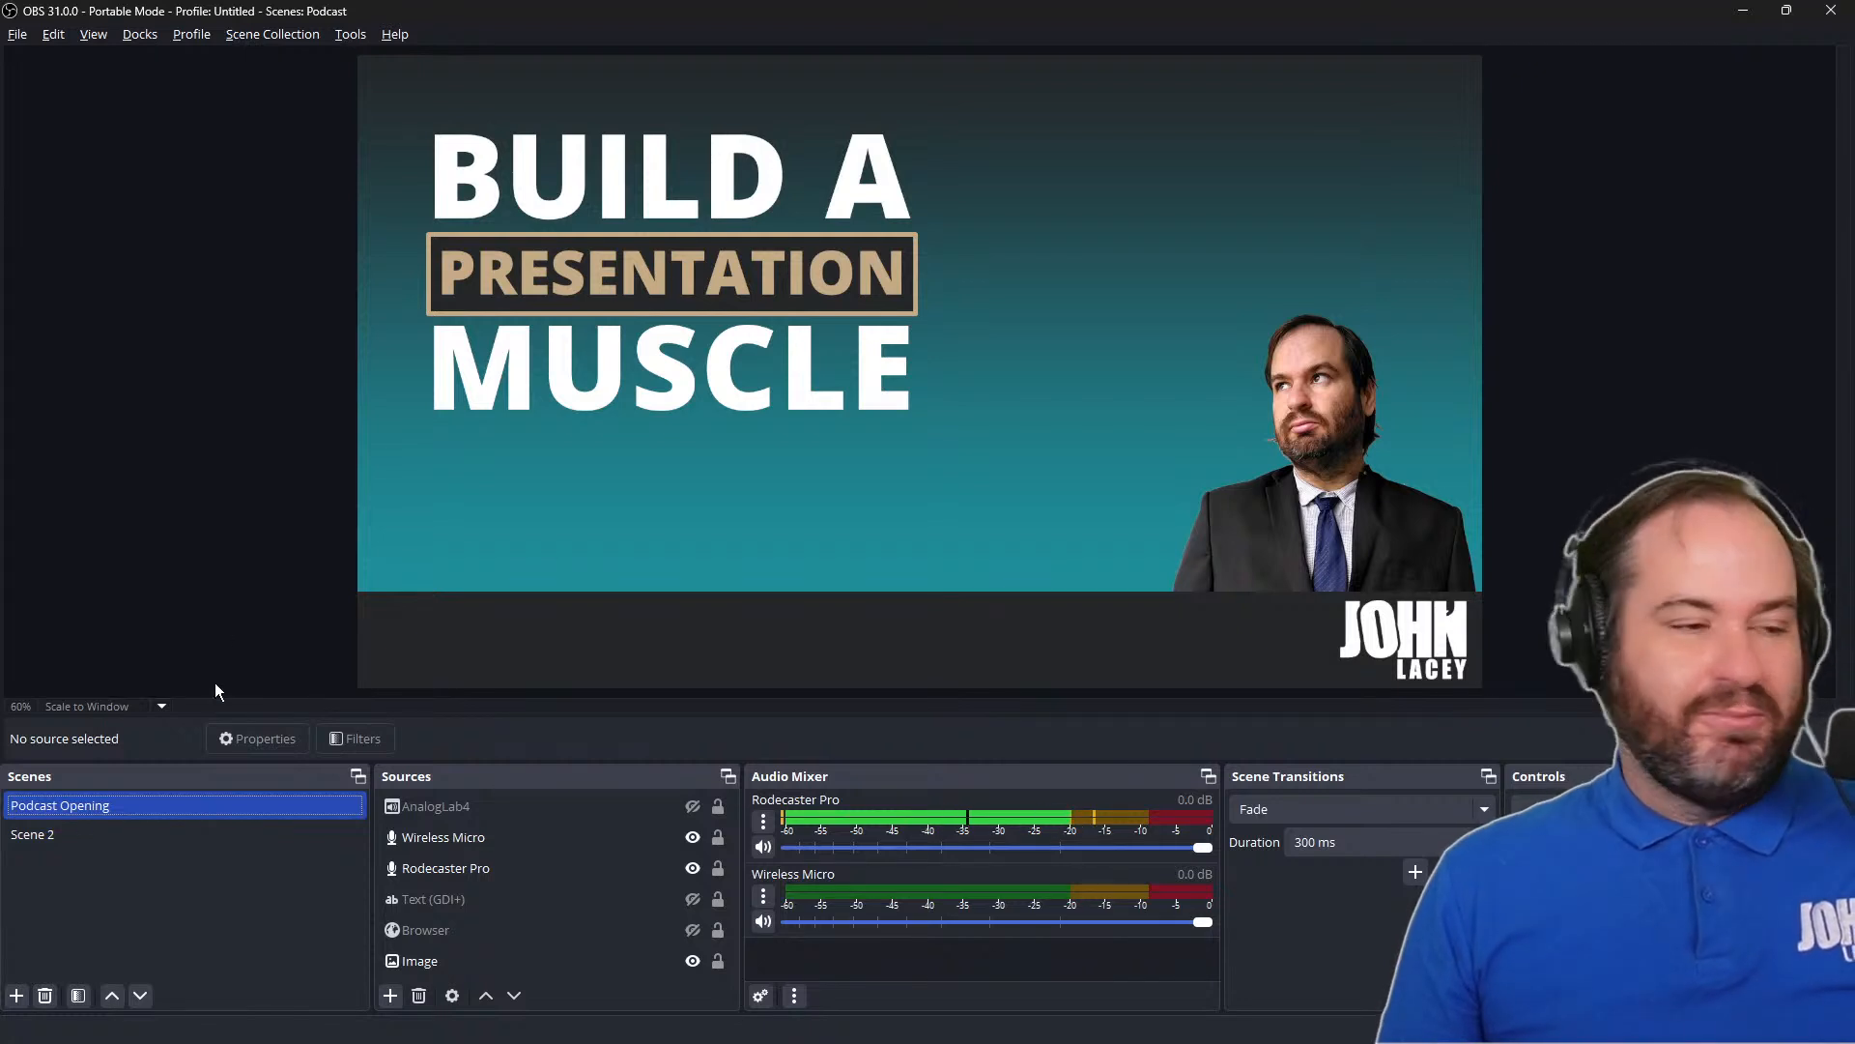
Create a new scene collection named Sources
left_click(308, 37)
left_click(310, 62)
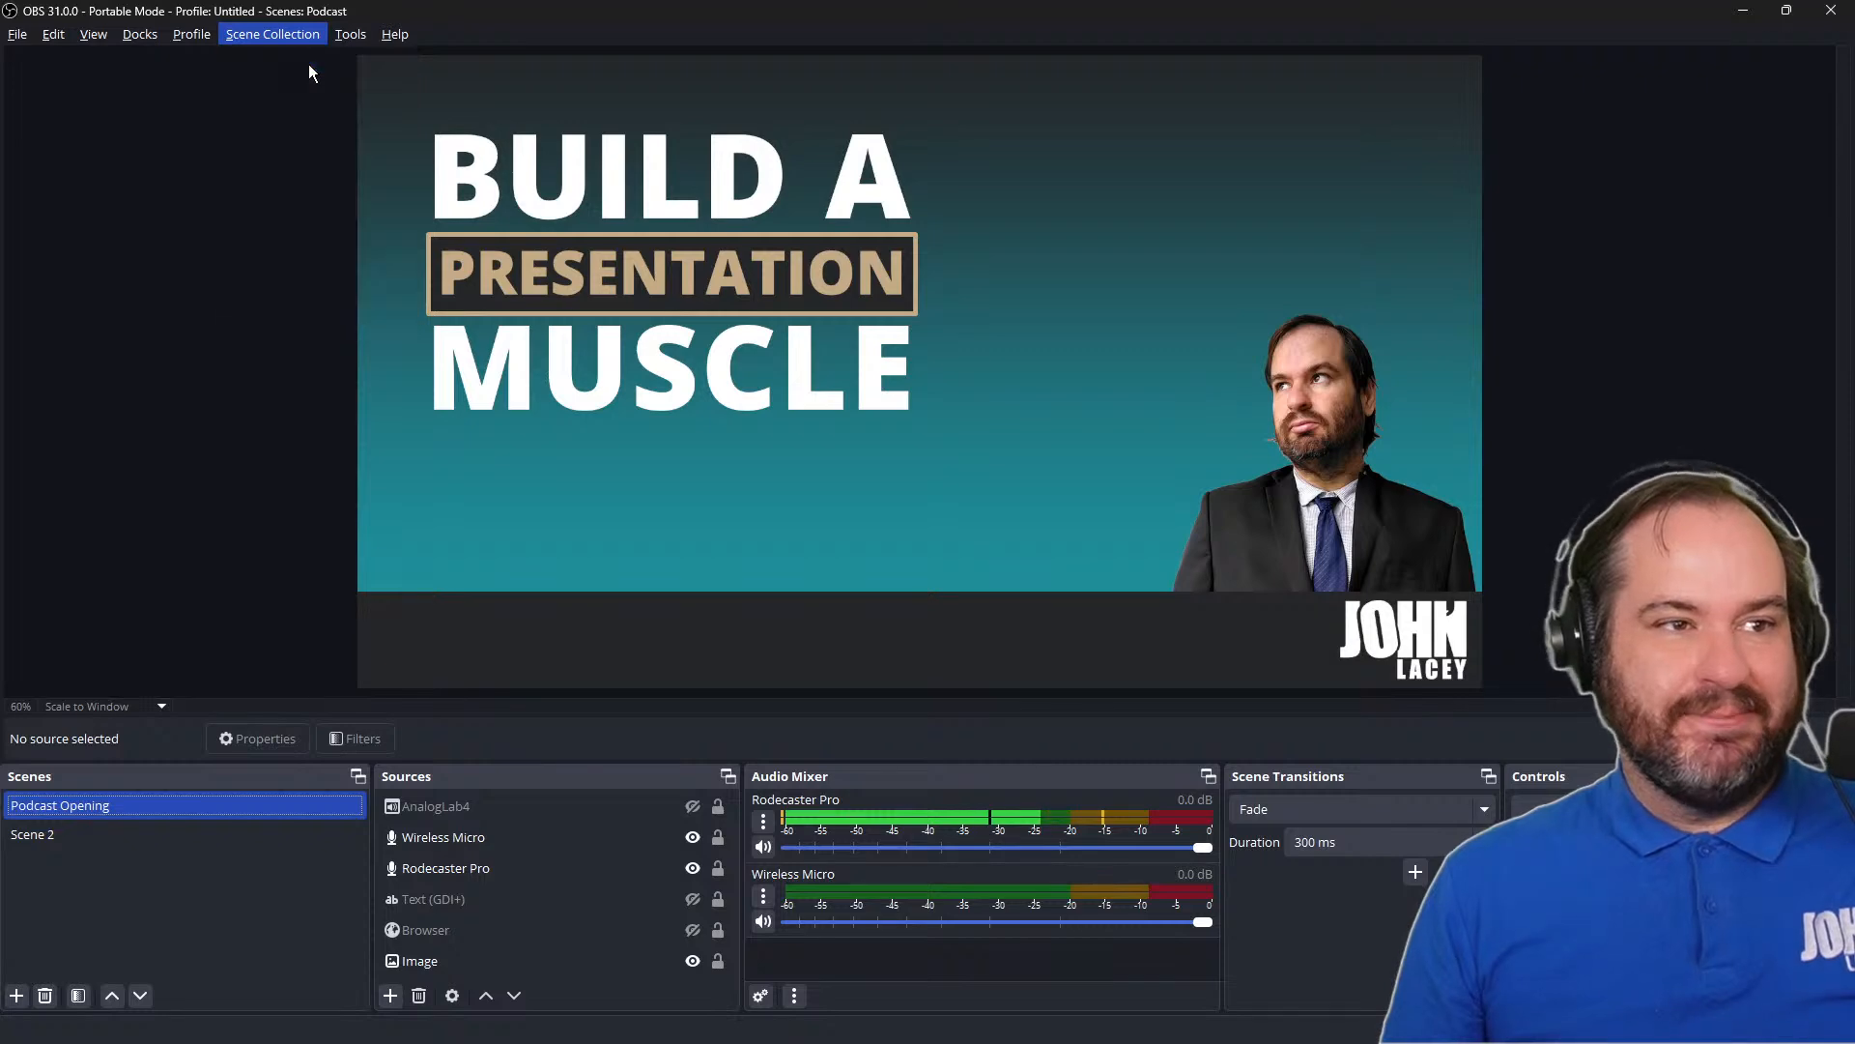
left_click(810, 527)
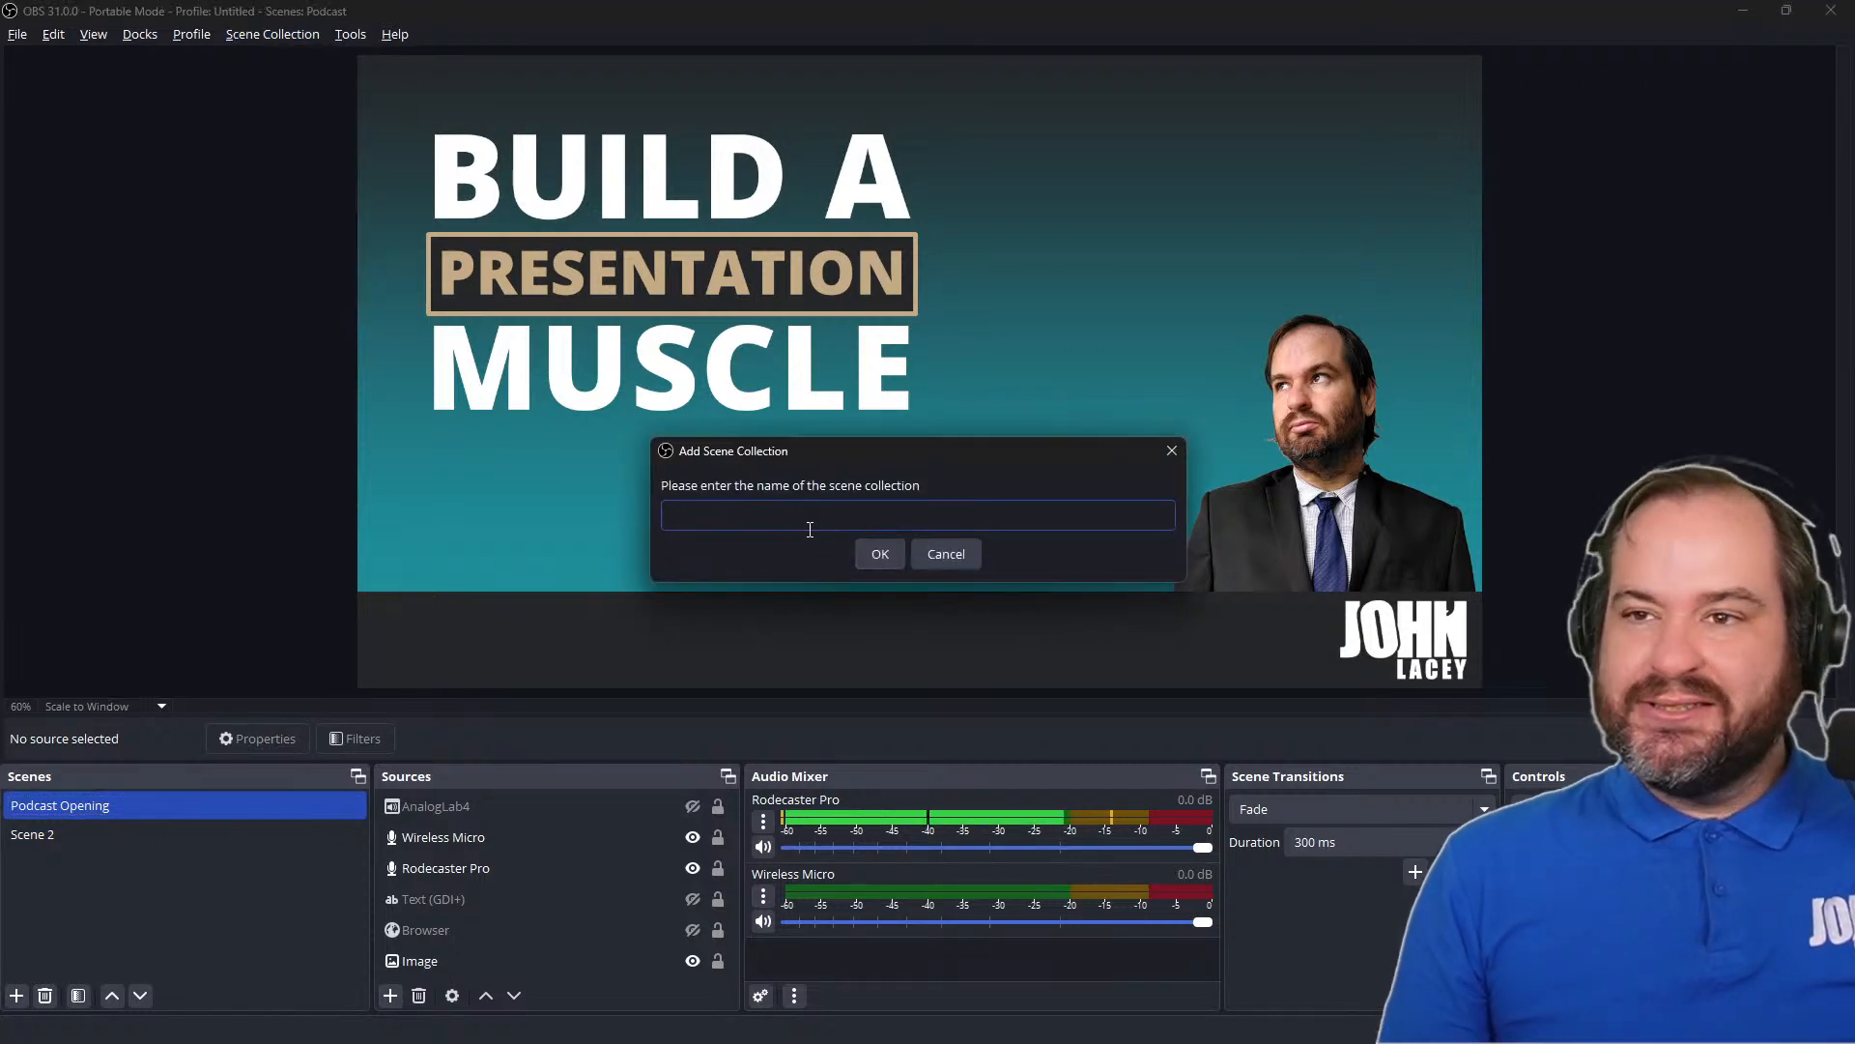
type("Sources")
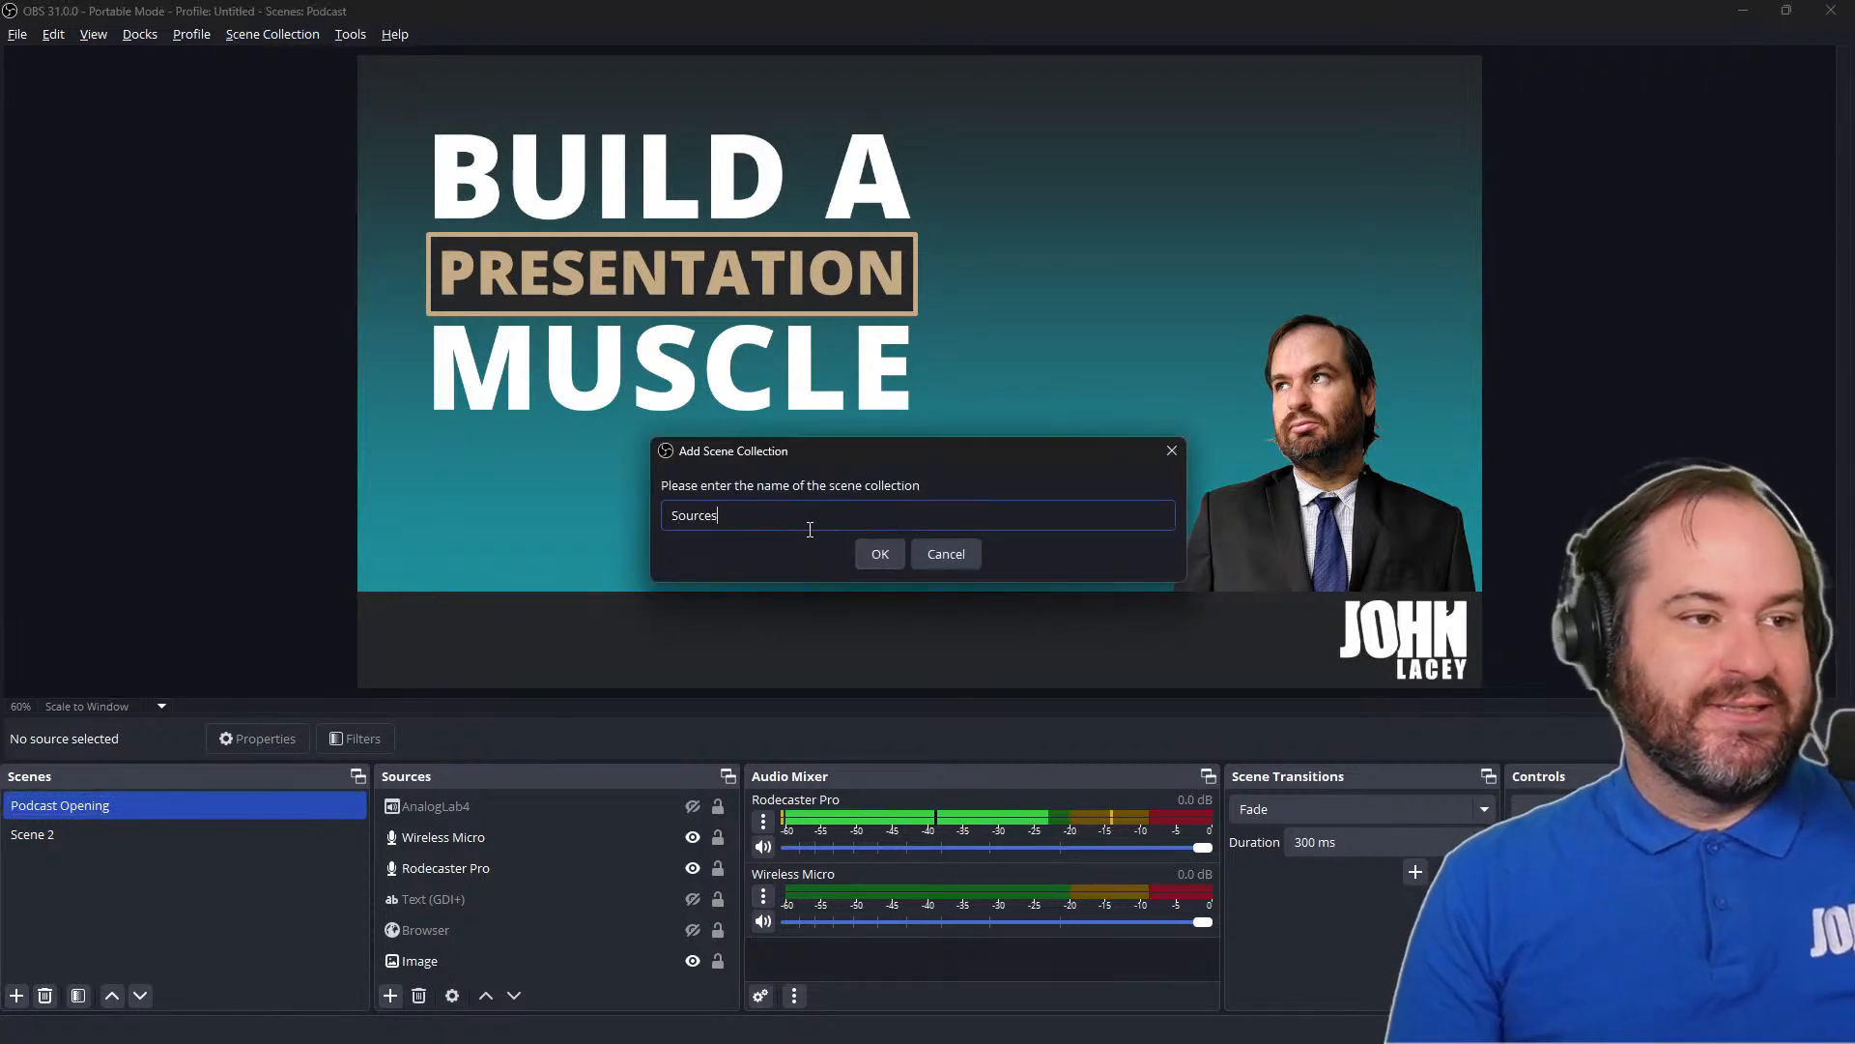
left_click(870, 553)
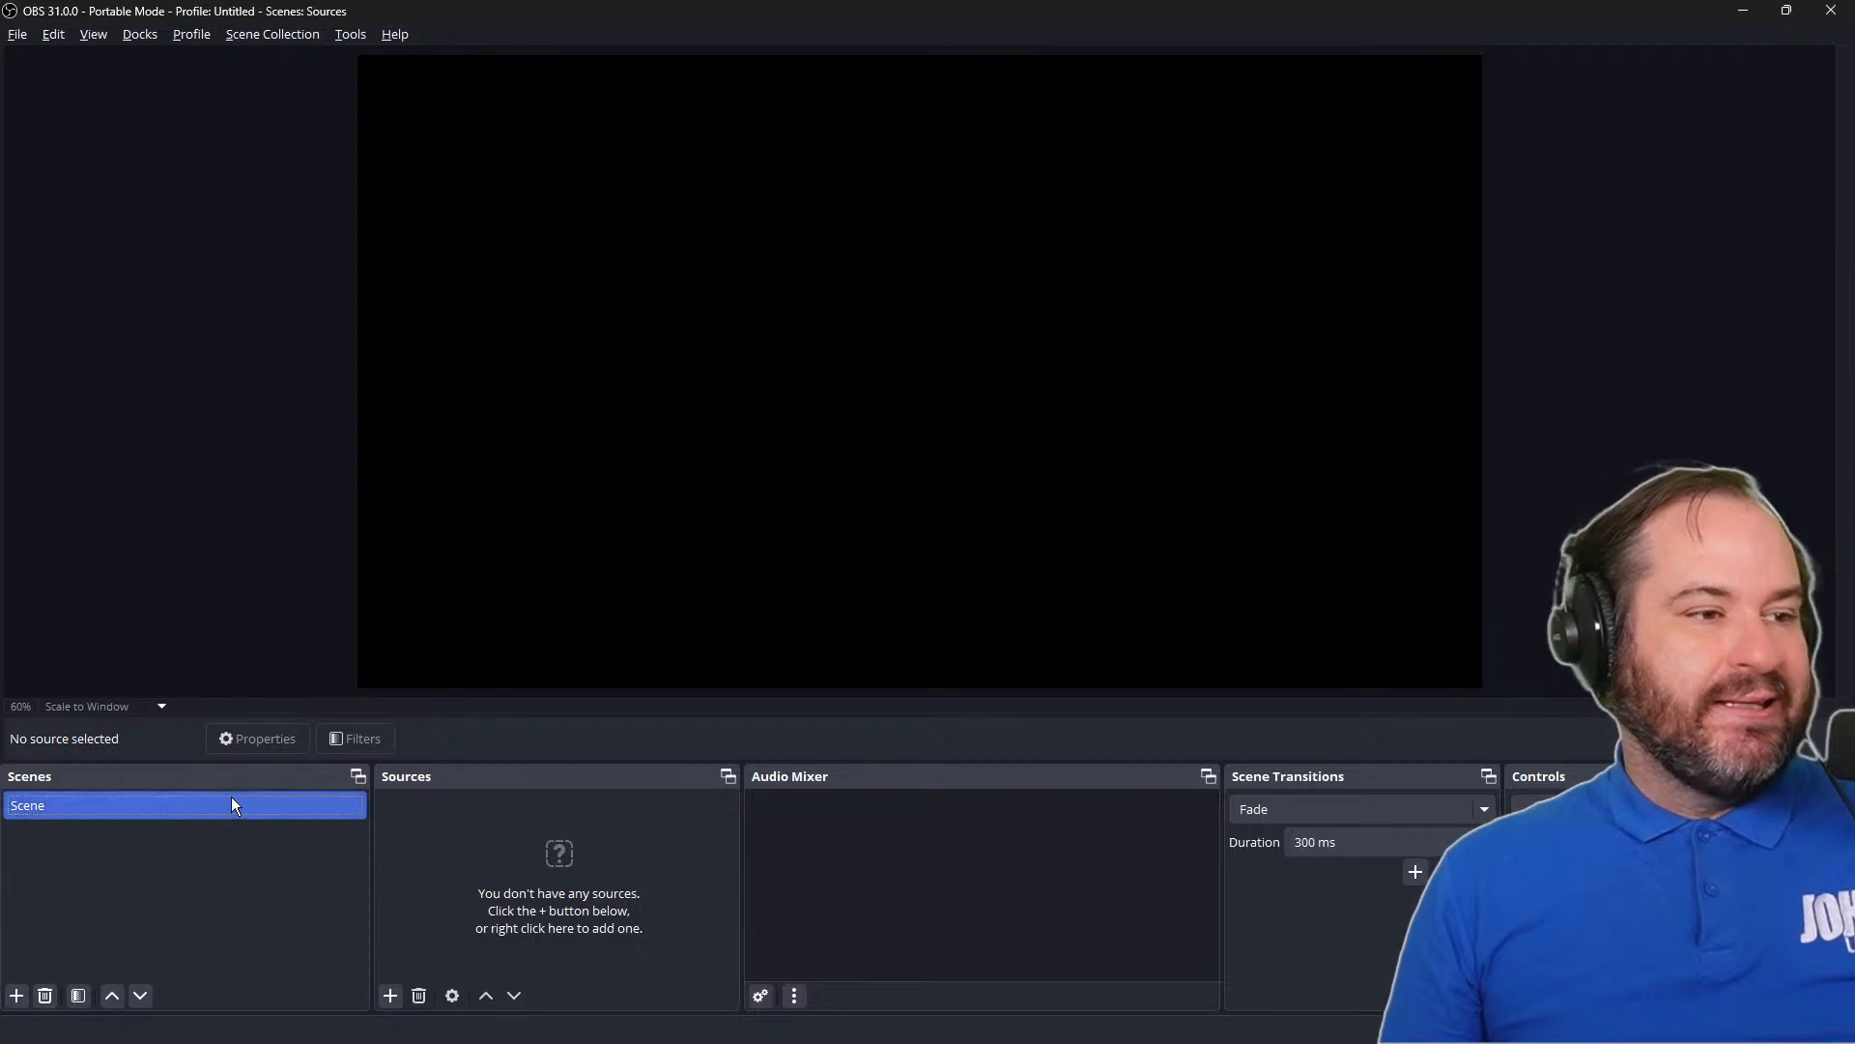
Float the Scenes dock over the preview, hide it and show it again
left_click_drag(236, 775, 448, 245)
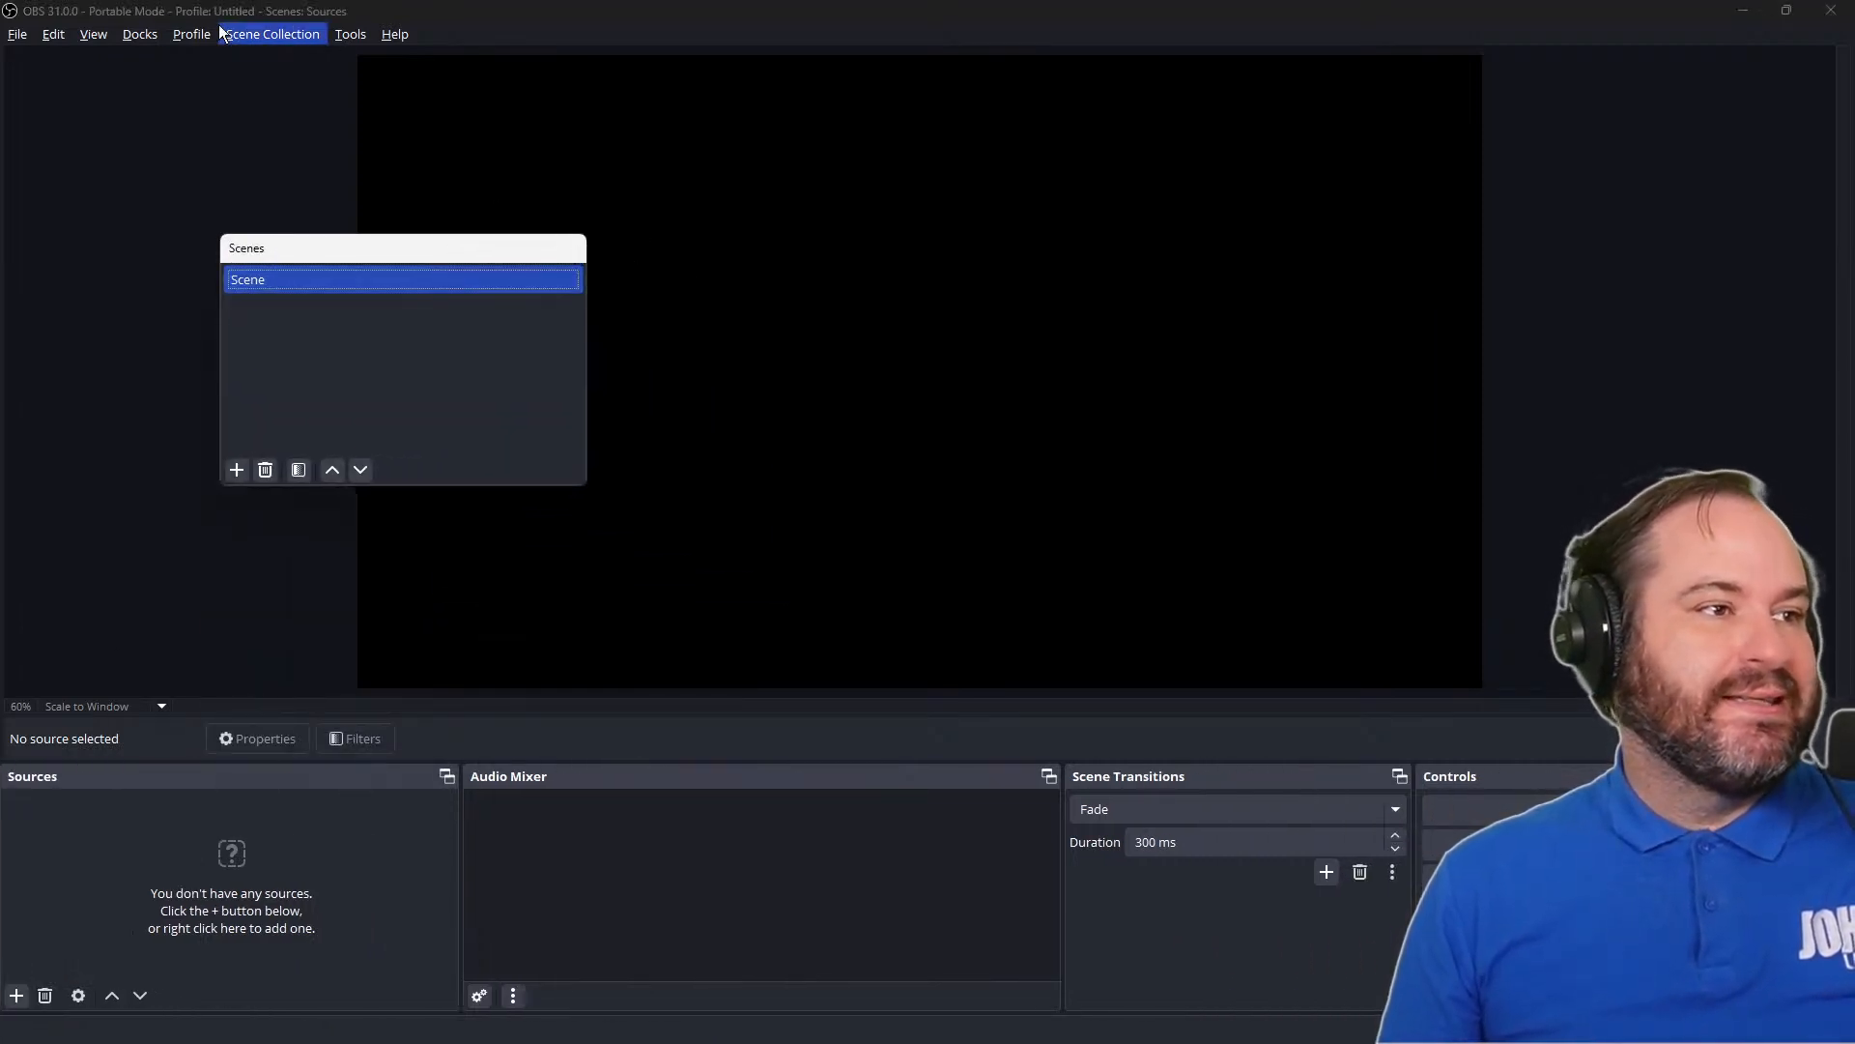
left_click(140, 34)
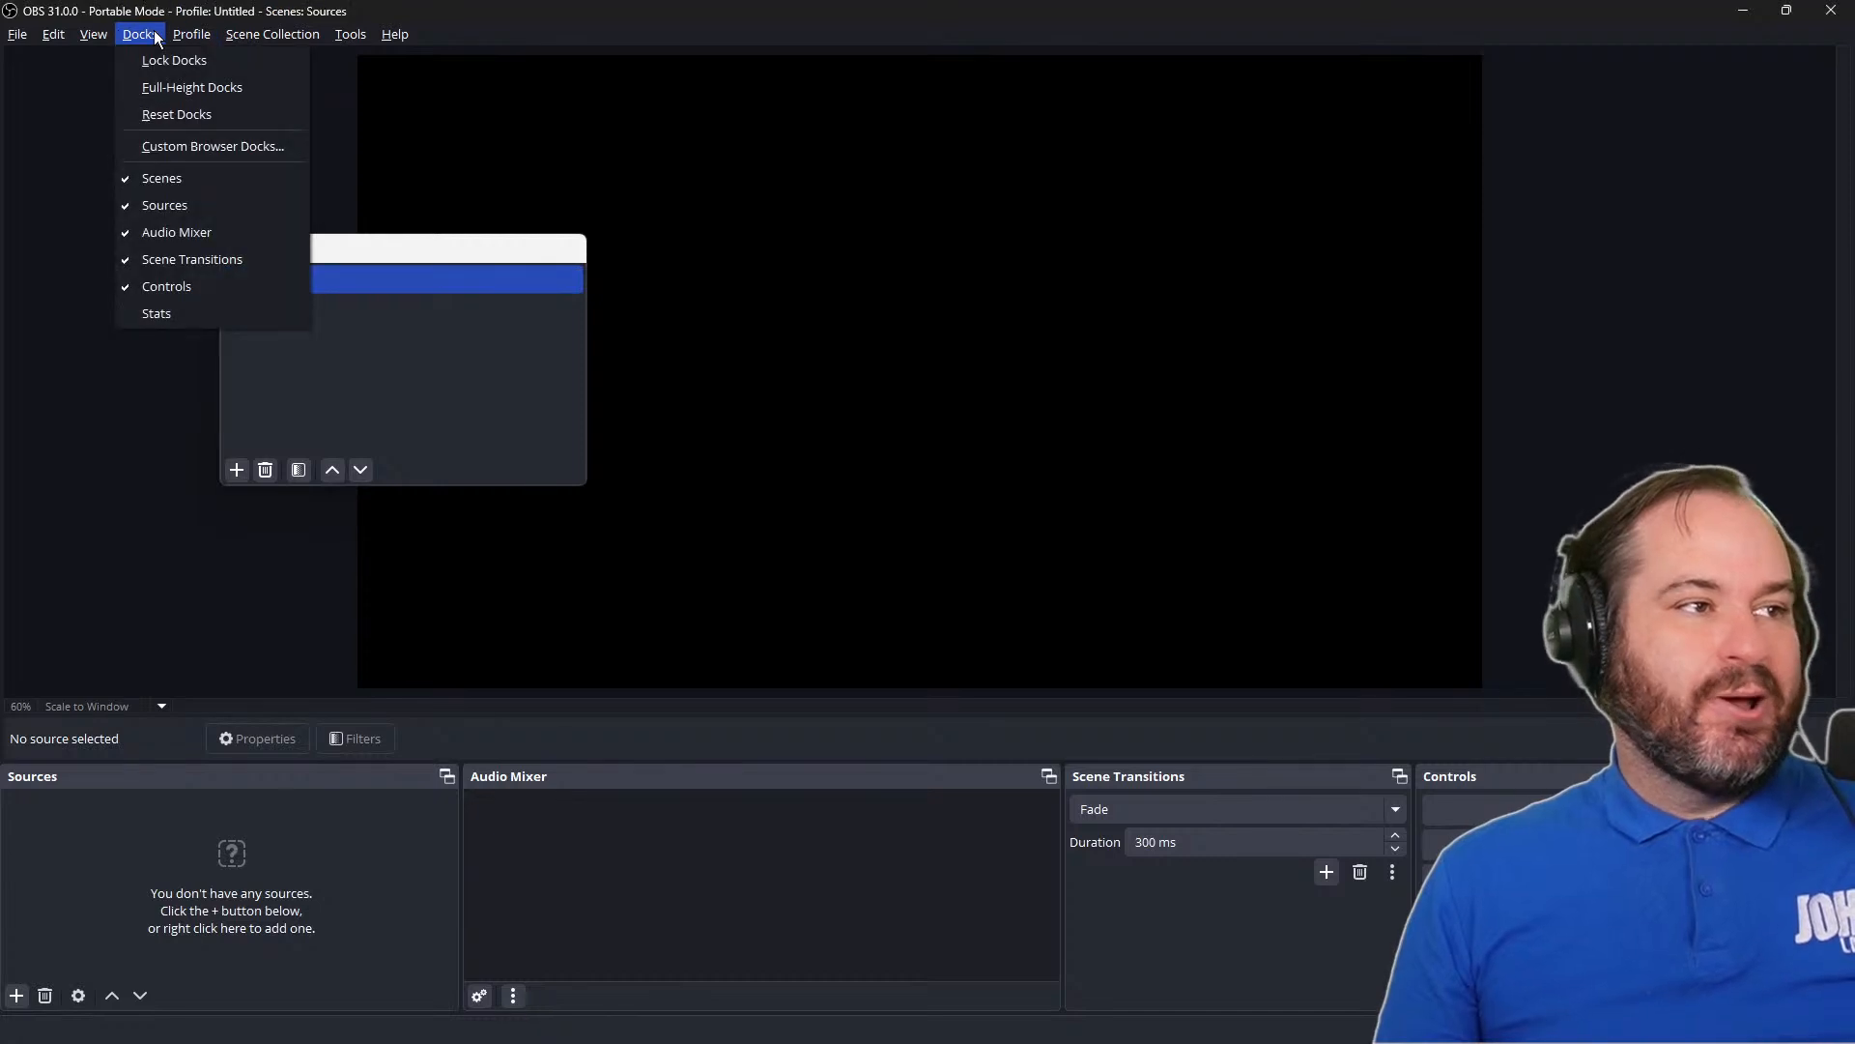
left_click(259, 182)
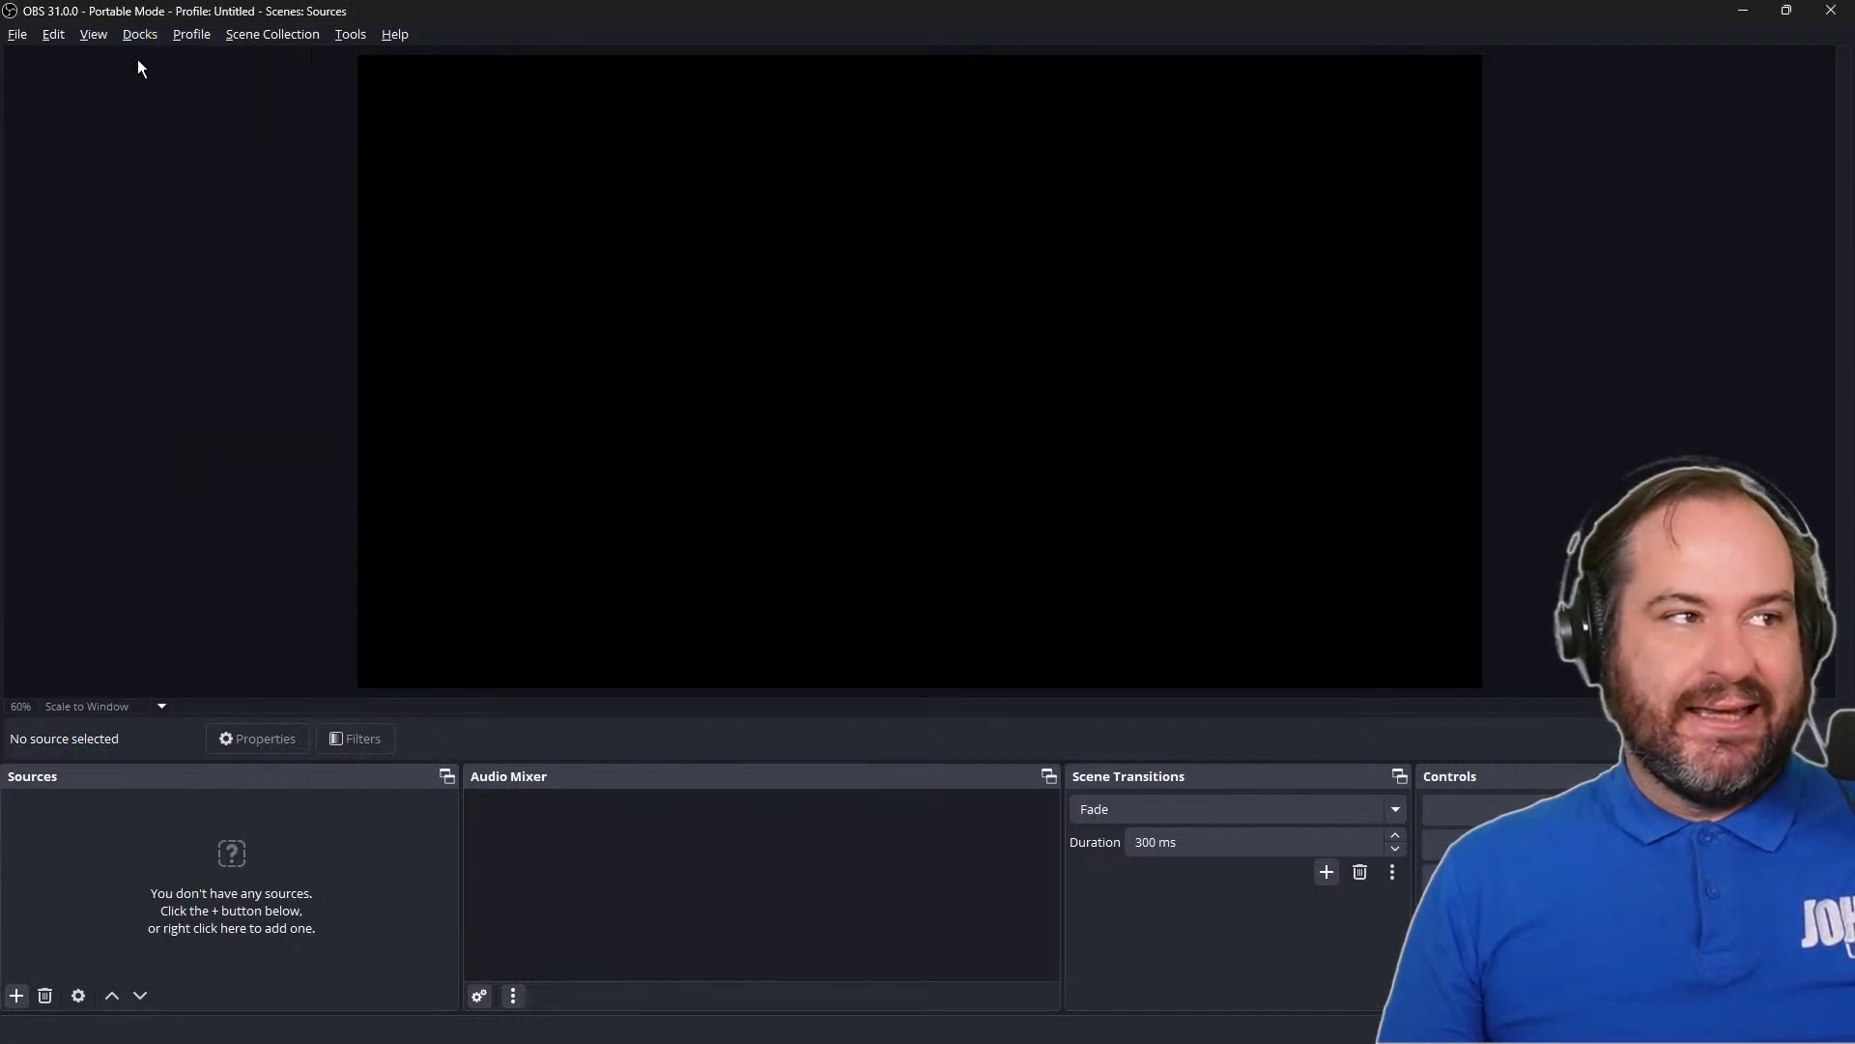
left_click(140, 34)
left_click(203, 178)
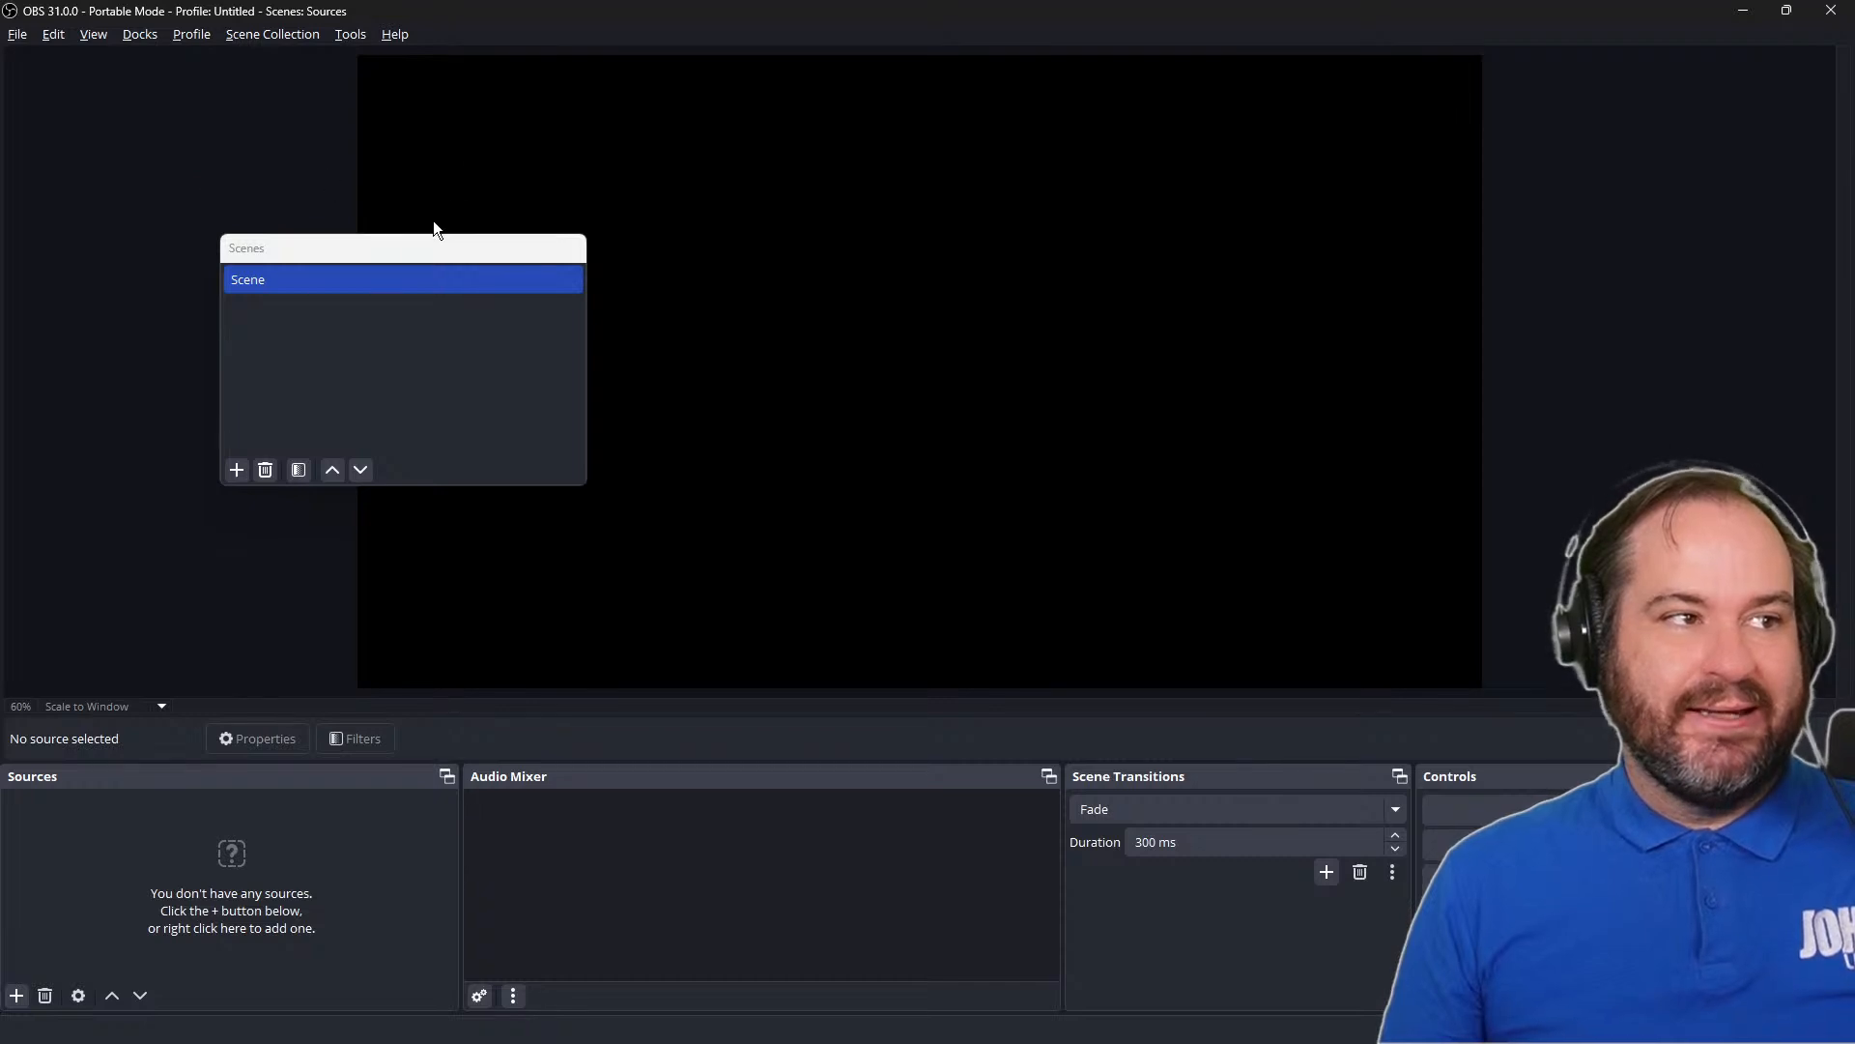
Dock the floating Scenes list back below the preview and place the Sources dock beside it
left_click_drag(433, 247, 230, 781)
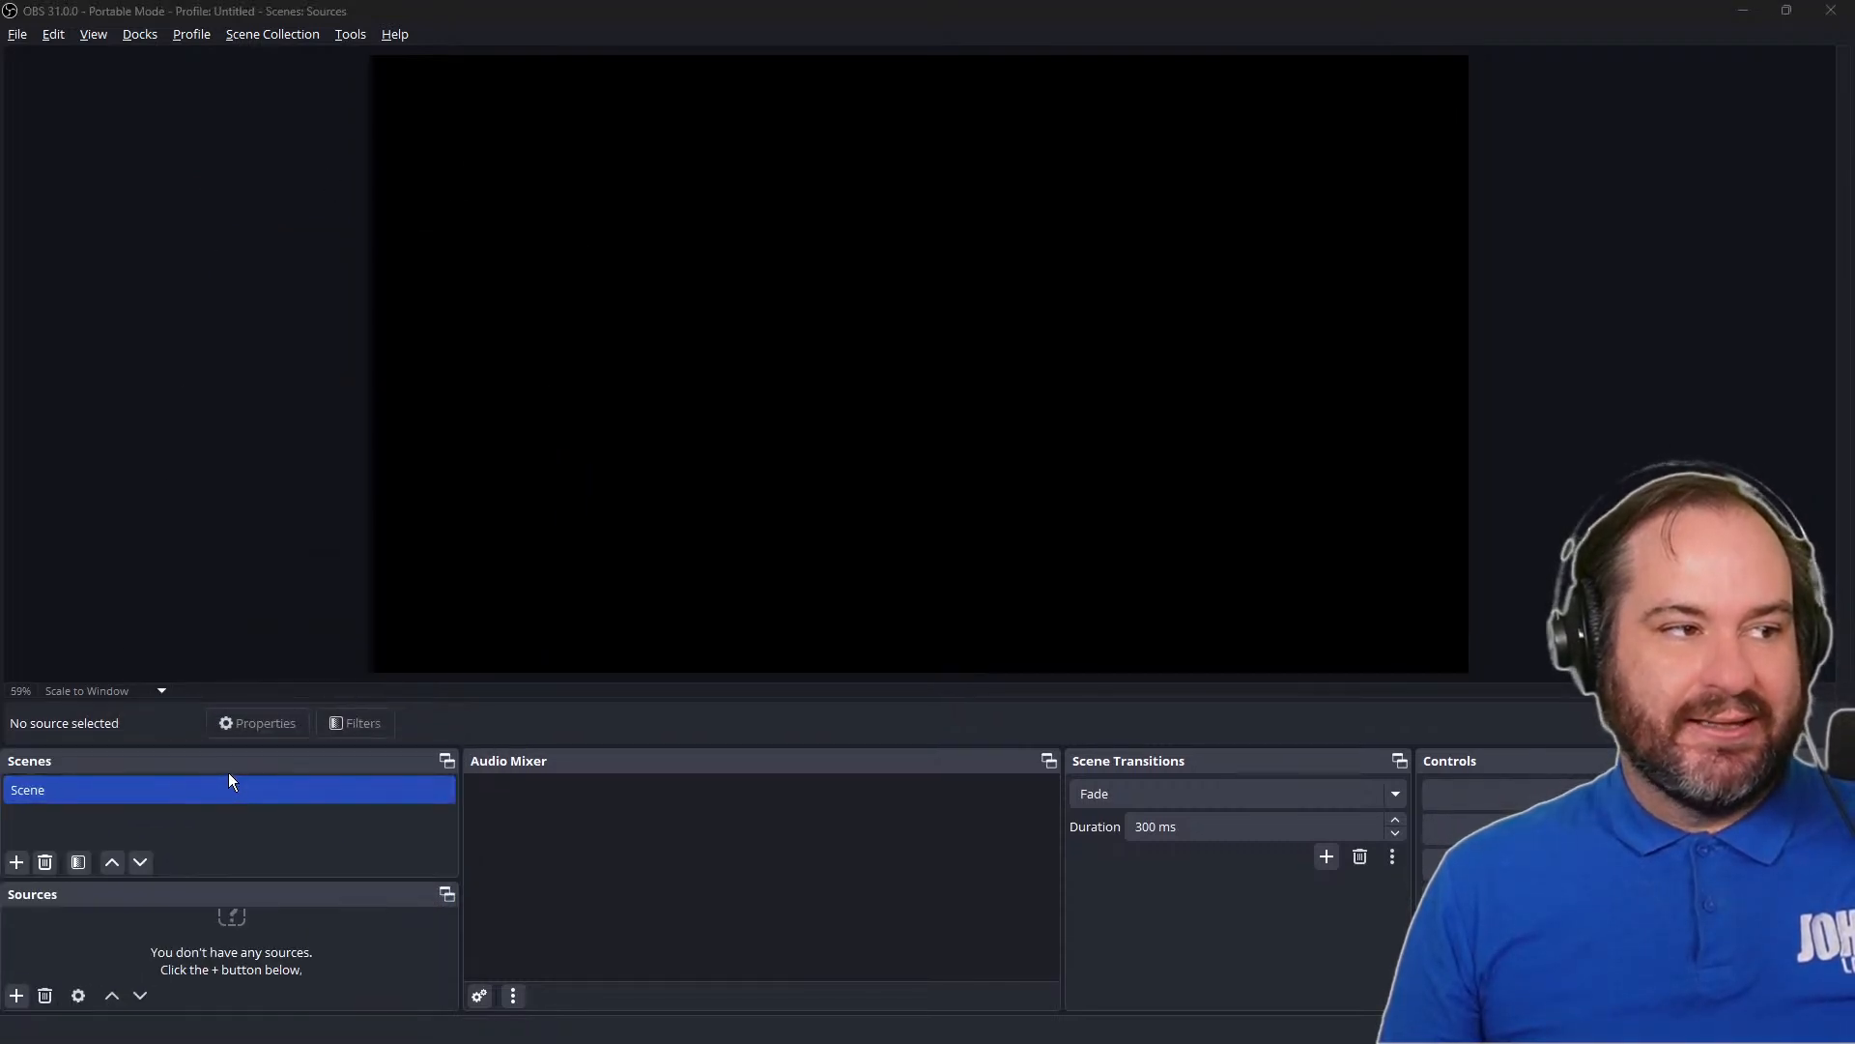
left_click_drag(224, 893, 535, 821)
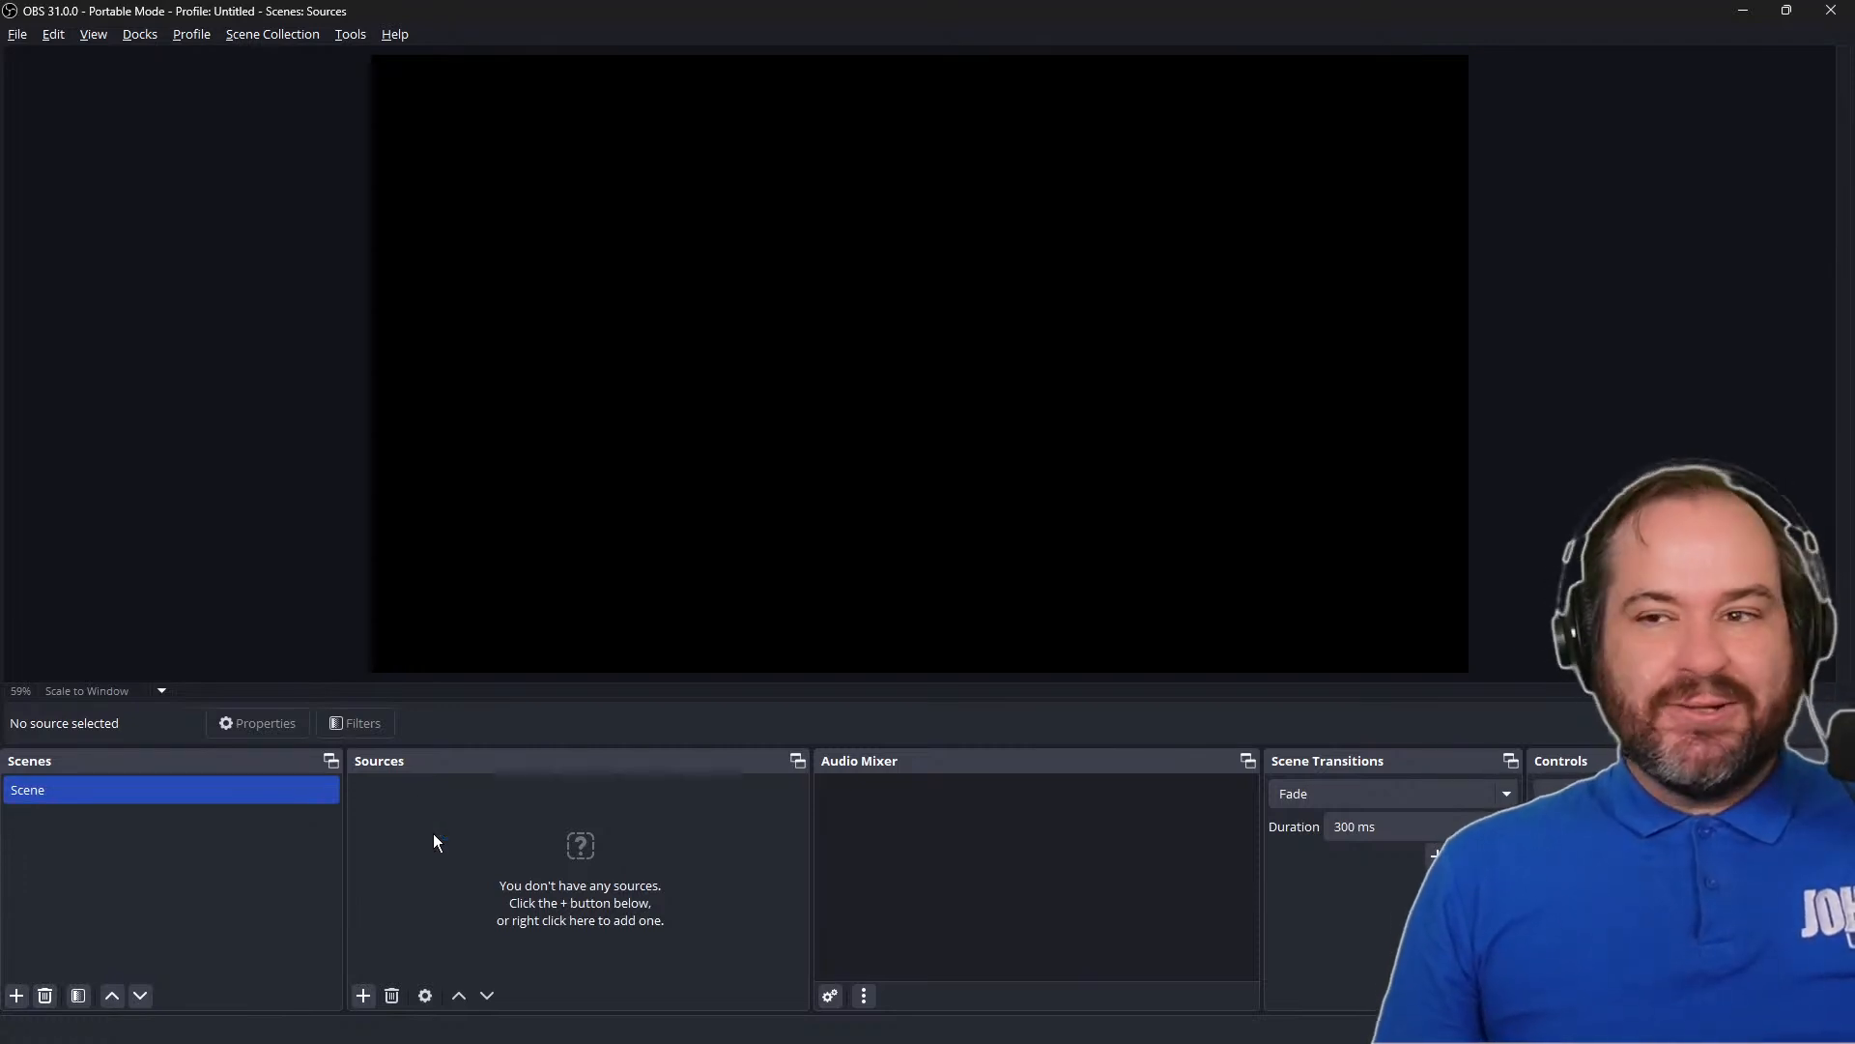
Add a new Color Source named Aqua to the scene
left_click(363, 996)
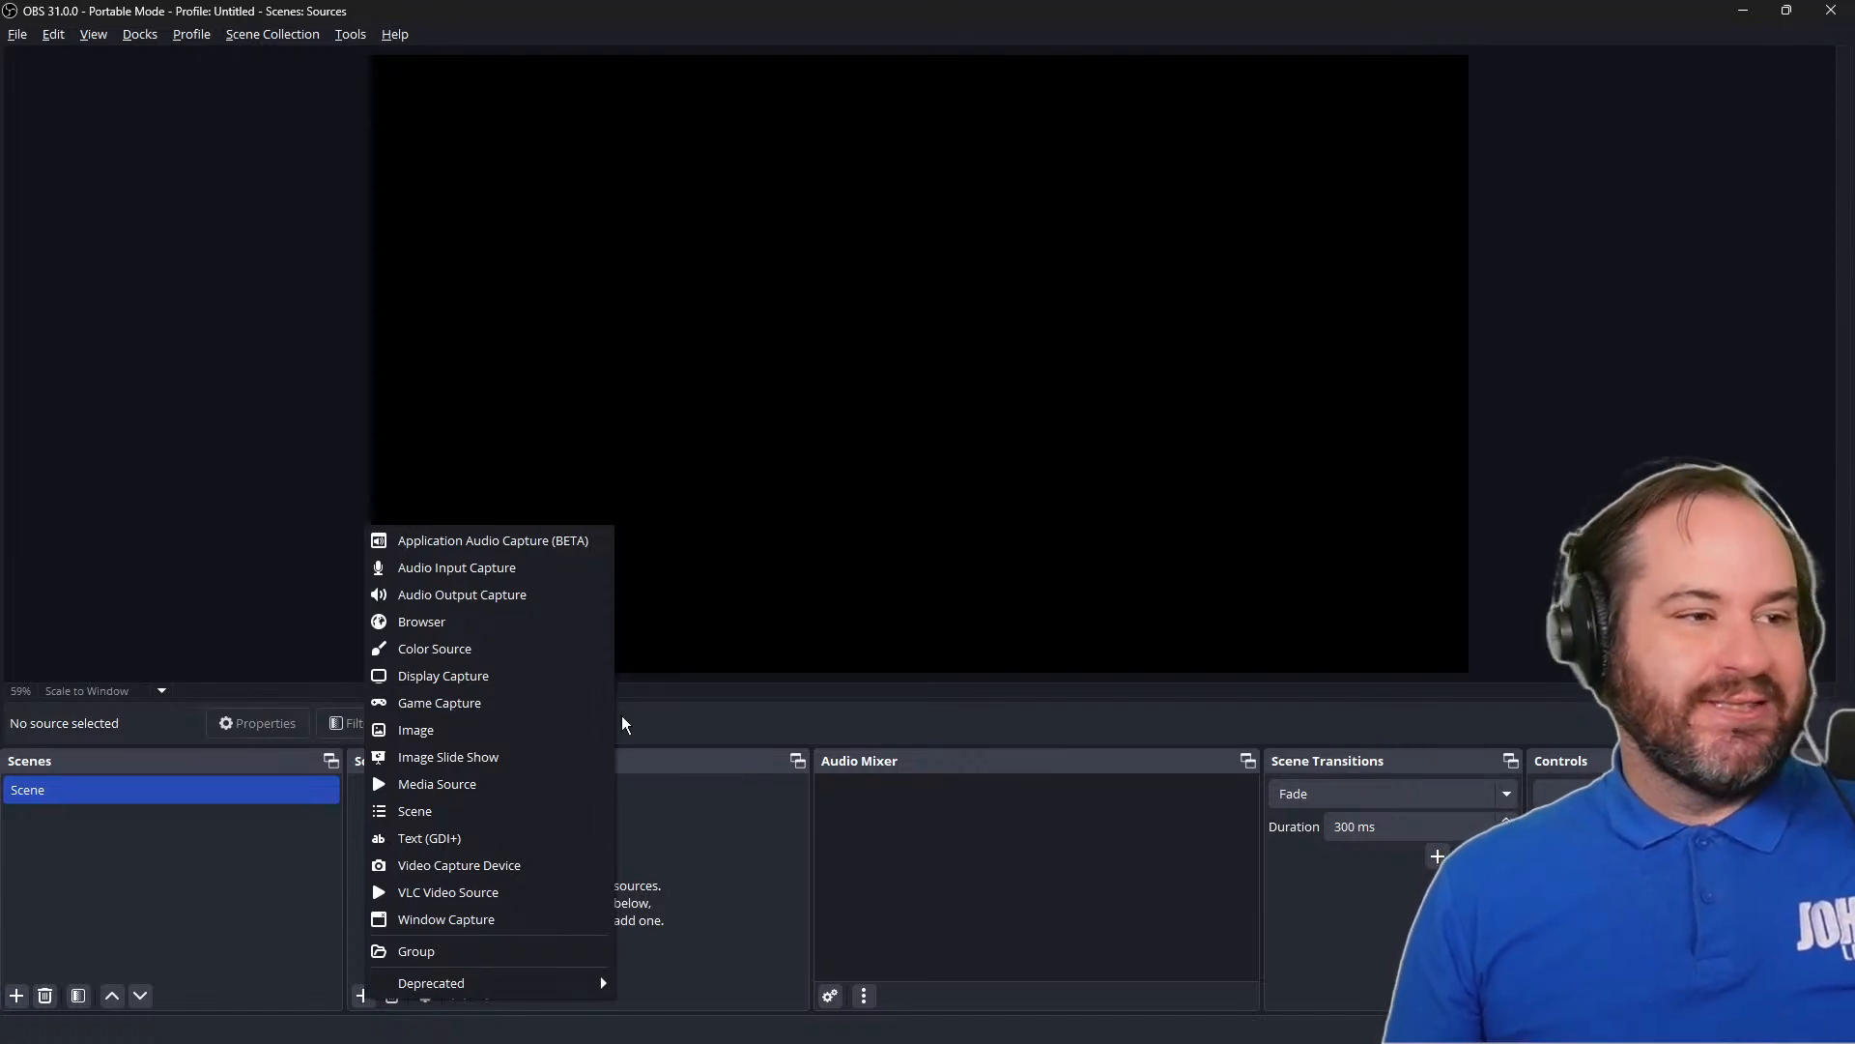
left_click(582, 647)
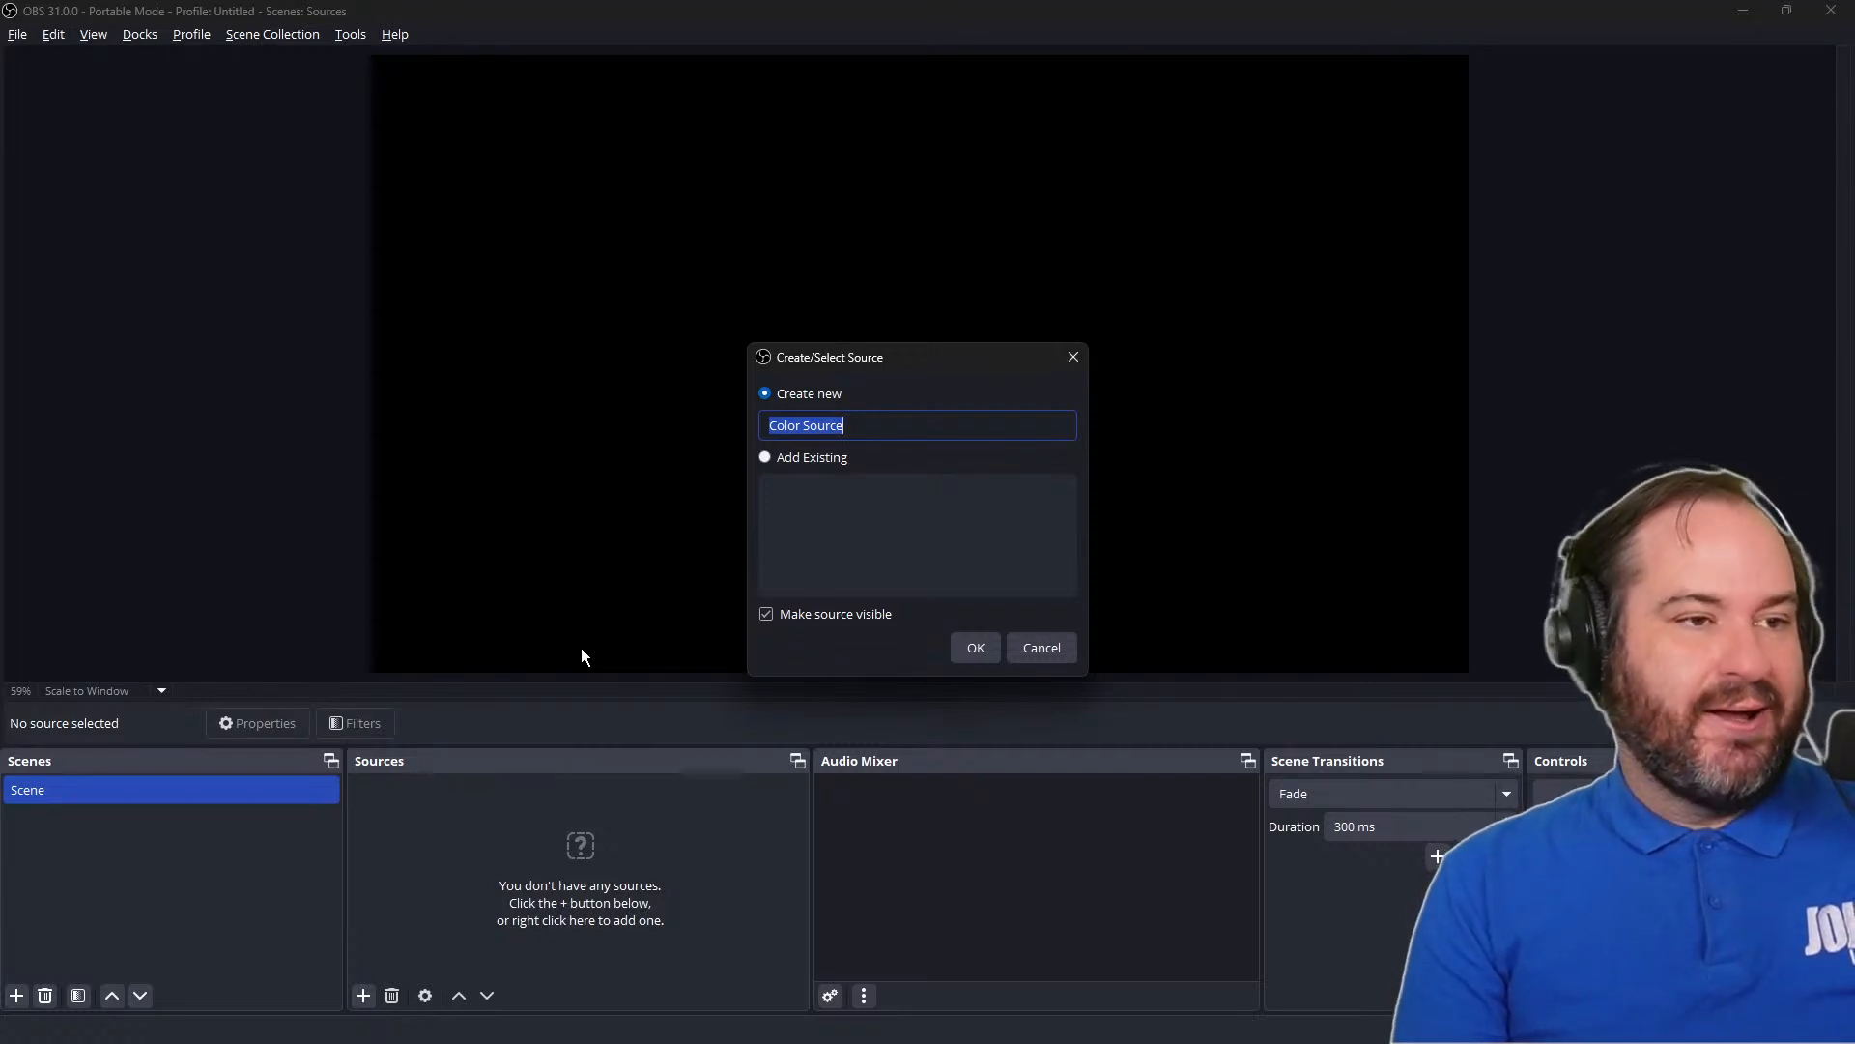
type("Aqua")
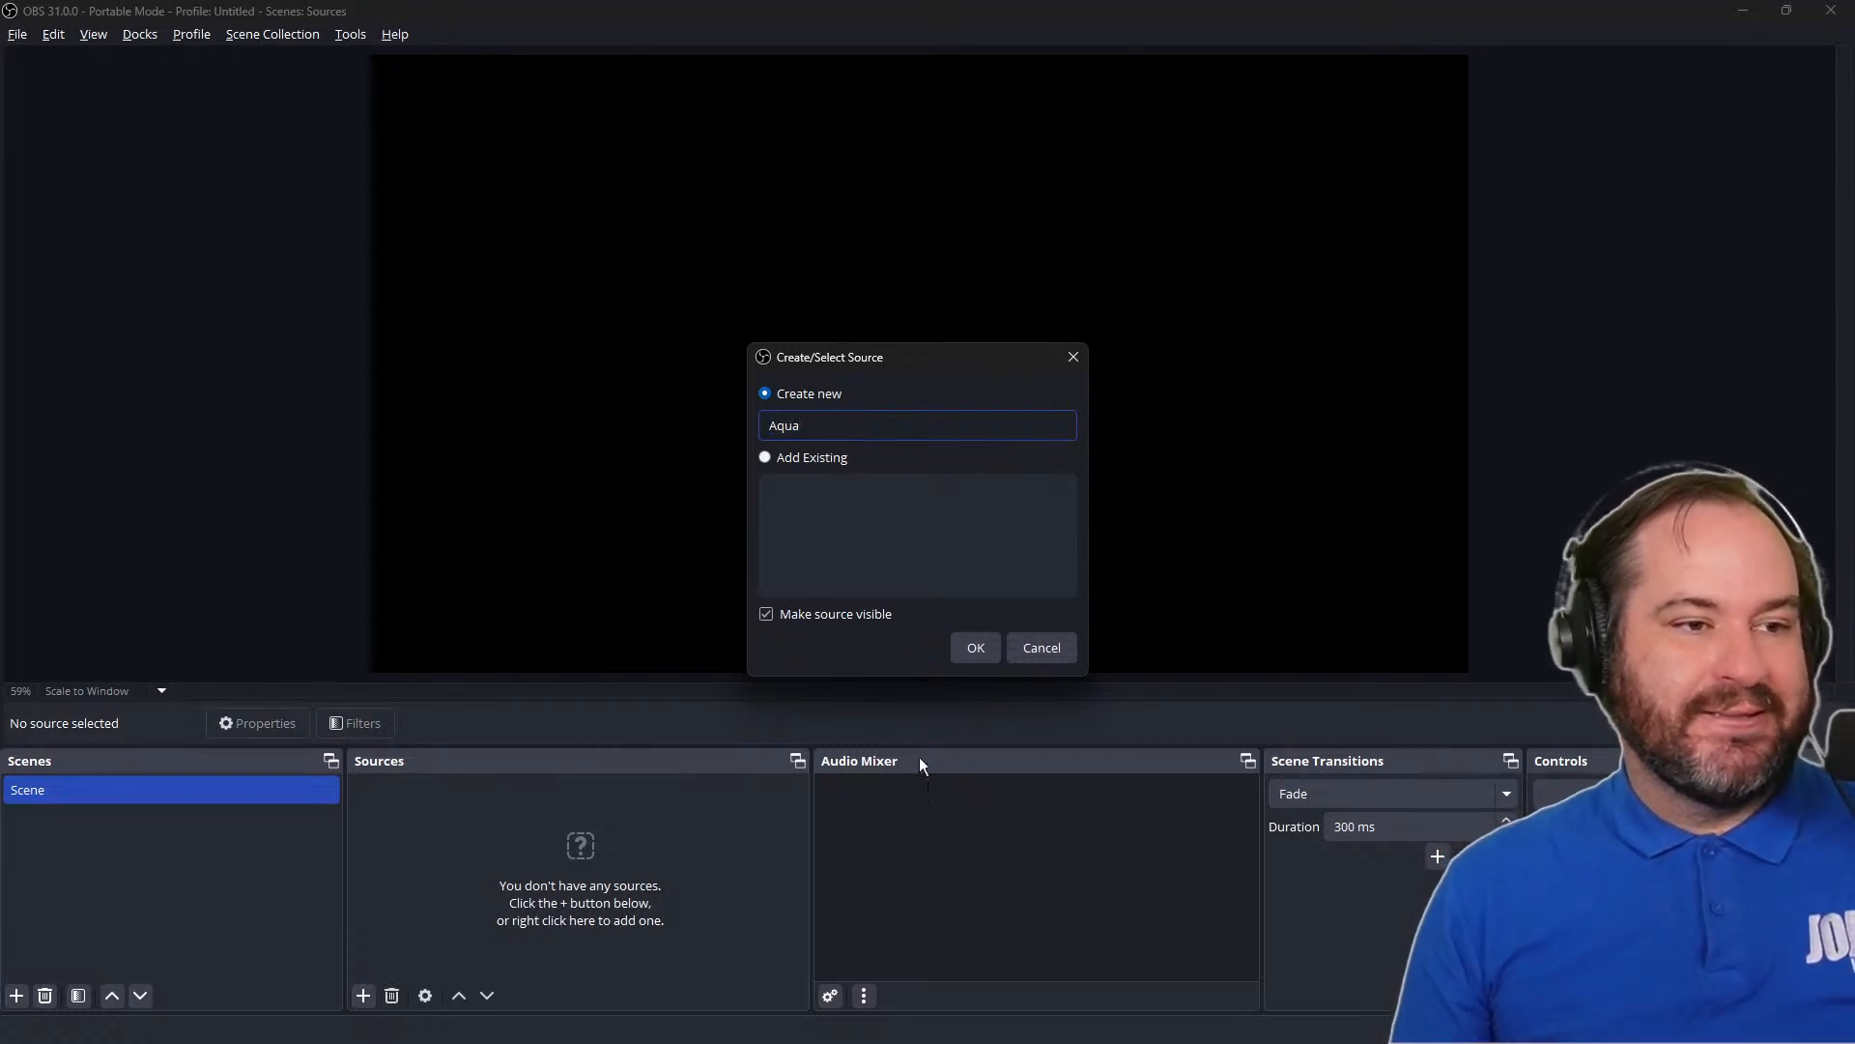
left_click(974, 646)
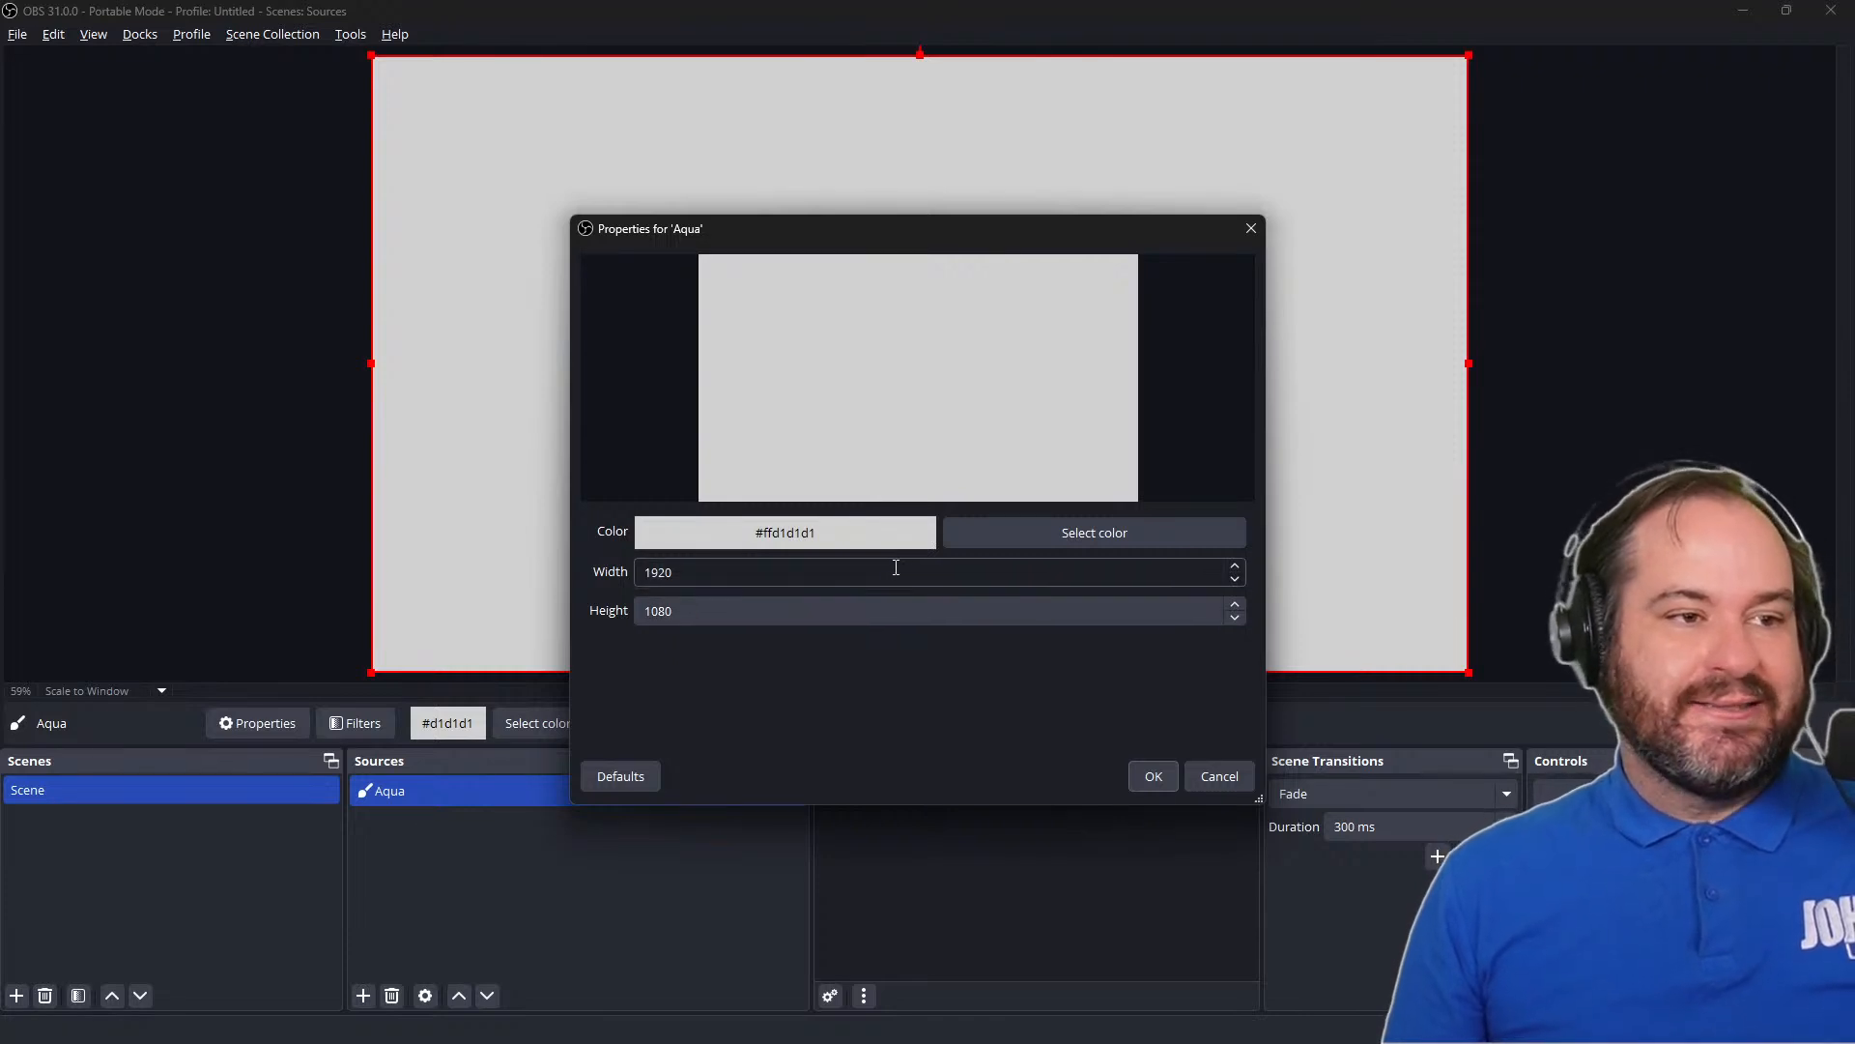
Set the Aqua source's color to the bright cyan basic color #55ffff and accept its properties
double_click(895, 568)
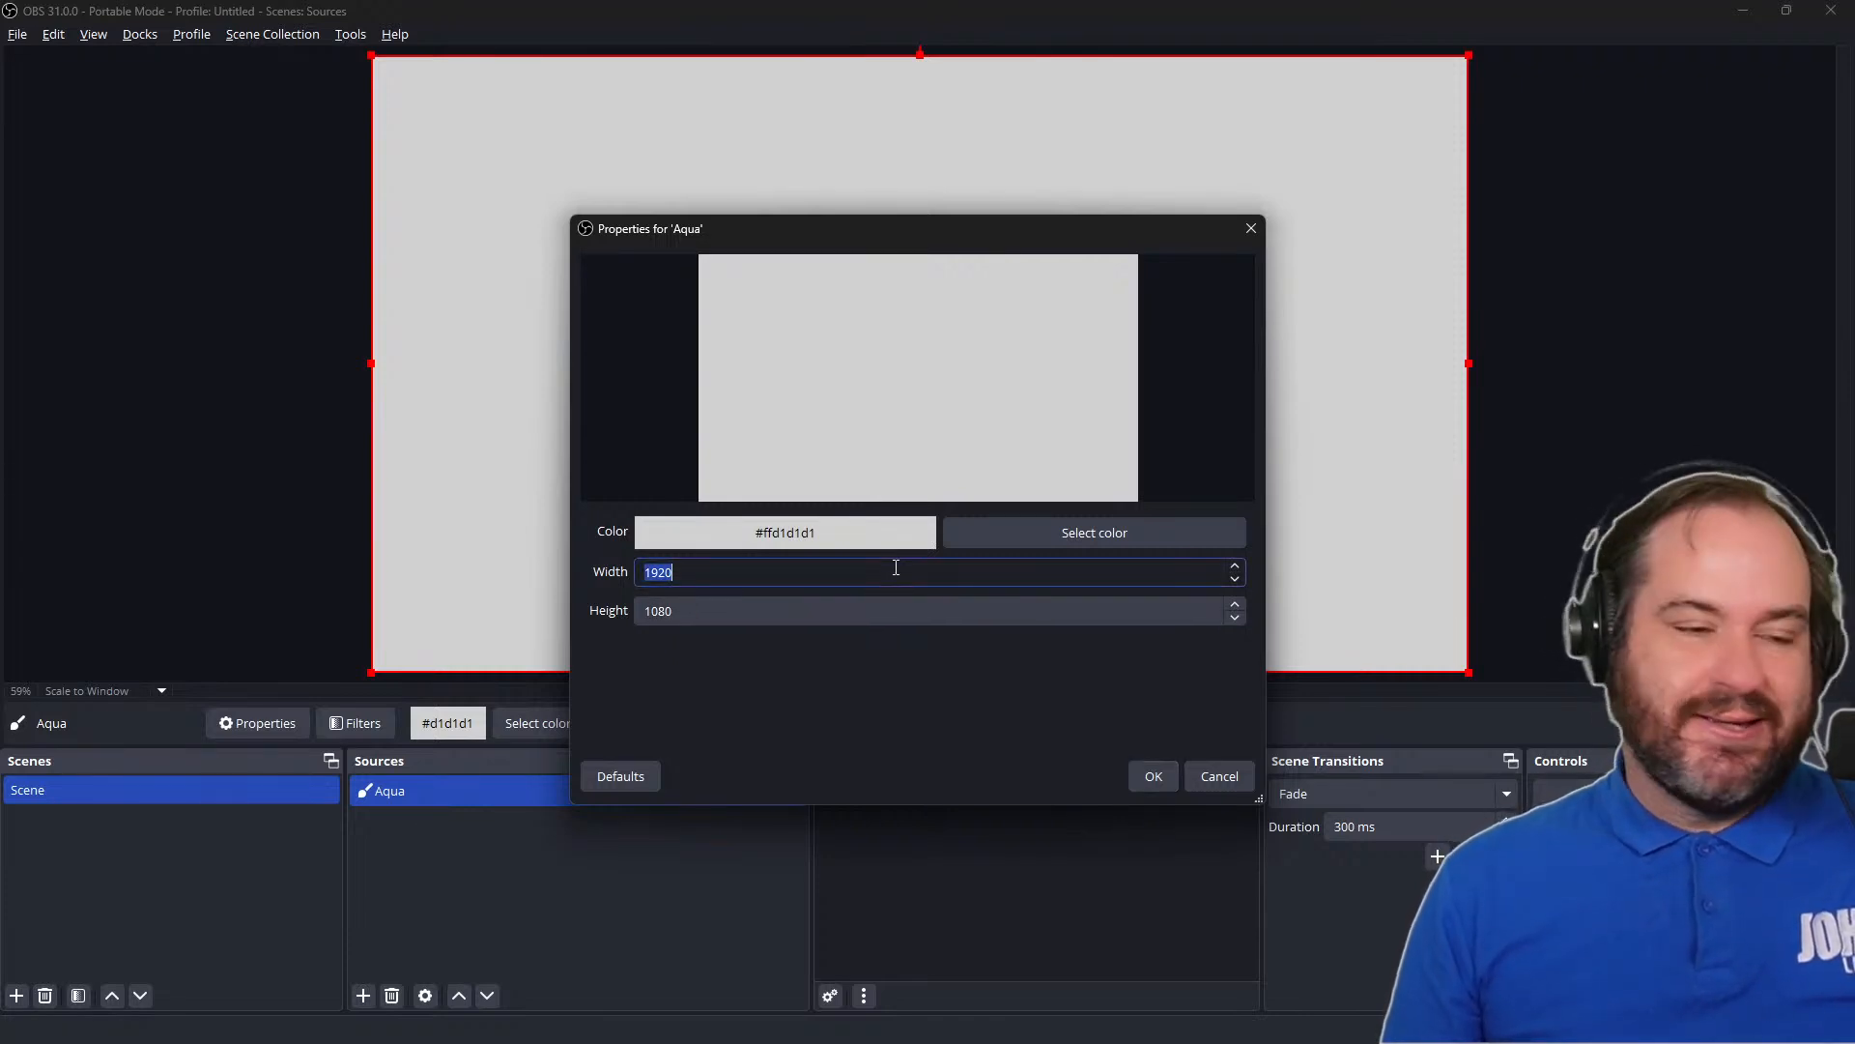
left_click(1045, 538)
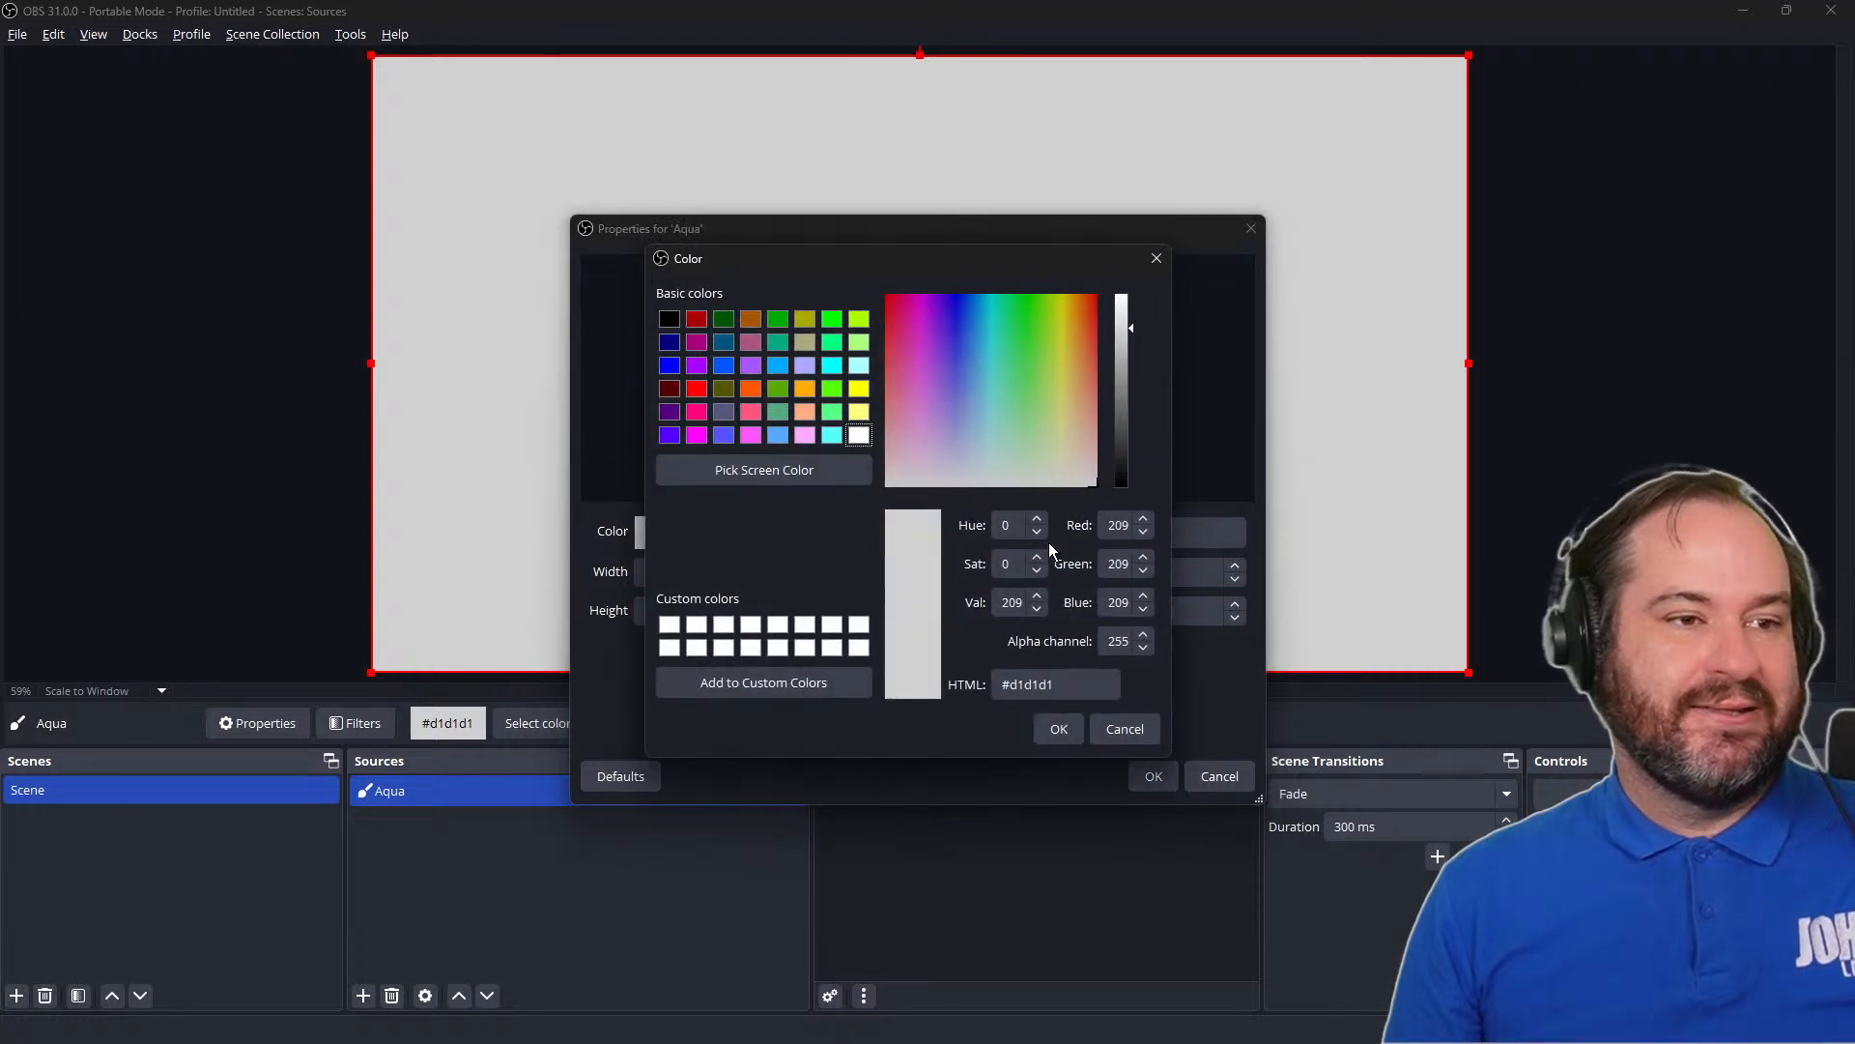
left_click(833, 433)
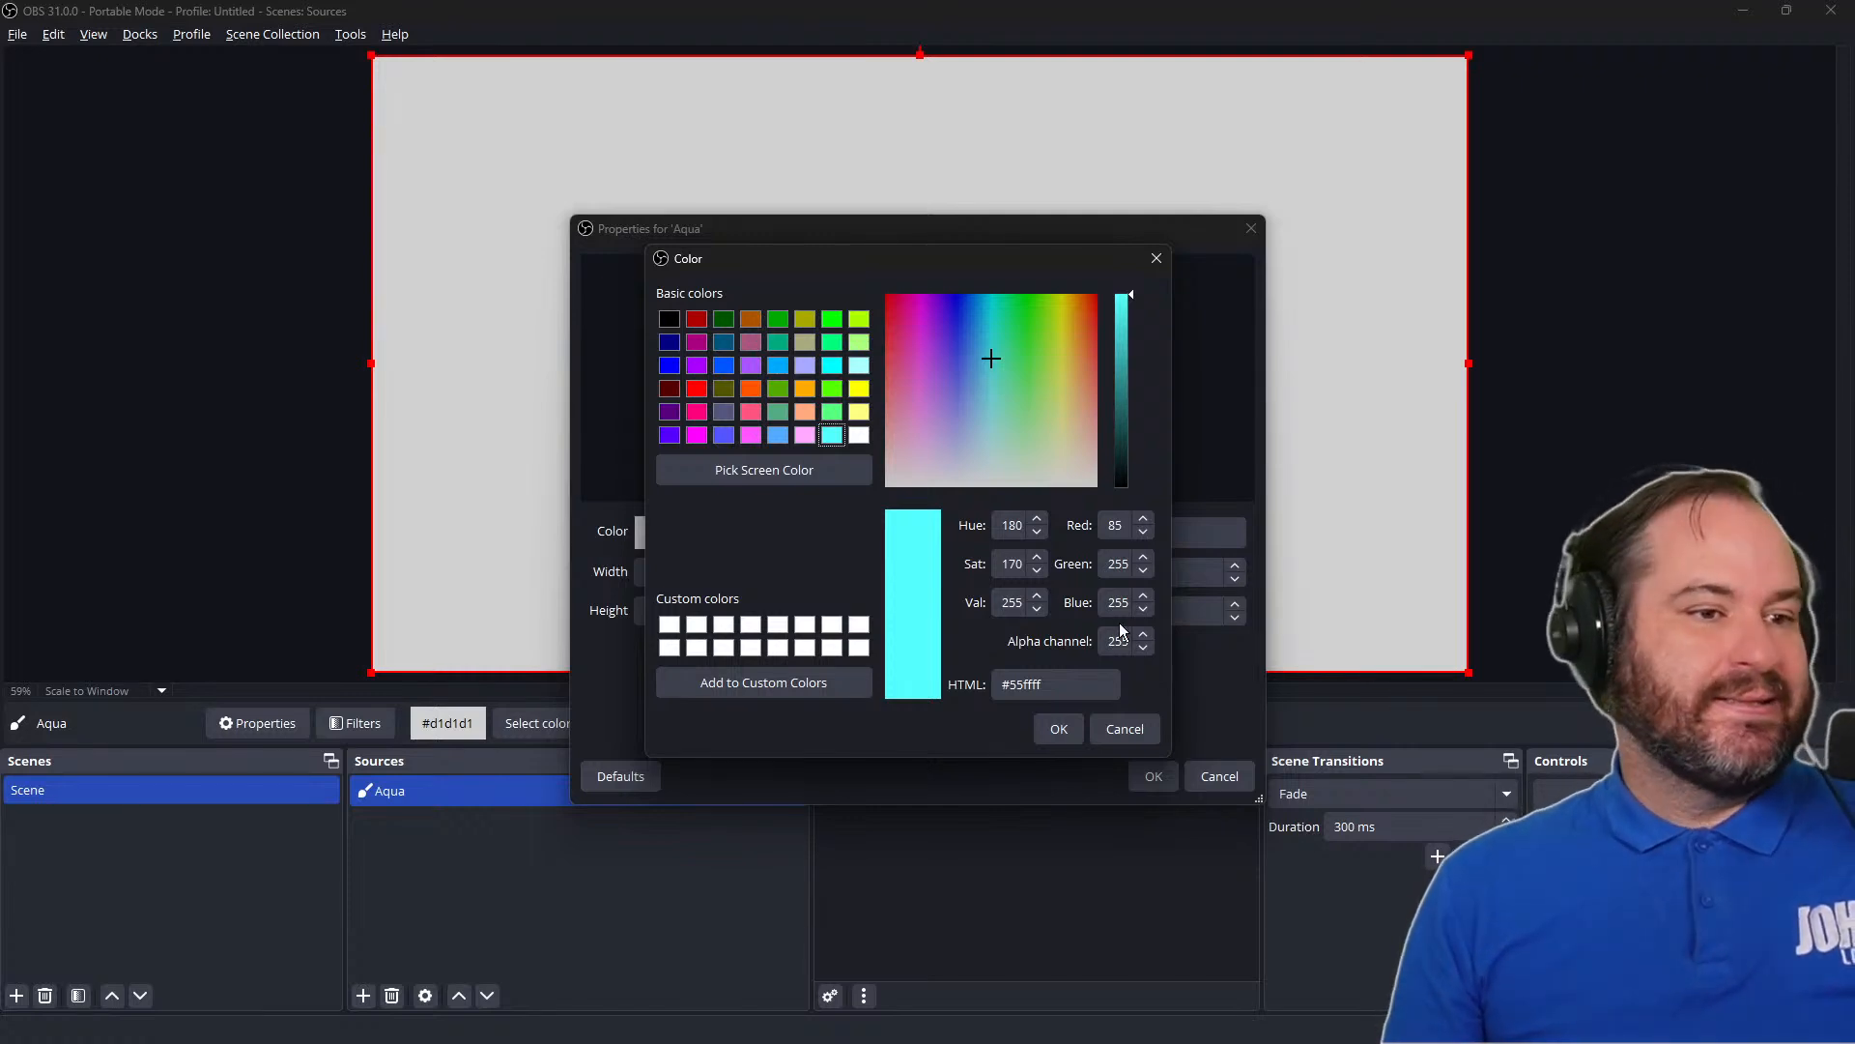
left_click(1095, 684)
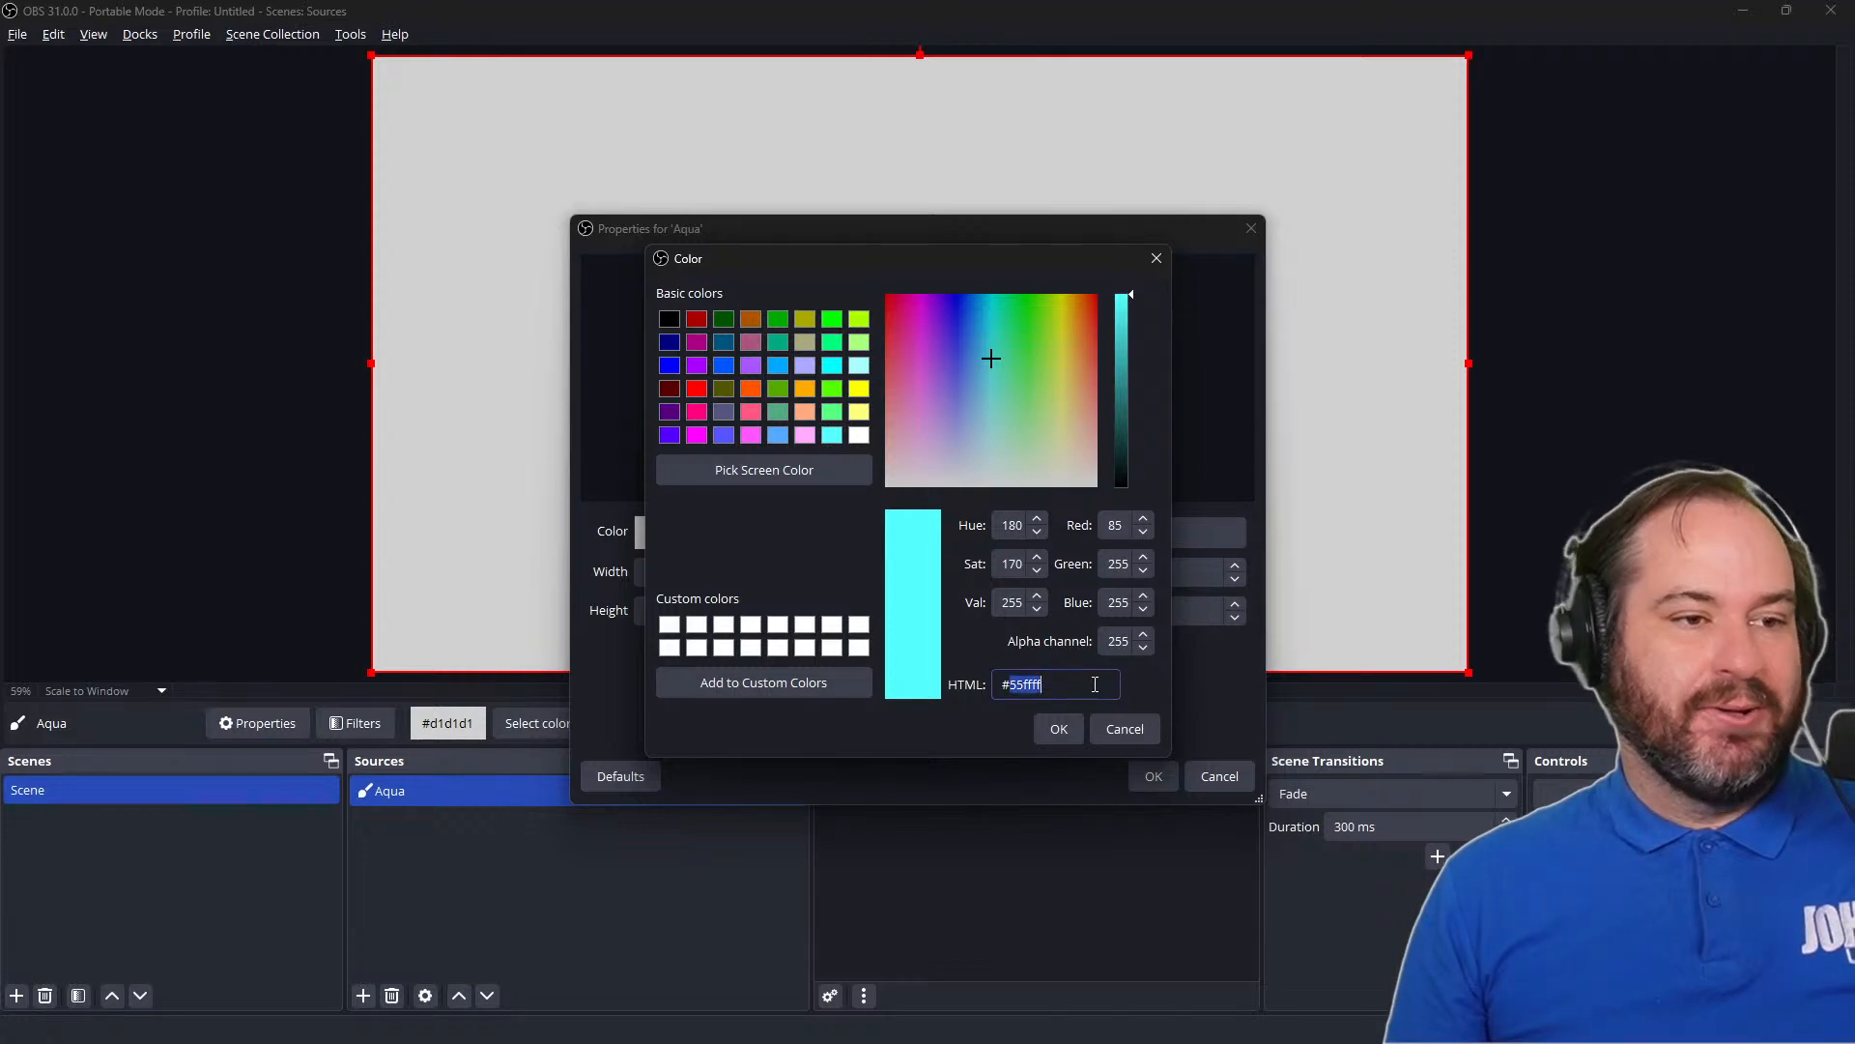
left_click(1059, 730)
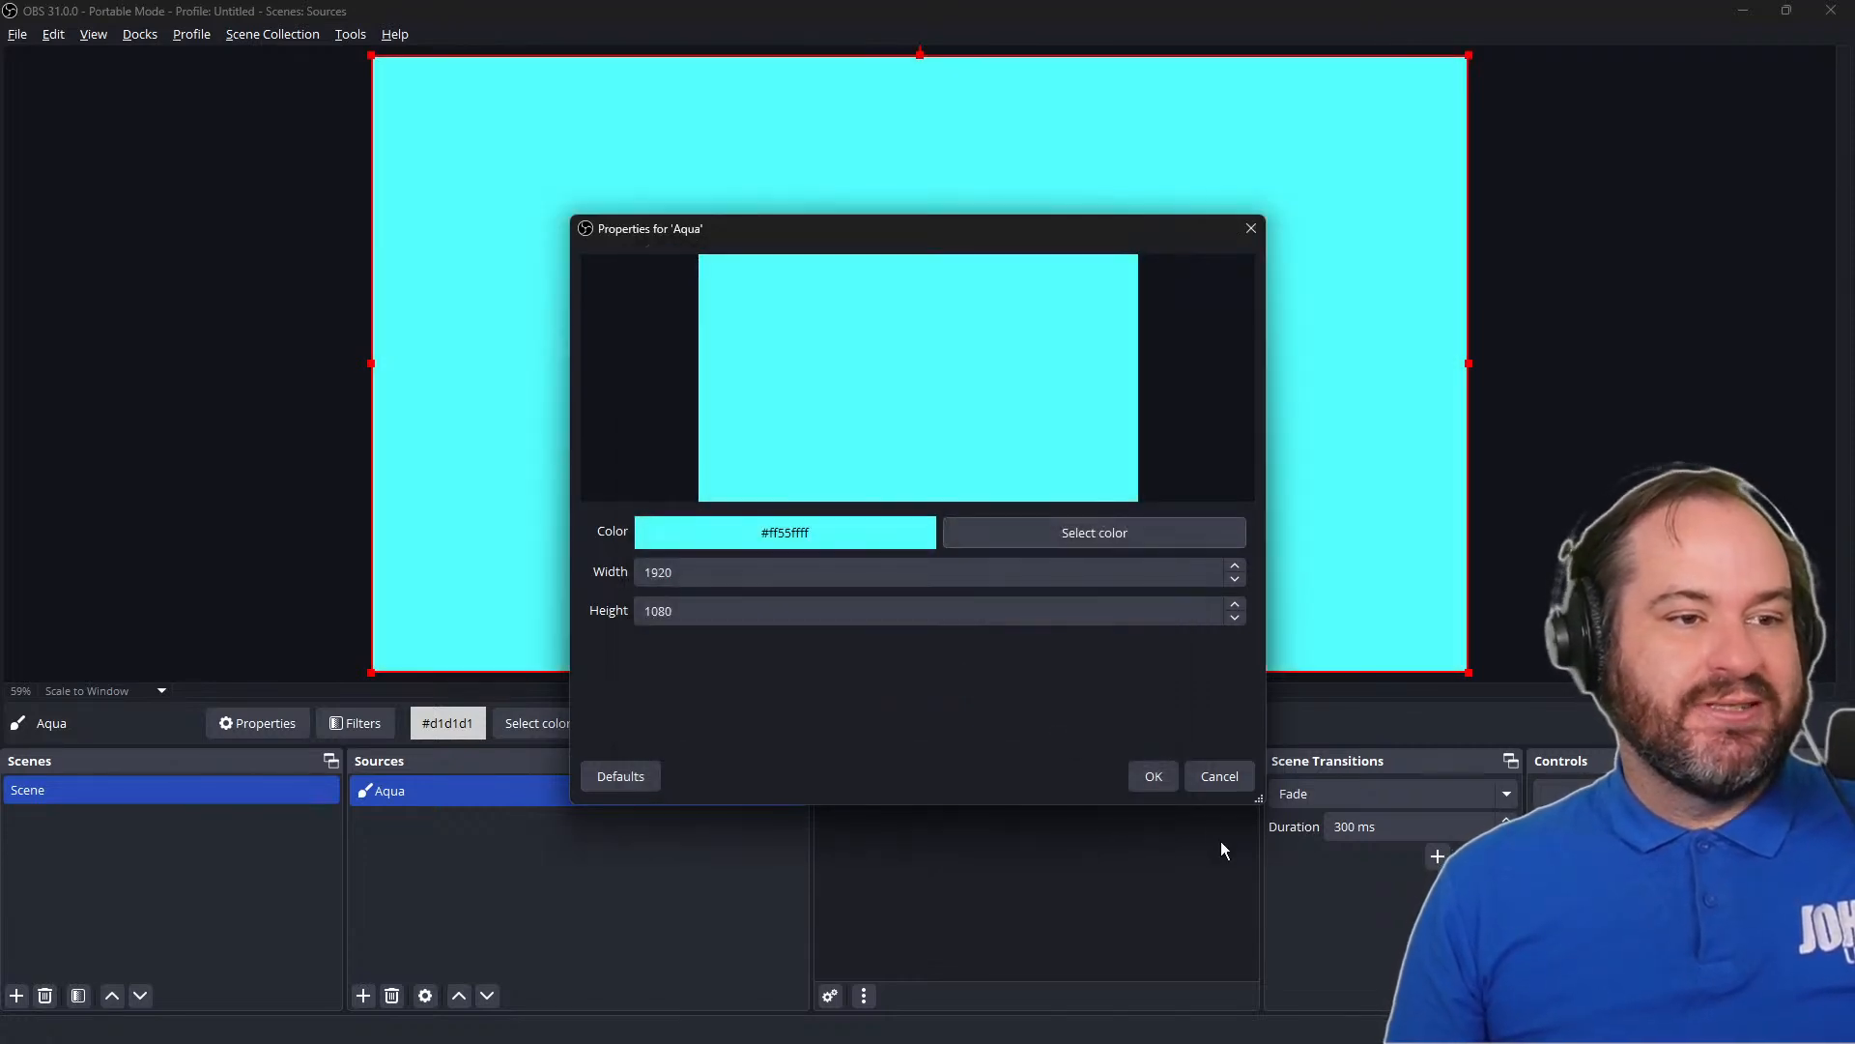
left_click(1156, 778)
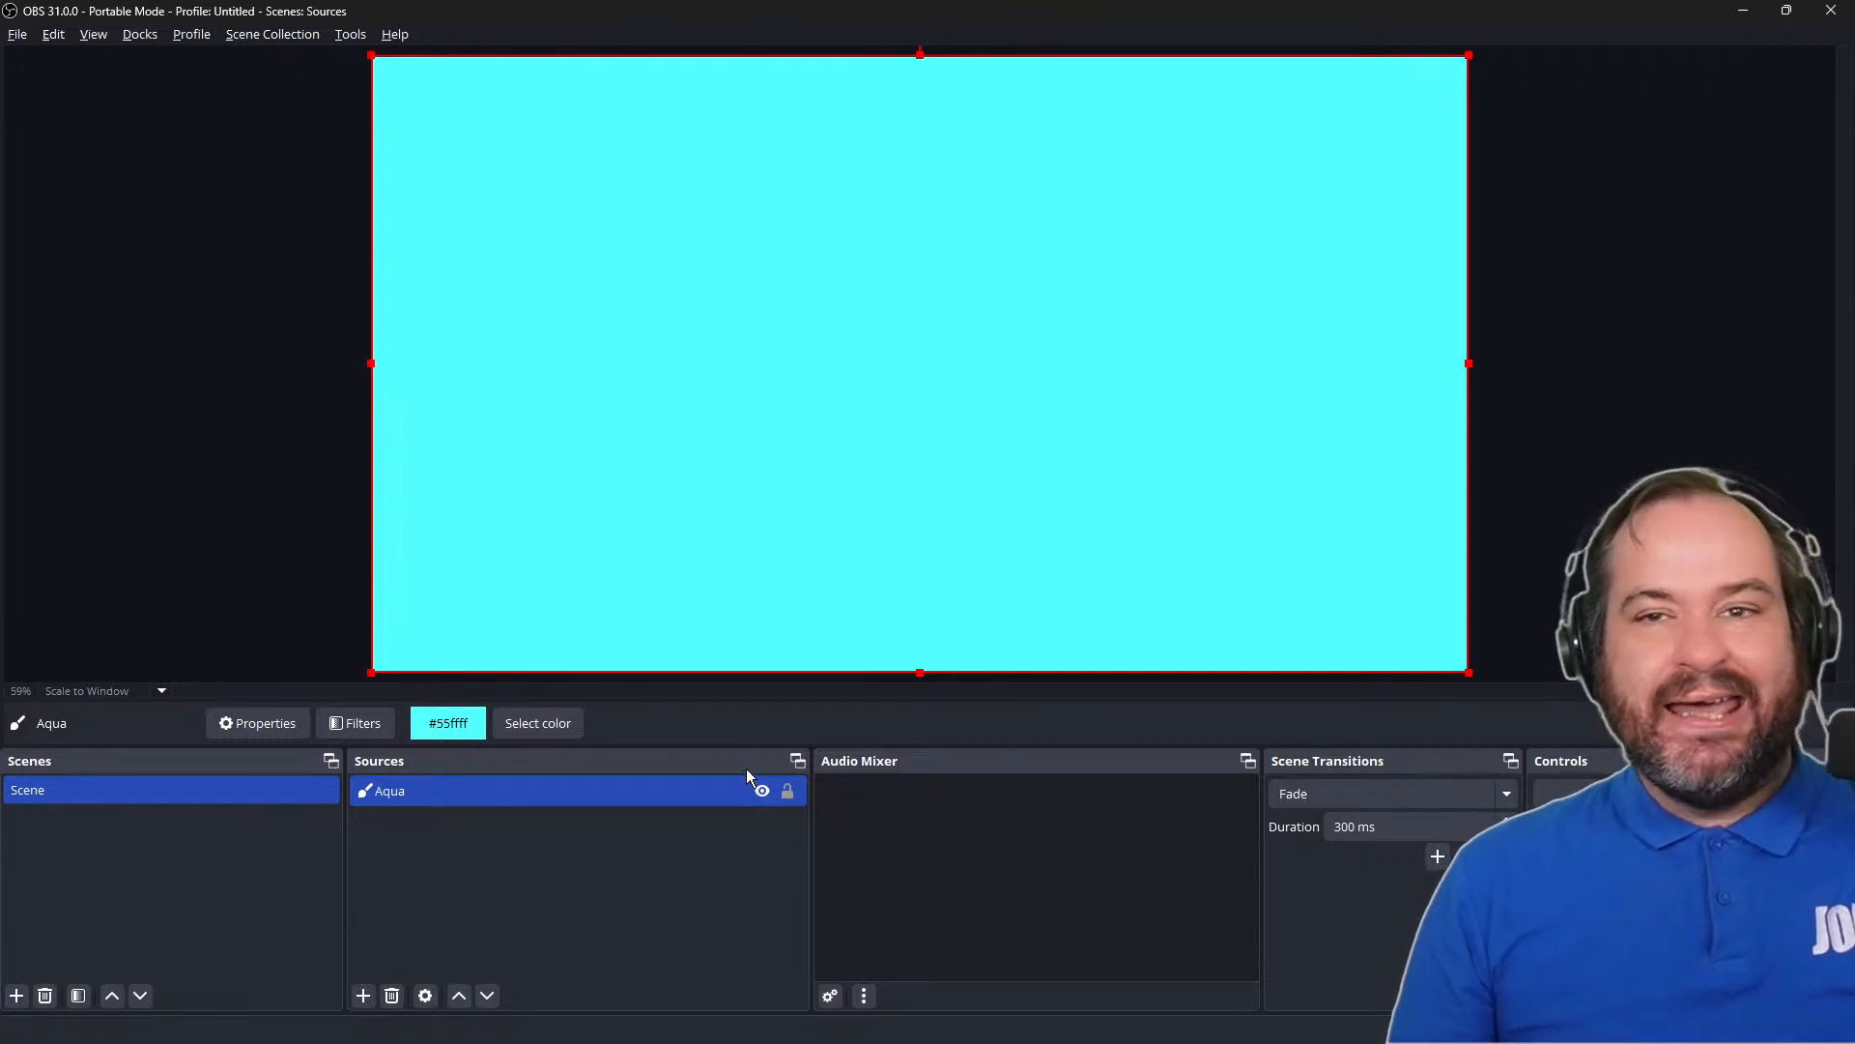
Set the Aqua source's height to 400 and move the band down to the canvas's bottom edge
double_click(607, 807)
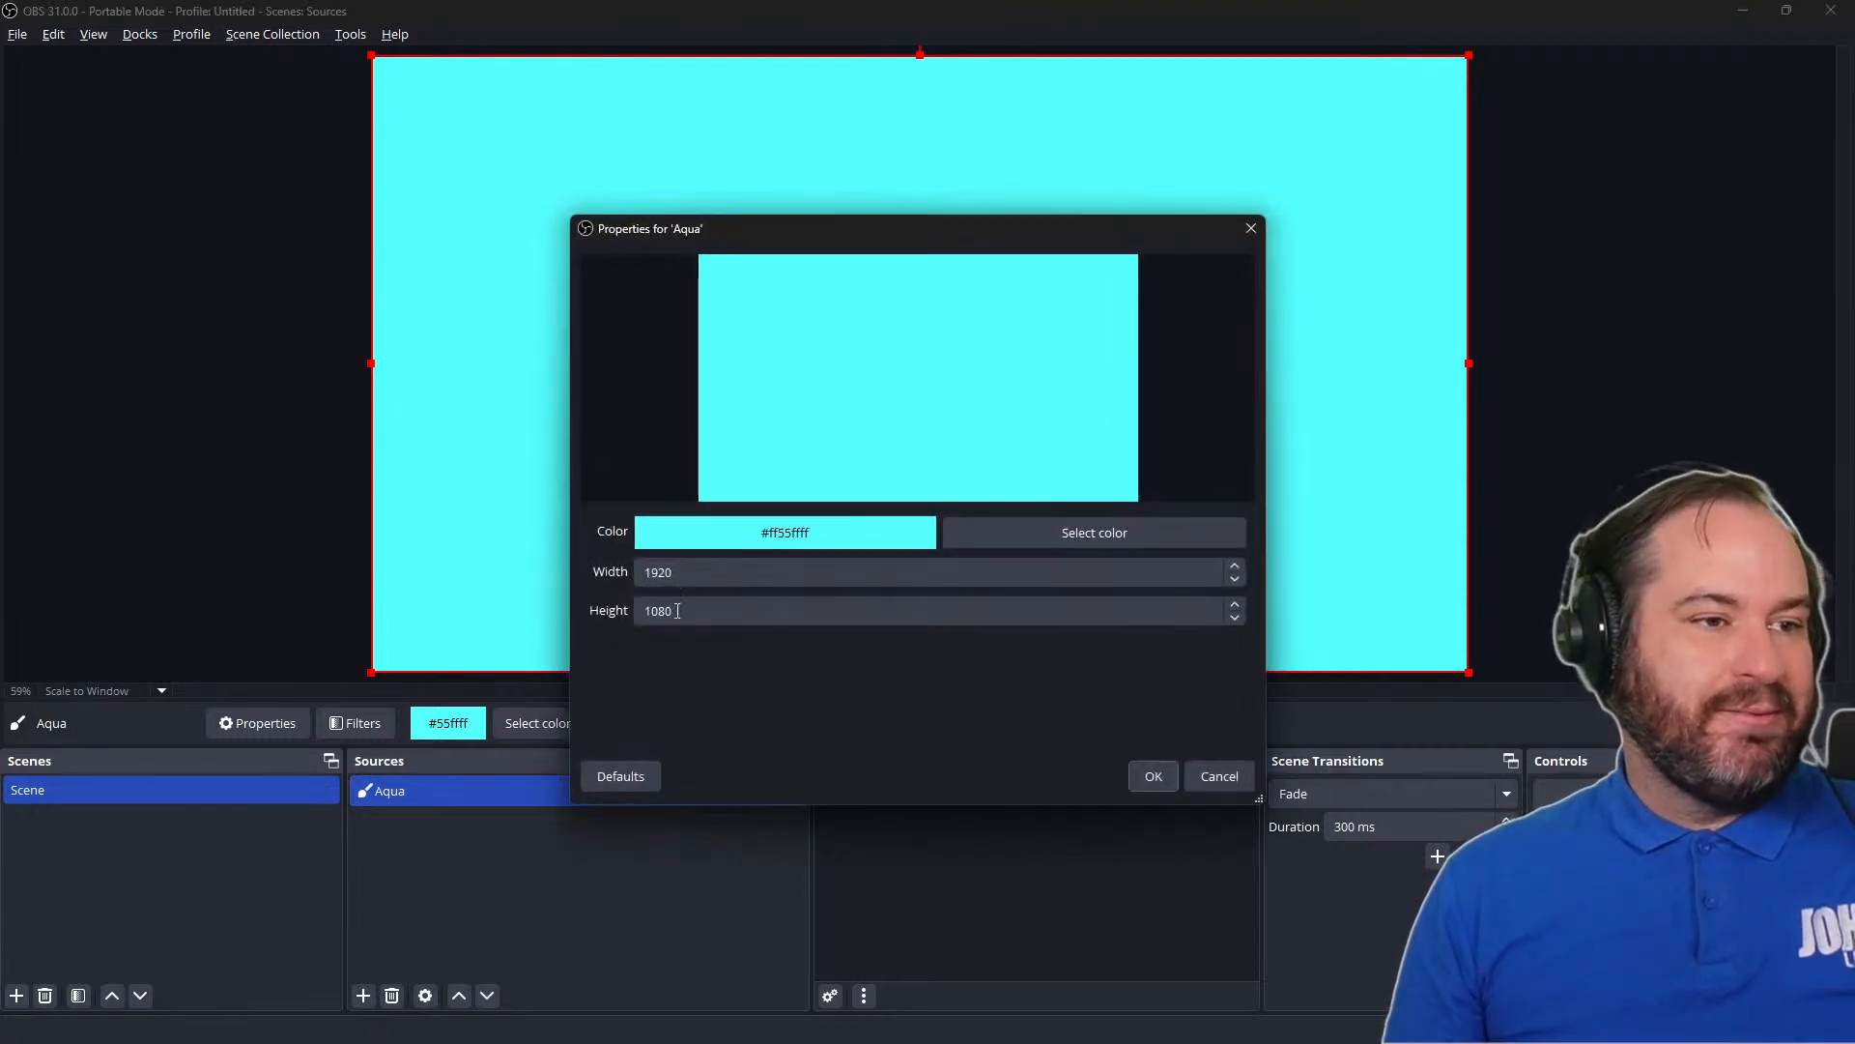
double_click(723, 569)
left_click(757, 610)
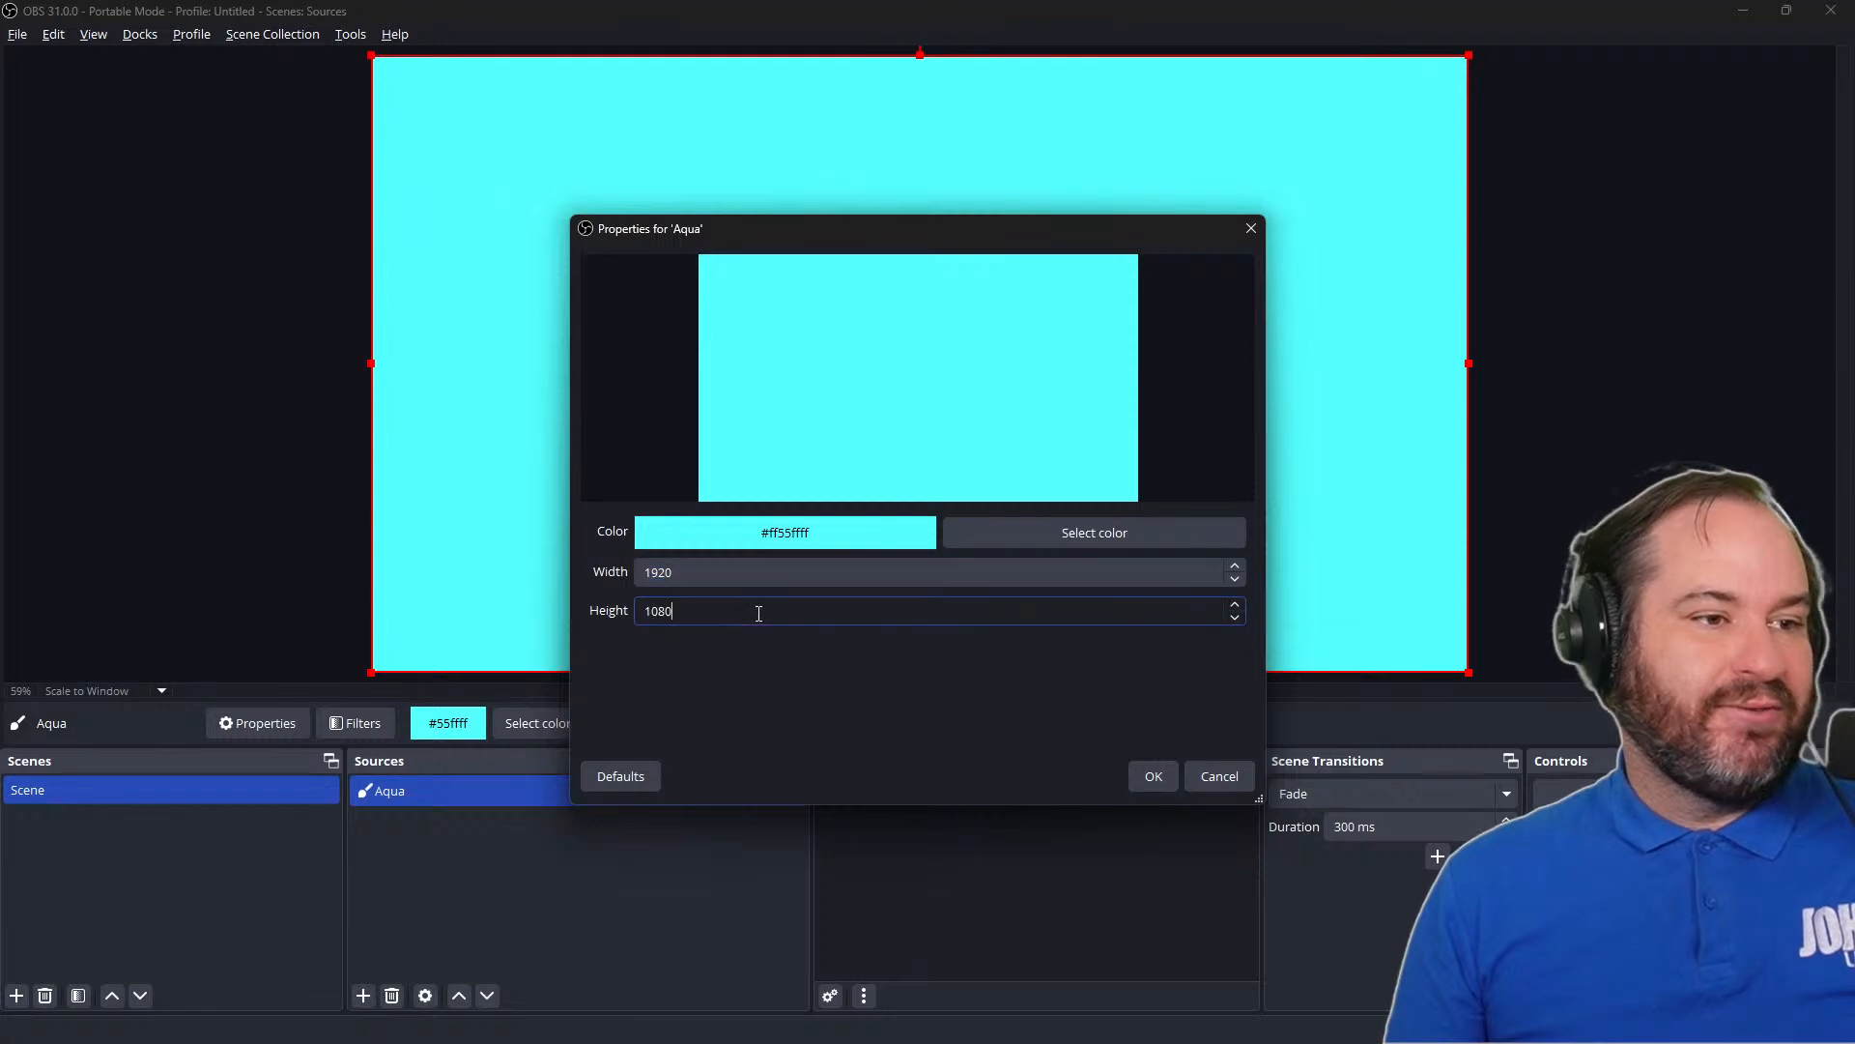
double_click(758, 612)
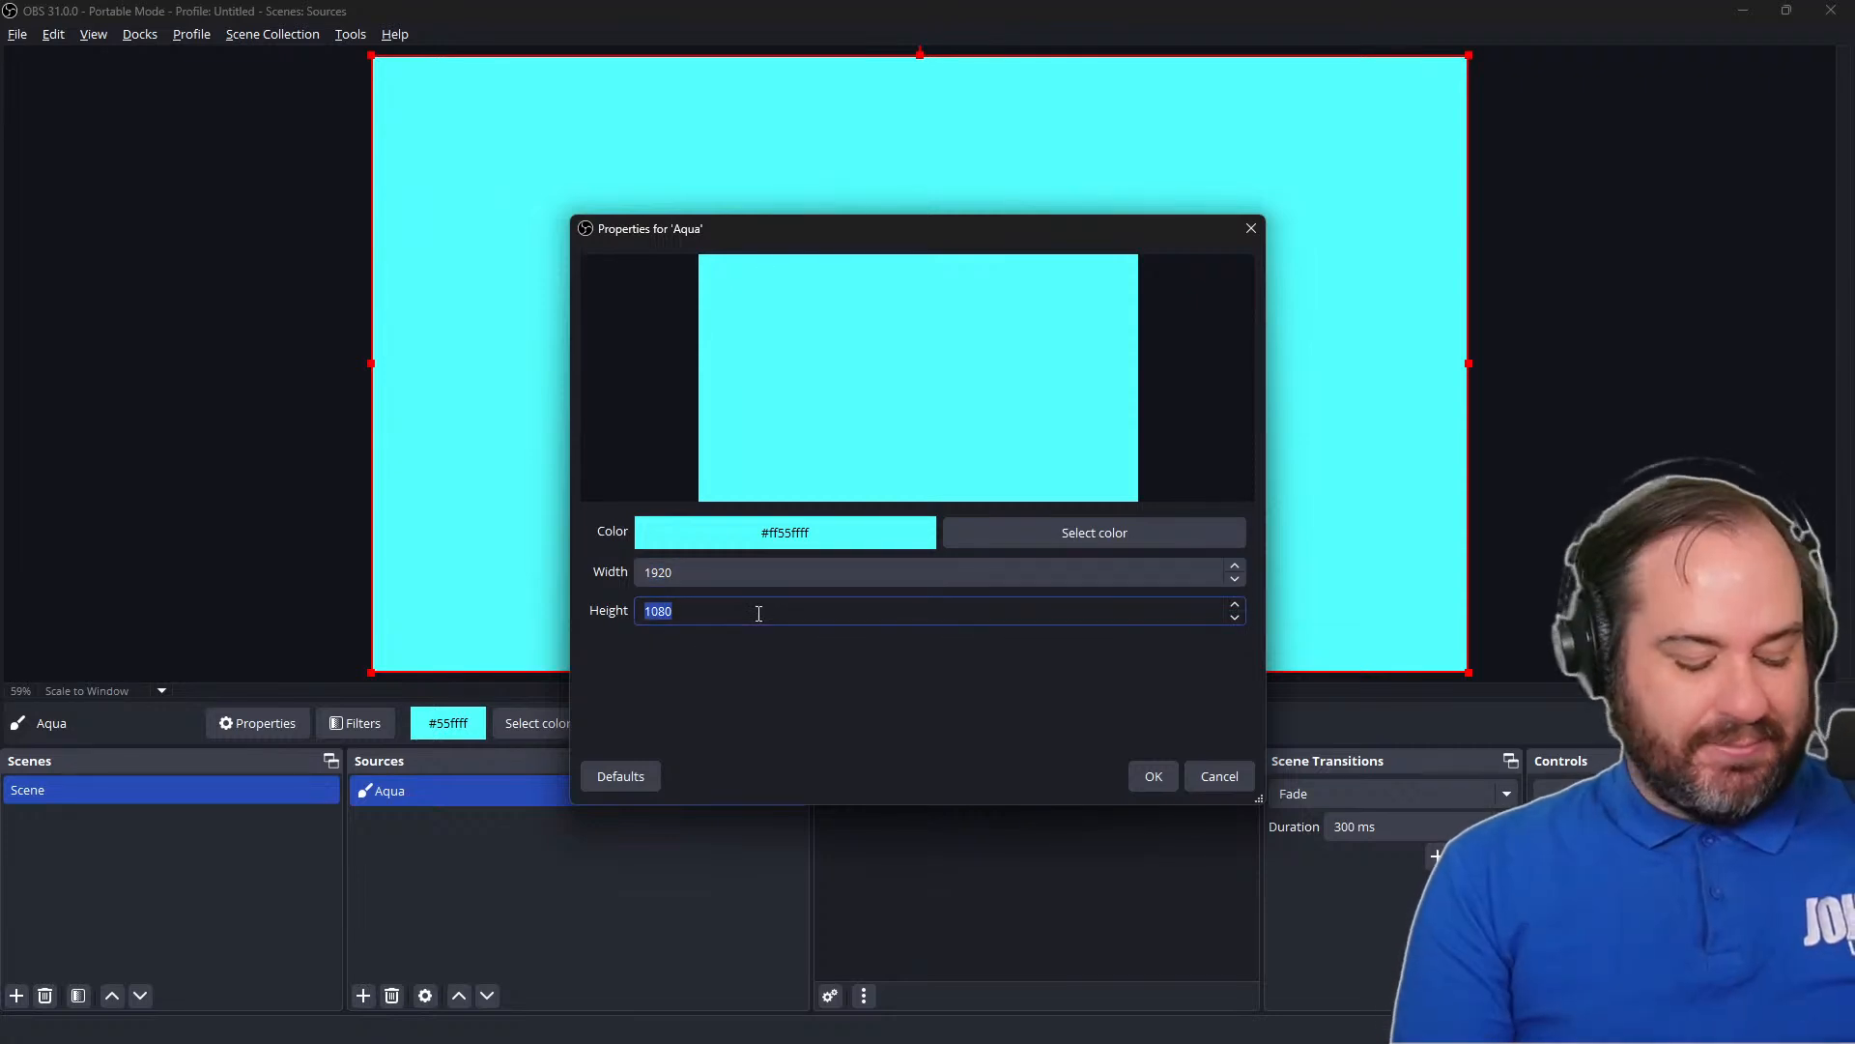
type("400")
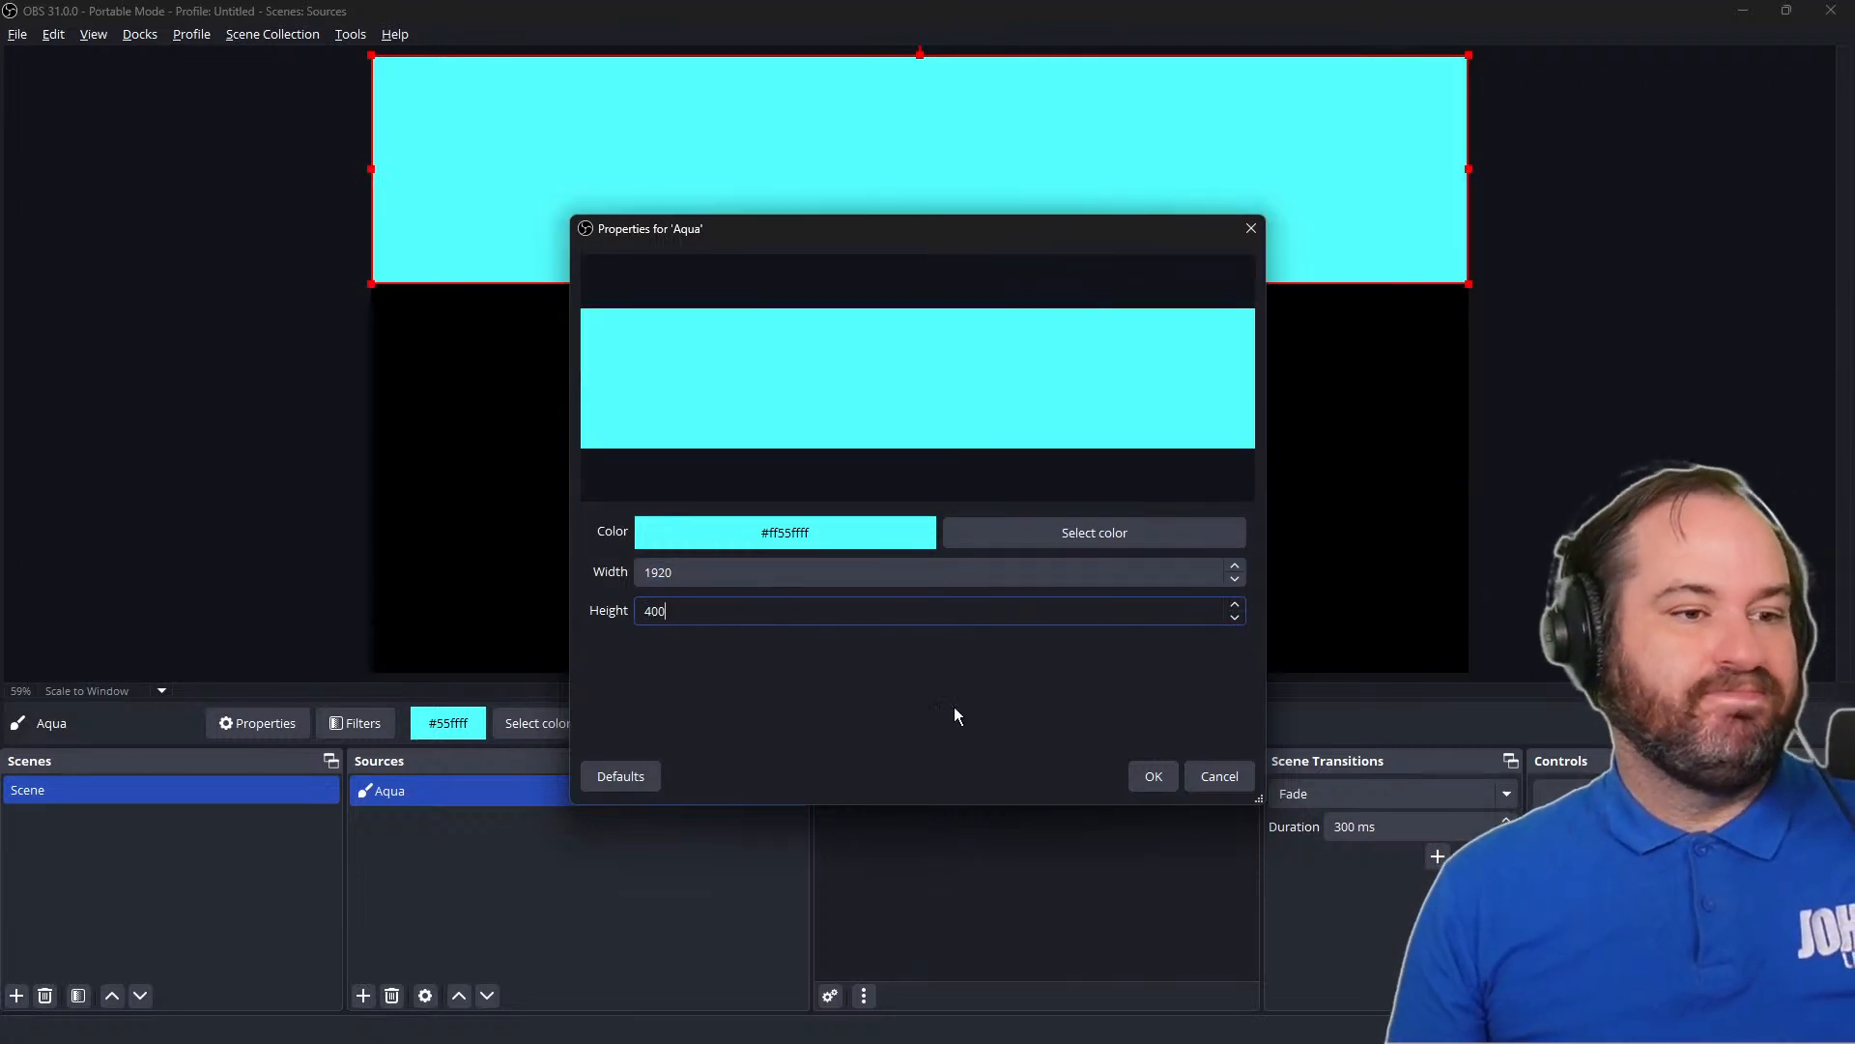
left_click(1154, 776)
left_click_drag(1098, 224, 1098, 617)
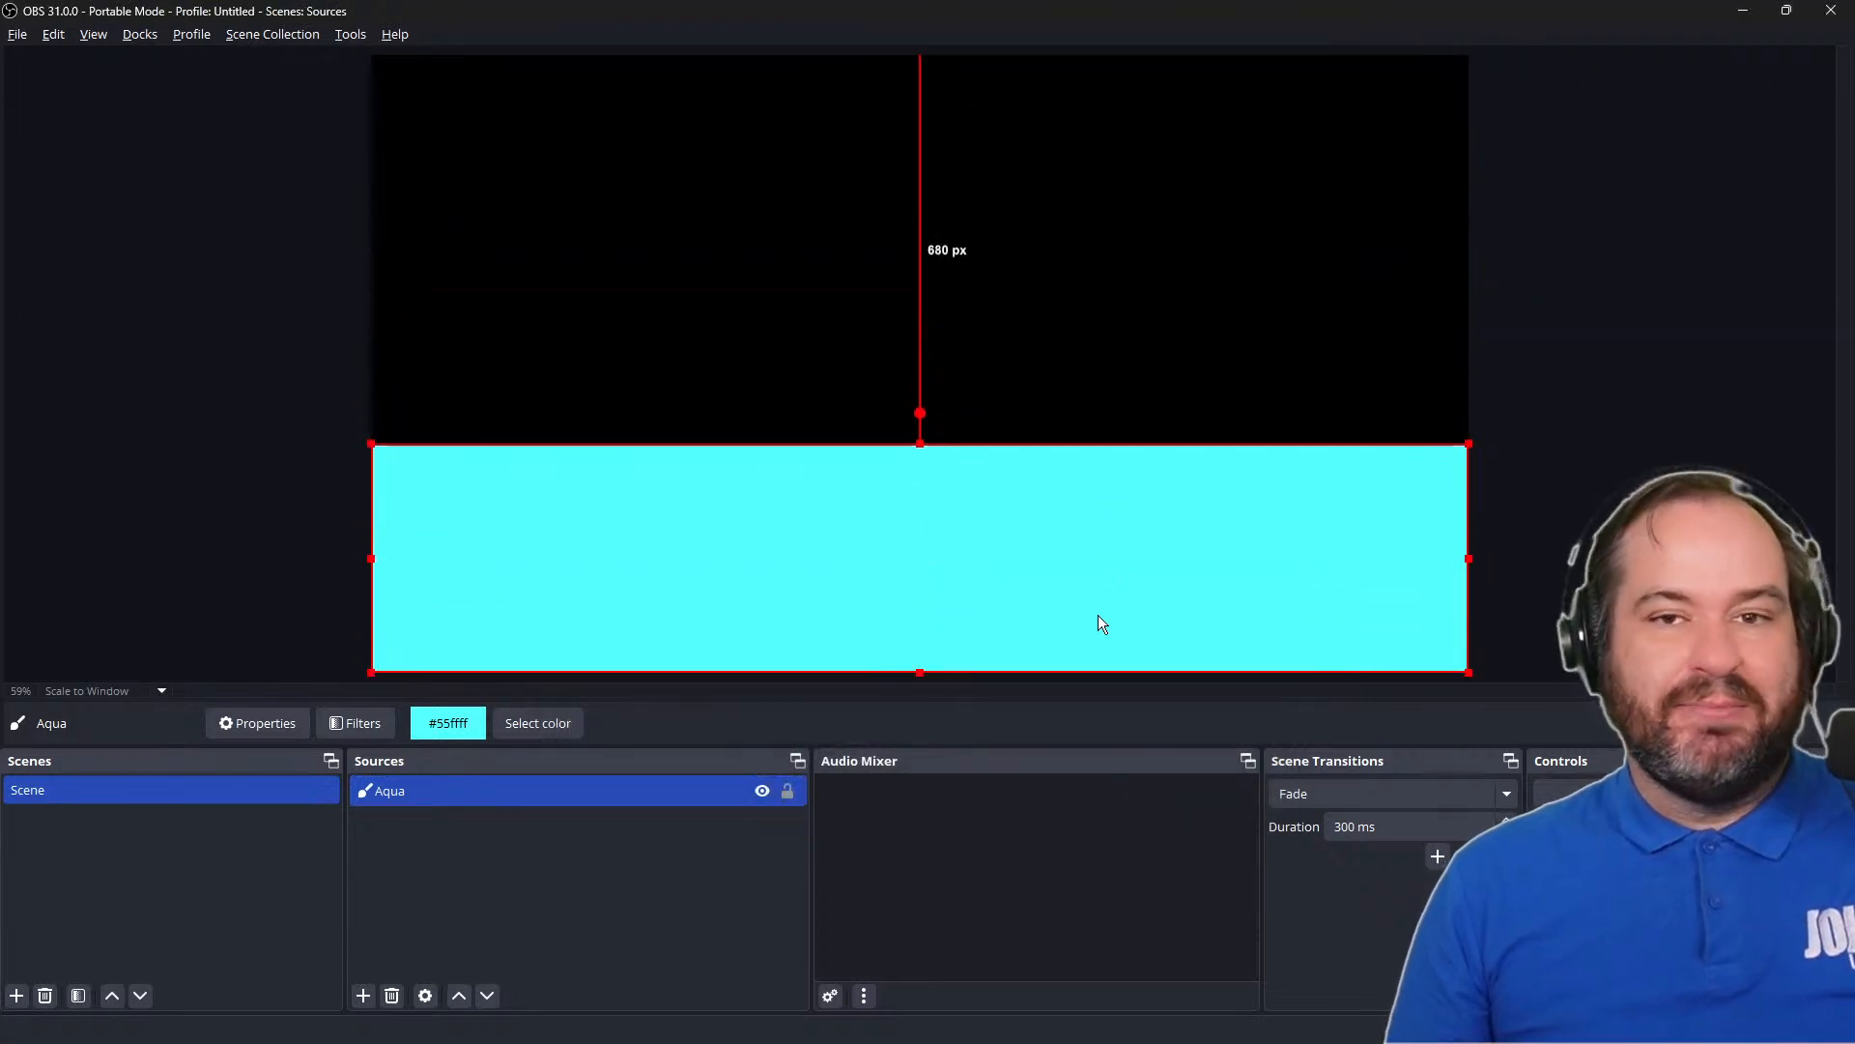
Set the Aqua source's height to 200 and move the band down flush with the canvas's bottom edge
double_click(635, 792)
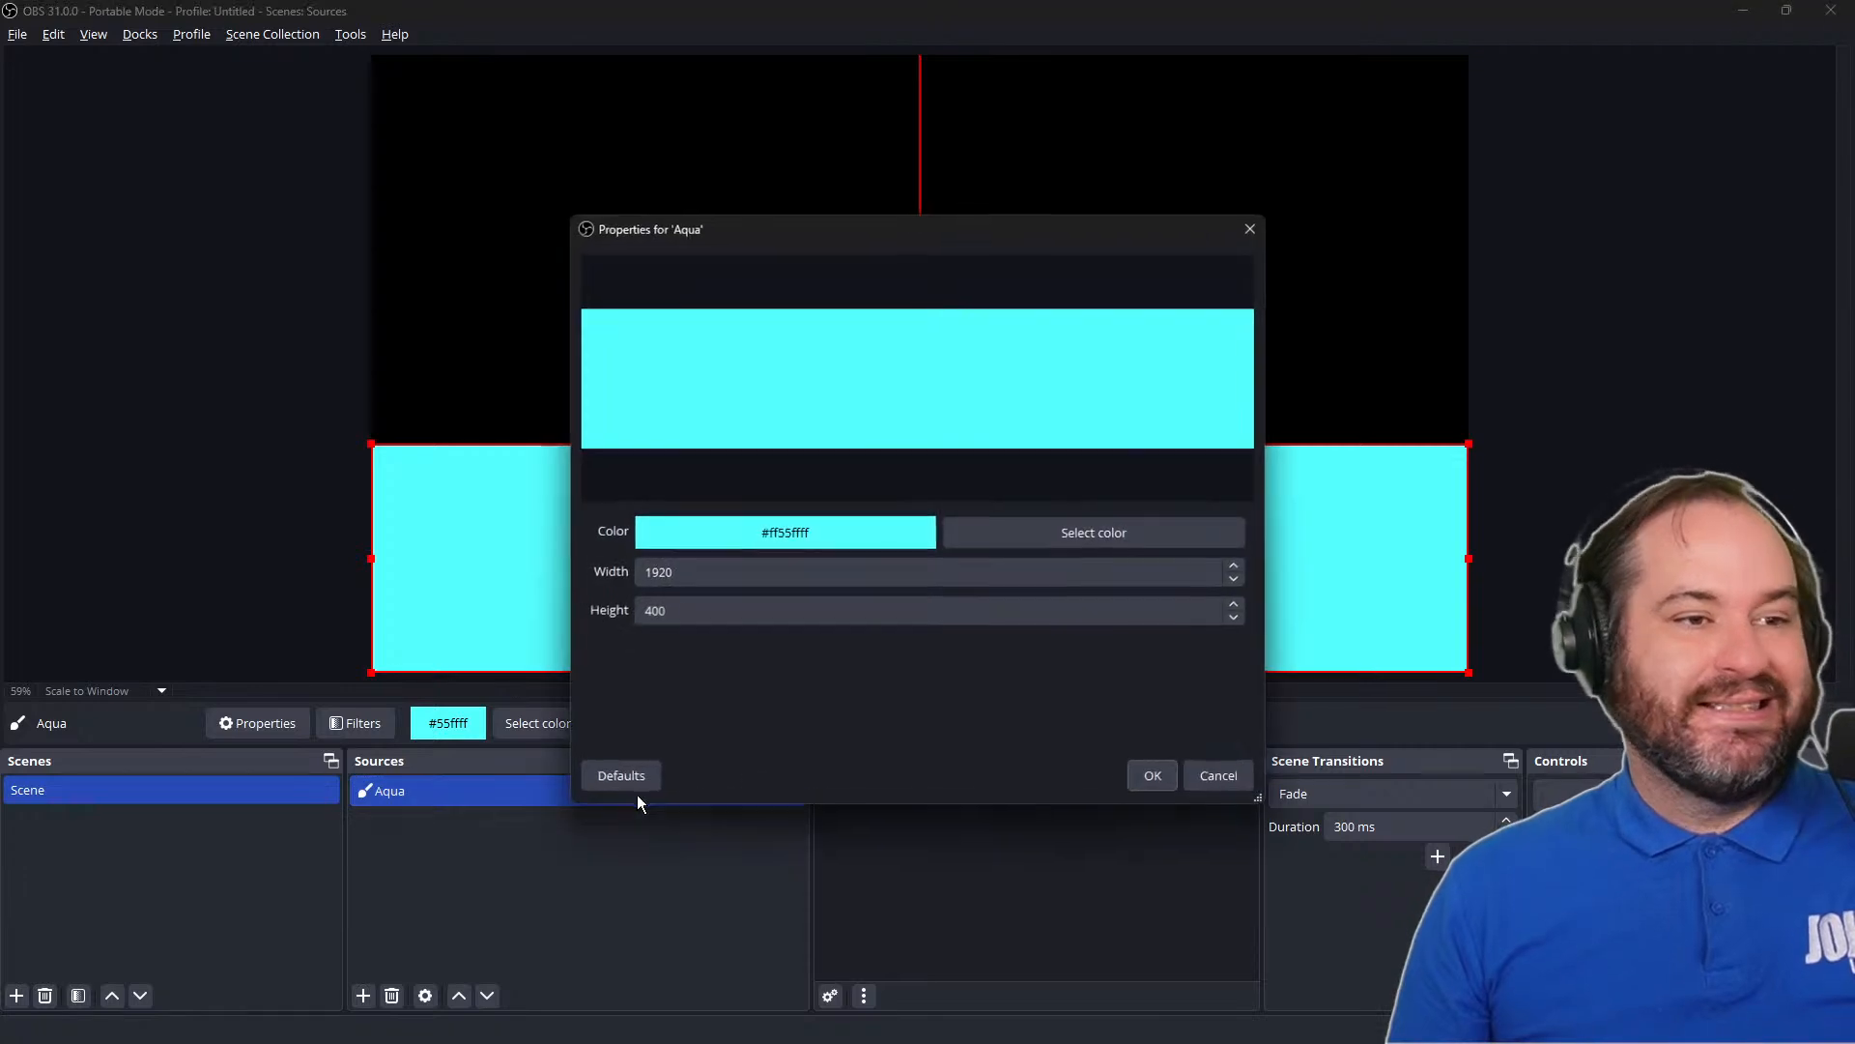
left_click(760, 615)
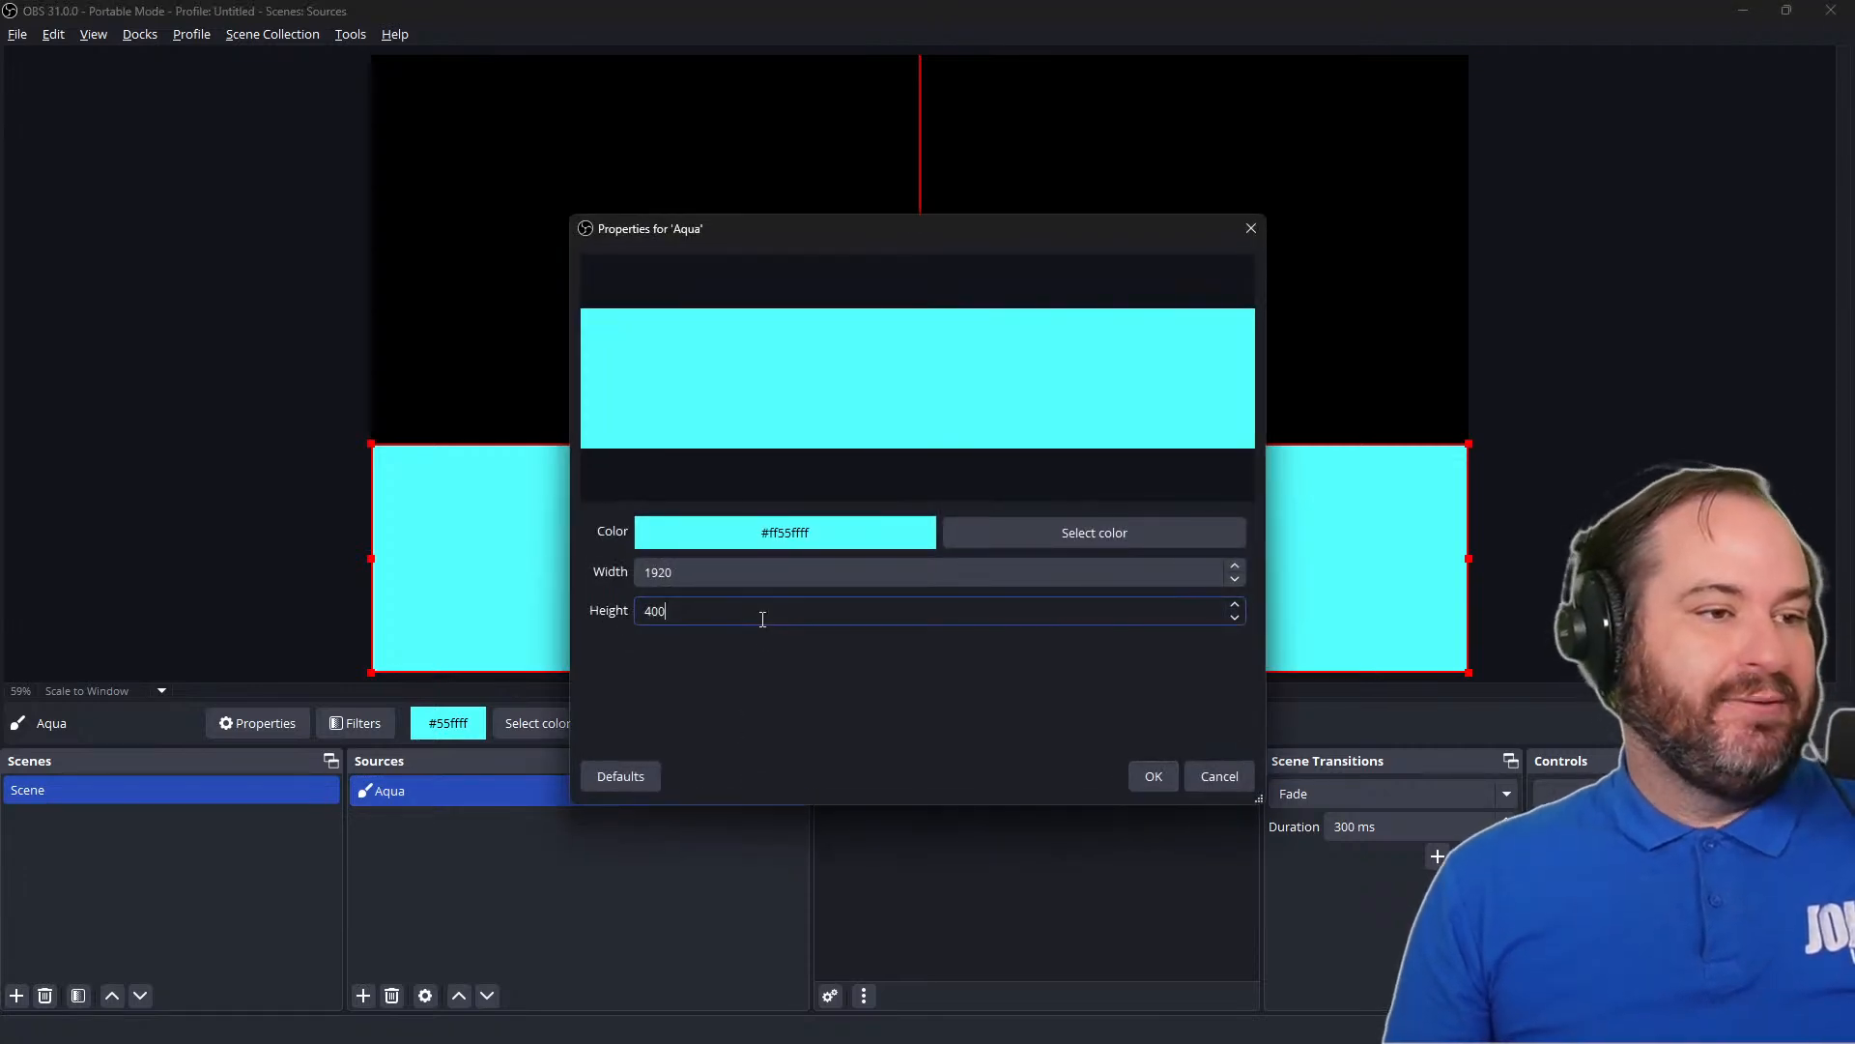
key("Delete")
type("2")
key("Return")
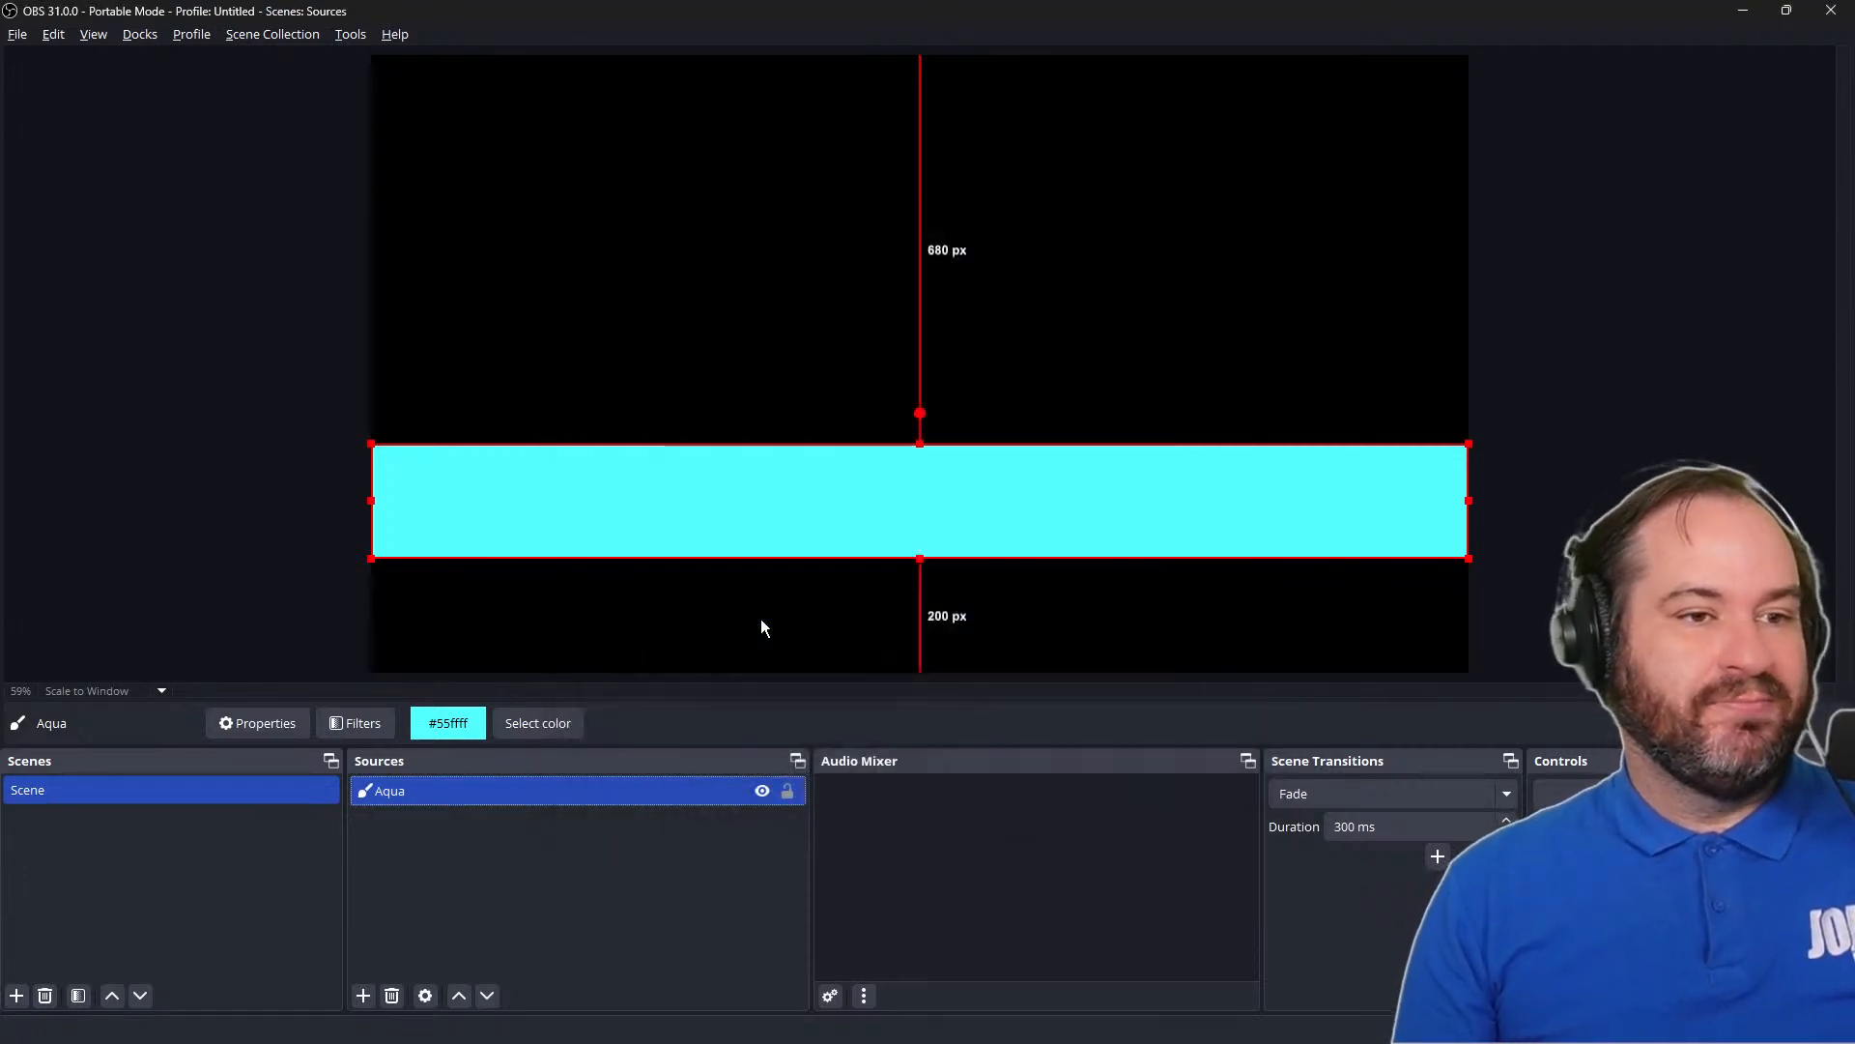
left_click_drag(791, 544, 810, 645)
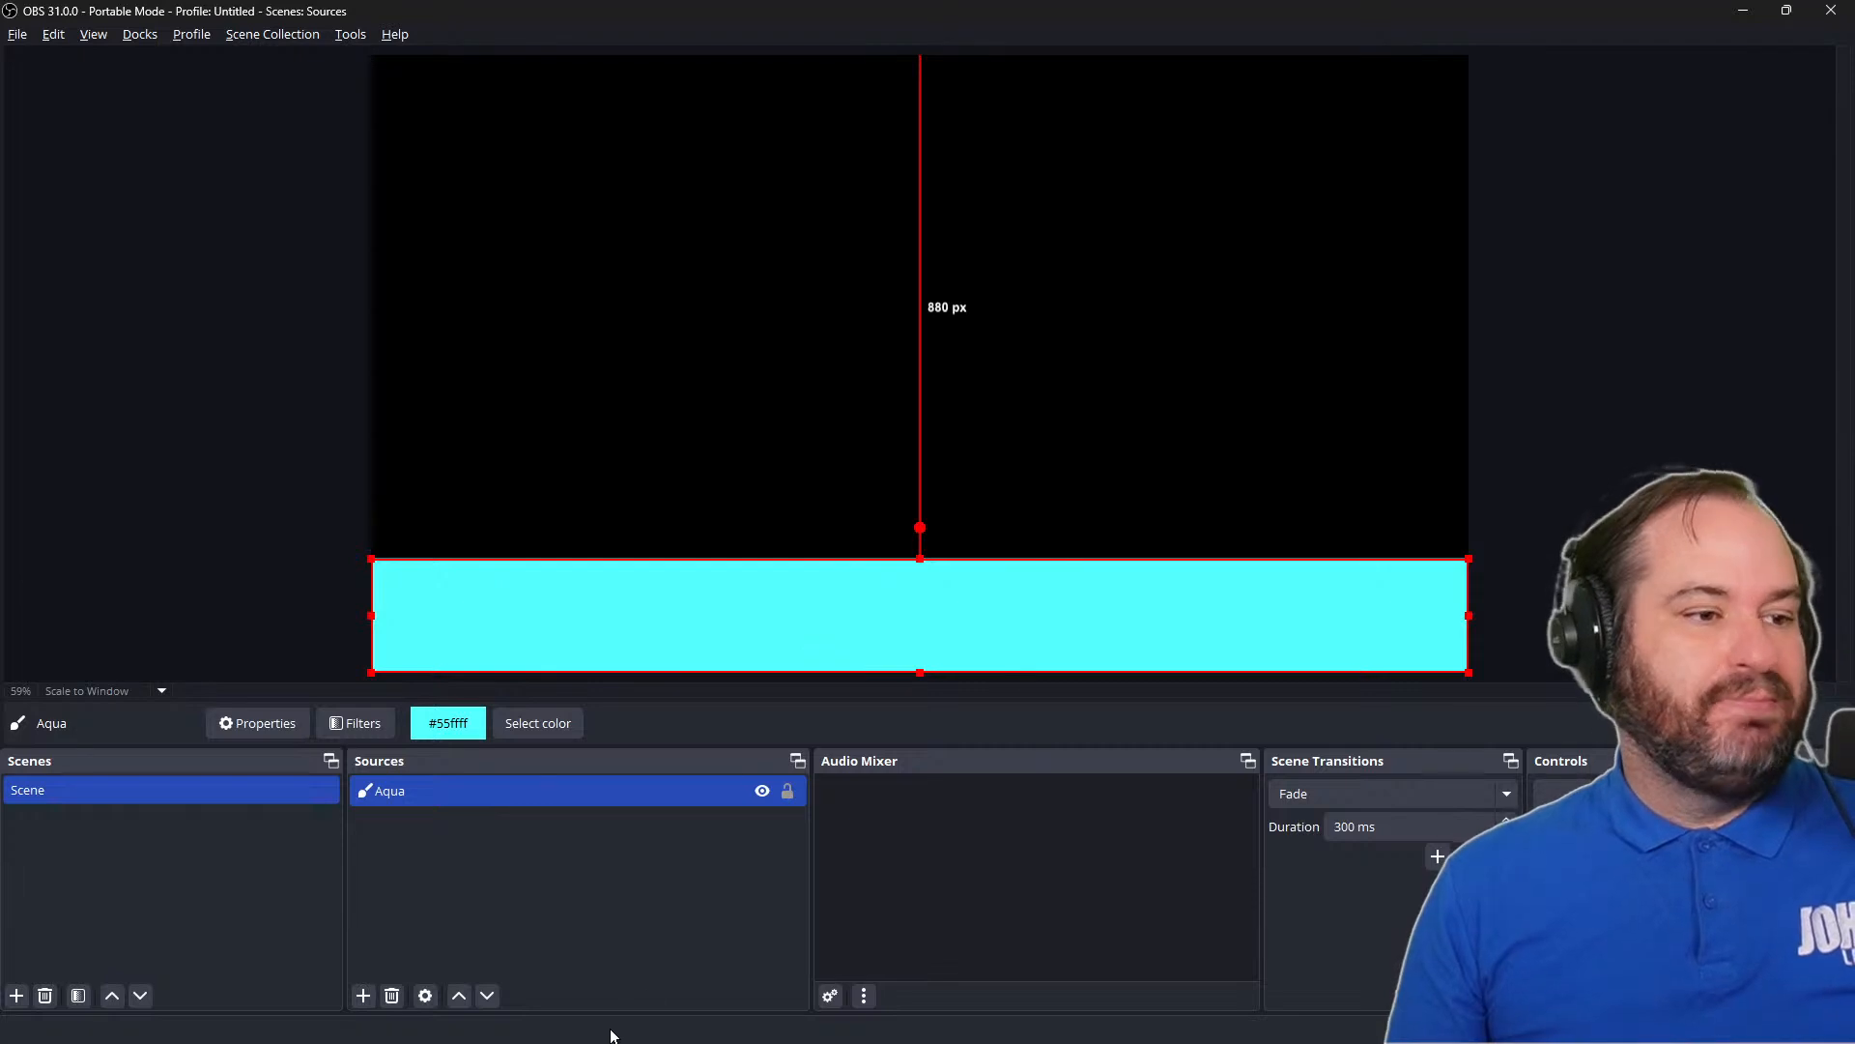
Hide the Aqua source and deselect it
left_click(761, 792)
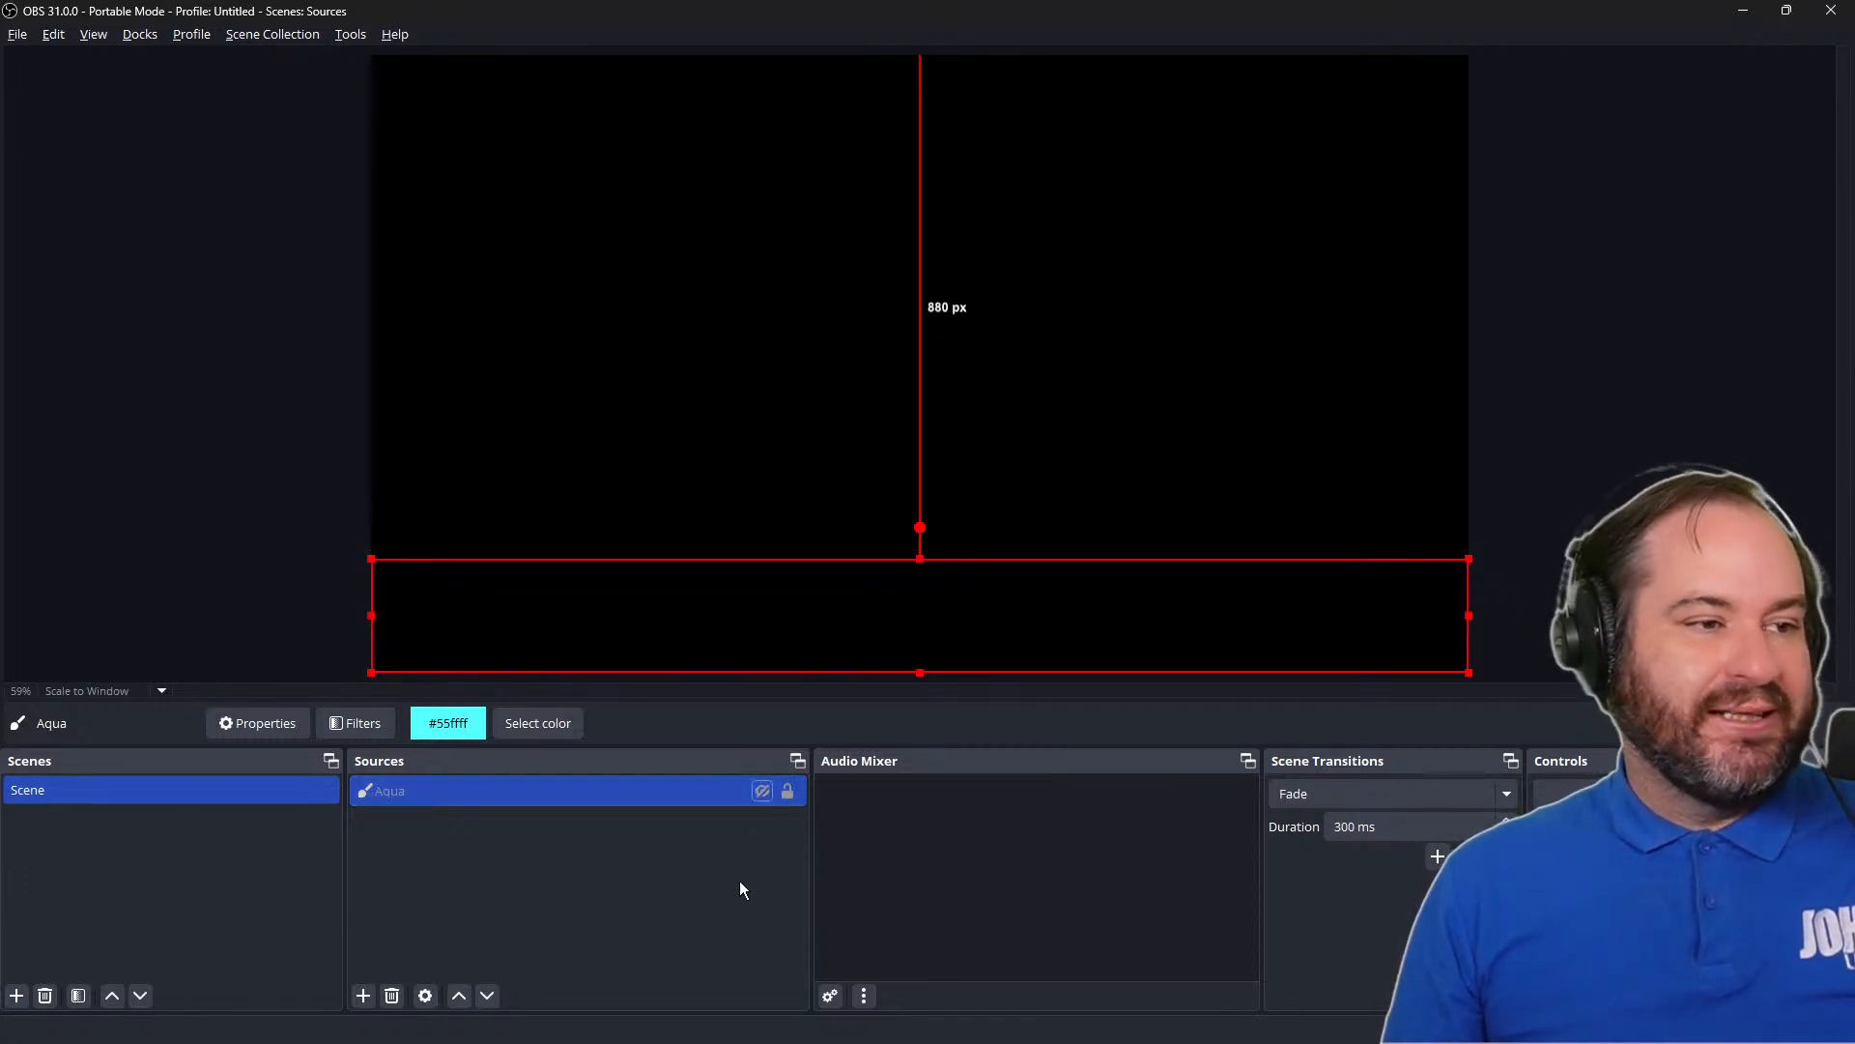
left_click(739, 879)
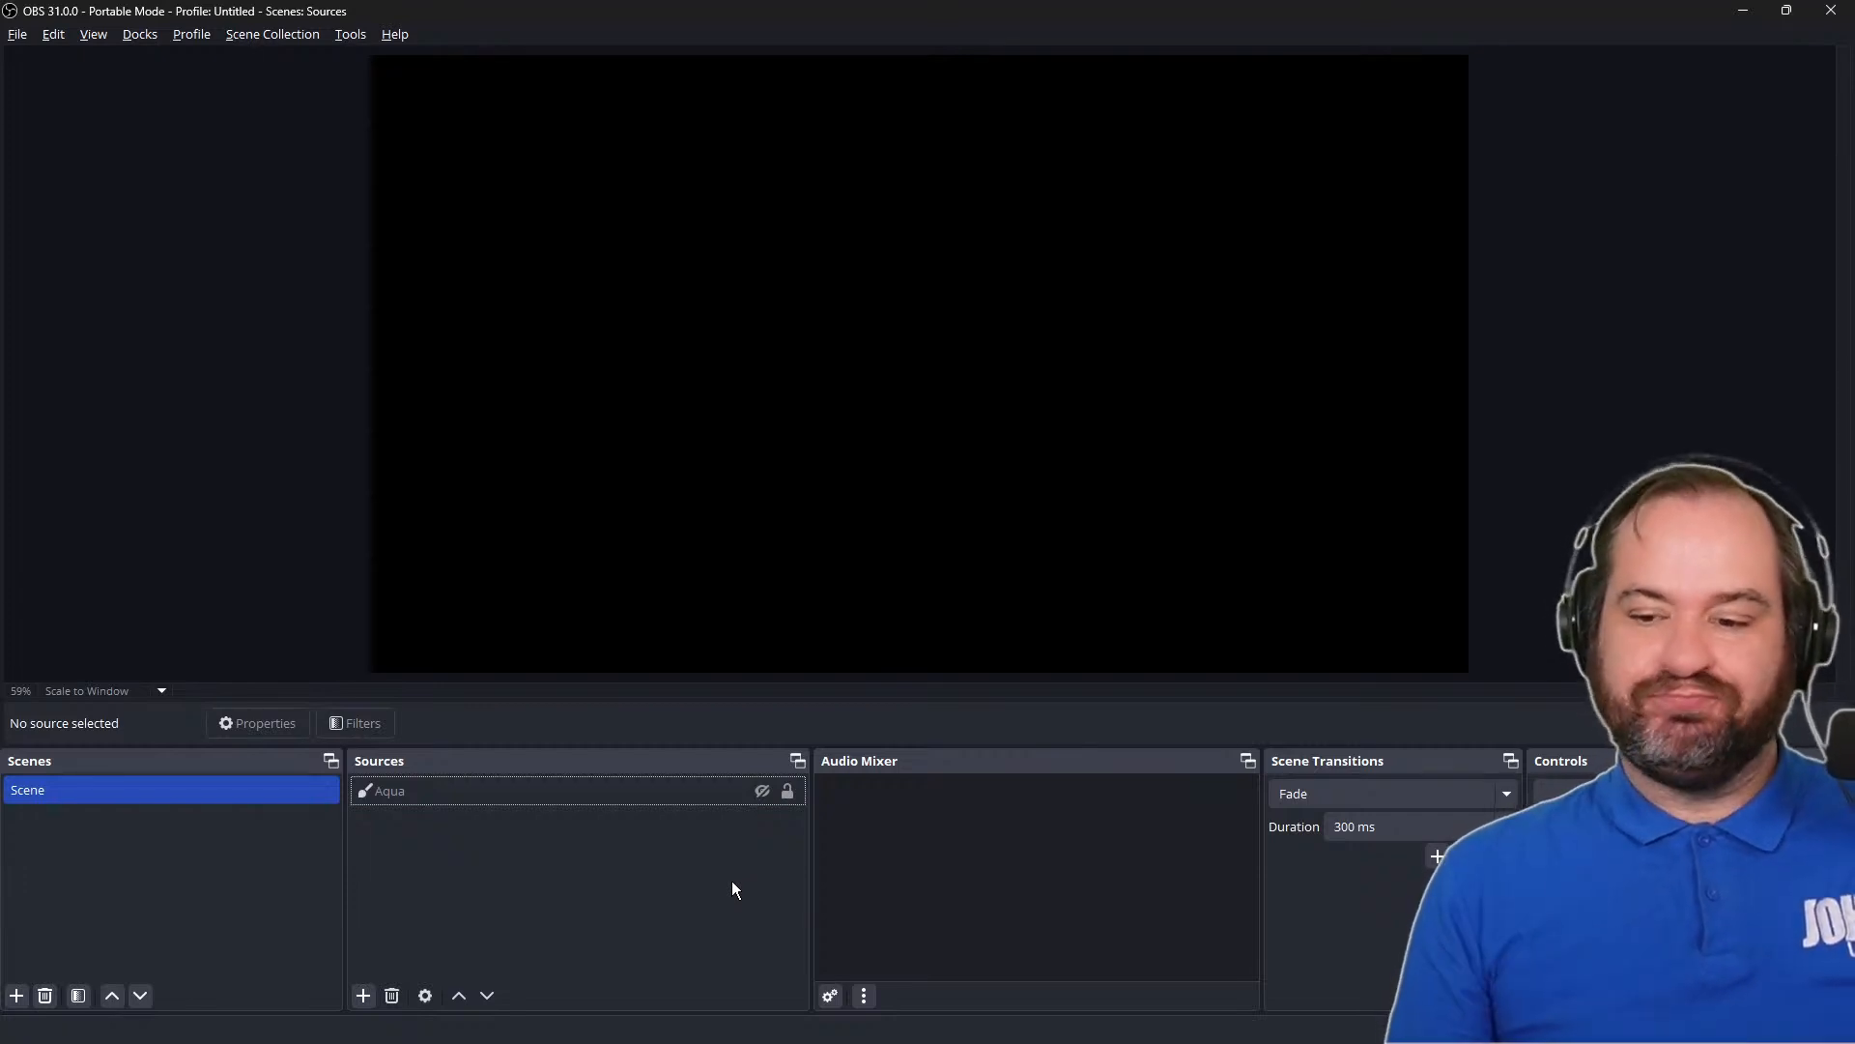
Add a new Image source named FOMO to the scene
left_click(364, 995)
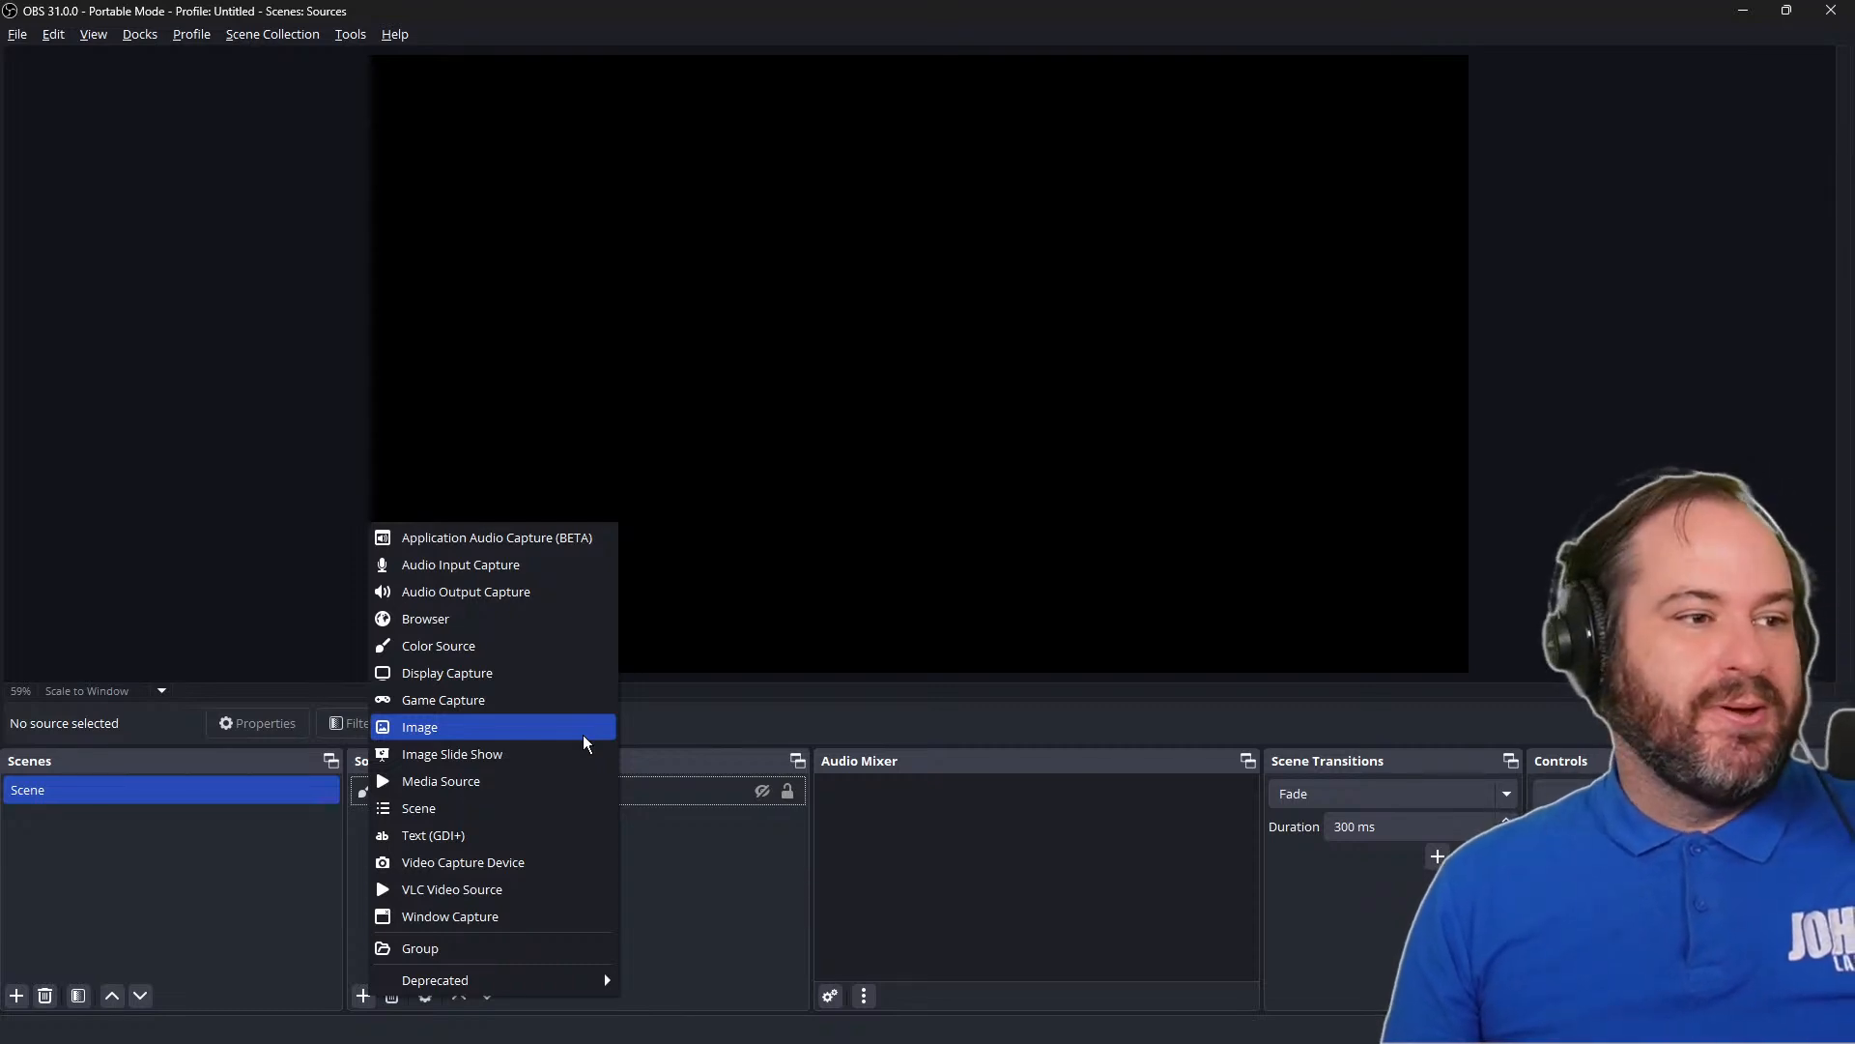
left_click(368, 1032)
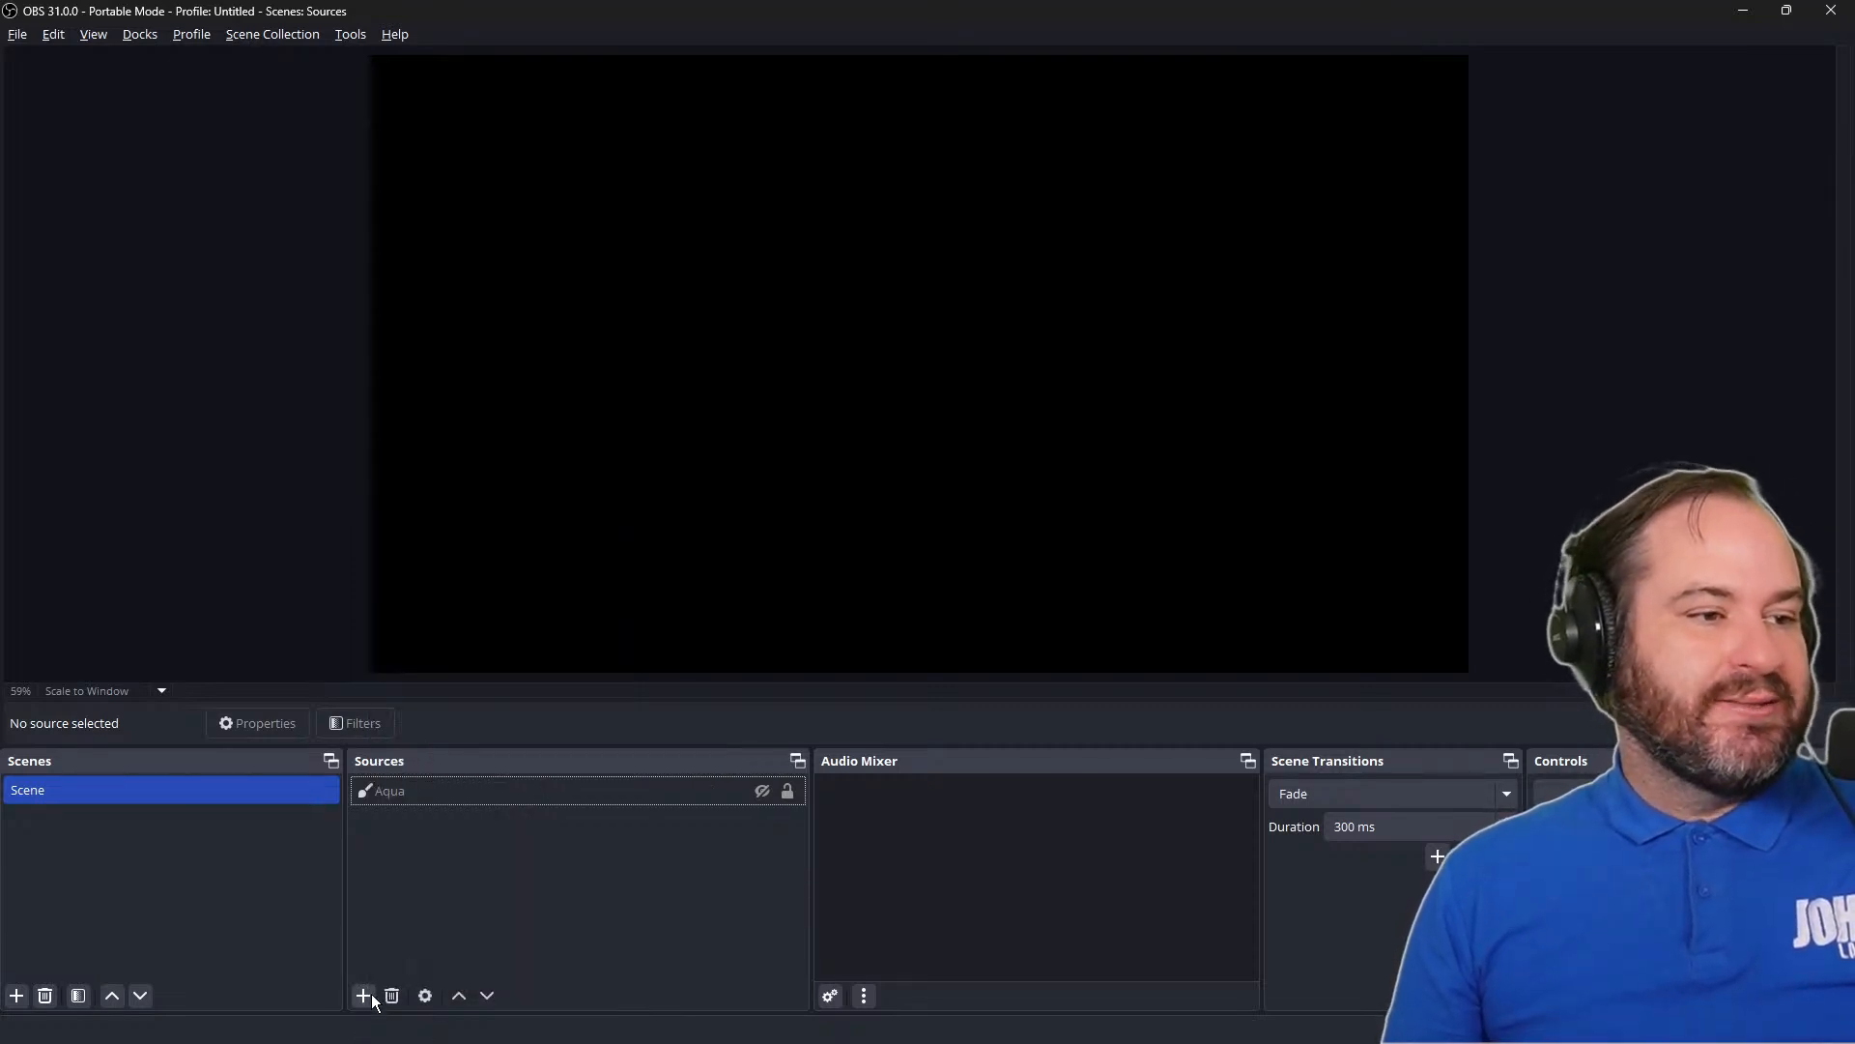
left_click(363, 993)
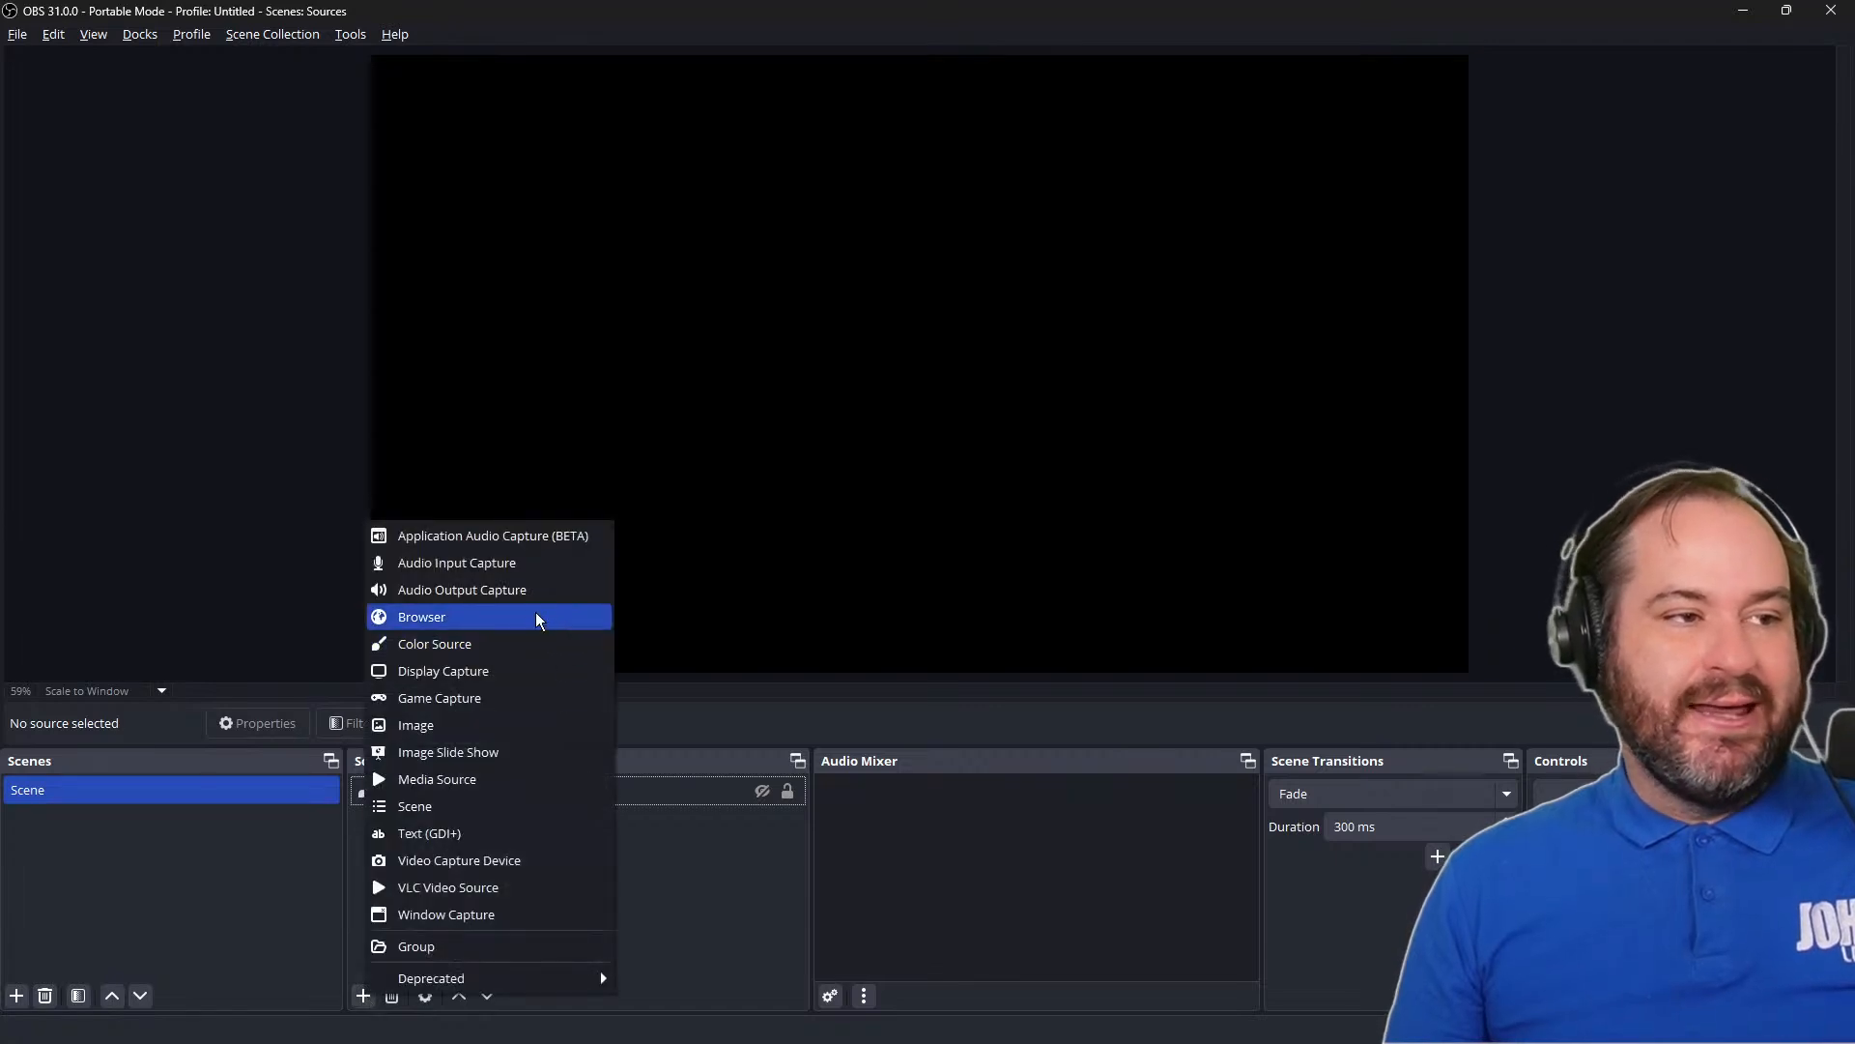
left_click(547, 725)
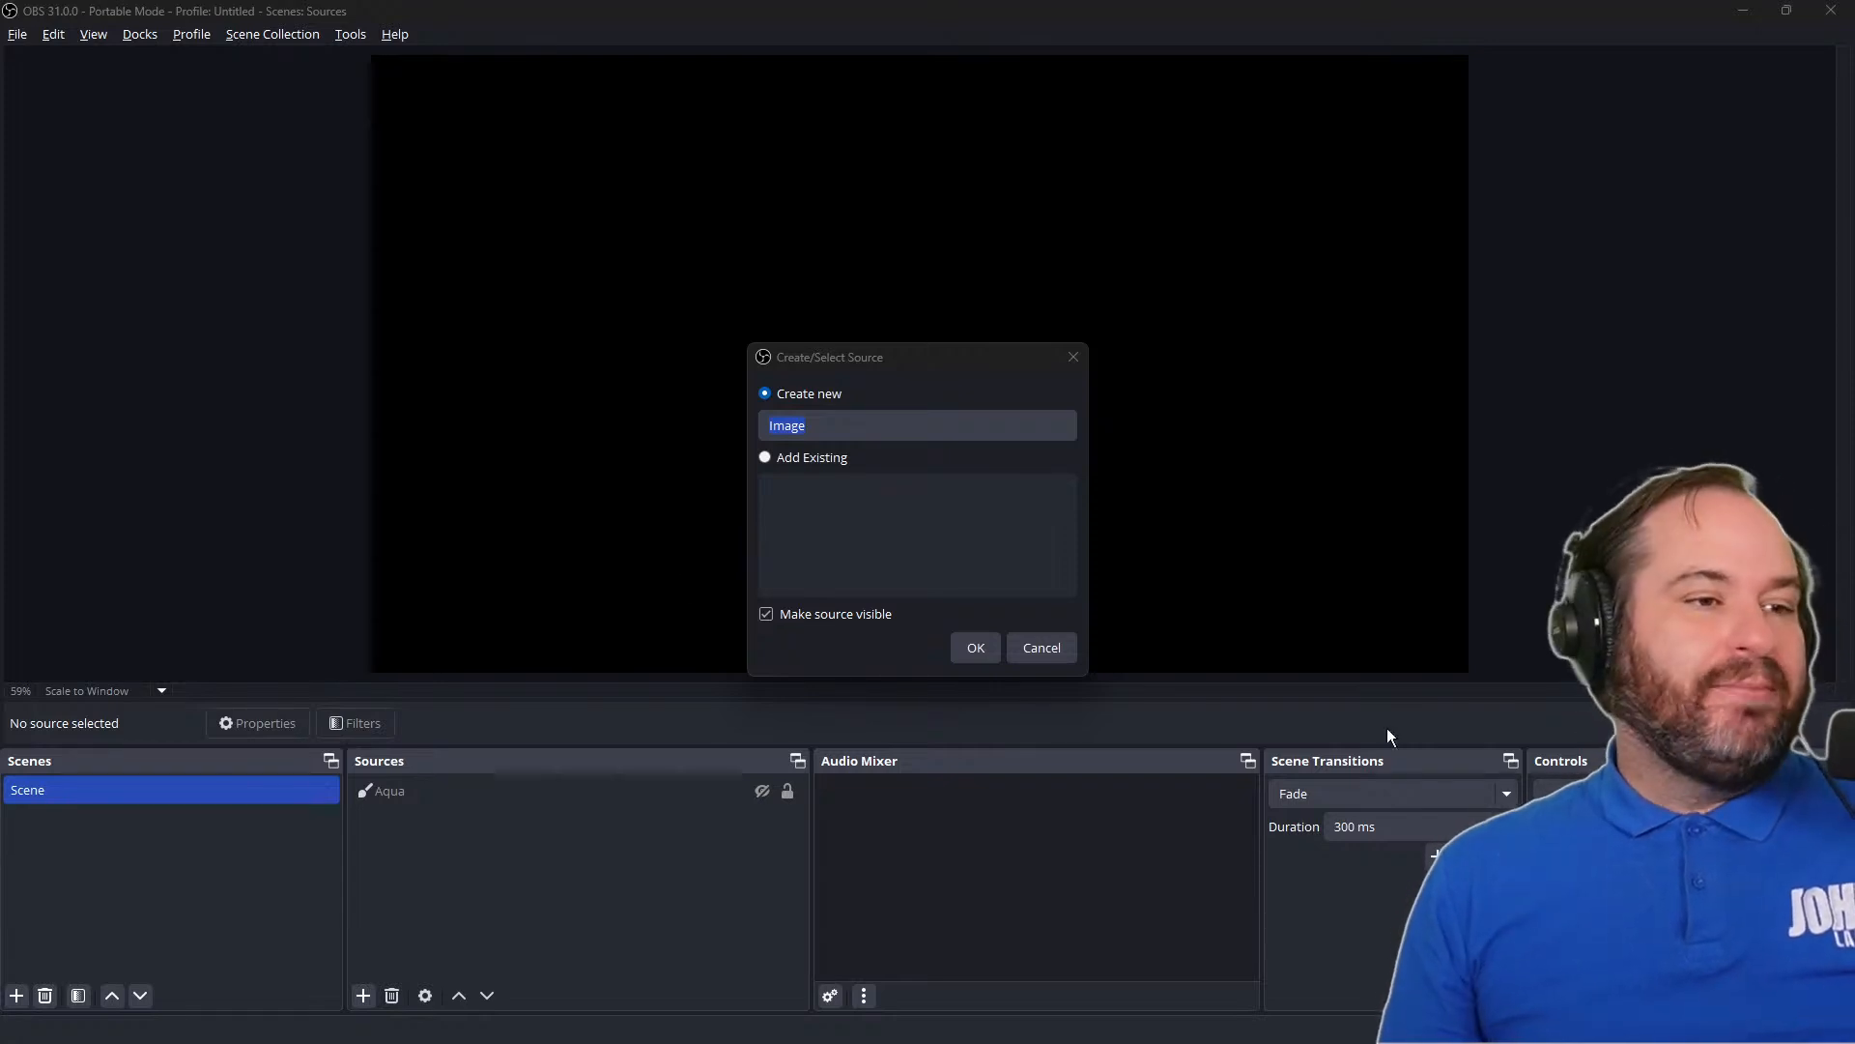
double_click(834, 435)
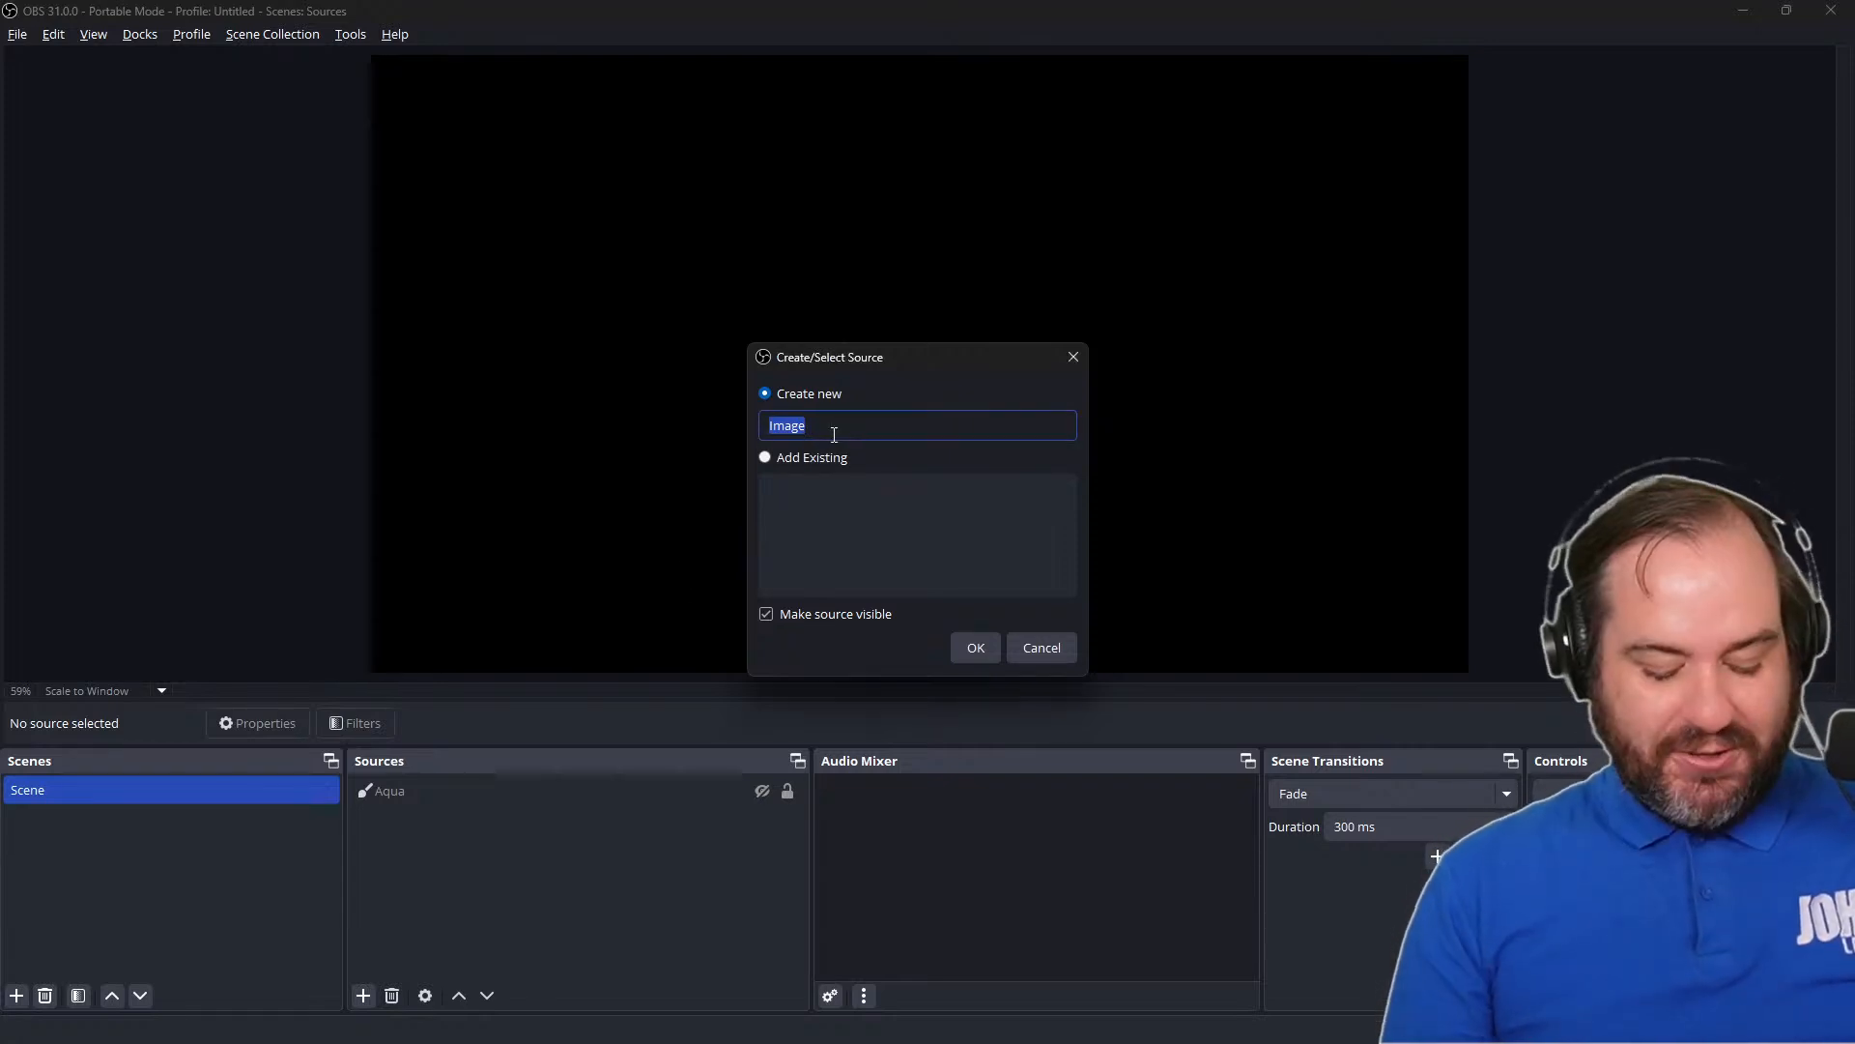
type("FOMO")
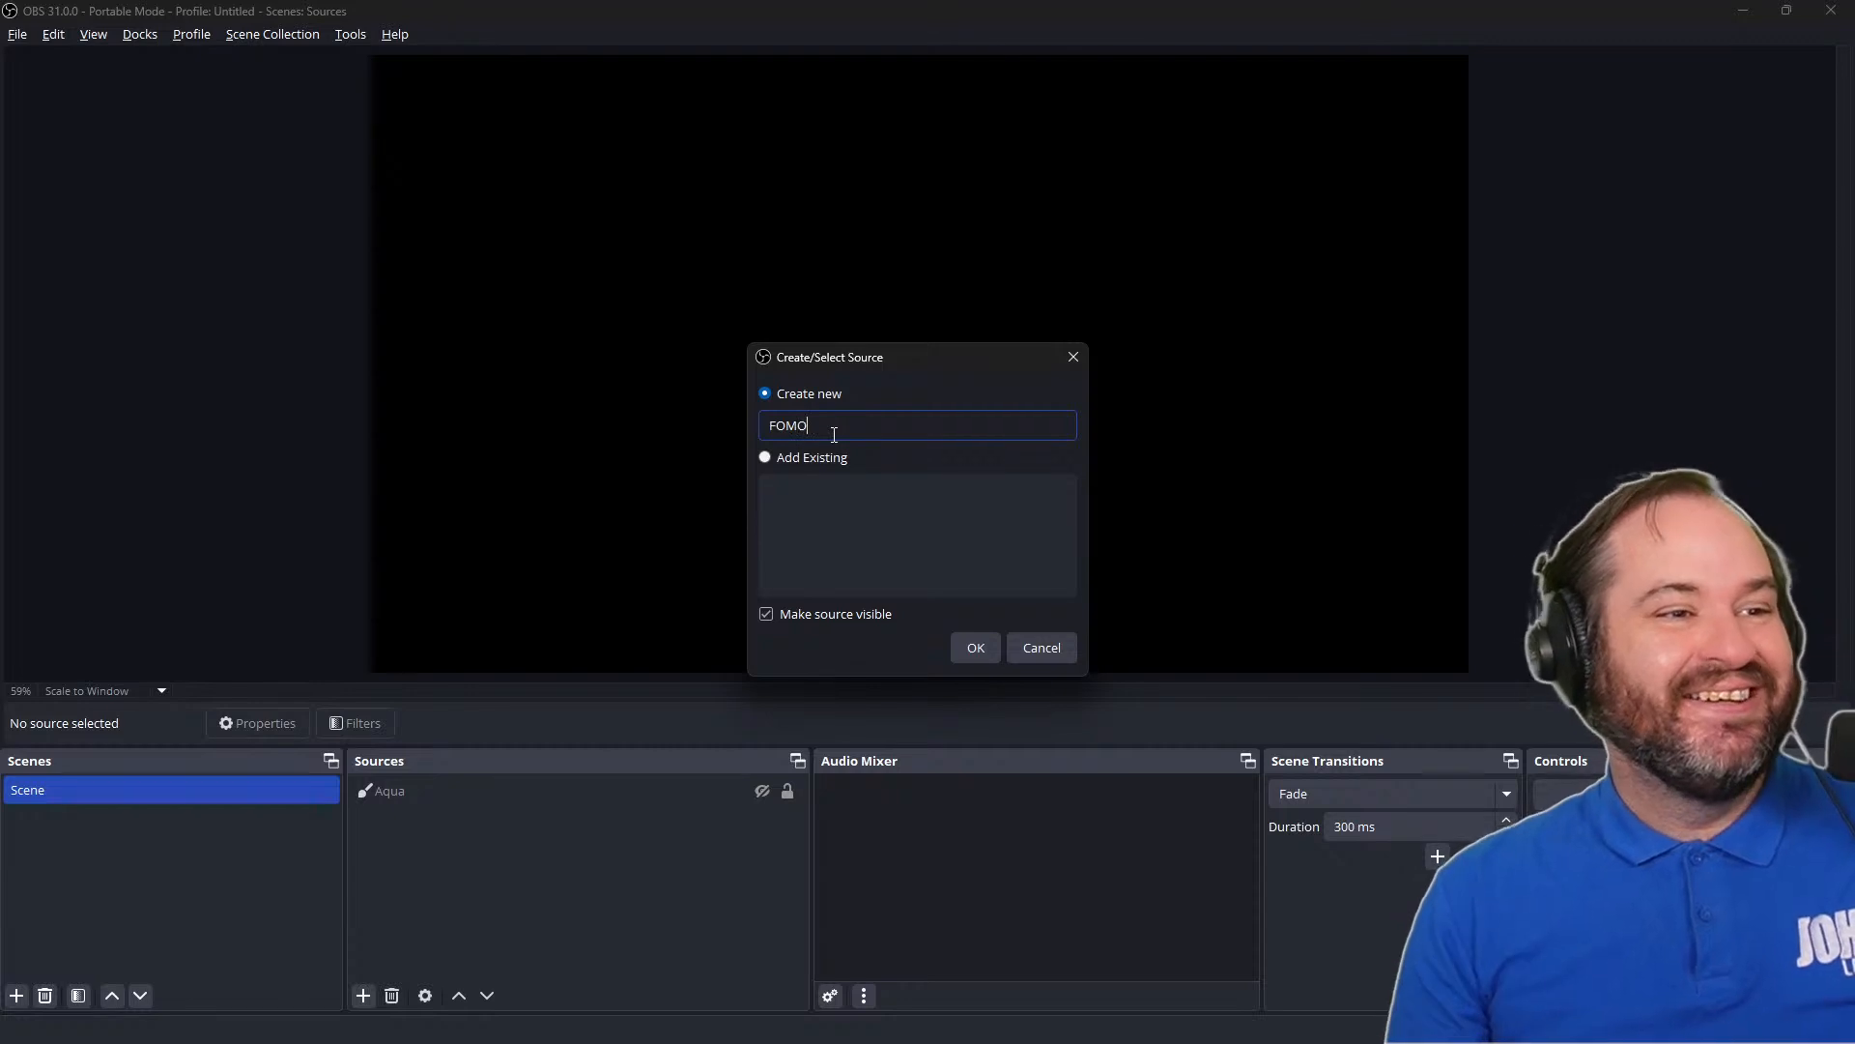
left_click(995, 645)
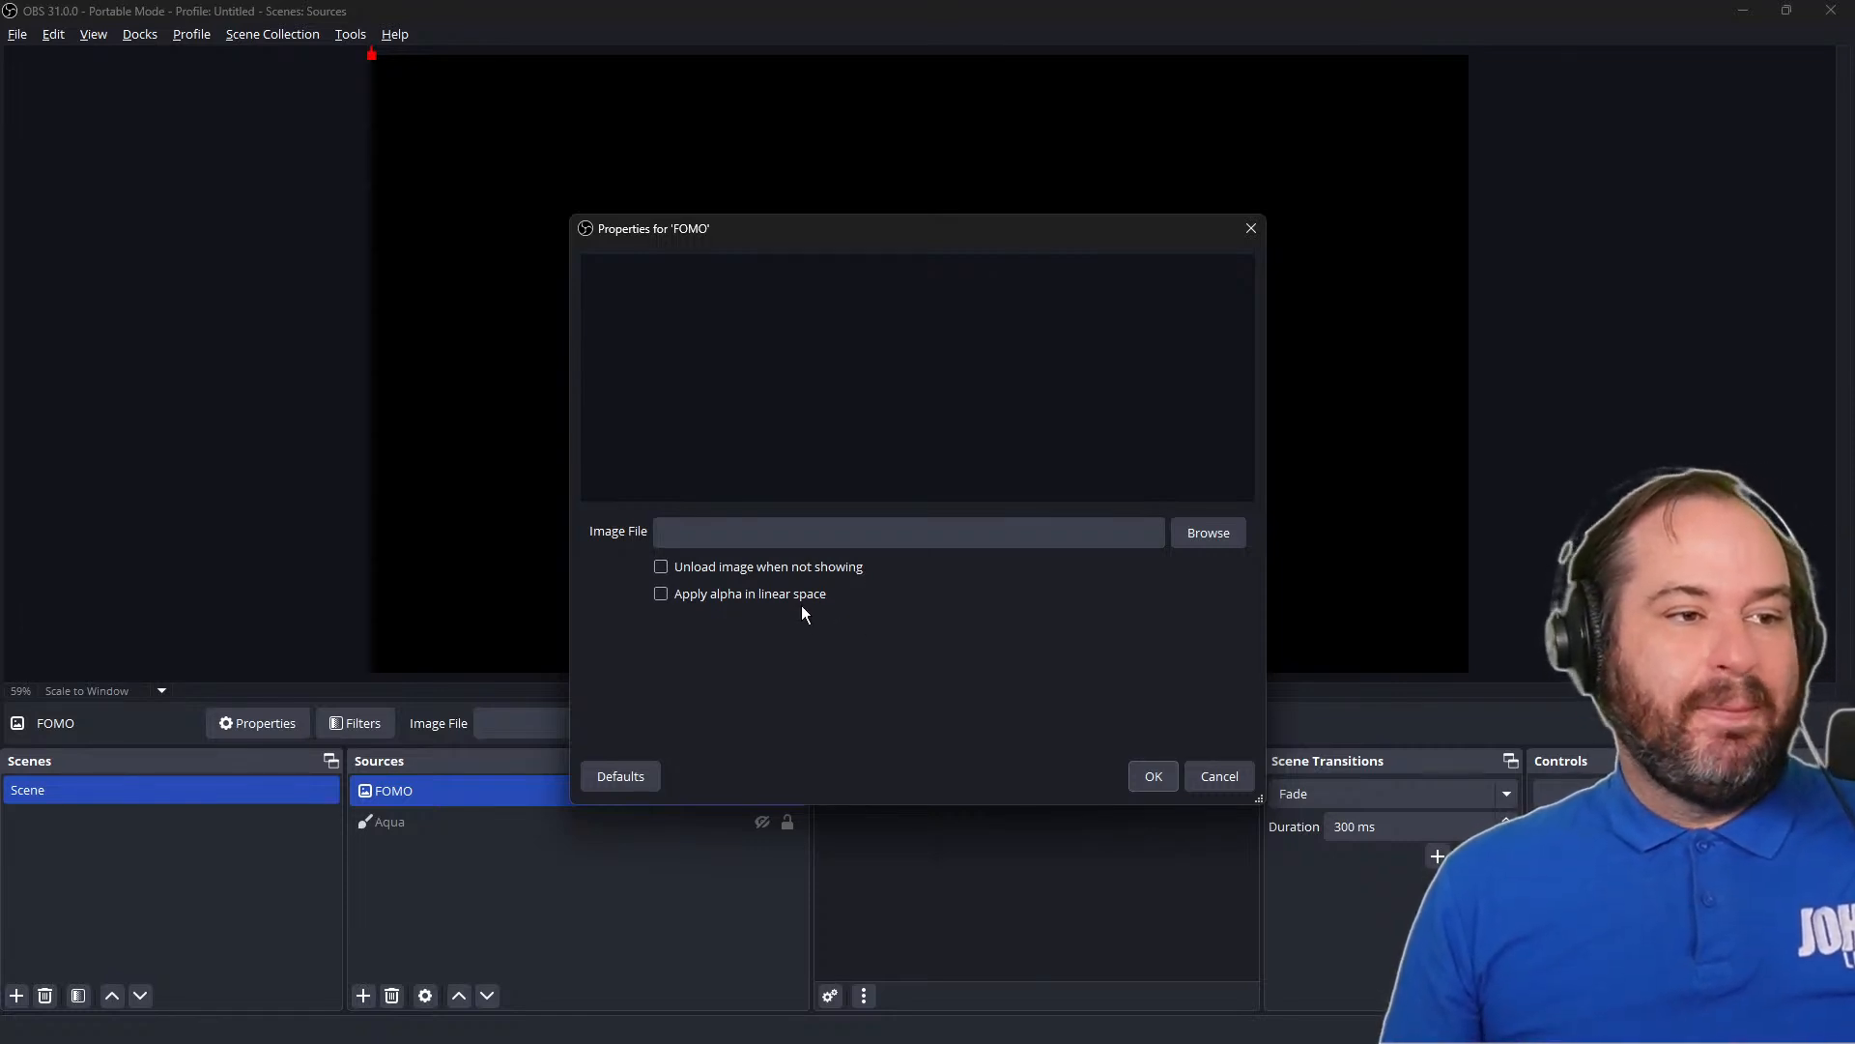
Load fomo.gif from the Scenes and Sources documents folder as the FOMO source's image file and accept its properties
left_click(1198, 534)
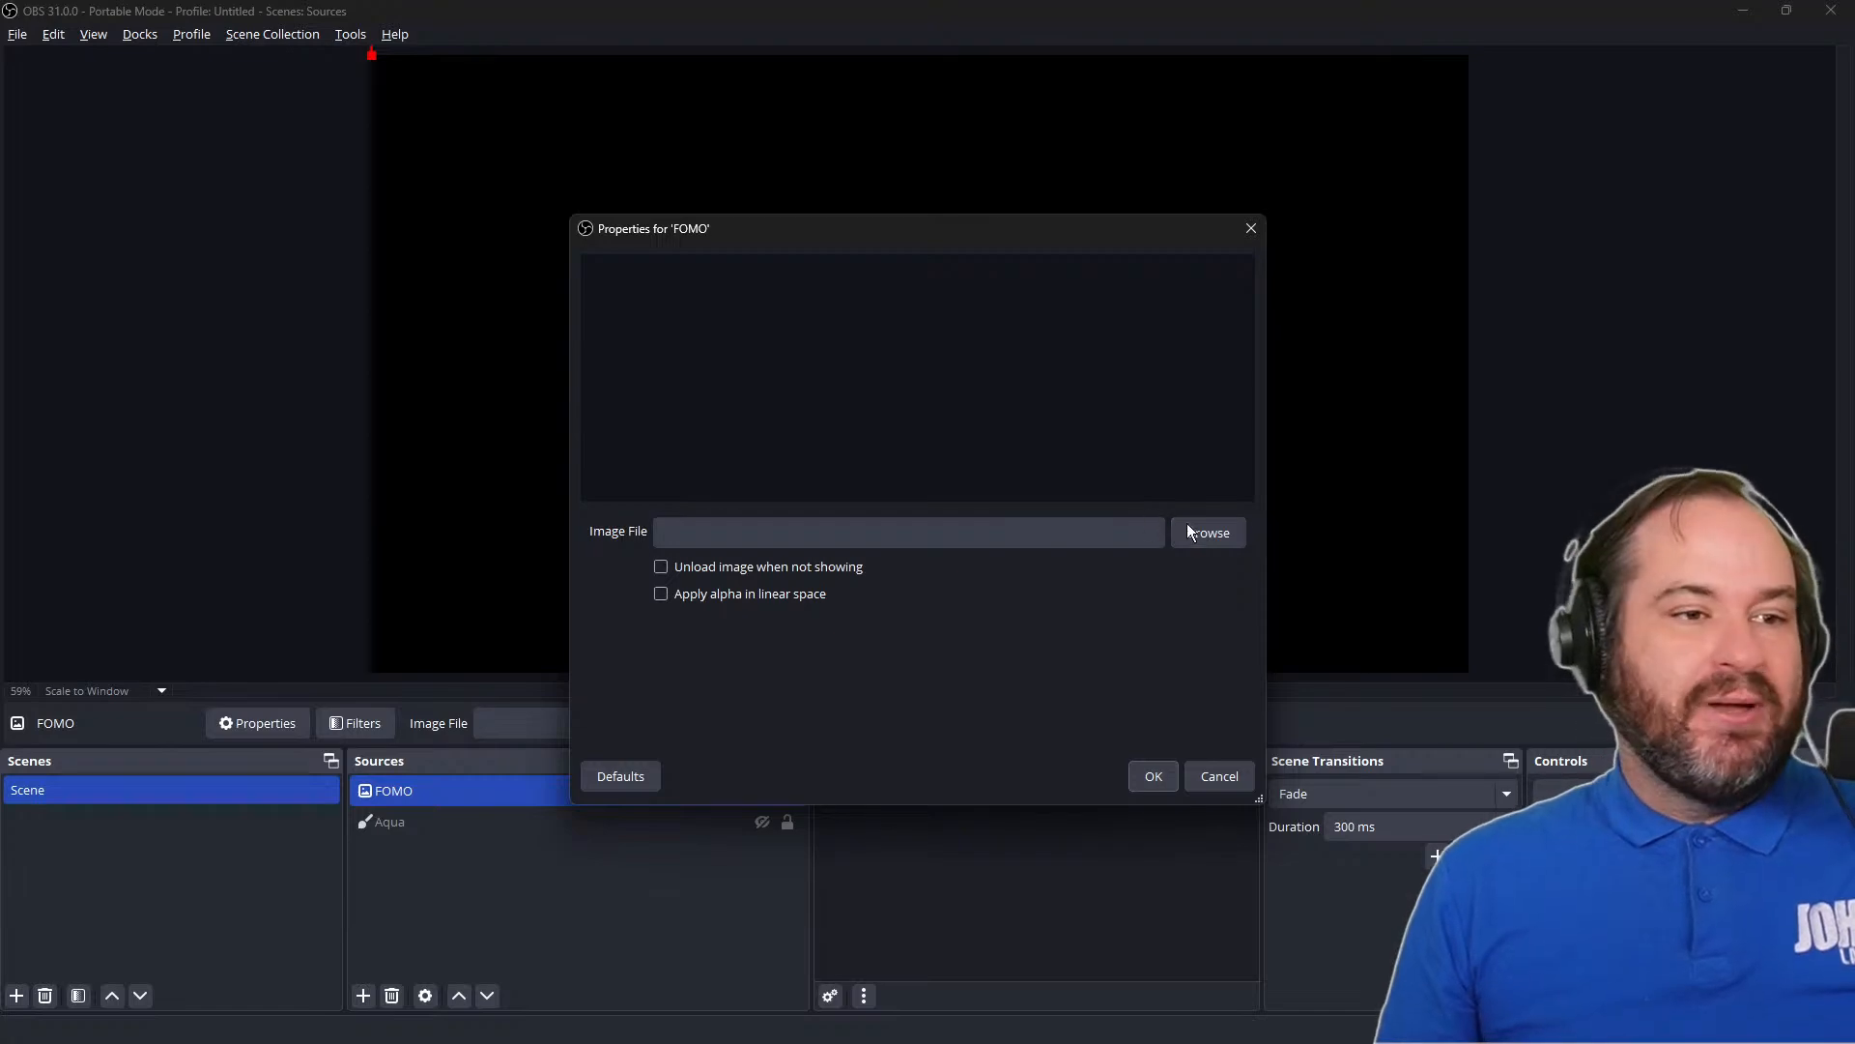
left_click_drag(1155, 196, 0, 196)
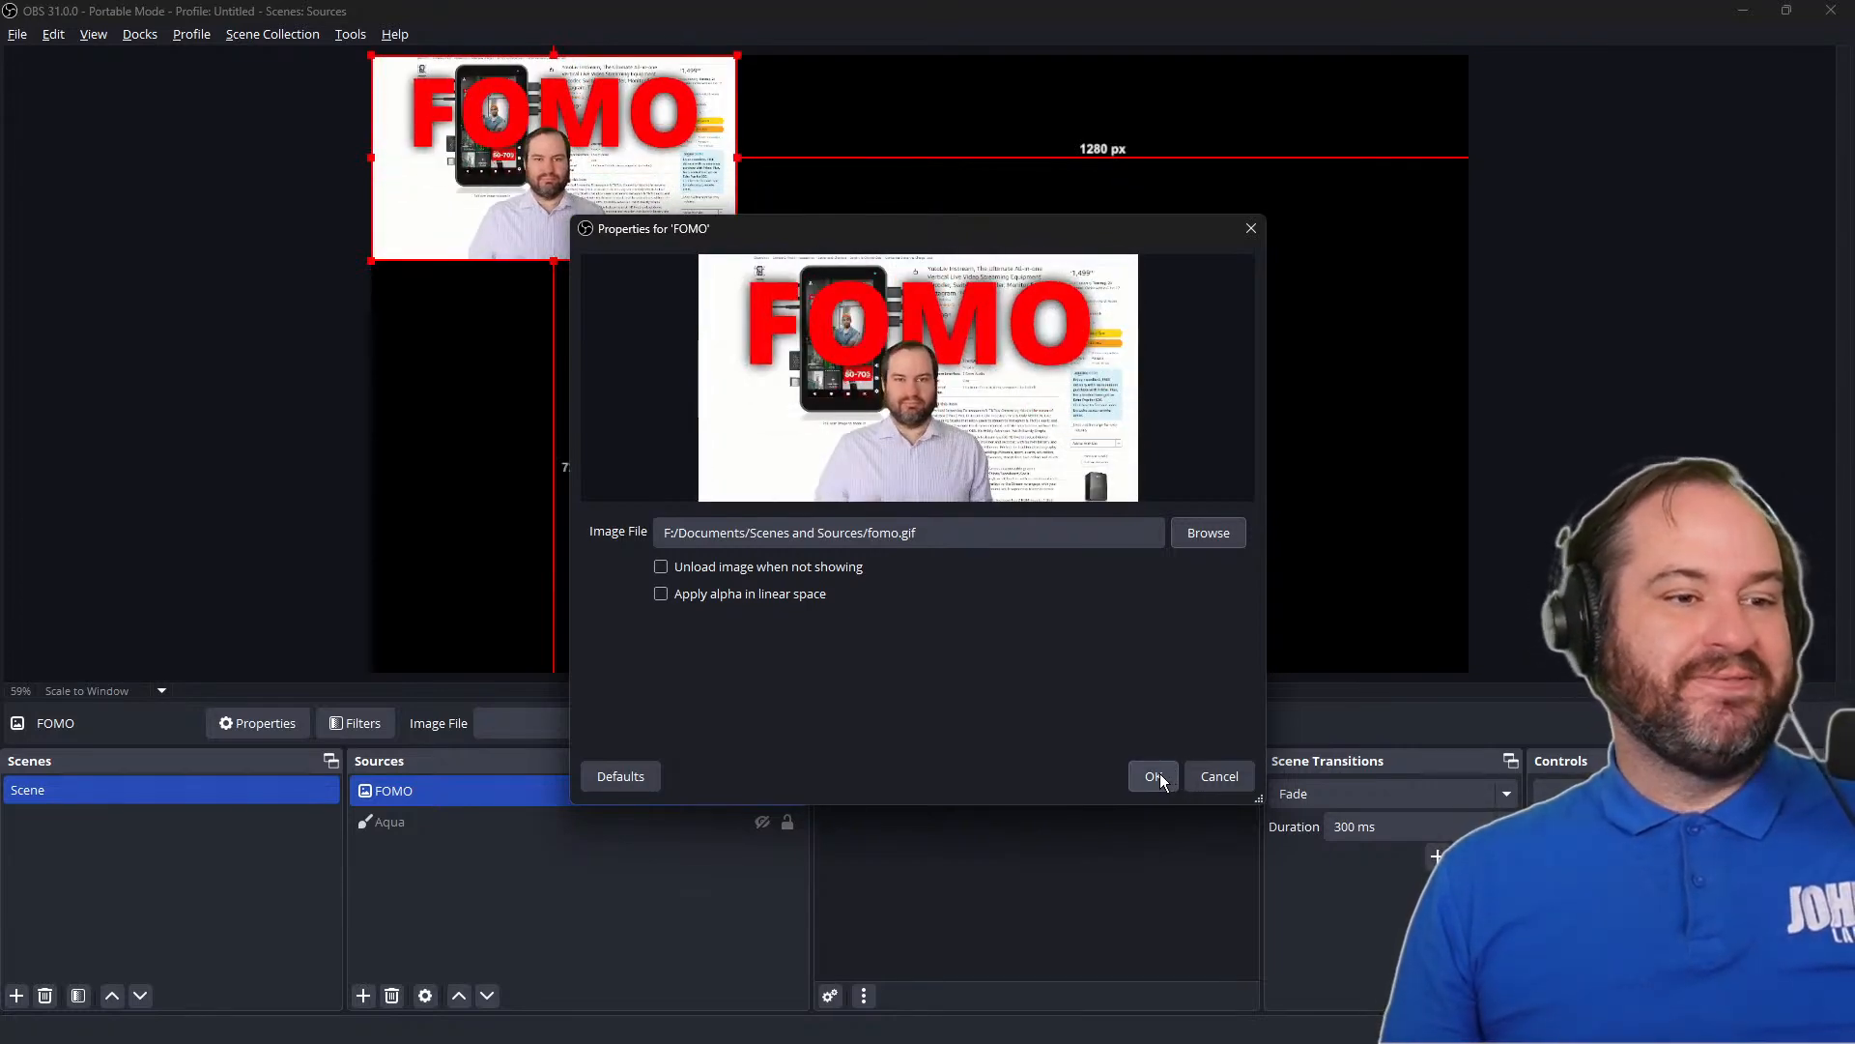
left_click(1160, 779)
Move the FOMO image about 214 px from the canvas's left edge and 241 px from its top, and enlarge it to about 1252 px wide
left_click_drag(619, 171, 933, 385)
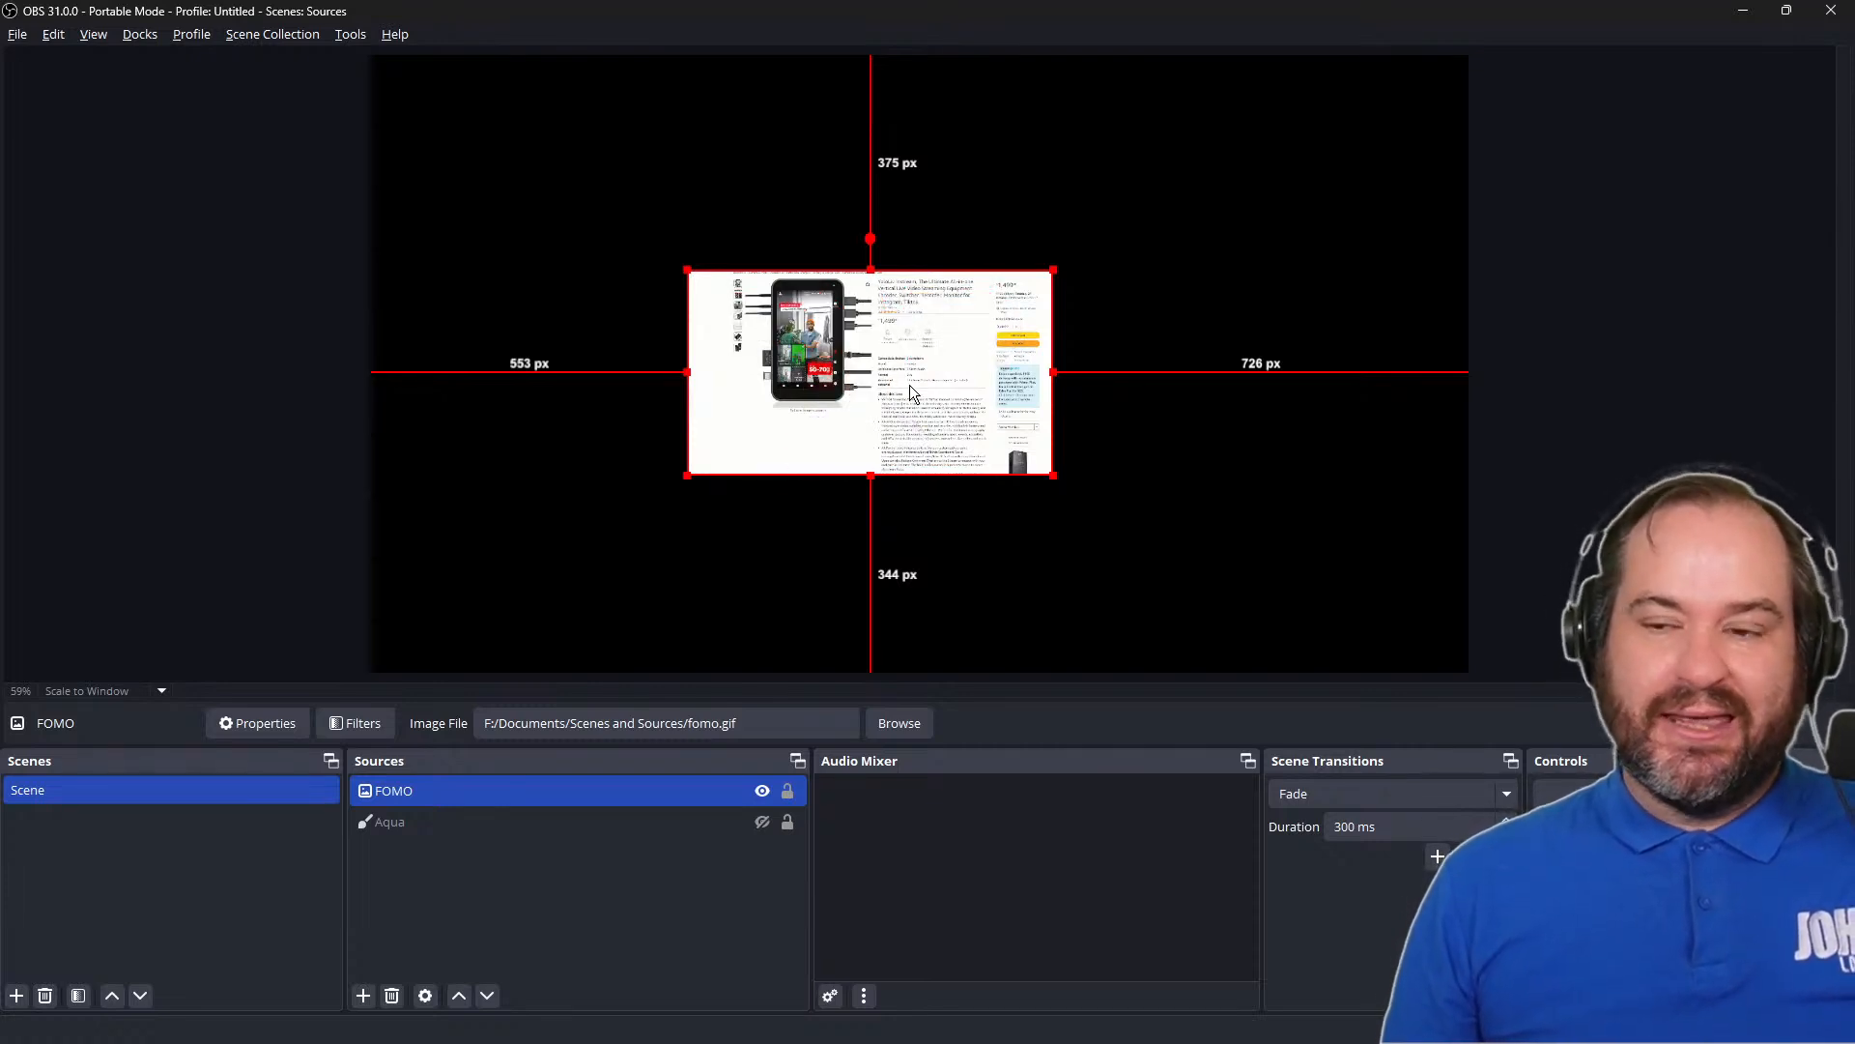
left_click_drag(895, 349, 702, 271)
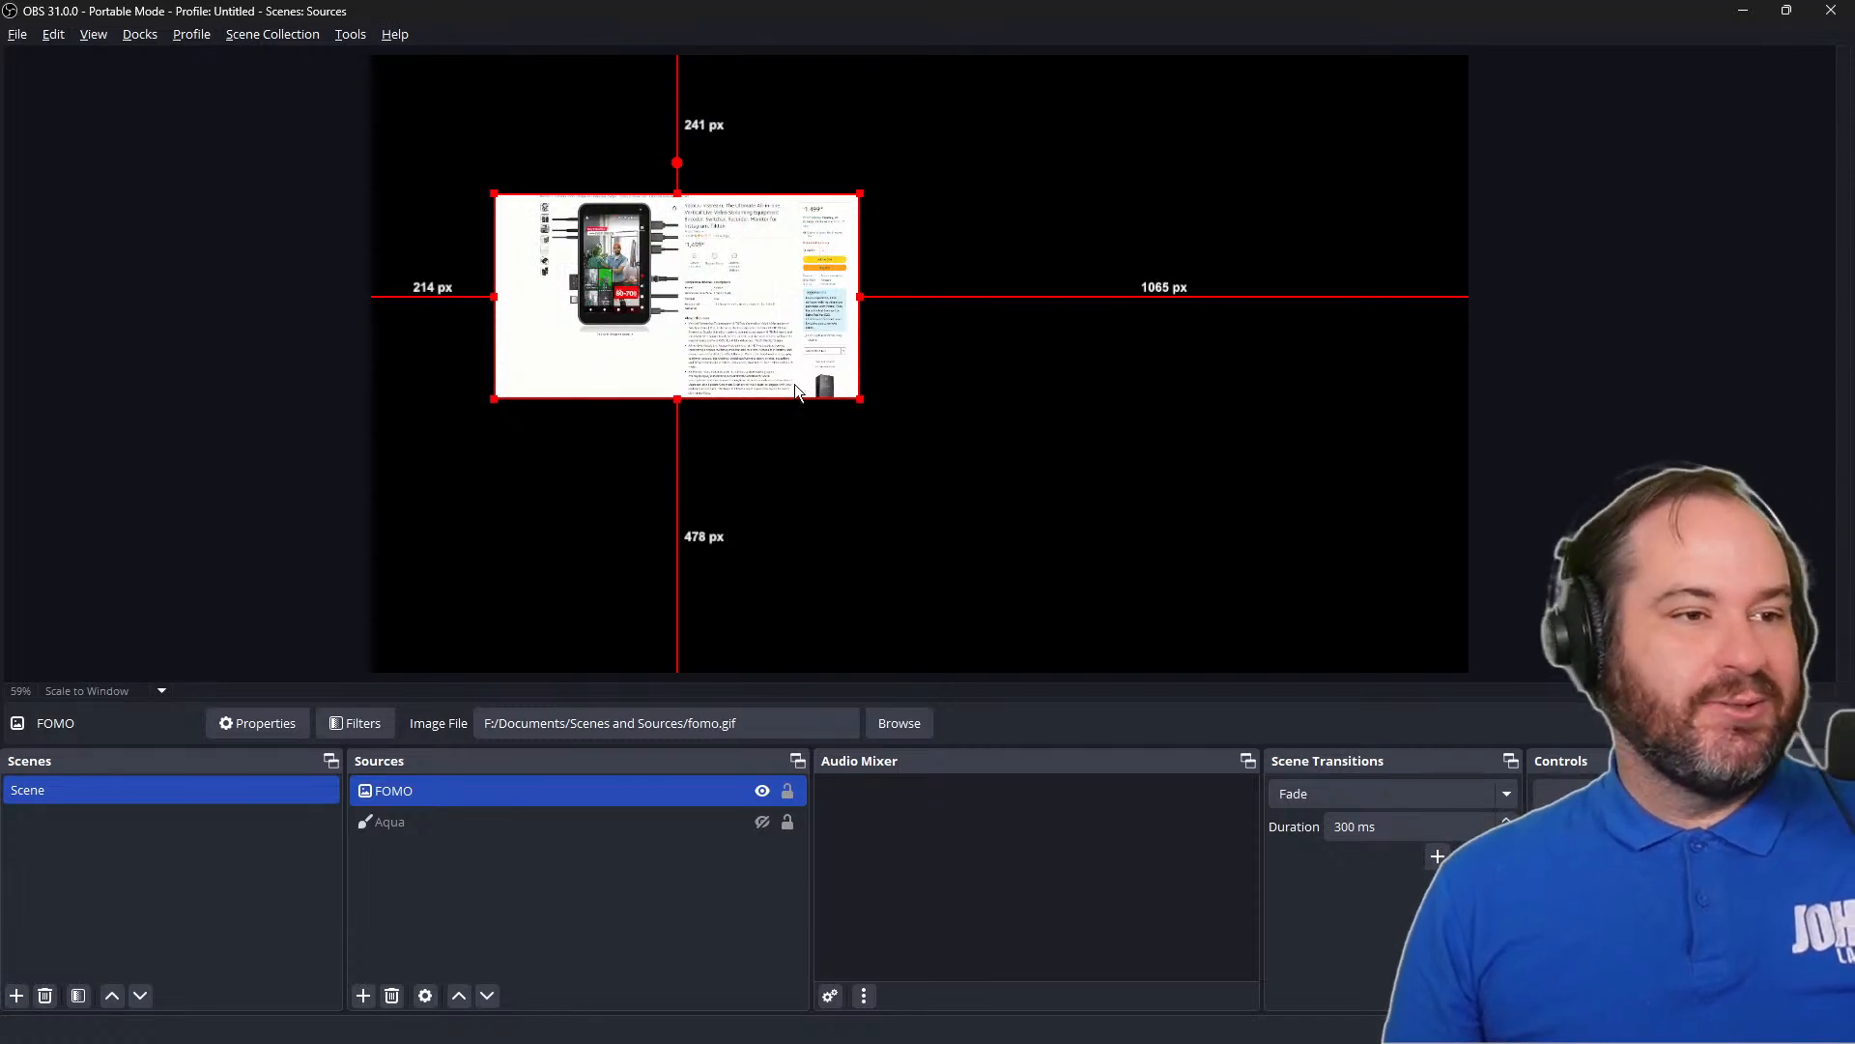
left_click_drag(863, 400, 1165, 577)
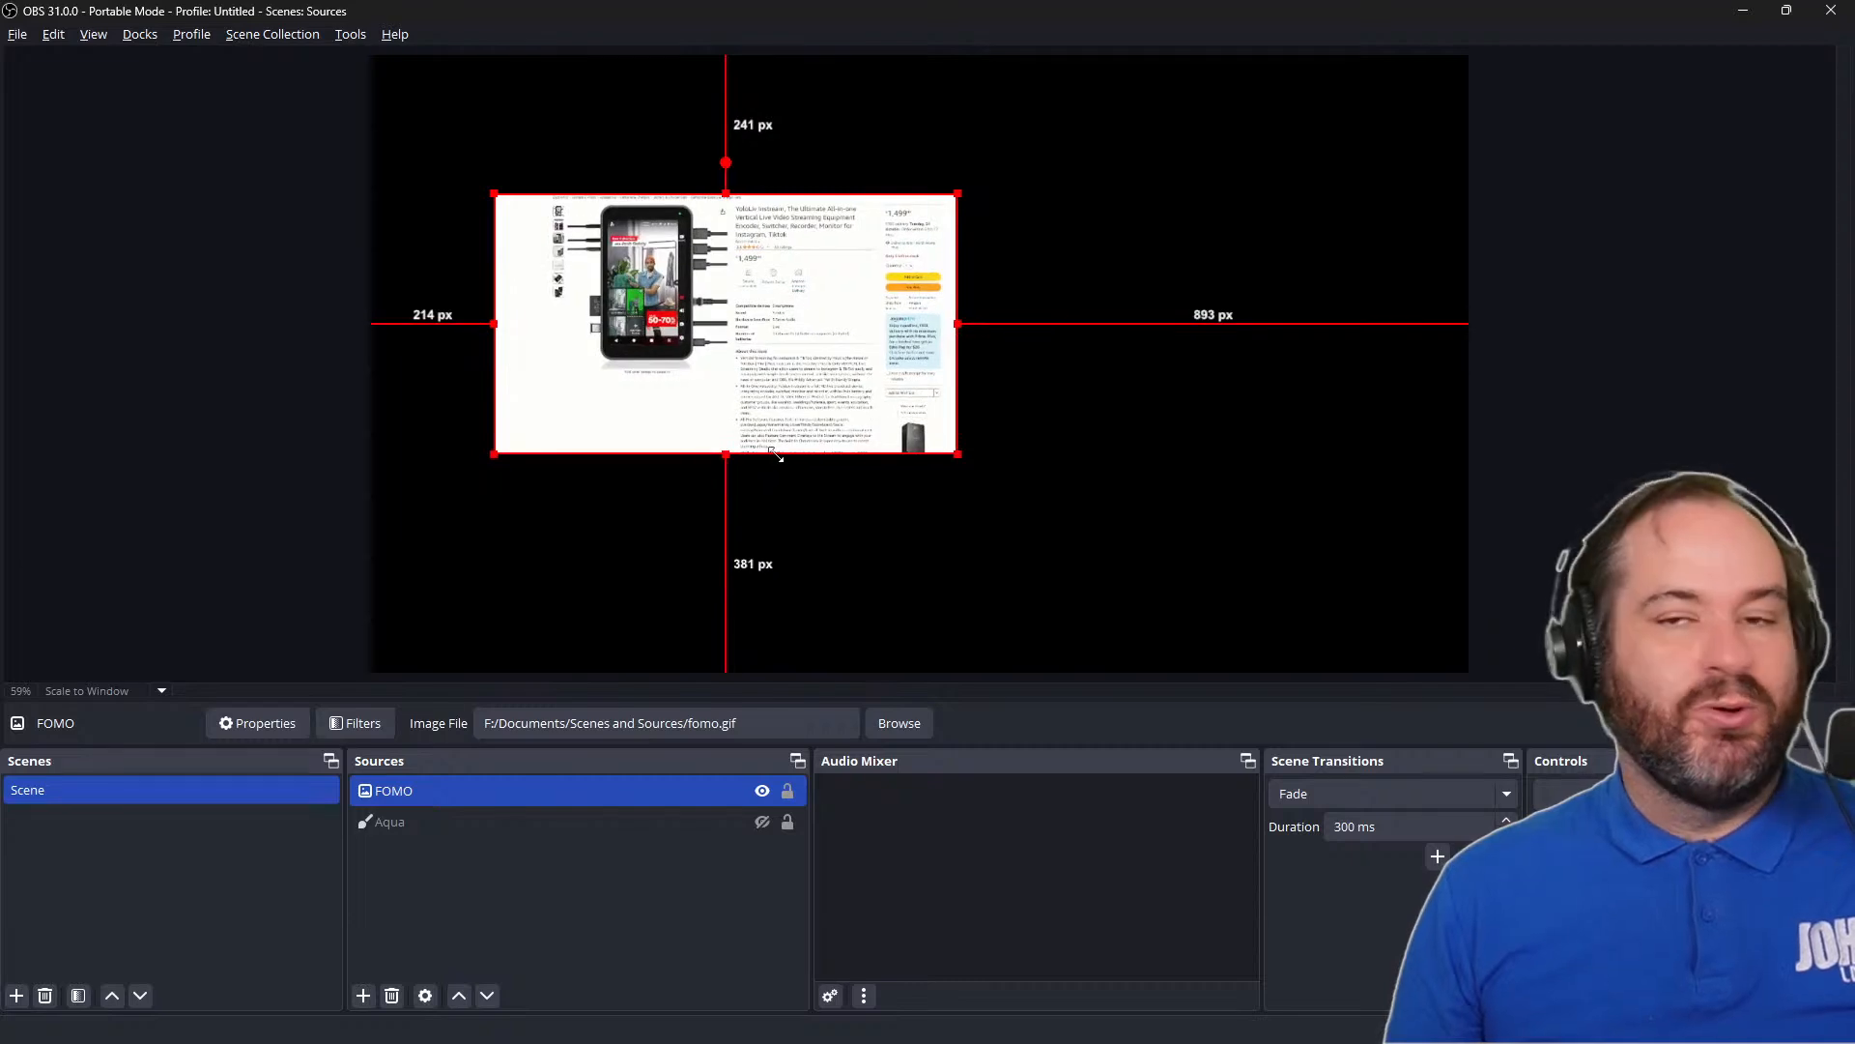
left_click_drag(972, 463, 1209, 594)
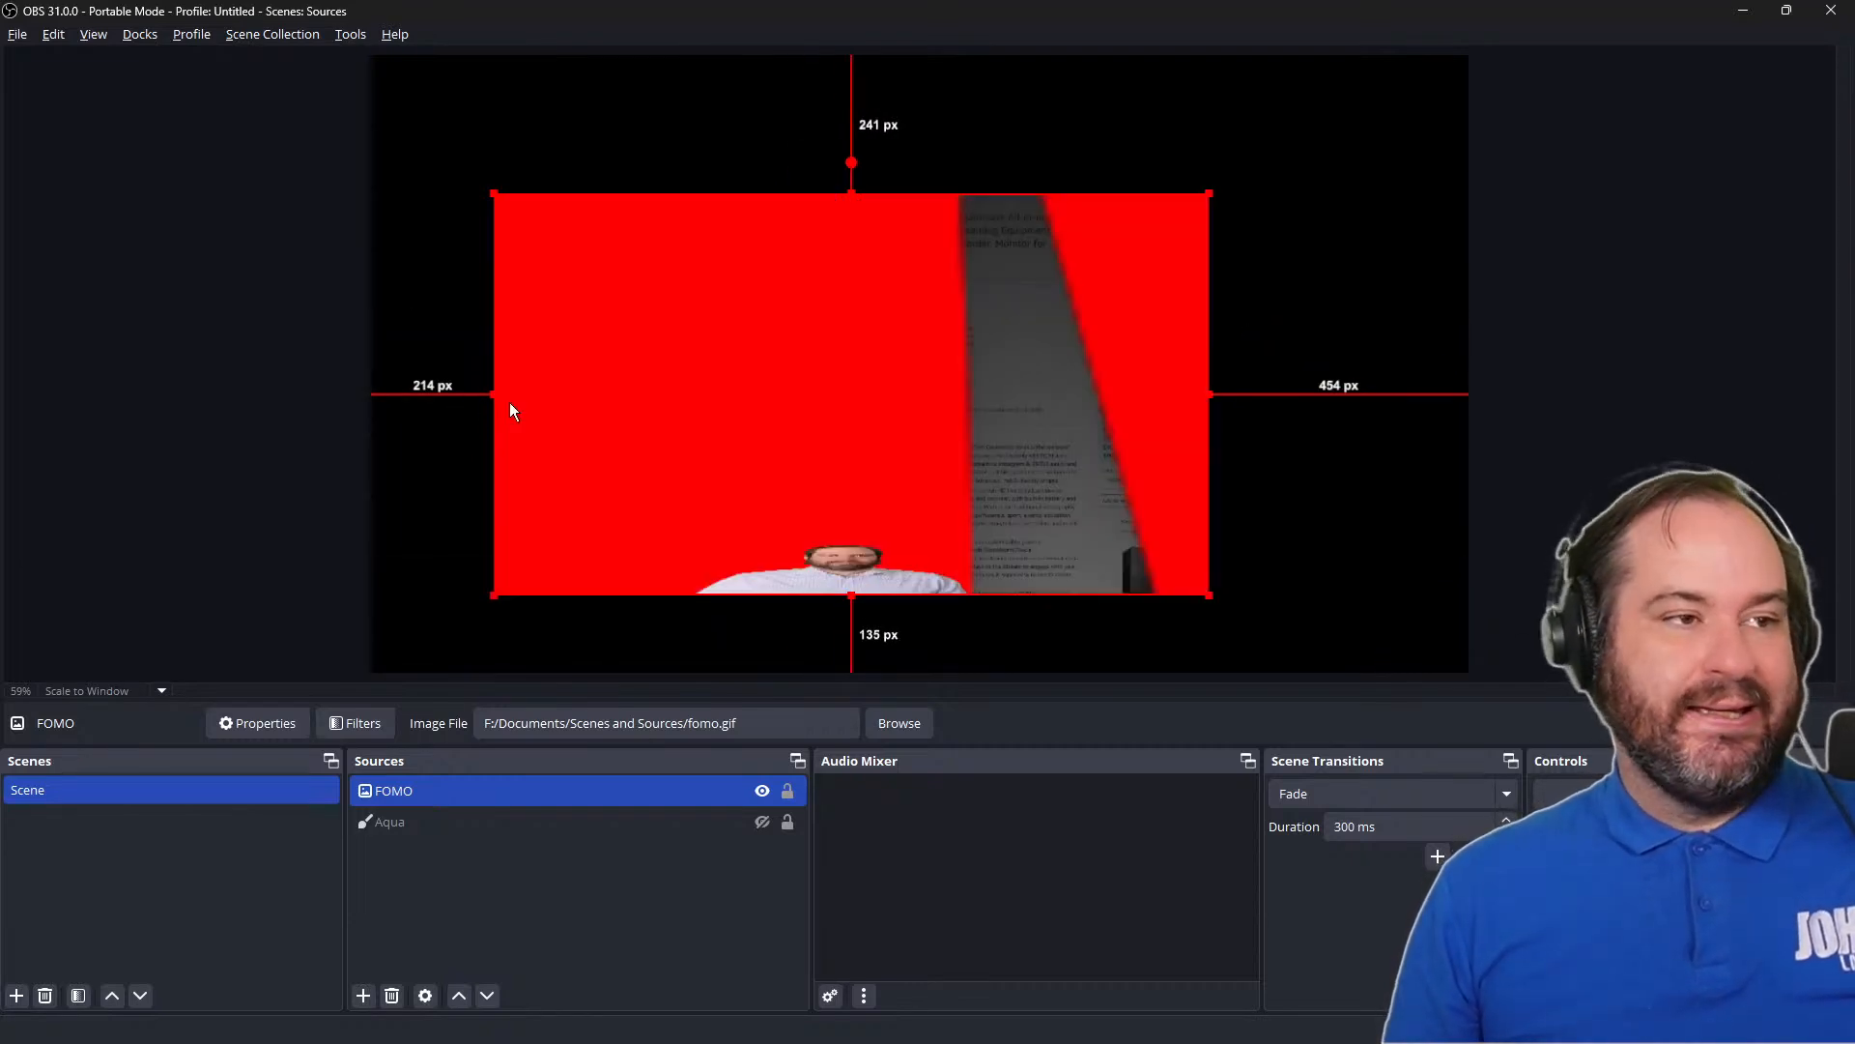
Crop both sides of the FOMO image, leaving about 443 px of canvas on its left and 779 px on its right
left_click_drag(493, 394, 623, 398)
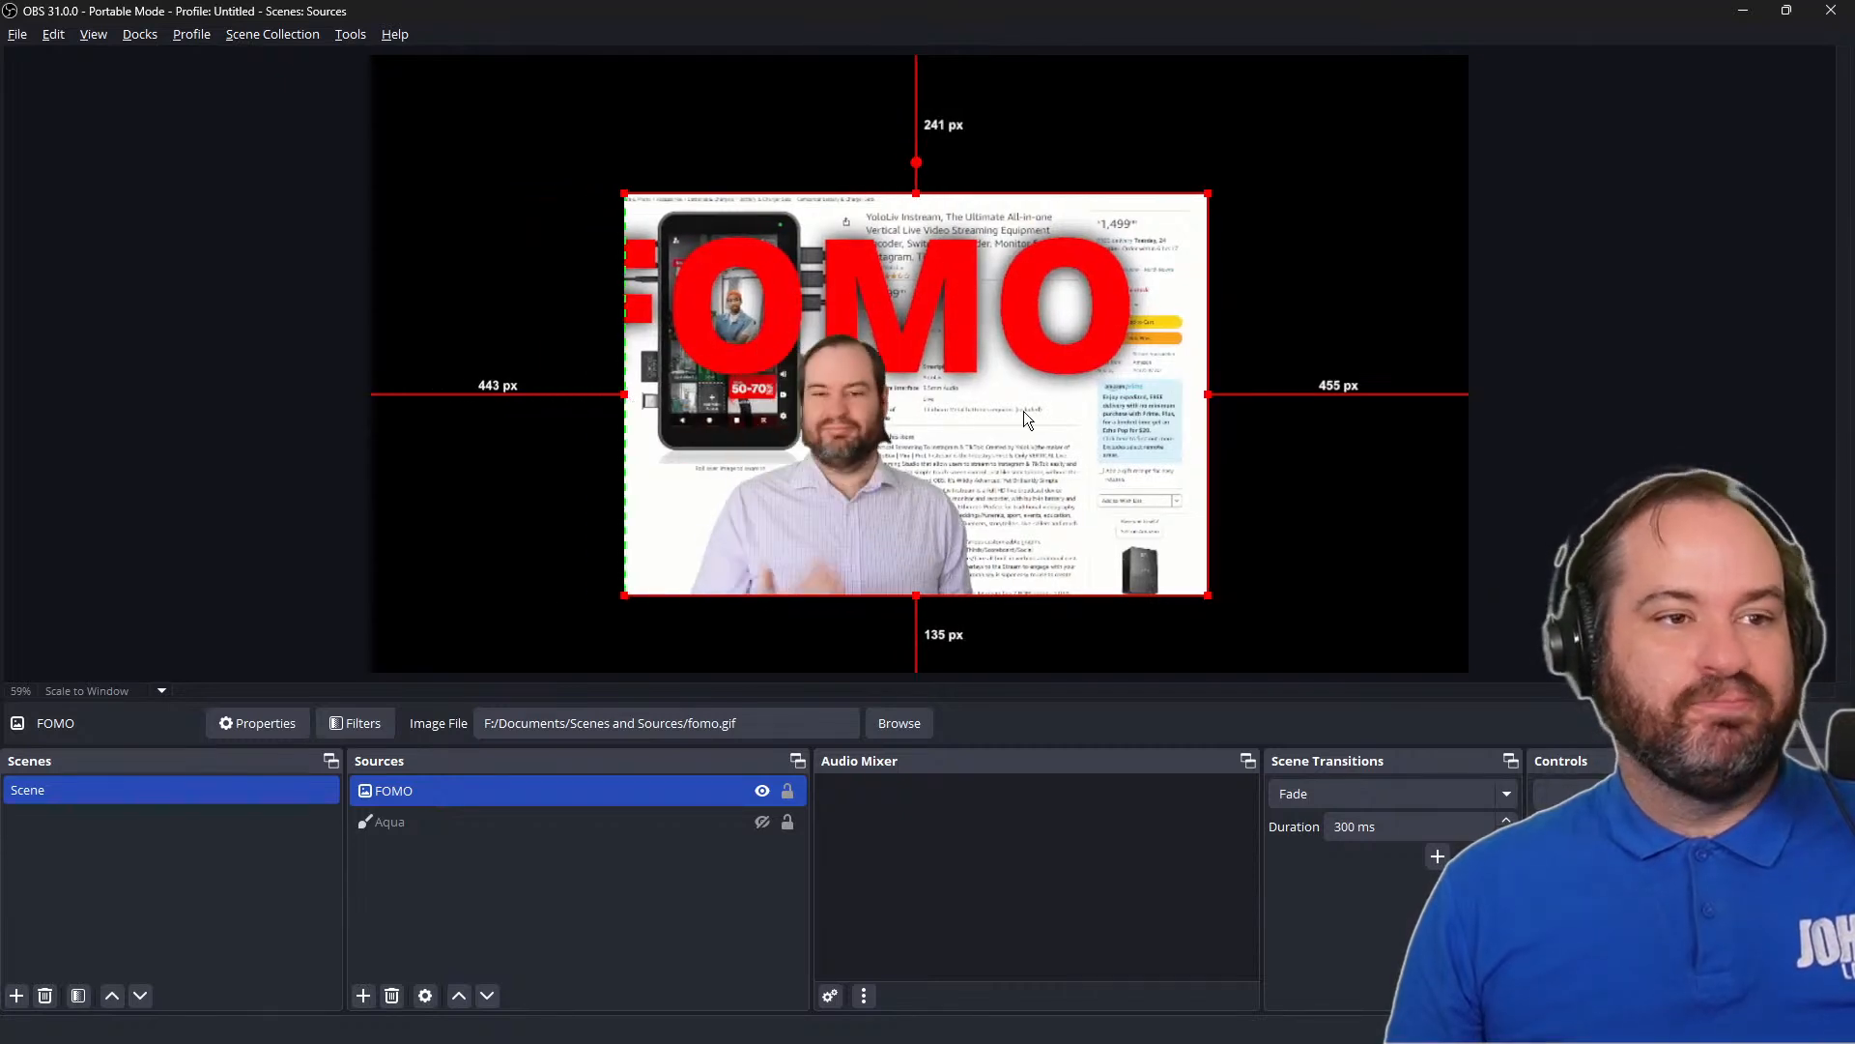
left_click_drag(1220, 394, 1024, 394)
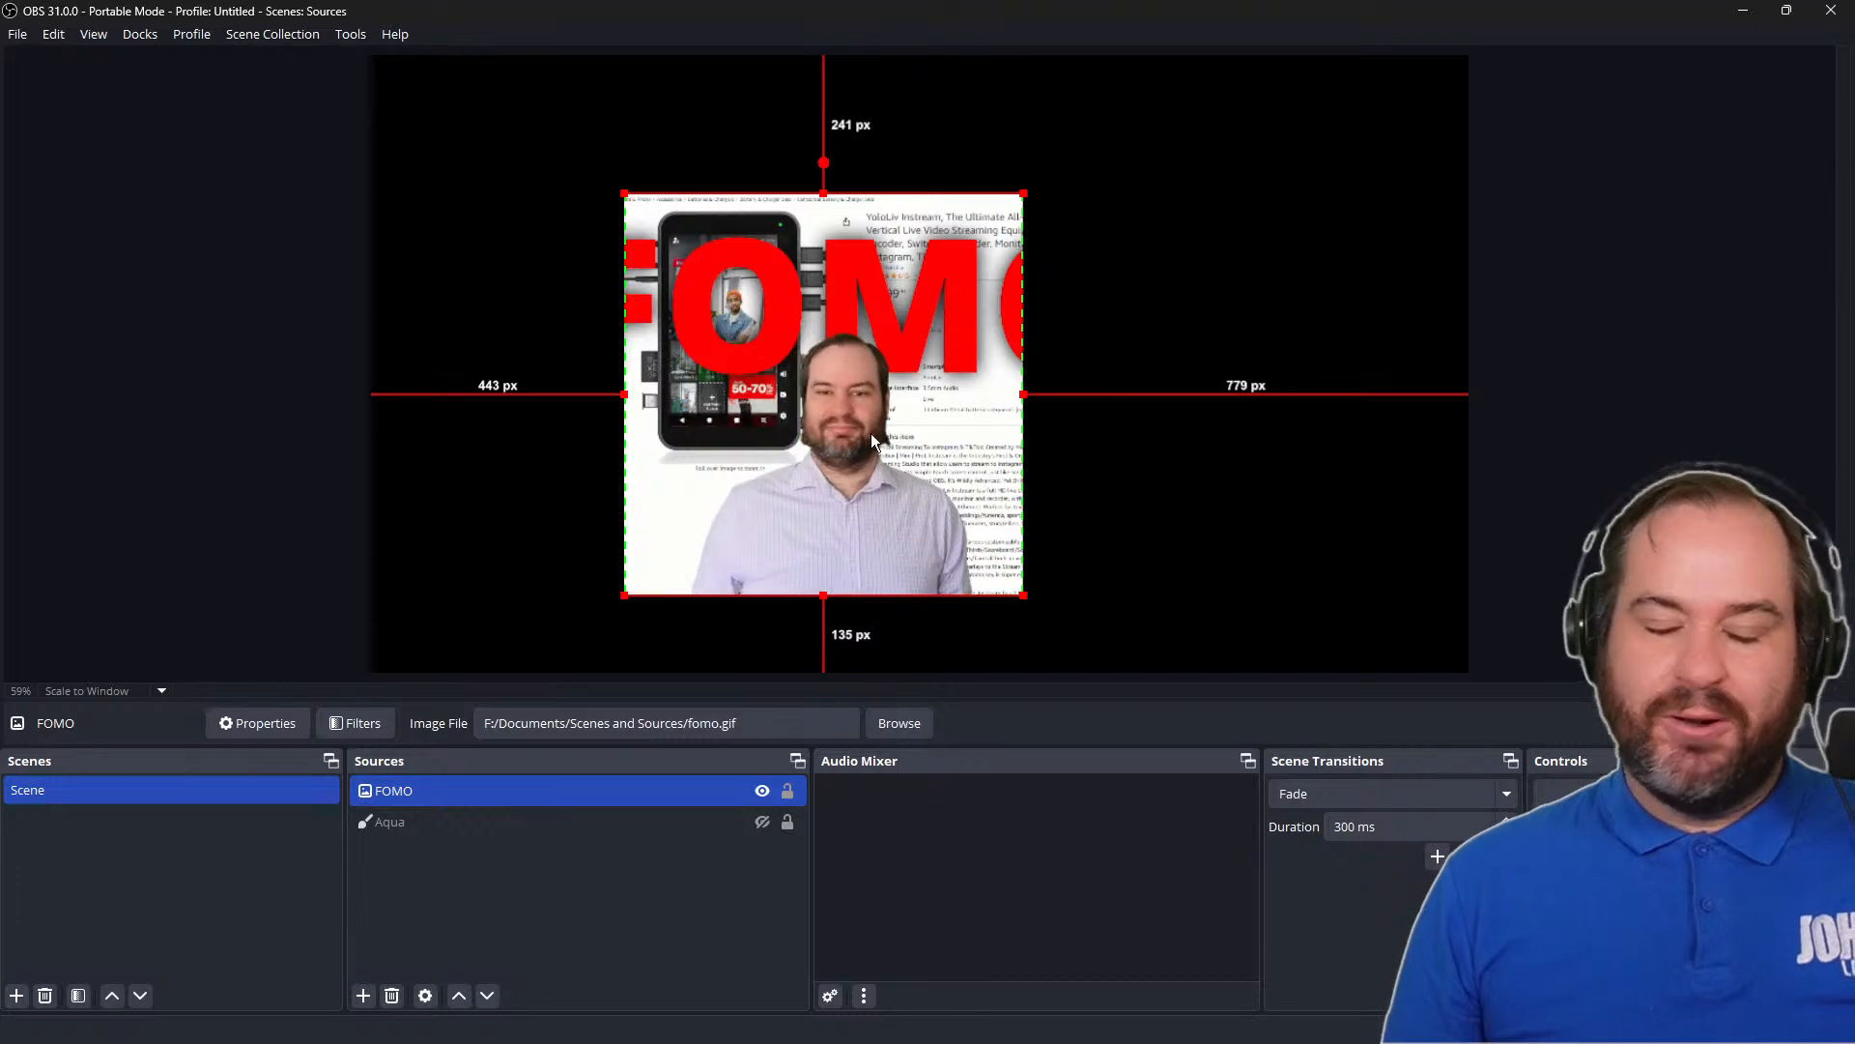
Reset the FOMO image's transform and move it about 417 px from the canvas's left edge and 336 px from its top
right_click(837, 404)
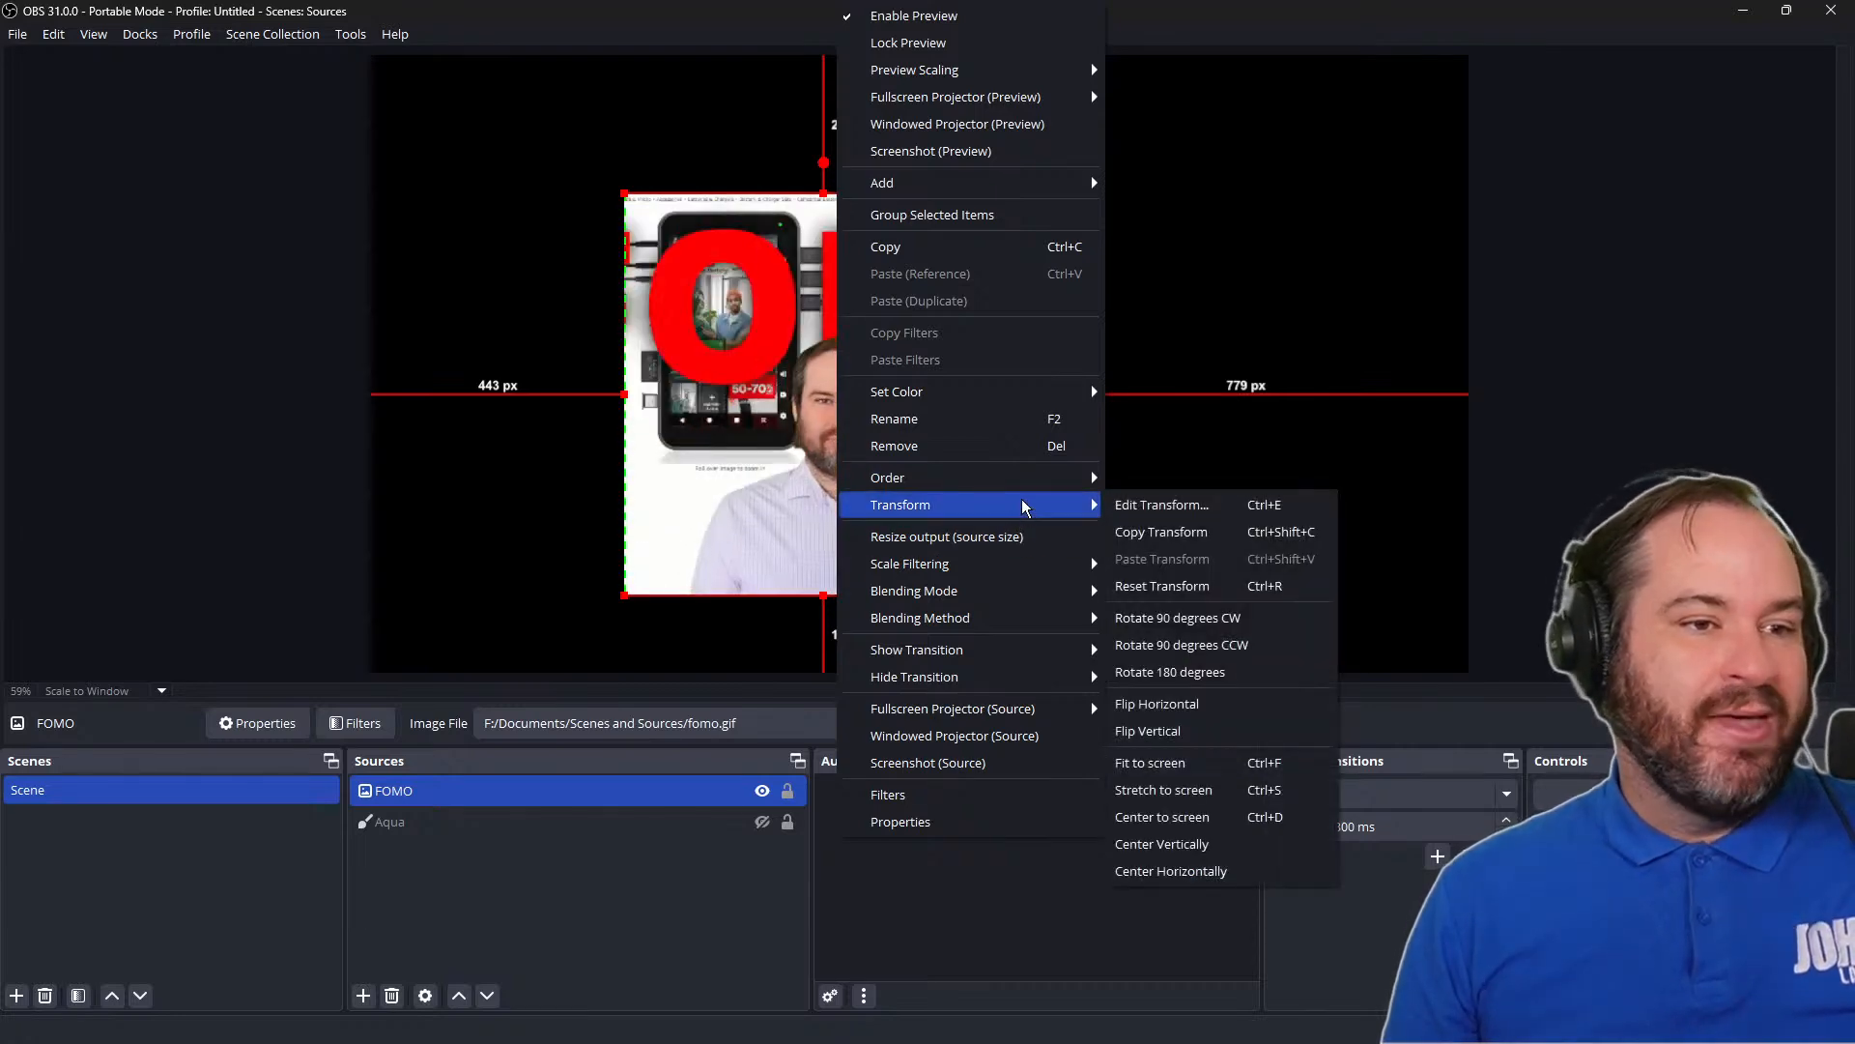
left_click(1298, 590)
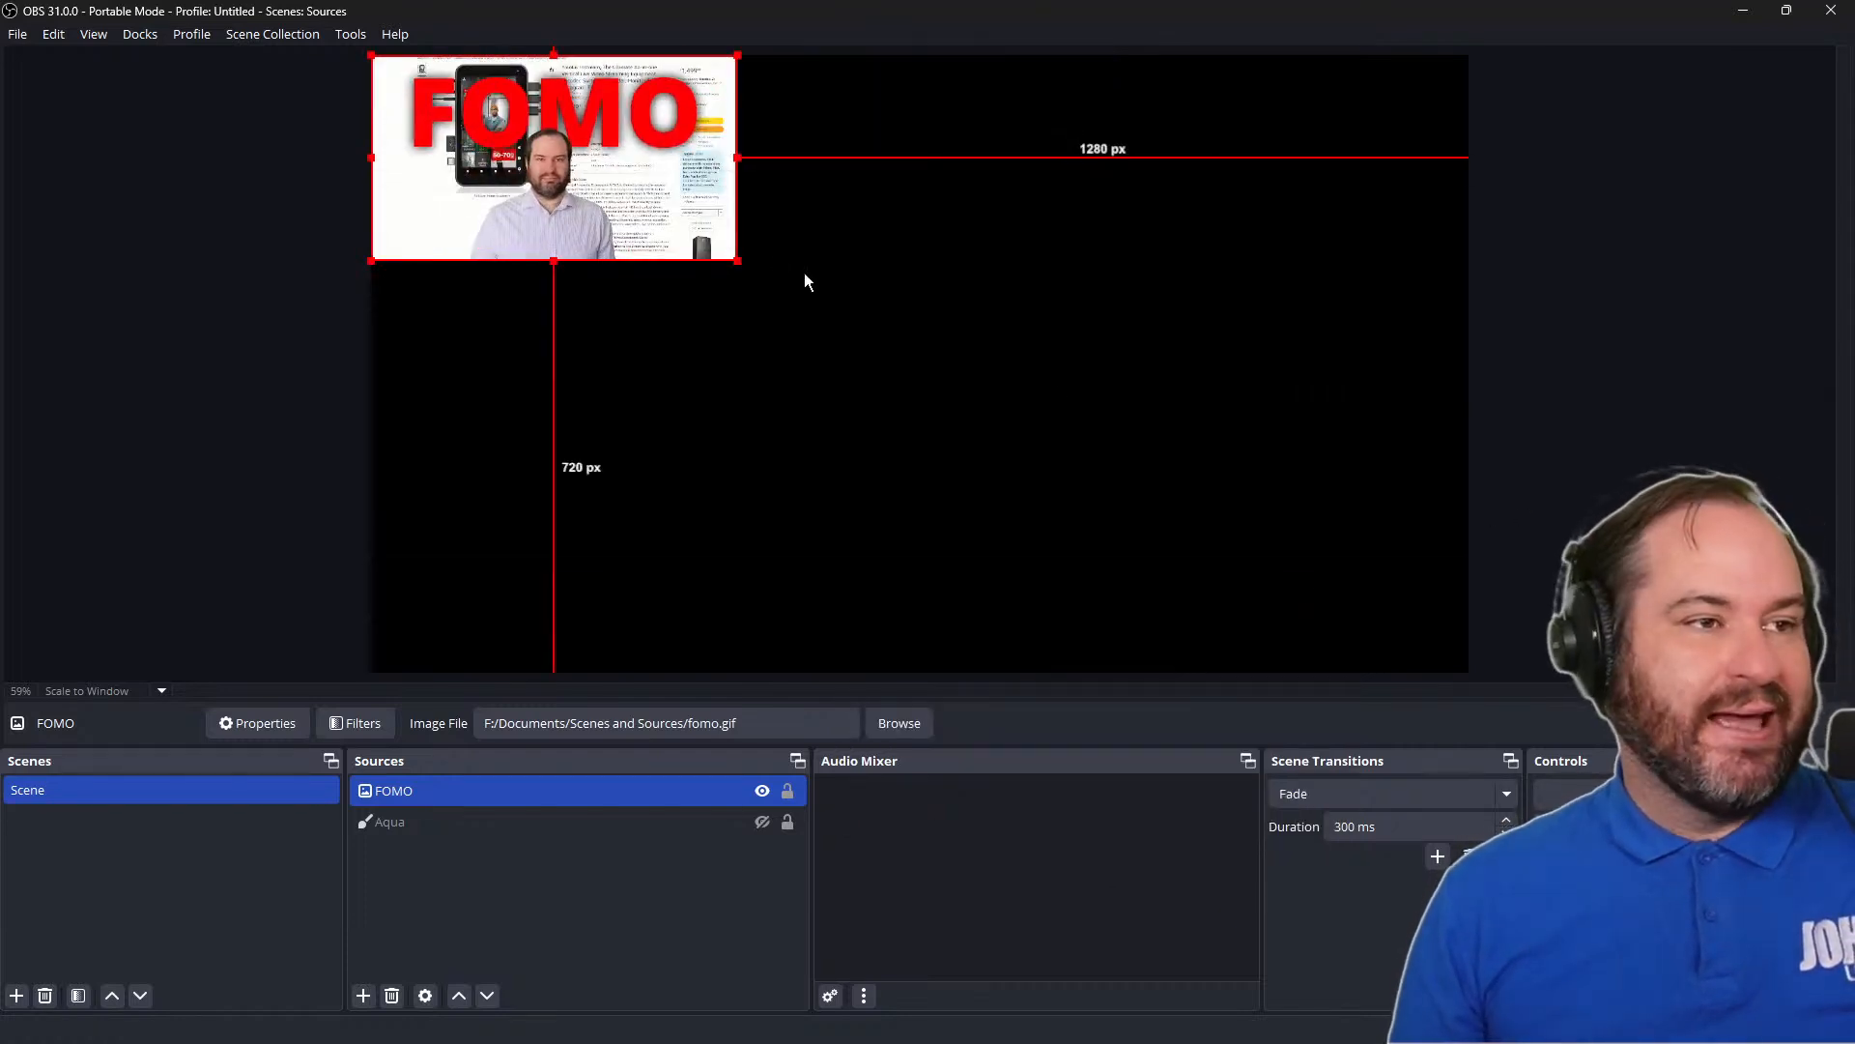
left_click_drag(617, 207, 857, 399)
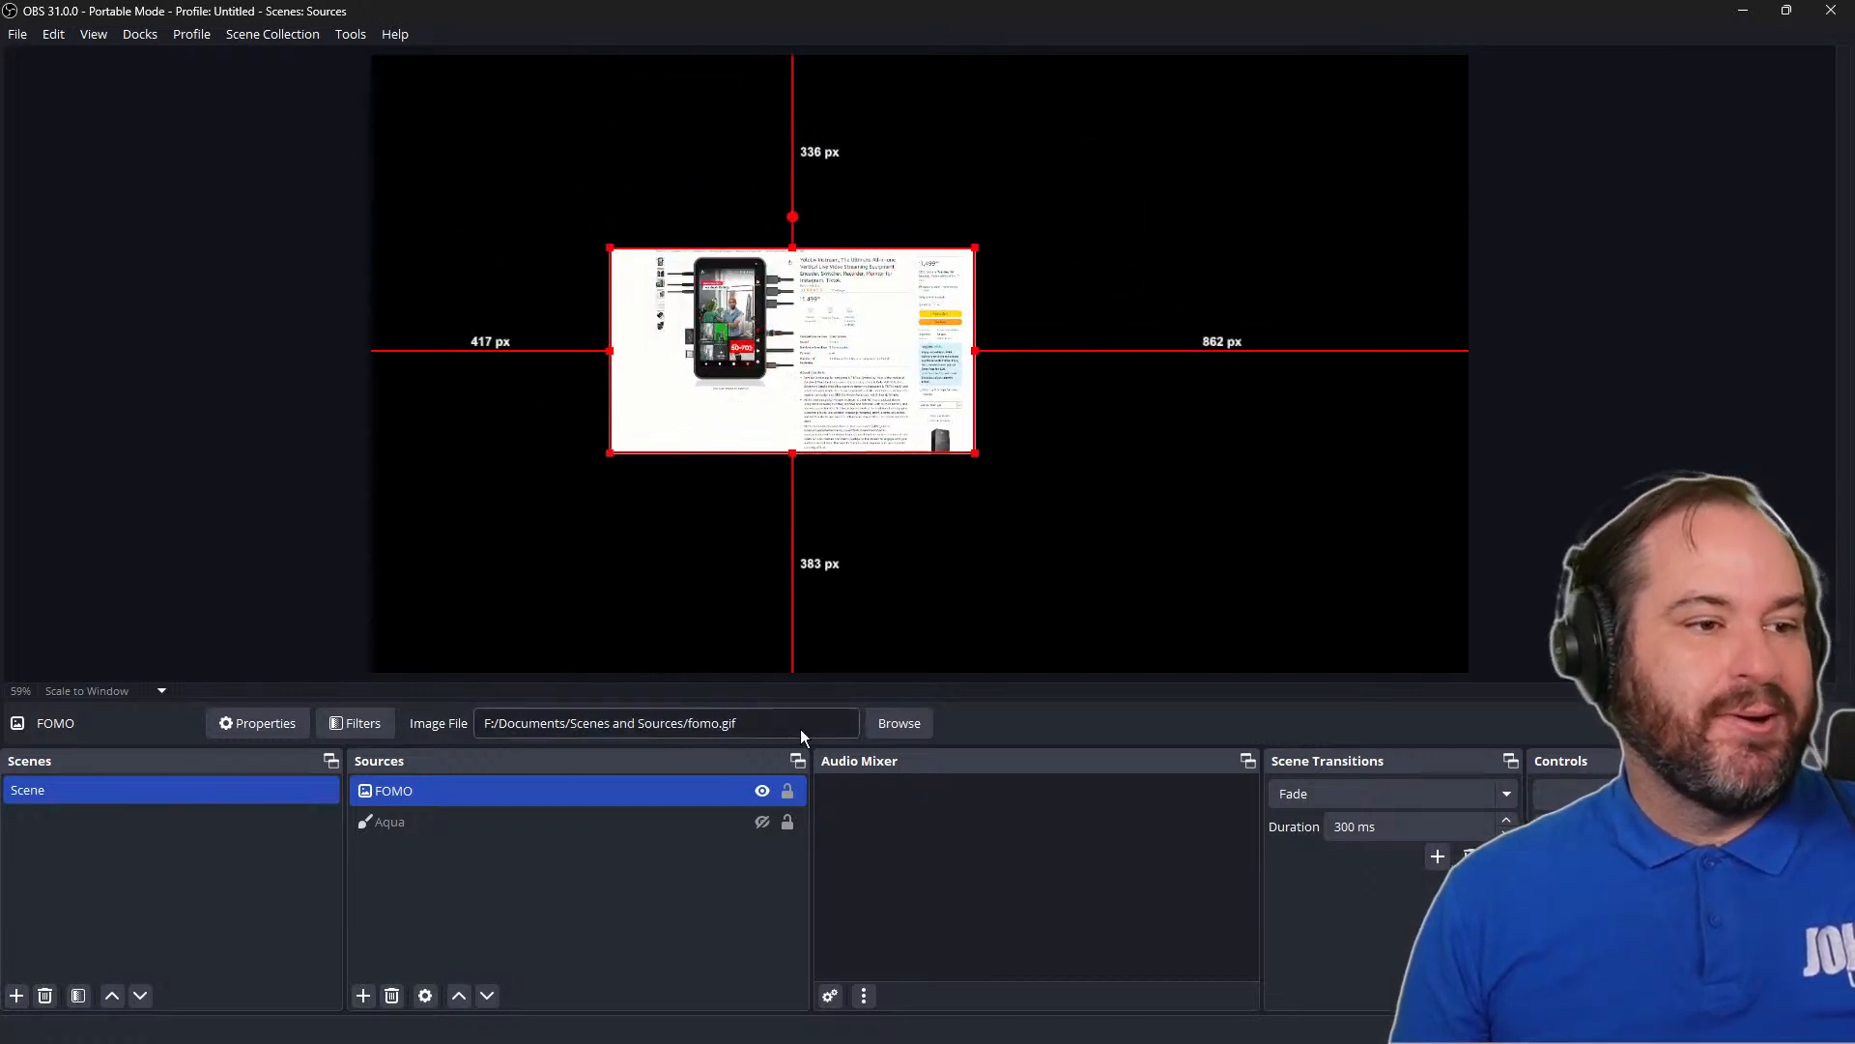
Hide the FOMO source, show the Aqua source again and clear the selection
left_click(762, 791)
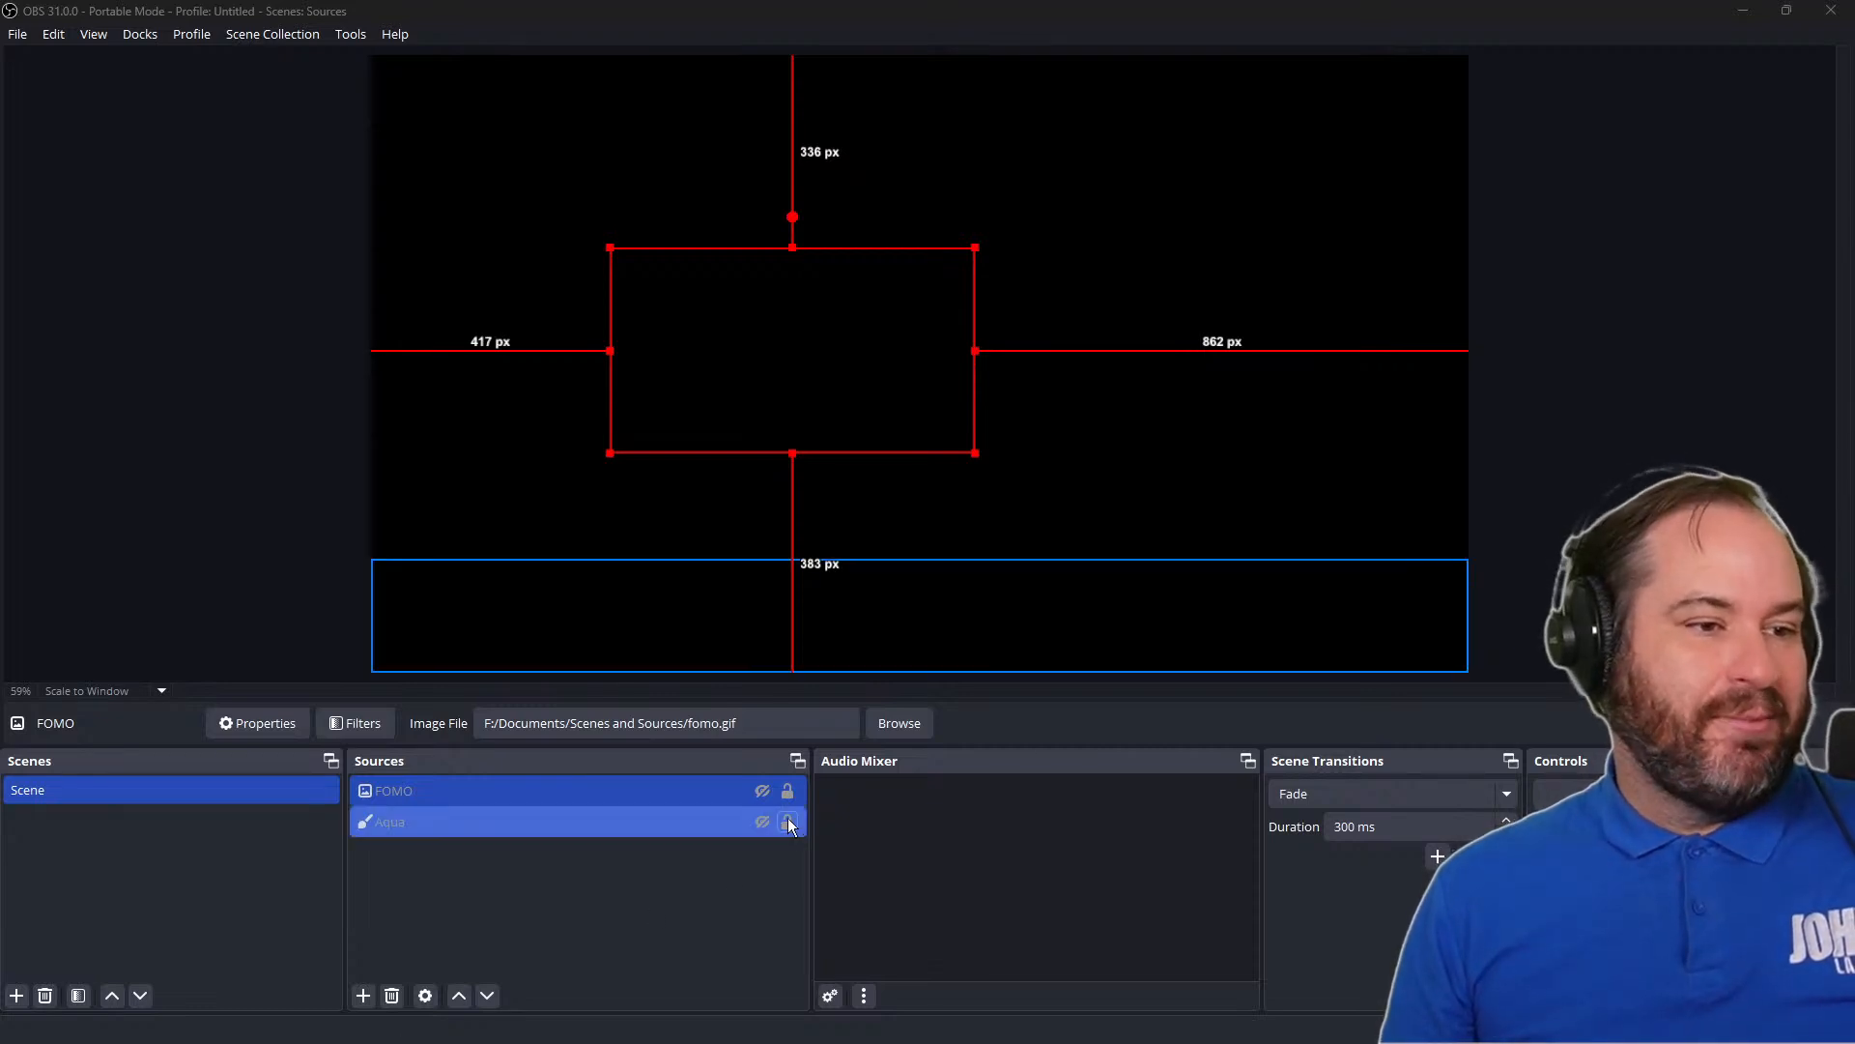
left_click(762, 822)
left_click(1498, 585)
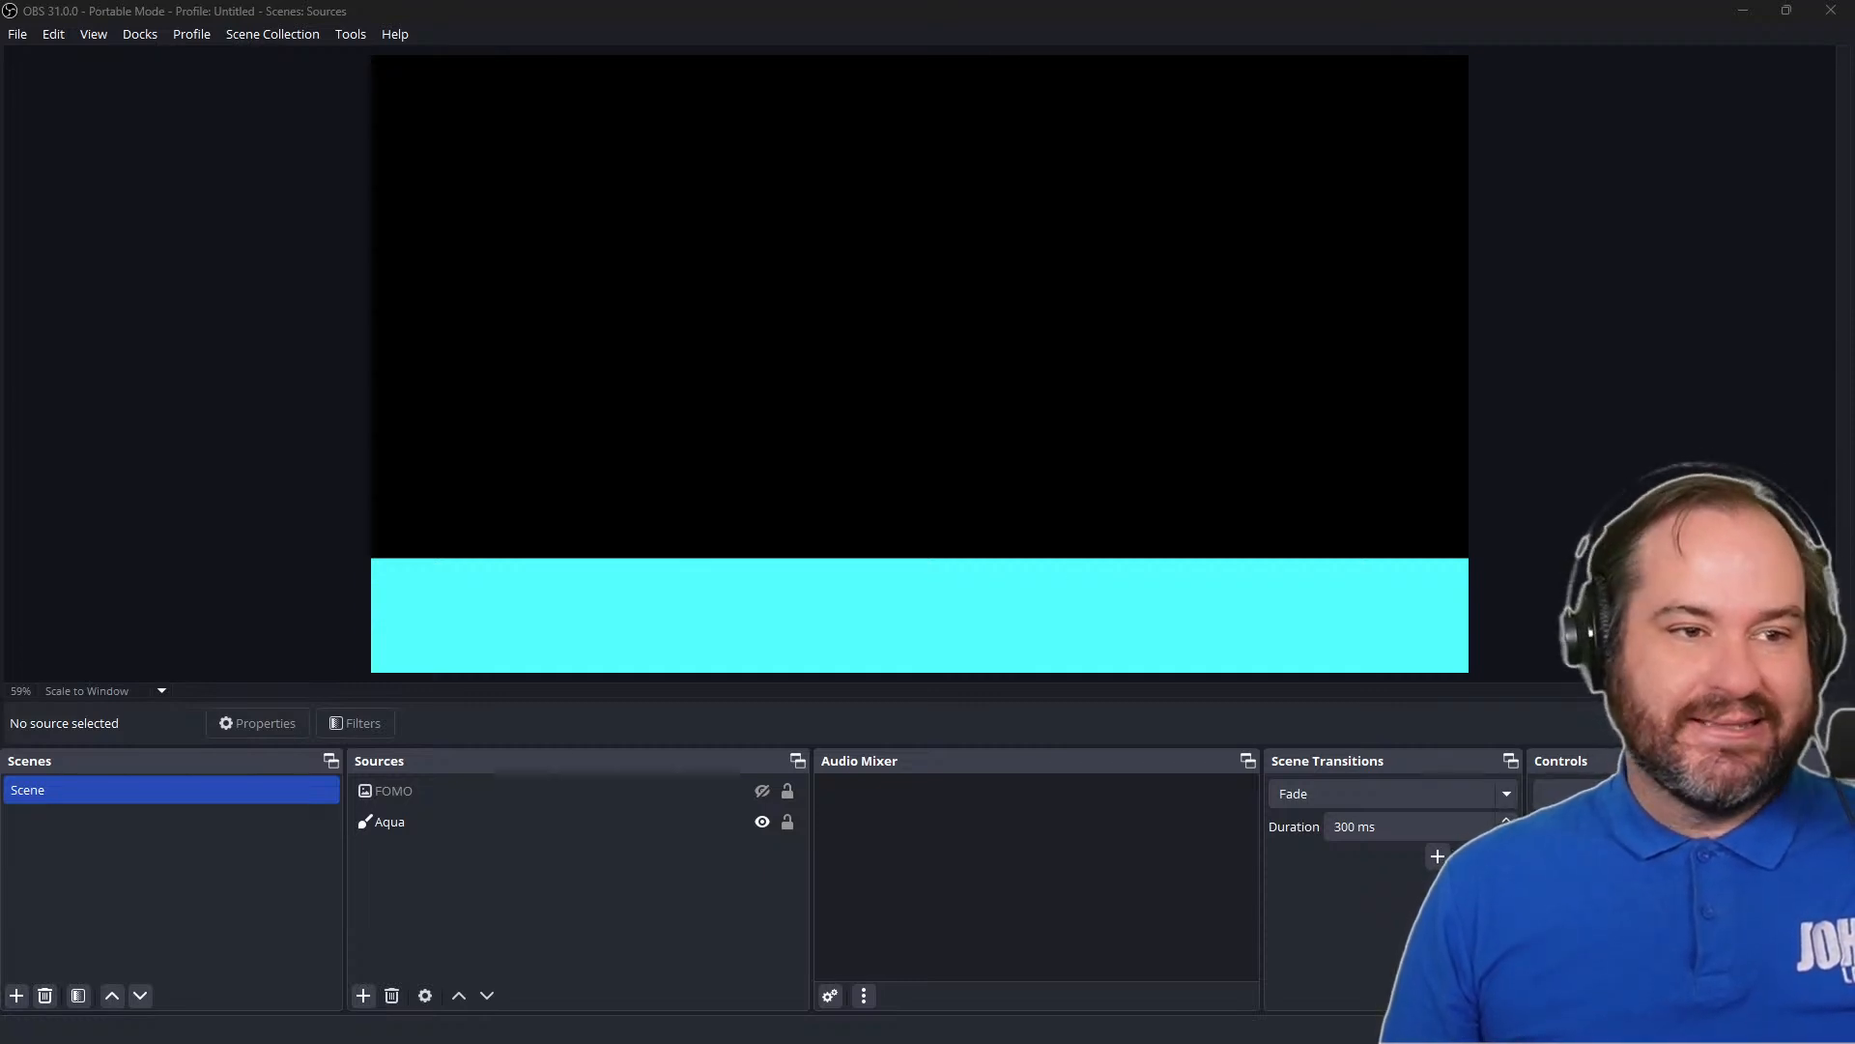
Add the logo overlay PNG to the scene by dropping its file from the file browser onto the canvas
left_click_drag(1599, 506, 1854, 518)
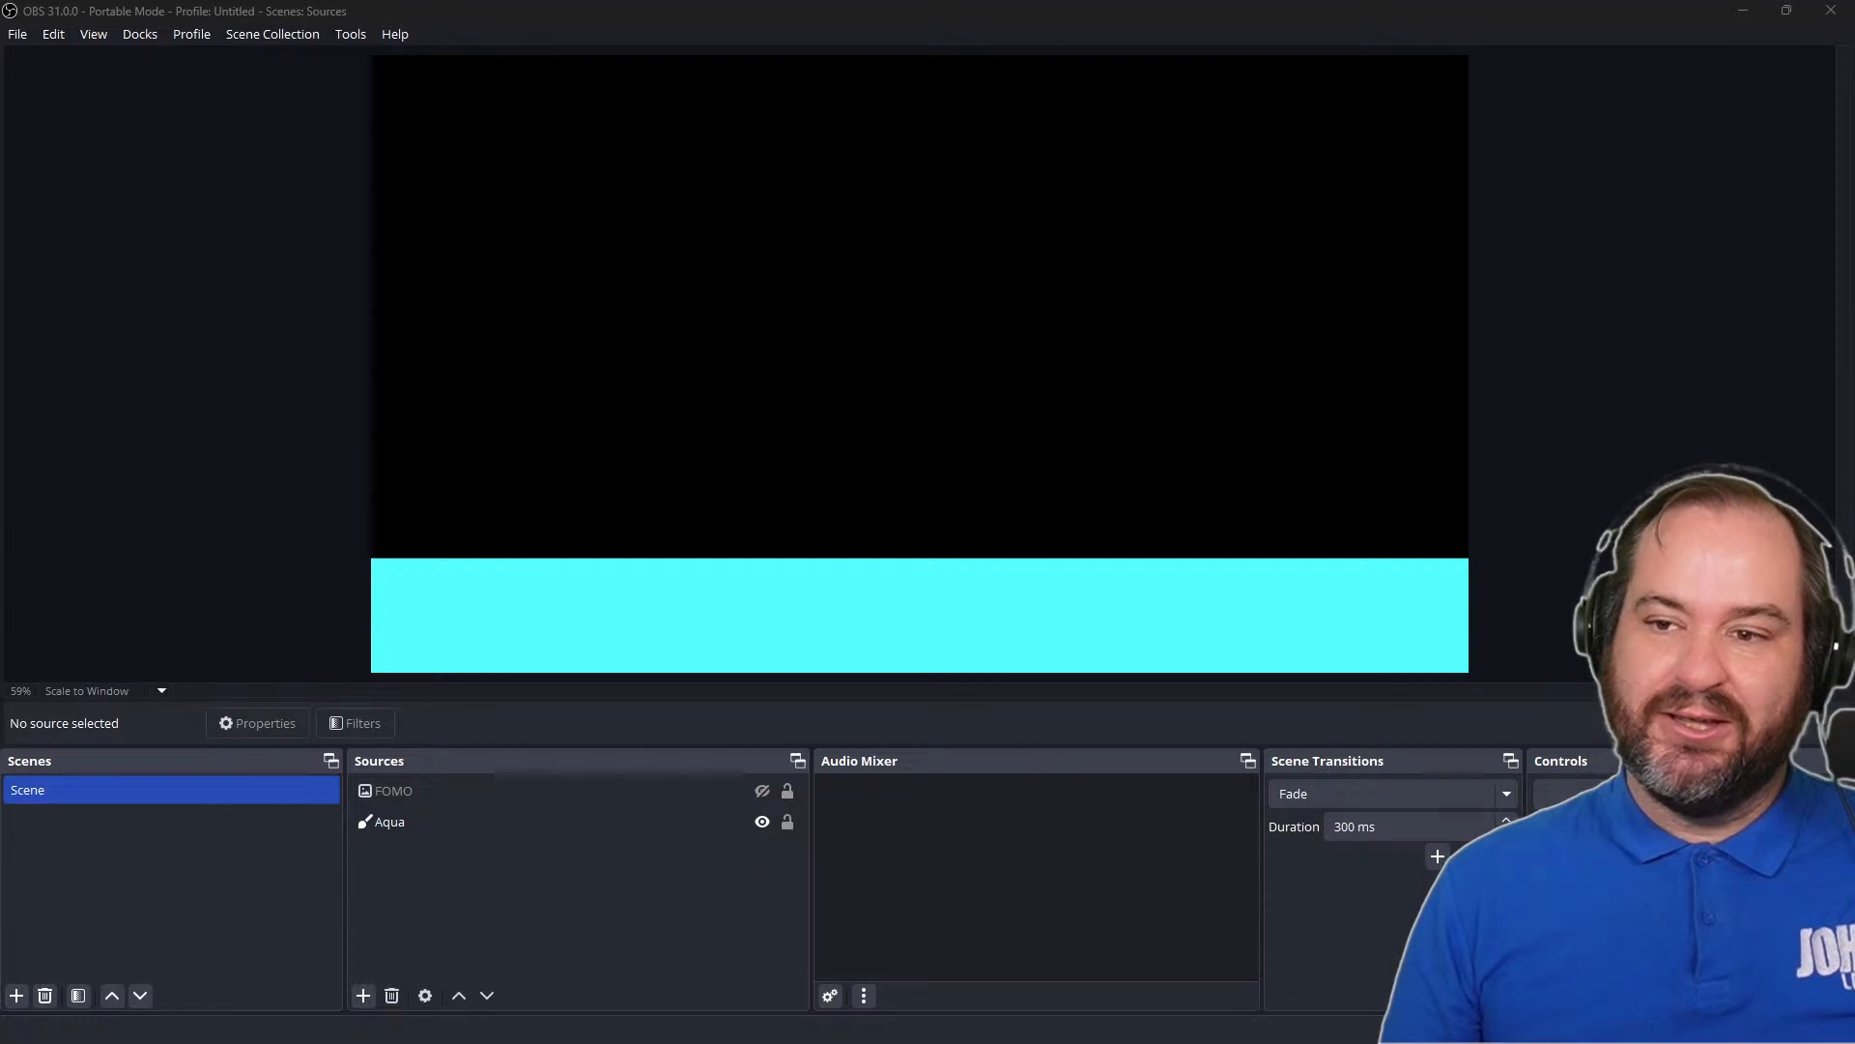
left_click_drag(1854, 518, 930, 409)
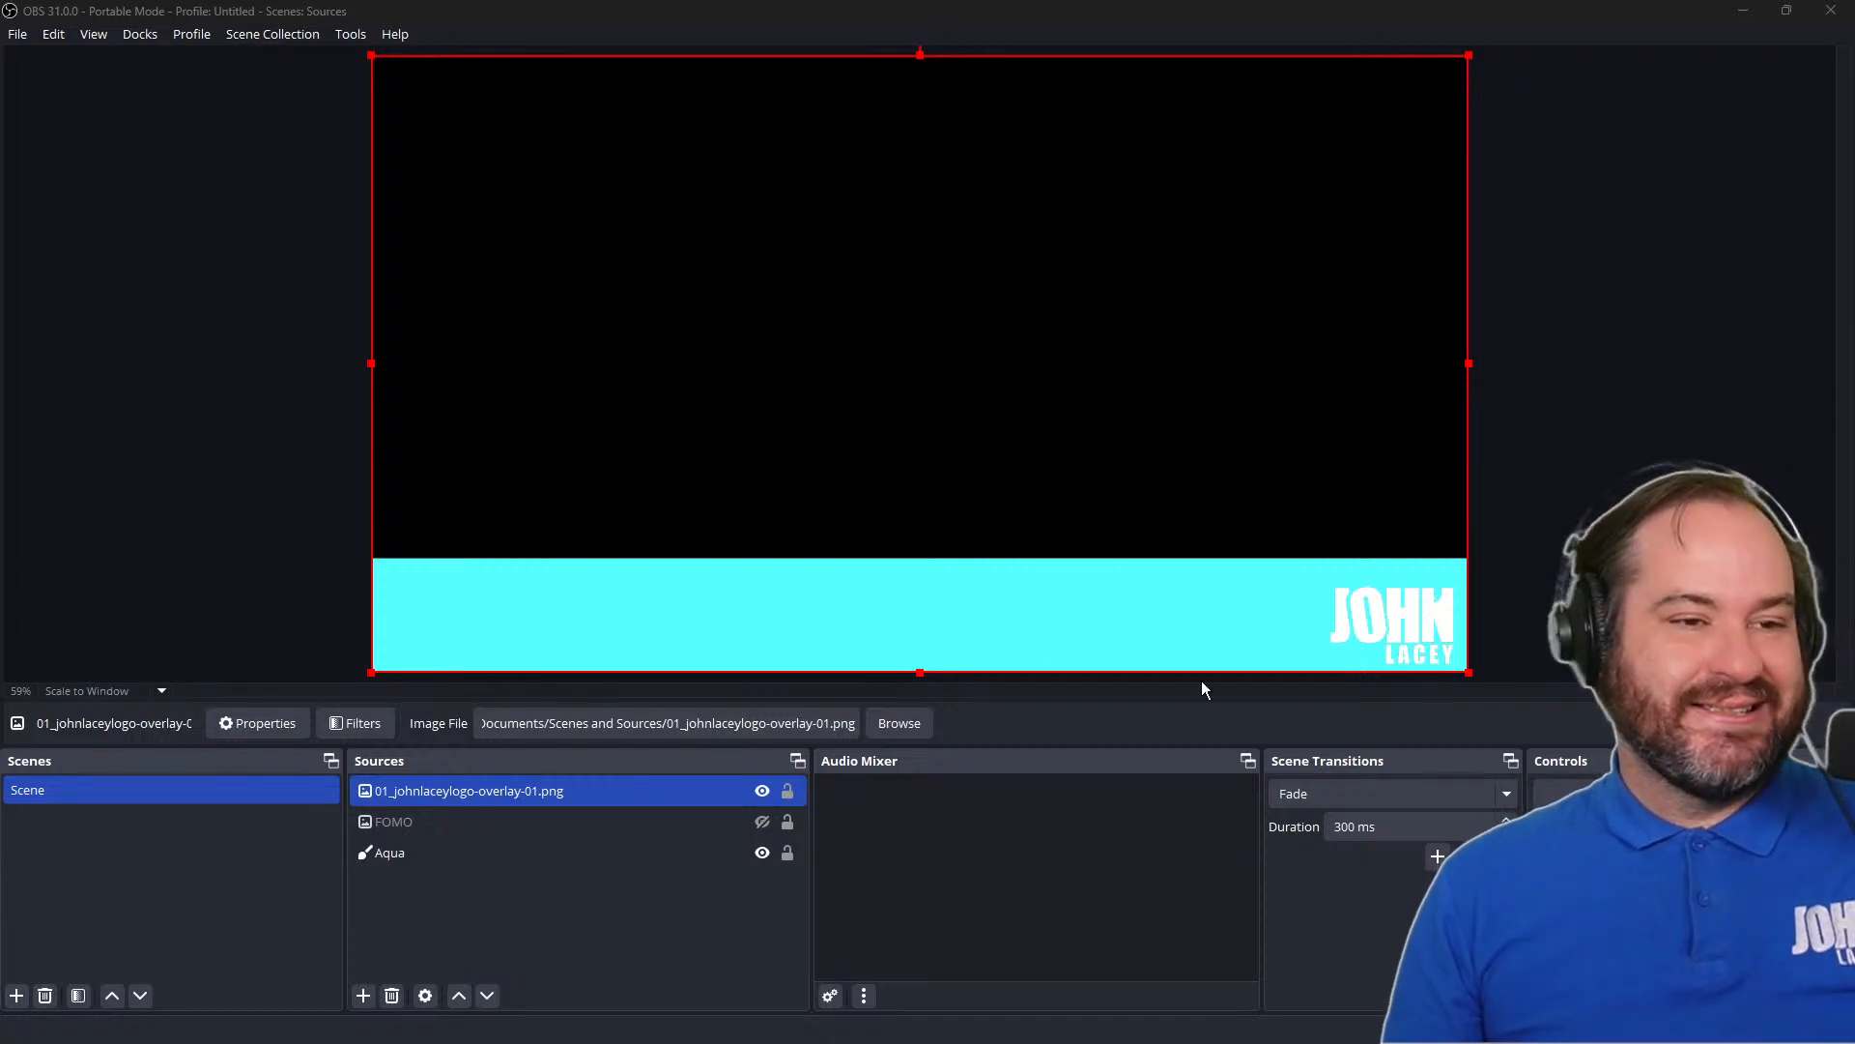
Darken the Aqua source's color to #0a1e1e with the brightness slider and accept its properties
left_click(715, 851)
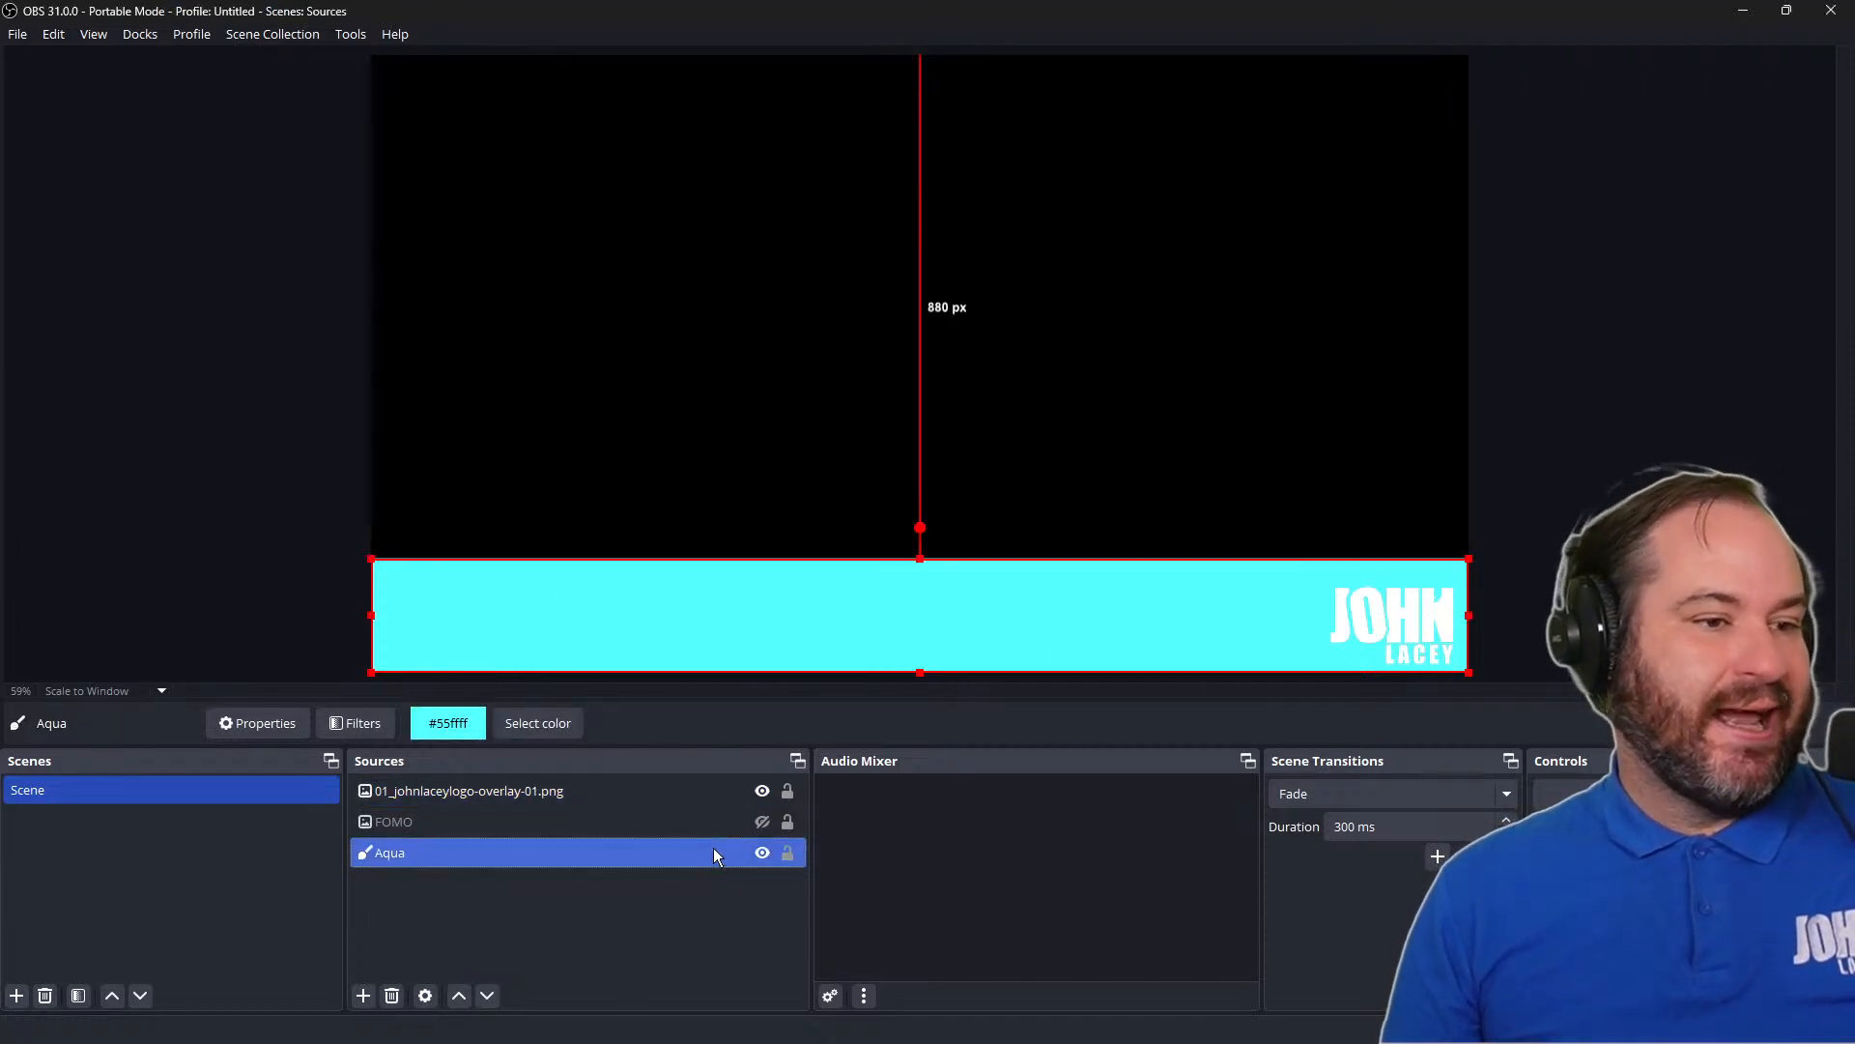
double_click(713, 853)
left_click(1107, 522)
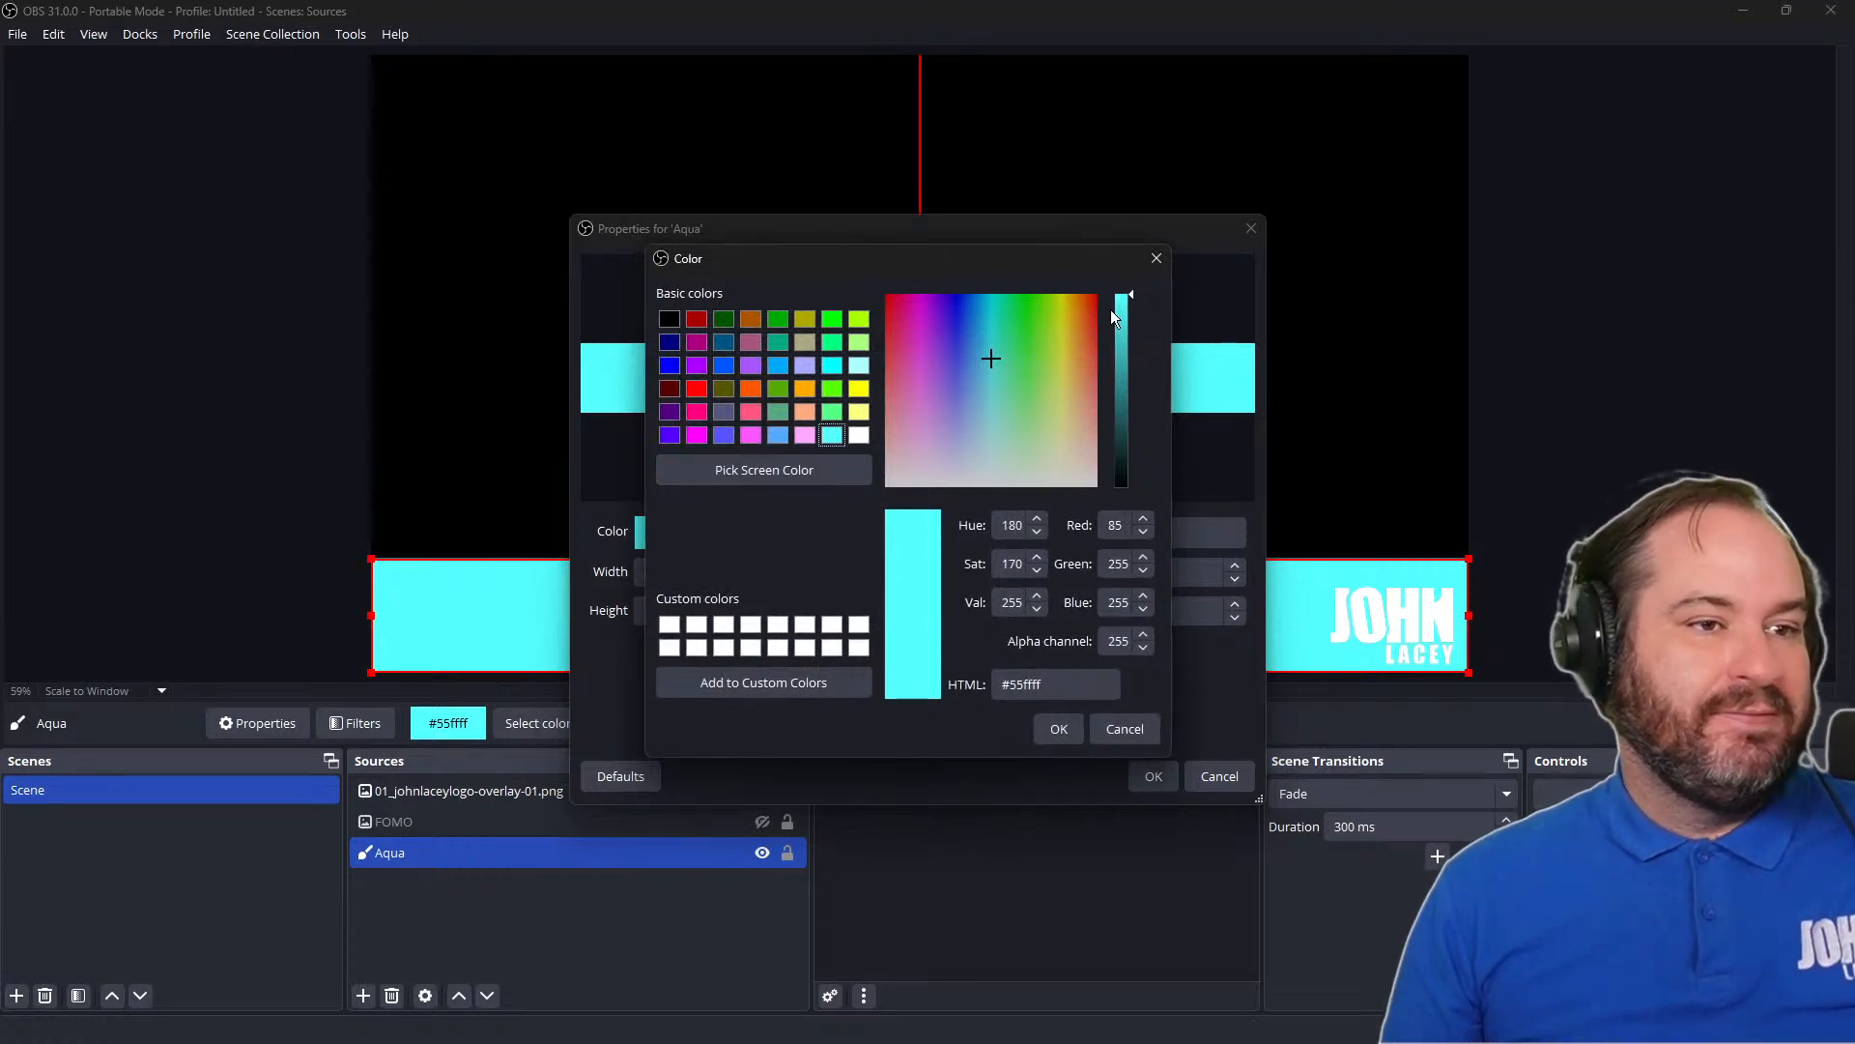
left_click_drag(1131, 296, 1141, 464)
left_click(1059, 729)
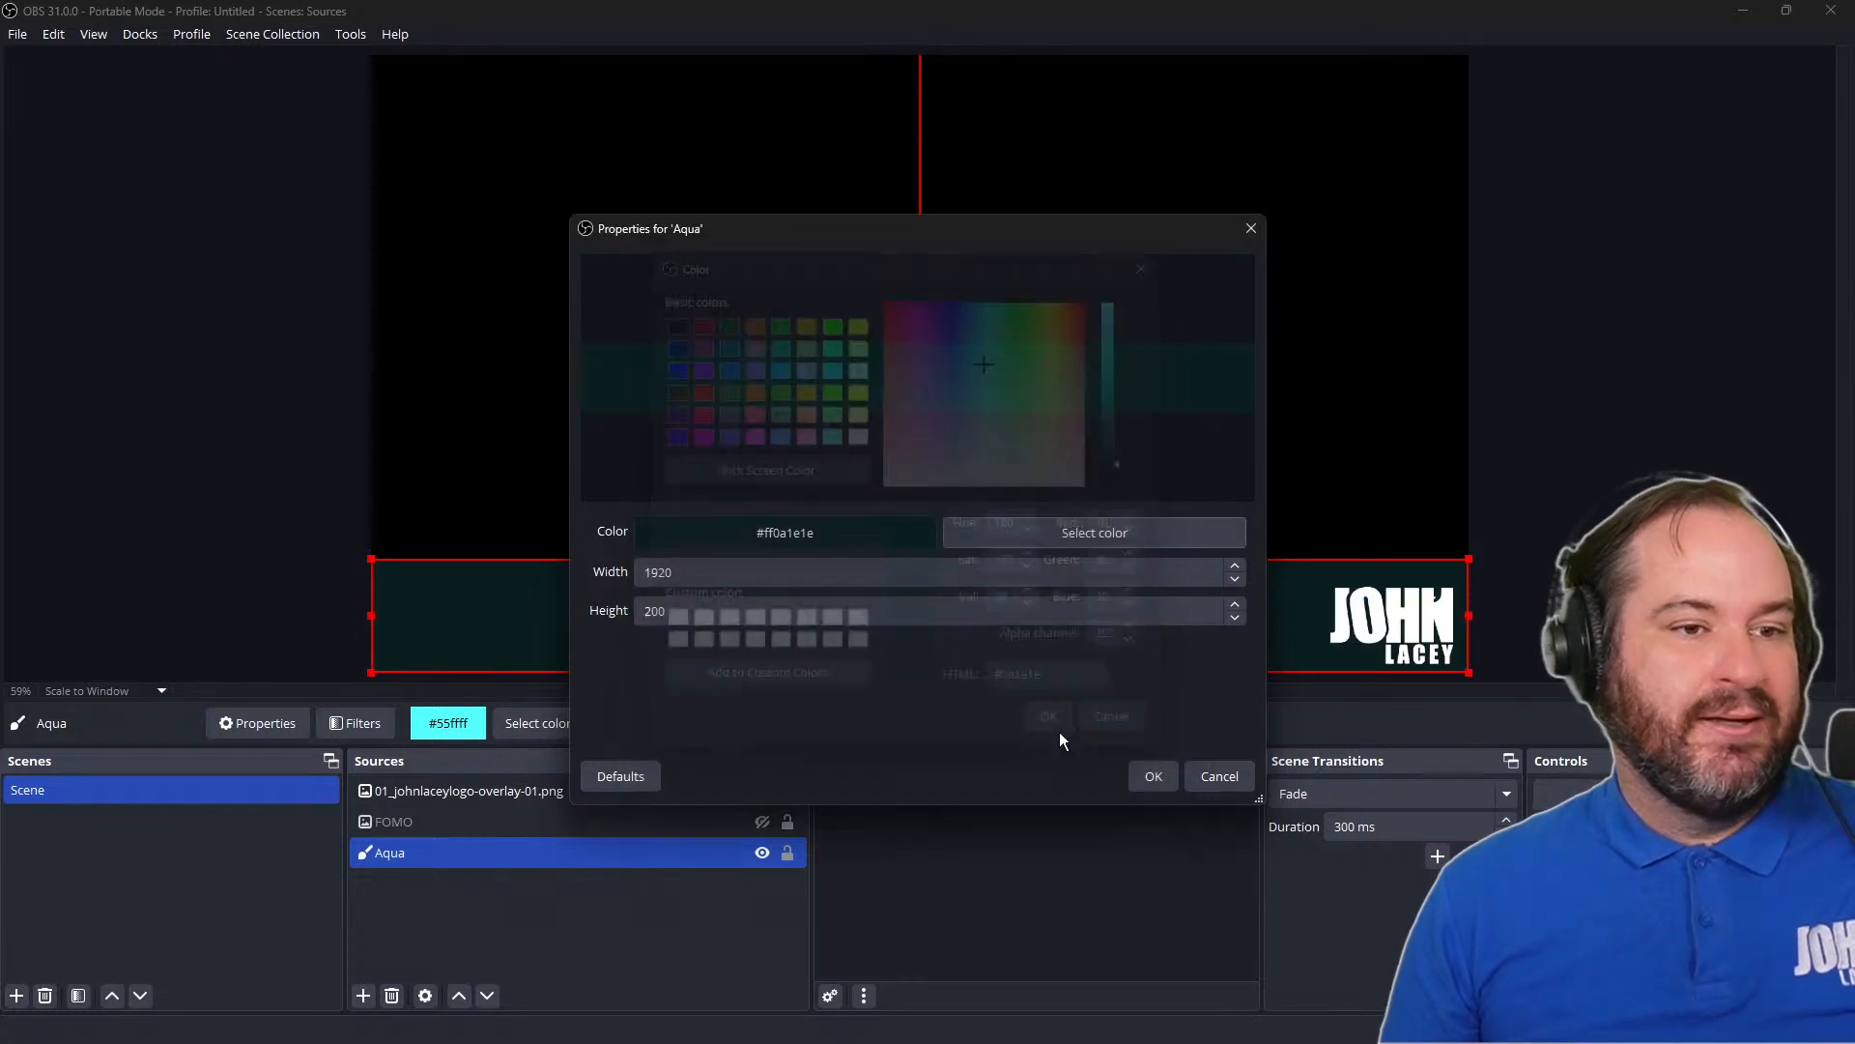
left_click(1154, 775)
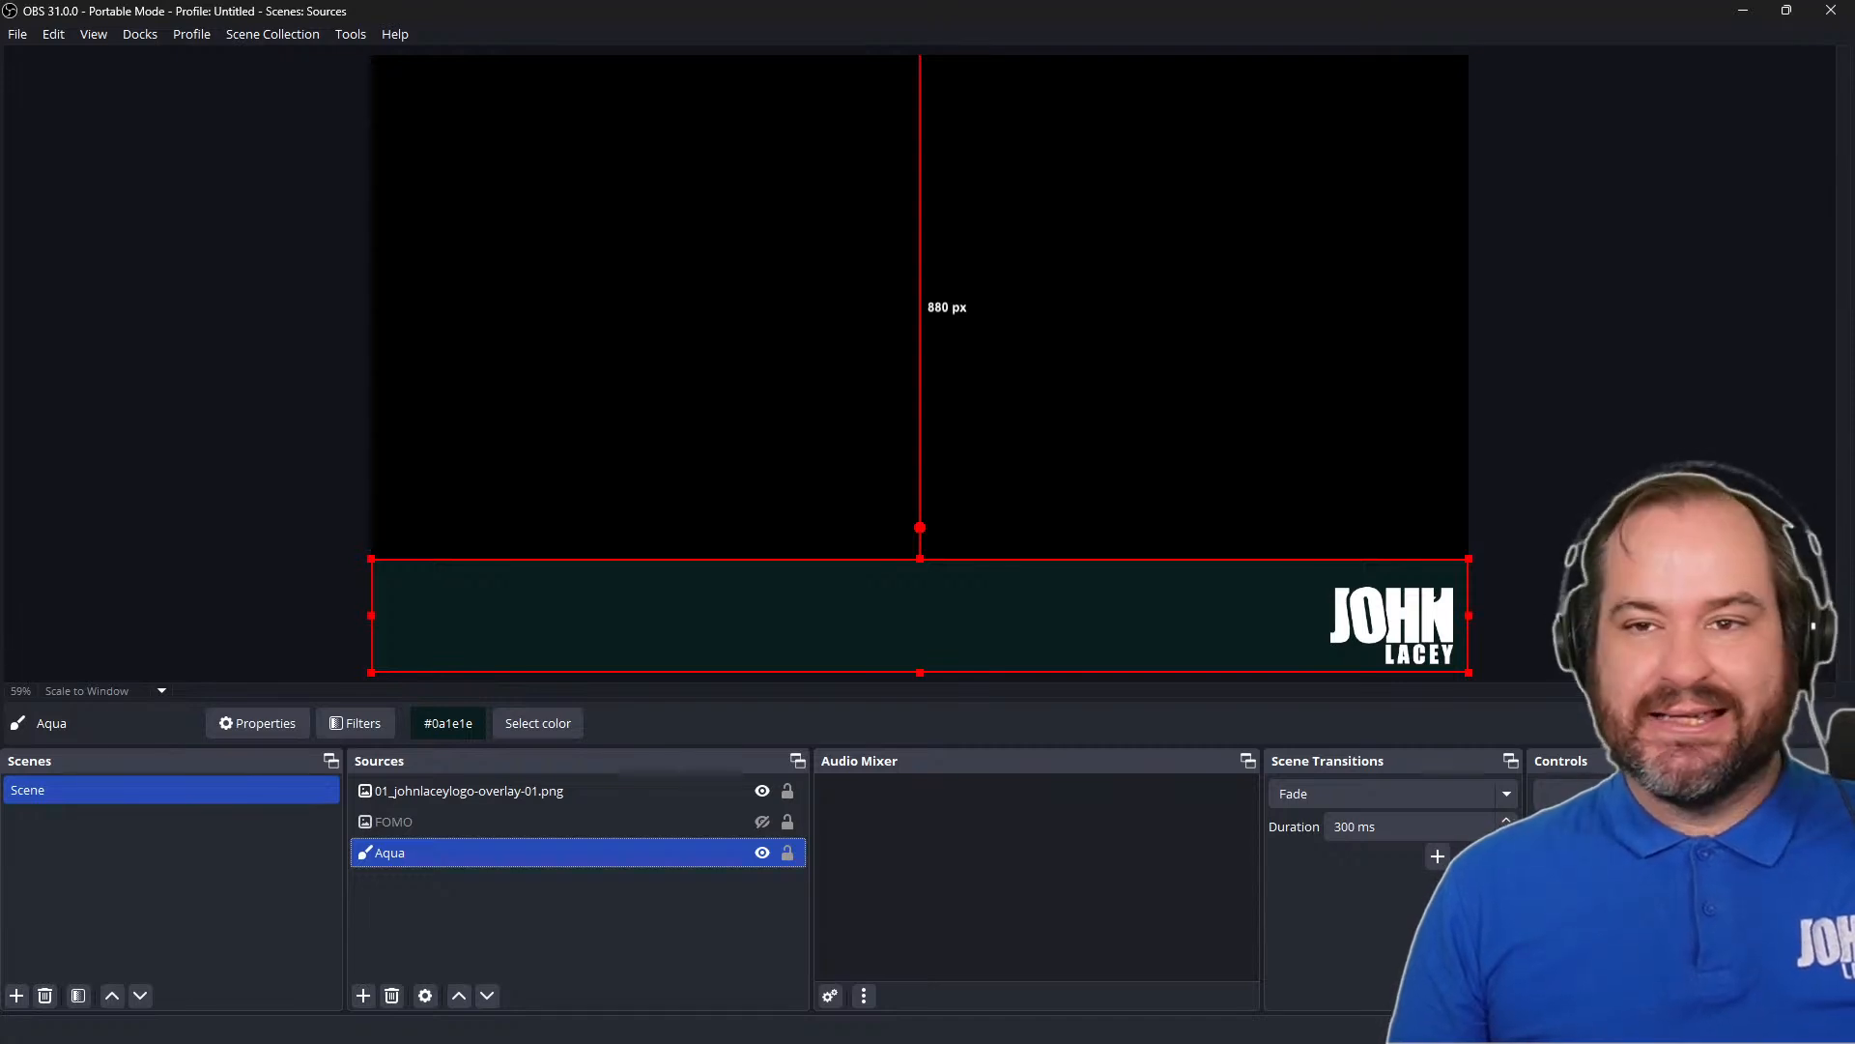
Rename the logo overlay image source as JL Logo and deselect it
left_click(692, 790)
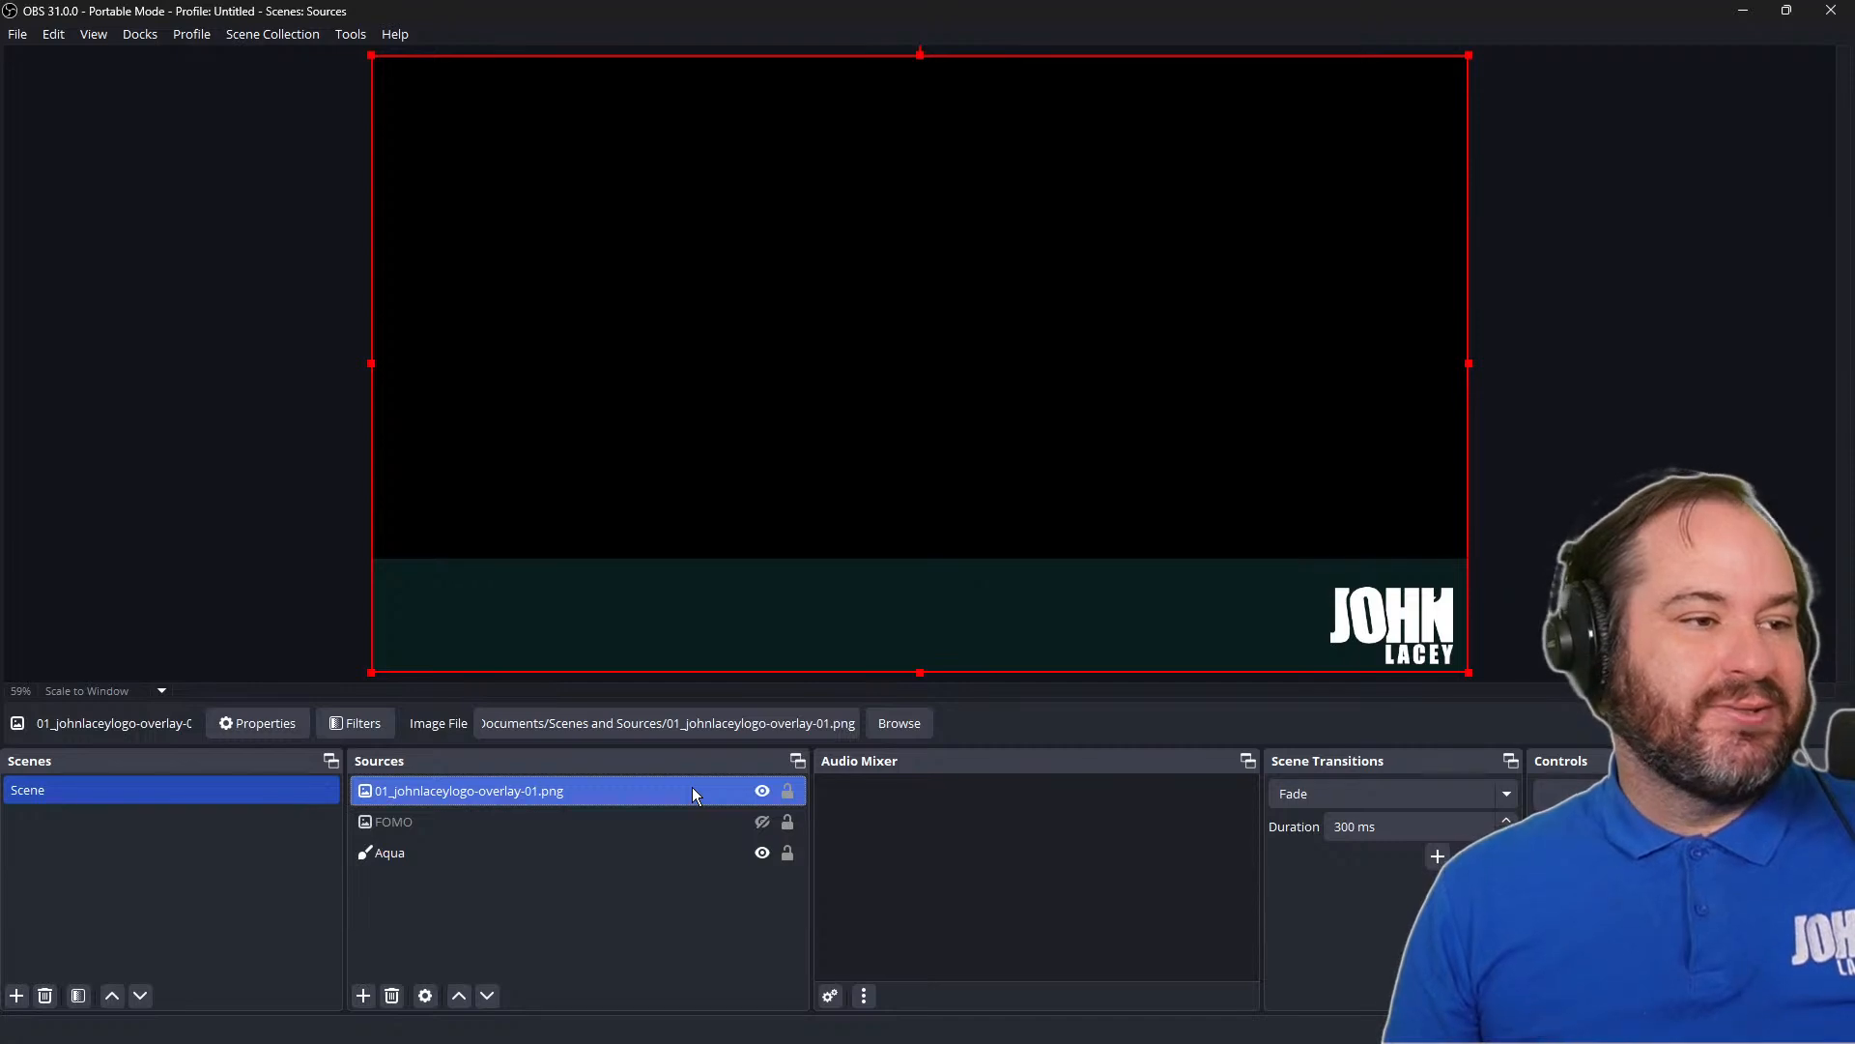
right_click(691, 792)
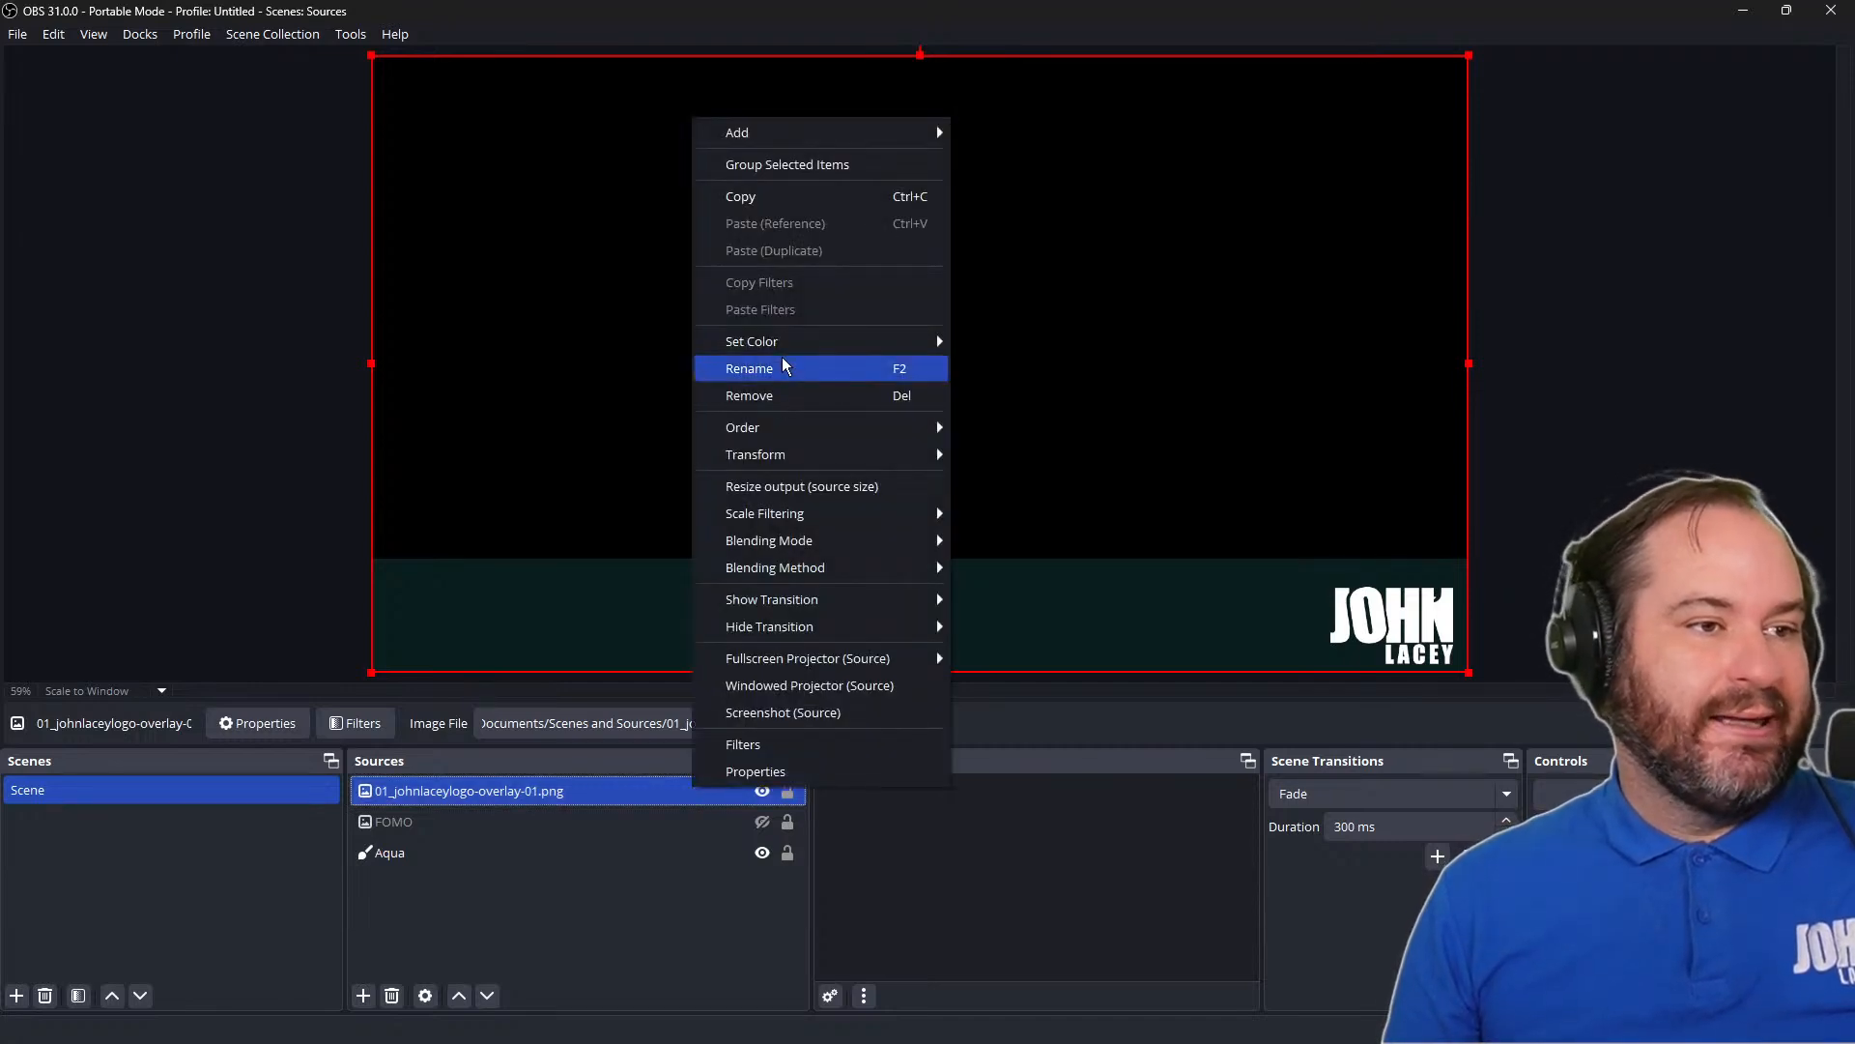
left_click(815, 370)
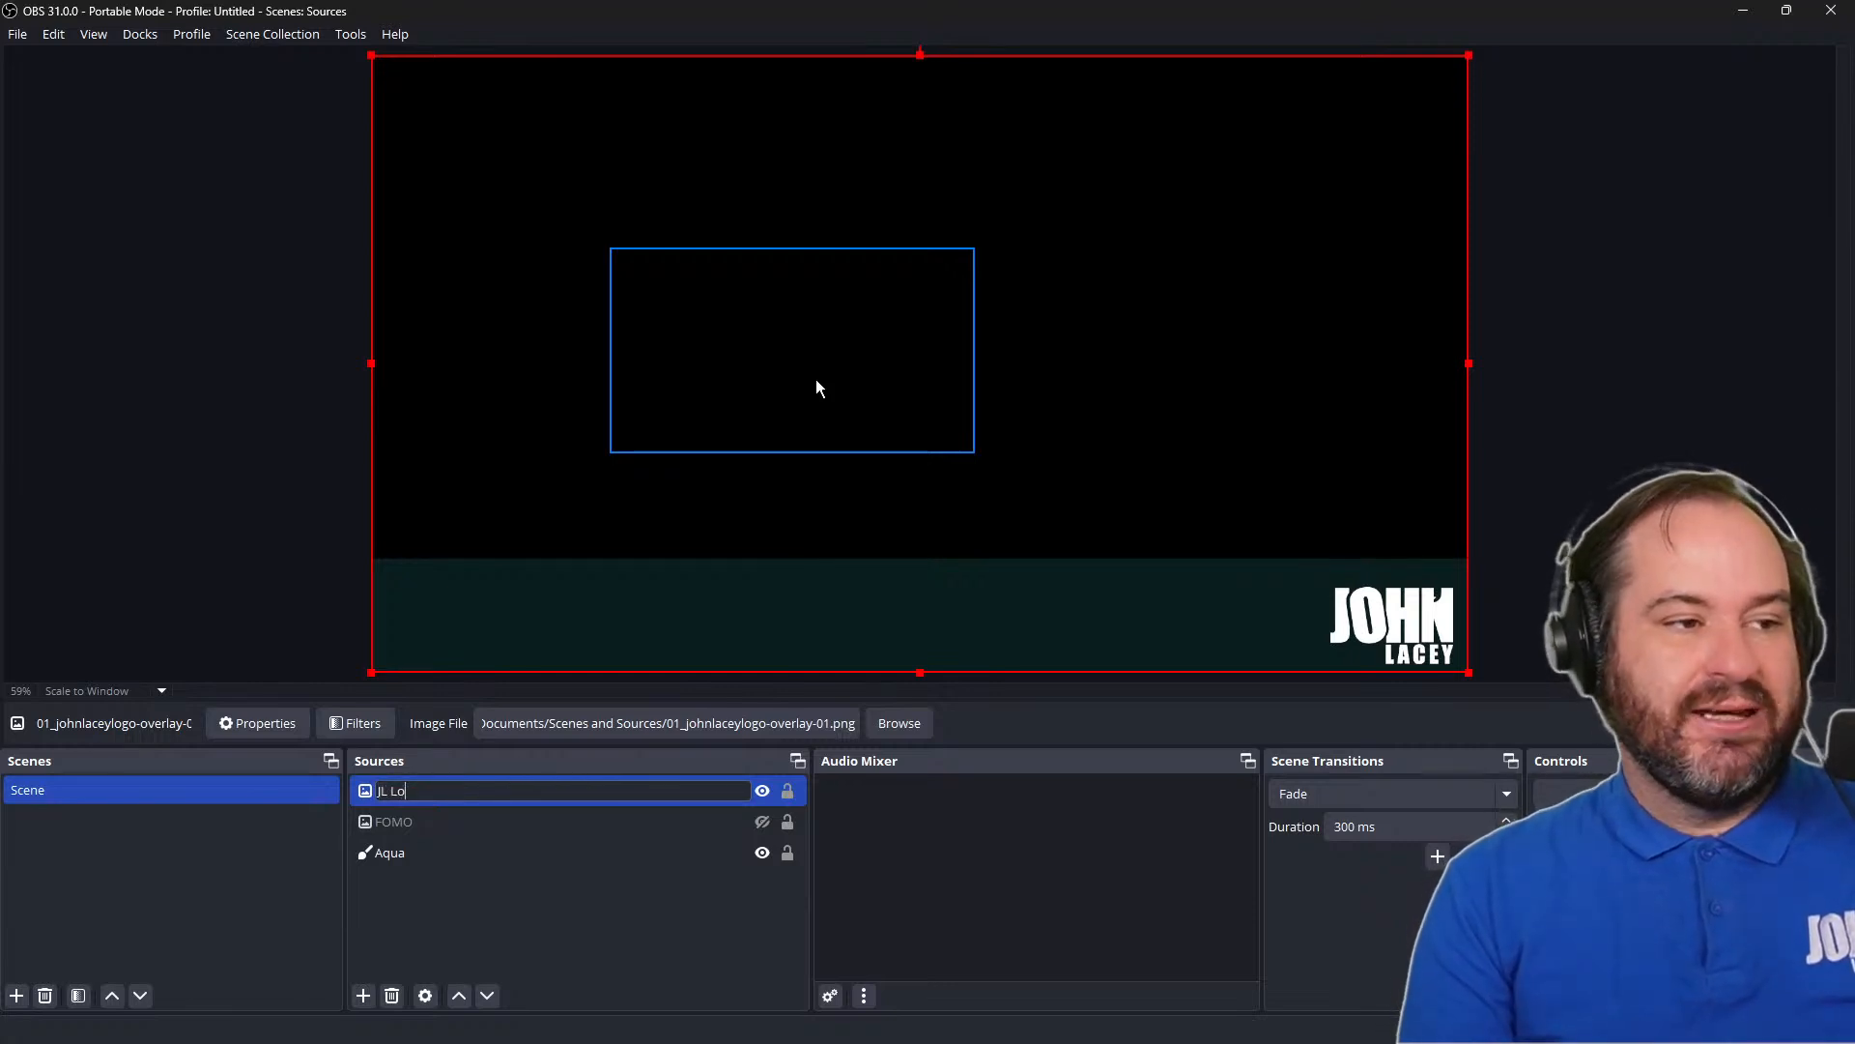
key("Return")
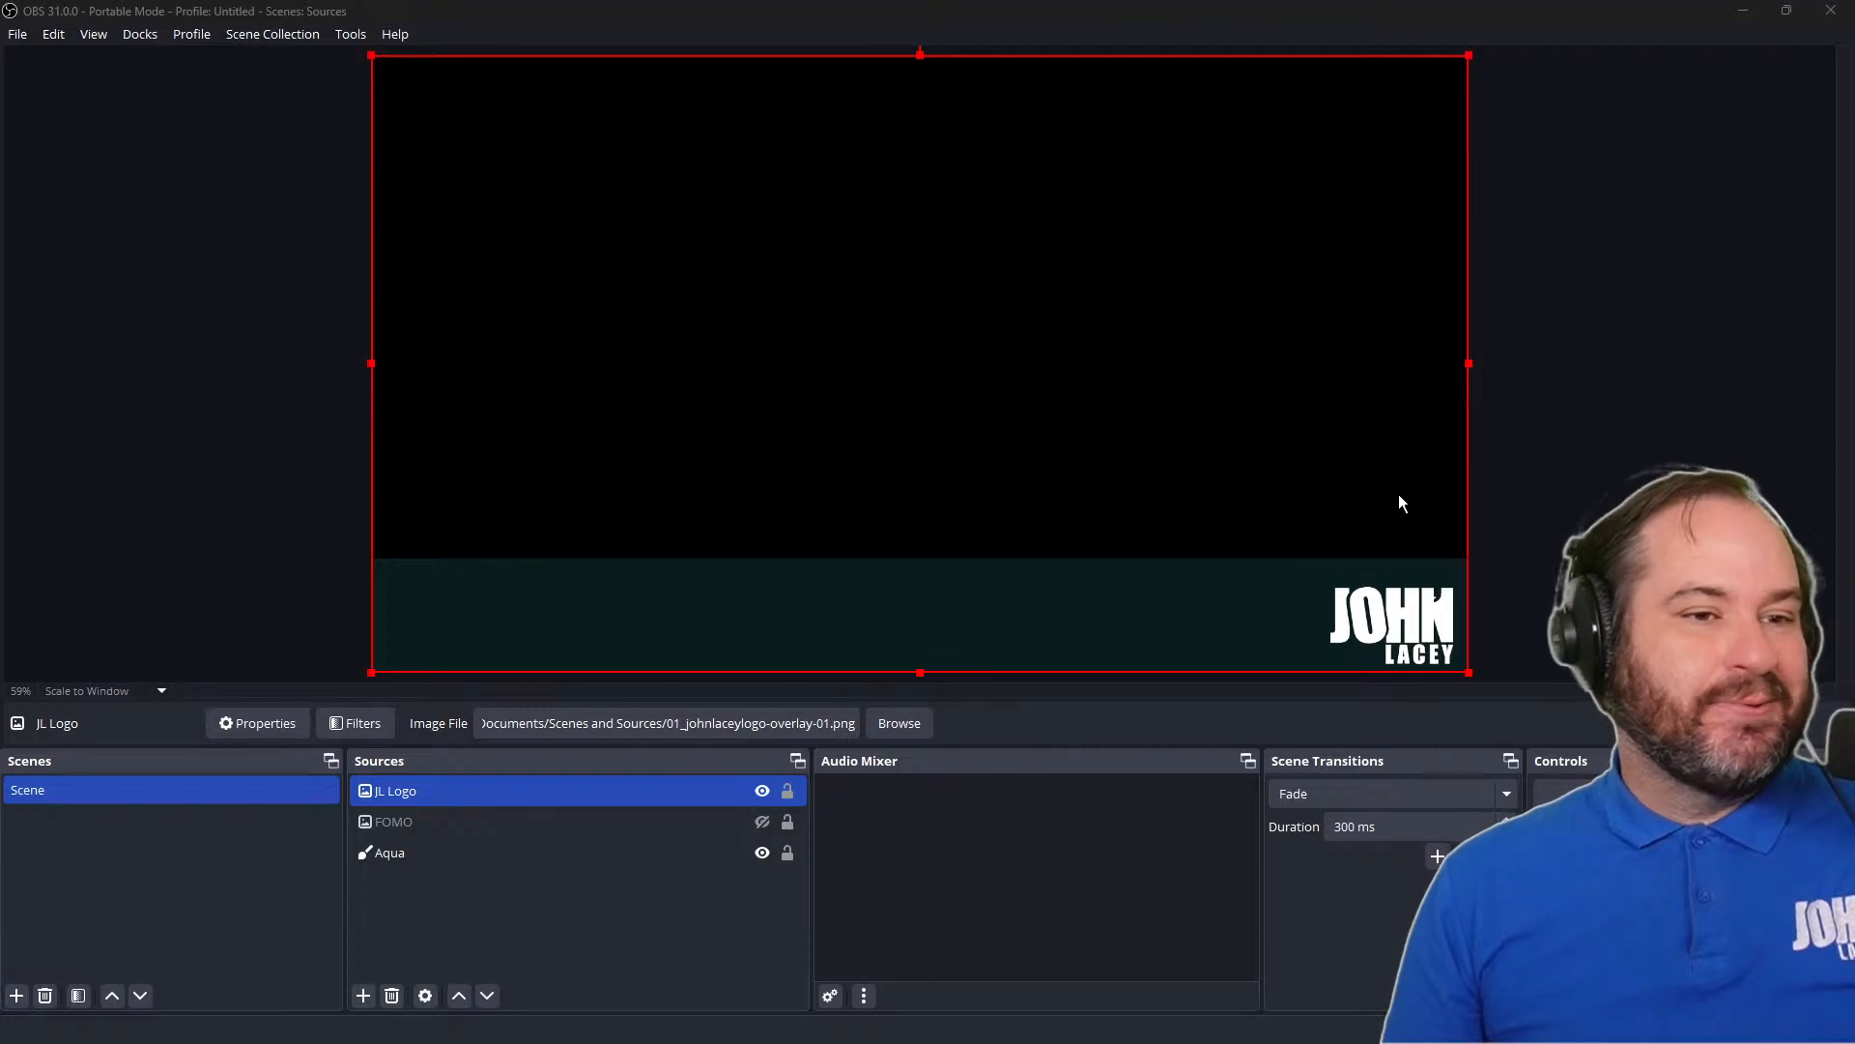
left_click(1669, 314)
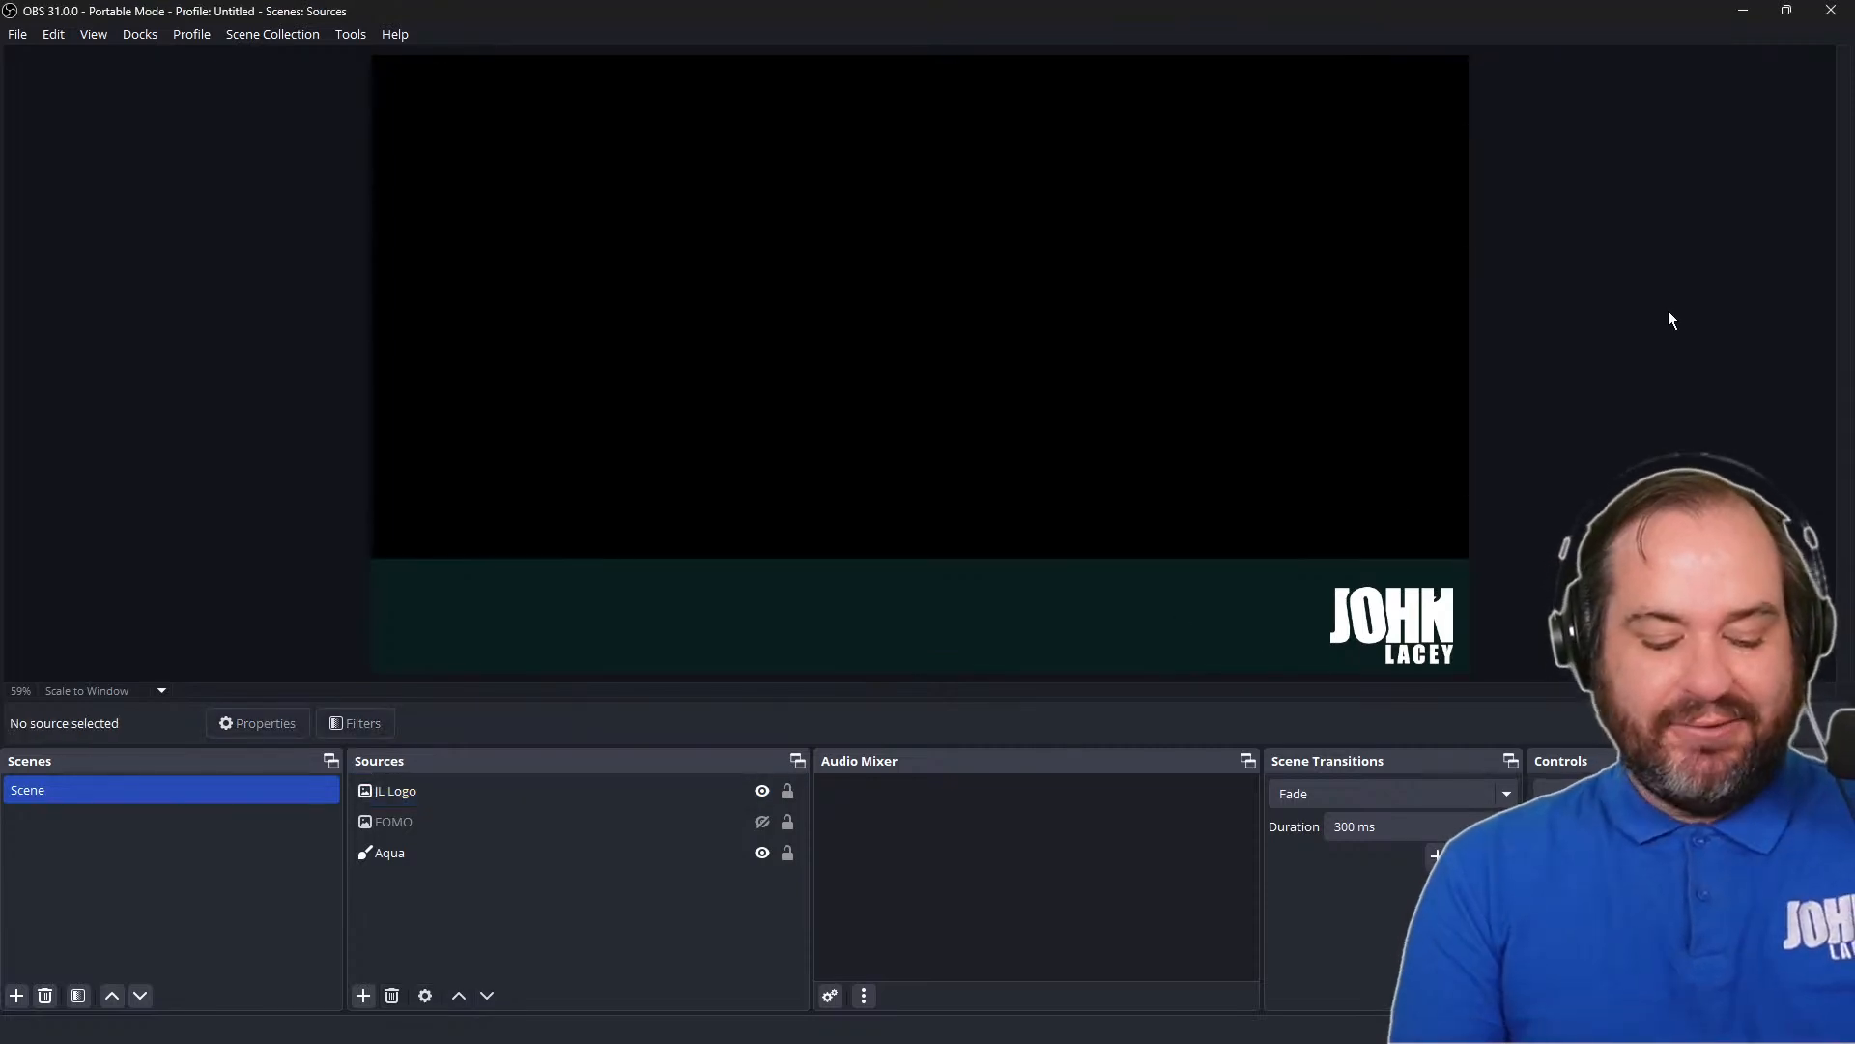
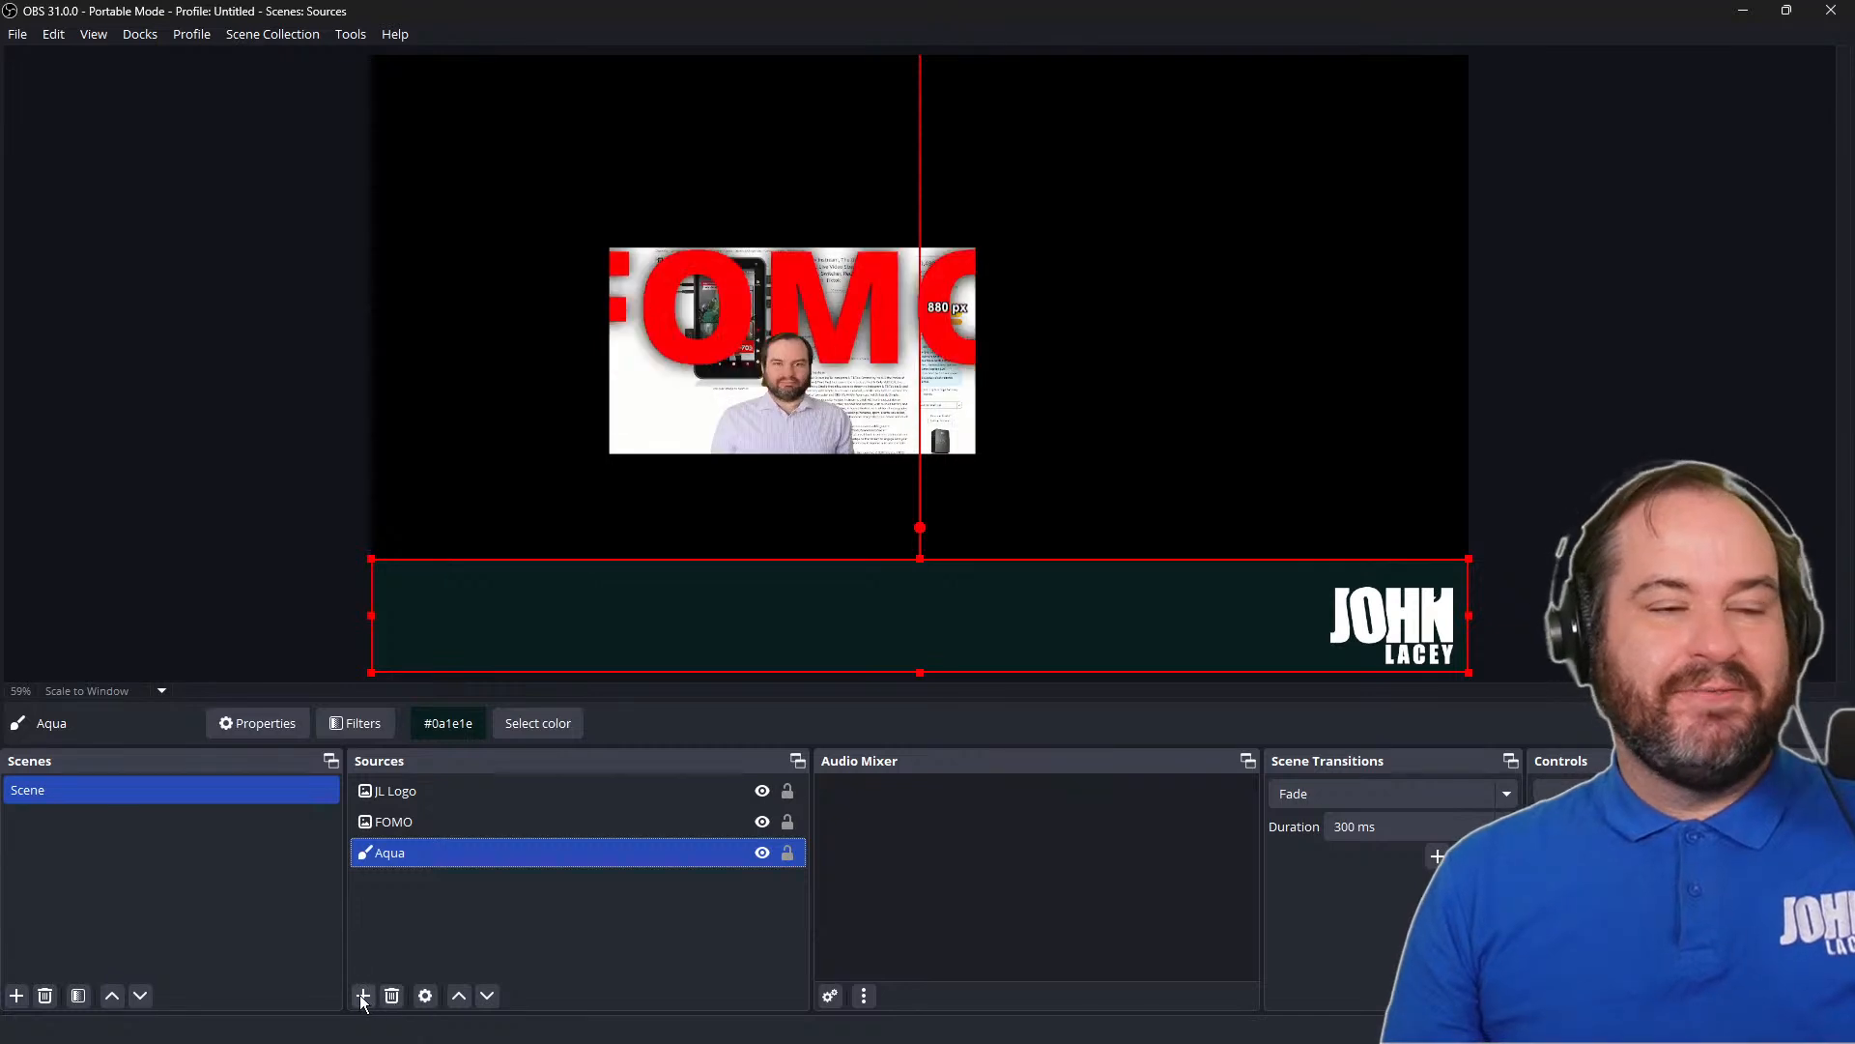
Add a color source named Greybg, accepting color #ffd1d1d1 at 1920 by 1080, and deselect it
left_click(363, 995)
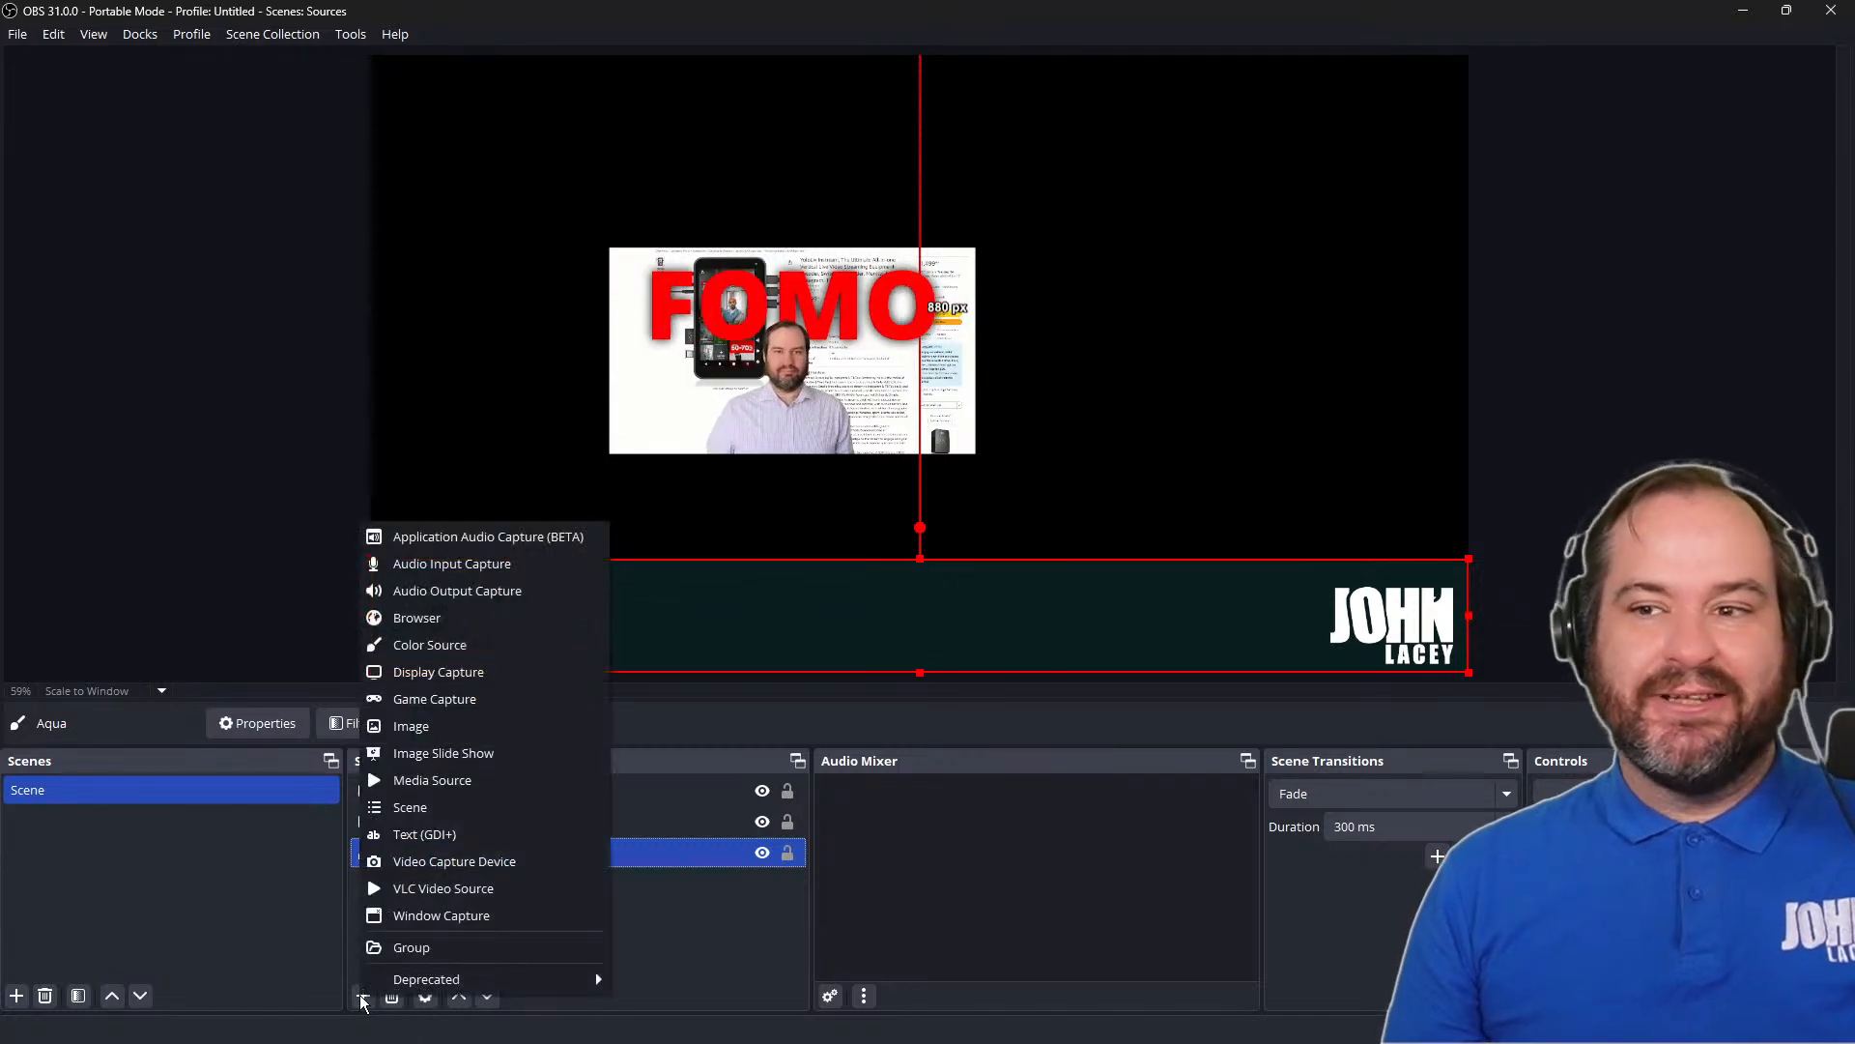
left_click(548, 634)
type("Greybg")
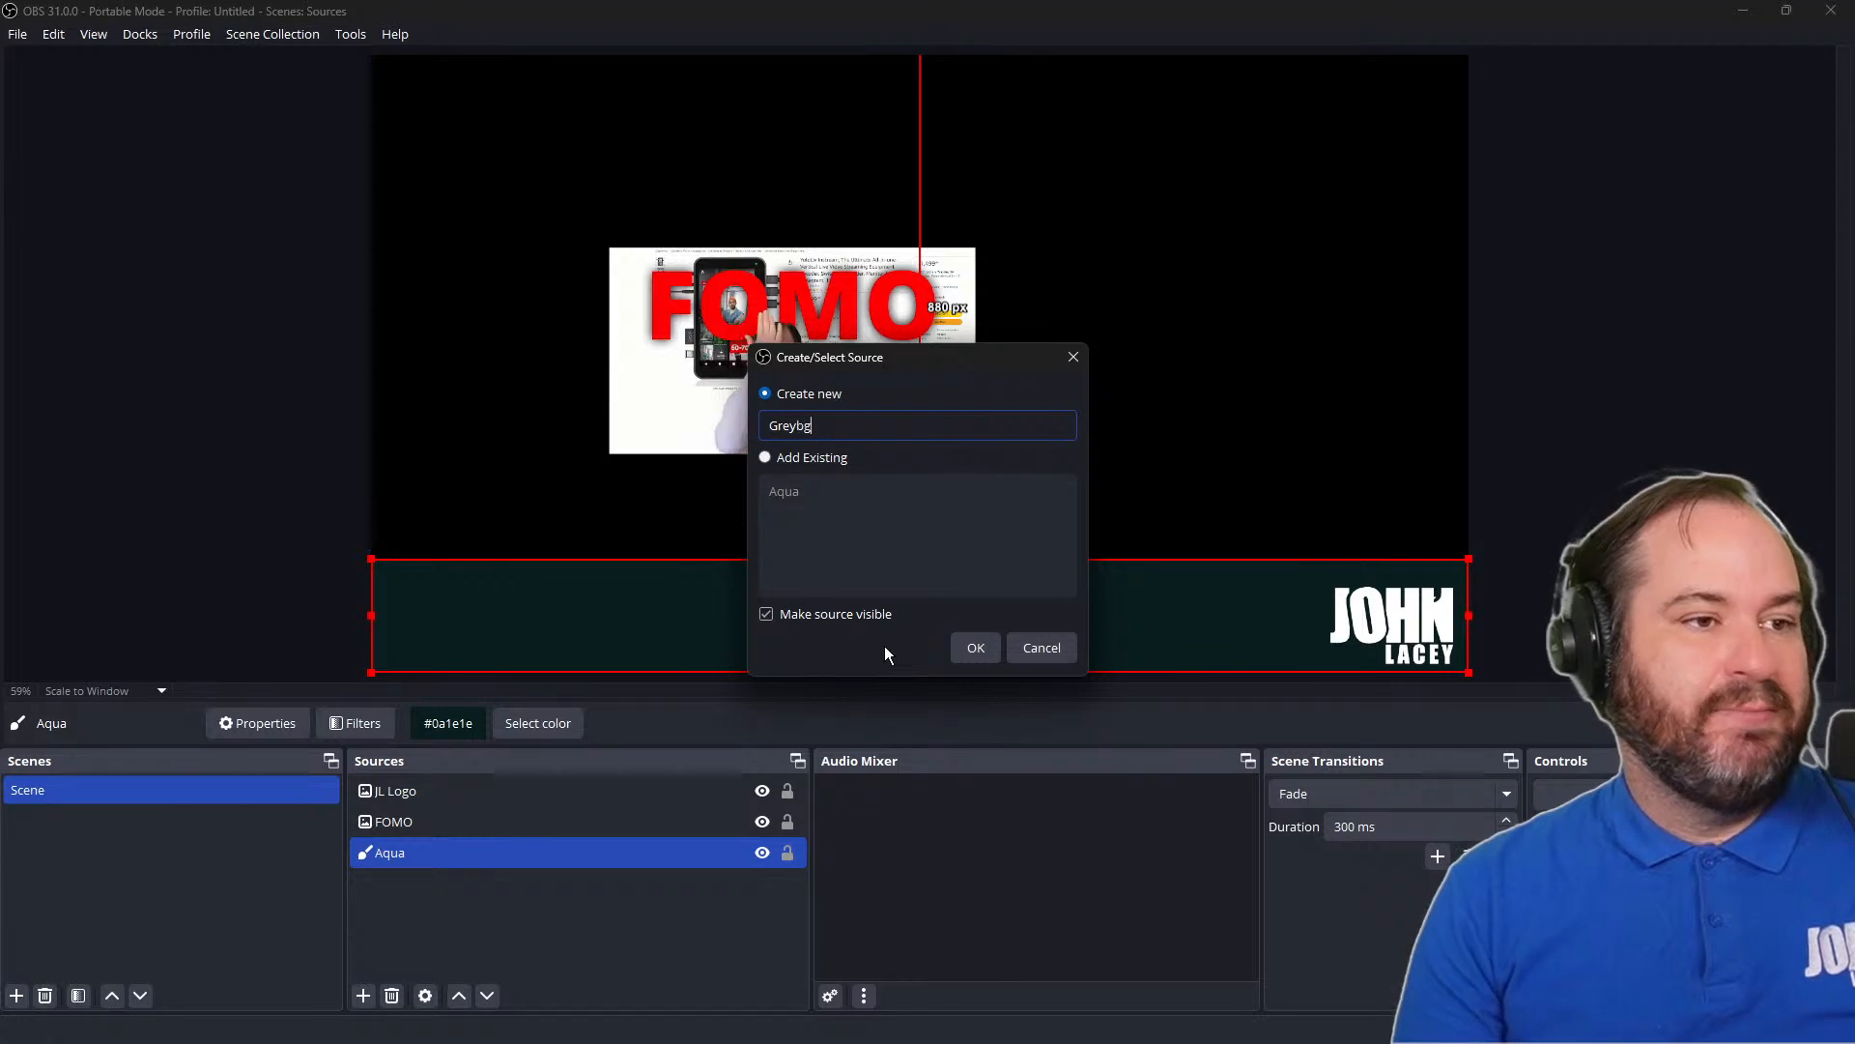
left_click(972, 648)
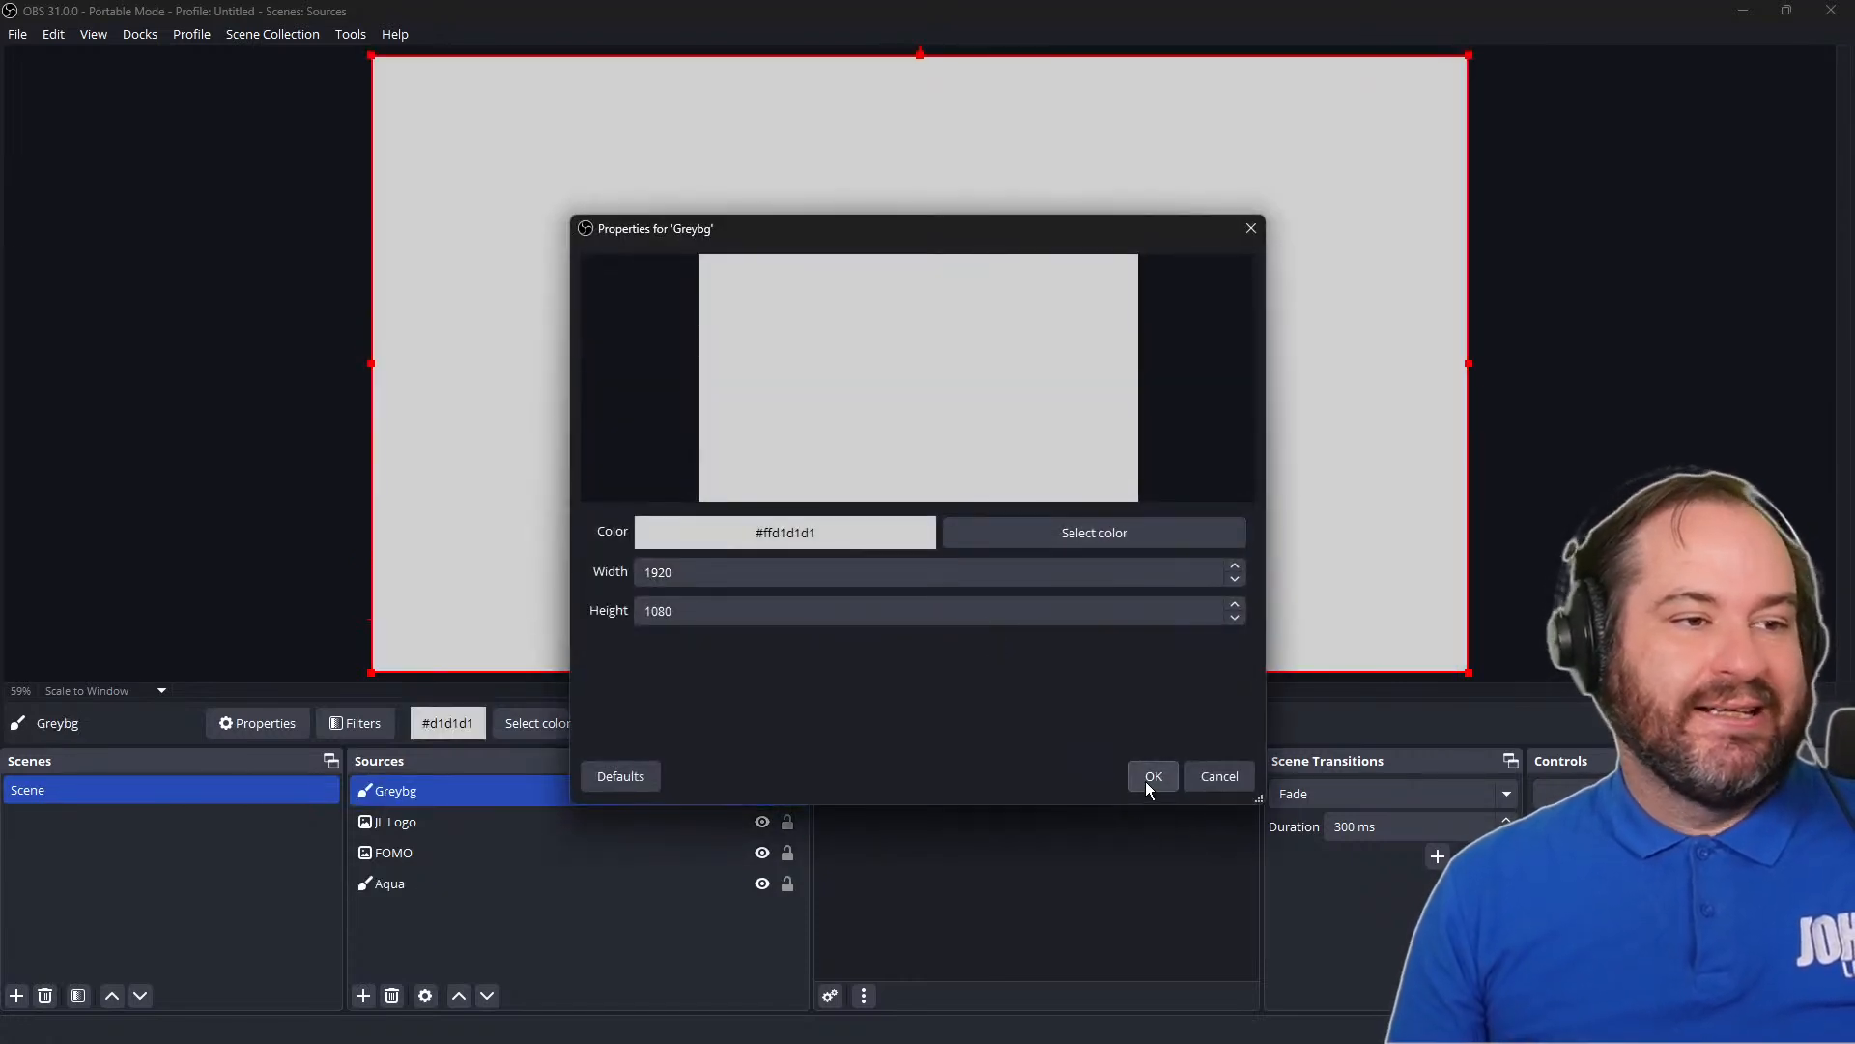
left_click(1147, 783)
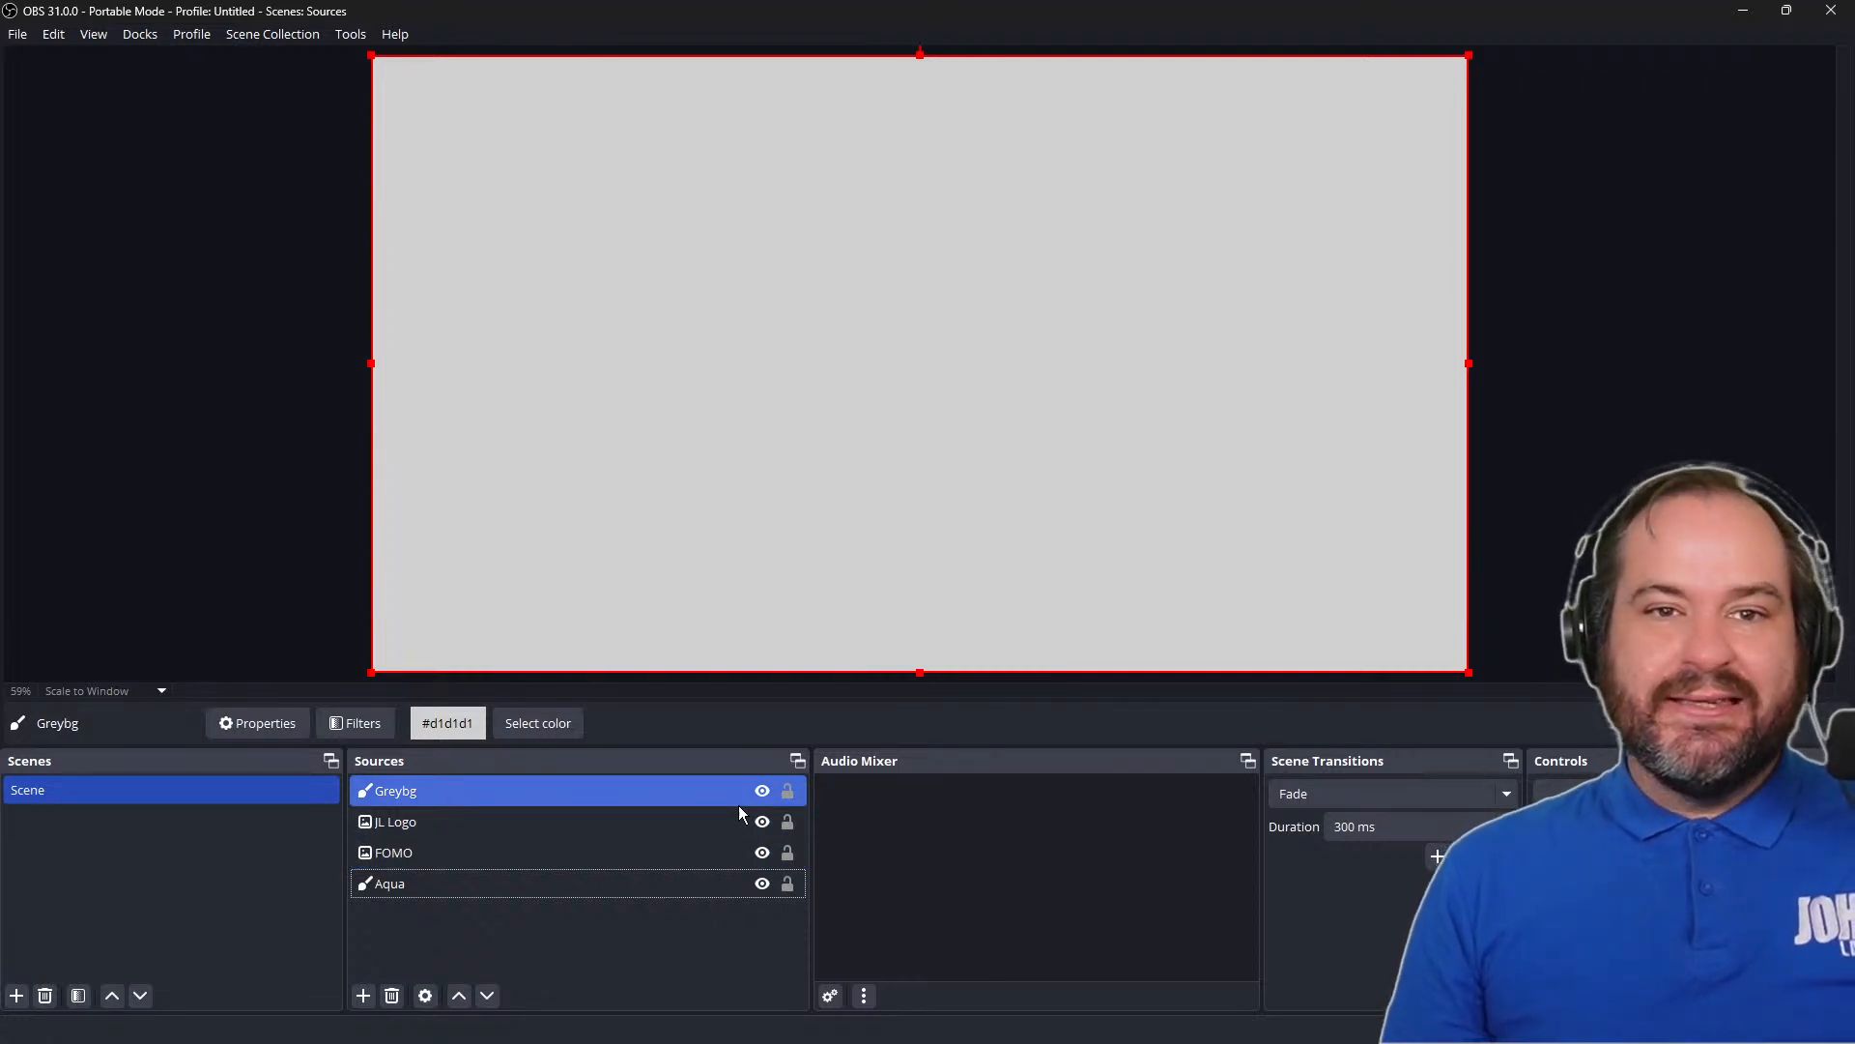
left_click(572, 919)
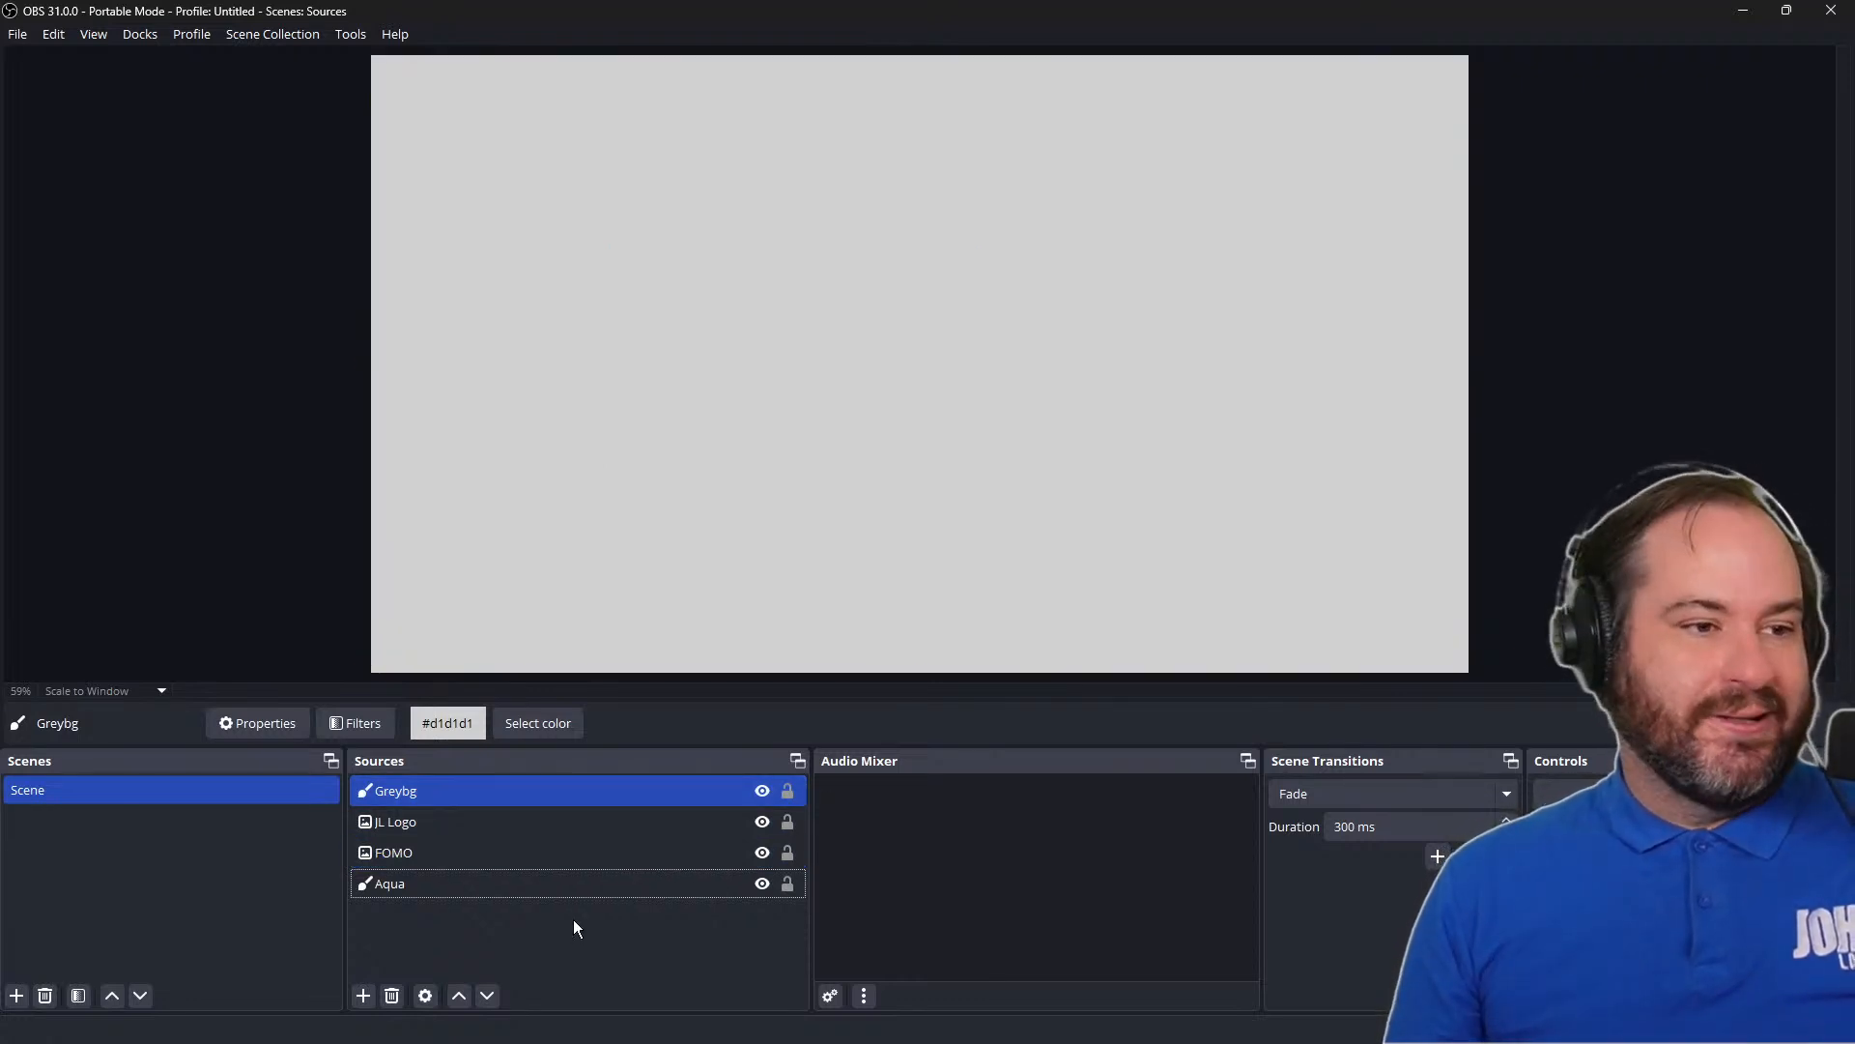
Reorder the Greybg source to the end of the source list so it sits behind every other source
left_click(583, 802)
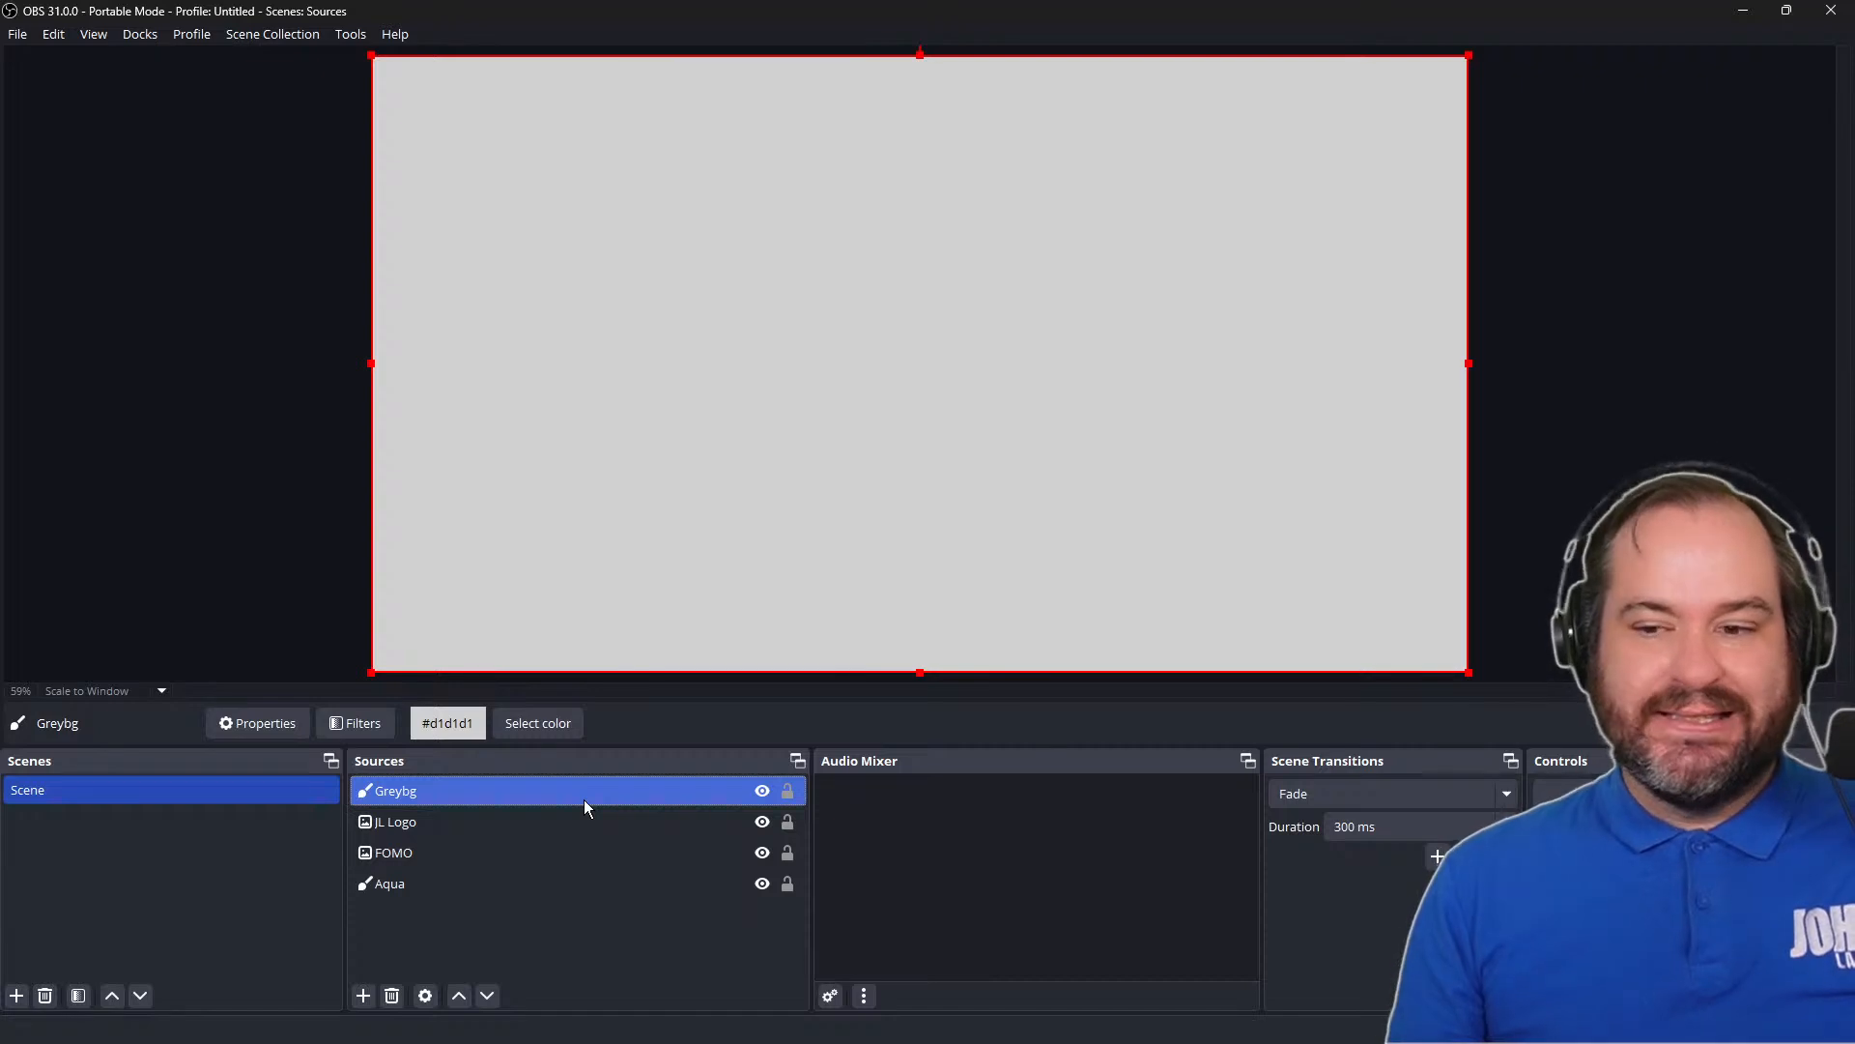
left_click_drag(584, 799, 584, 895)
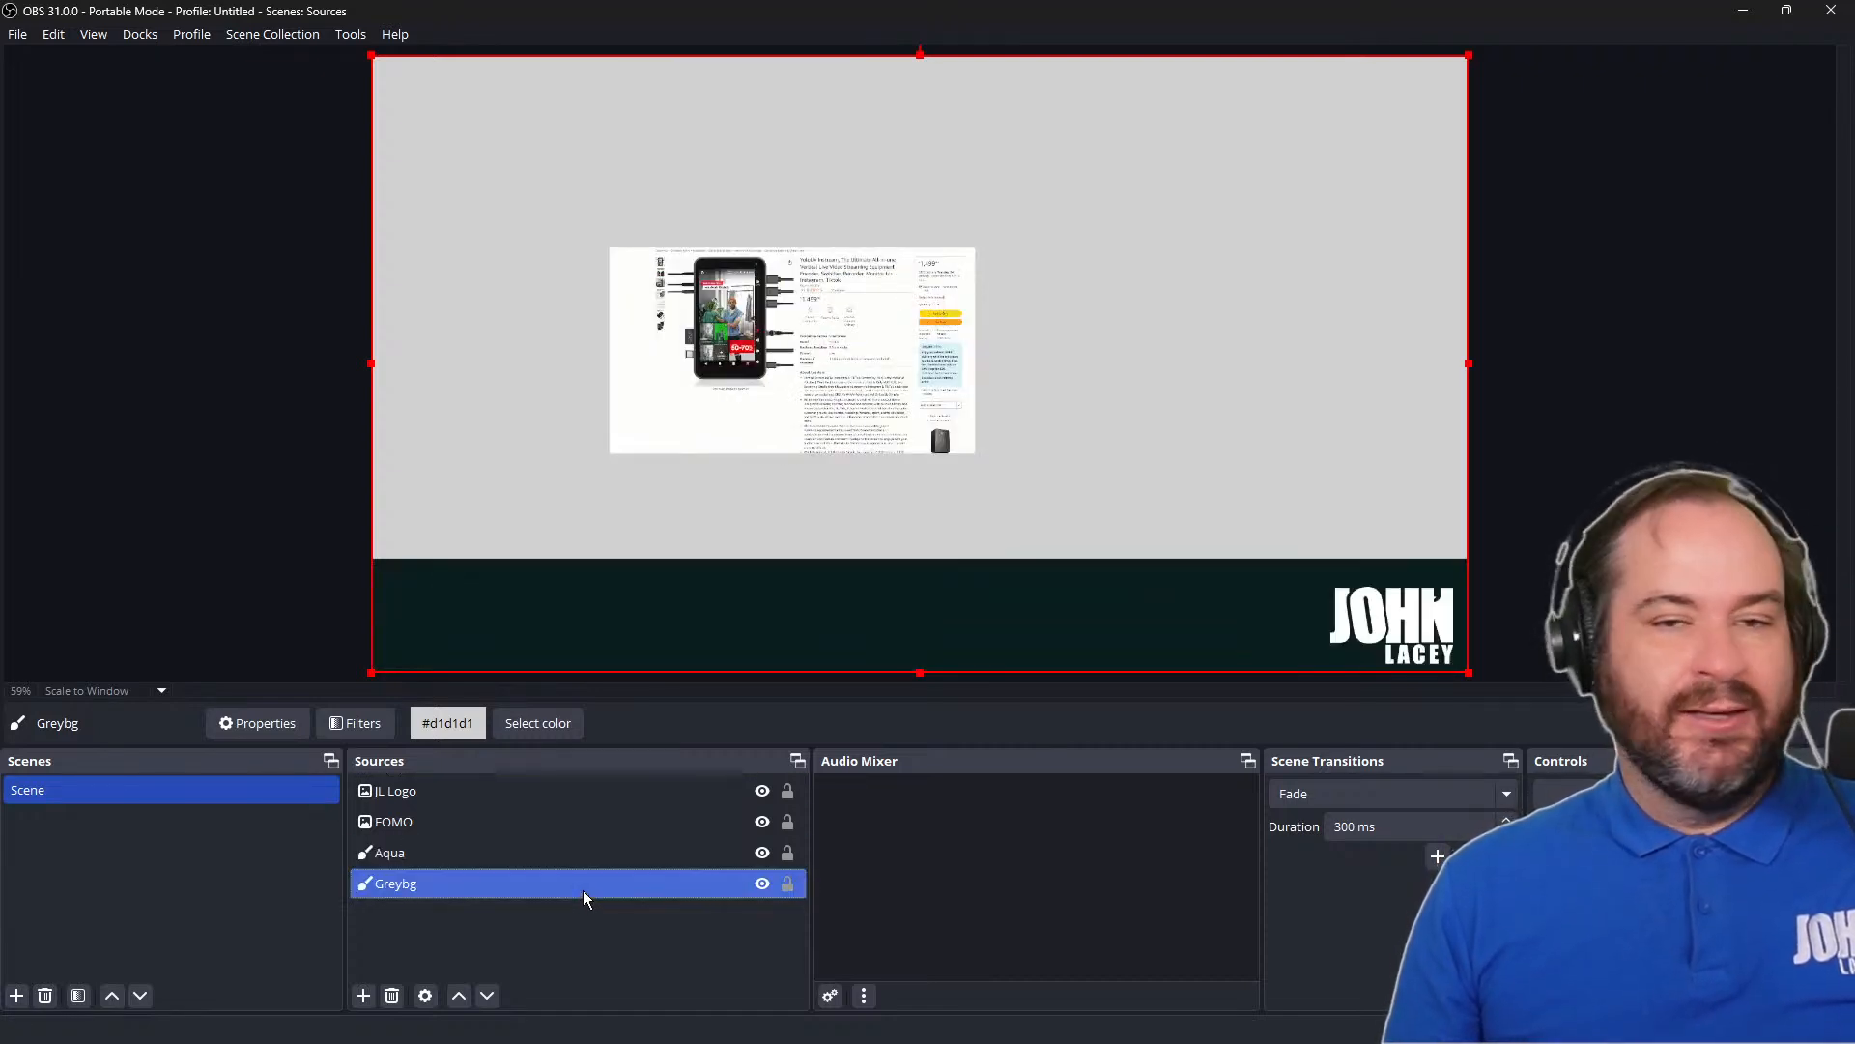
left_click_drag(576, 821, 571, 795)
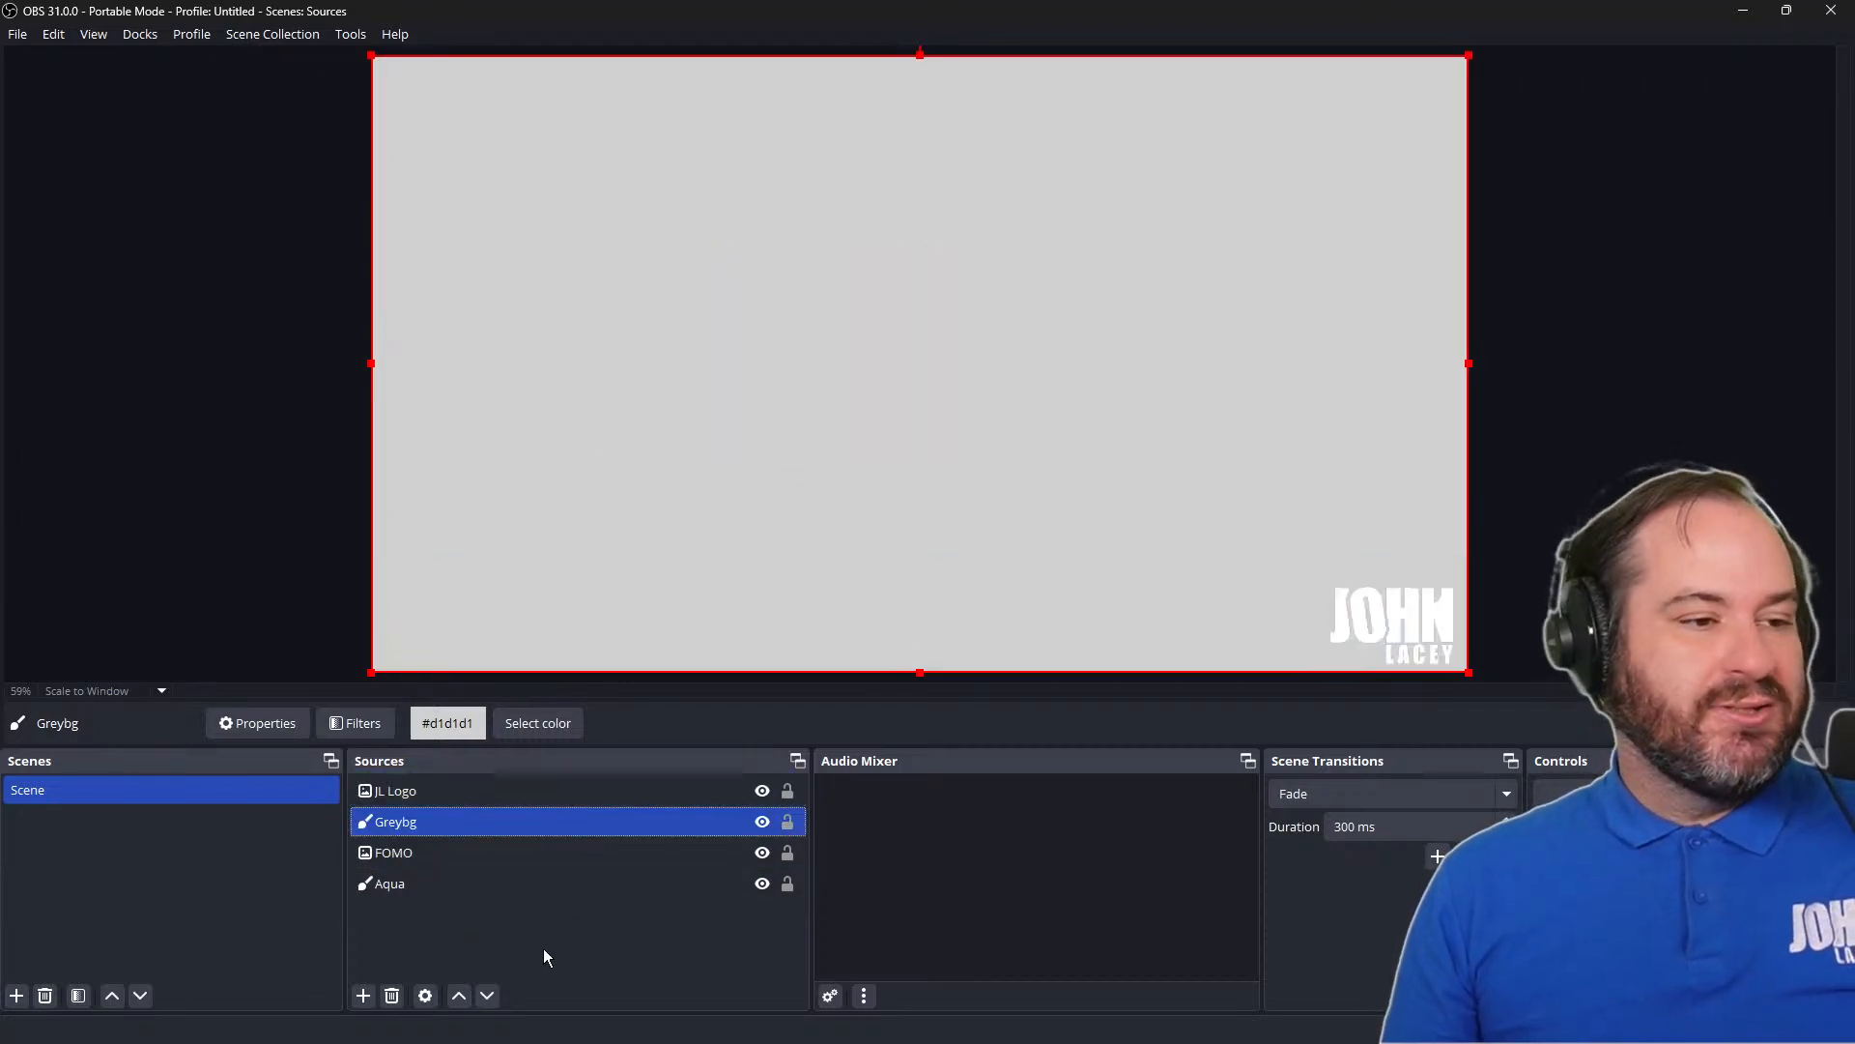
left_click(489, 994)
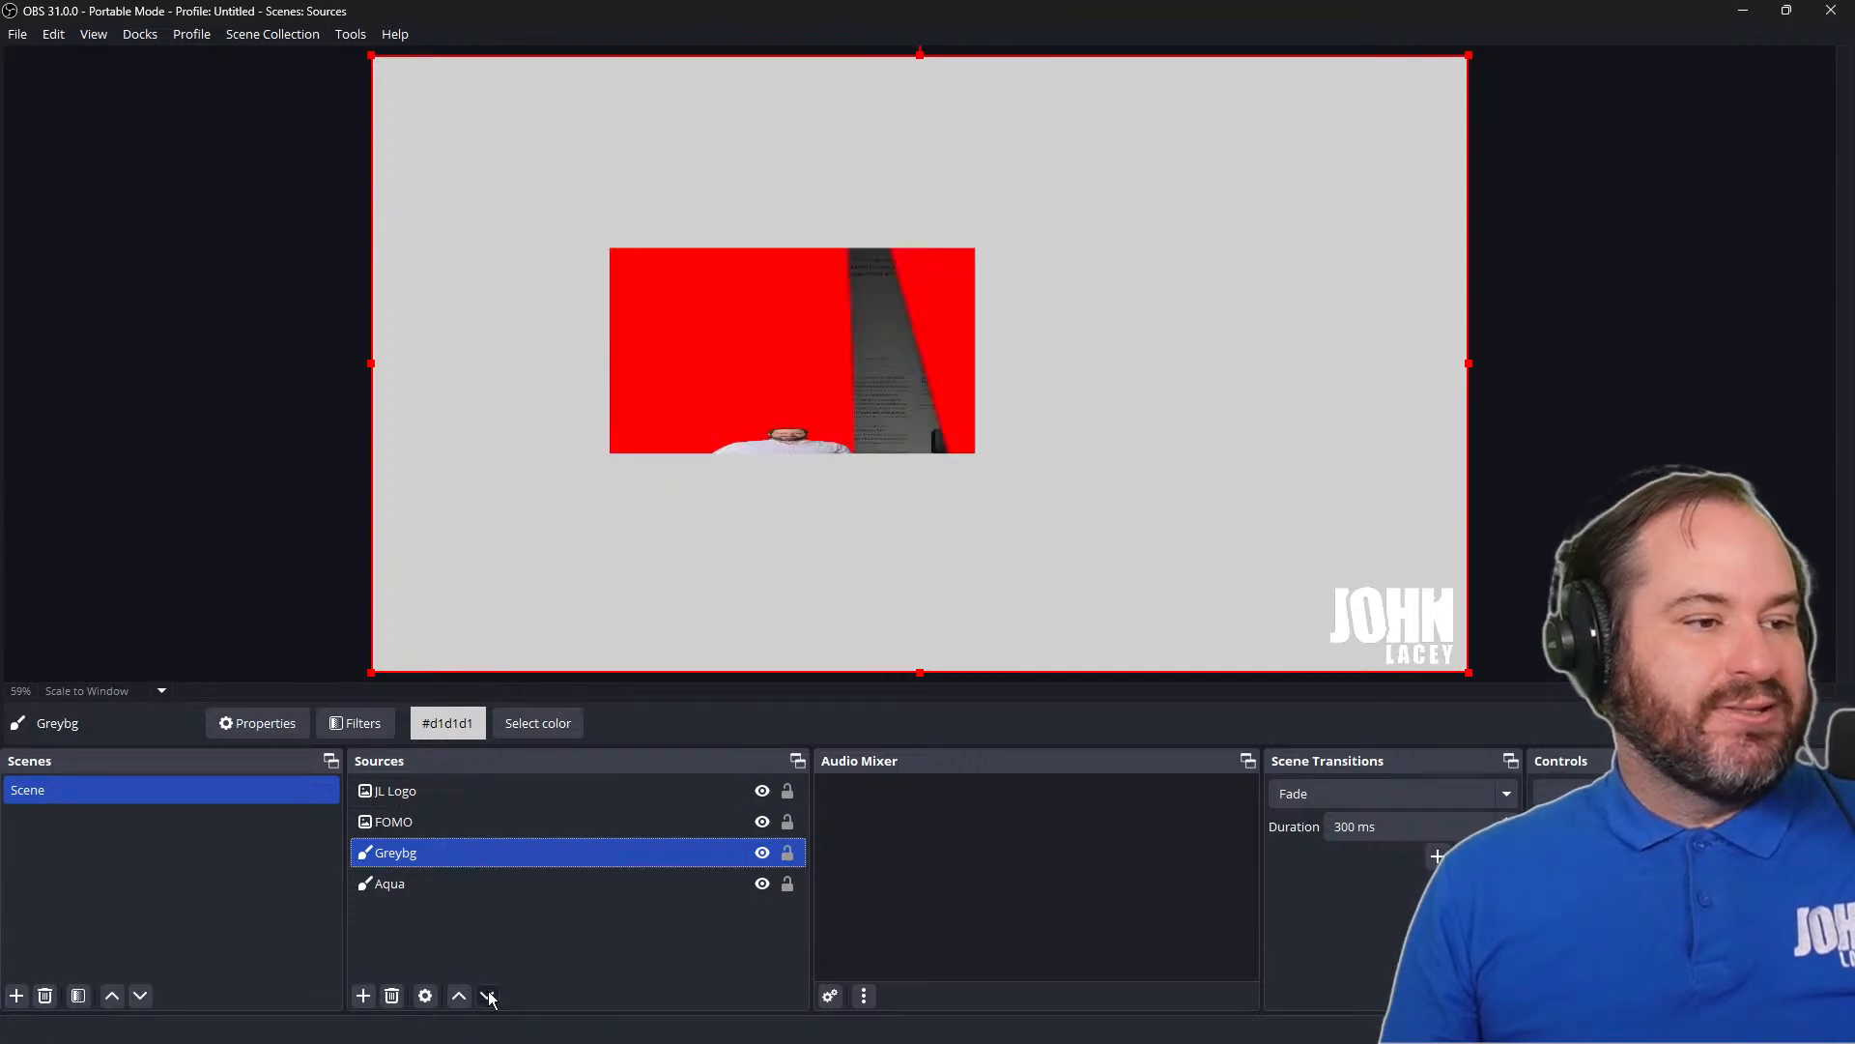
left_click(489, 995)
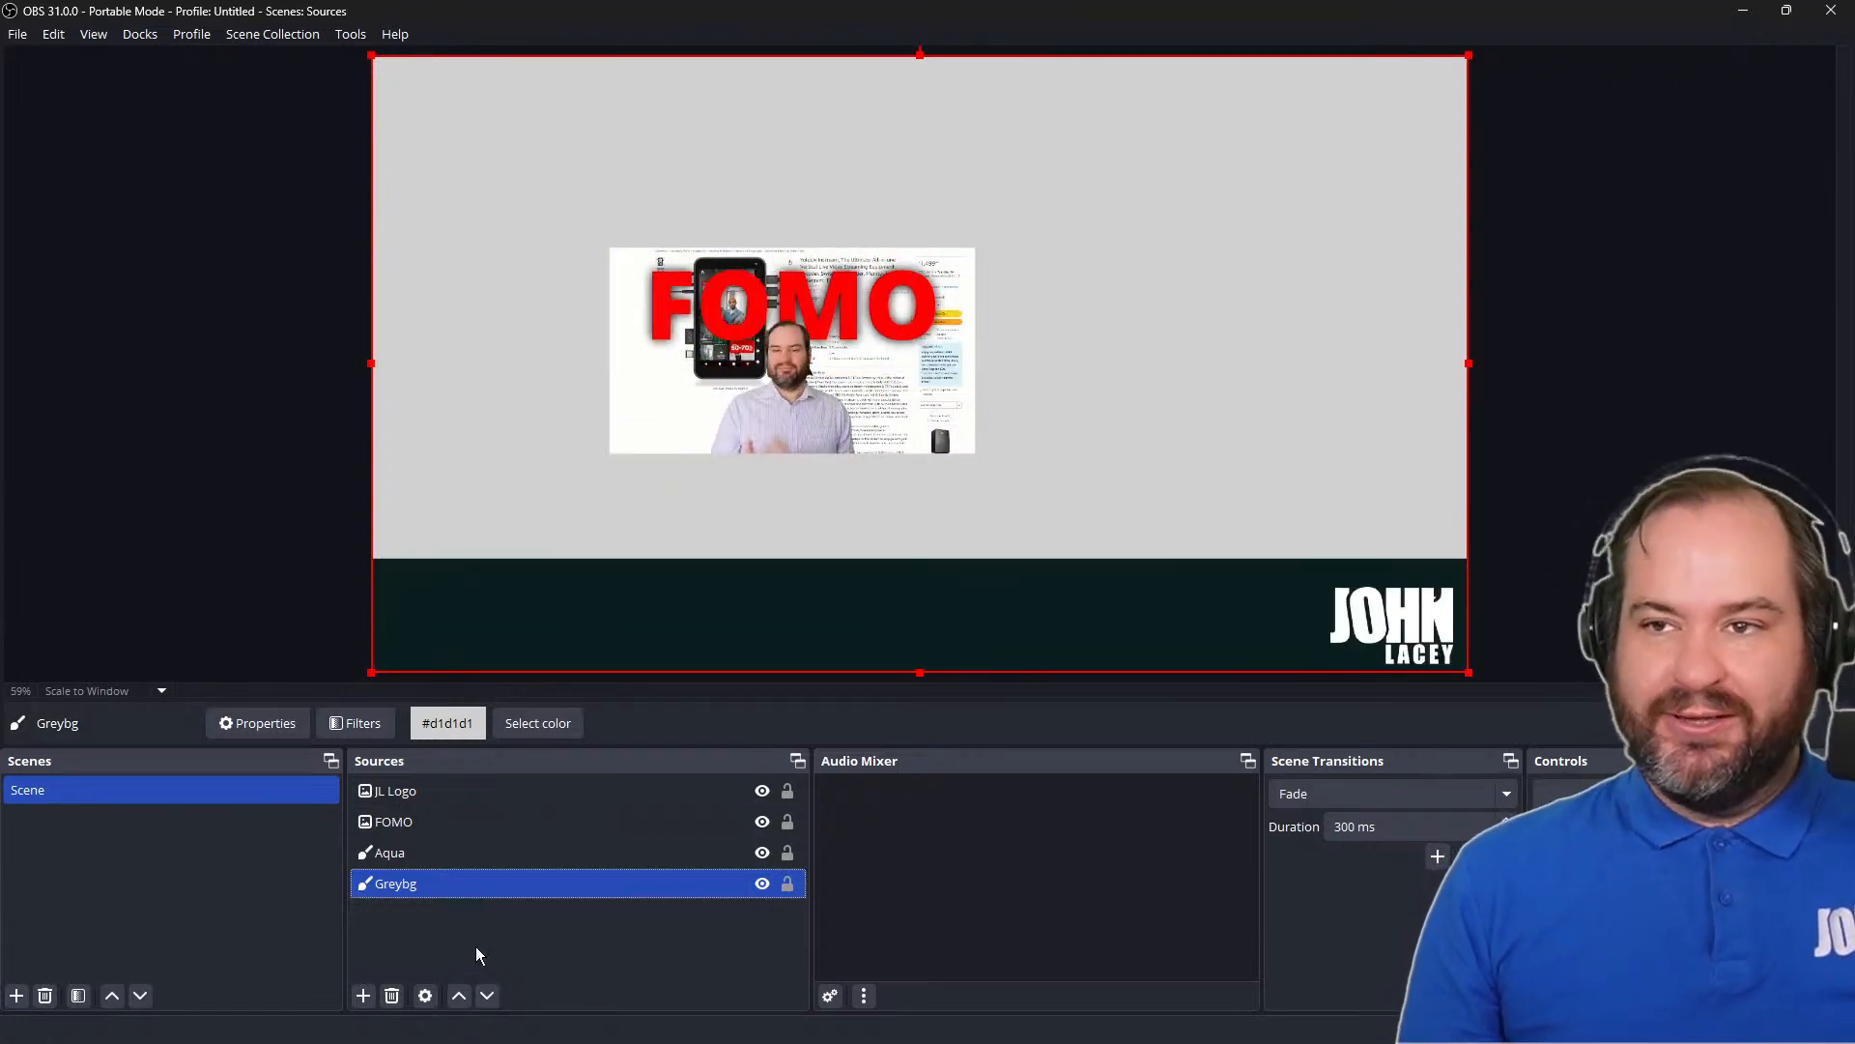
Enlarge the FOMO image proportionally until it sits about 458 px from the canvas's right edge and 154 px from the bottom
left_click(850, 372)
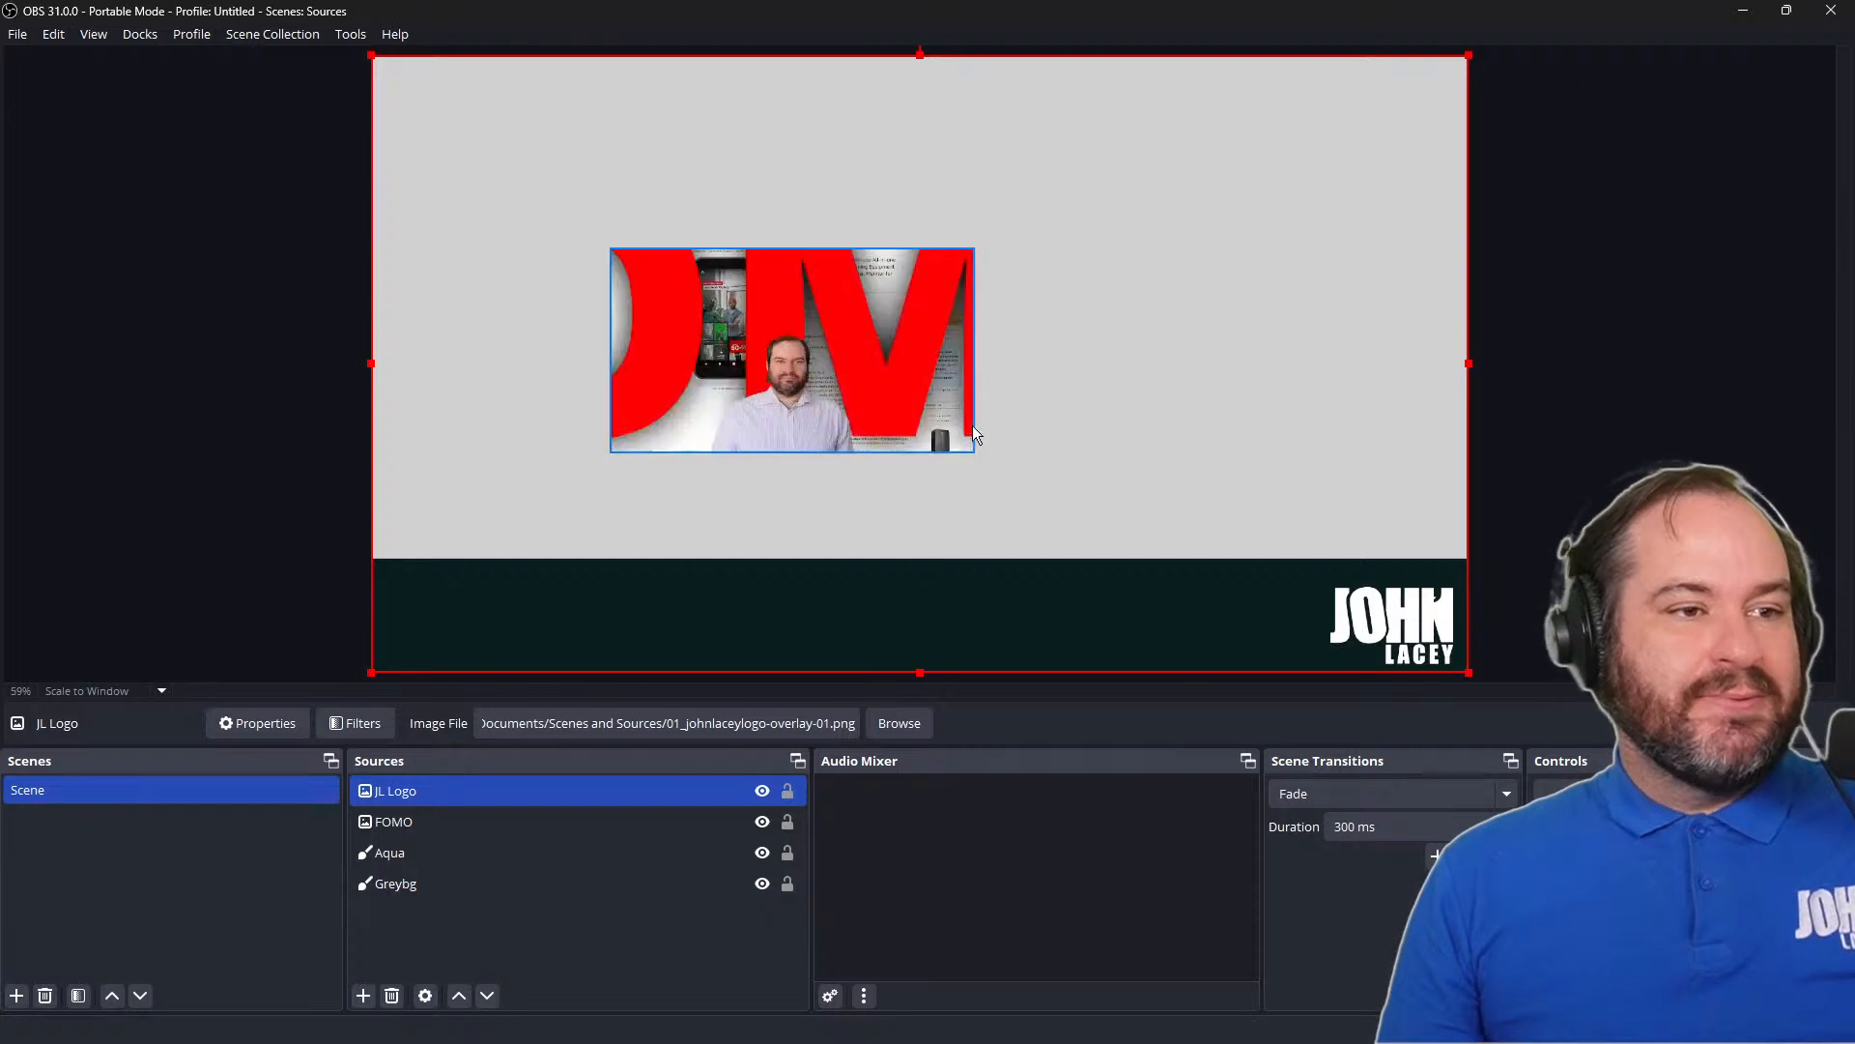
left_click(970, 450)
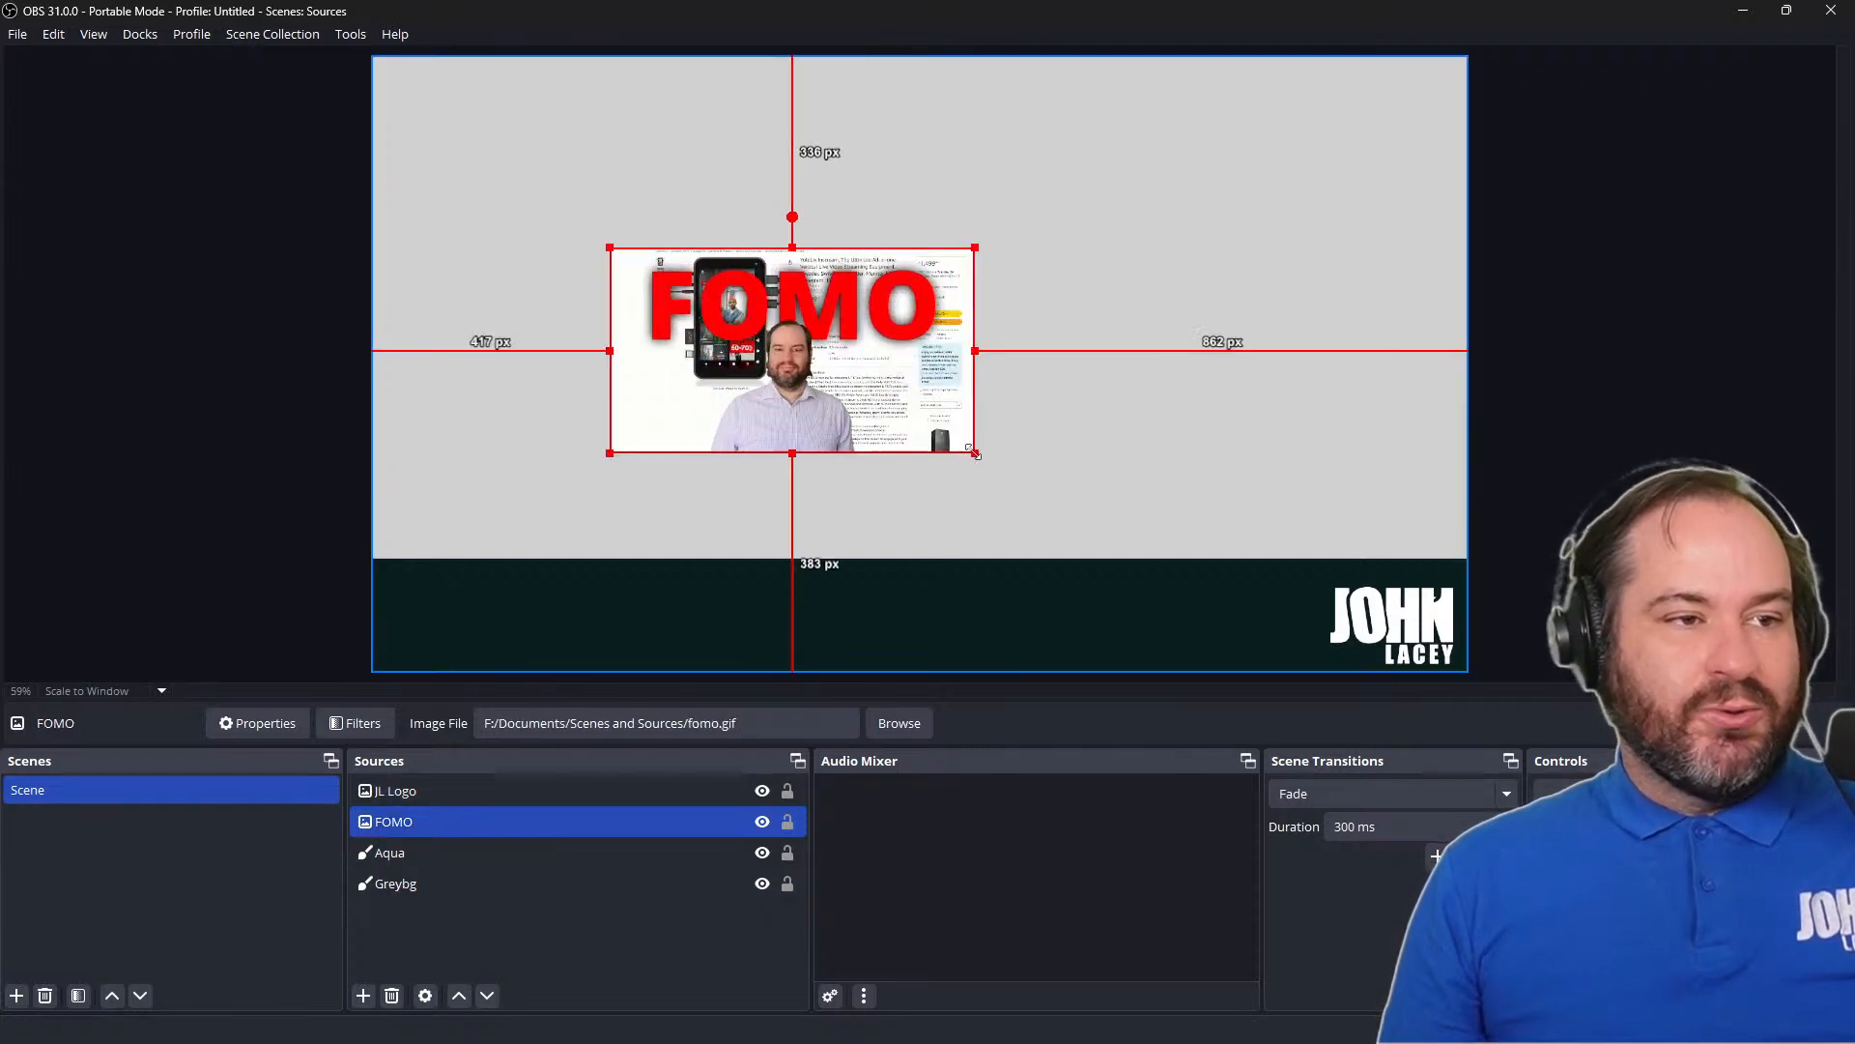
left_click_drag(970, 452, 1201, 592)
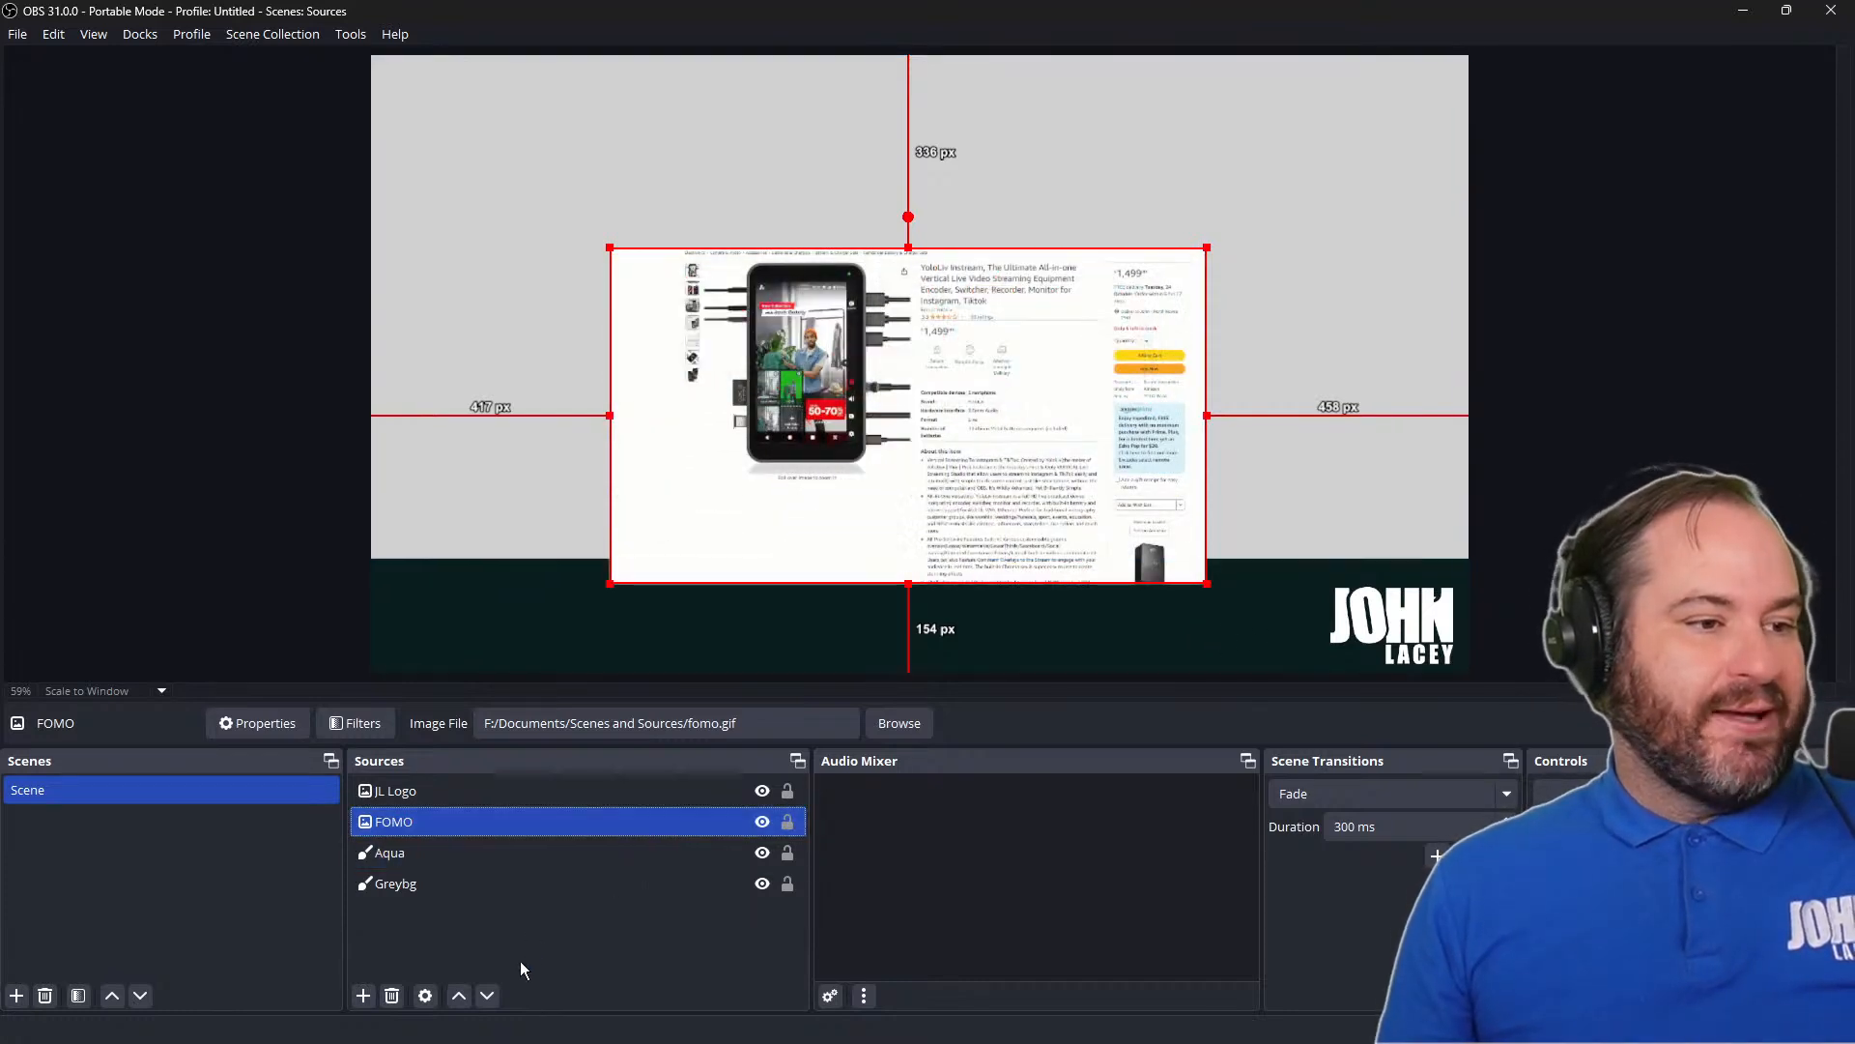
Order the FOMO source behind Aqua and move the image up clear of the band, about 223 px from the canvas top
left_click(488, 996)
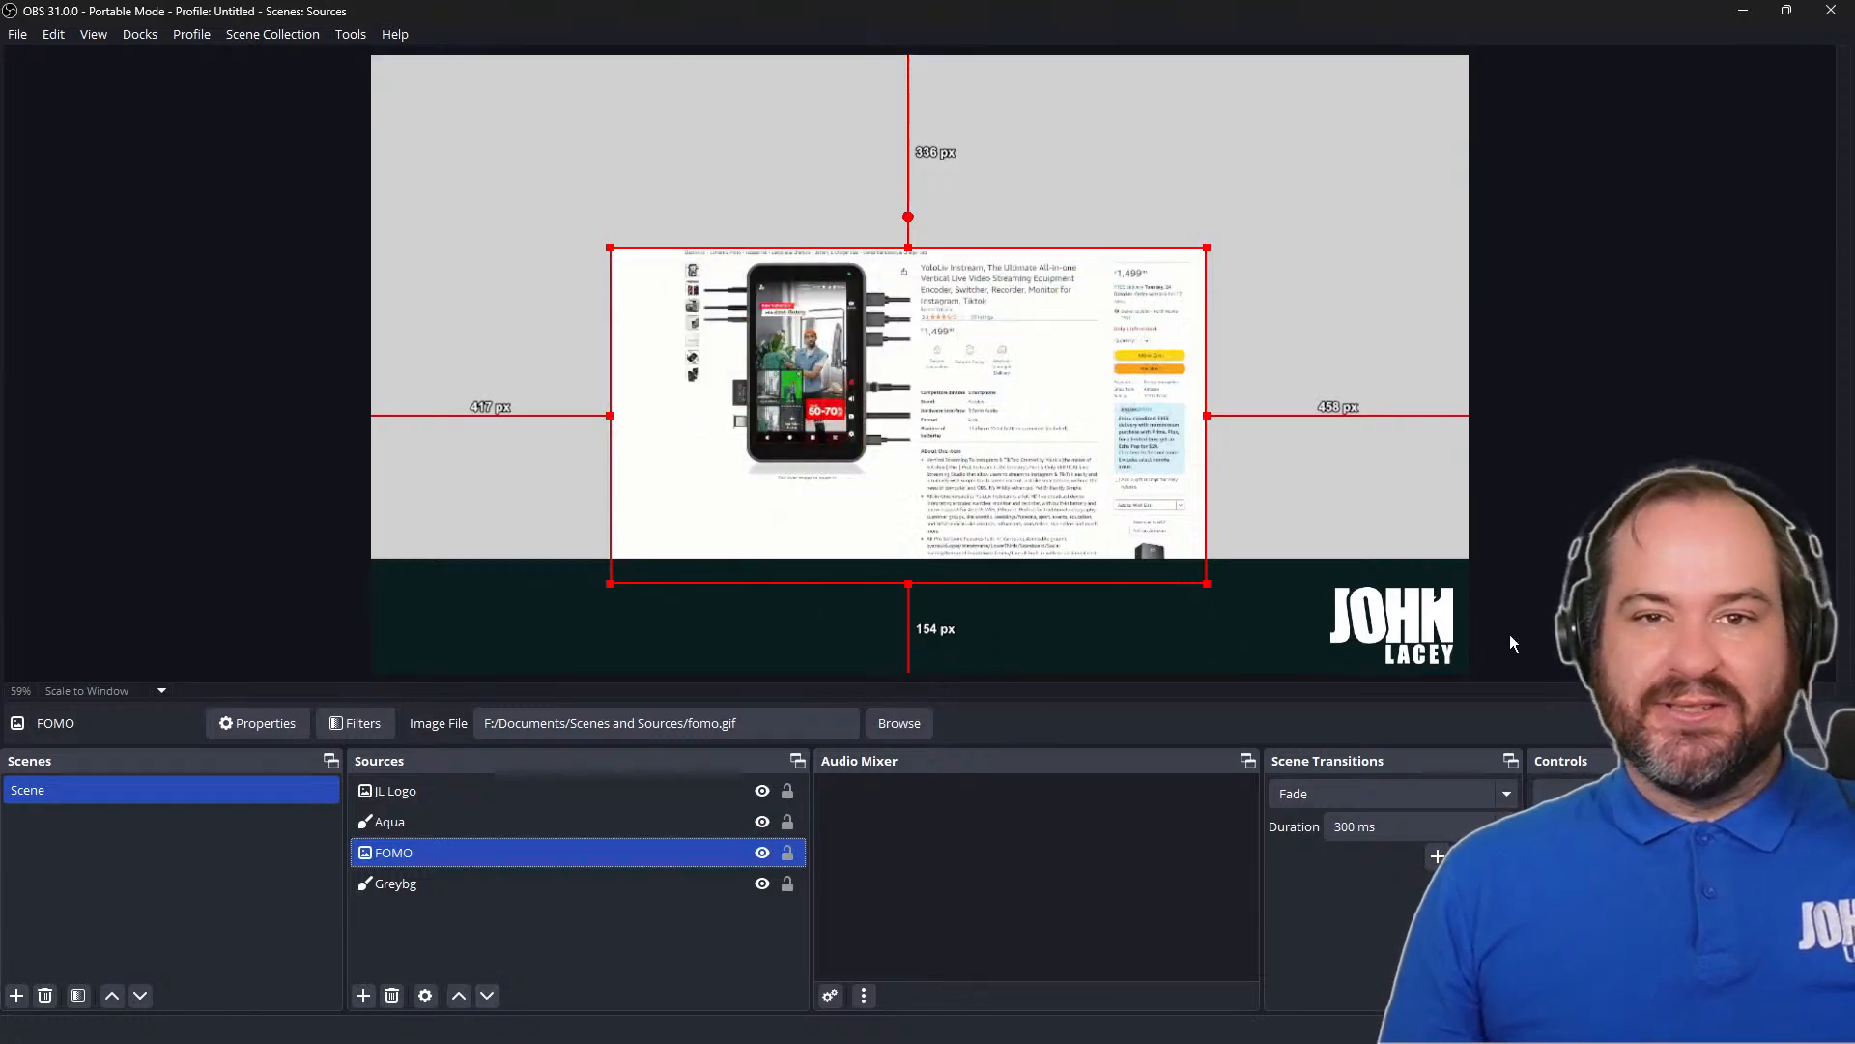
left_click_drag(1102, 341, 1123, 287)
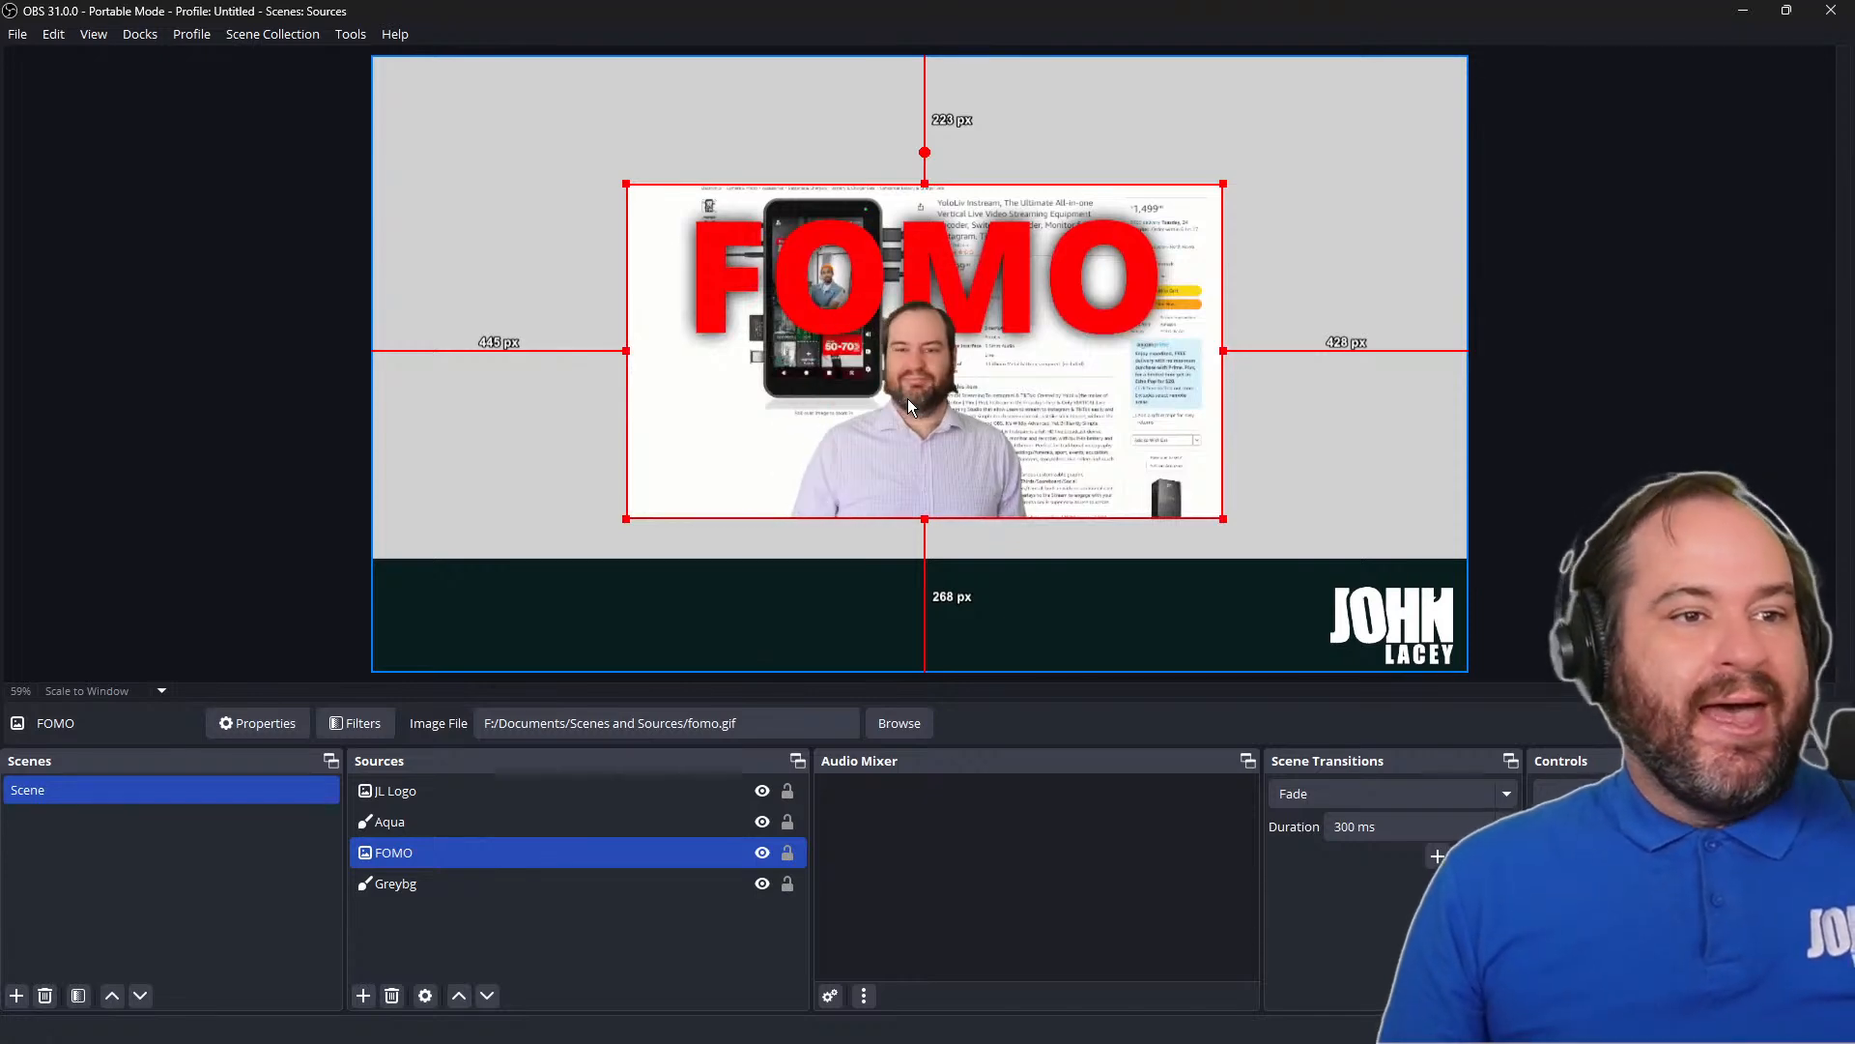
Try stretching the FOMO image to the screen and undo the transform
right_click(935, 311)
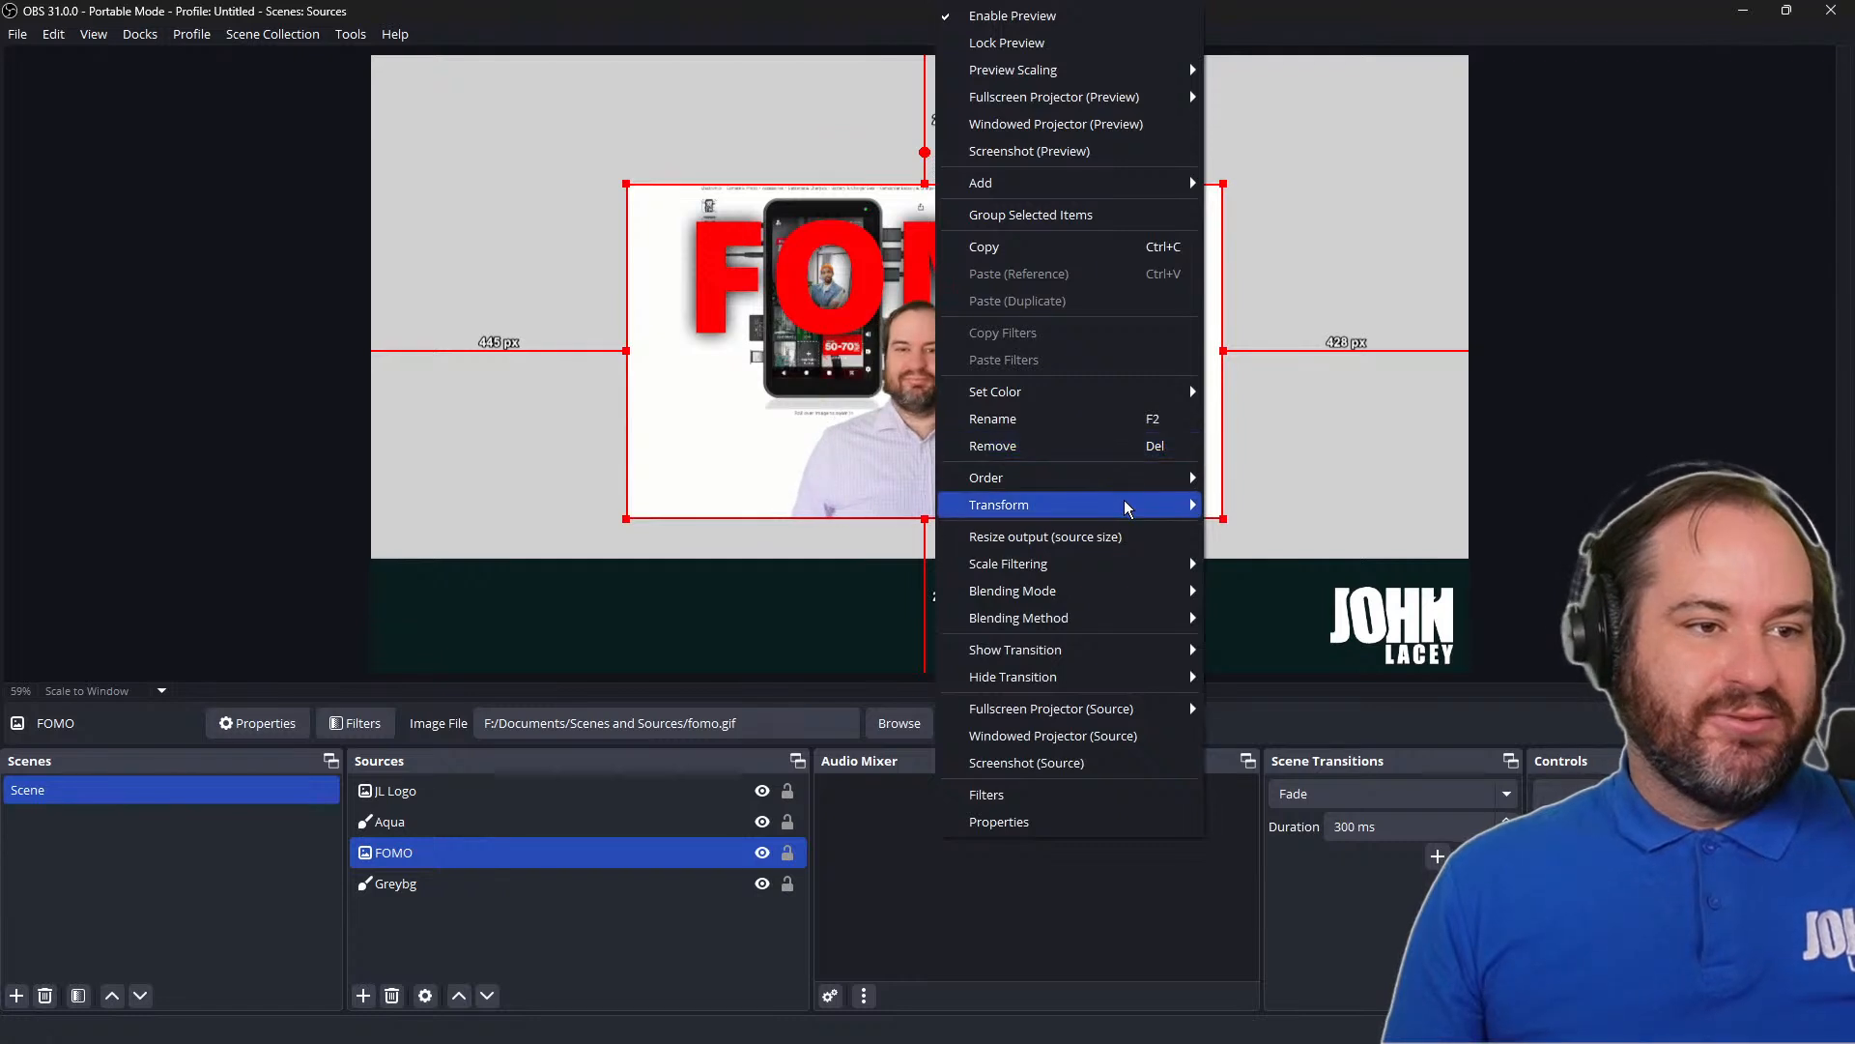
mouse_move(1124, 506)
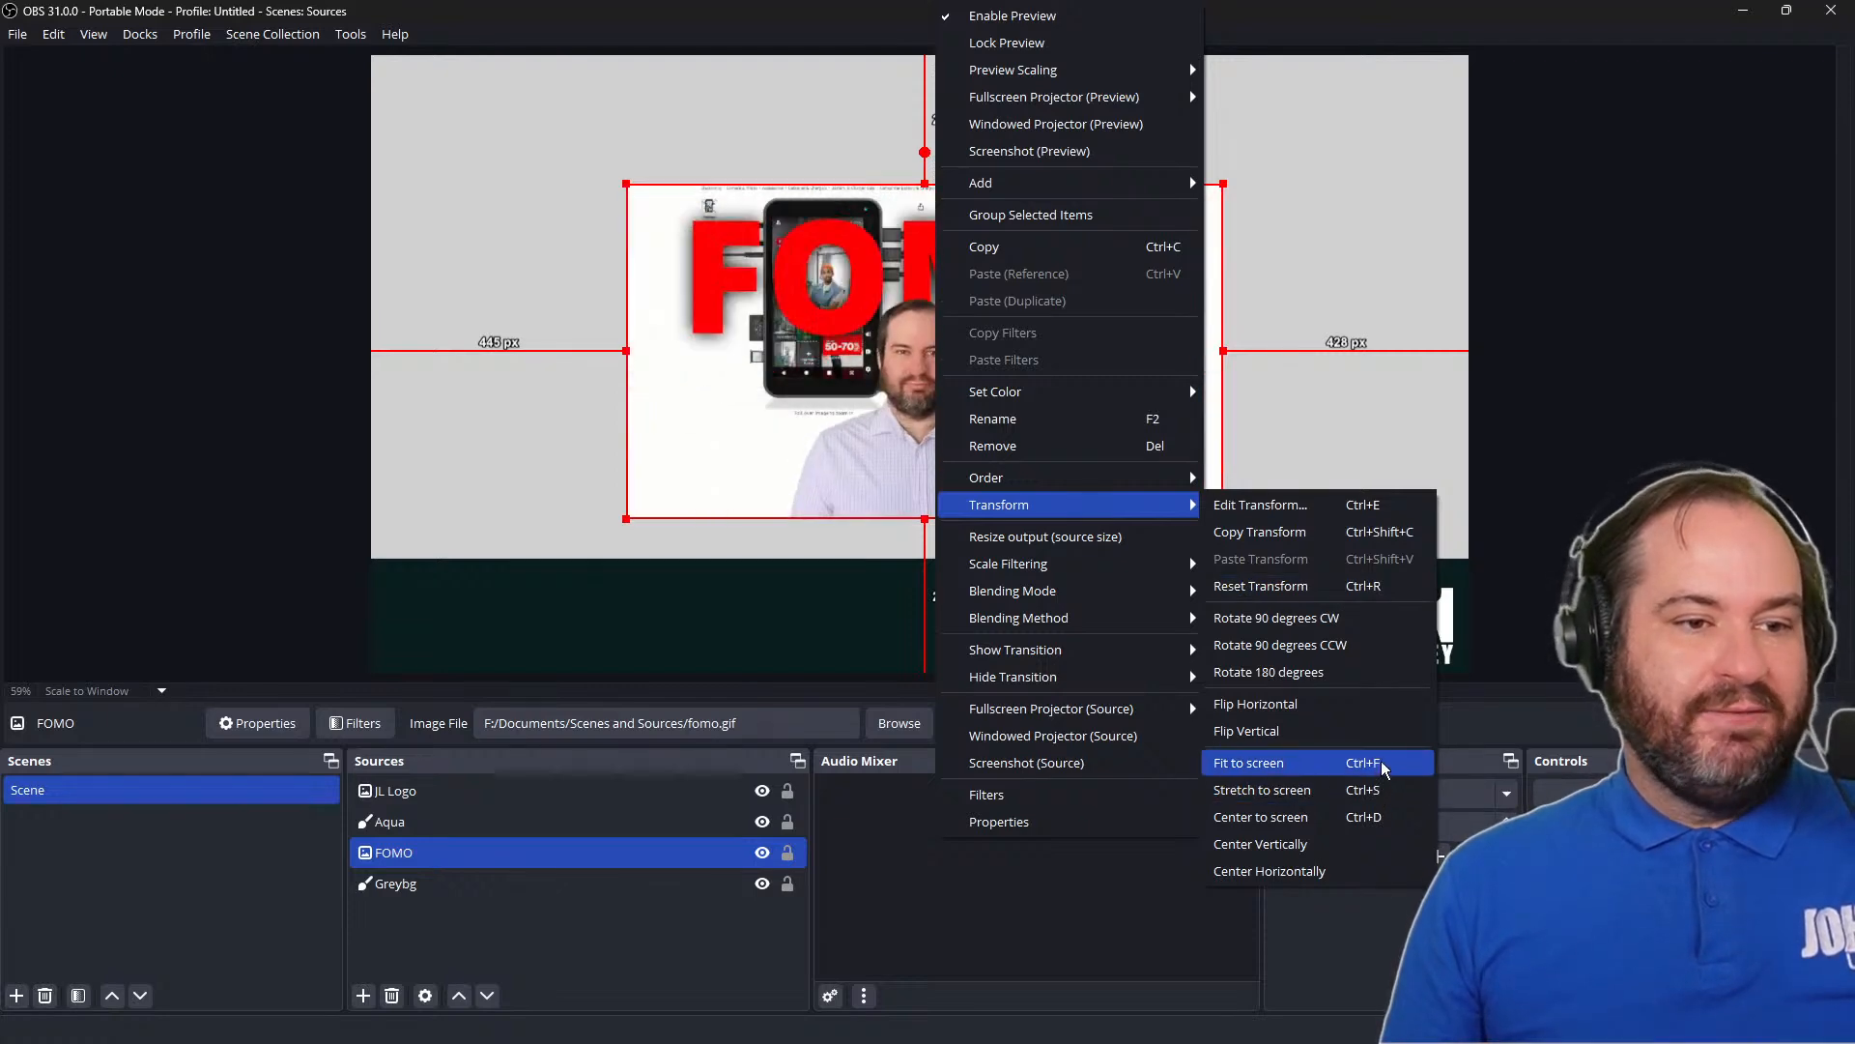
left_click(1381, 787)
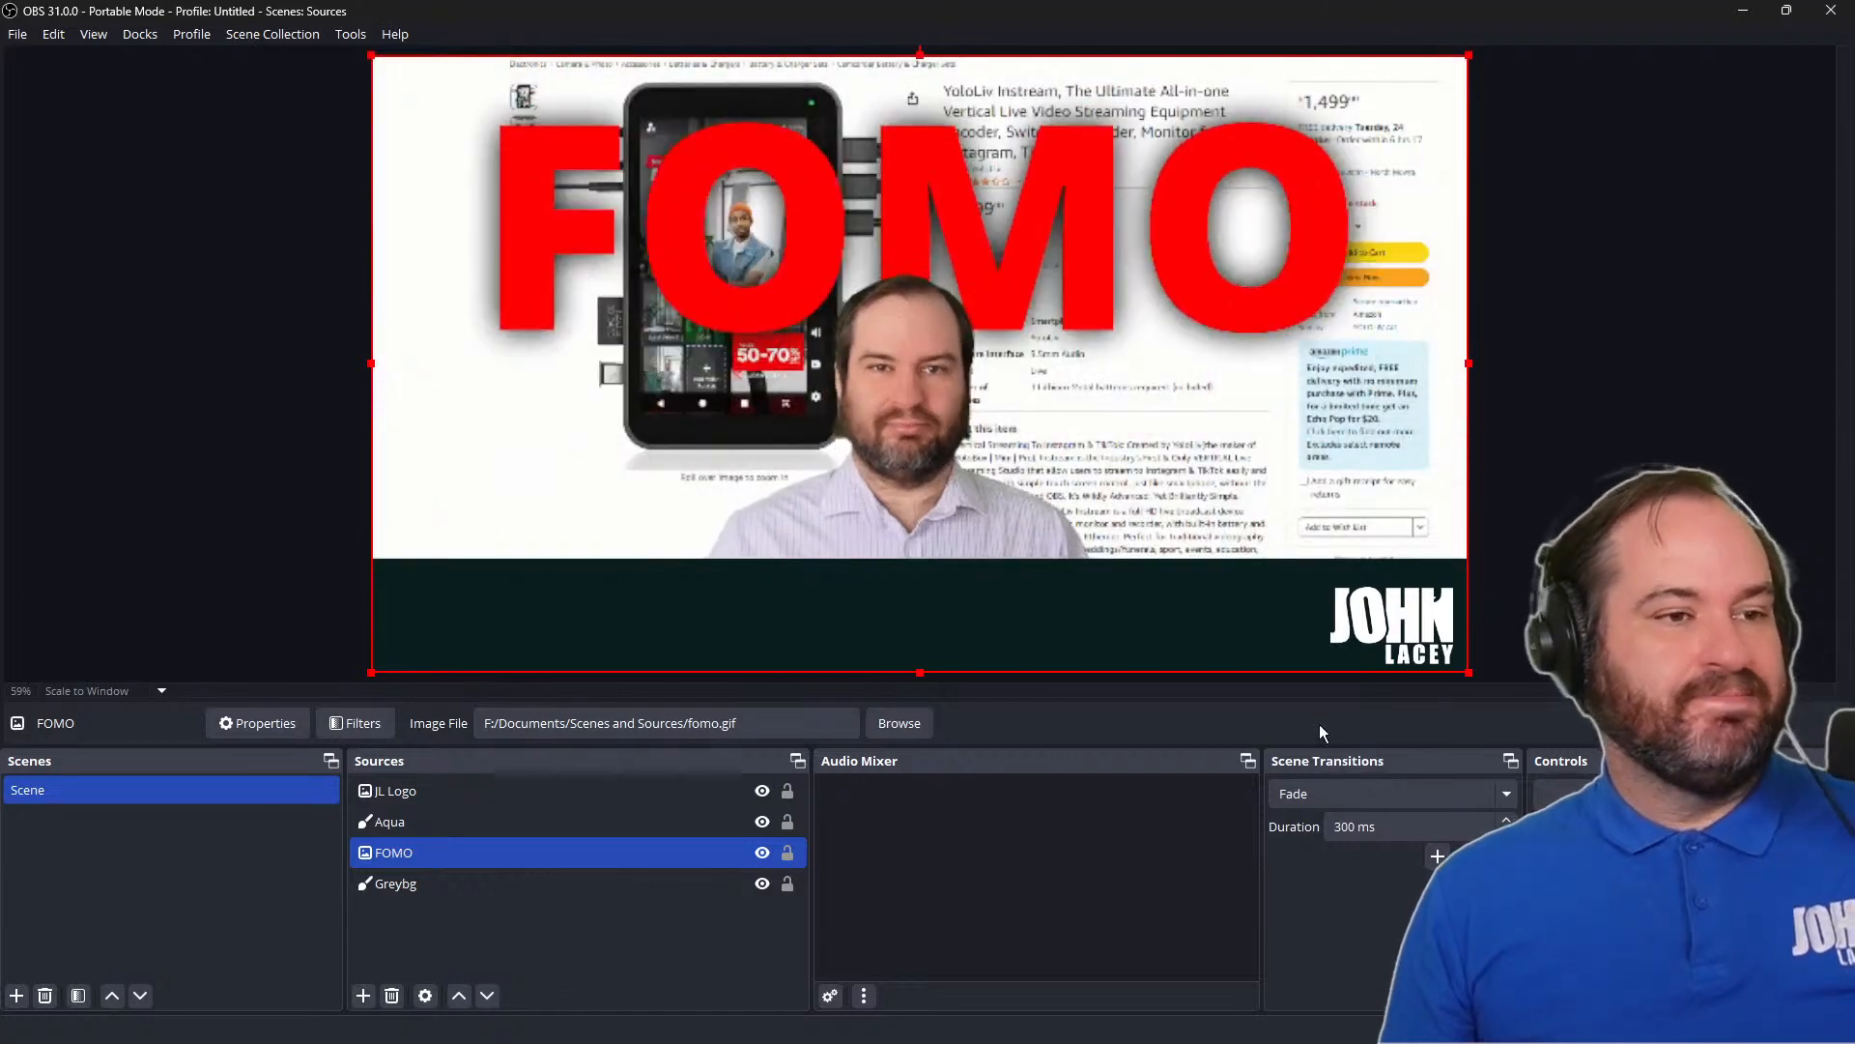
key("ctrl+z")
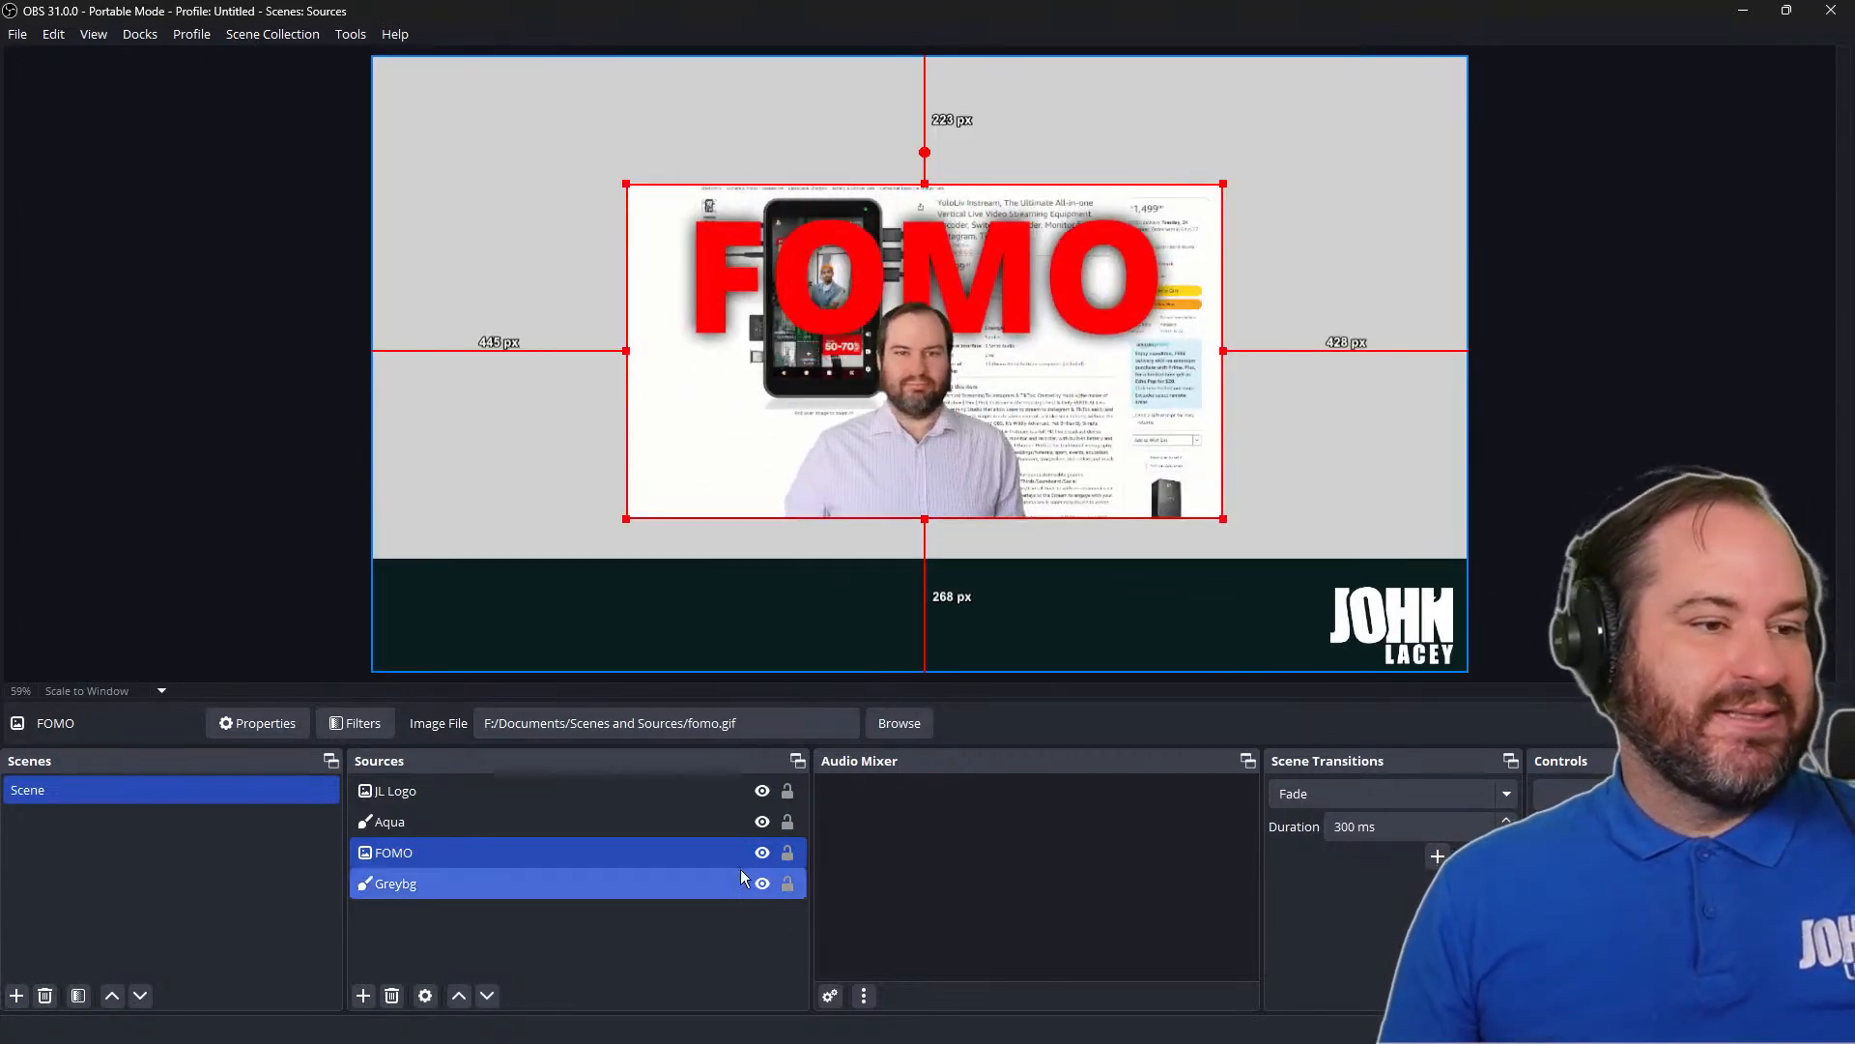
Center the FOMO image to the screen with a transform
right_click(1000, 352)
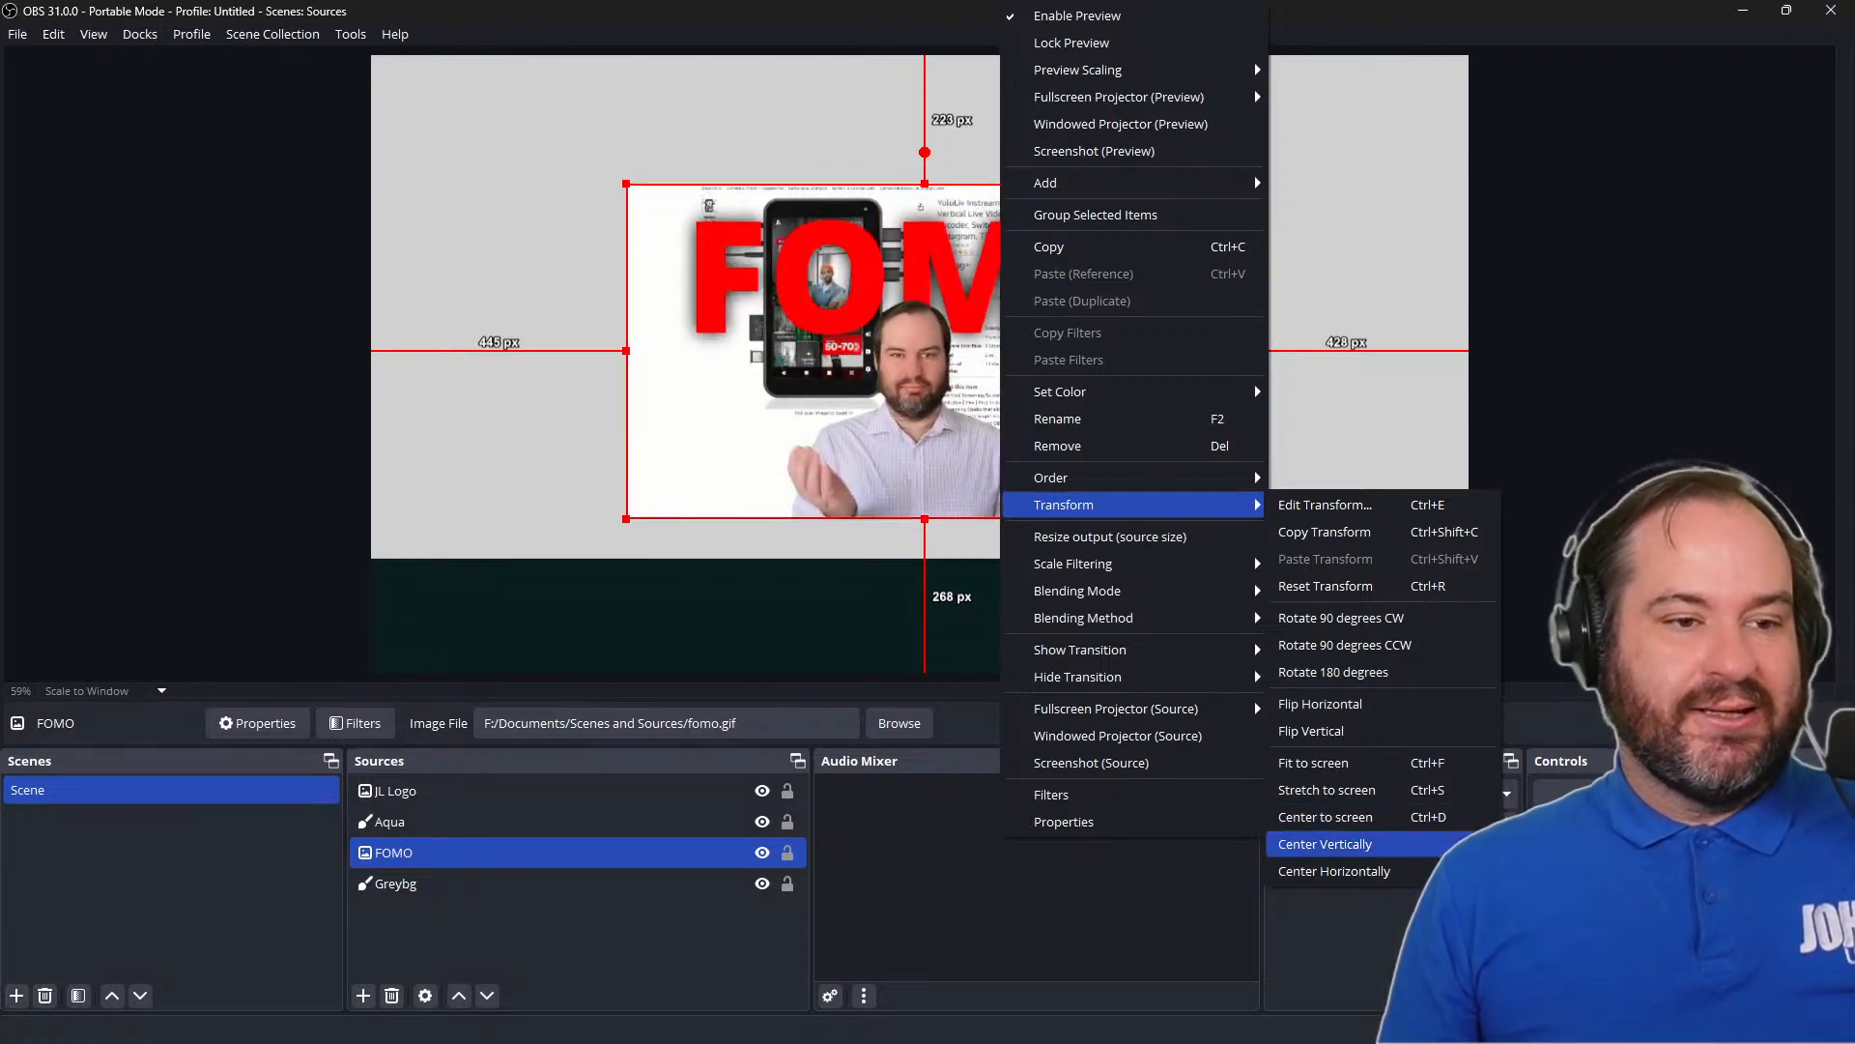
left_click(1457, 829)
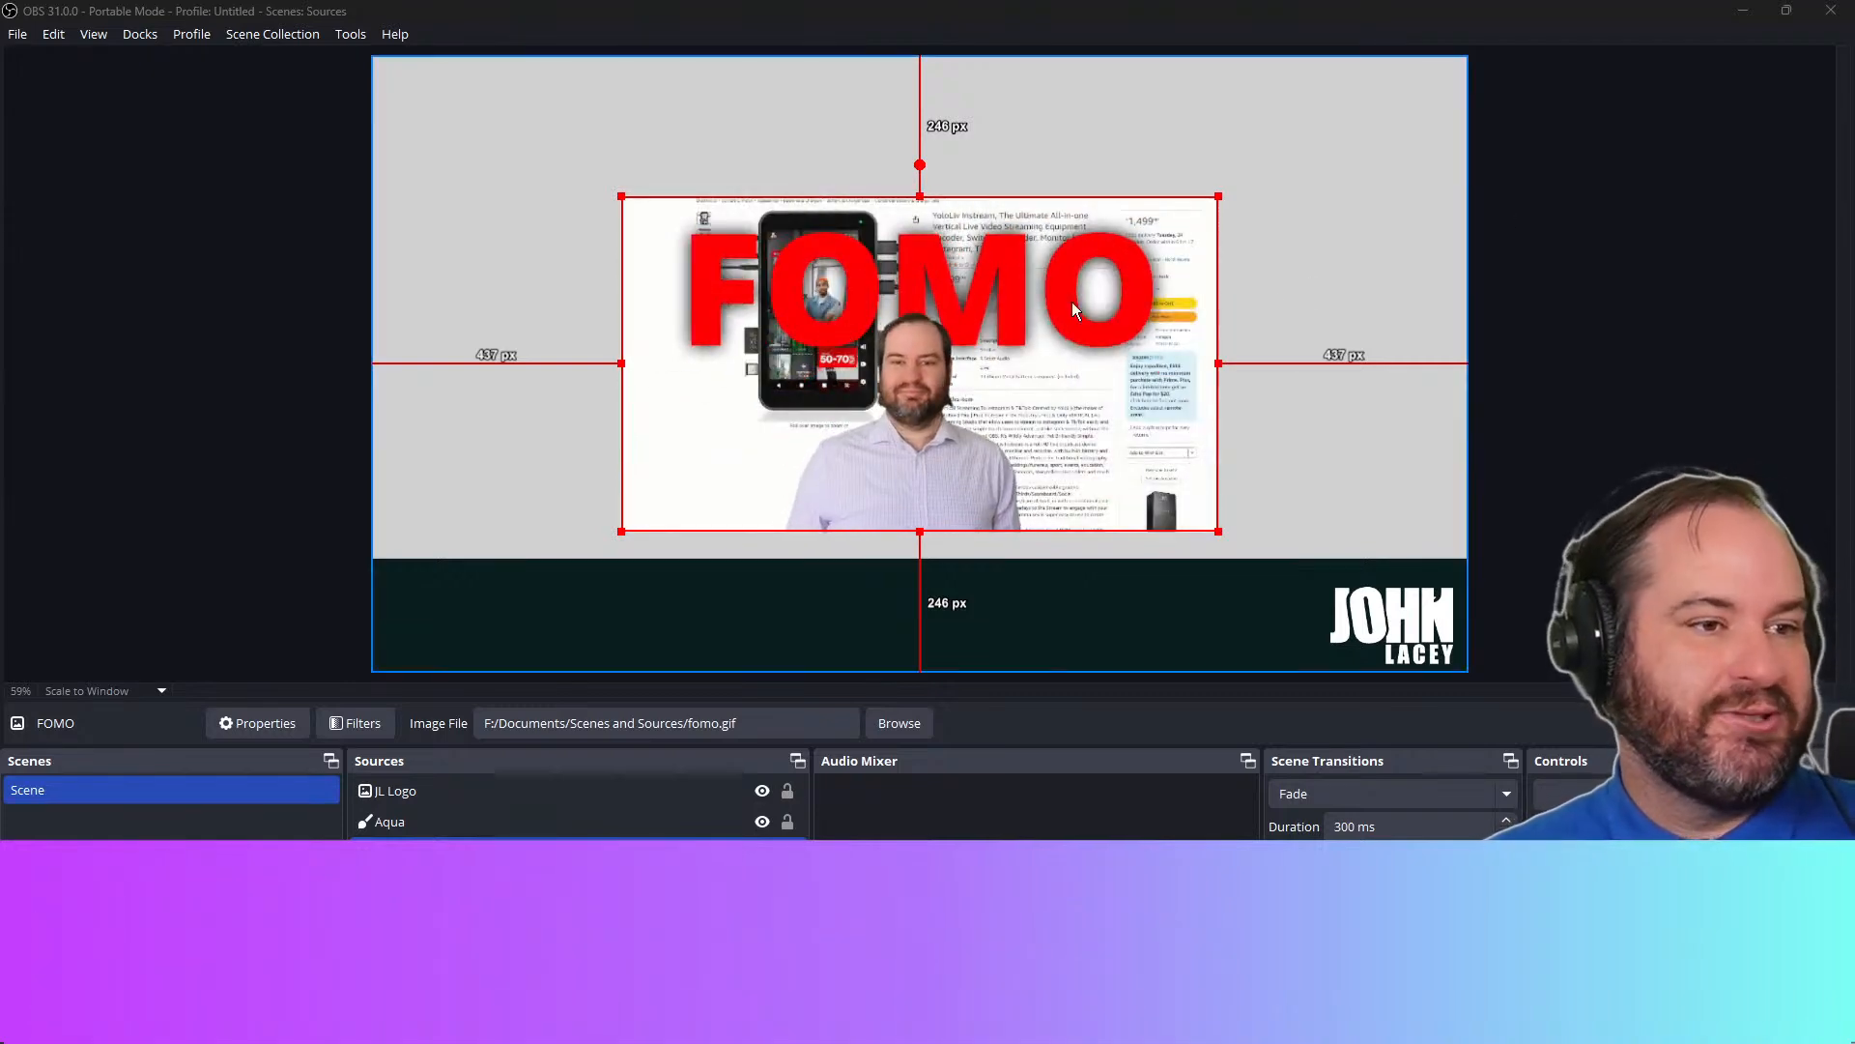
Move the FOMO image down over the Aqua band and switch its order in front of and back behind Aqua
left_click_drag(1033, 303, 1029, 431)
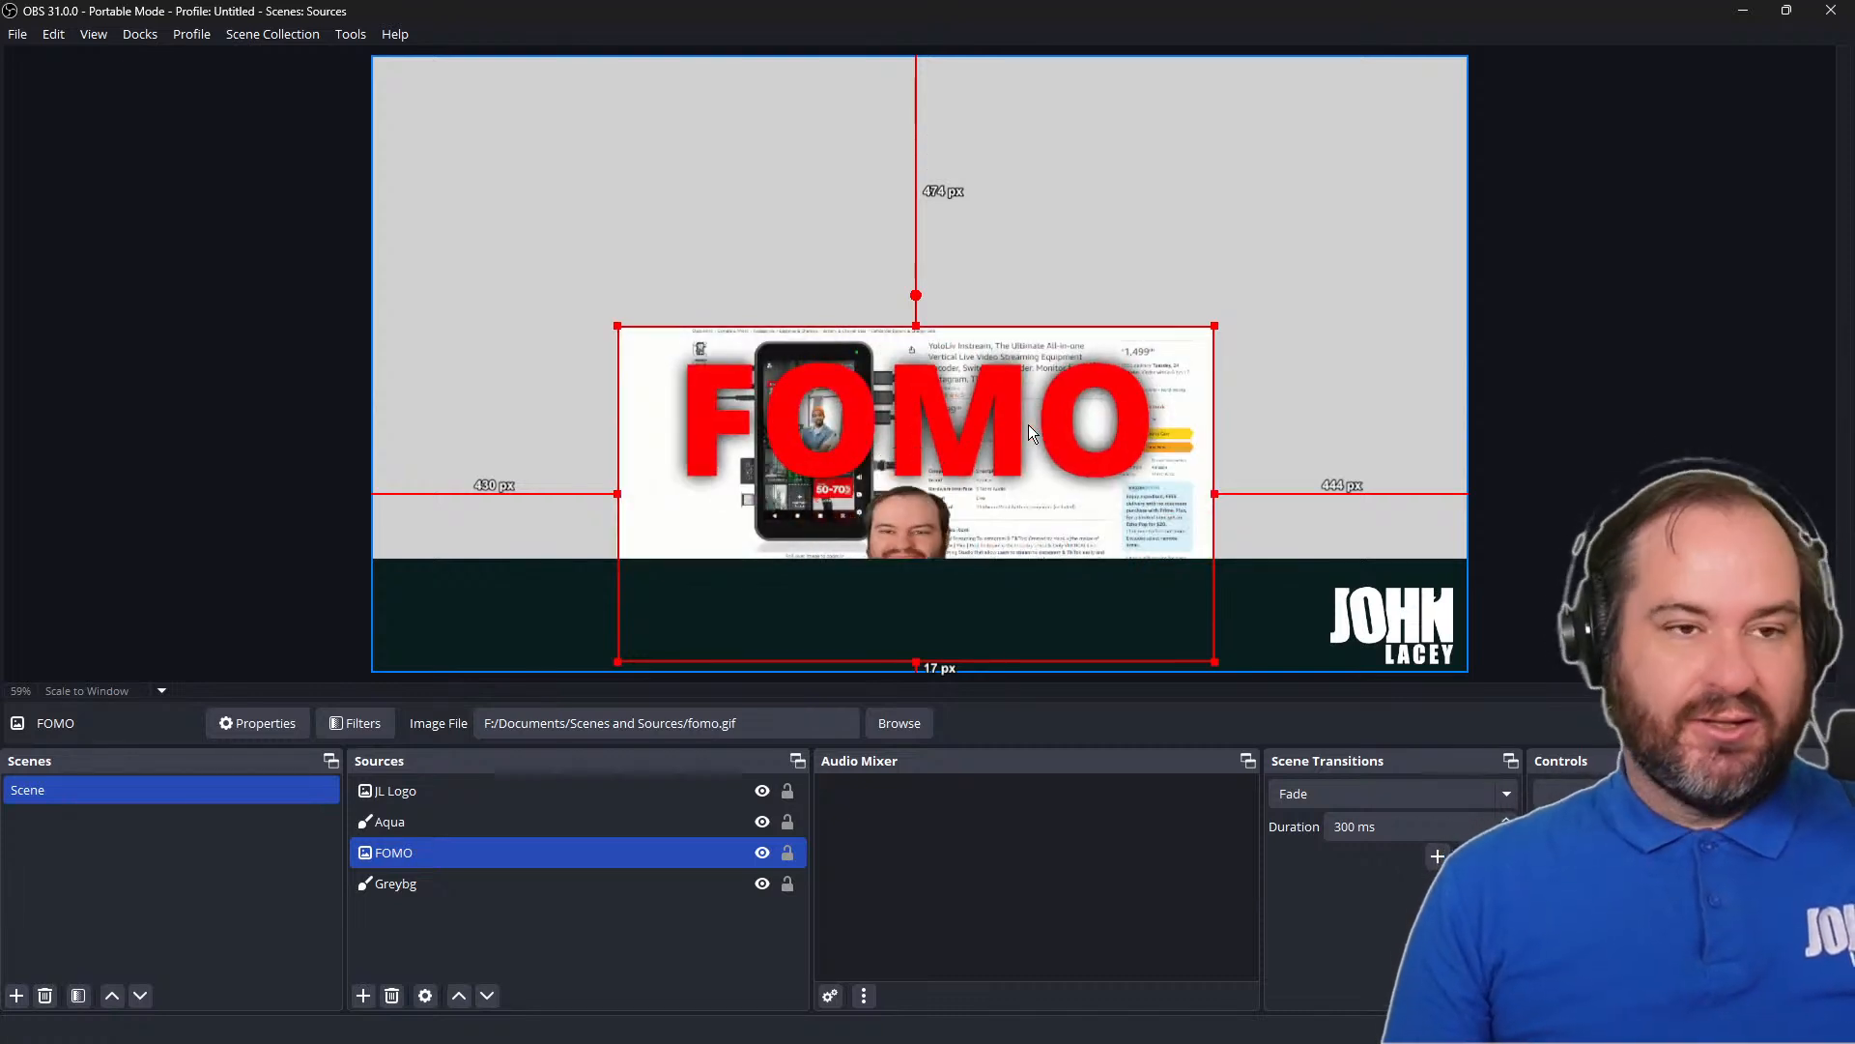
key("ctrl+Up")
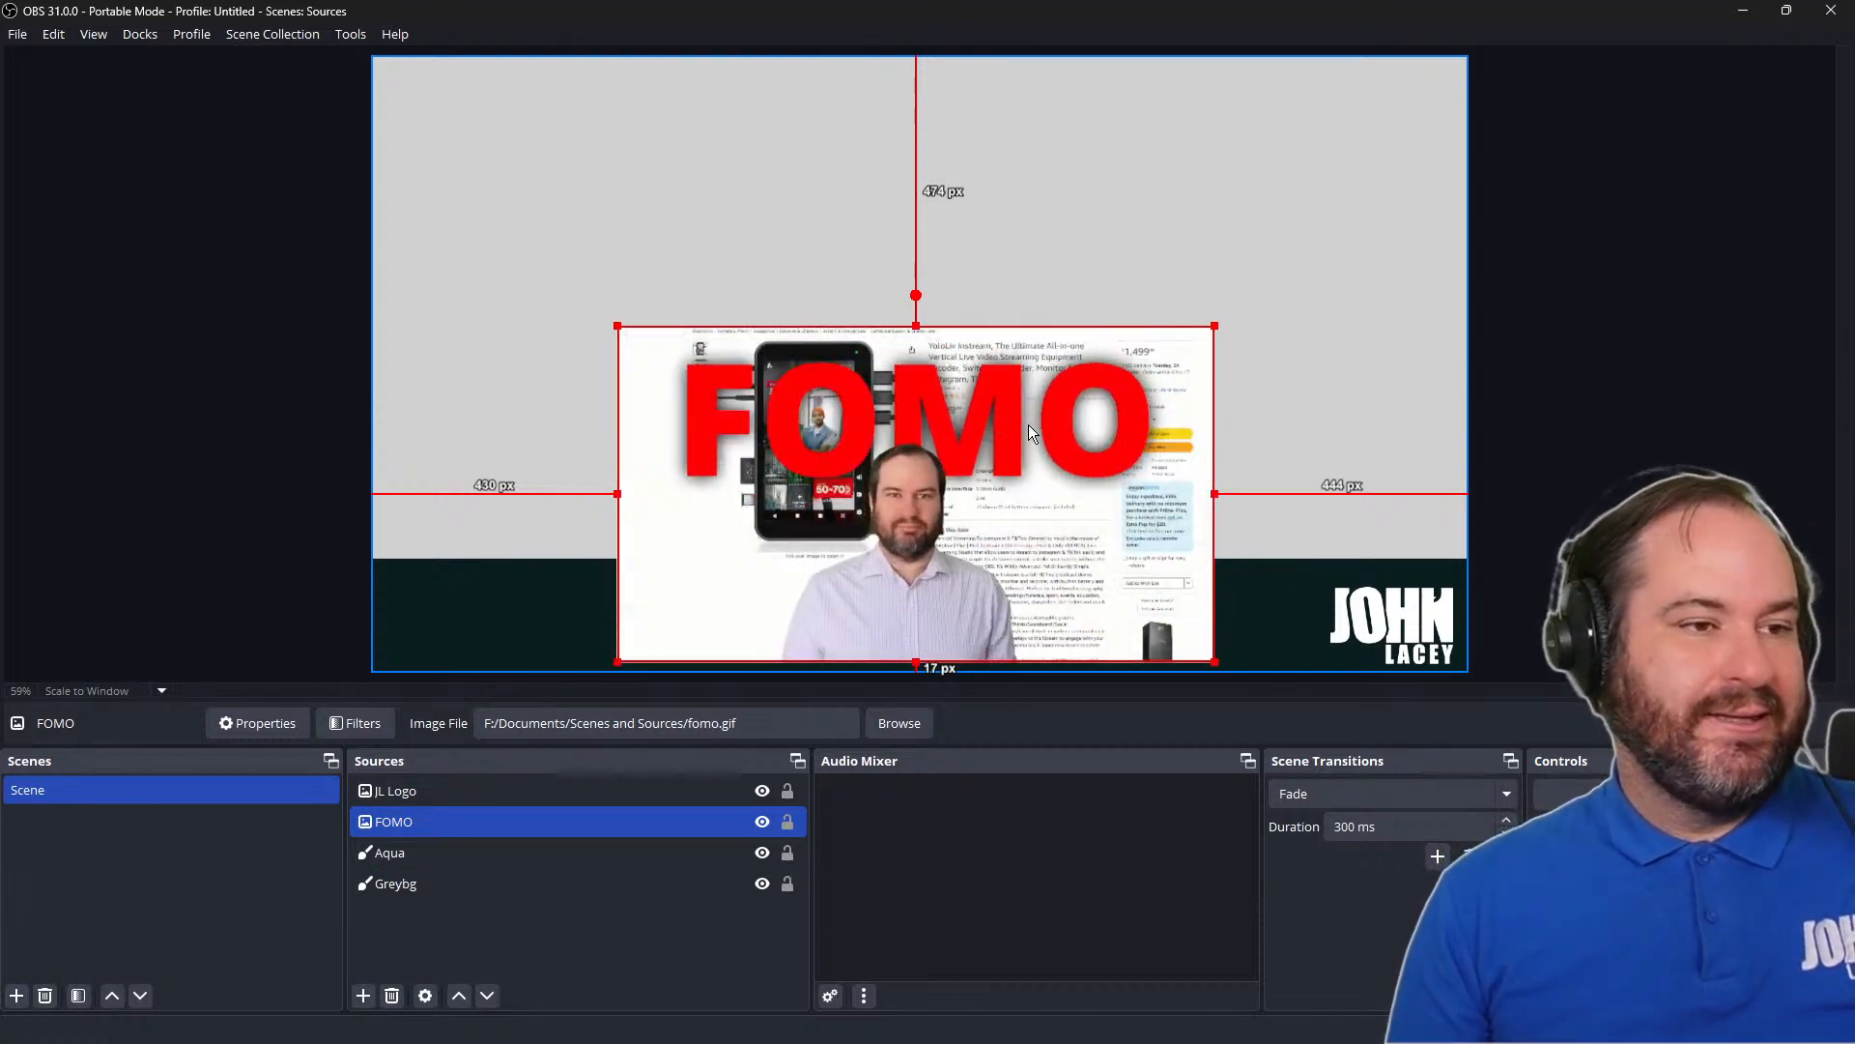
key("ctrl+Up")
key("ctrl+Down")
key("ctrl+Down")
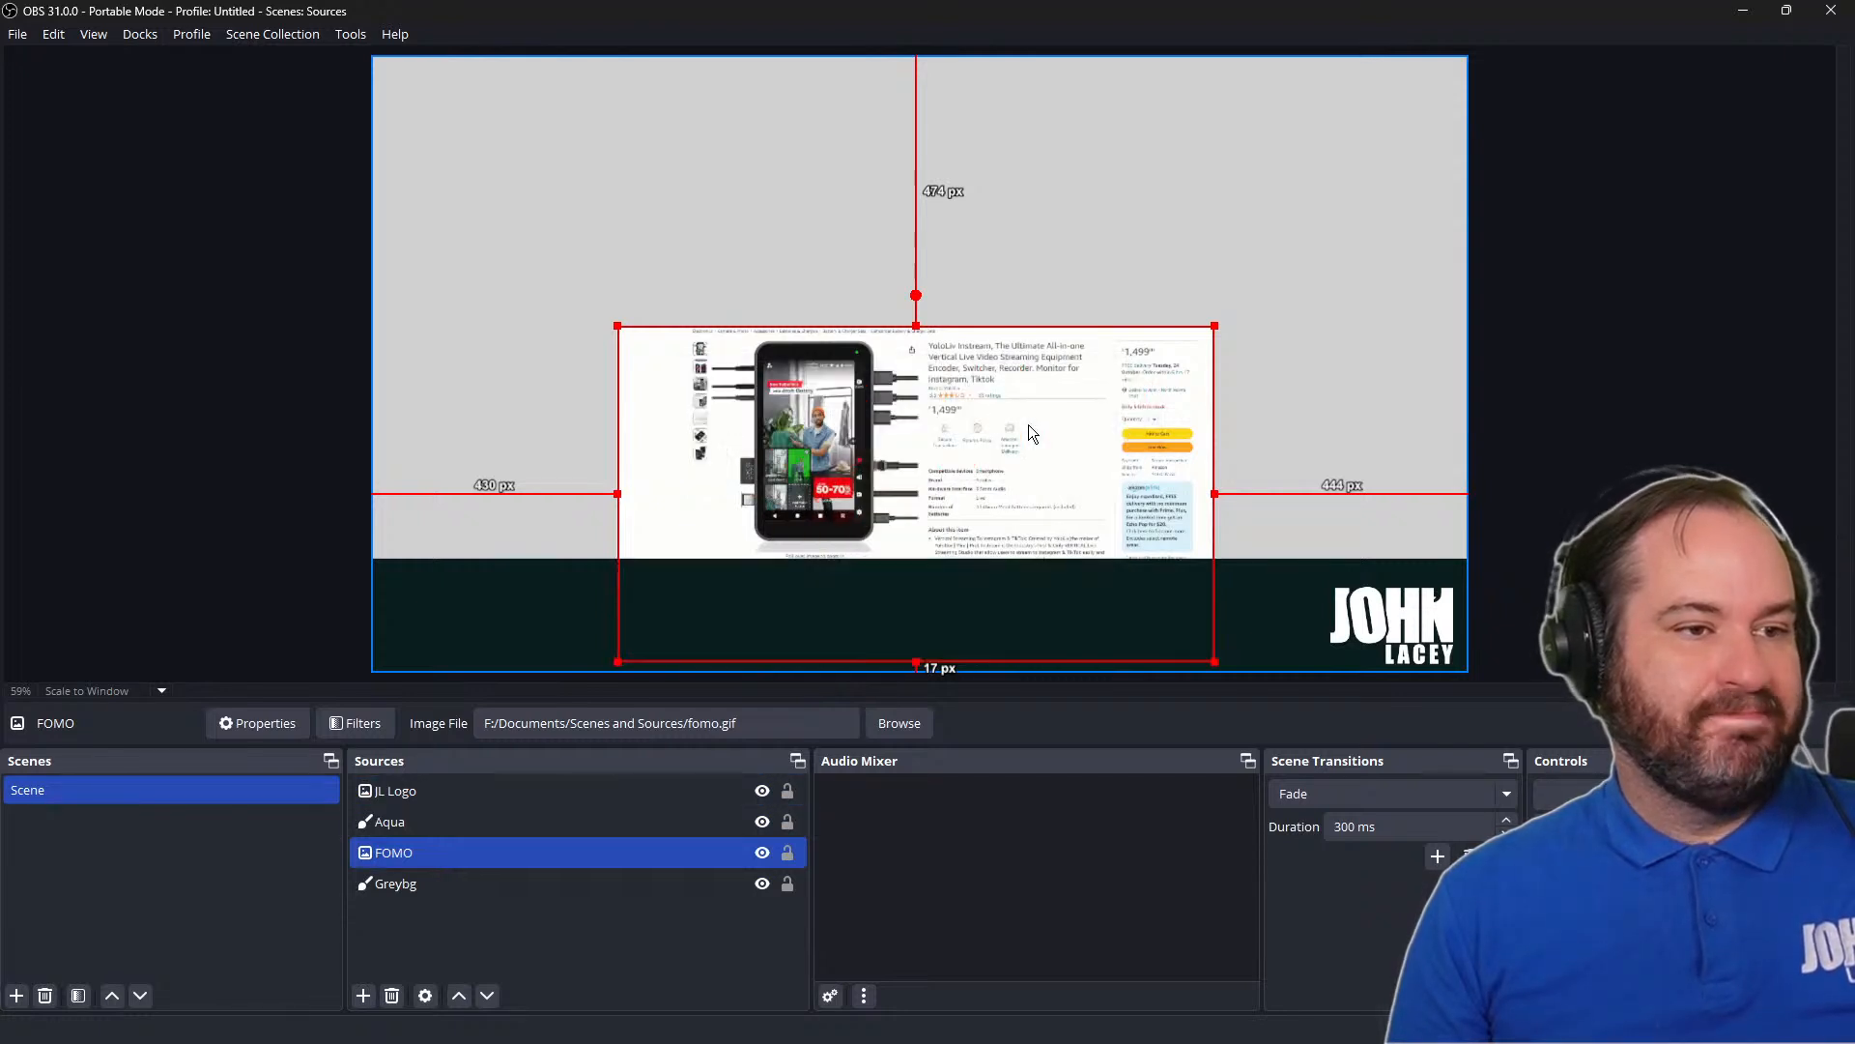
key("ctrl+Down")
key("ctrl+Up")
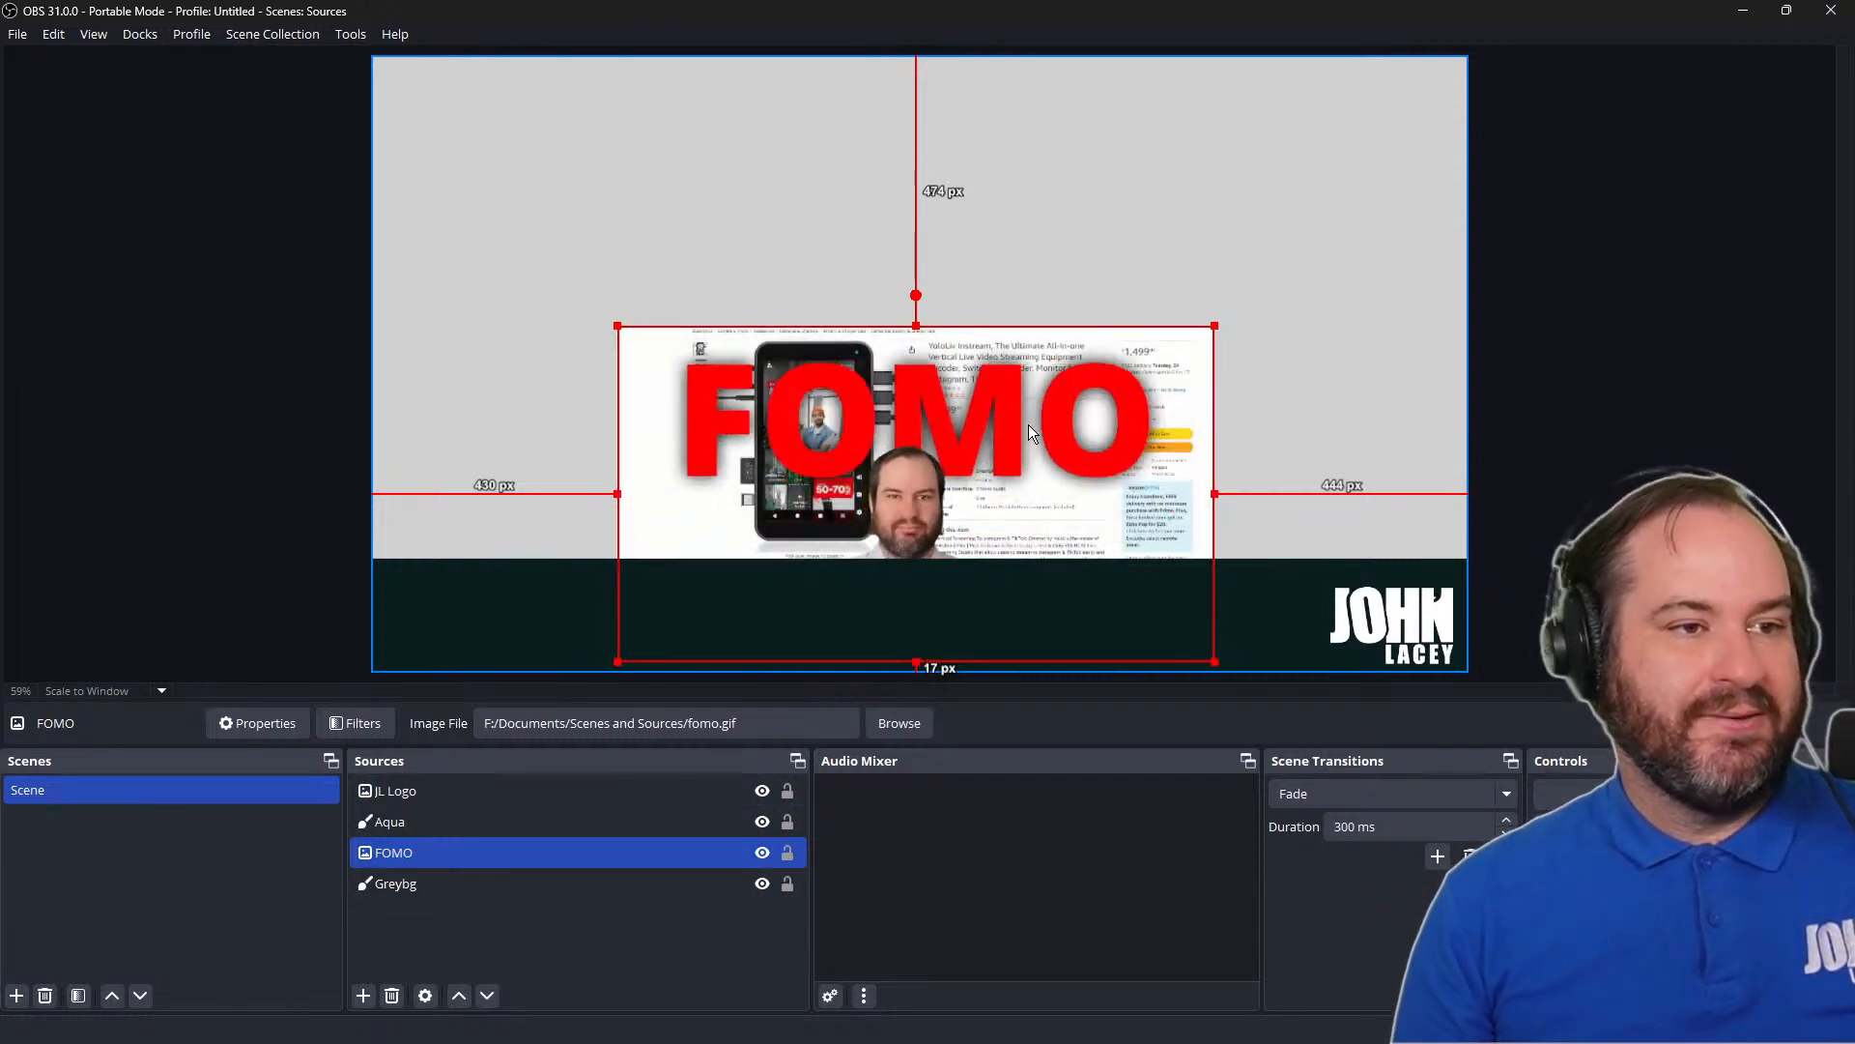
Move the FOMO image up above the band, about 226 px from the canvas top, hide it and clear the selection
left_click_drag(1028, 425, 1041, 276)
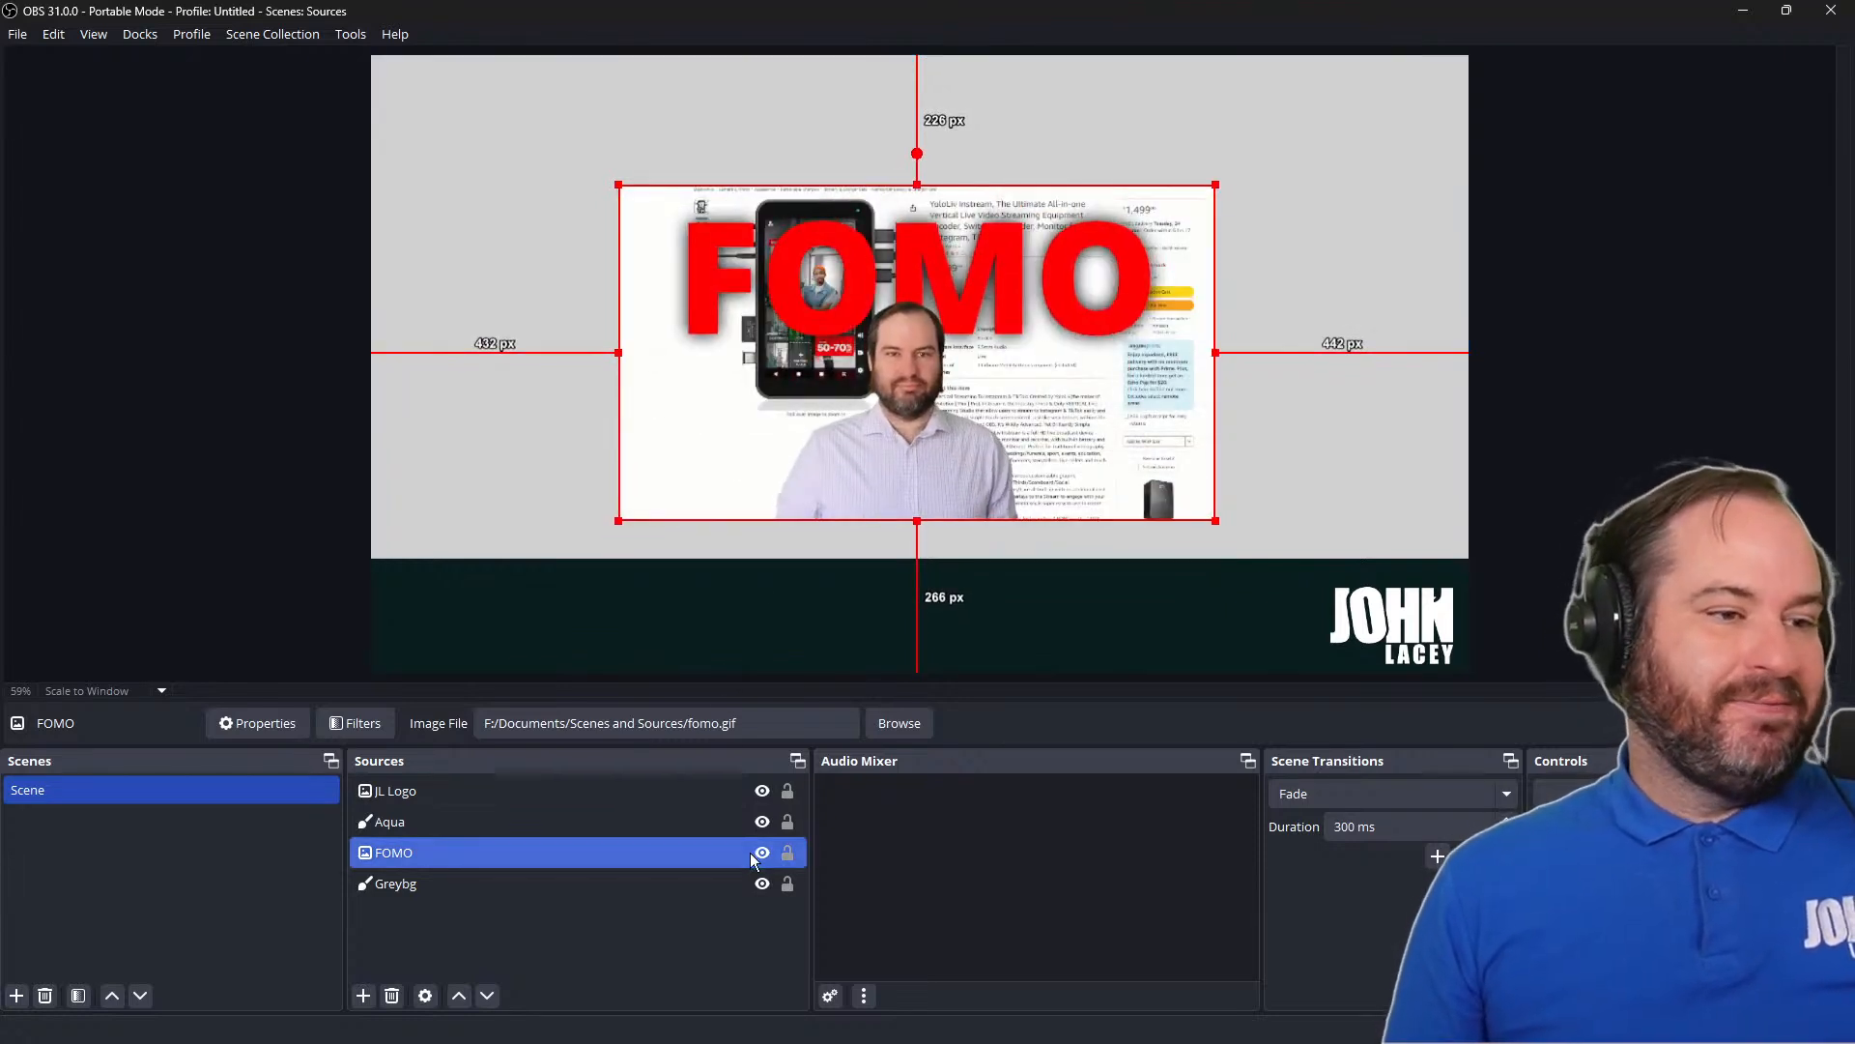
left_click(762, 852)
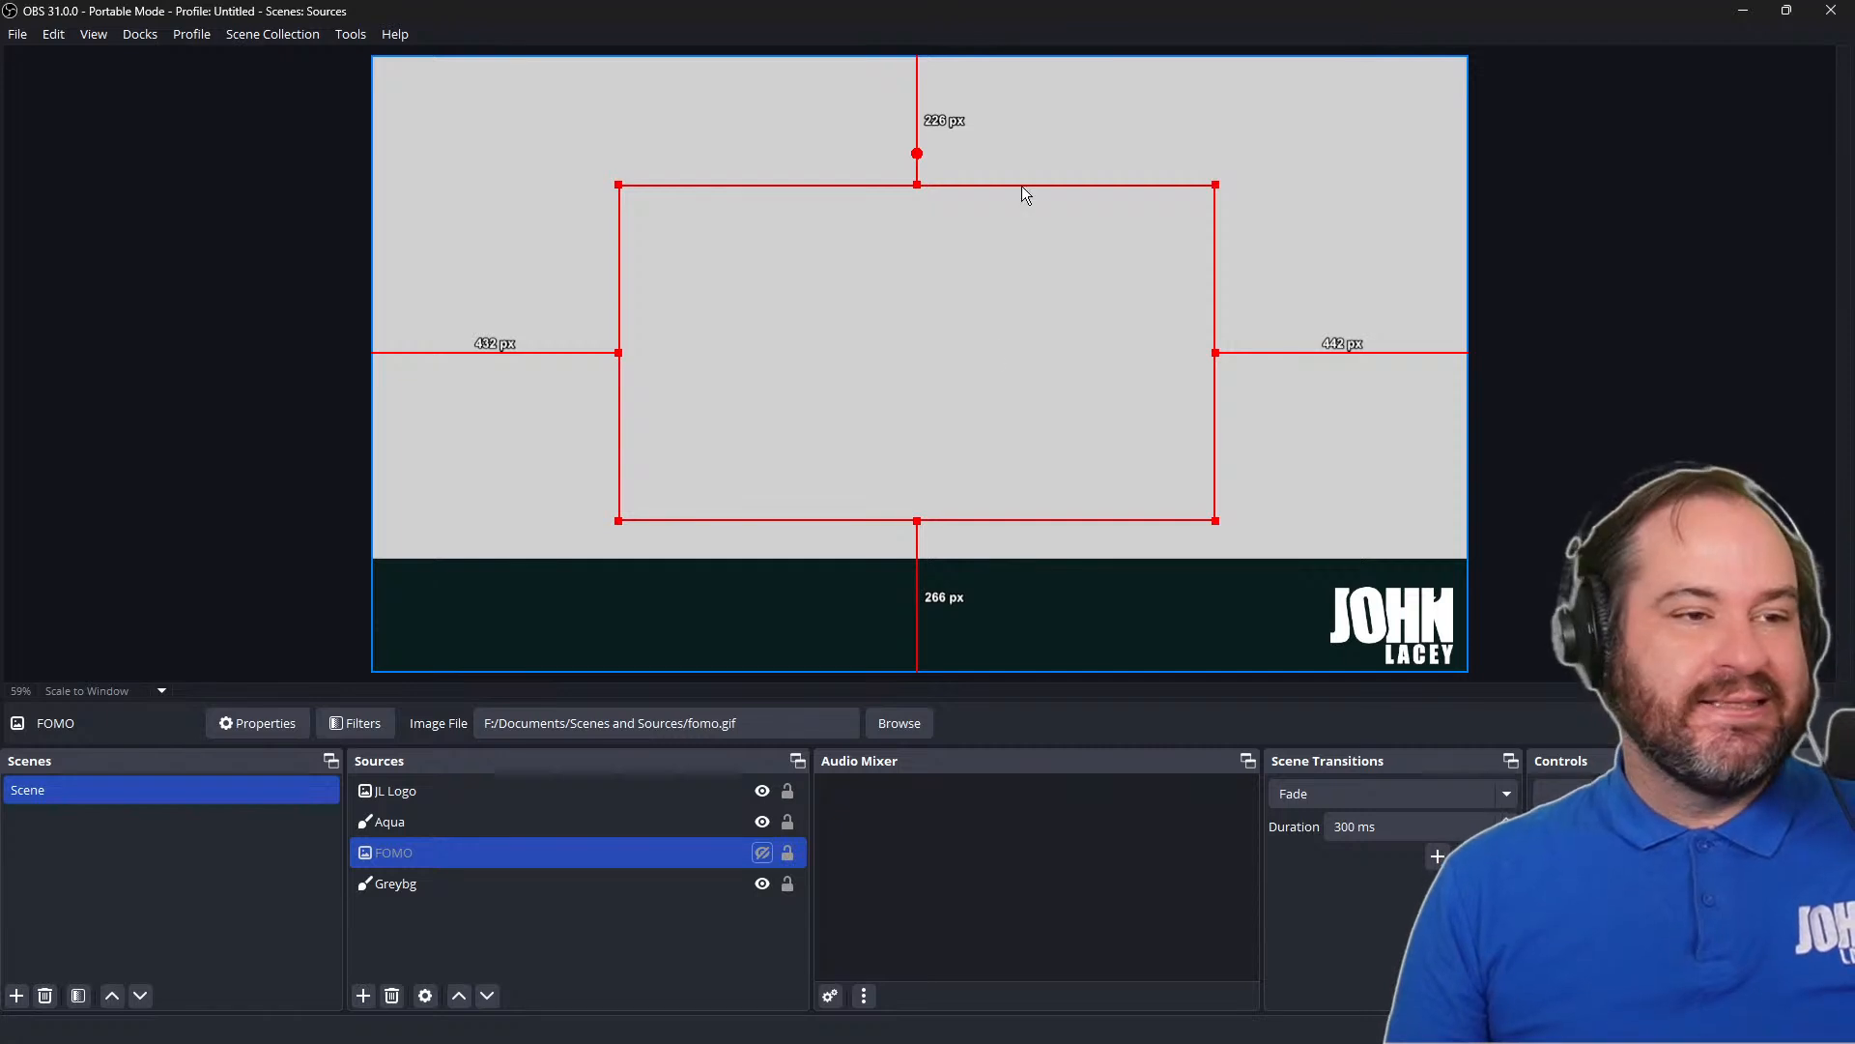
left_click(1539, 441)
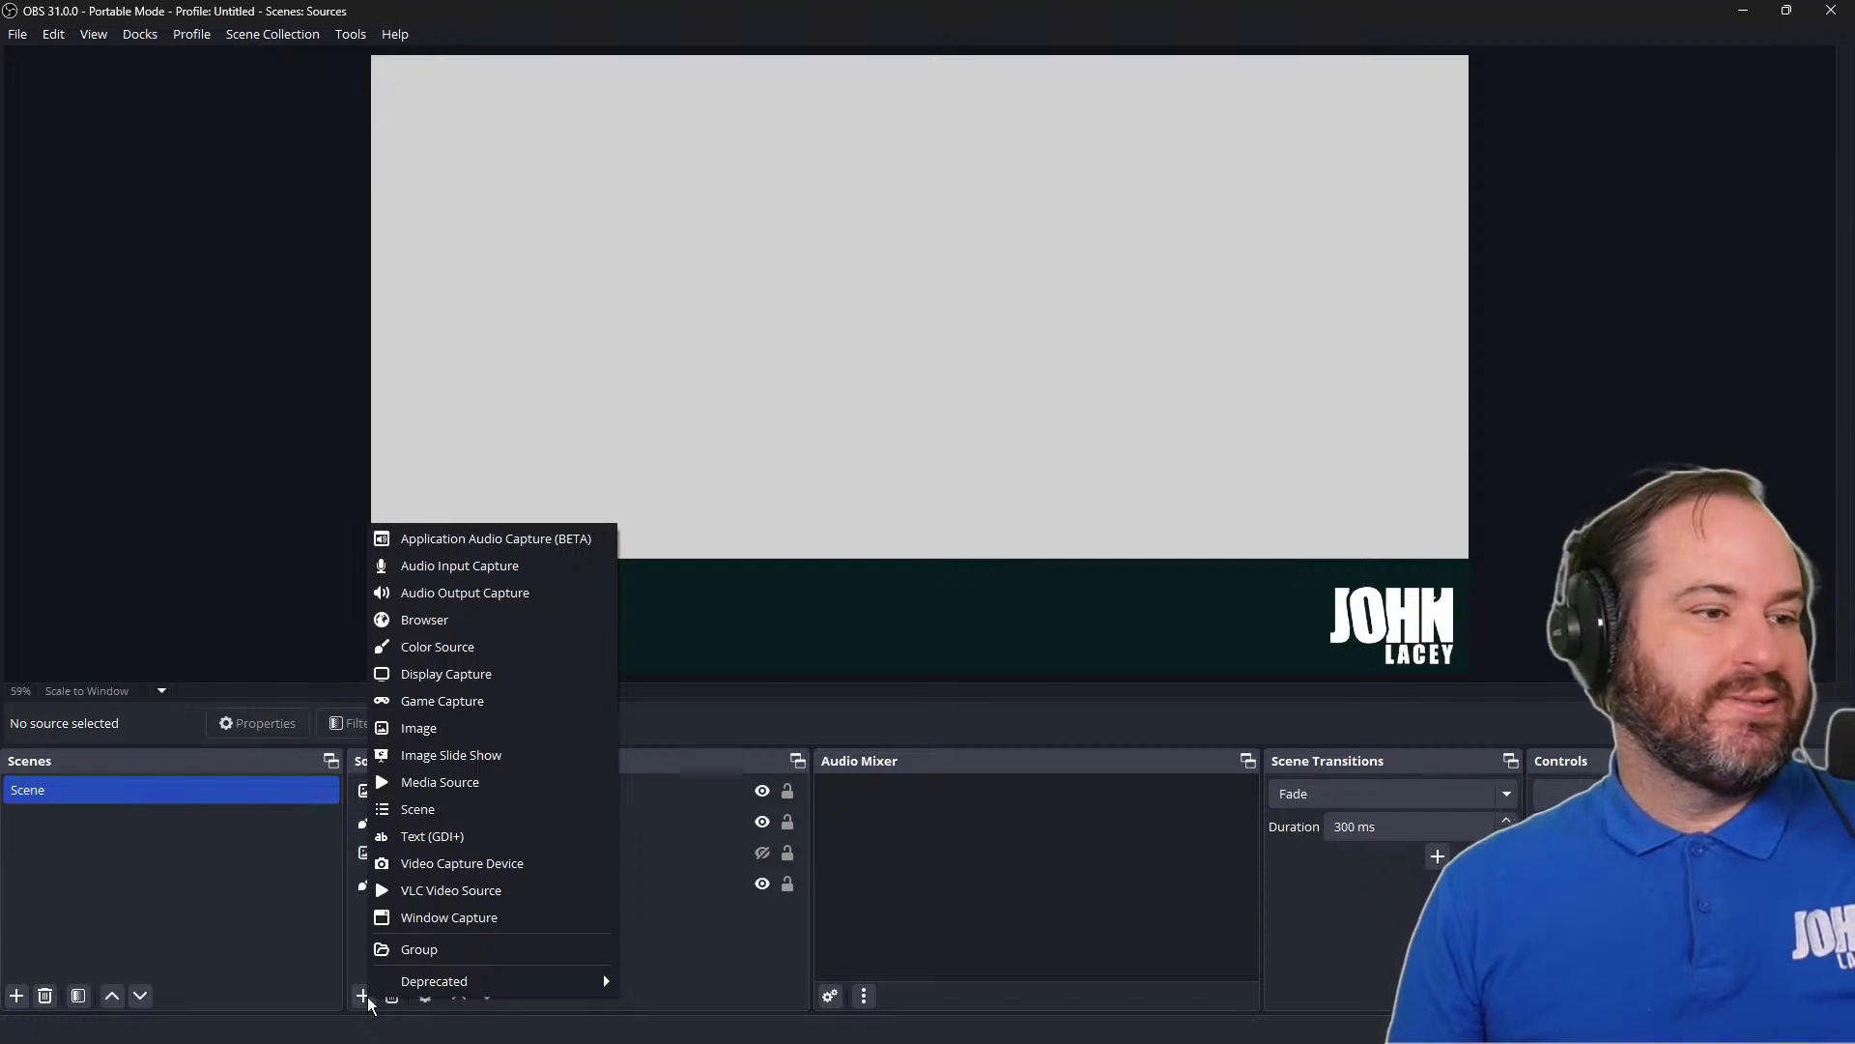
Add a new Text (GDI+) source named Title Text to the scene
left_click(585, 839)
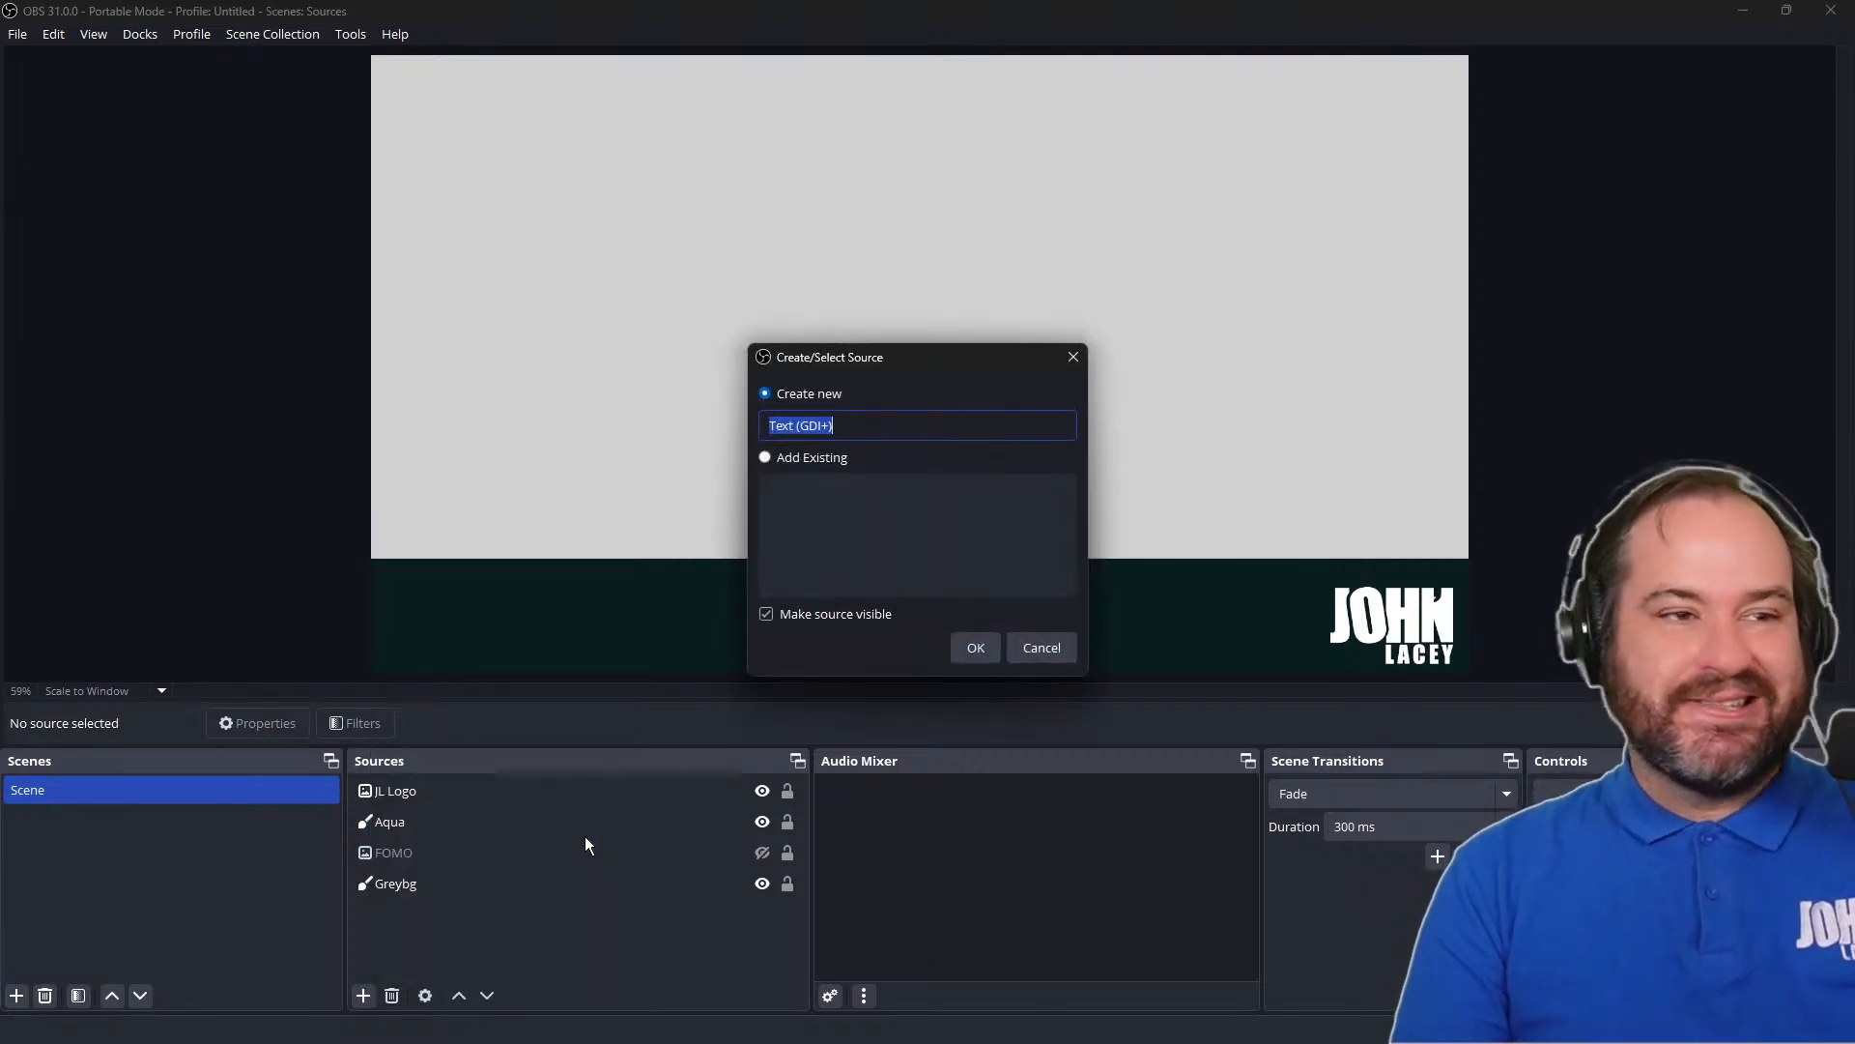
type("Title Text")
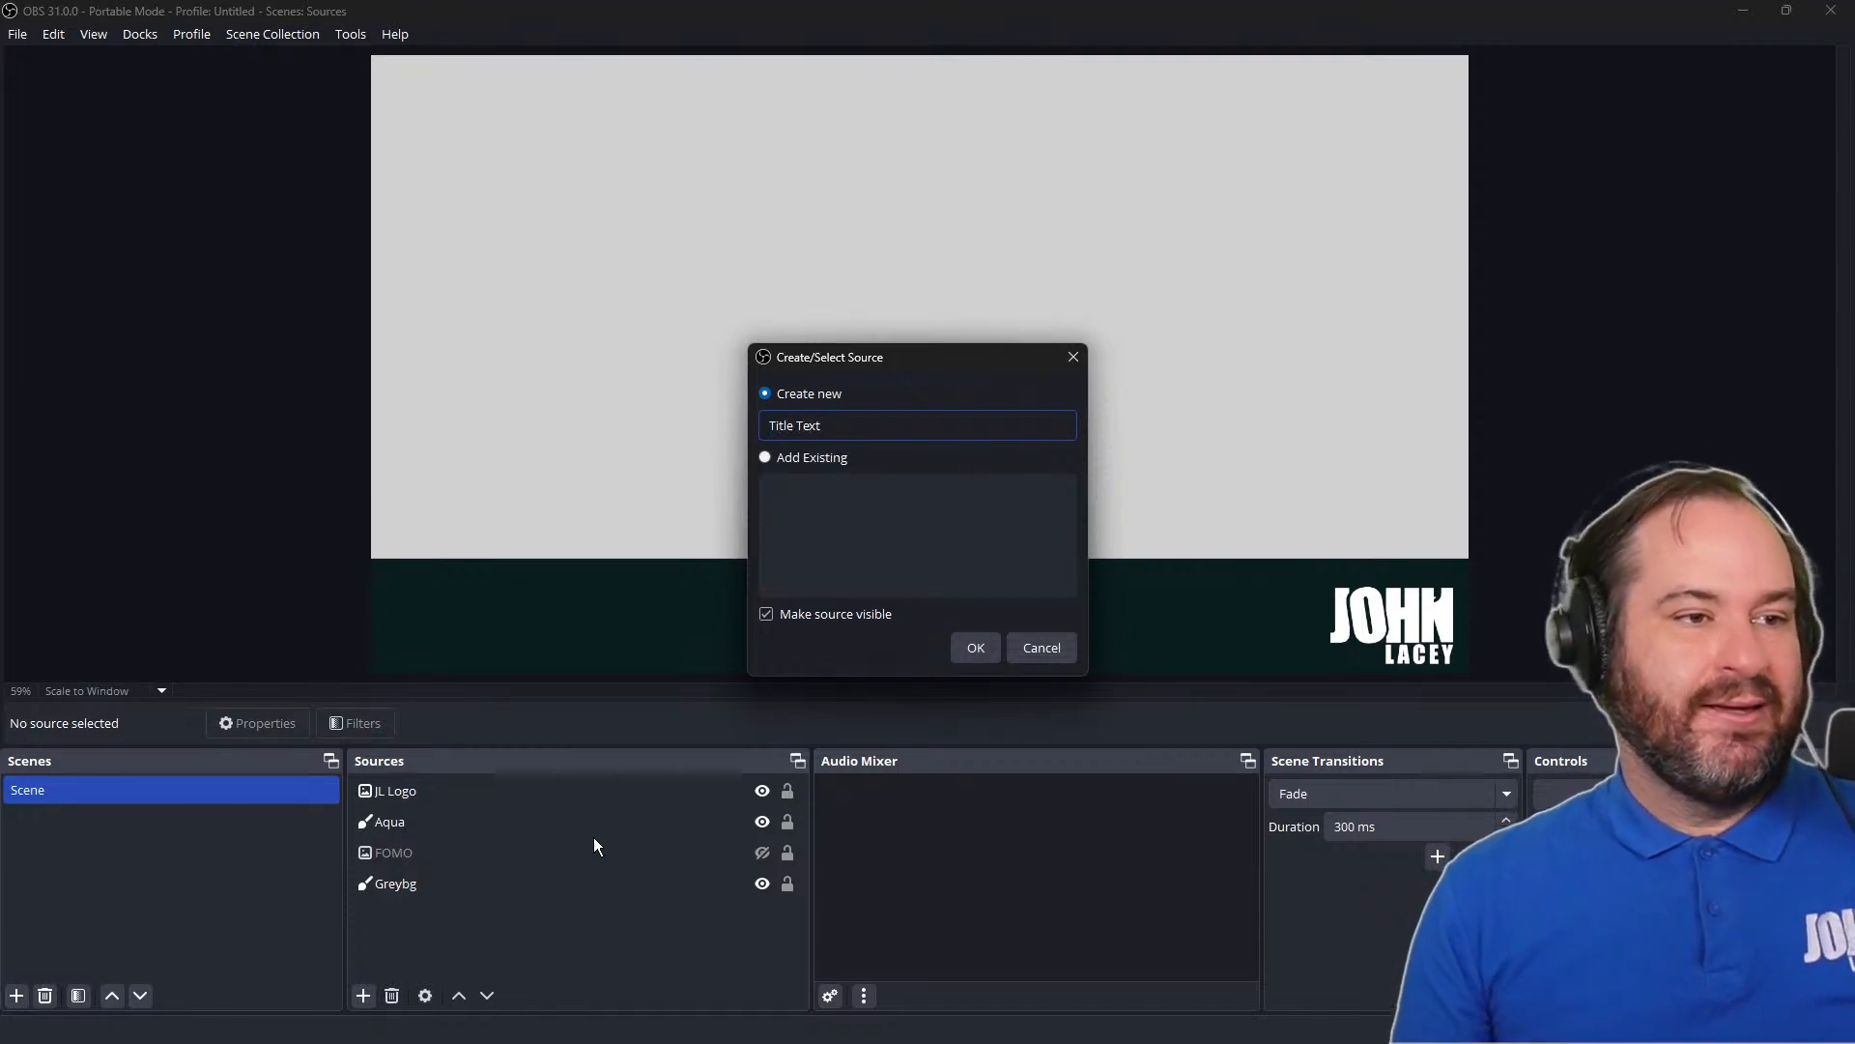
left_click(973, 649)
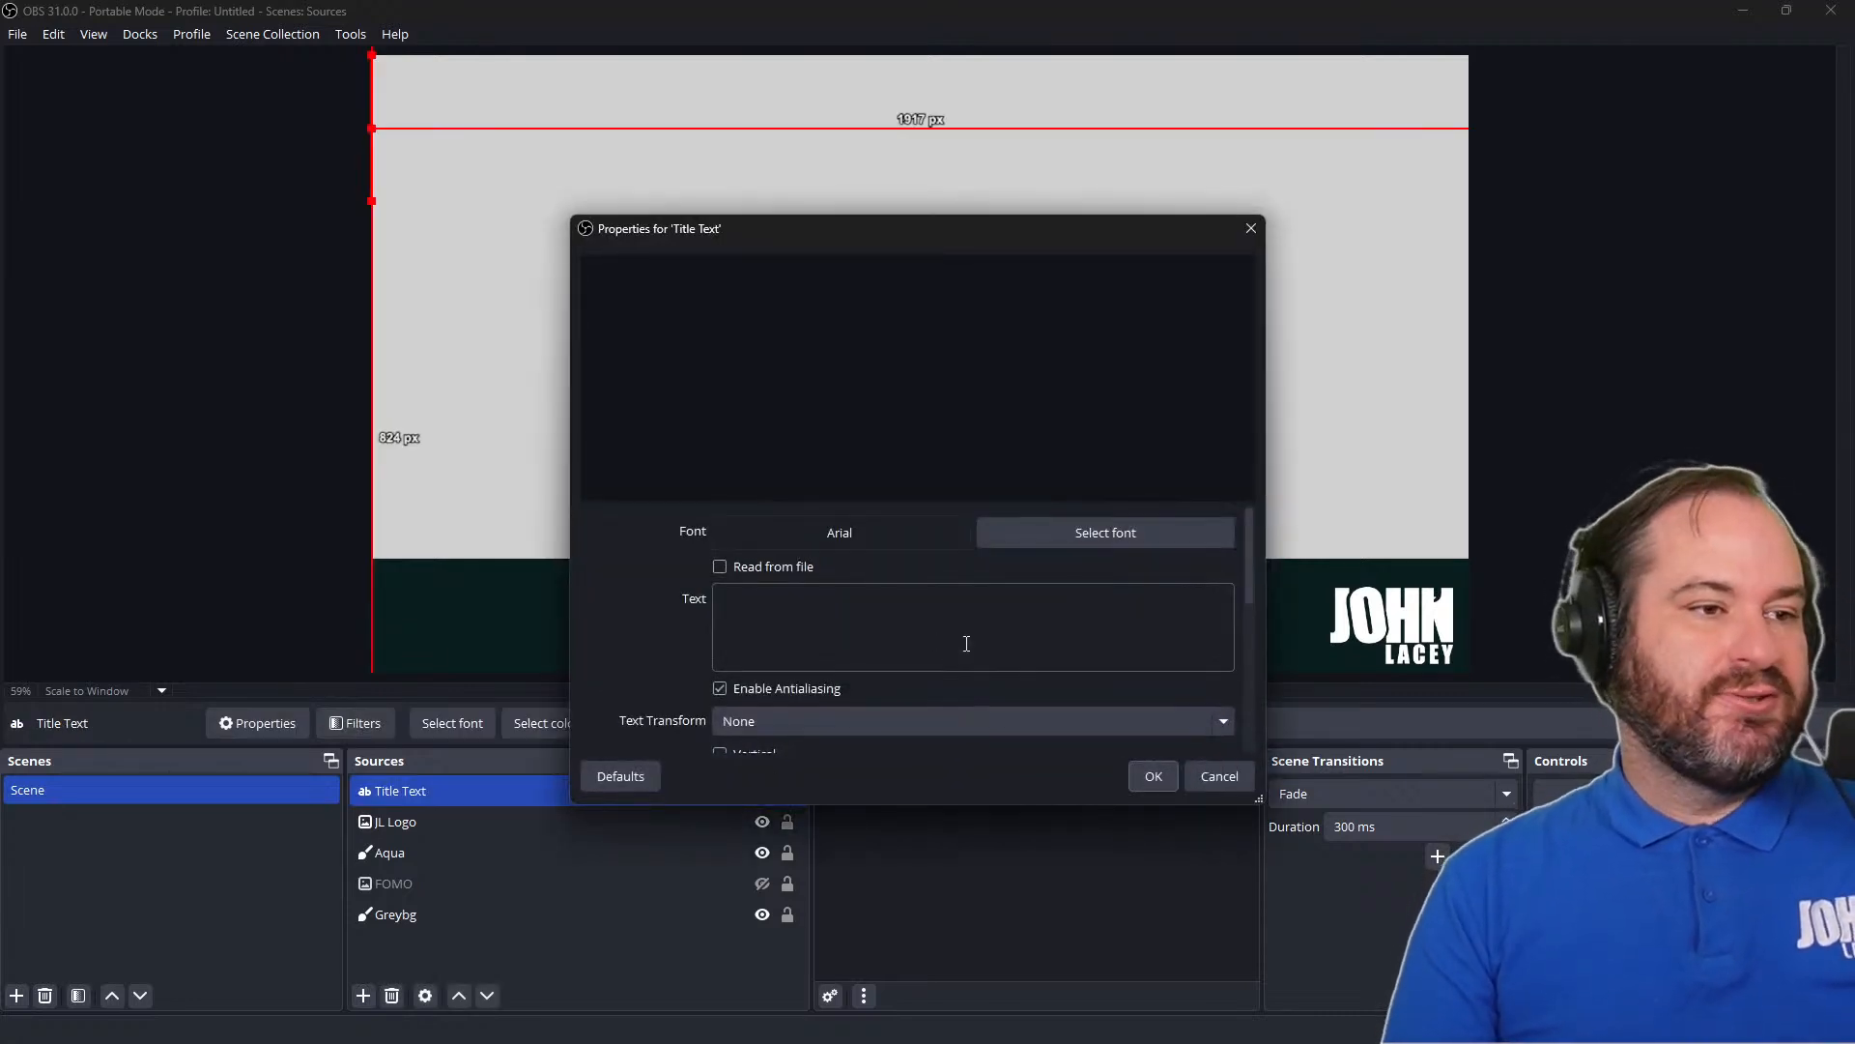
Enter "Scenes and Sources" as the text of the Title Text source
left_click(980, 627)
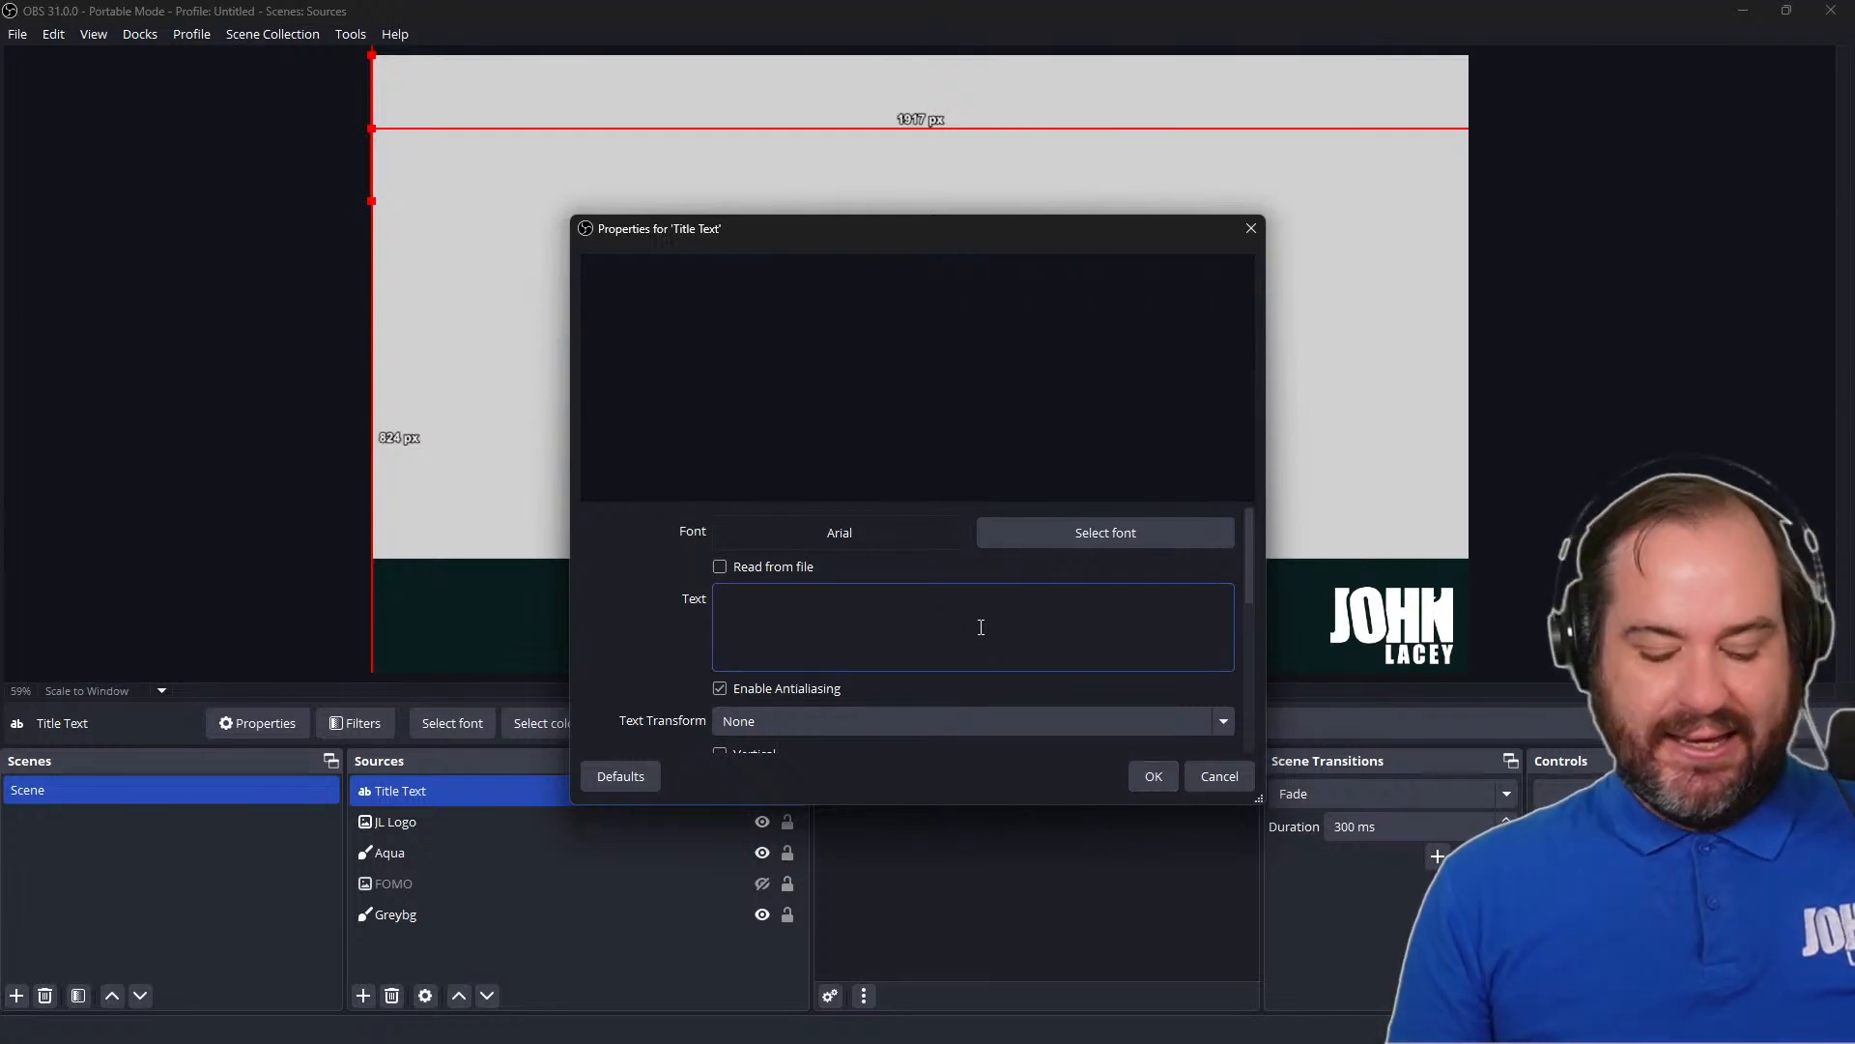
type("S")
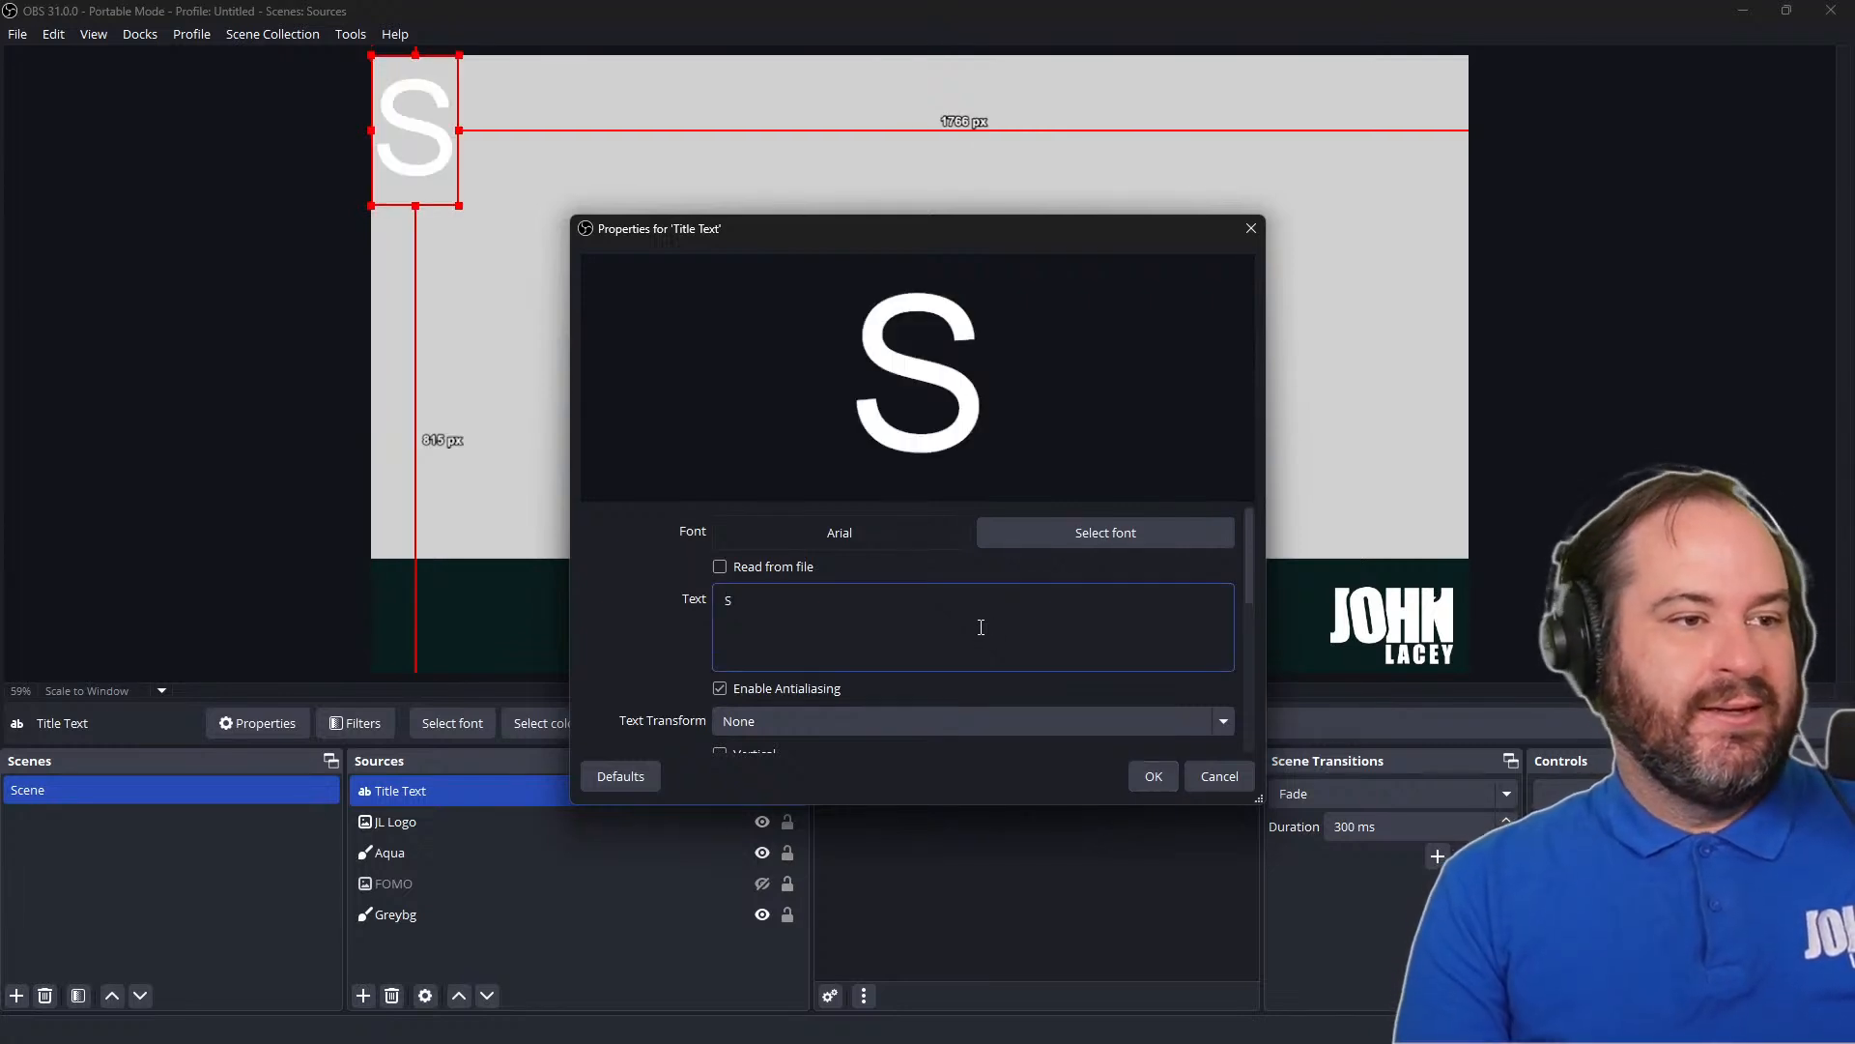
type("cenes and S")
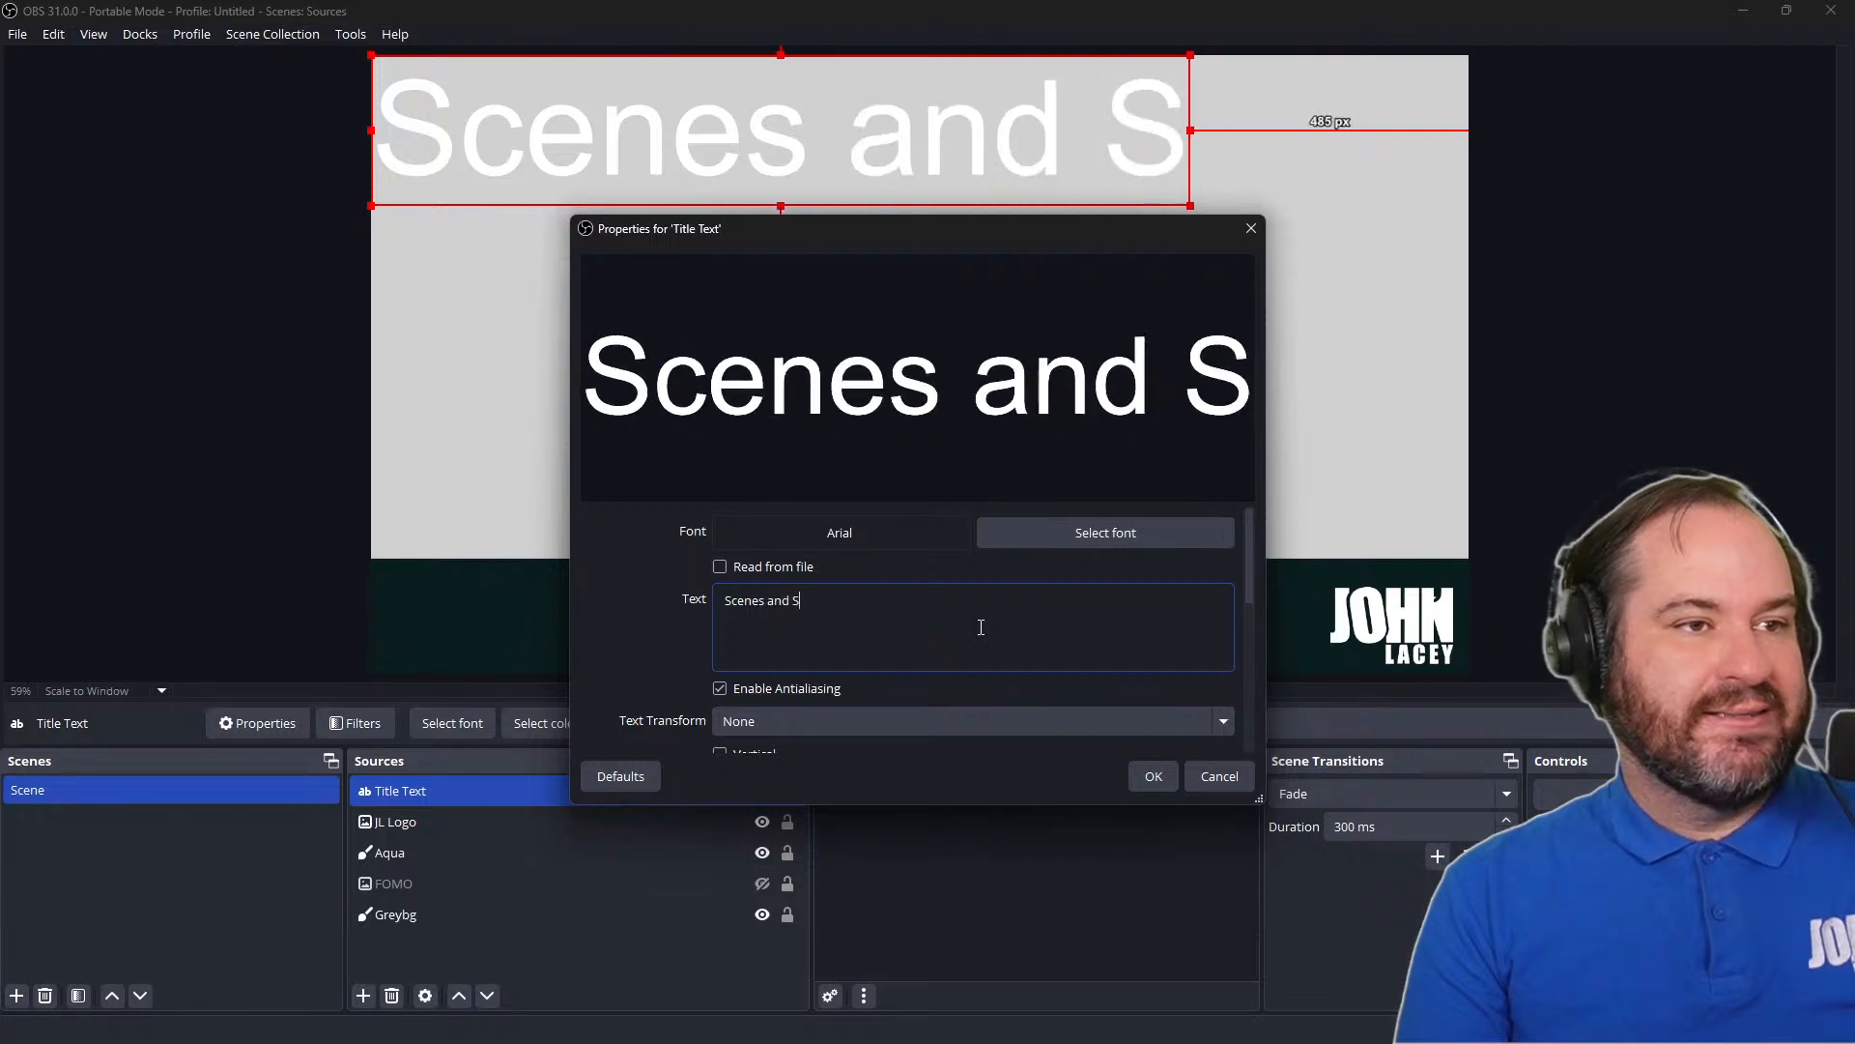
type("ources")
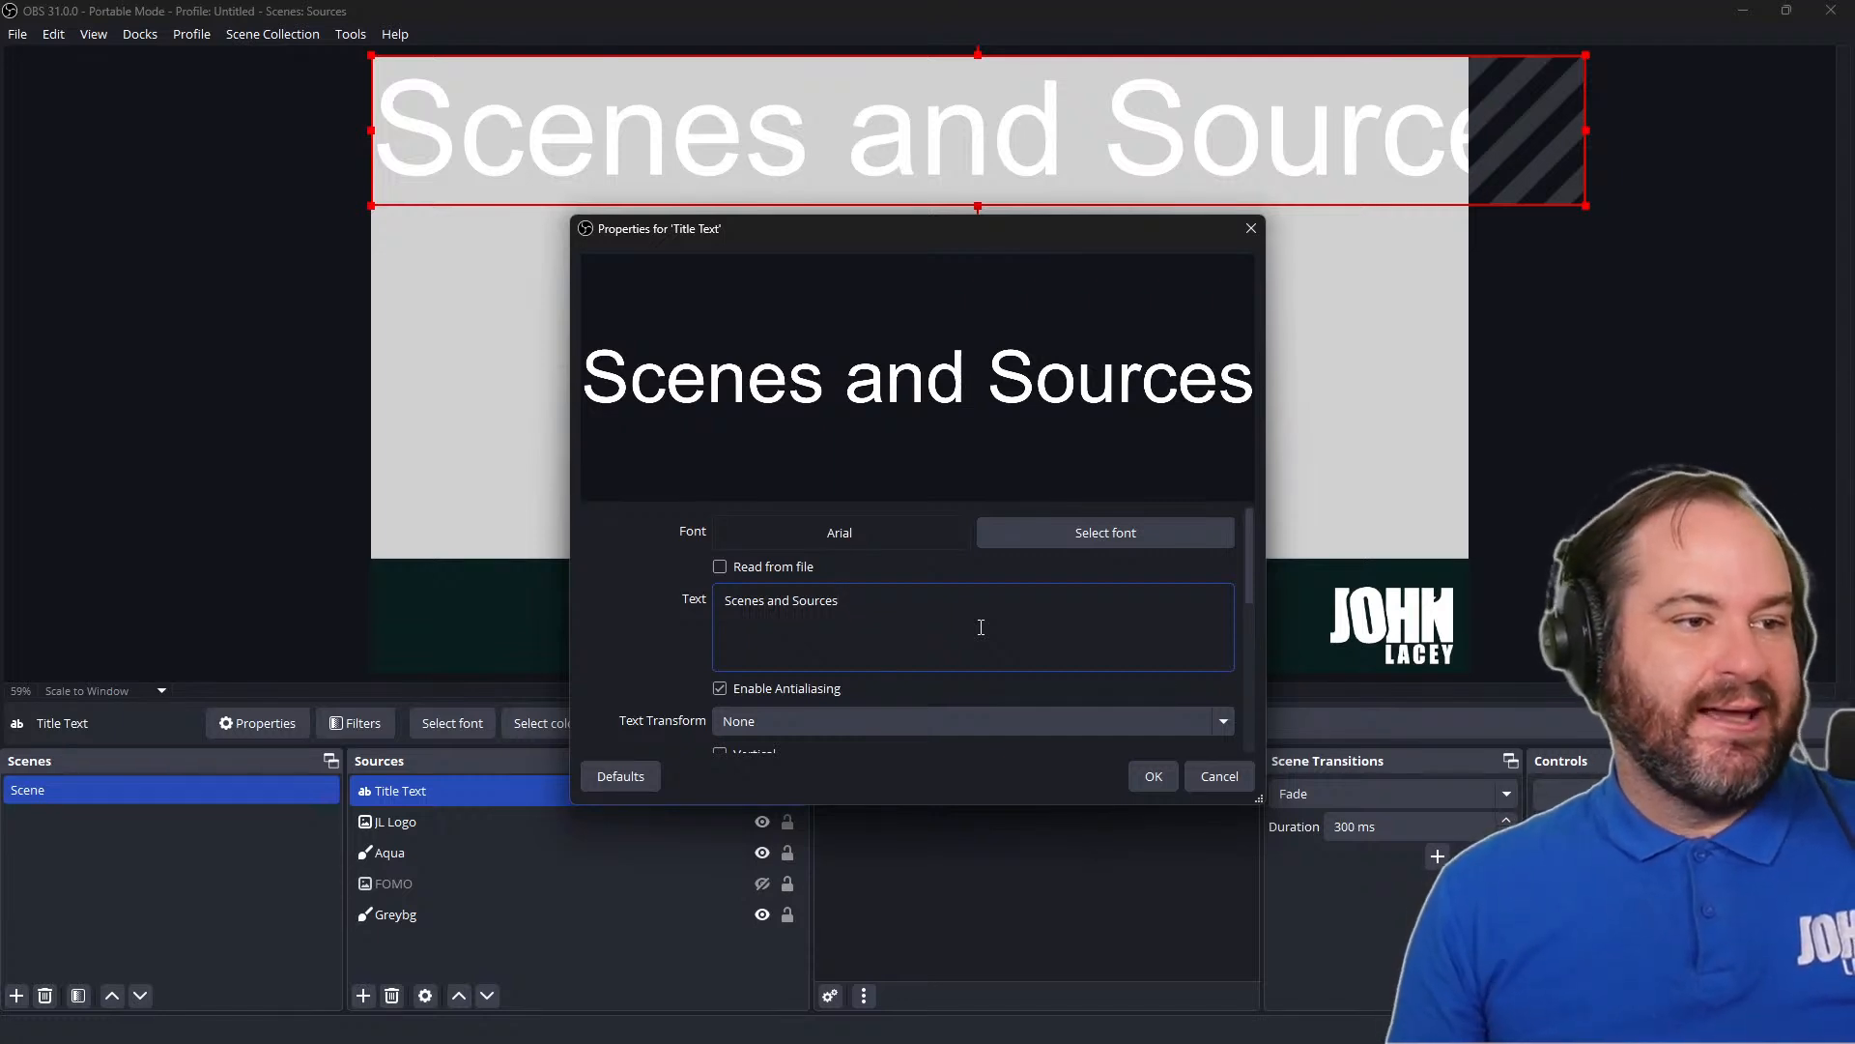
Try the Uppercase, Lowercase and Start Case transforms on the title text and return the transform to None
scroll(991, 658, "down", 1)
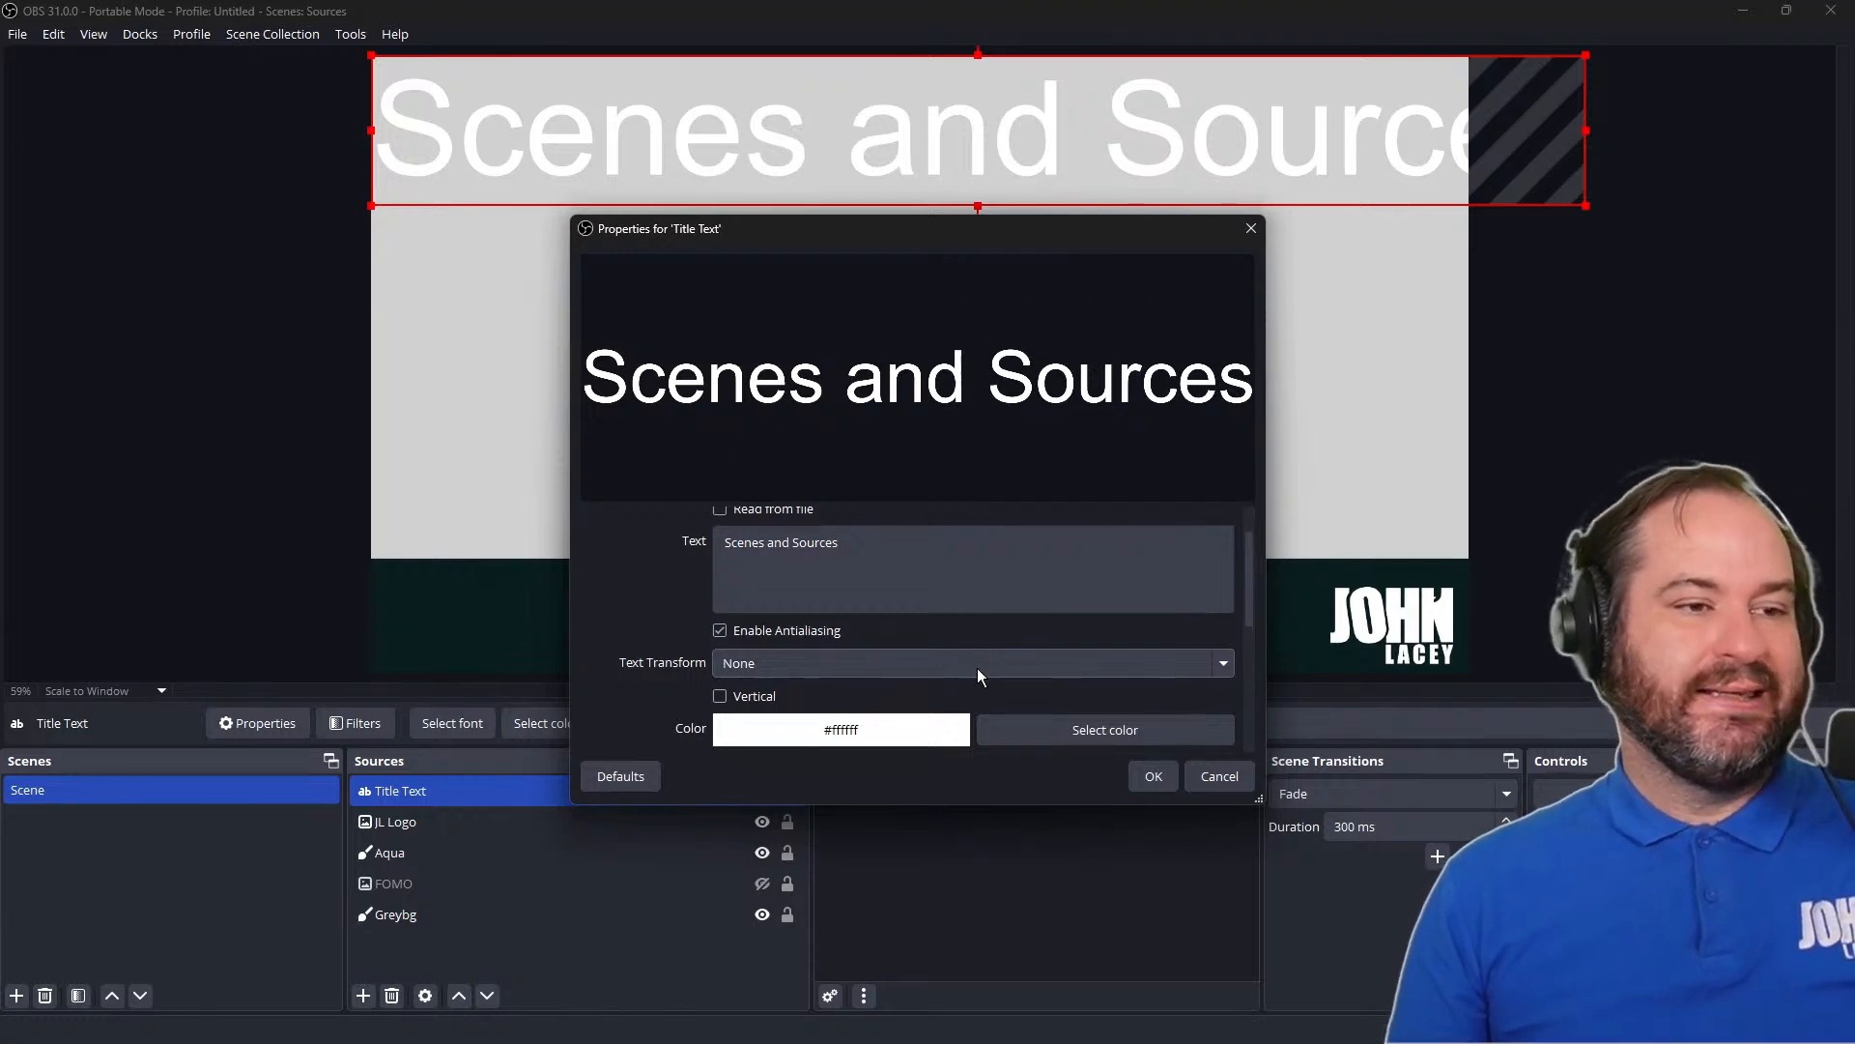
left_click(978, 665)
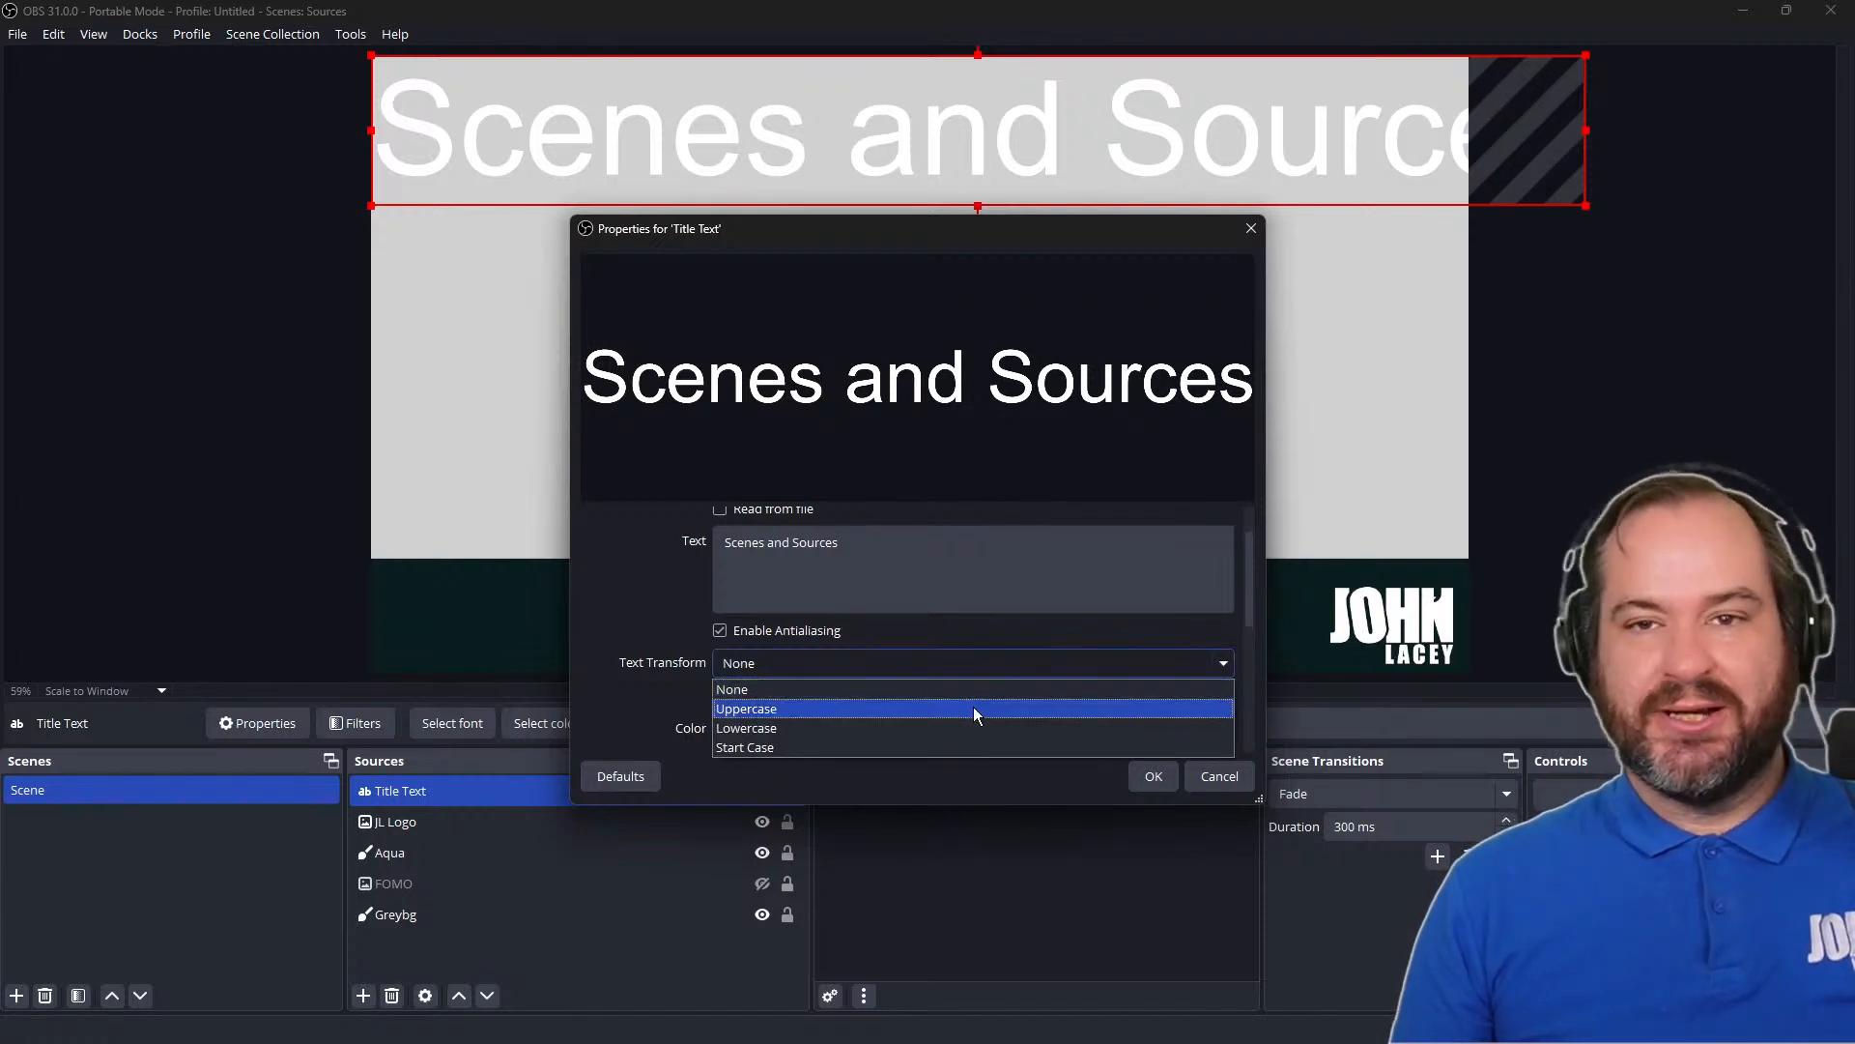
left_click(973, 710)
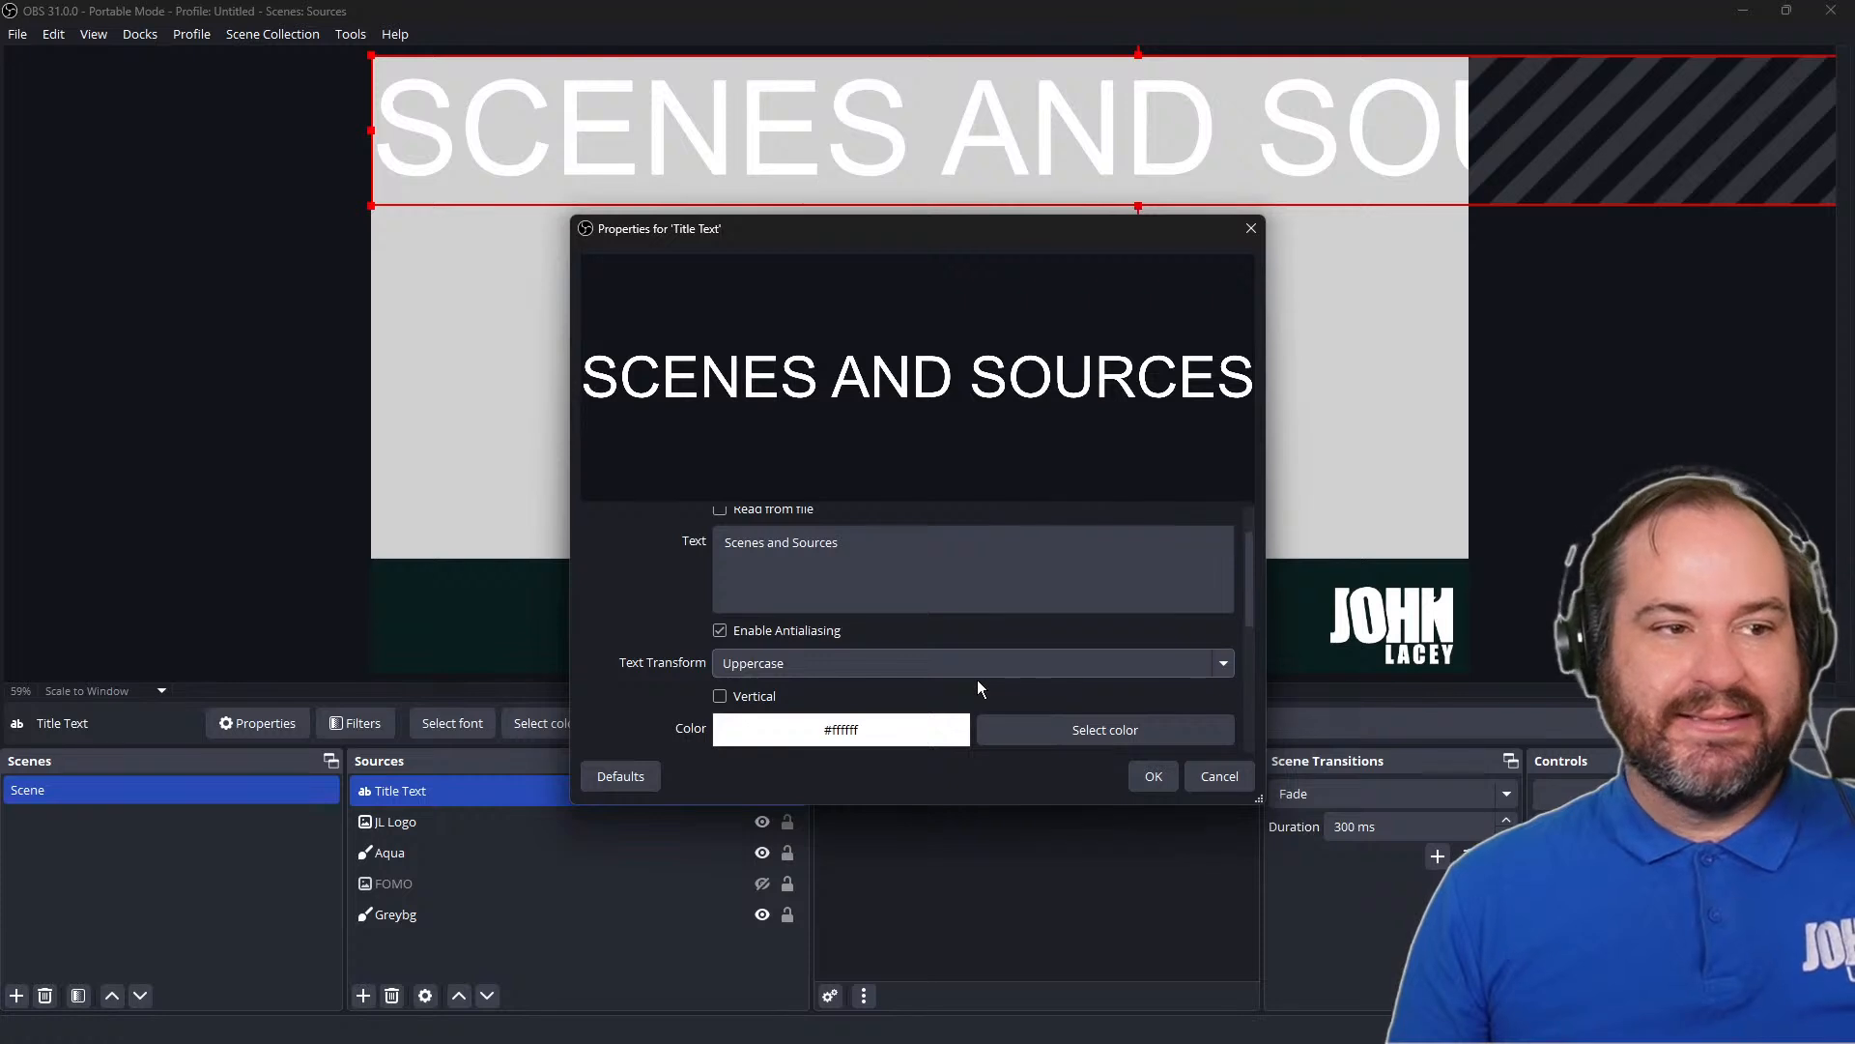
left_click(981, 669)
left_click(980, 725)
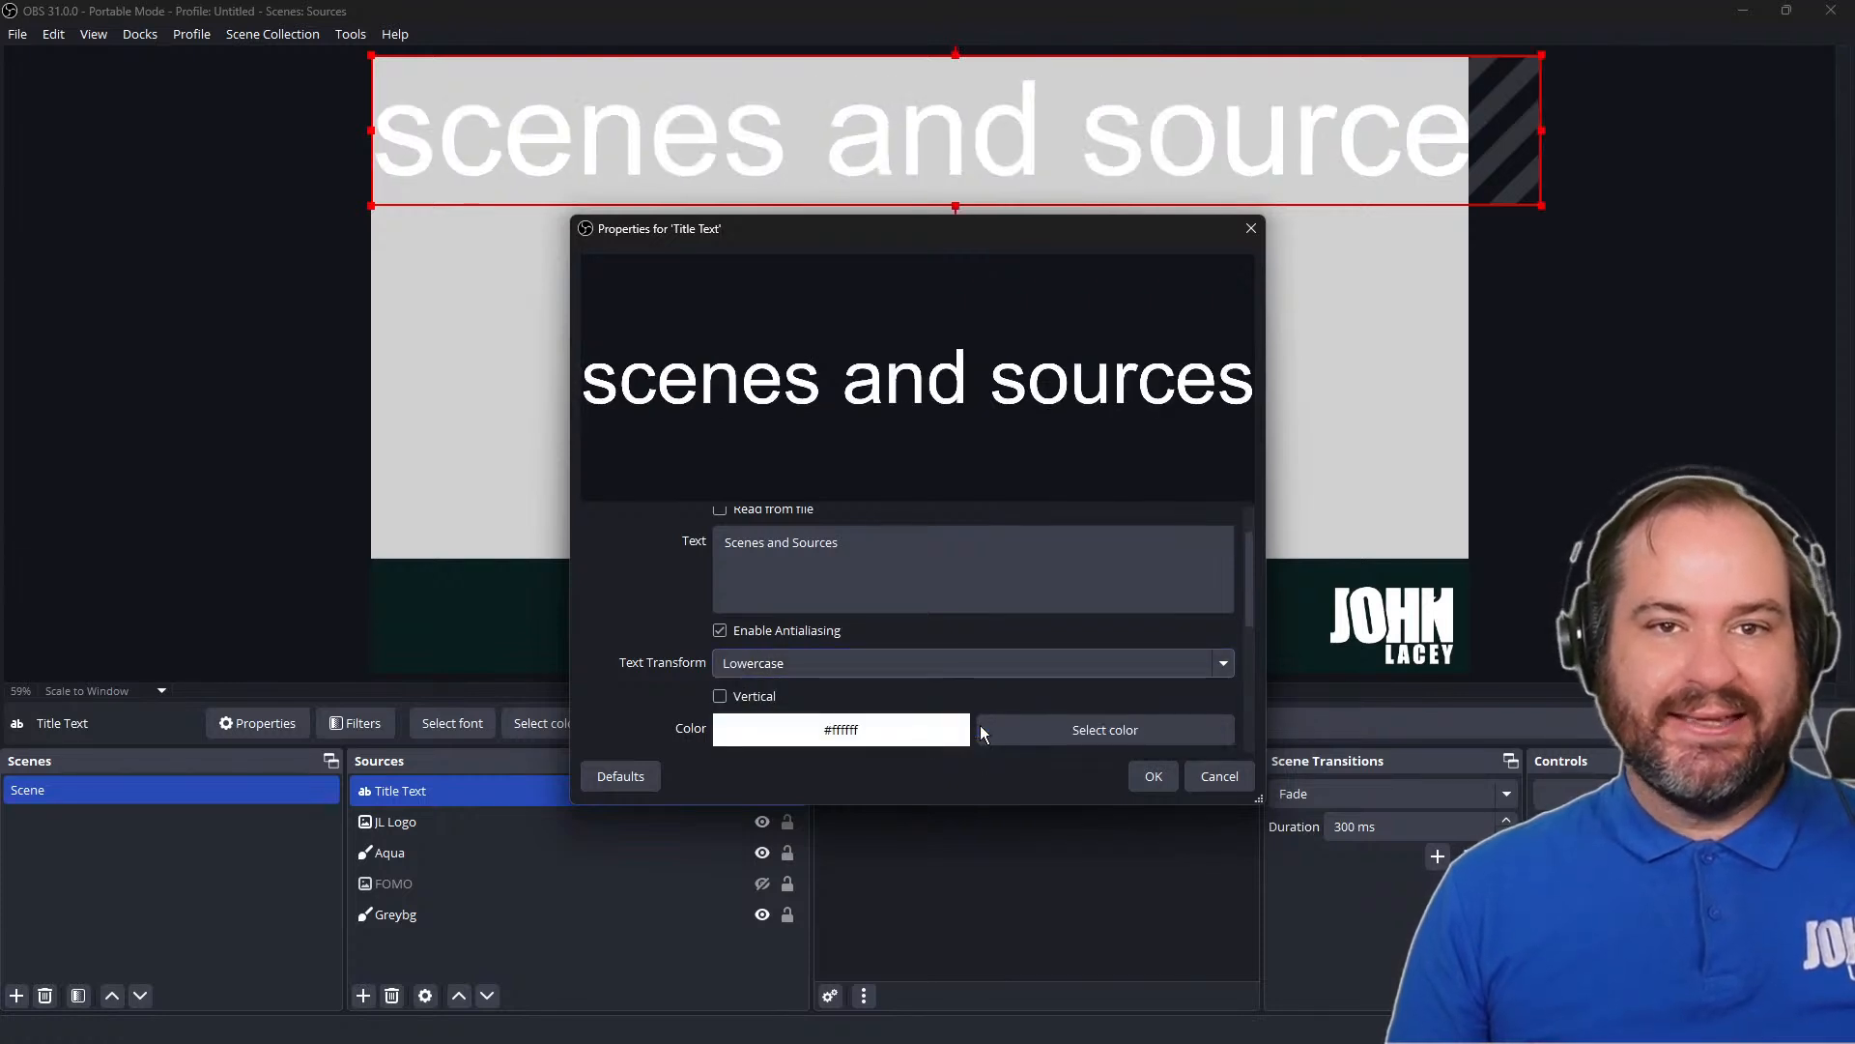
left_click(978, 667)
left_click(978, 740)
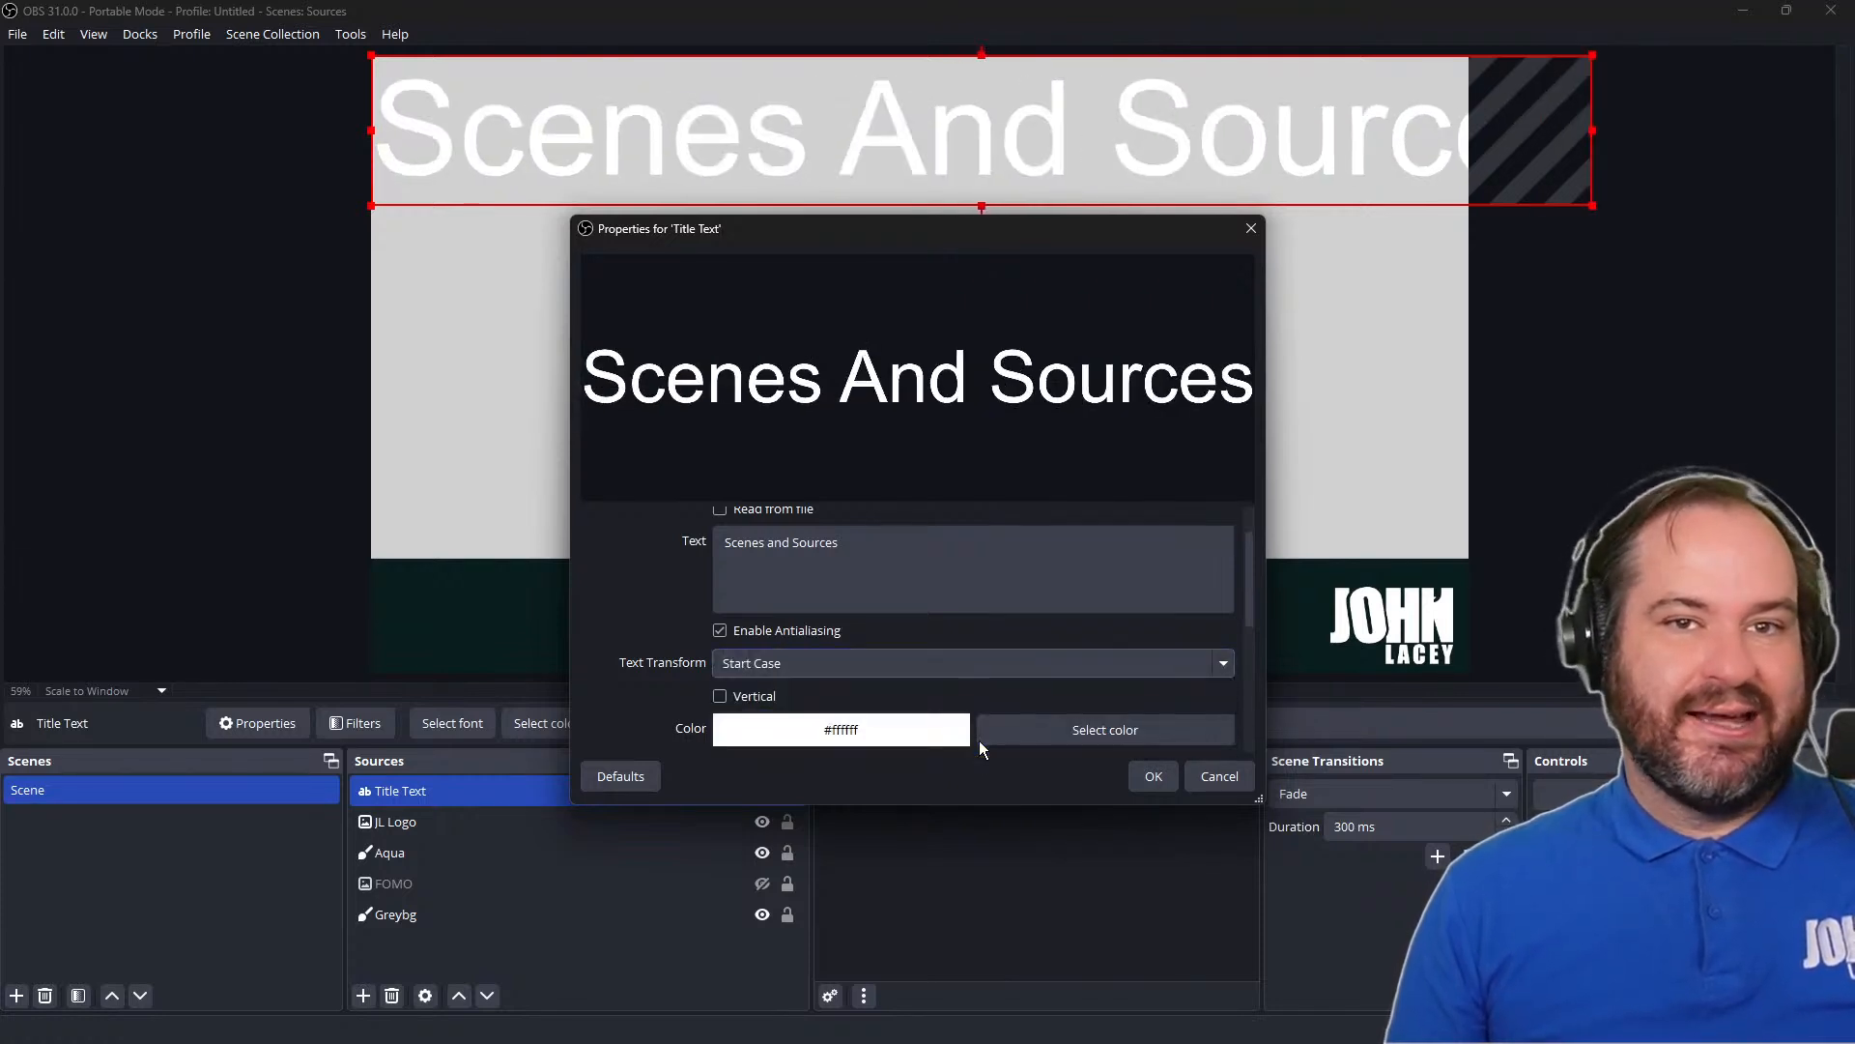
left_click(993, 675)
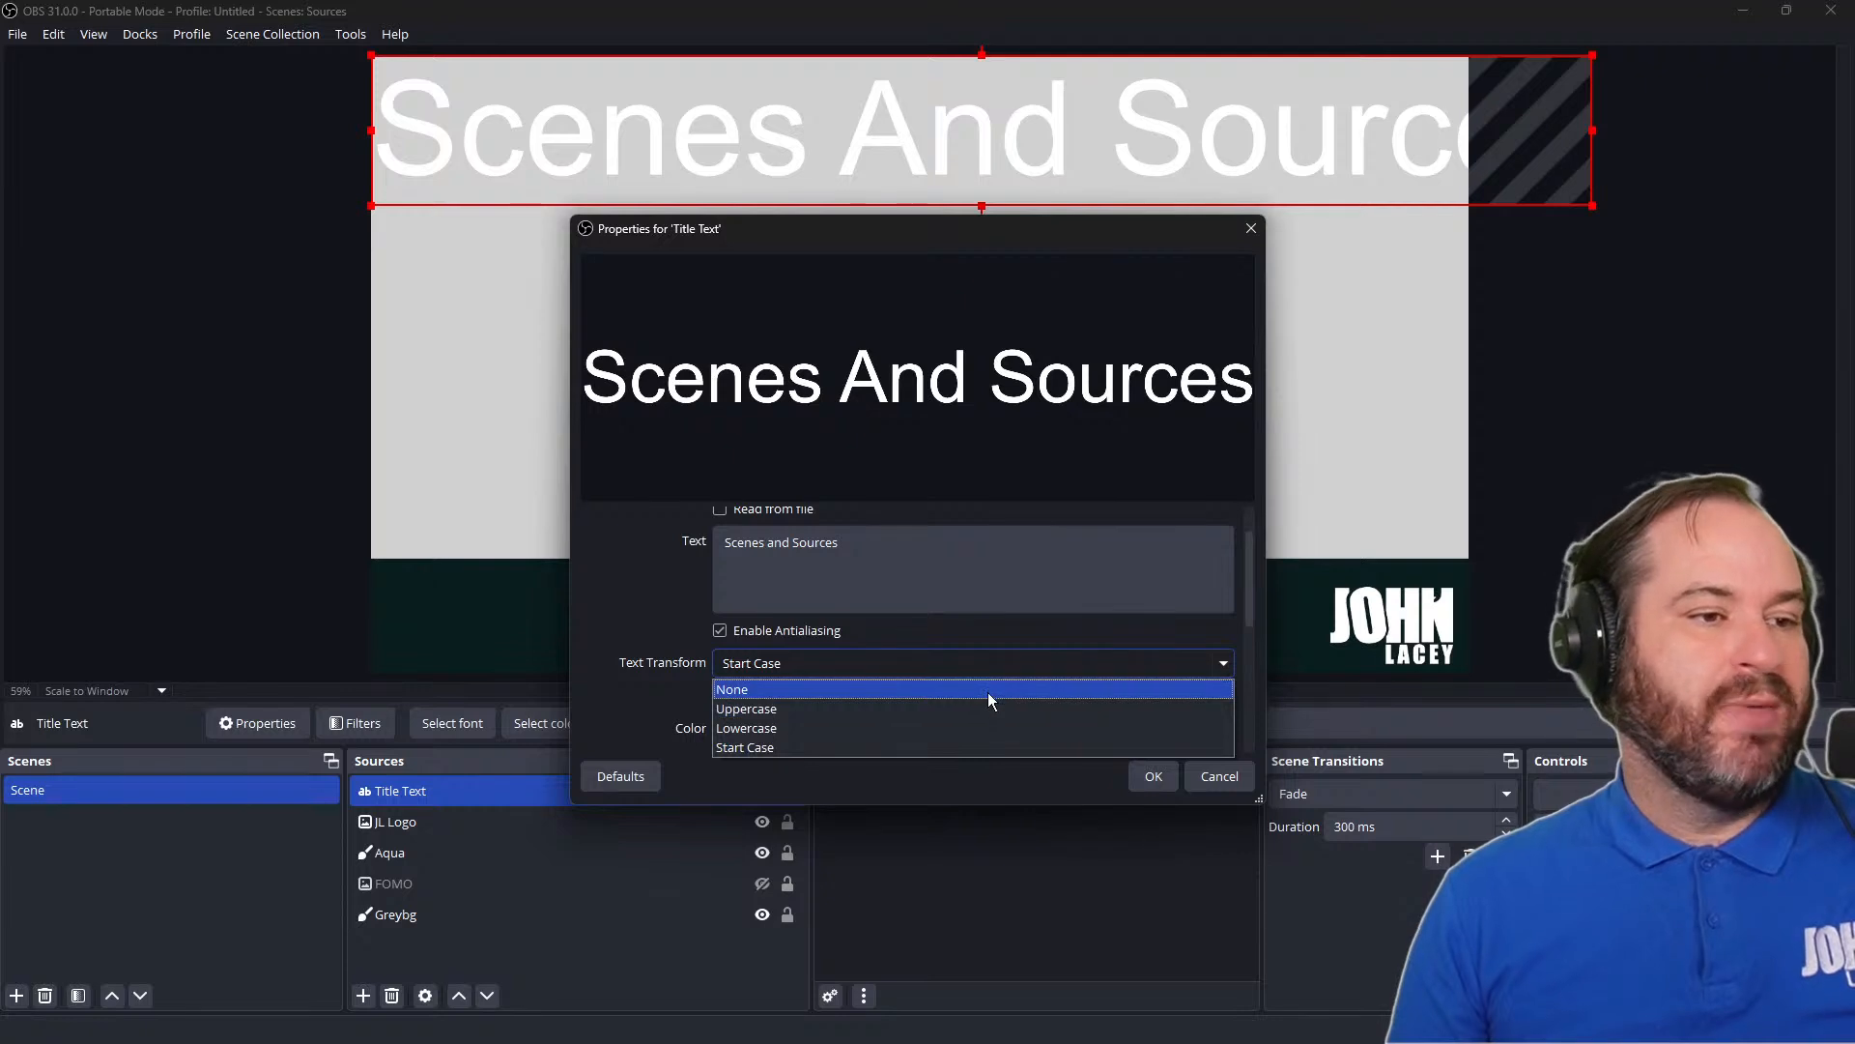
left_click(988, 692)
Switch the title's vertical layout on and off, and lower its text opacity to 0% and restore it to 100%
scroll(987, 693, "down", 2)
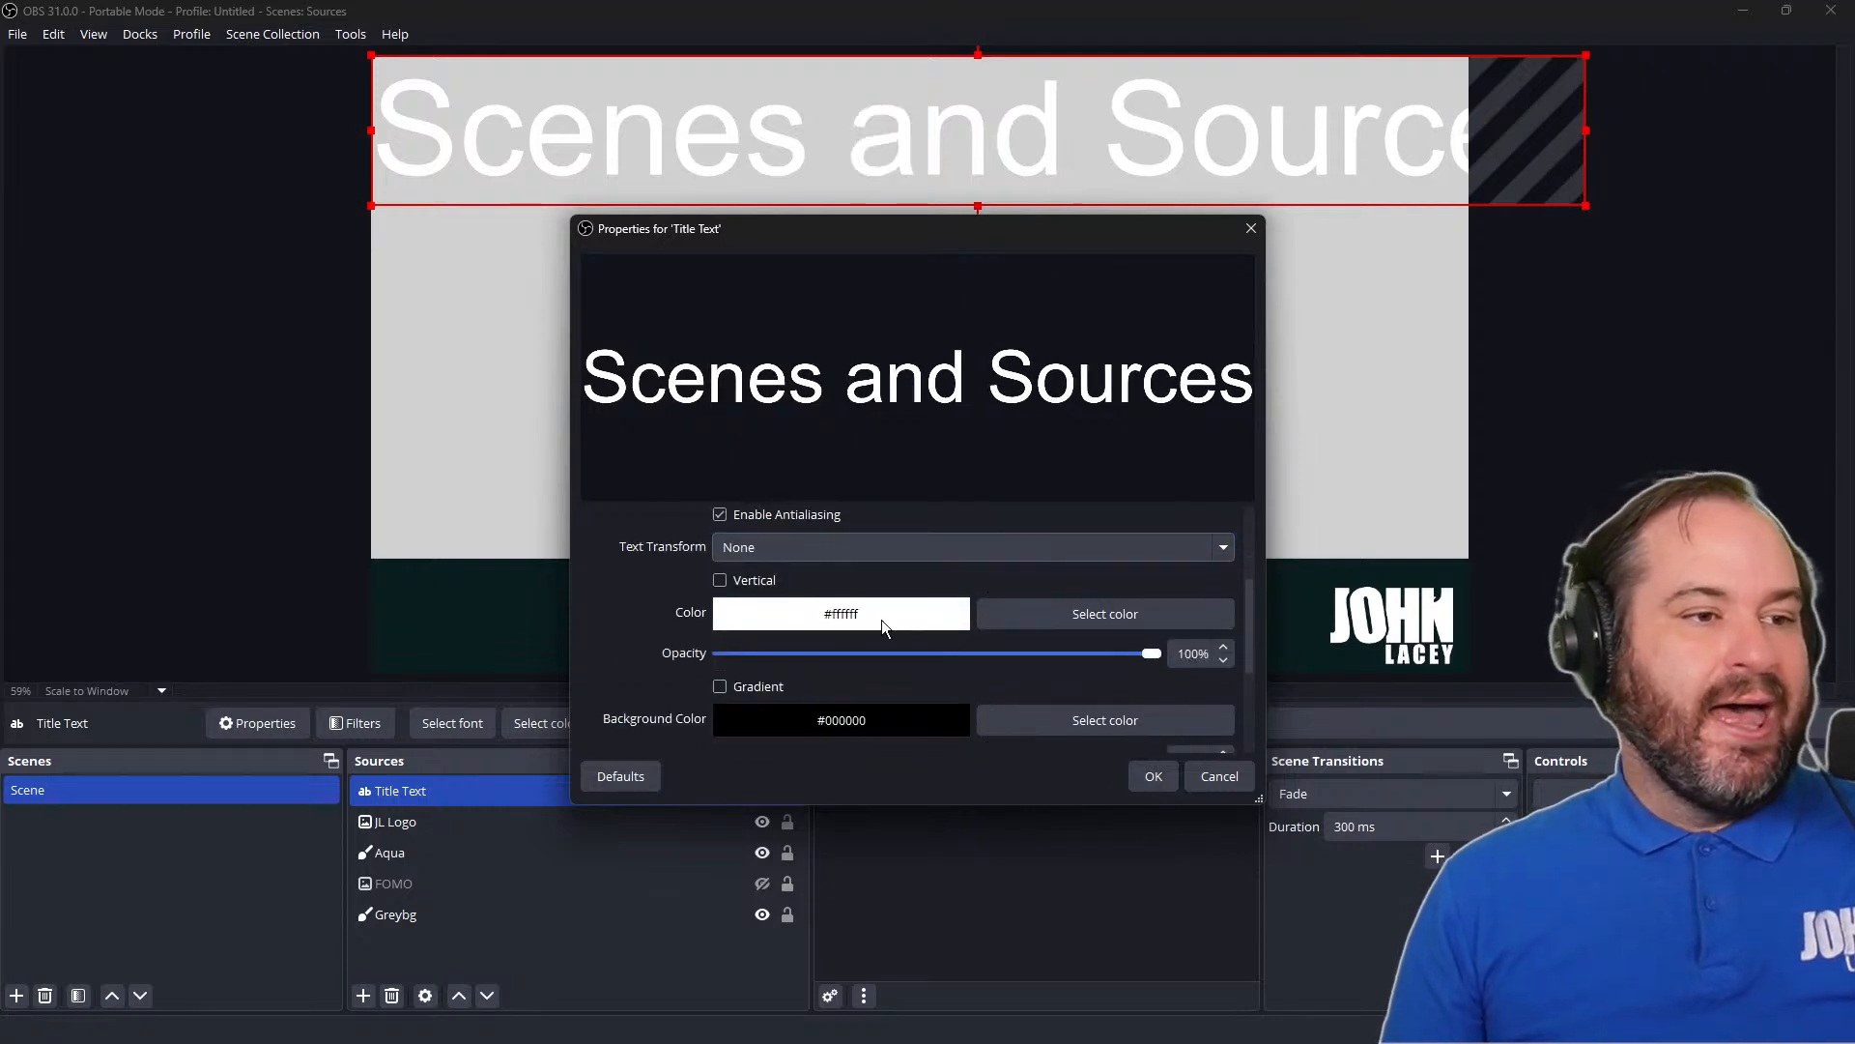
left_click(770, 587)
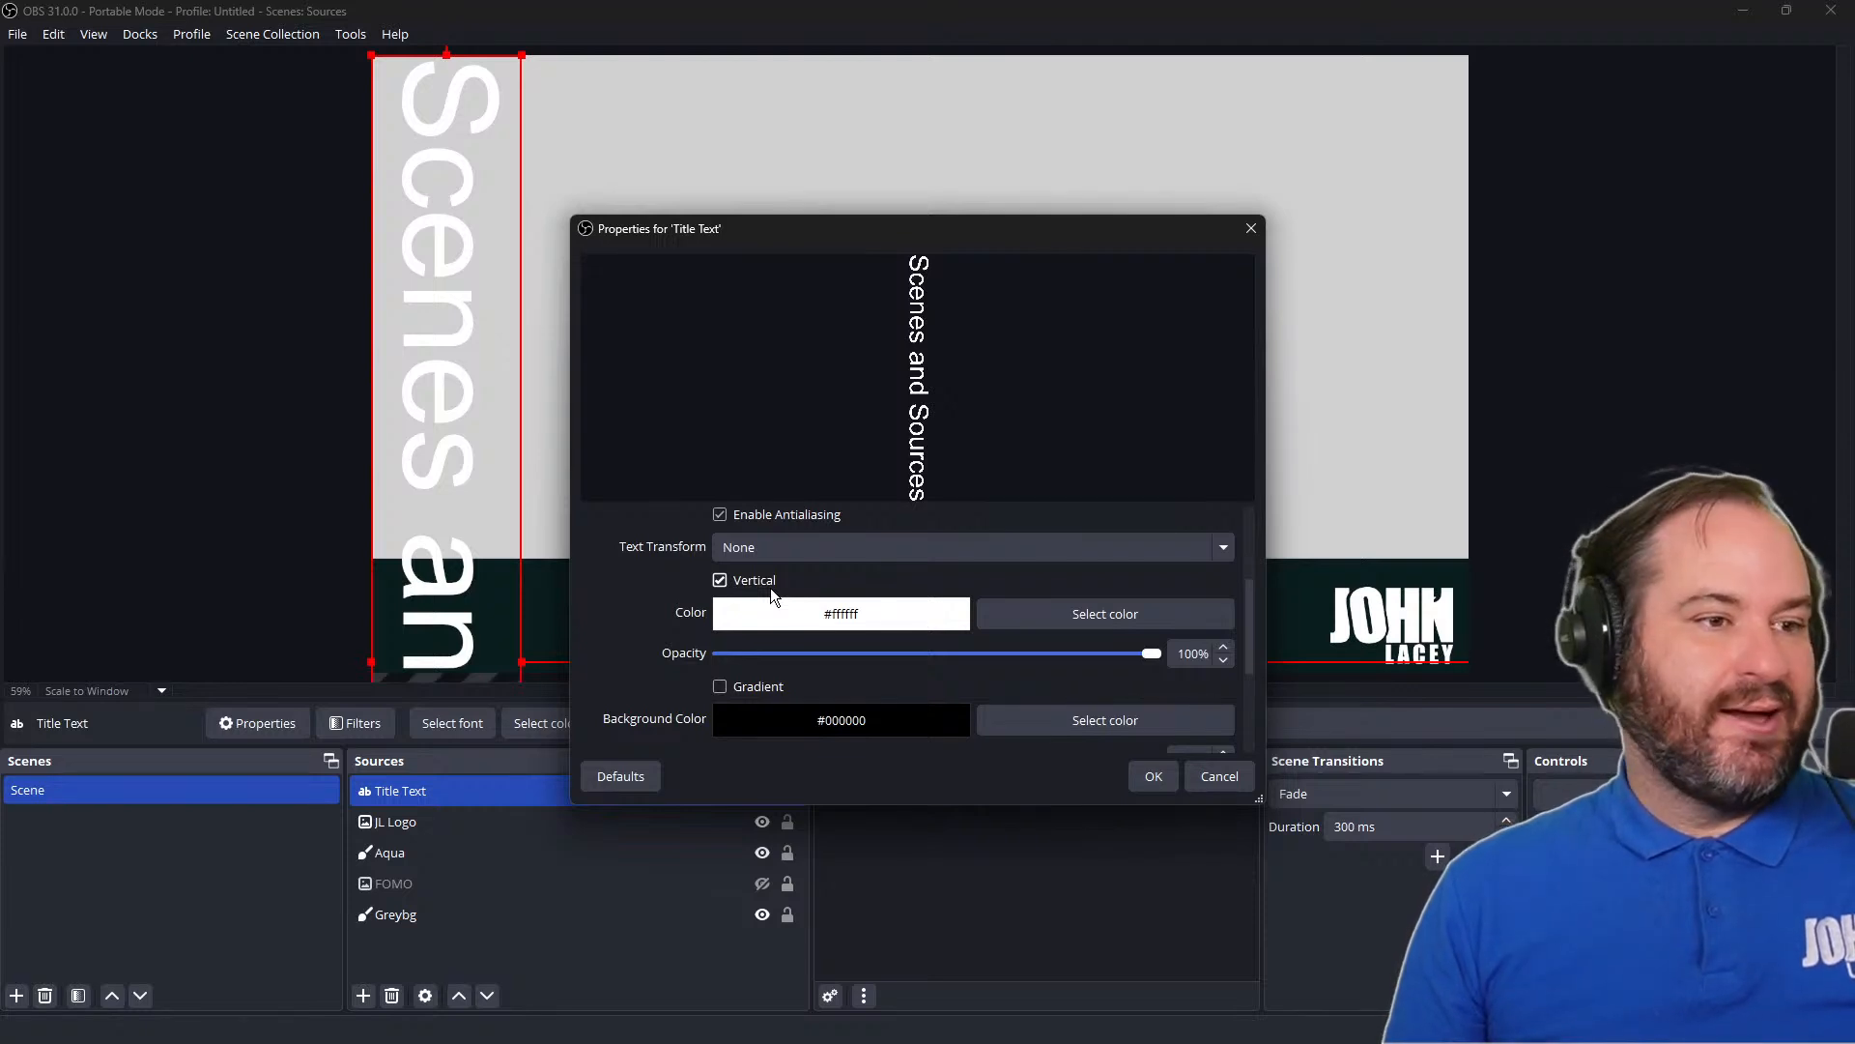
left_click(772, 589)
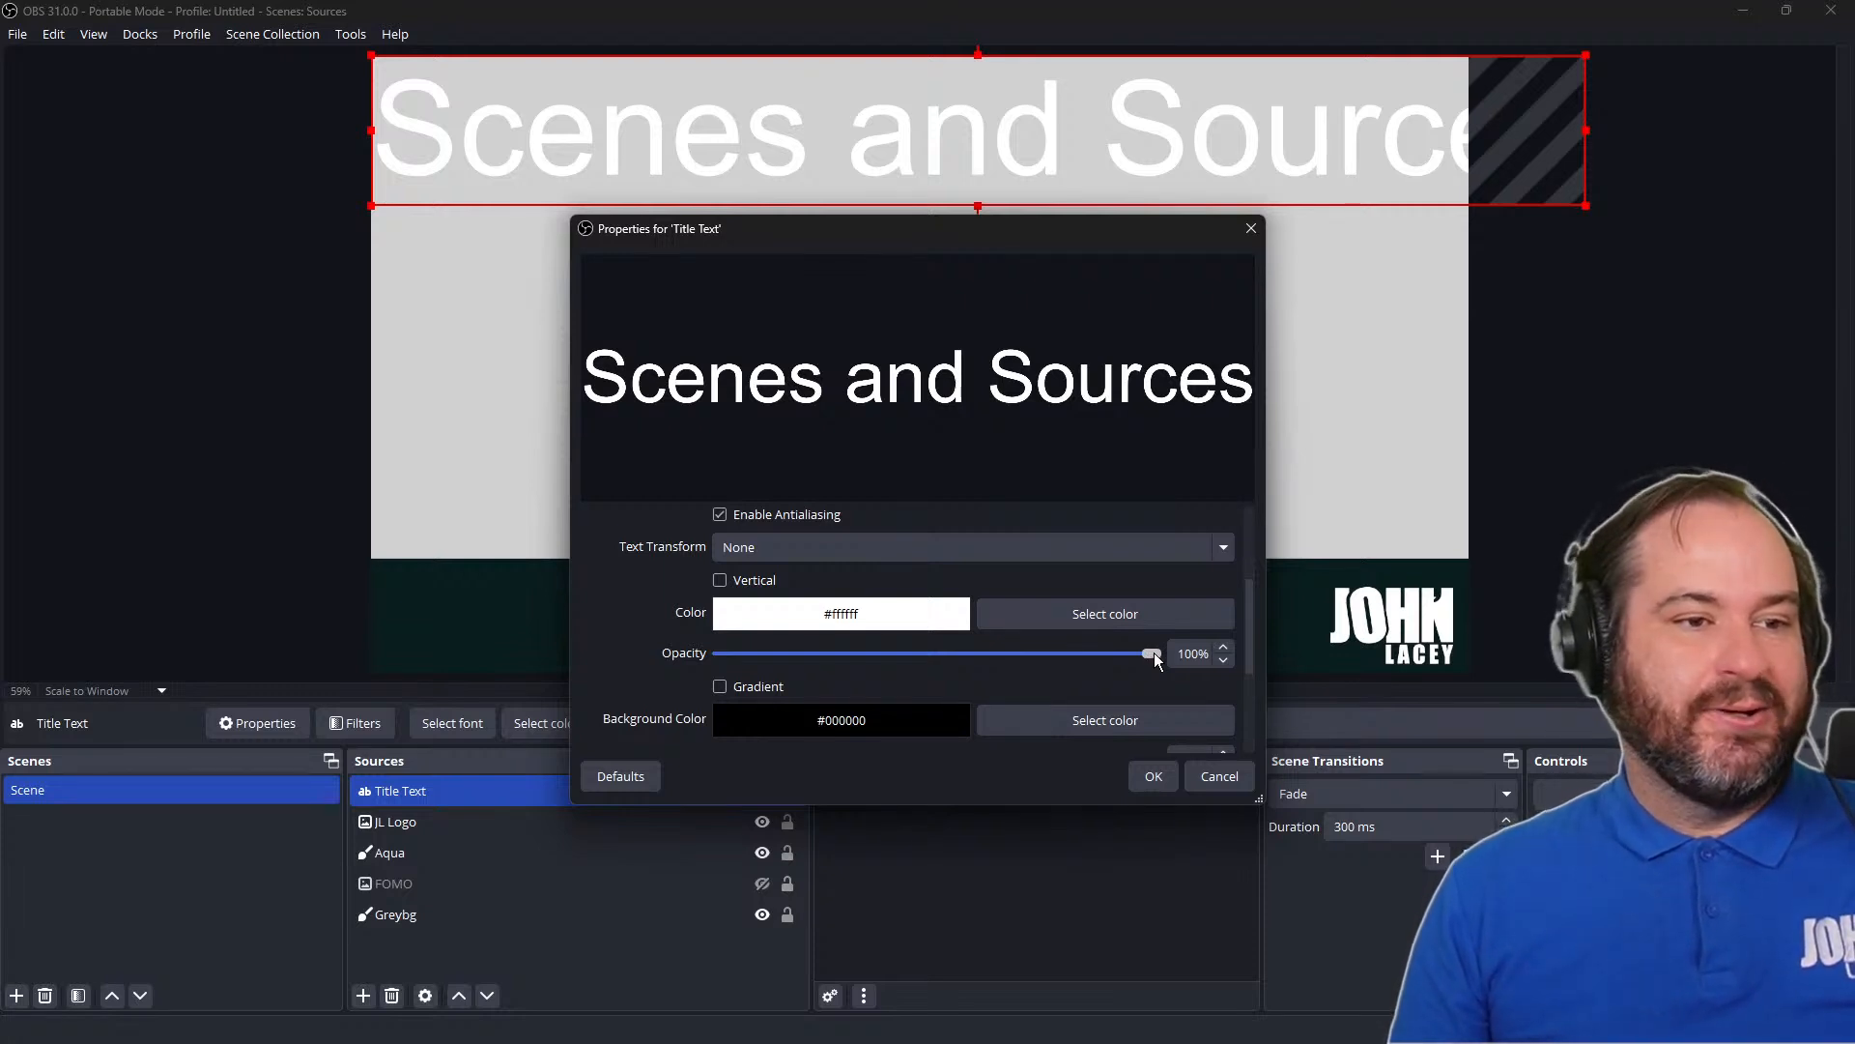
left_click_drag(1150, 657, 641, 656)
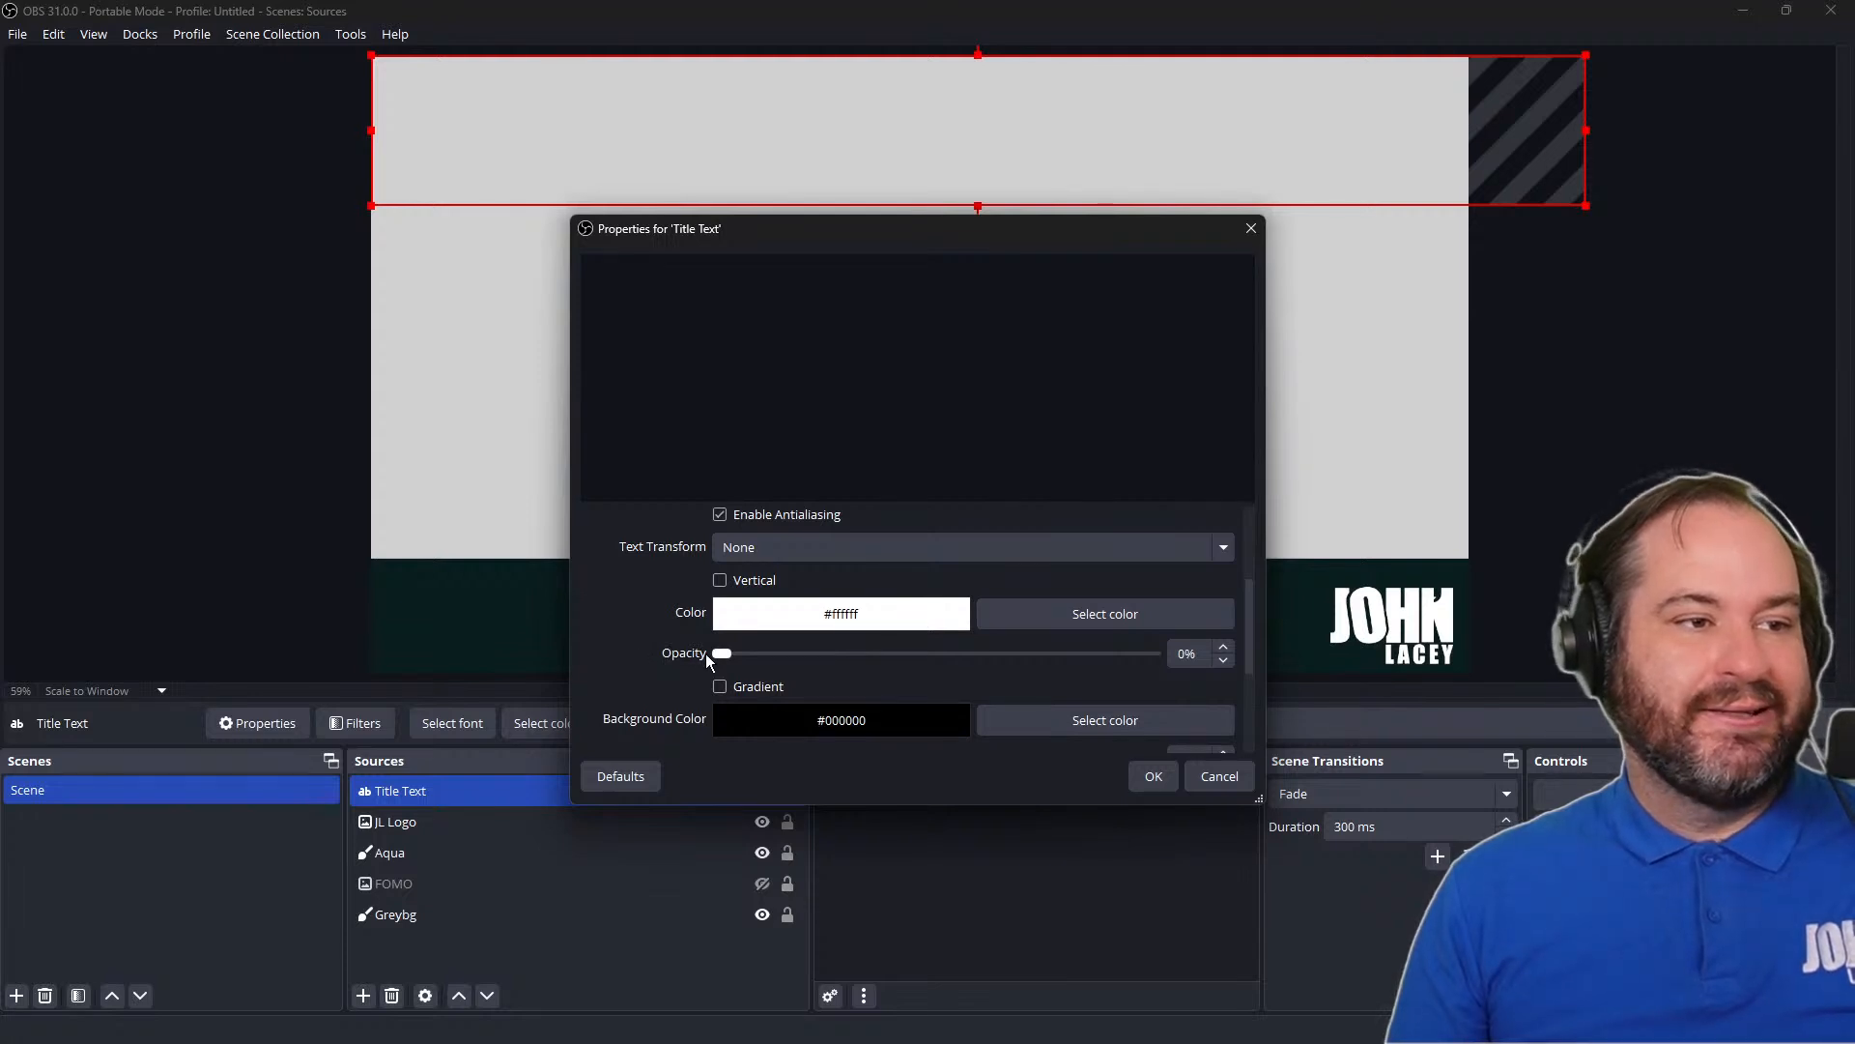
left_click_drag(727, 653, 1167, 655)
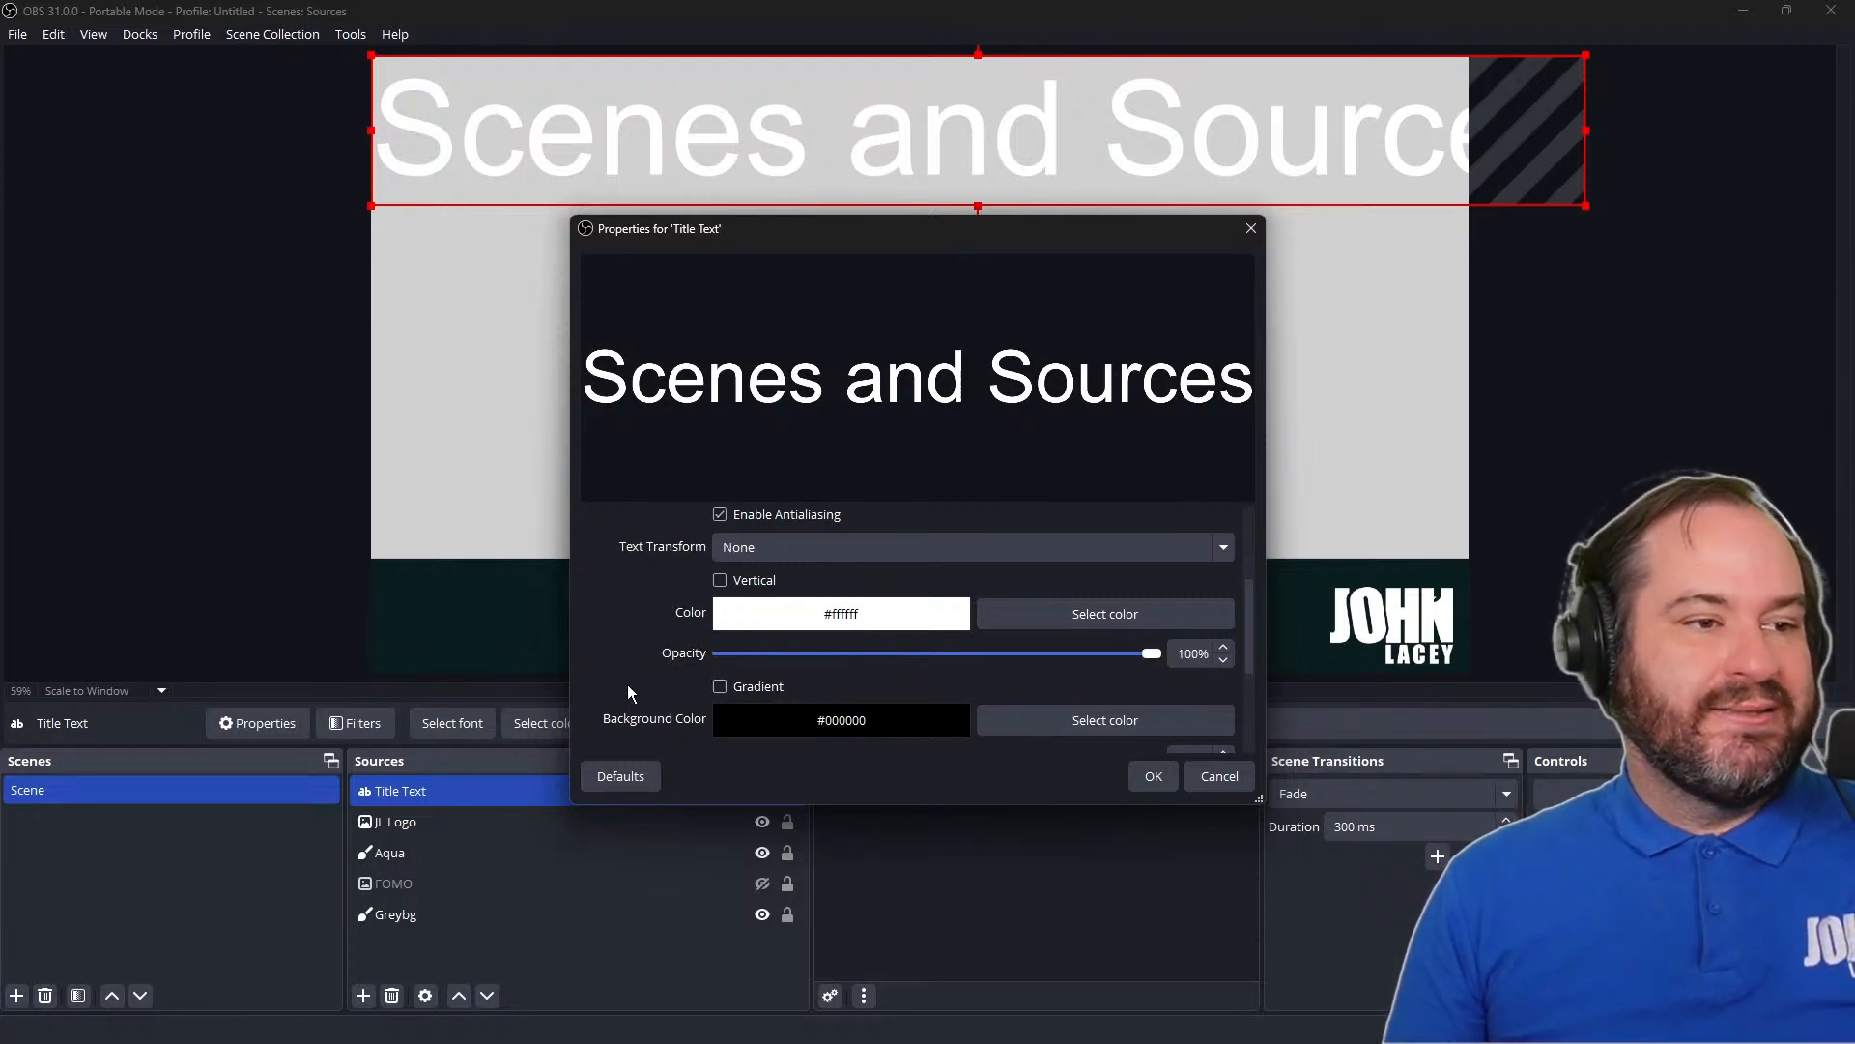
Enable a gradient on the title text with light blue #00aaff as the gradient color
scroll(697, 669, "down", 1)
left_click(764, 627)
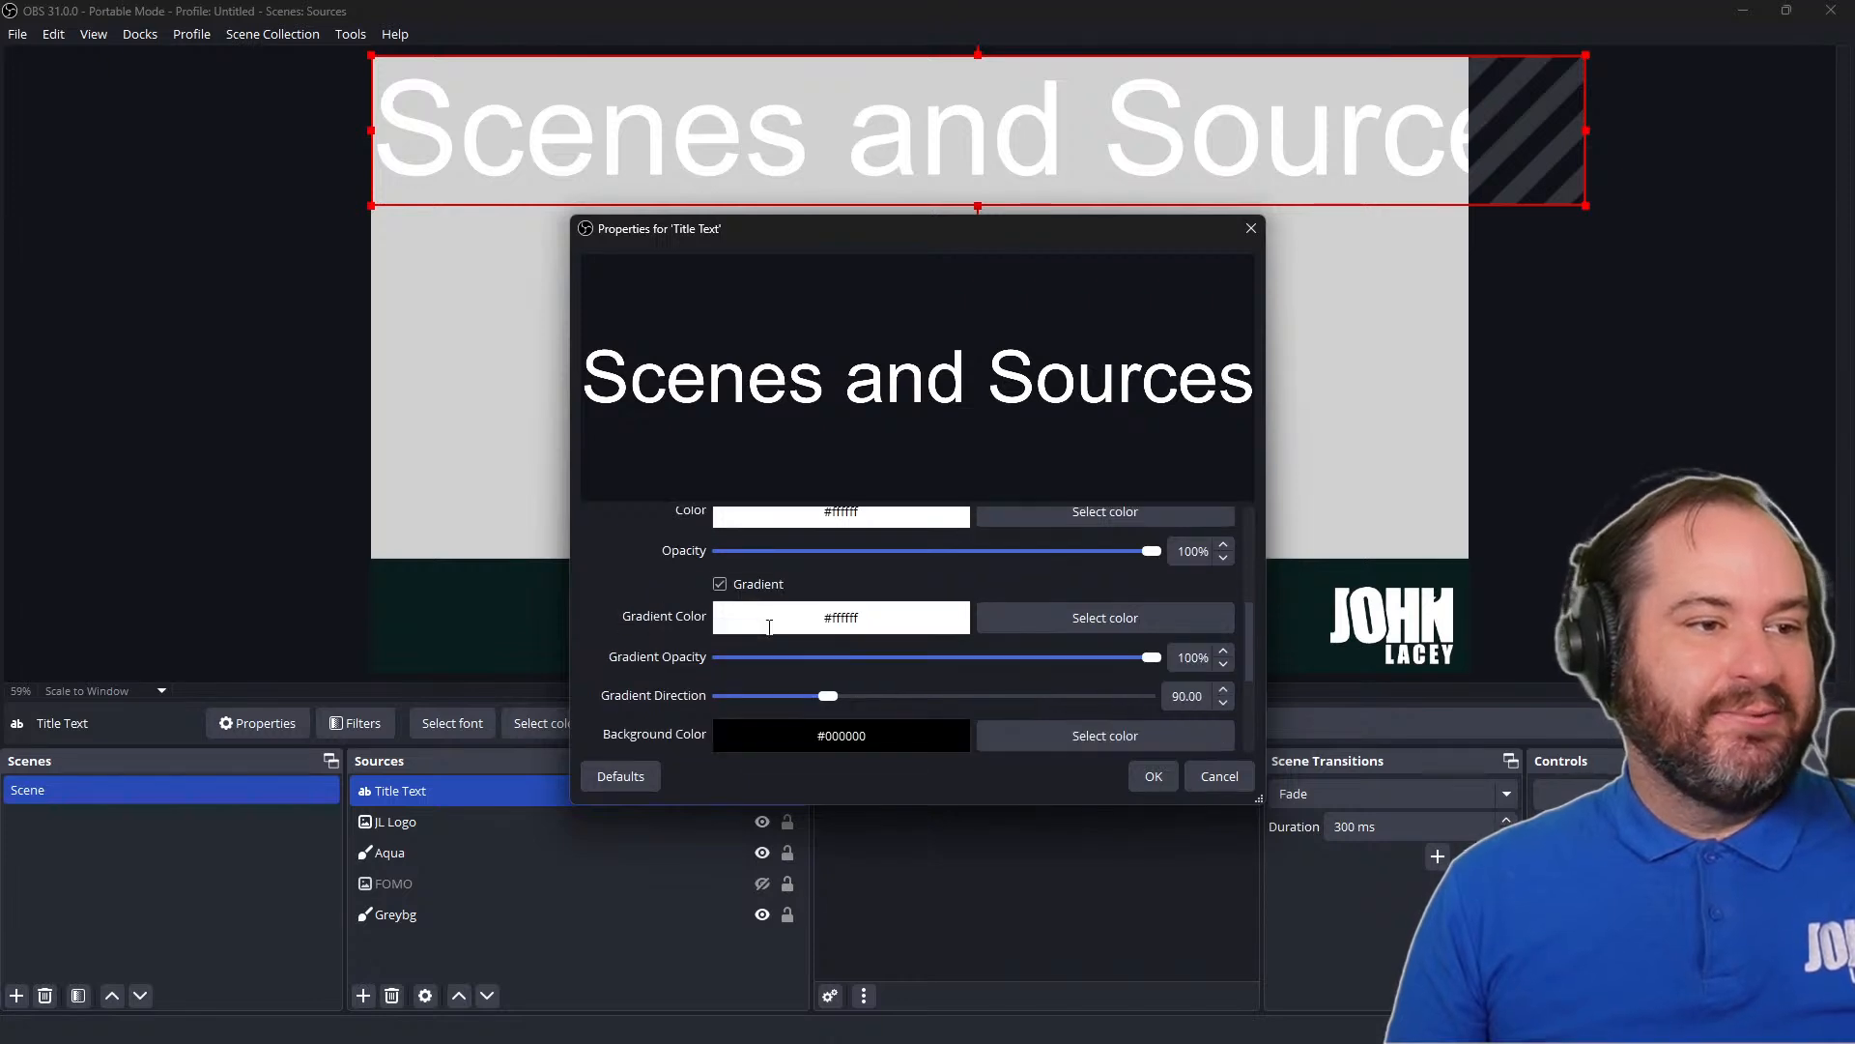
left_click(1071, 621)
left_click(778, 384)
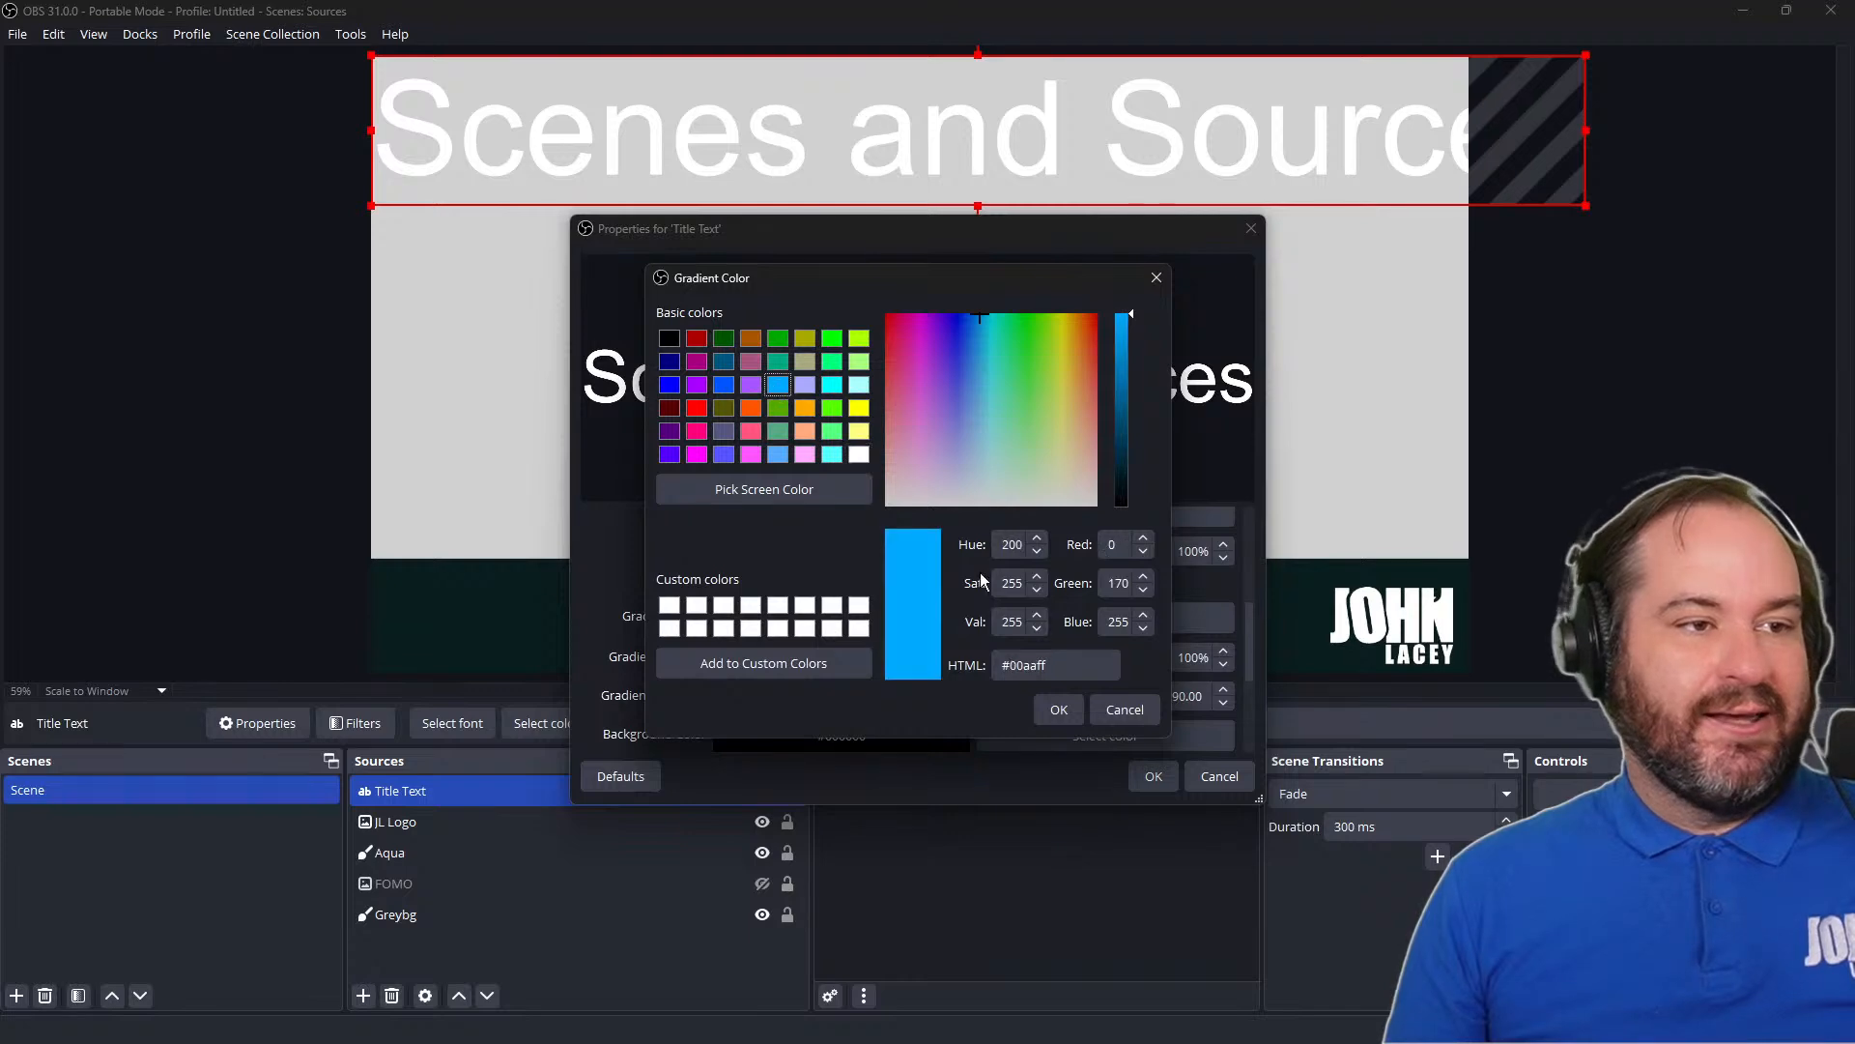
left_click(1078, 709)
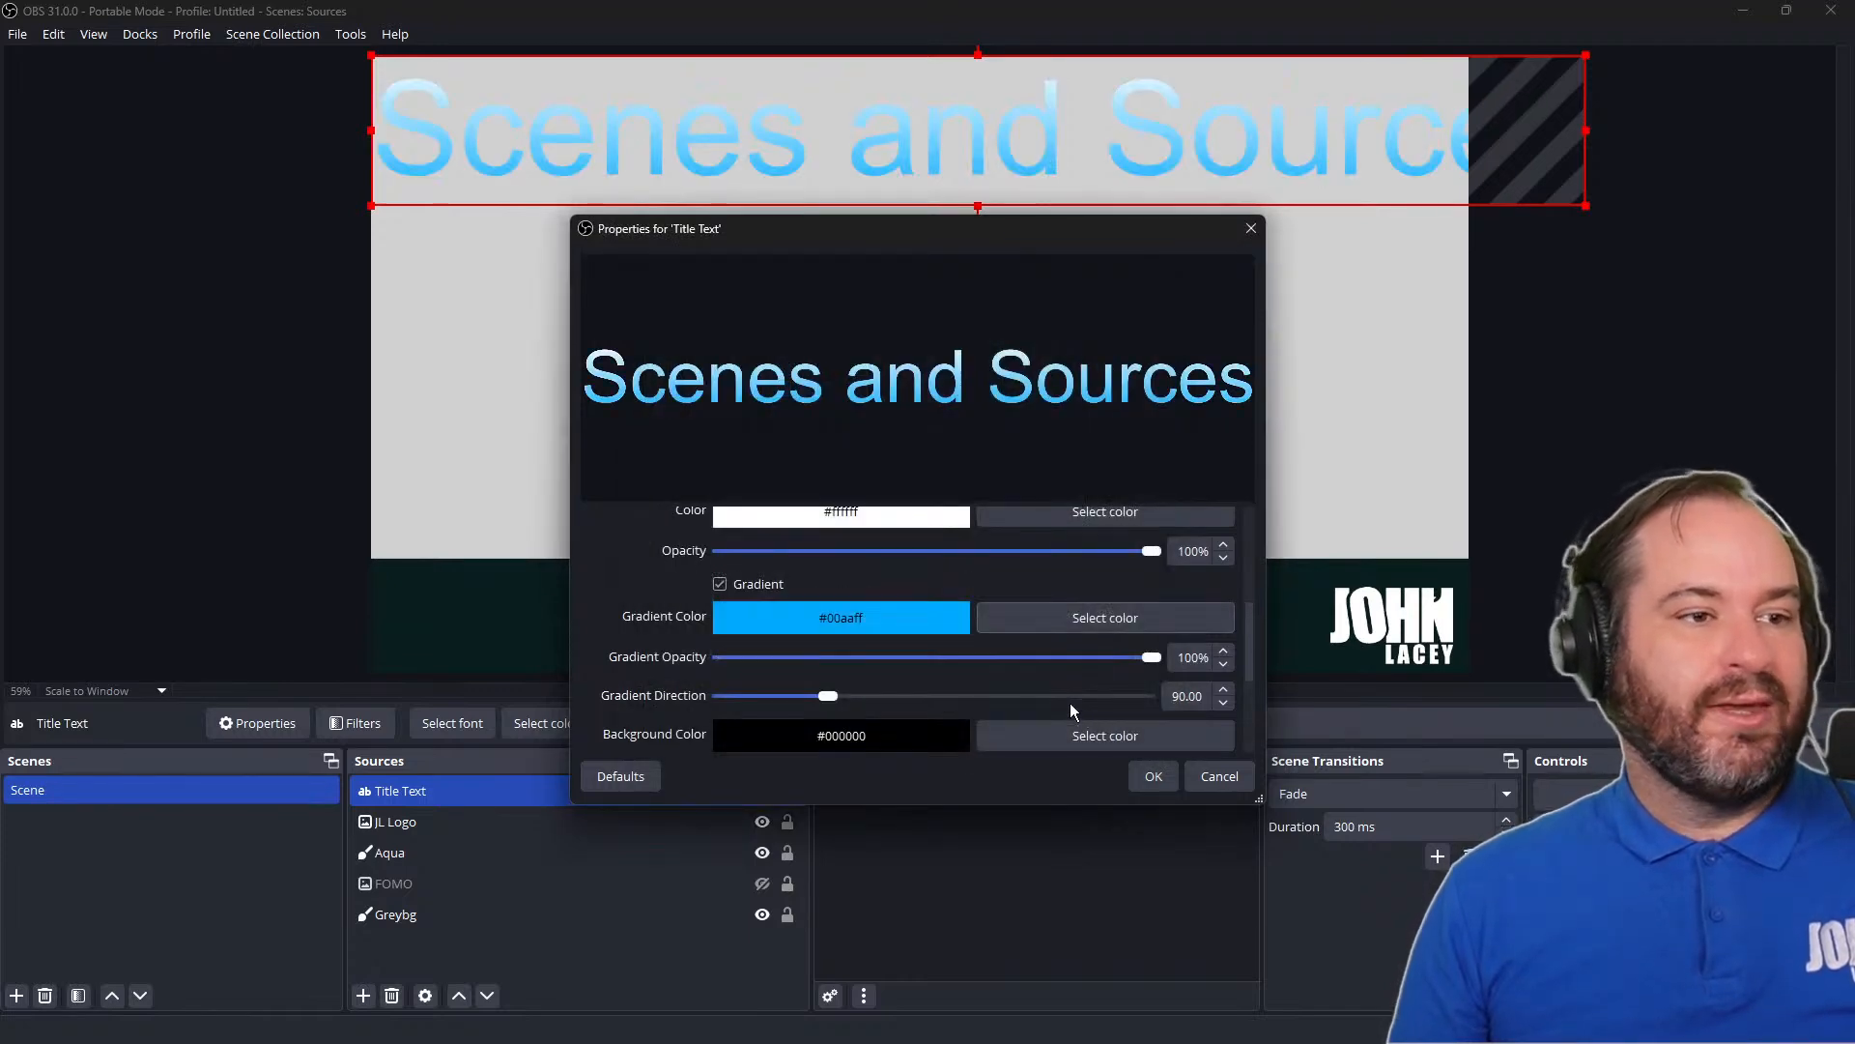
Set the title's main text color to orange #ff5c2b
scroll(859, 623, "up", 1)
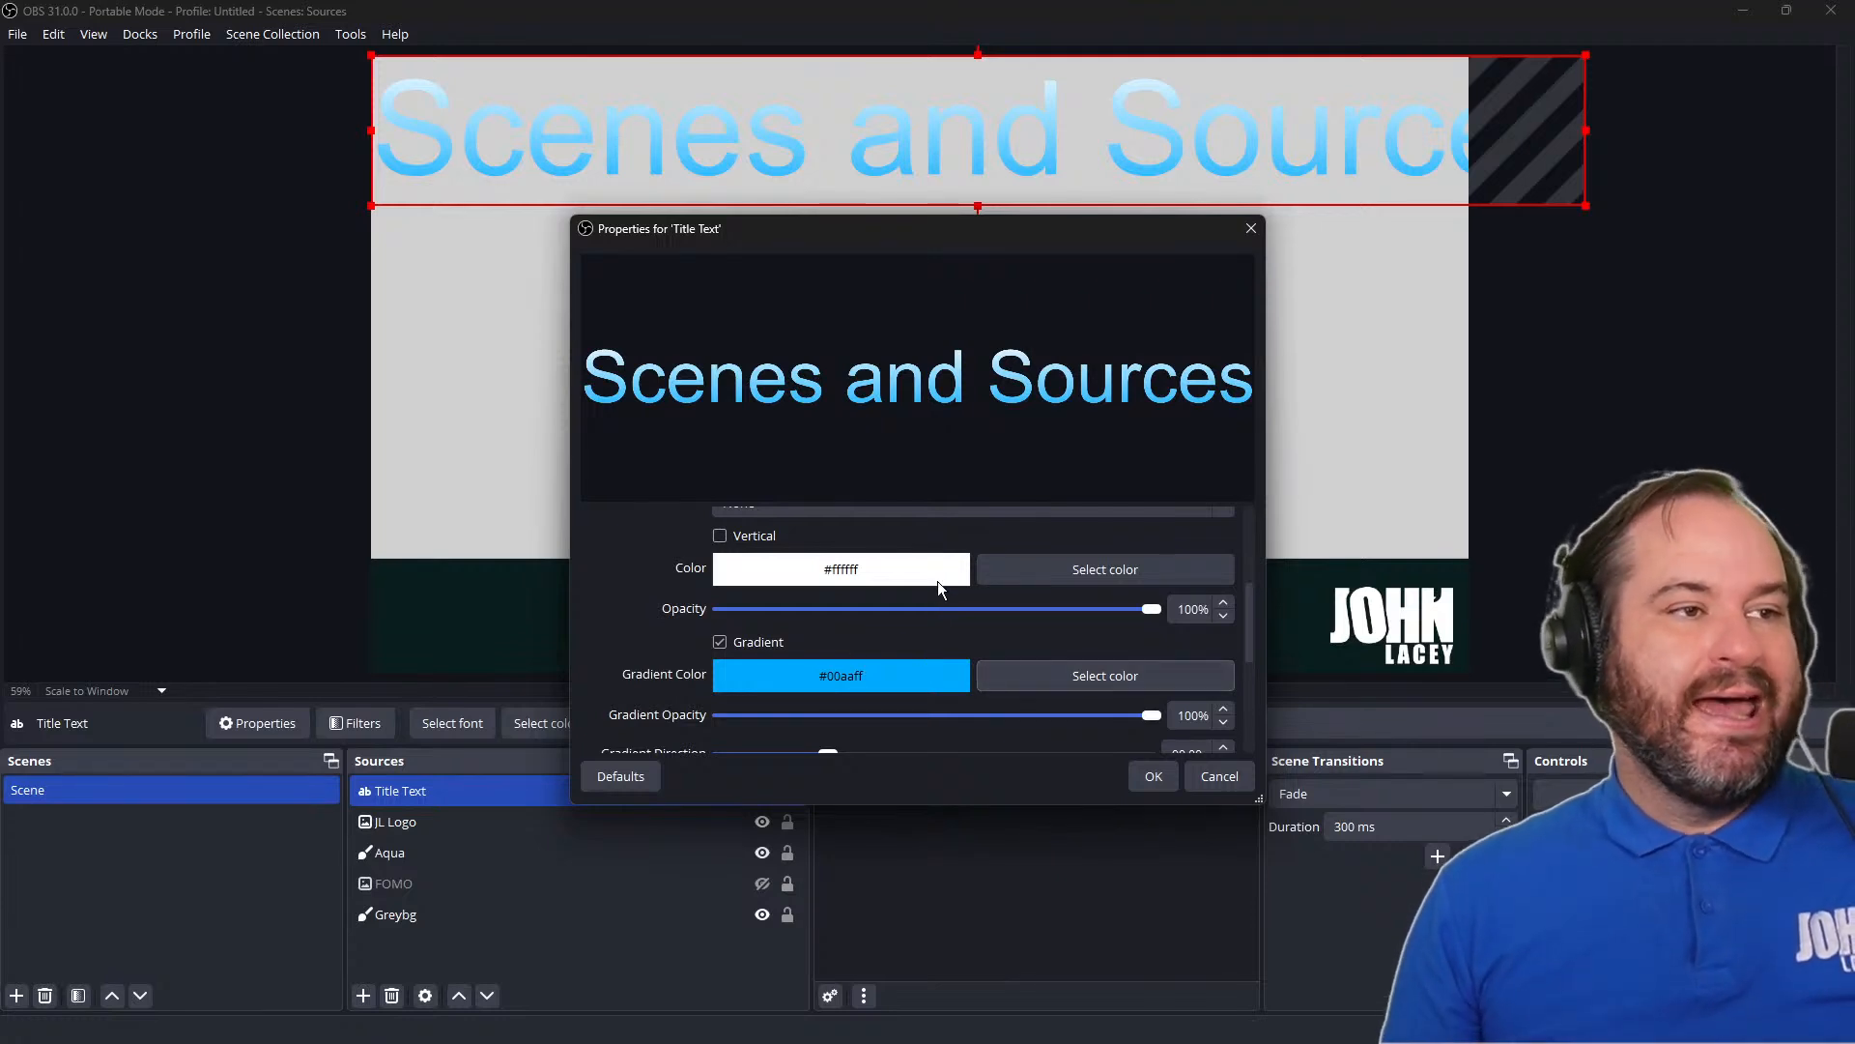
left_click(1047, 571)
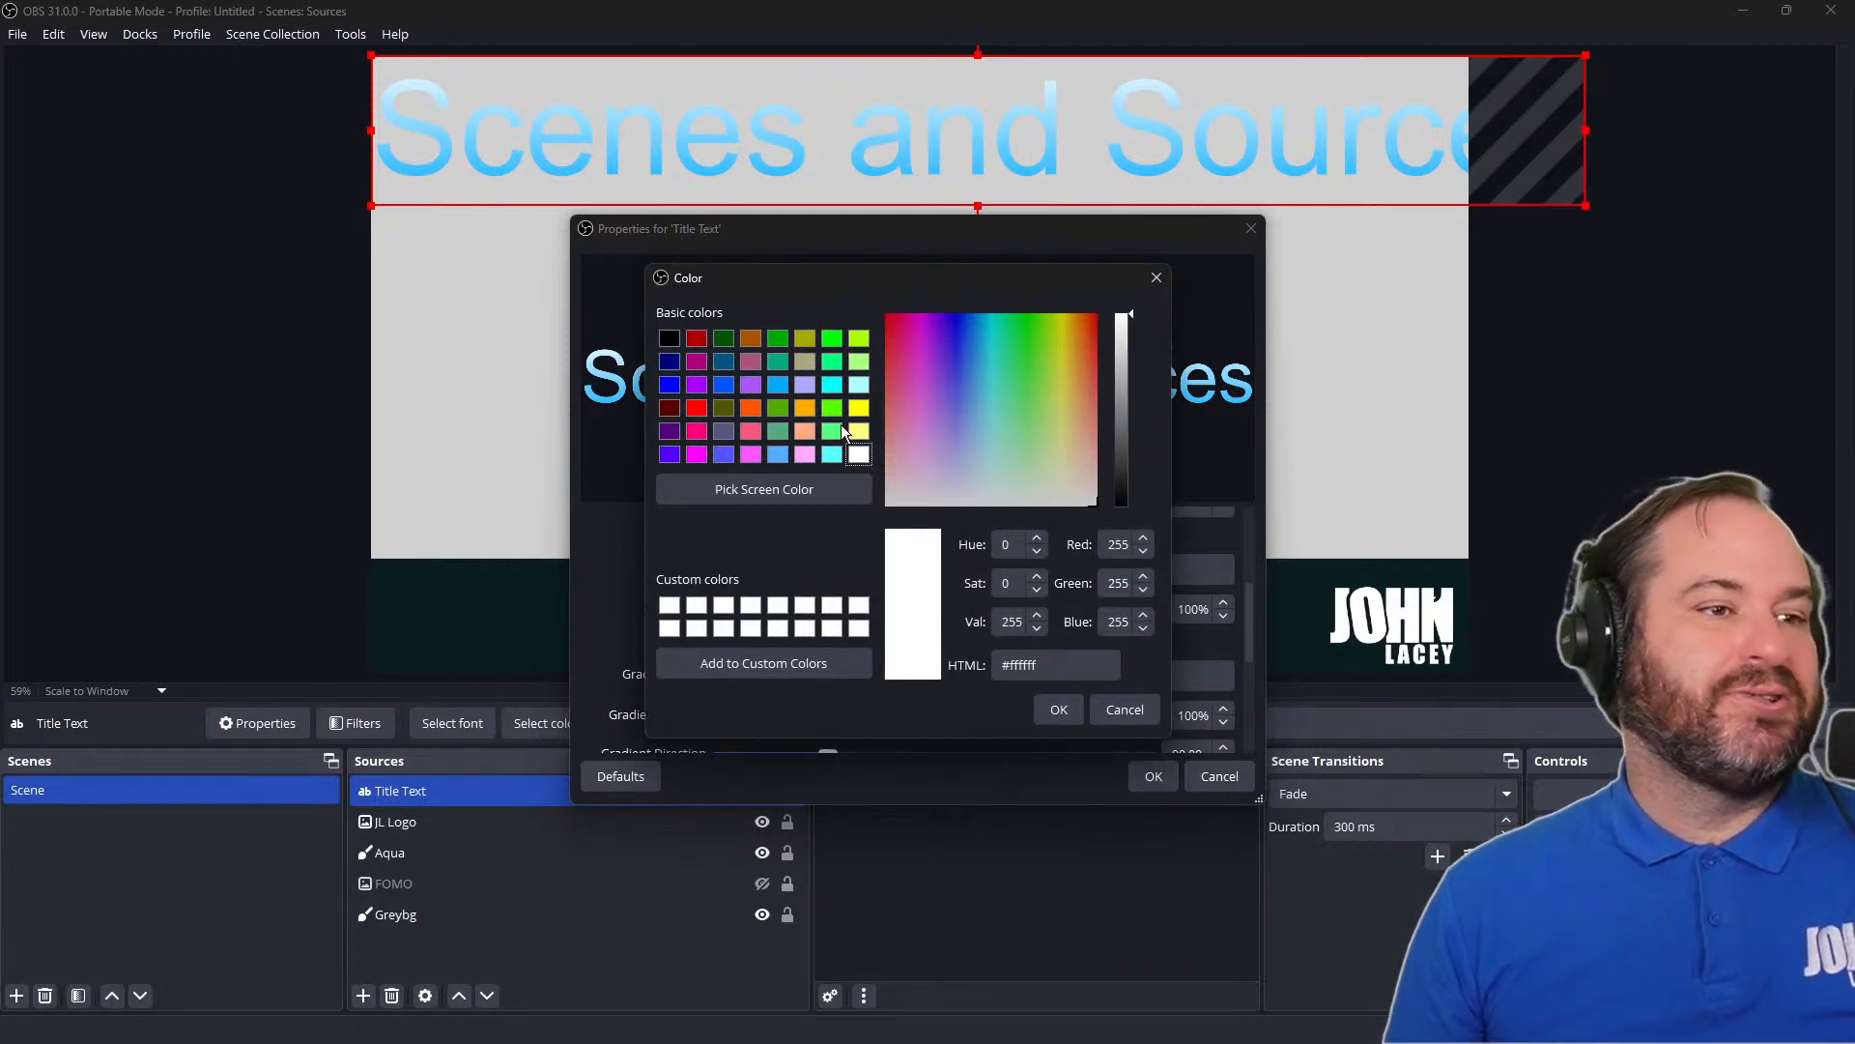
left_click(752, 431)
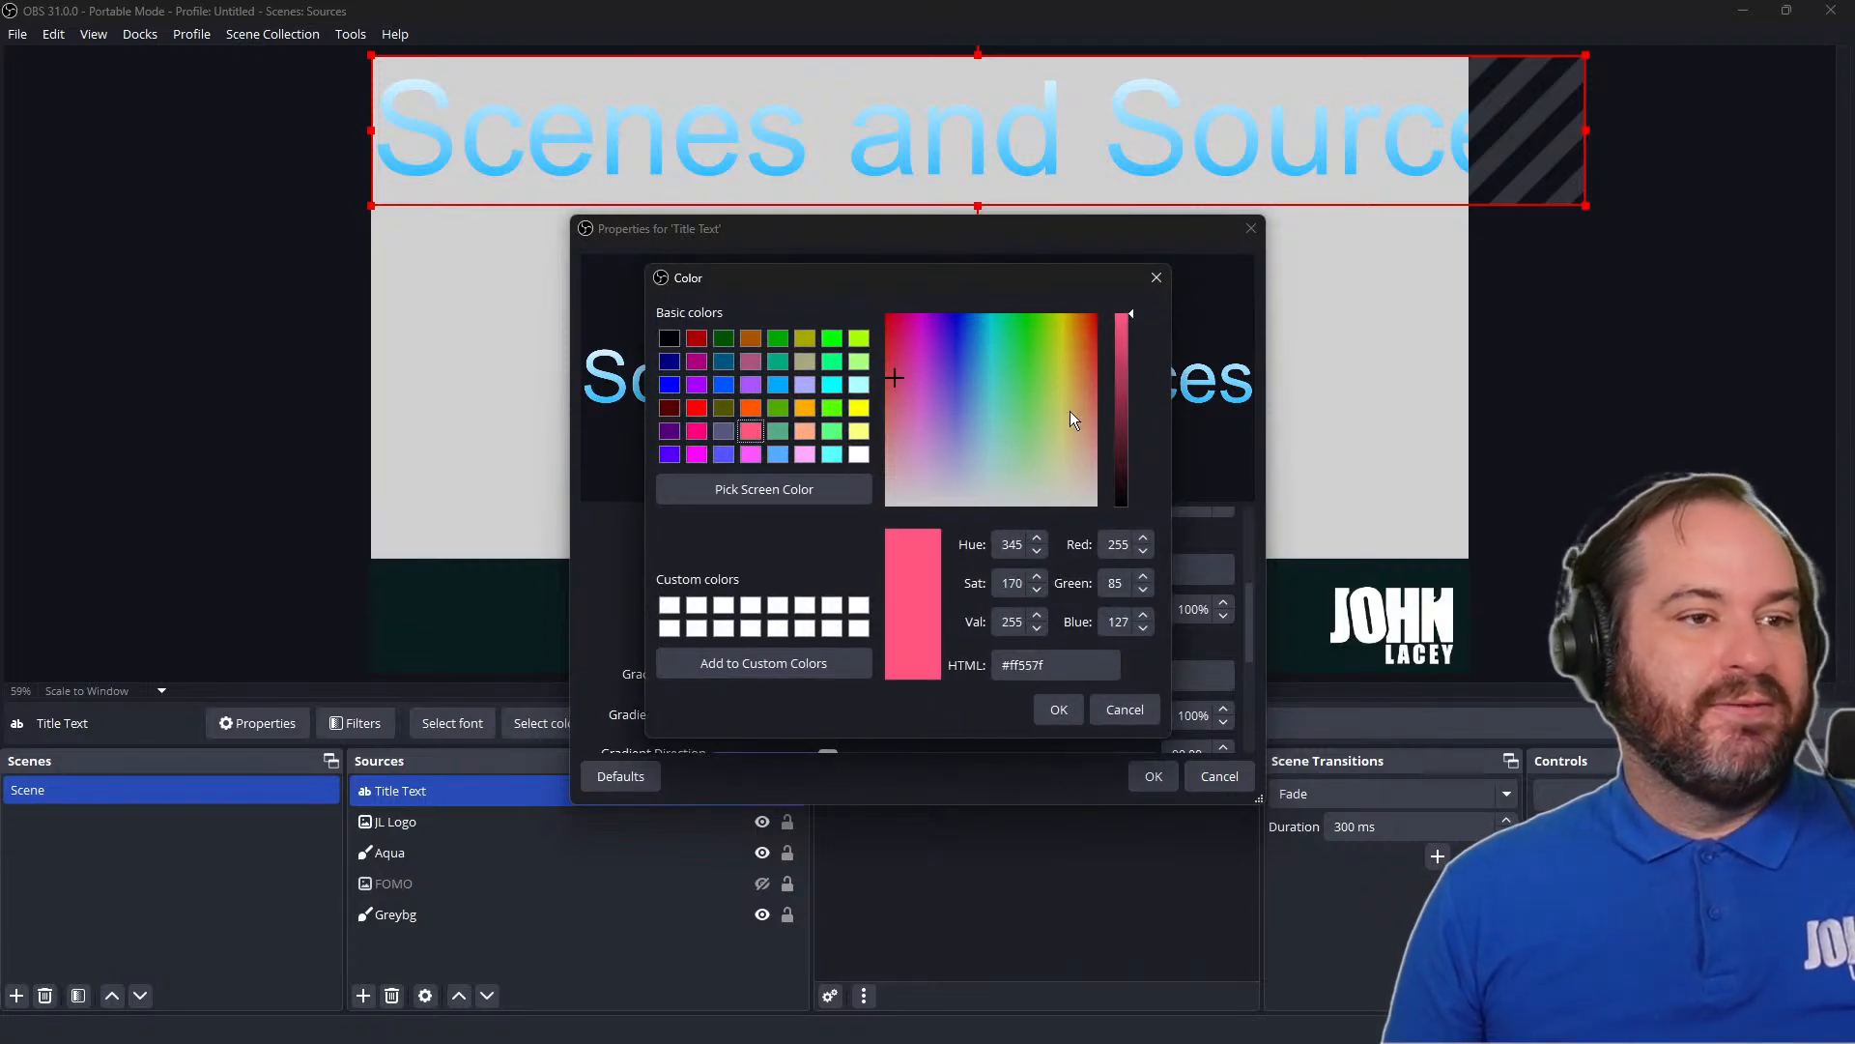
left_click(1088, 346)
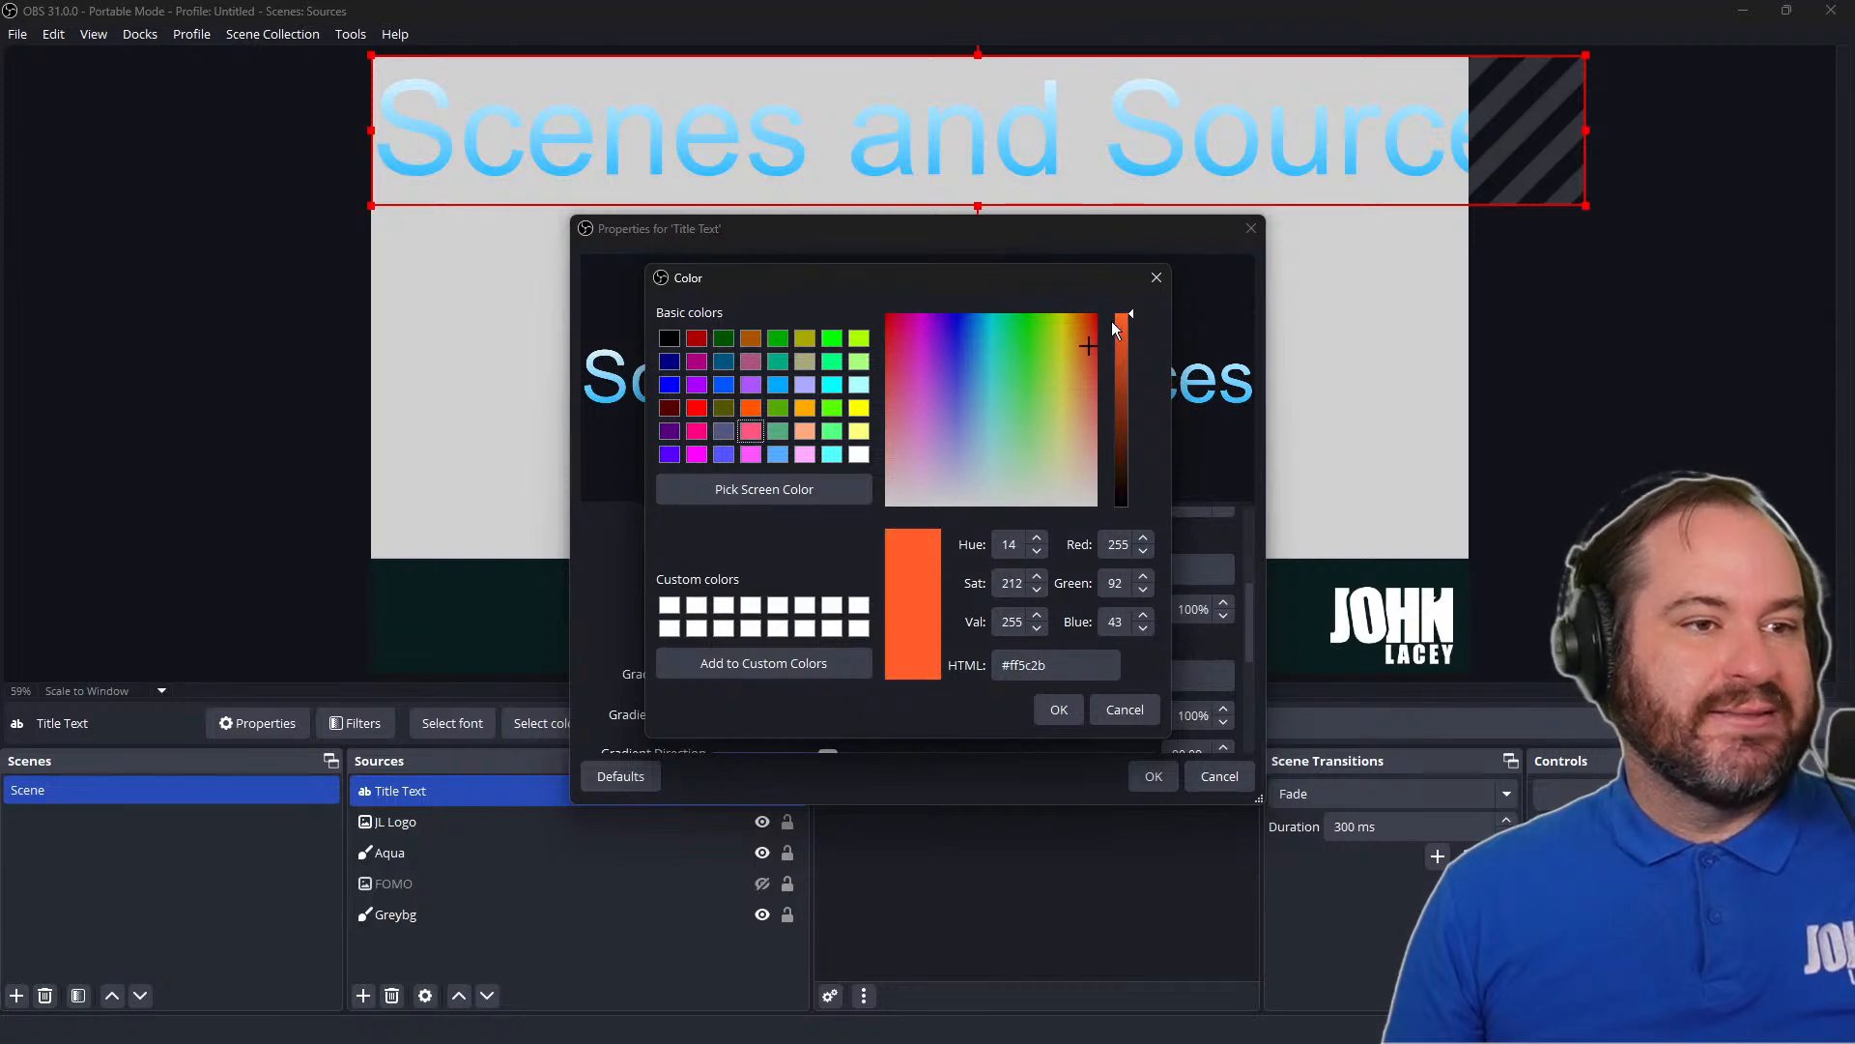
left_click(1059, 709)
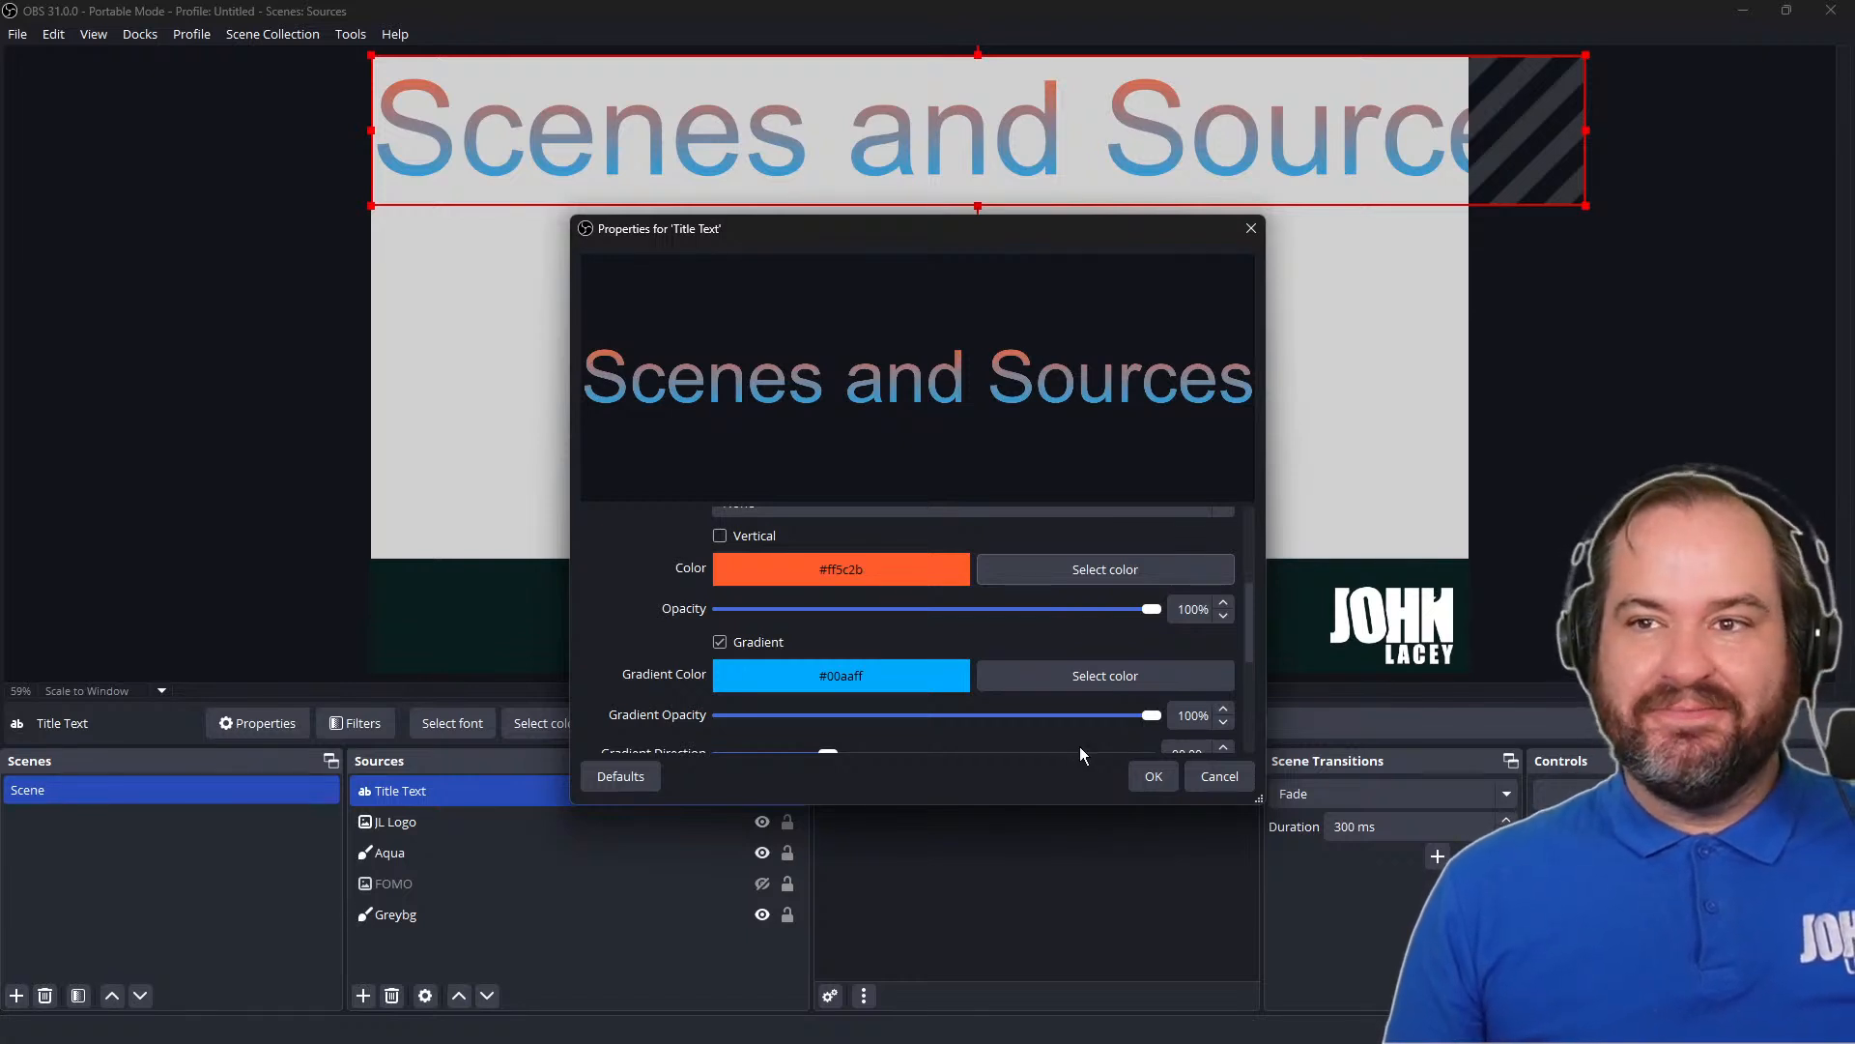
Turn off the gradient on the title text
scroll(1018, 591, "down", 3)
scroll(1019, 593, "up", 3)
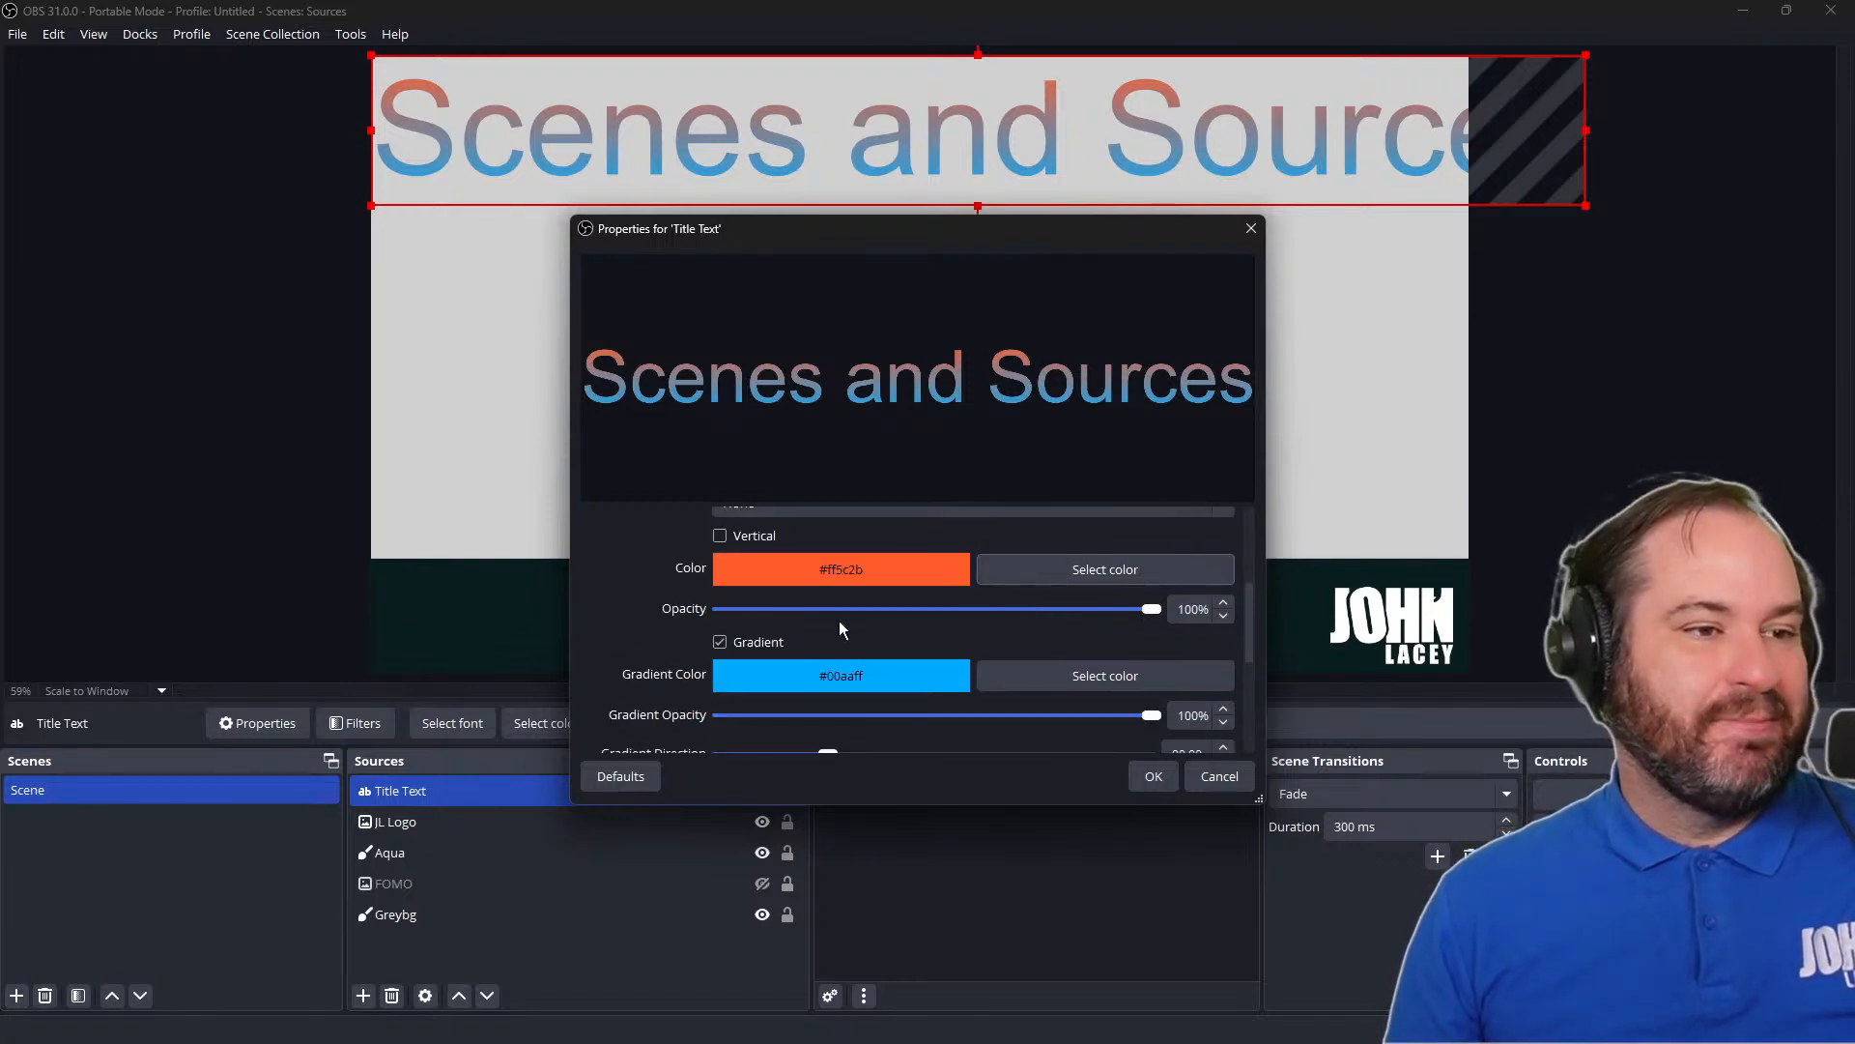
left_click(779, 640)
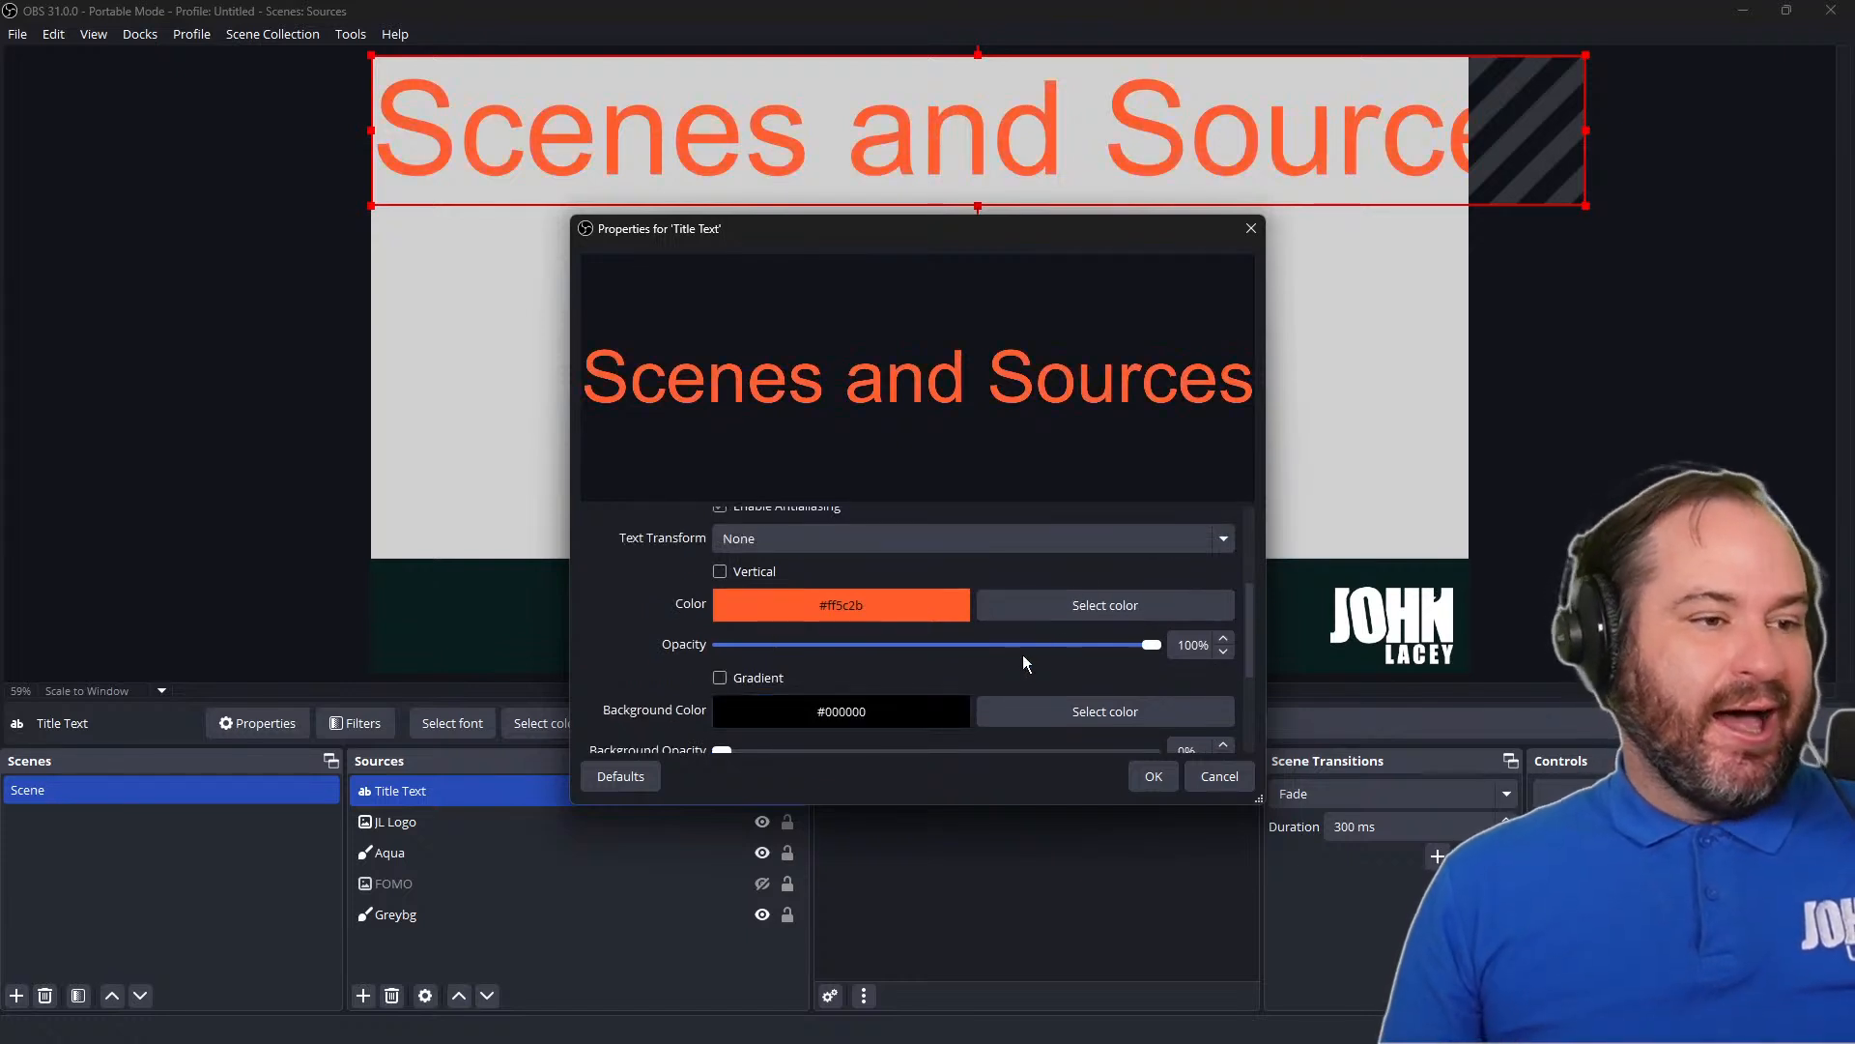
Accept black #000000 as the title's background color and leave the background opacity at 0%
scroll(1020, 655, "down", 3)
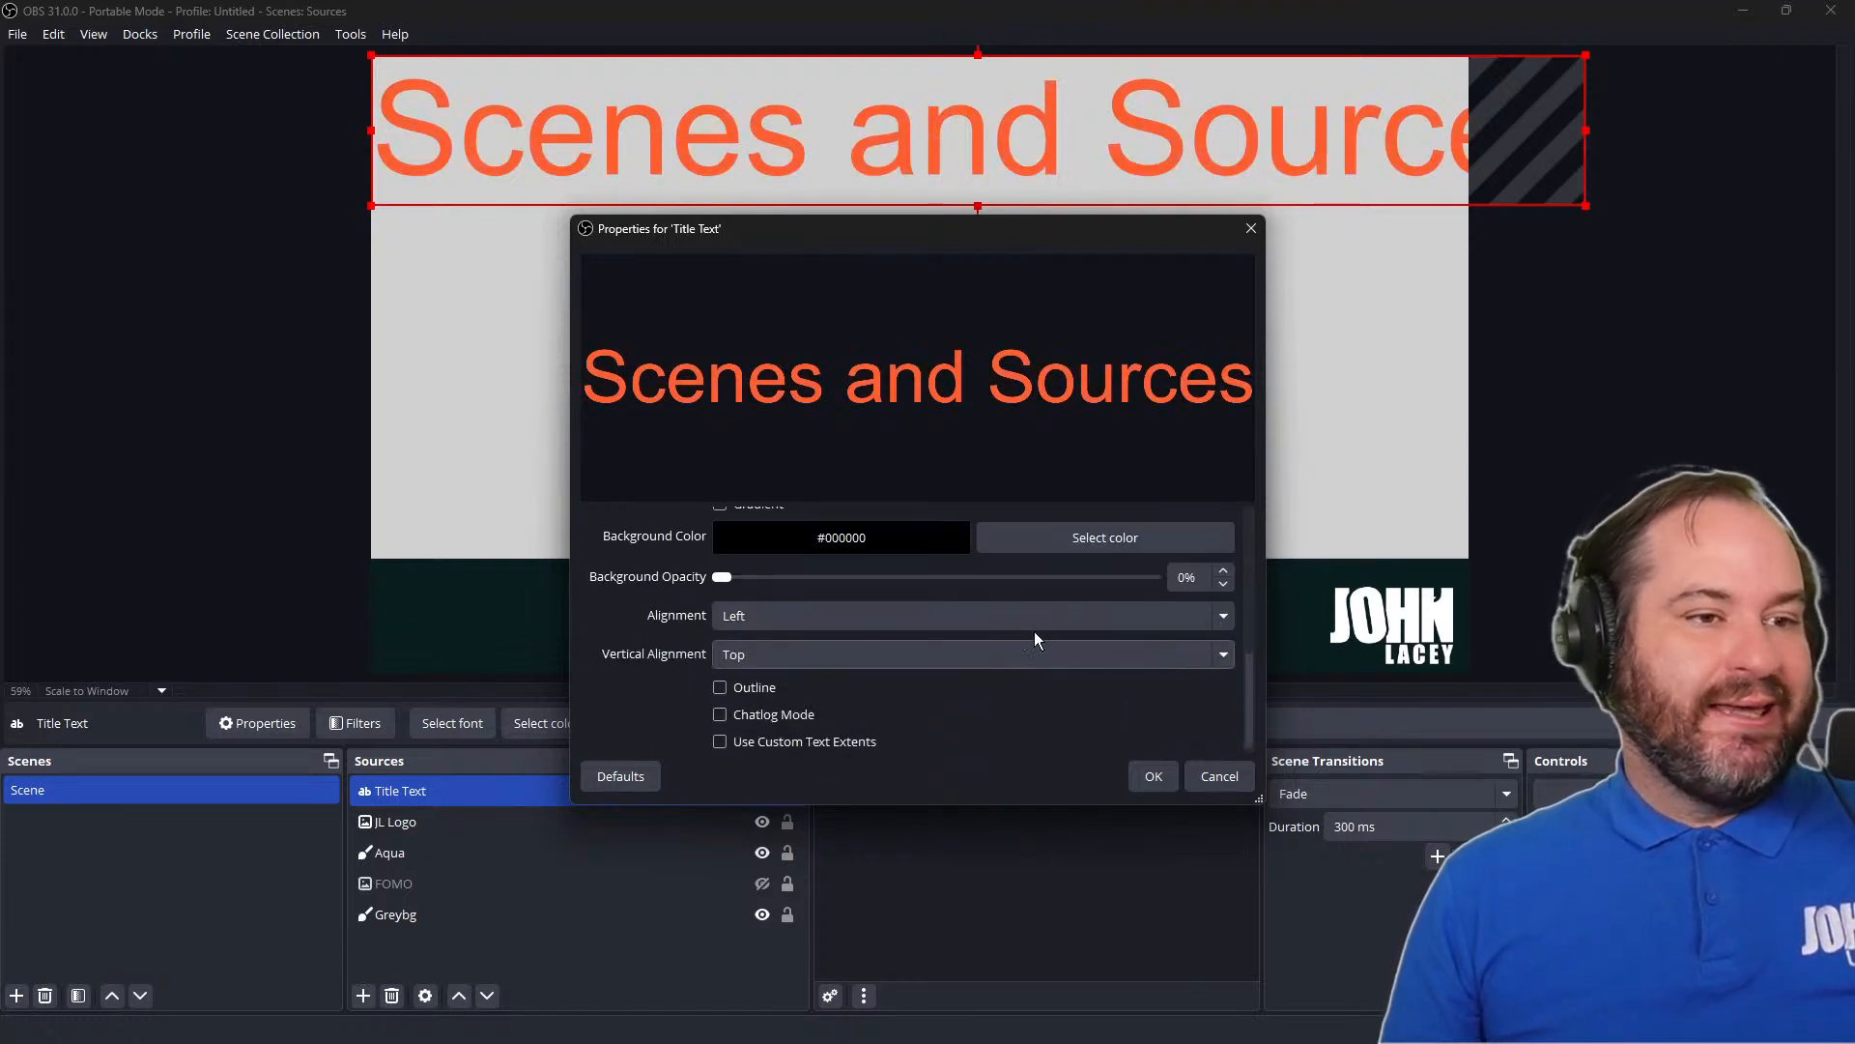
scroll(1064, 601, "up", 1)
left_click(1070, 591)
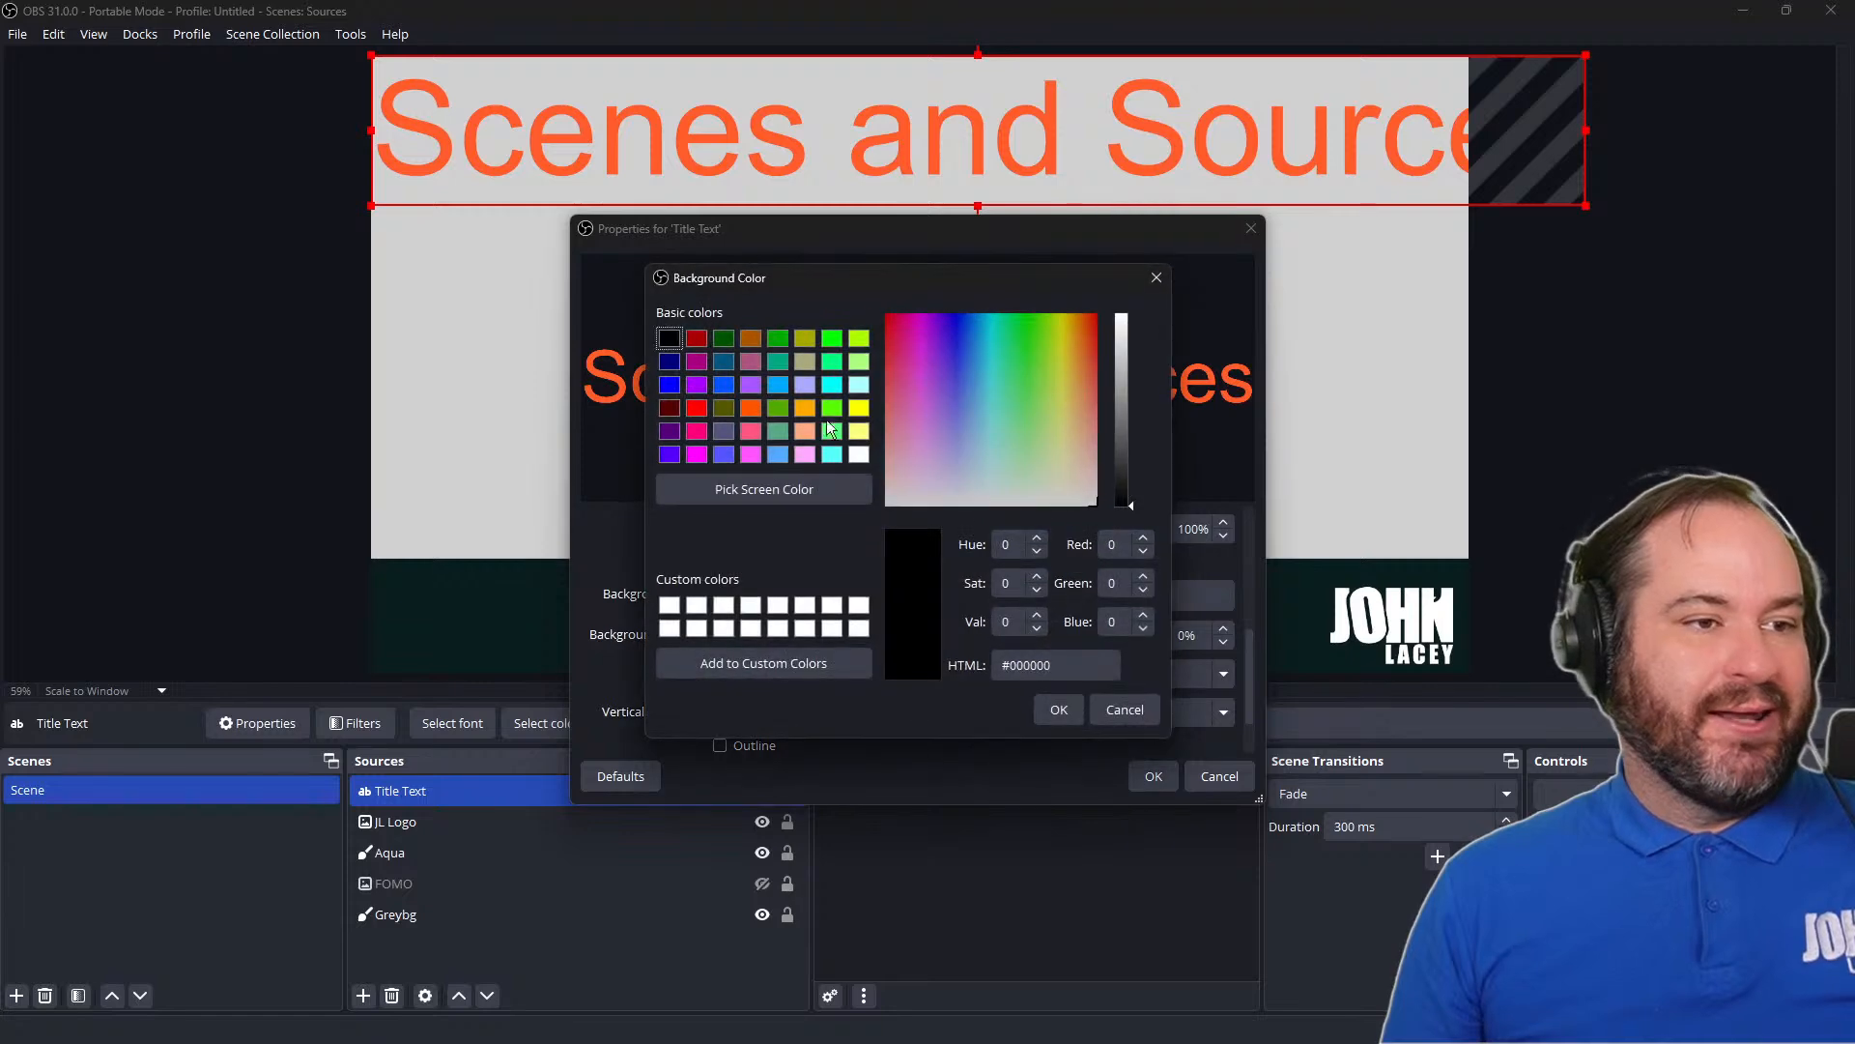
left_click(1059, 710)
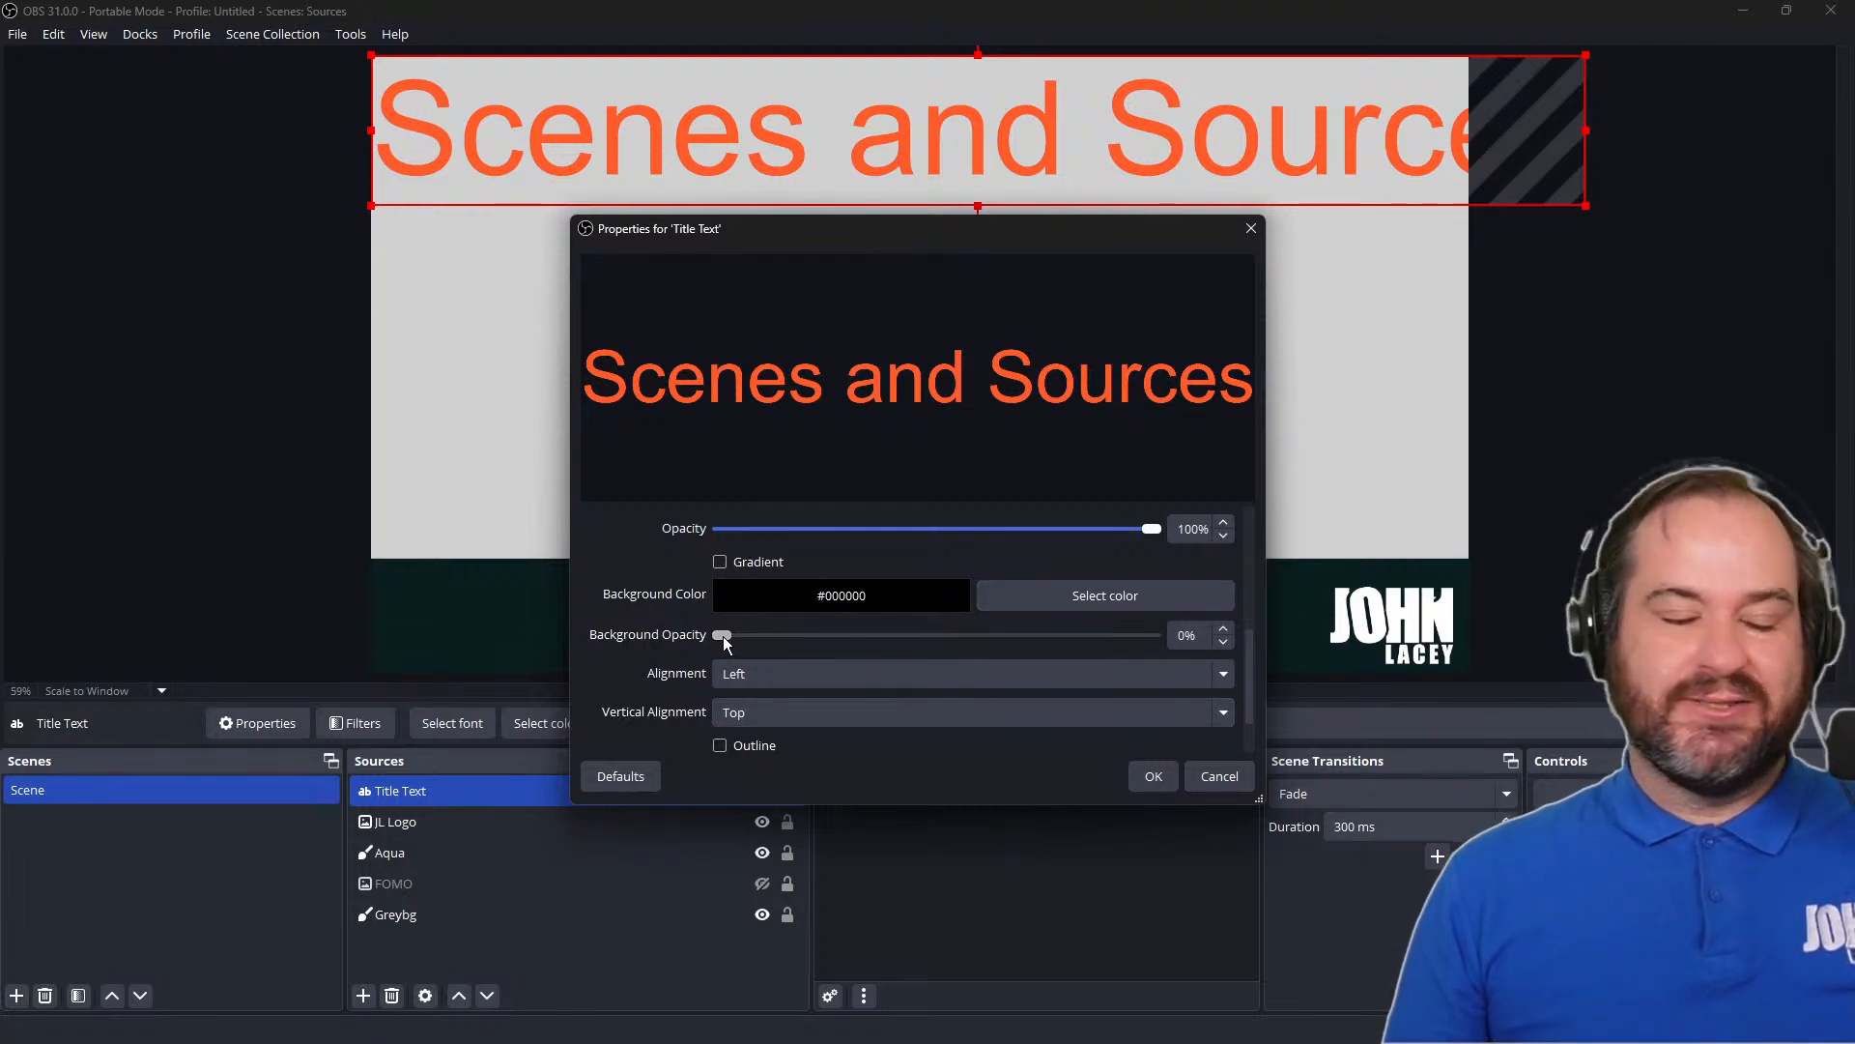
mouse_move(726, 641)
left_mouse_down()
mouse_move(1155, 644)
mouse_move(1028, 623)
mouse_move(720, 638)
left_mouse_up()
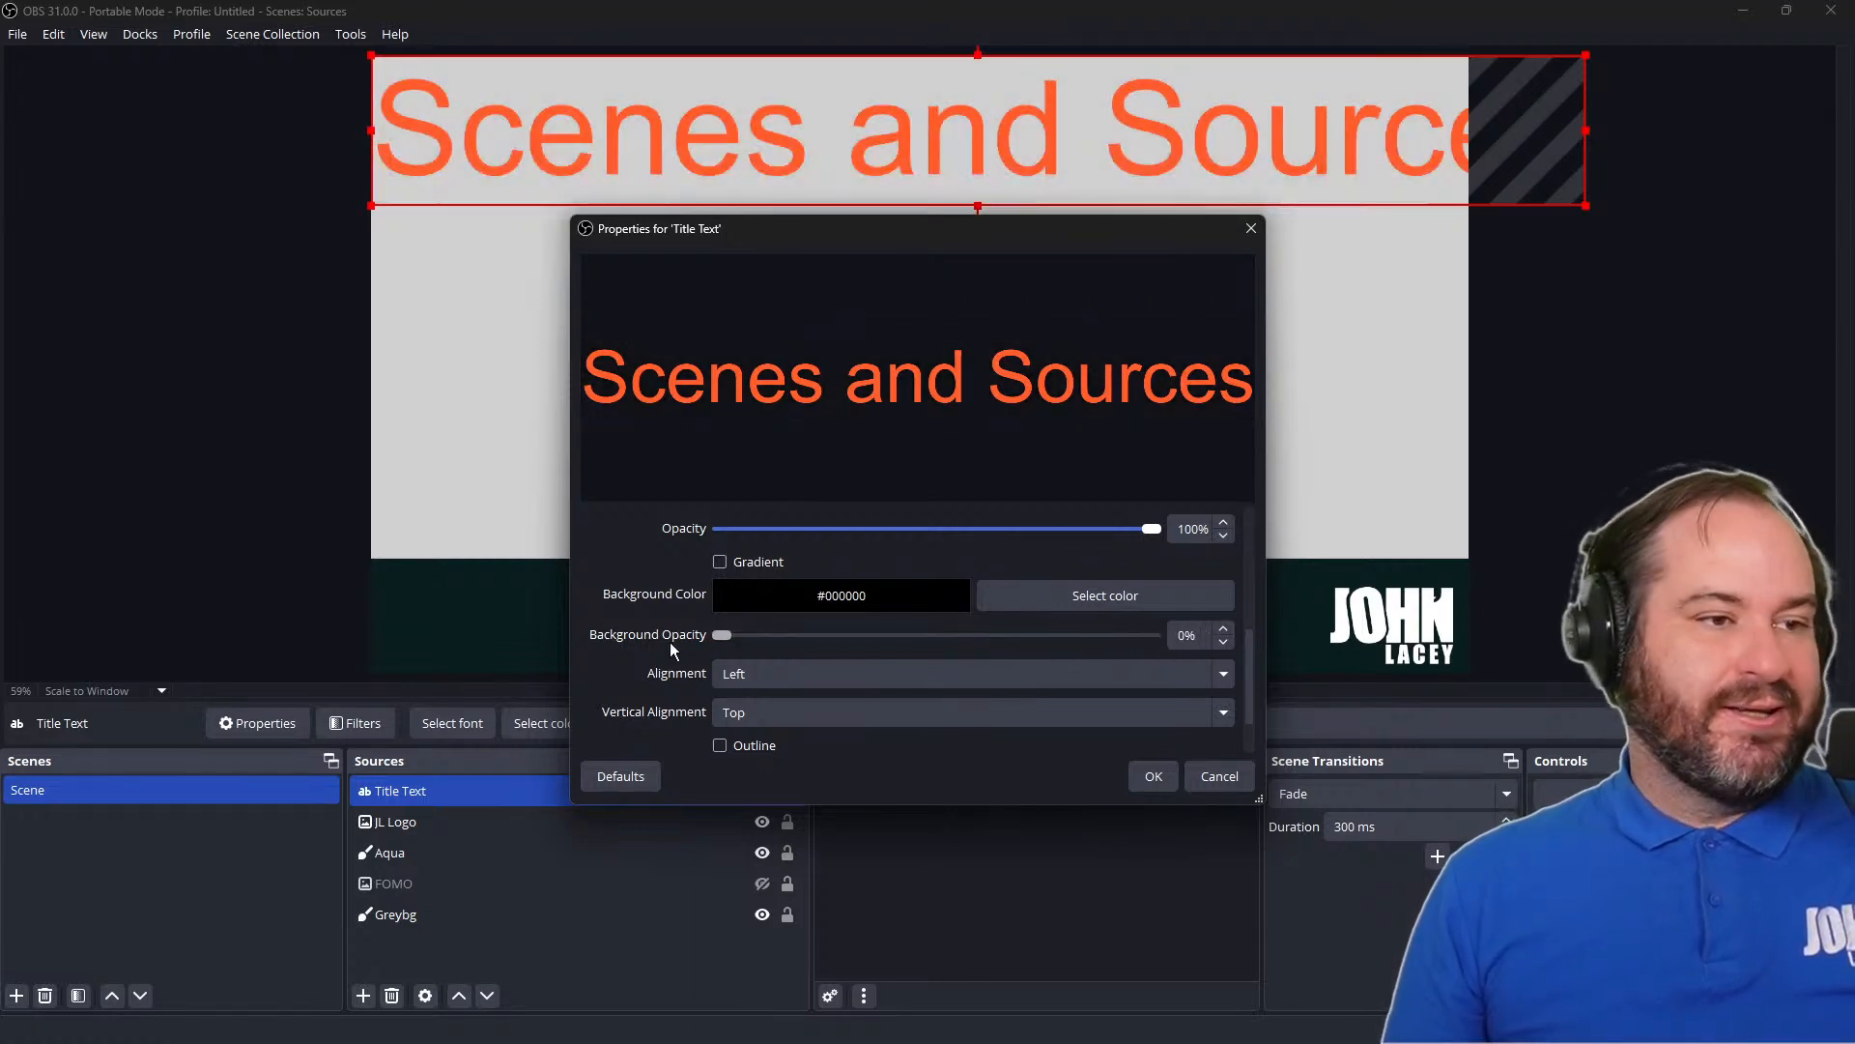
Look through the alignment and vertical alignment choices for the title text without changing them
left_click(970, 682)
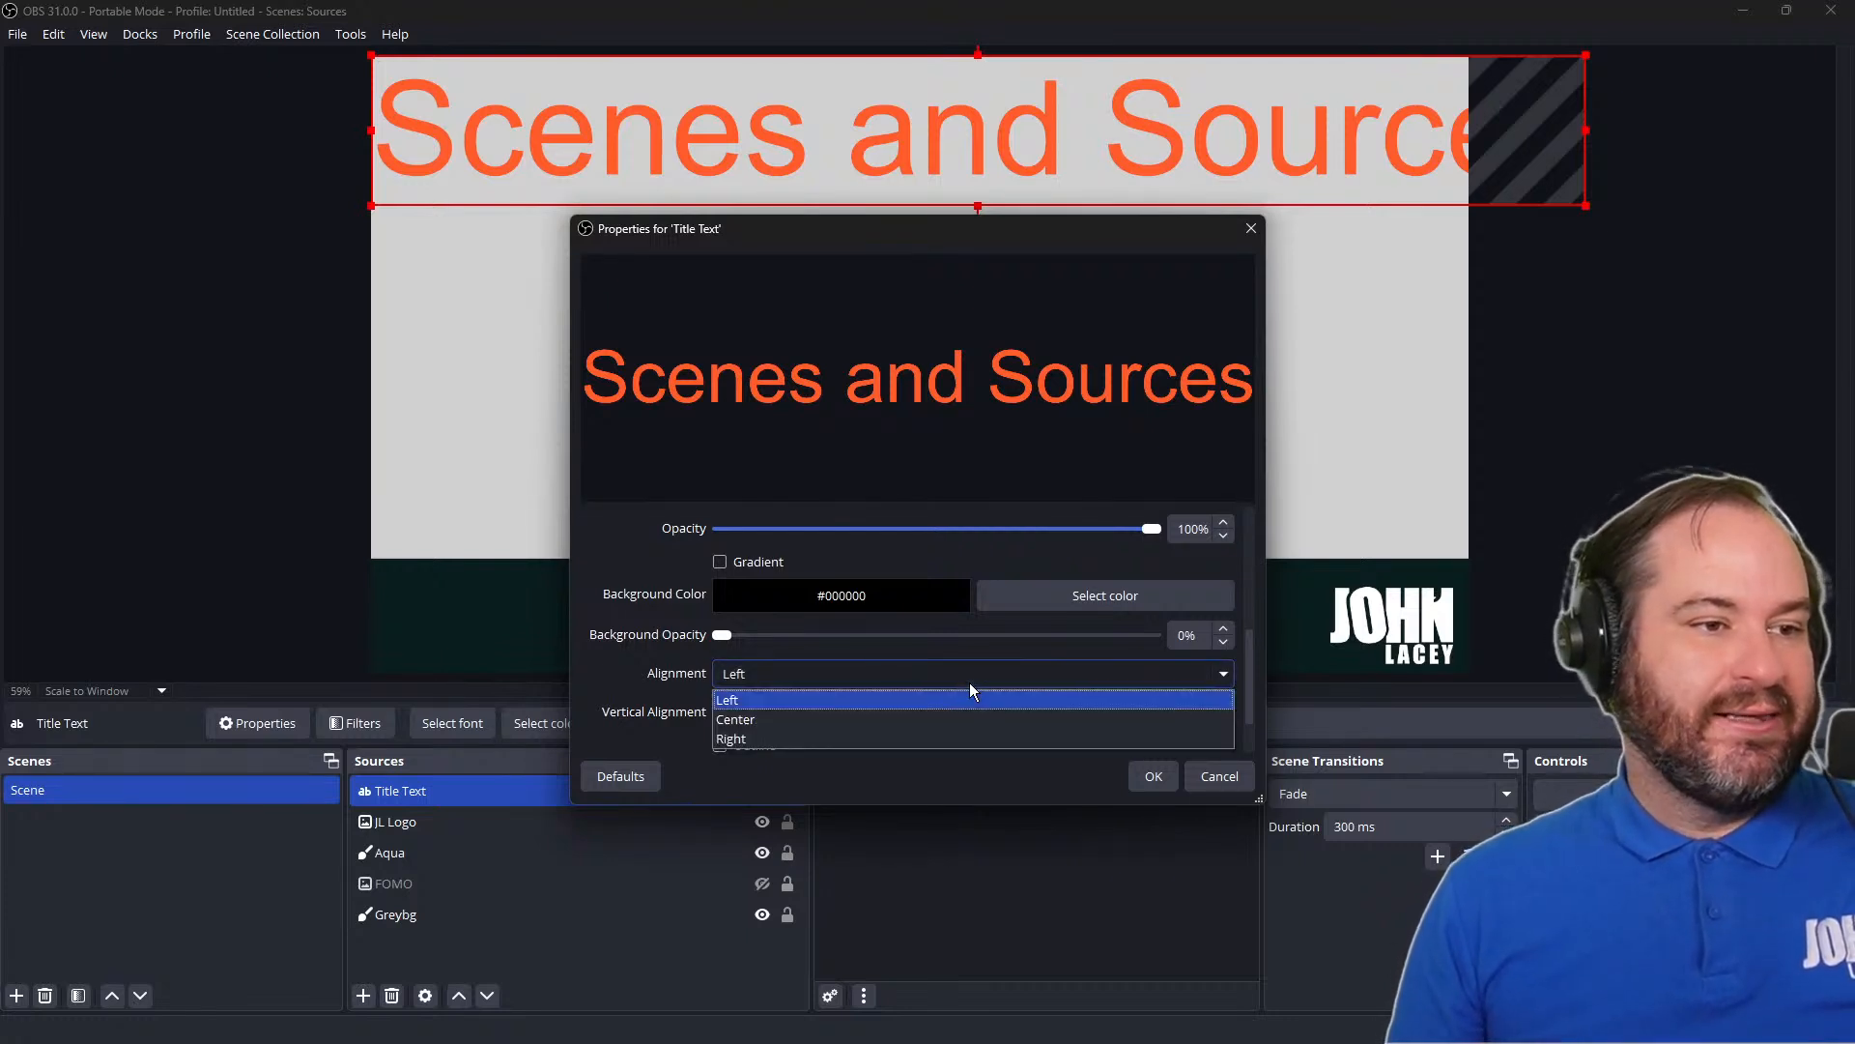
left_click(970, 682)
left_click(970, 682)
left_click(971, 677)
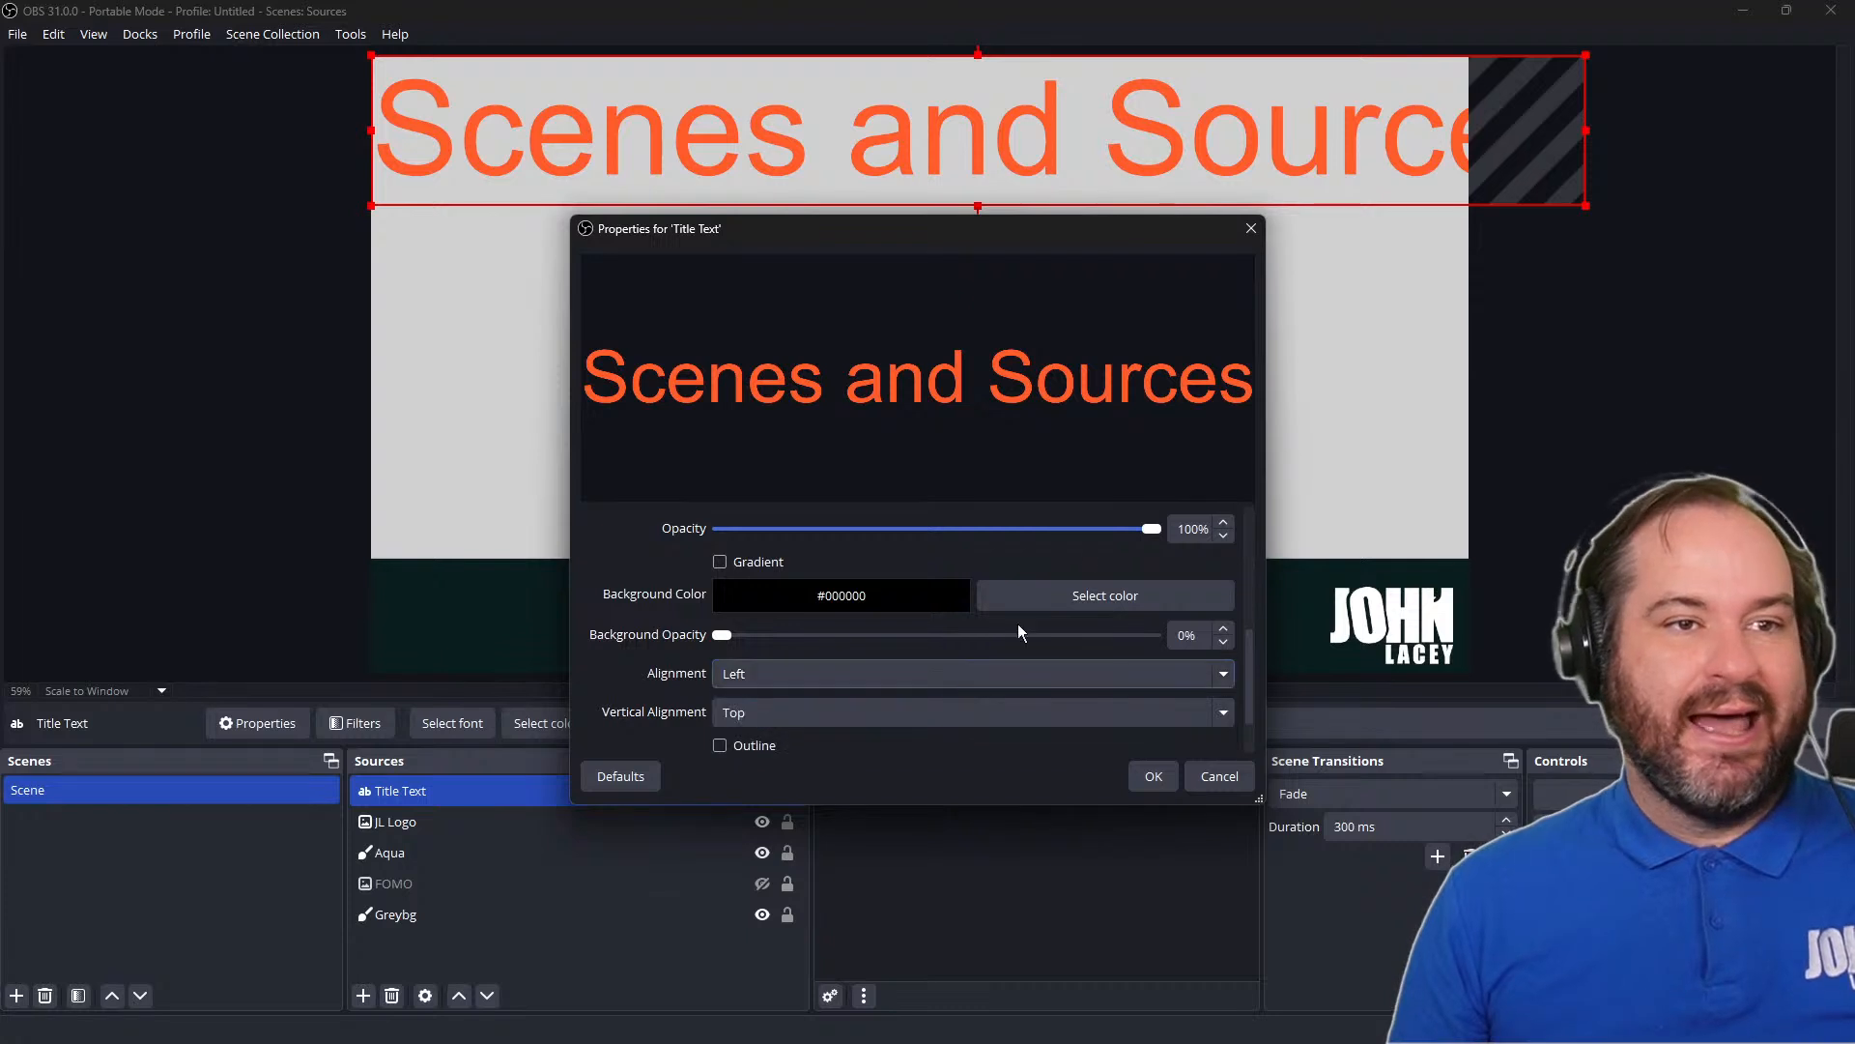
left_click(968, 713)
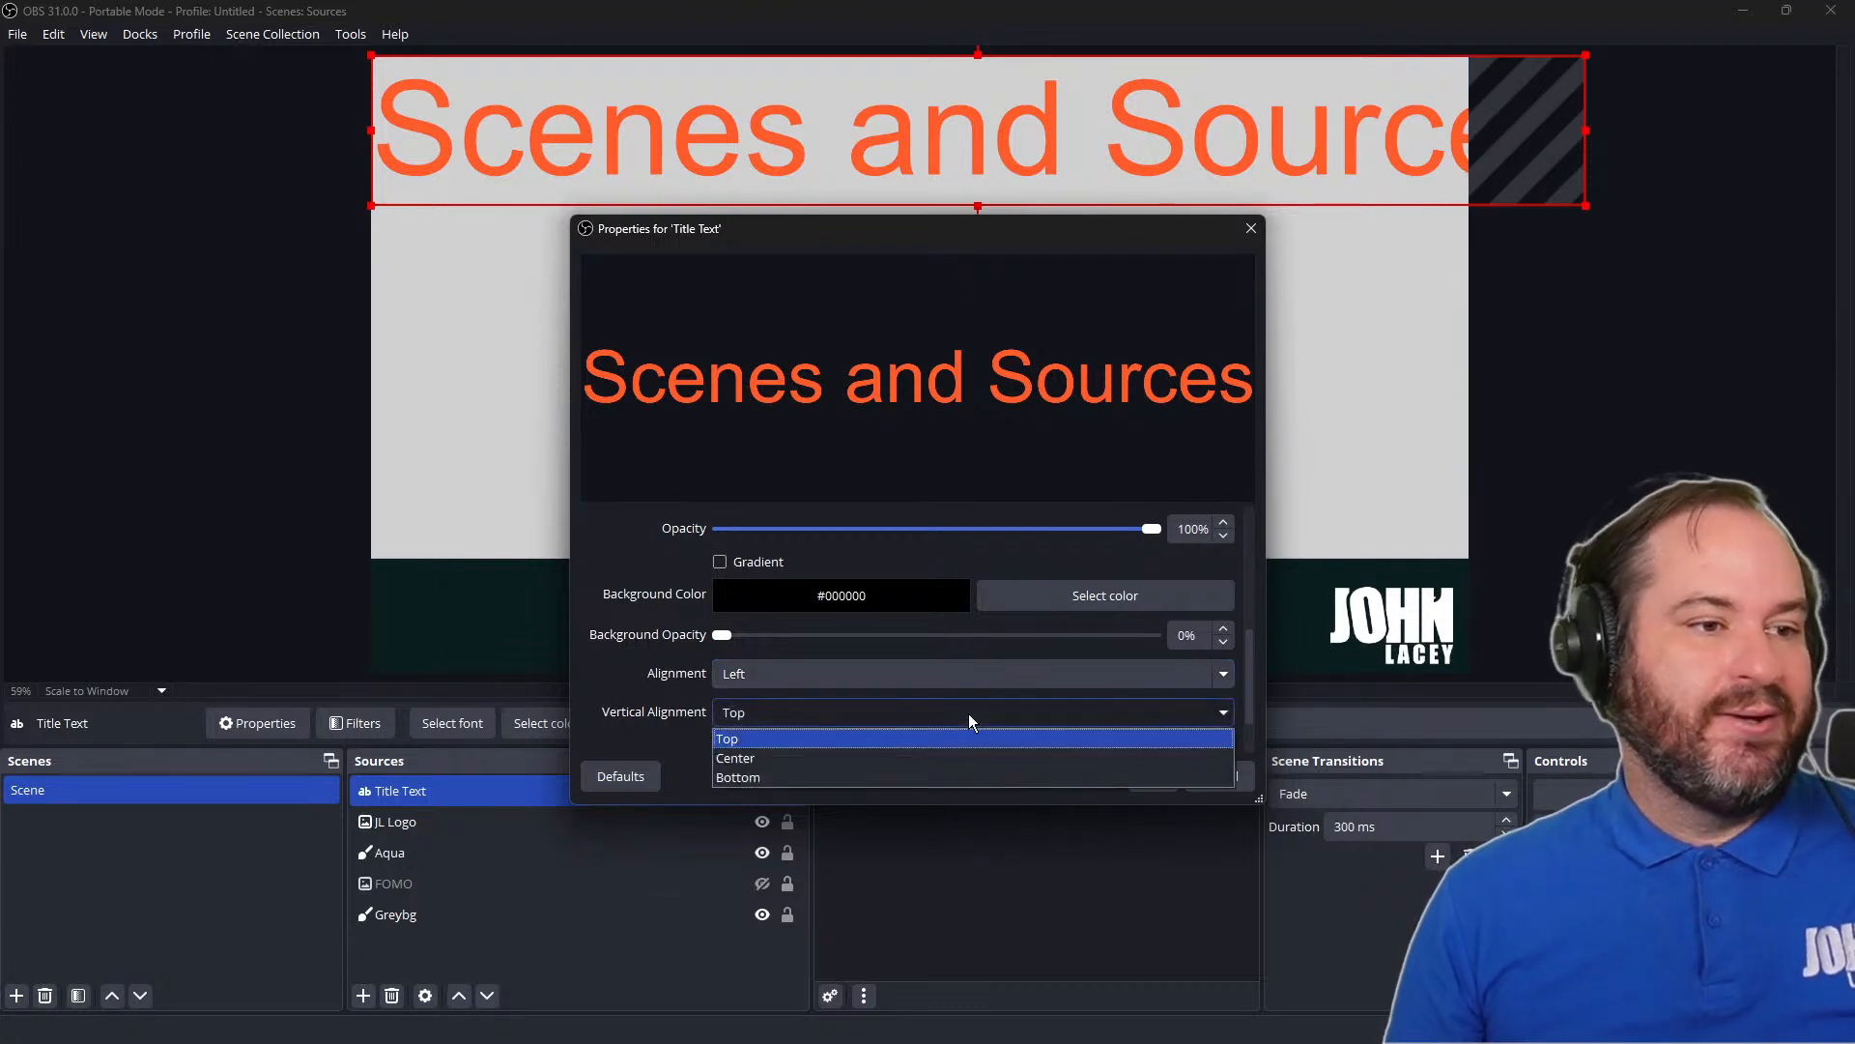
left_click(968, 714)
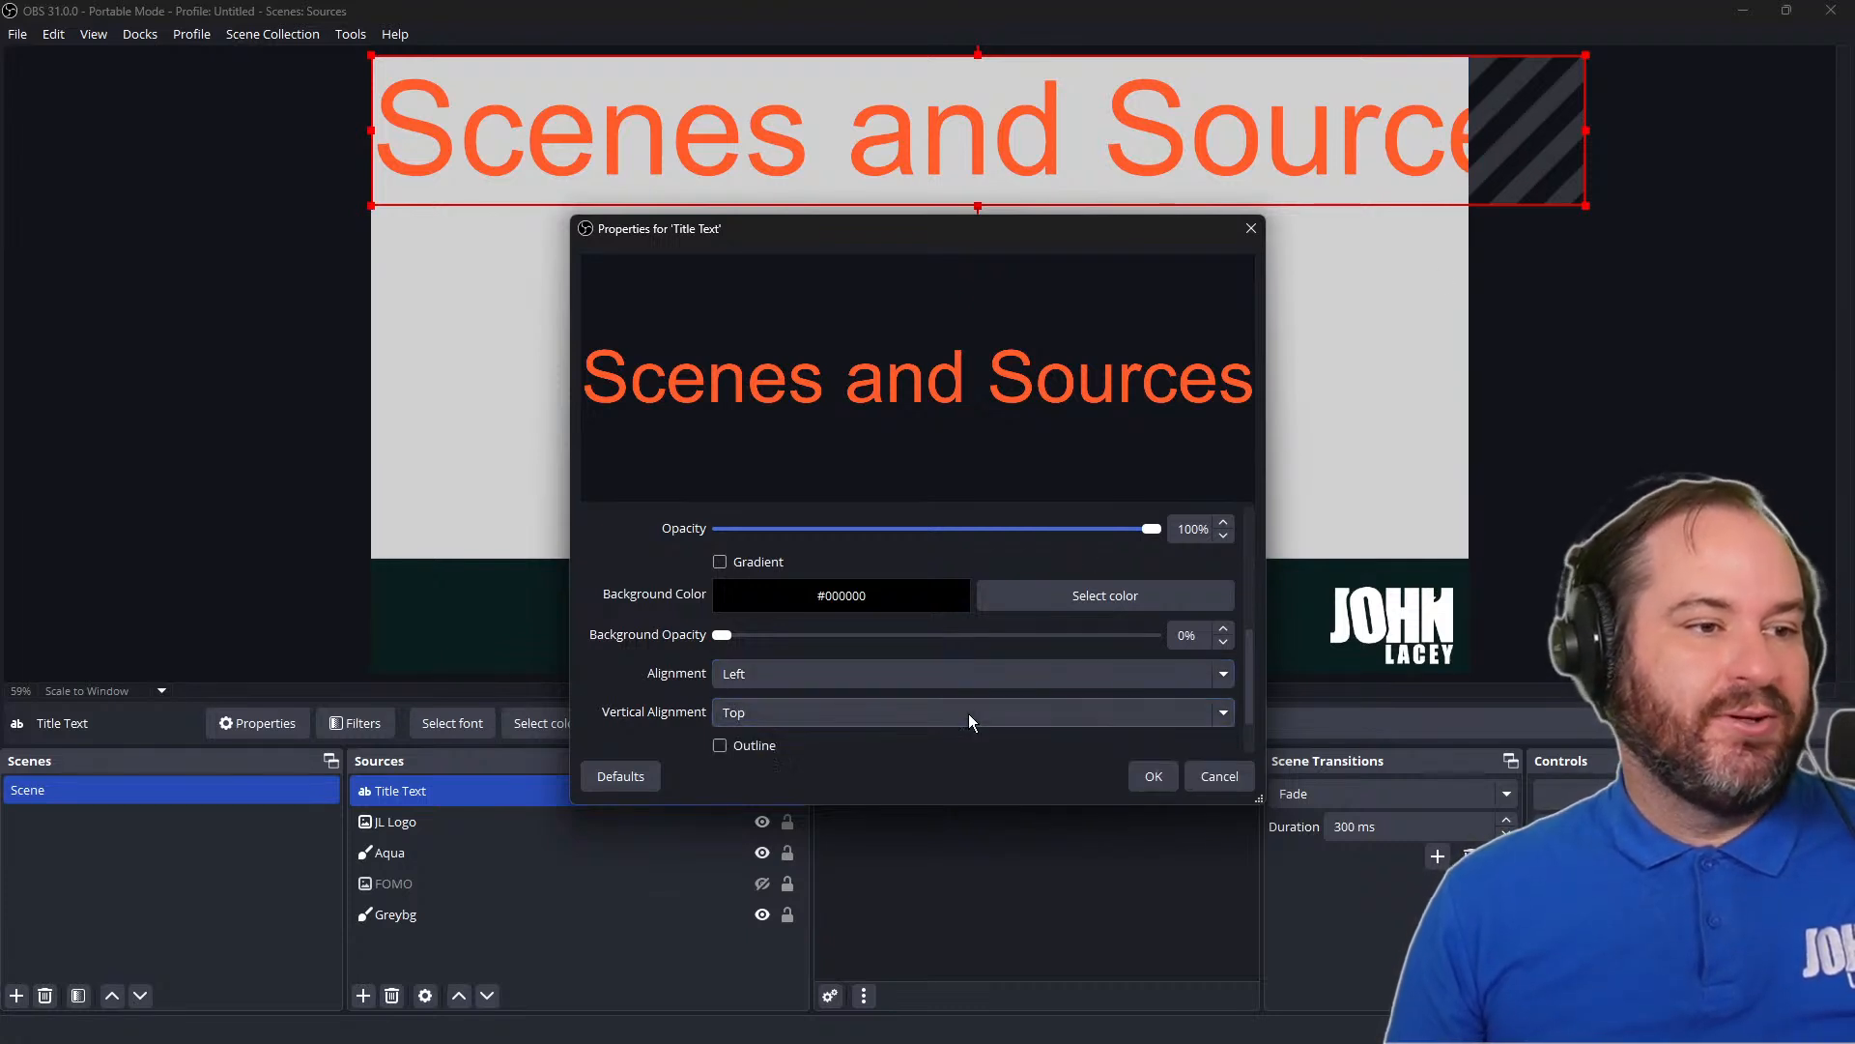
Enable an outline on the title text and set the outline size to 13
left_click(739, 750)
scroll(740, 751, "down", 3)
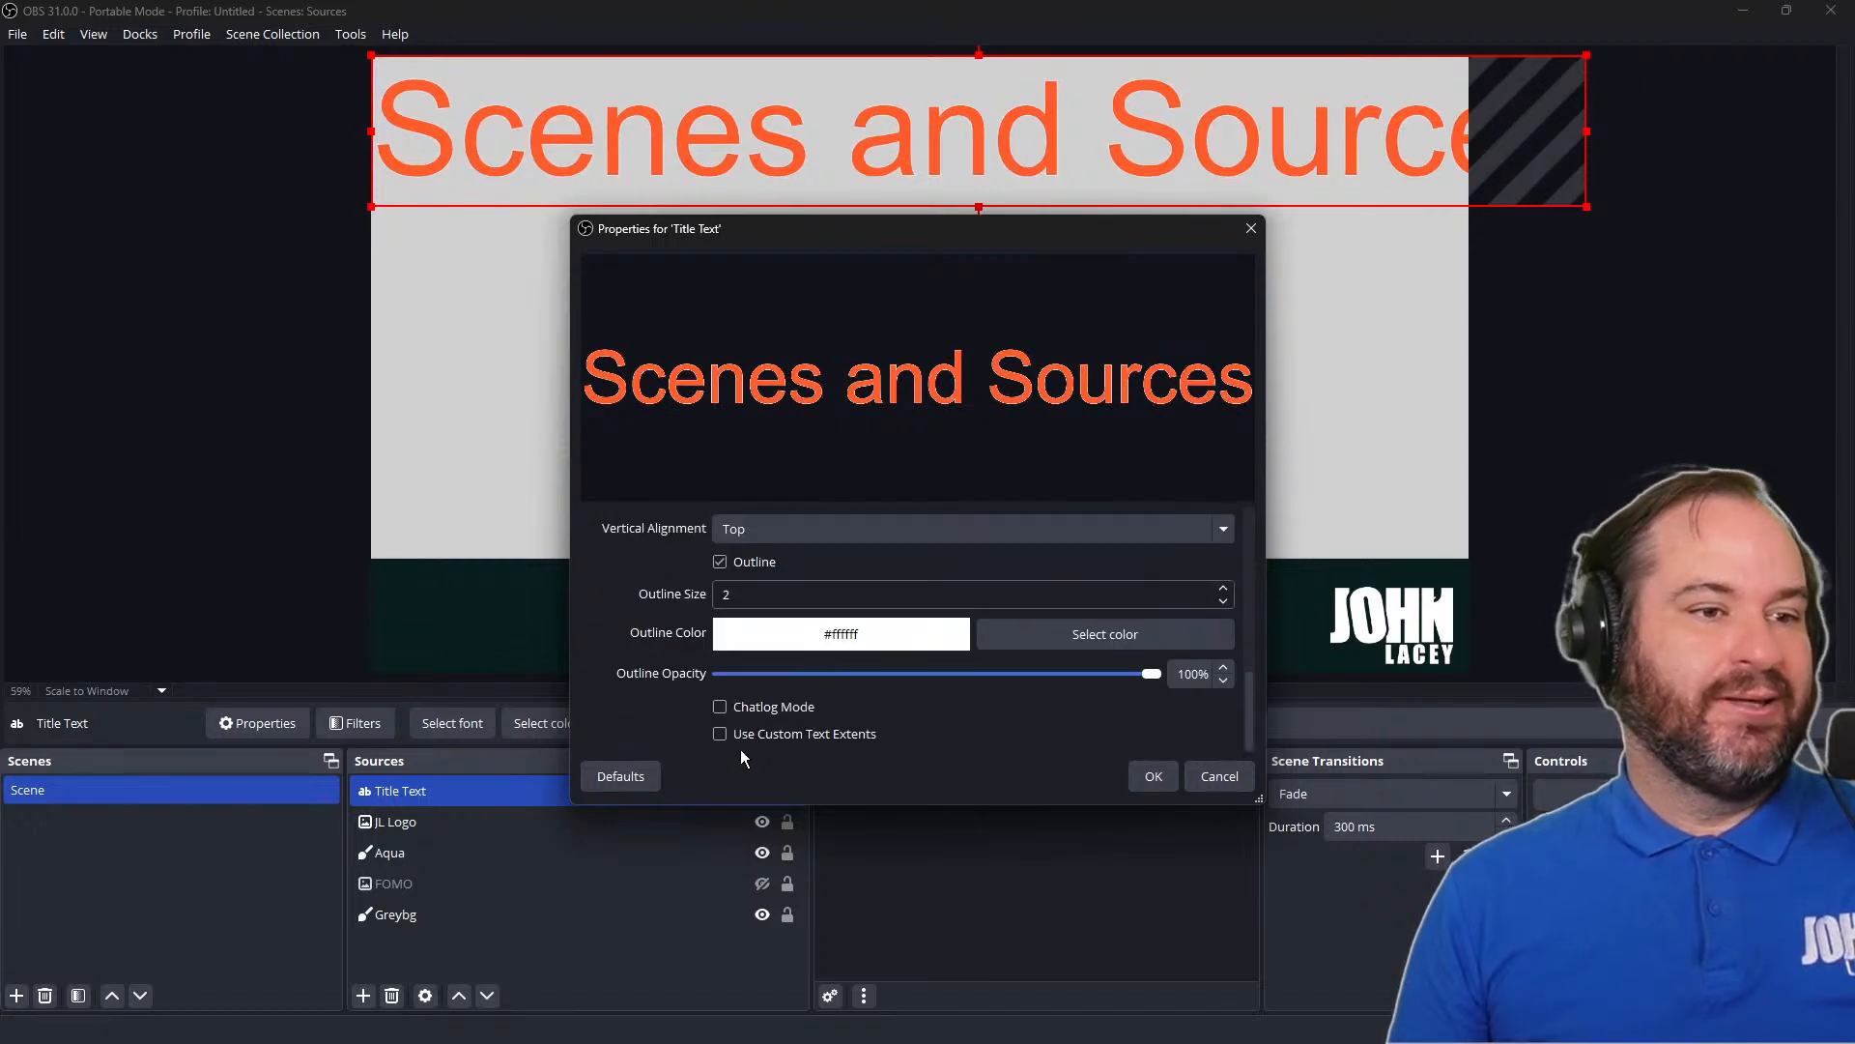
scroll(740, 751, "up", 1)
left_click(764, 661)
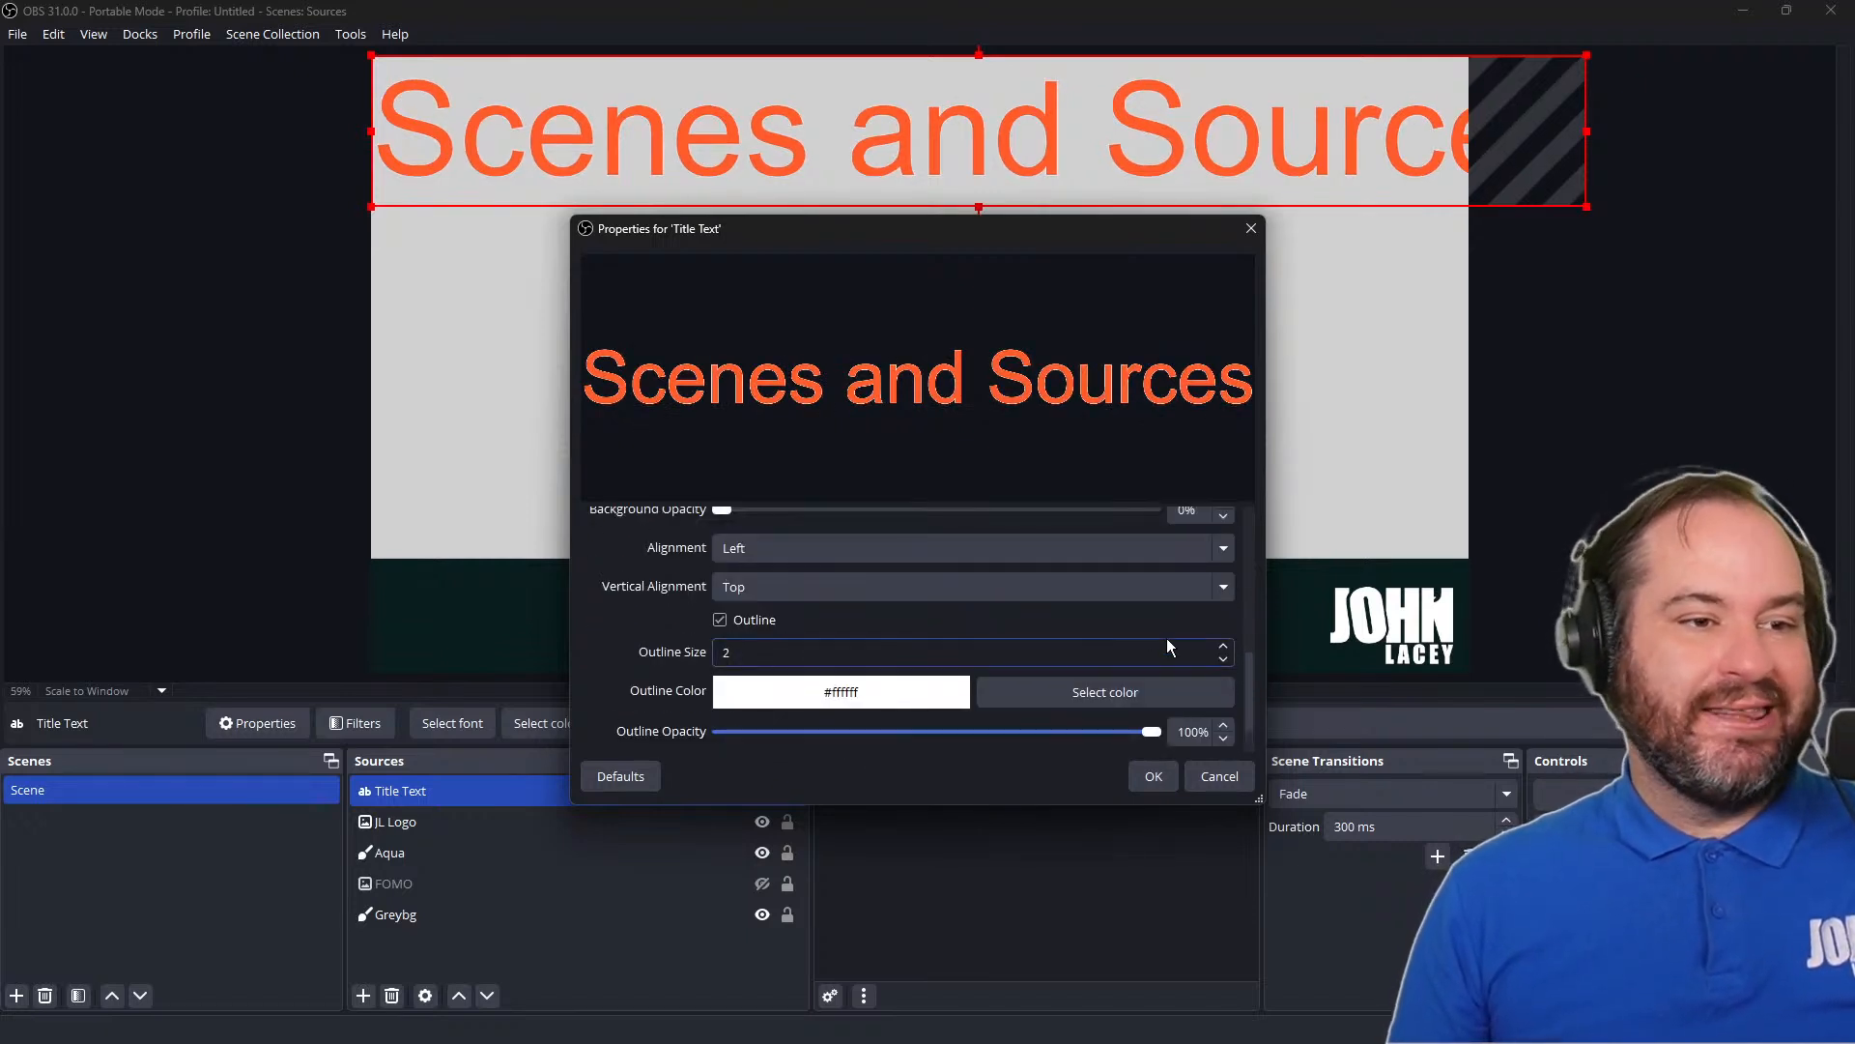
left_click(1224, 646)
left_click(1224, 646)
left_click(1224, 646)
left_click(1224, 645)
left_click(1224, 646)
left_click(1224, 645)
left_click(1225, 645)
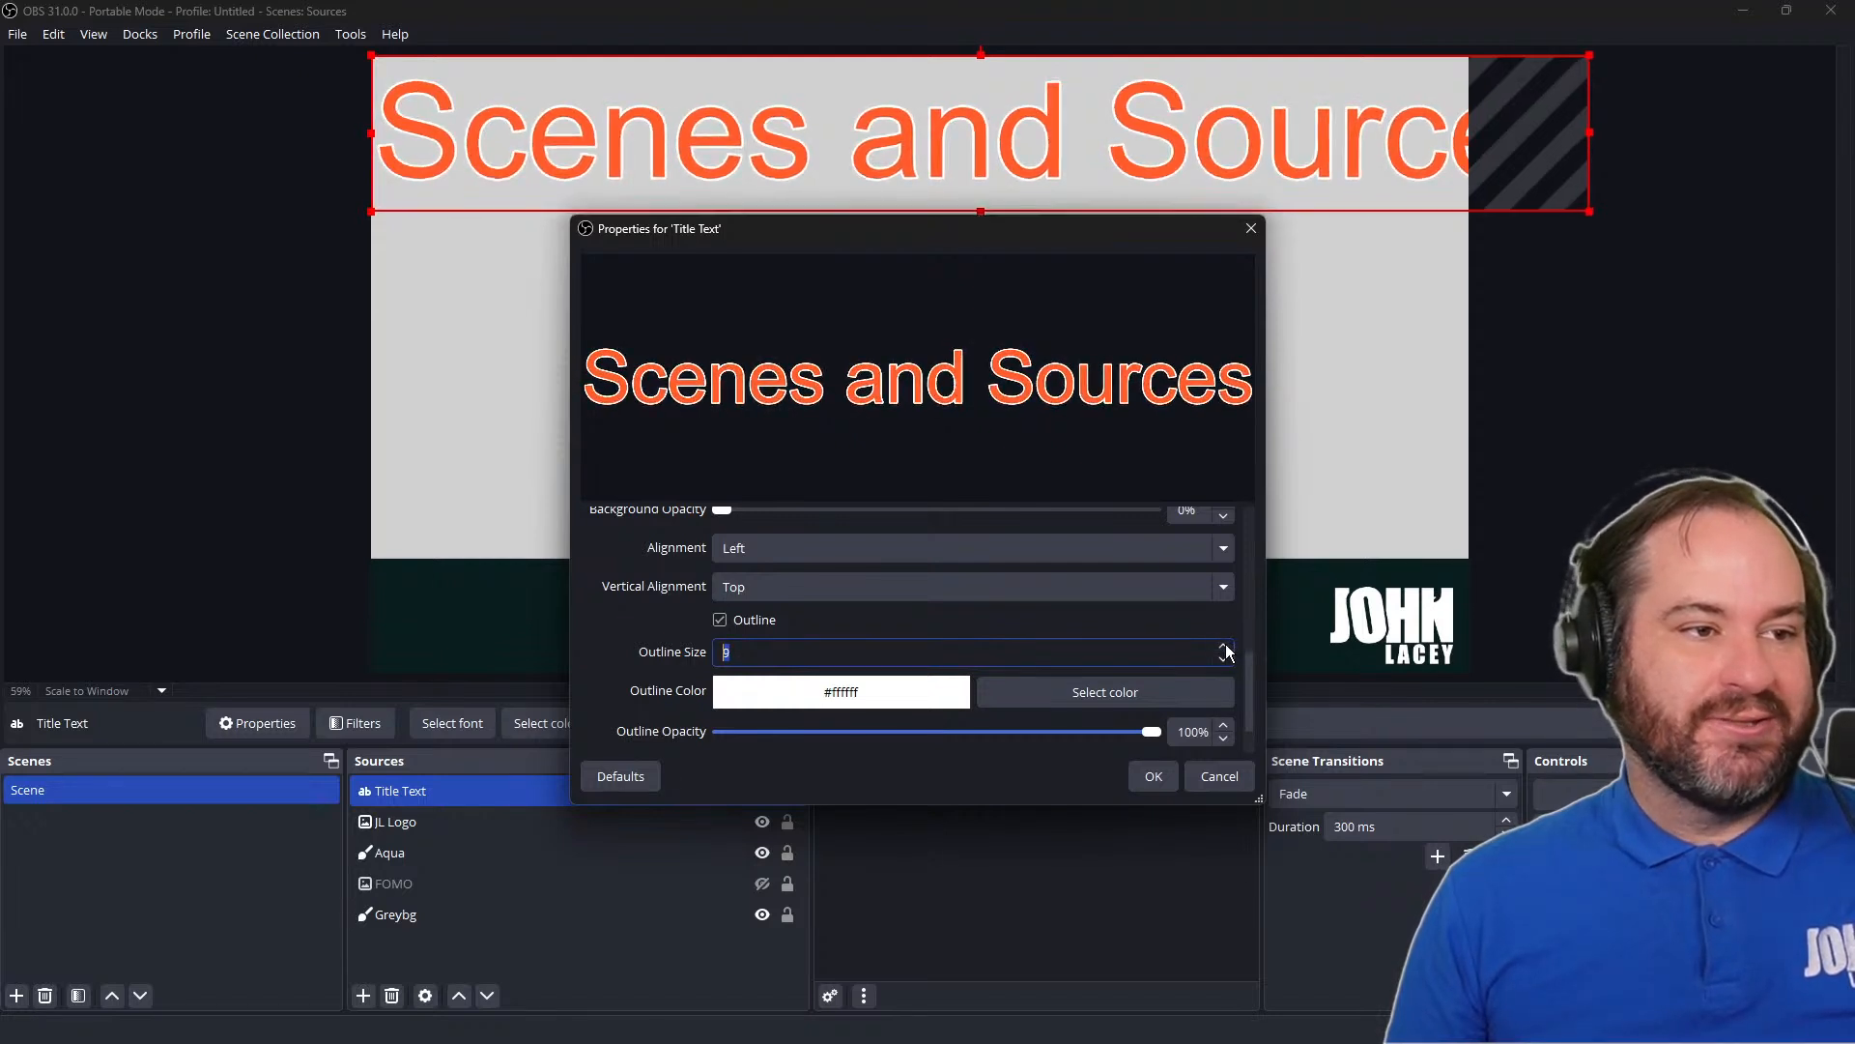
left_click(1224, 646)
left_click(1224, 645)
left_click(1224, 646)
left_click(1224, 646)
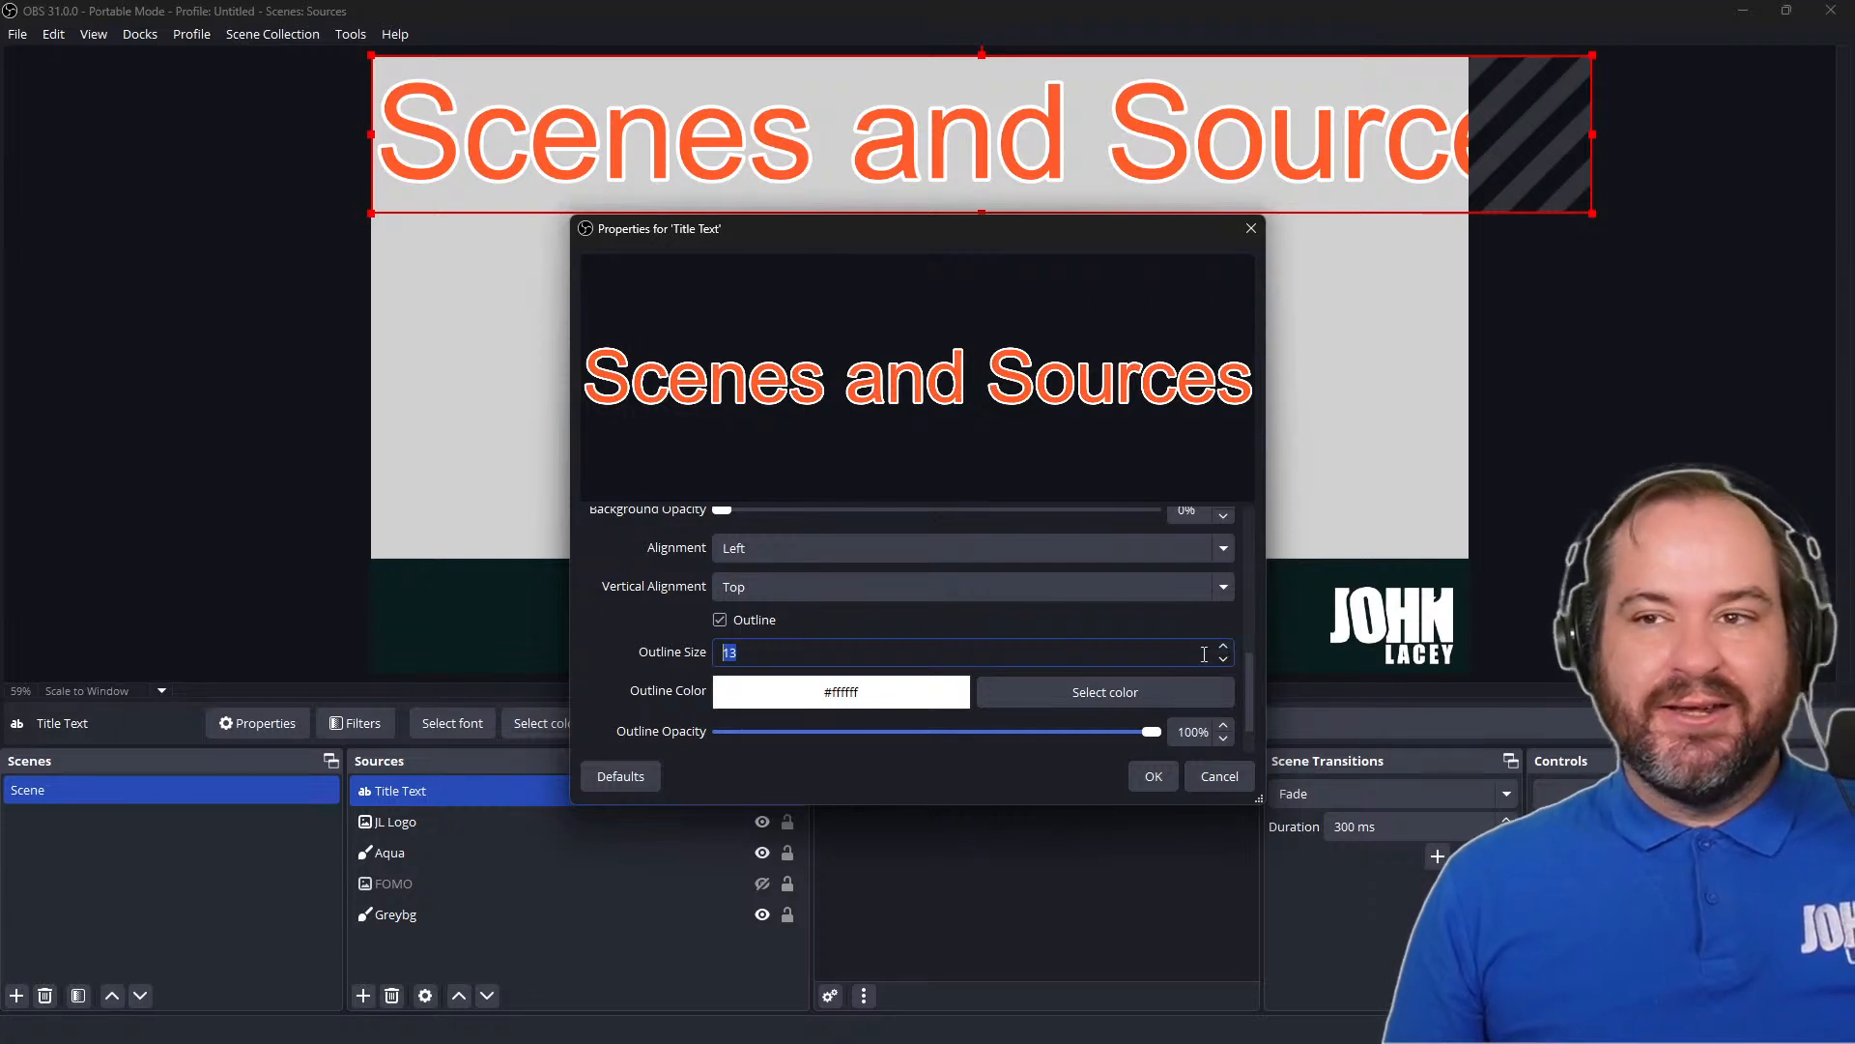
left_click(855, 646)
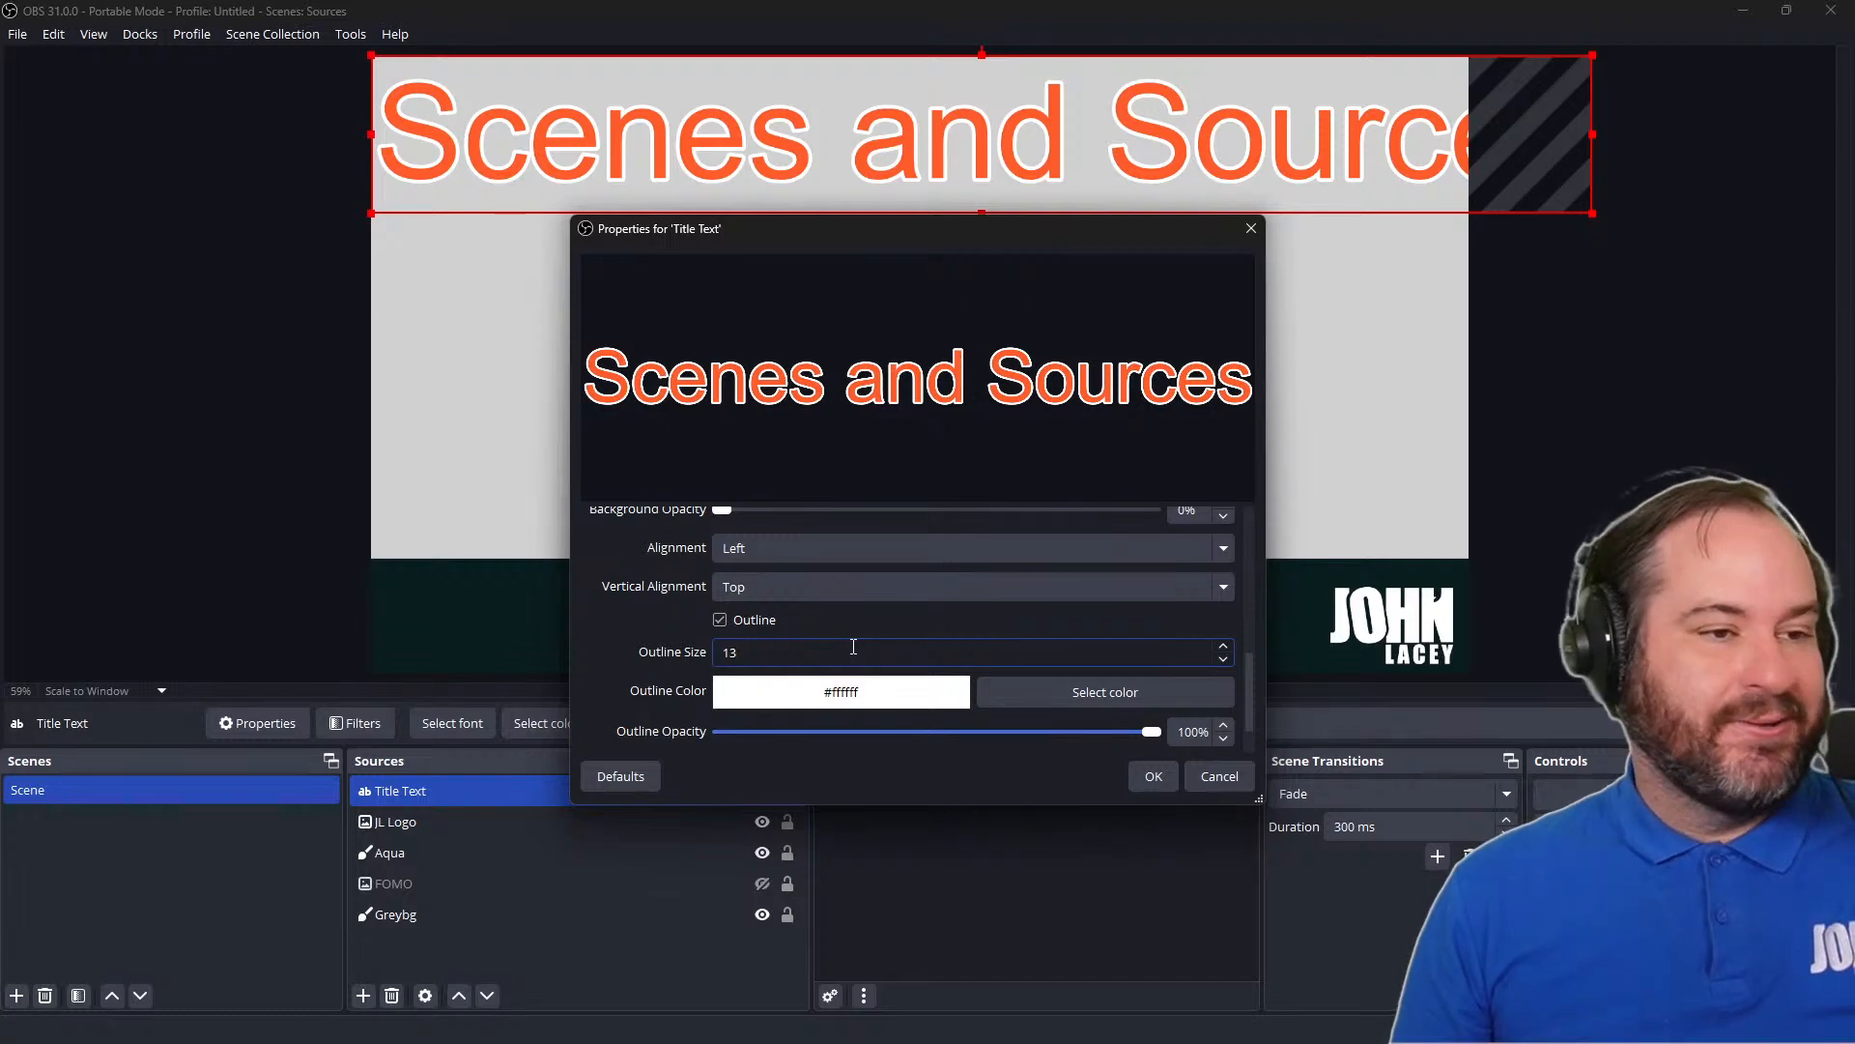
scroll(879, 703, "down", 2)
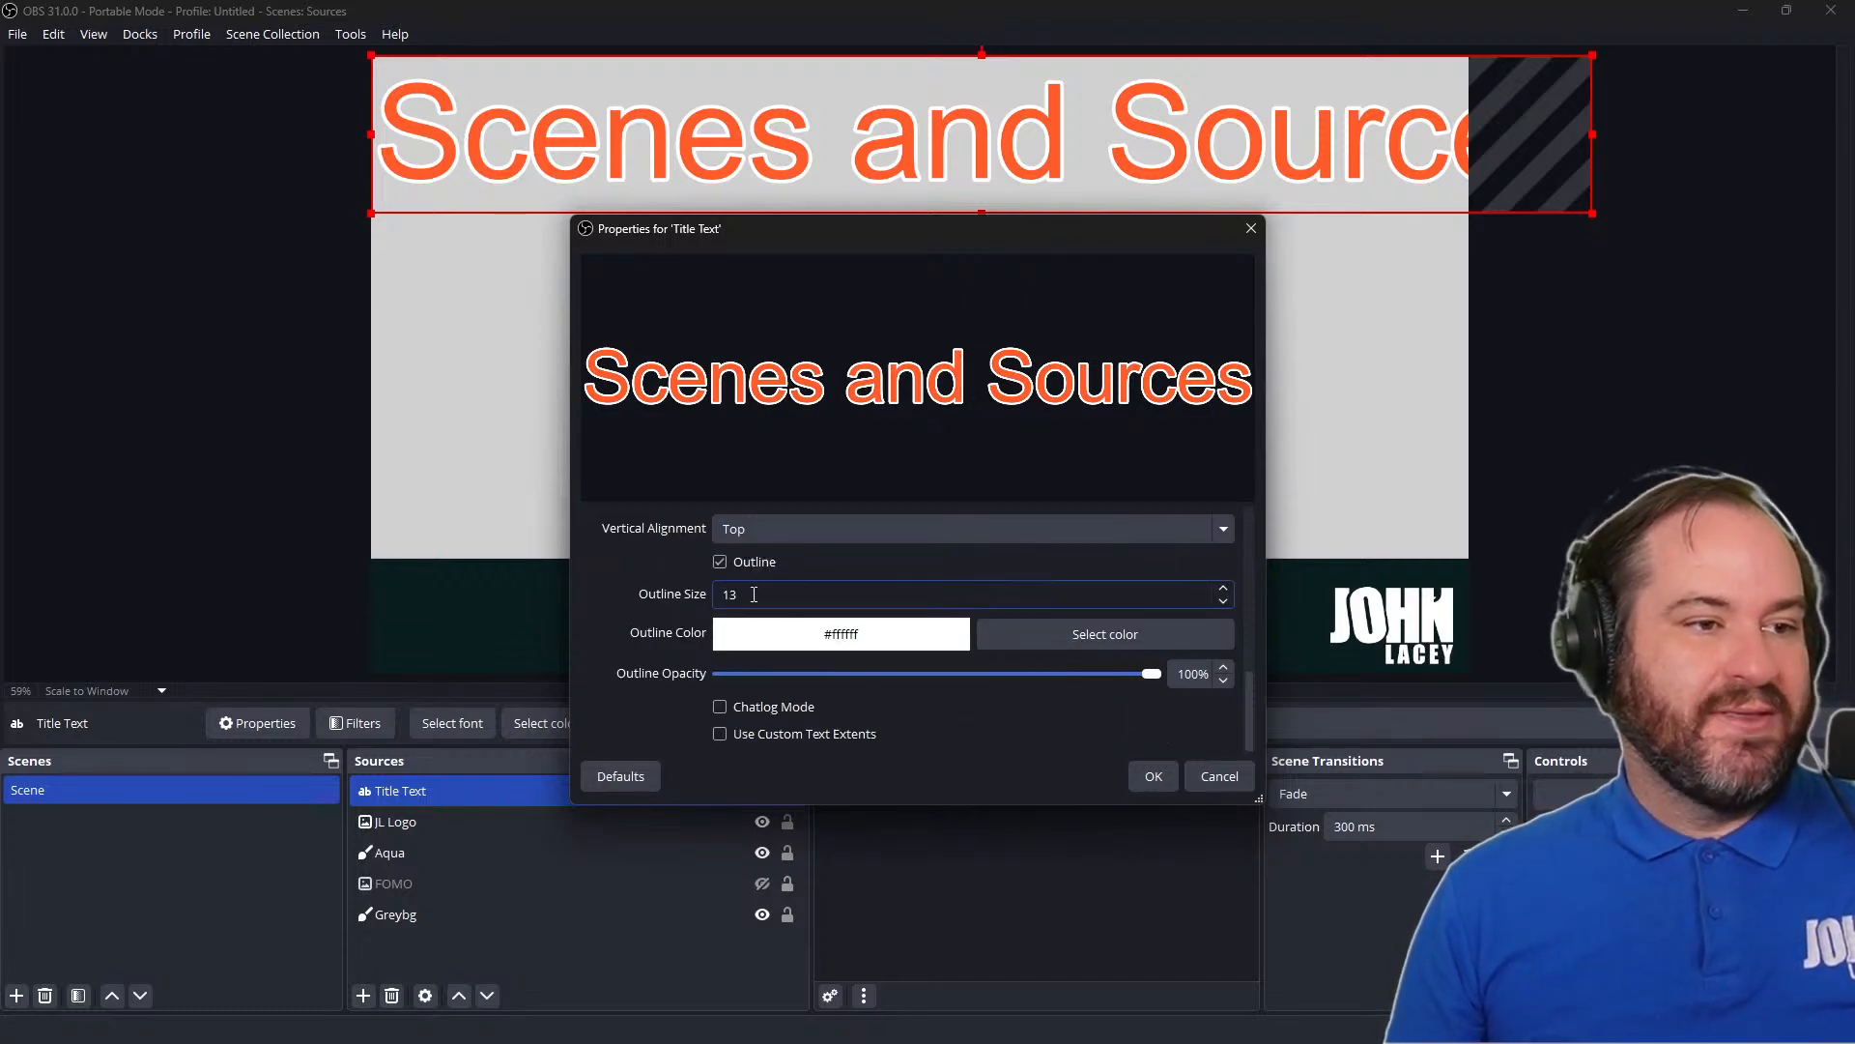
Turn off the outline on the title text and return to the font and text properties
left_click(749, 563)
scroll(885, 610, "up", 5)
scroll(889, 618, "up", 3)
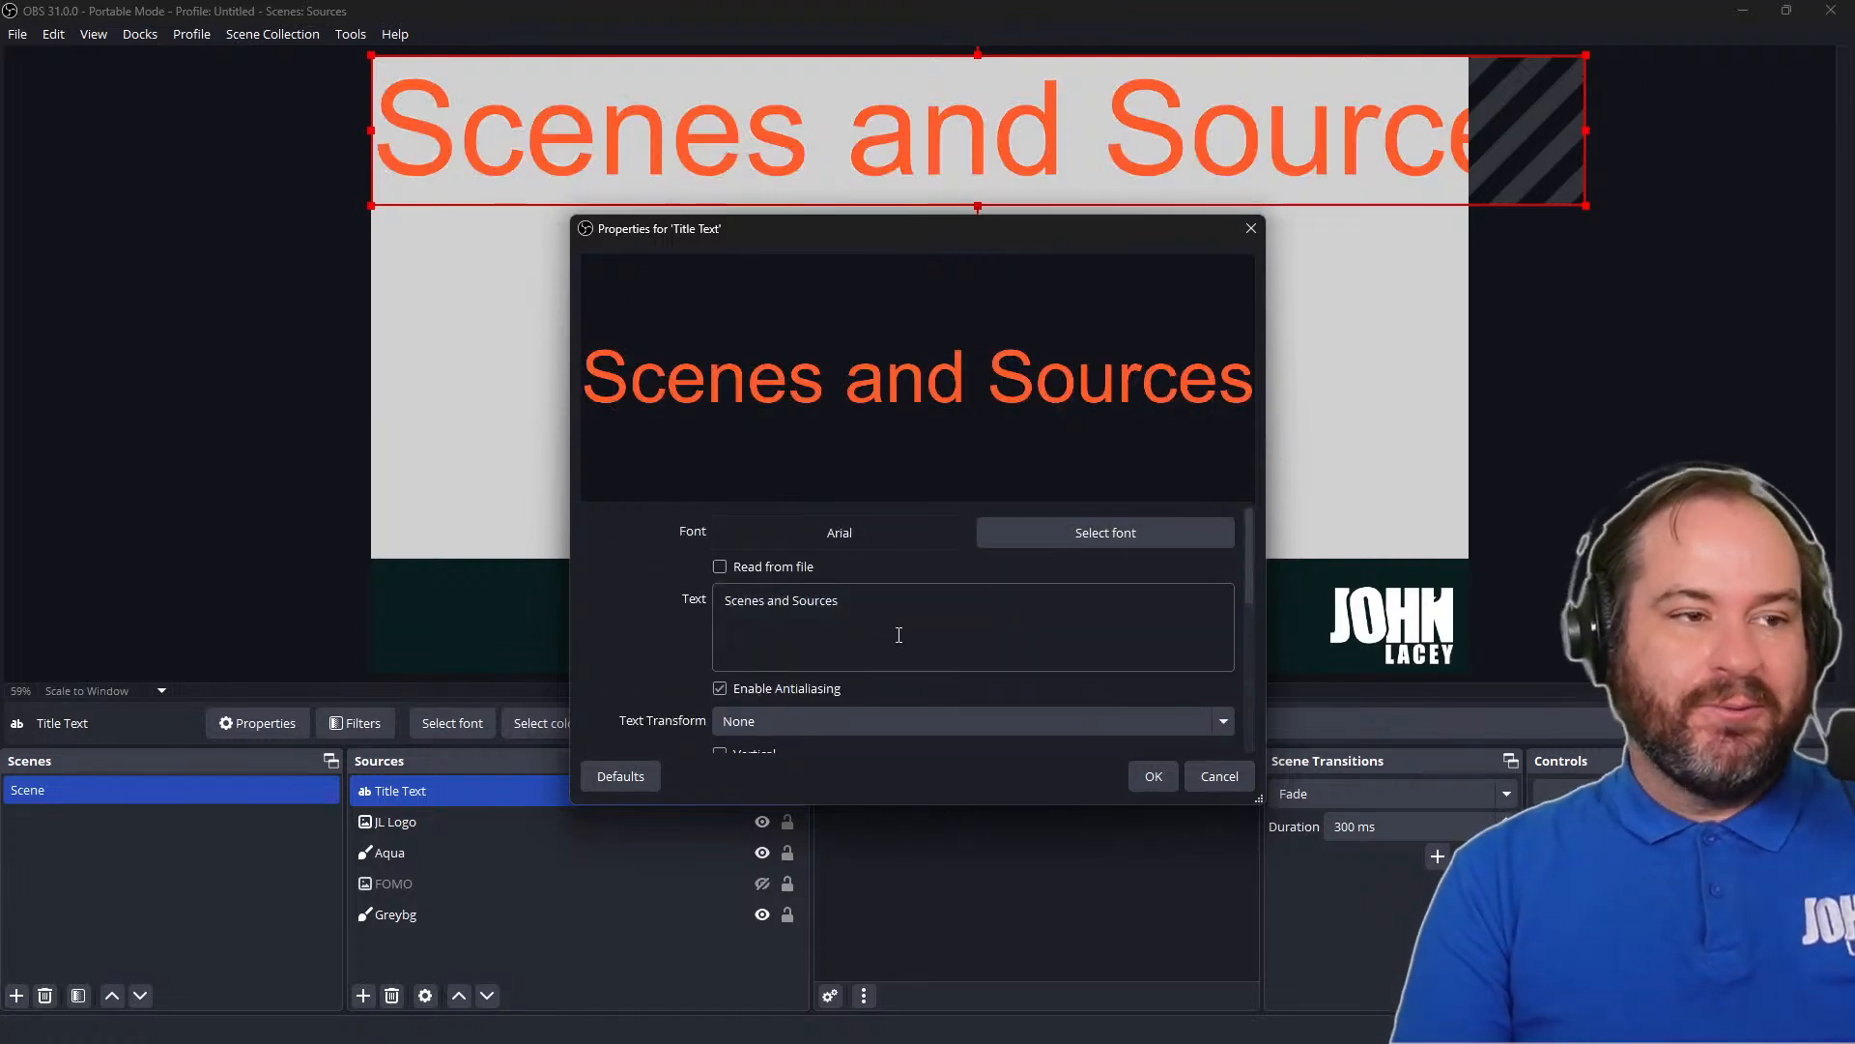
Bring up the Mix It Up login window and move it off the screen
left_click(886, 621)
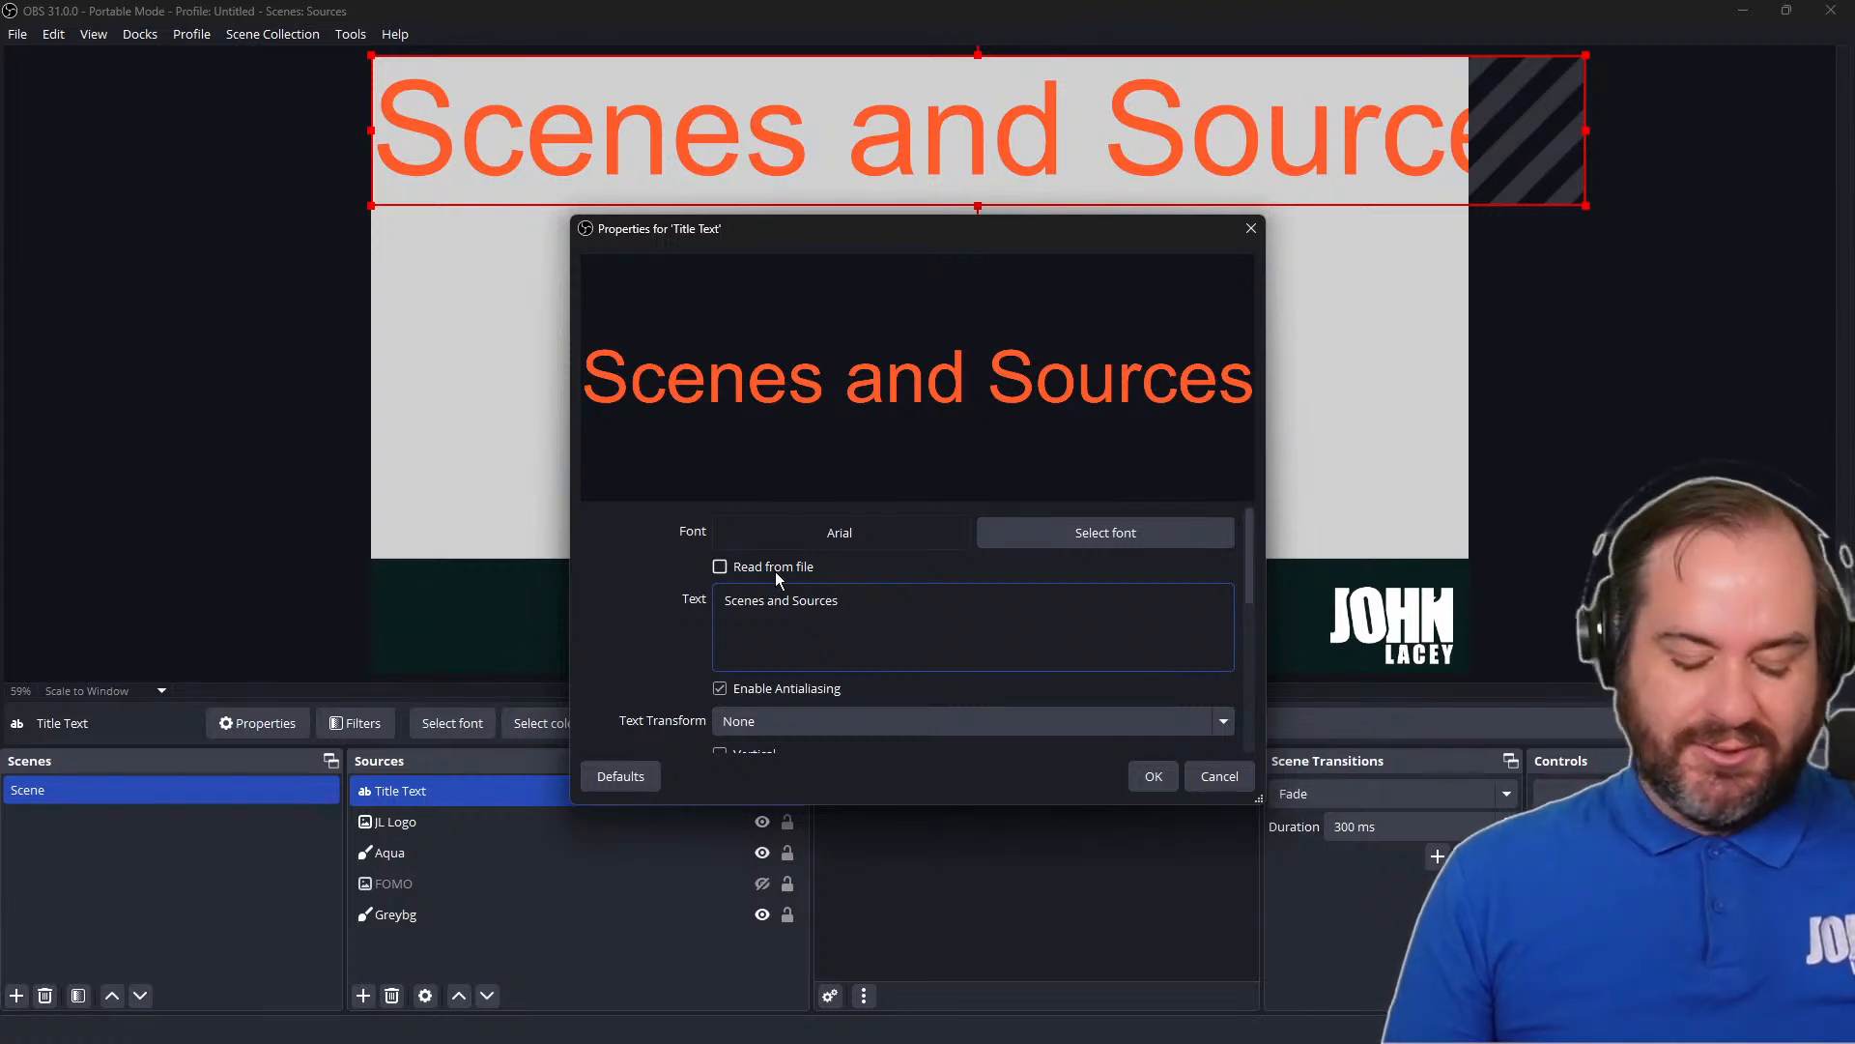
key("alt+Tab")
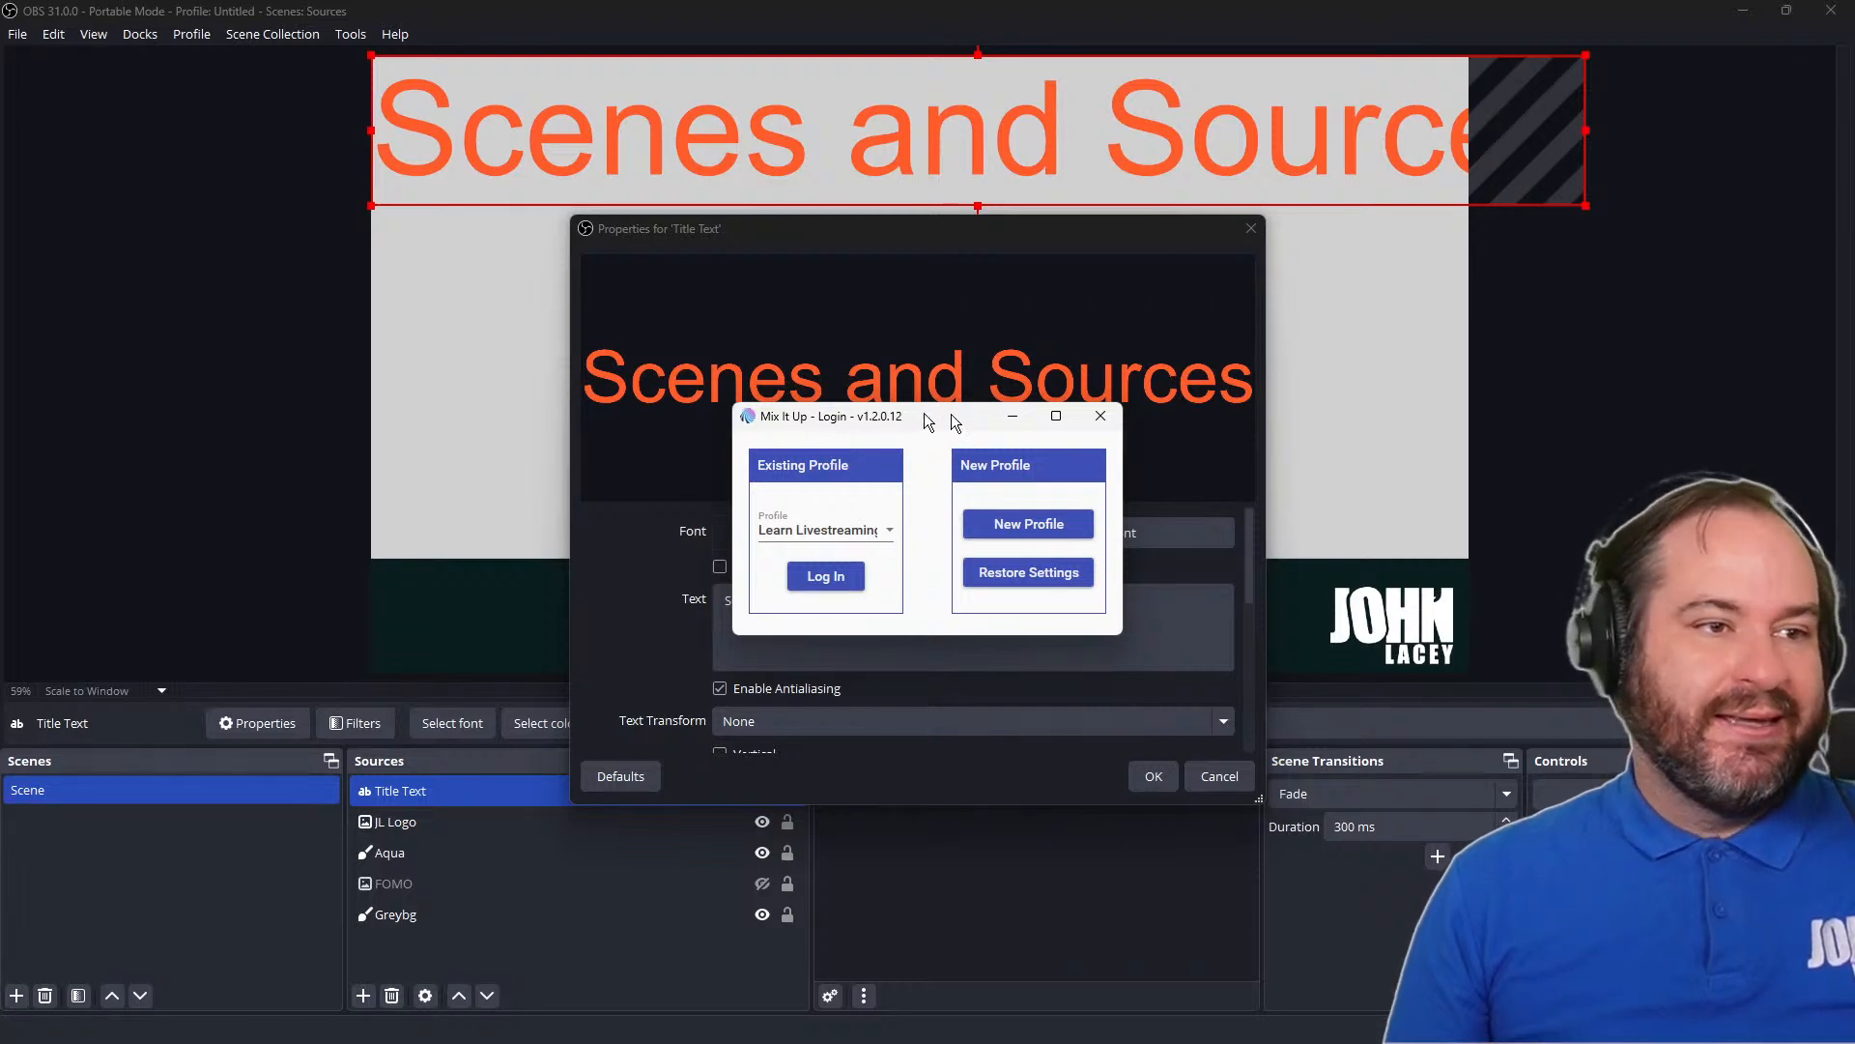
left_click_drag(929, 422, 1854, 423)
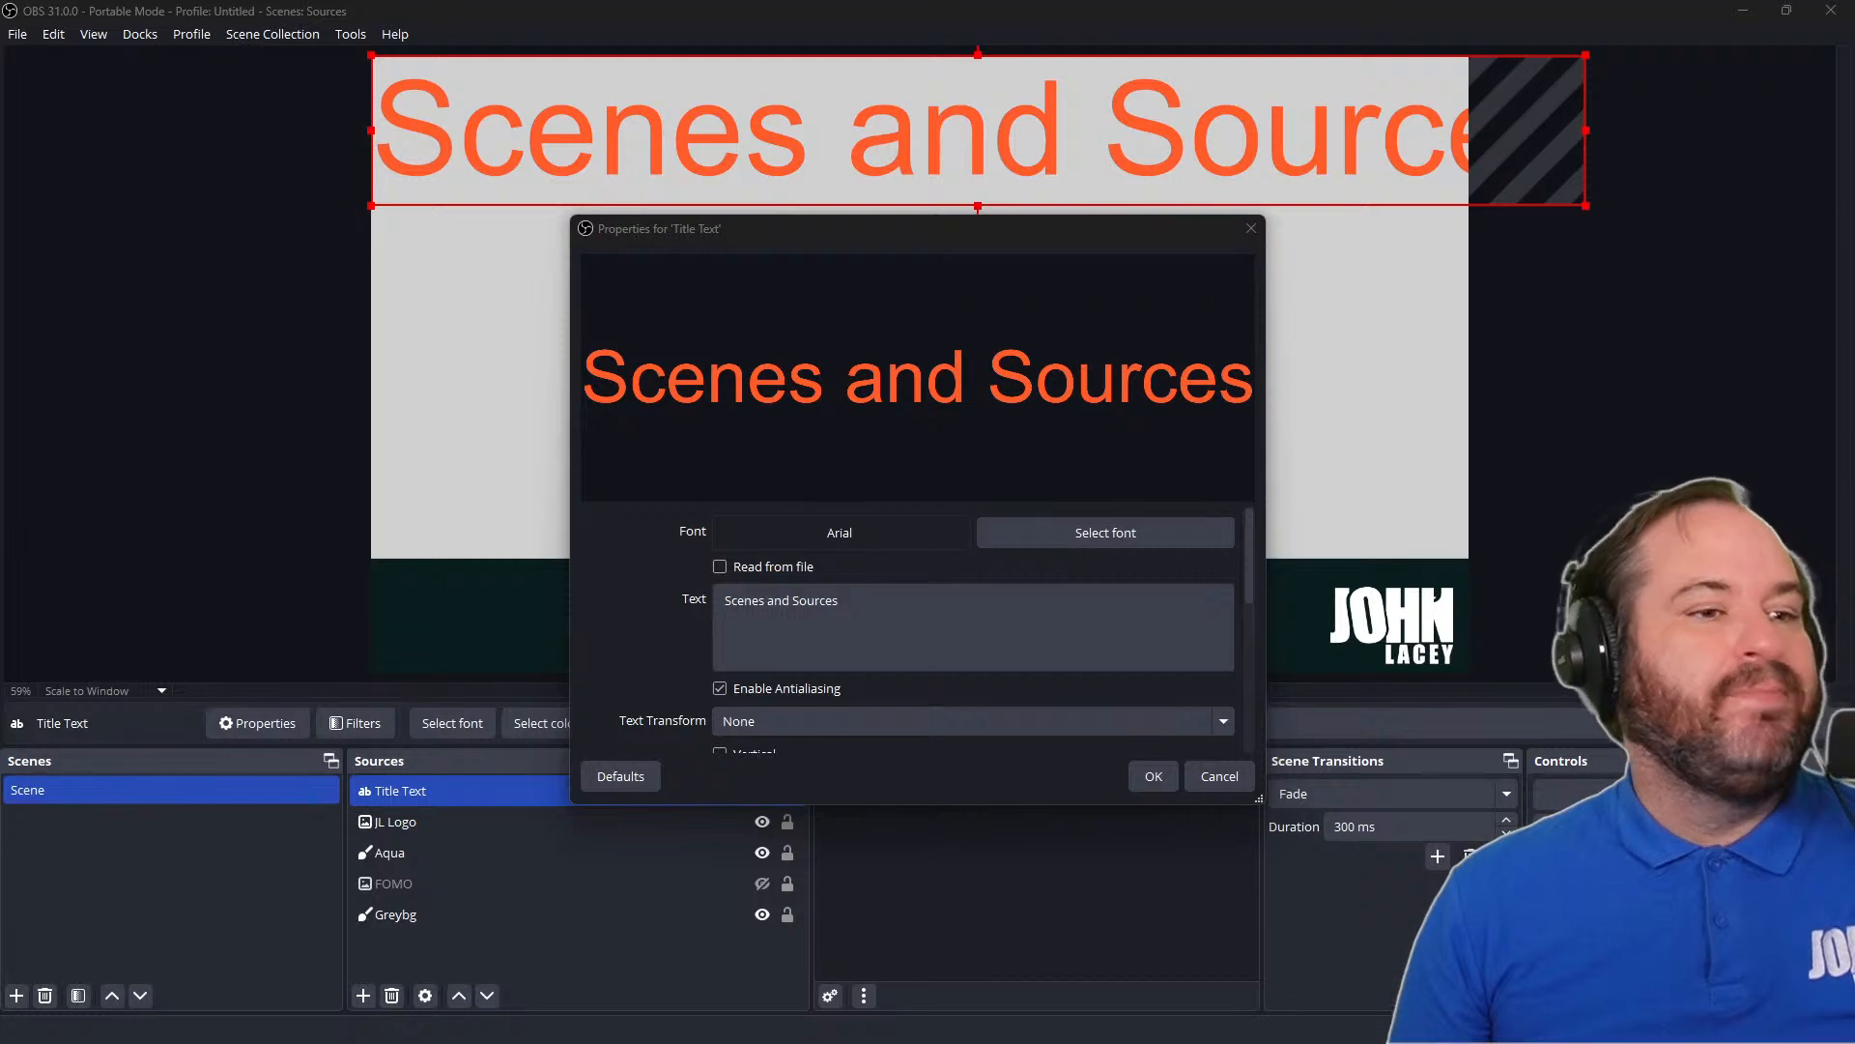
Choose the Open Sans Condensed SemiBold font for the title text and set its size to 200
left_click(1027, 547)
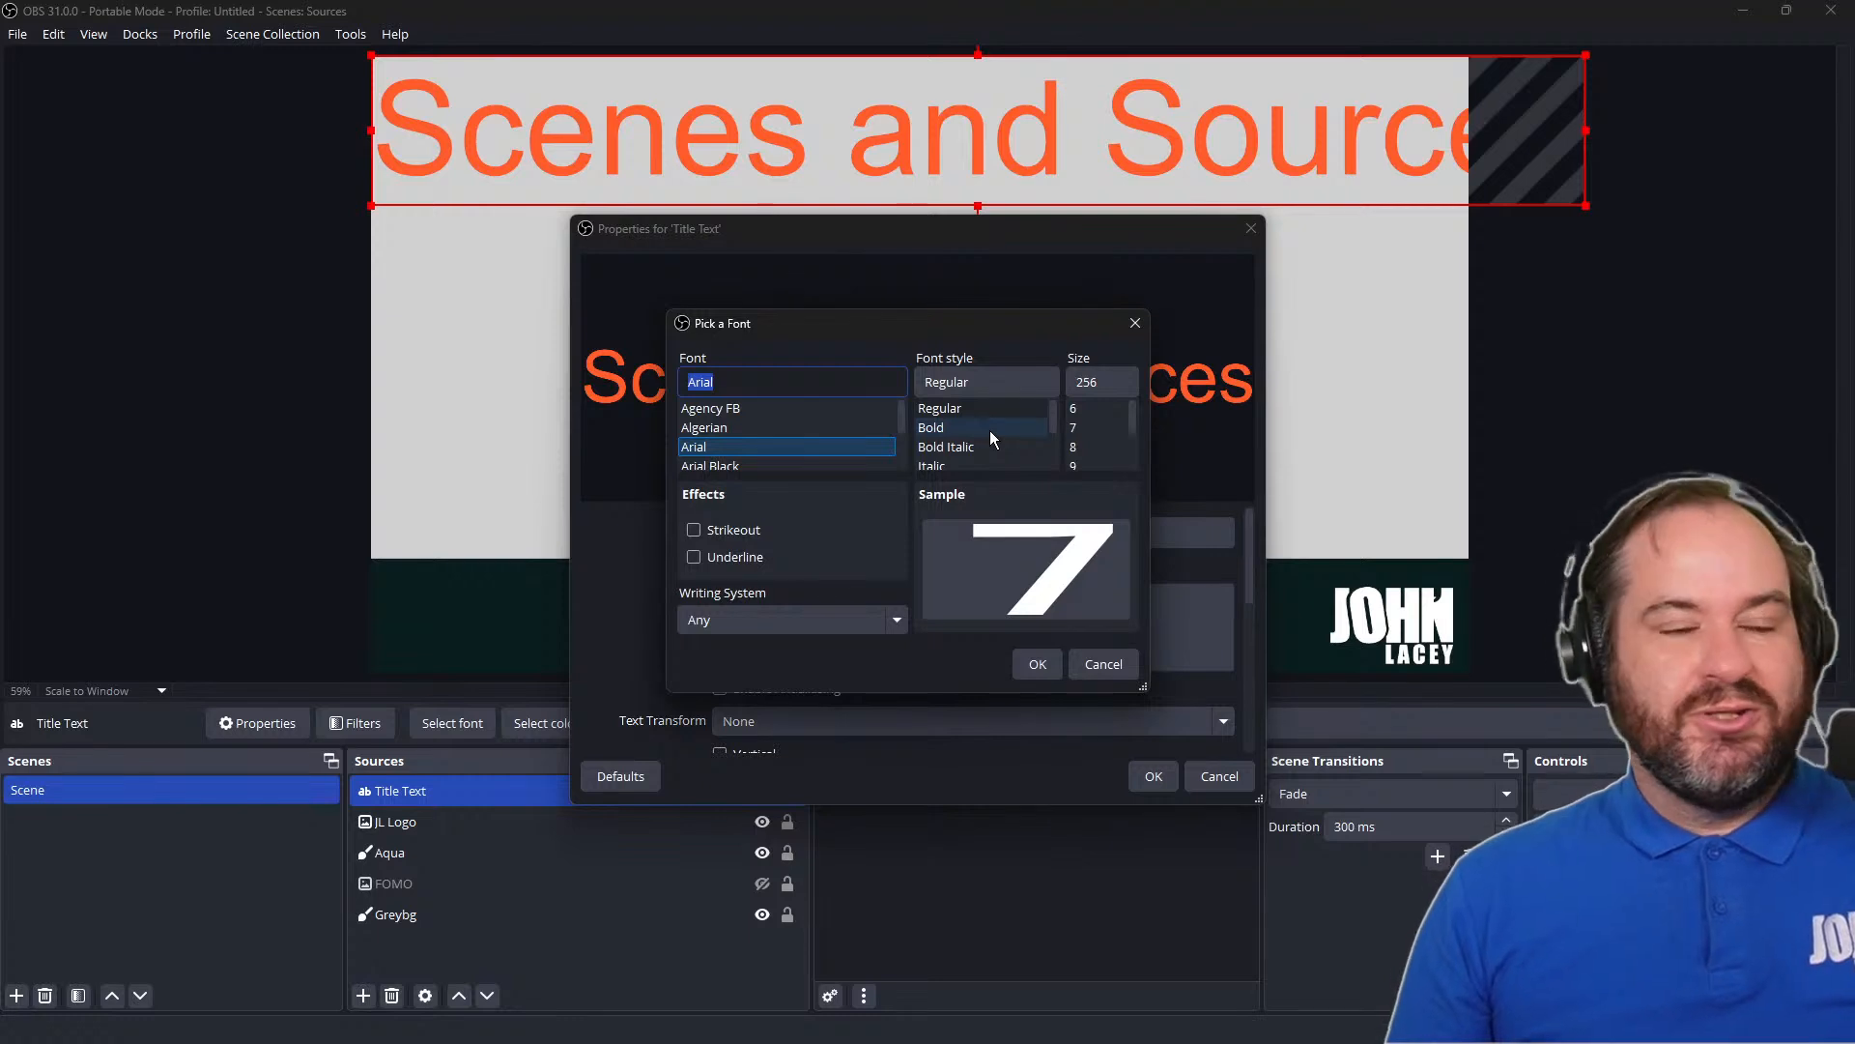
scroll(990, 431, "down", 2)
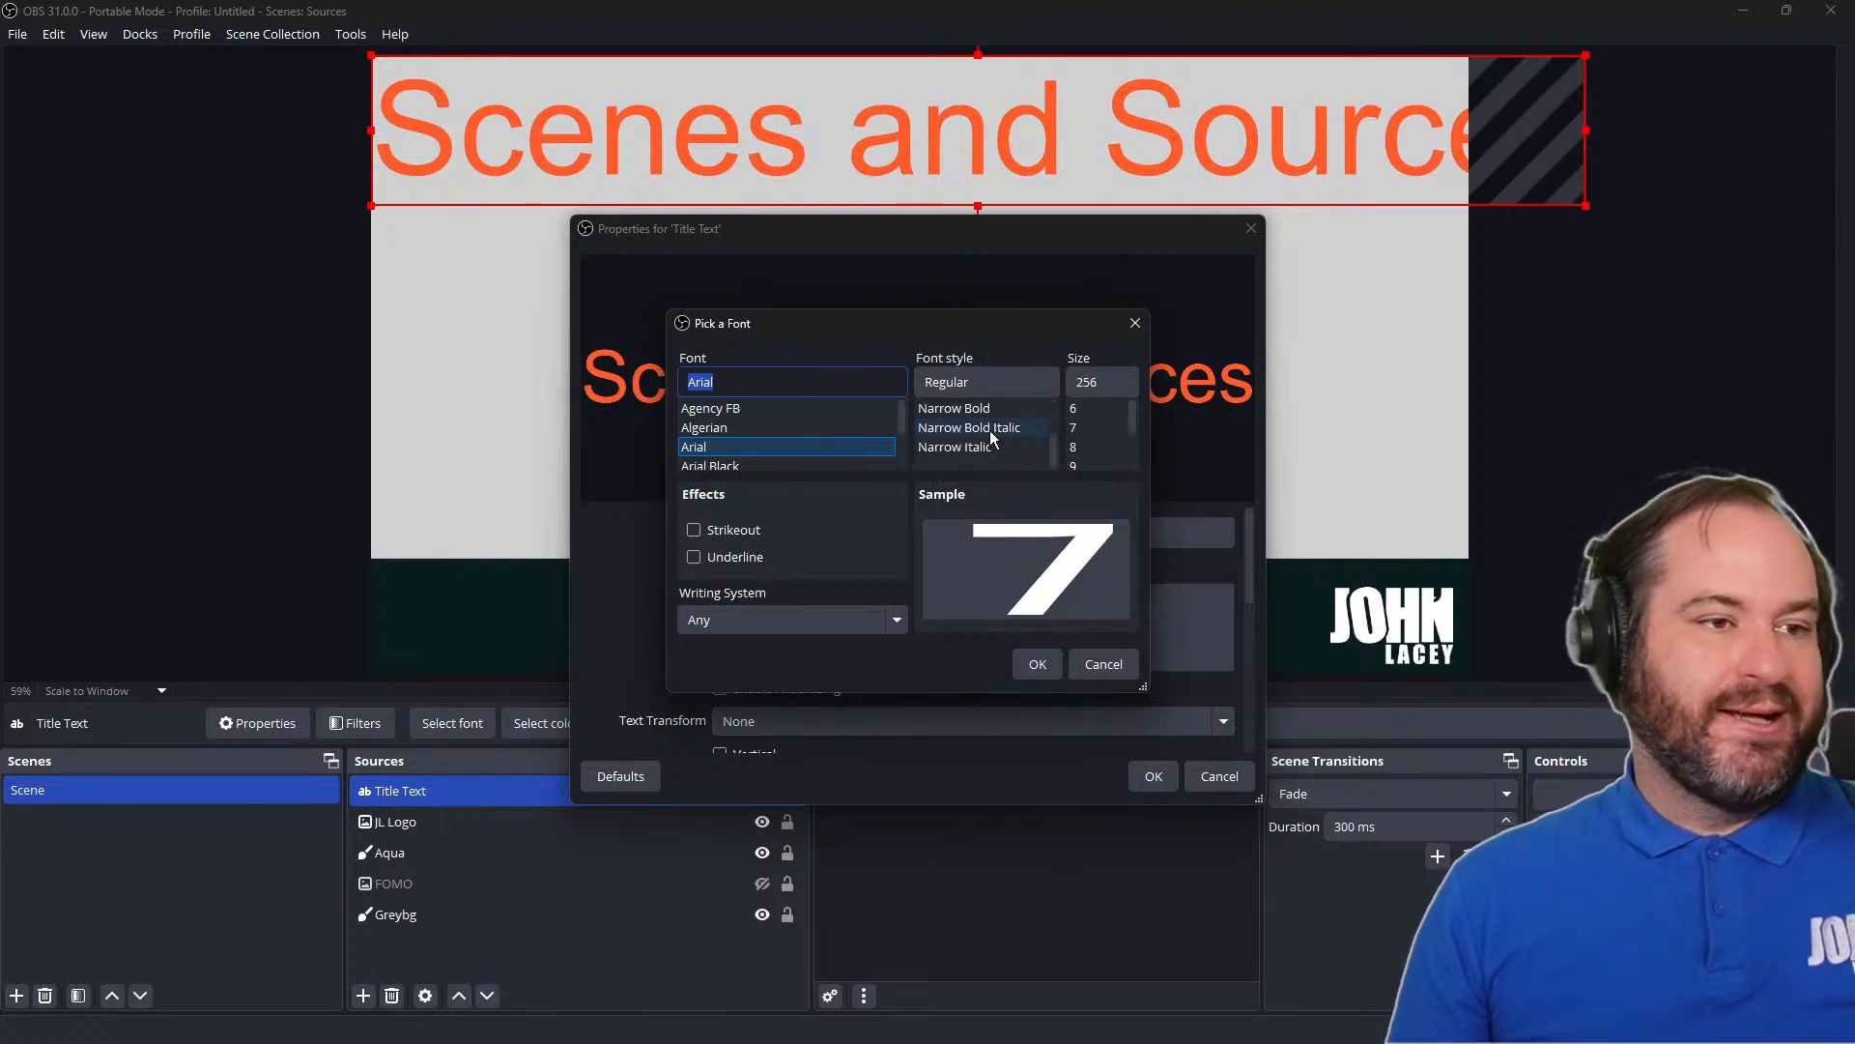
double_click(788, 387)
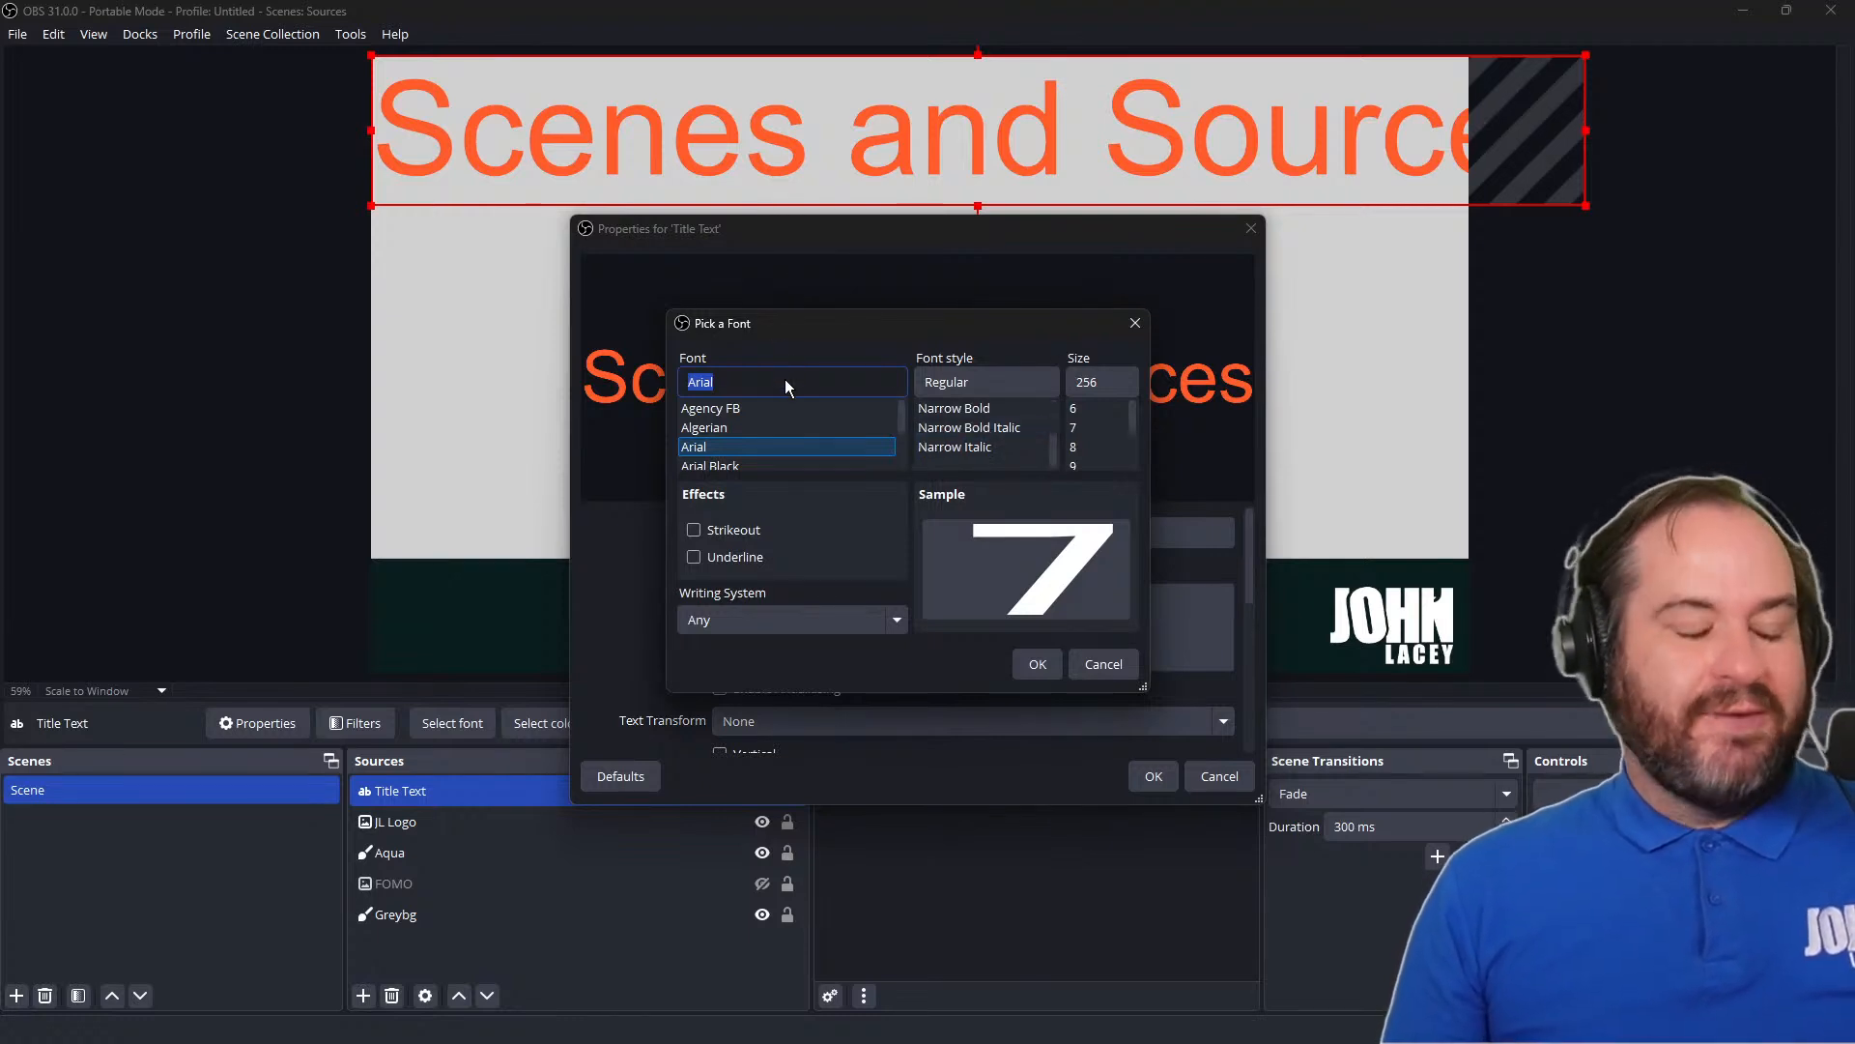
type("open")
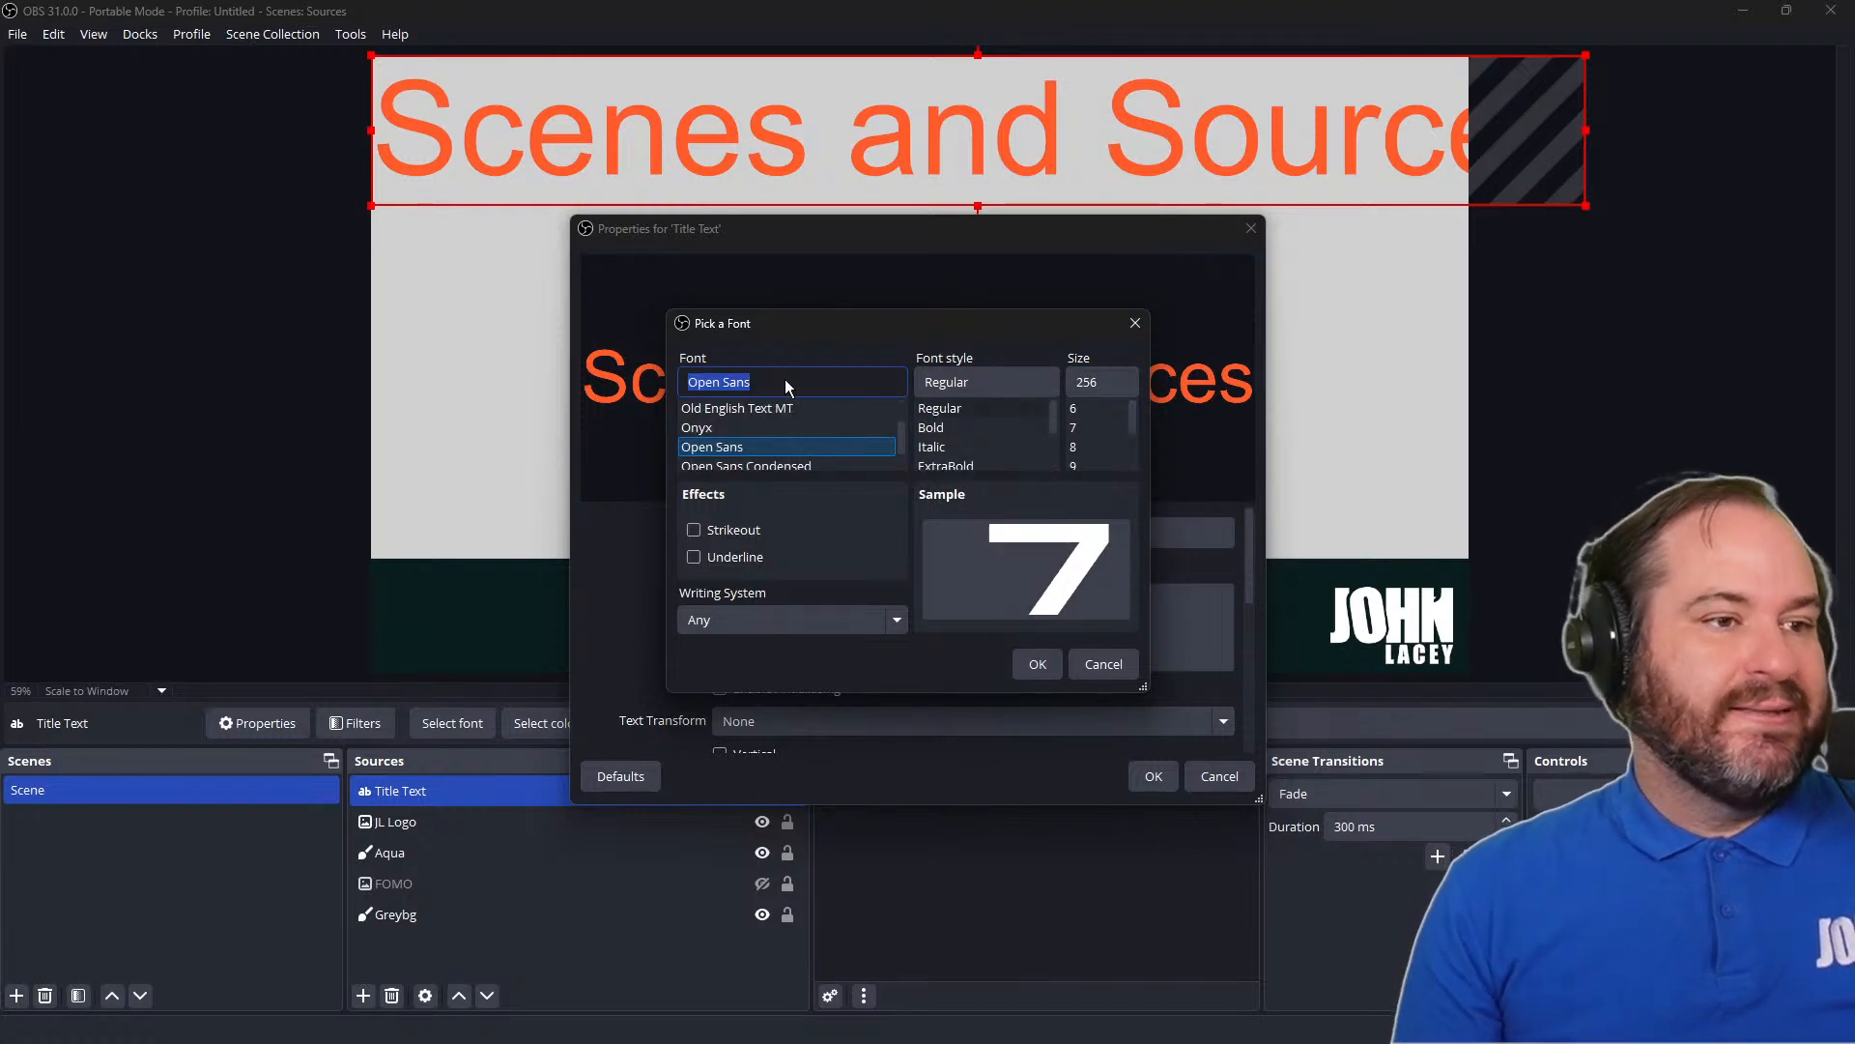
scroll(786, 450, "down", 1)
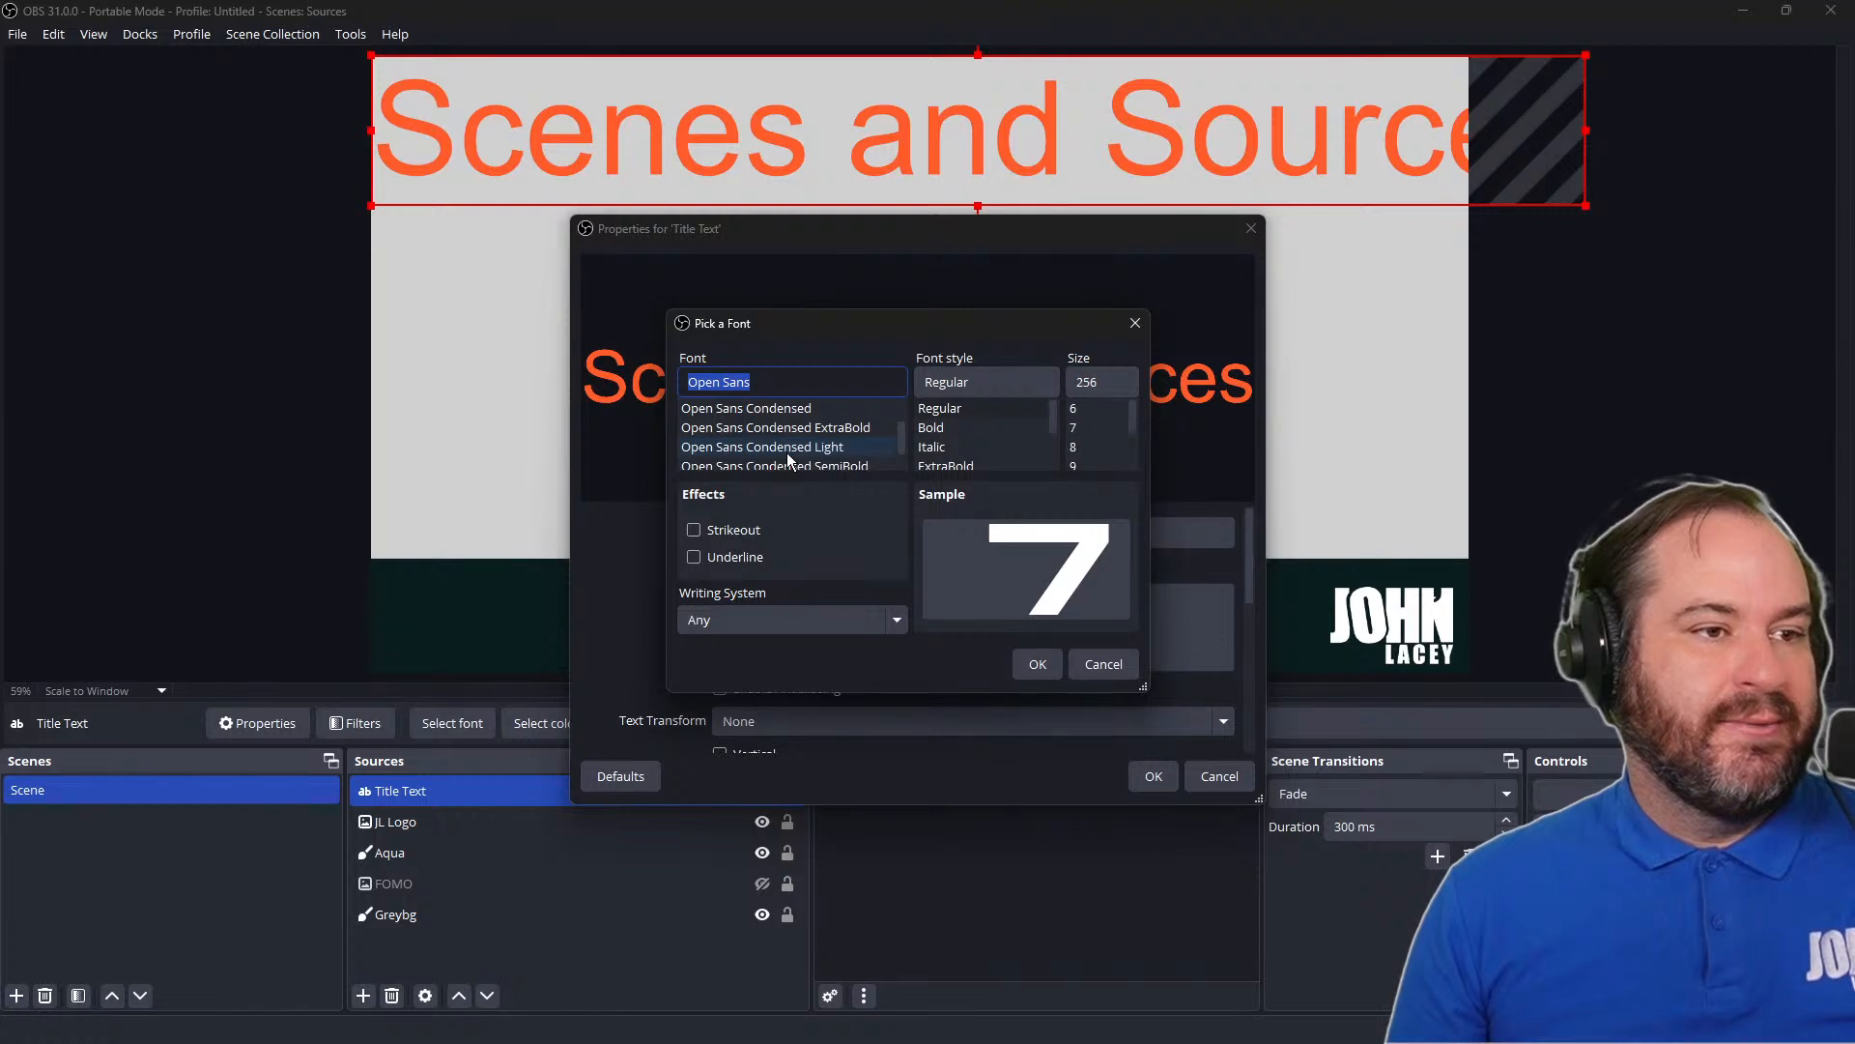
left_click(790, 462)
double_click(1116, 380)
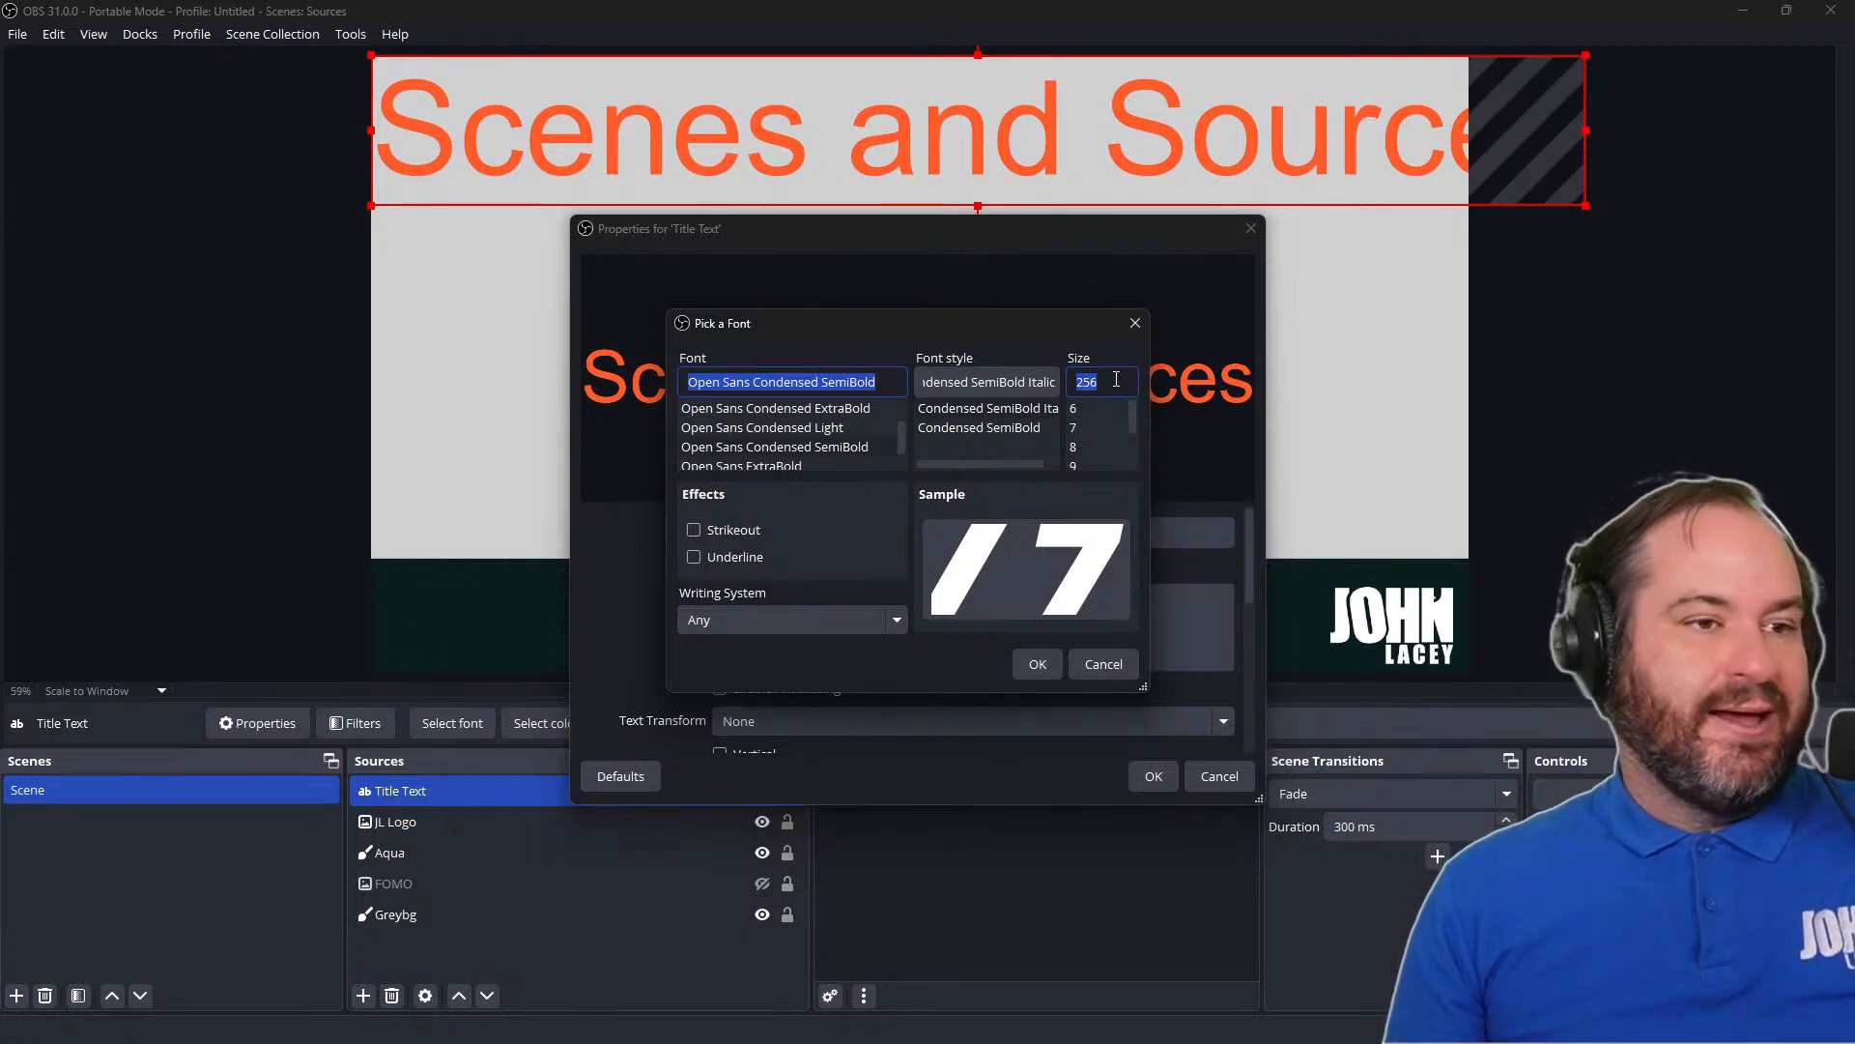
type("200")
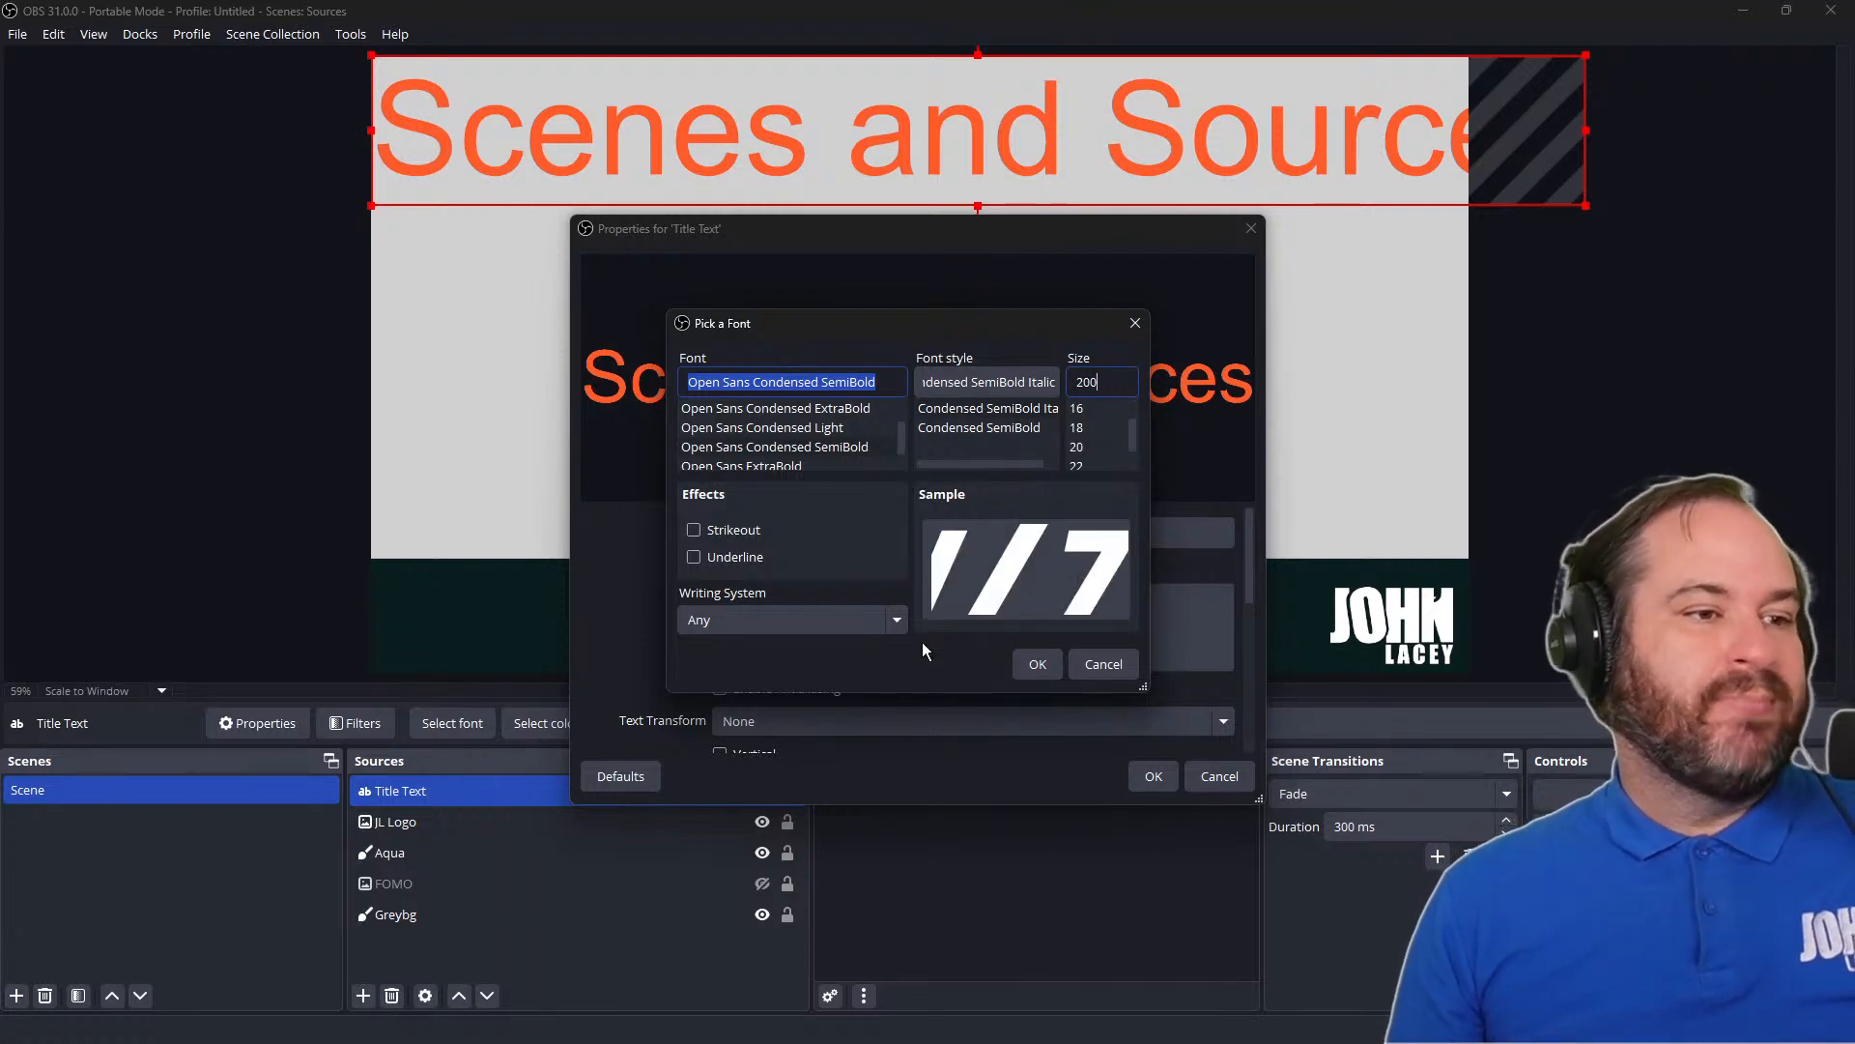
Preview the strikeout and underline effects and the writing systems, and accept the title font without either effect
left_click(760, 530)
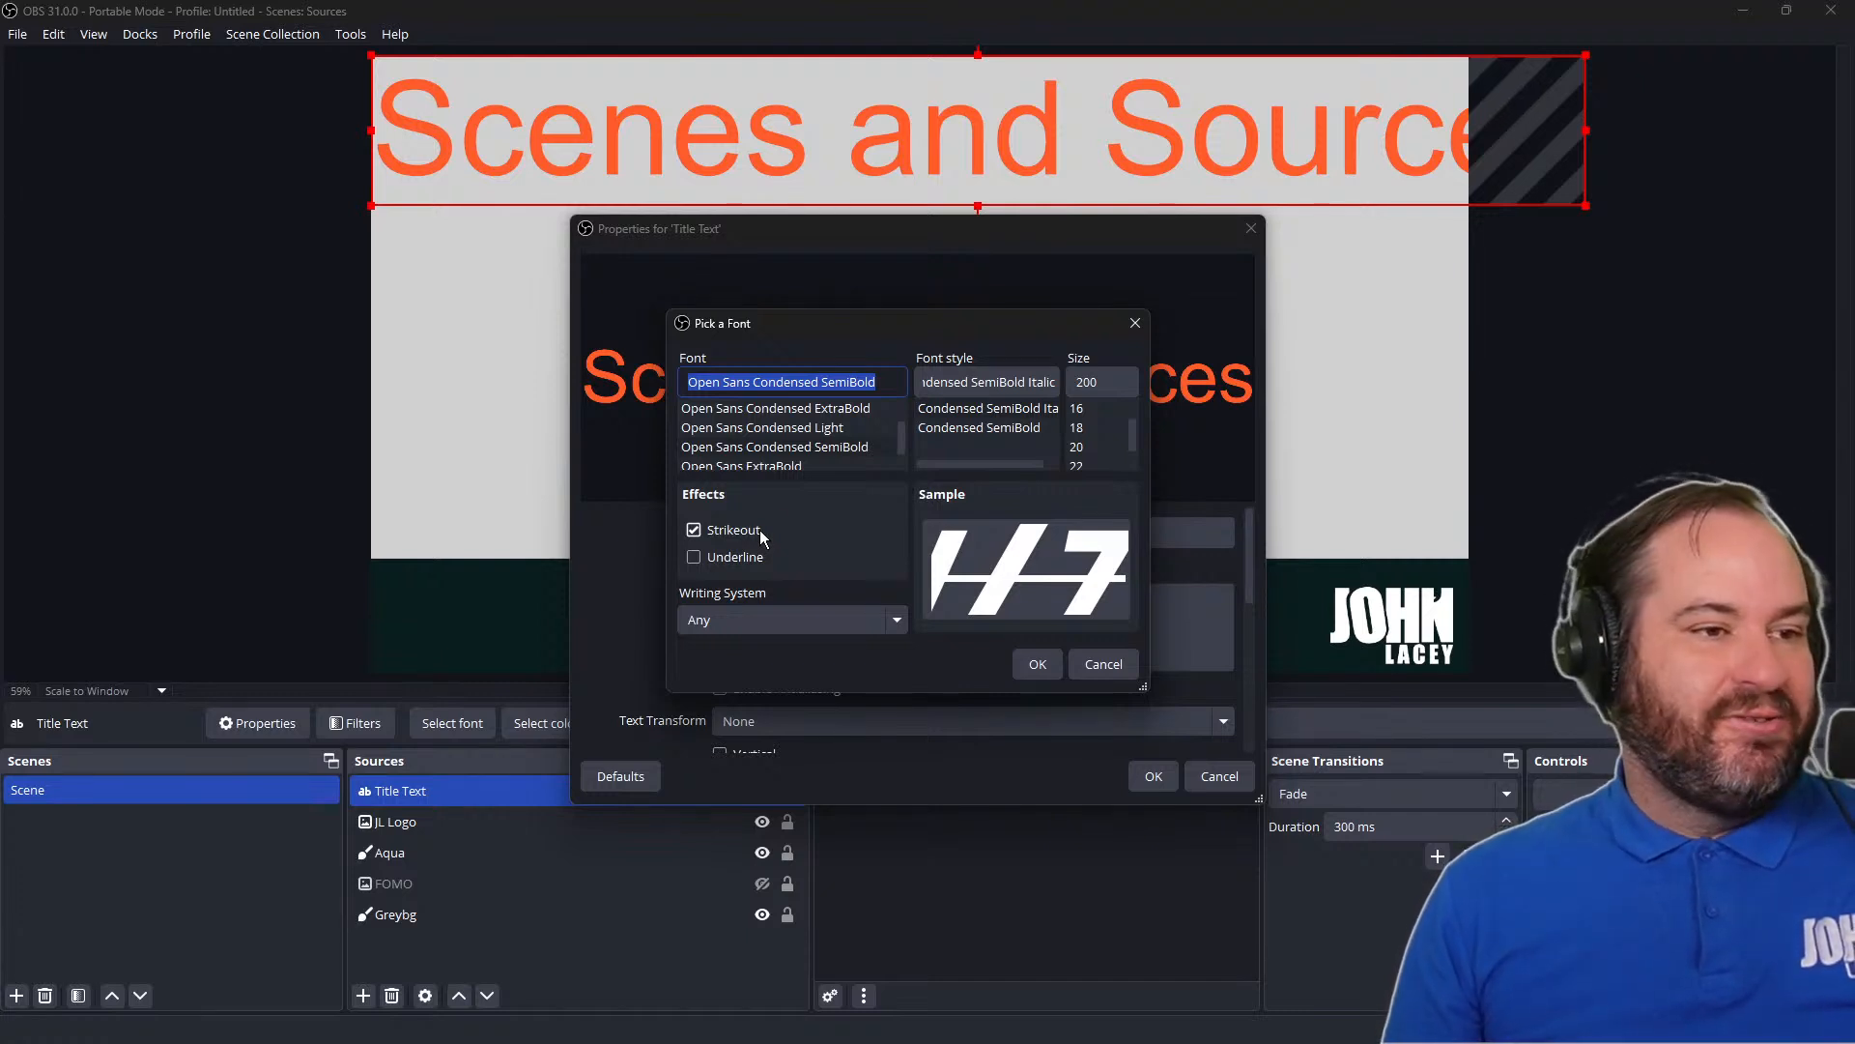
left_click(759, 532)
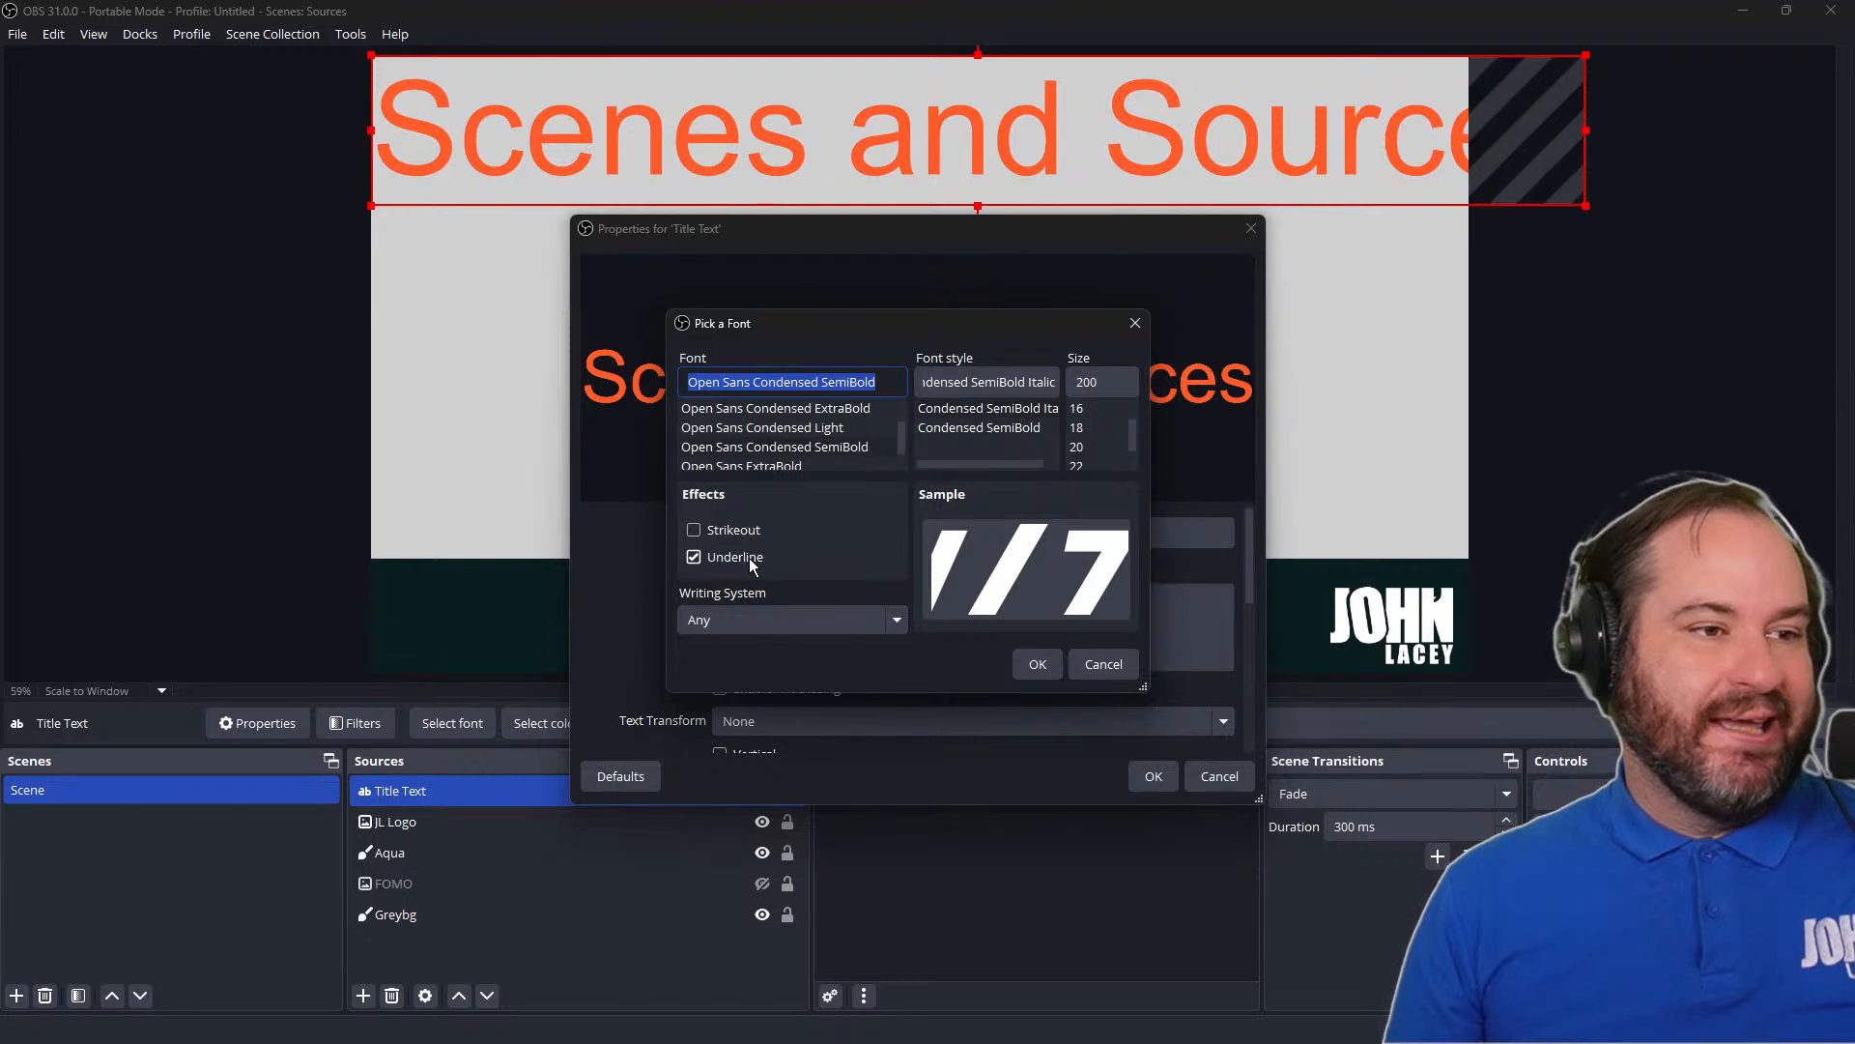
left_click(893, 622)
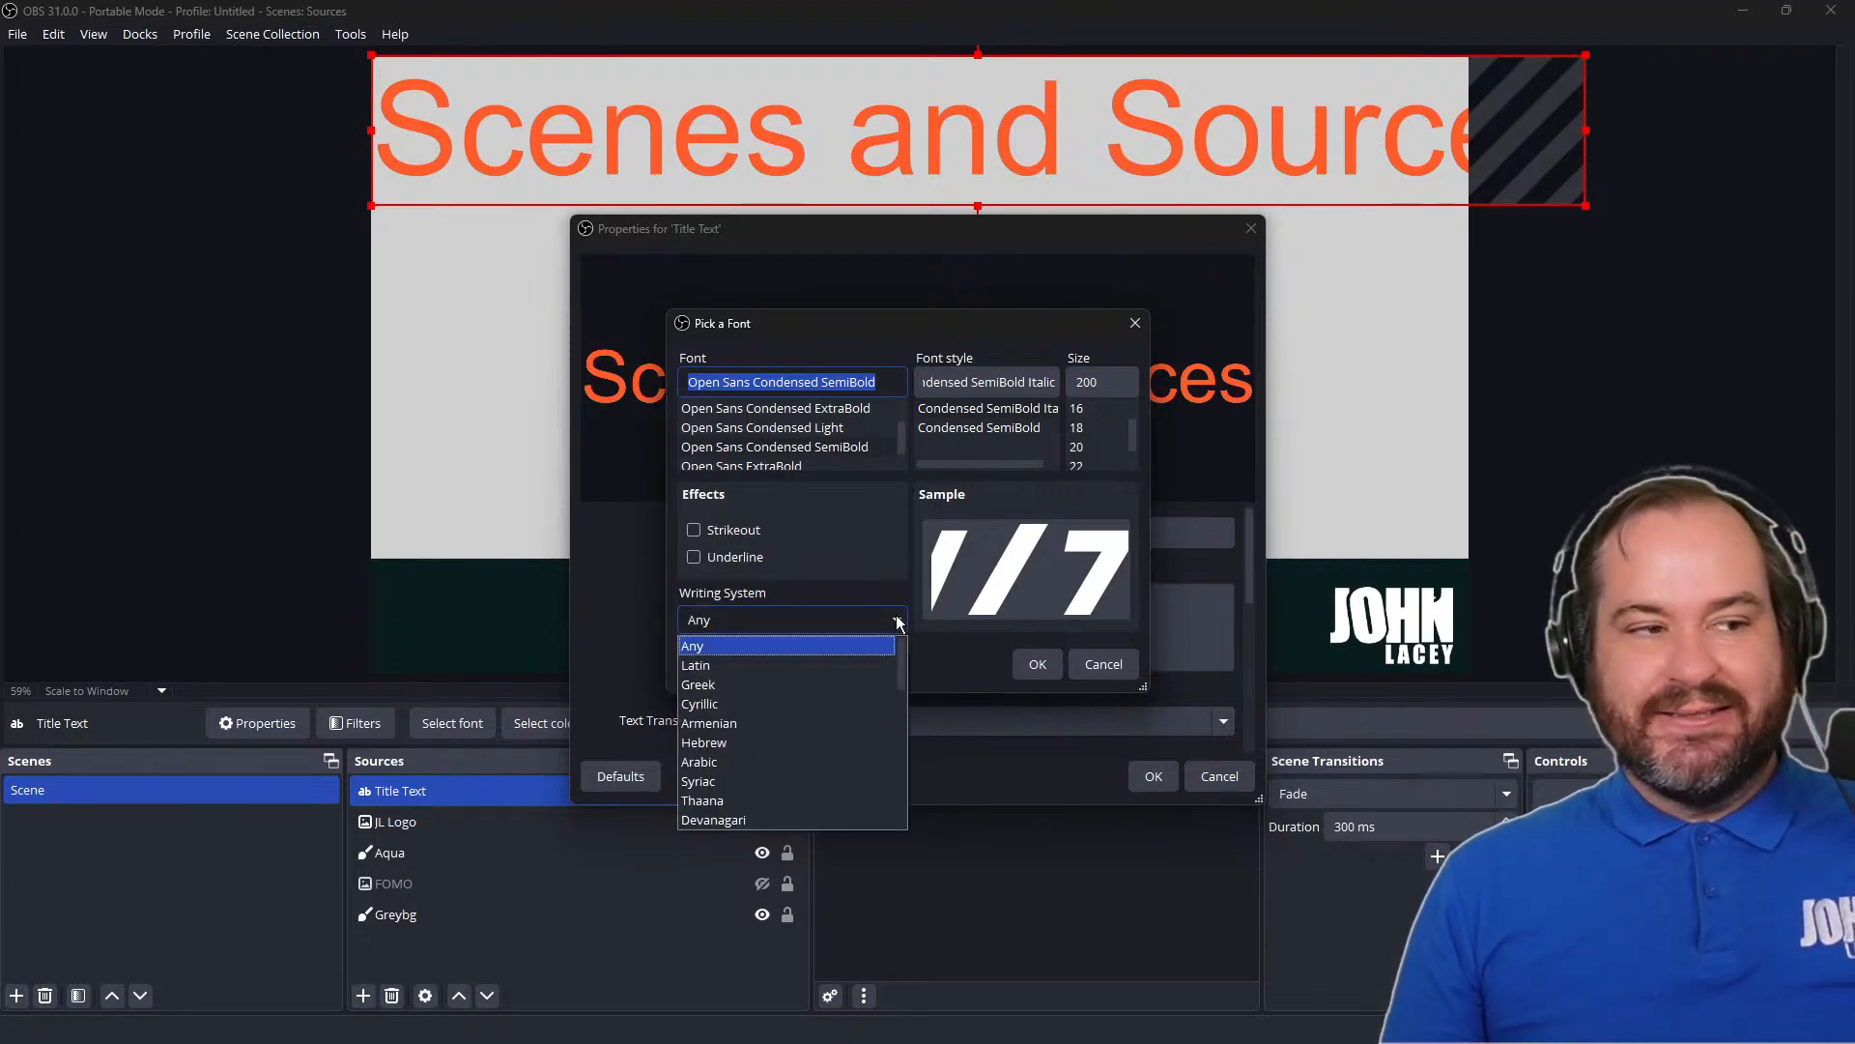
left_click(898, 622)
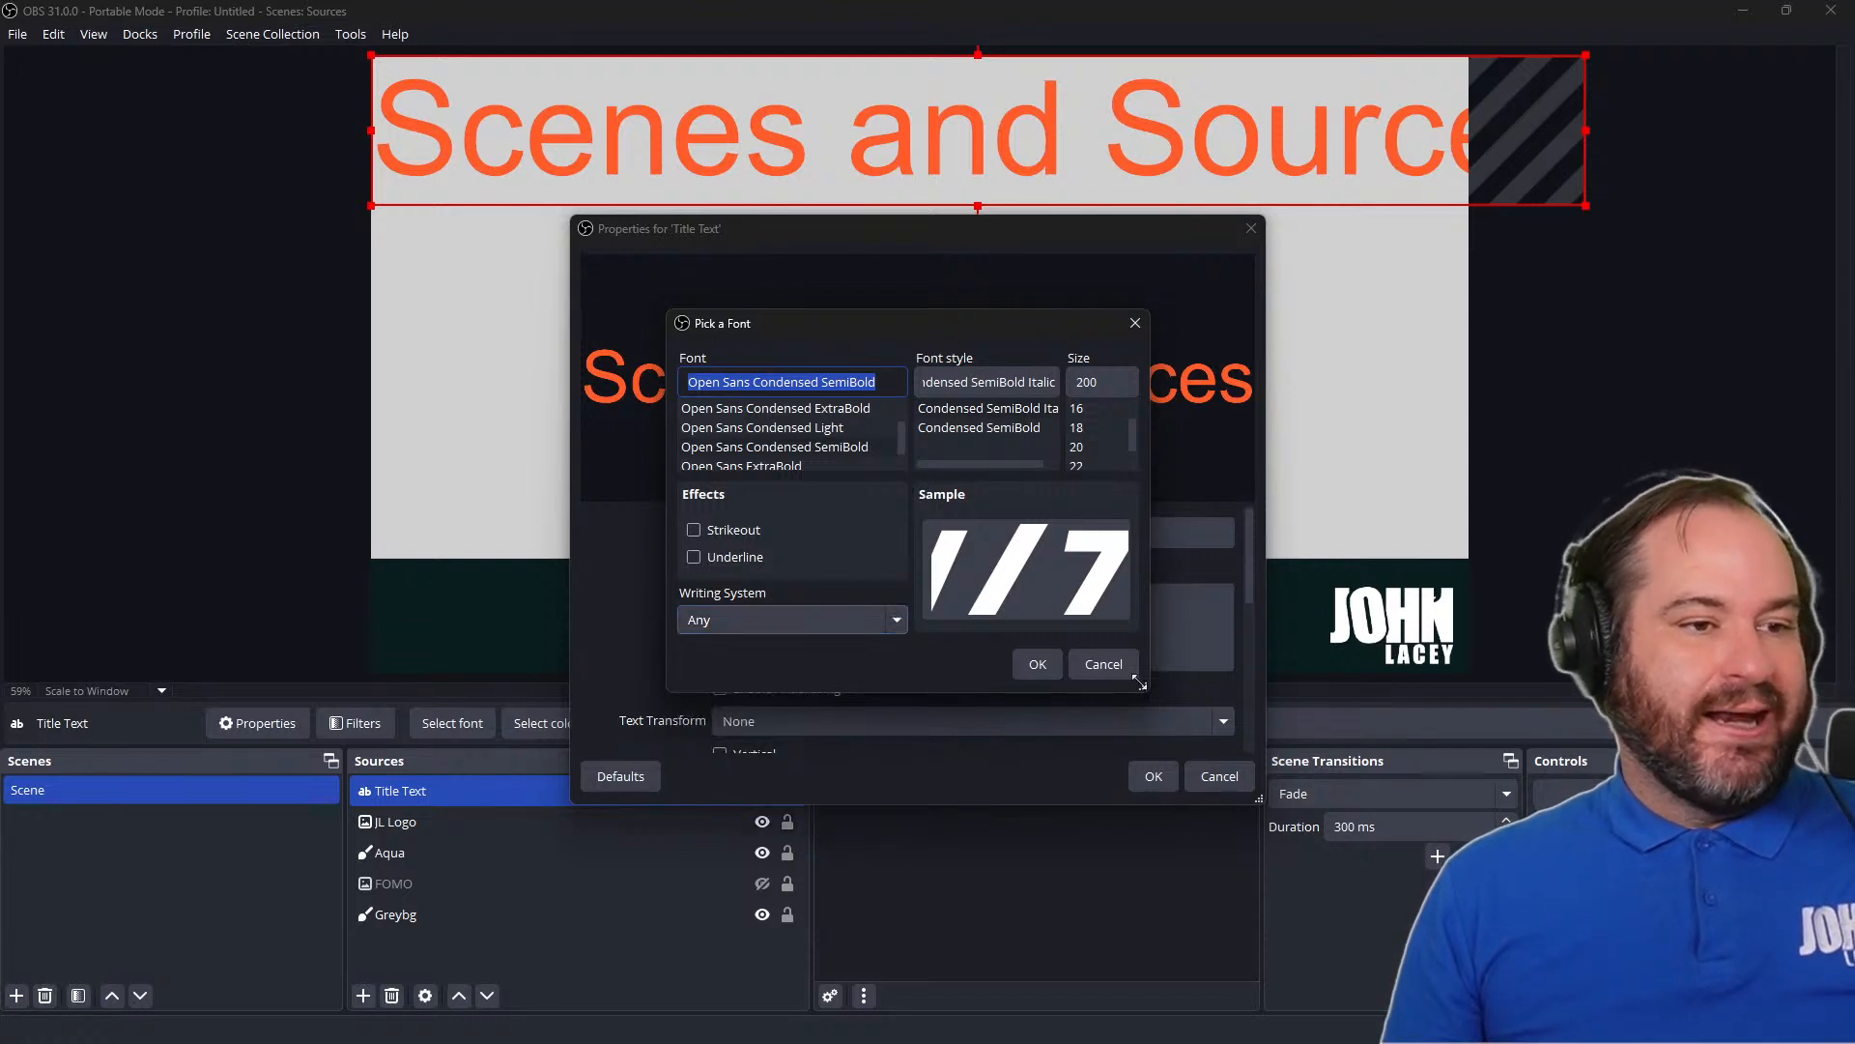
left_click(1038, 663)
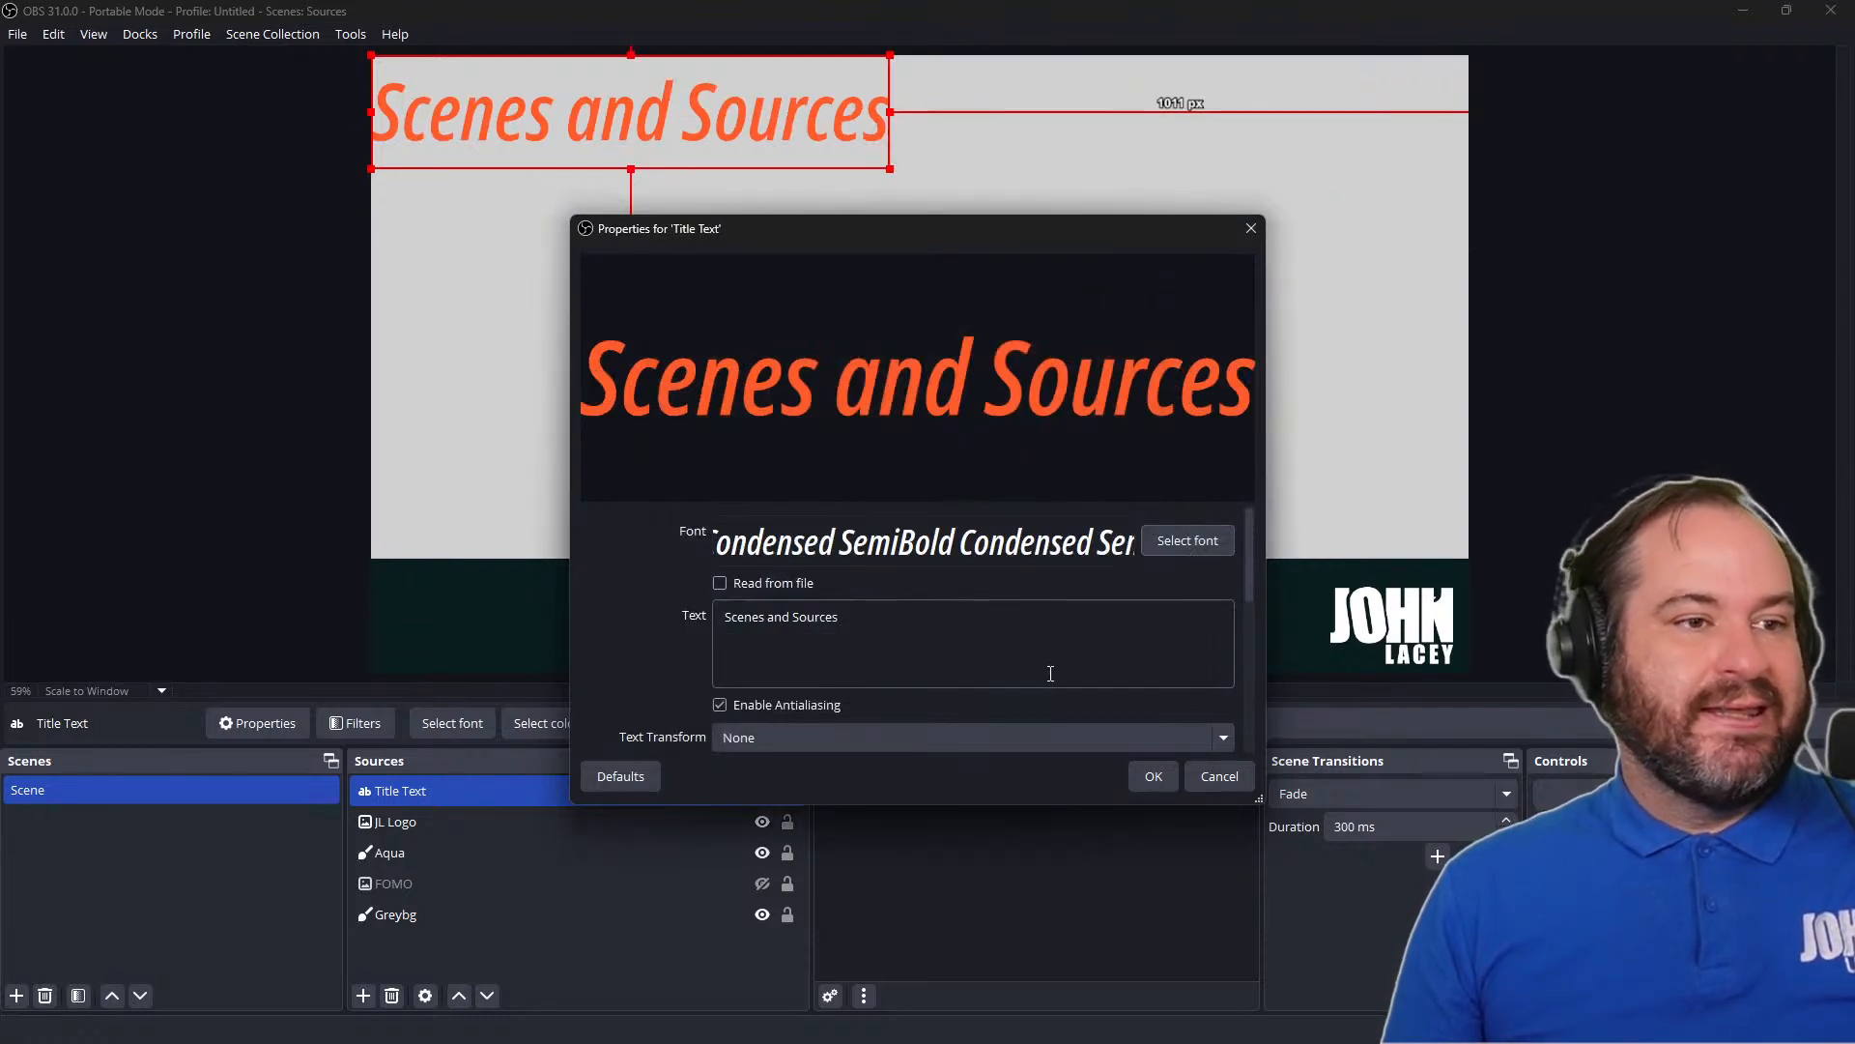
Change the title font to Open Sans SemiBold Regular and accept the text source's properties
left_click(1192, 548)
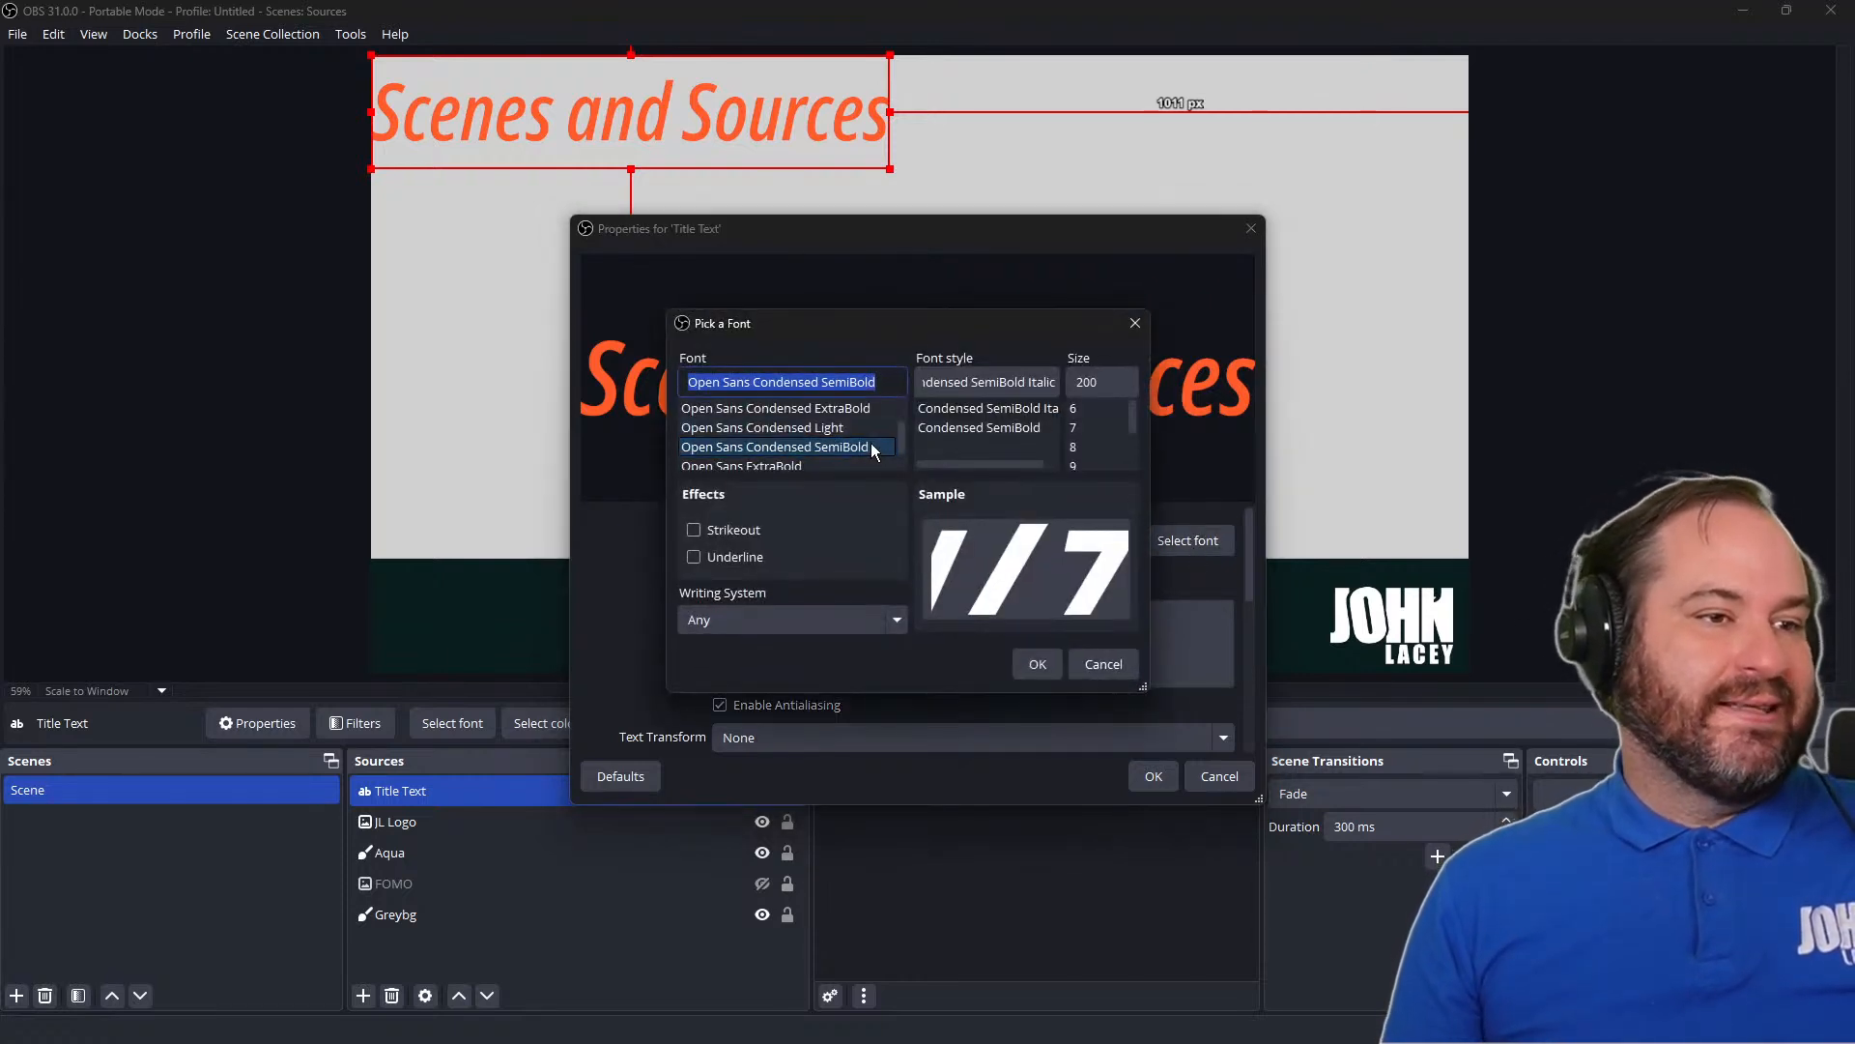
scroll(872, 450, "up", 1)
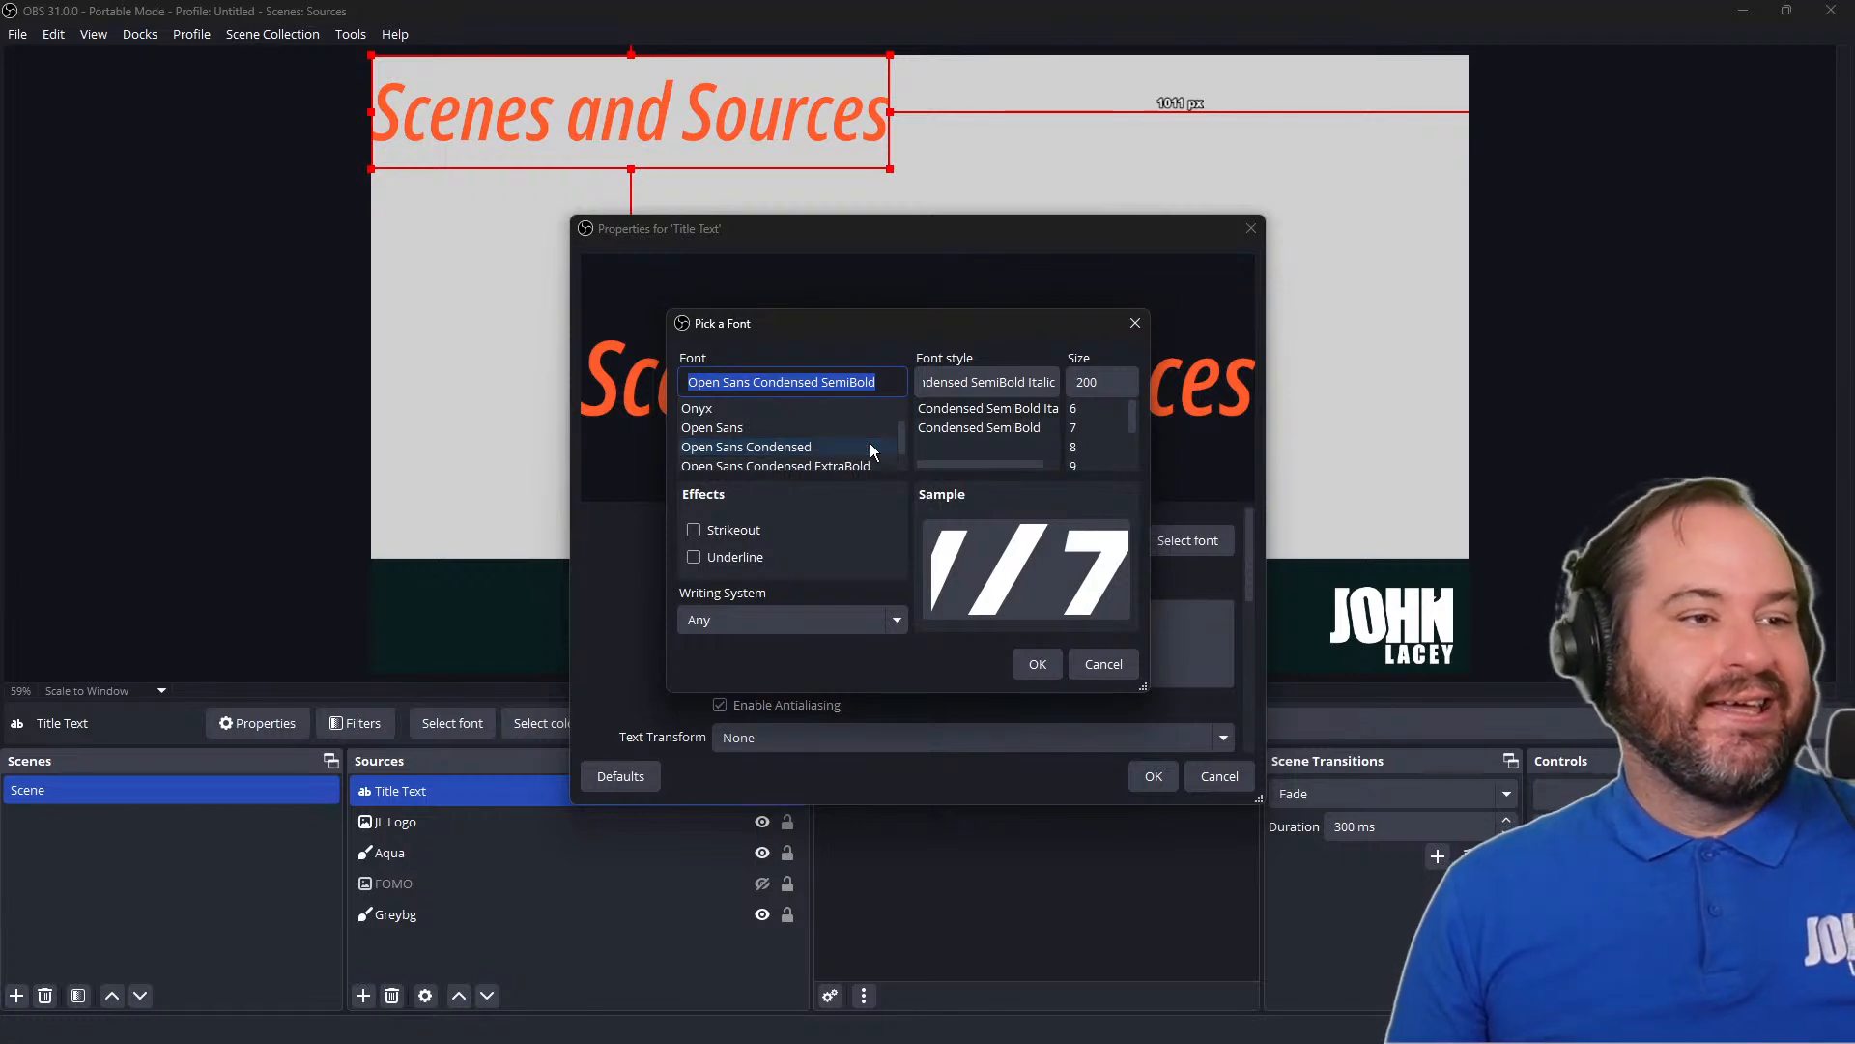
scroll(872, 450, "down", 2)
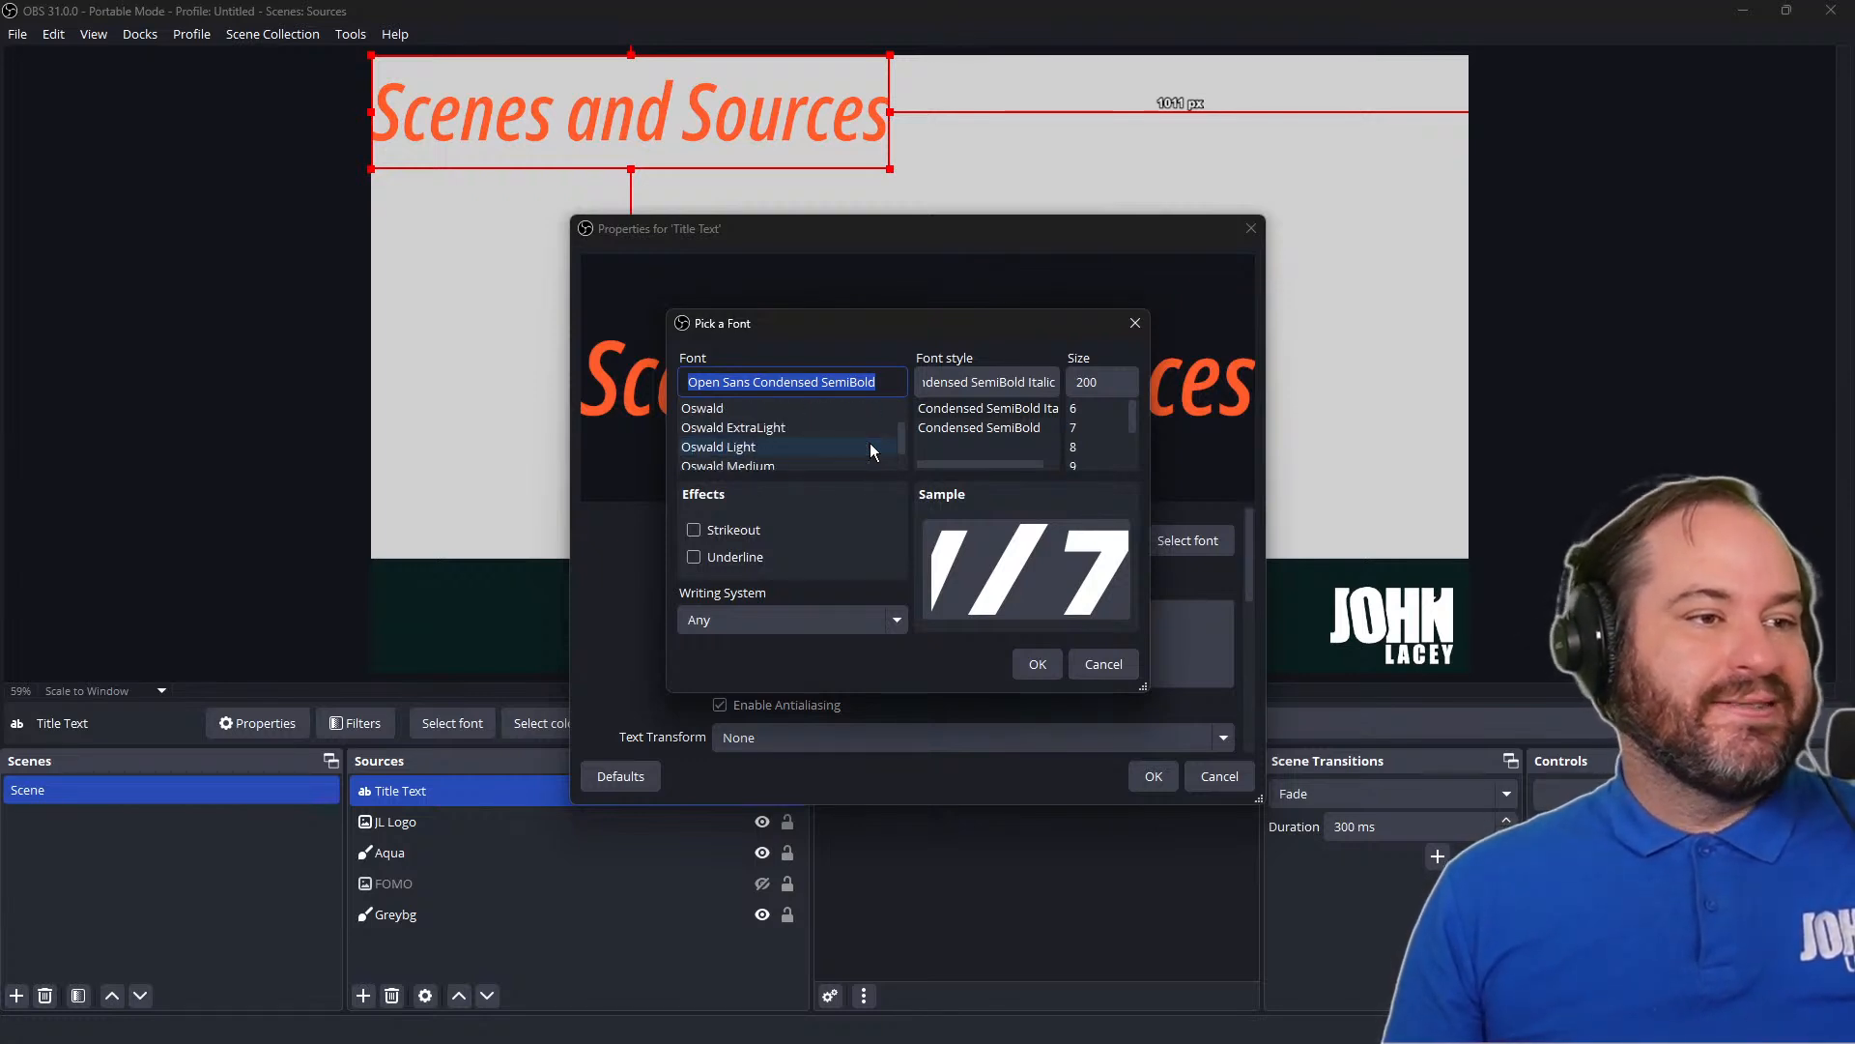
left_click(867, 447)
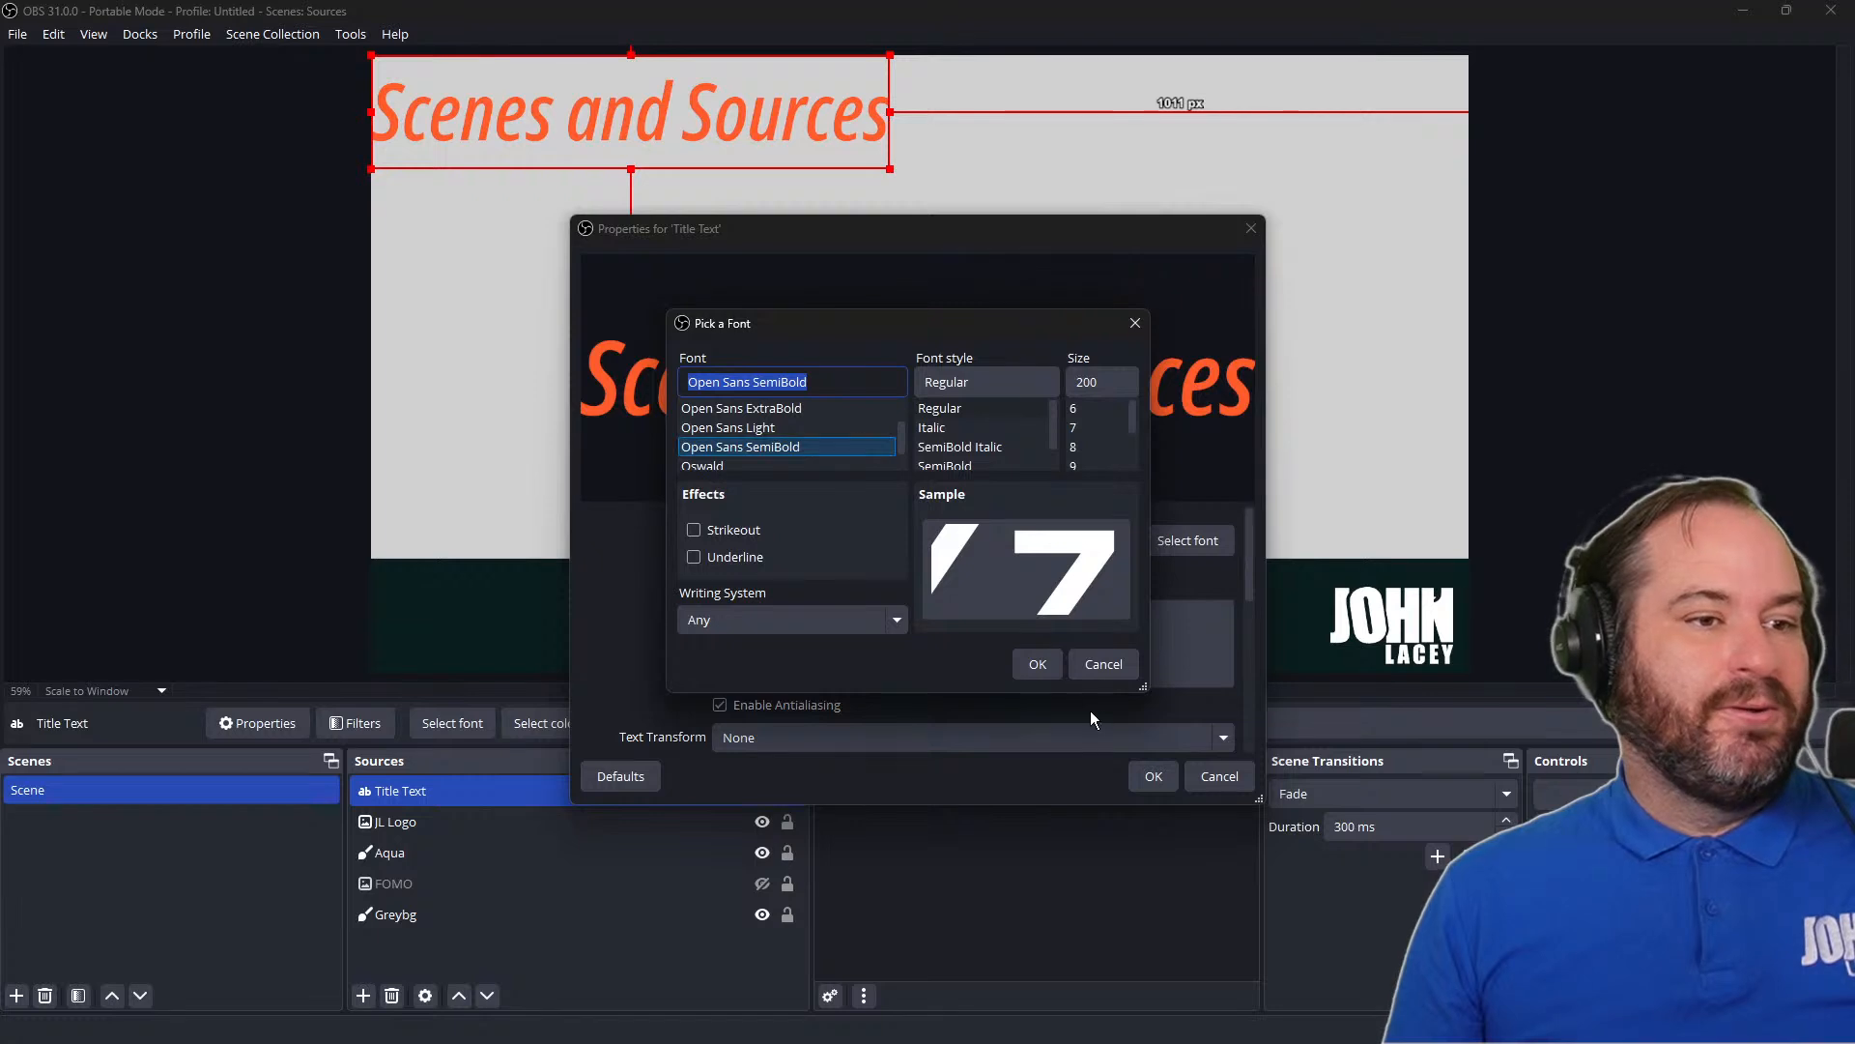
left_click(1037, 663)
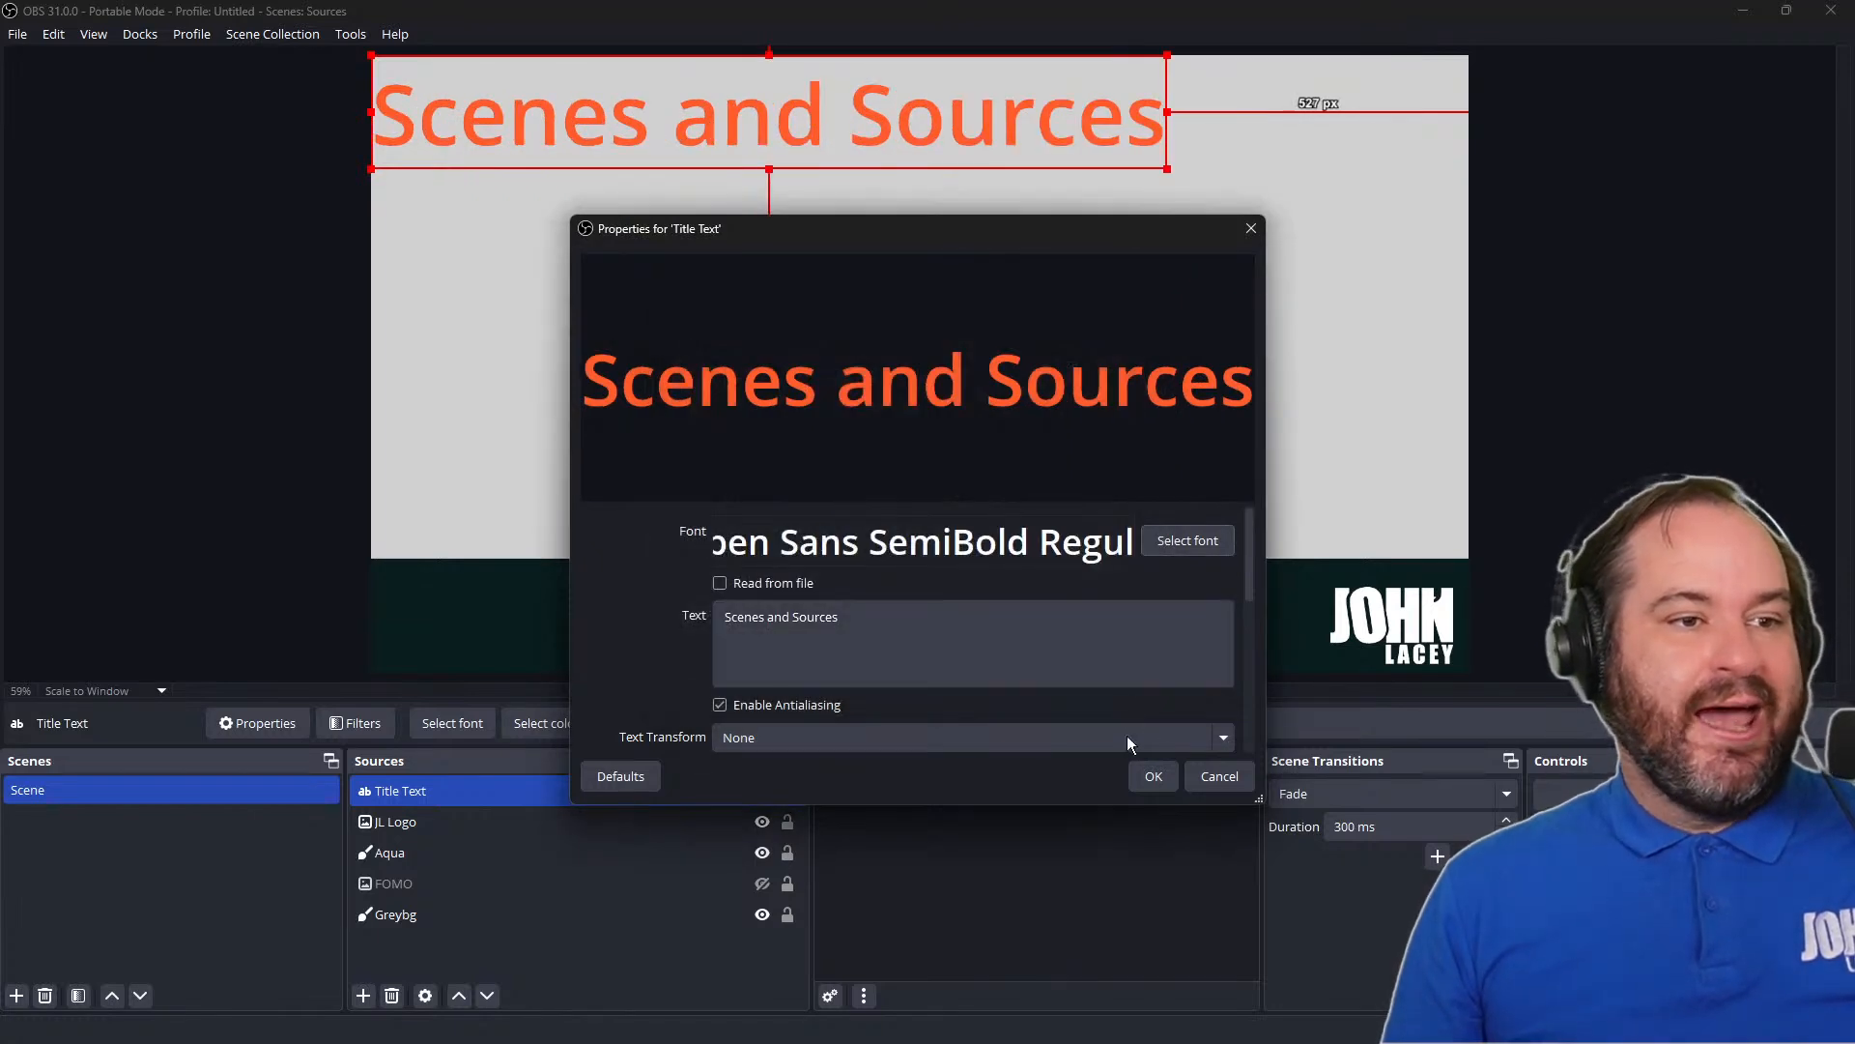
left_click(1151, 777)
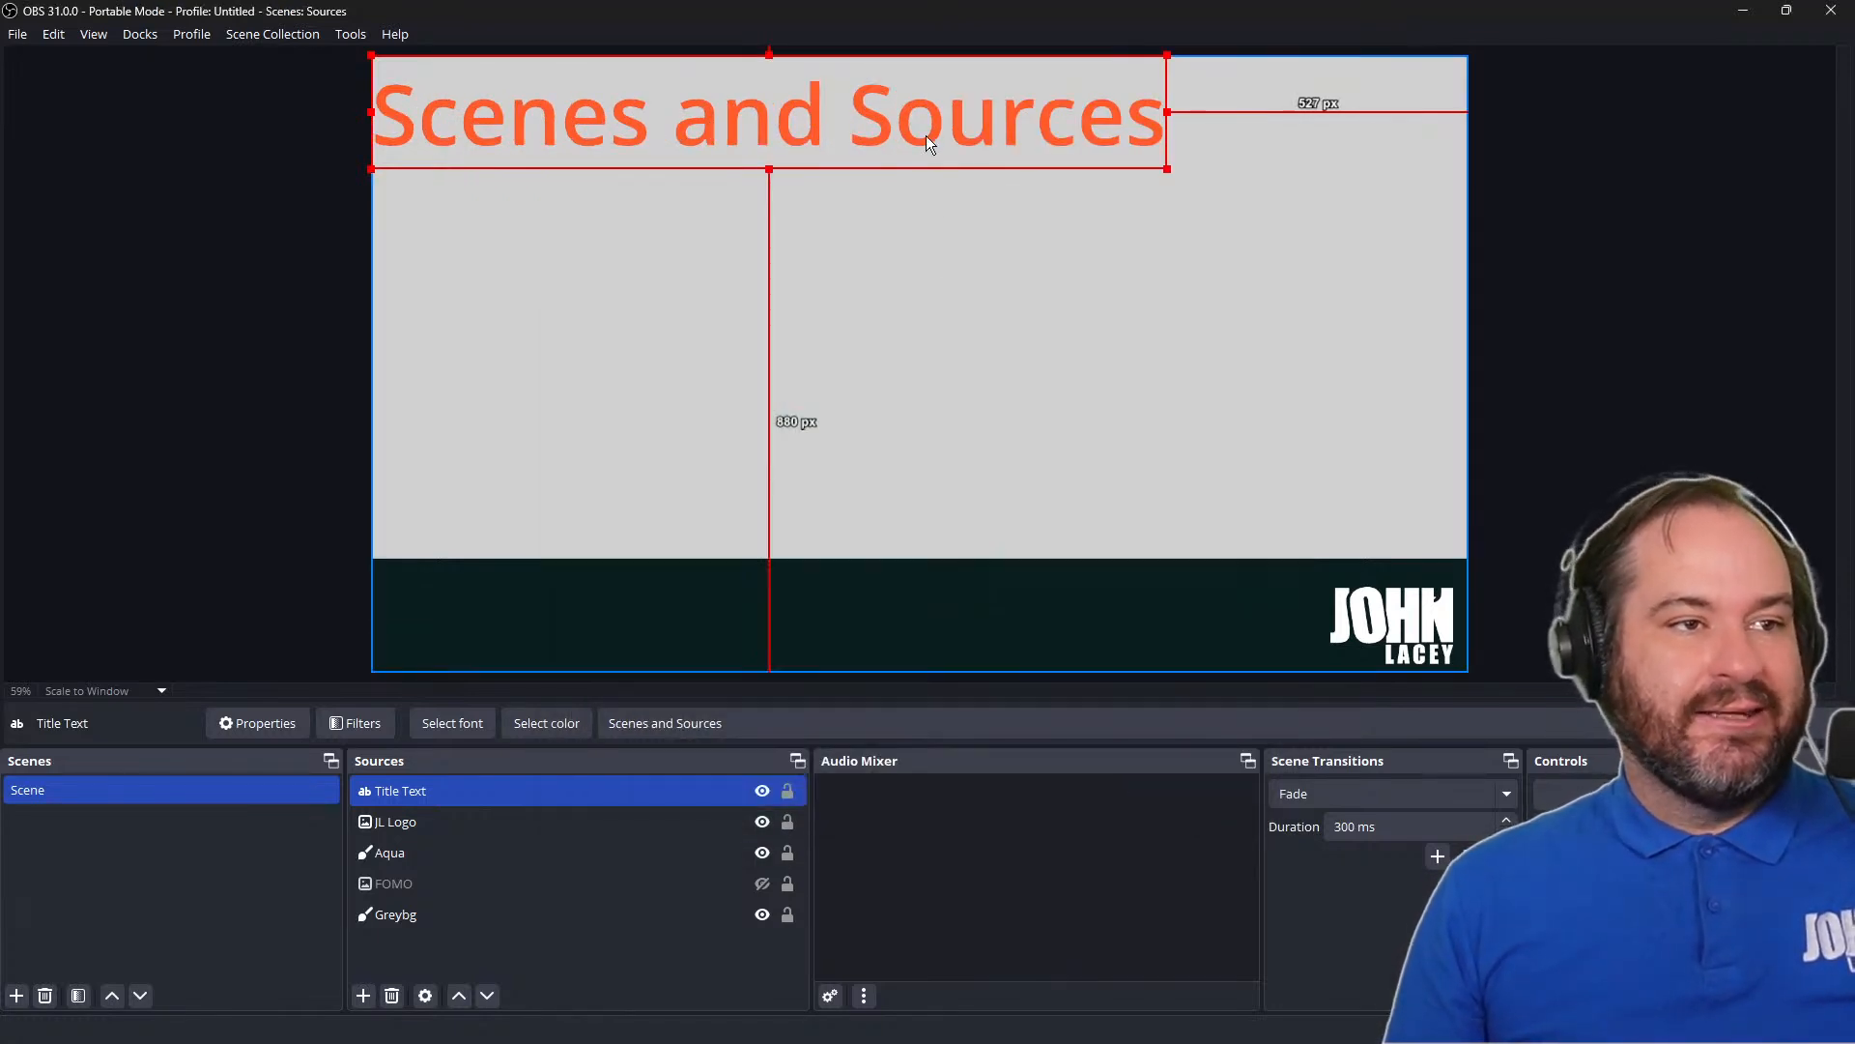
Move the title text to about 249 px from the canvas's left edge and 206 px from its top edge
left_click_drag(926, 143, 1068, 253)
left_click(1068, 253)
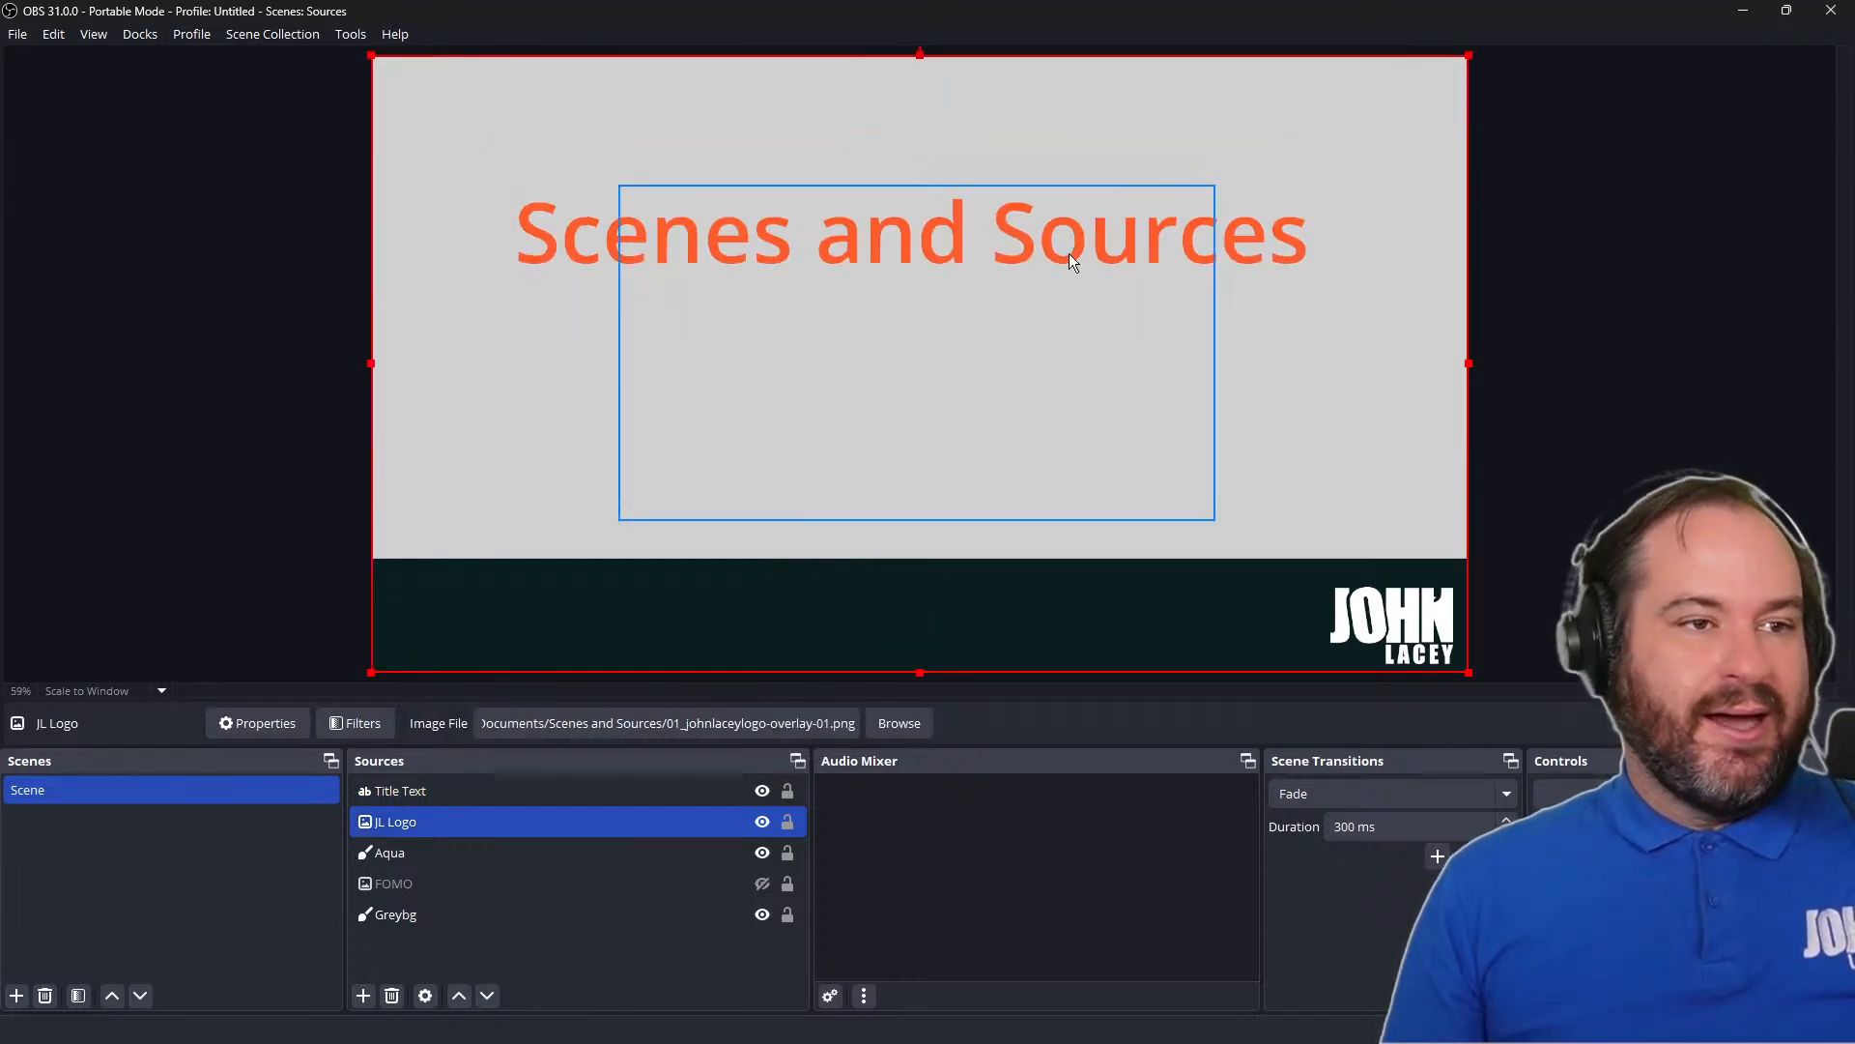
Try a horizontal position of 200 px for the Greybg source in Edit Transform, undo it, and close the dialog
left_click(555, 241)
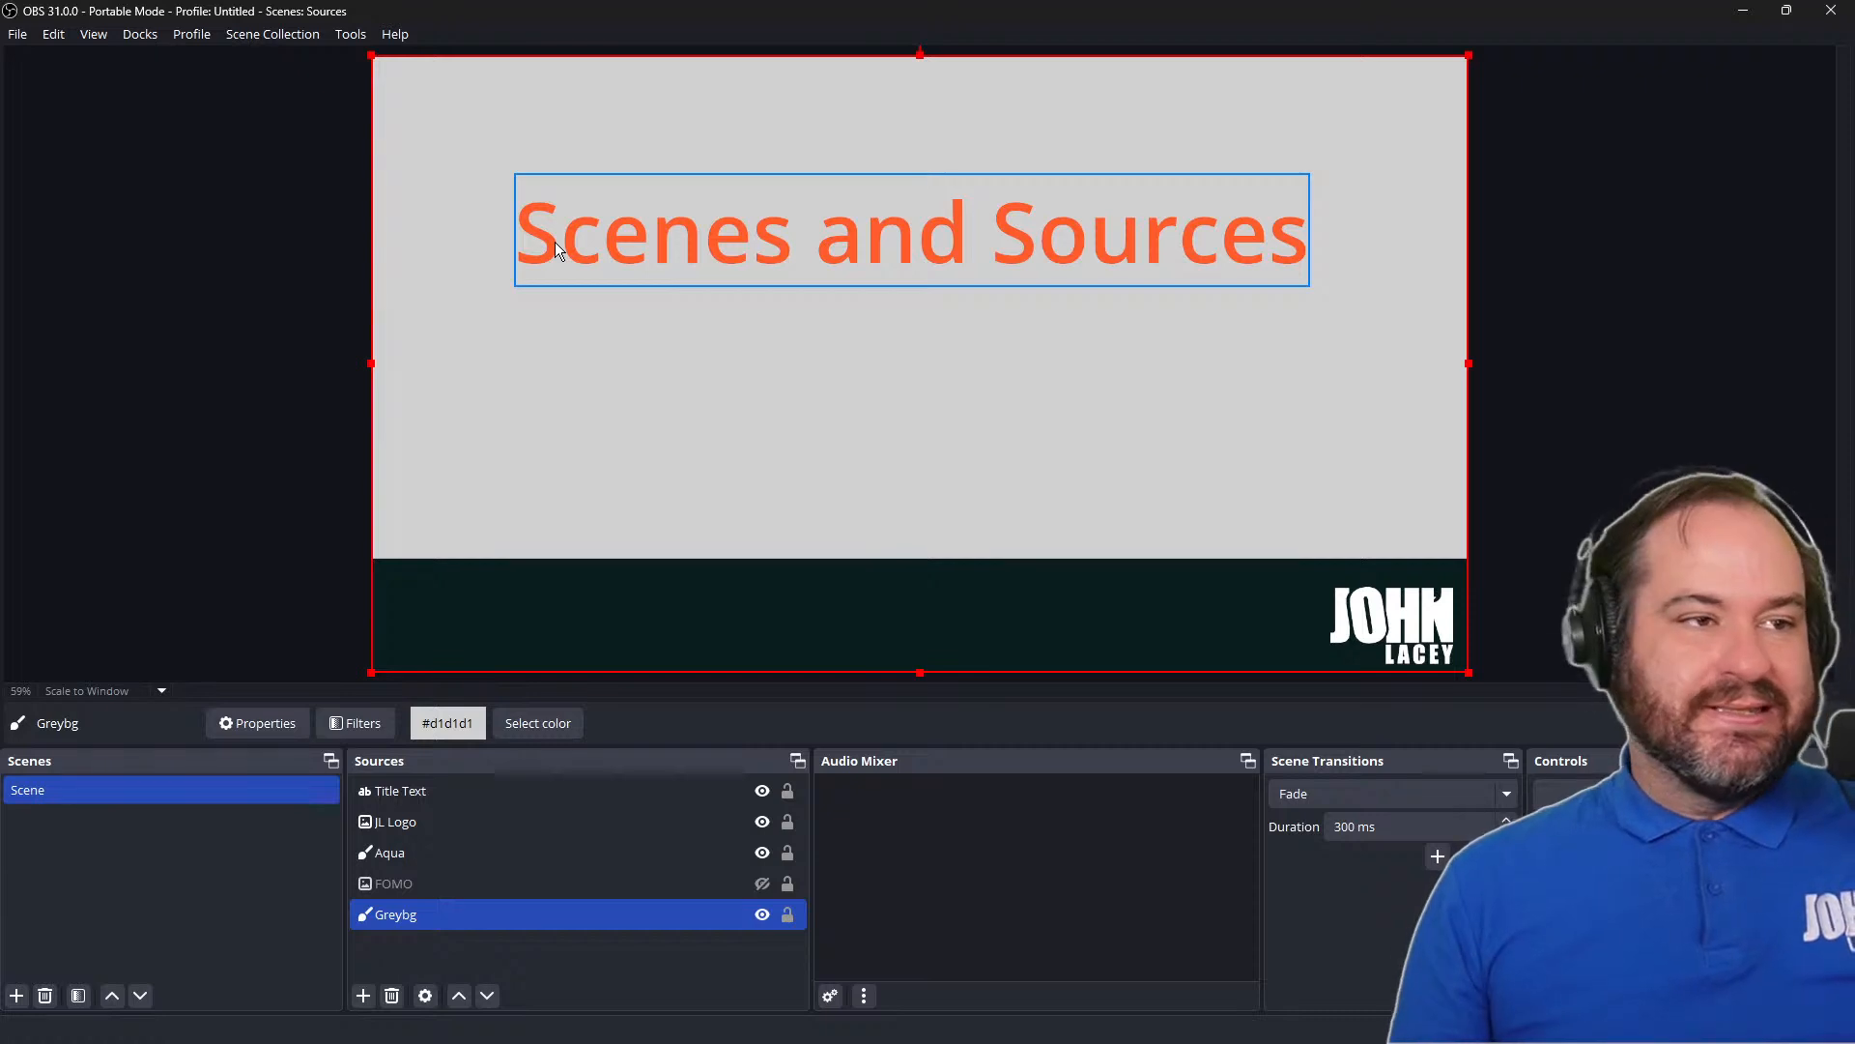
right_click(554, 244)
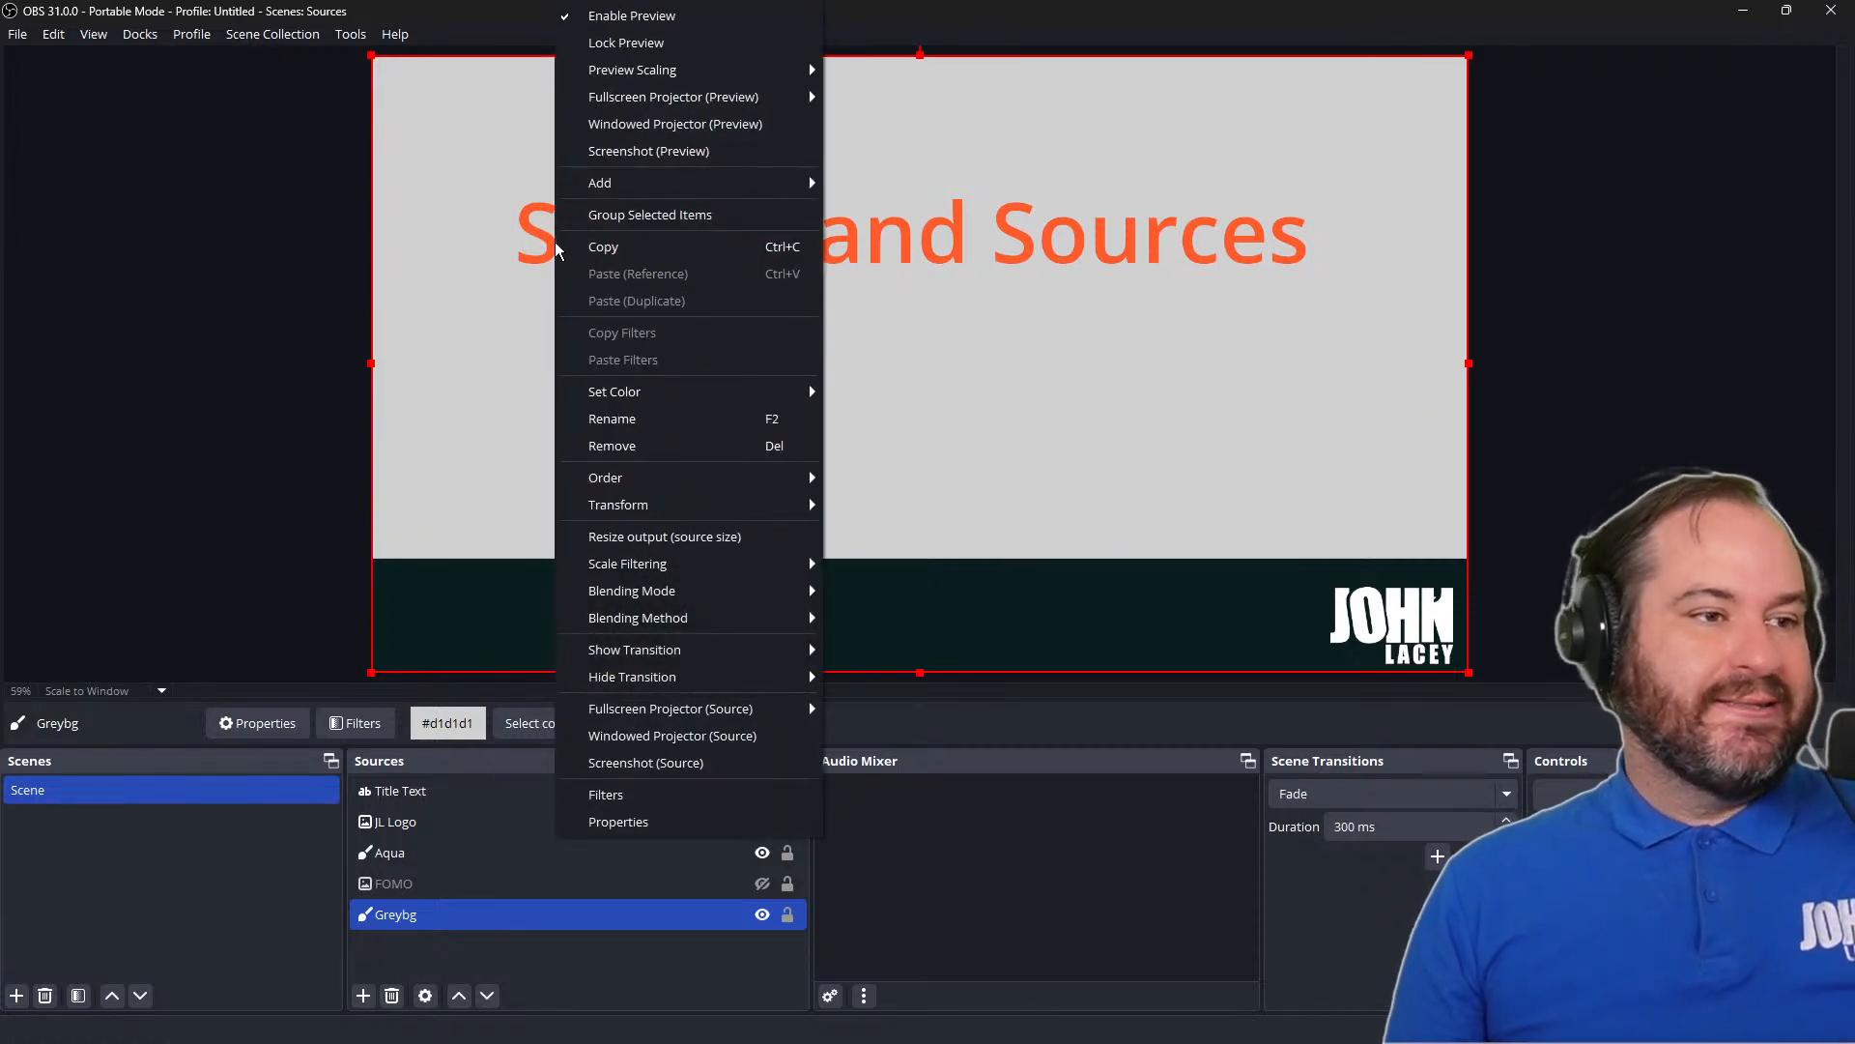
mouse_move(808, 512)
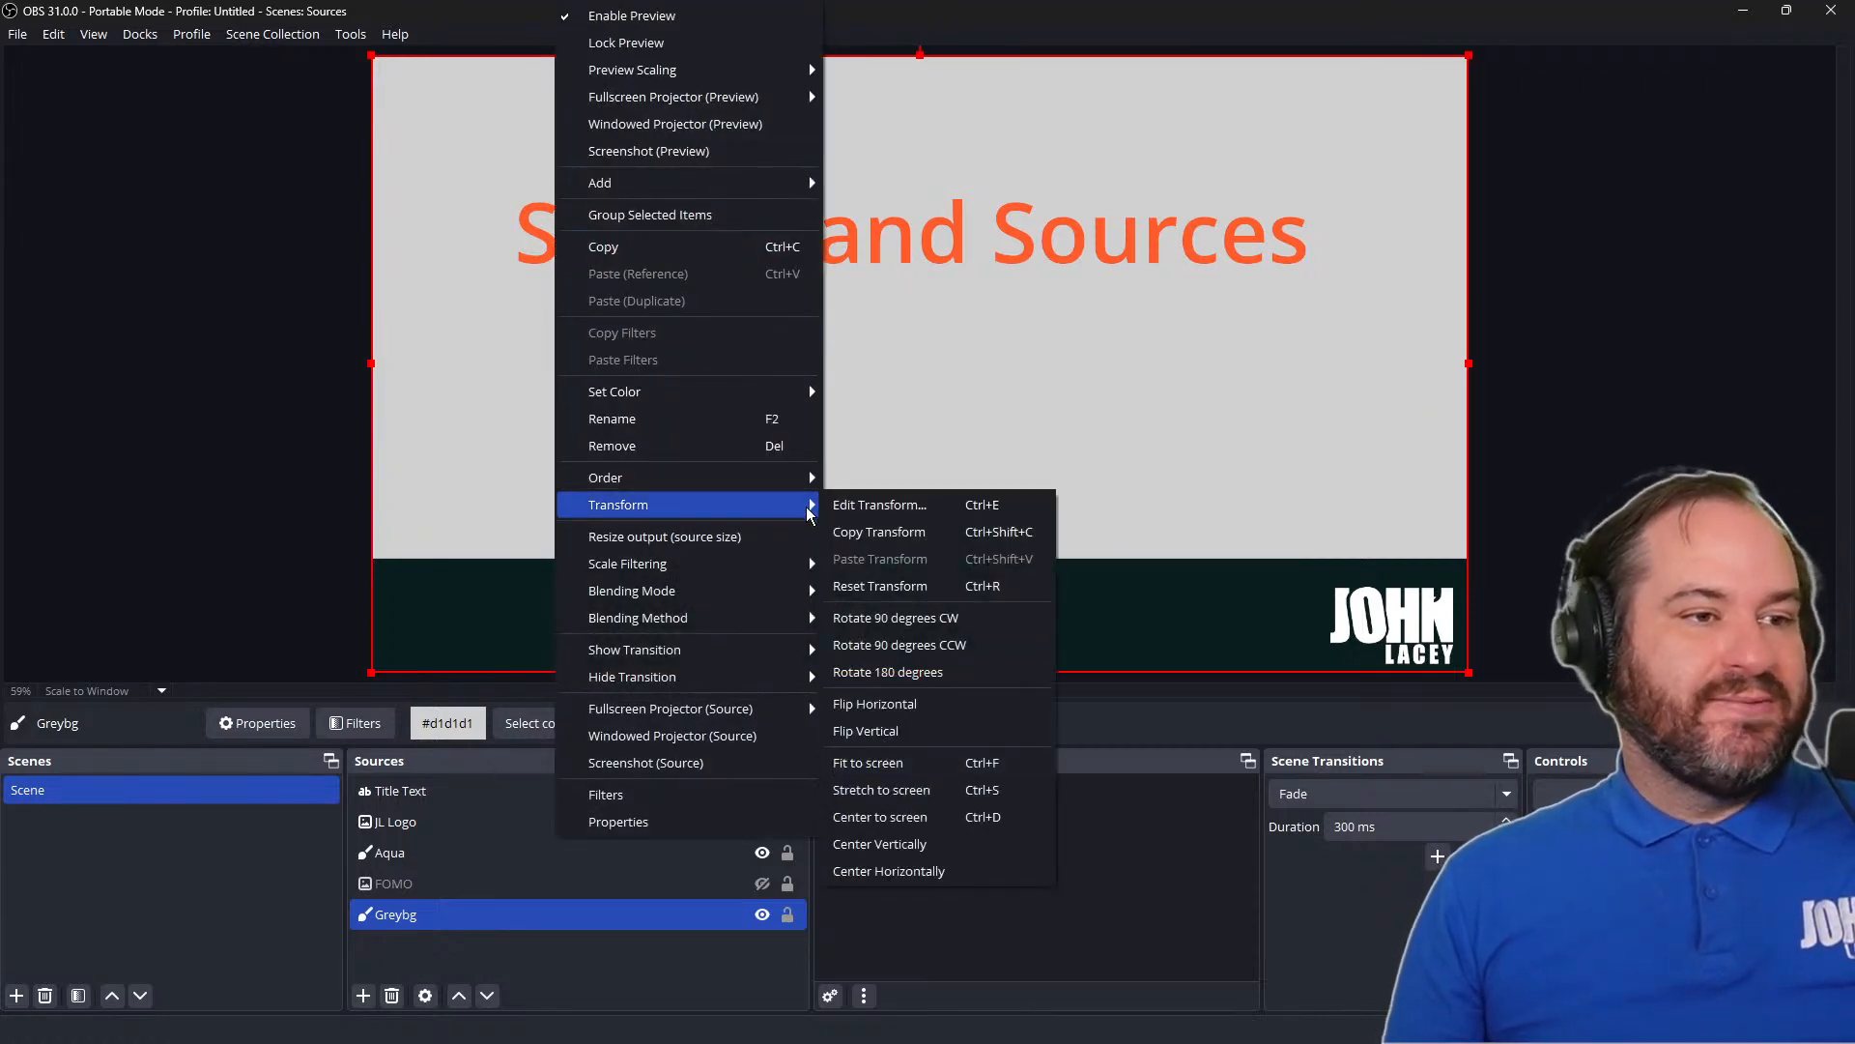
left_click(887, 506)
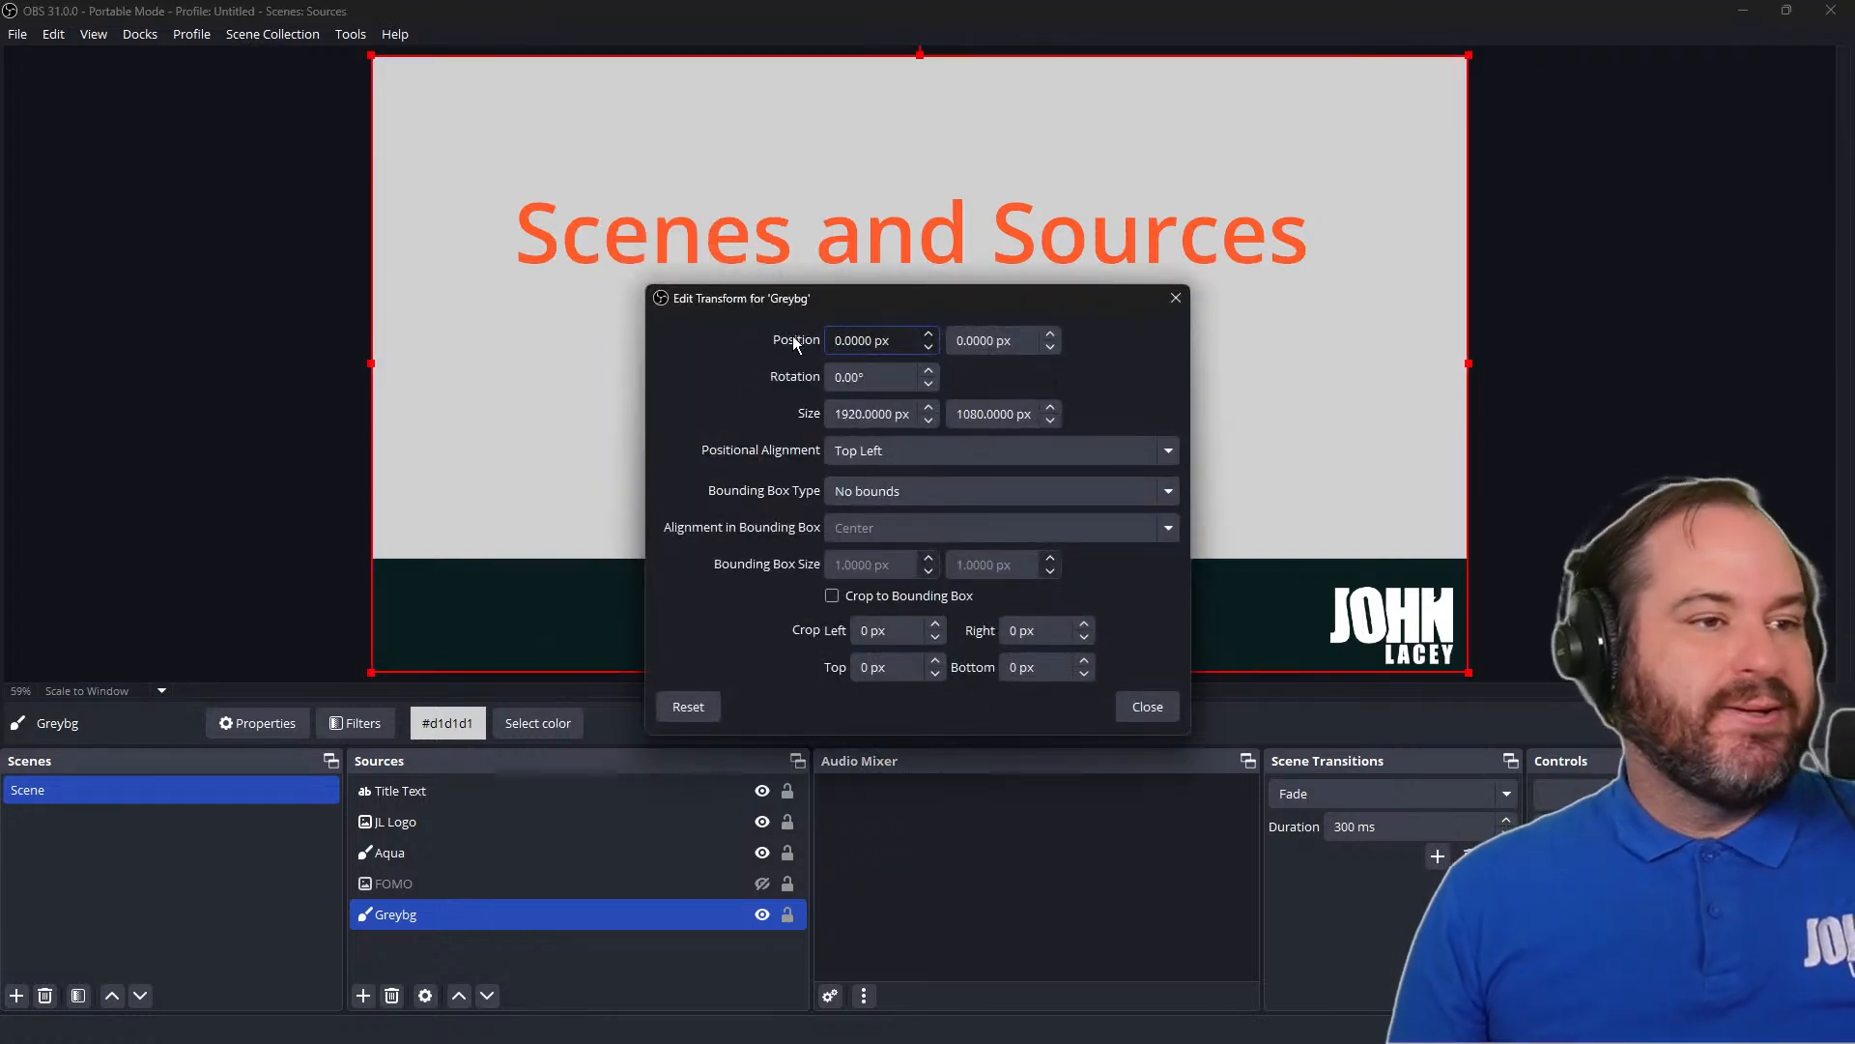
left_click_drag(885, 305, 1192, 310)
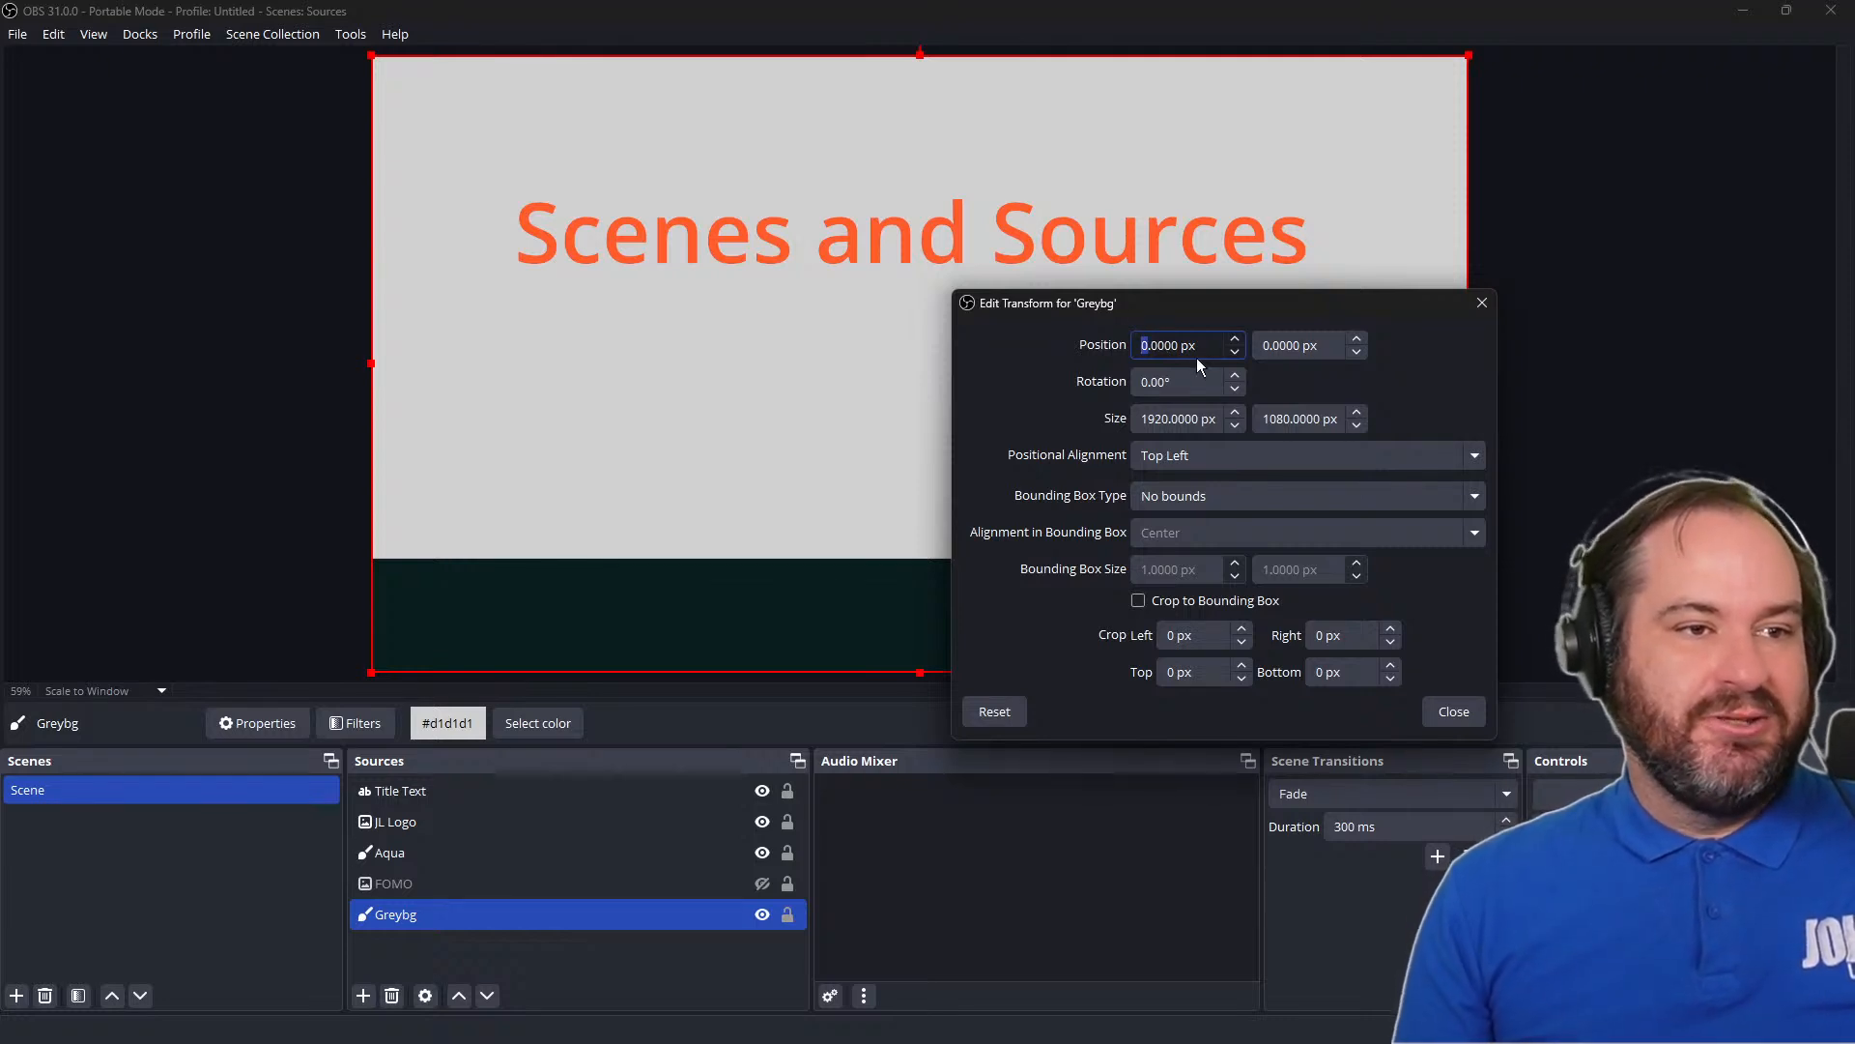
type("20")
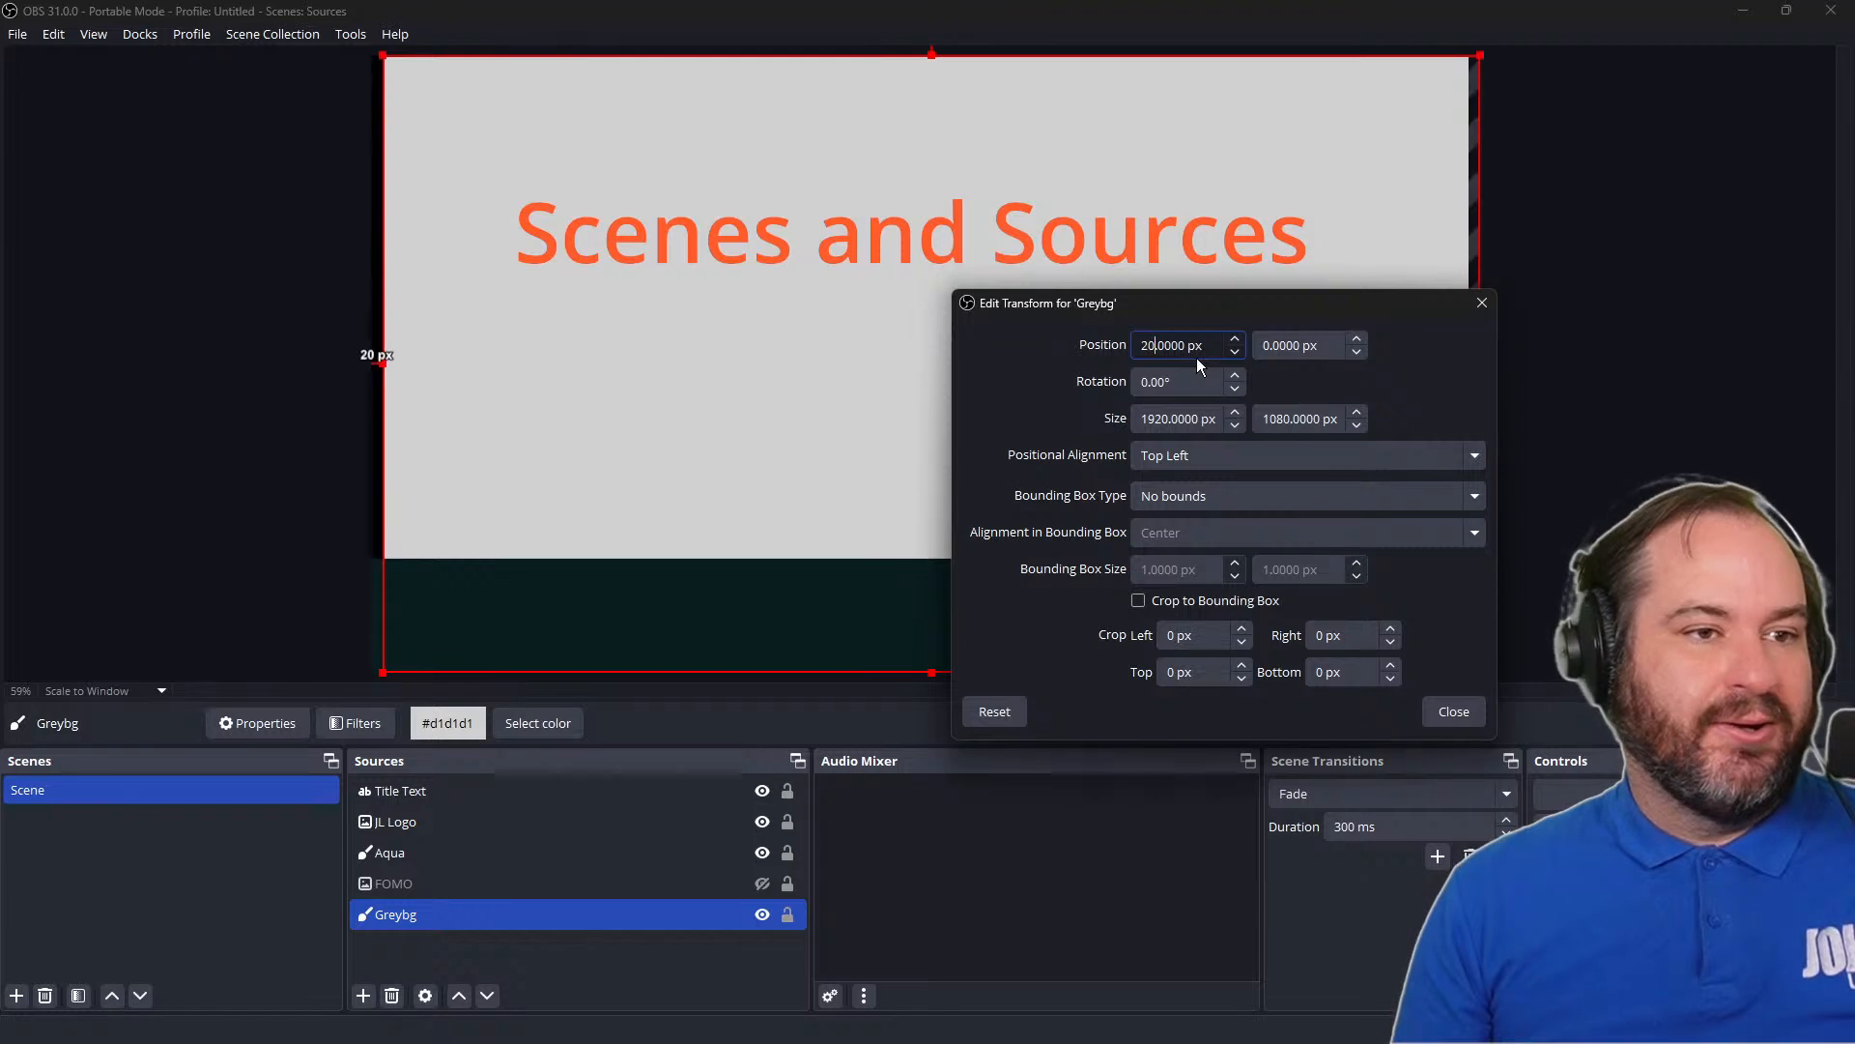
type("0")
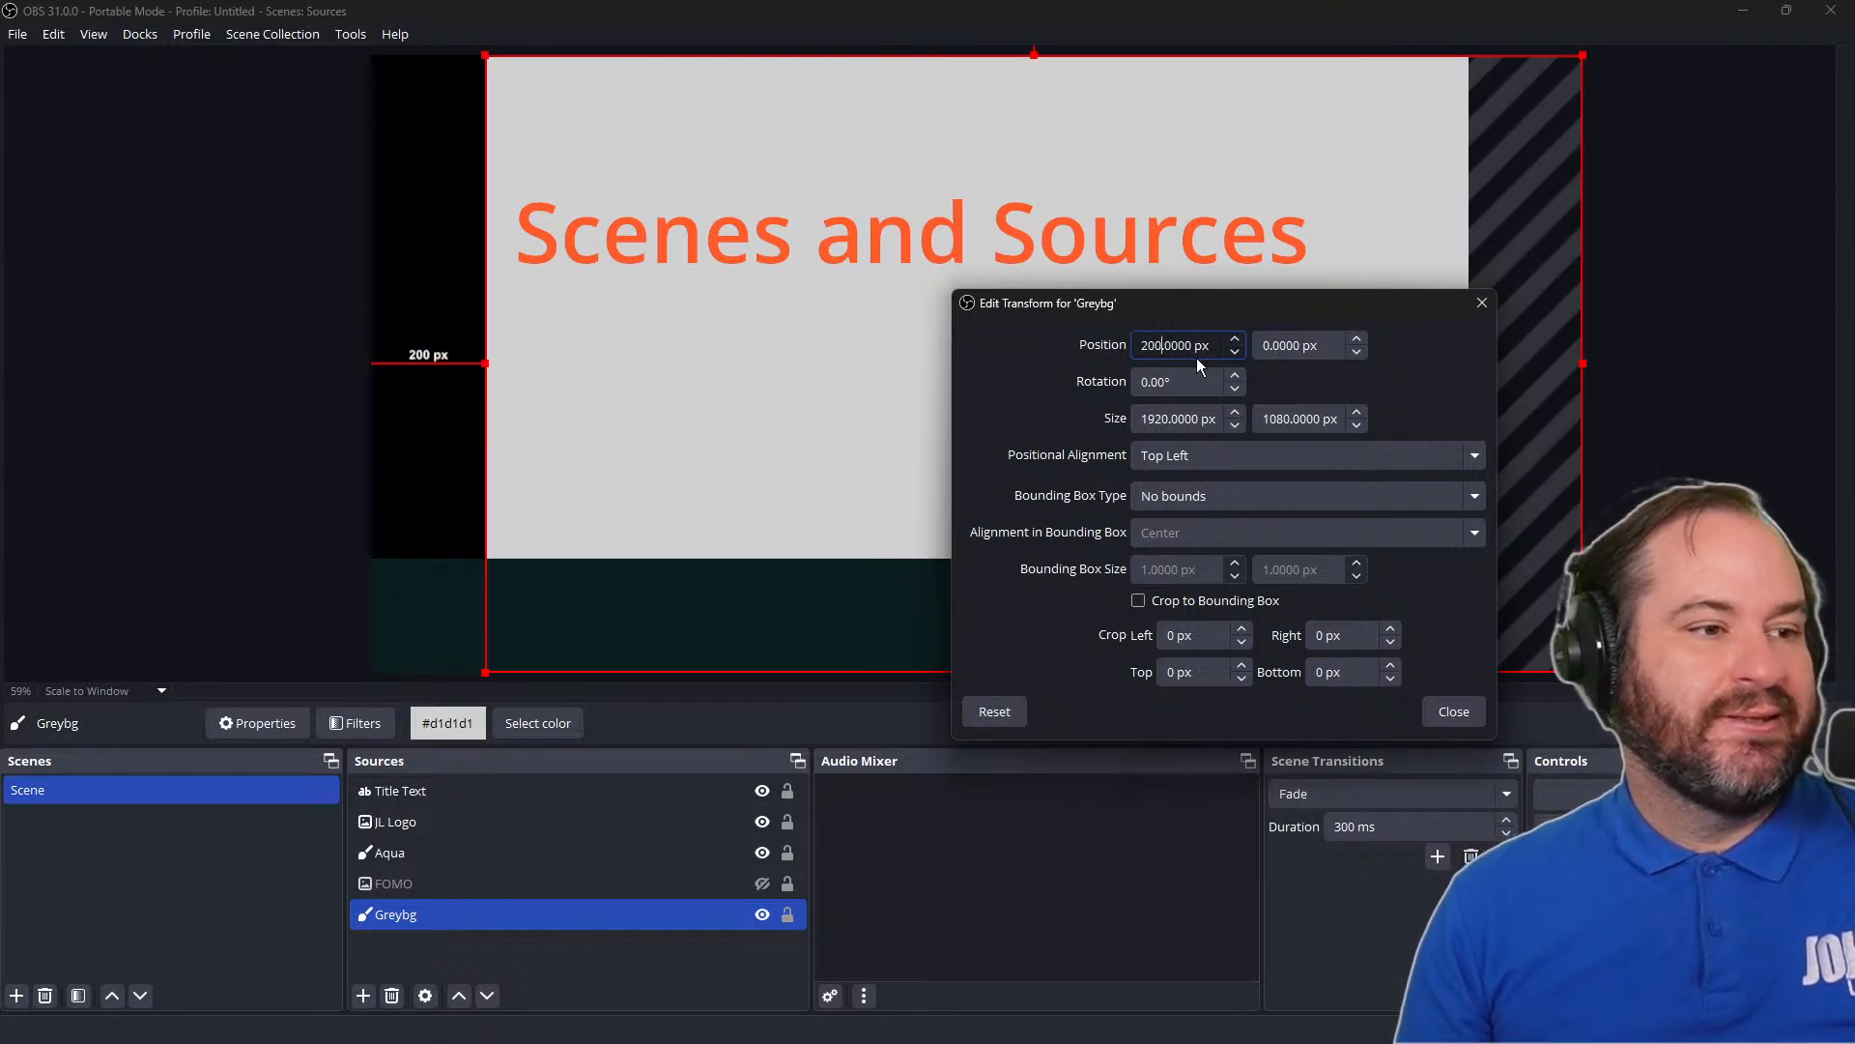
key("ctrl+z")
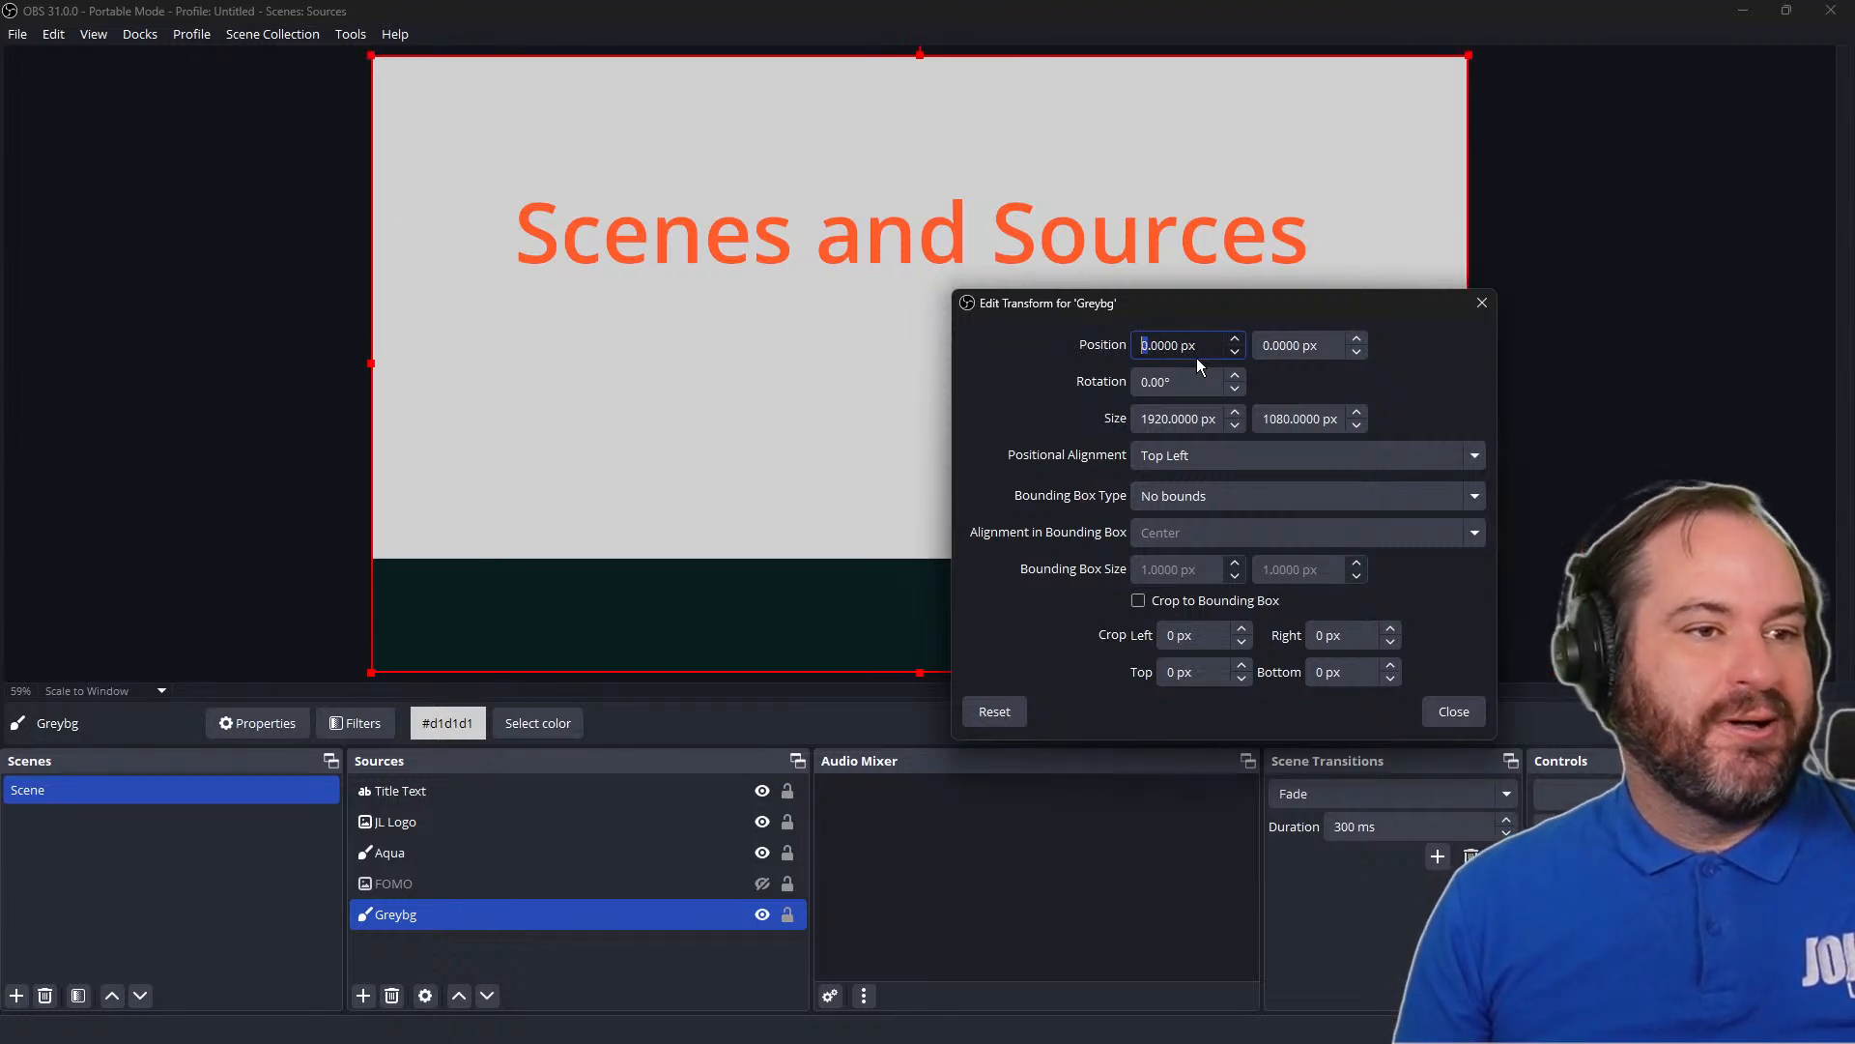
left_click(1480, 723)
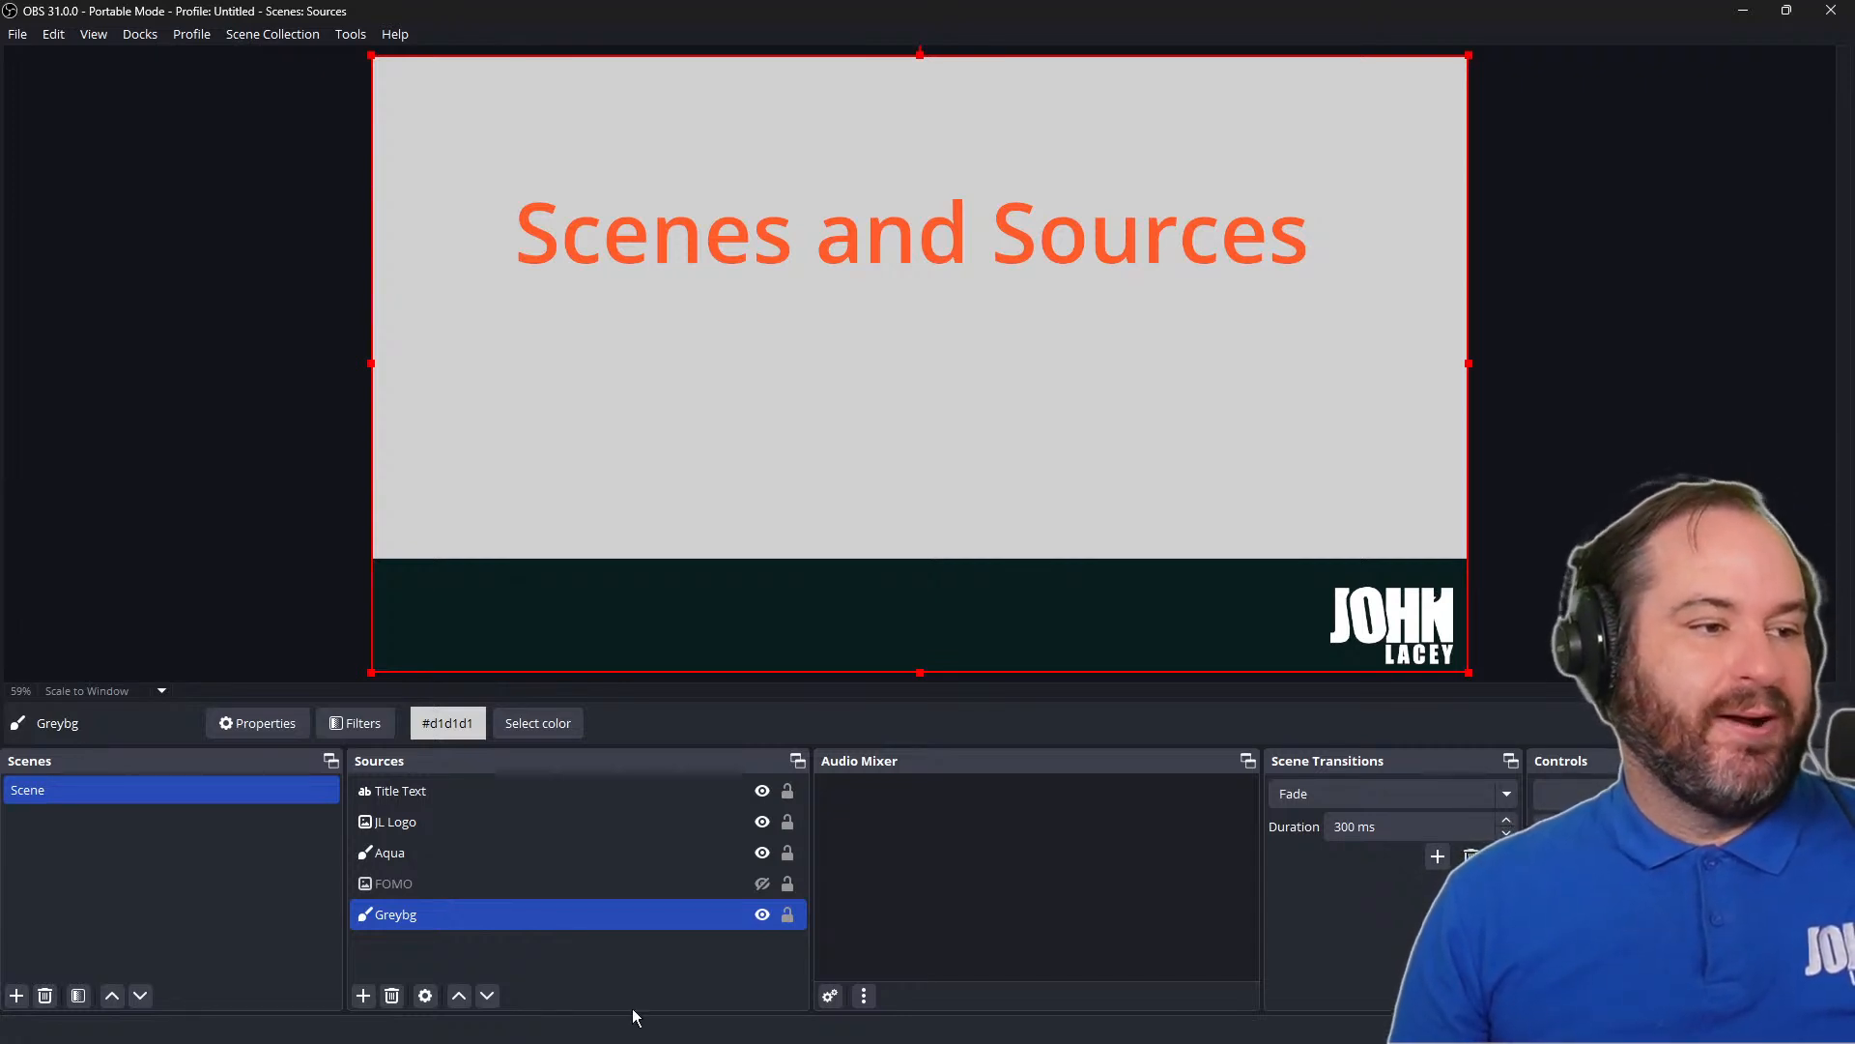
Open the Edit Transform settings for the Title Text source
left_click(472, 785, "ctrl")
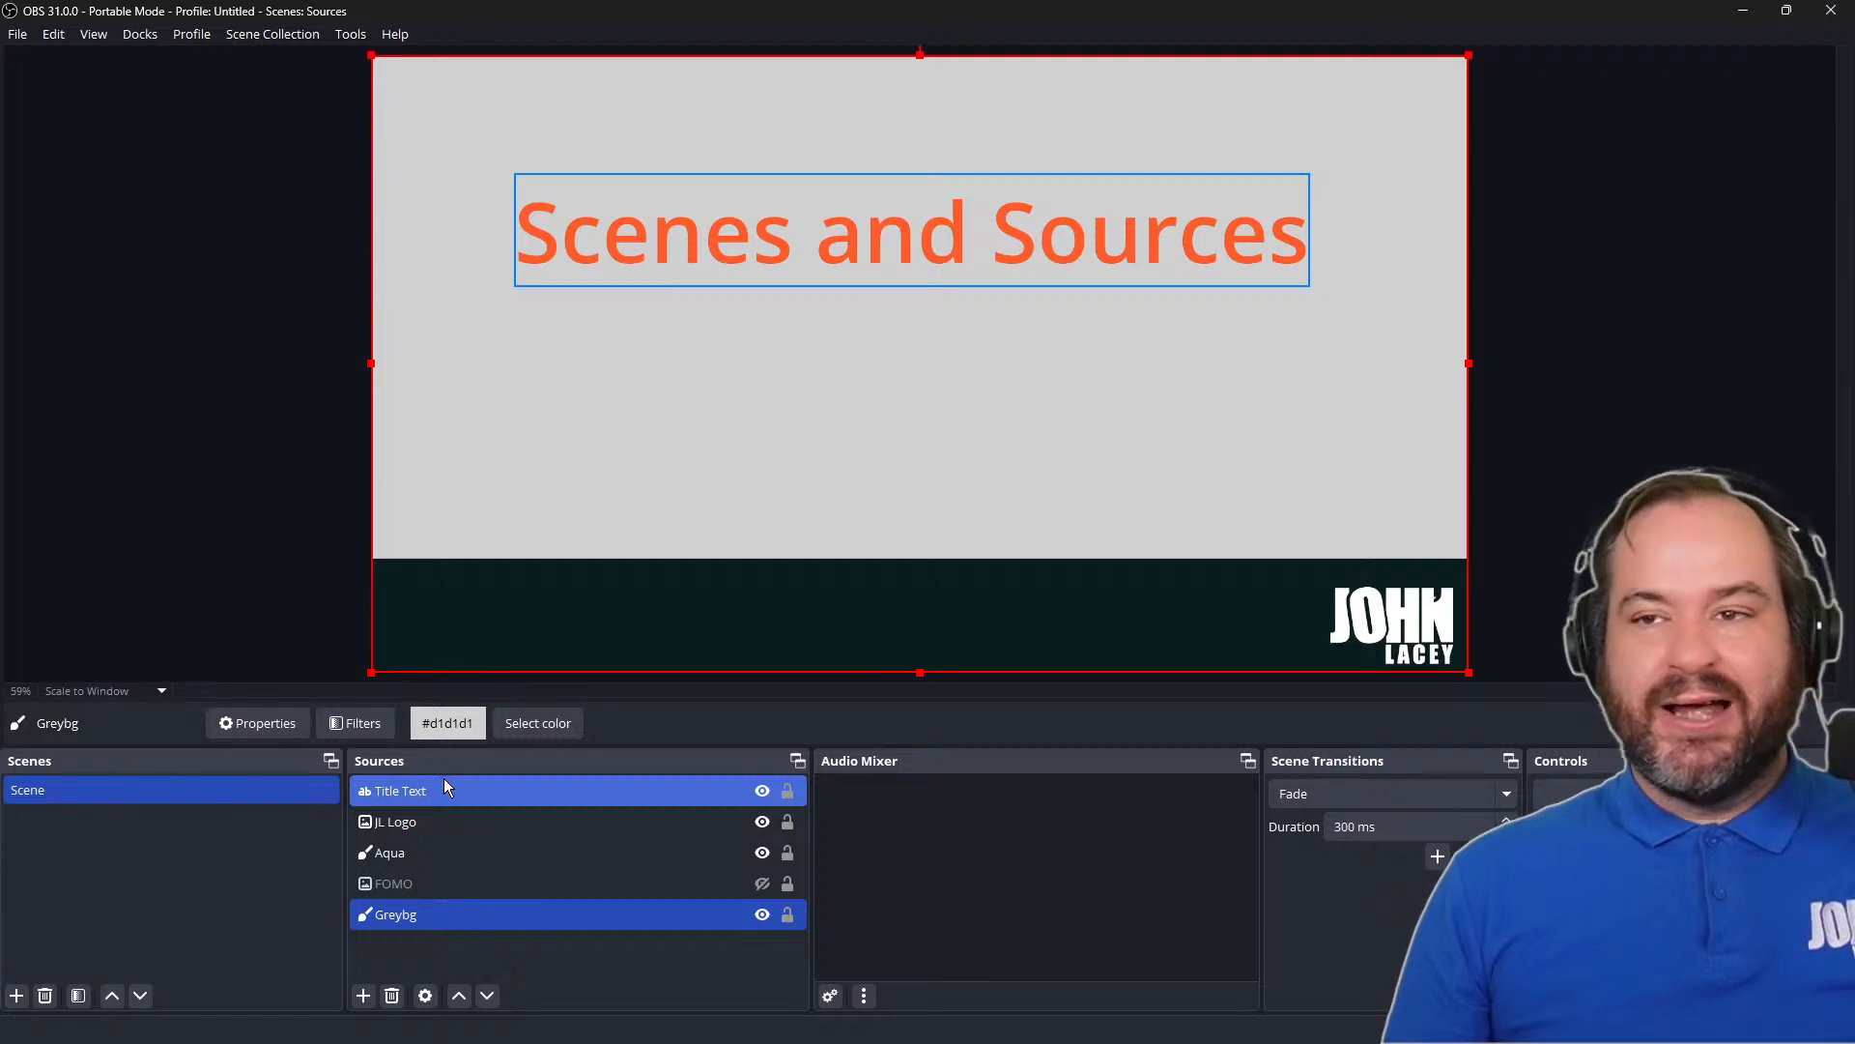
left_click(444, 787)
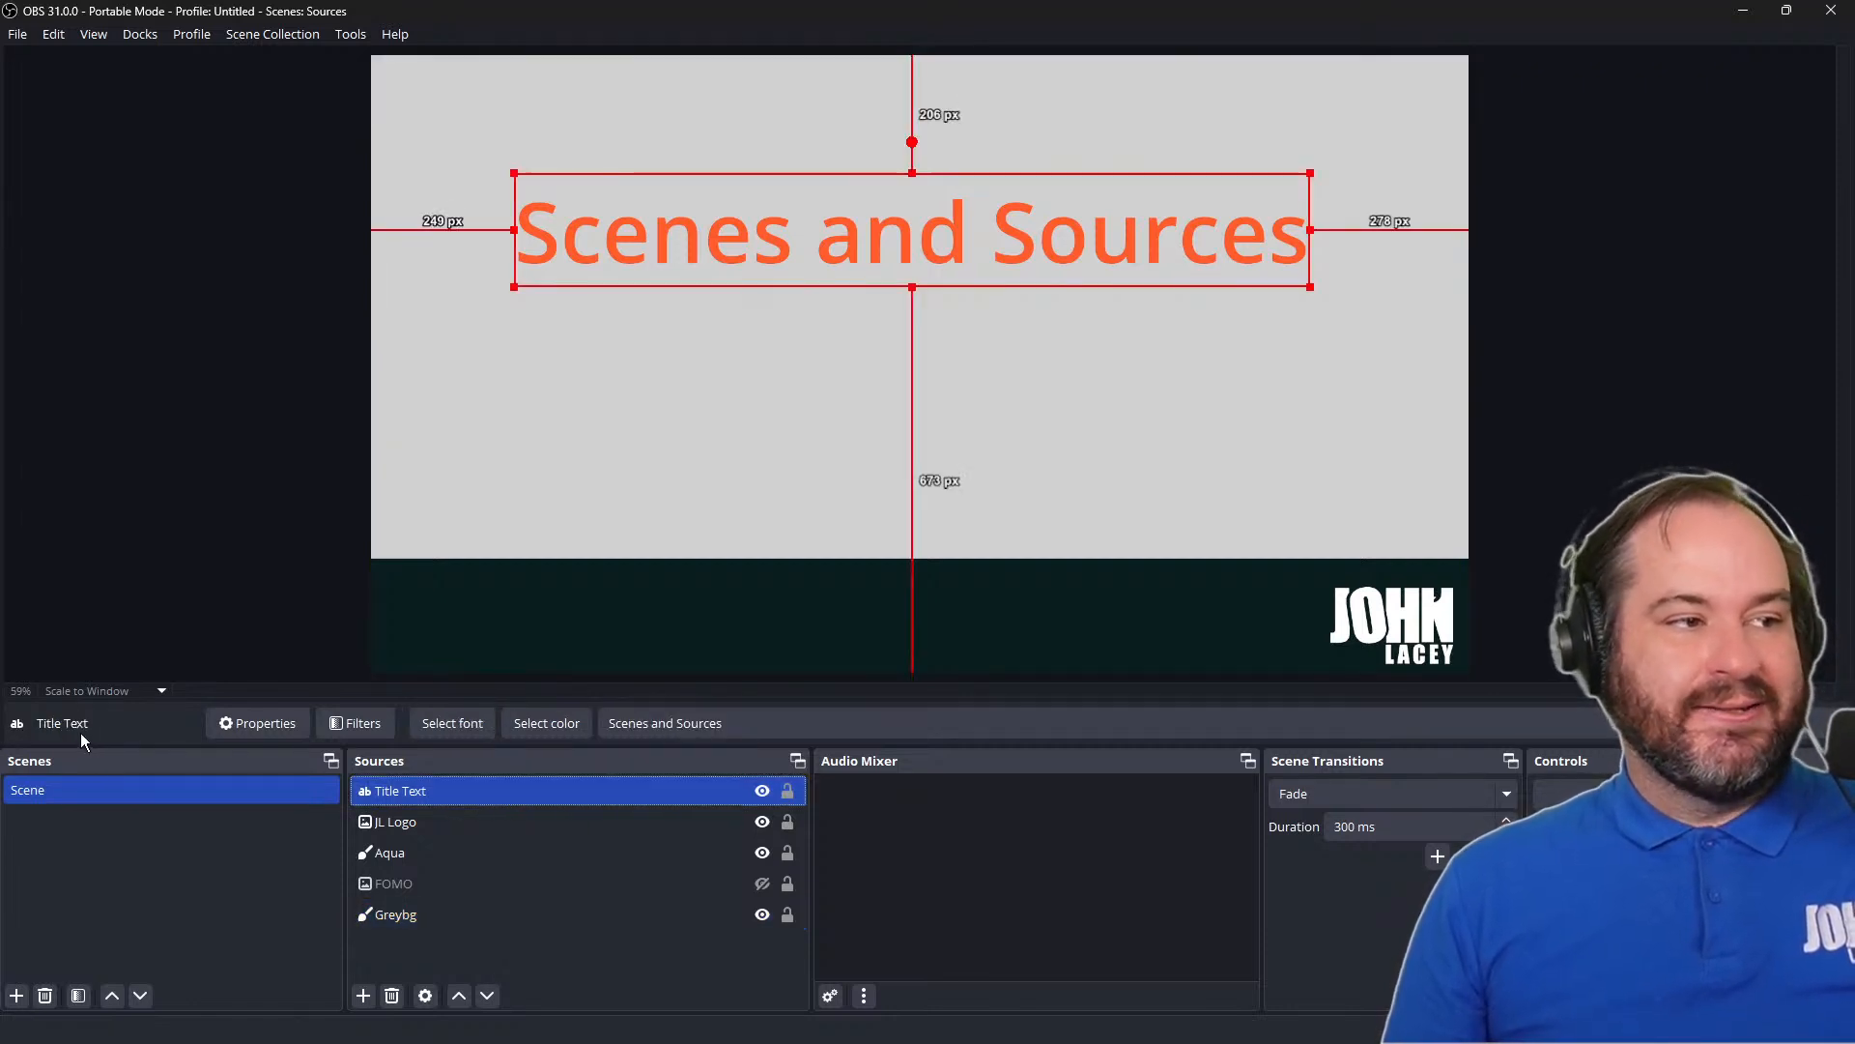
right_click(996, 240)
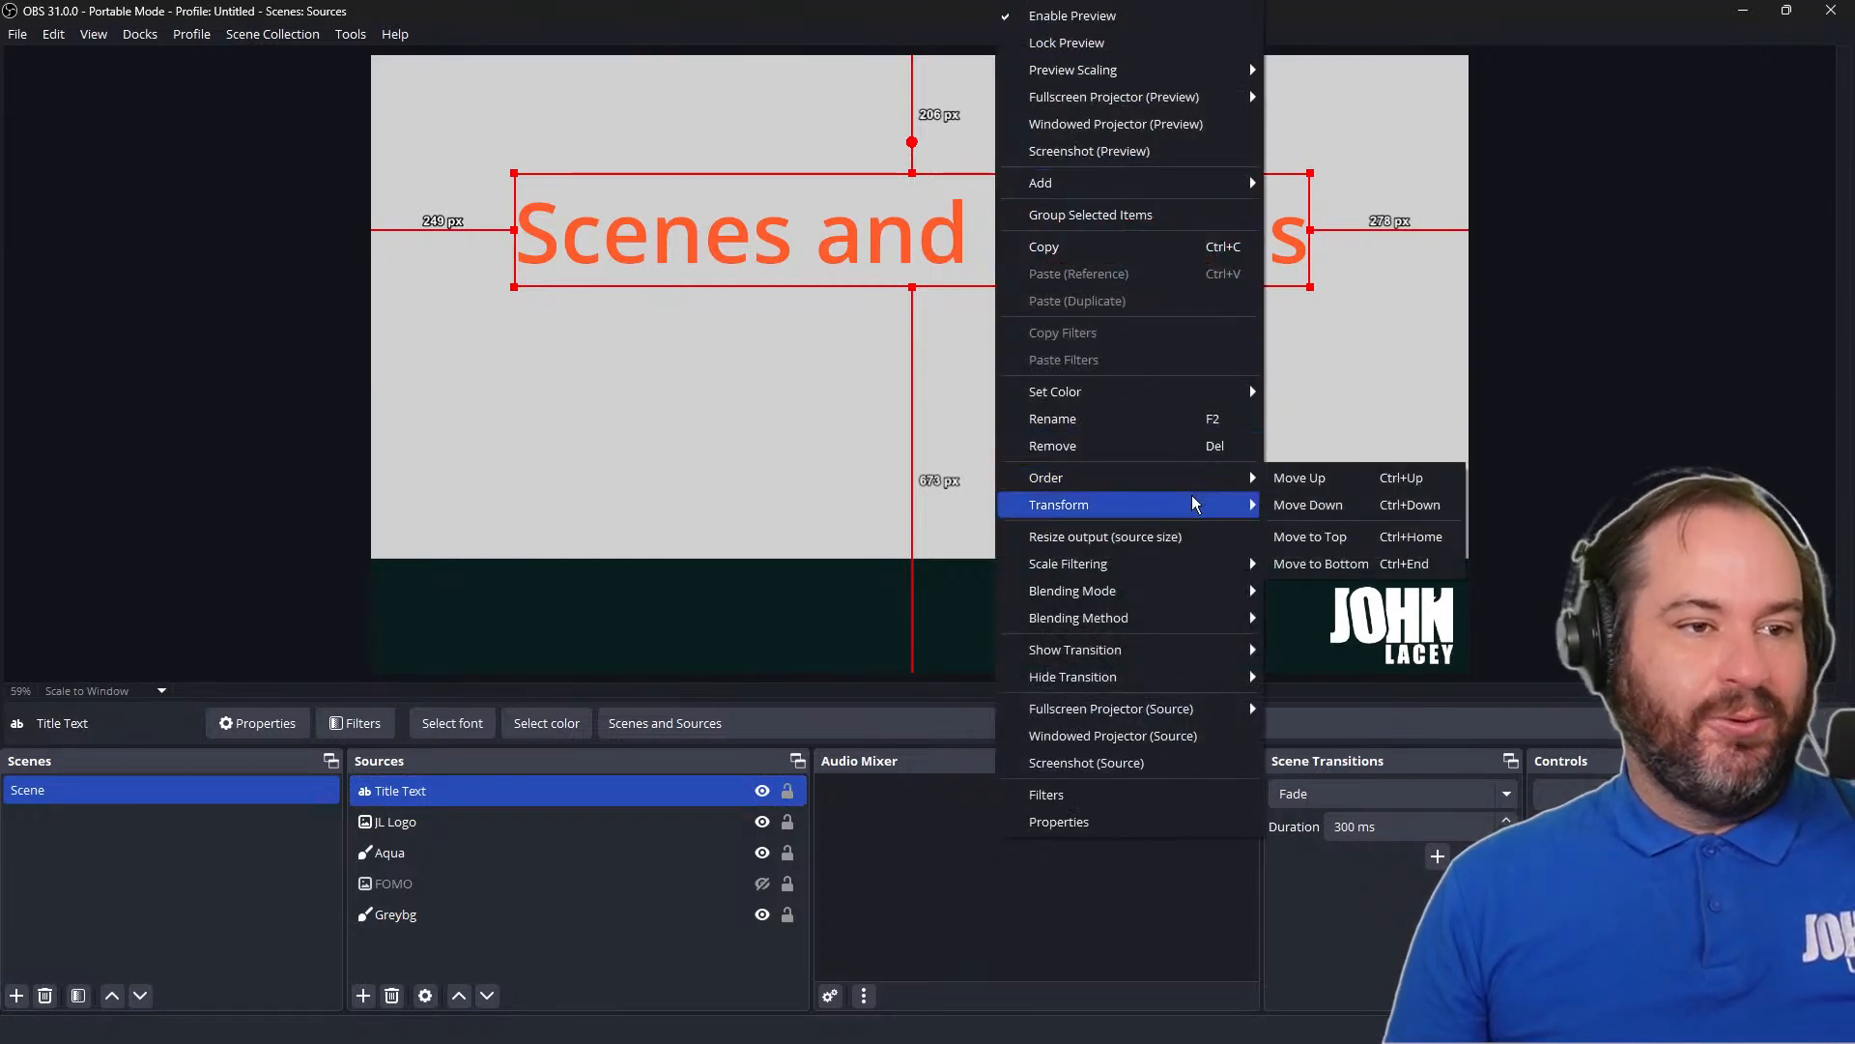
mouse_move(1199, 505)
left_click(1361, 501)
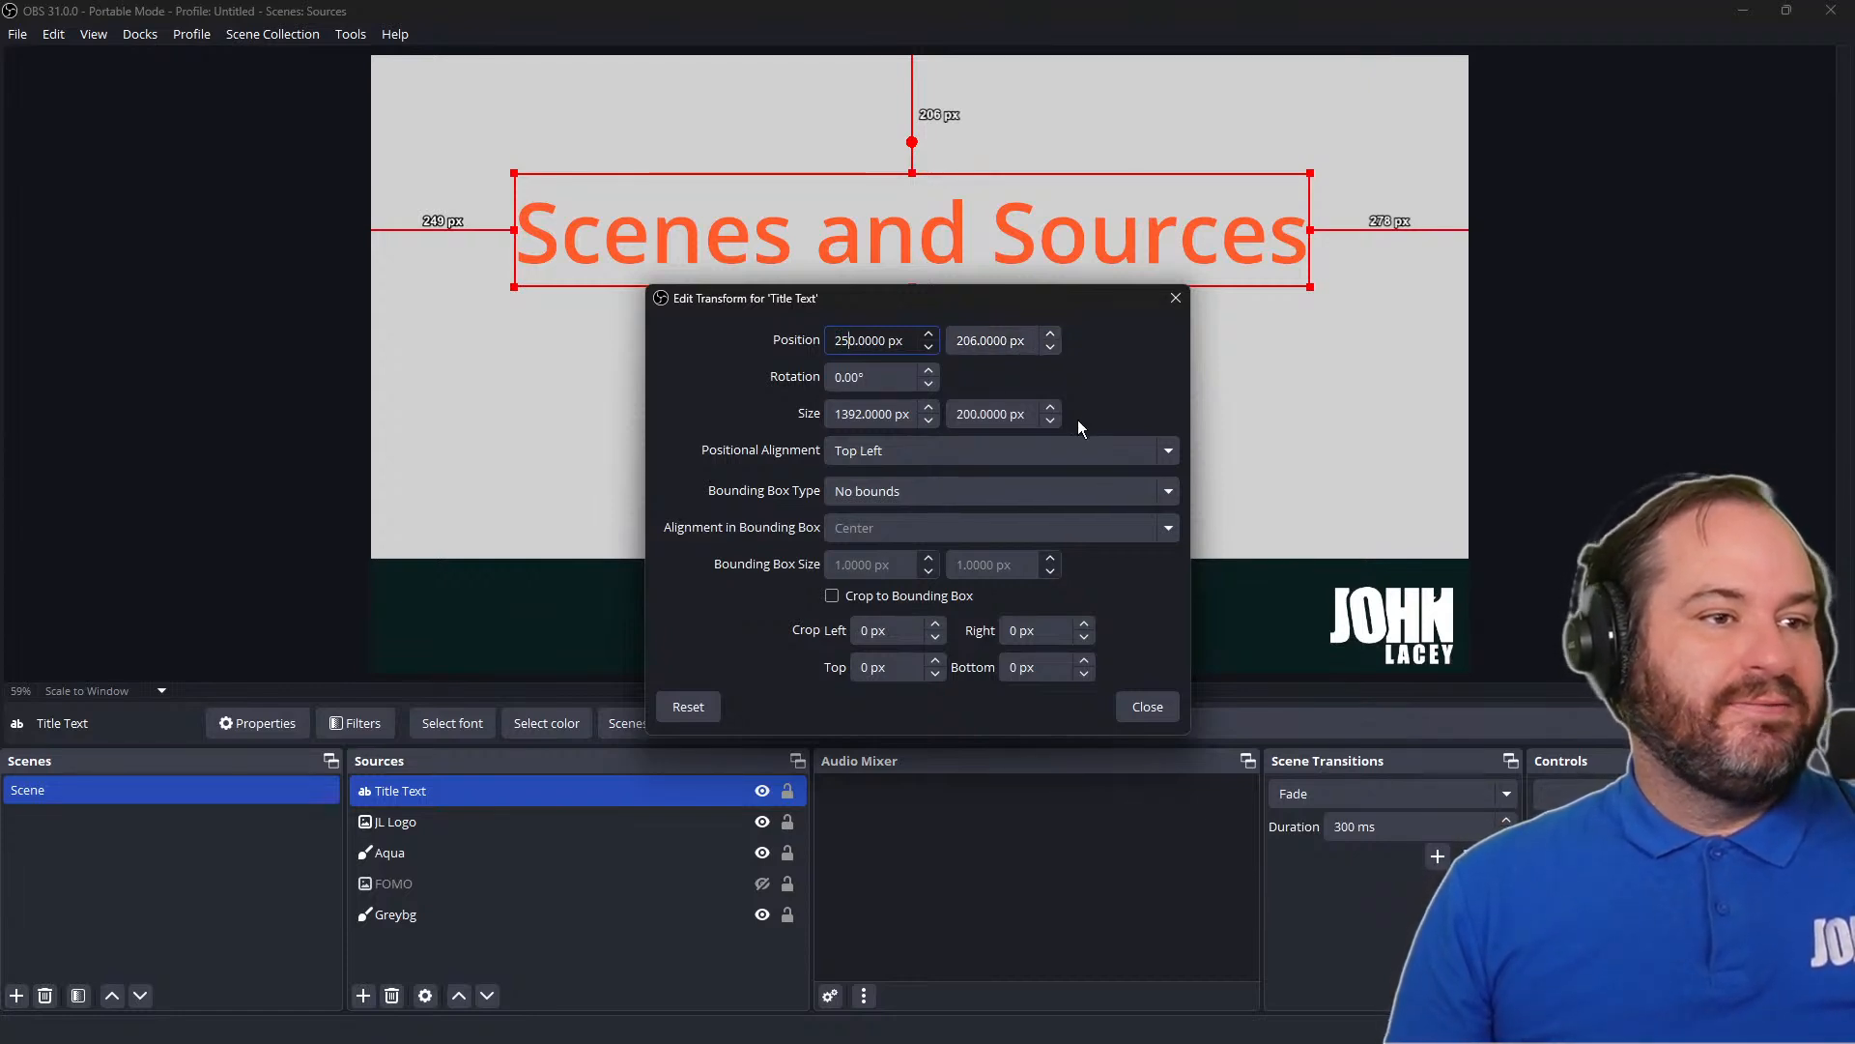
Try a vertical position of 26 px and one of 100 px for the title text
key("Tab")
key("Right")
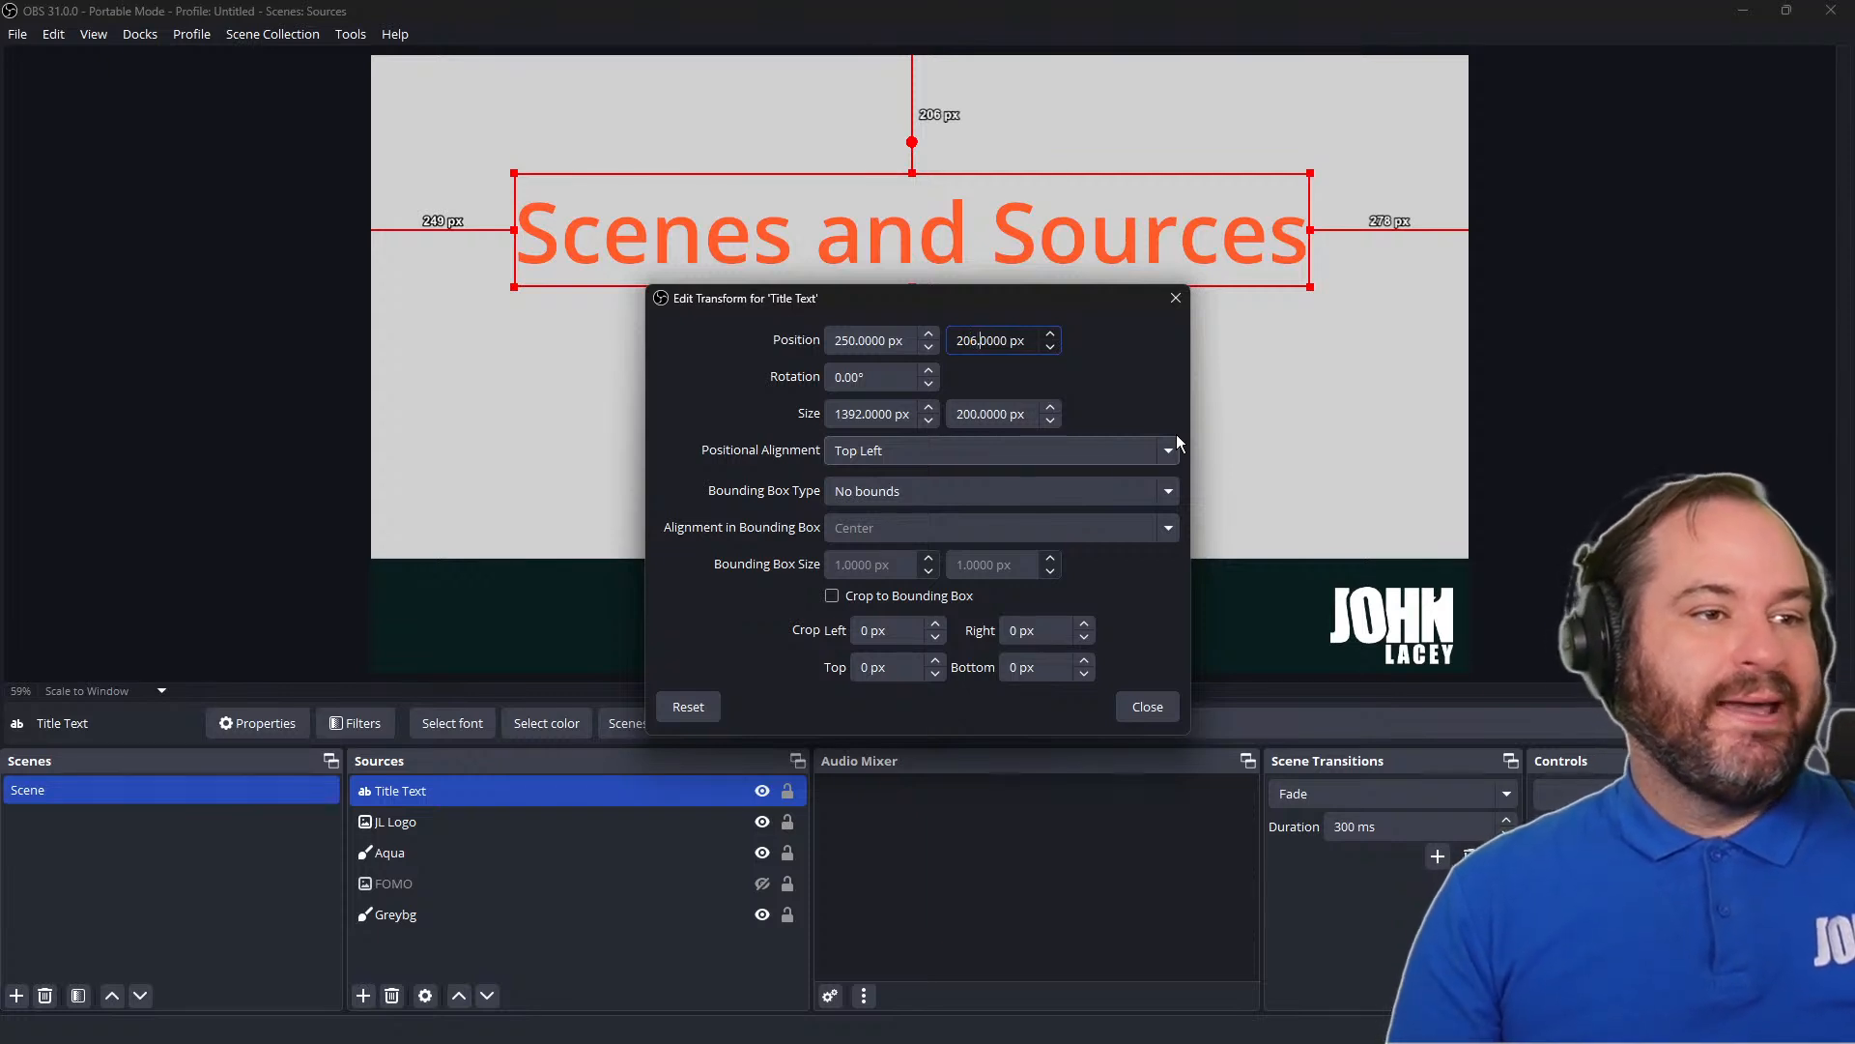
key("Left")
key("shift+Left")
key("shift+Left")
type("2")
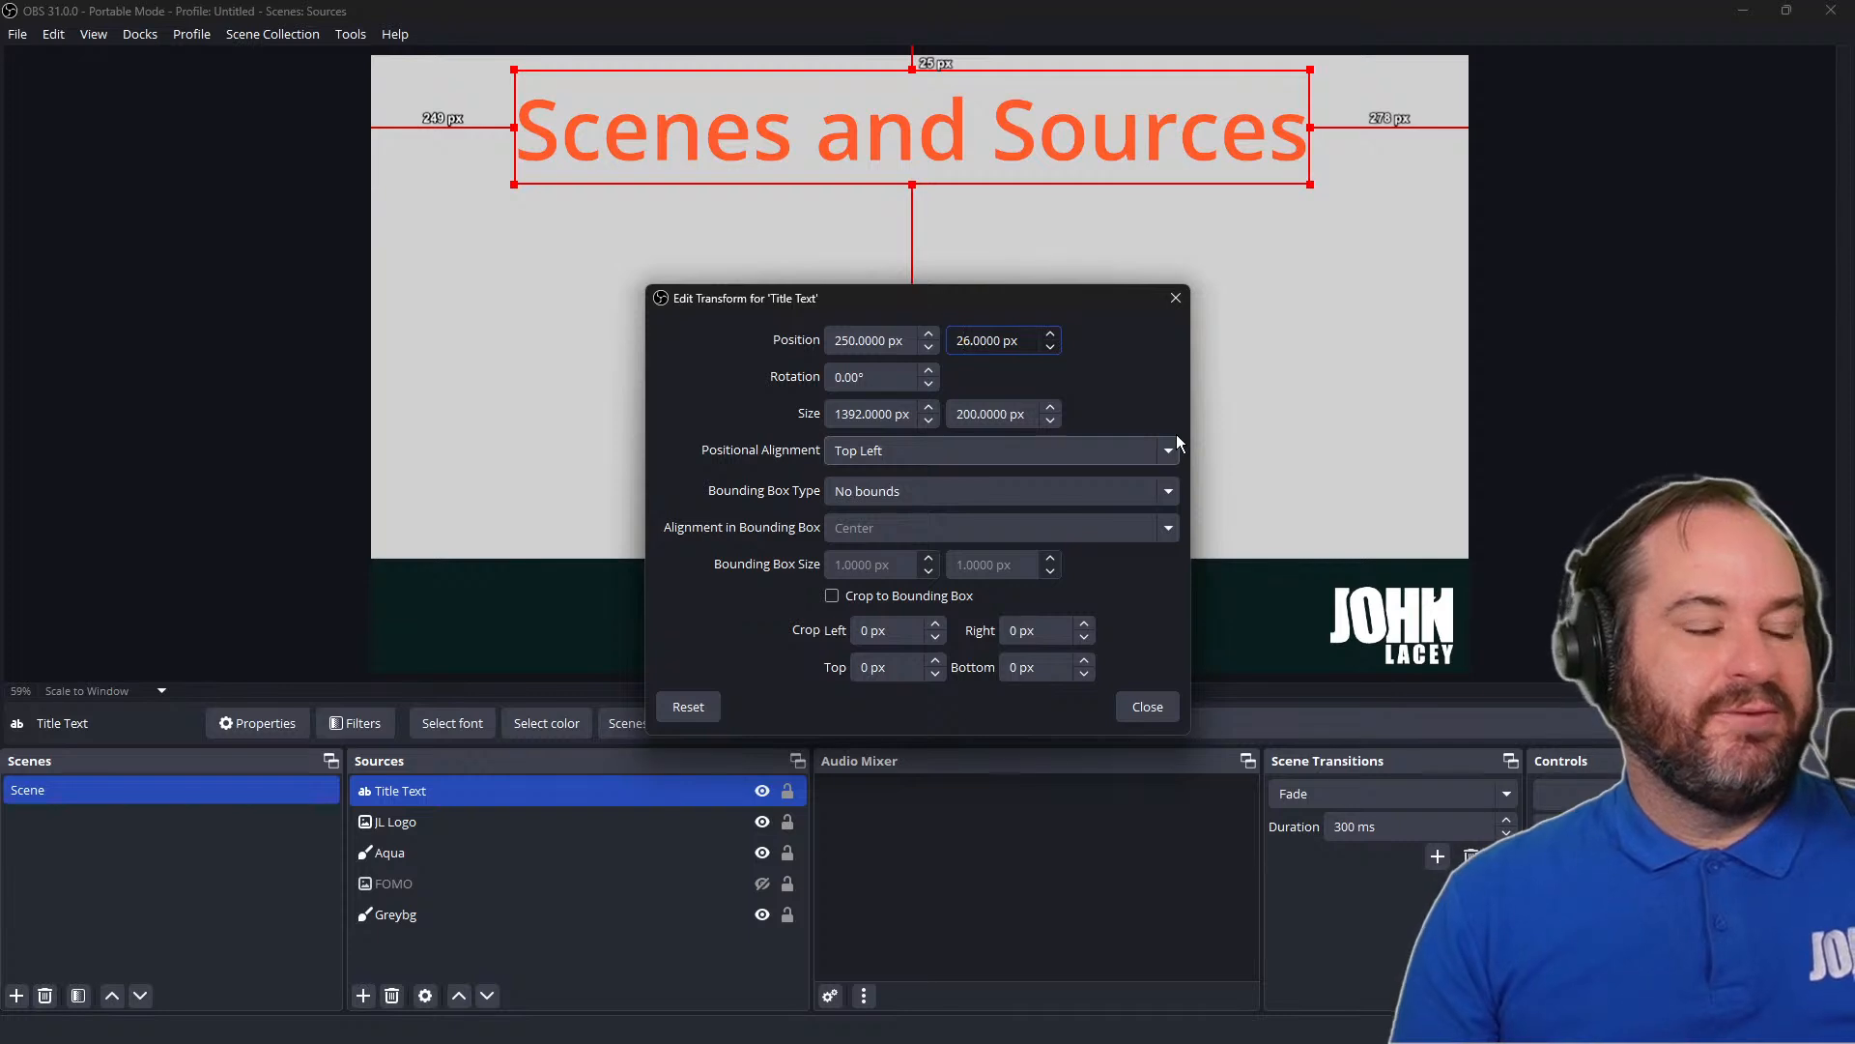
key("Right")
key("shift+Left")
key("shift+Left")
type("100")
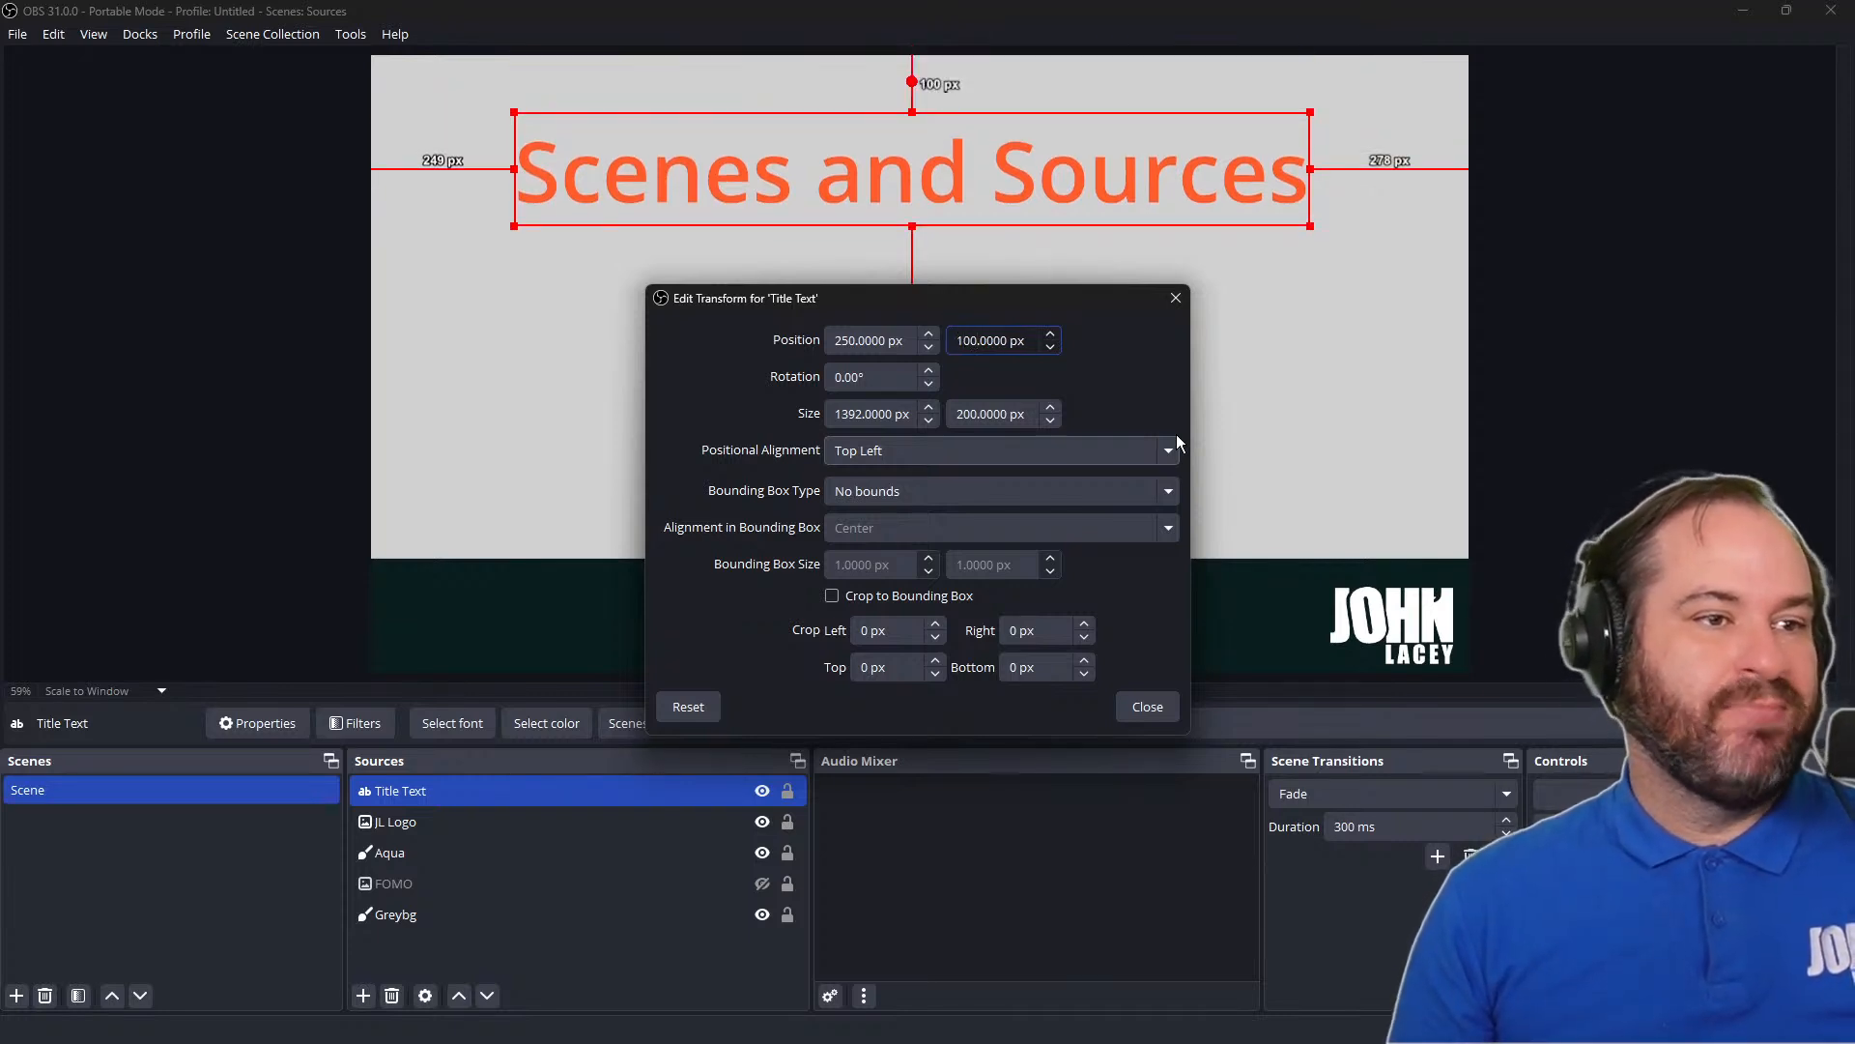
Lower the title text through vertical positions of 800, 820 and 840 px, settling on 880 px within the dark banner
key("shift+Left")
key("shift+Left")
key("shift+Left")
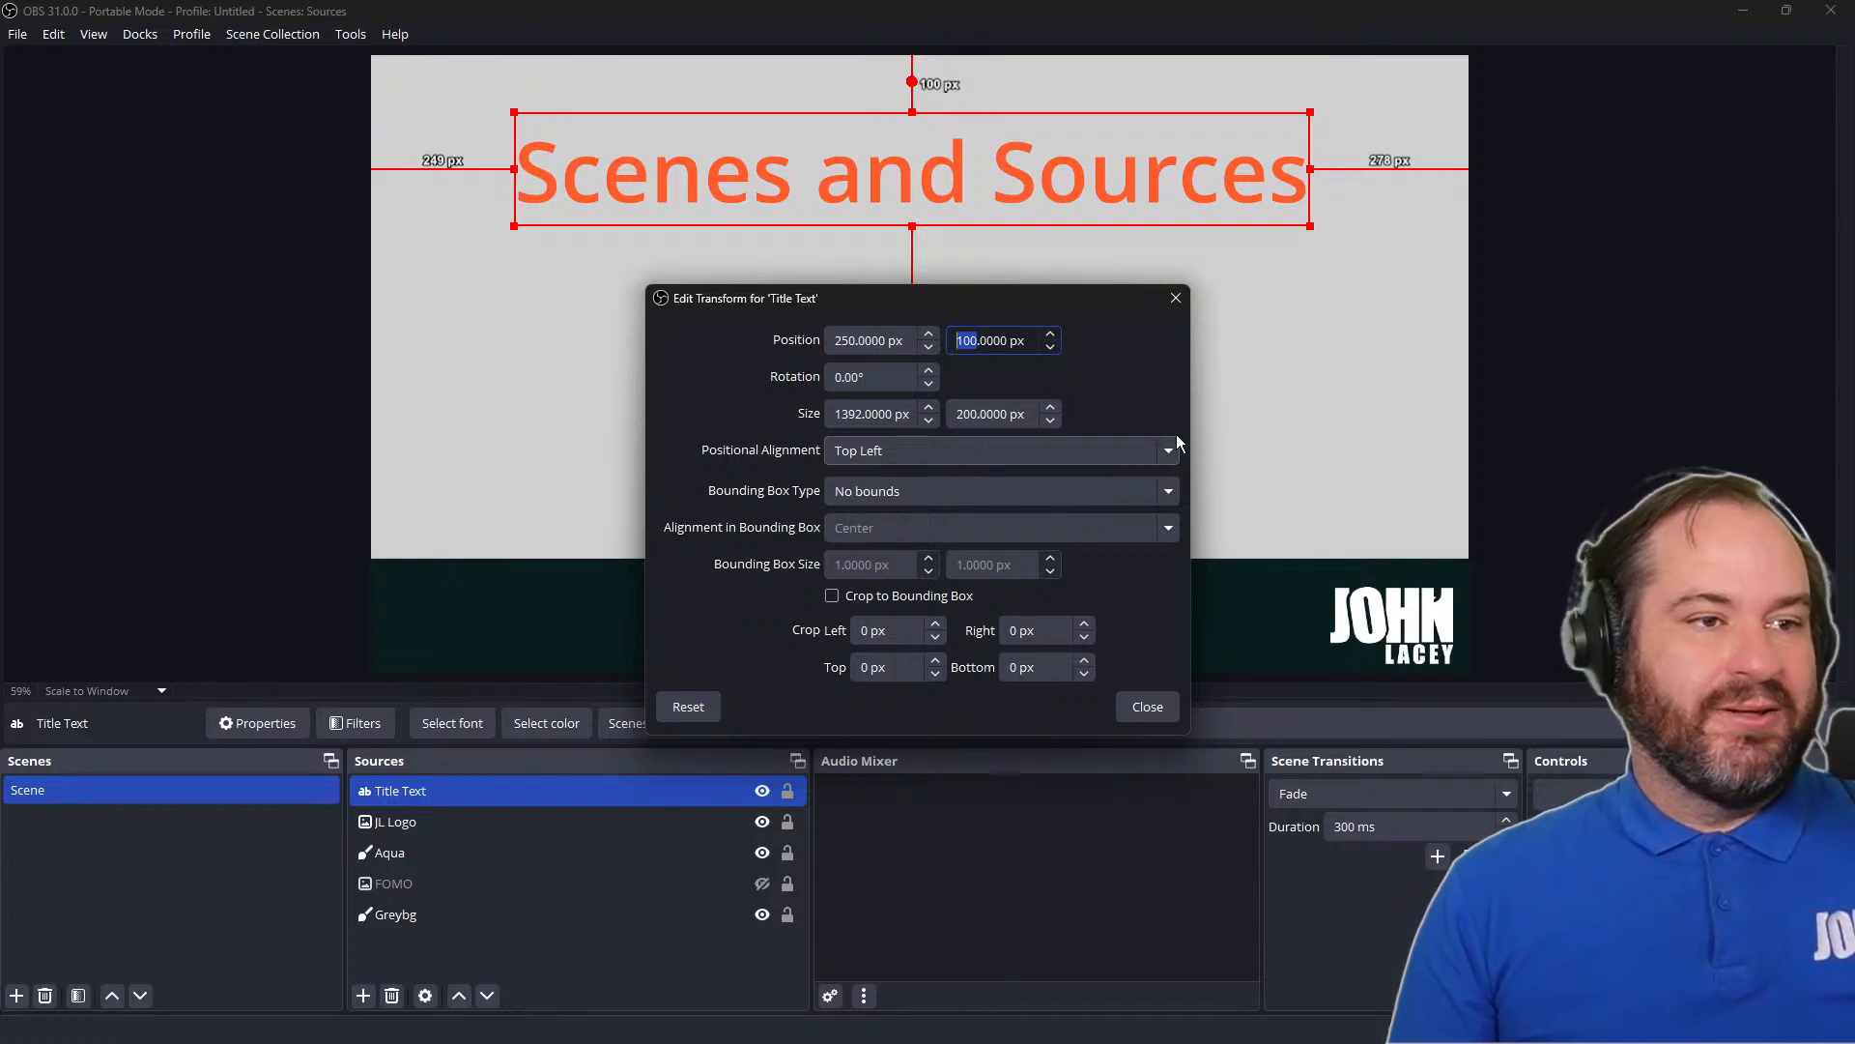
type("800")
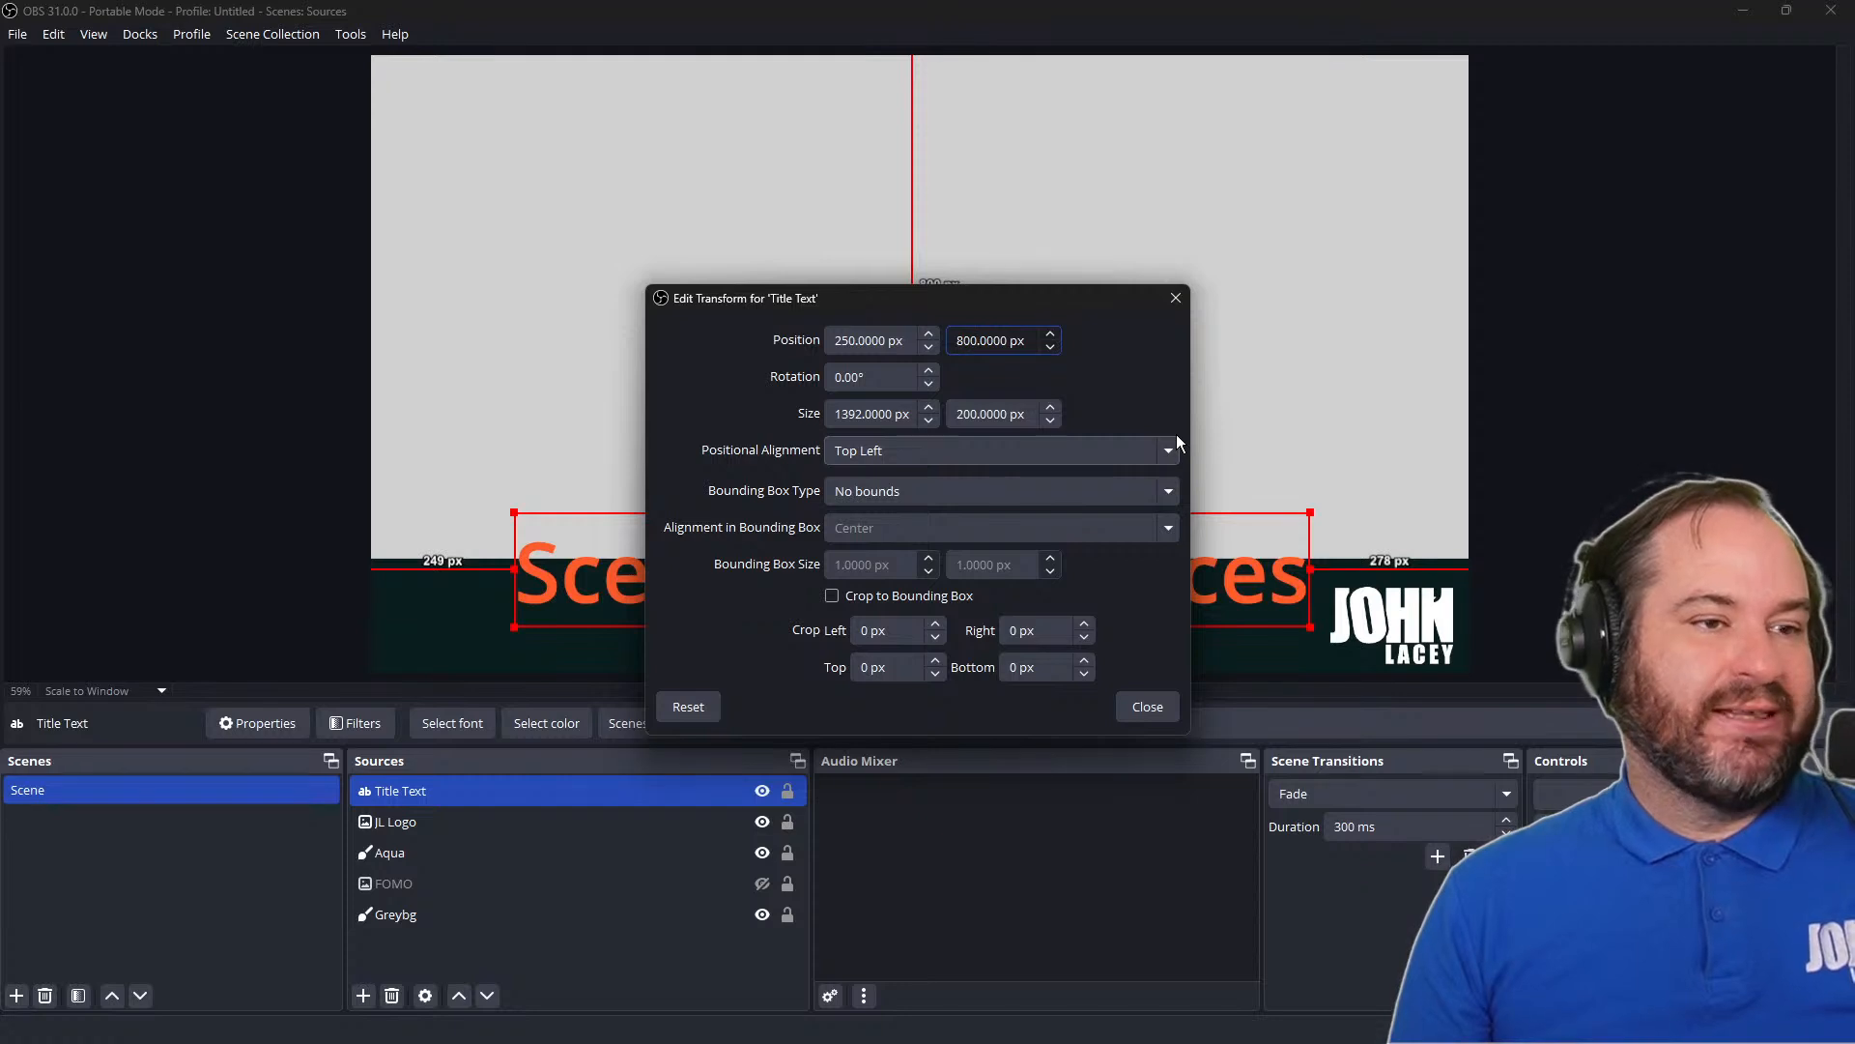
key("Left")
key("BackSpace")
type("2")
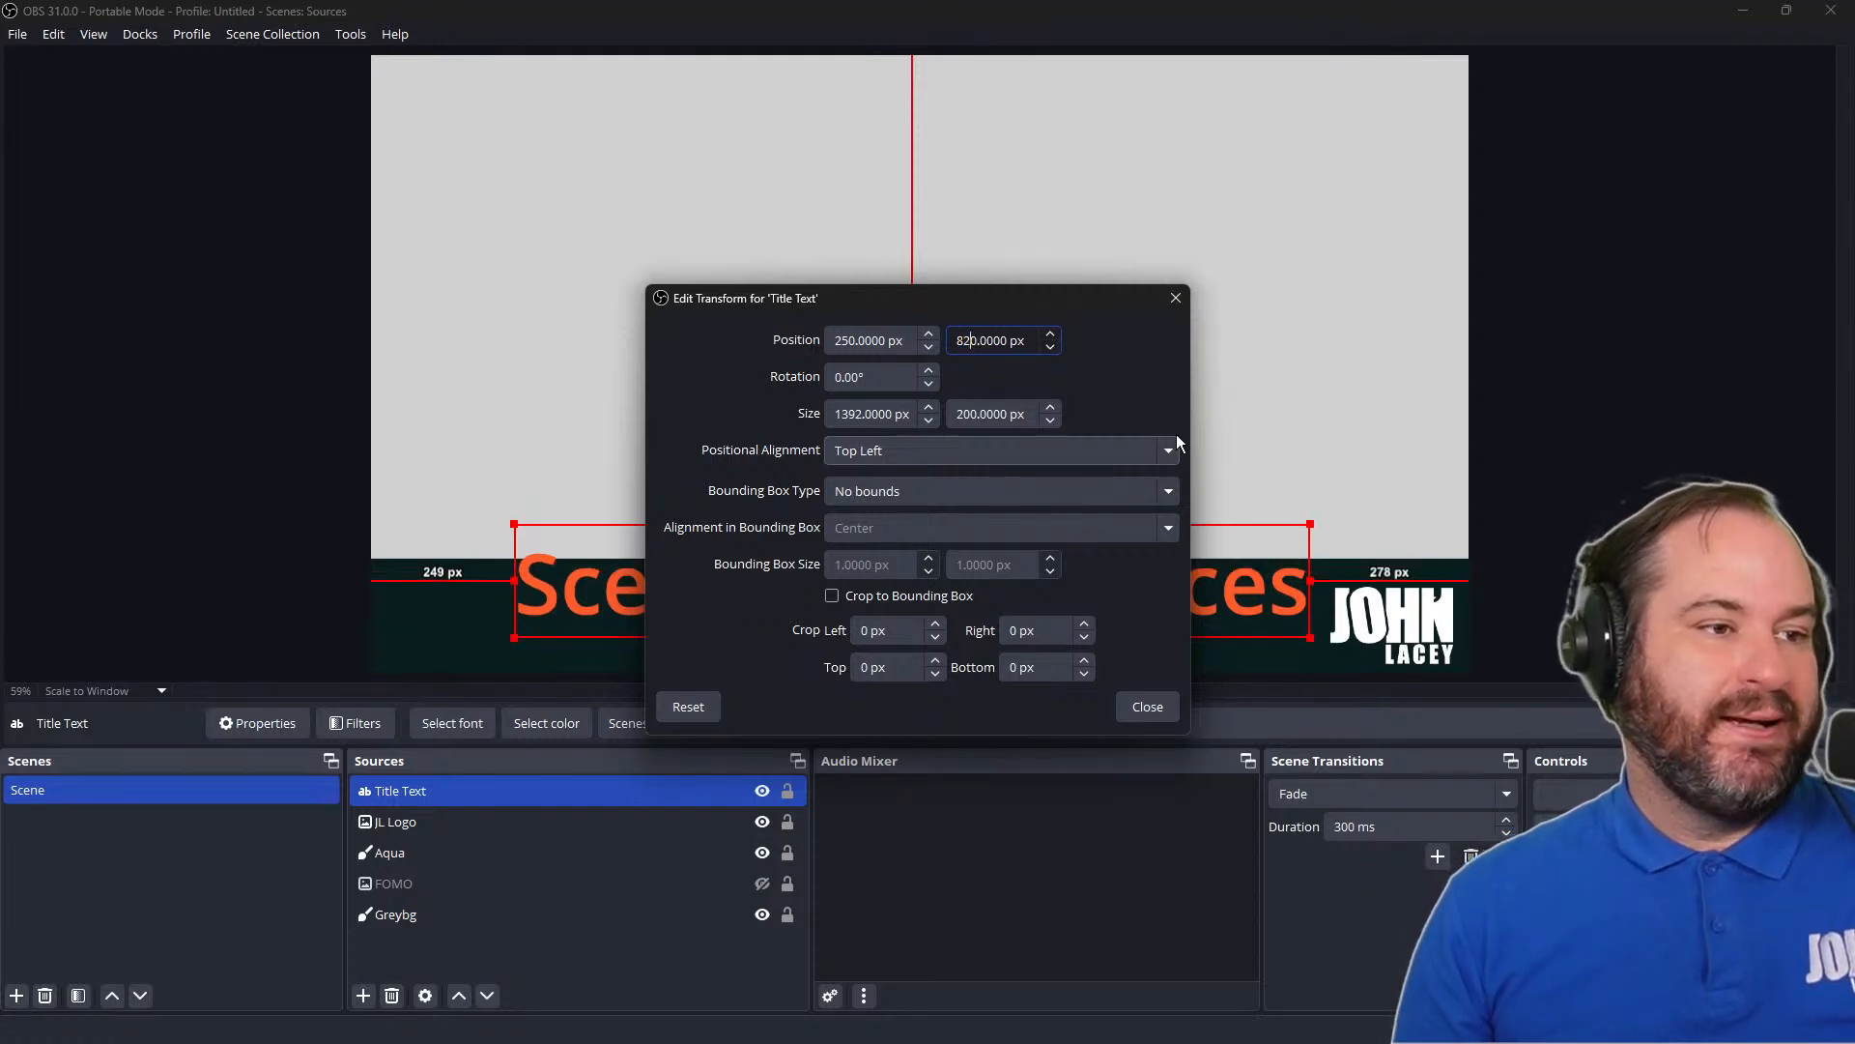
key("Left")
key("shift+Right")
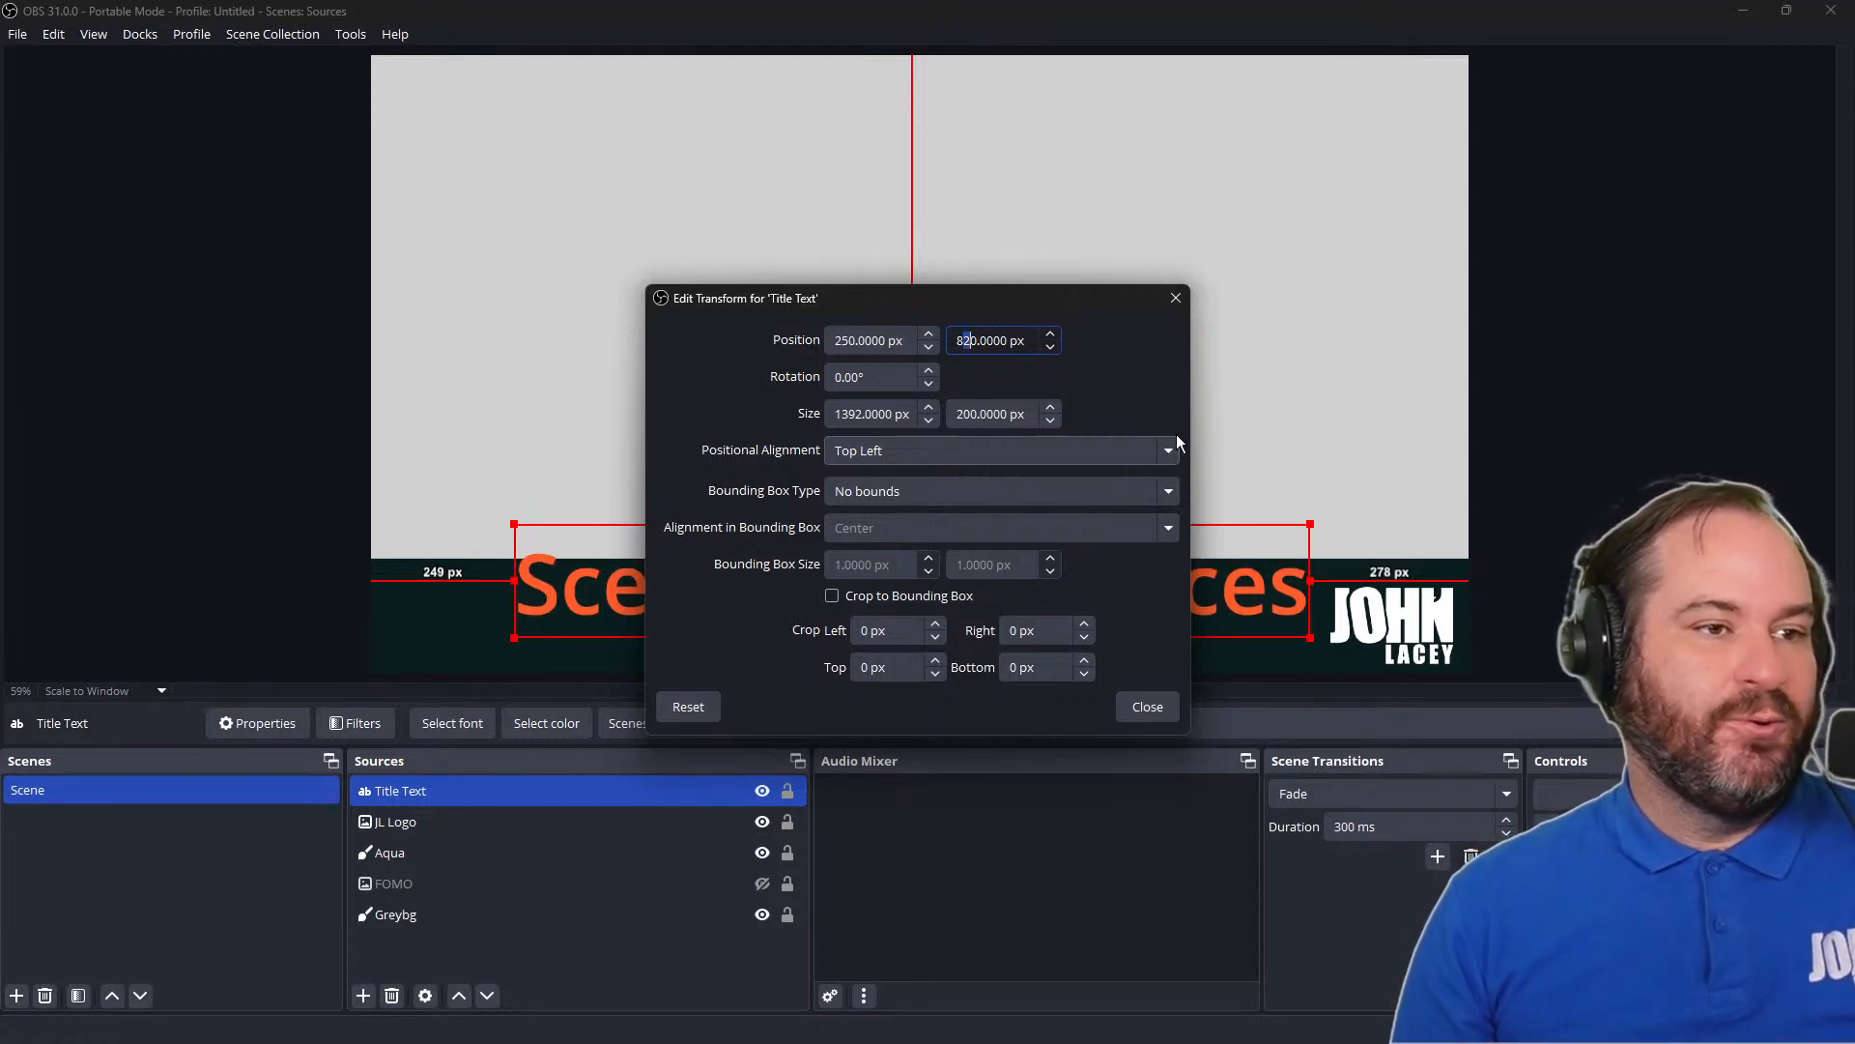
type("4")
left_click_drag(1115, 302, 1619, 87)
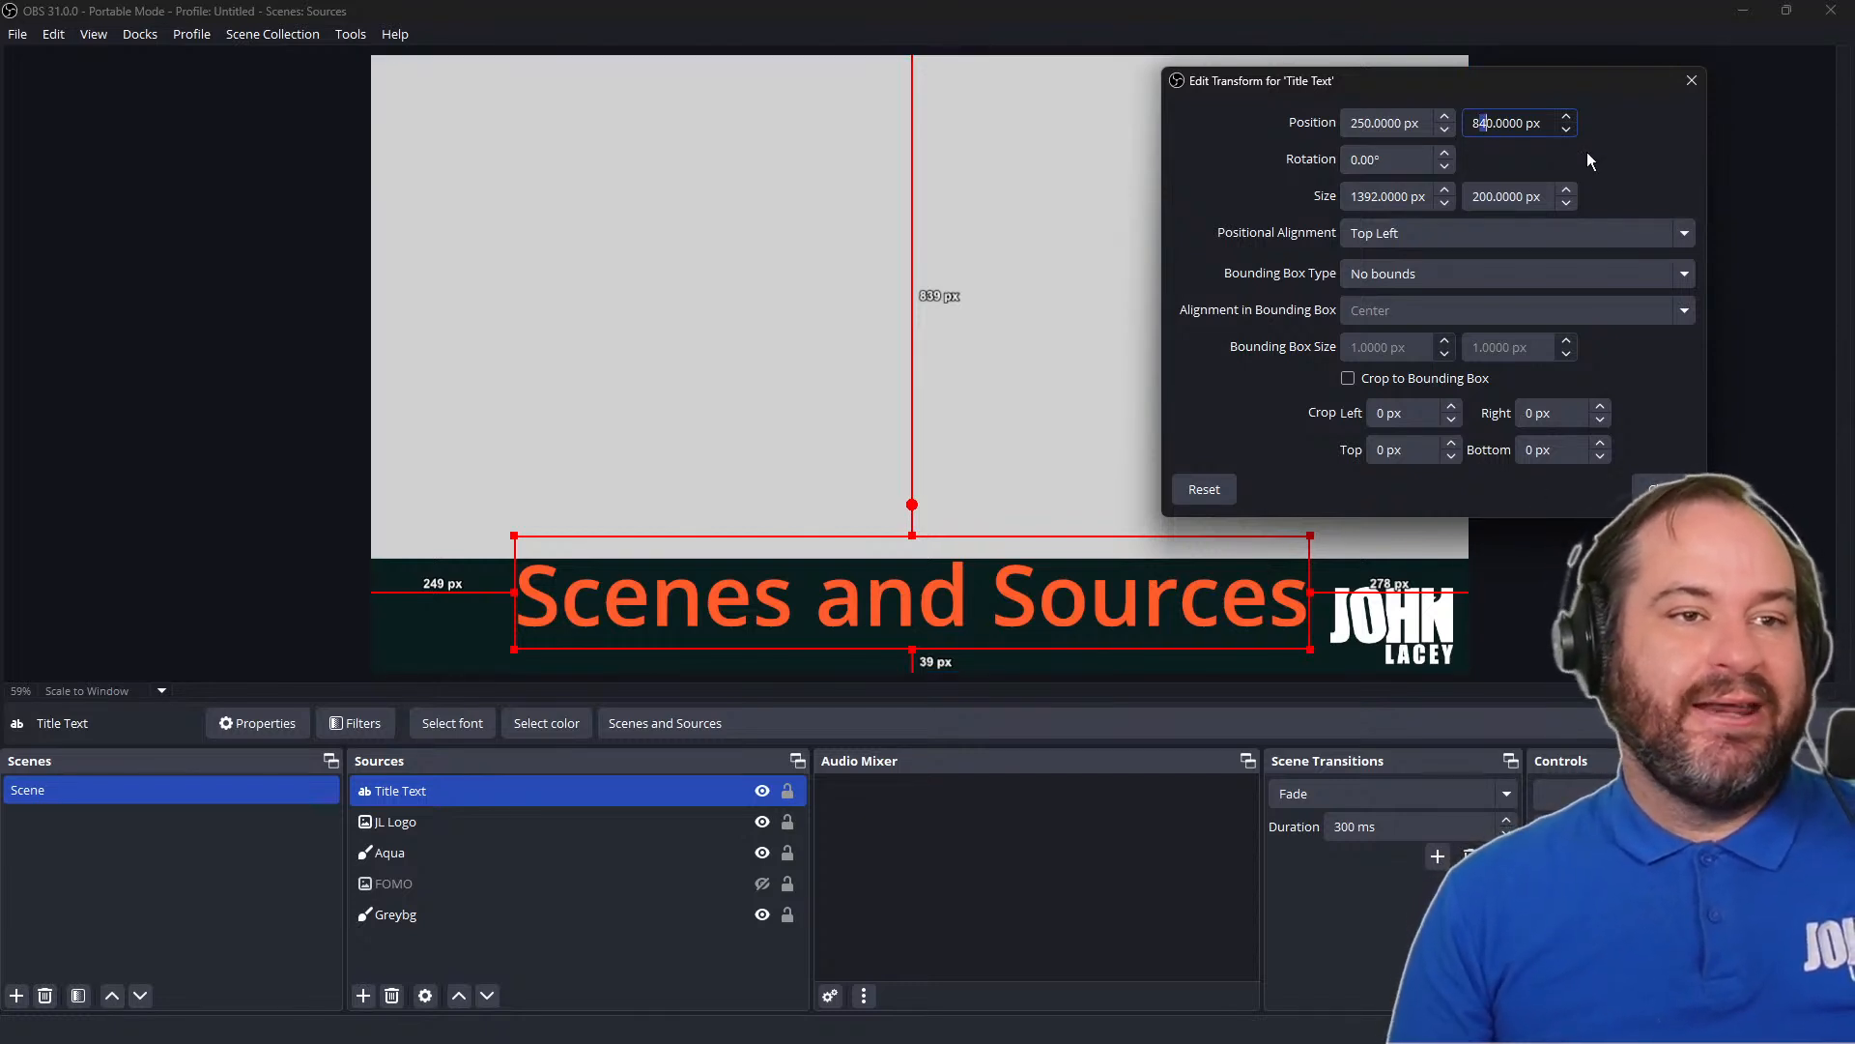
type("8")
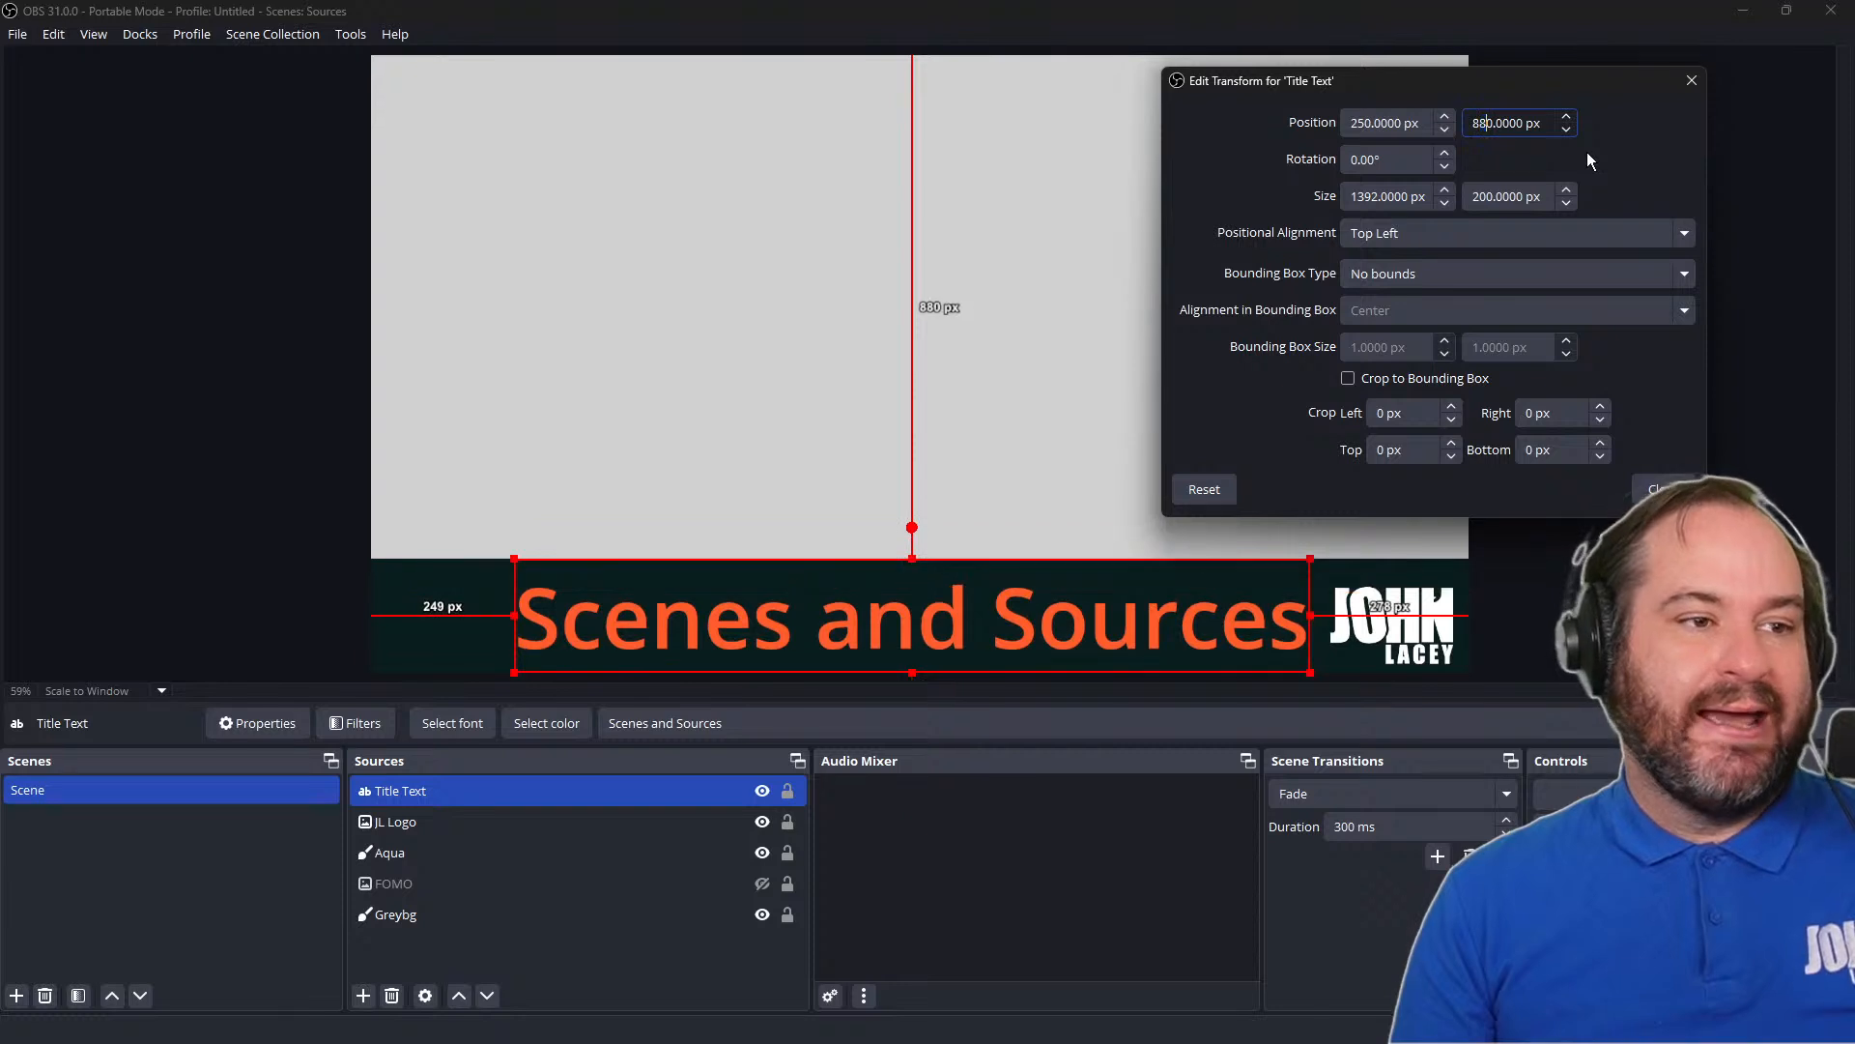
Set the title text's horizontal position to 100 px, close the transform settings and deselect the source
left_click(1376, 121)
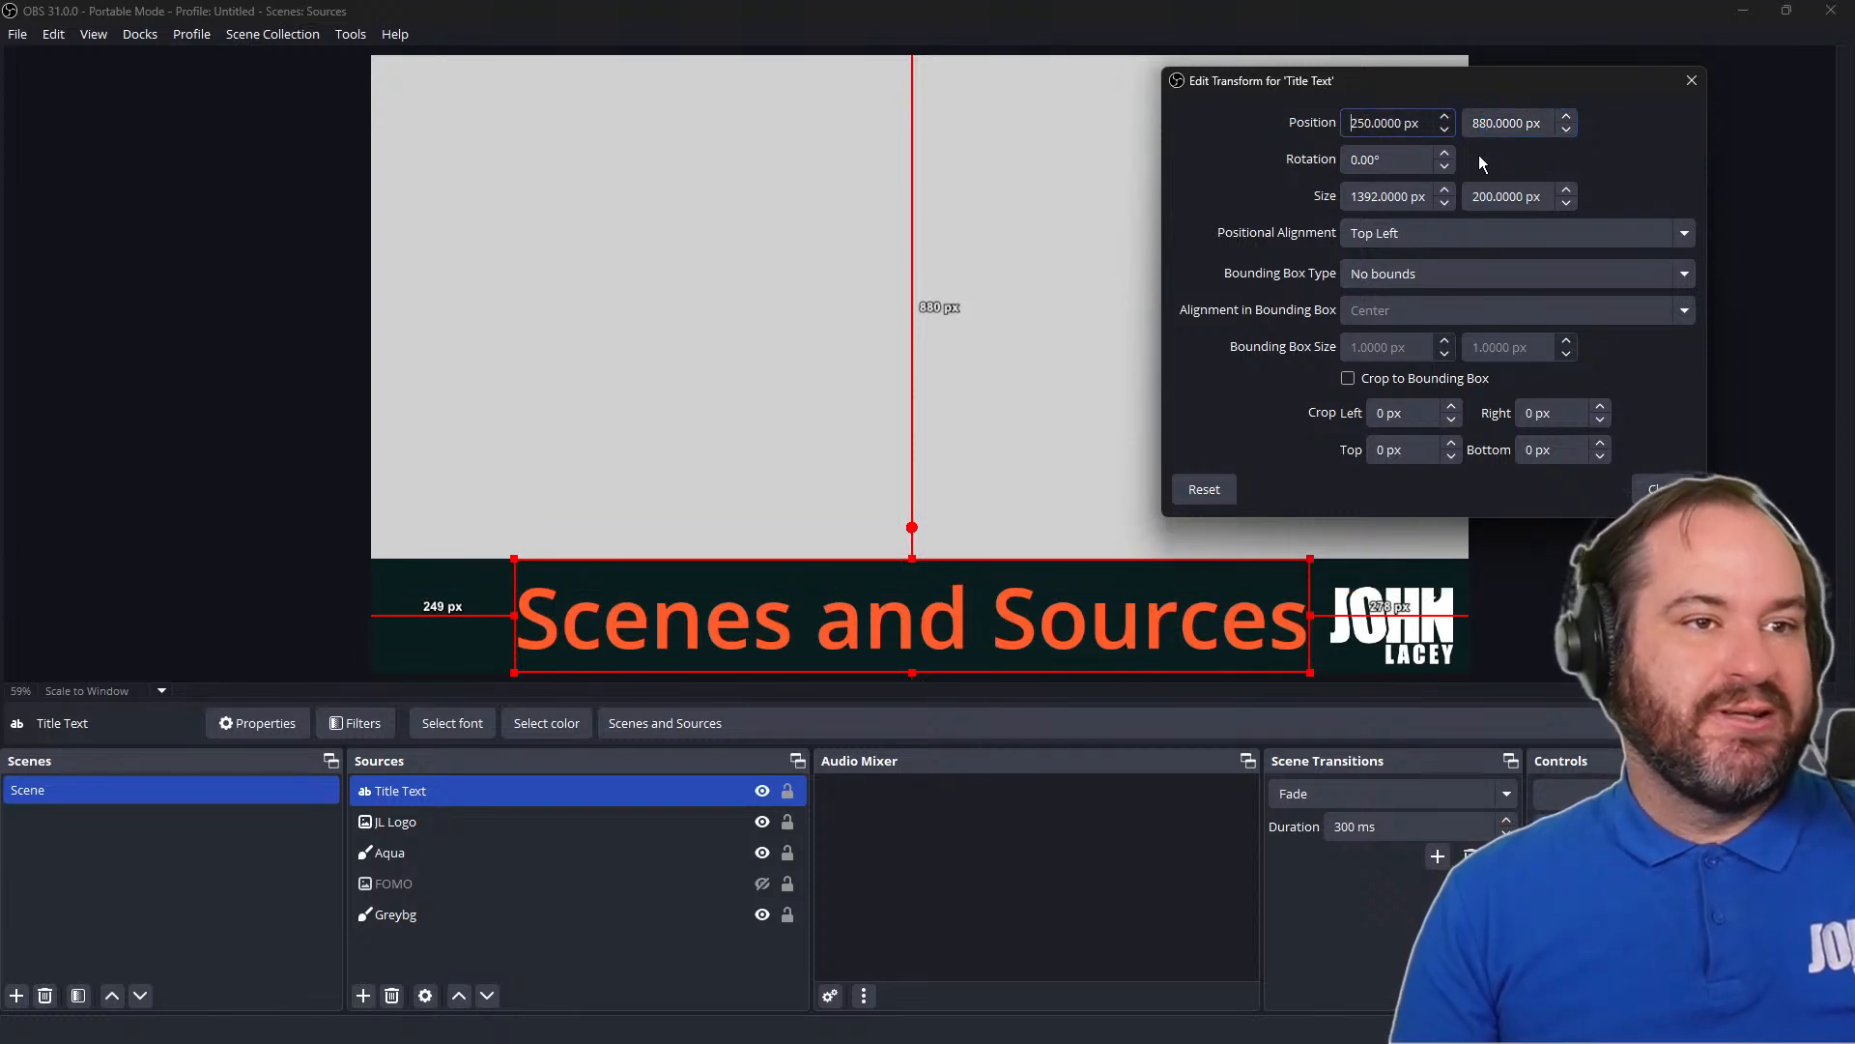
key("shift+Right")
key("shift+Right")
key("shift+Right")
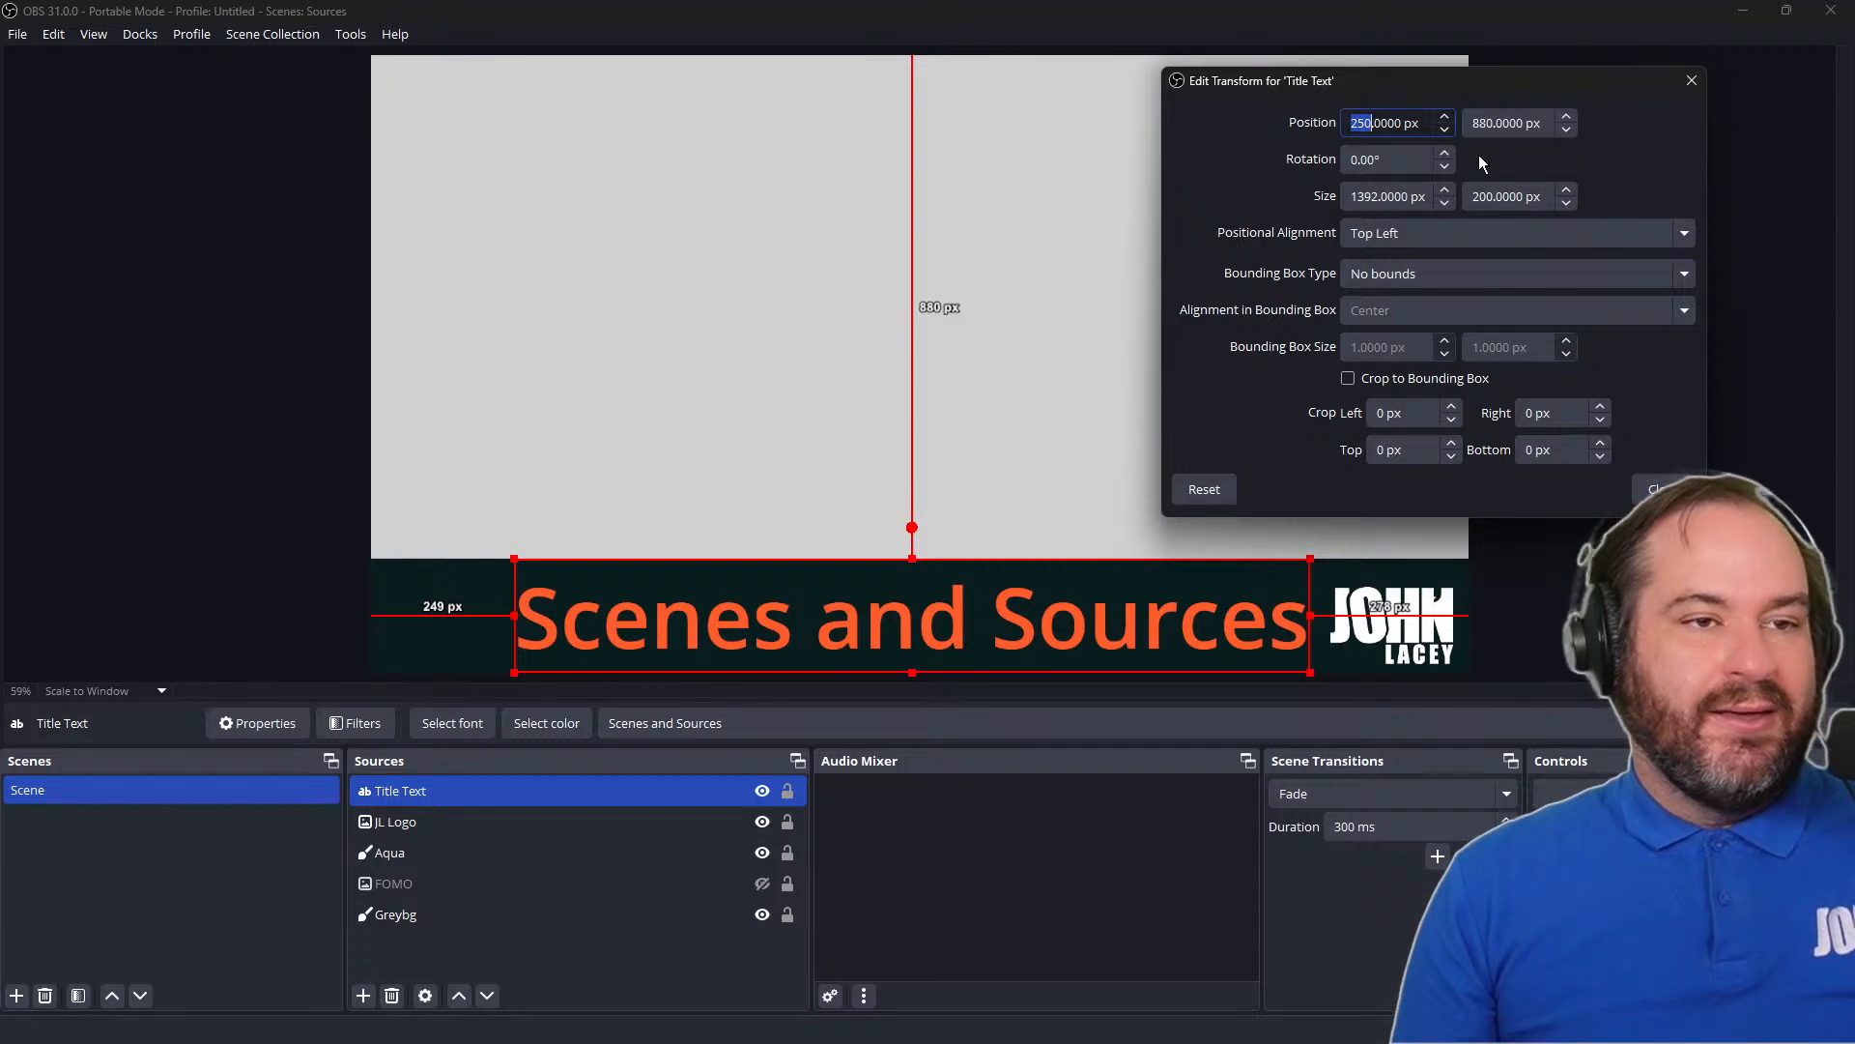
type("10")
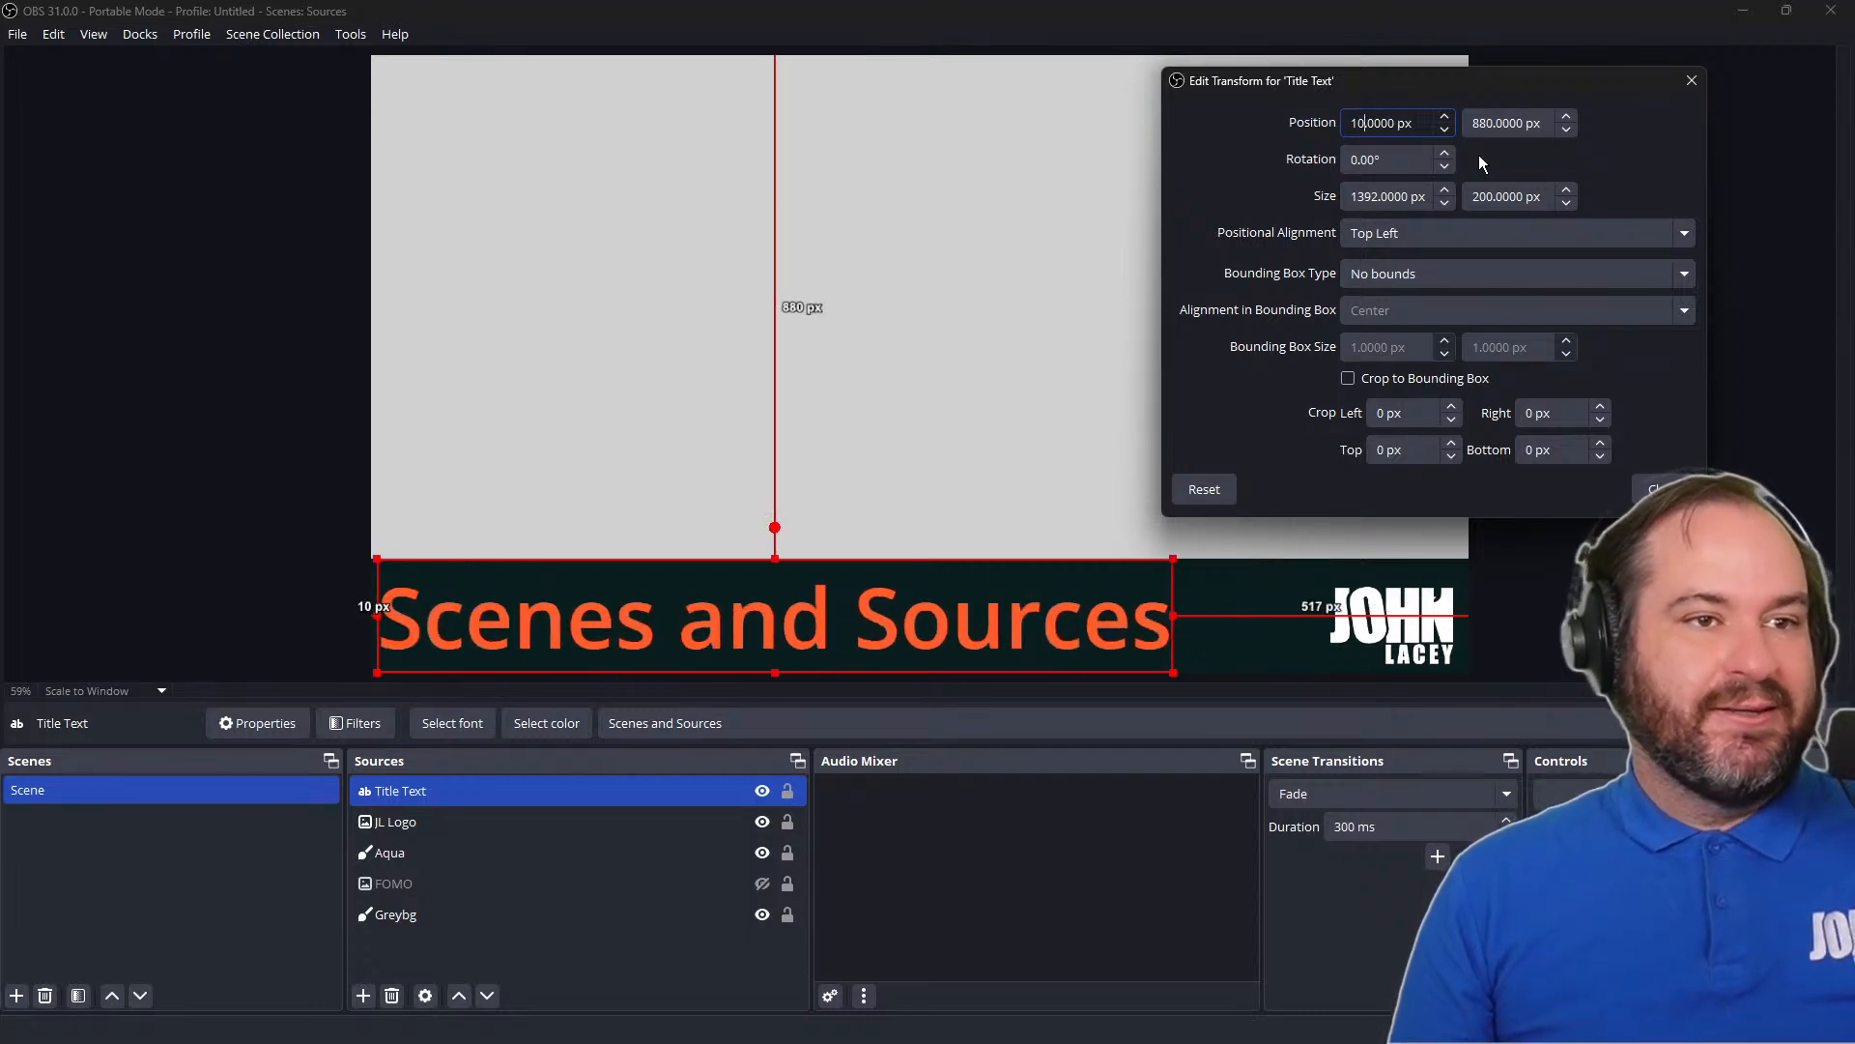
type("0")
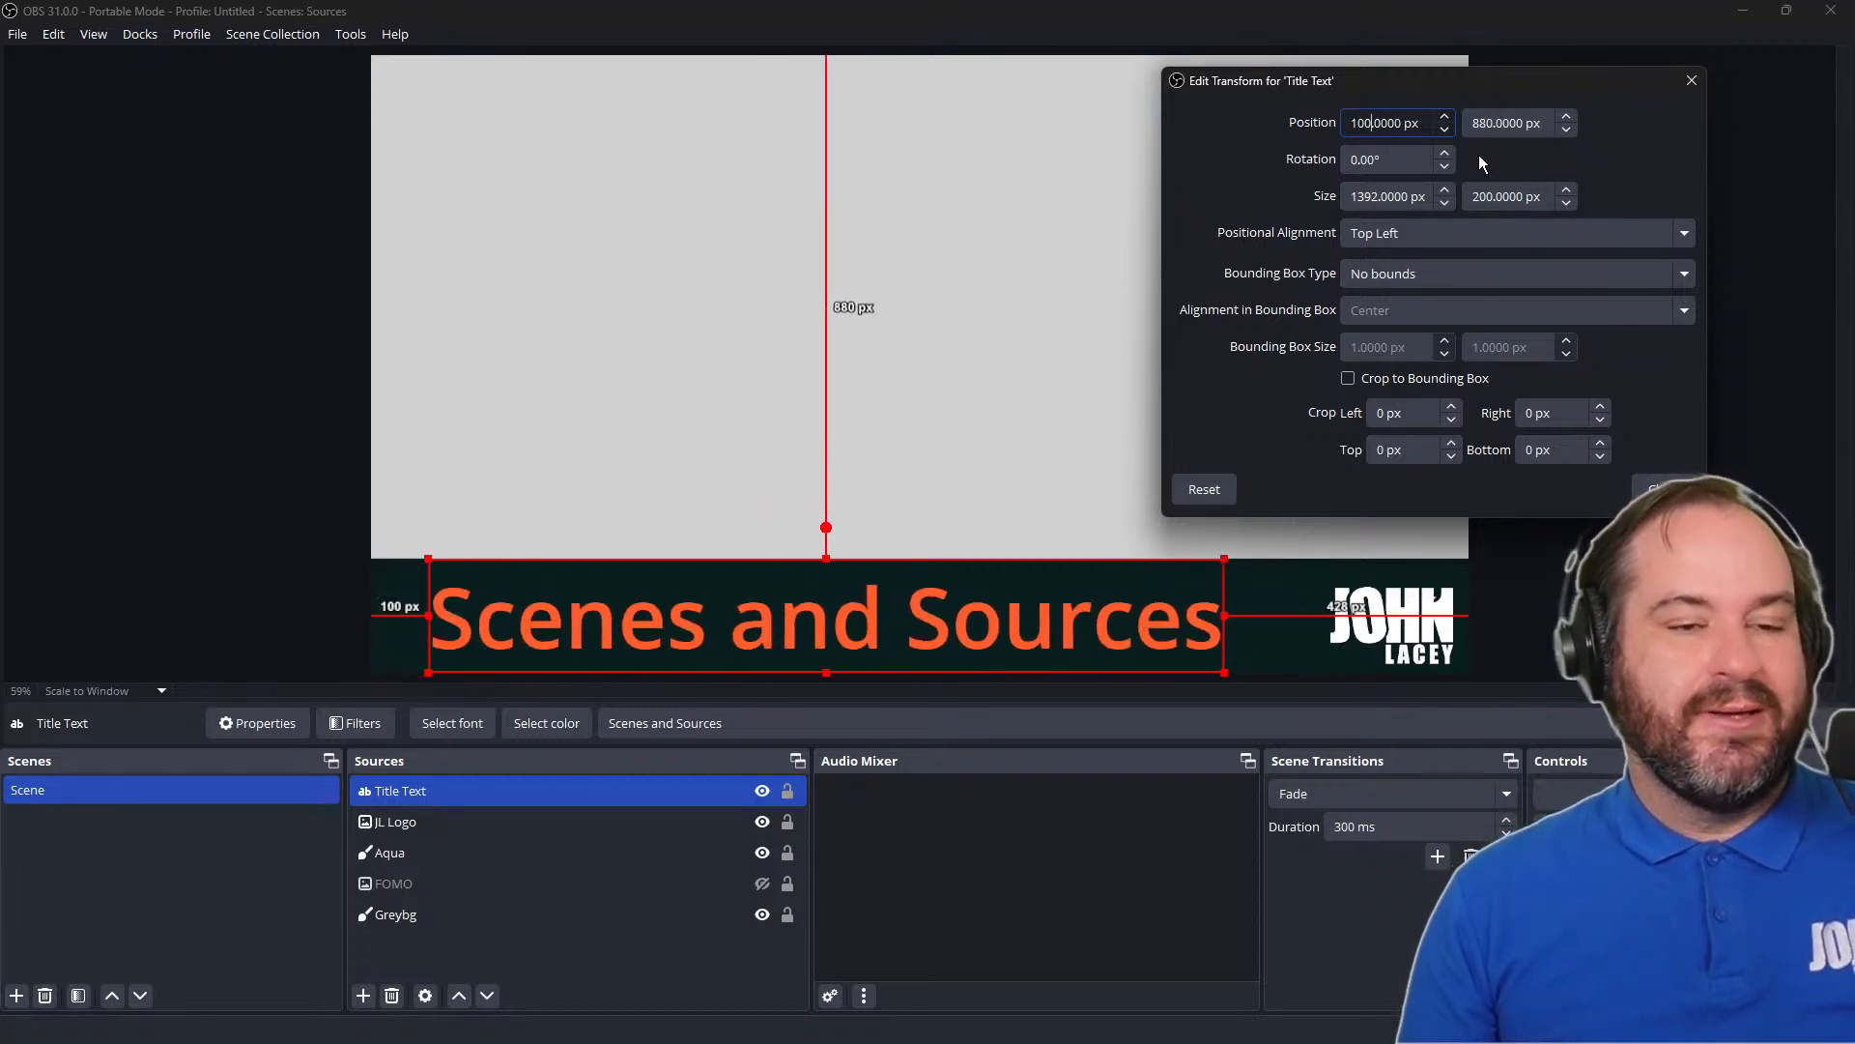
left_click(1645, 488)
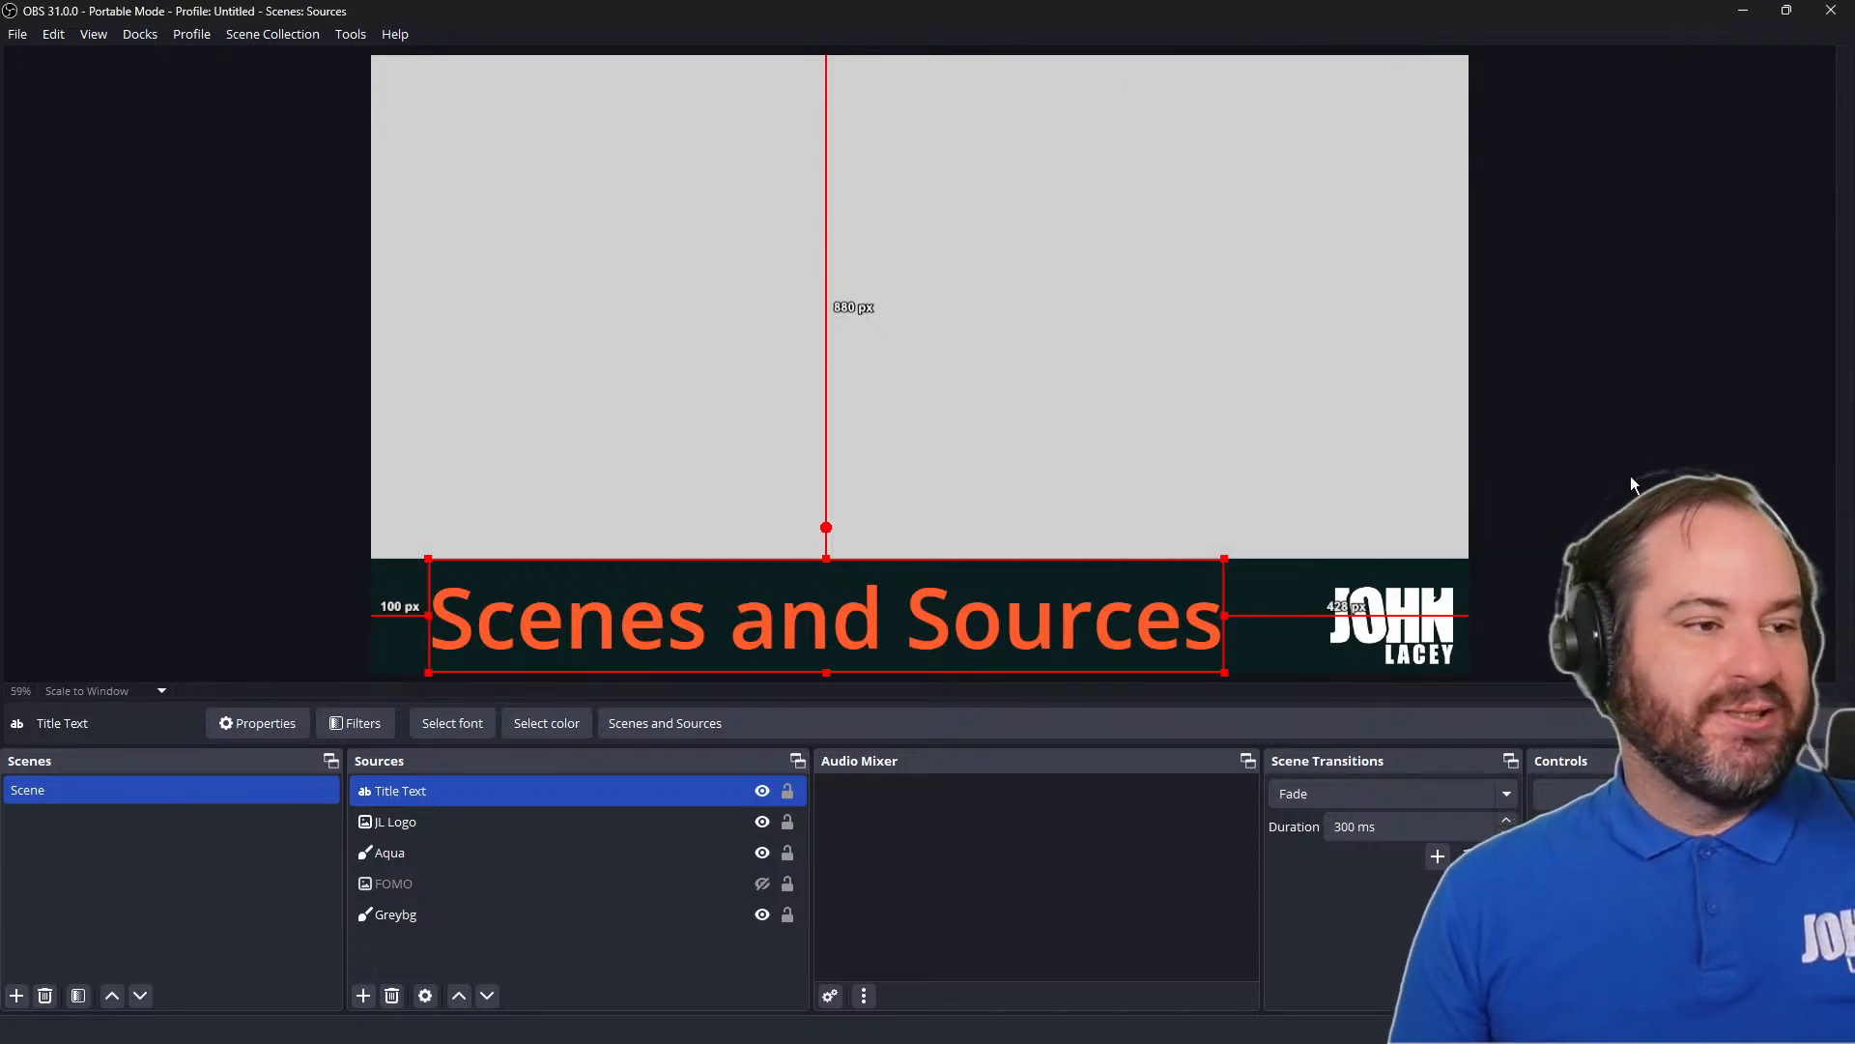
left_click(1618, 472)
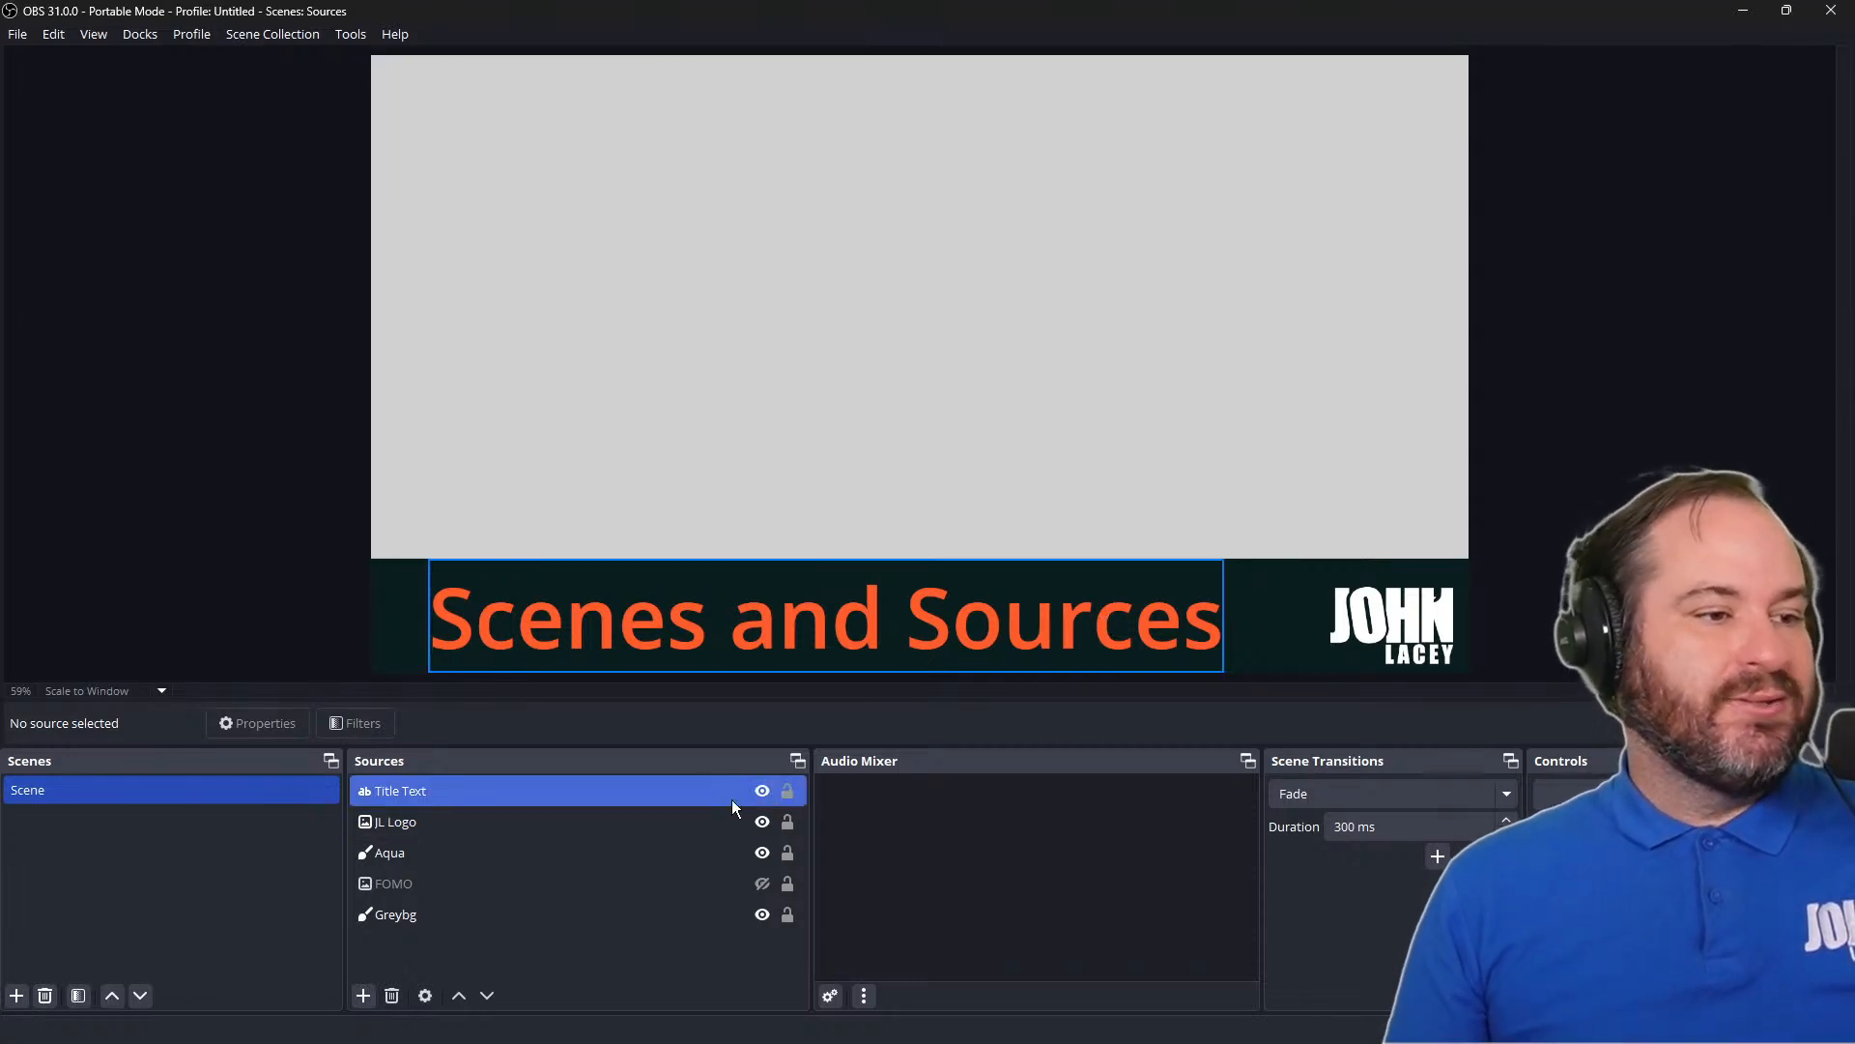
Rename the Aqua color source as Banner Background
left_click(658, 850)
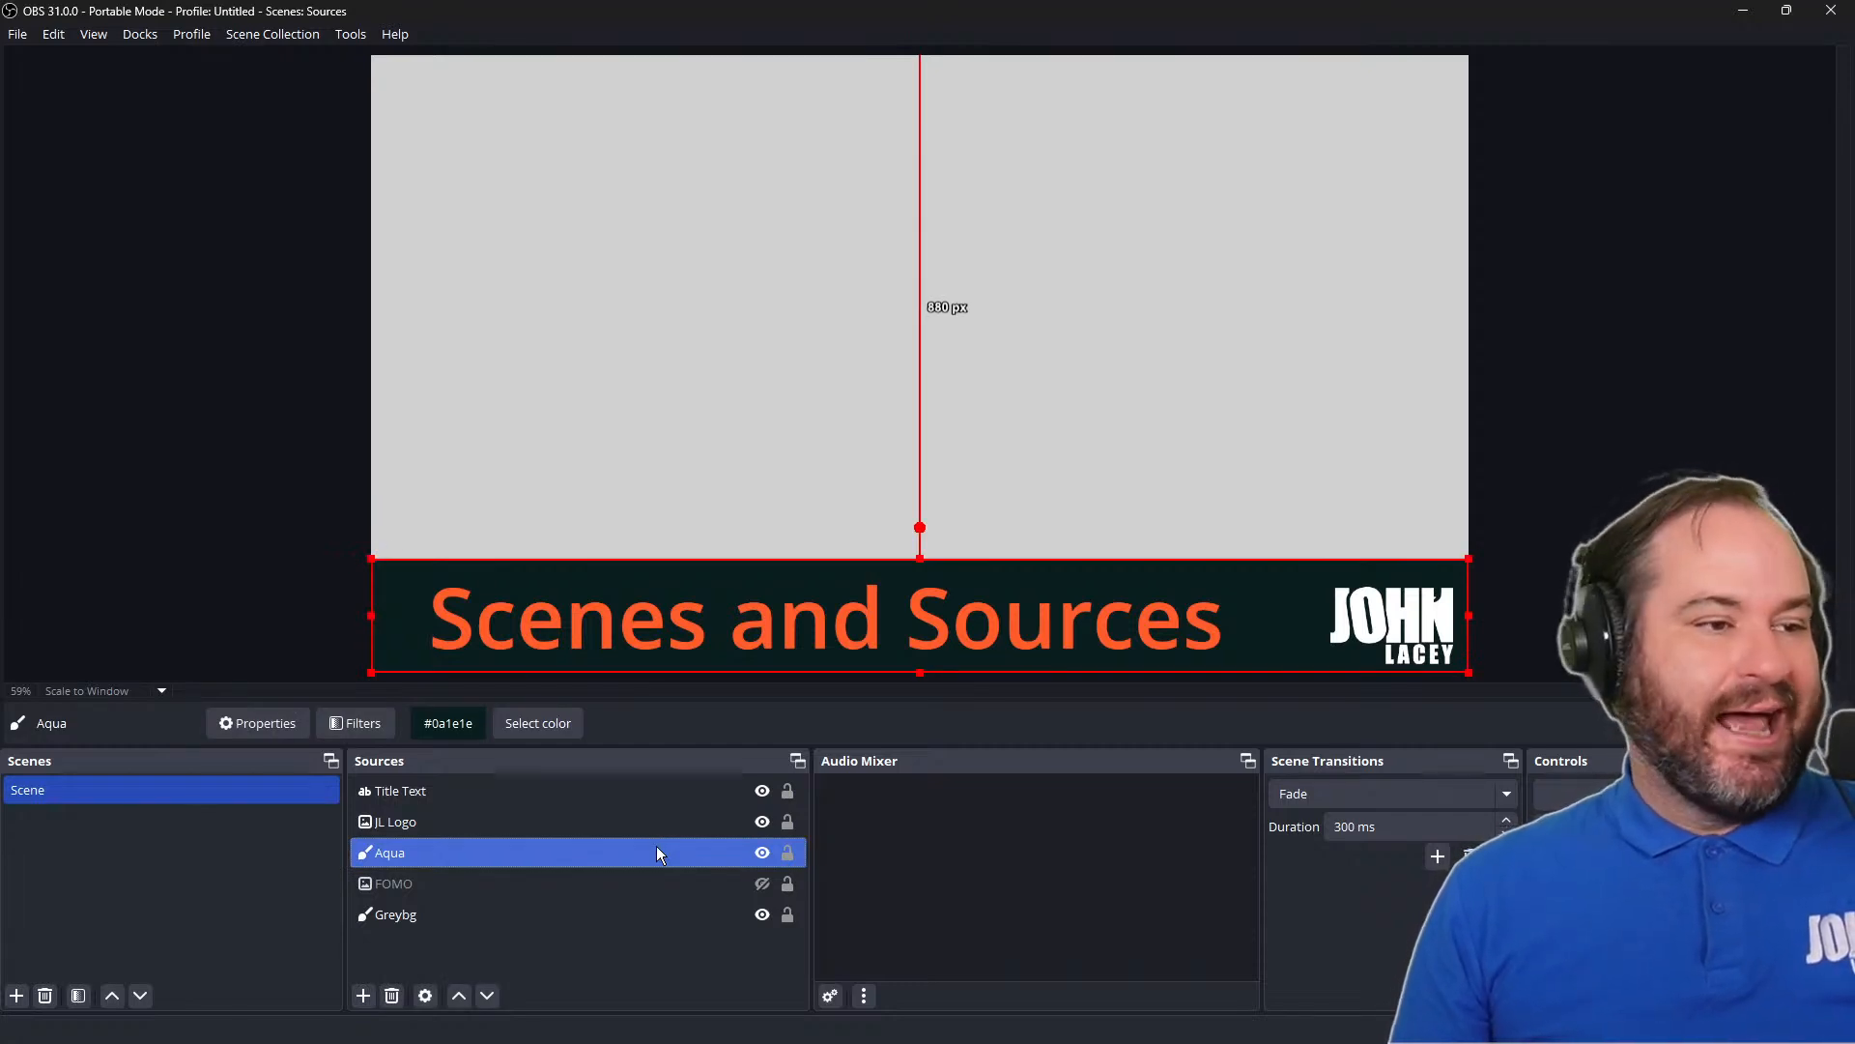
right_click(657, 847)
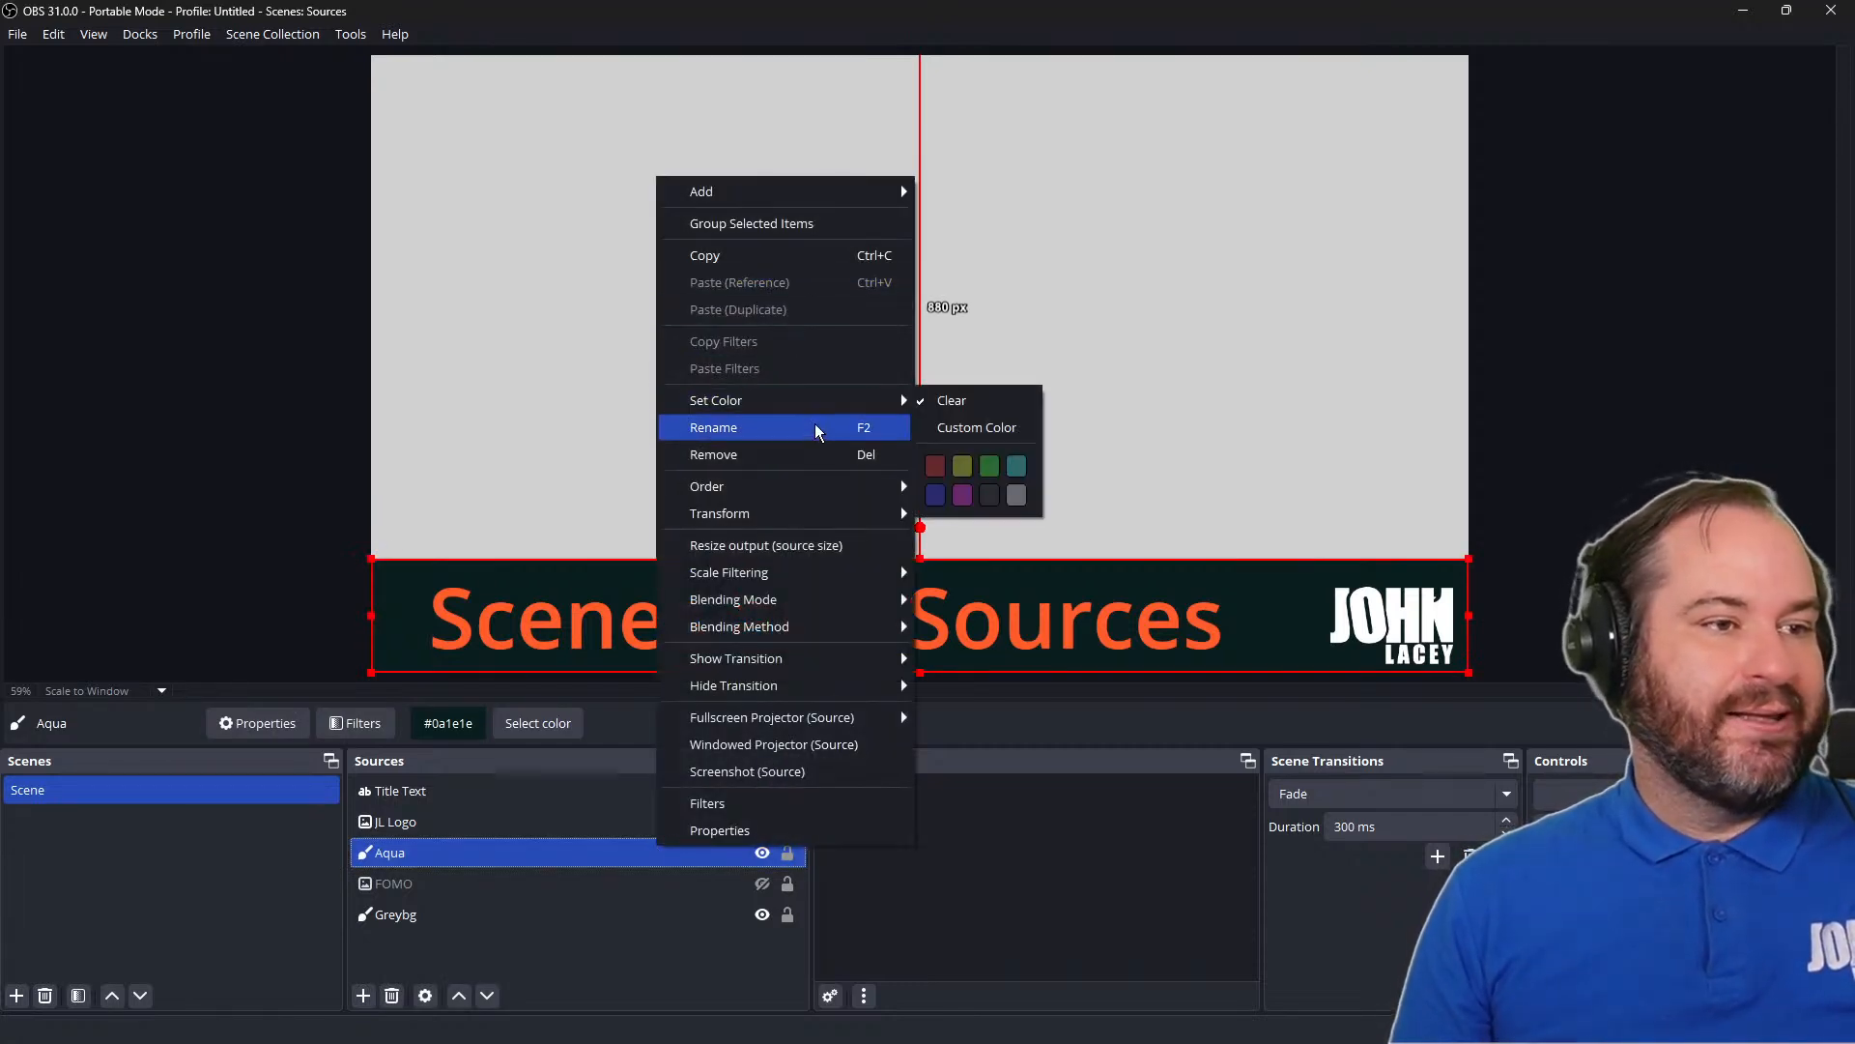
left_click(814, 427)
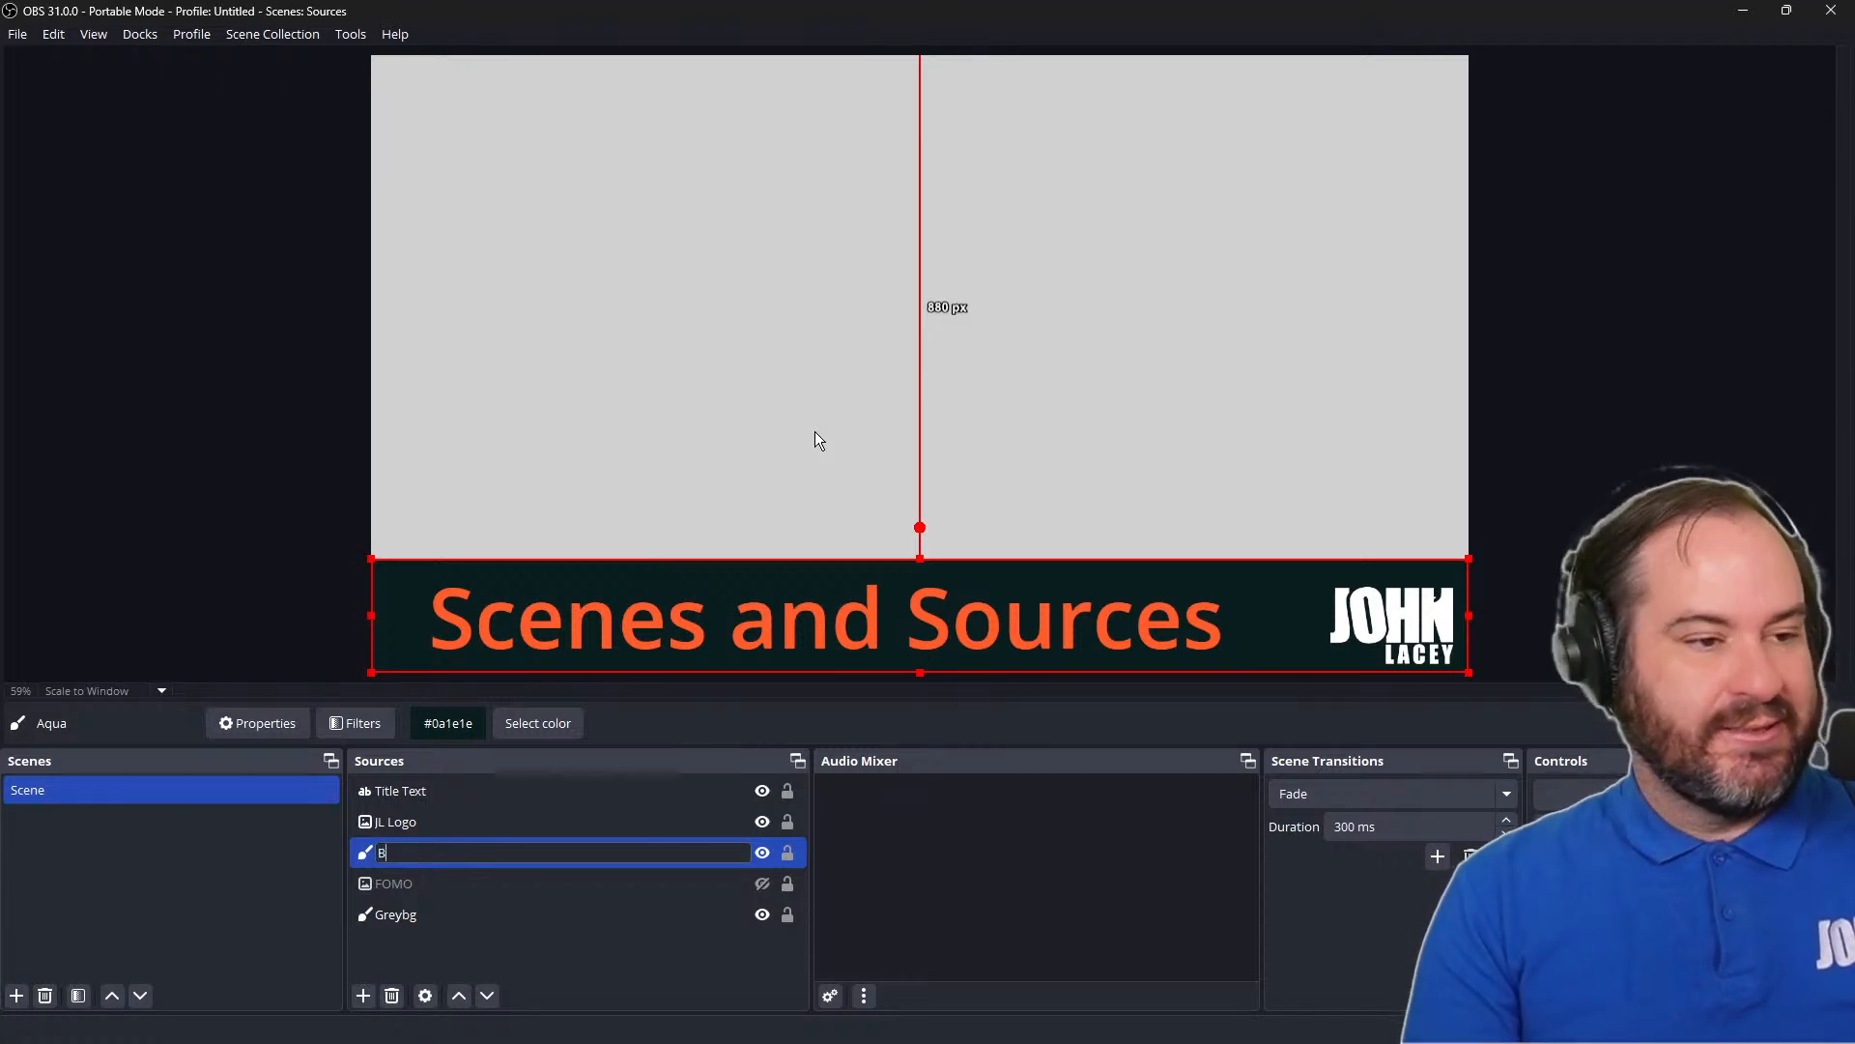
type("Banner Background")
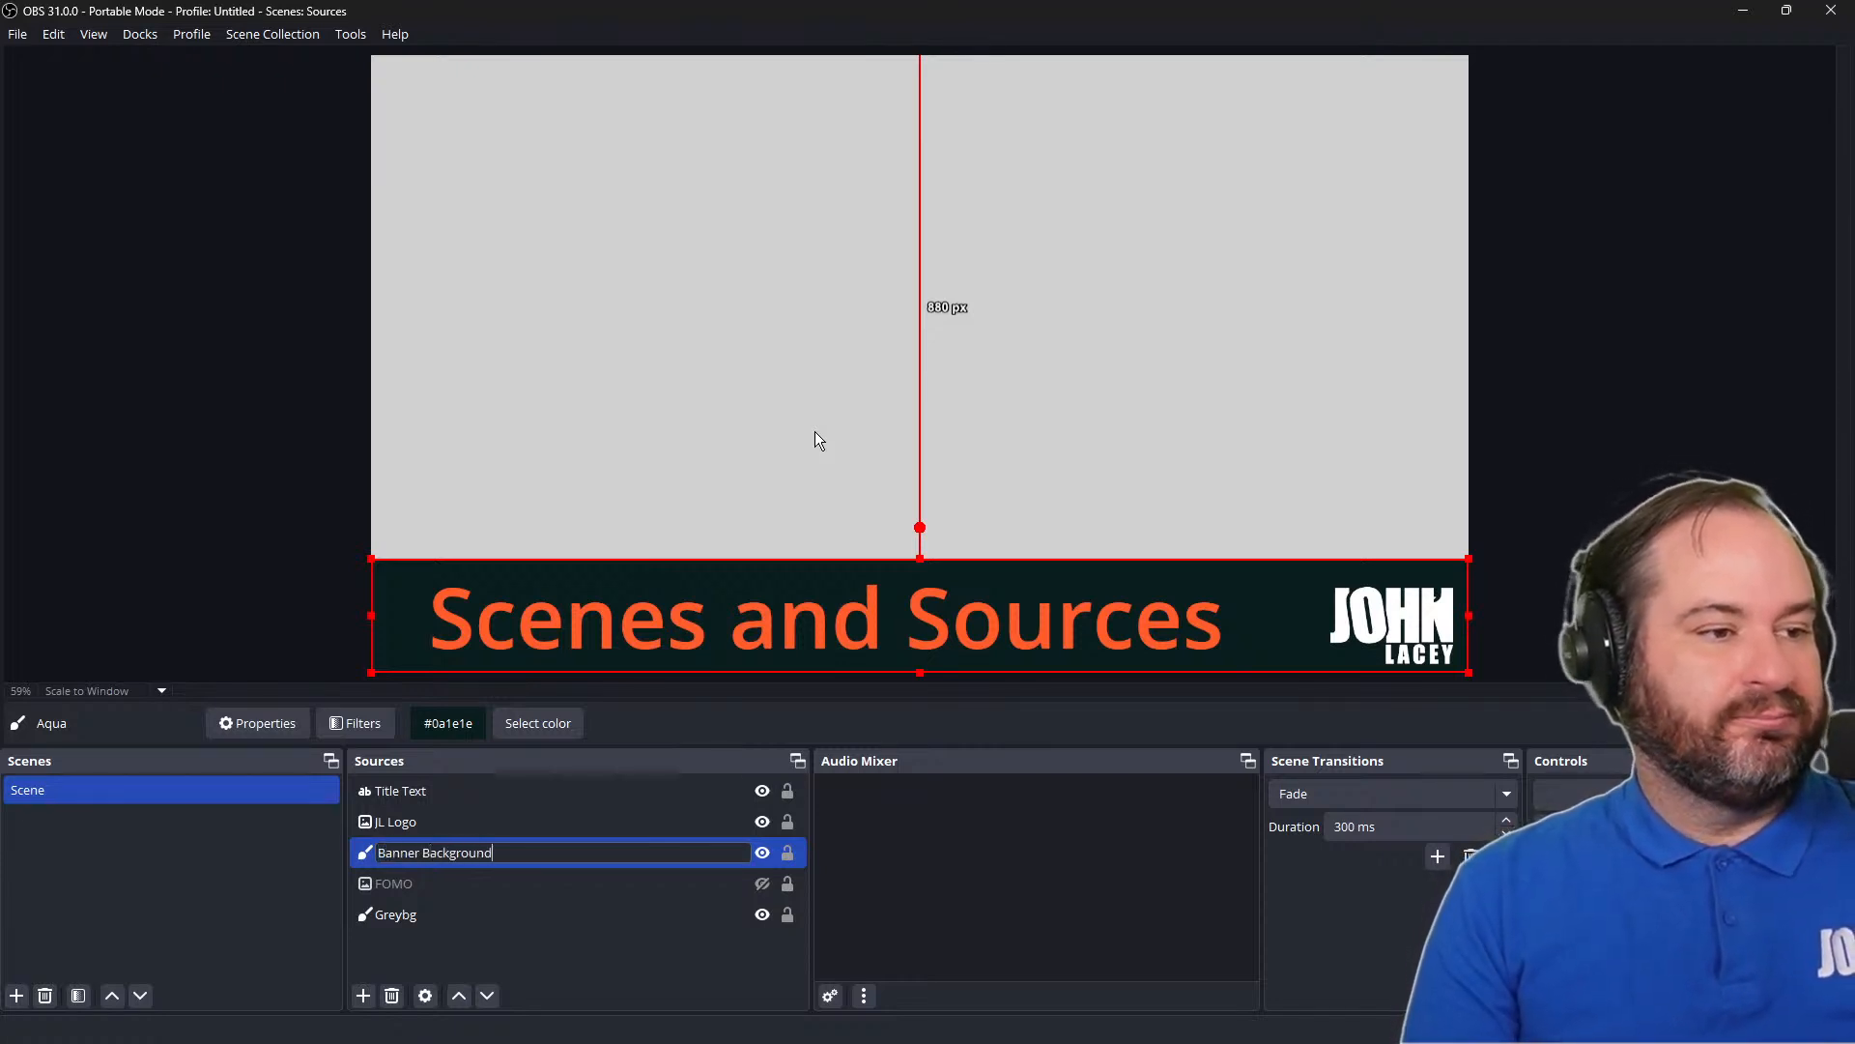
key("Return")
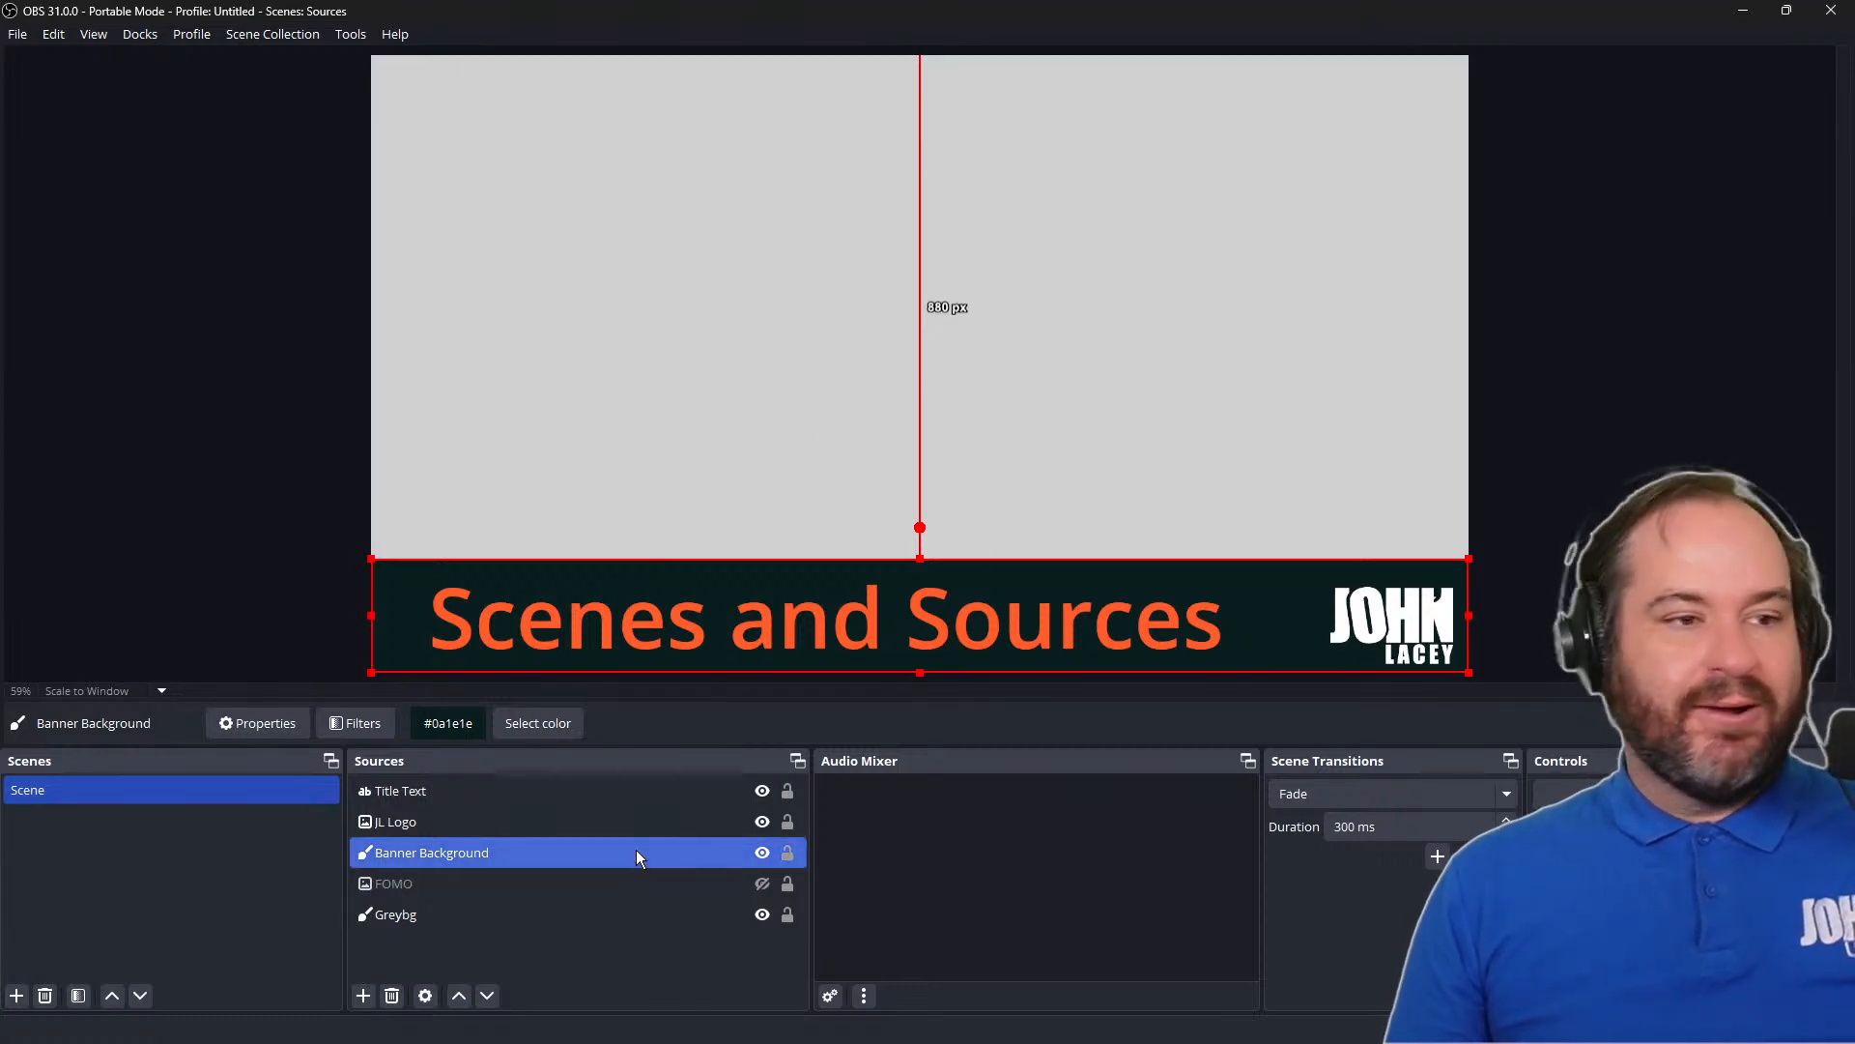
Group the Title Text, JL Logo and Banner Background sources as Banner, and toggle the group's visibility off and back on
left_click(635, 823, "ctrl")
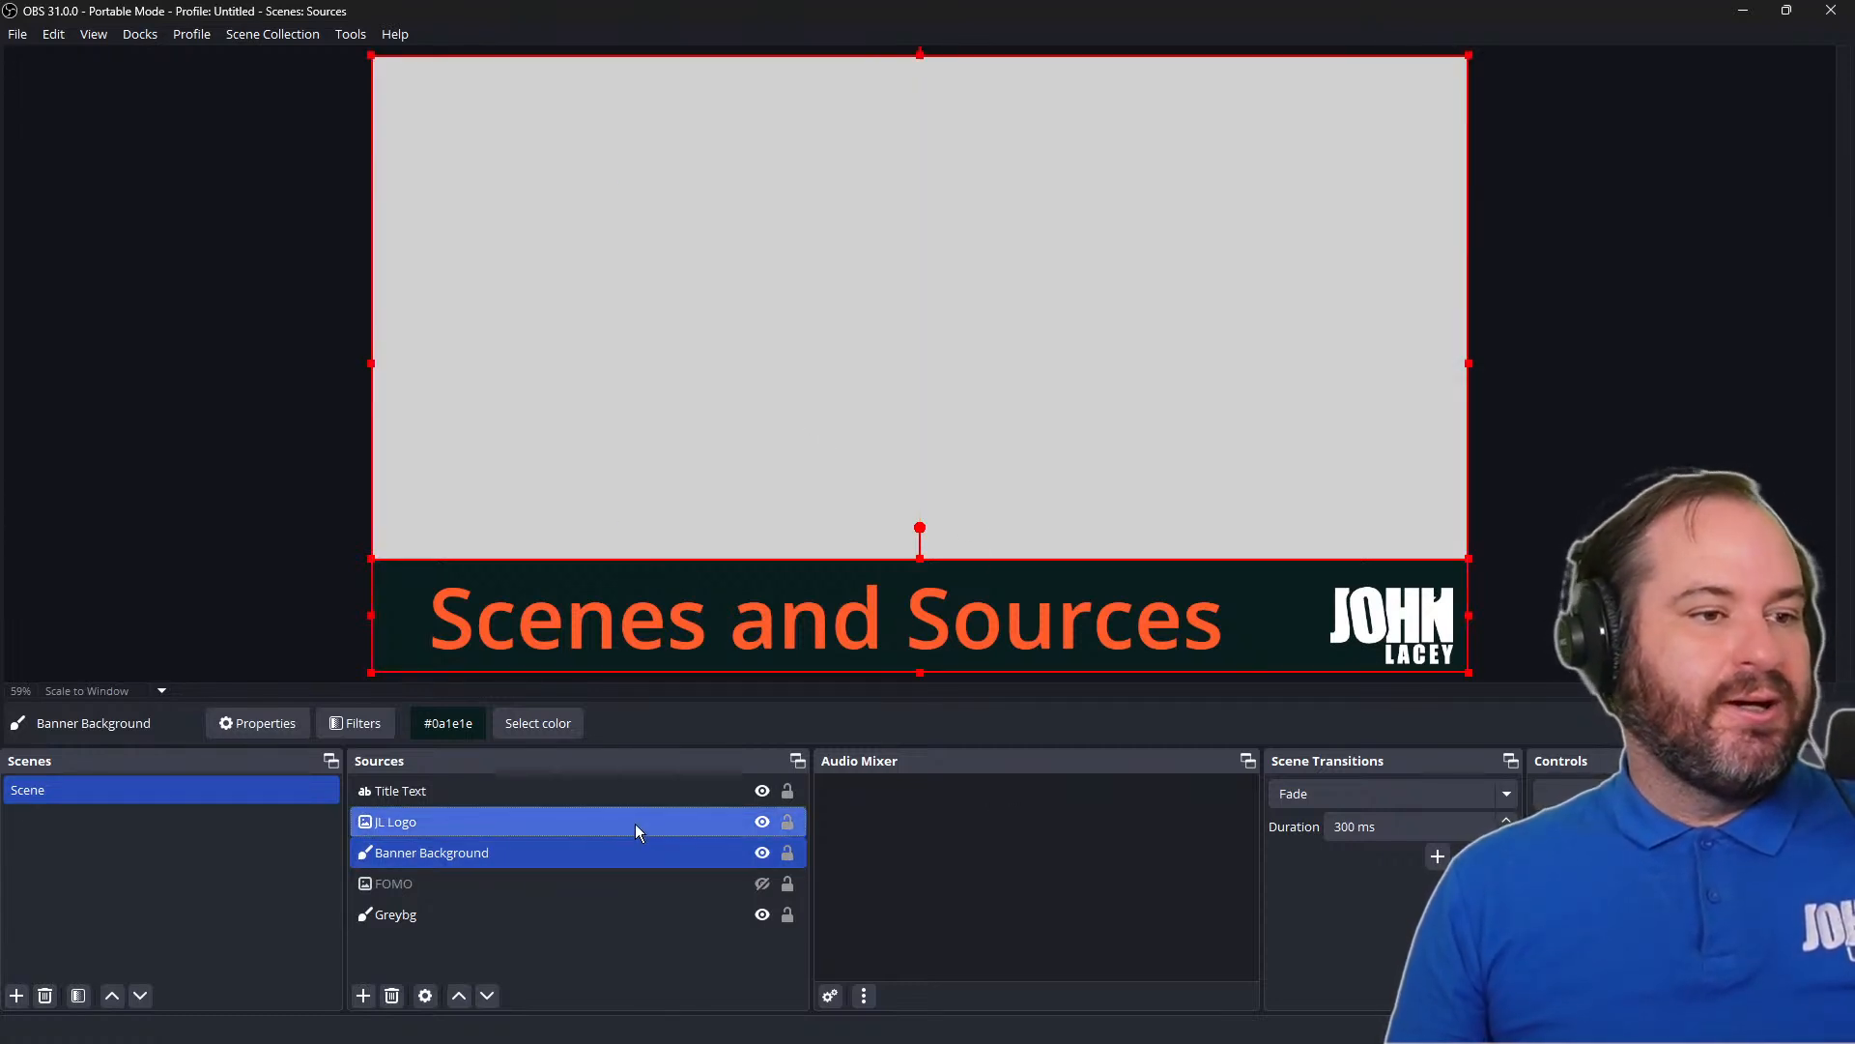
left_click(640, 796, "ctrl")
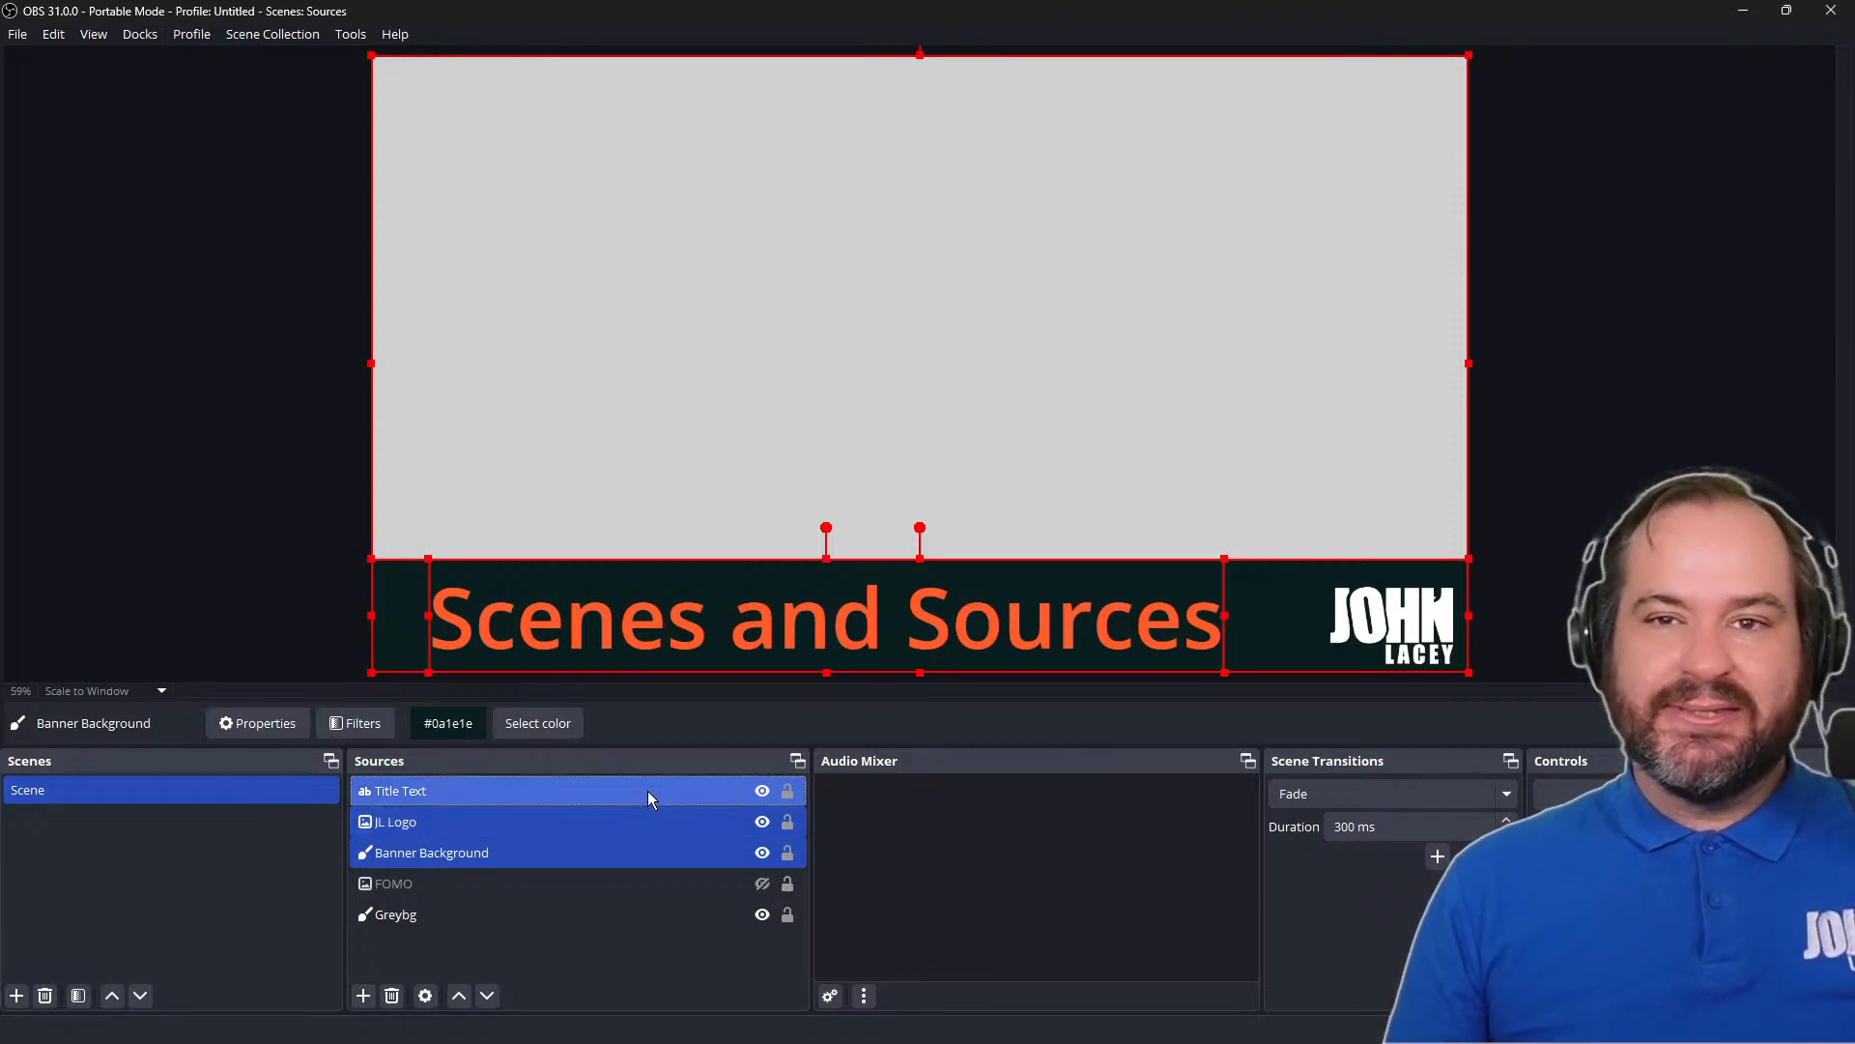
right_click(648, 790)
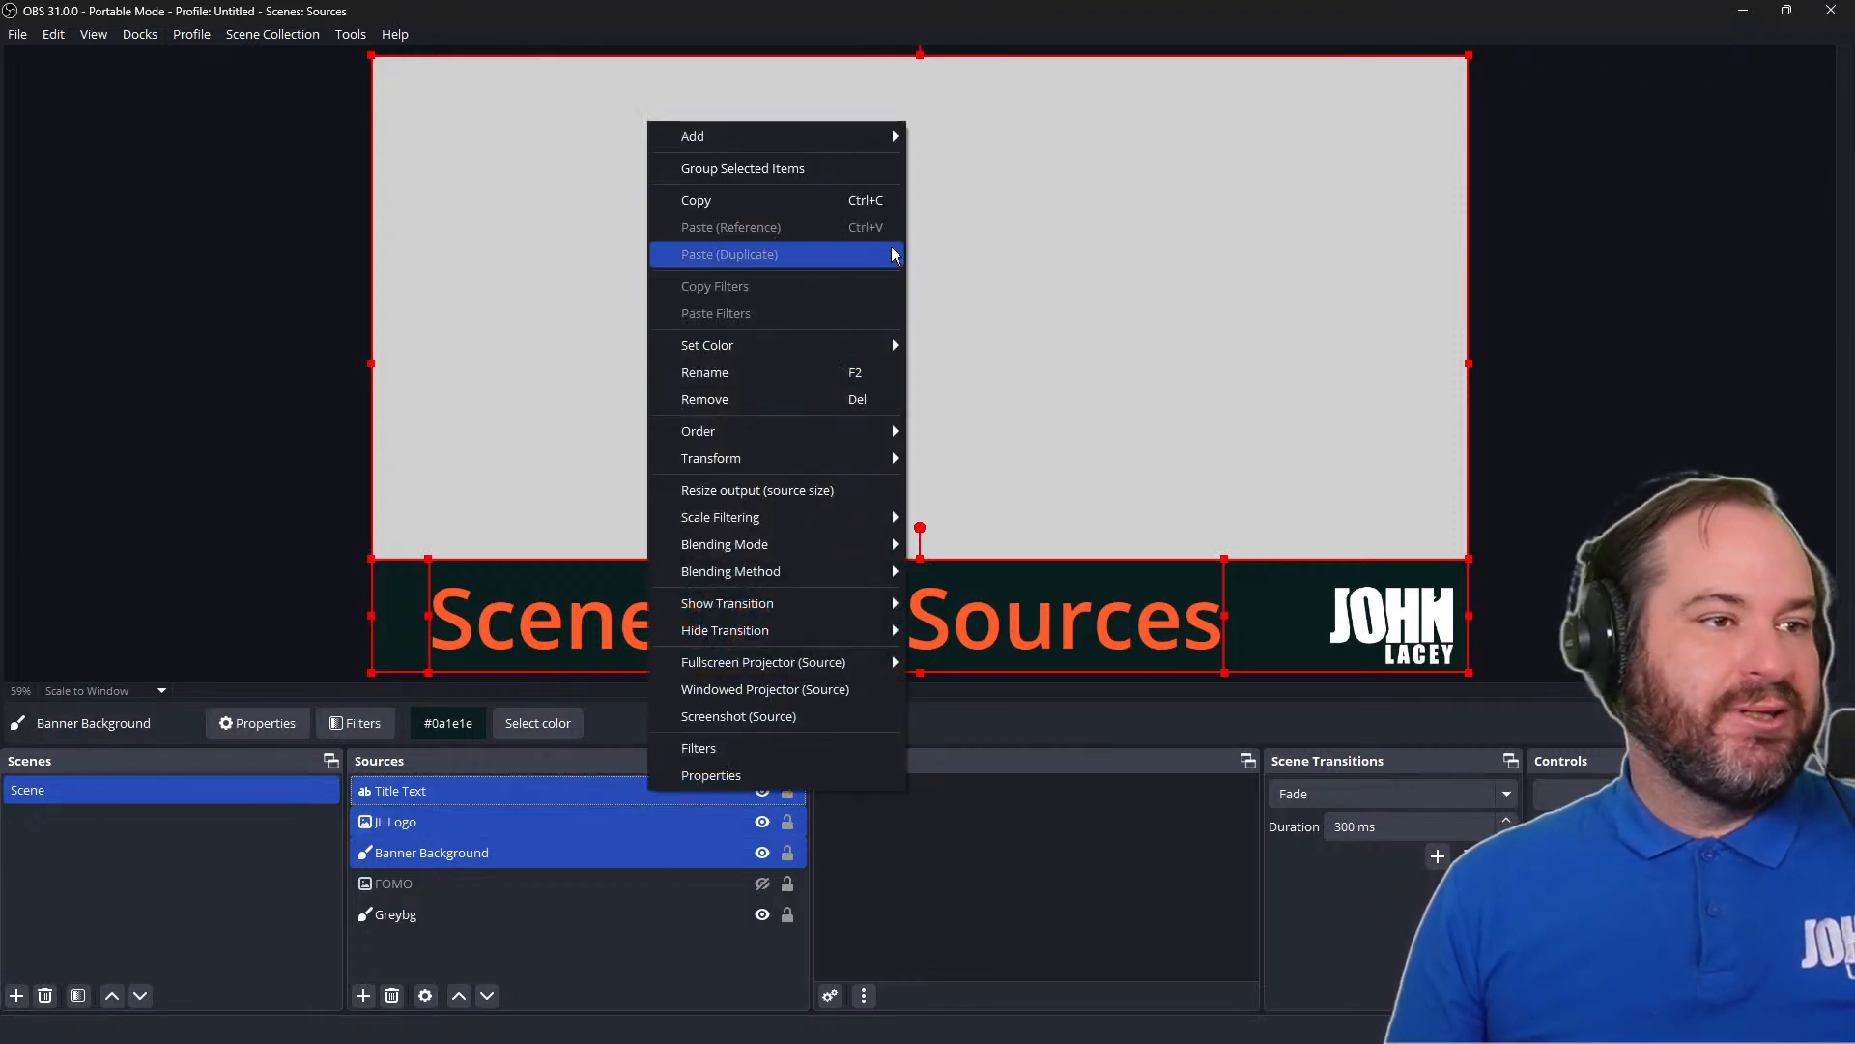
left_click(874, 171)
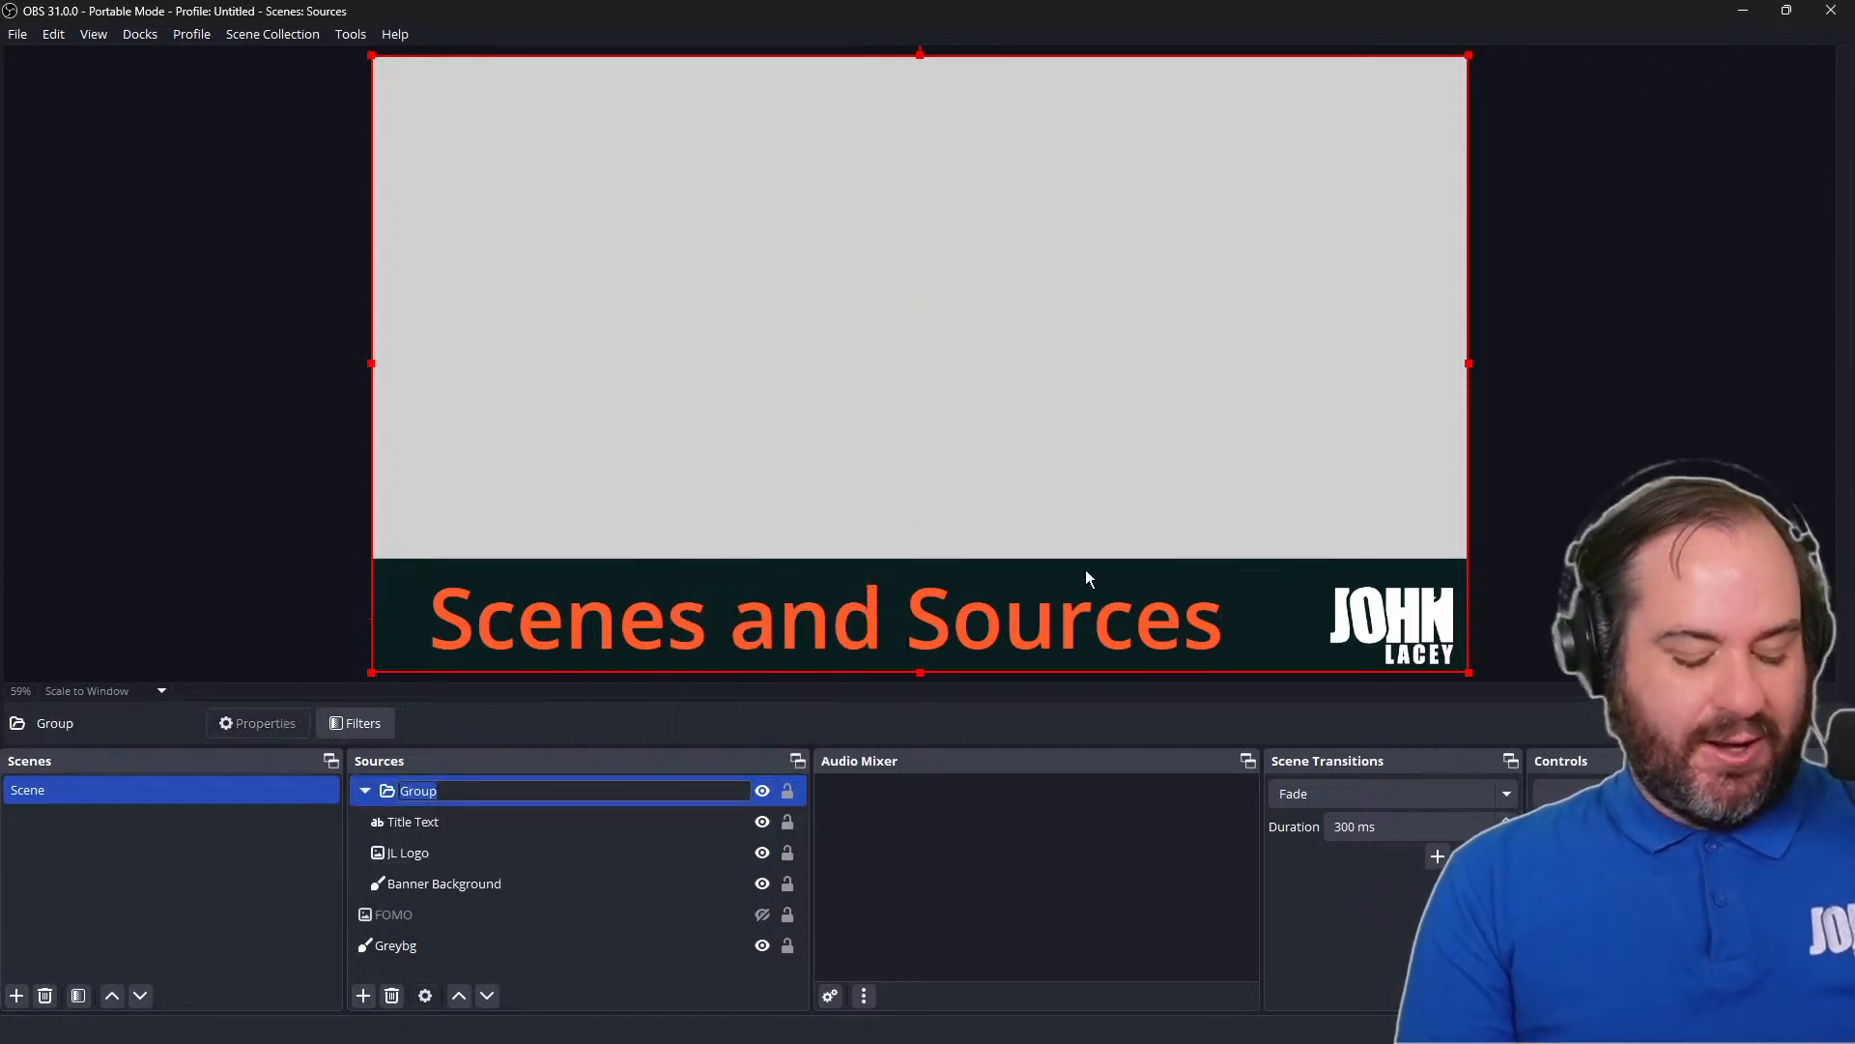
type("Banner")
key("Return")
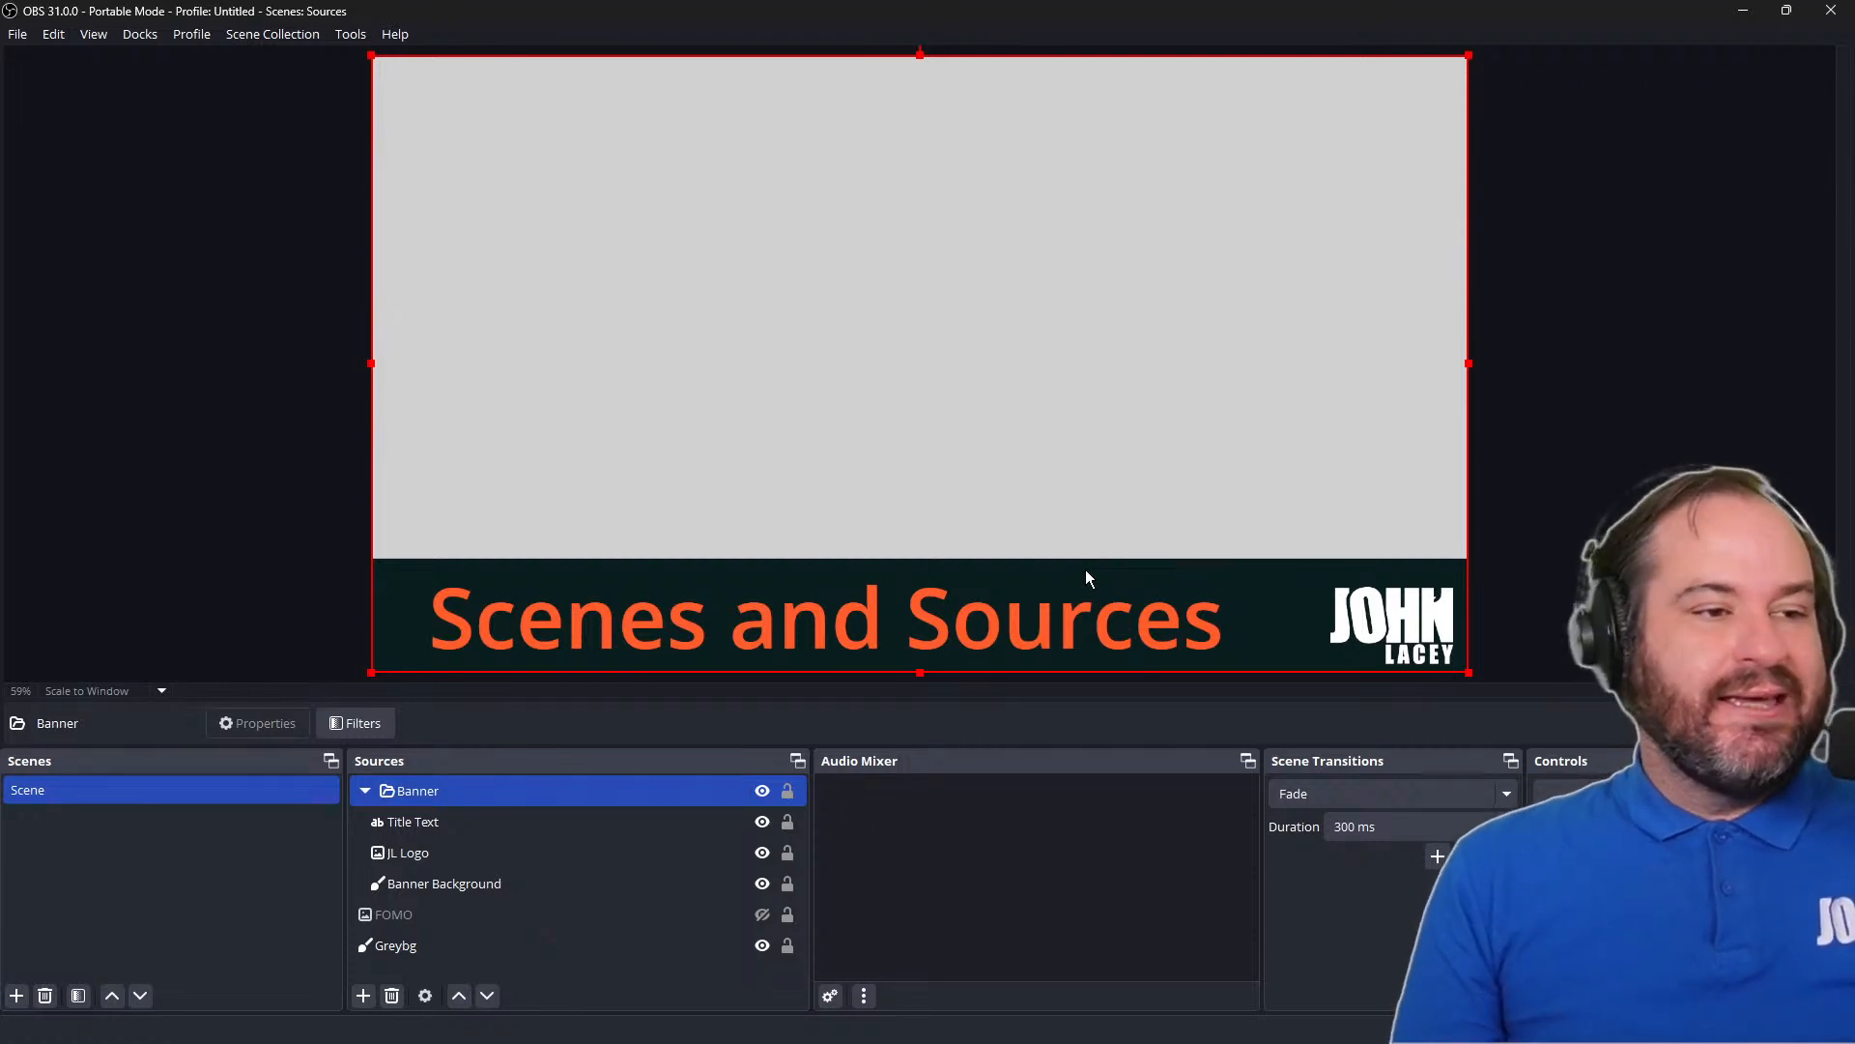
left_click(763, 792)
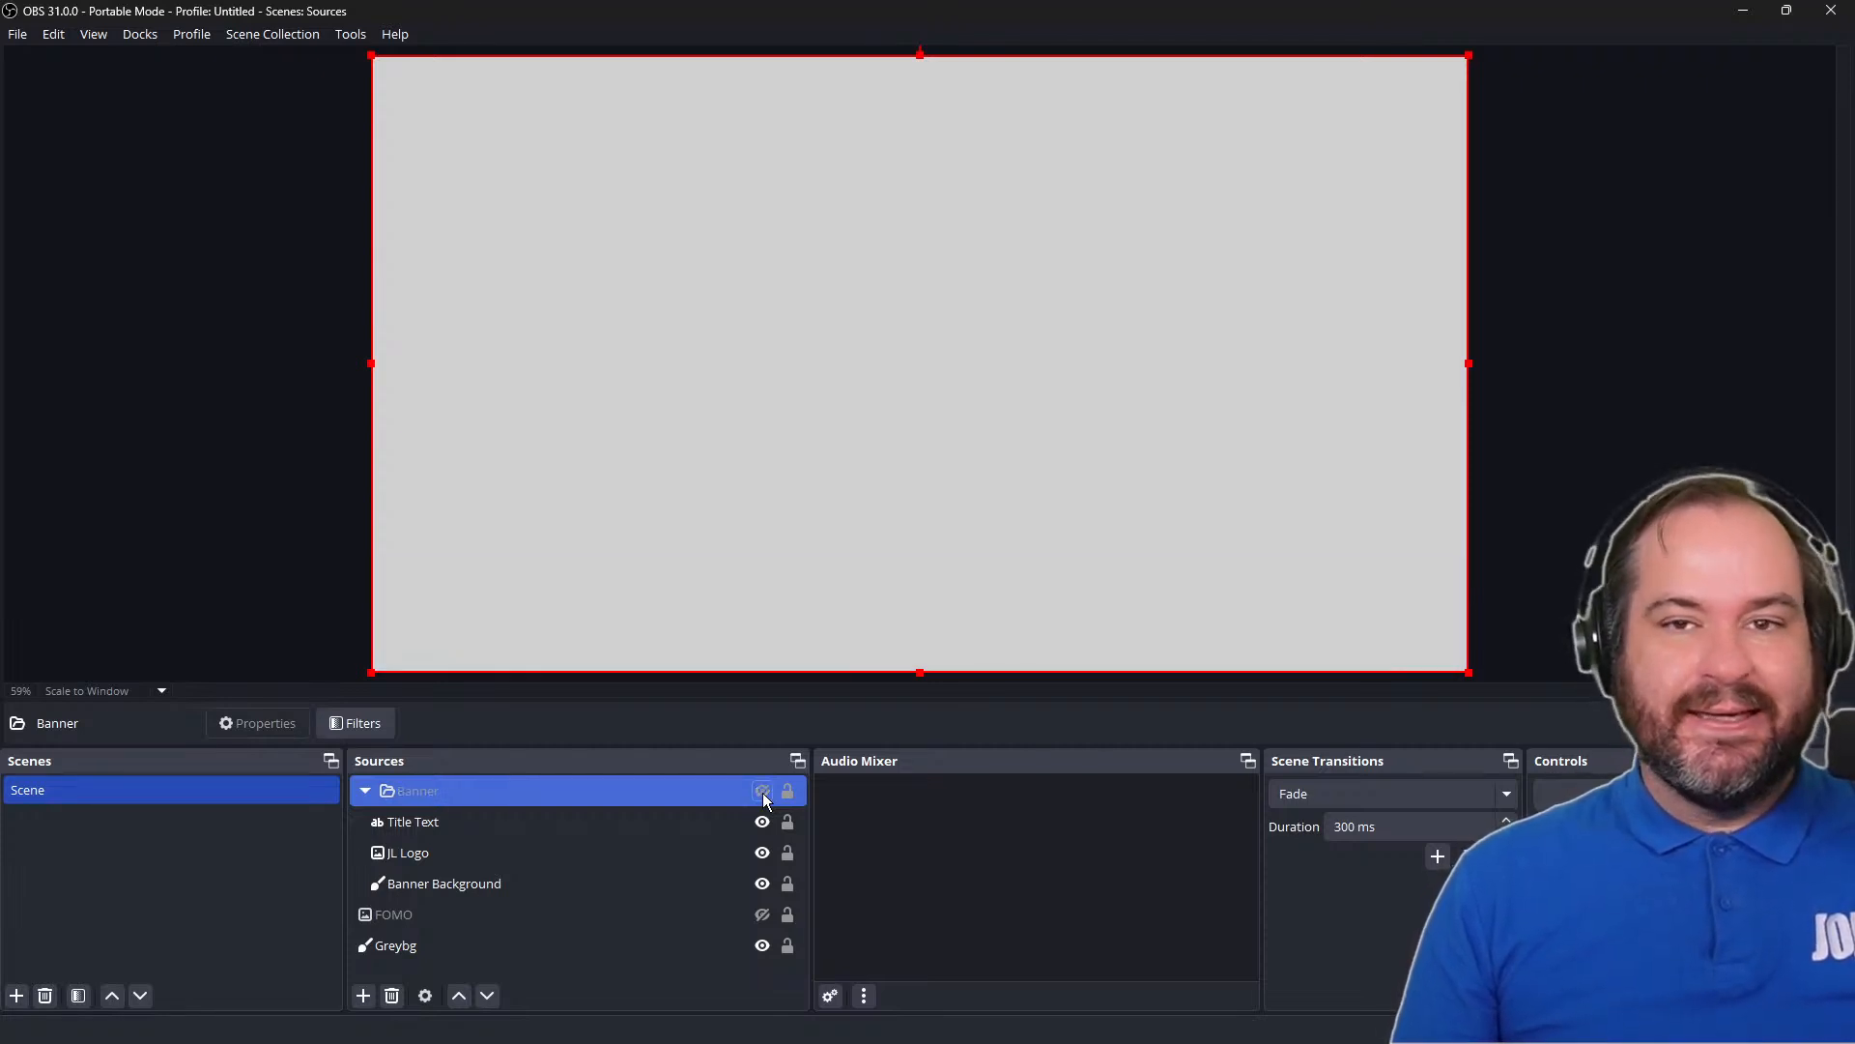
left_click(762, 791)
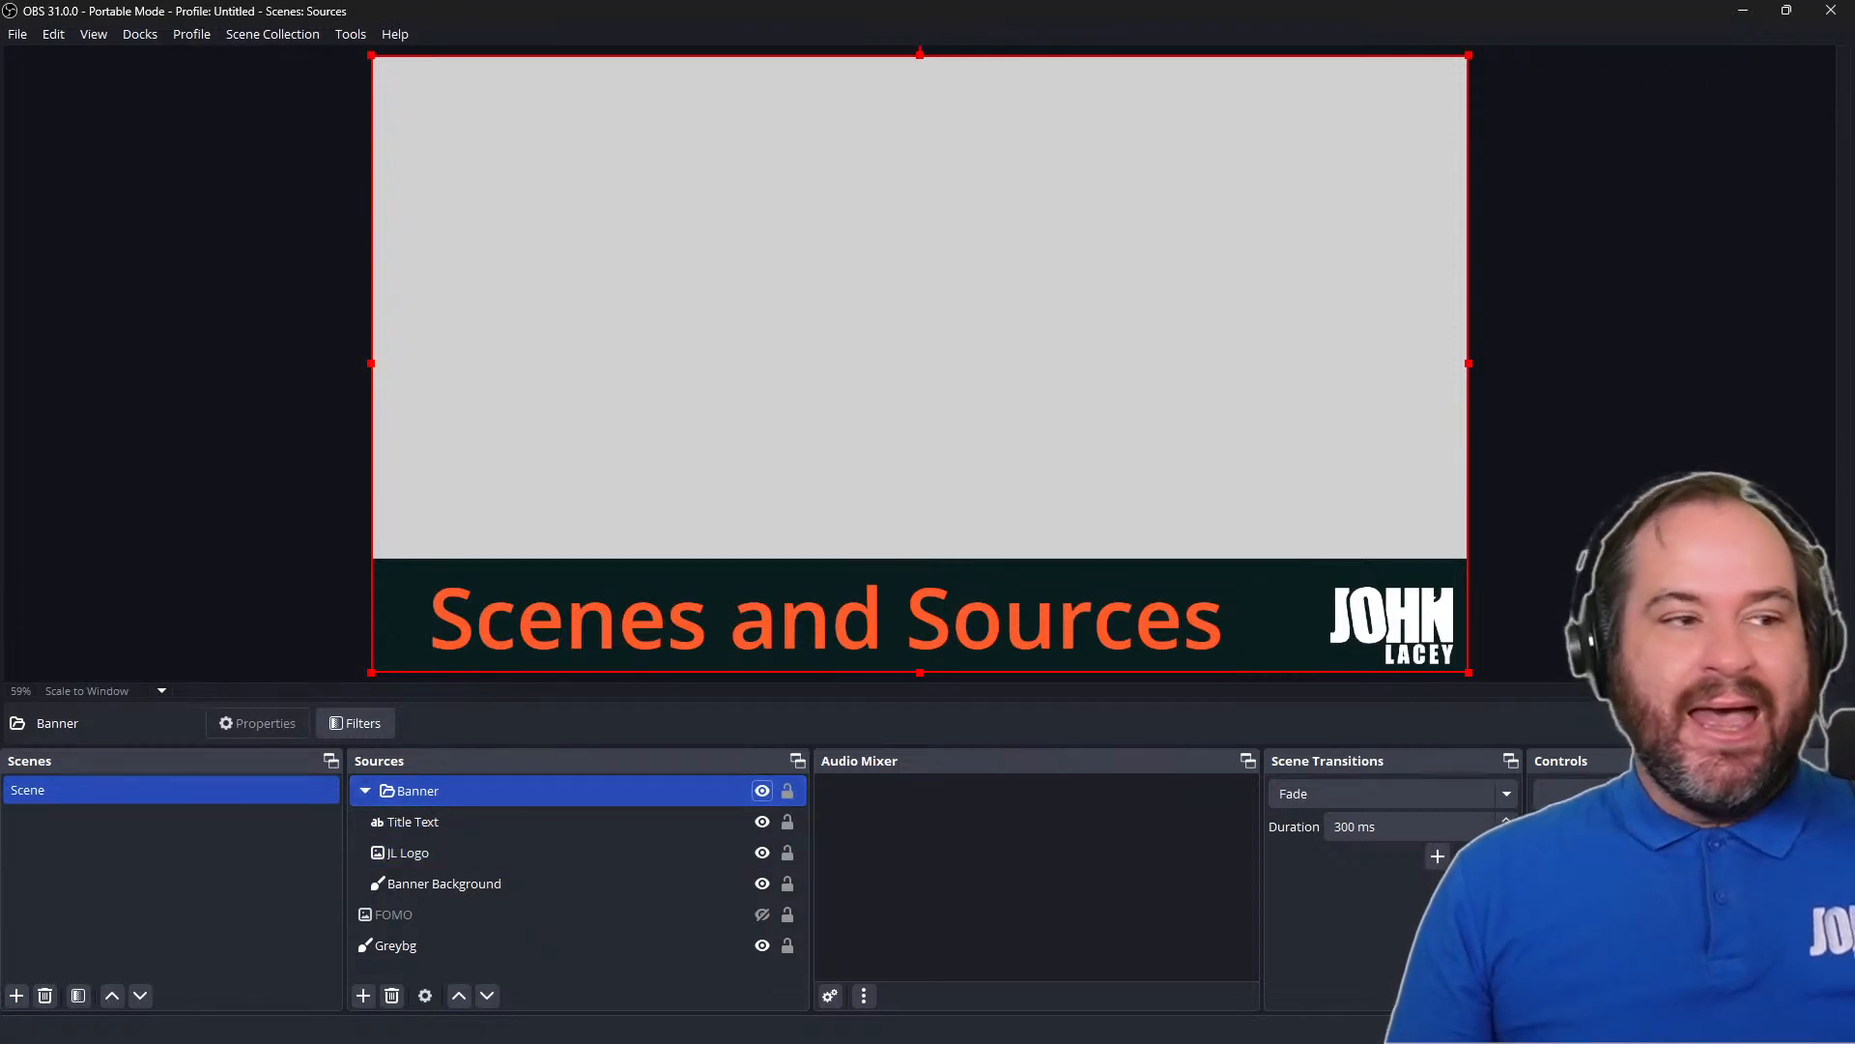
Create a scene named Scene 2 and add the existing Banner group to it as a visible source
left_click(18, 996)
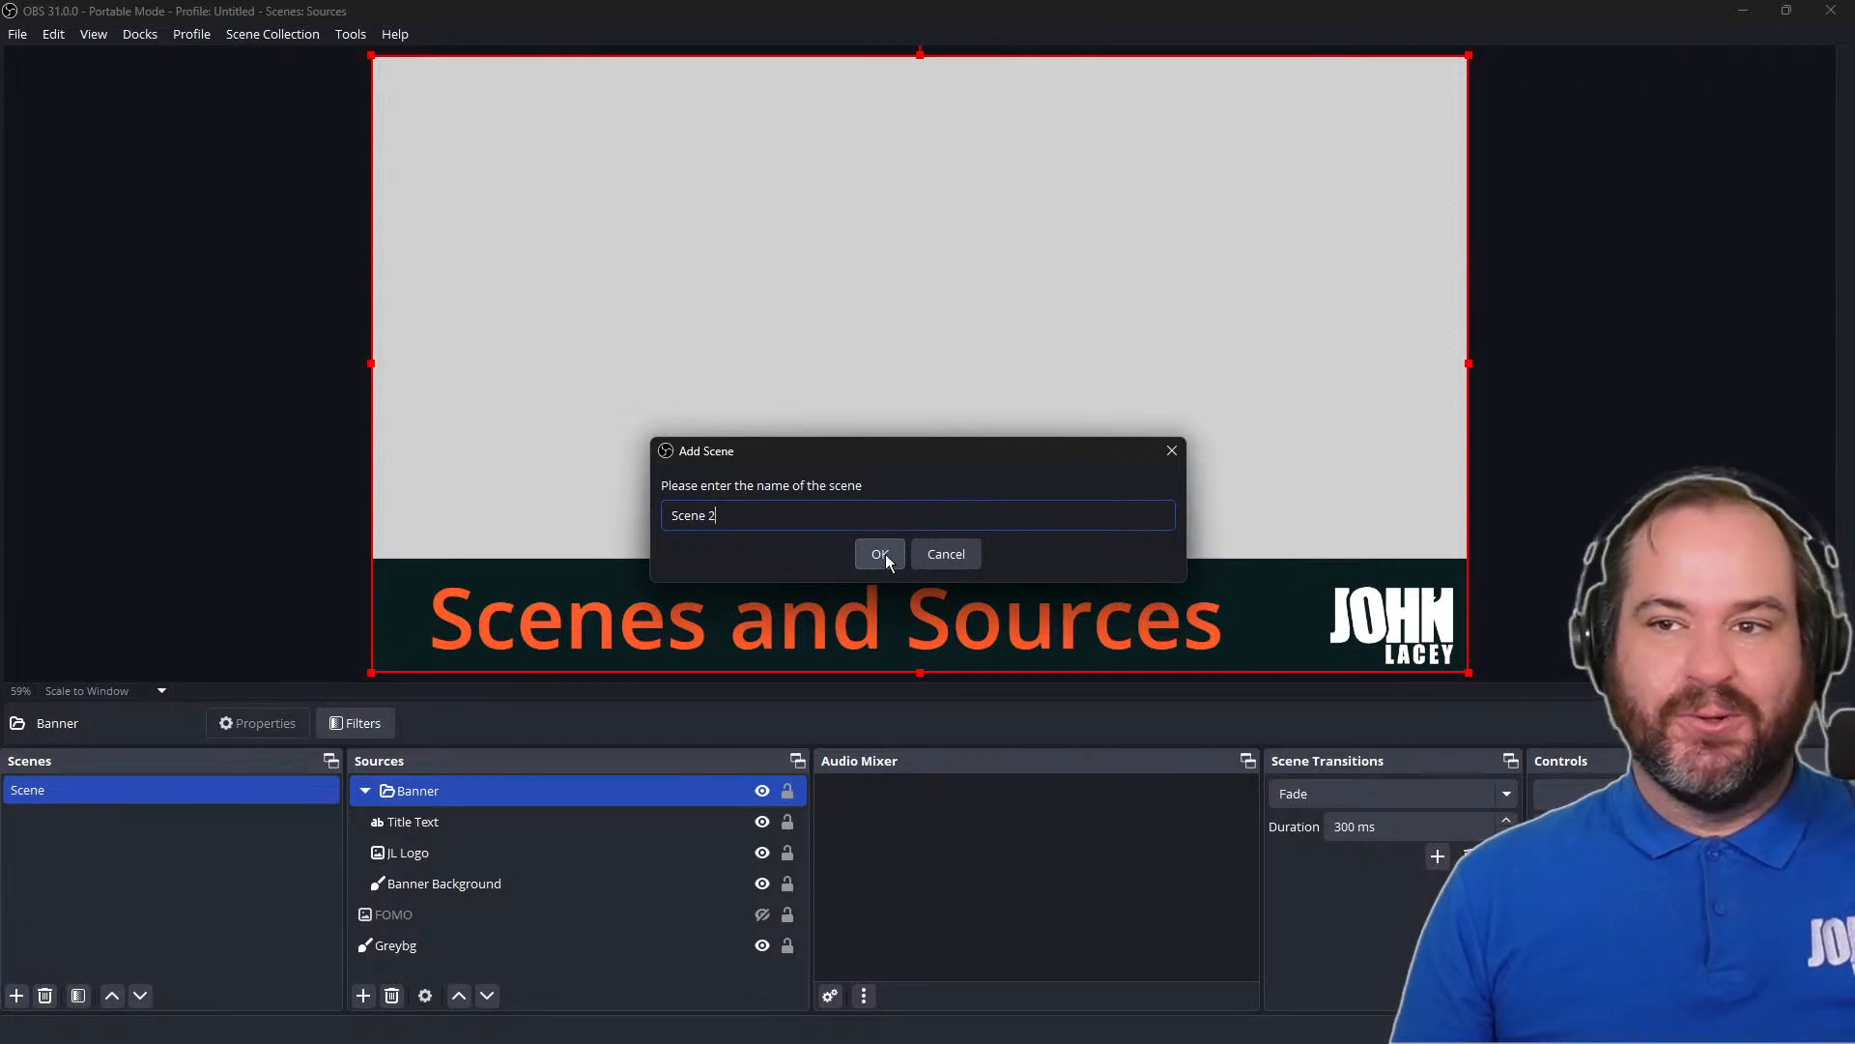
left_click(885, 555)
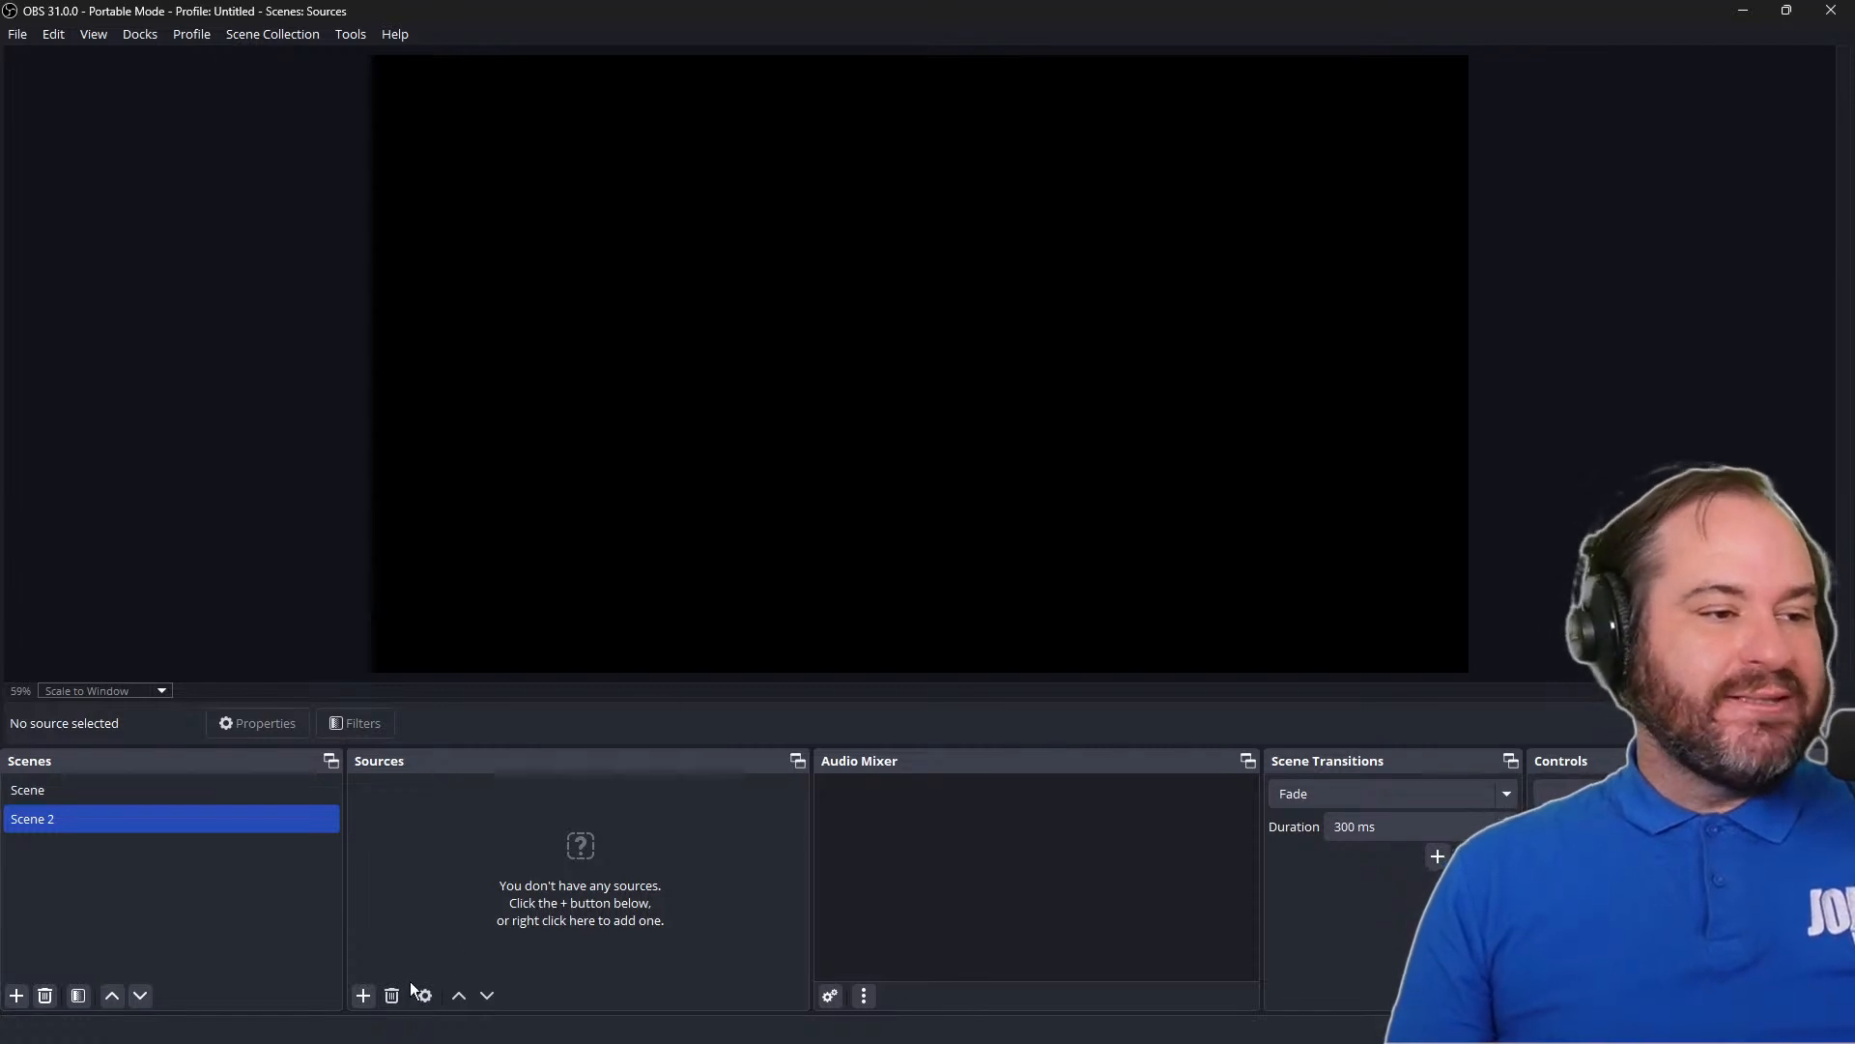
left_click(373, 996)
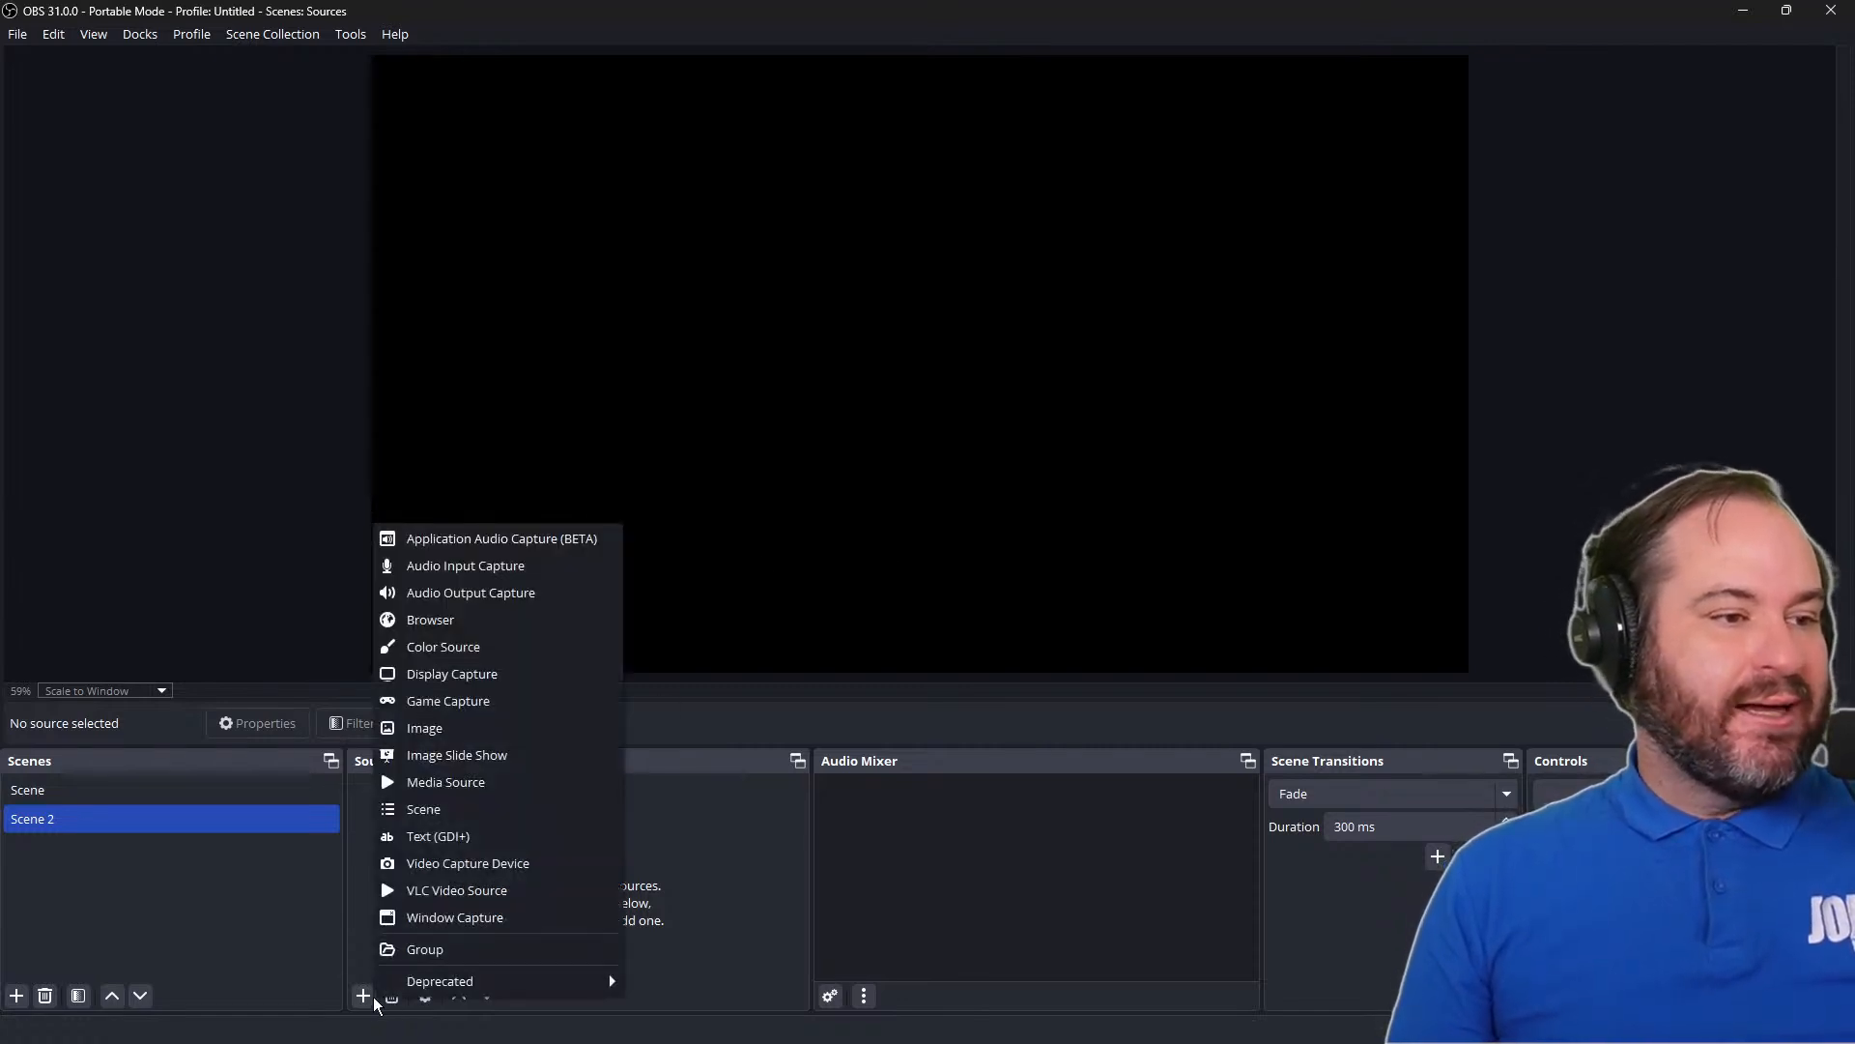
left_click(477, 949)
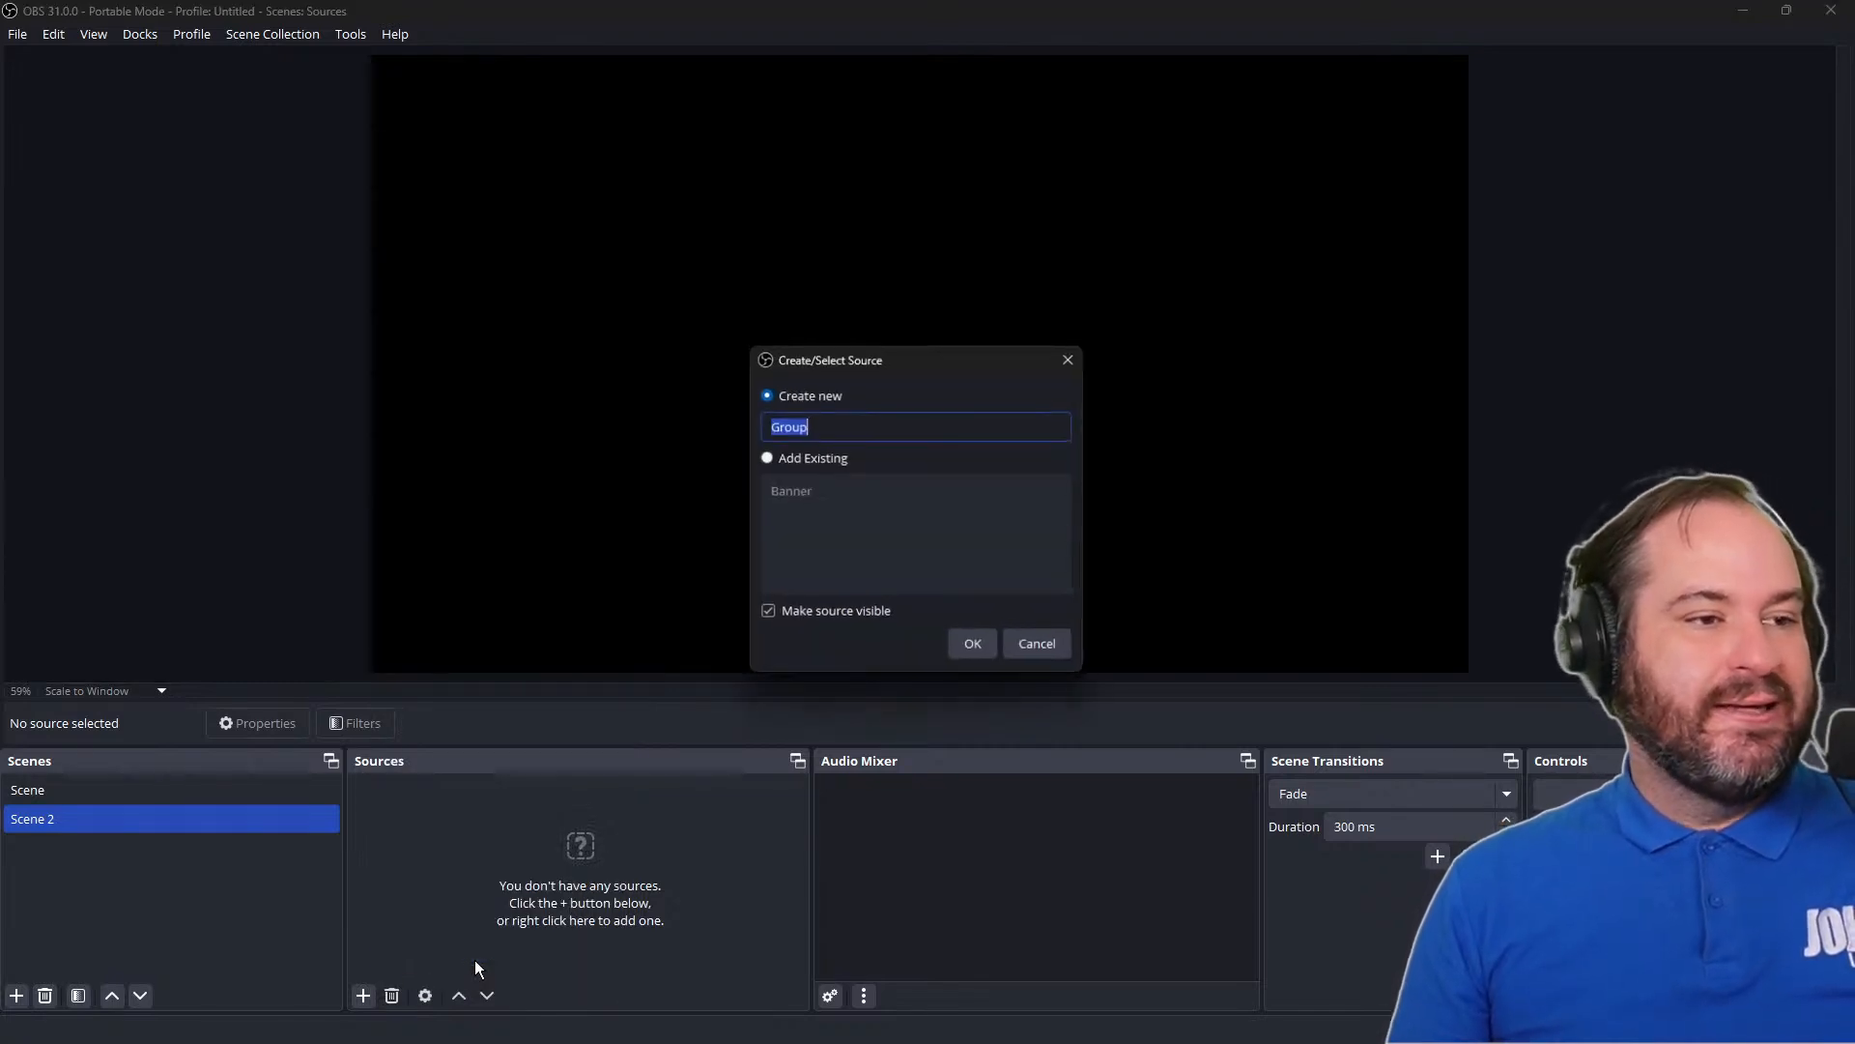
left_click(825, 461)
left_click(823, 491)
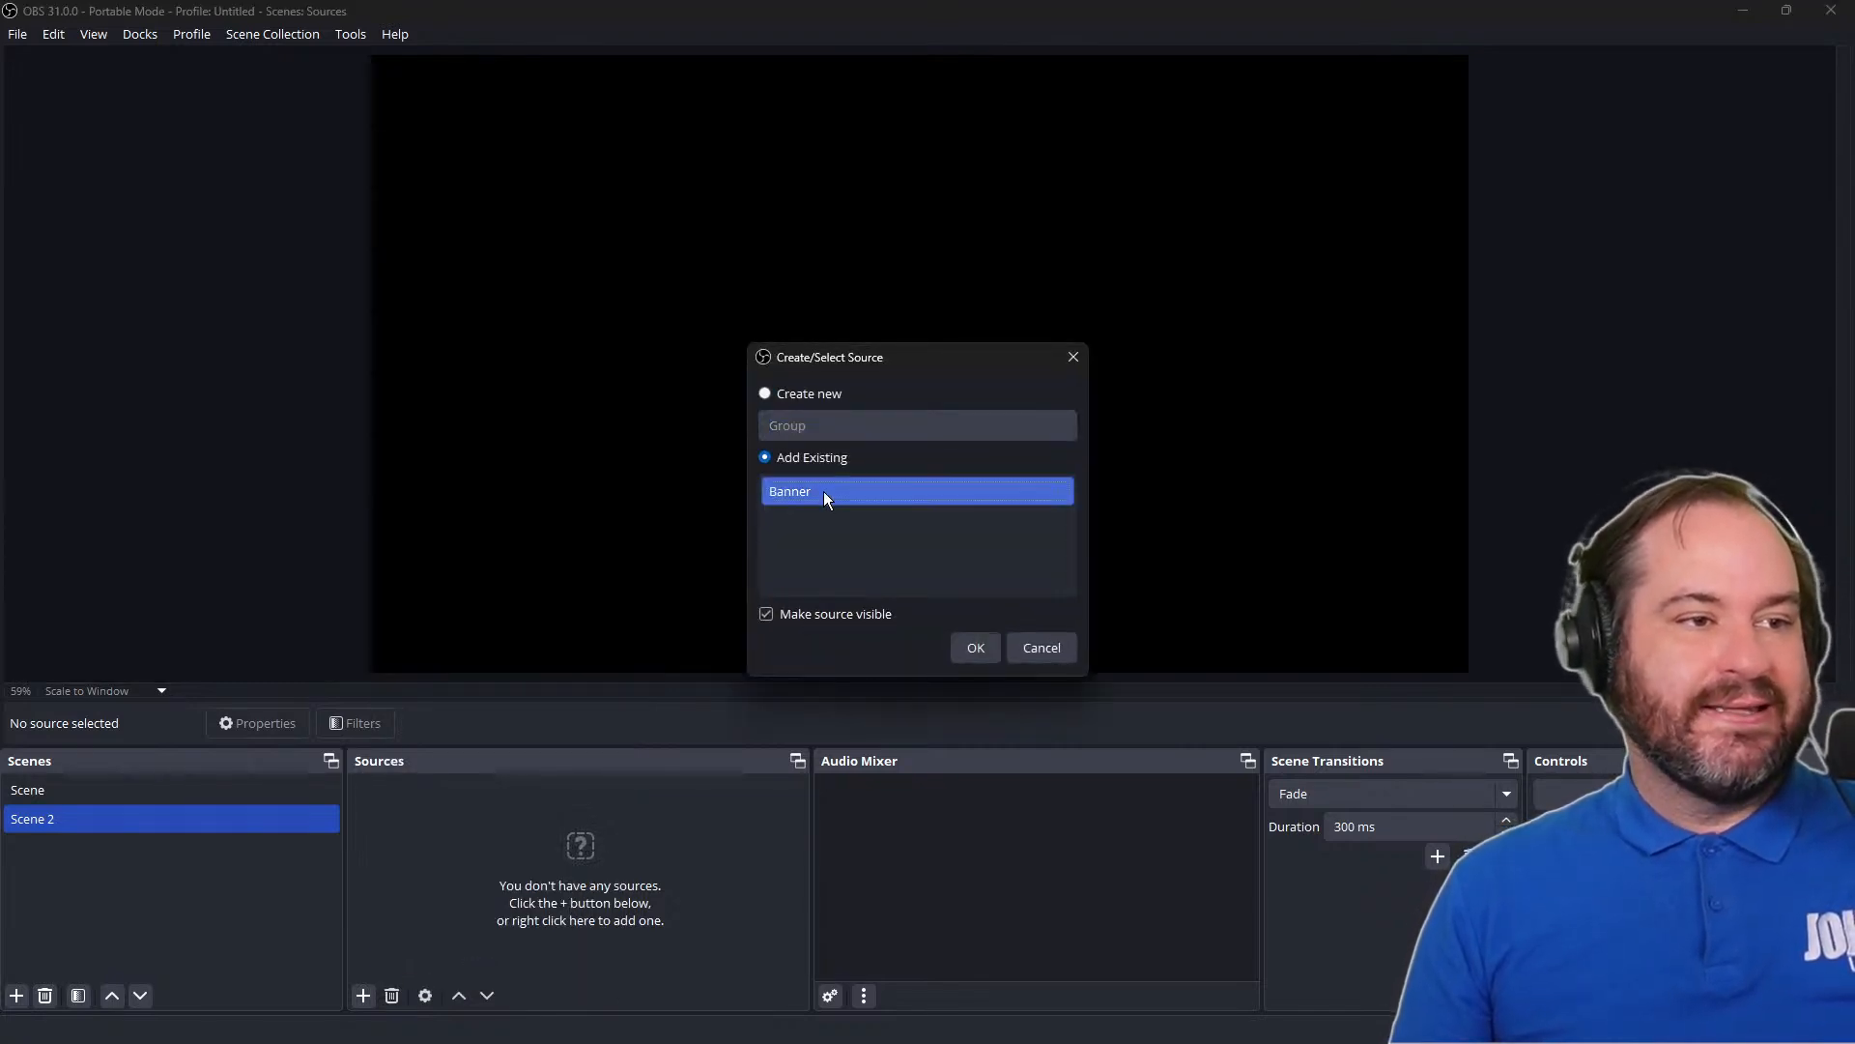
left_click(992, 654)
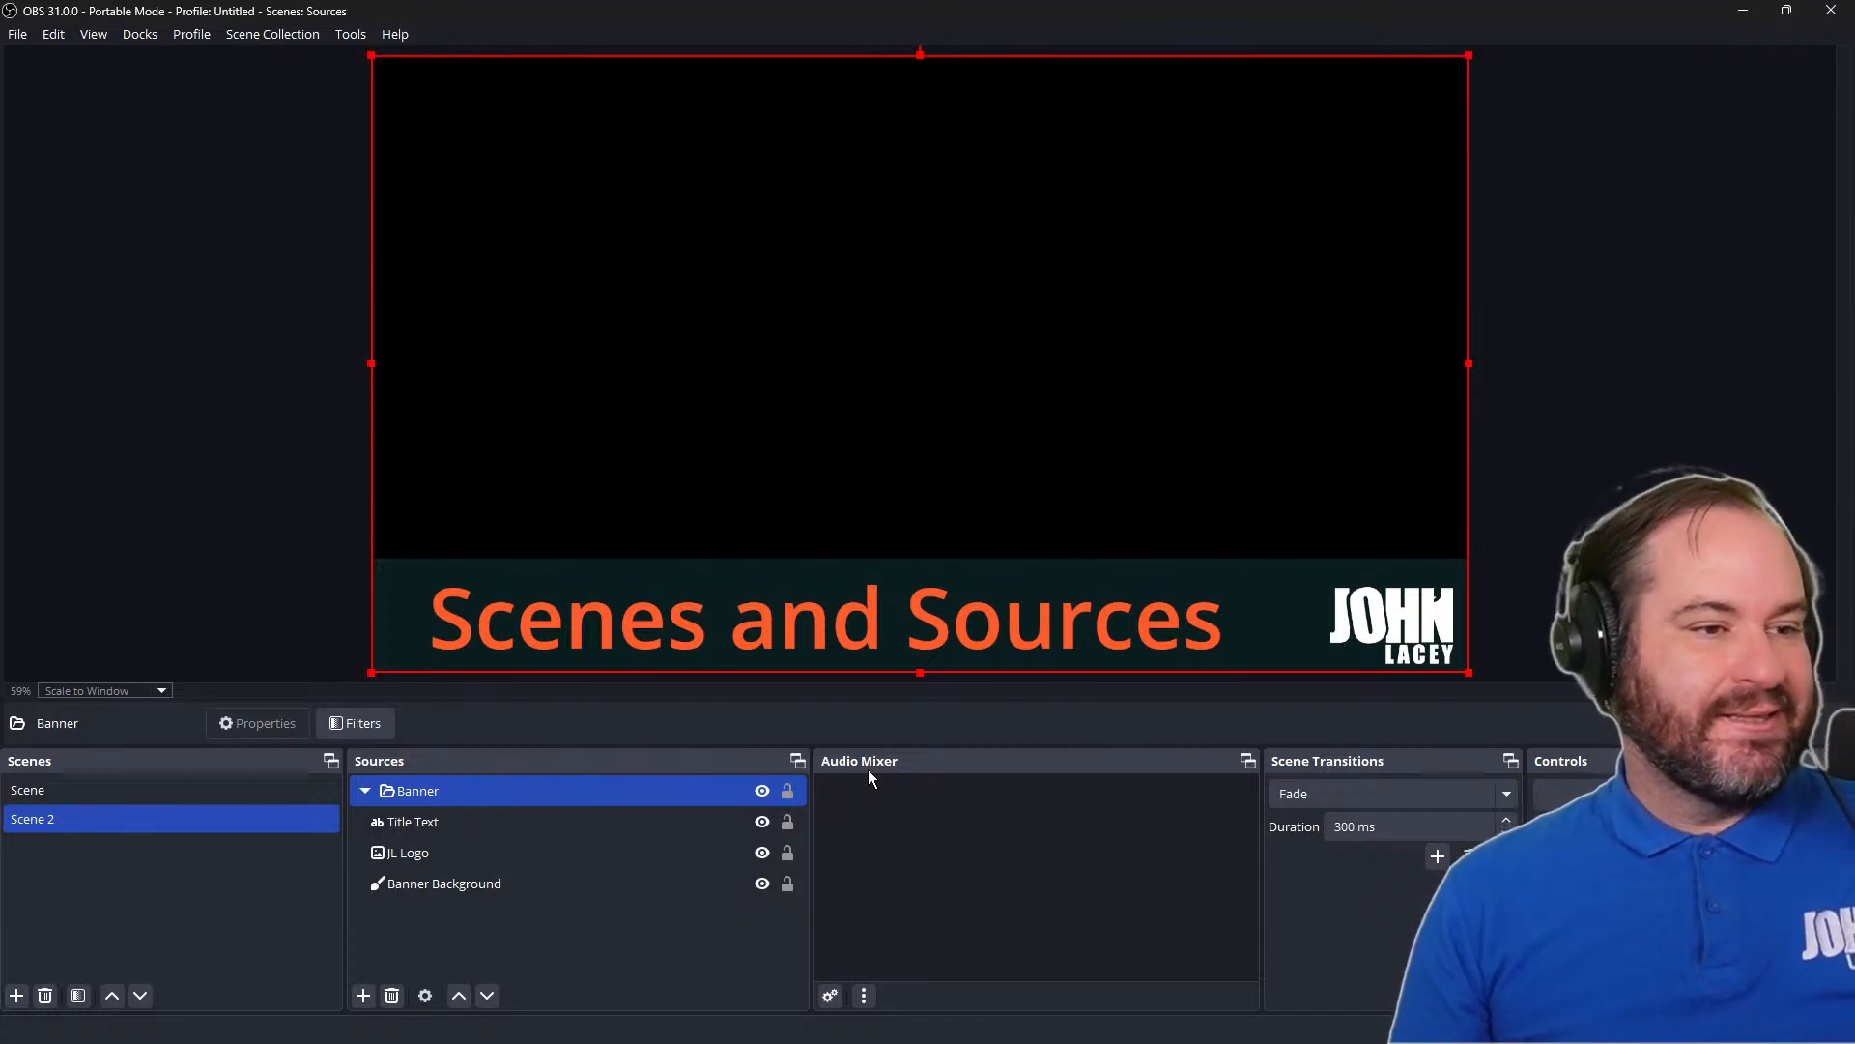
Return to Scene, open the hotkey settings and filter them for Banner
left_click(321, 789)
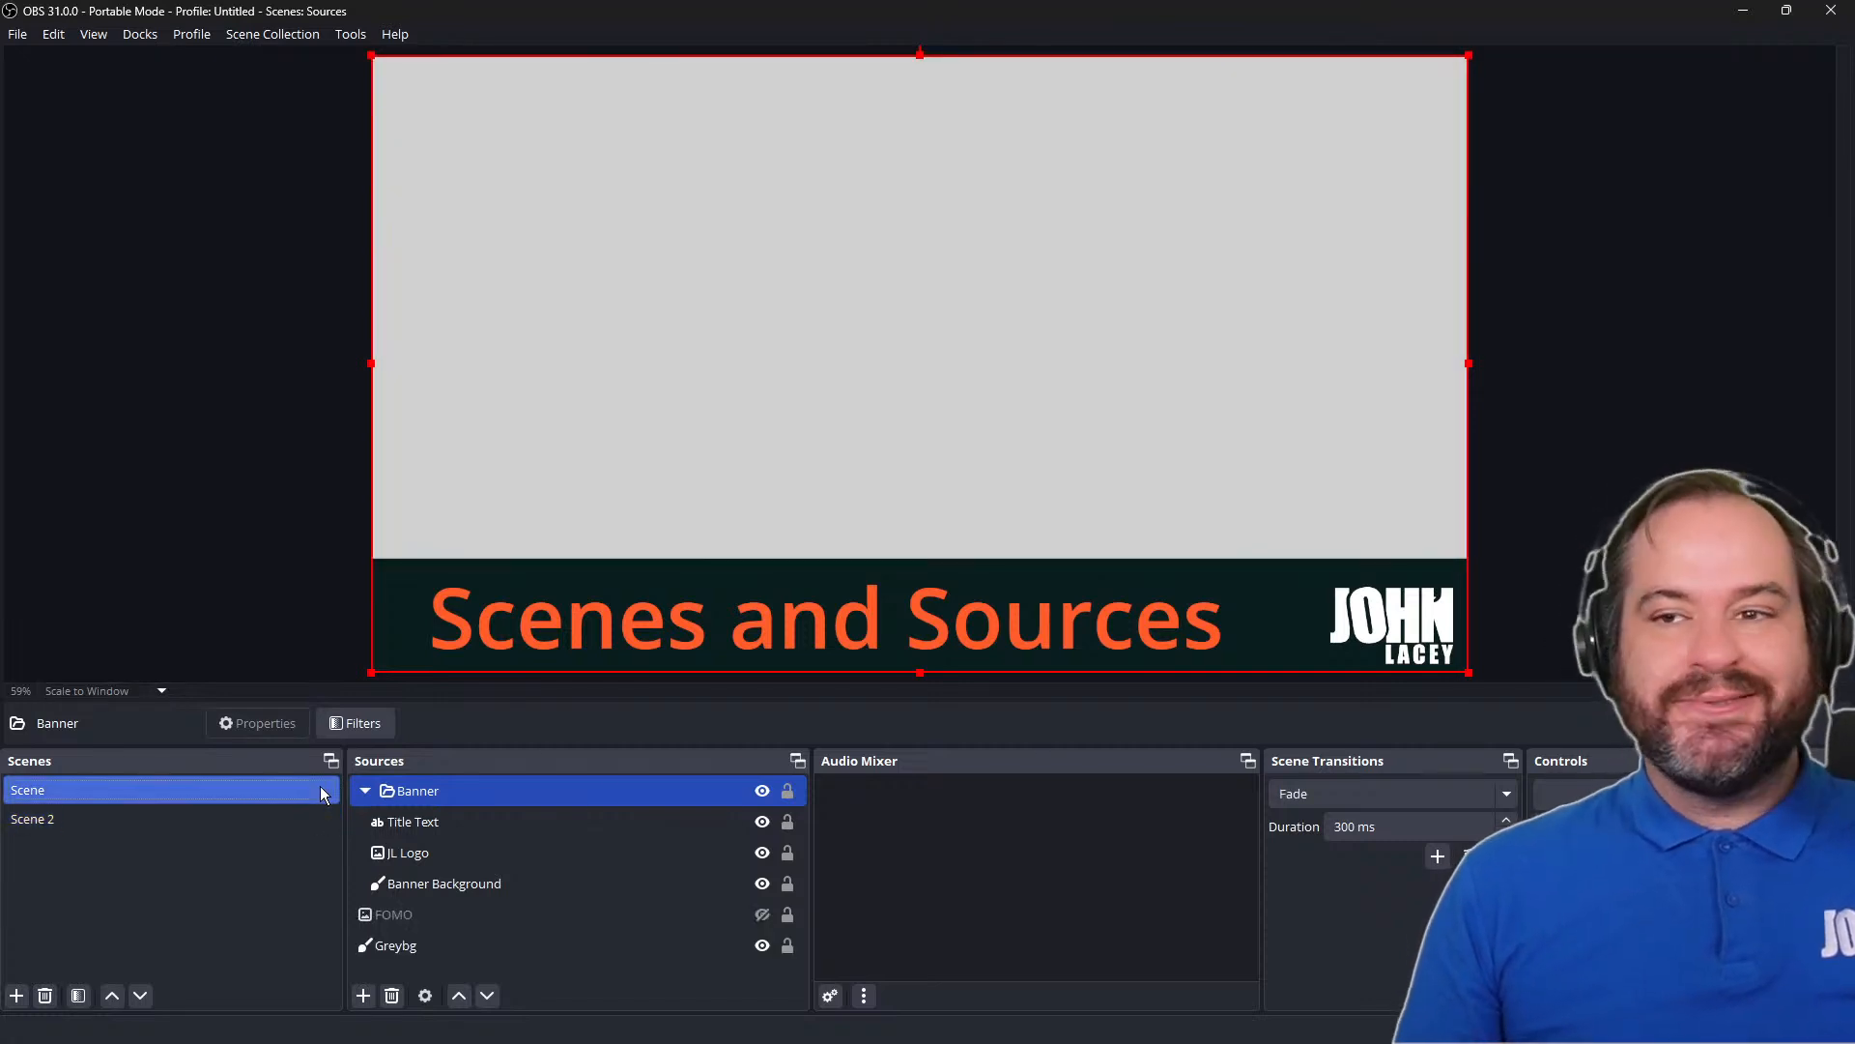
left_click(27, 44)
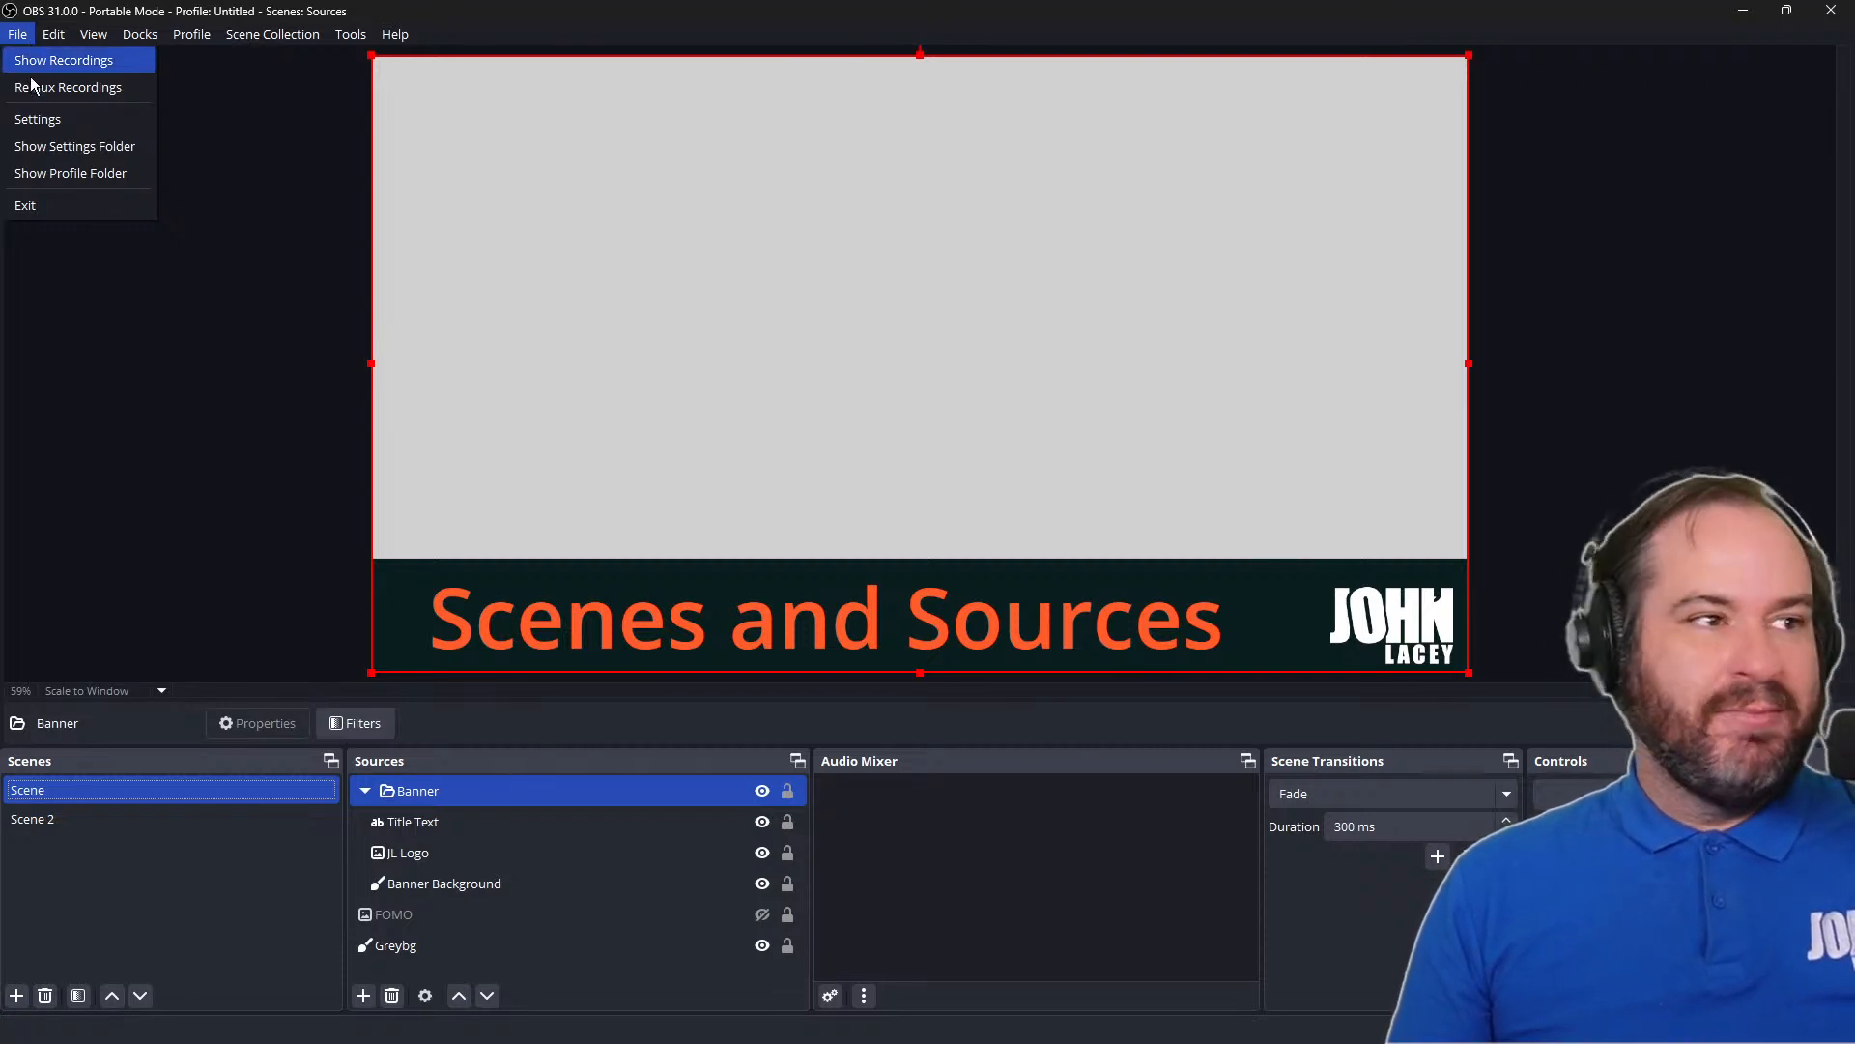
left_click(37, 119)
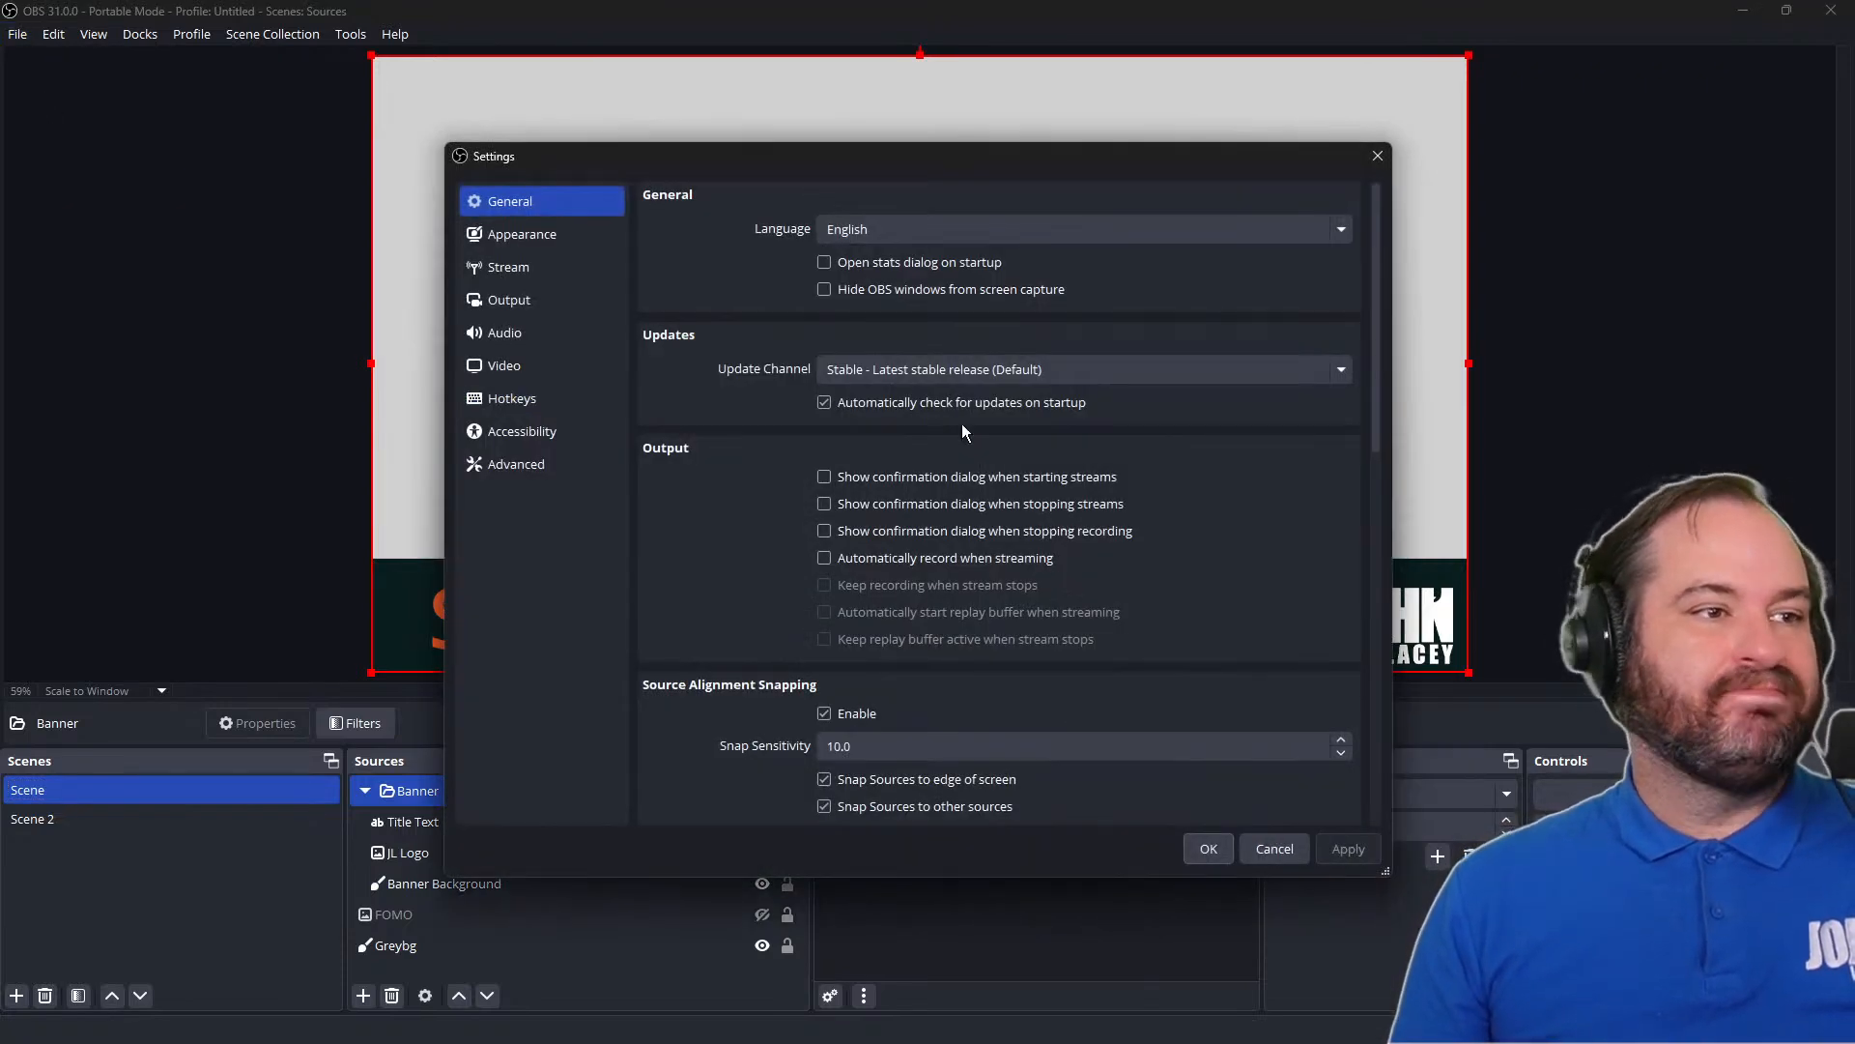
left_click(589, 402)
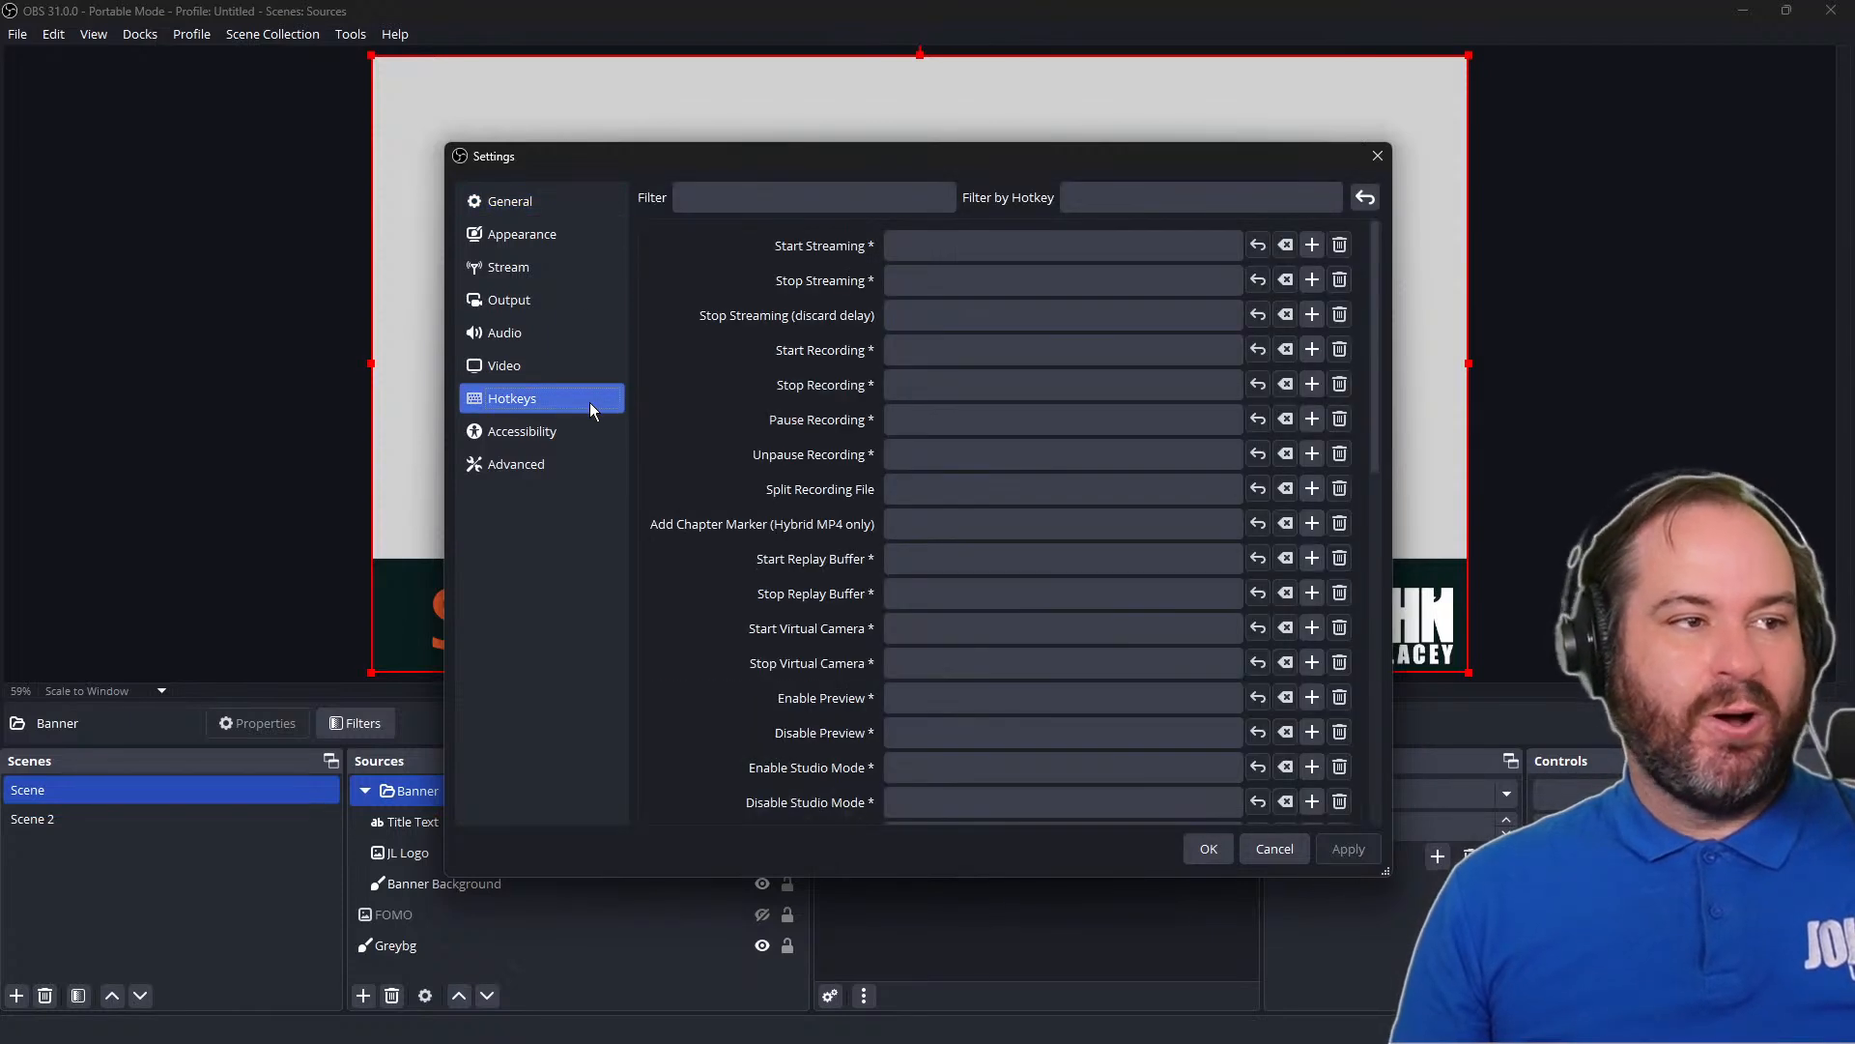
left_click(877, 190)
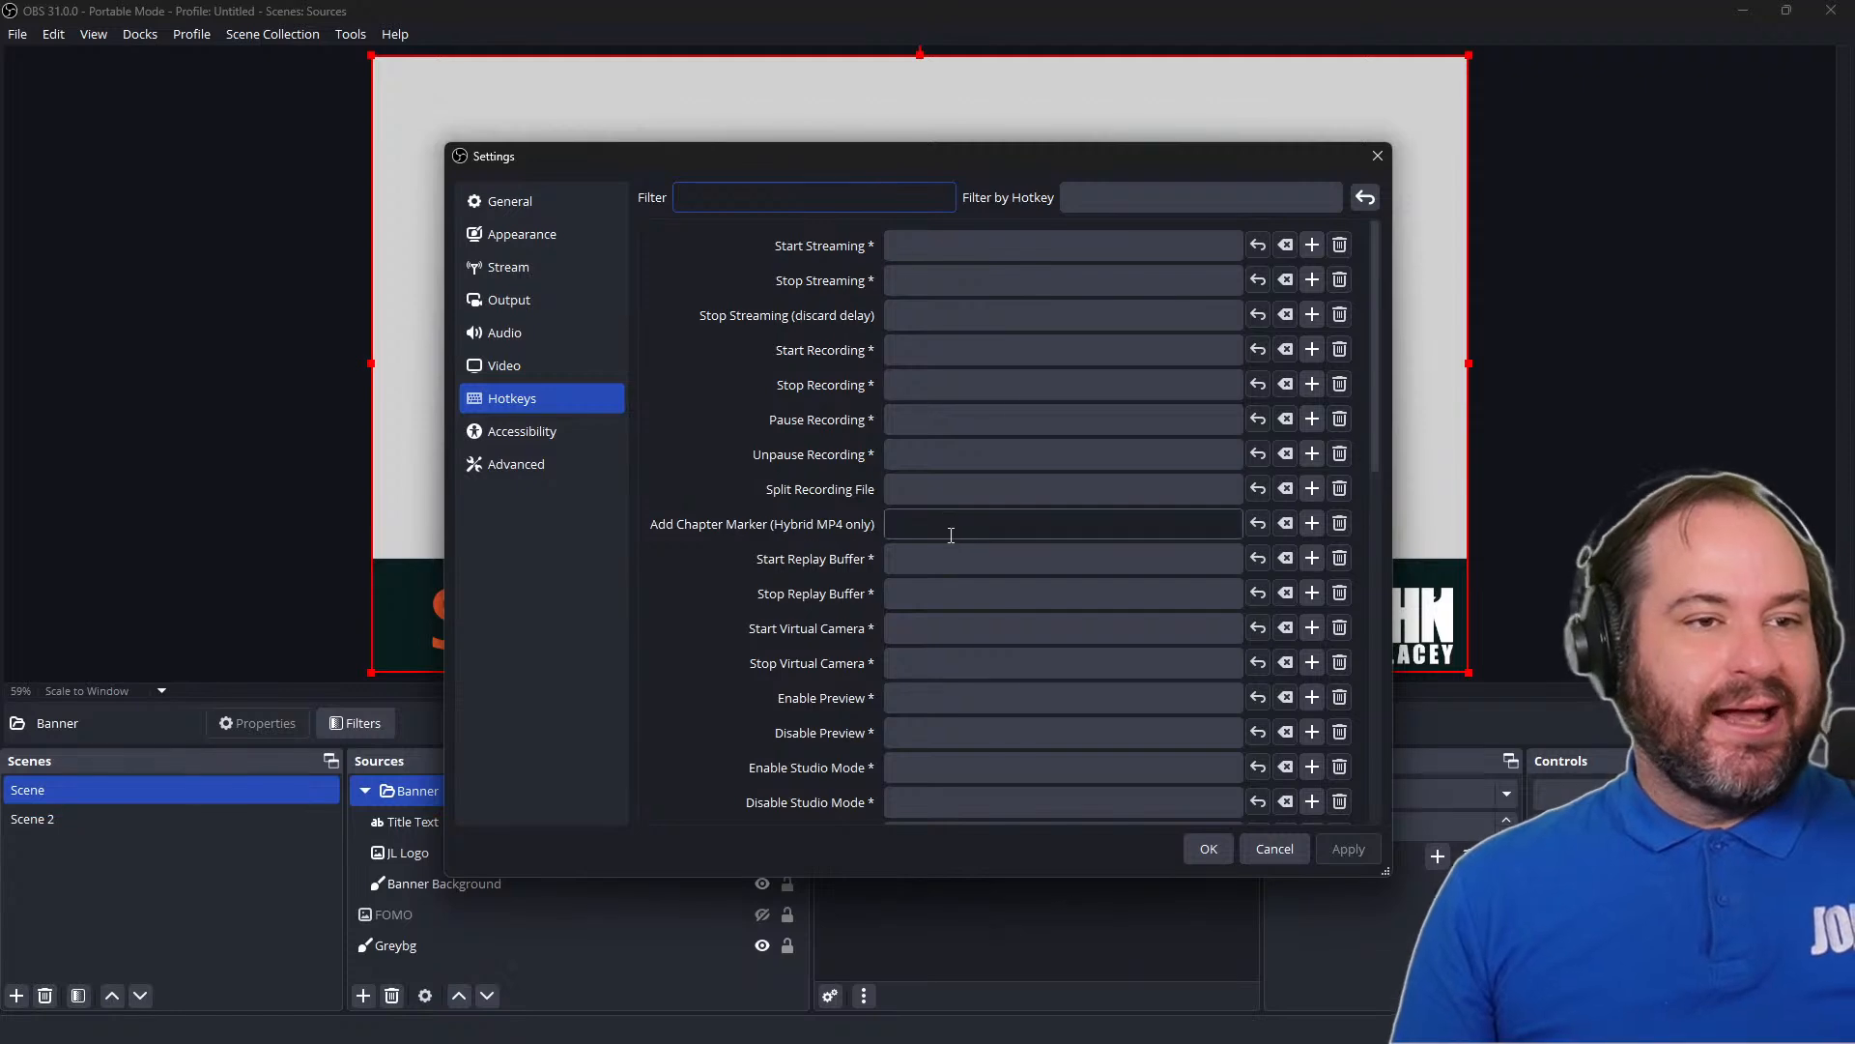
scroll(950, 530, "down", 15)
scroll(952, 528, "up", 15)
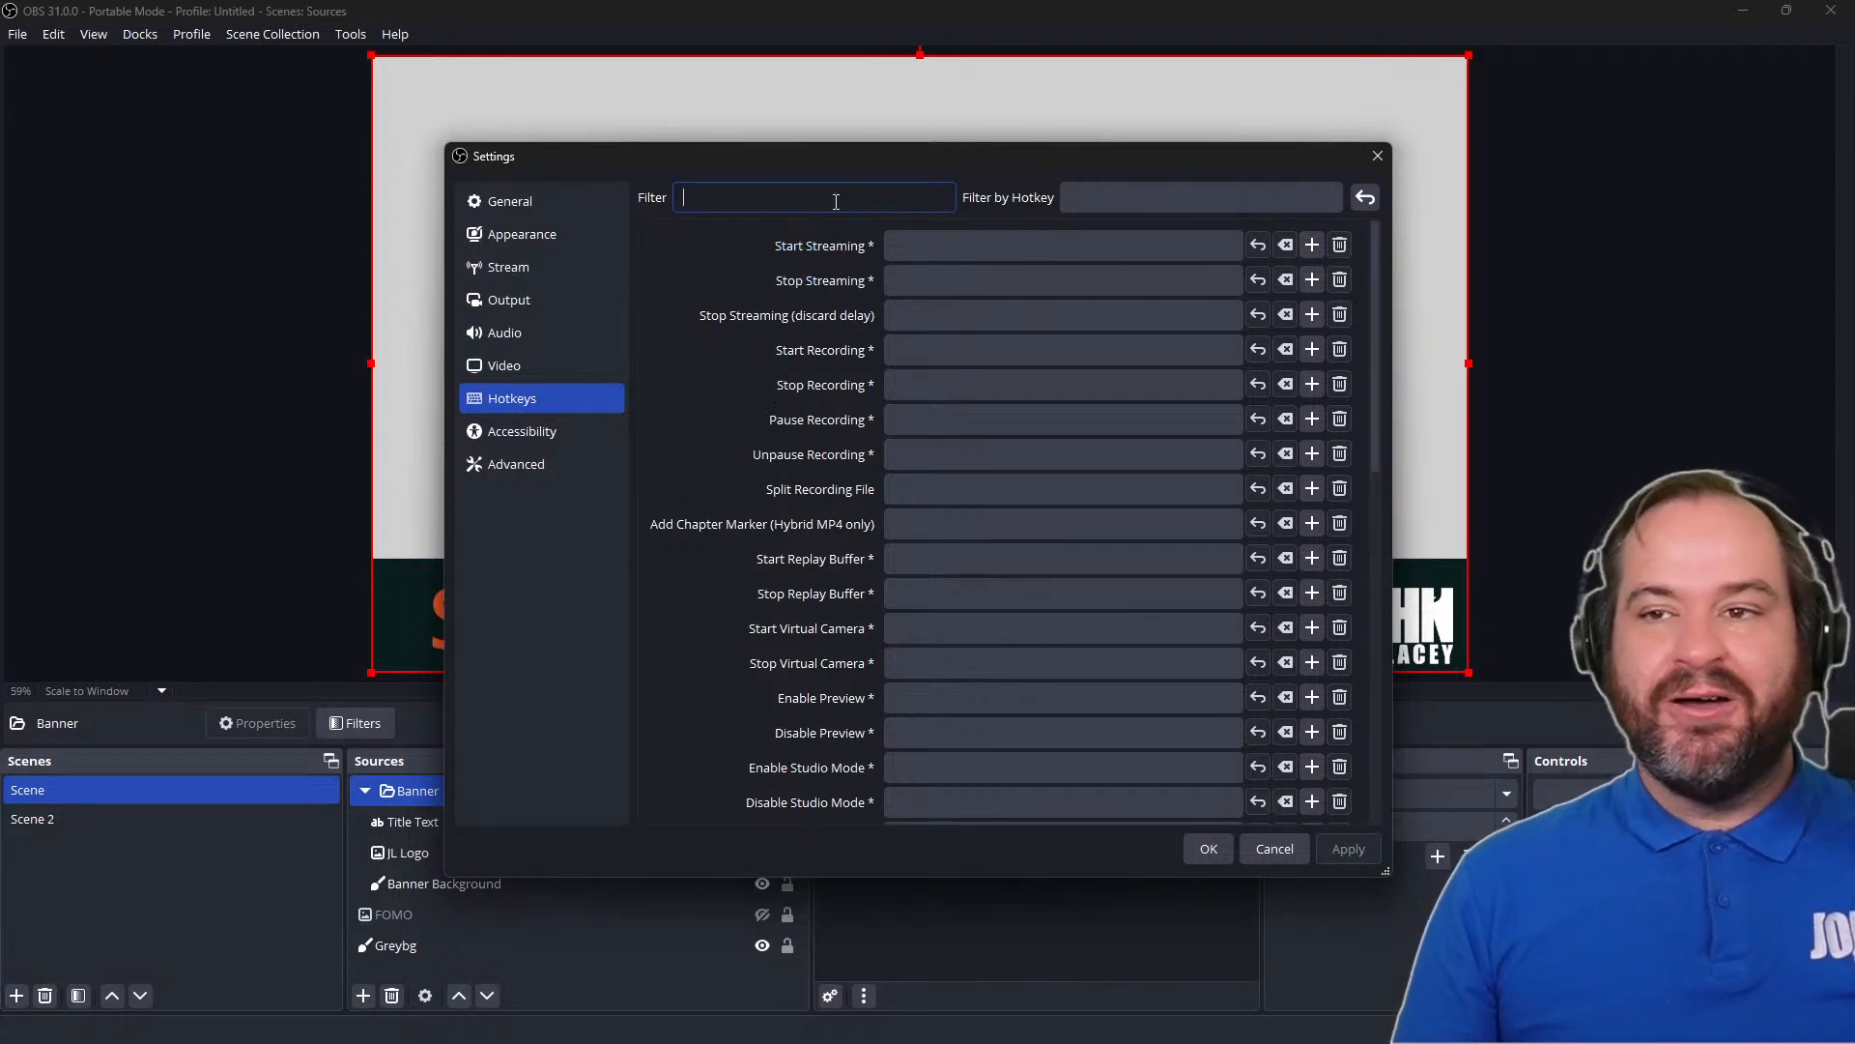
type("Banner")
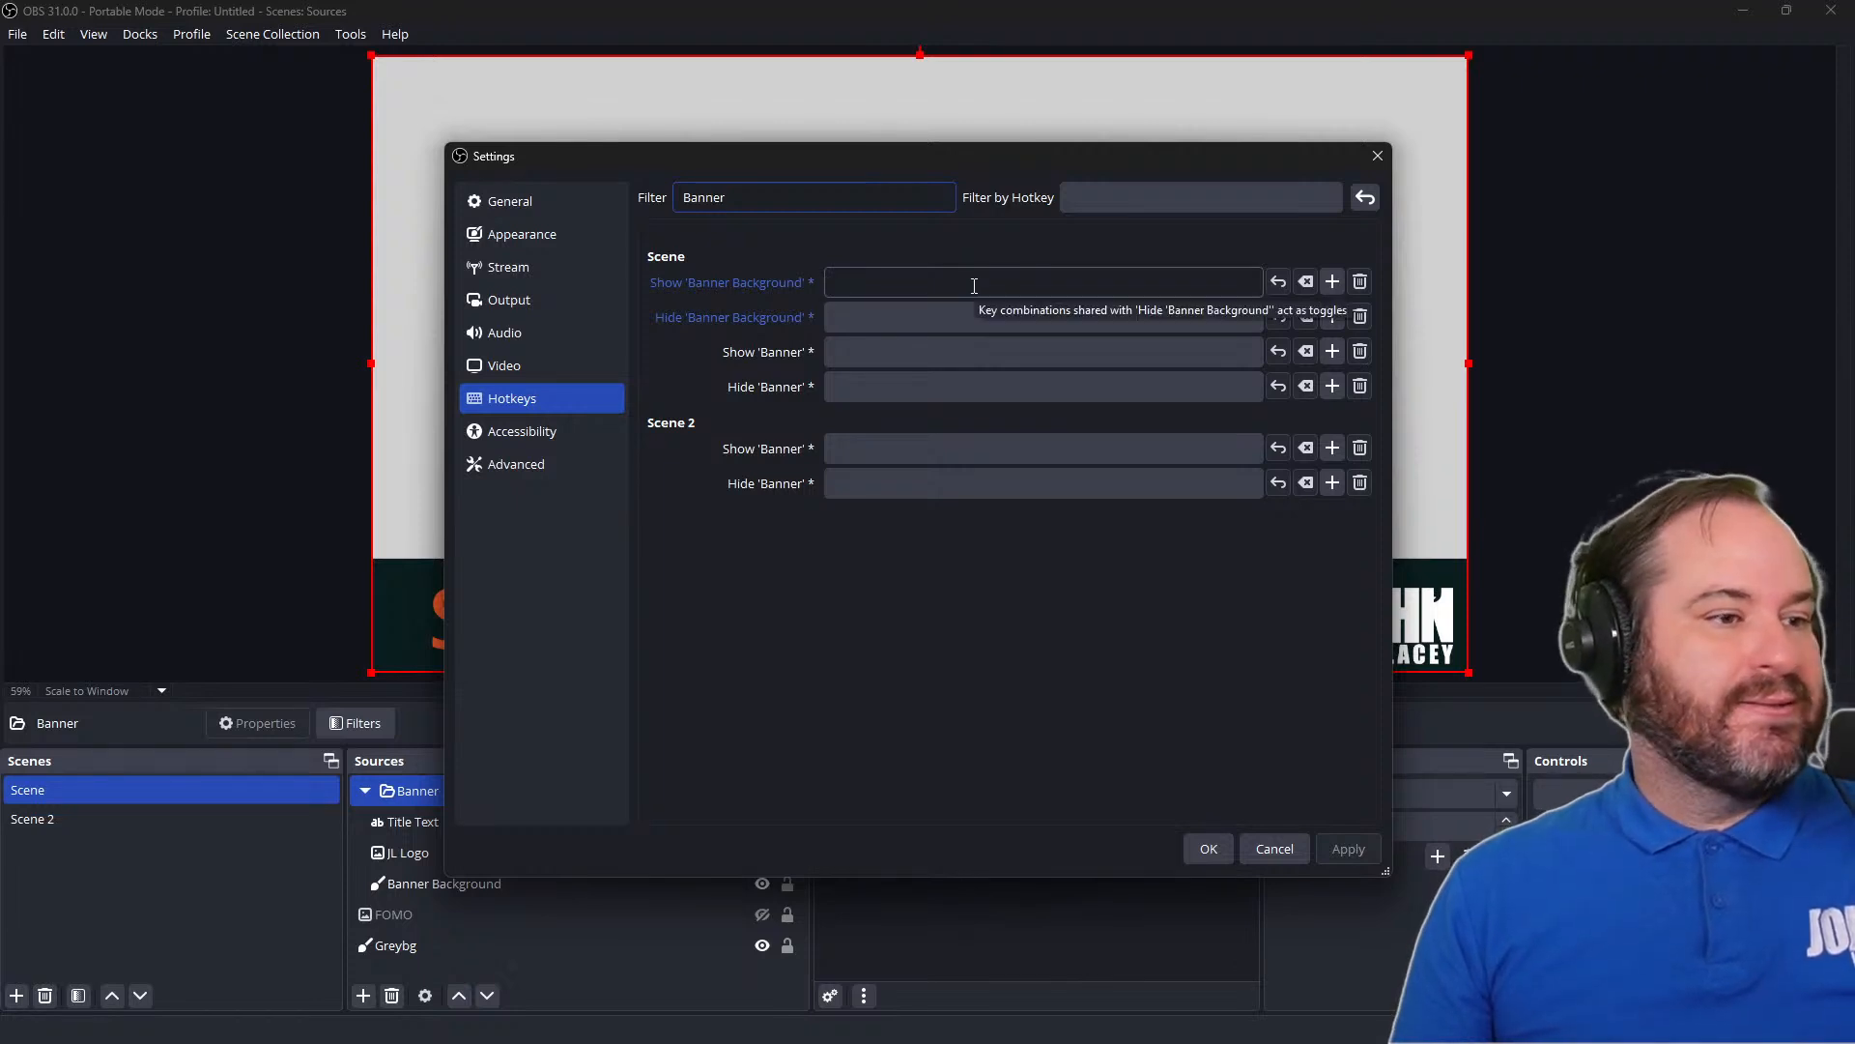
left_click_drag(1000, 166, 1135, 134)
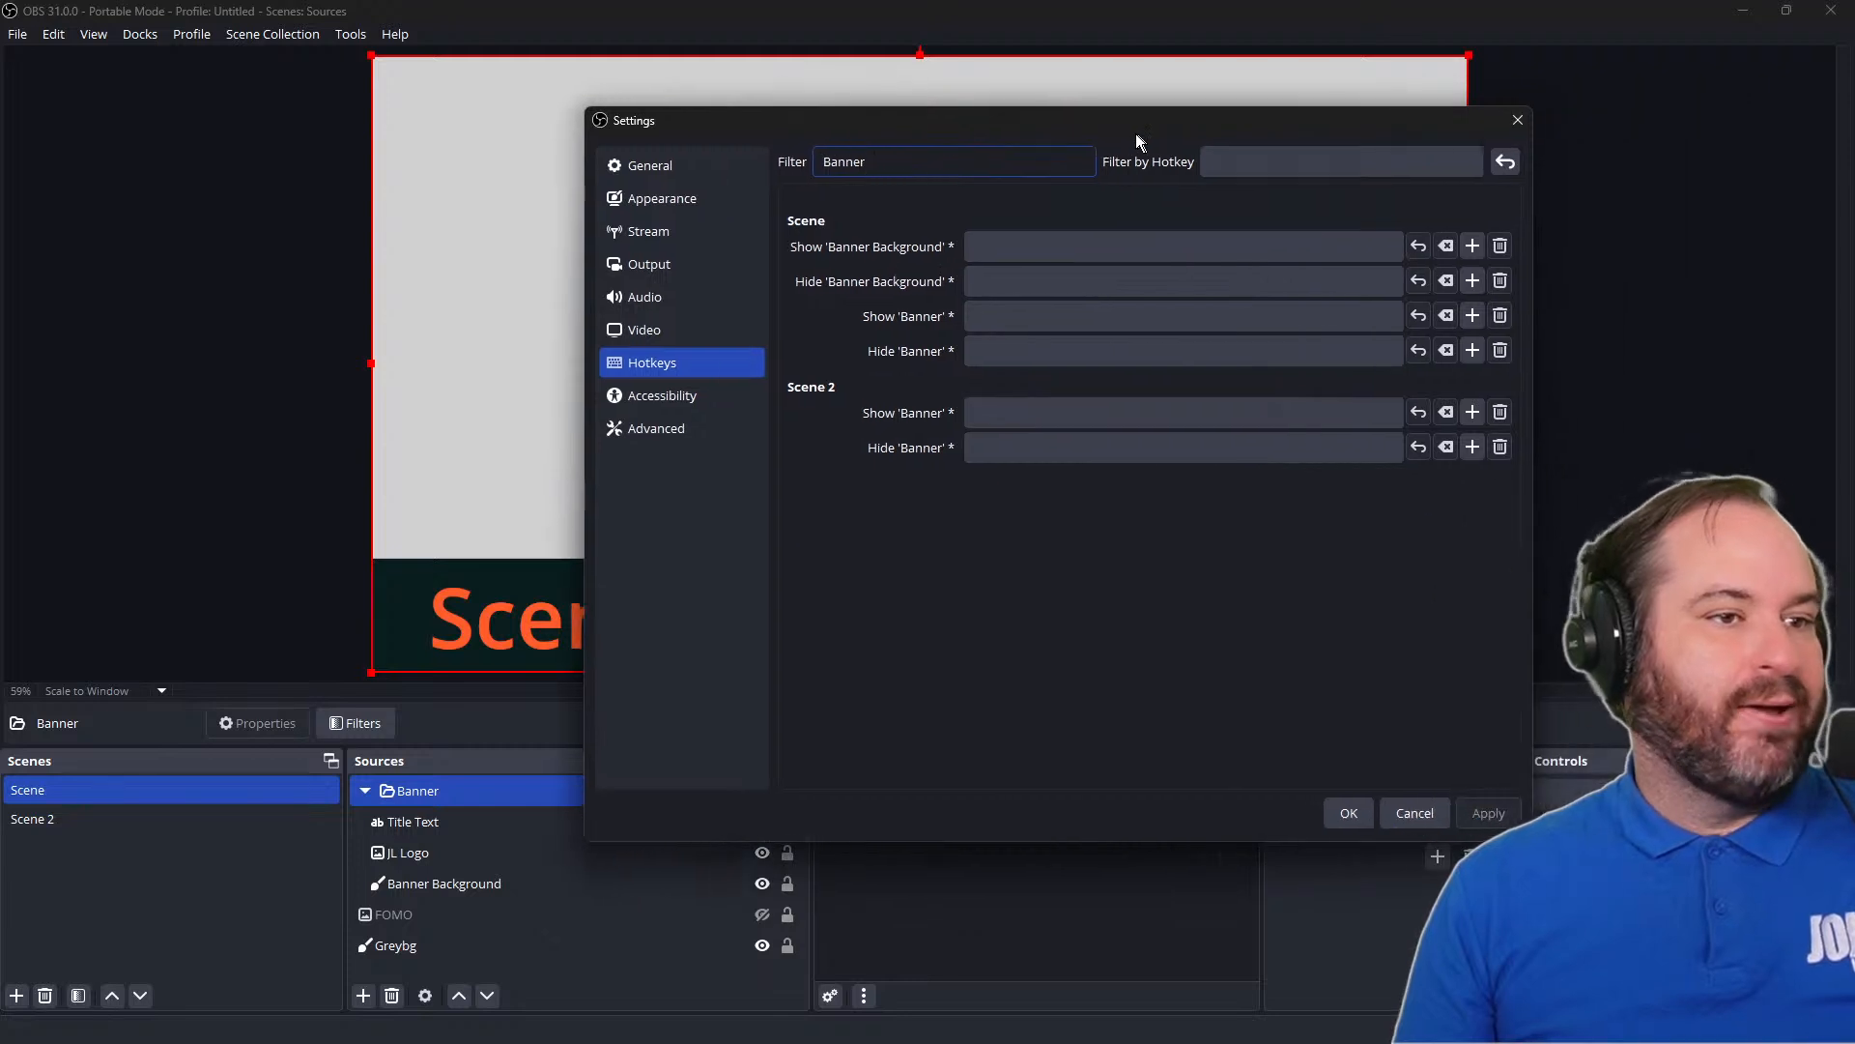
left_click(993, 419)
left_click(1006, 452)
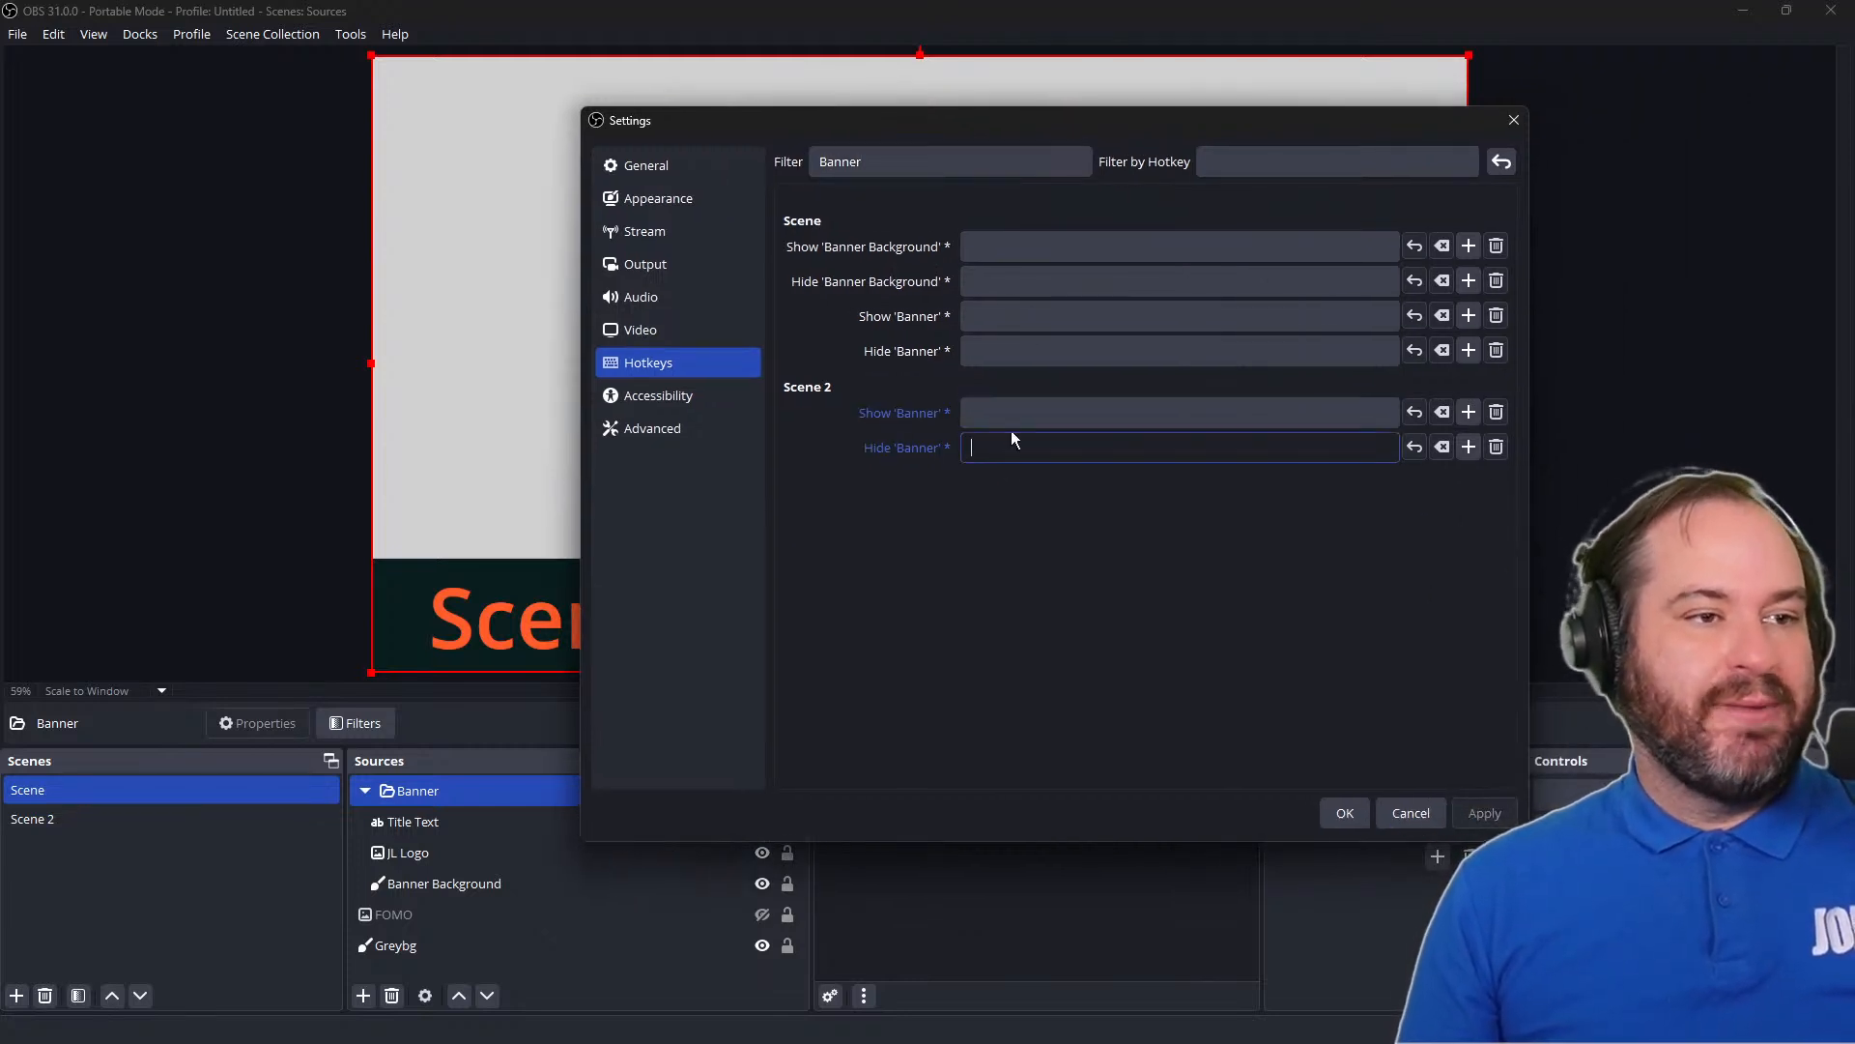
left_click(1014, 416)
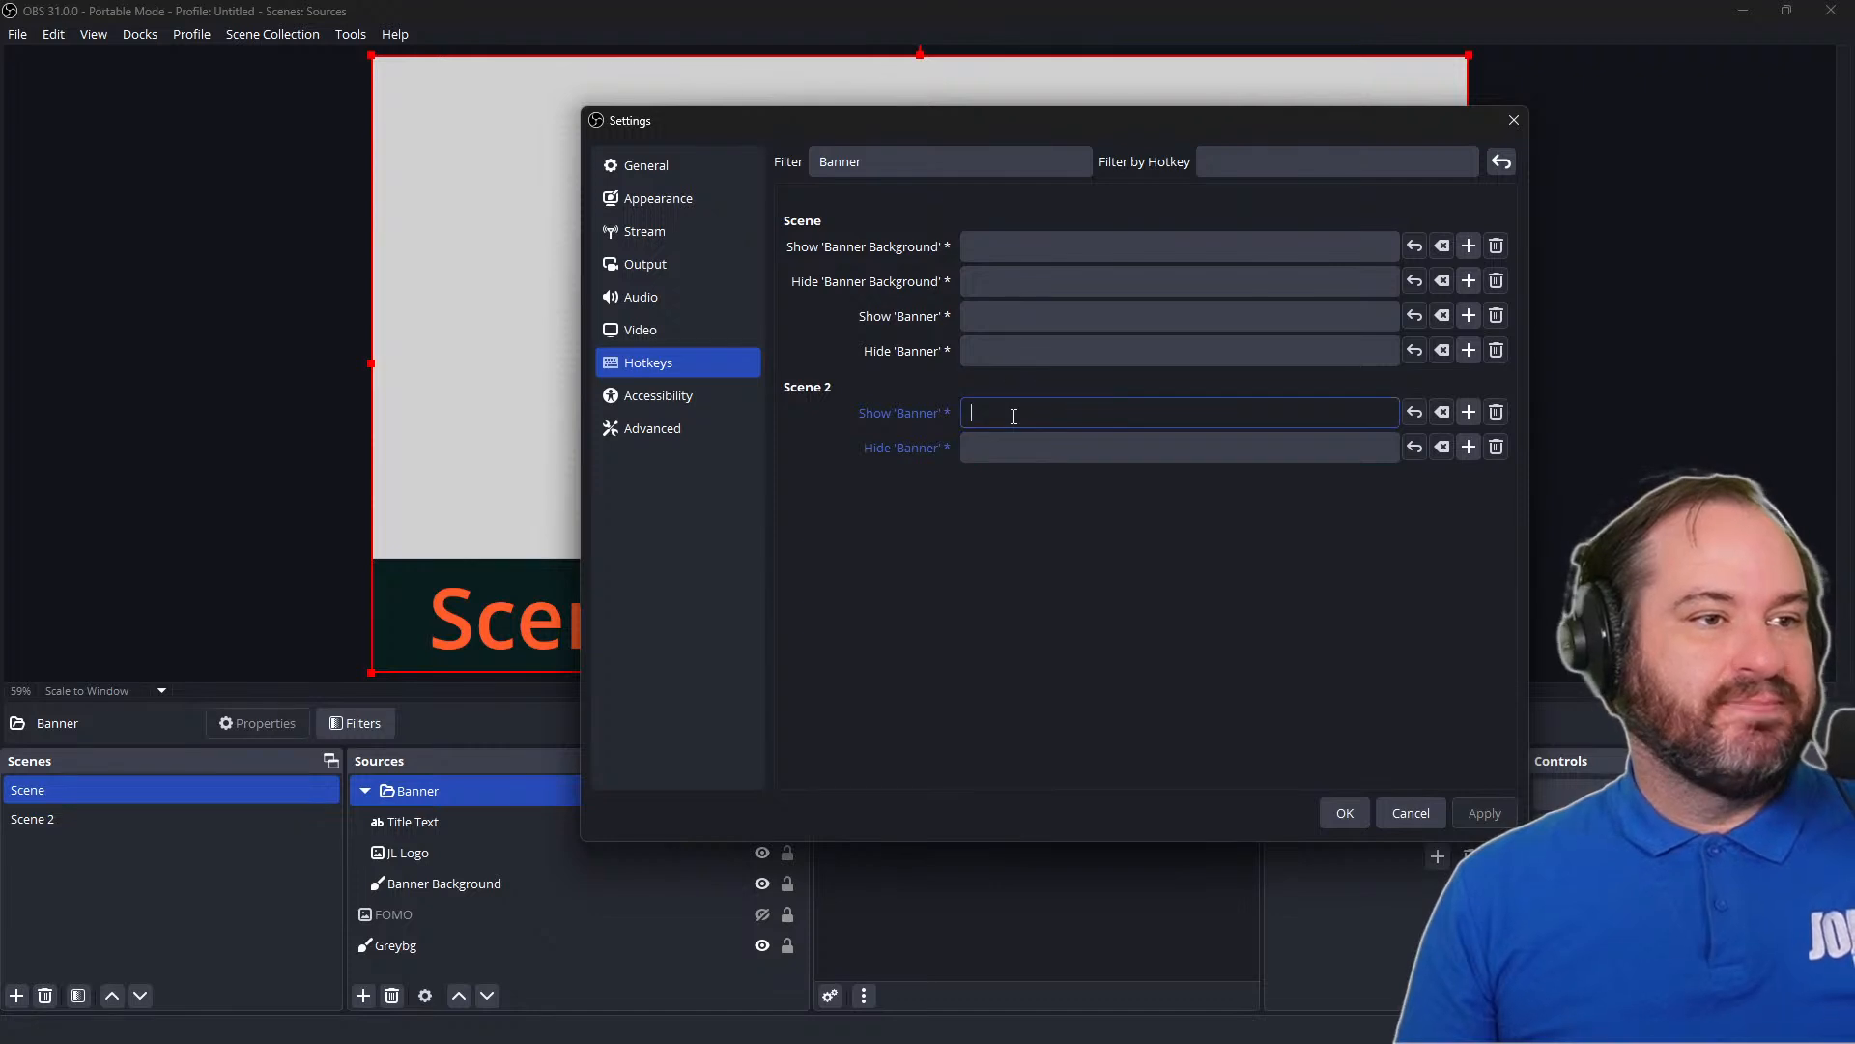
left_click(1029, 321)
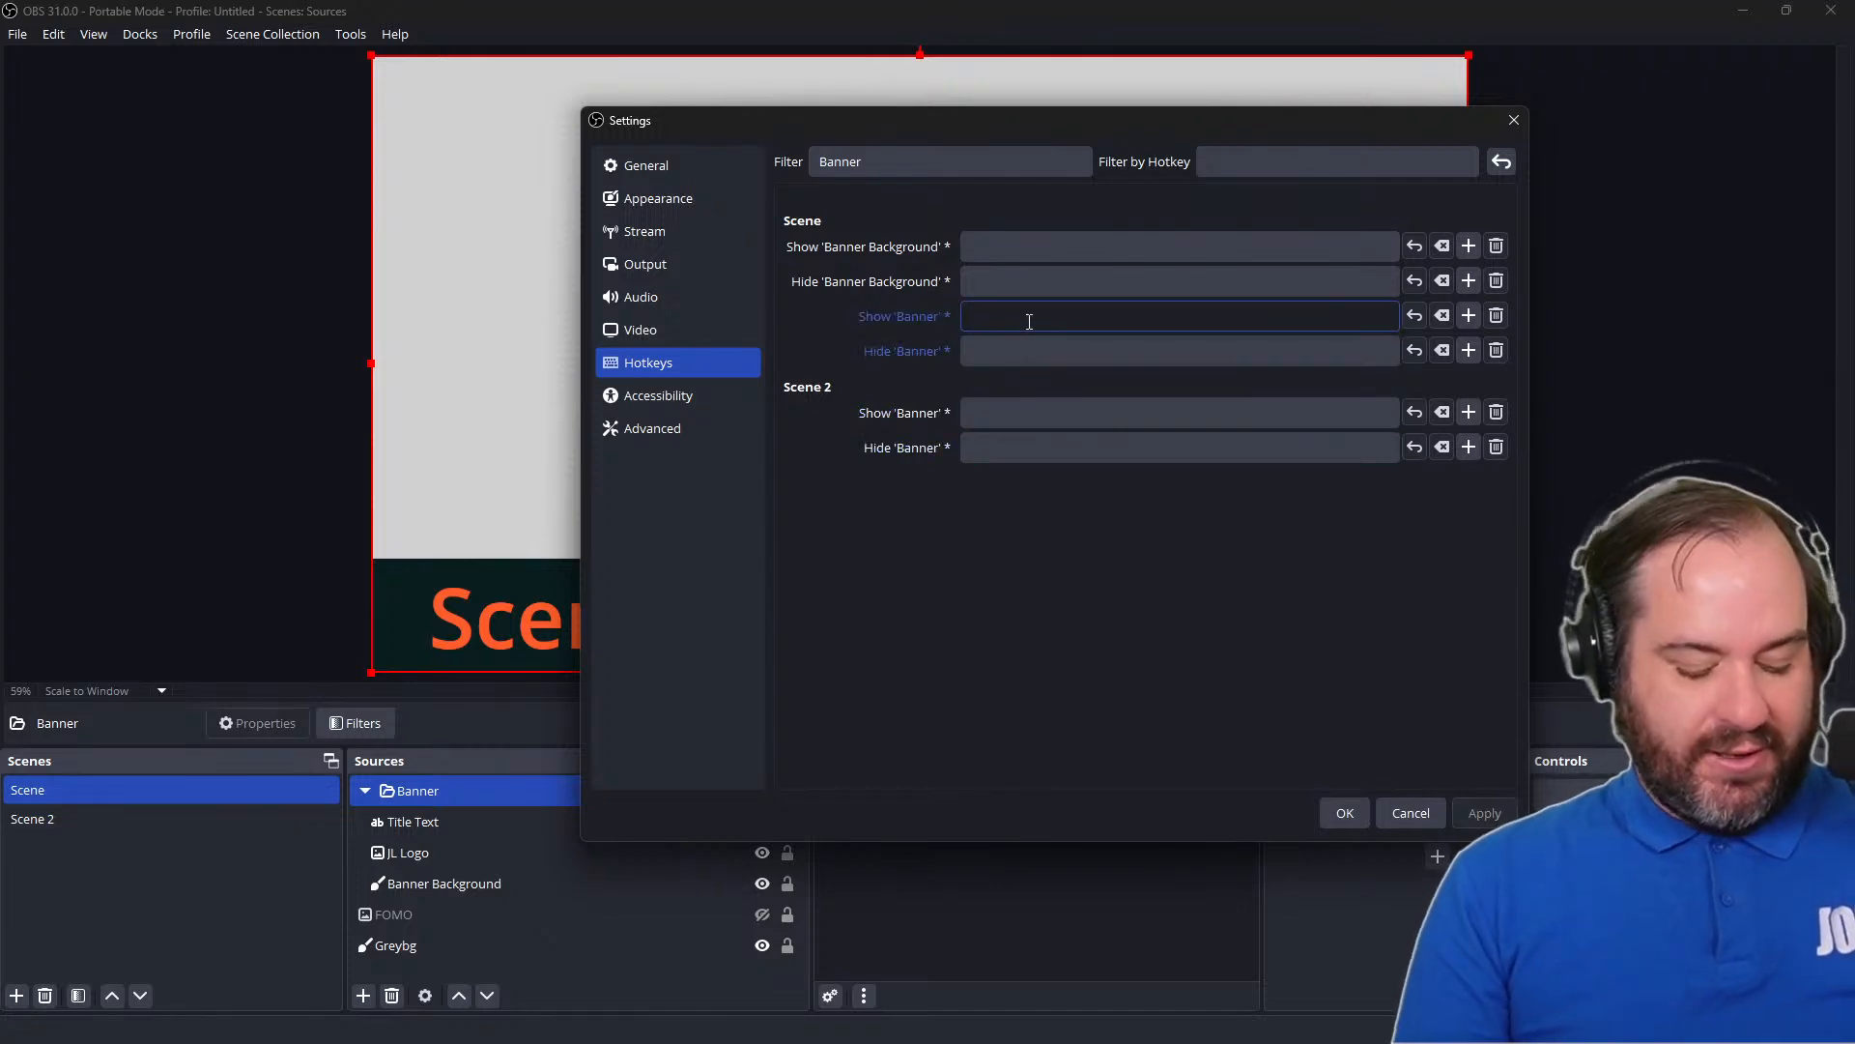
key("ctrl+shift")
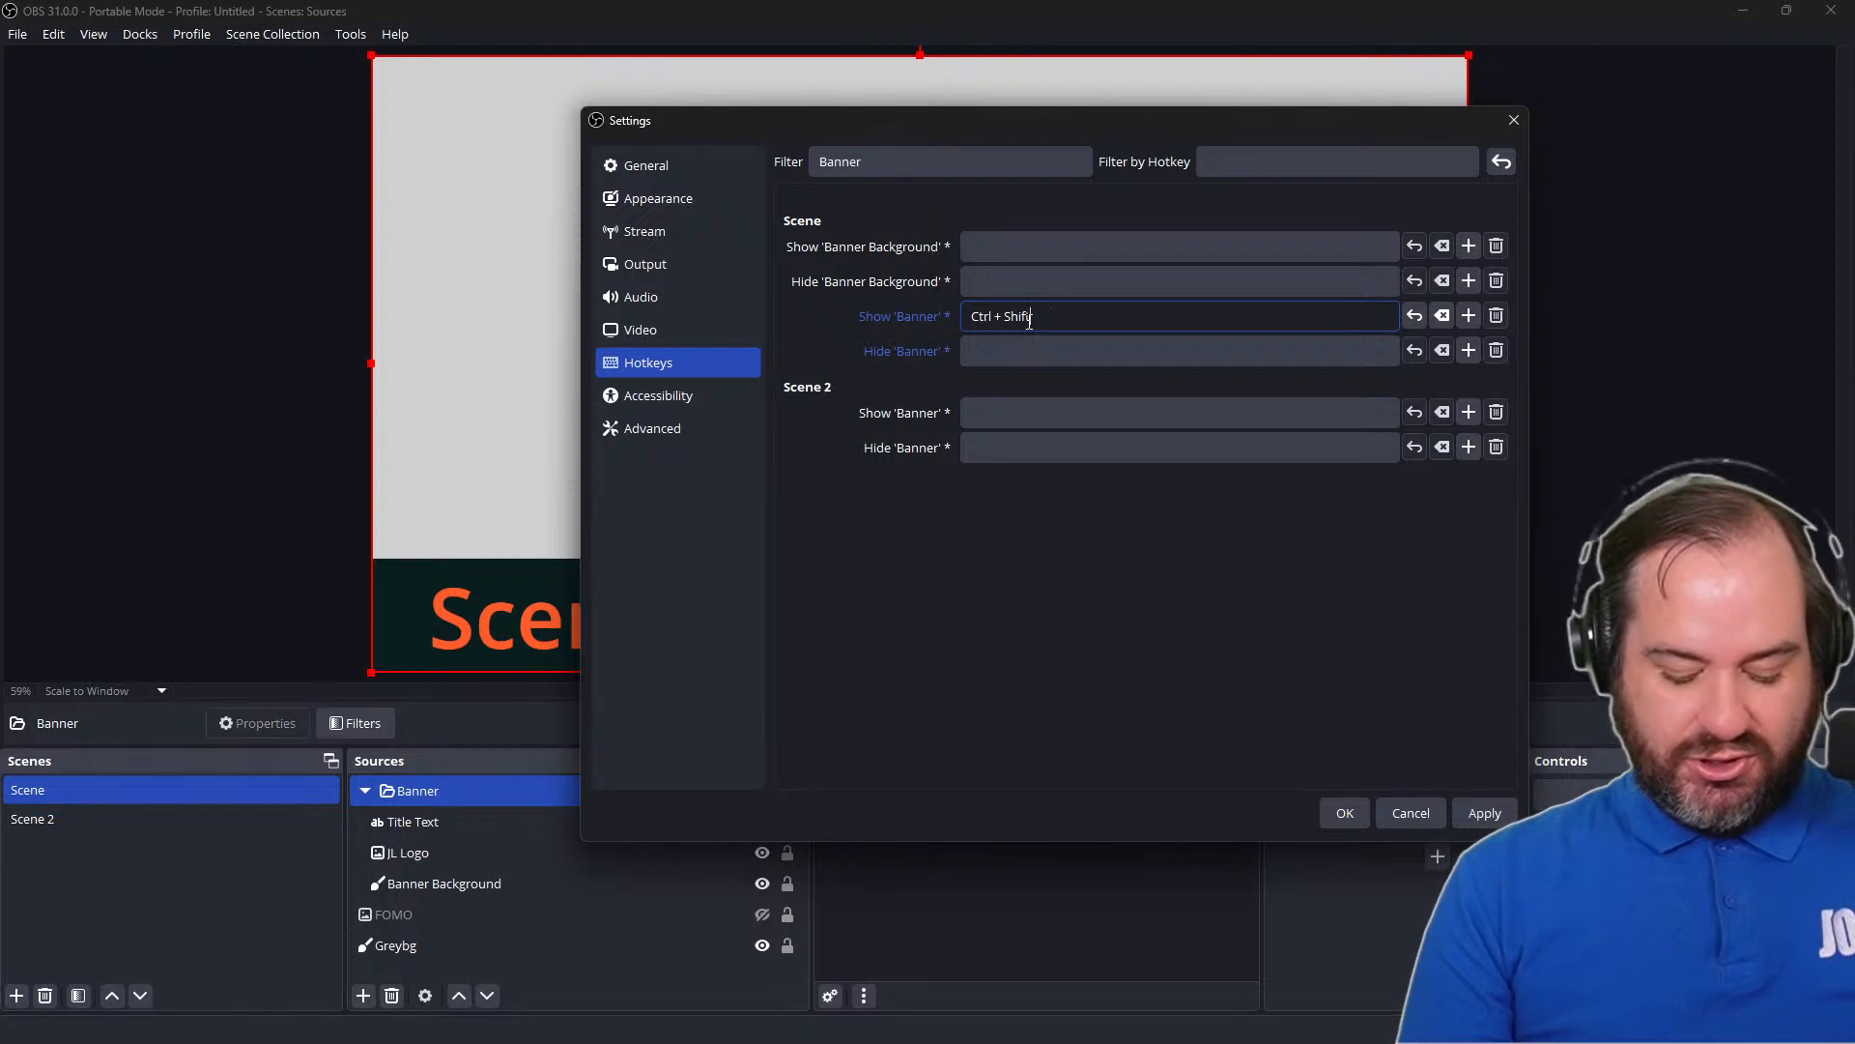
key("ctrl+shift+Print")
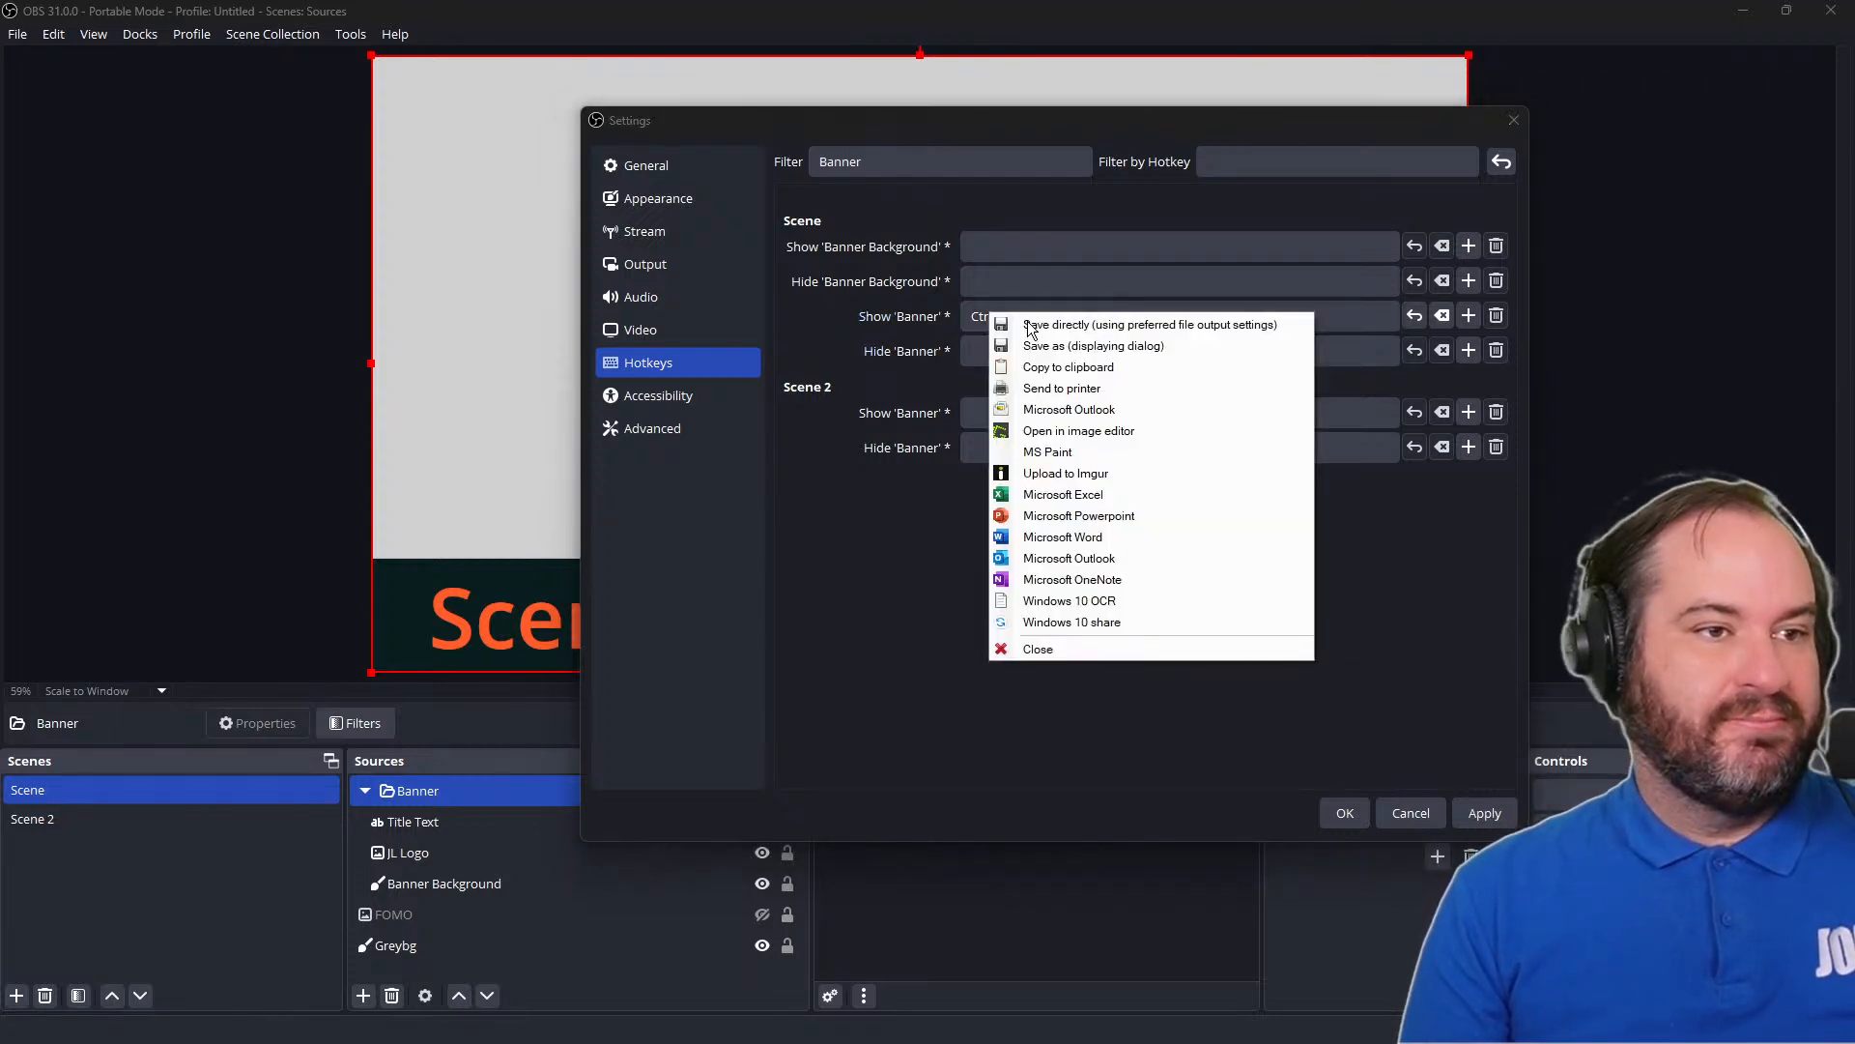
left_click(1117, 647)
Assign Ctrl + Shift + / as the hotkey for both showing and hiding the Banner group in Scene
double_click(1111, 321)
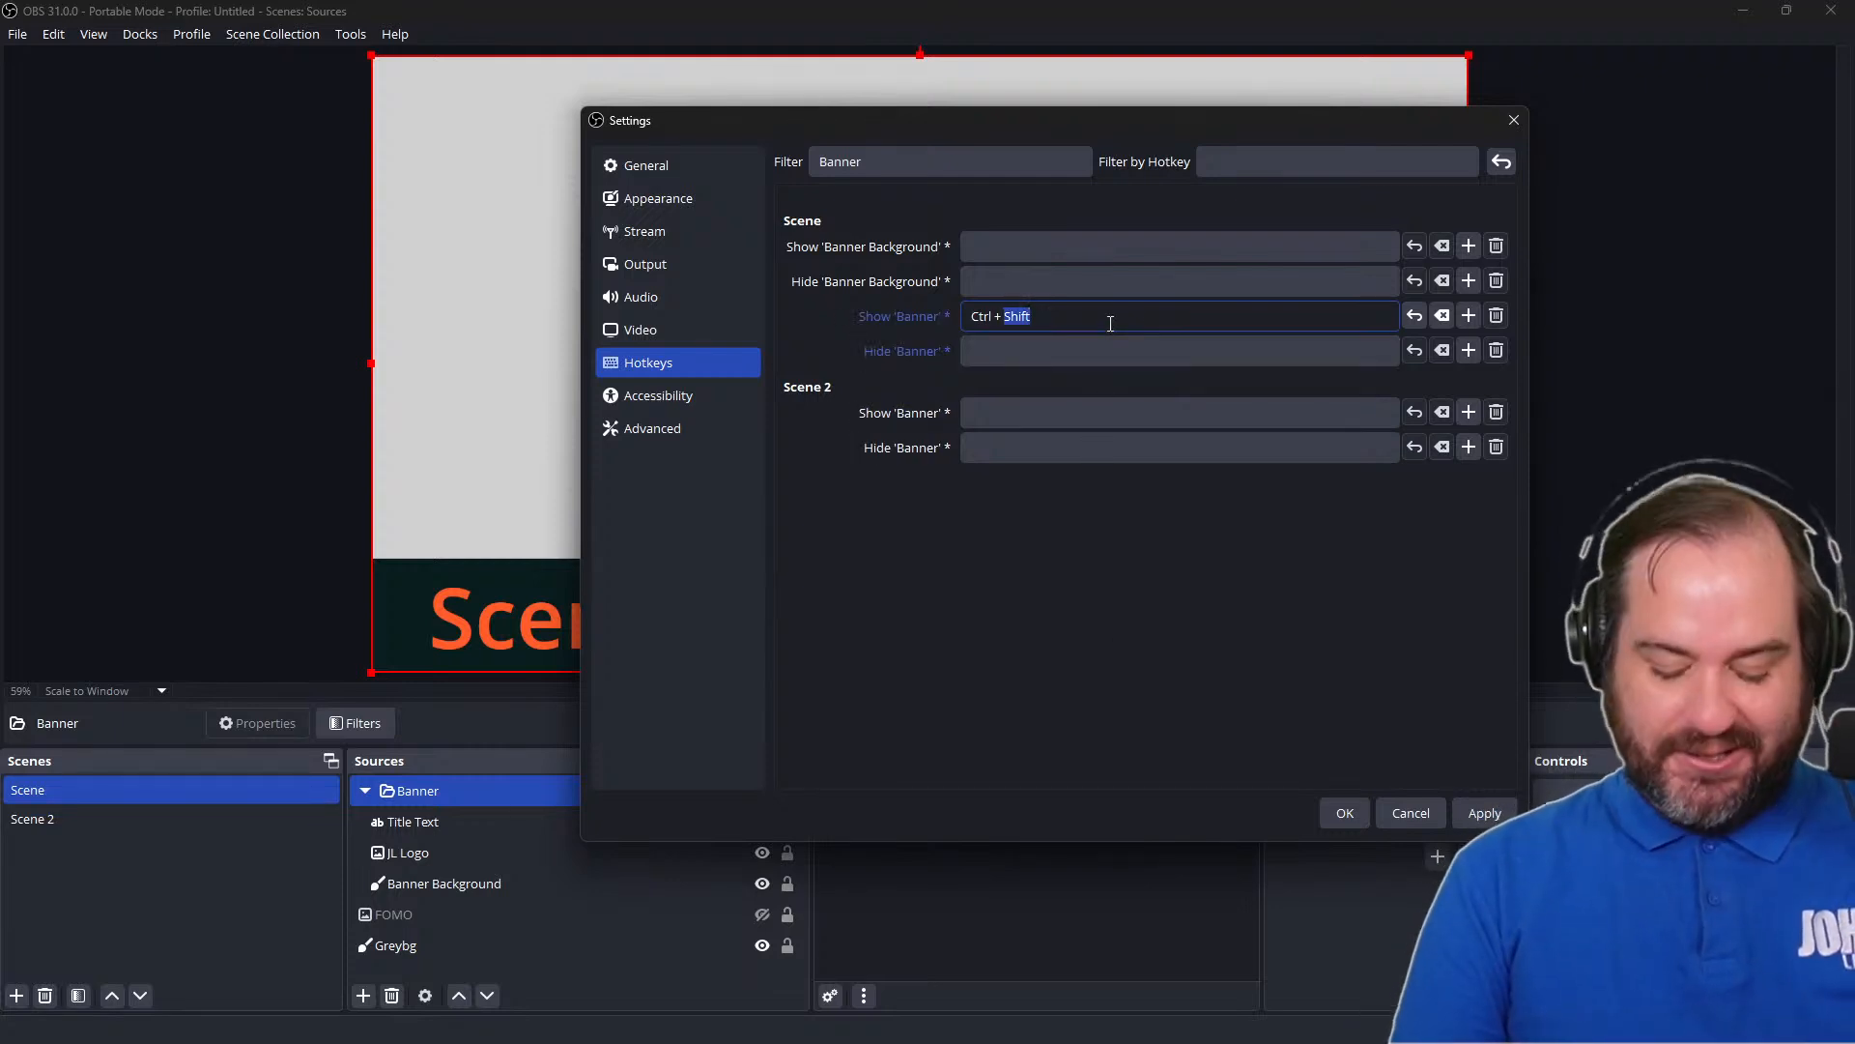
key("ctrl+shift+slash")
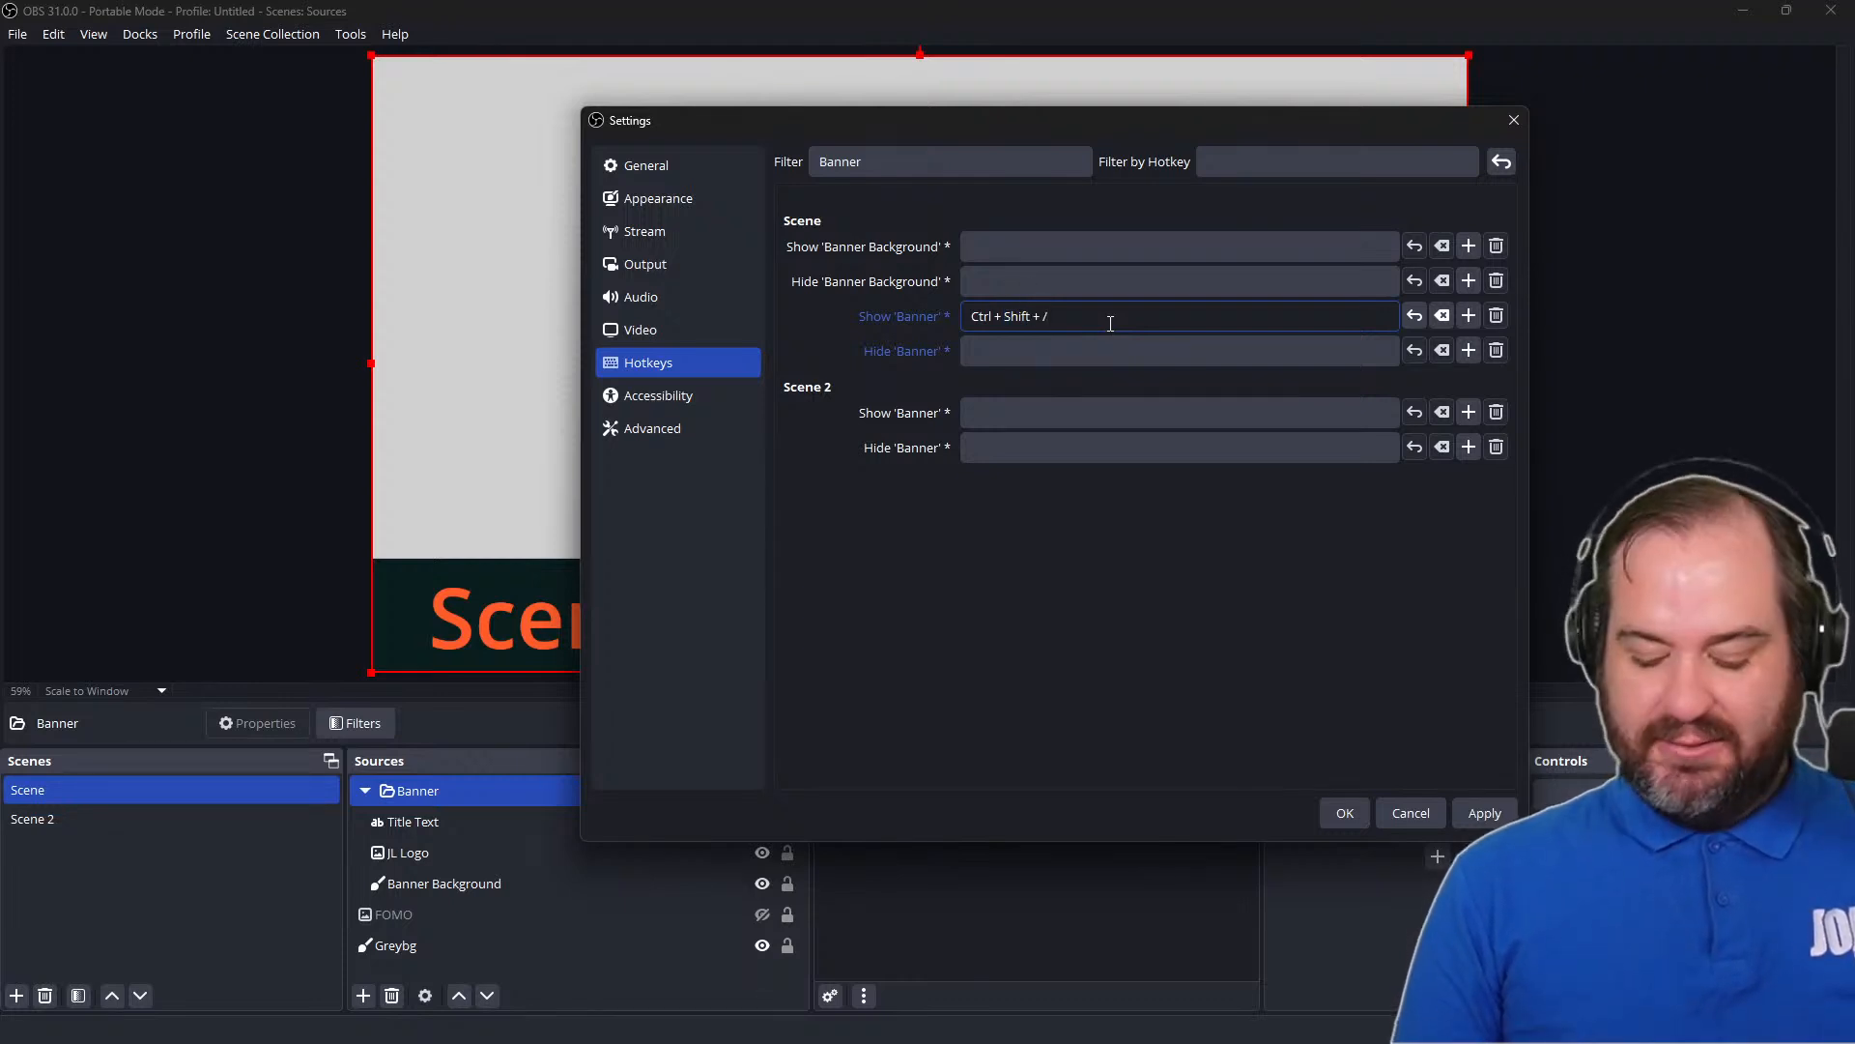
key("Tab")
key("Tab")
key("Tab")
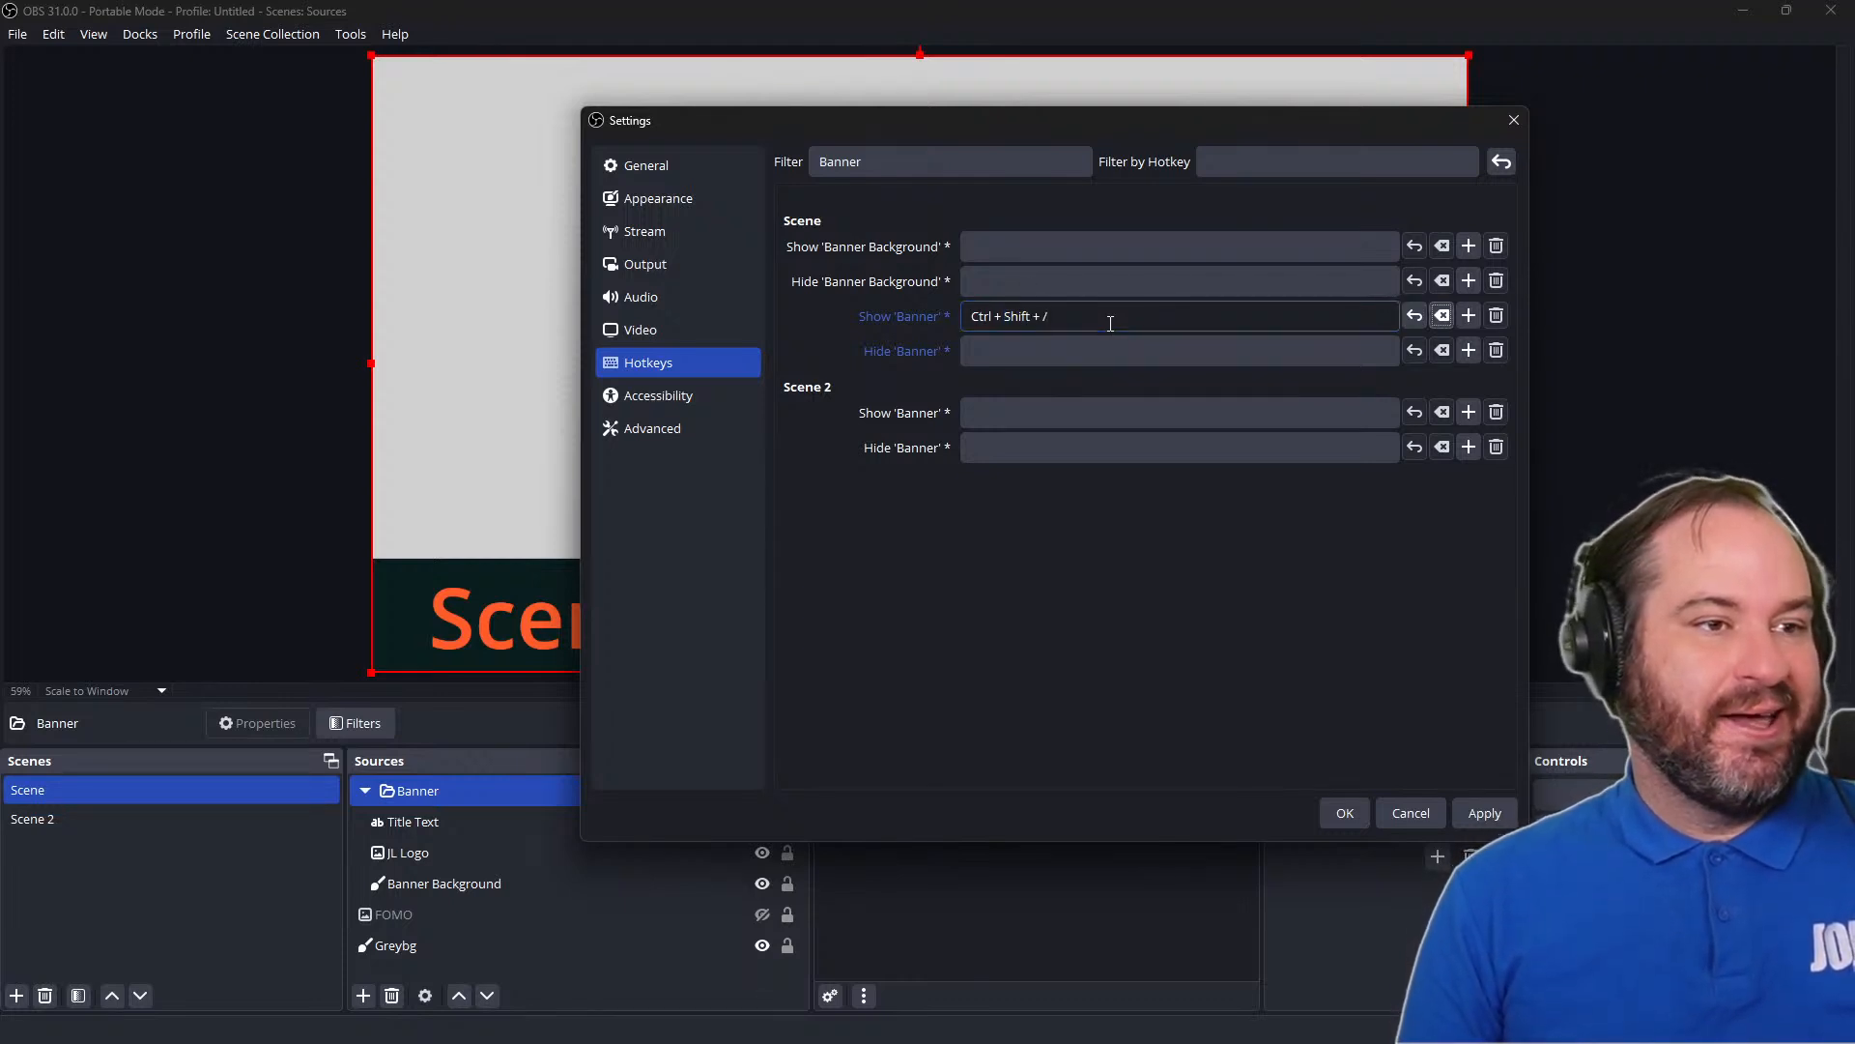
left_click(1111, 340)
key("ctrl+shift+slash")
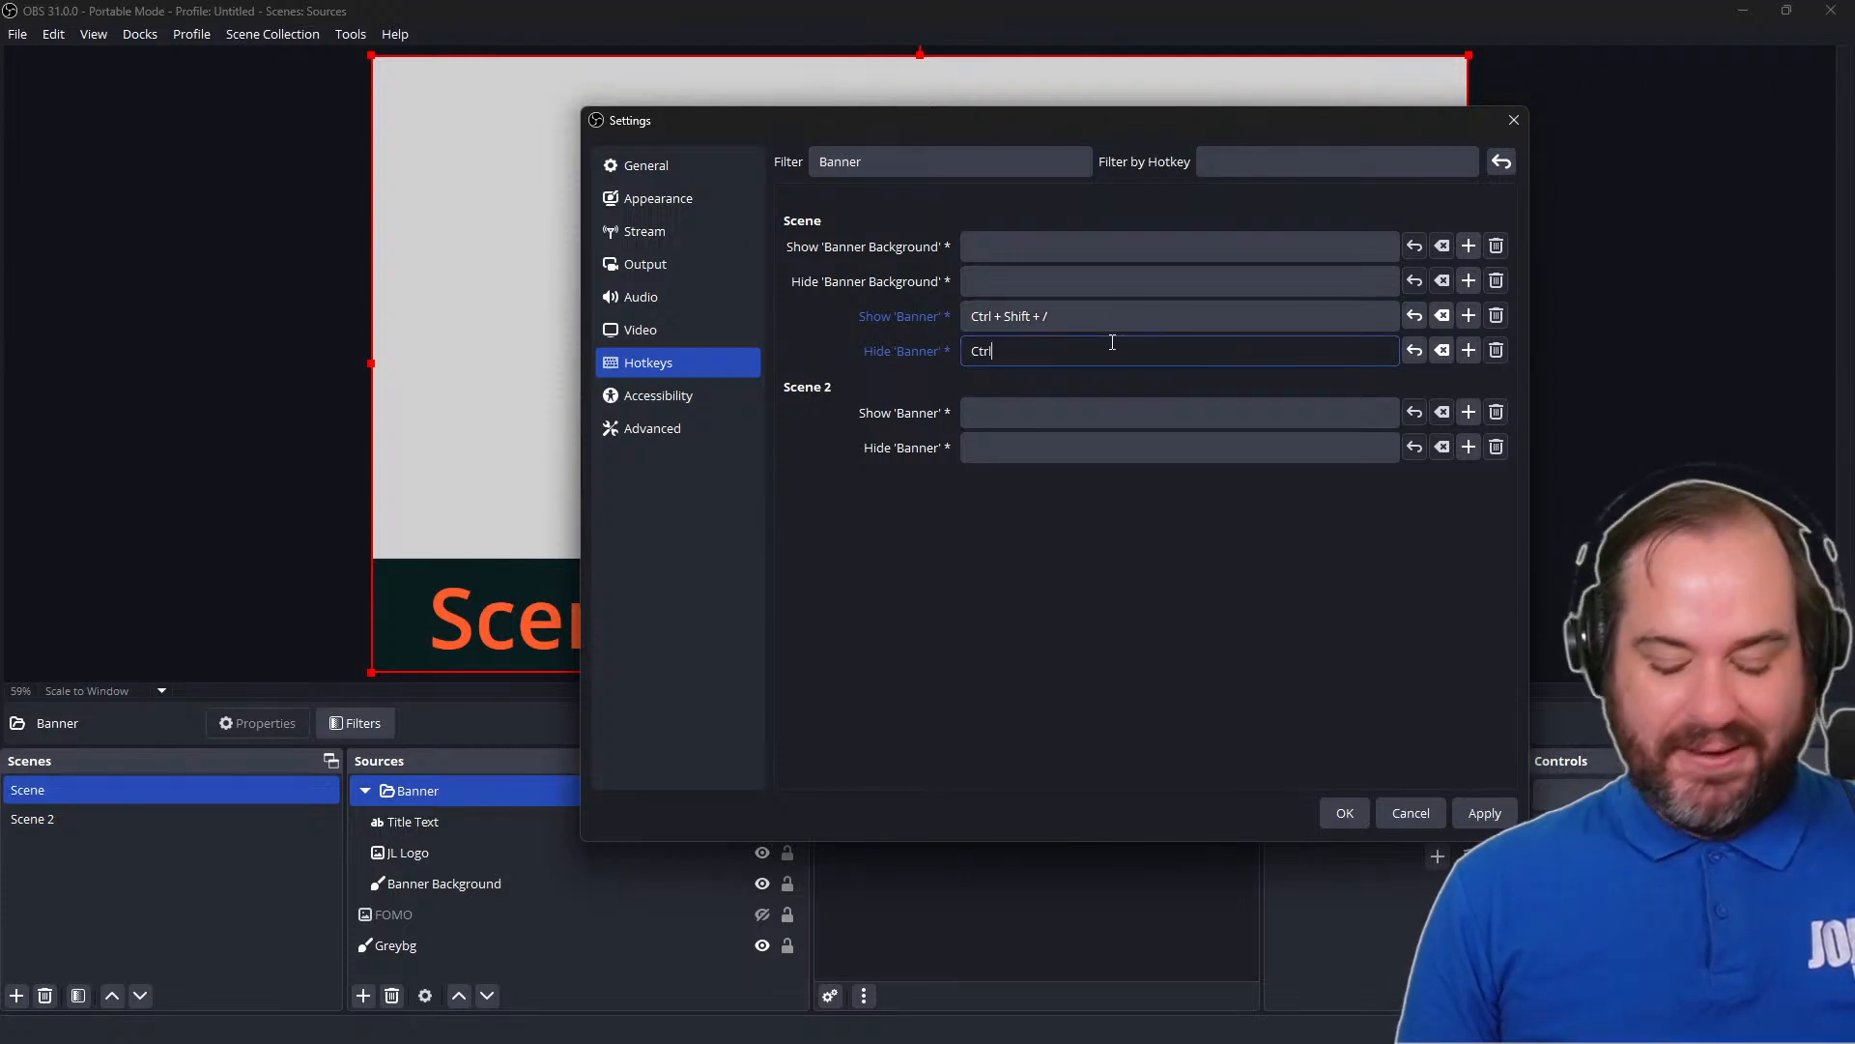
Assign Ctrl + Shift + / to both showing and hiding Banner in Scene 2, and save the settings
left_click(1102, 406)
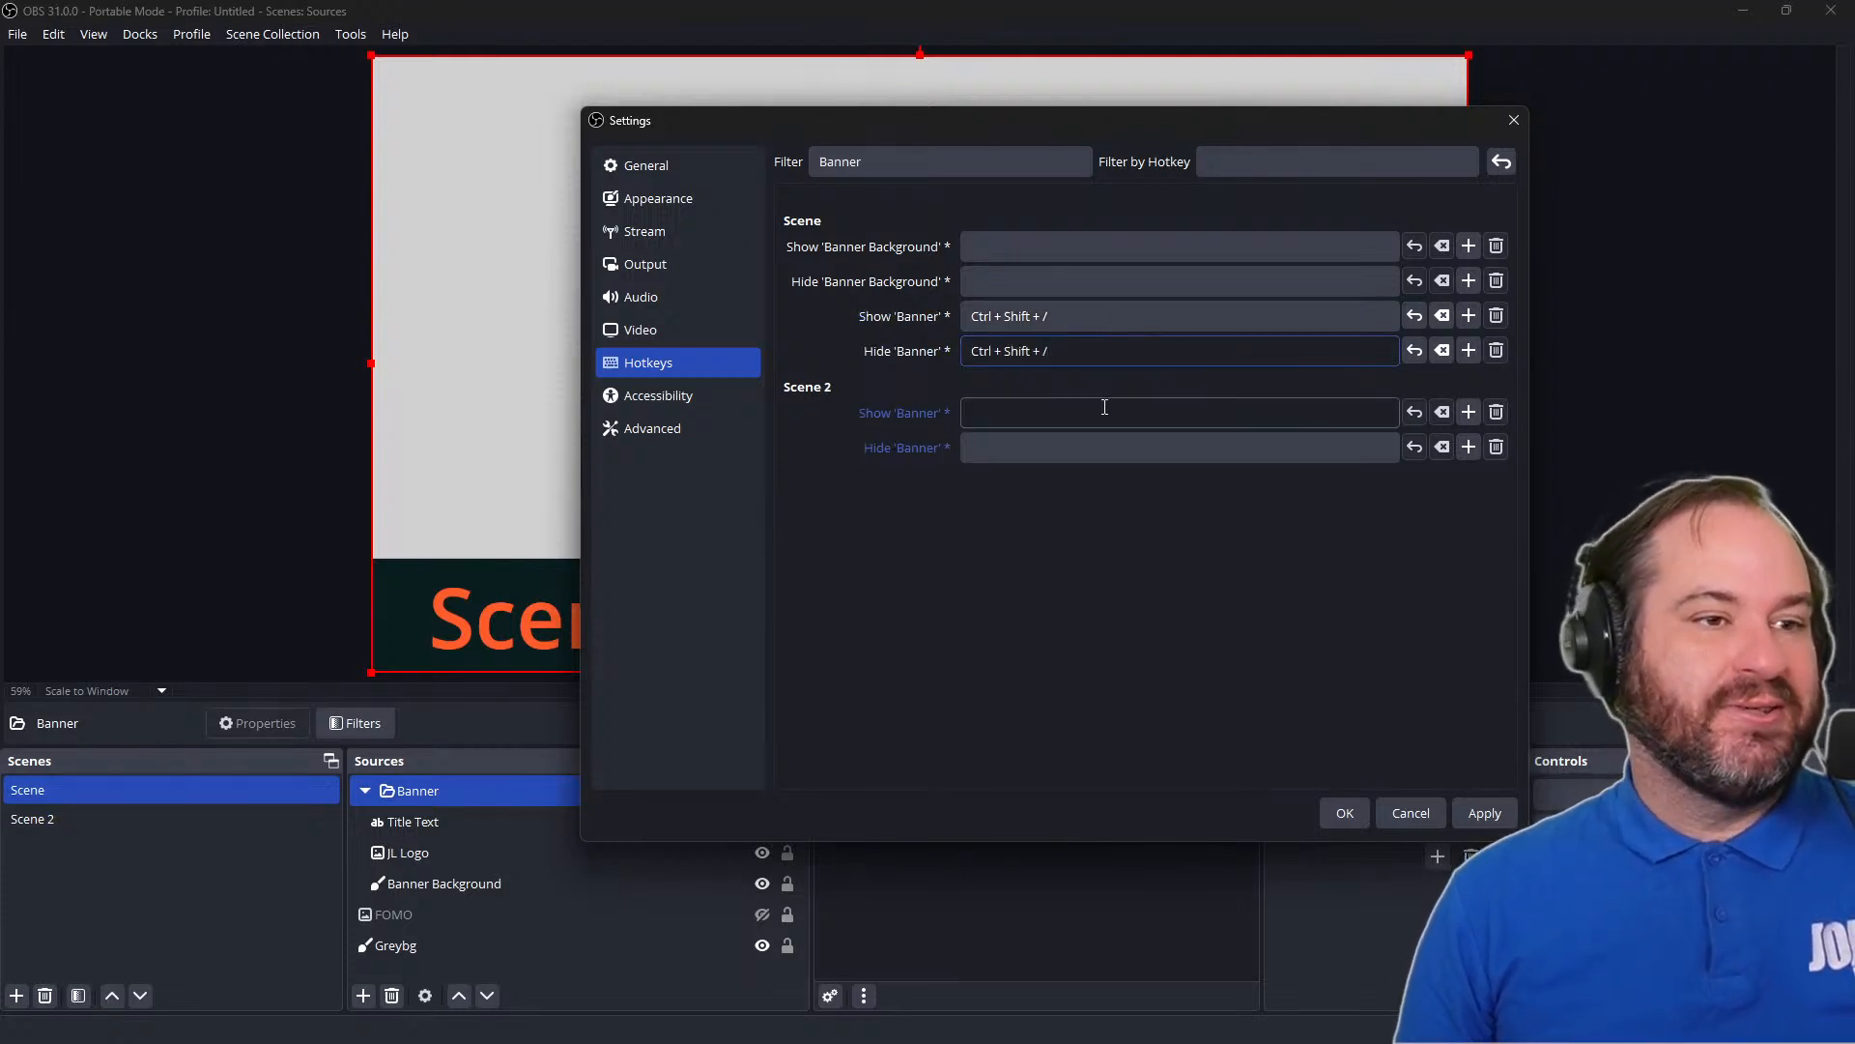
key("ctrl+shift+slash")
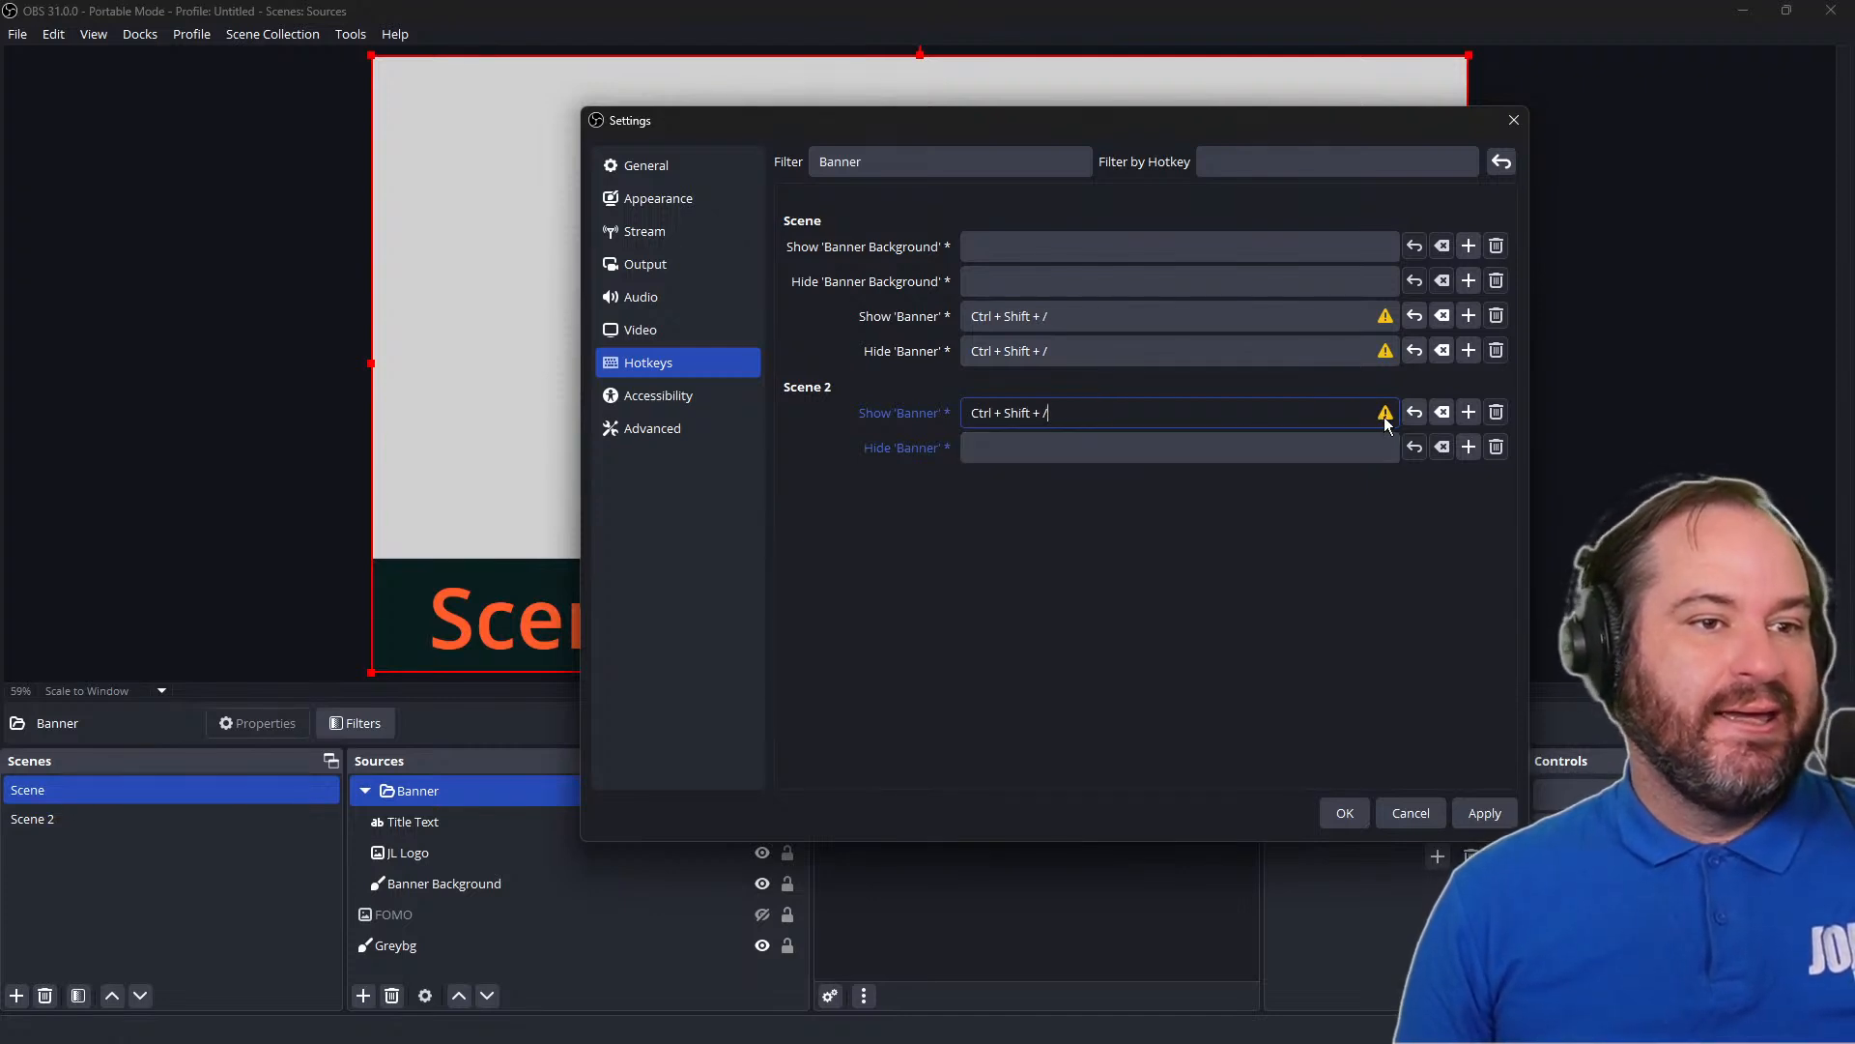
mouse_move(1385, 419)
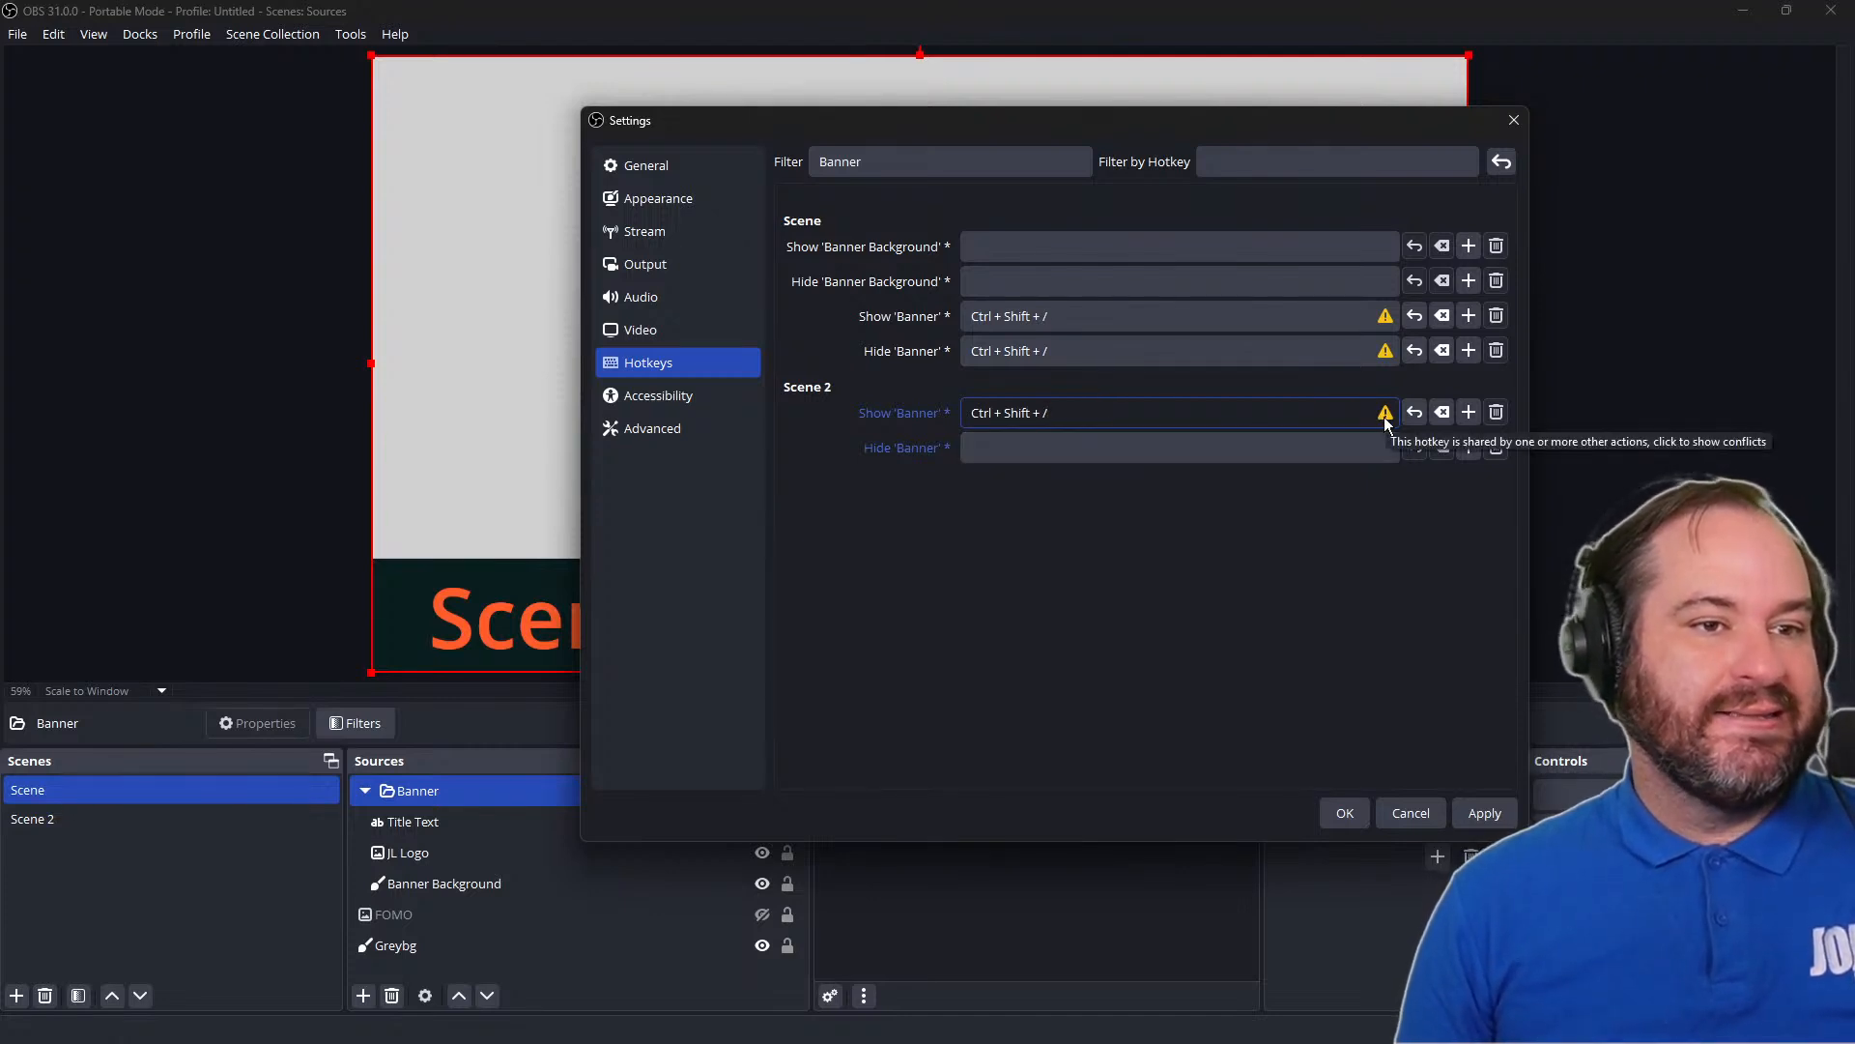
left_click(1167, 437)
key("ctrl+shift+slash")
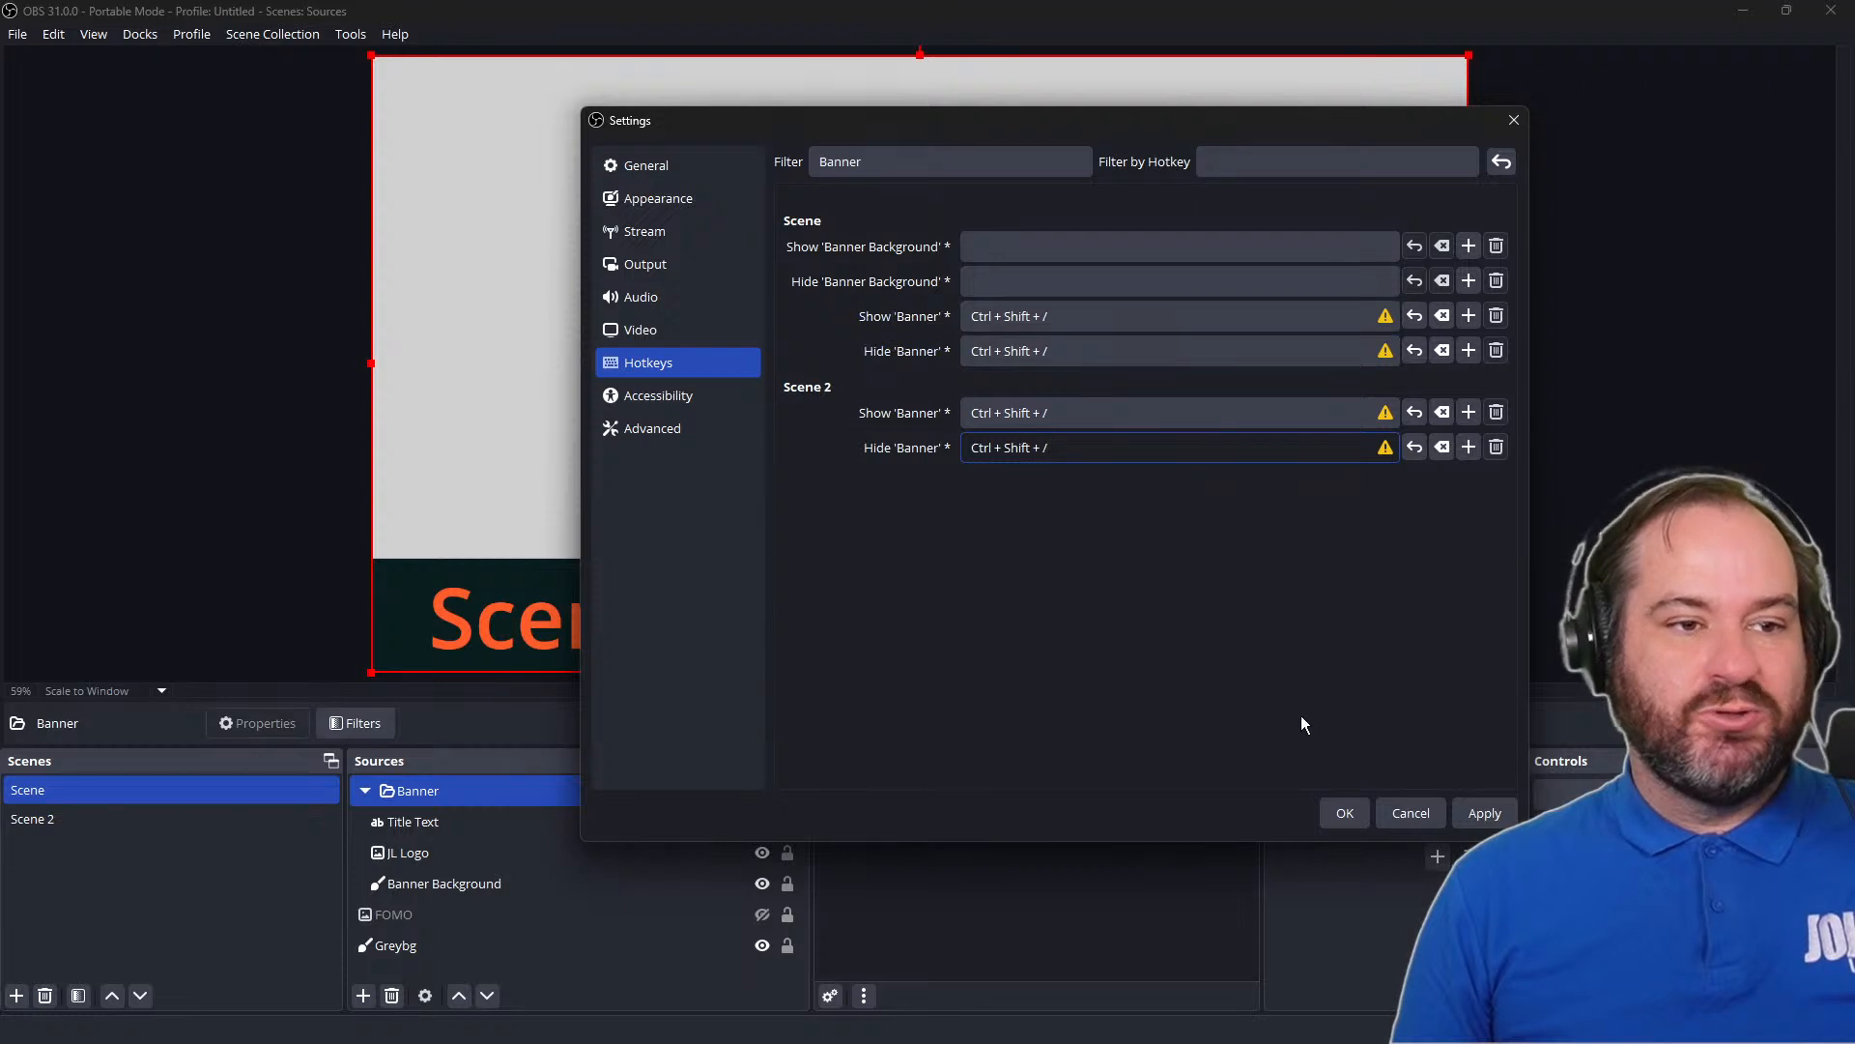
left_click(1343, 813)
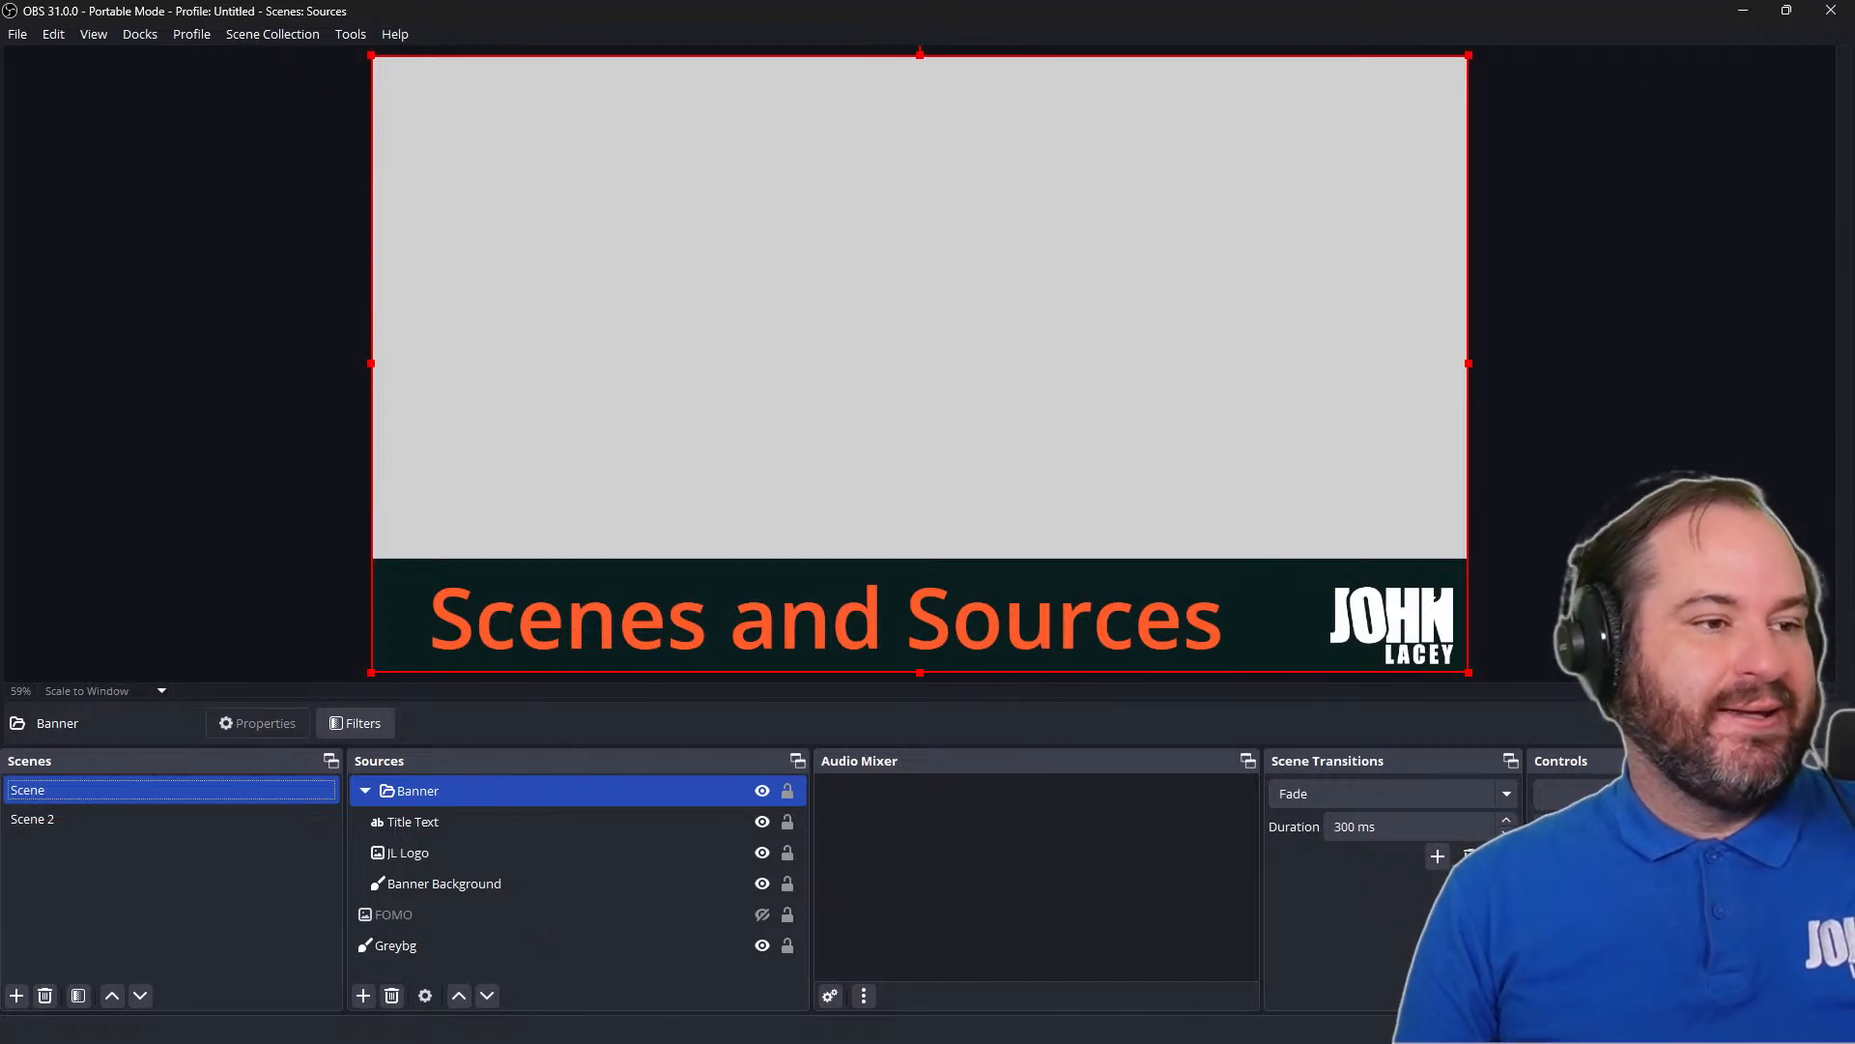
Test the toggle hotkey by hiding and showing the Banner group in Scene
key("F1")
key("F1")
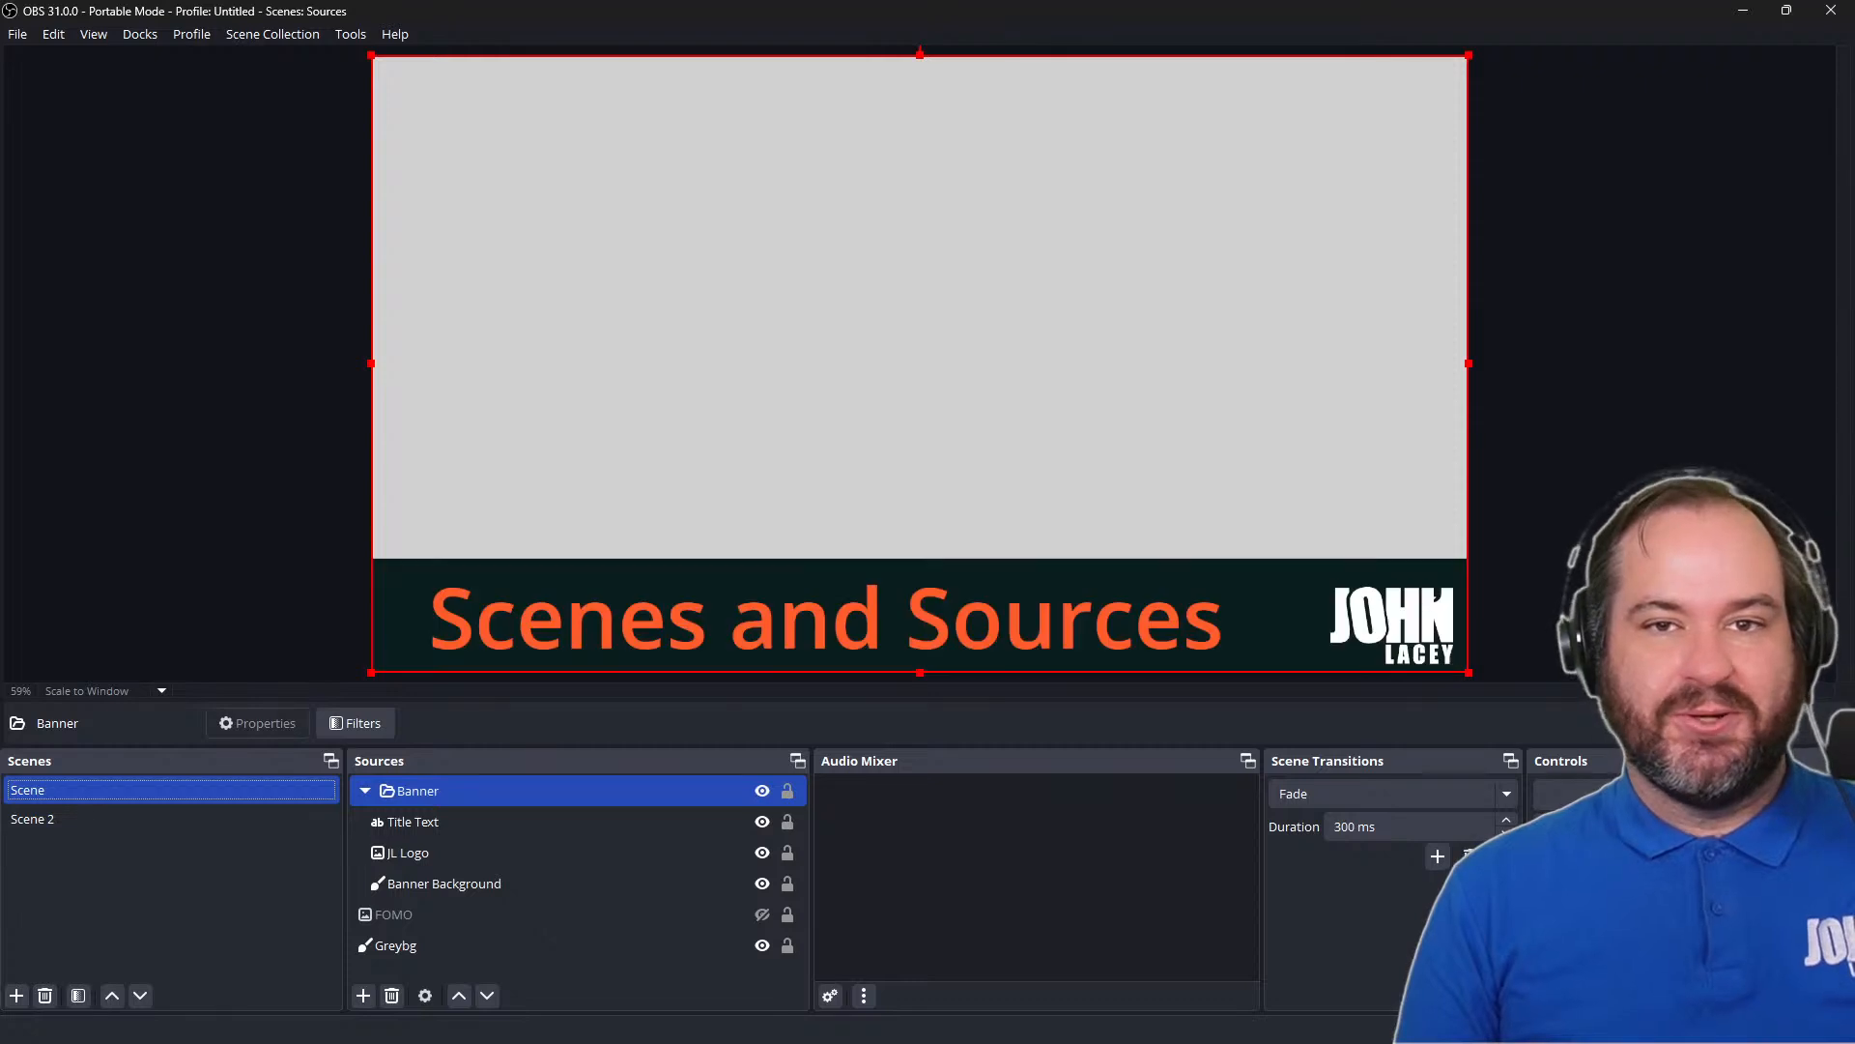
key("F1")
key("F1")
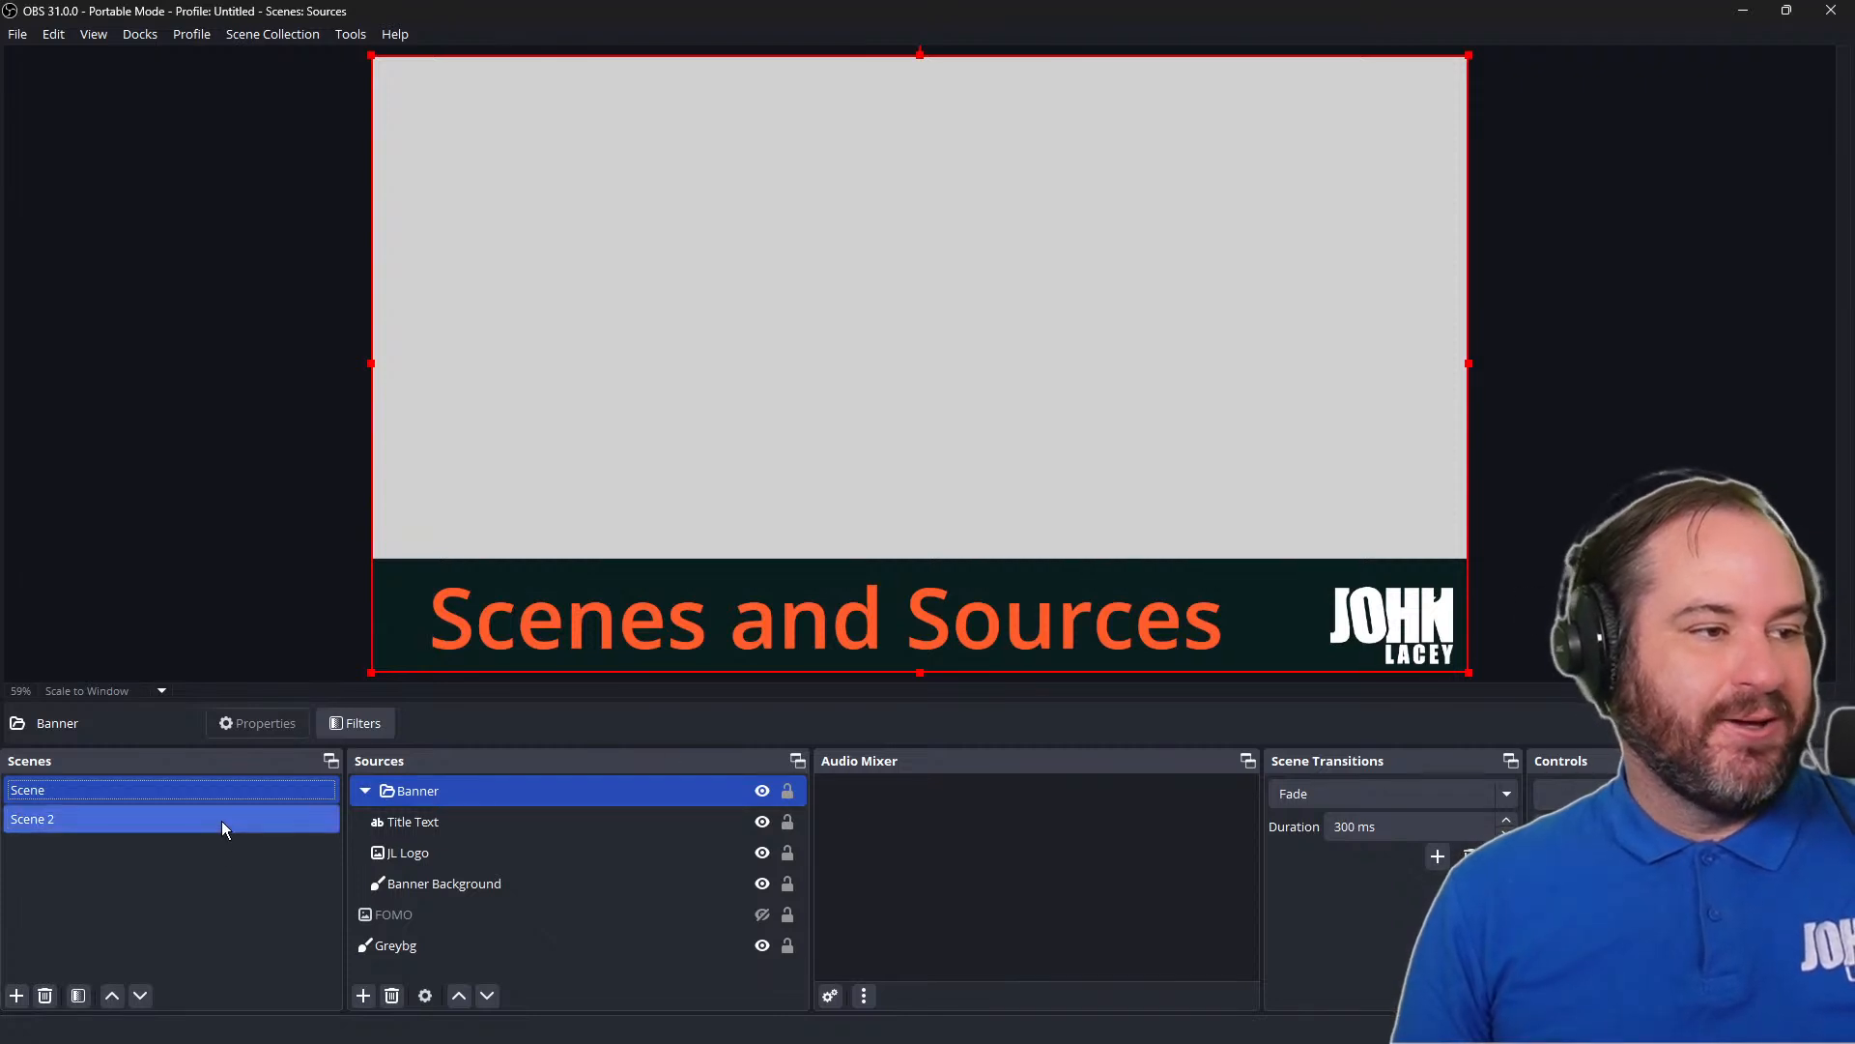
Switch to Scene 2 and test the same hotkey by toggling its Banner group's visibility
left_click(222, 820)
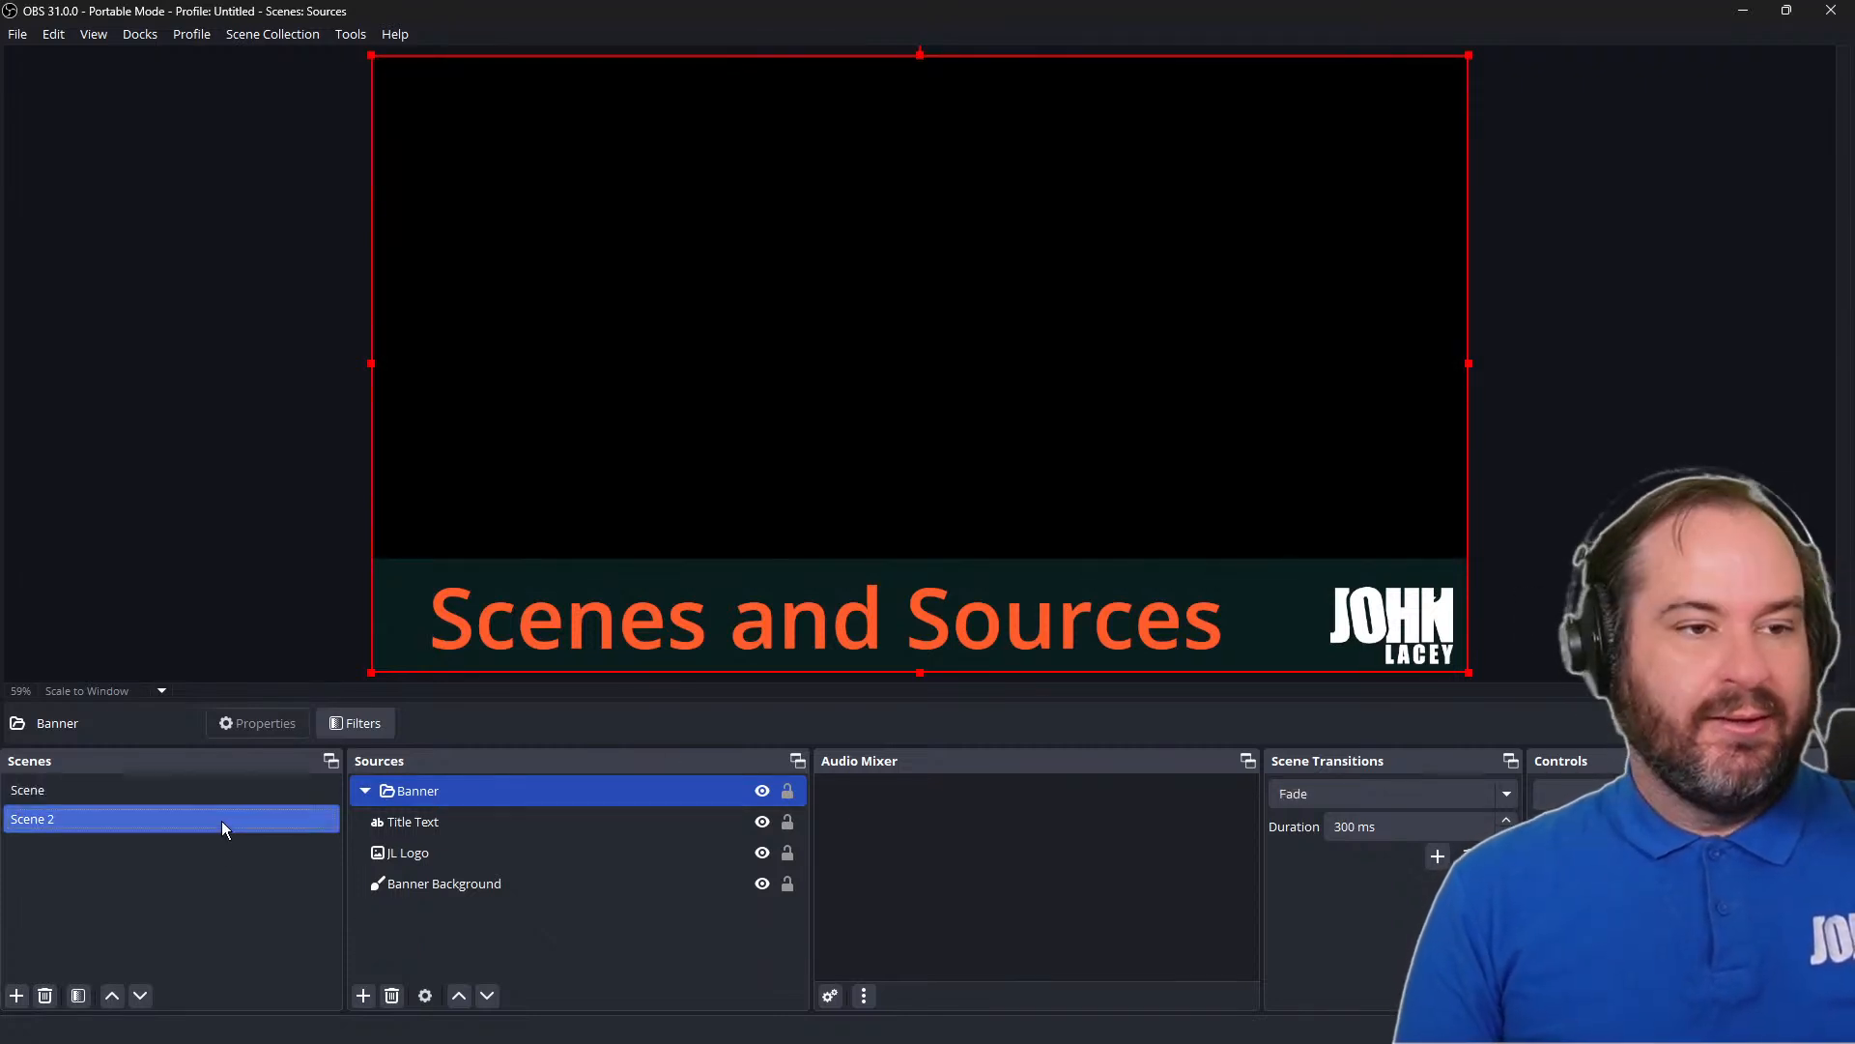
key("F1")
key("F1")
key("F1")
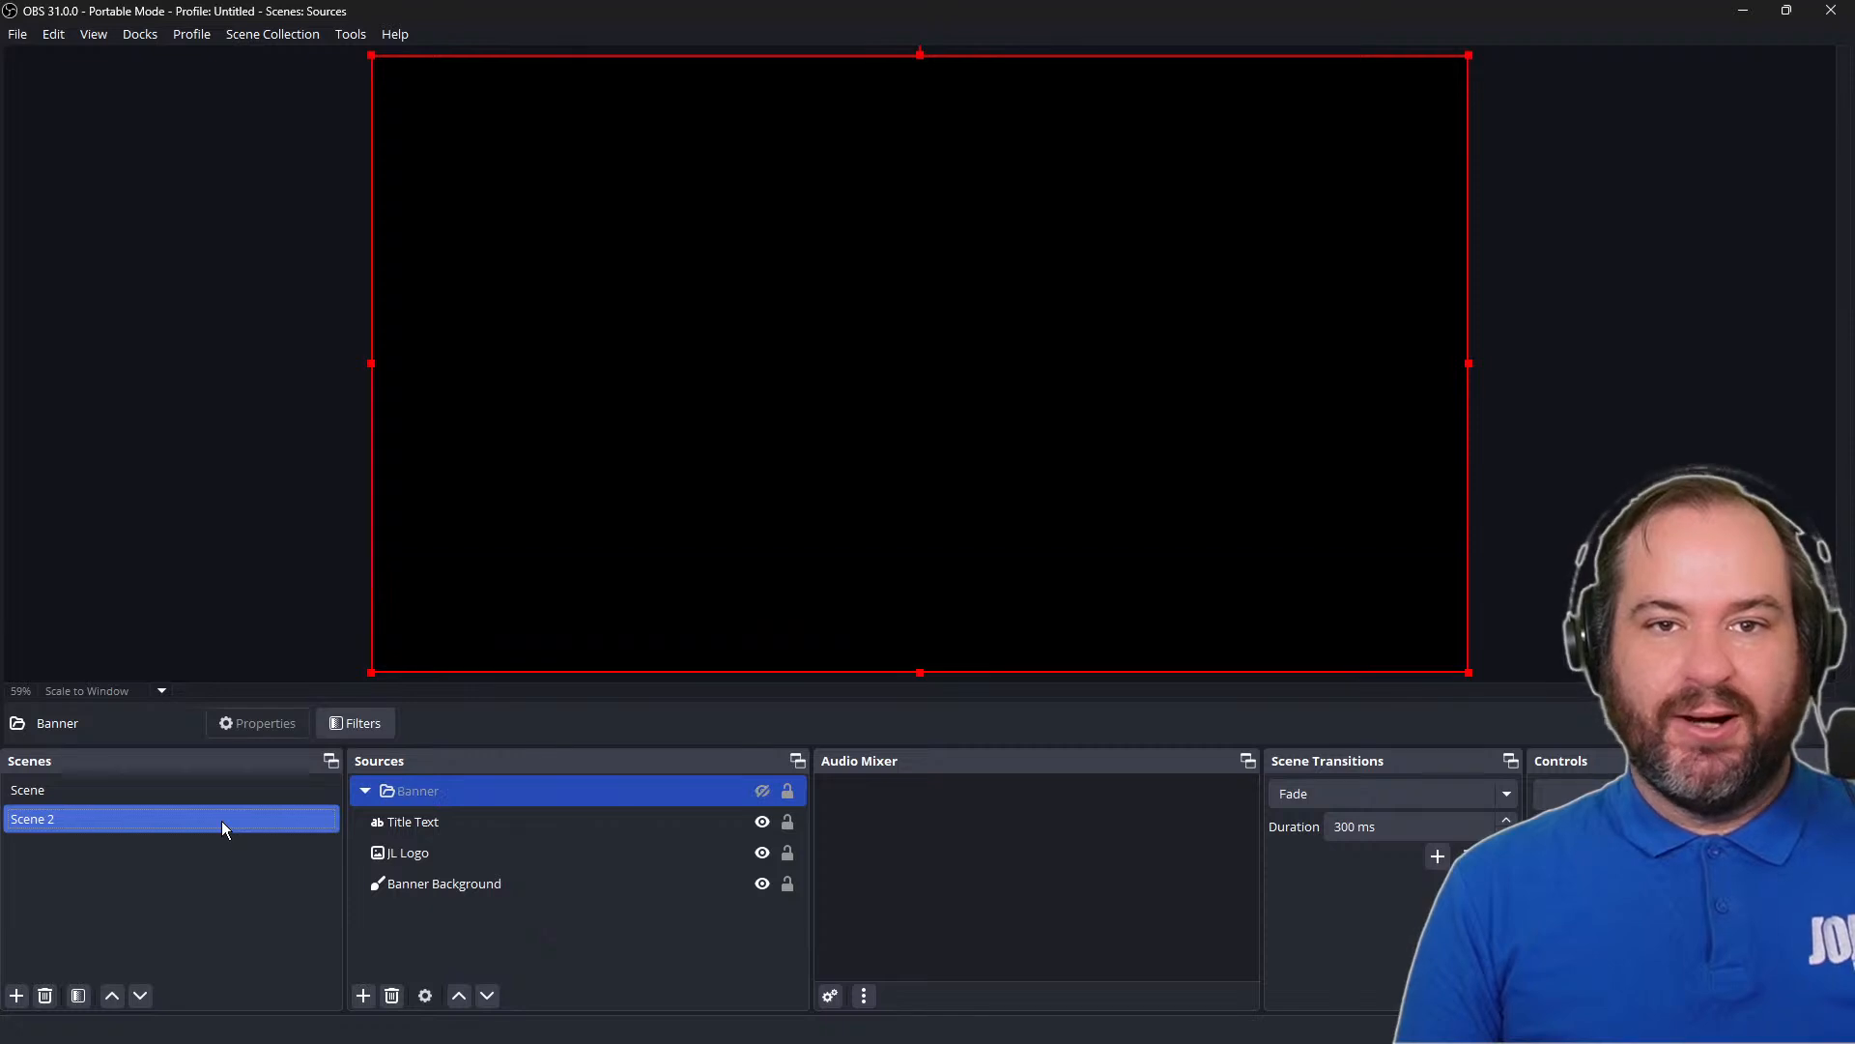
key("F1")
Return to Scene and deselect the Banner group
left_click(79, 785)
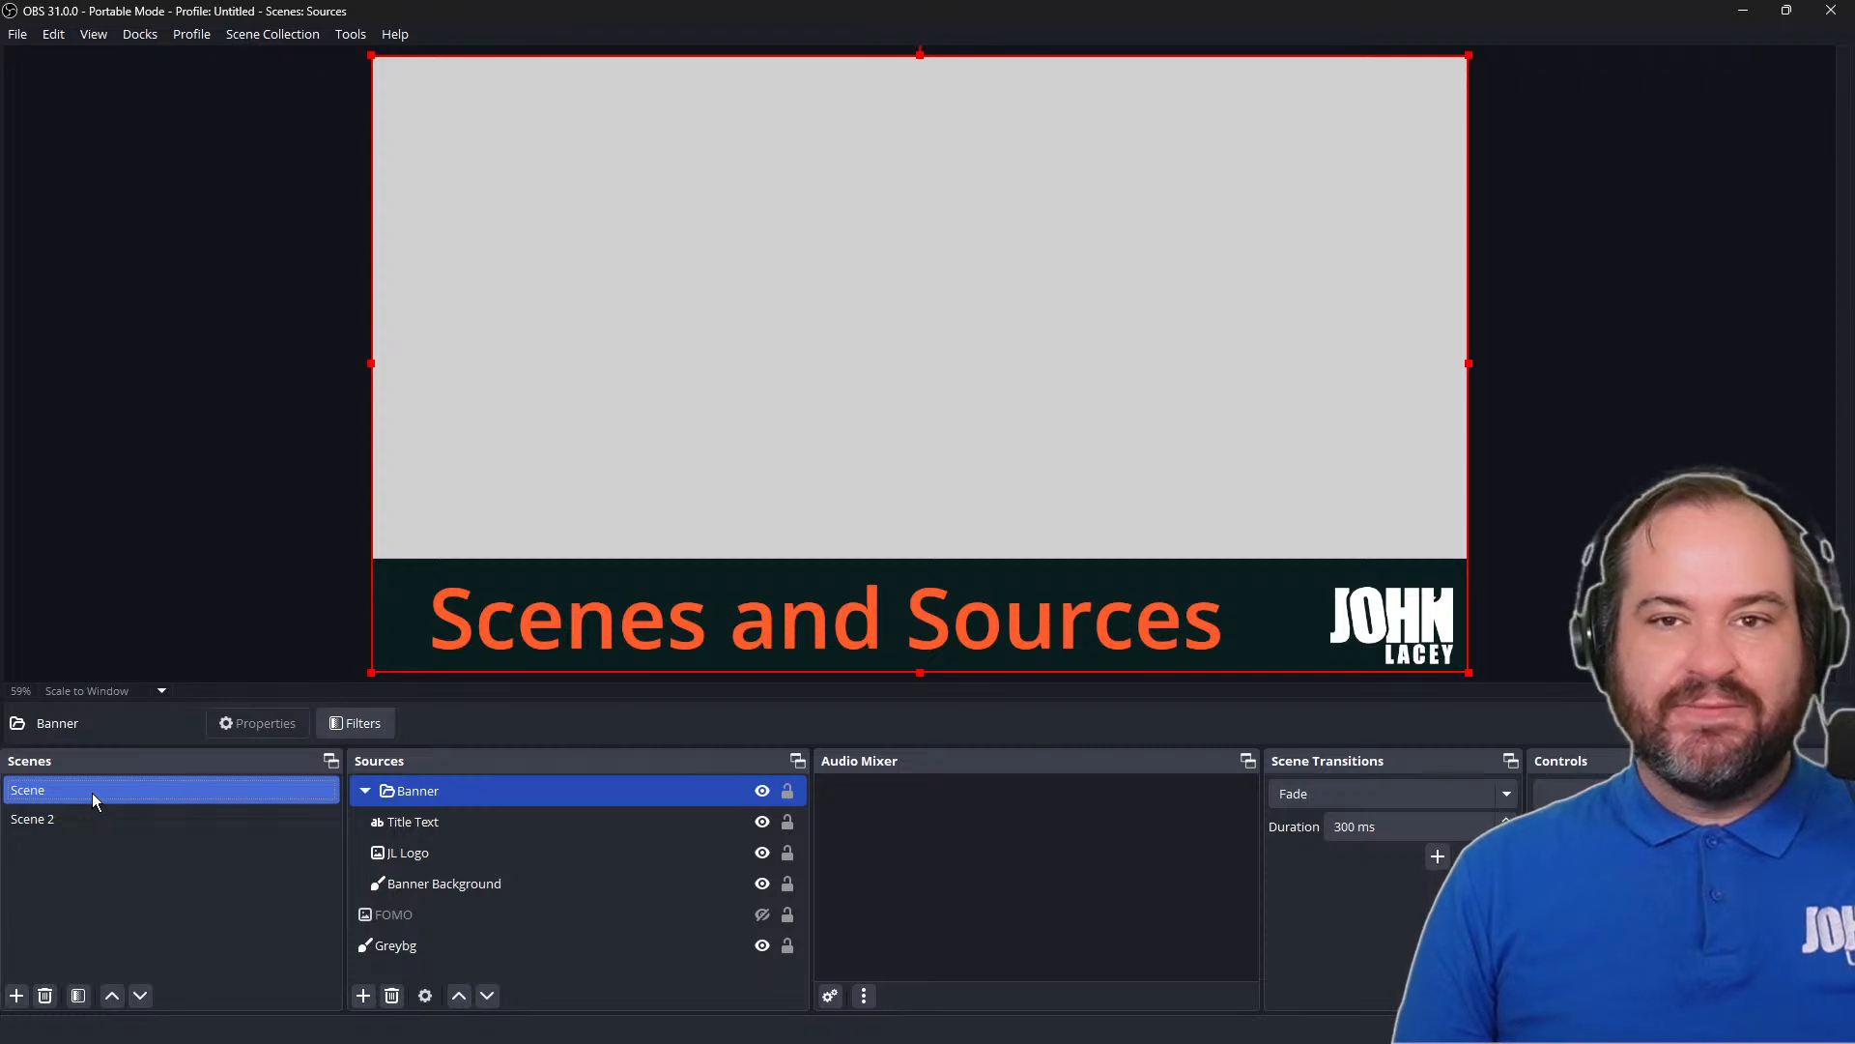
left_click(90, 793)
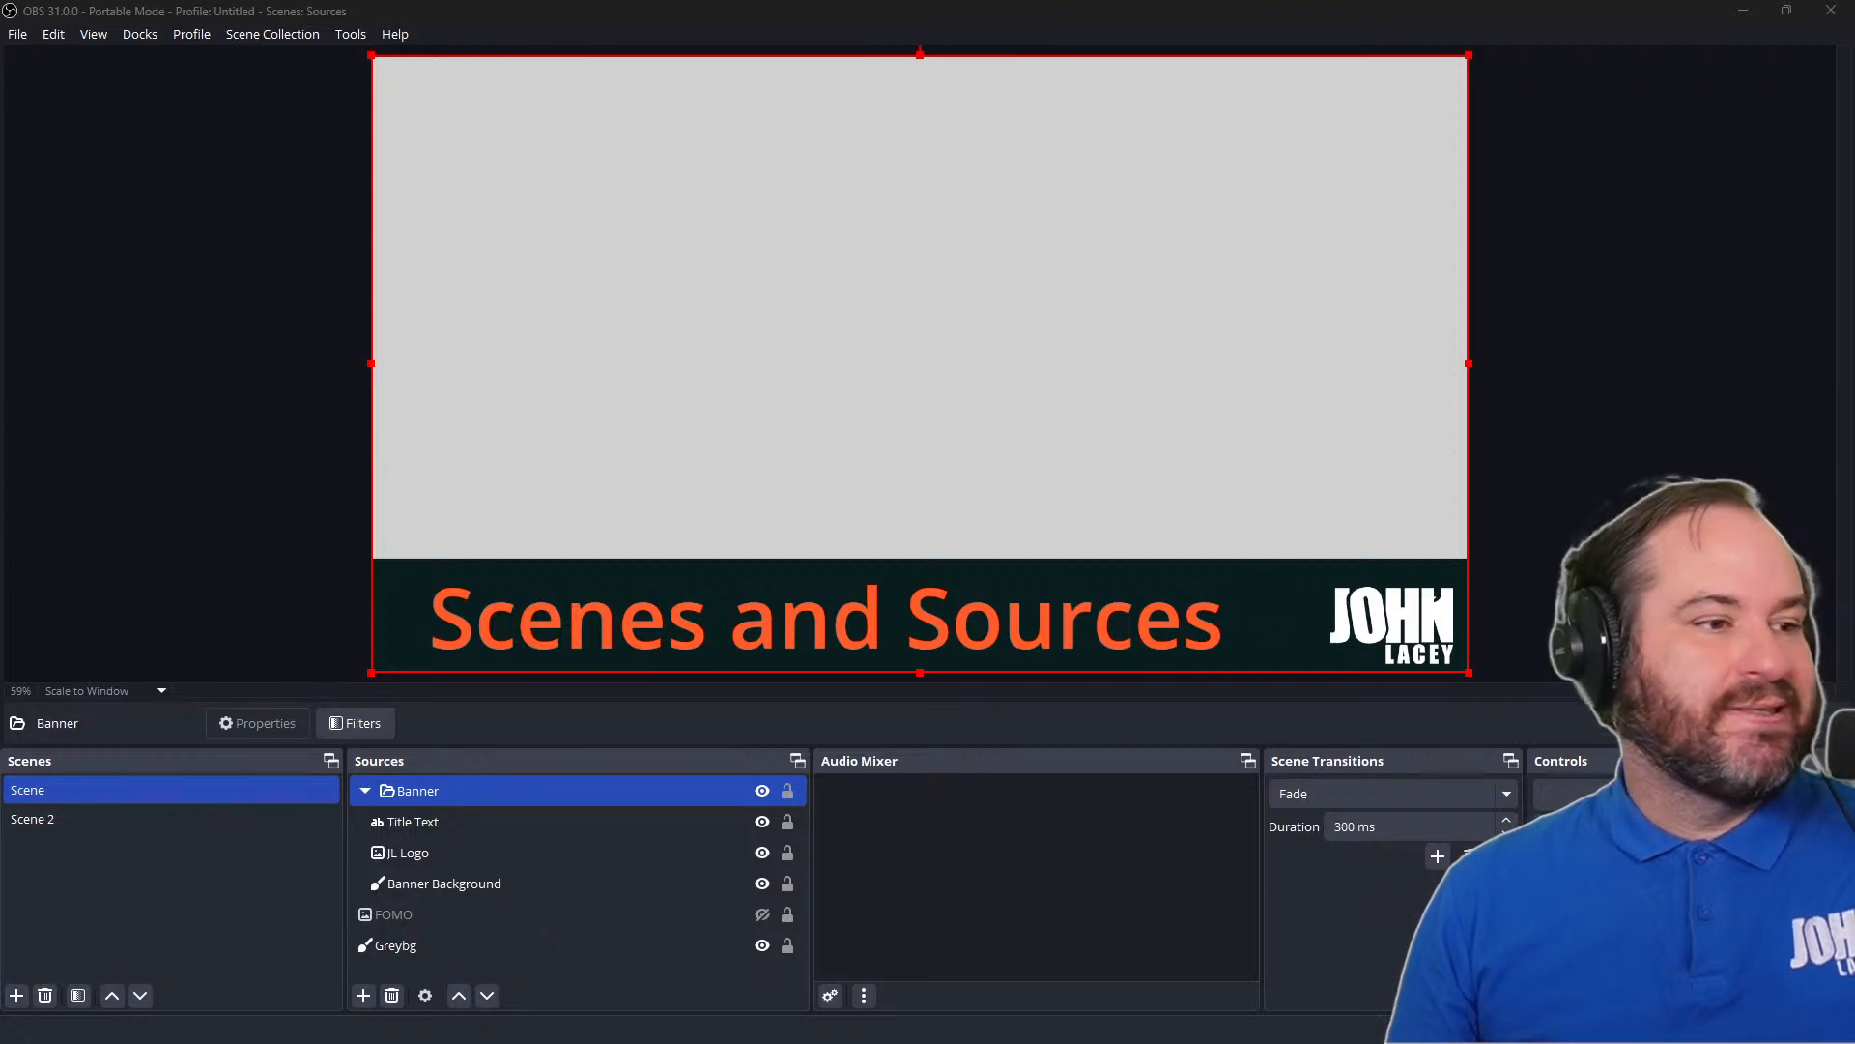
left_click(1514, 578)
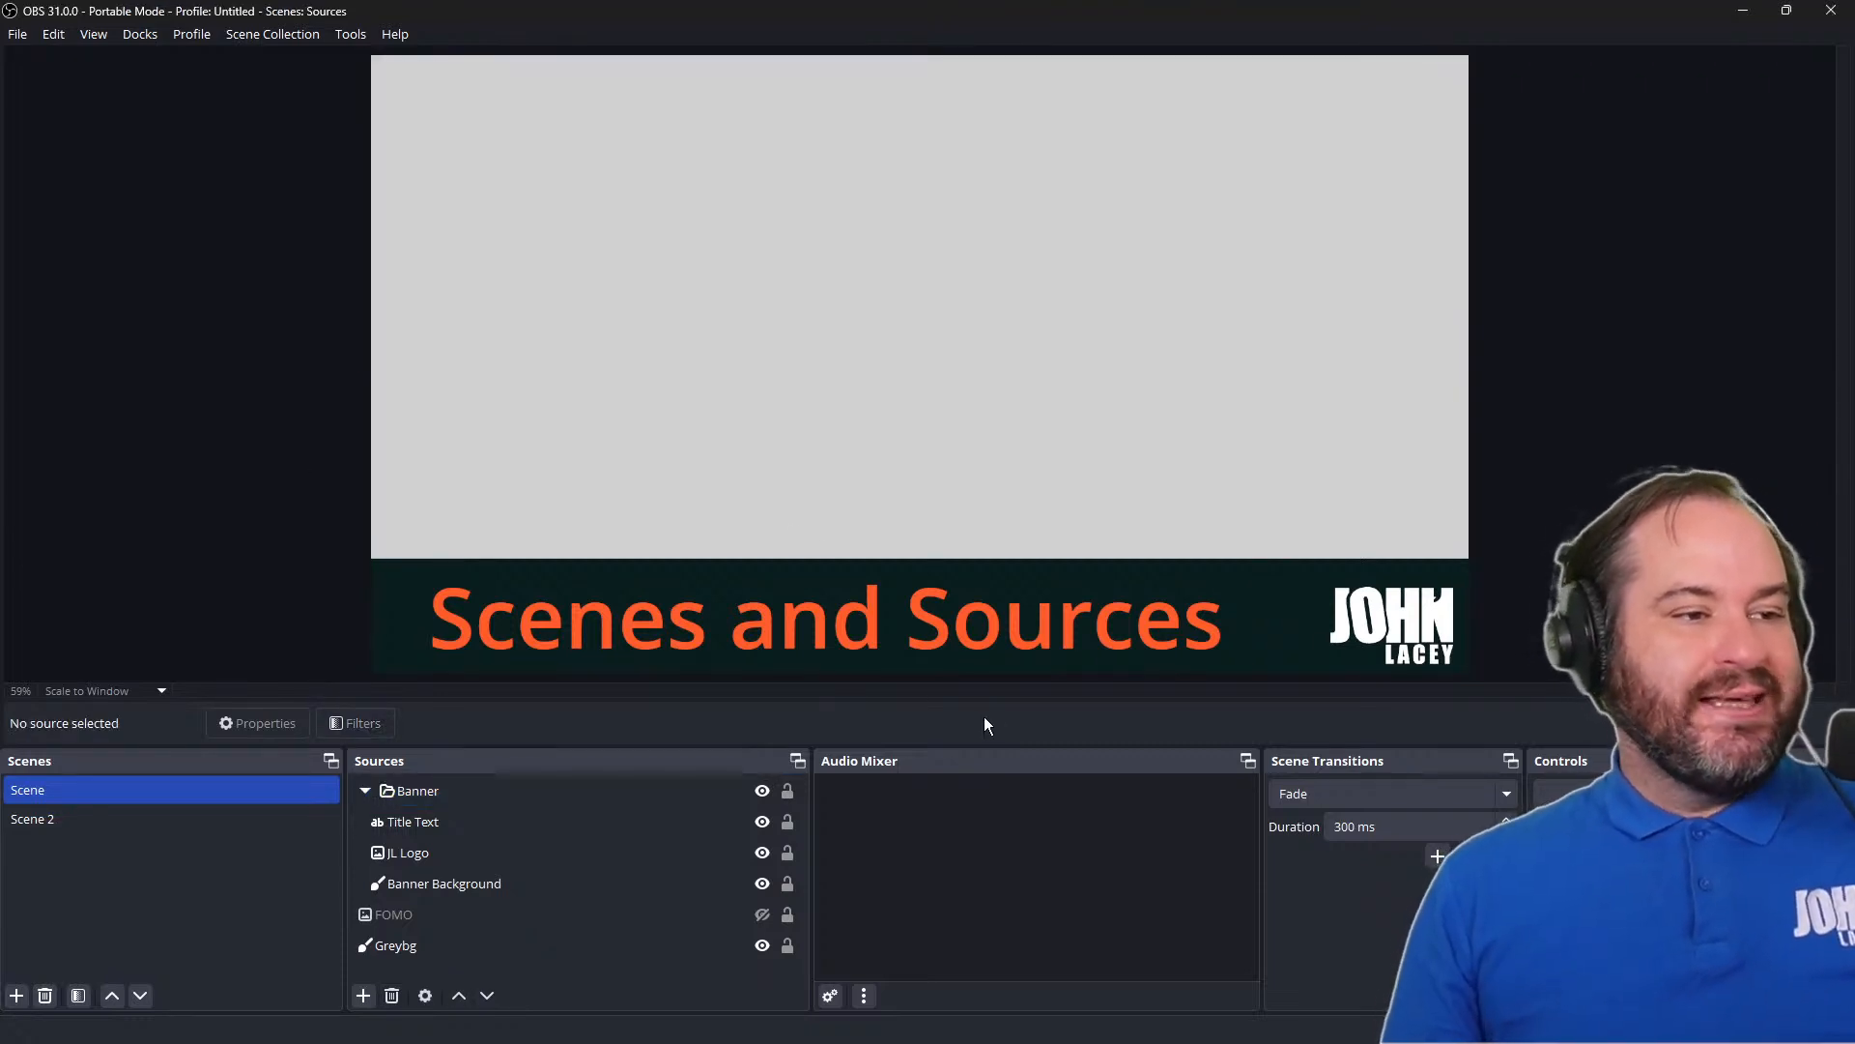
Try moving the unlocked Greybg source out of place on the canvas, and undo the move
left_click(949, 610)
left_click(936, 623)
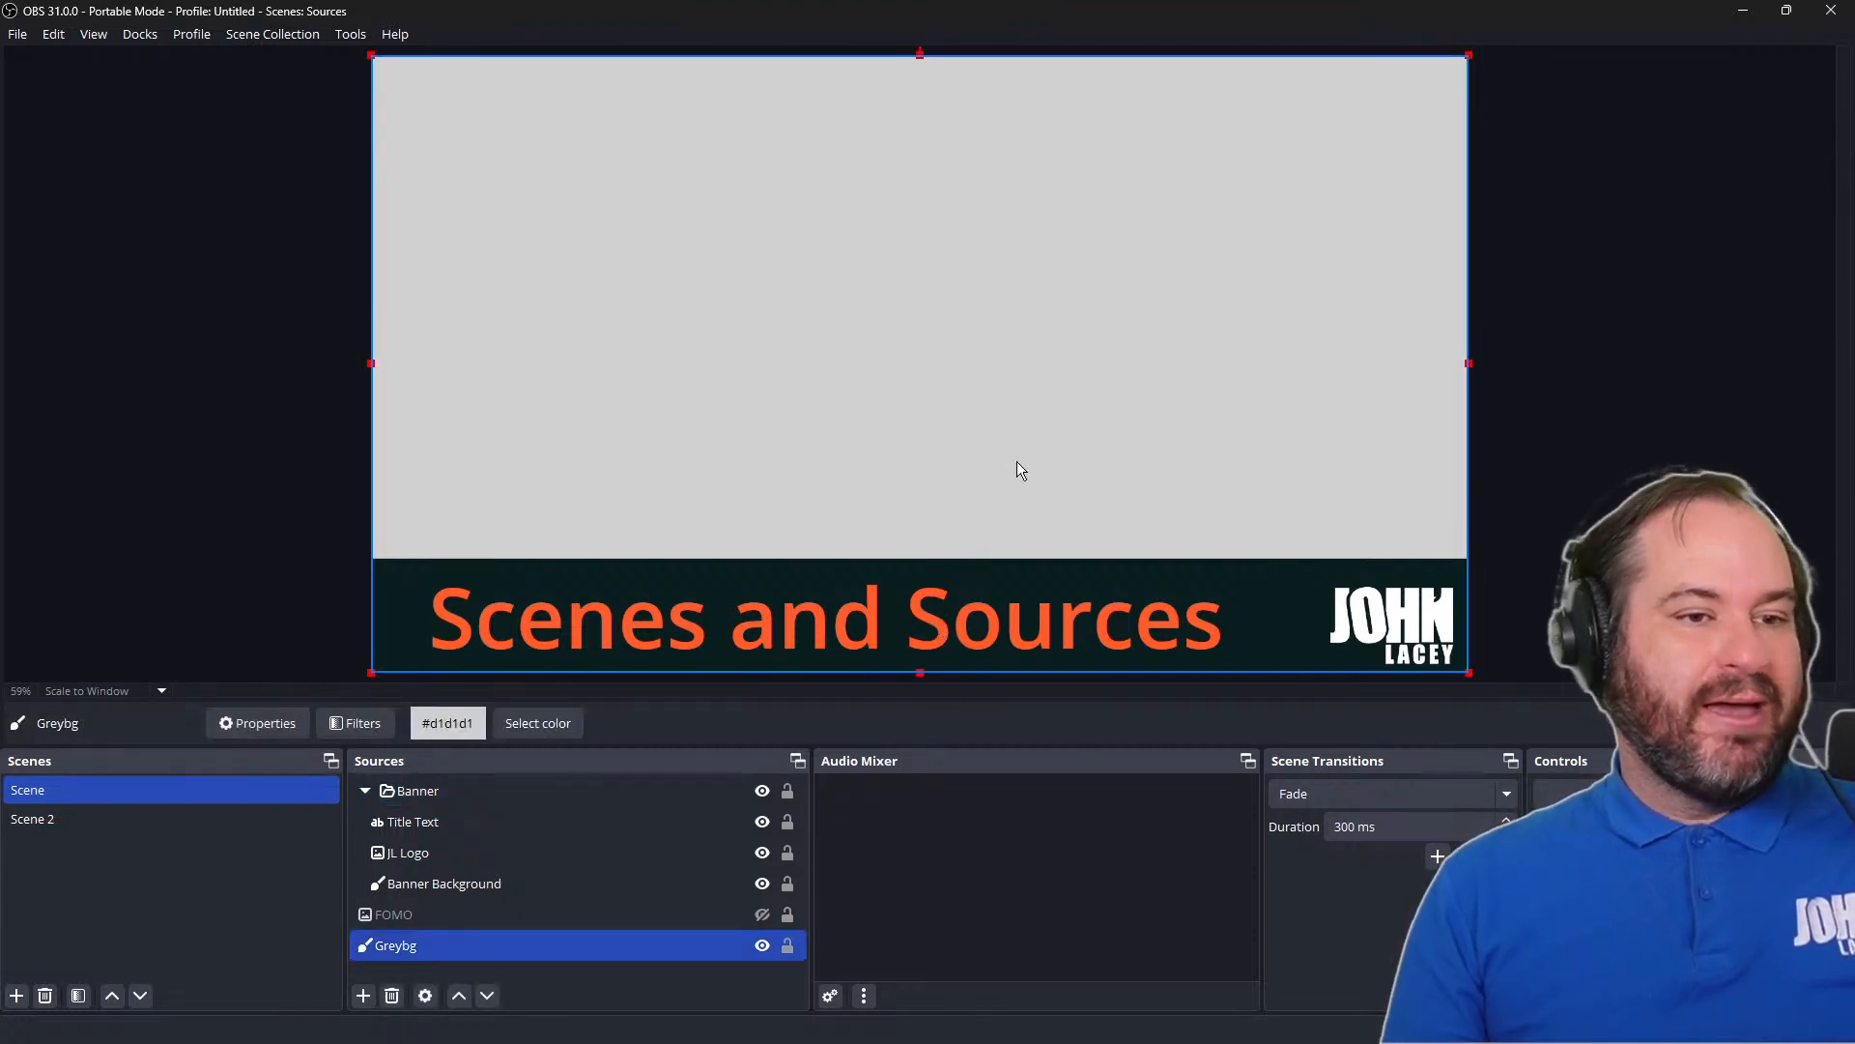
left_click_drag(1016, 461, 1314, 282)
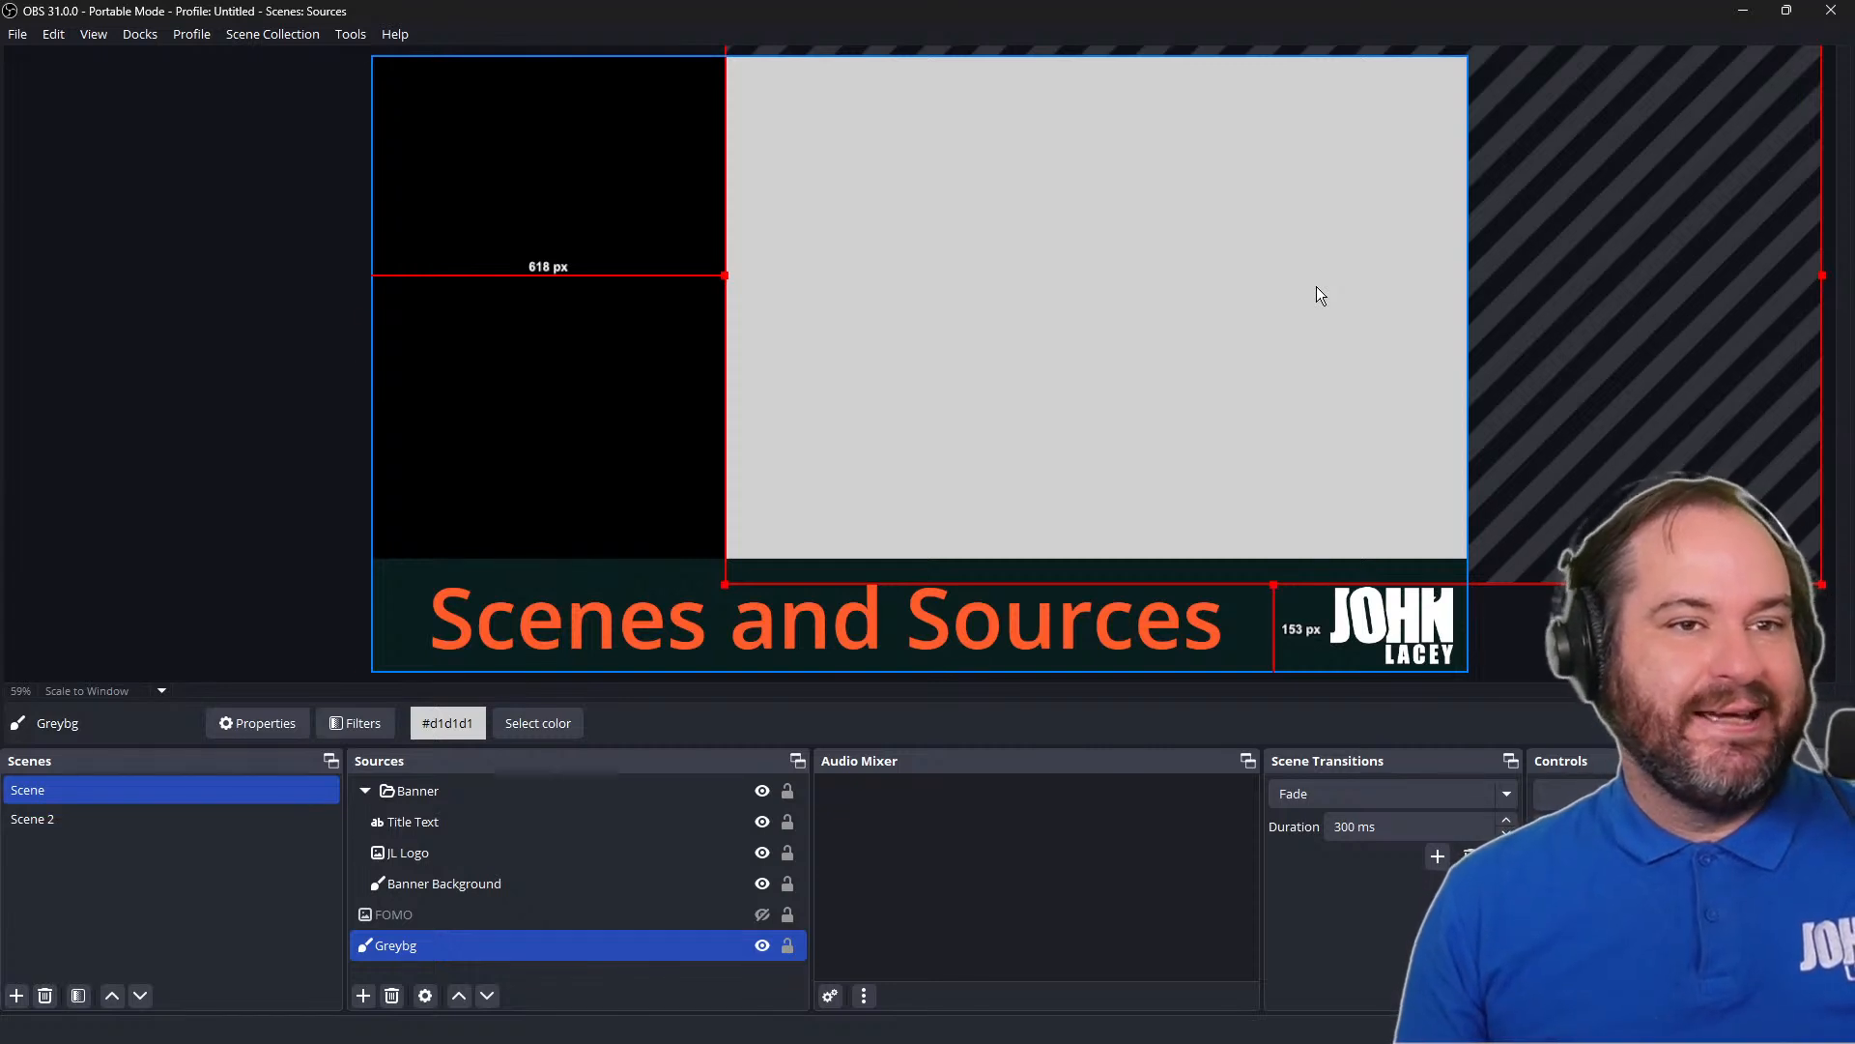
key("ctrl+z")
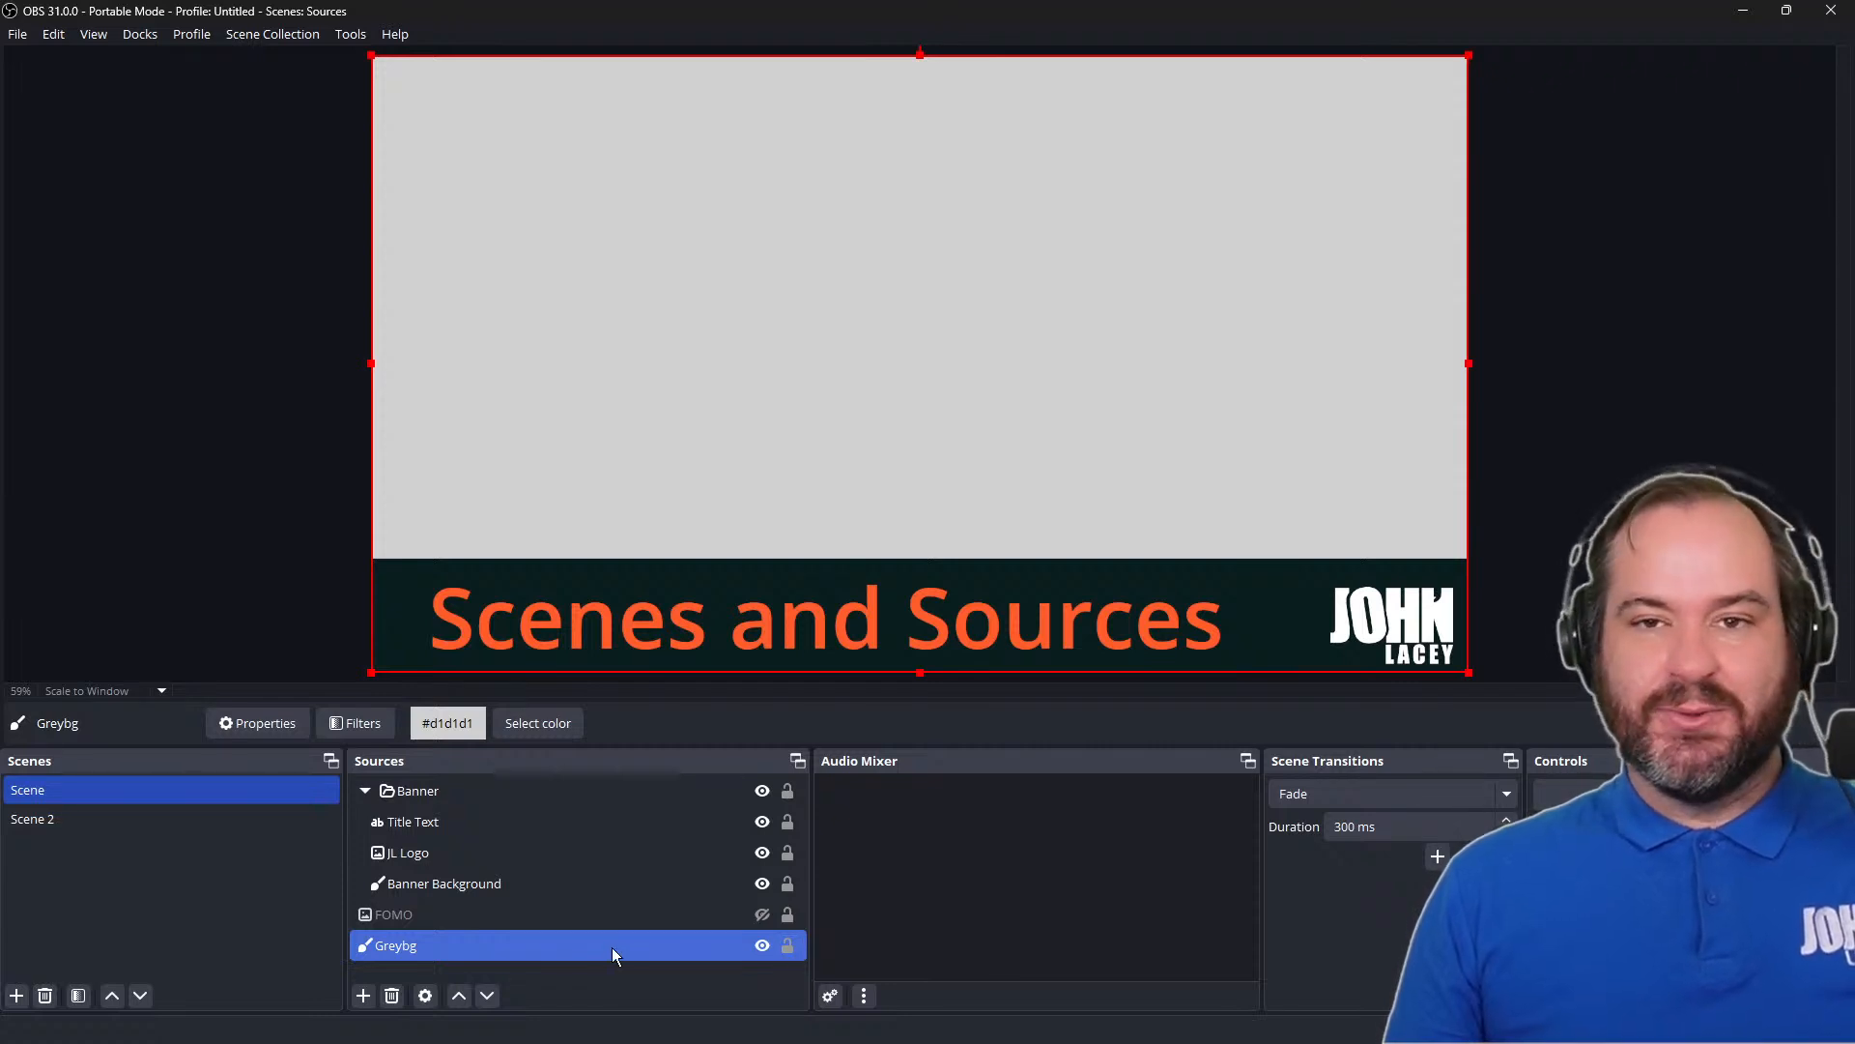
Lock the Greybg source and try selecting it directly on the canvas
left_click(788, 945)
left_click(1204, 293)
left_click(1204, 294)
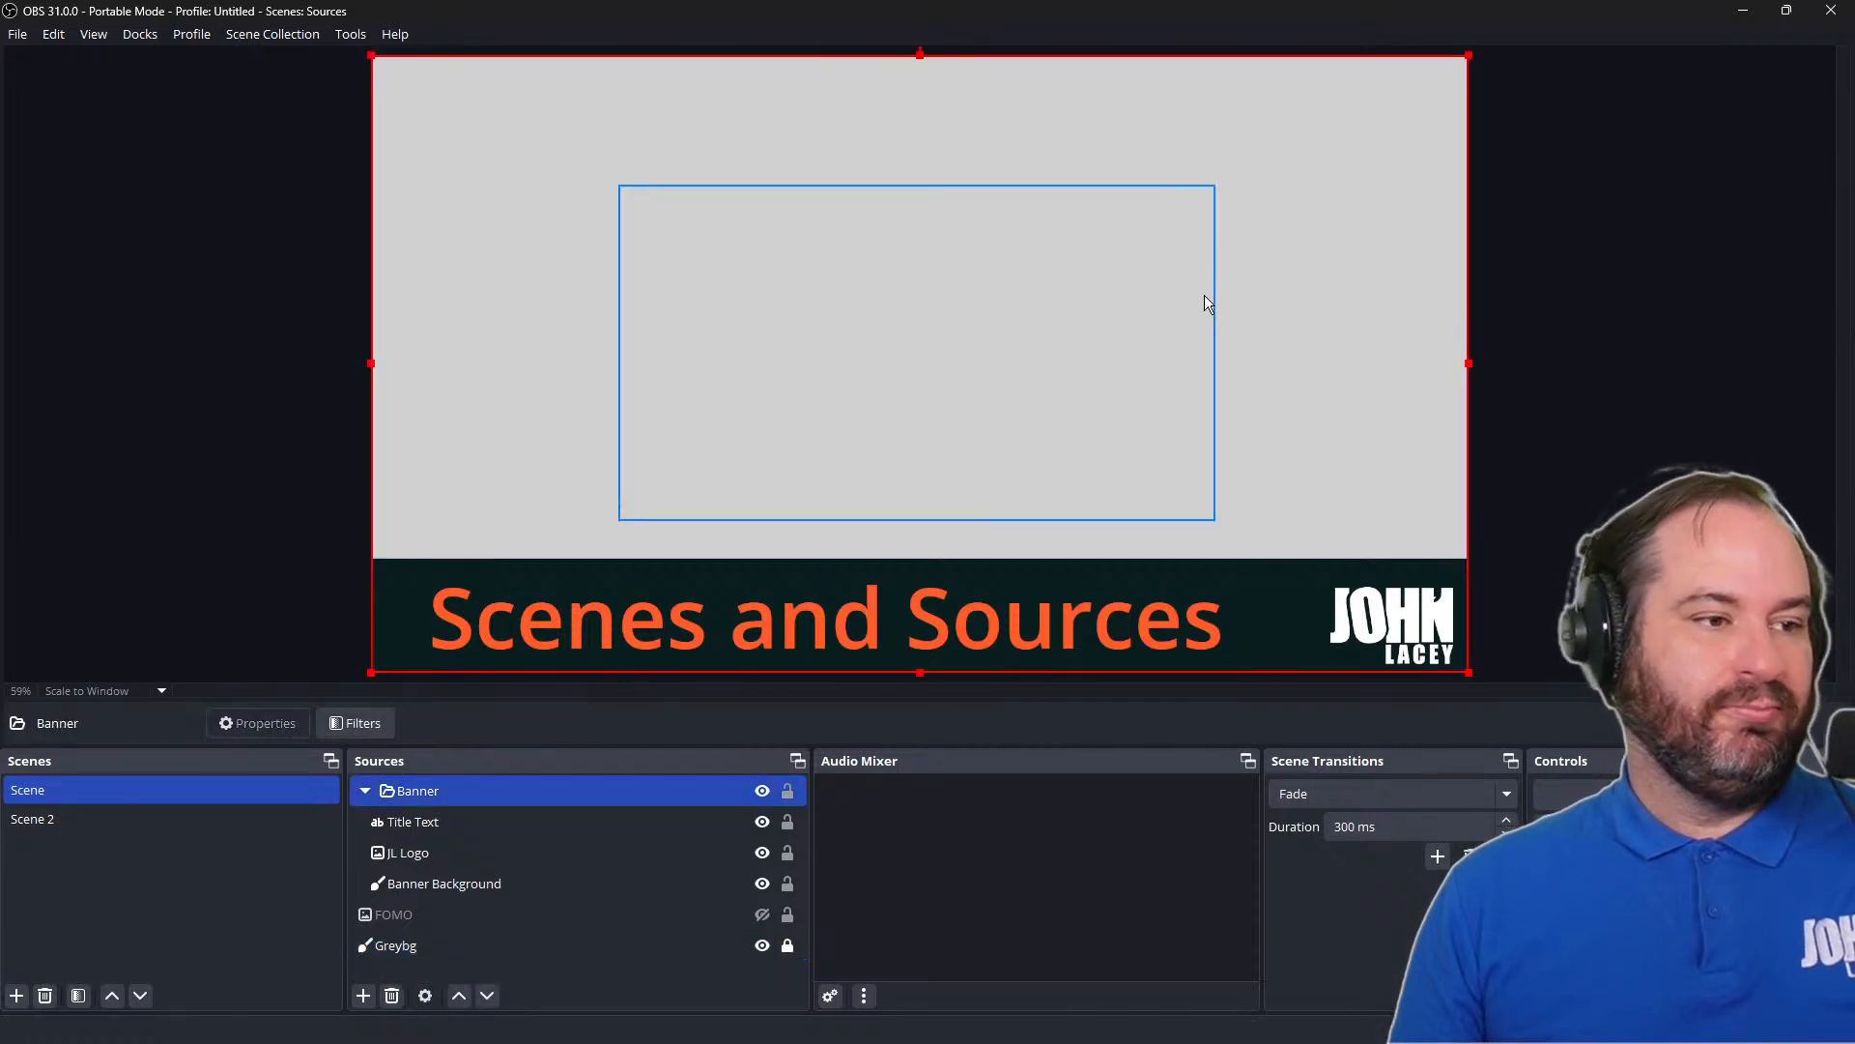
left_click(1205, 298)
left_click(1417, 90)
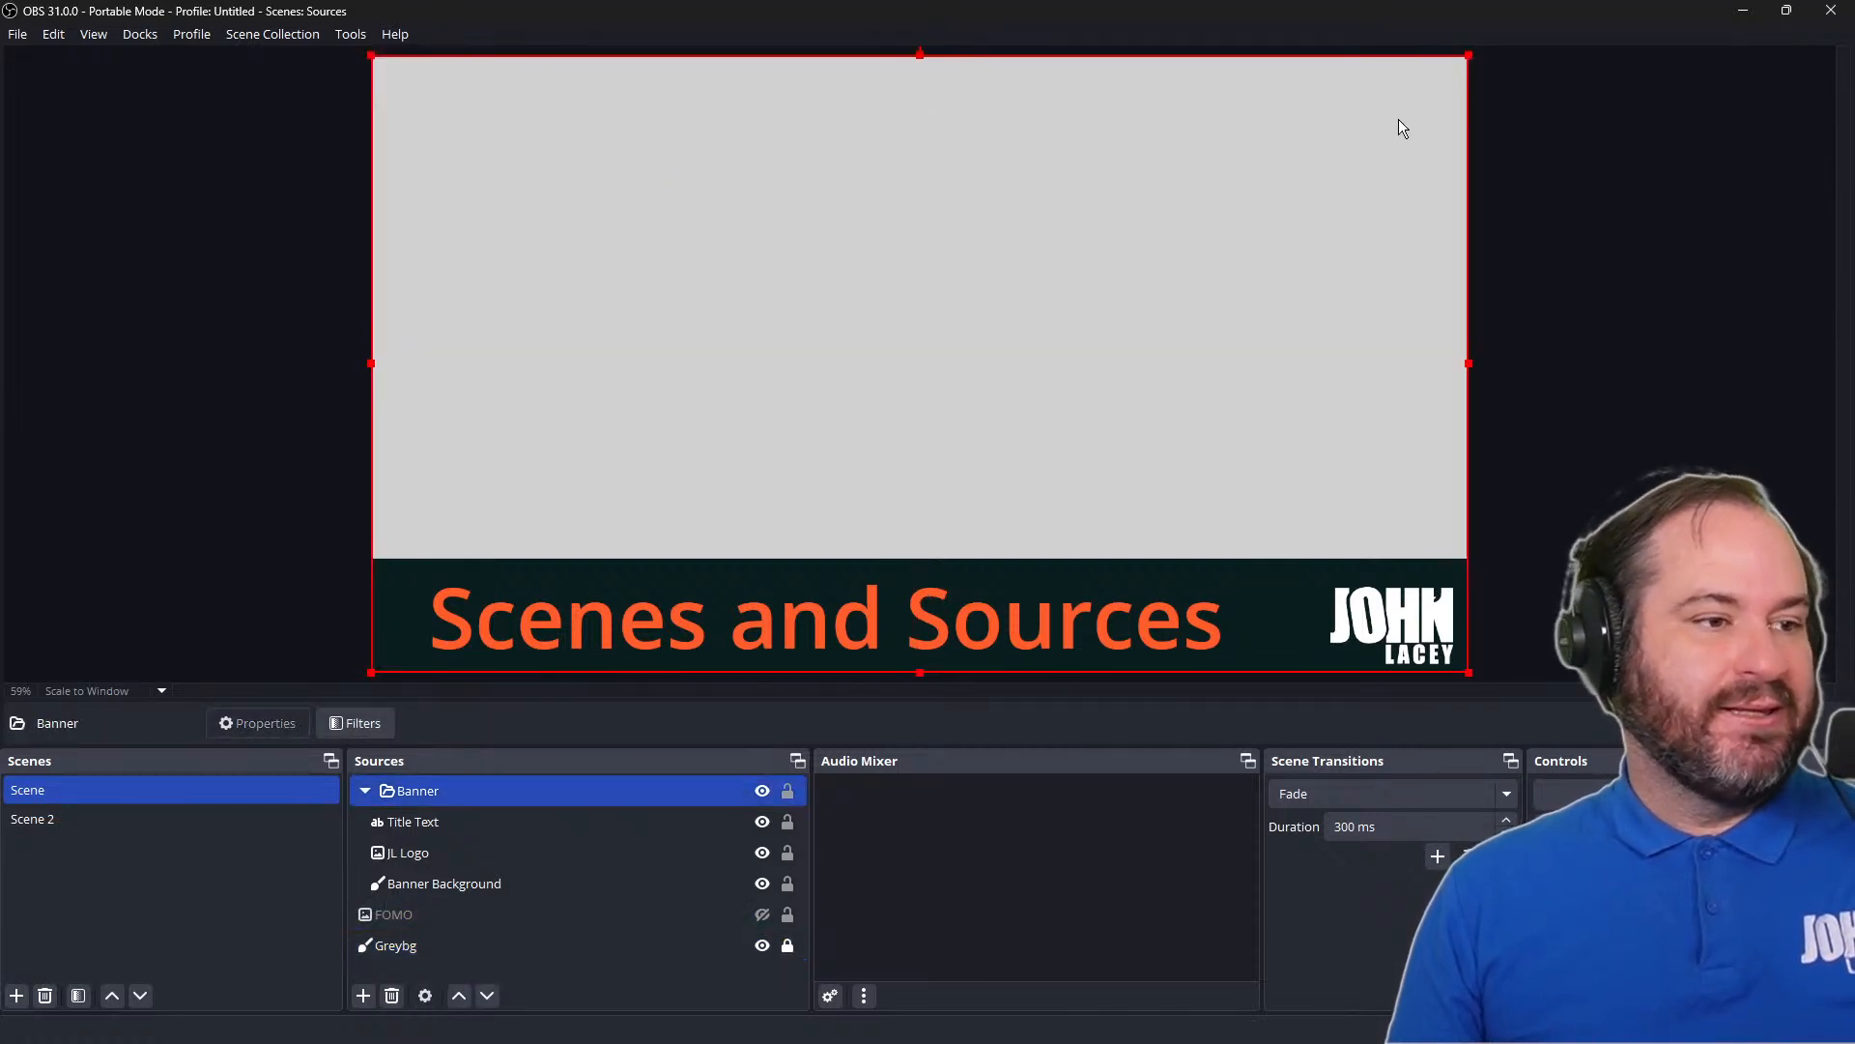
left_click(1039, 263)
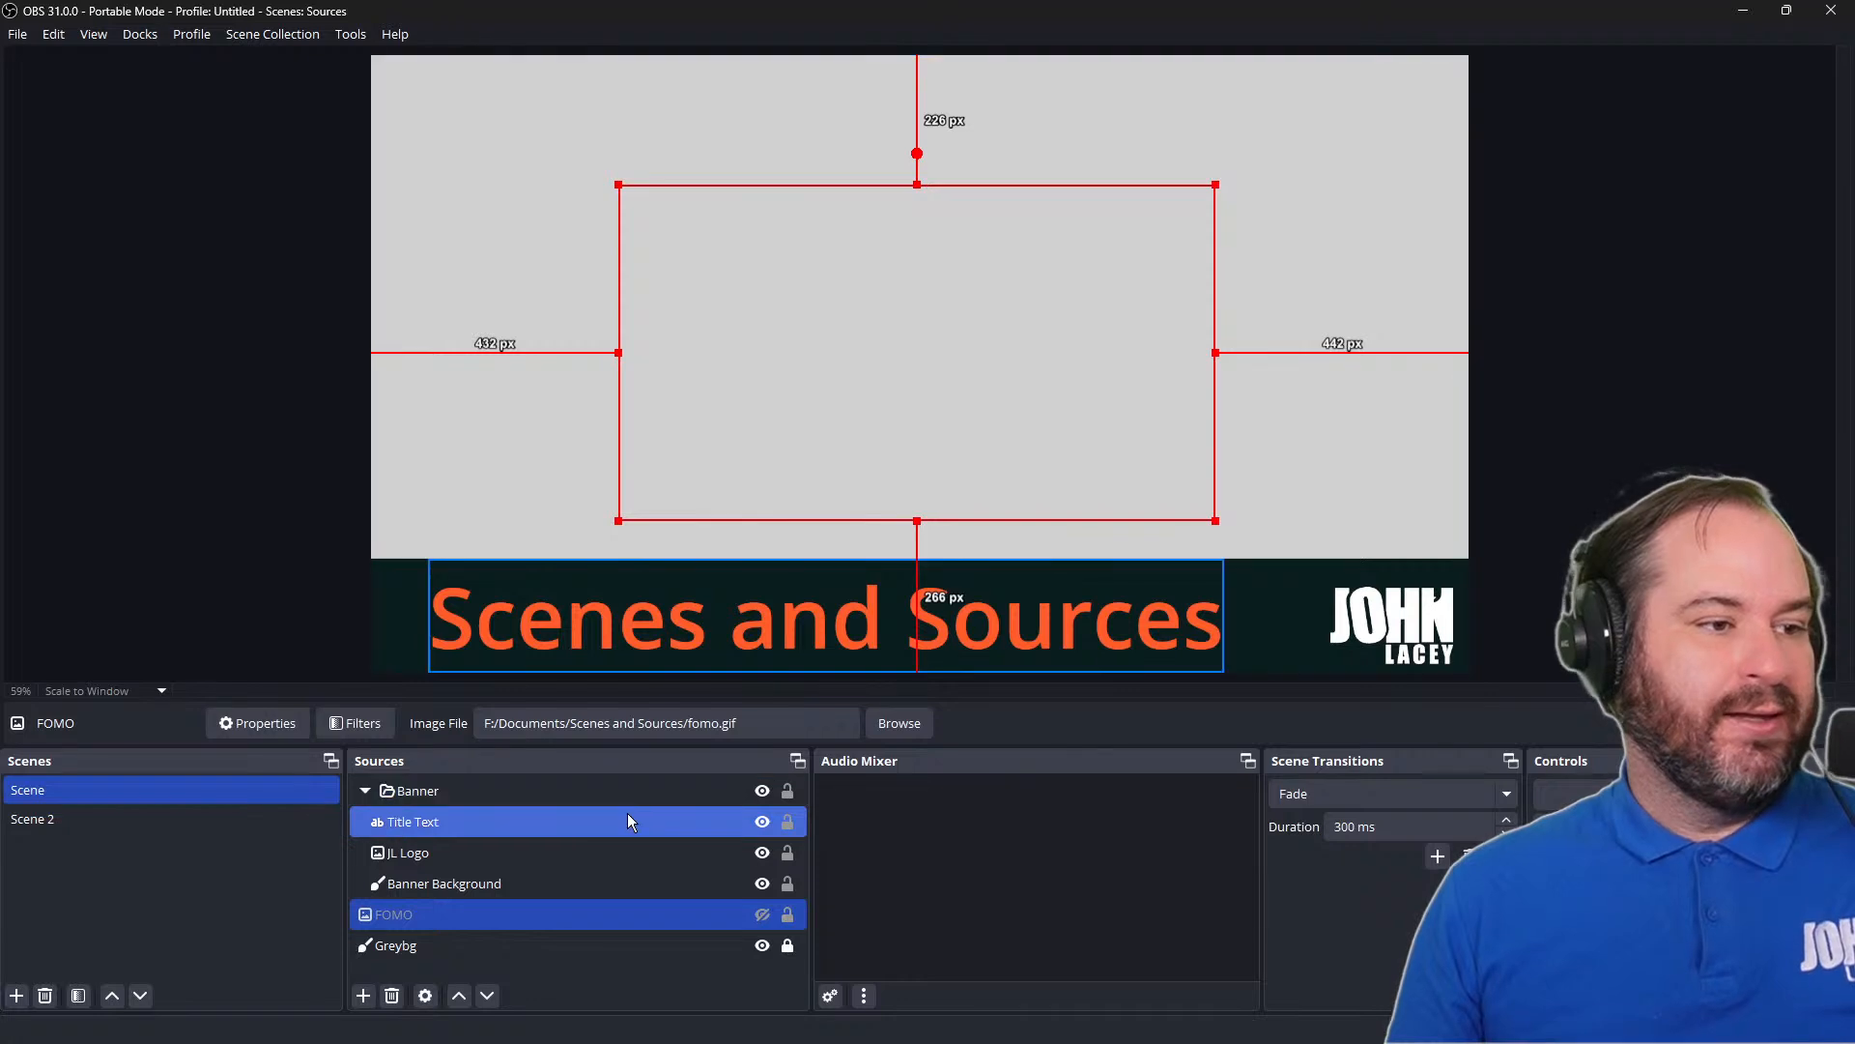
Unlock the Greybg source in Scene
left_click(572, 939)
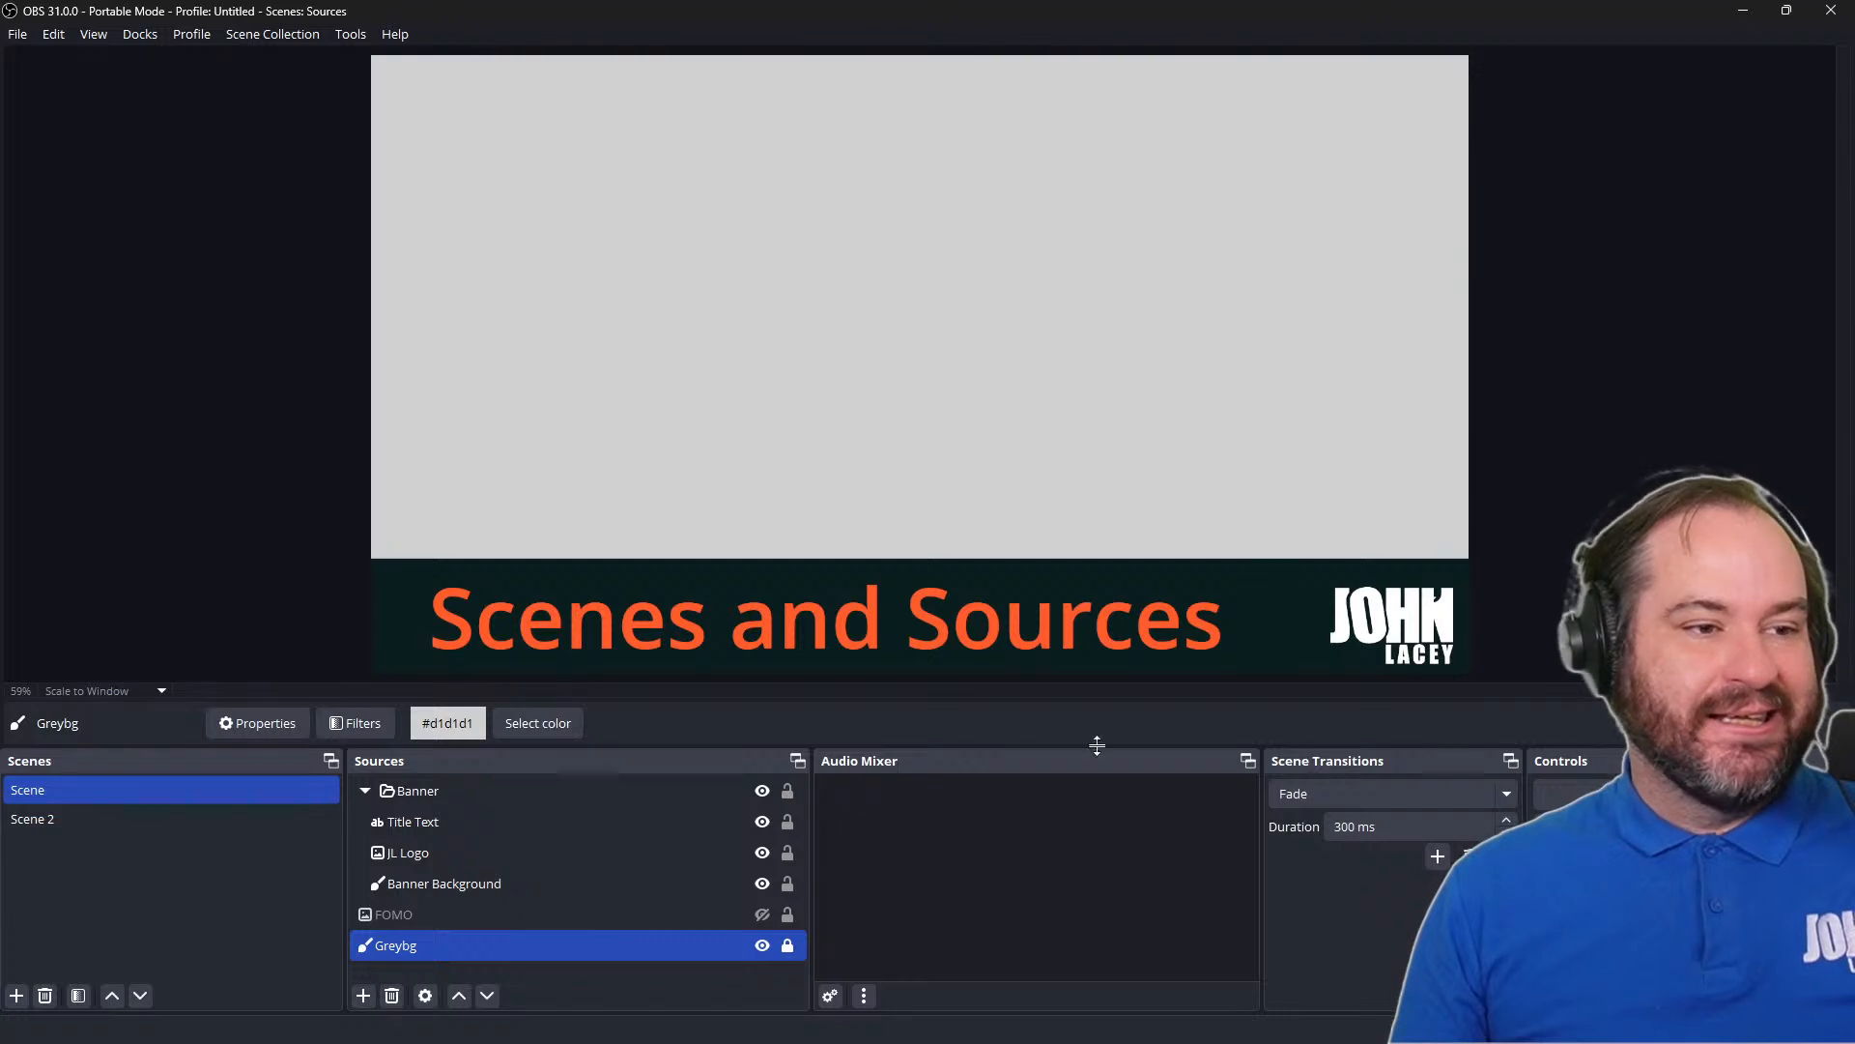
left_click(790, 951)
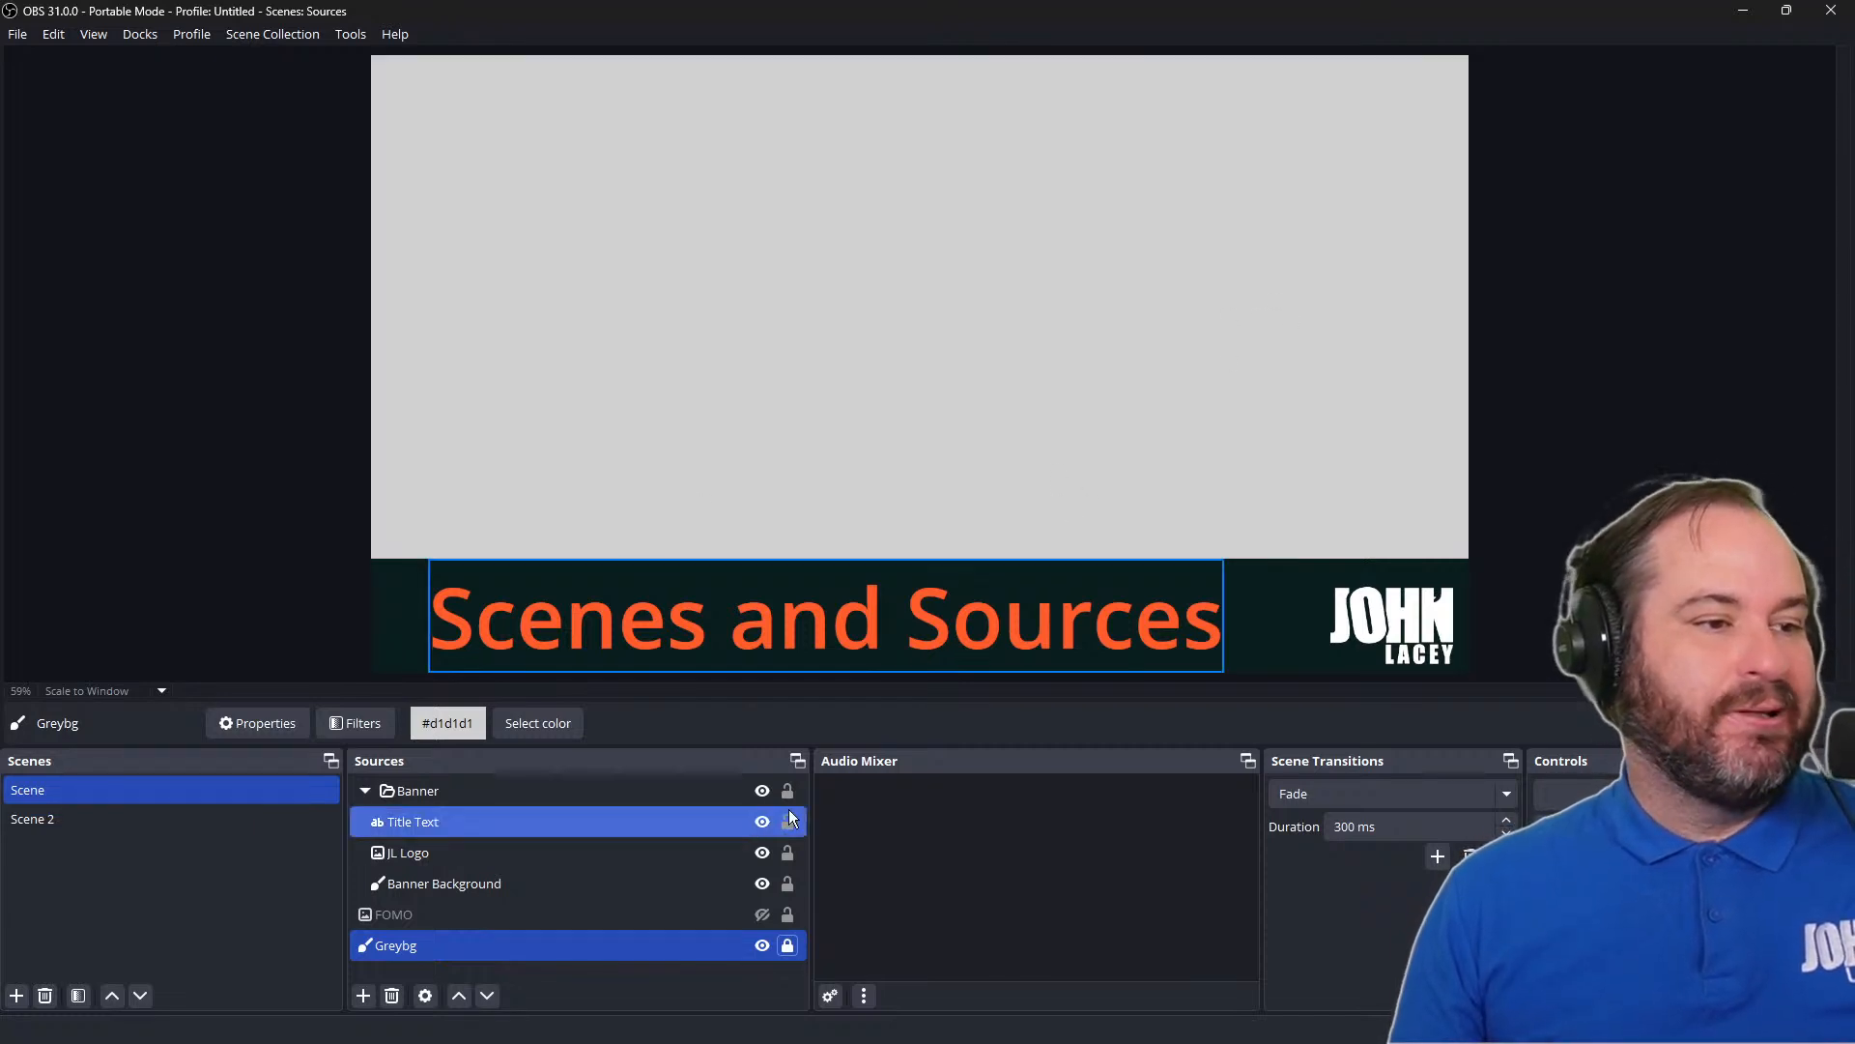
left_click(787, 945)
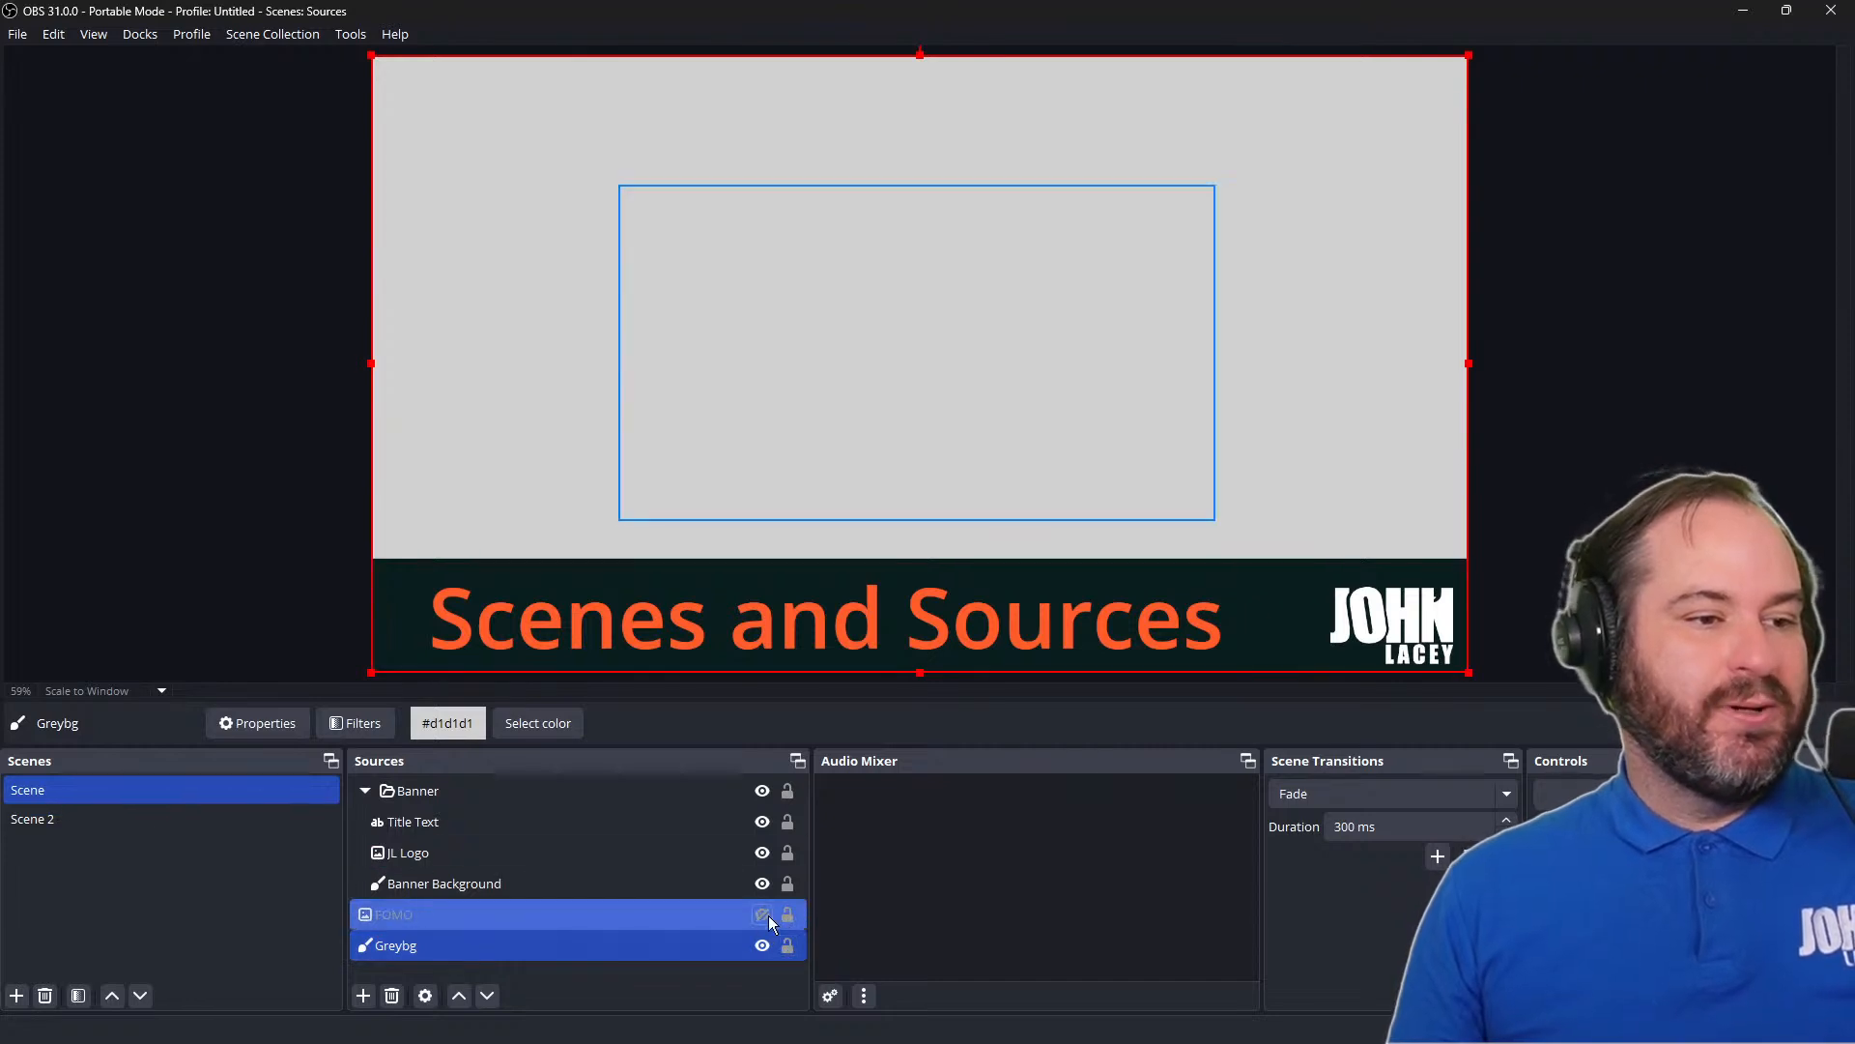
Show and lock the FOMO image, and try selecting it directly on the canvas
left_click(764, 914)
left_click(786, 914)
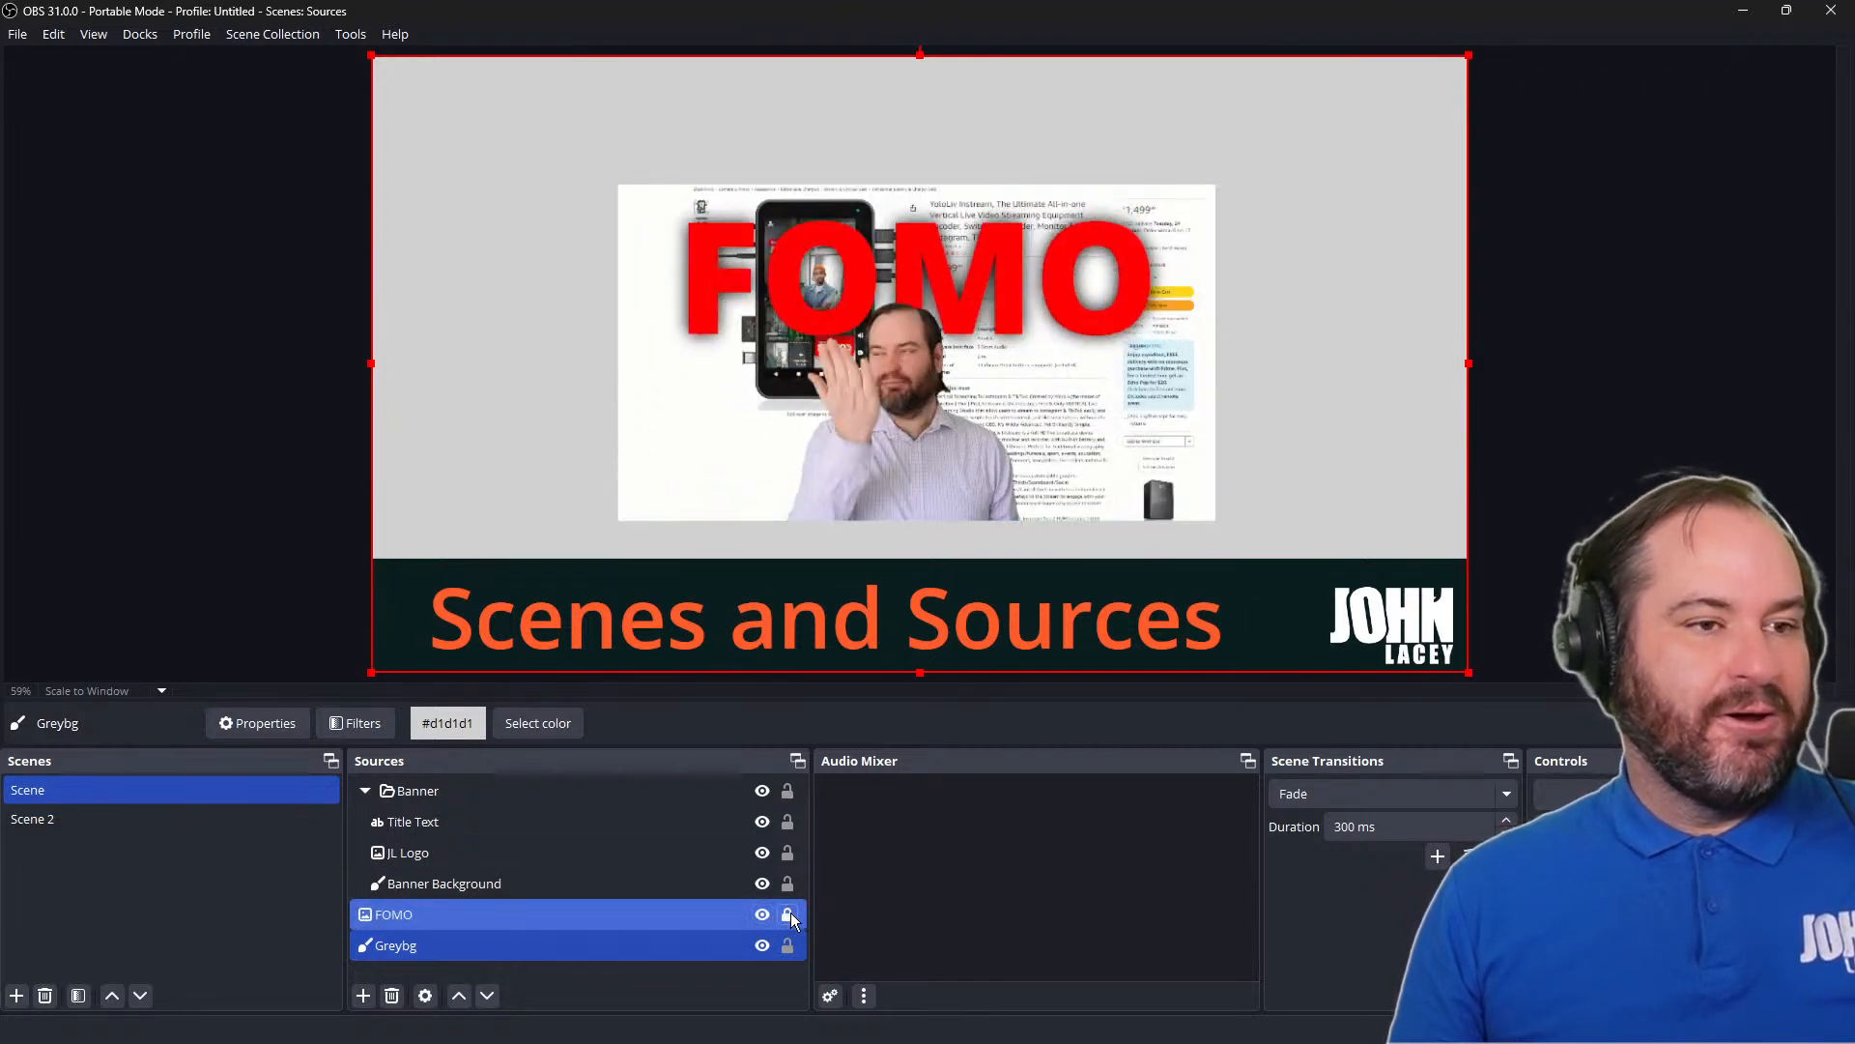
left_click(674, 908)
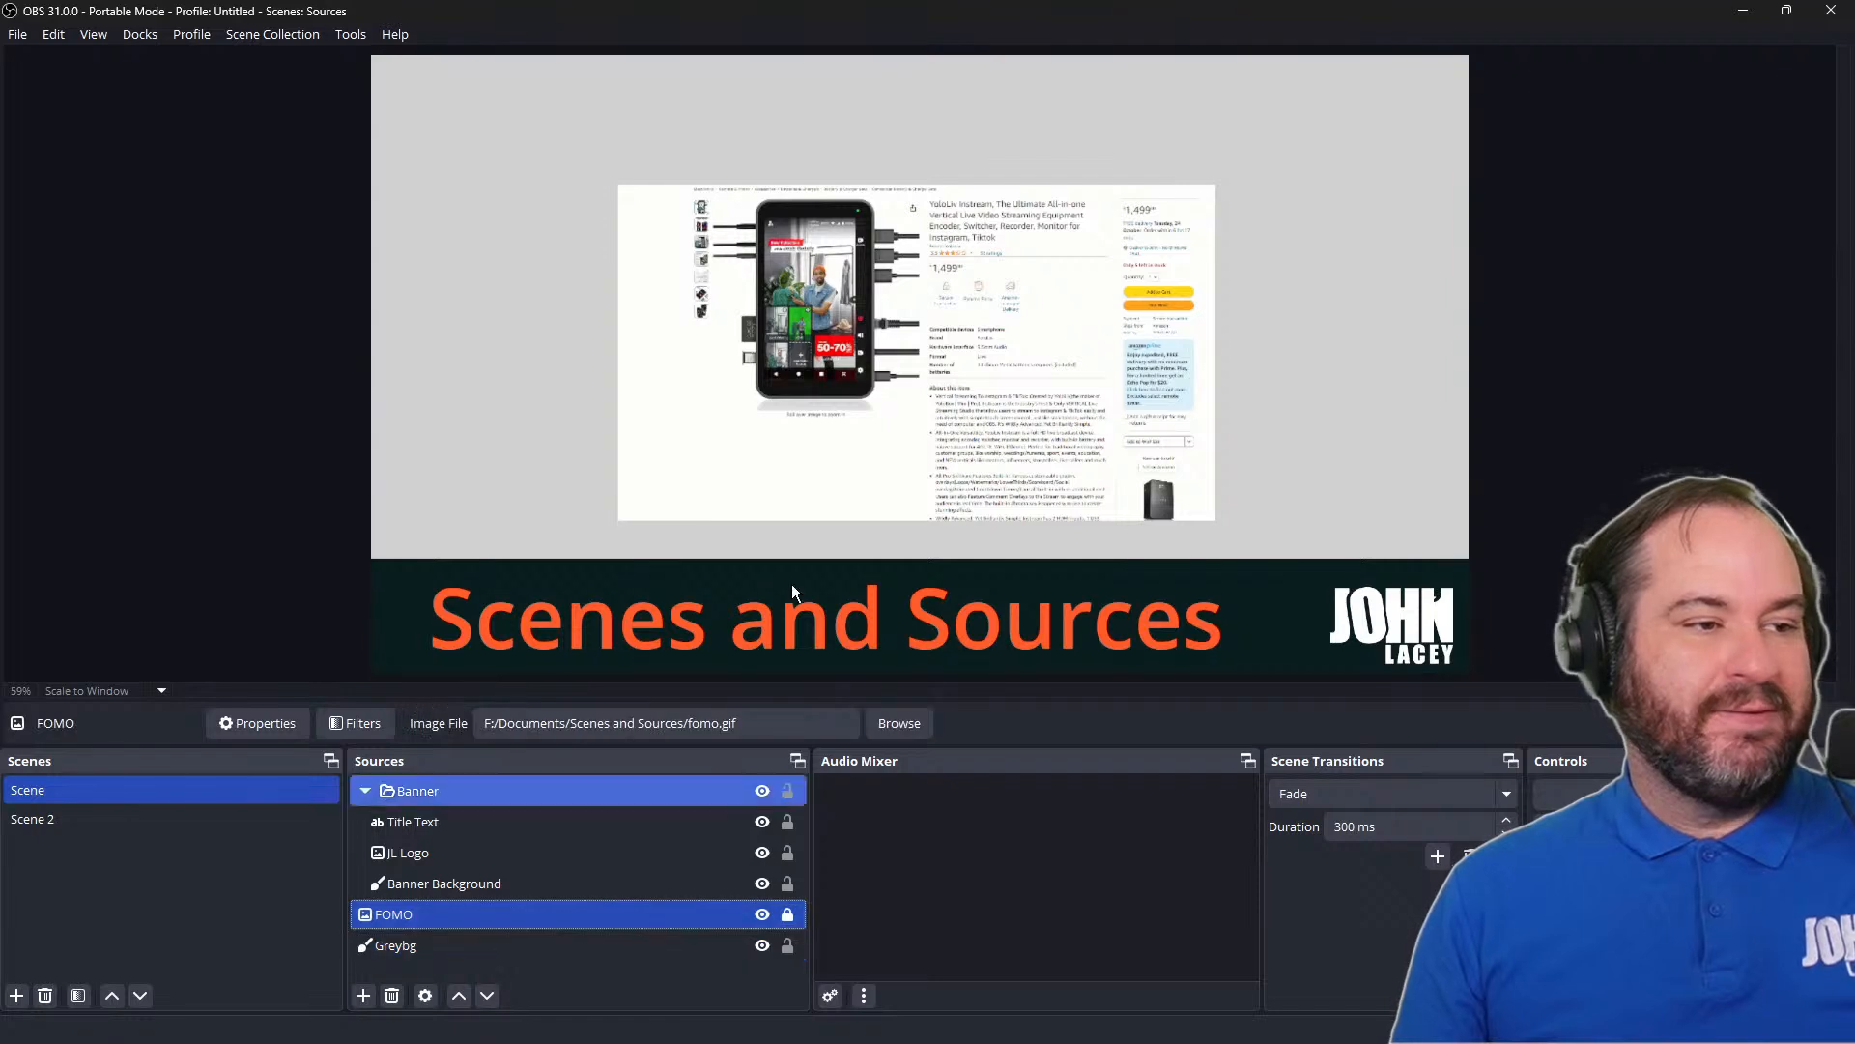
left_click(1005, 304)
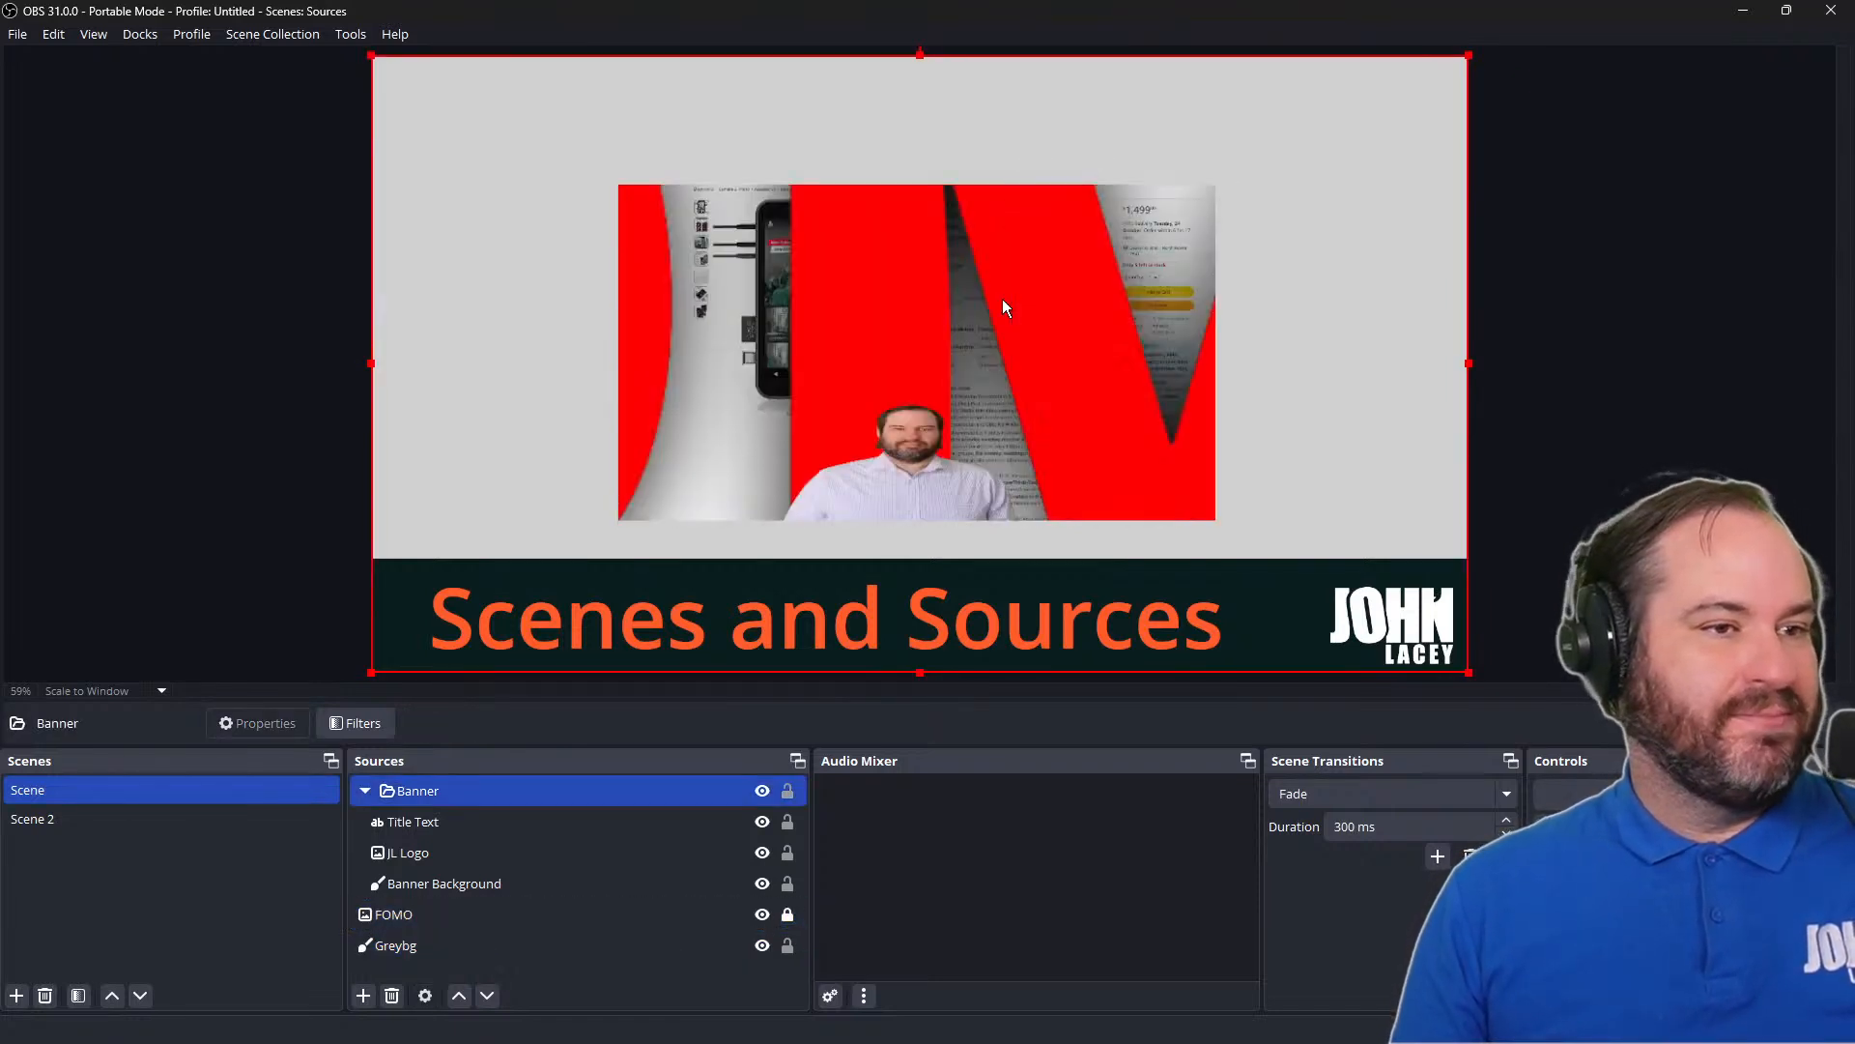
Unlock and hide the FOMO image, and clear the source selection
left_click(676, 945)
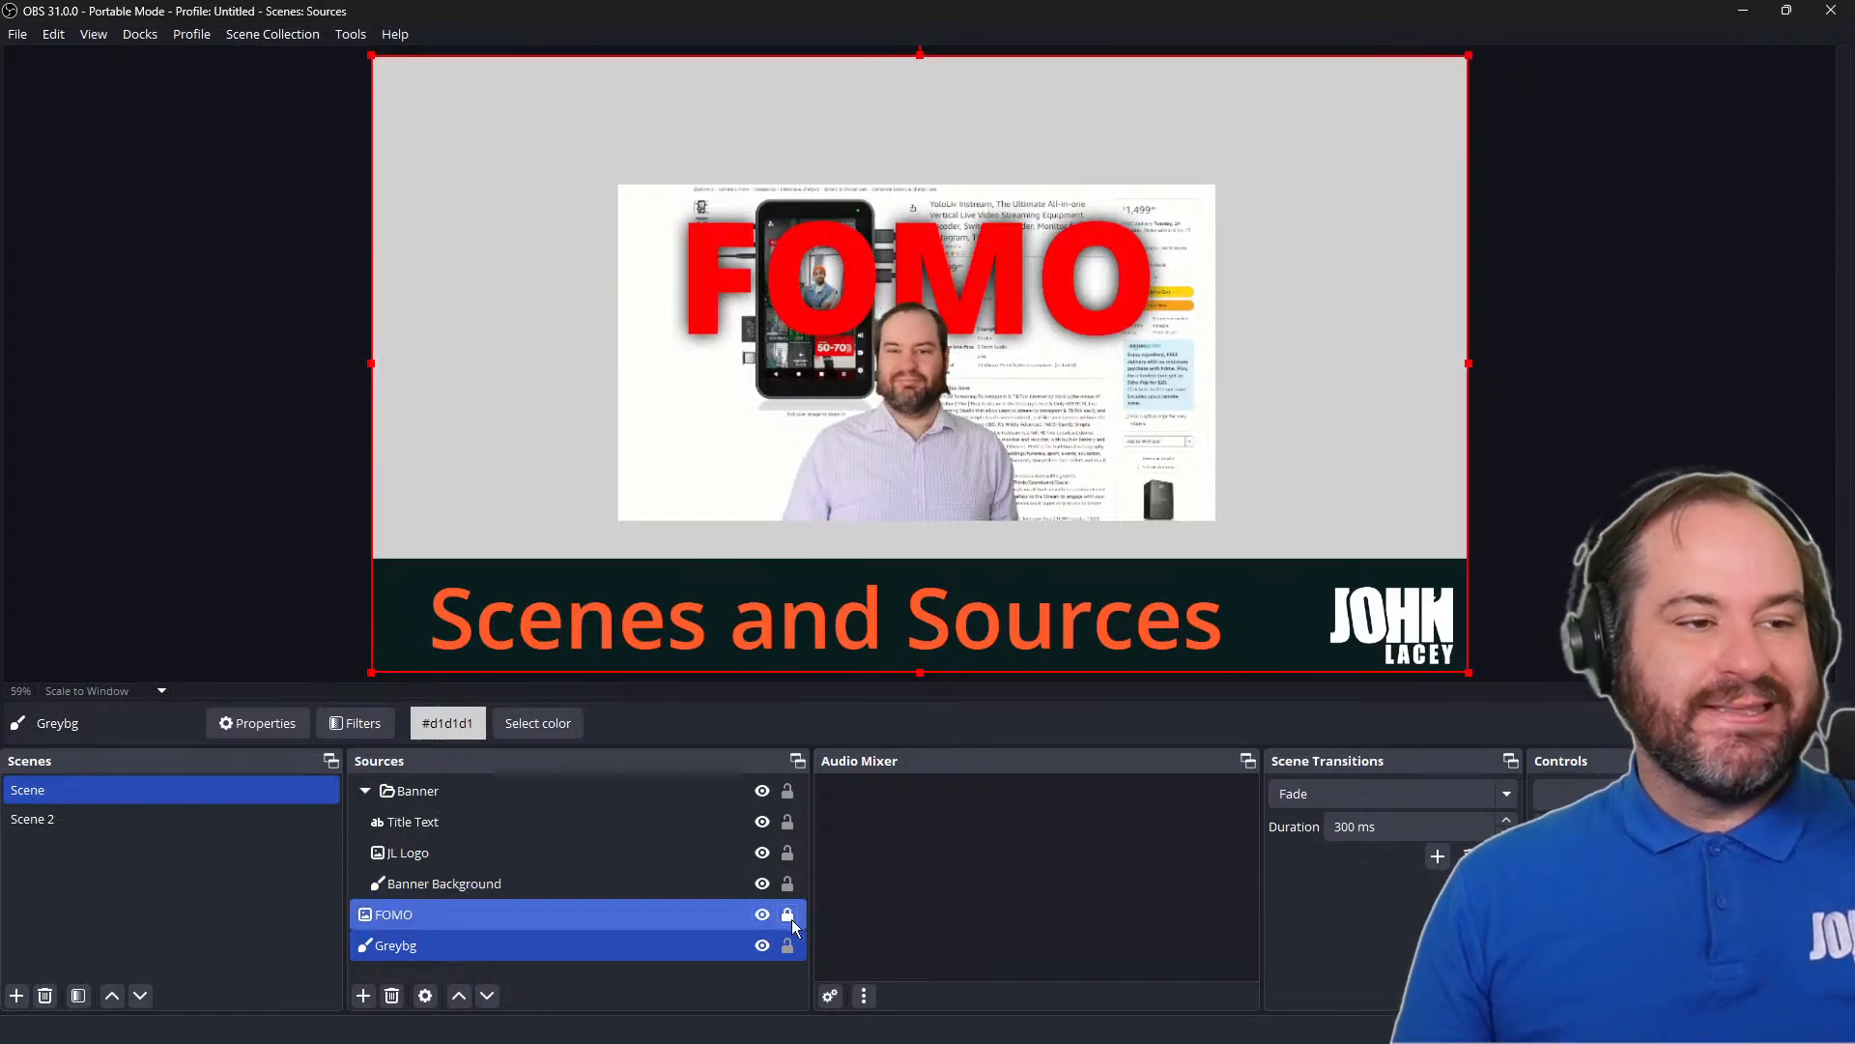
left_click(762, 914)
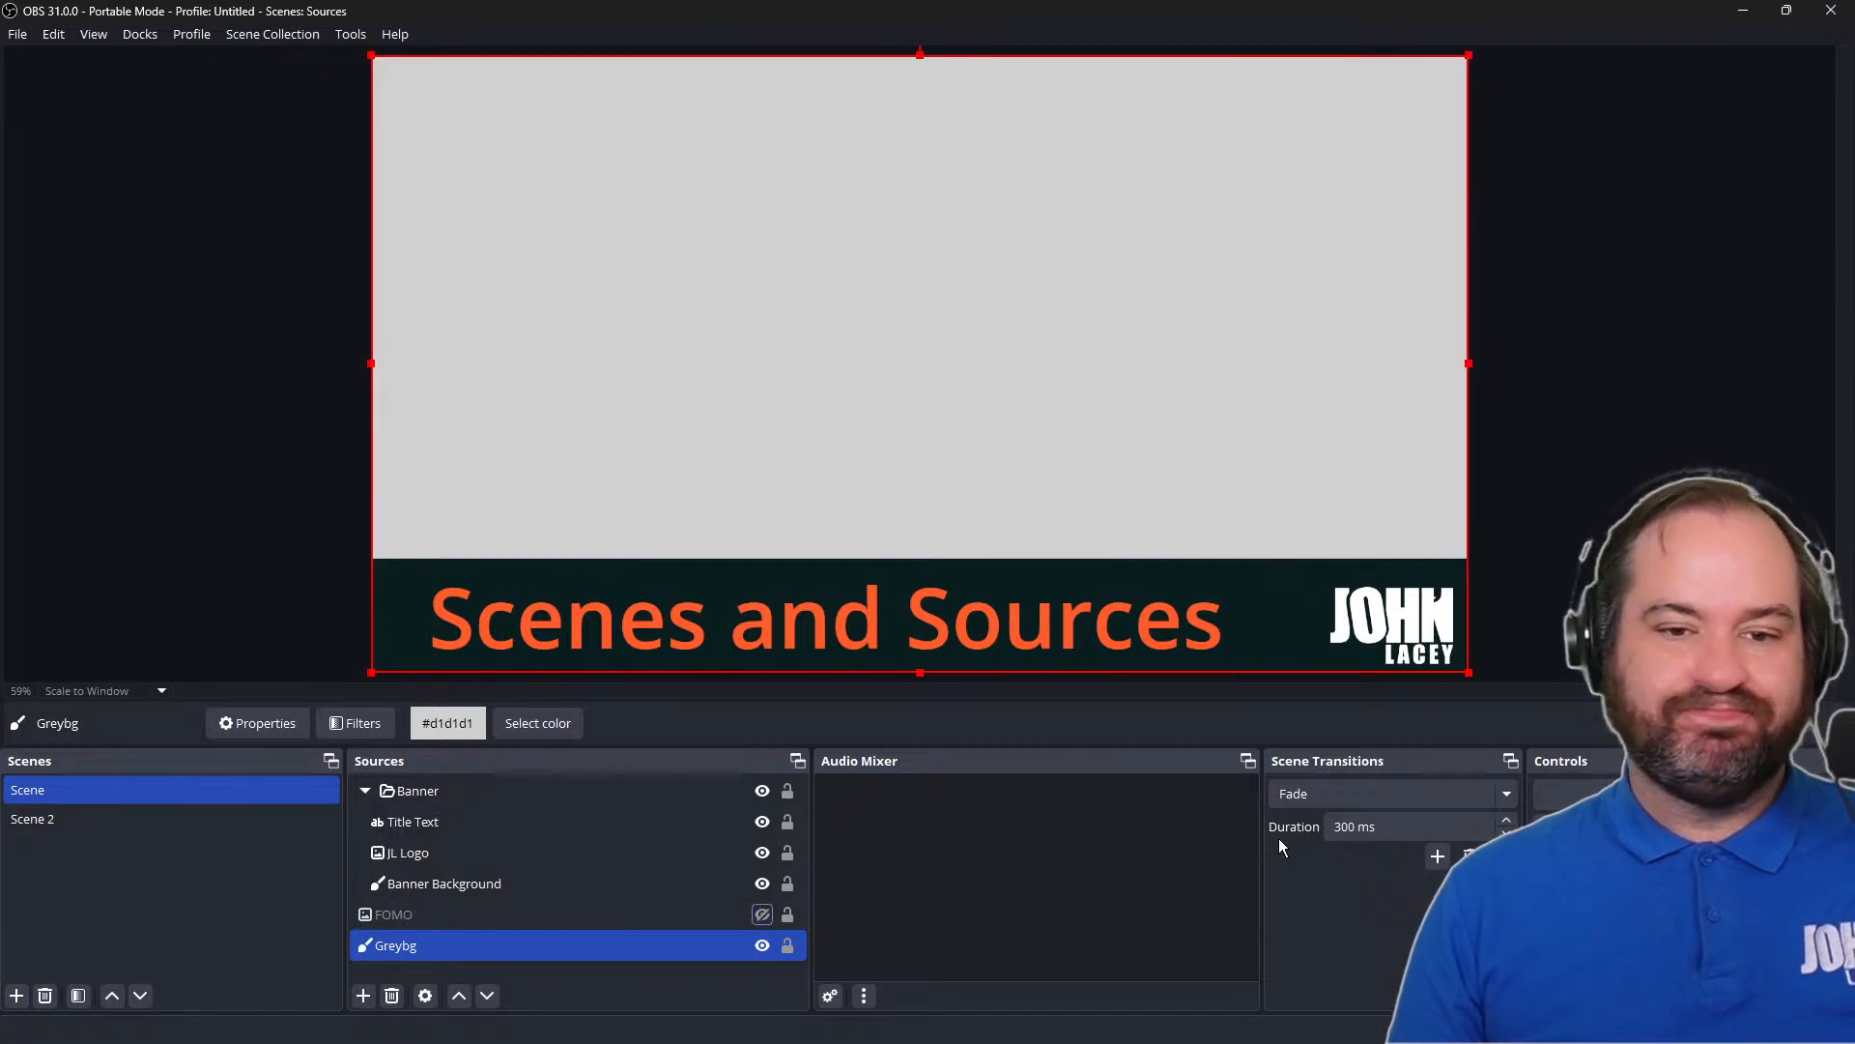
left_click(1600, 481)
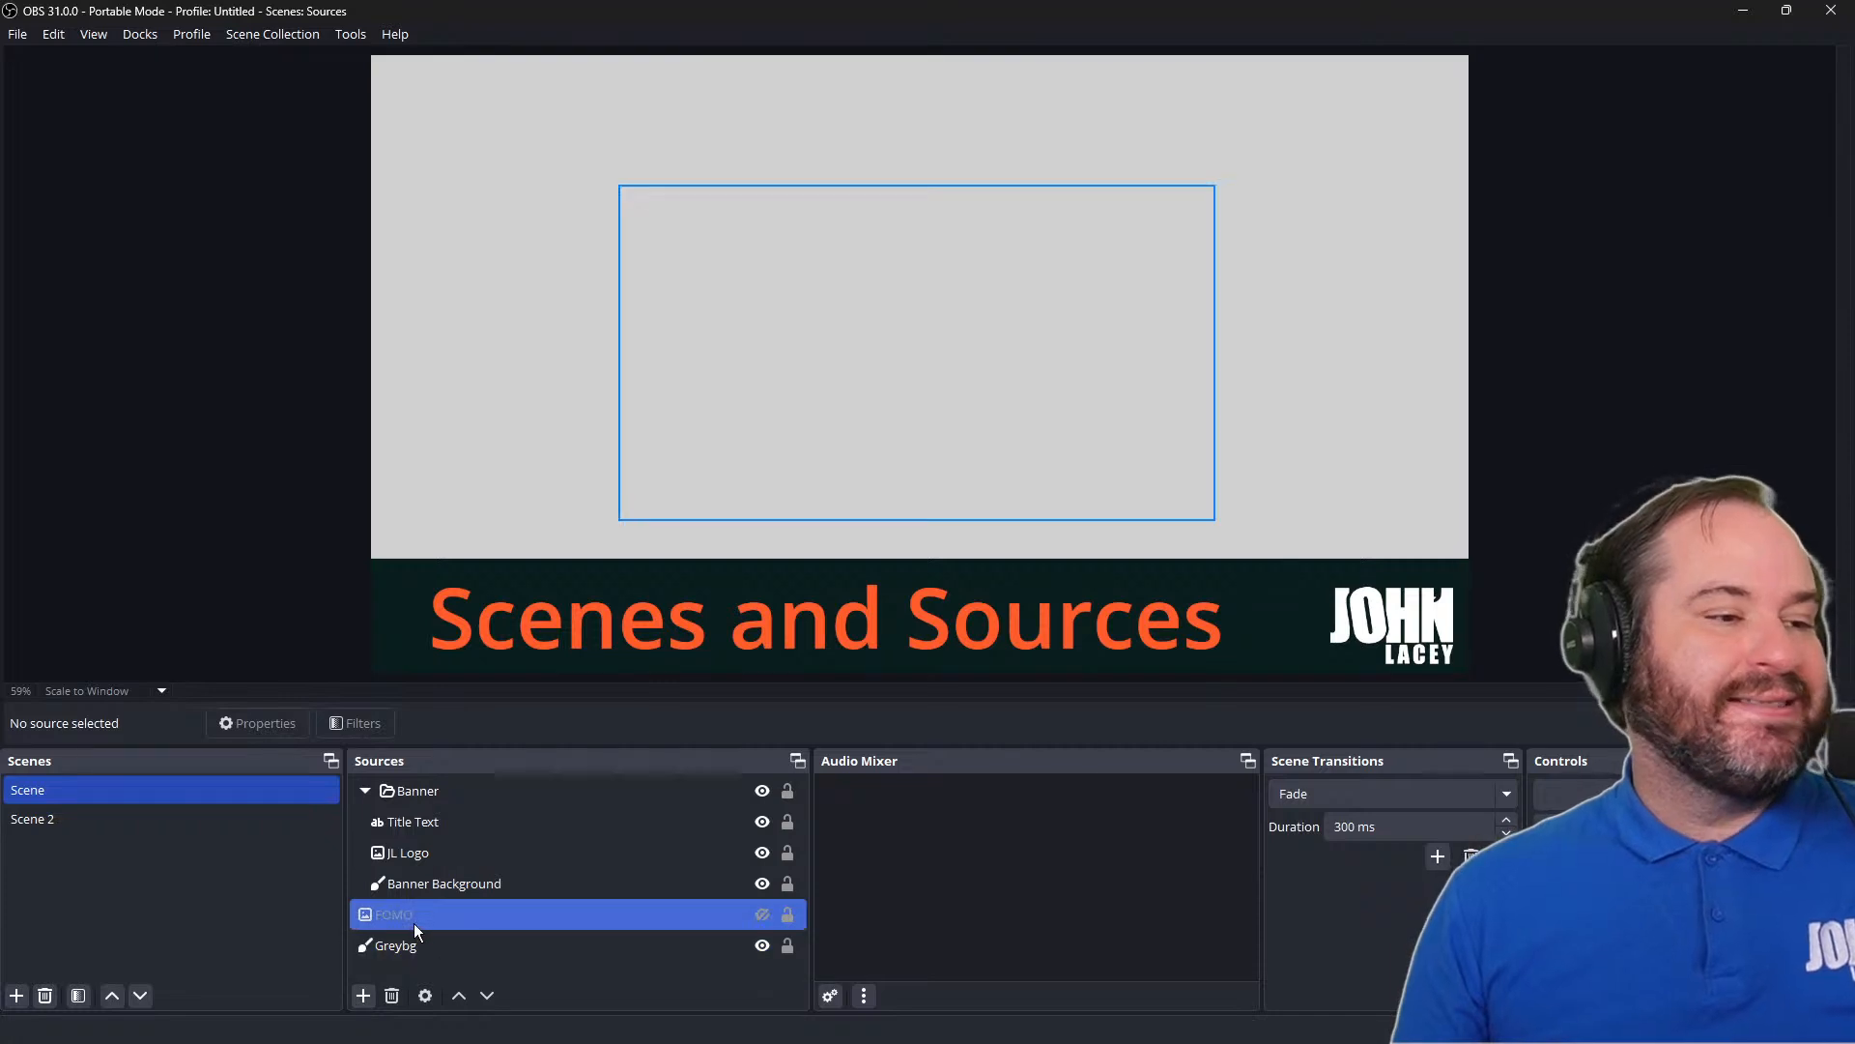
Add the existing Greybg color source to Scene 2 and place it at the bottom of the layer order
left_click(176, 821)
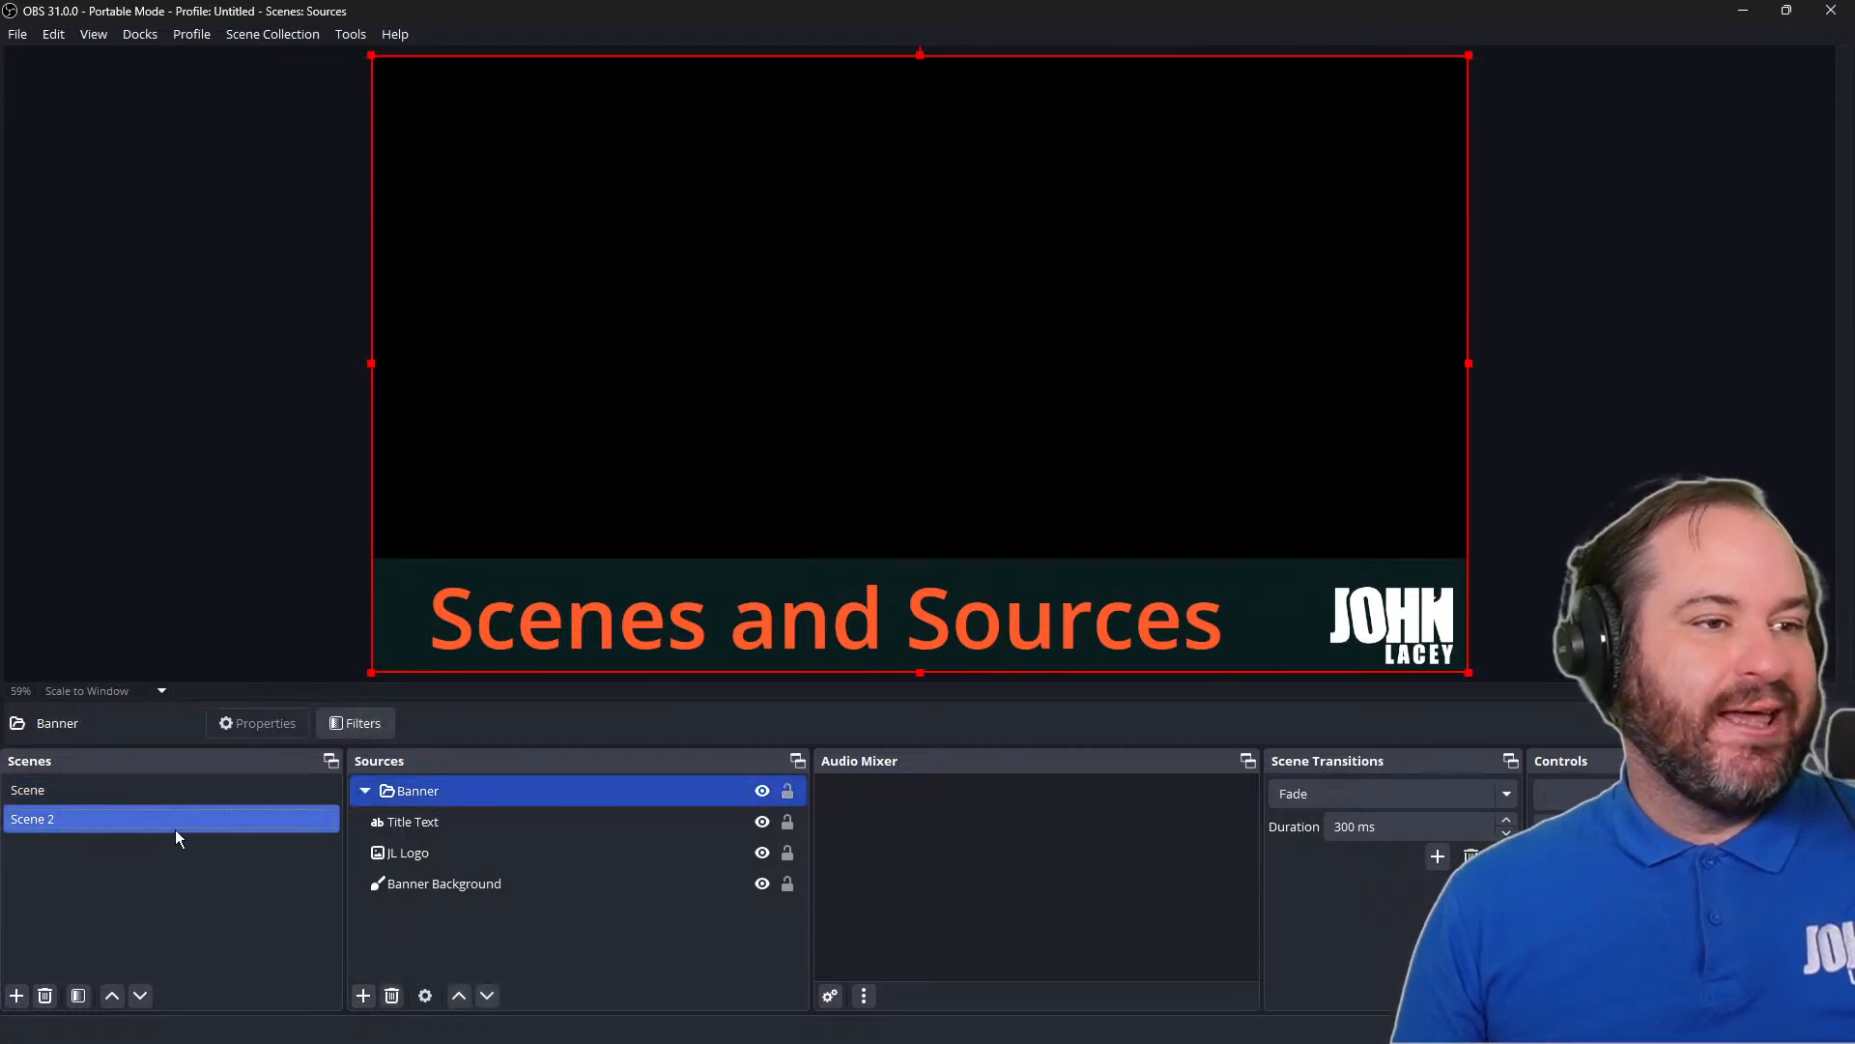
left_click(364, 996)
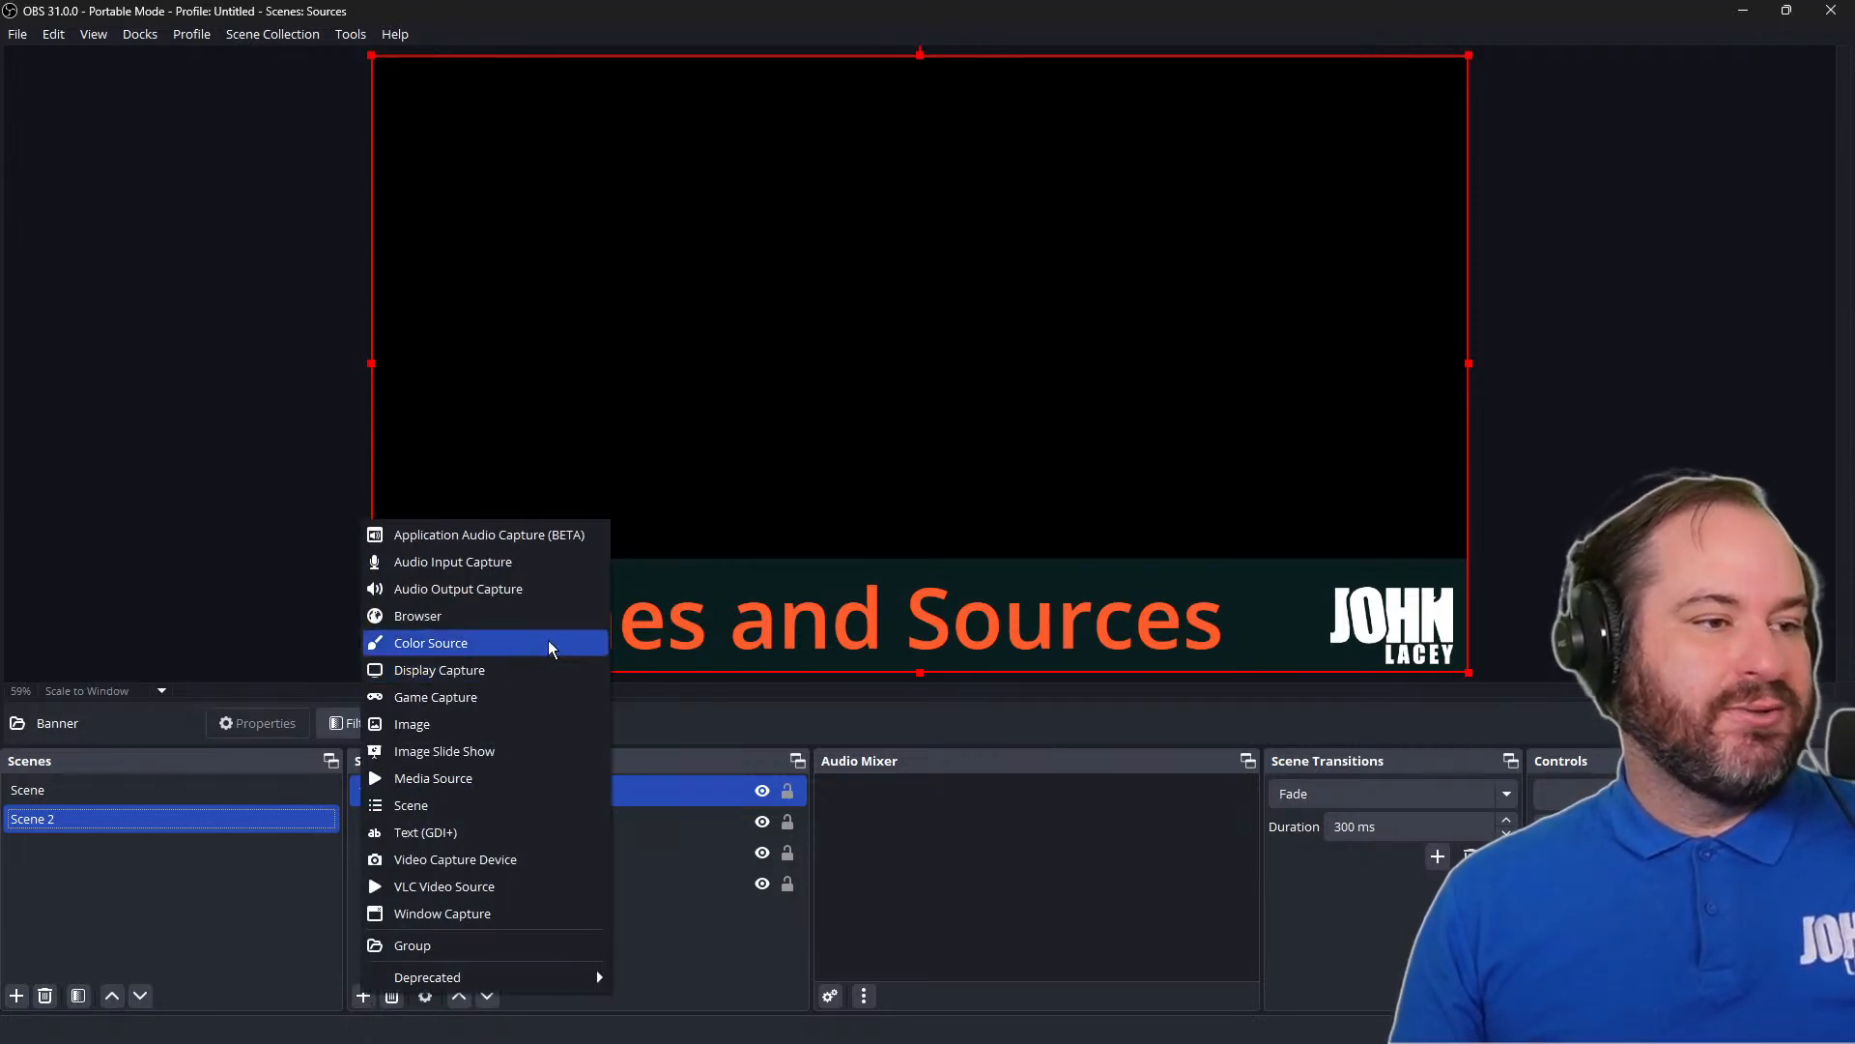
left_click(555, 640)
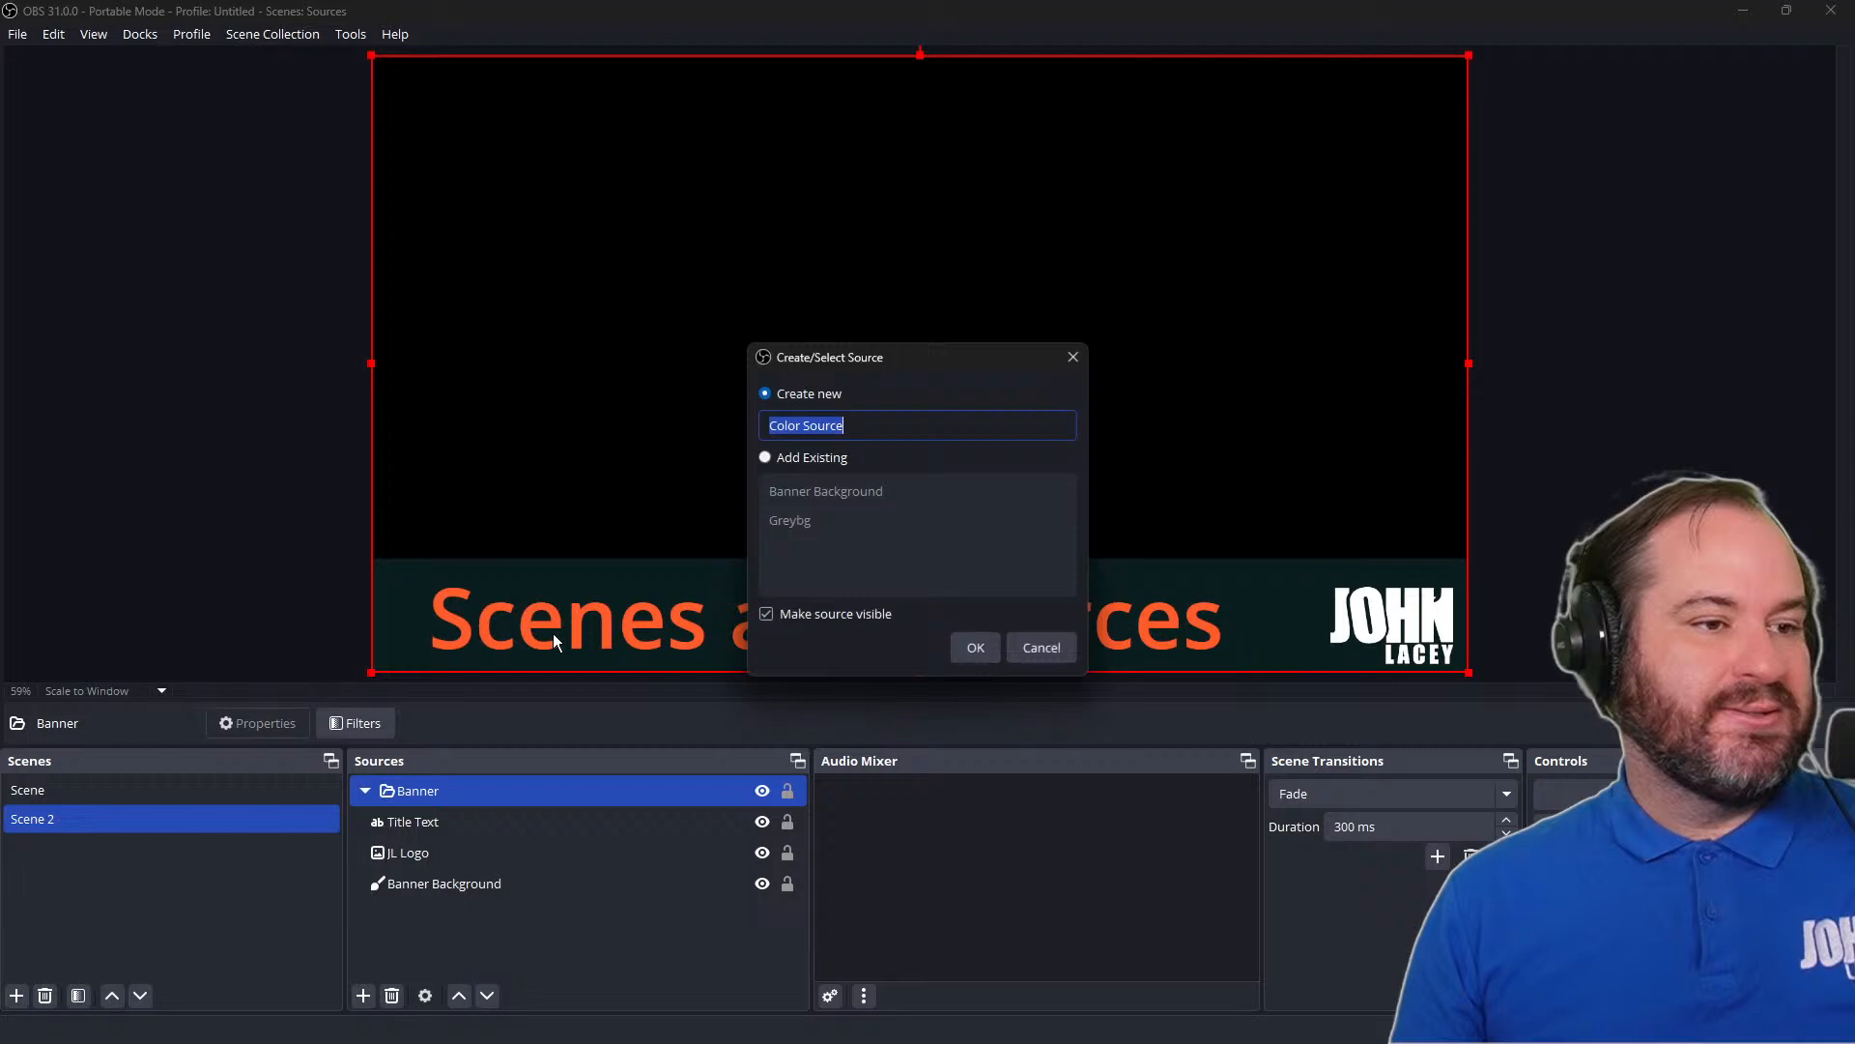
left_click(811, 458)
left_click(816, 518)
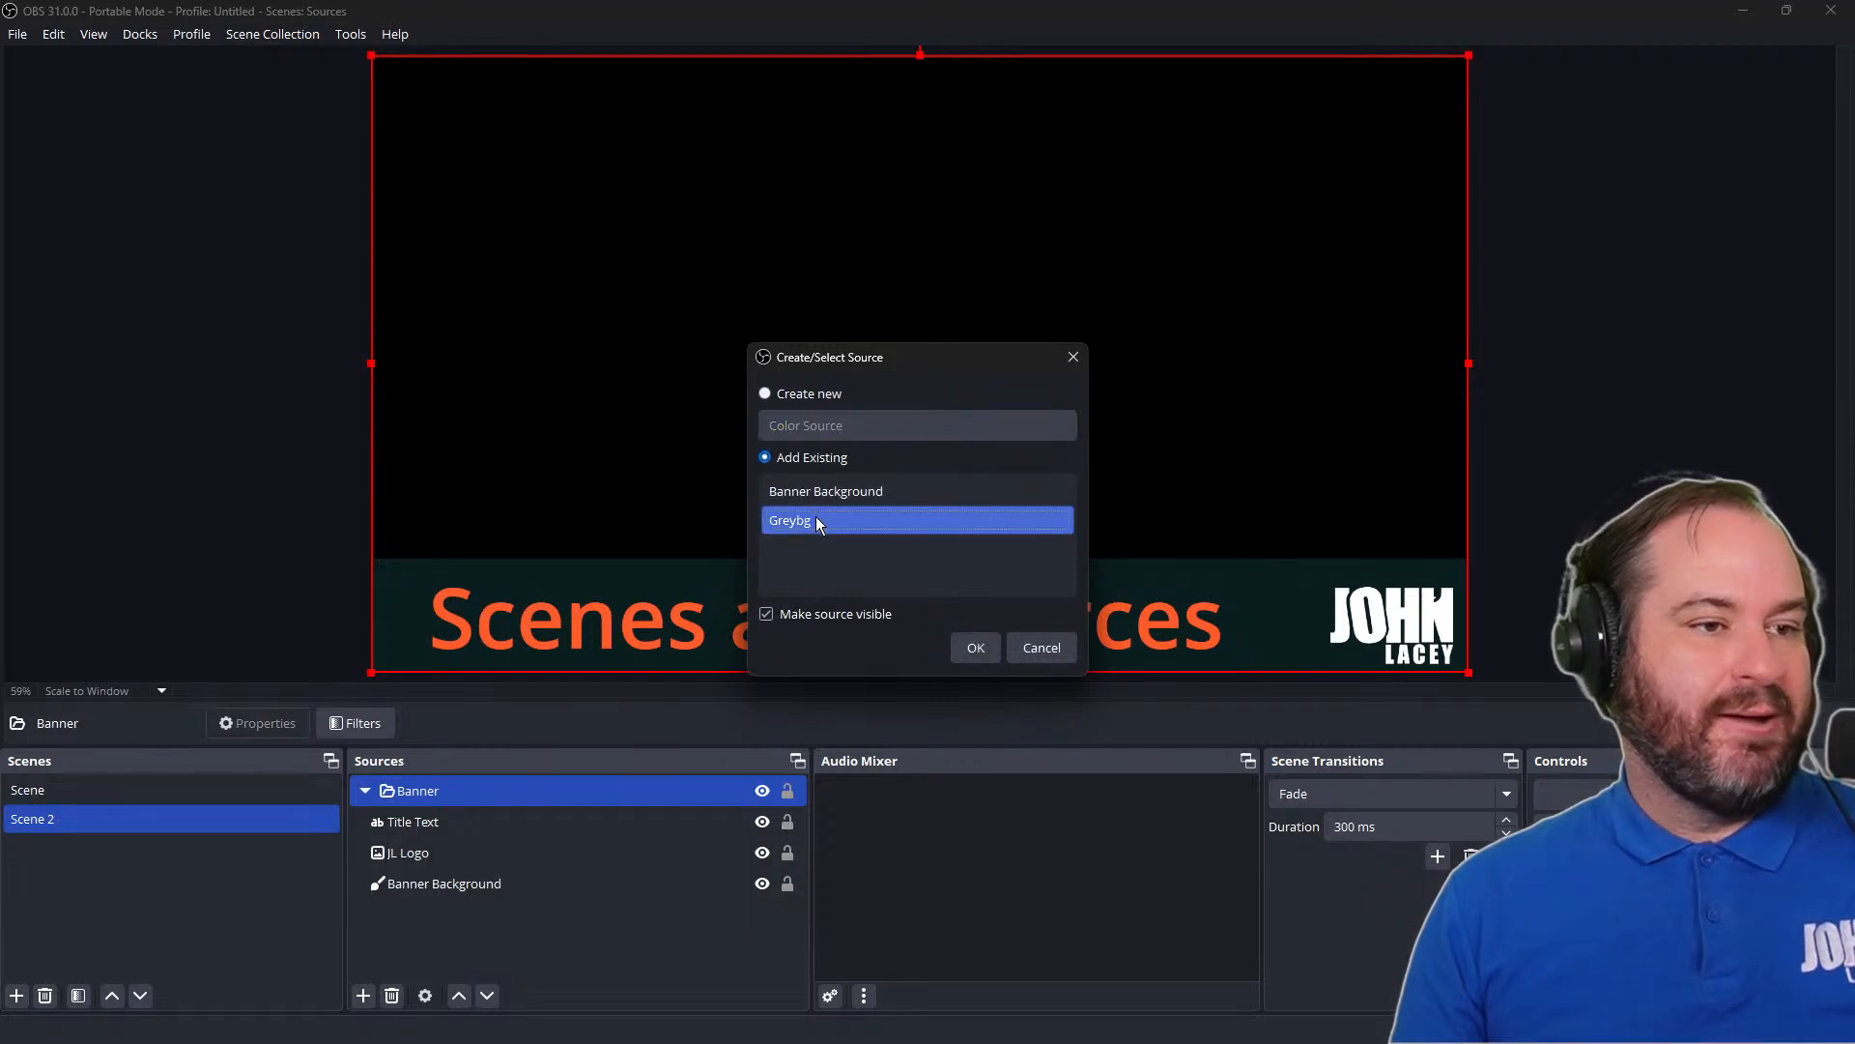
left_click(978, 649)
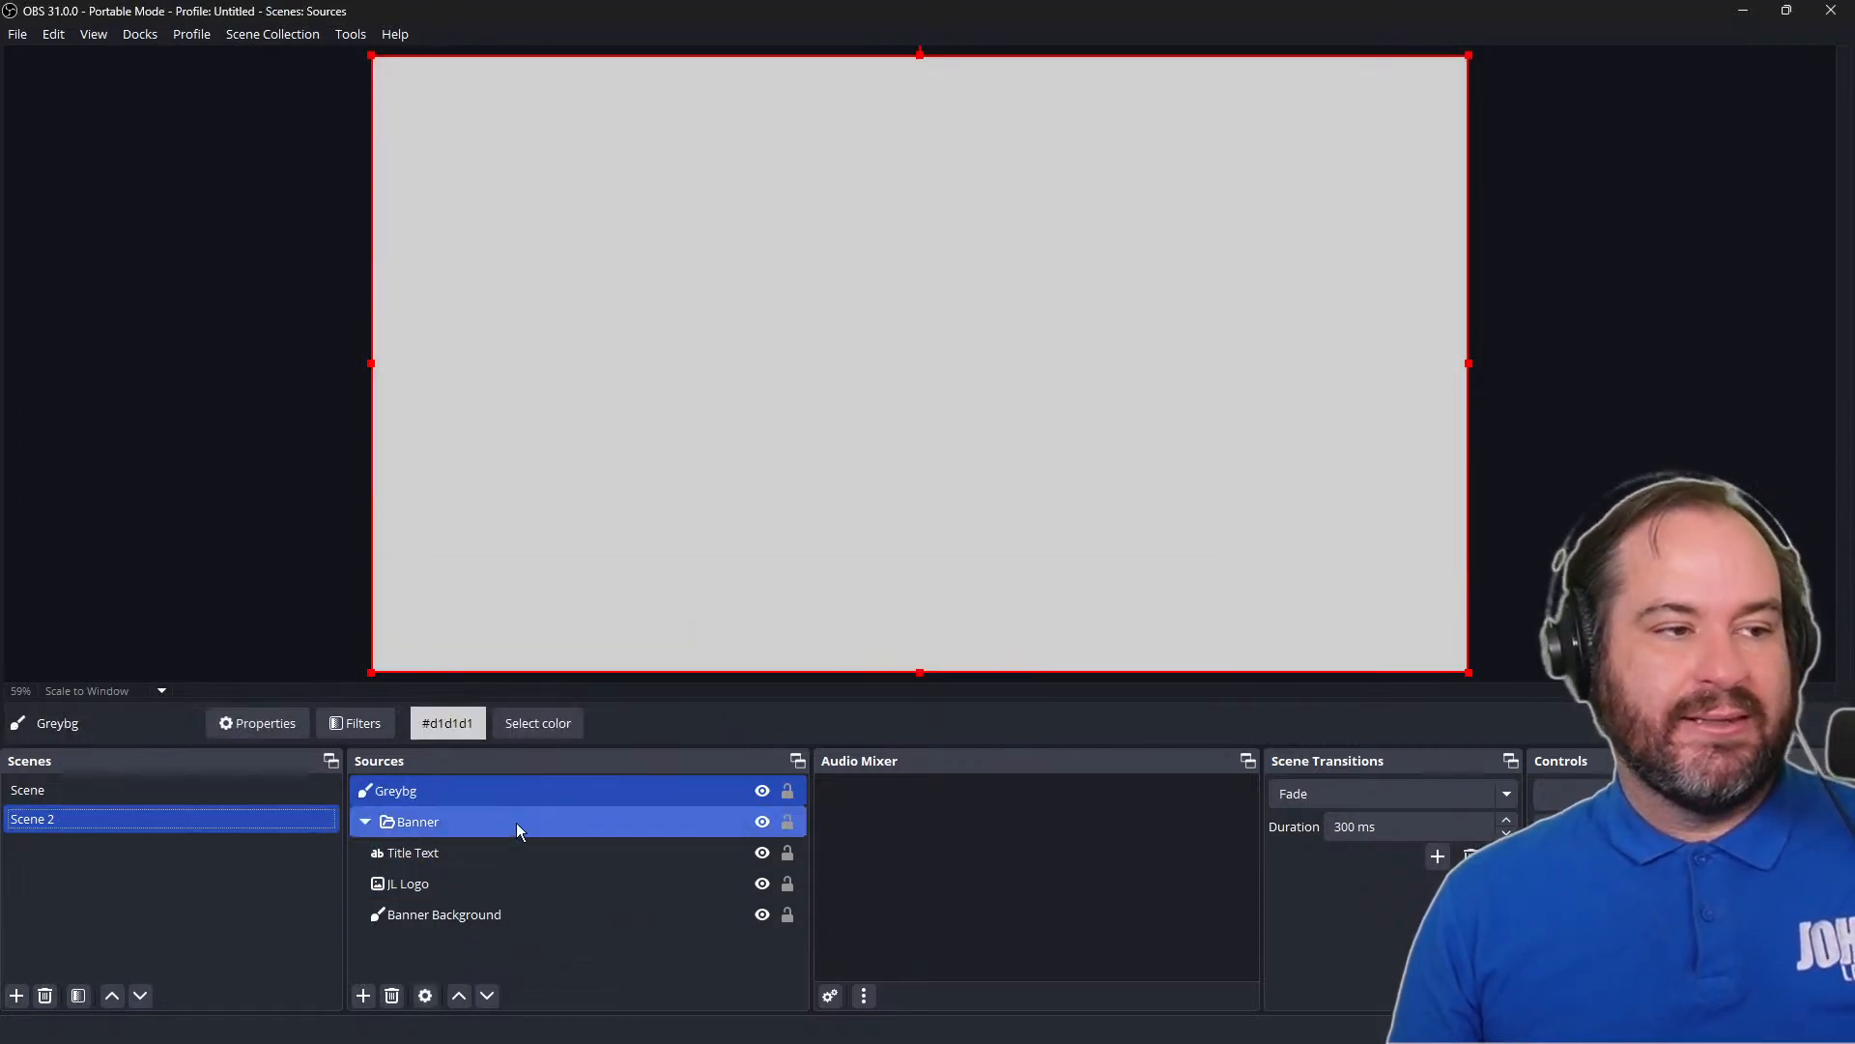
key("ctrl+End")
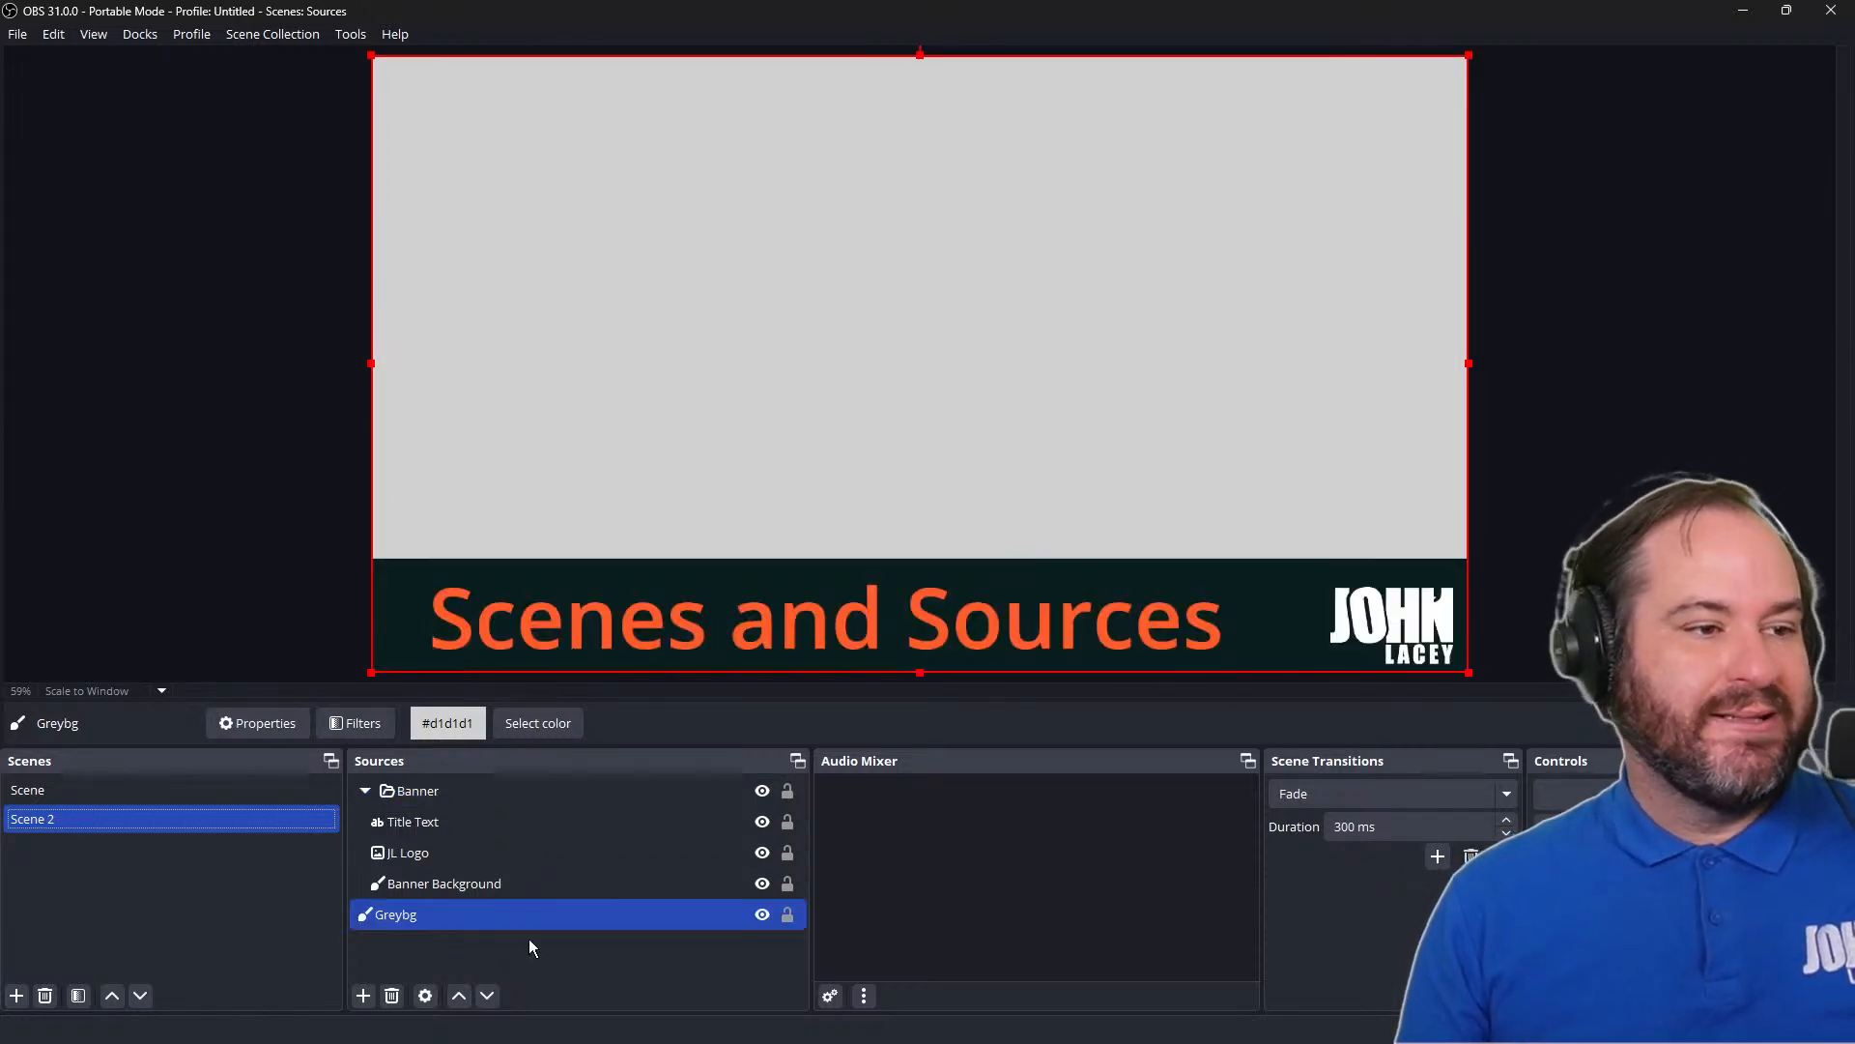
Lock the Greybg source in Scene 2, keeping the Banner group expanded
left_click(365, 791)
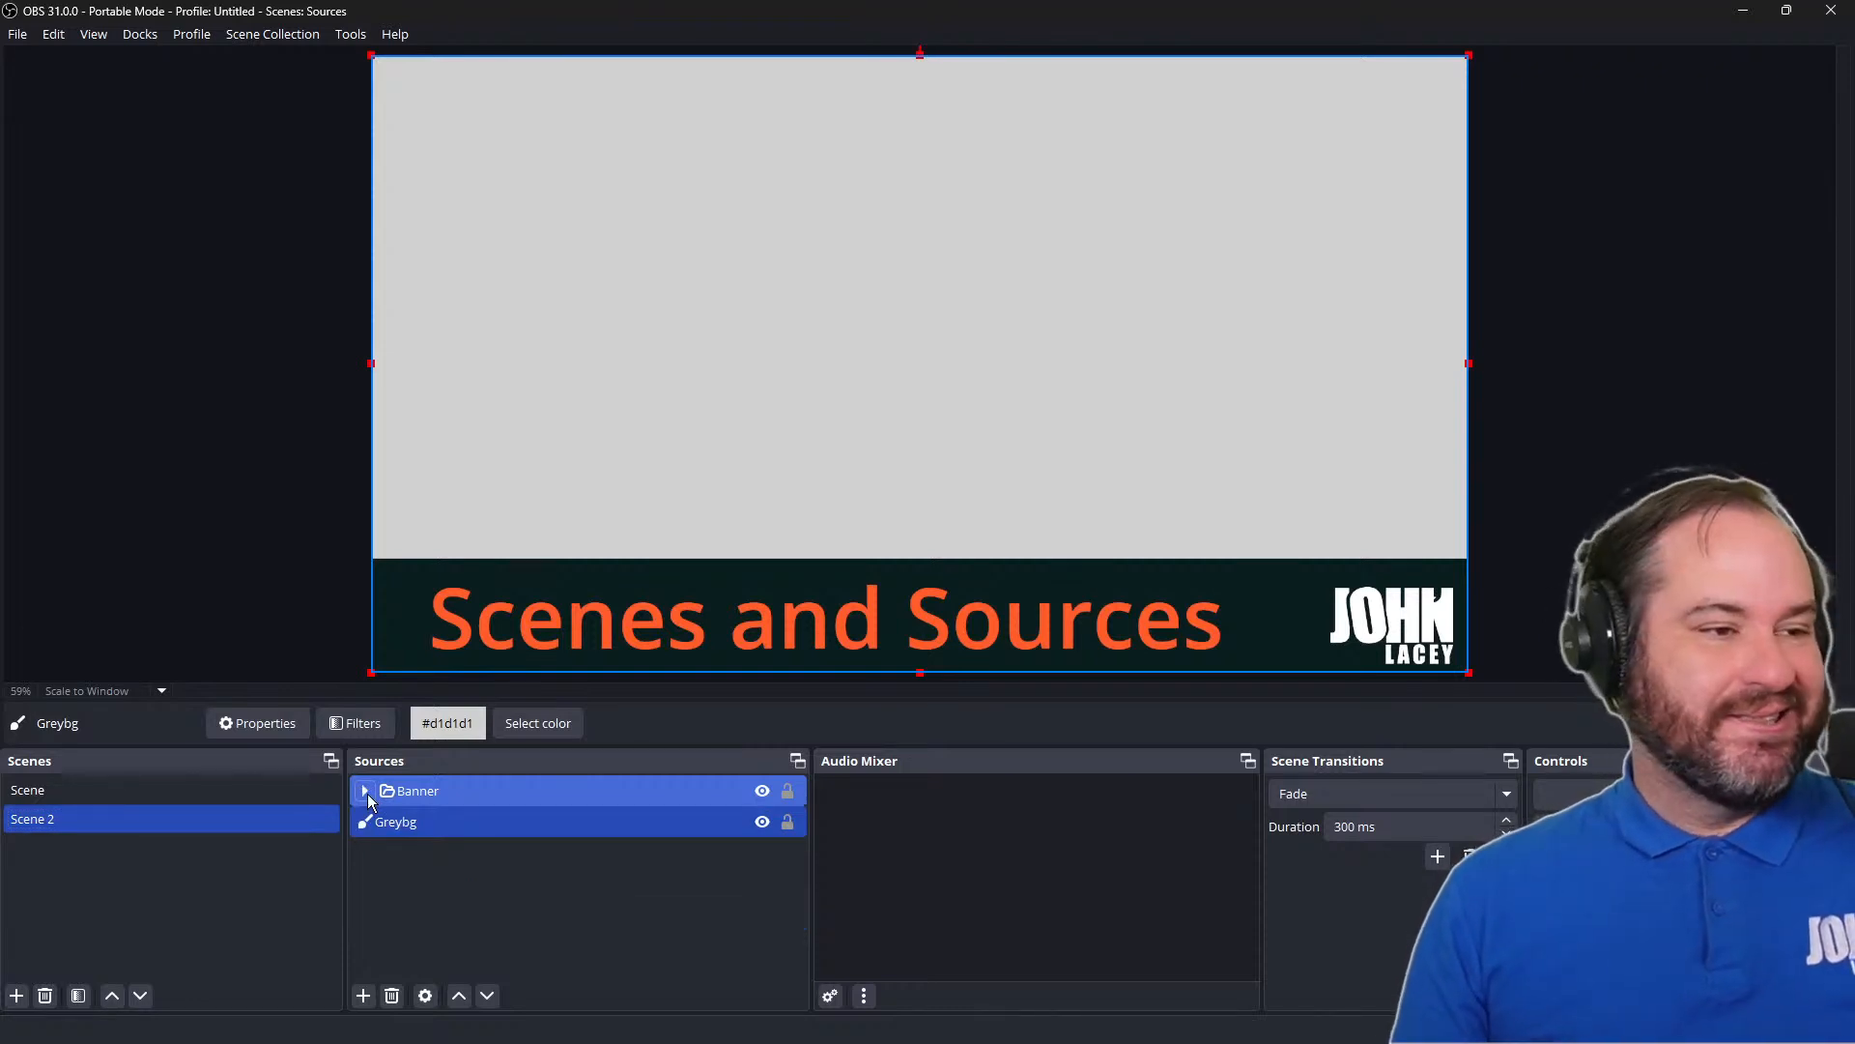
left_click(365, 791)
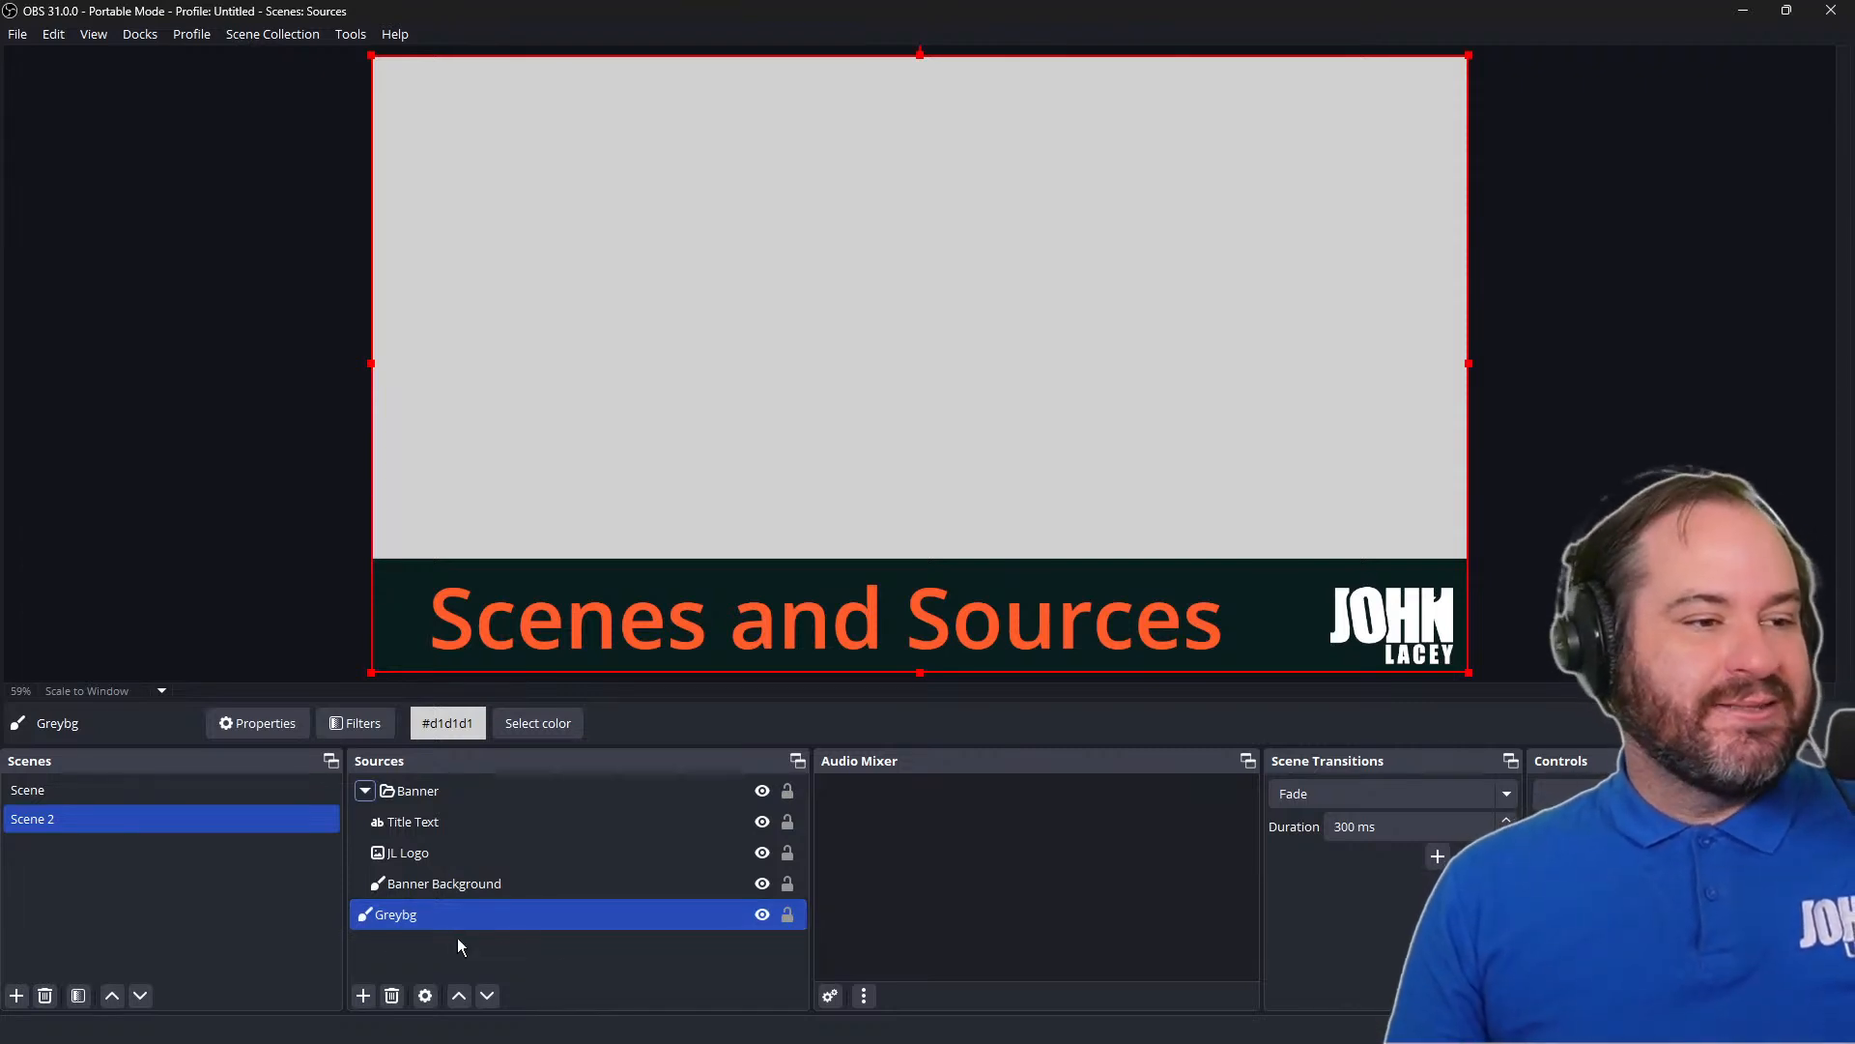
left_click(787, 916)
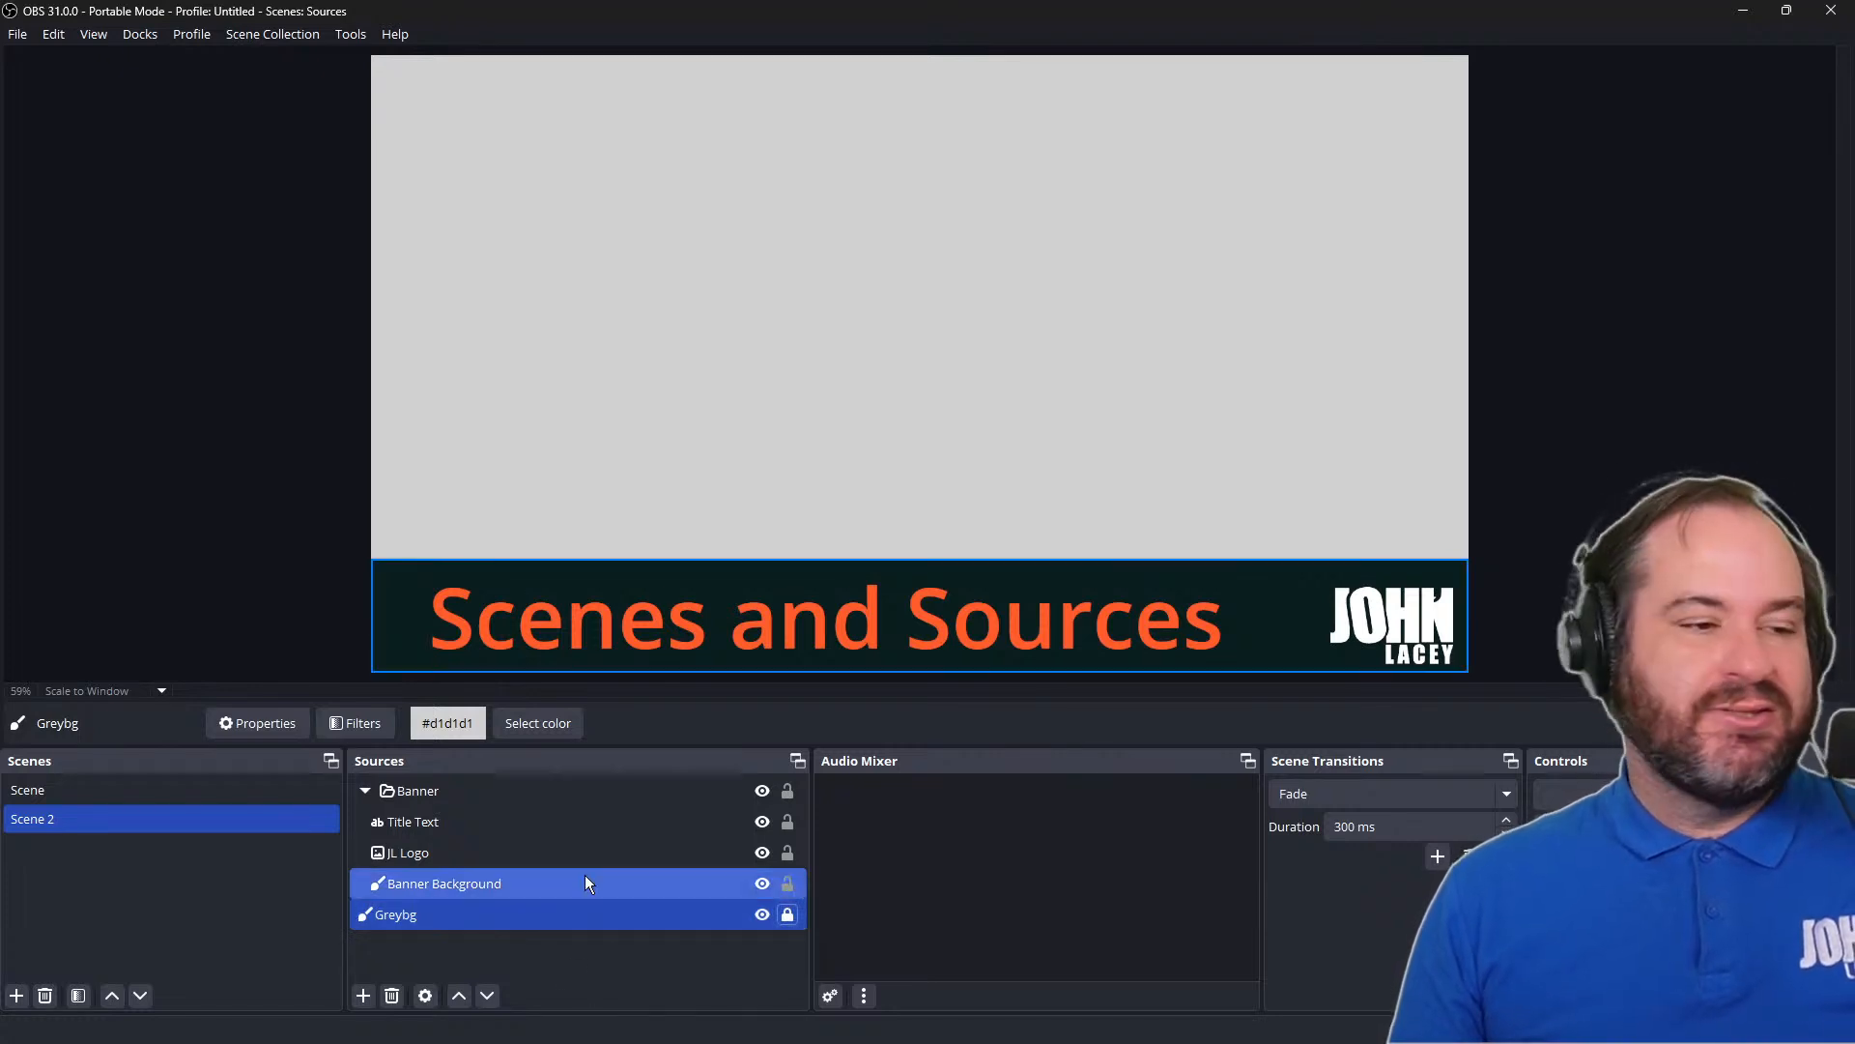
Add a new, visible Image Slide Show source to Scene 2 with the default name
left_click(364, 997)
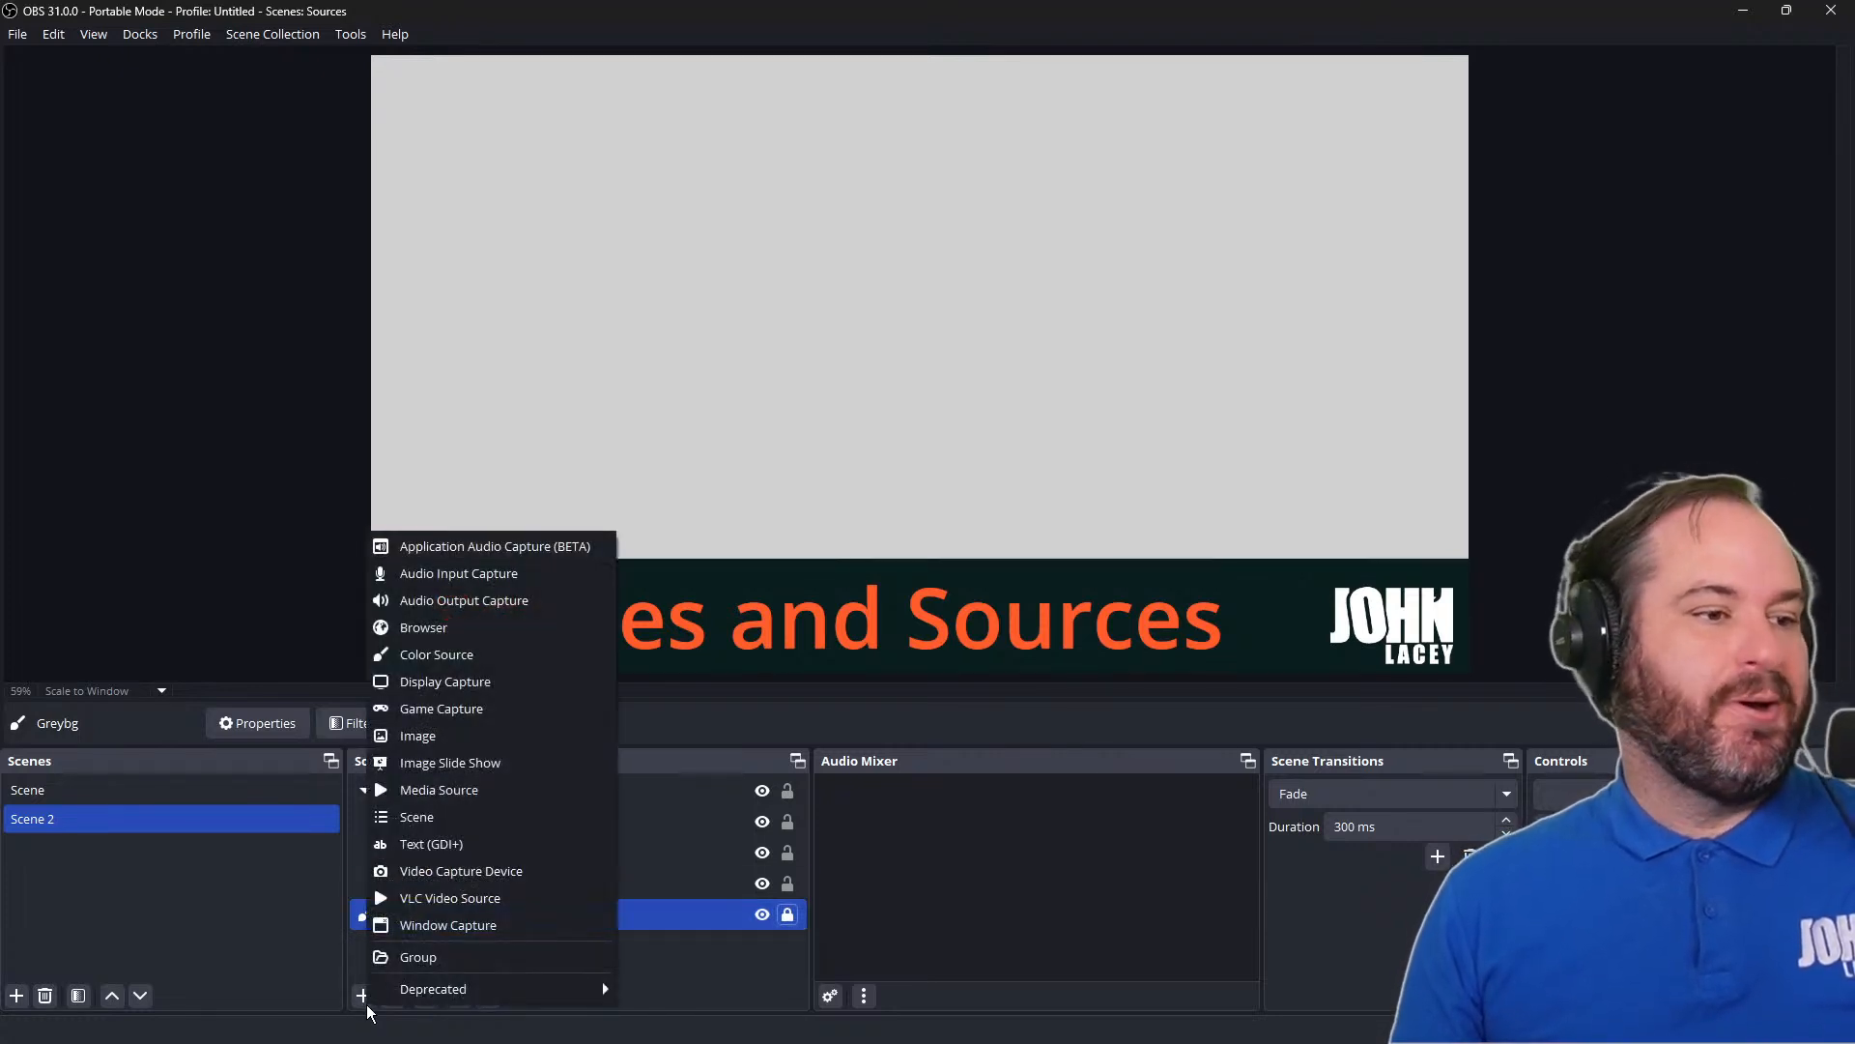
left_click(572, 773)
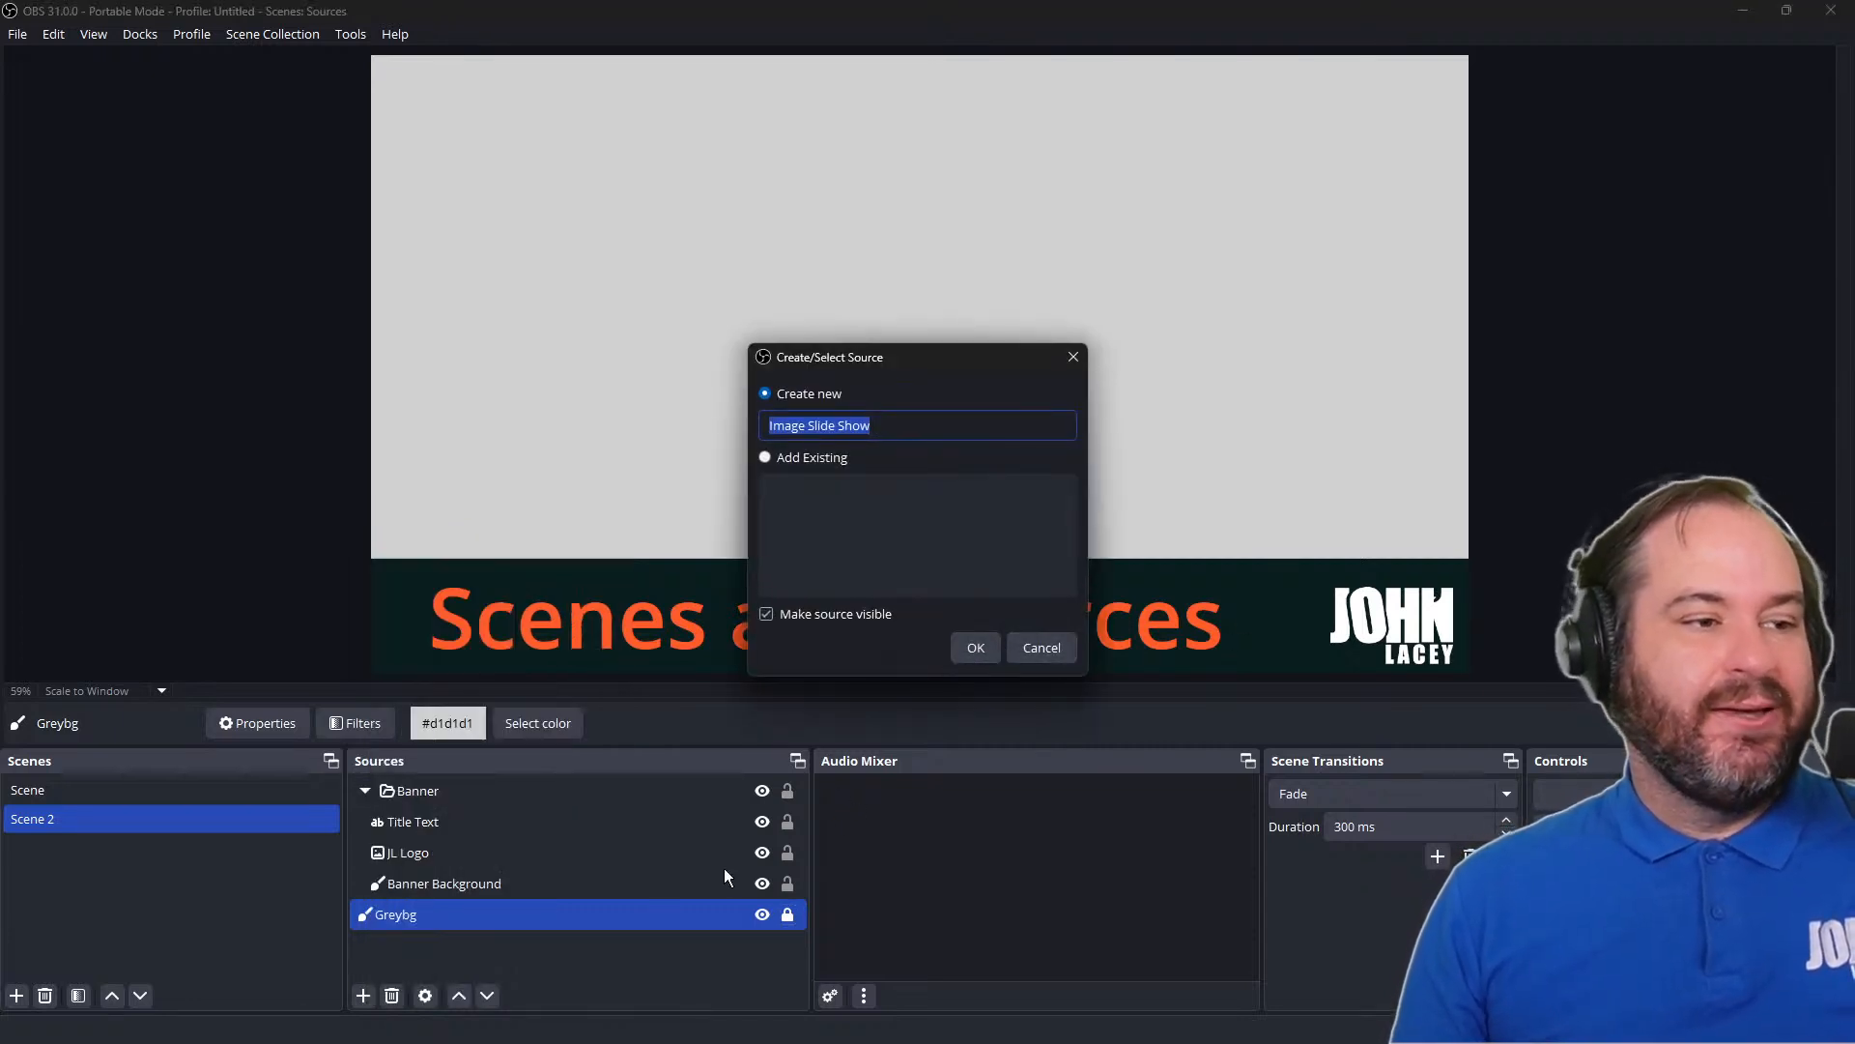
left_click(976, 648)
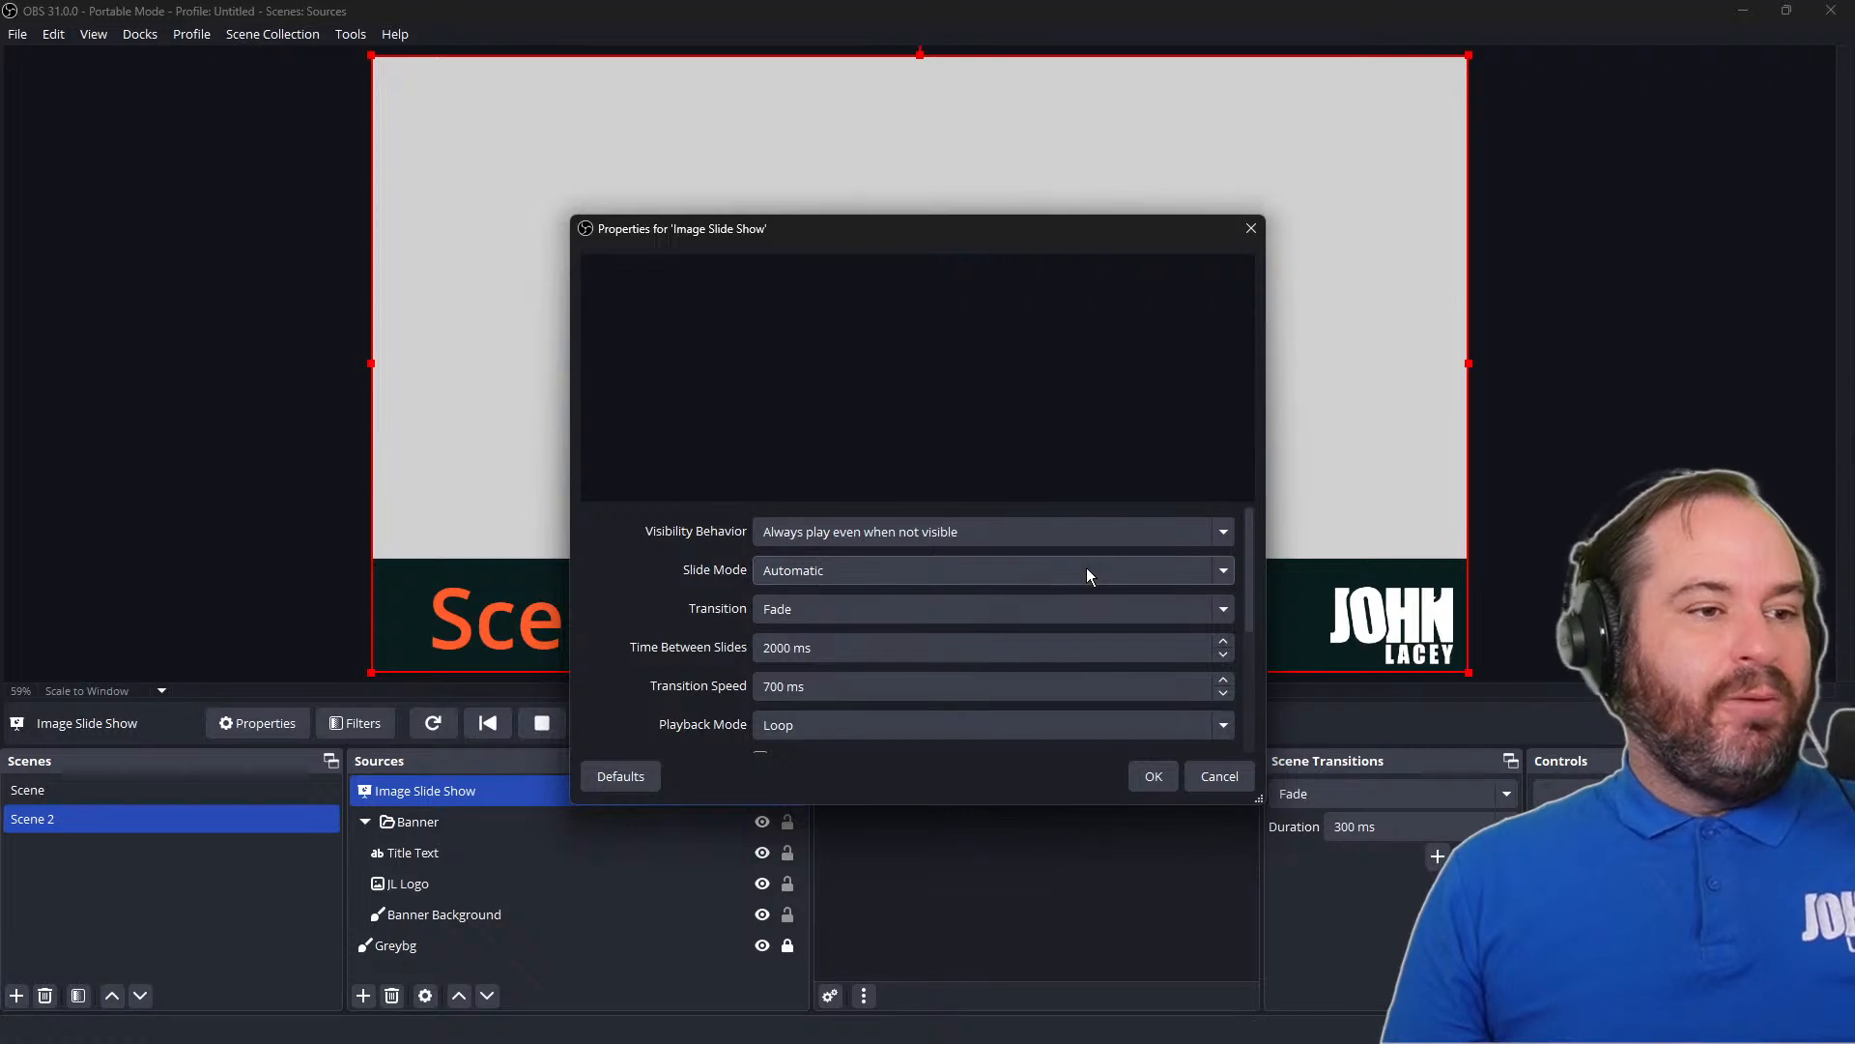
Check the slide show's Bounding Size/Aspect Ratio options, keeping 1920x1080
left_click_drag(1251, 578, 1256, 722)
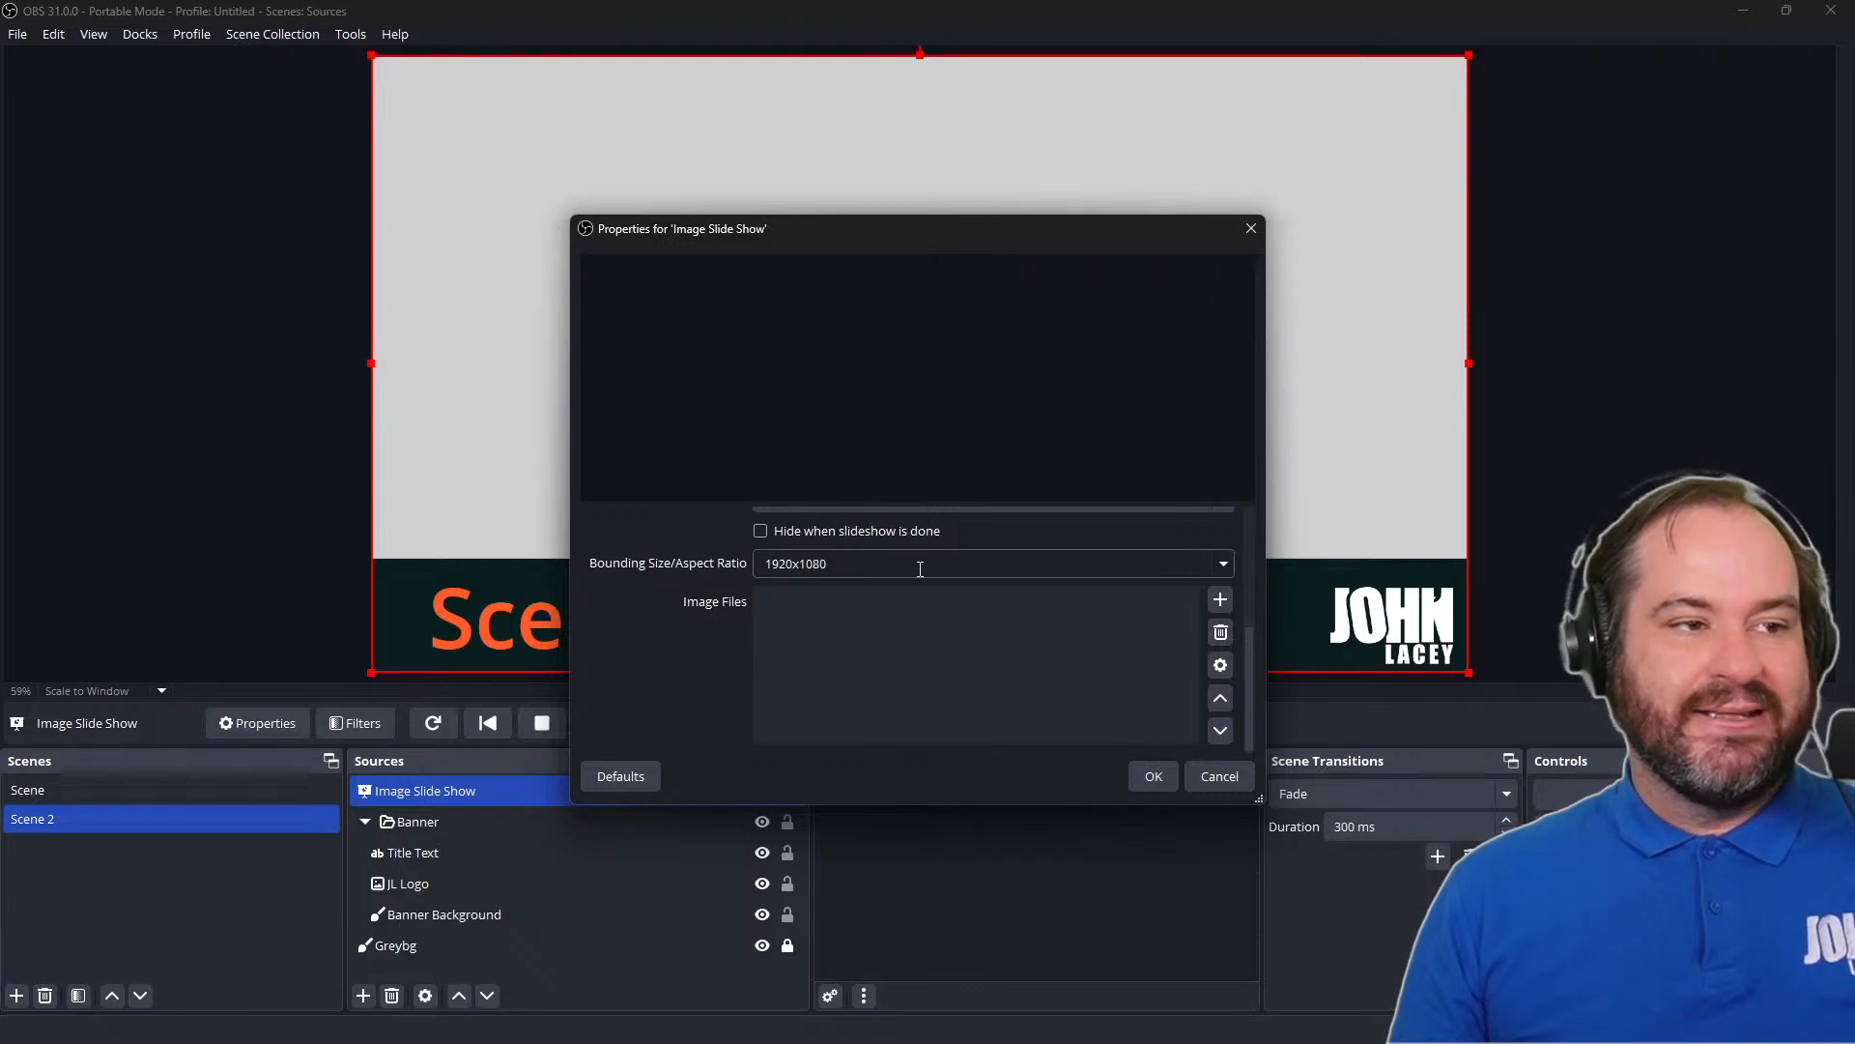
left_click(1221, 566)
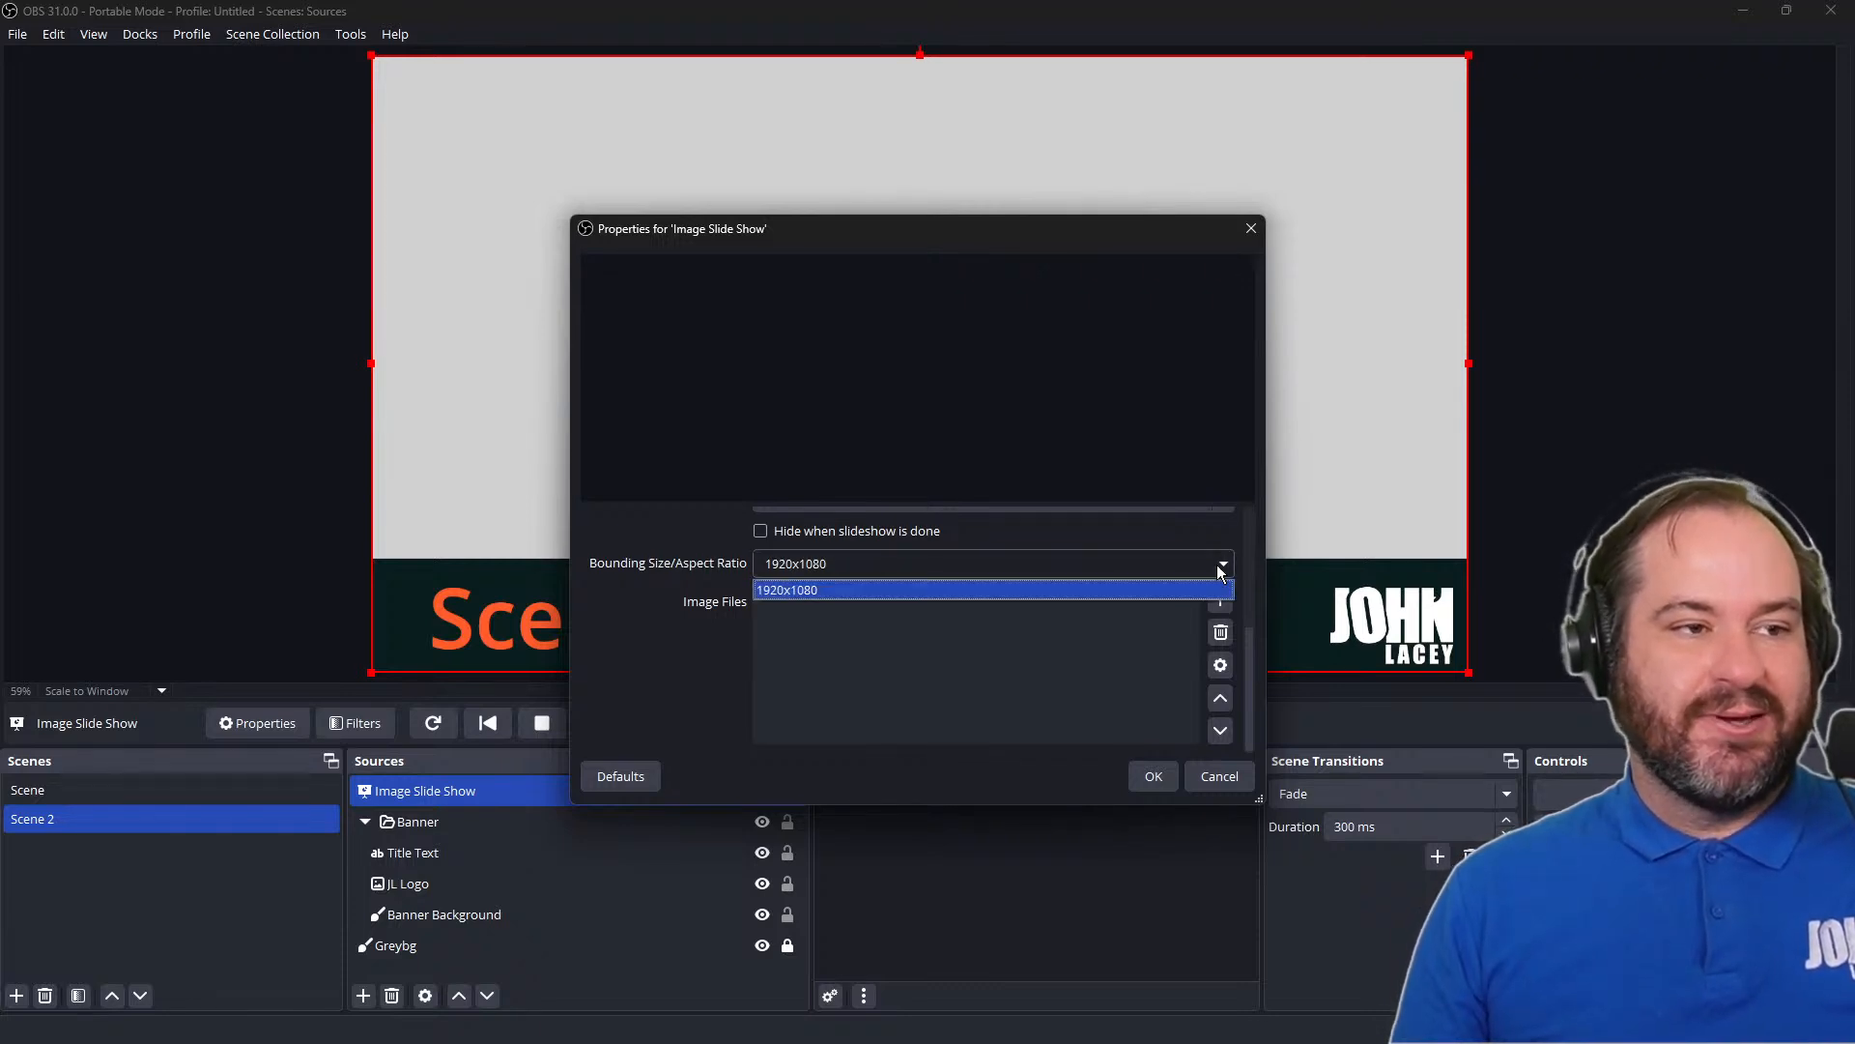
left_click(1221, 567)
double_click(1114, 566)
left_click(1041, 680)
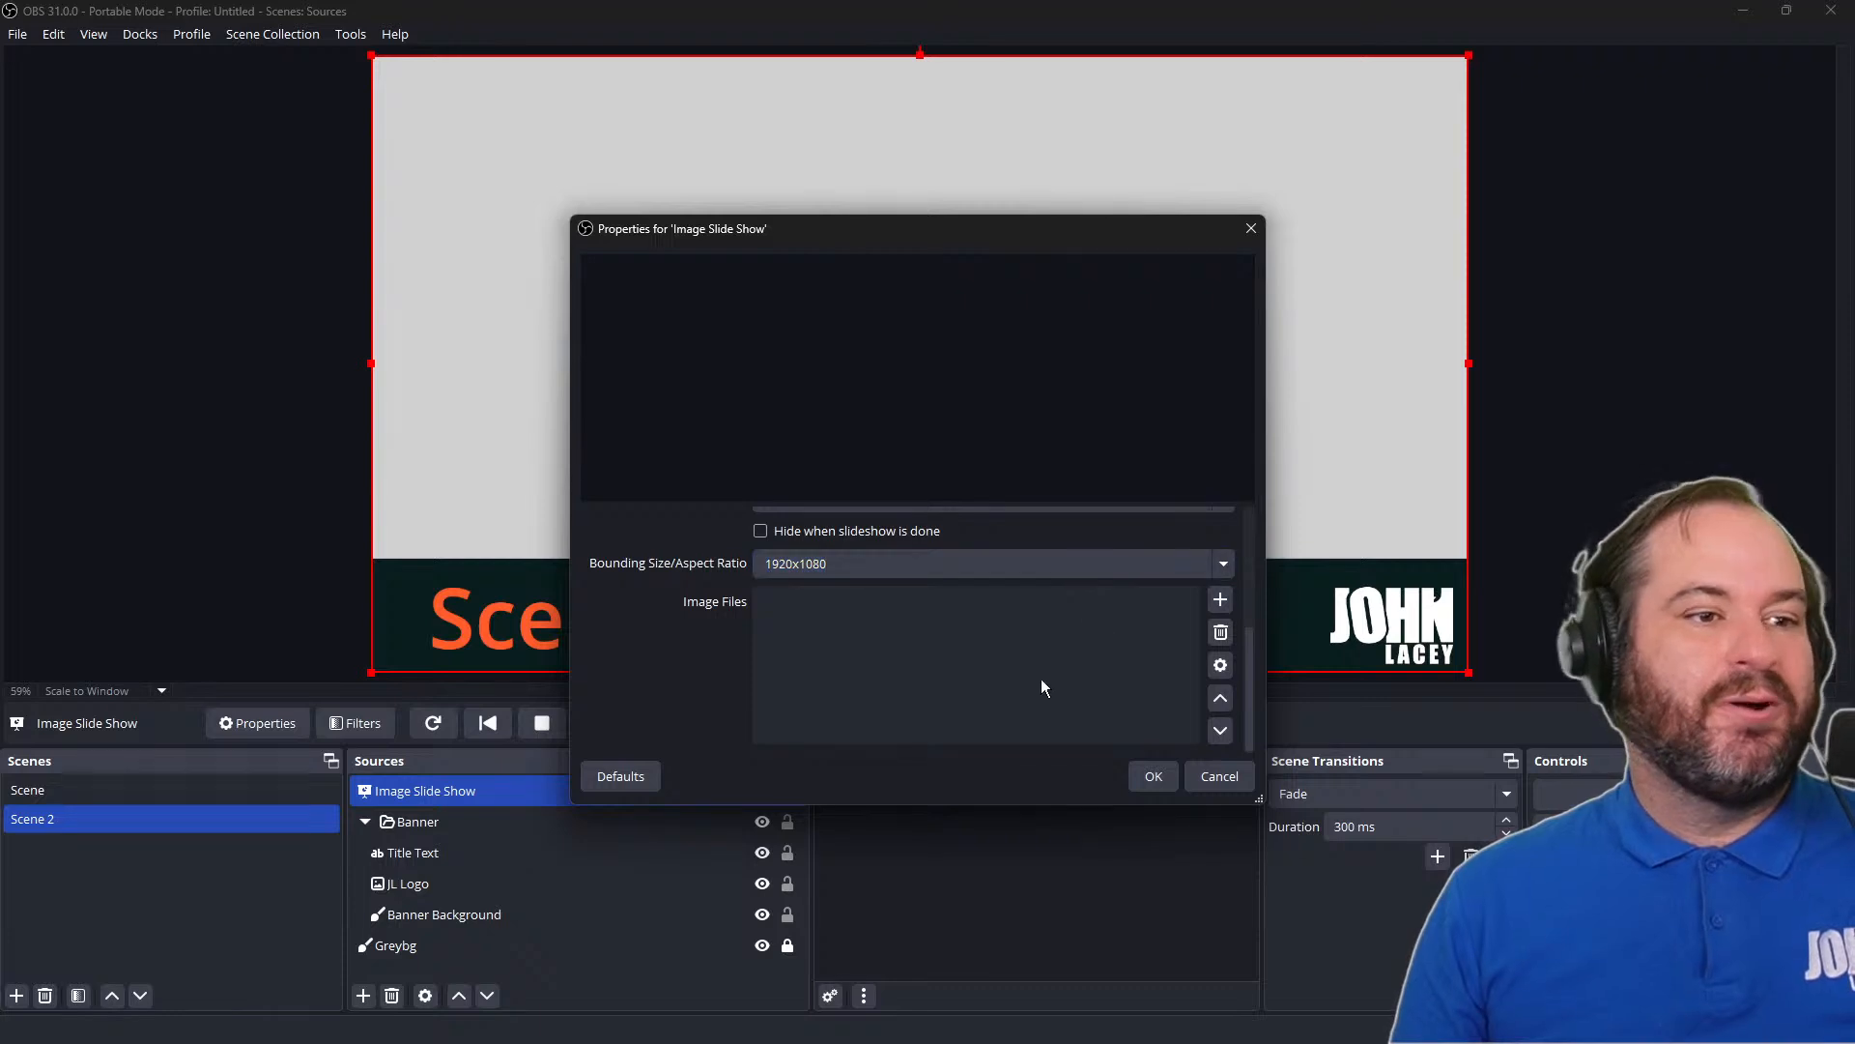
Add the directory F:/Documents/Scenes and Sources/Hi there4 to the slide show's image files
left_click(1220, 601)
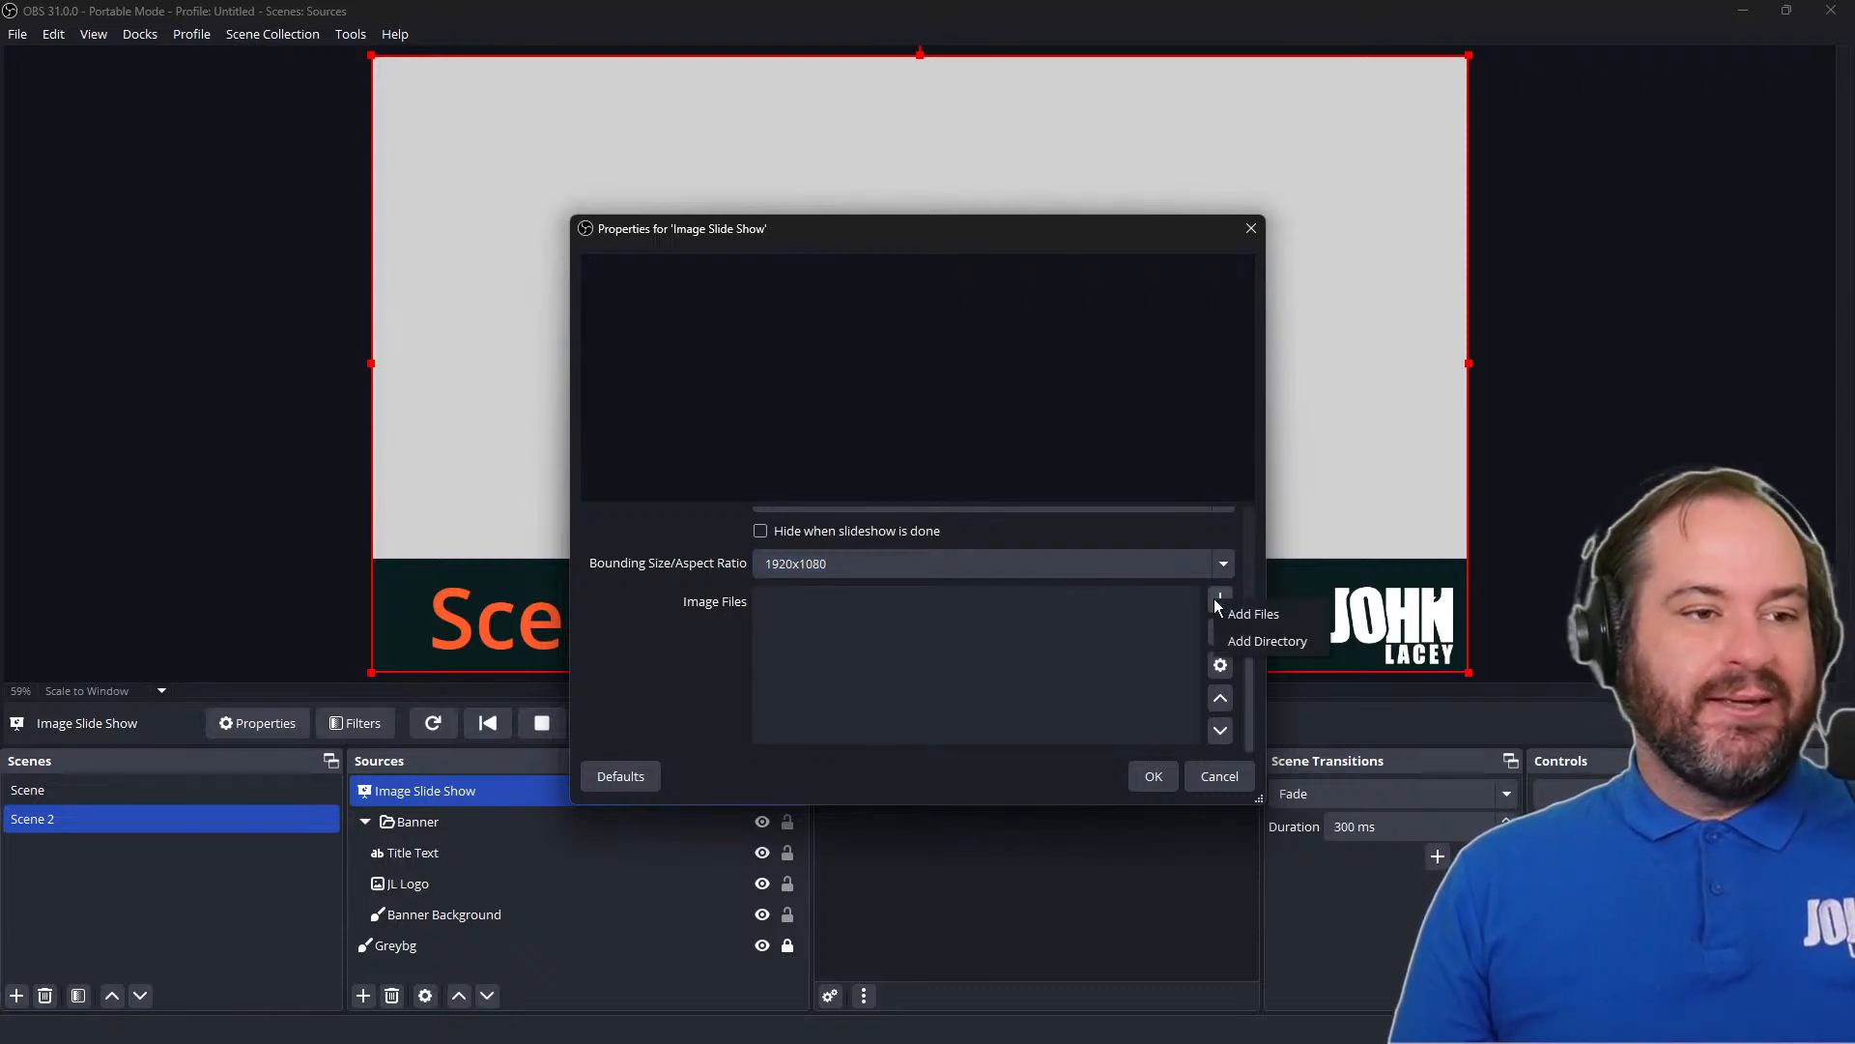
left_click(1264, 642)
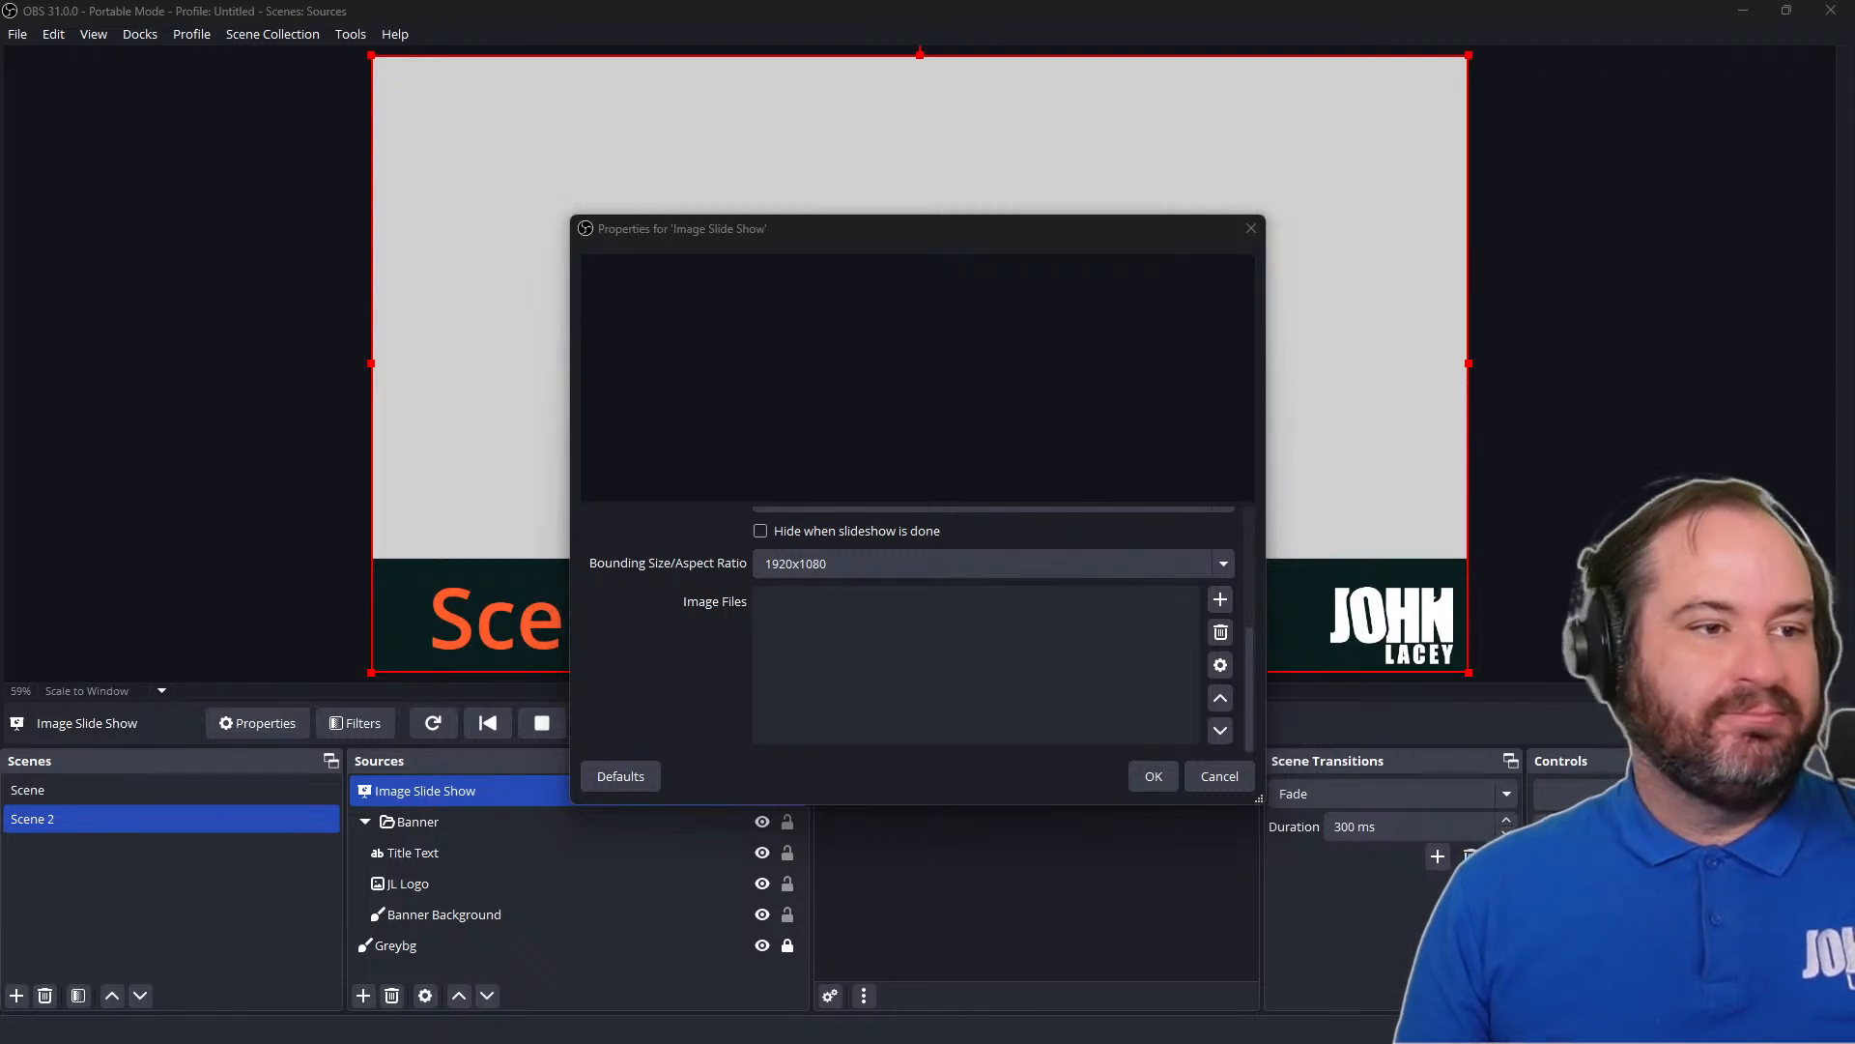
key("Return")
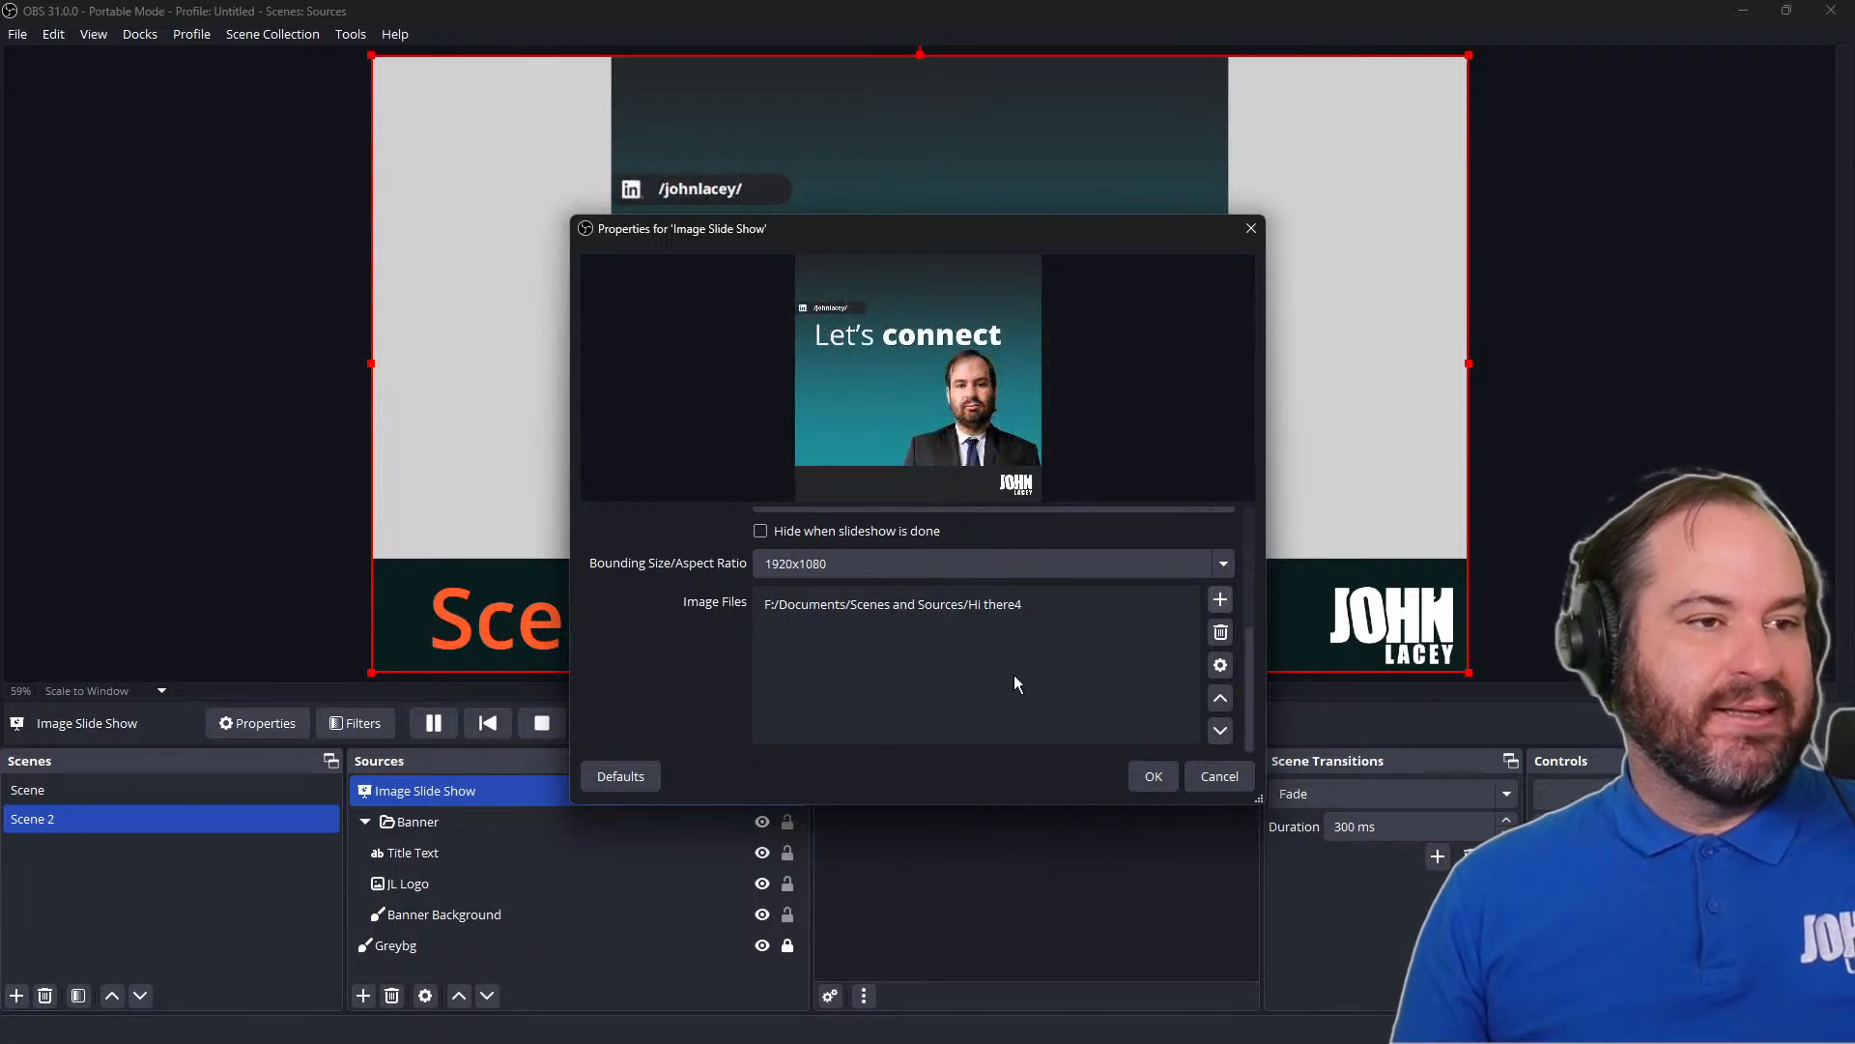
Review the slide show's playback, timing and transition properties alongside its preview
scroll(1013, 674, "up", 2)
left_click(1041, 715)
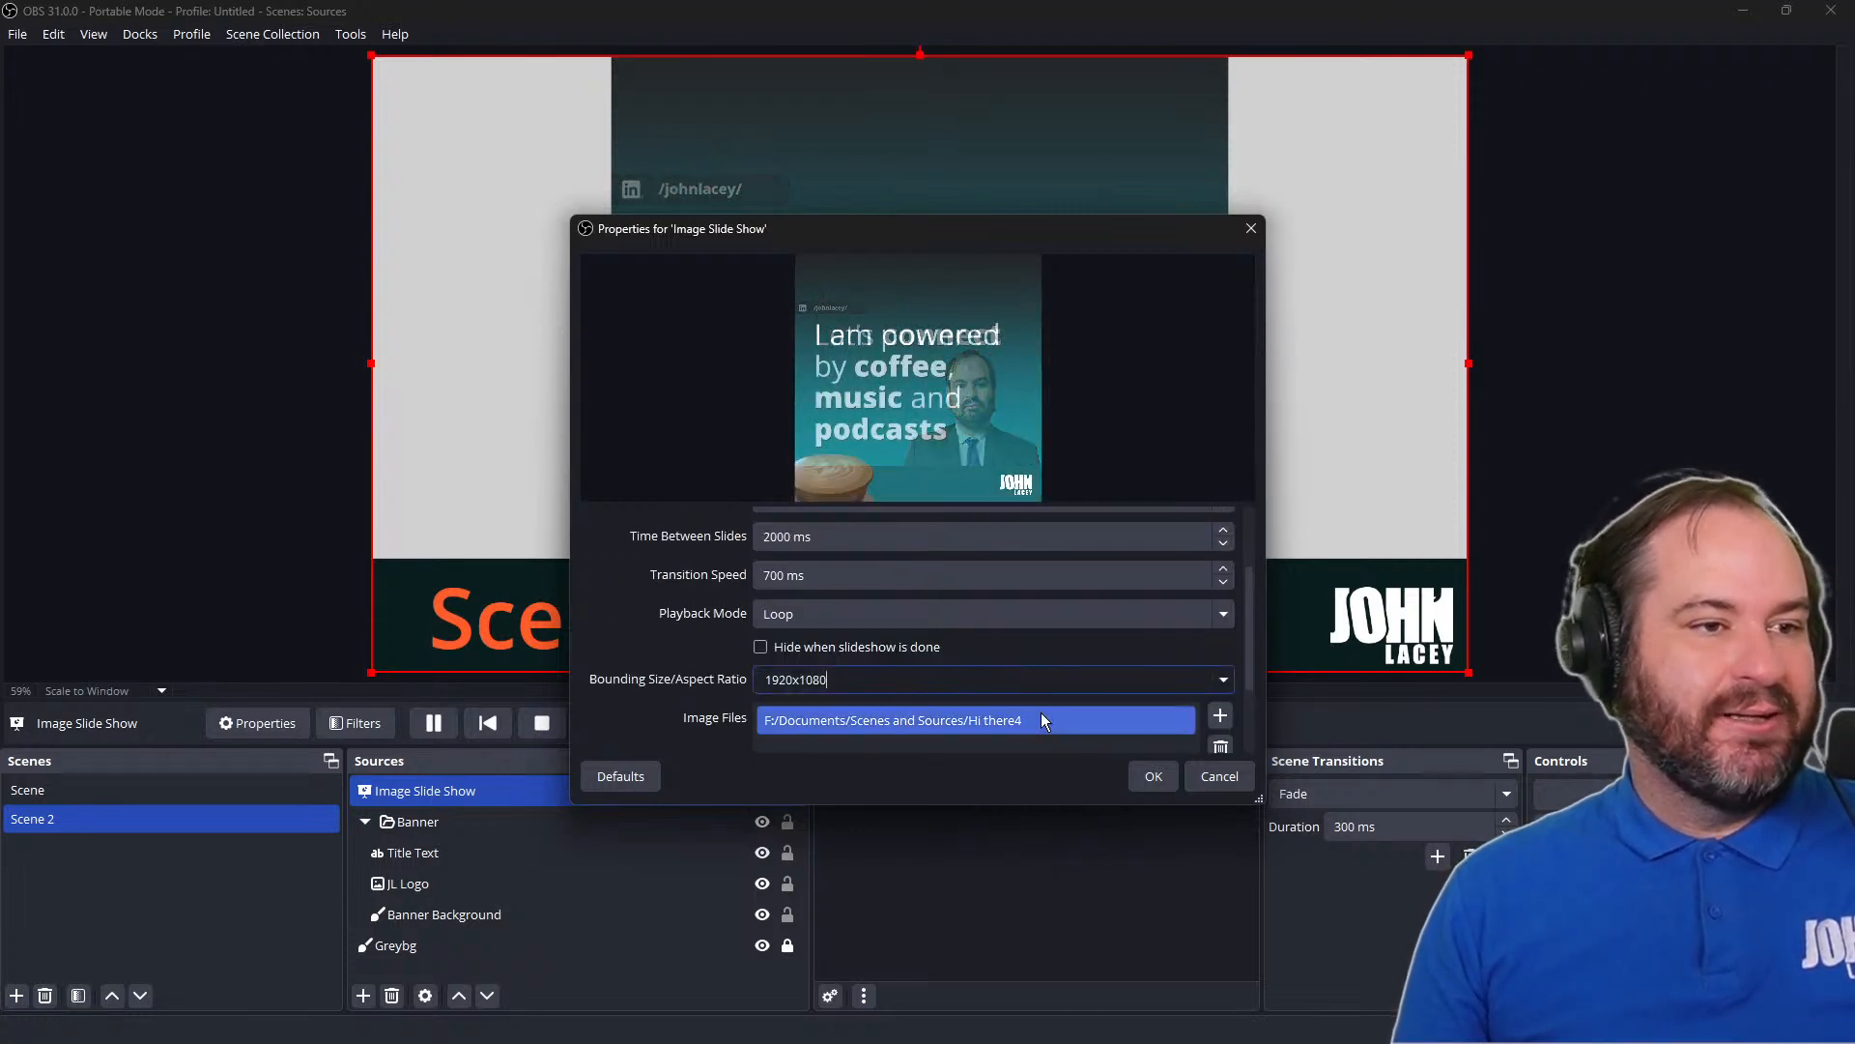
scroll(1044, 713, "down", 2)
scroll(1045, 716, "up", 4)
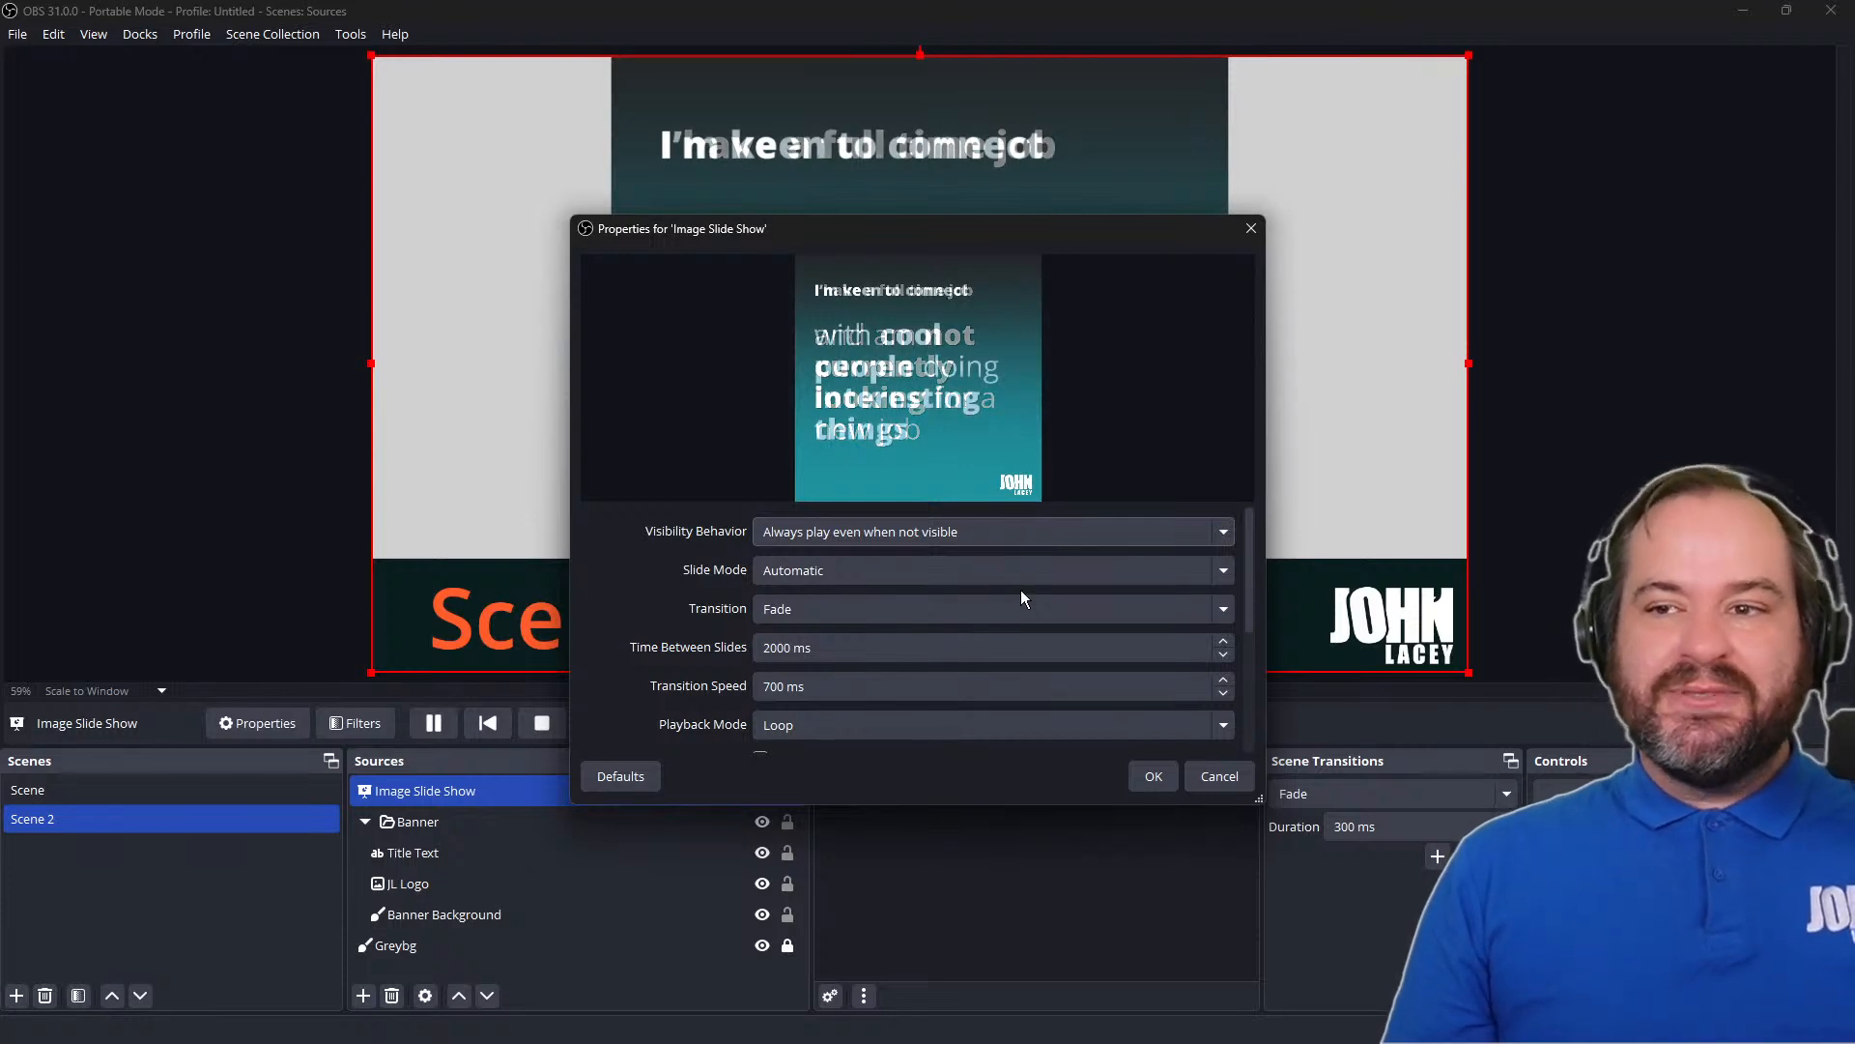
Check the slide show's Visibility Behavior options, set its Slide Mode to Manual (Use hotkeys to control slideshow), and apply the properties
left_click(1029, 537)
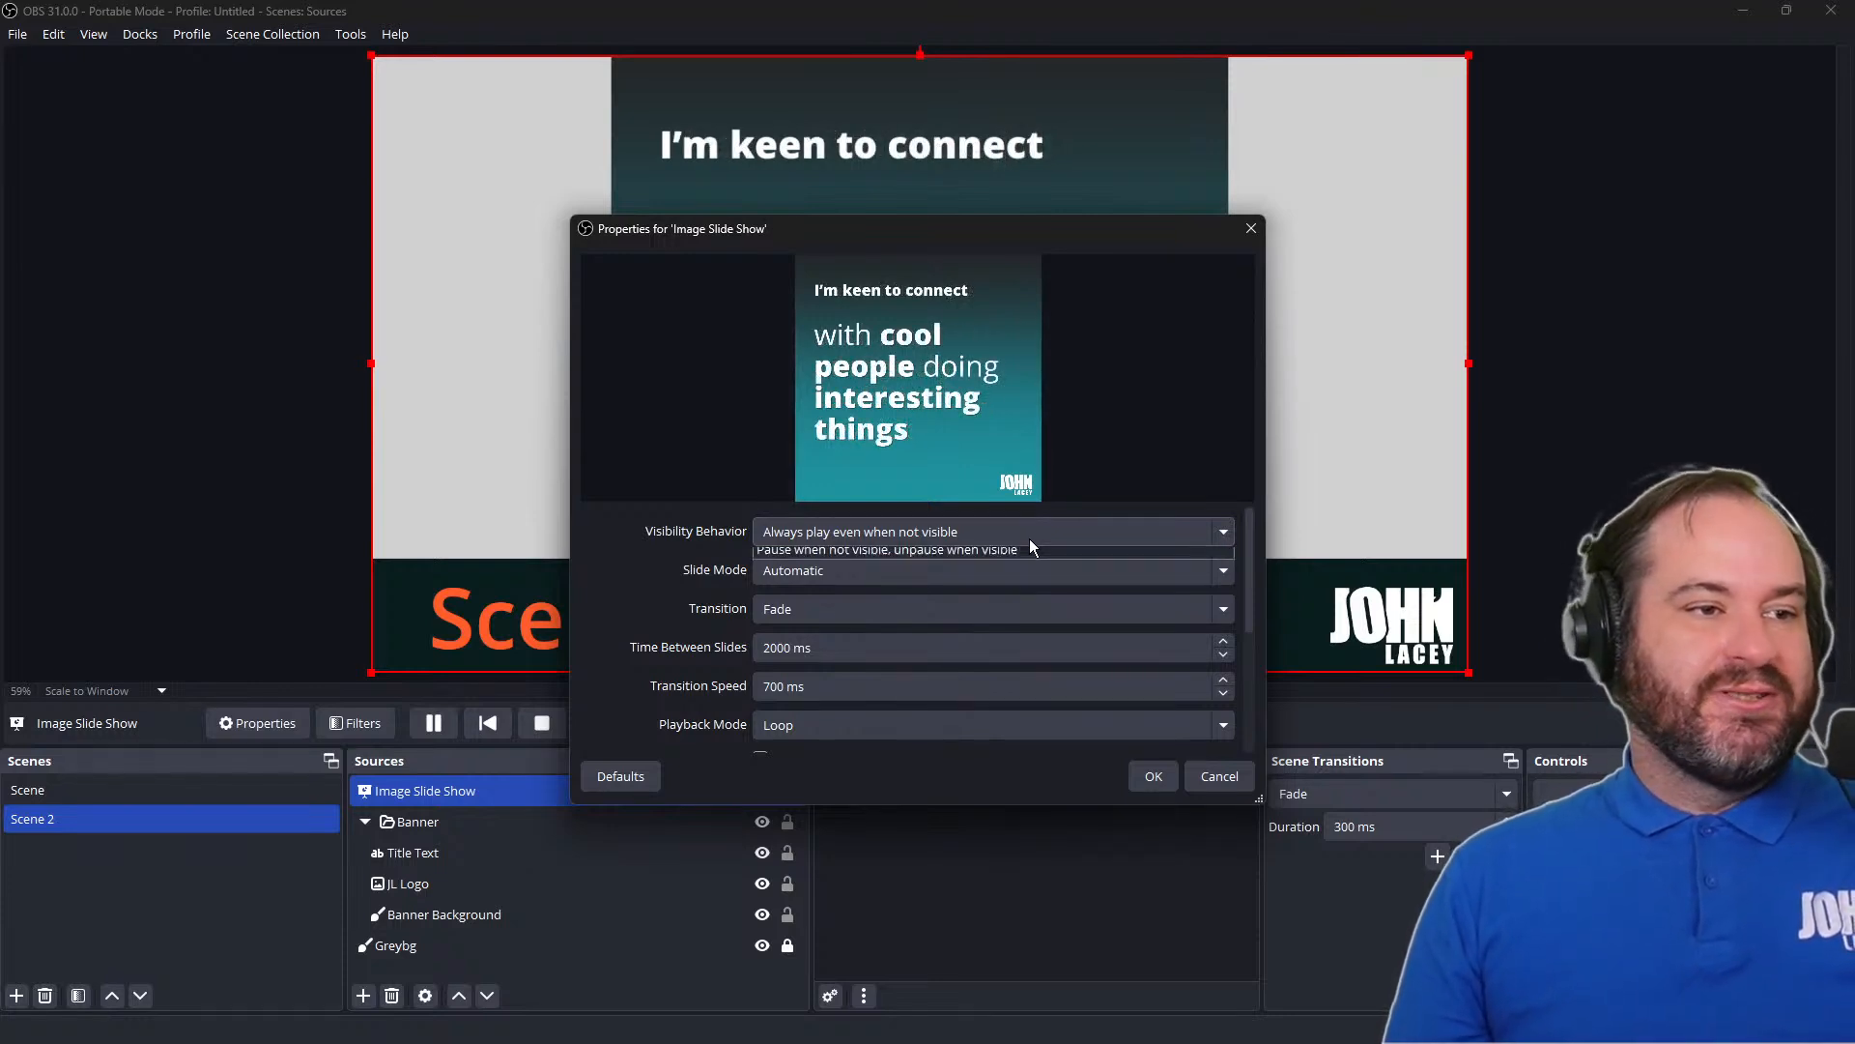
left_click(1029, 537)
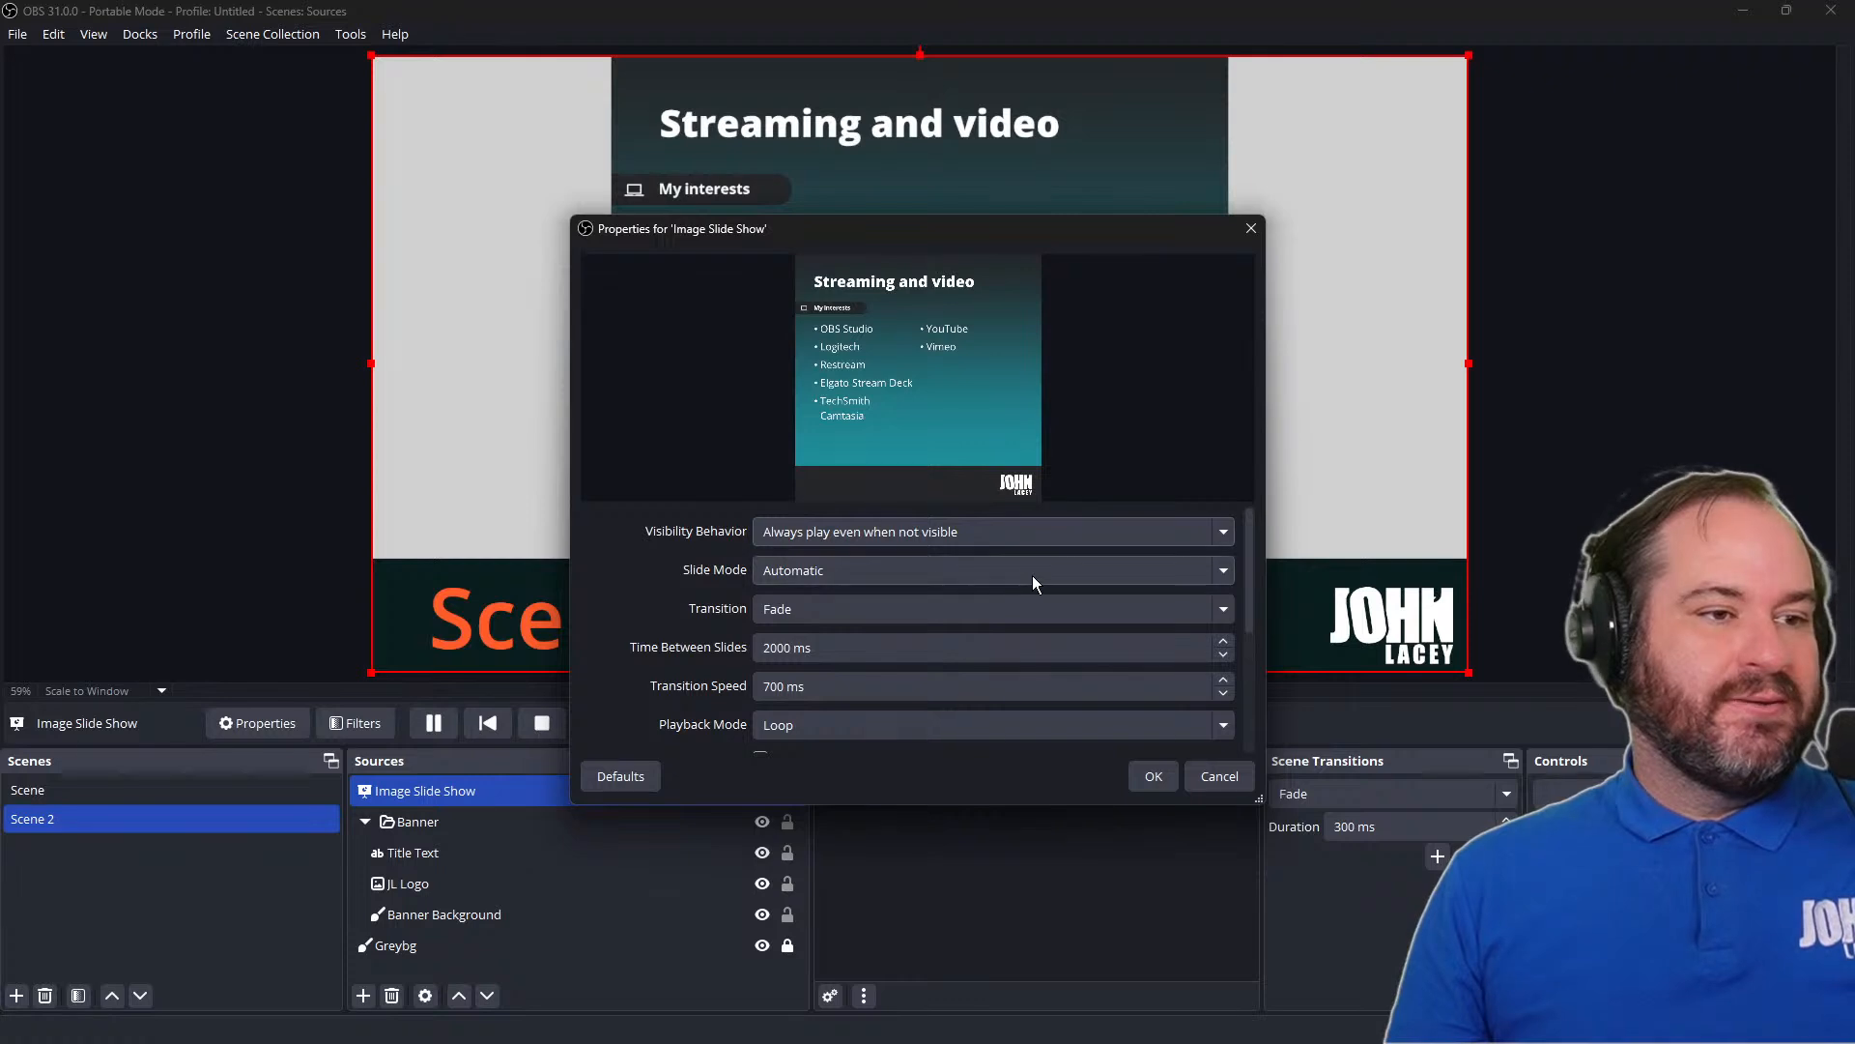
left_click(1032, 576)
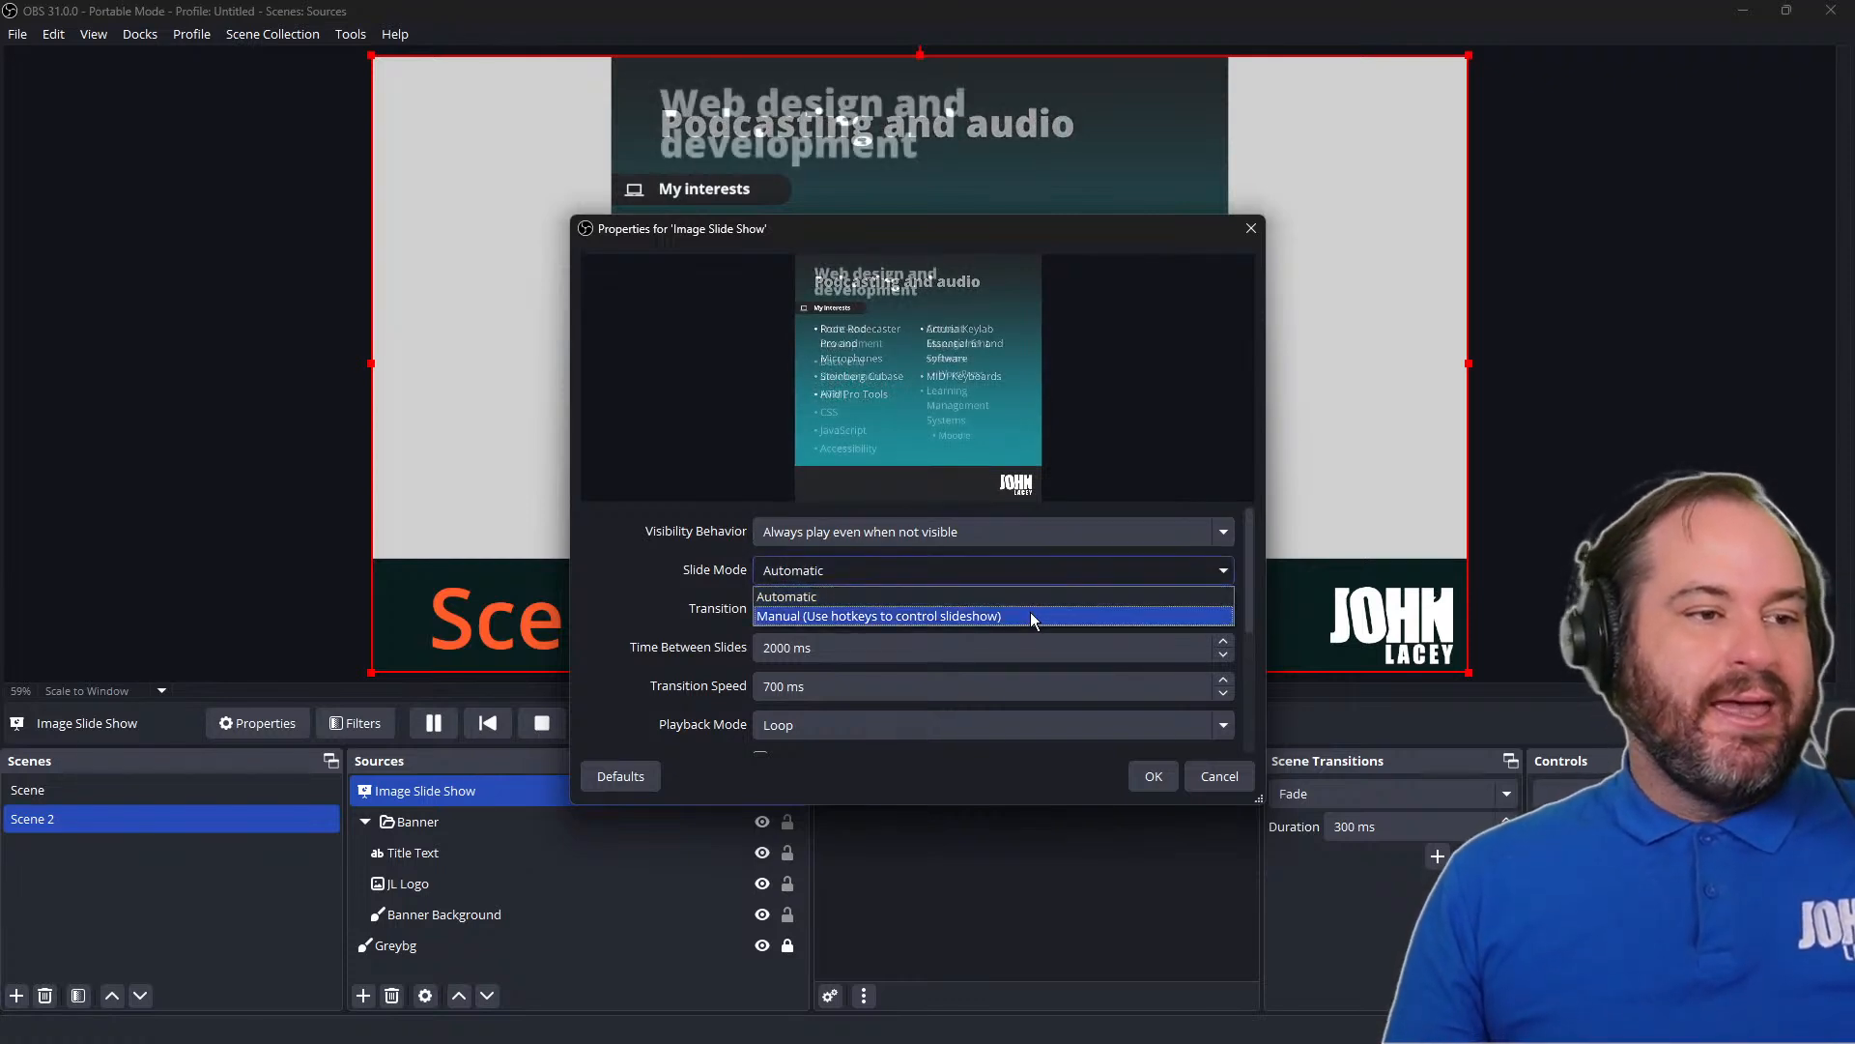
left_click(1030, 616)
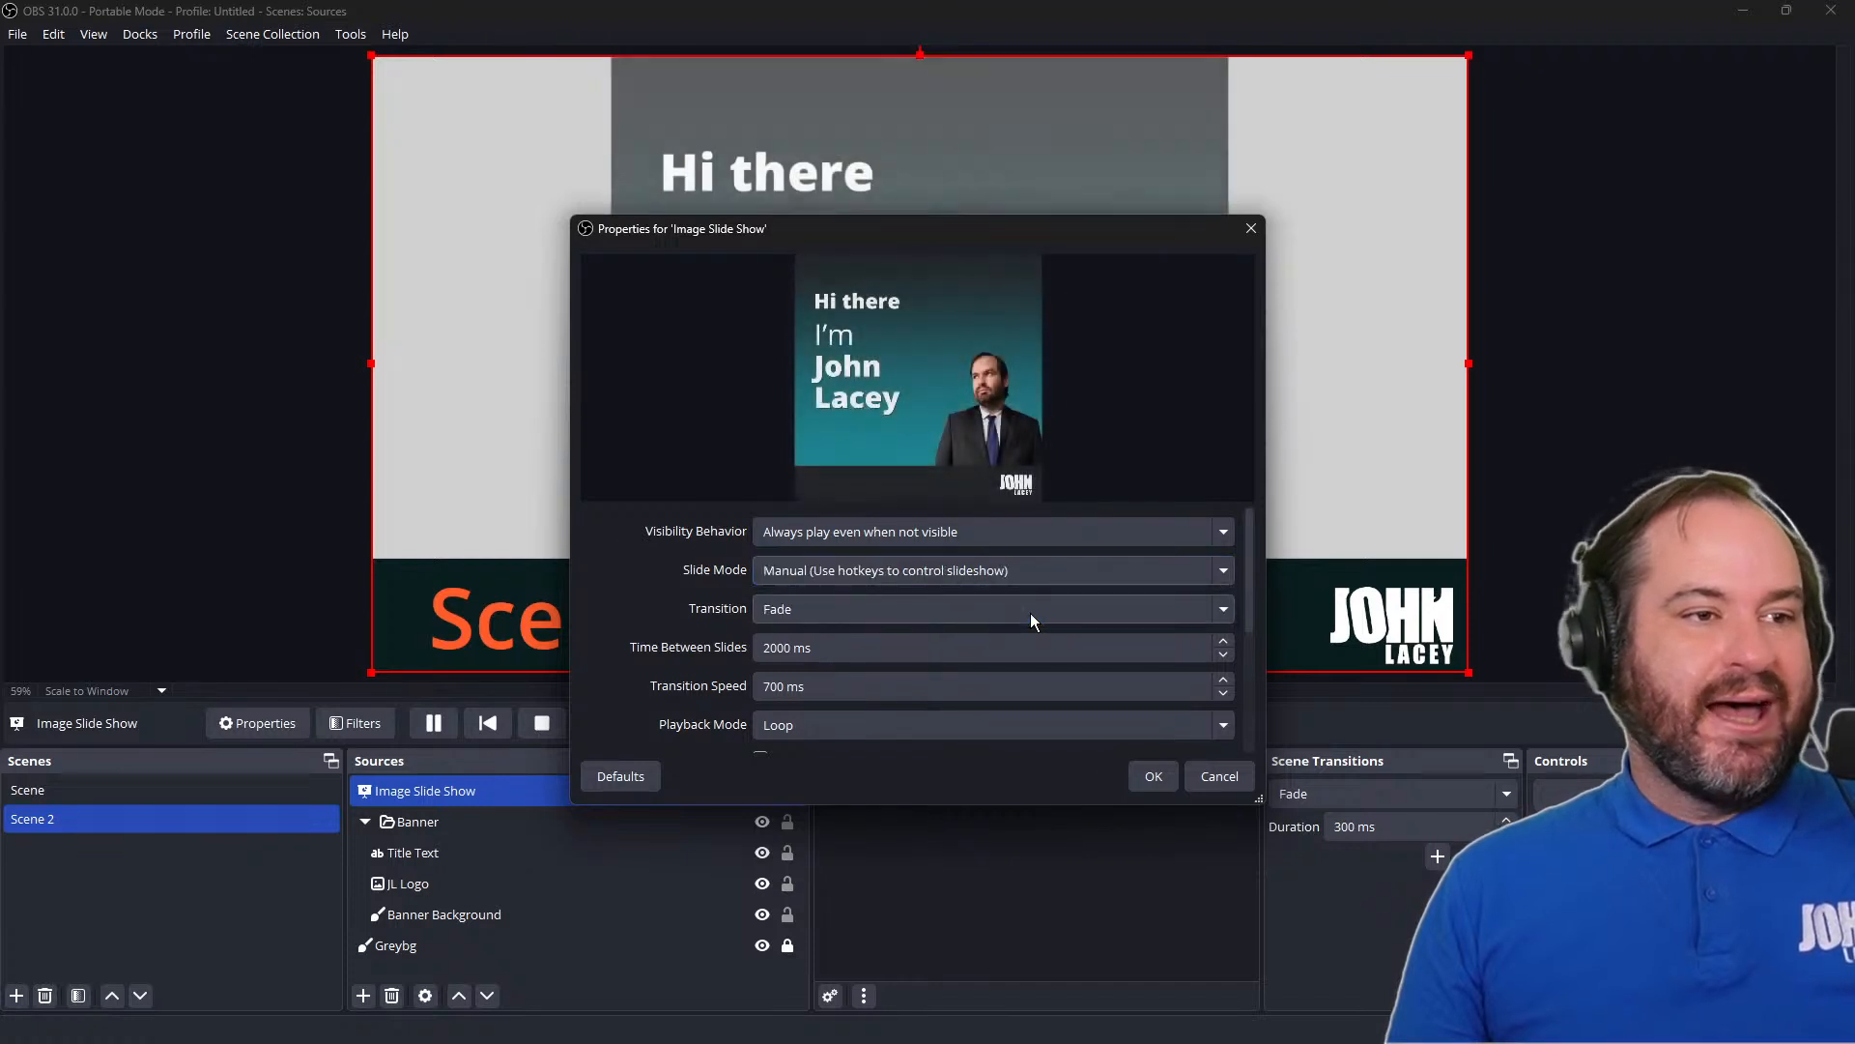
left_click(1152, 777)
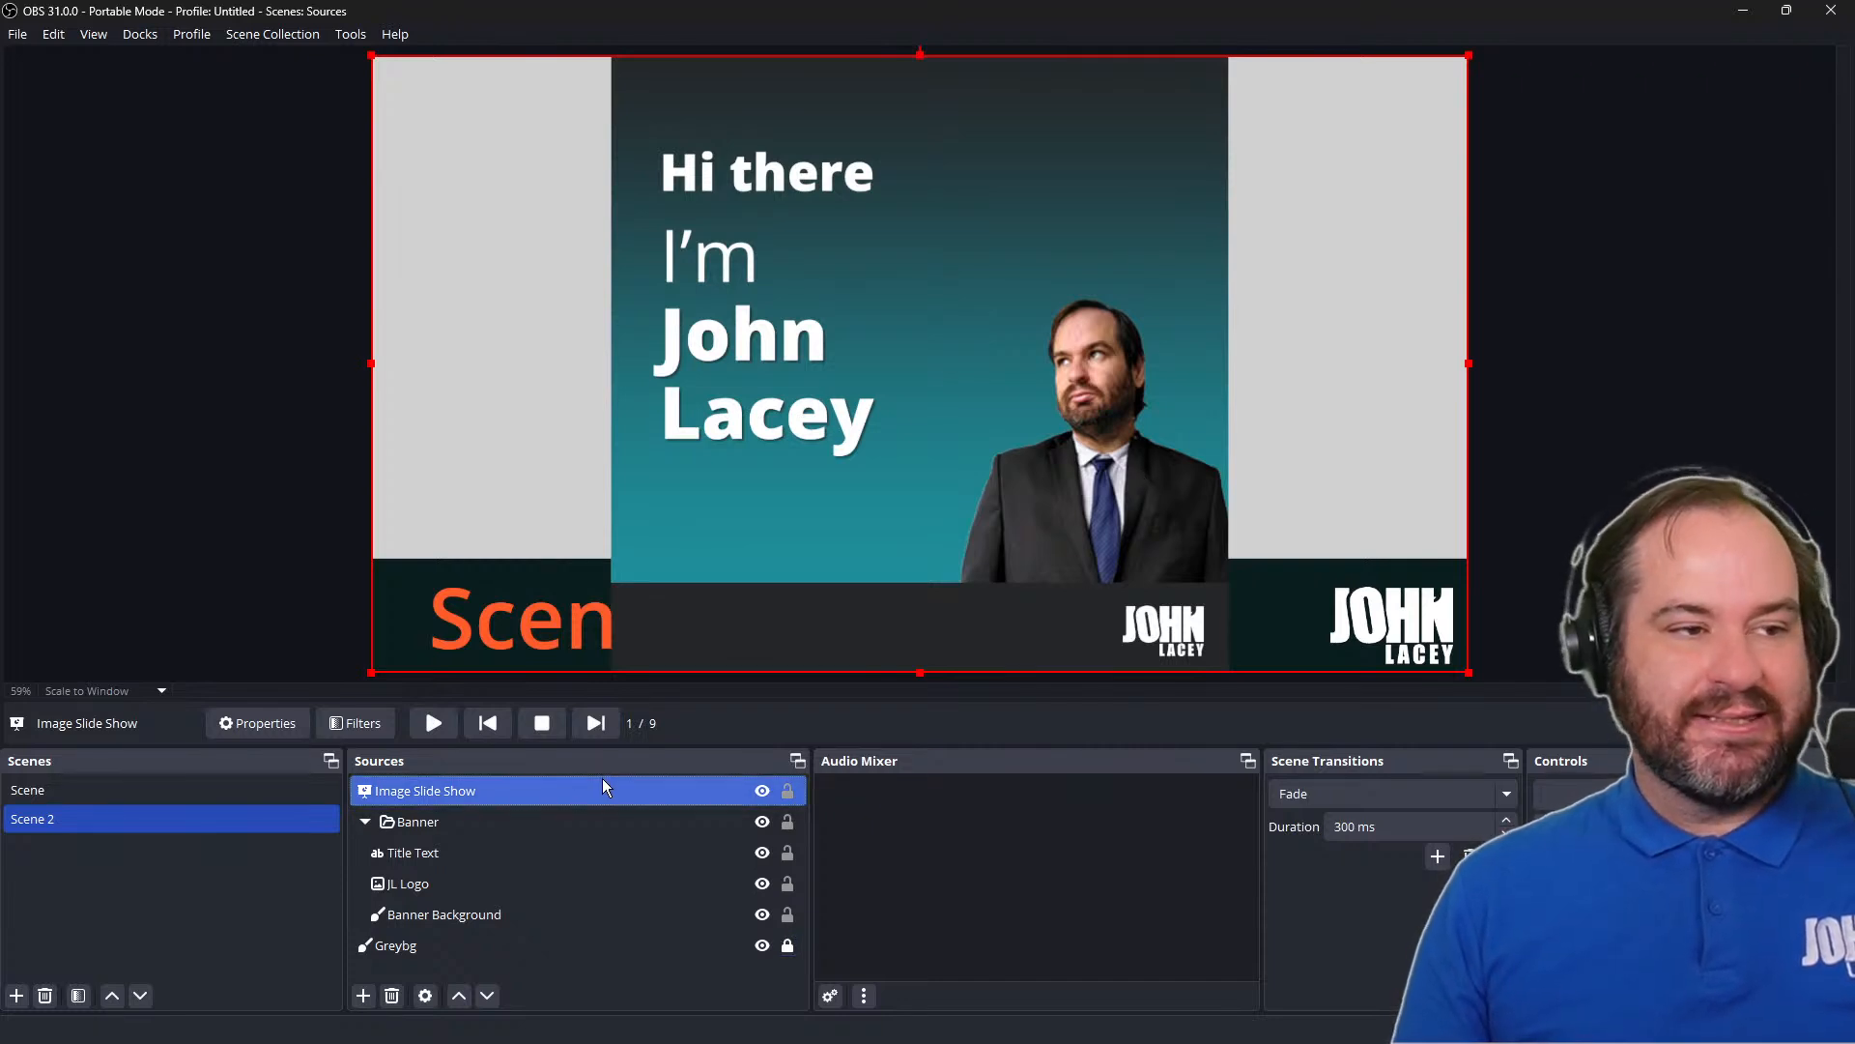
Test manual control of the slide show by advancing to the fifth slide and returning to the third
left_click(595, 723)
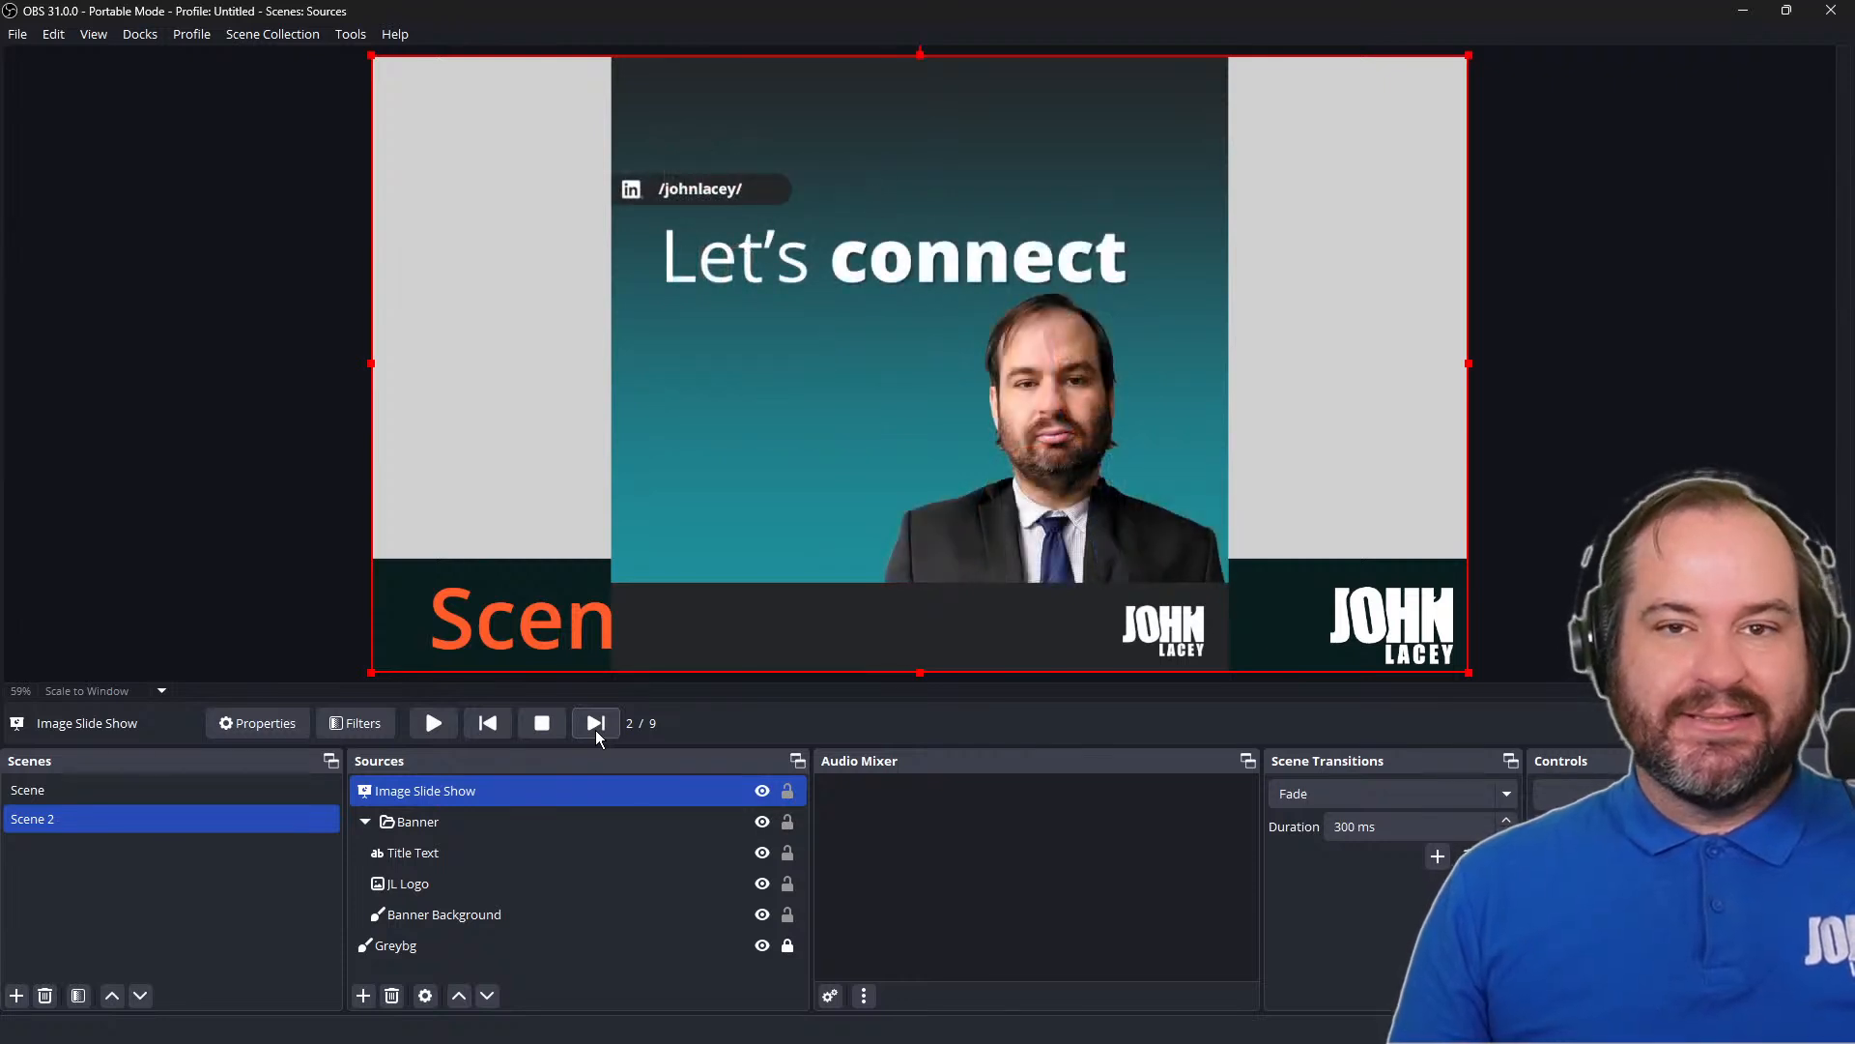
left_click(595, 724)
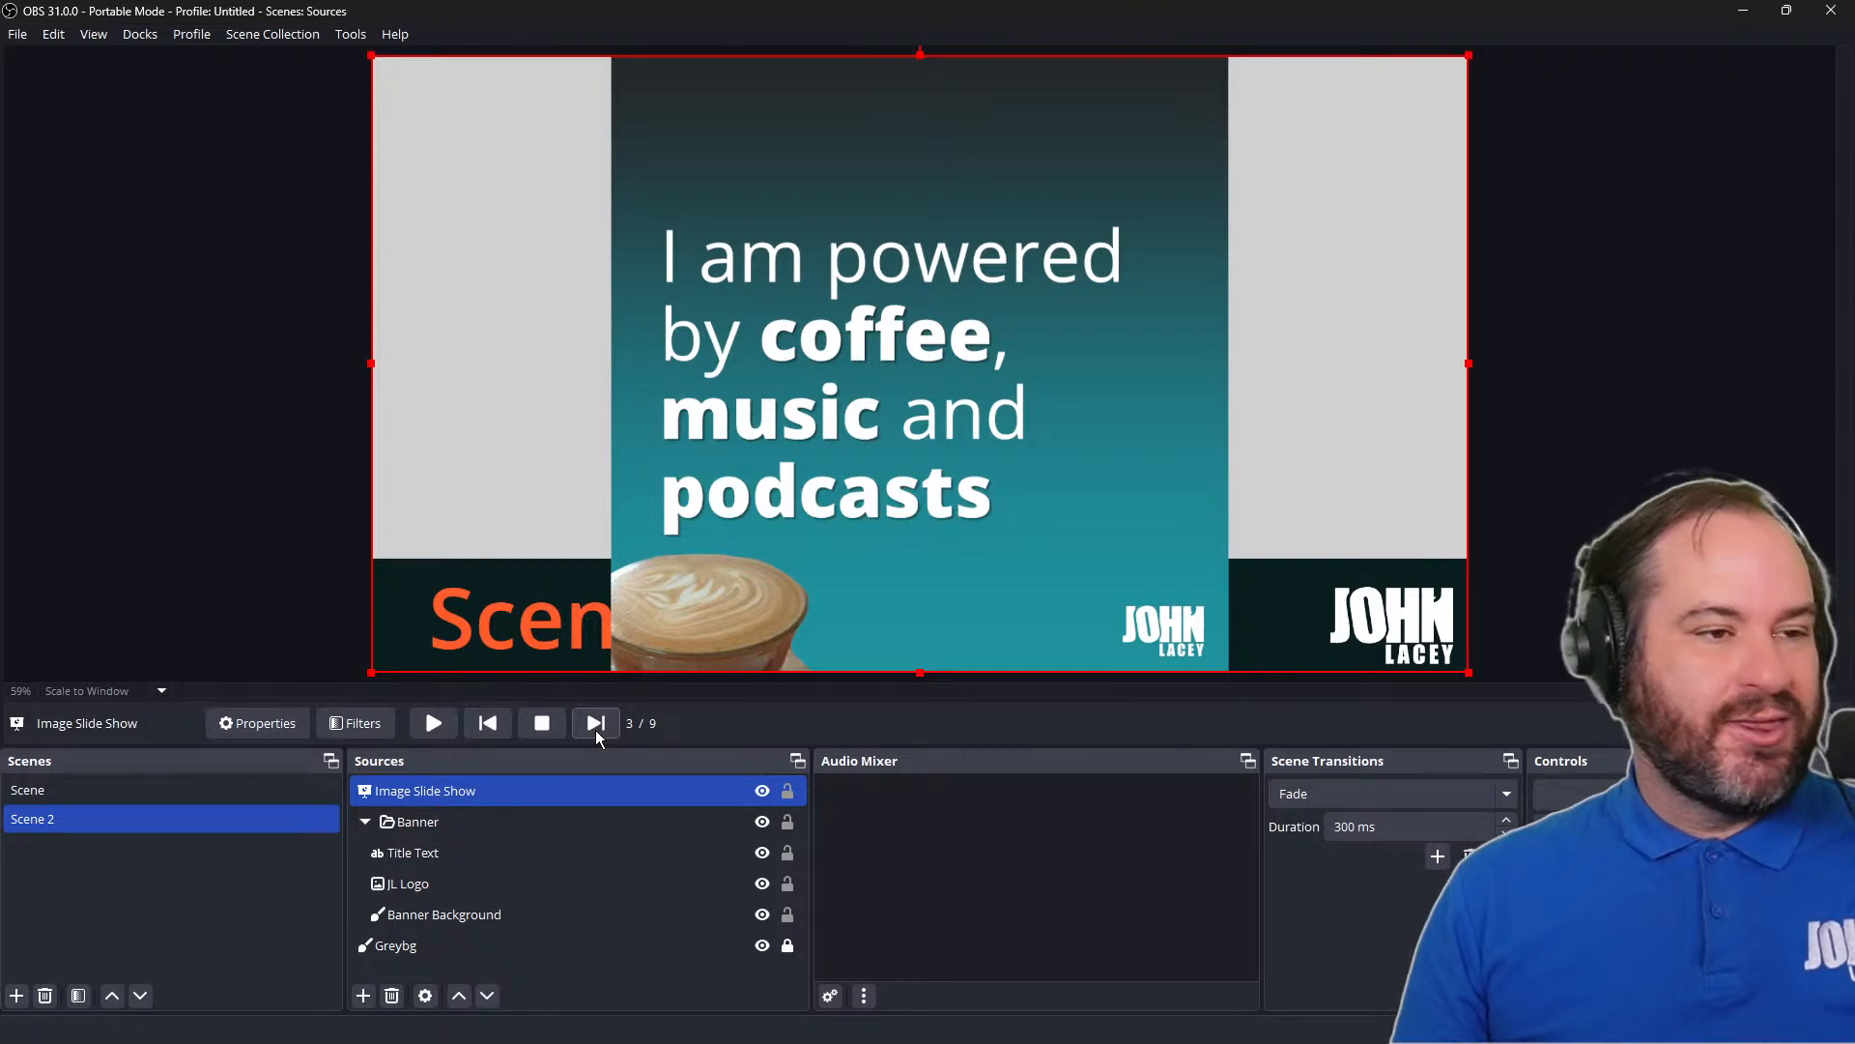
left_click(595, 725)
left_click(595, 726)
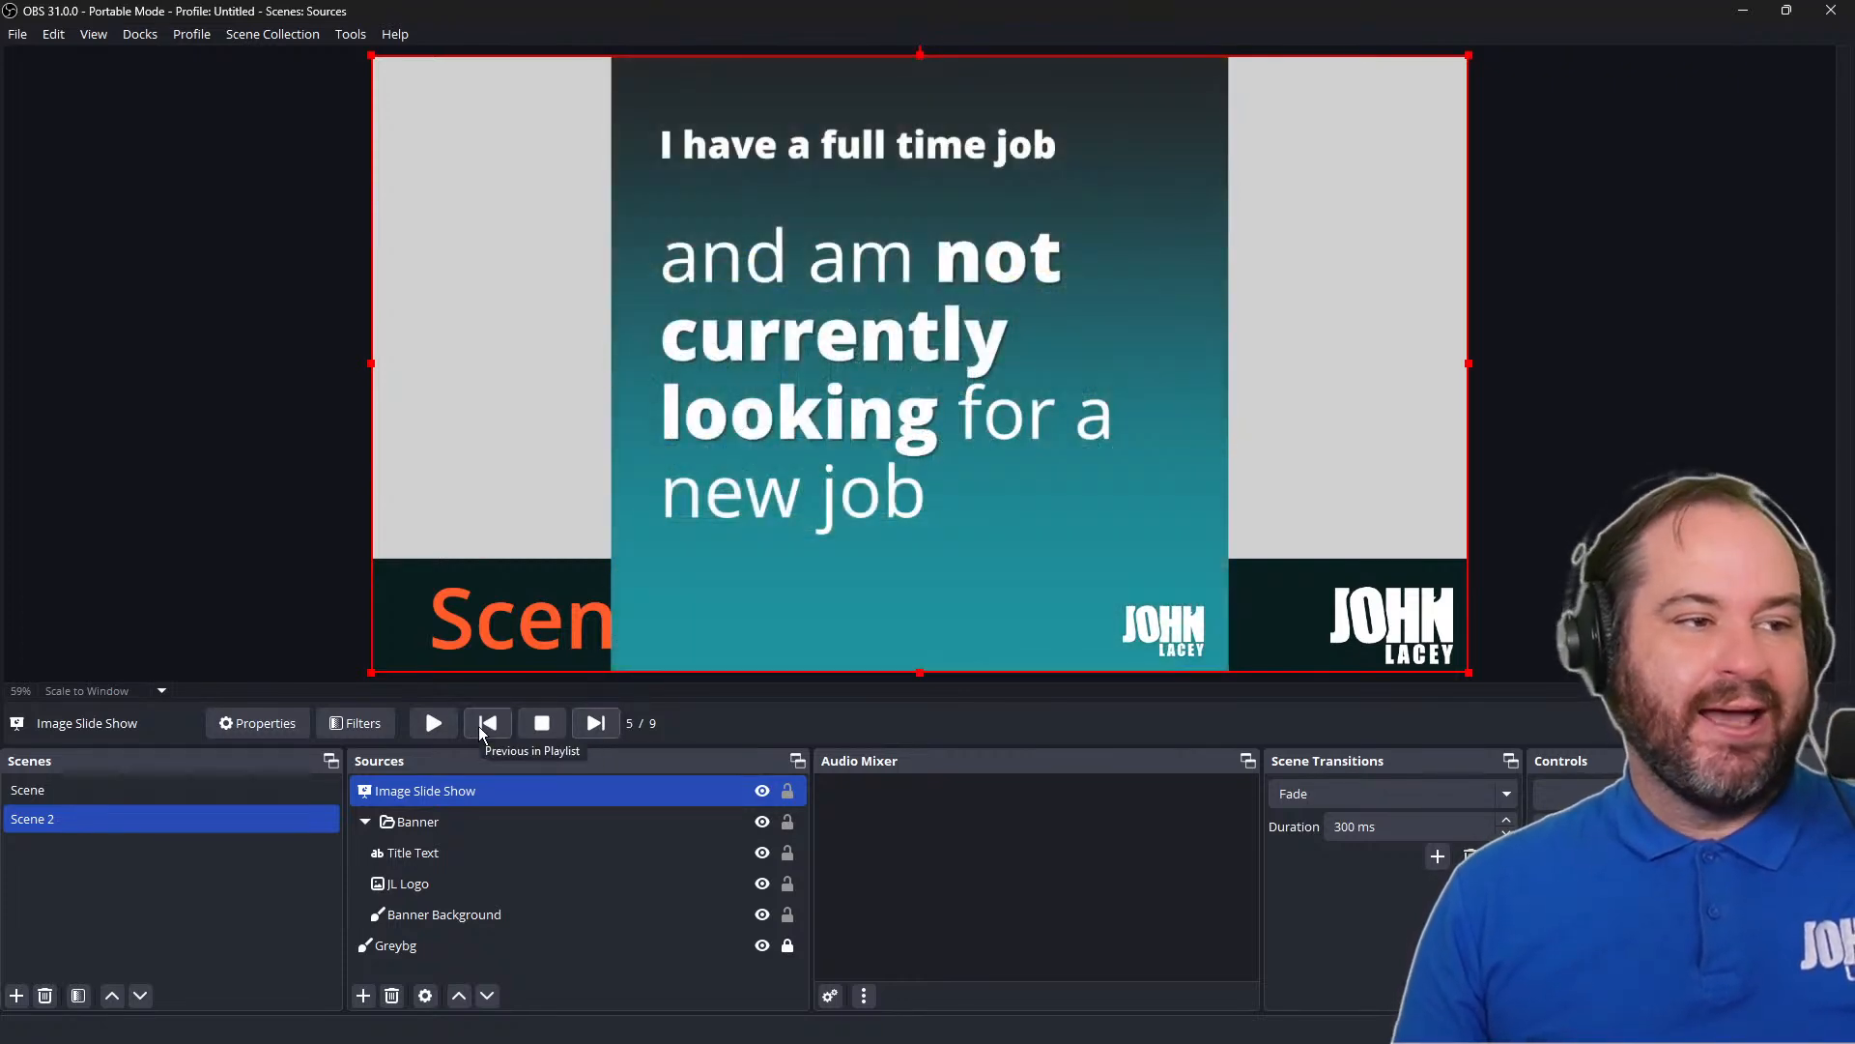
left_click(480, 730)
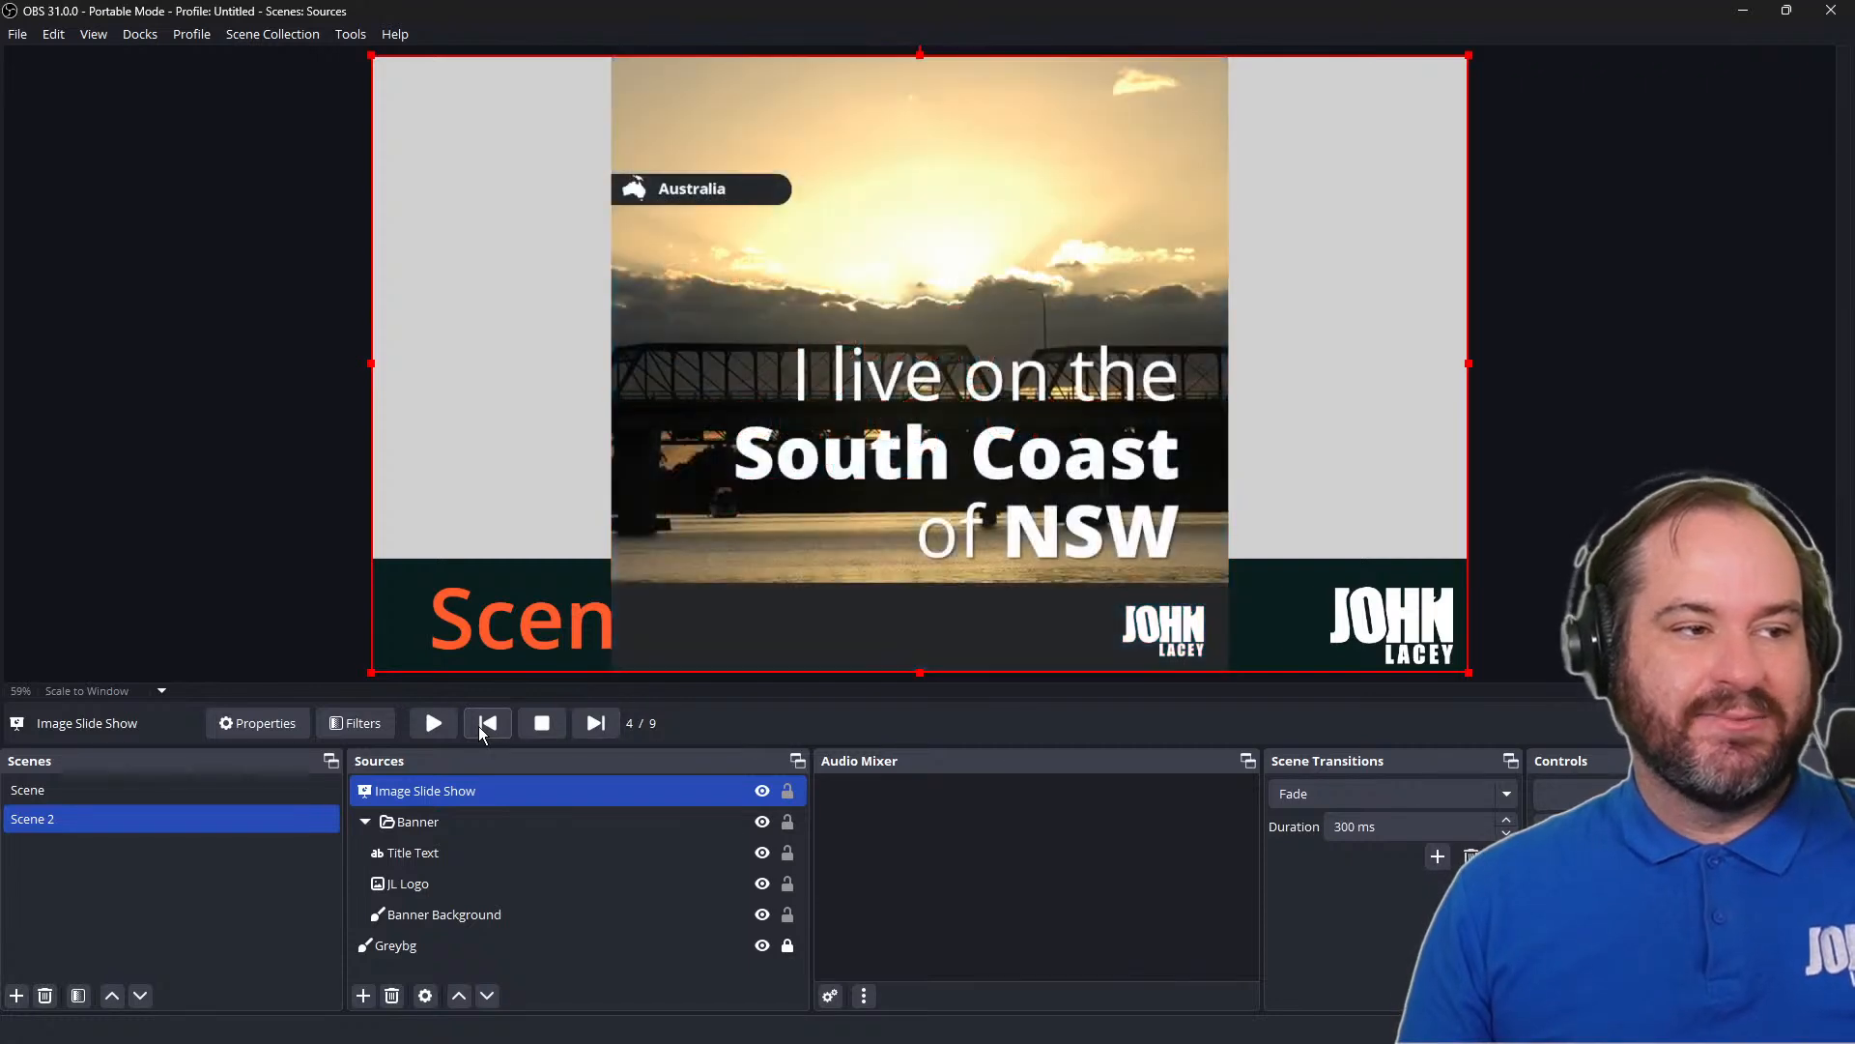
left_click(479, 730)
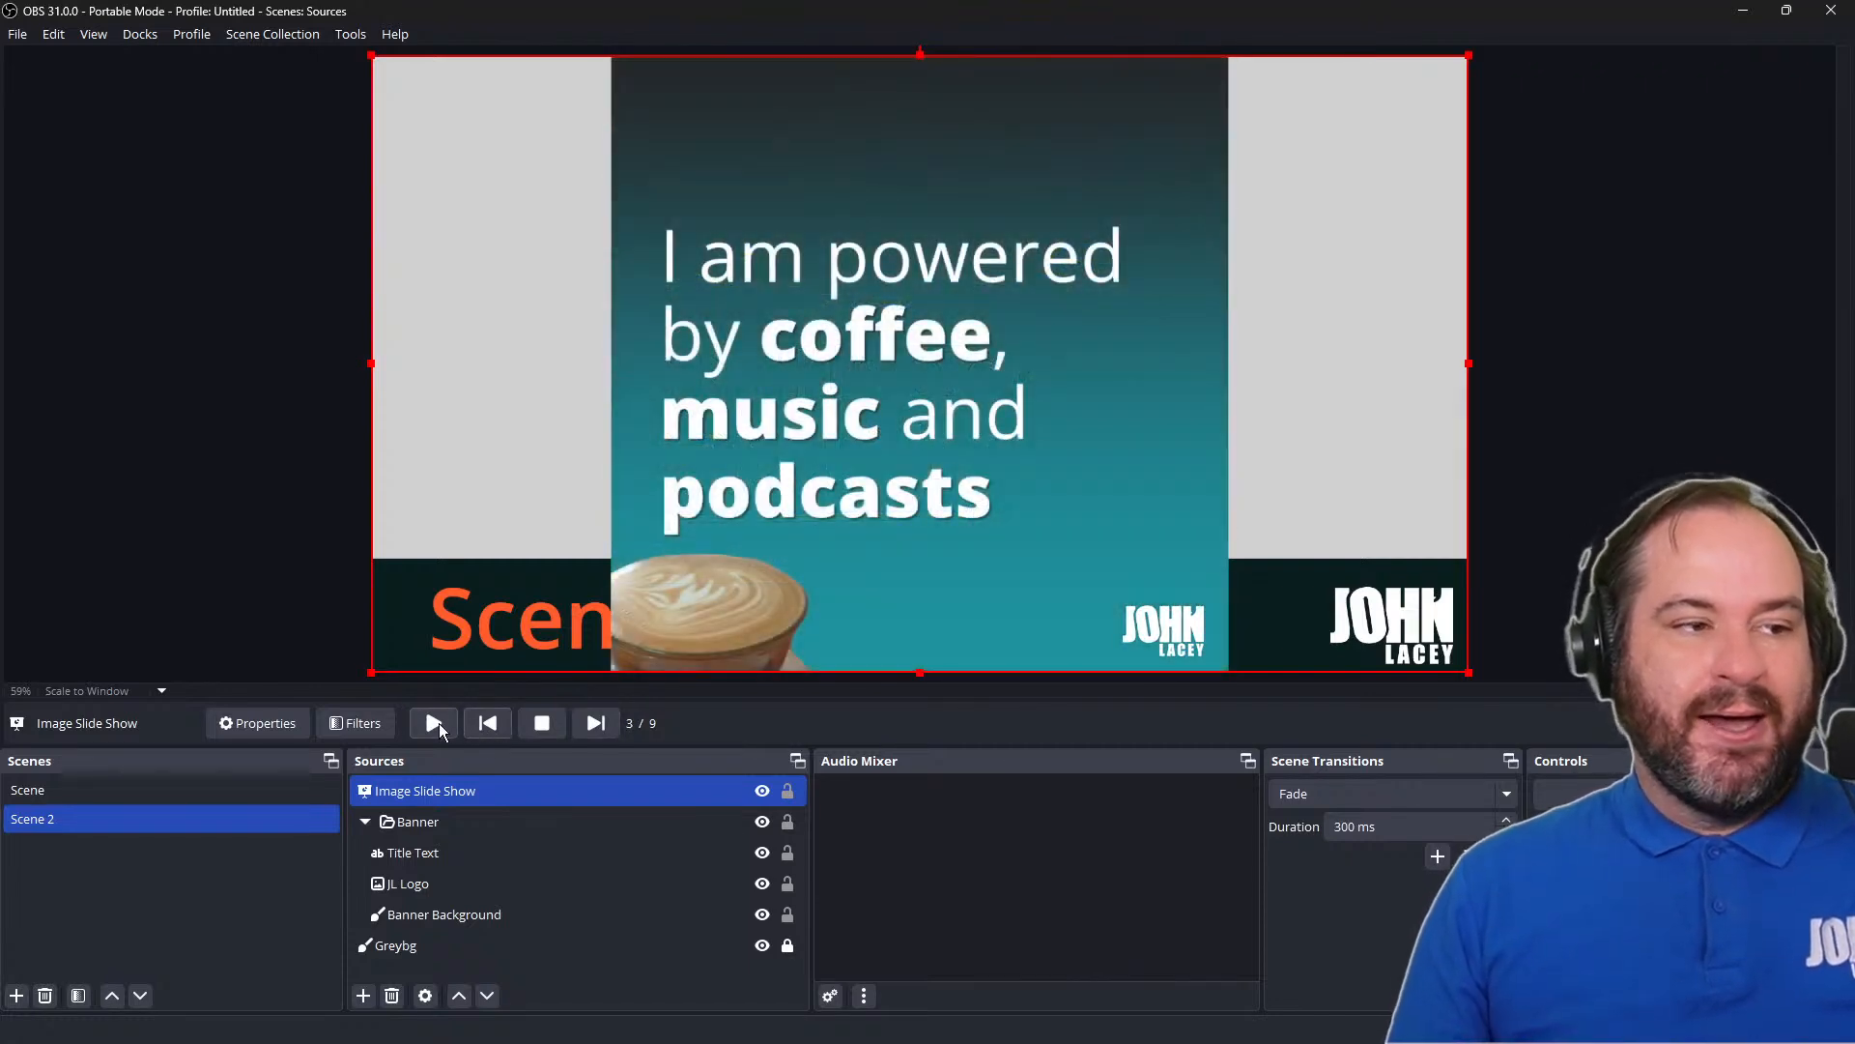
Reopen the Image Slide Show properties and set the Slide Mode to Automatic
right_click(556, 798)
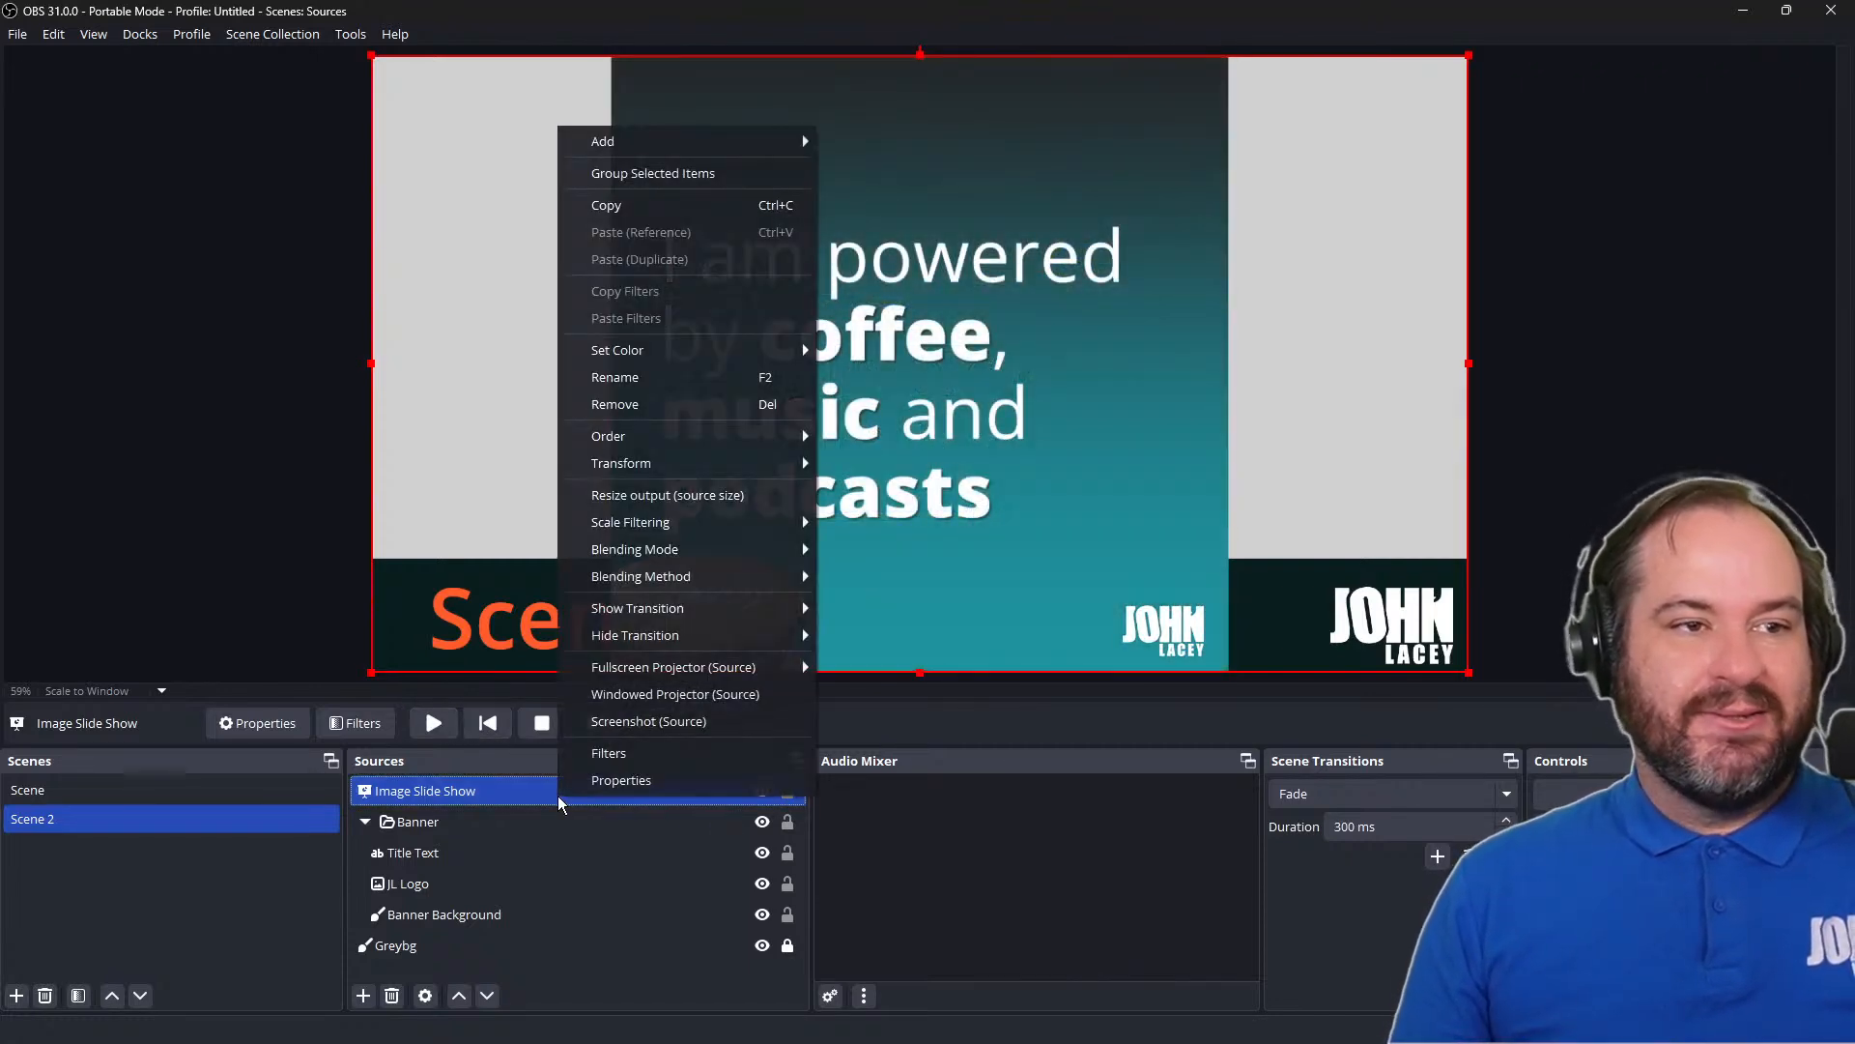
left_click(634, 769)
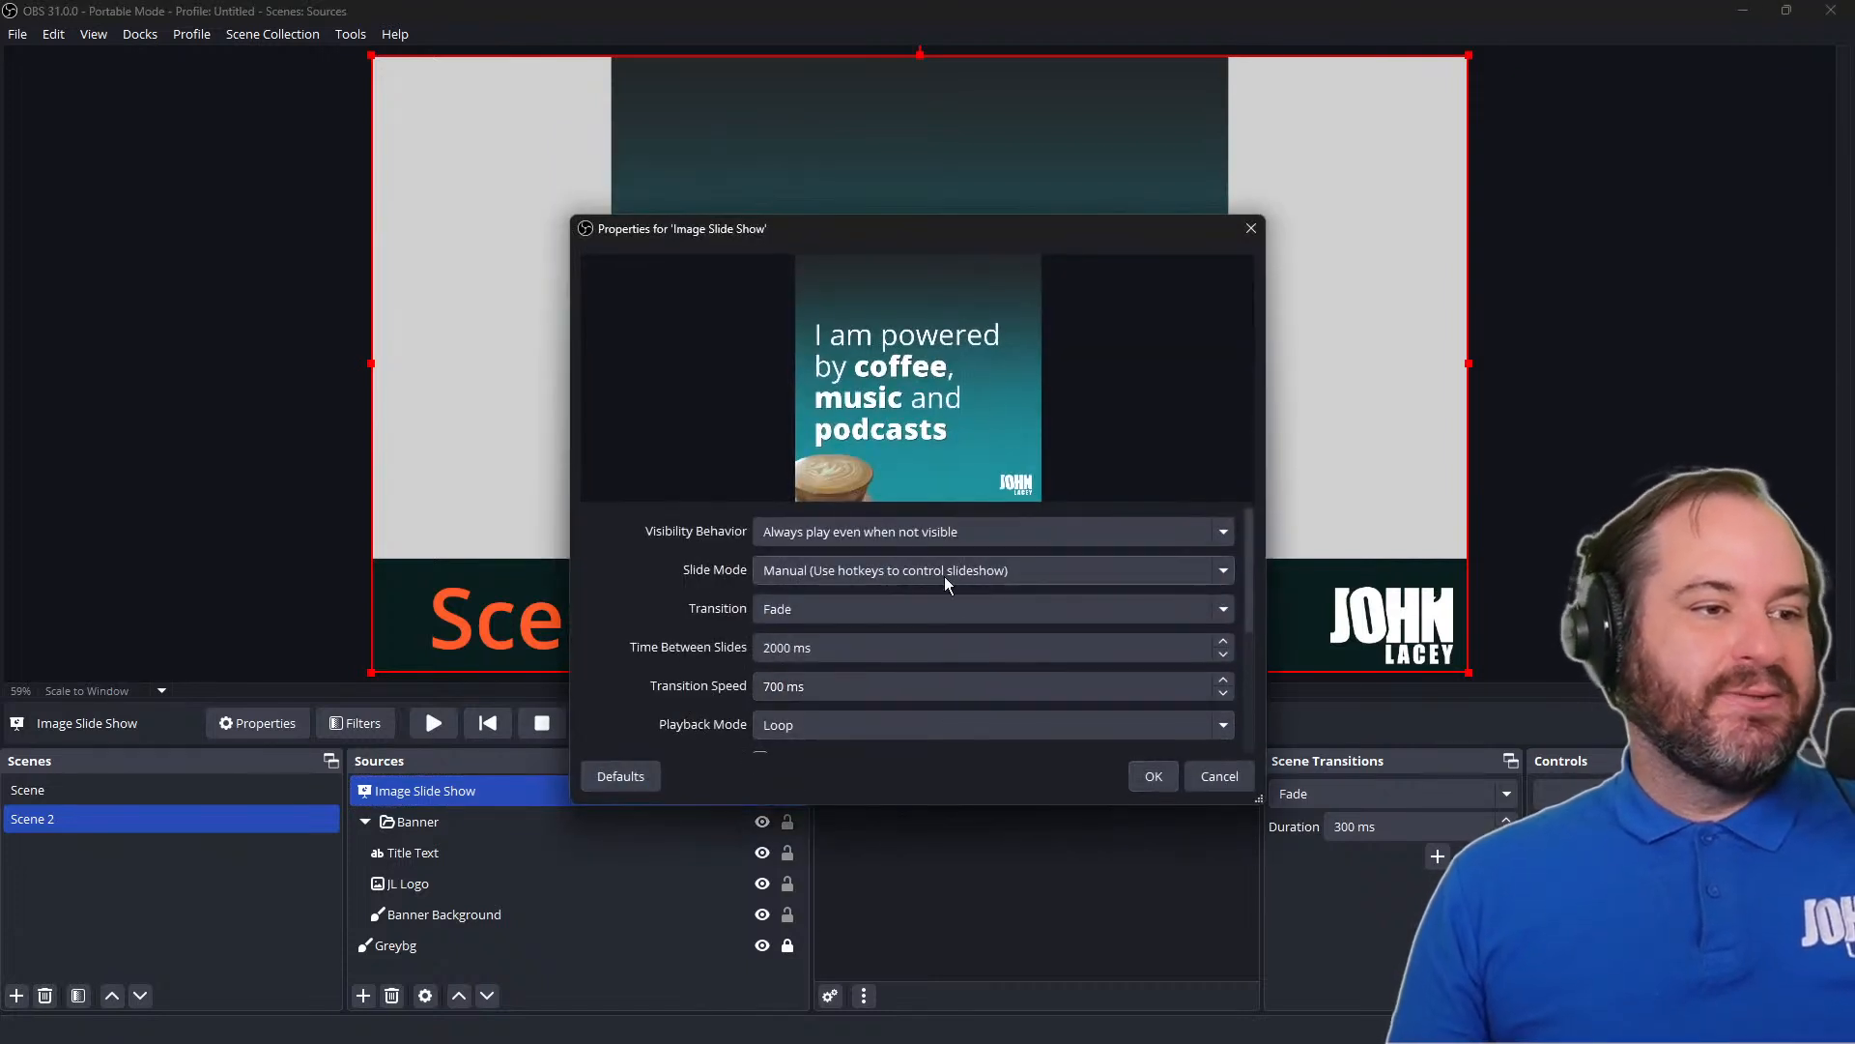
left_click(944, 572)
left_click(947, 594)
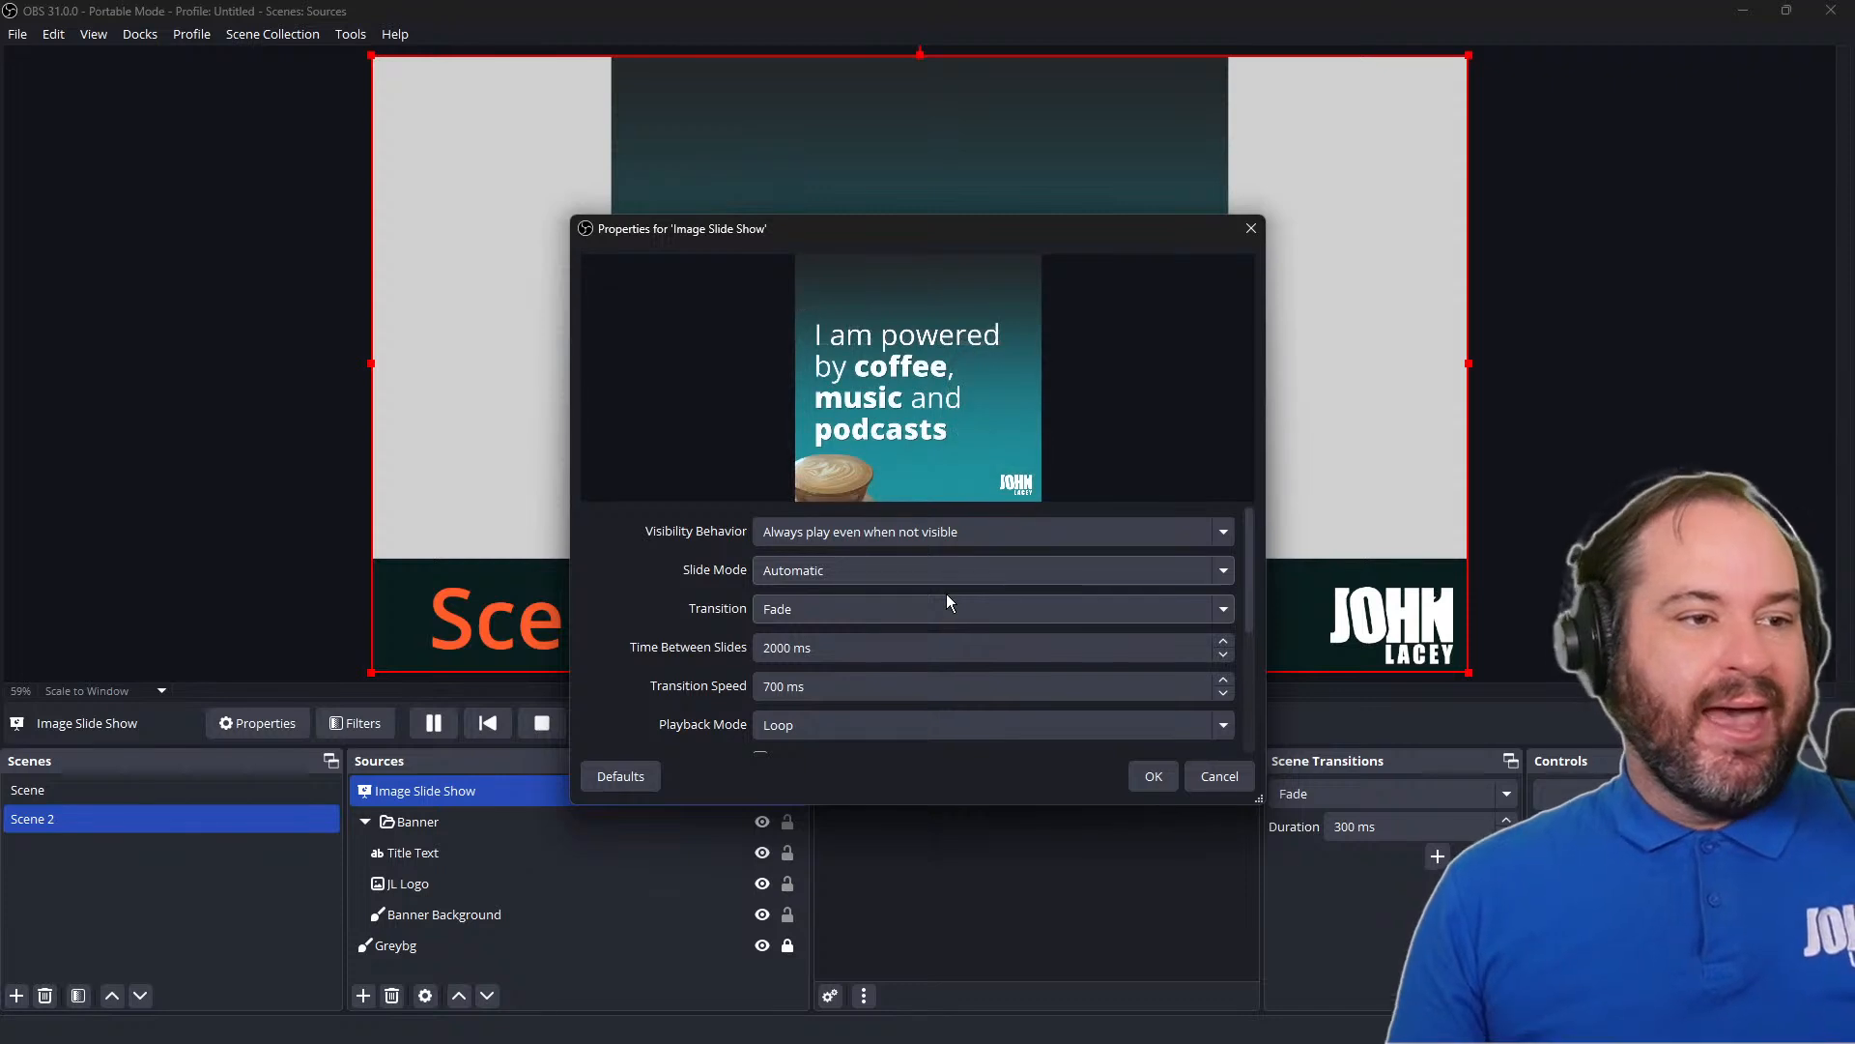
Try the Cut and Swipe transitions between slides in the slide show's properties
left_click(985, 610)
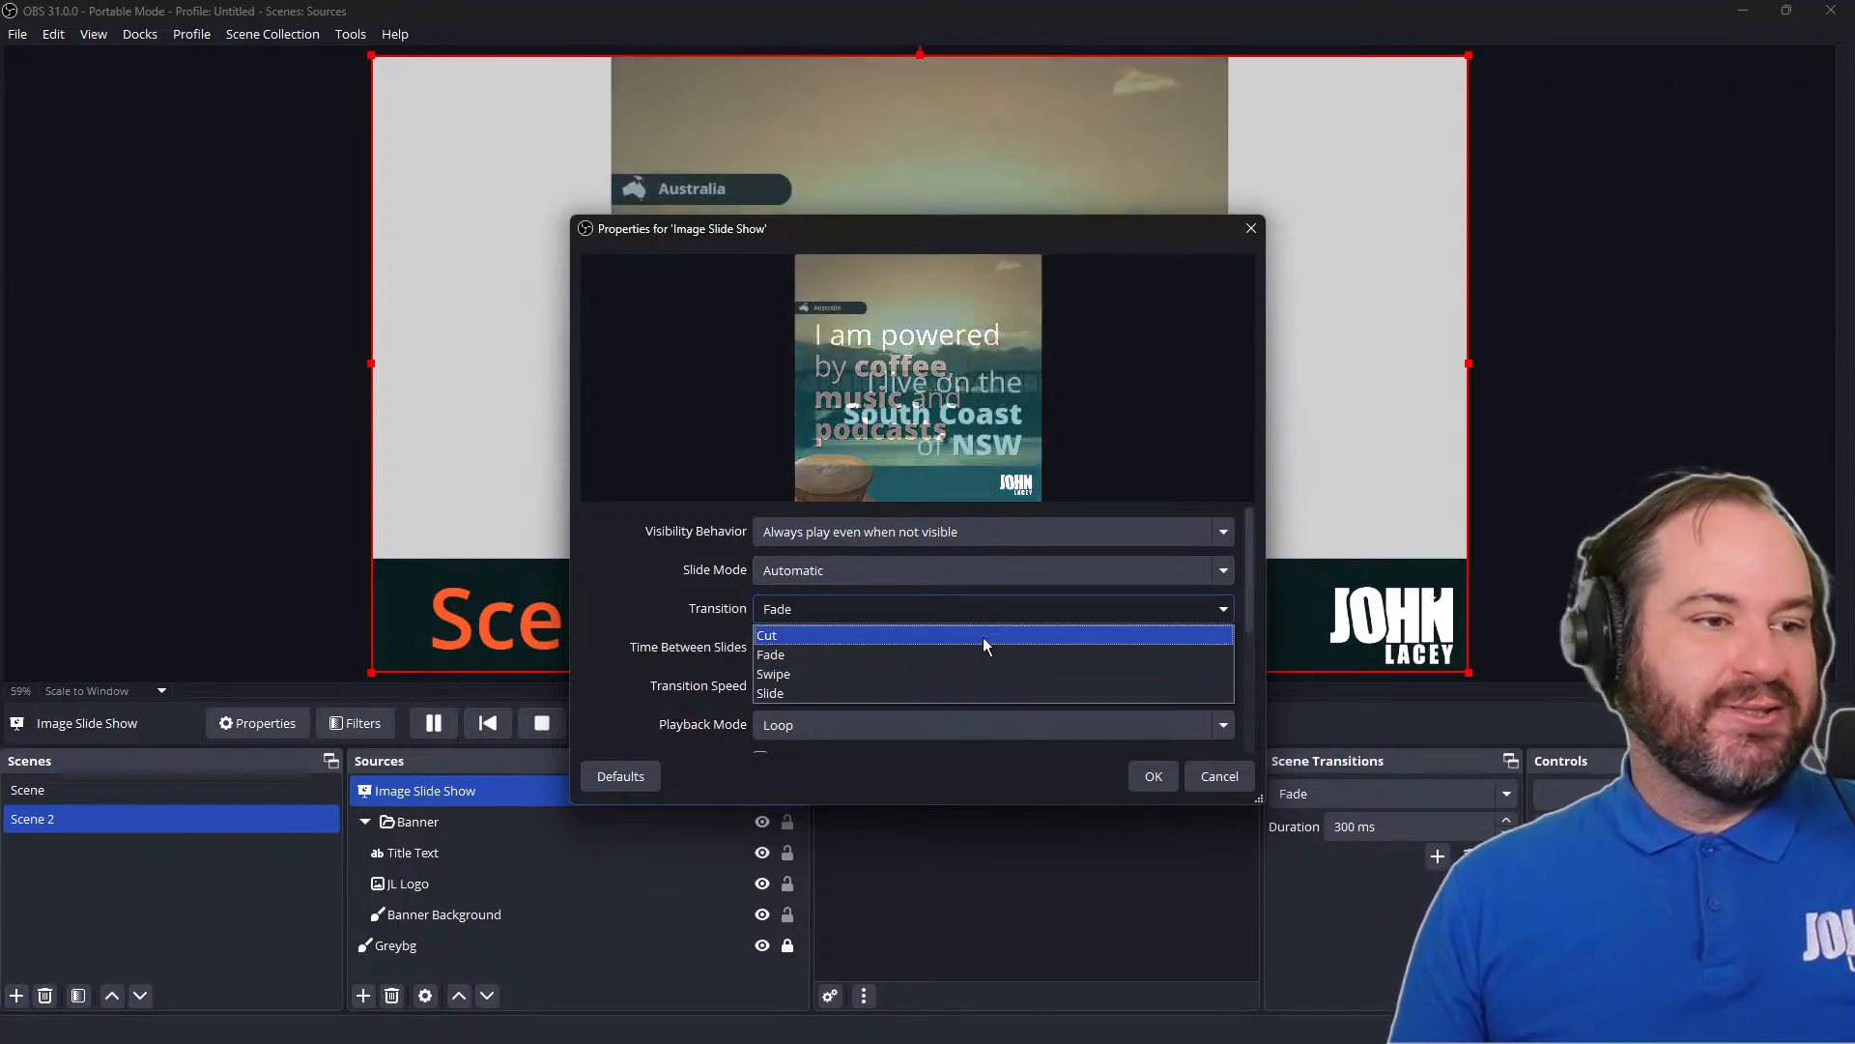
left_click(983, 636)
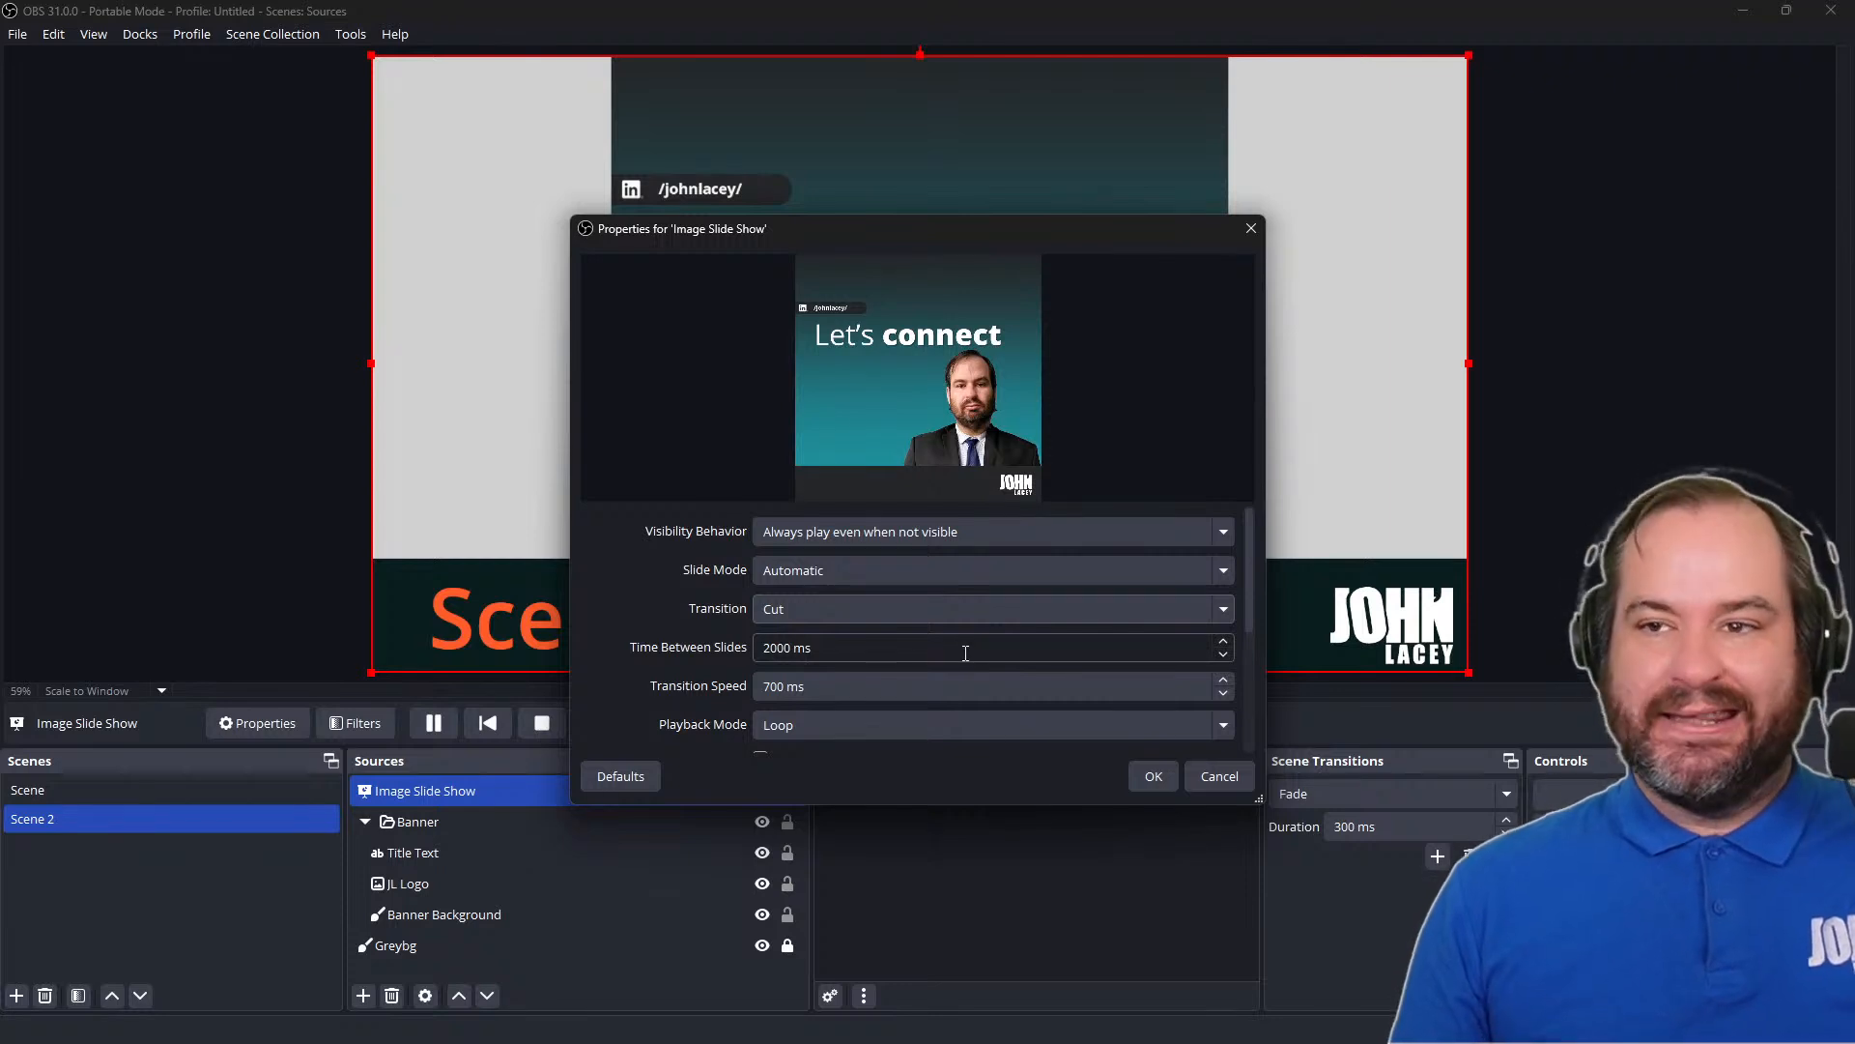
left_click(978, 610)
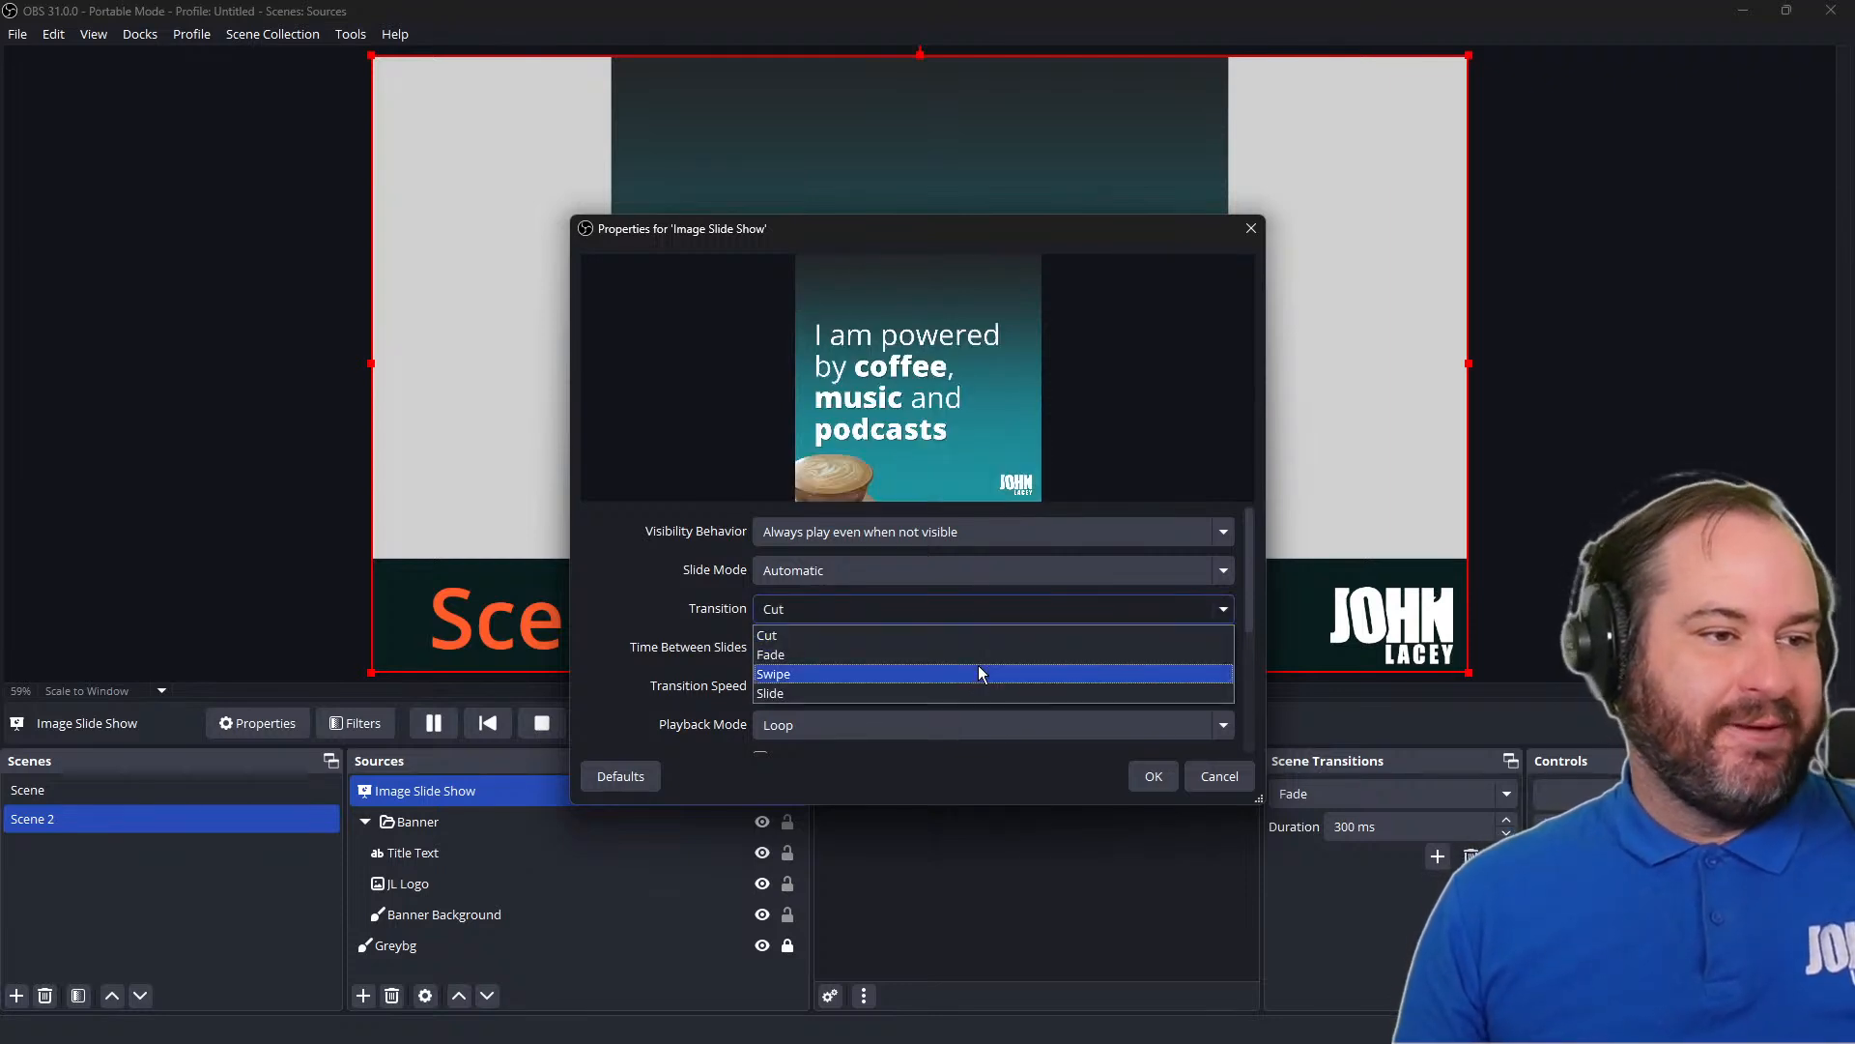
left_click(981, 674)
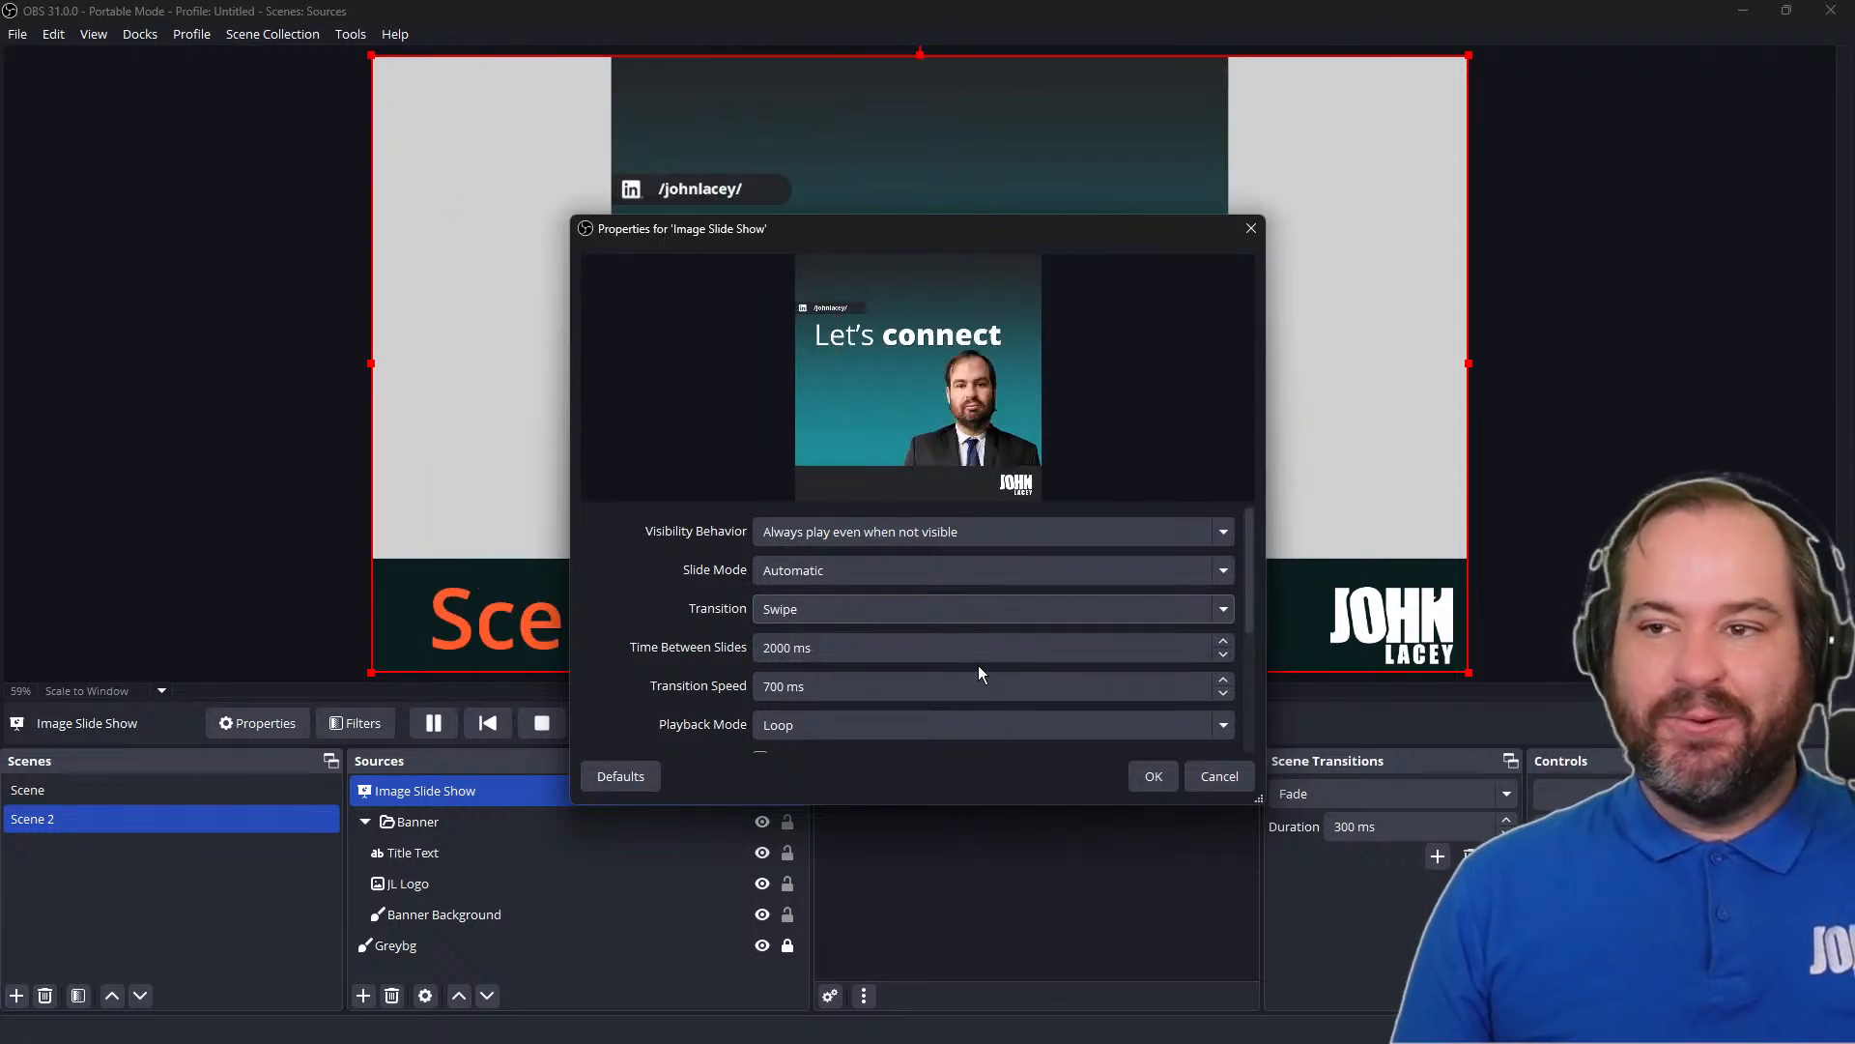
Set the slide show's Time Between Slides to 1900 ms
left_click(965, 651)
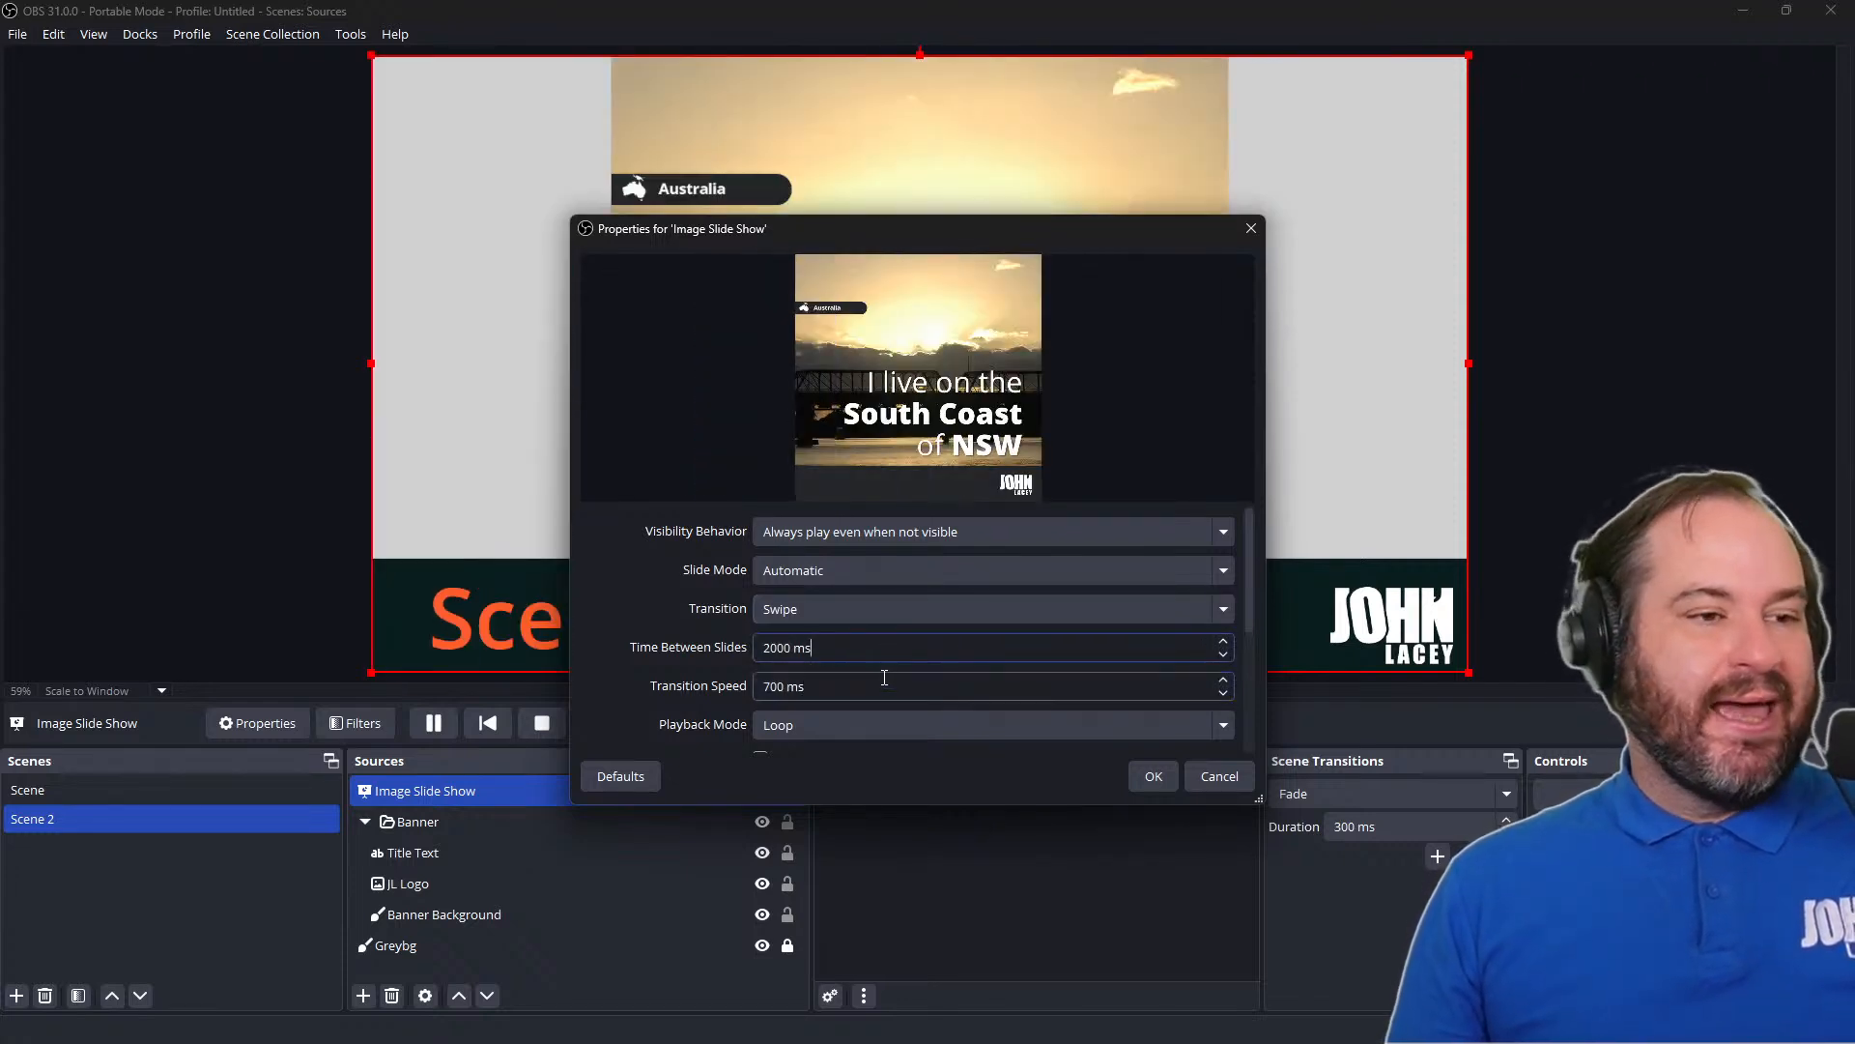
left_click(792, 648)
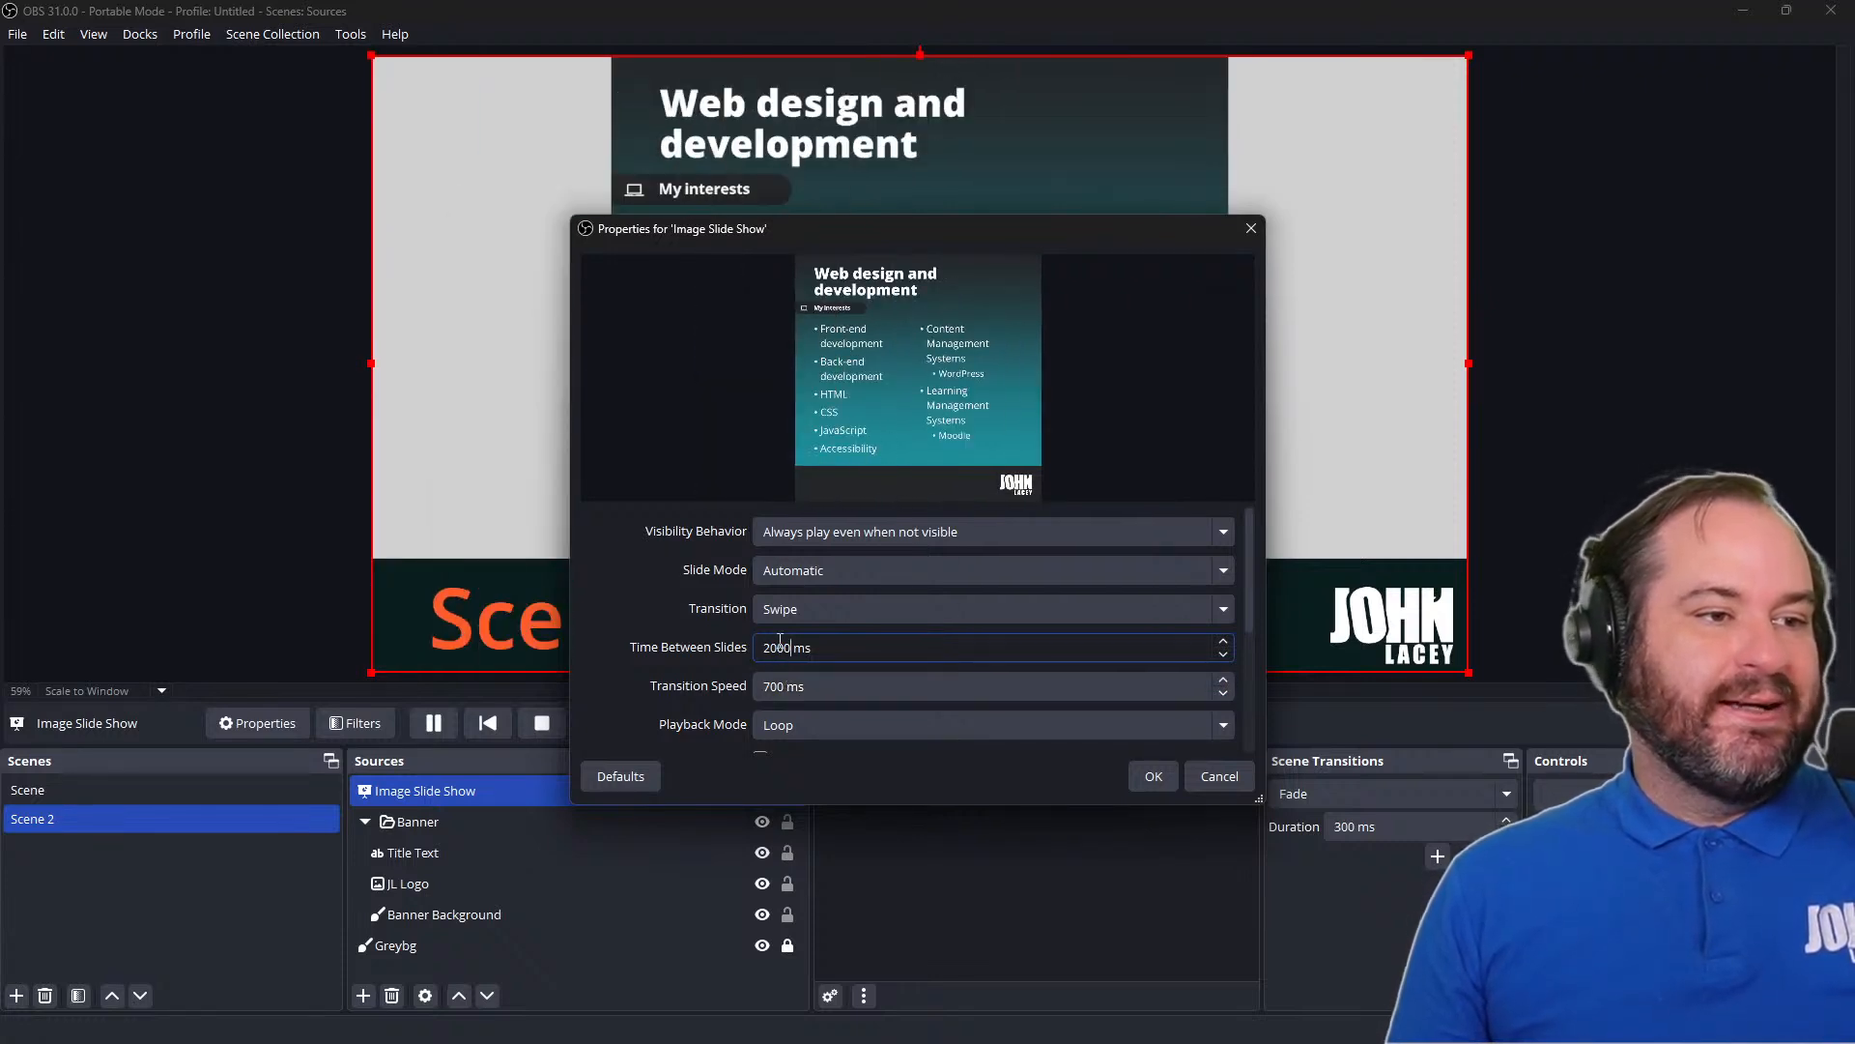
scroll(780, 639, "down", 1)
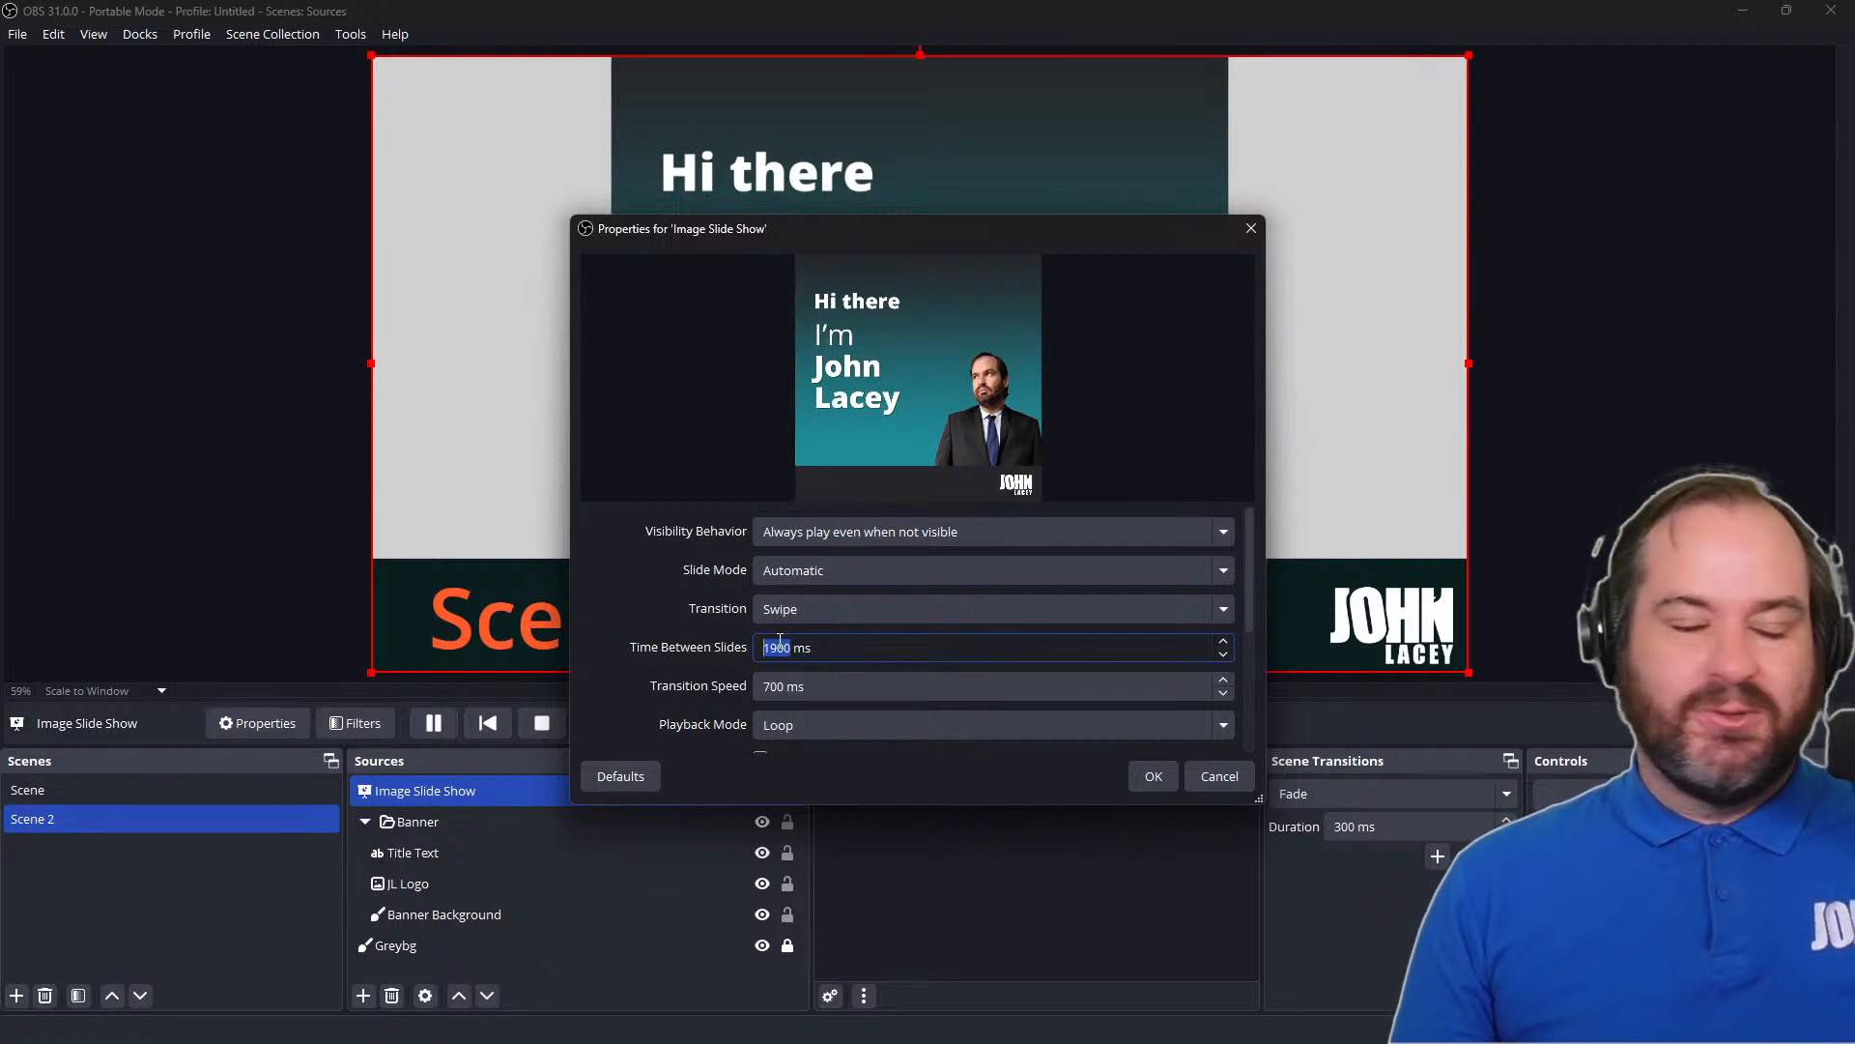
Try the Fade transition briefly, and set the slide show's transition to Slide
left_click(872, 604)
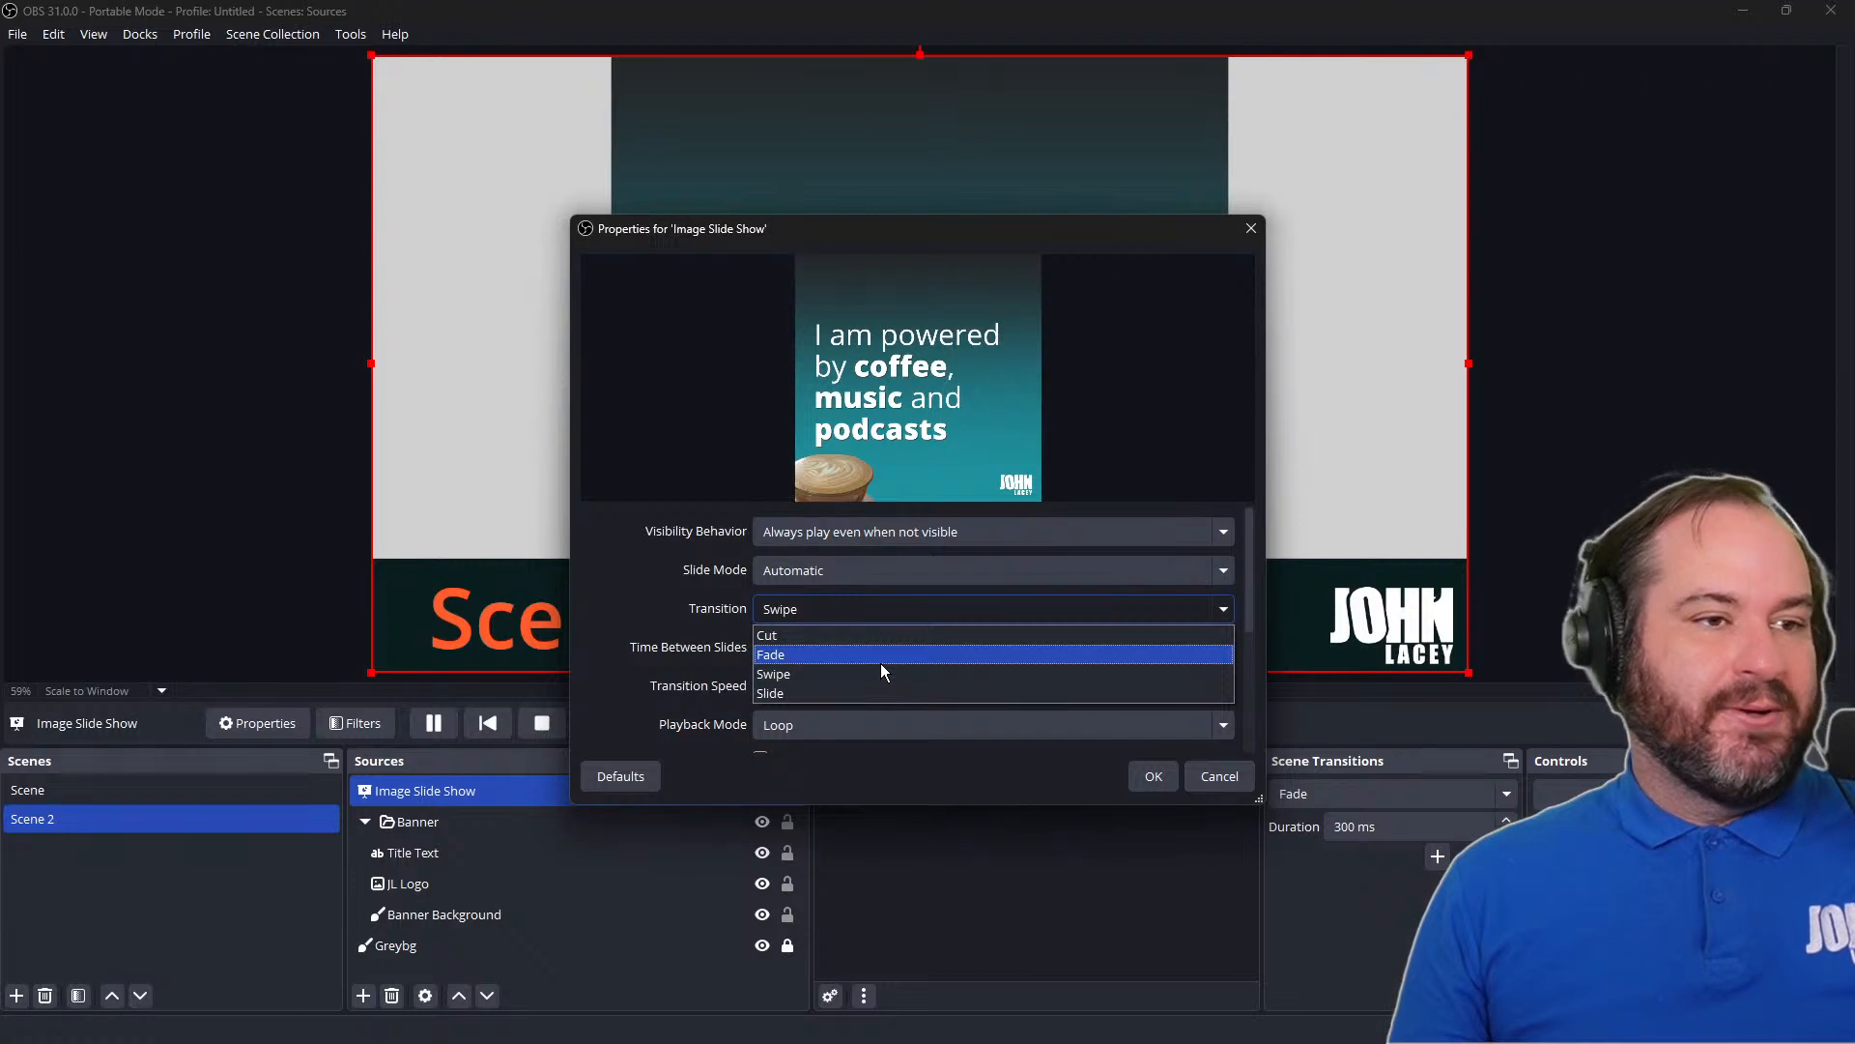
left_click(879, 663)
left_click(904, 617)
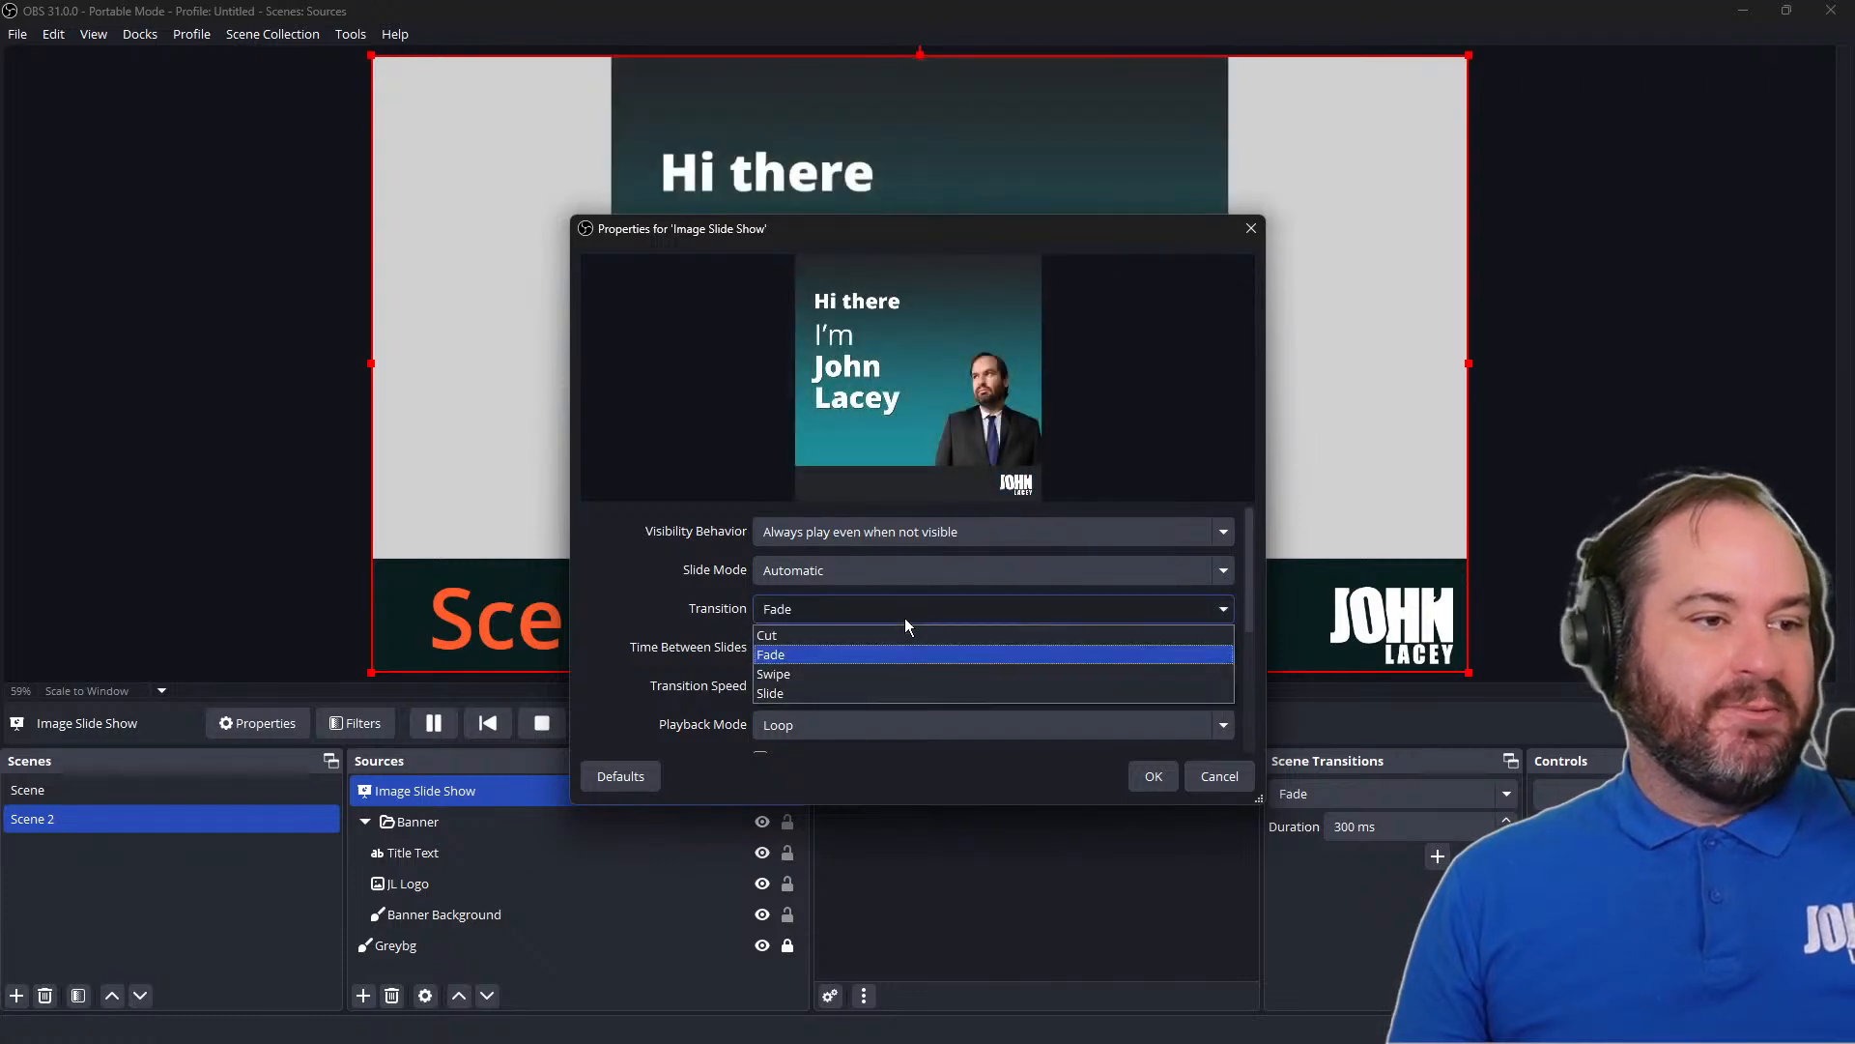
left_click(906, 692)
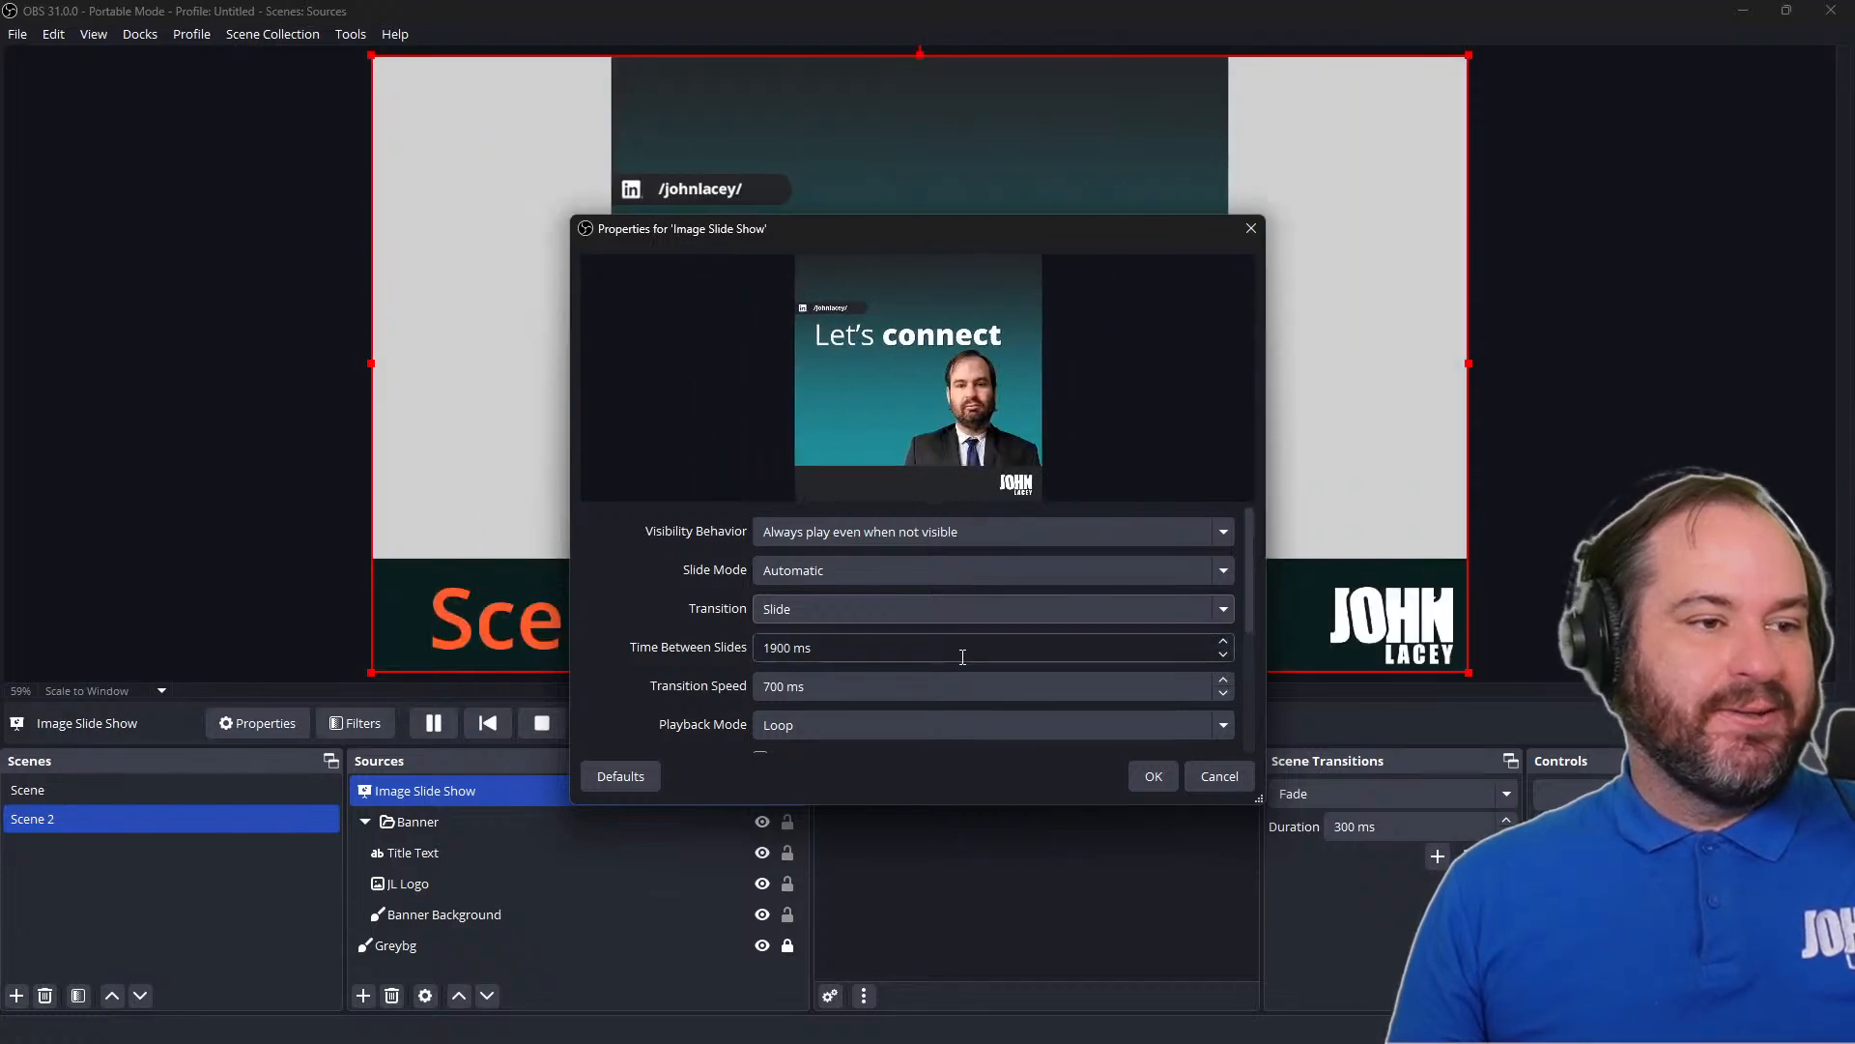
Check the slide show's Playback Mode options, keeping Loop, and look through the remaining properties
scroll(957, 657, "down", 1)
left_click(960, 671)
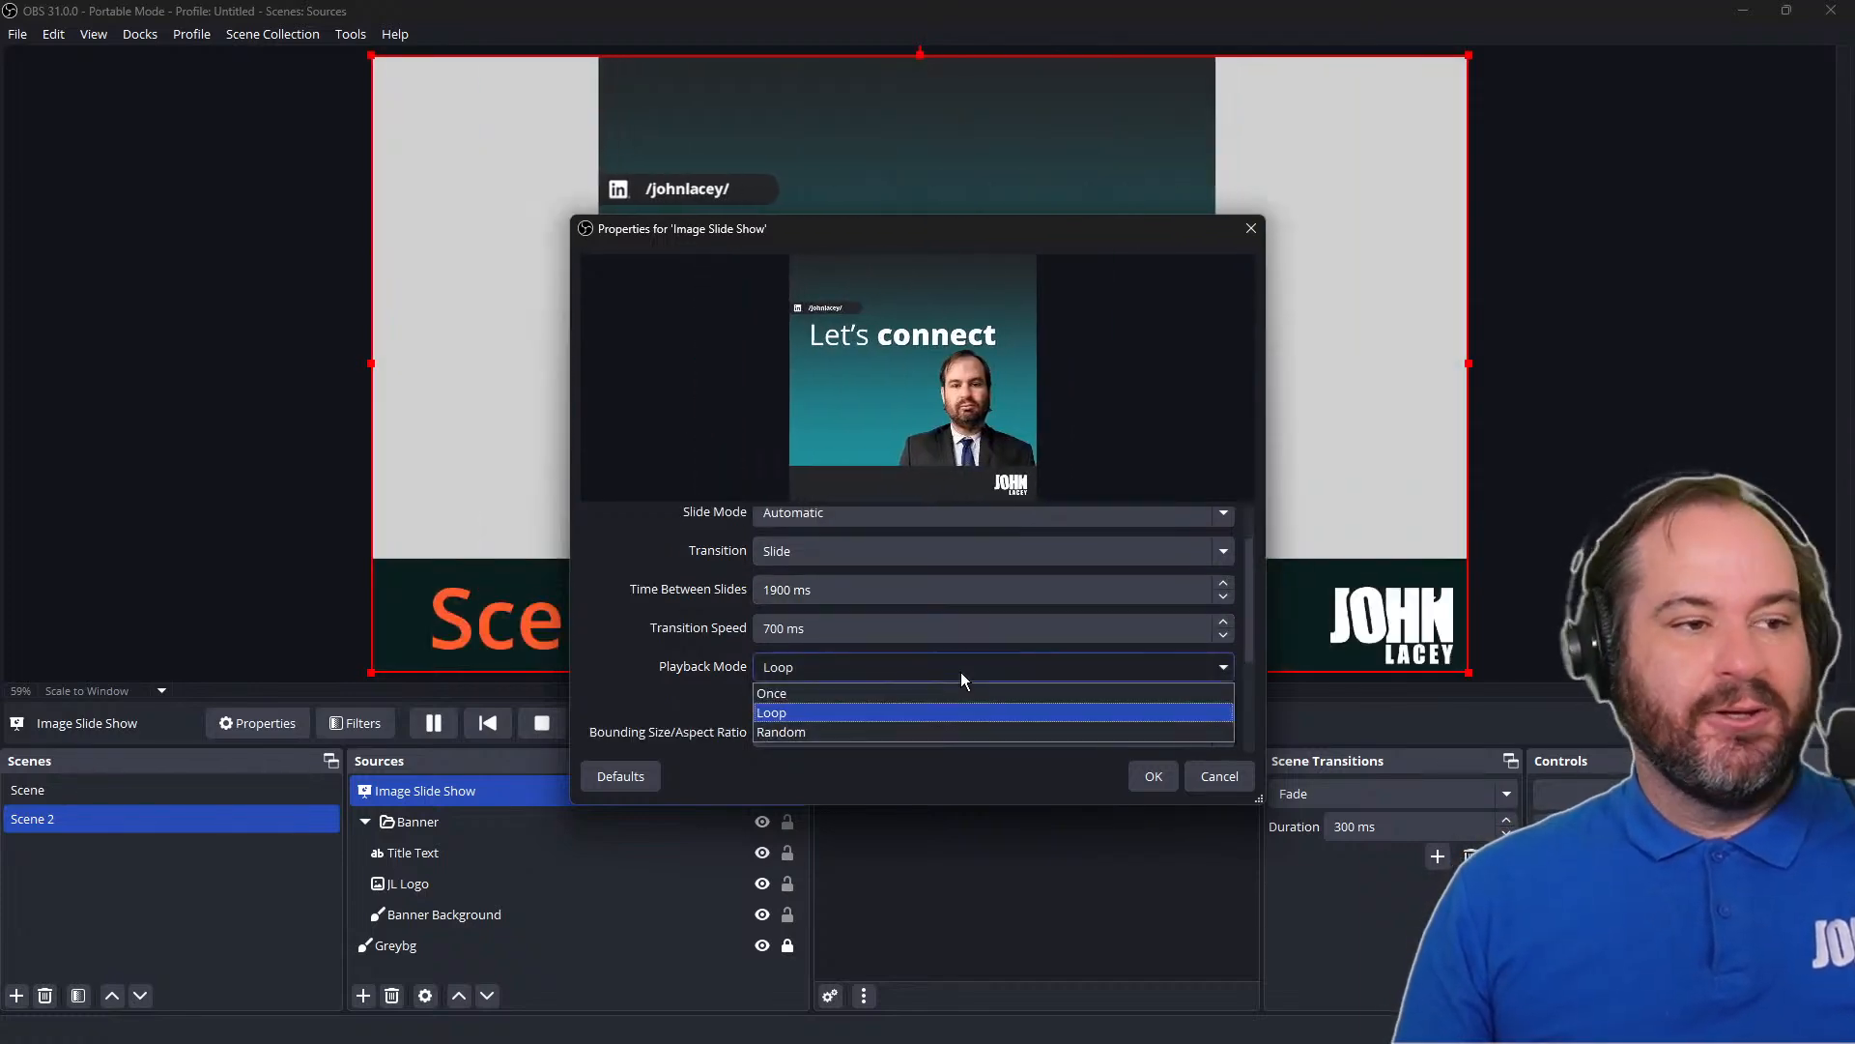
left_click(952, 715)
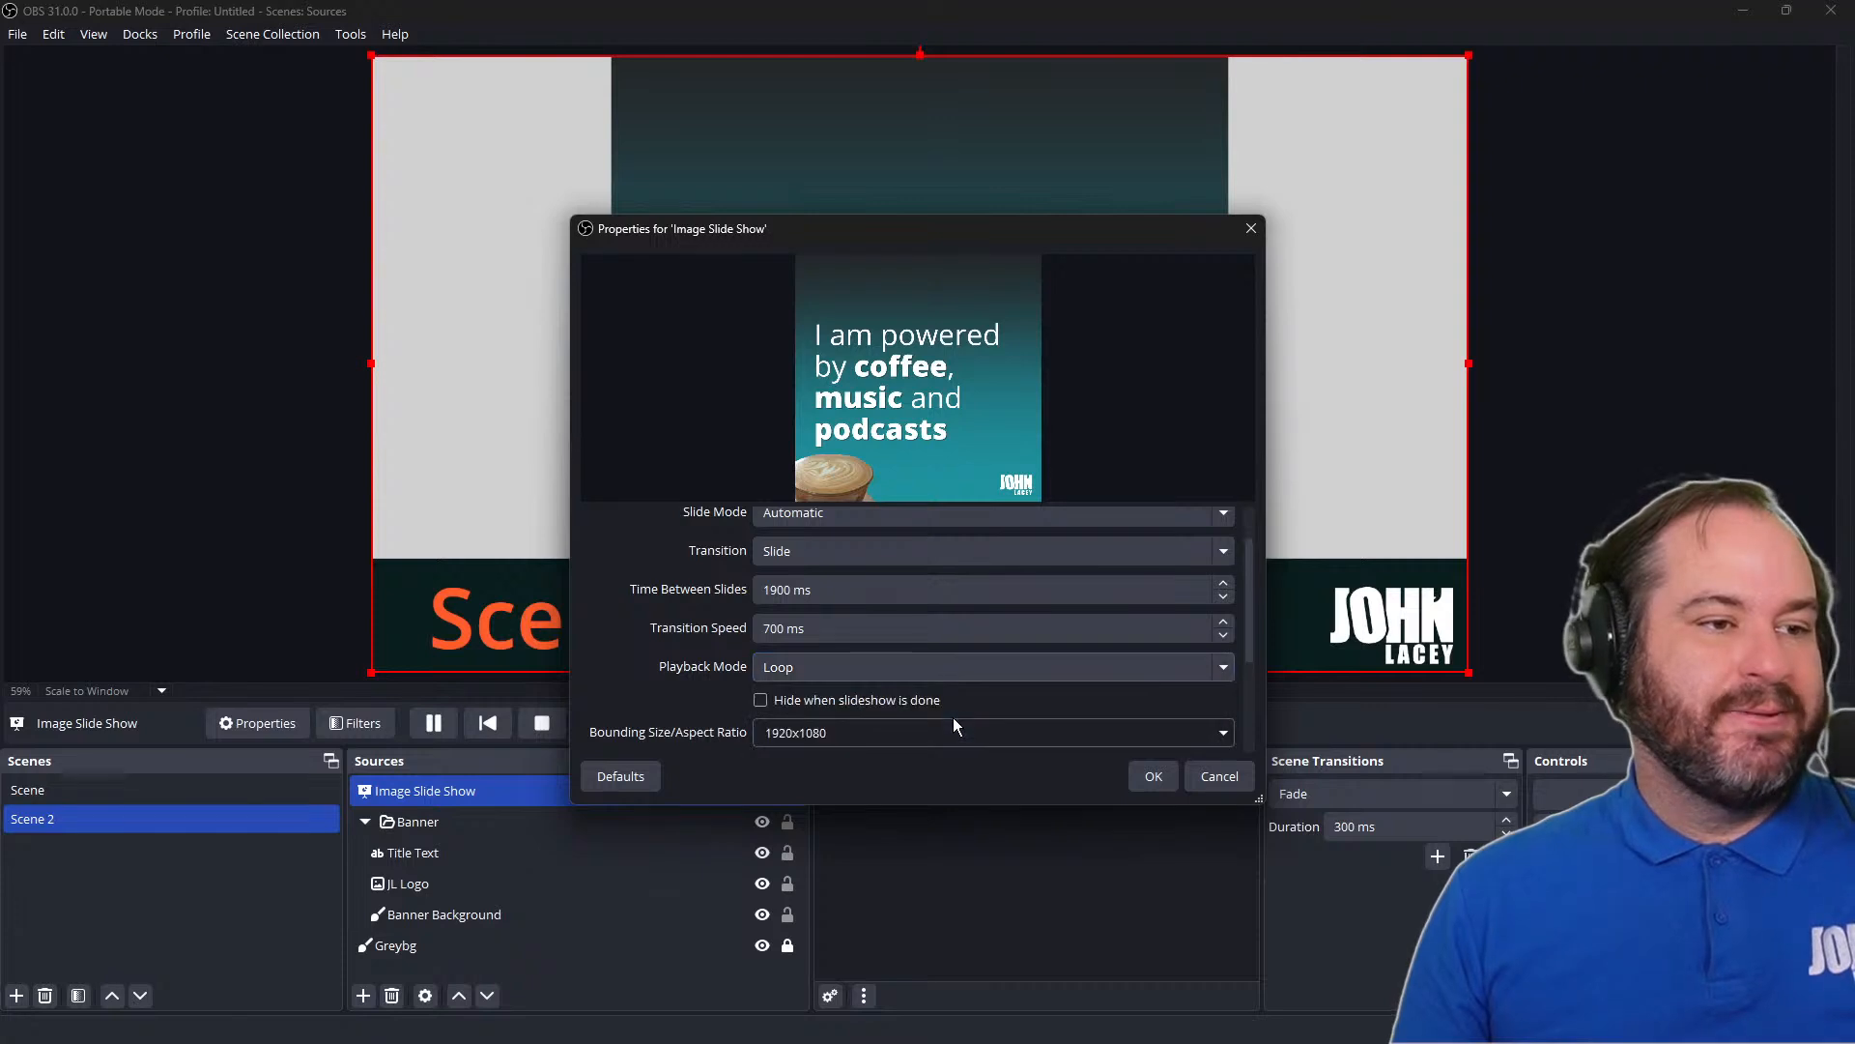
scroll(952, 717, "down", 3)
scroll(952, 704, "up", 4)
Set the Slide Mode to Manual (Use hotkeys to control slideshow) and apply the slide show's properties
left_click(958, 580)
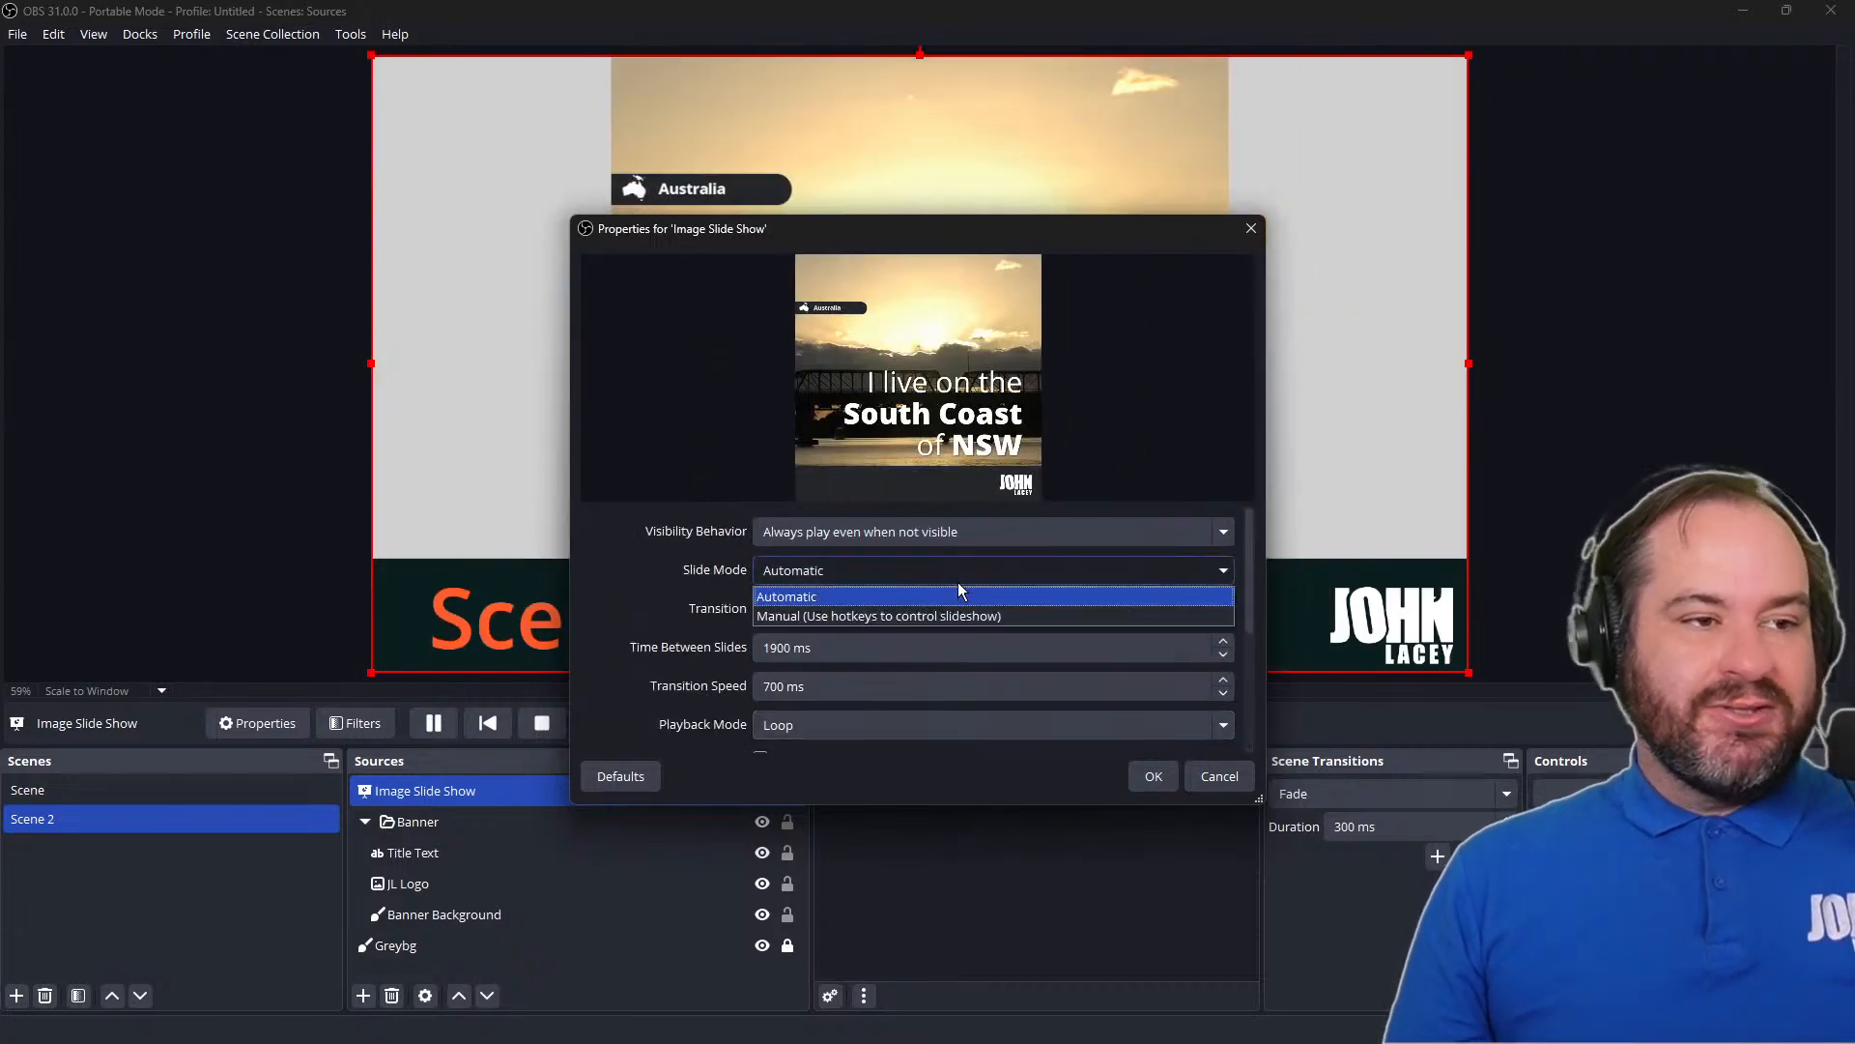
left_click(962, 617)
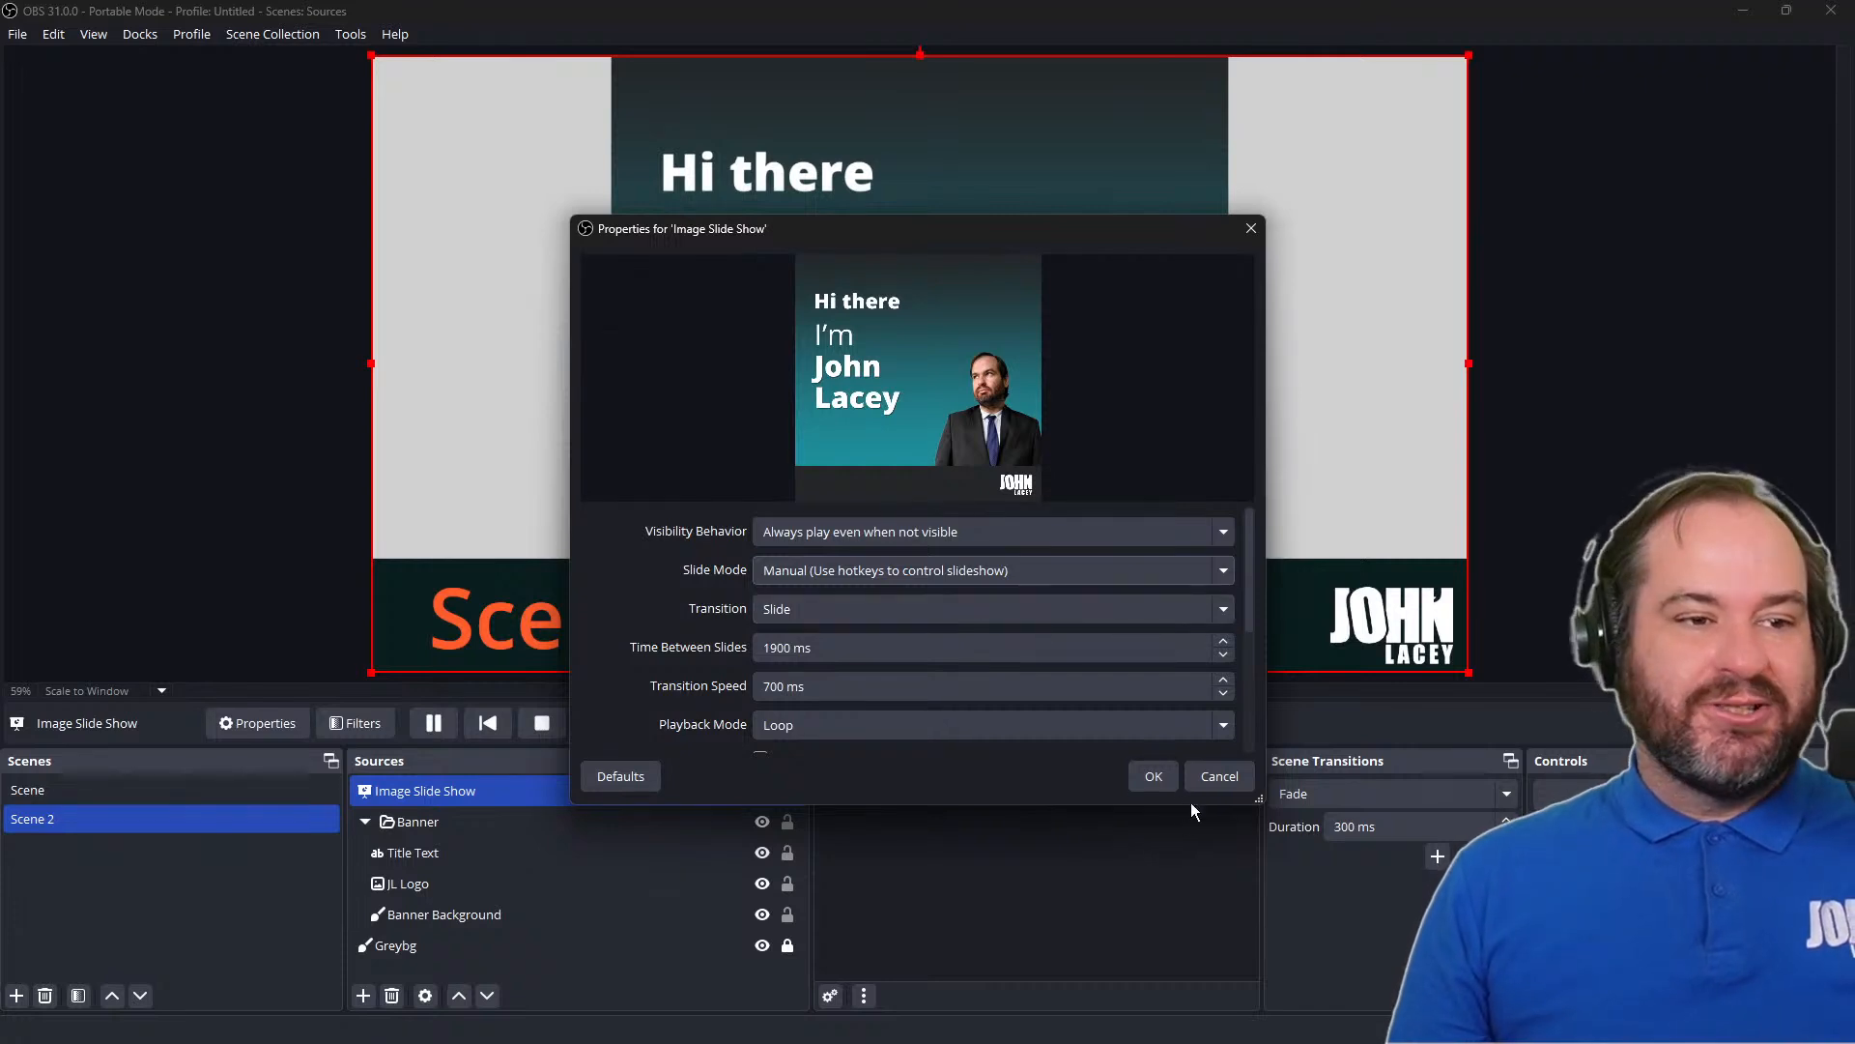
left_click(1154, 776)
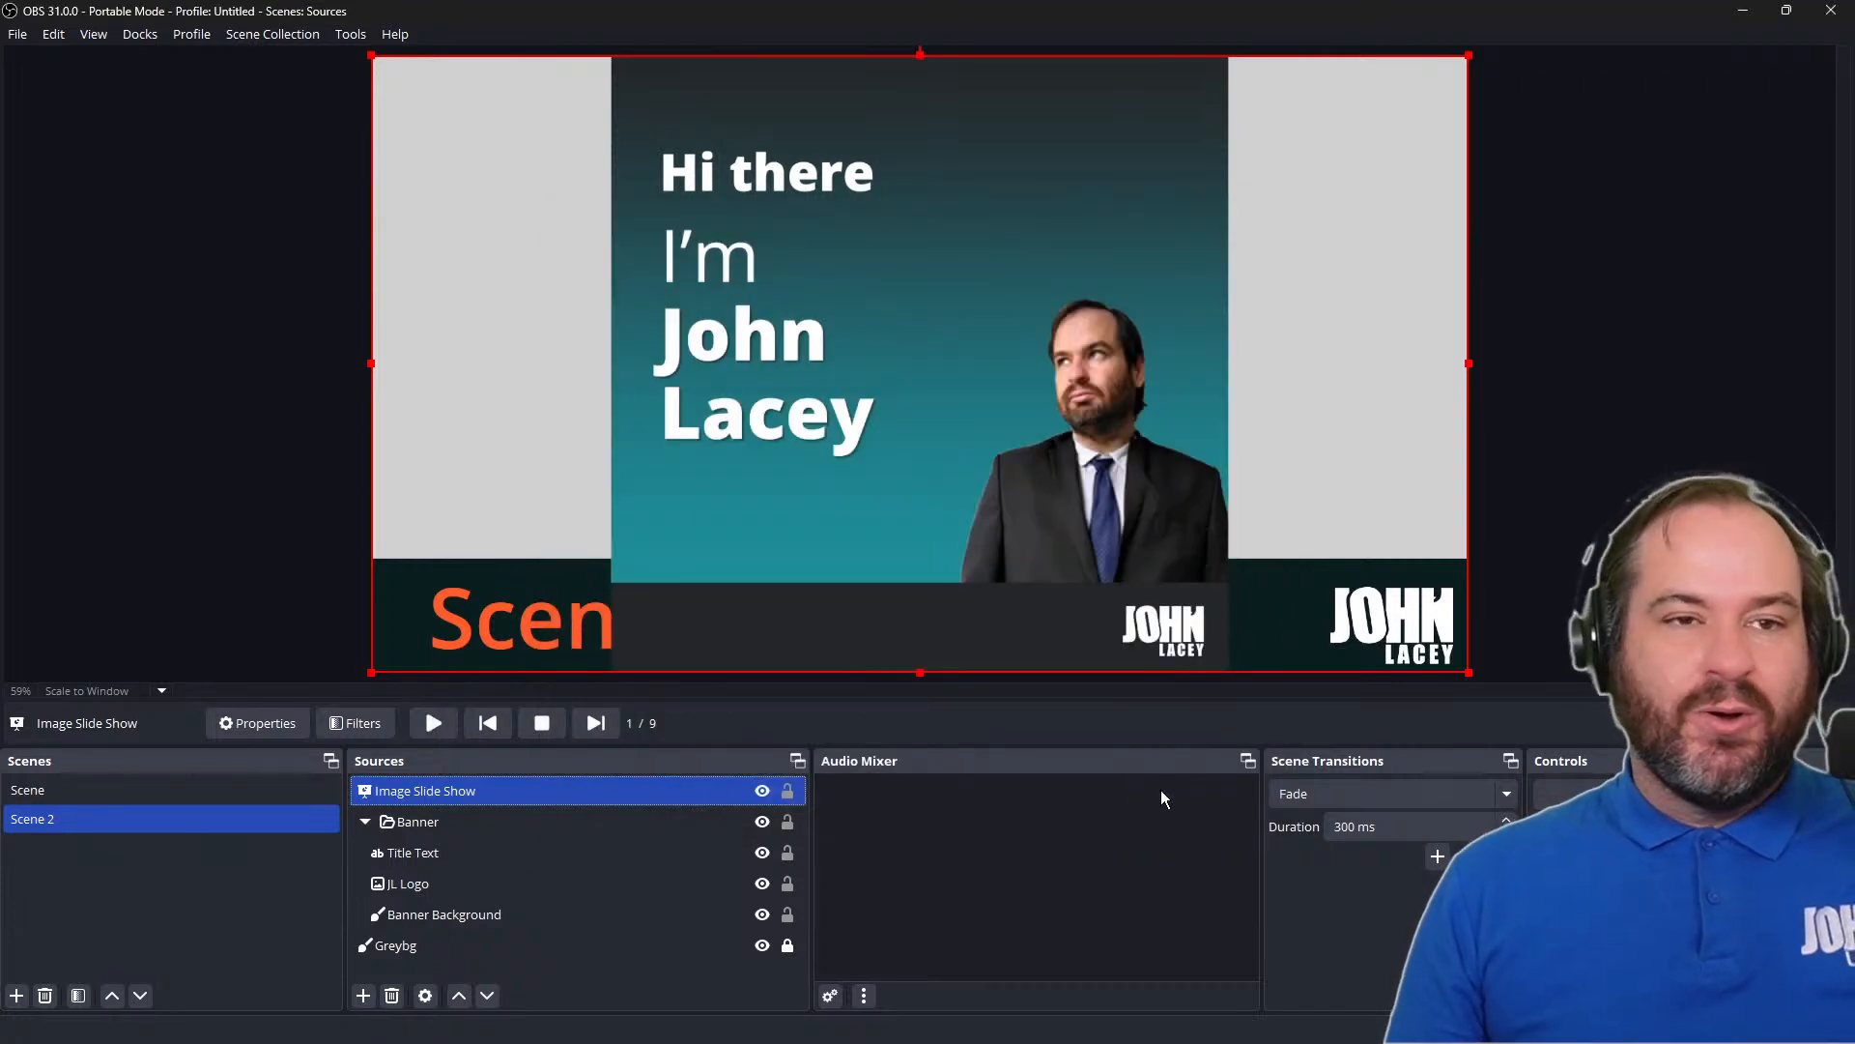
Move the Image Slide Show about 48 px to the left on the Scene 2 canvas
left_click_drag(1023, 307, 997, 310)
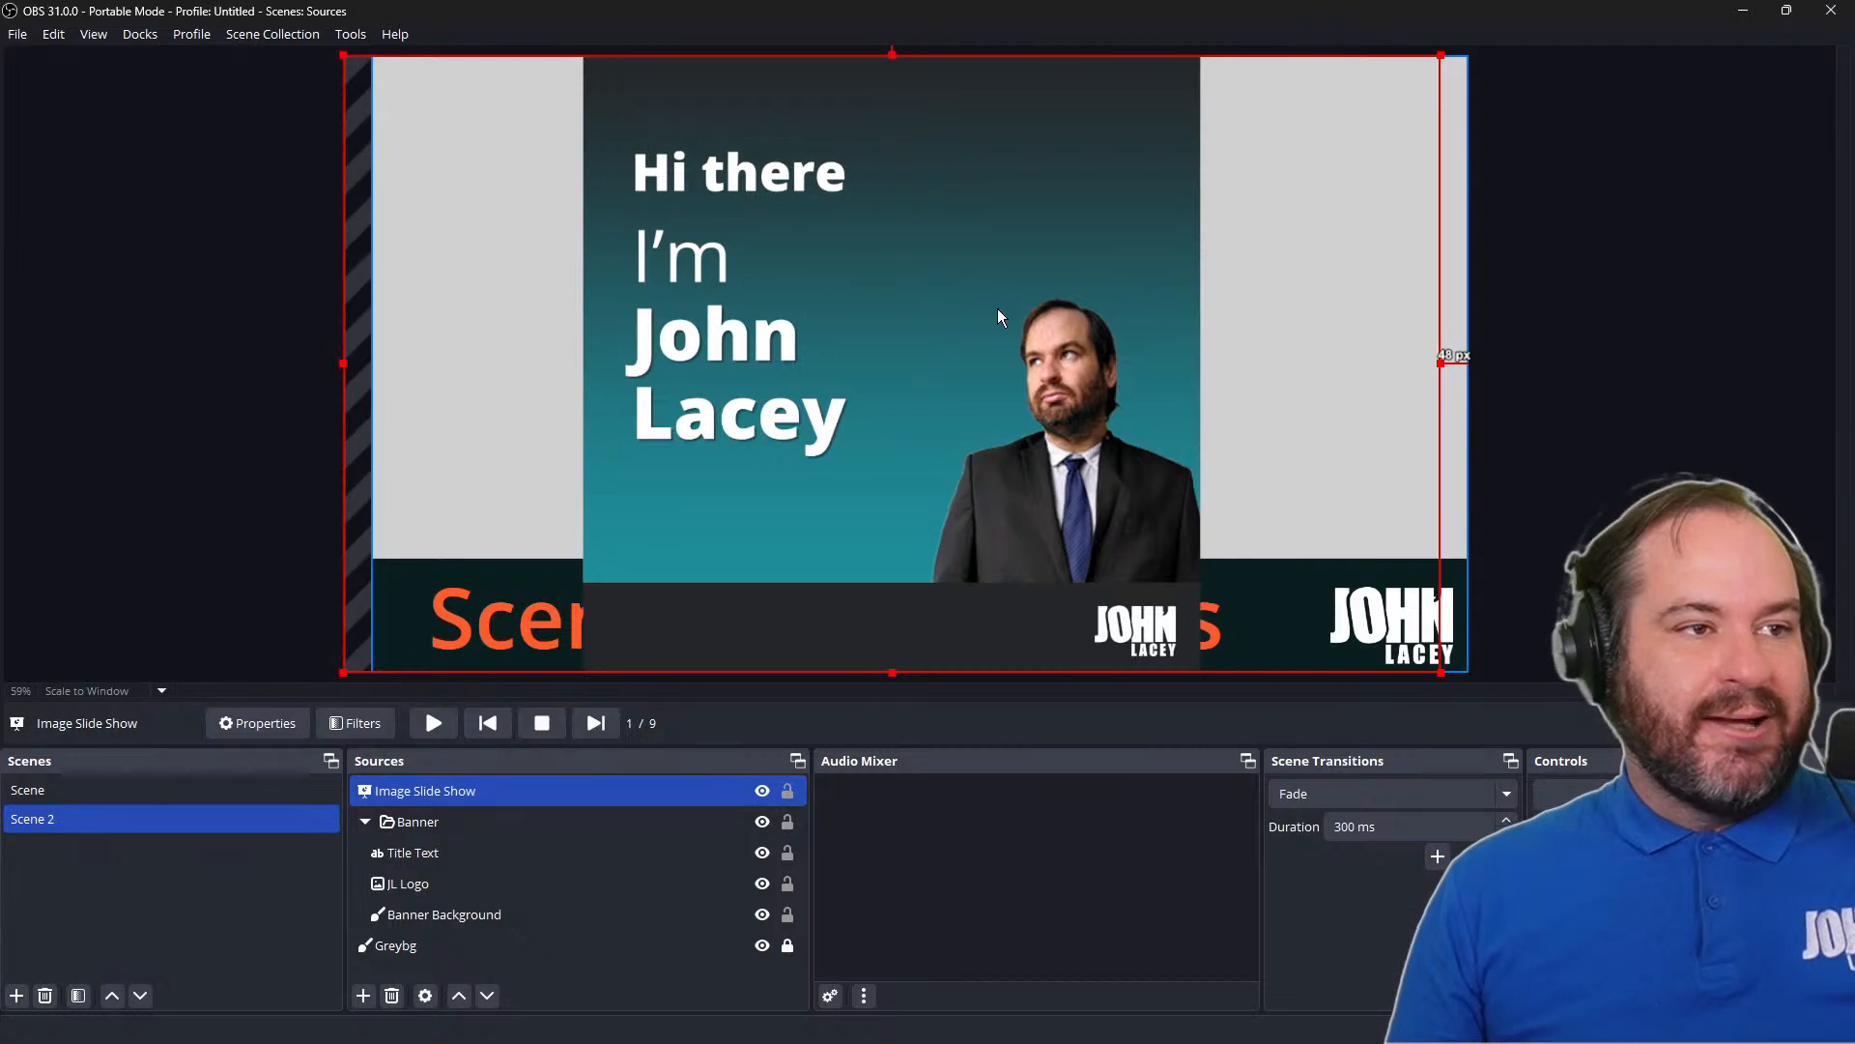
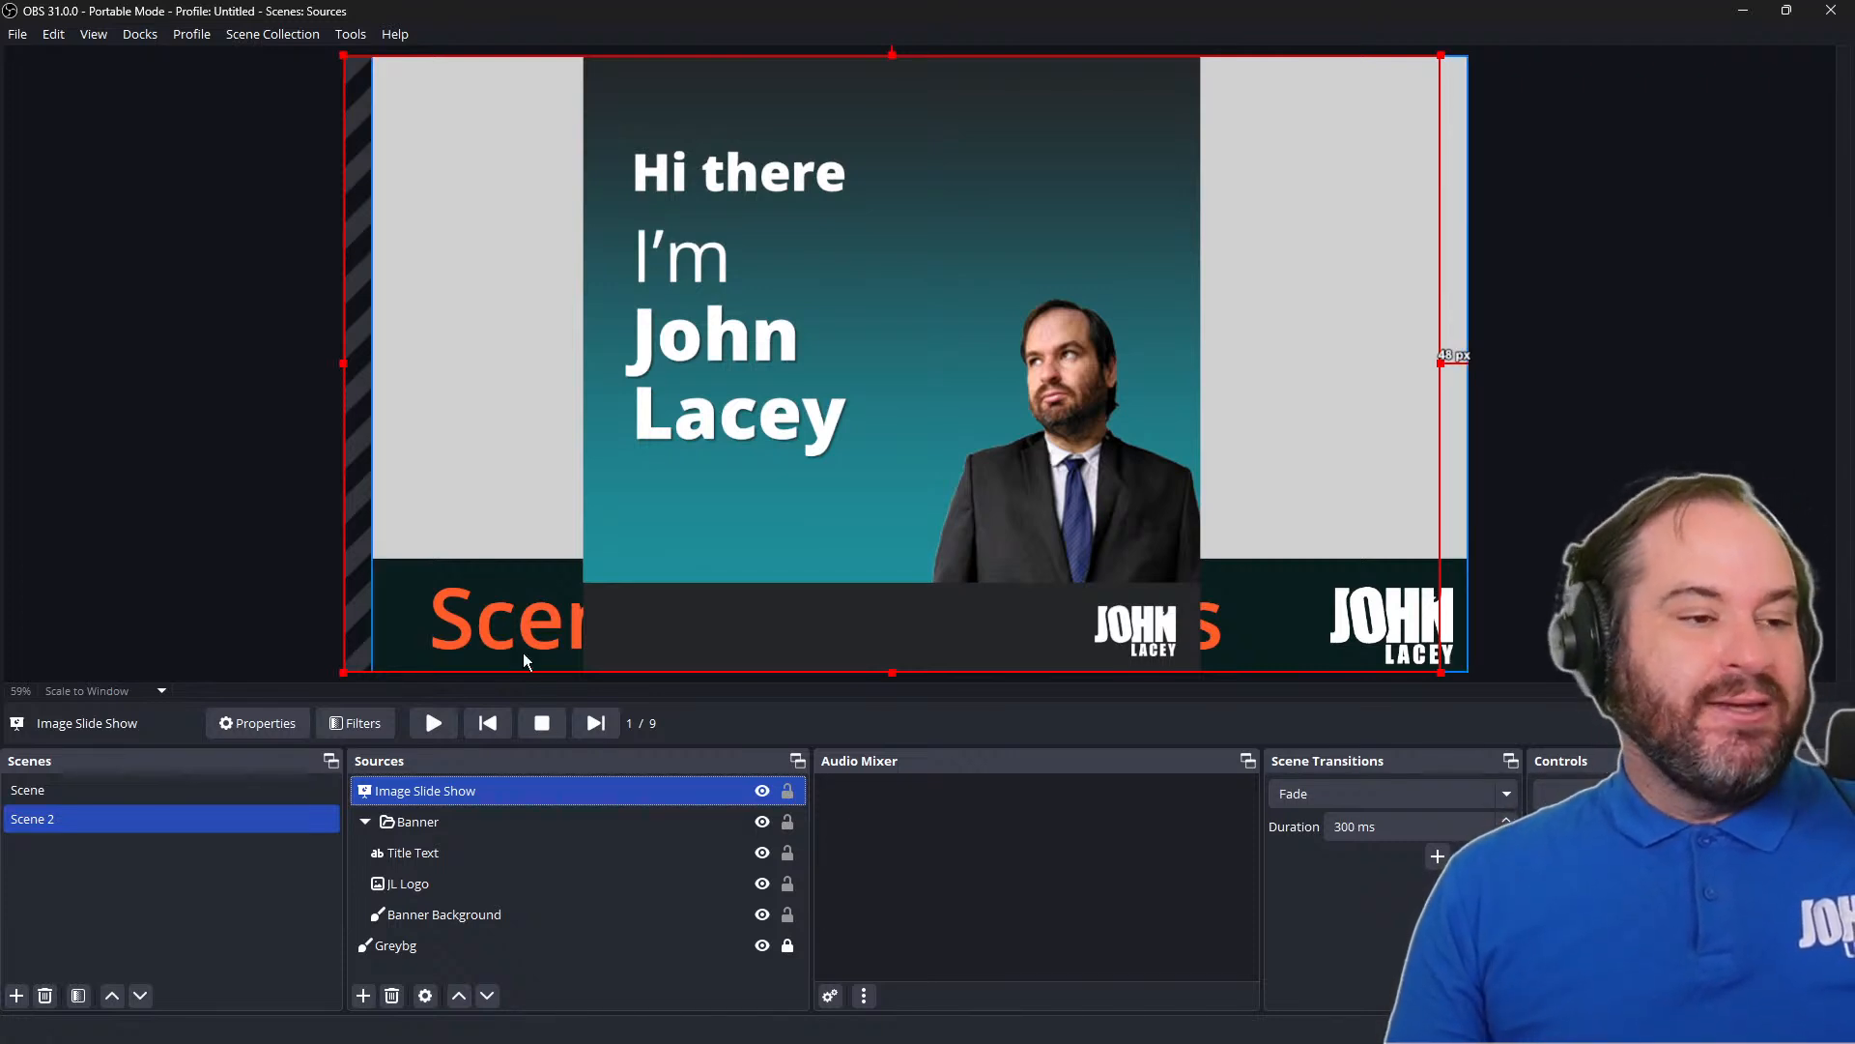
Review the Image Slide Show's properties down to its image files, and hide the slide show in Scene 2
double_click(622, 791)
scroll(999, 675, "down", 1)
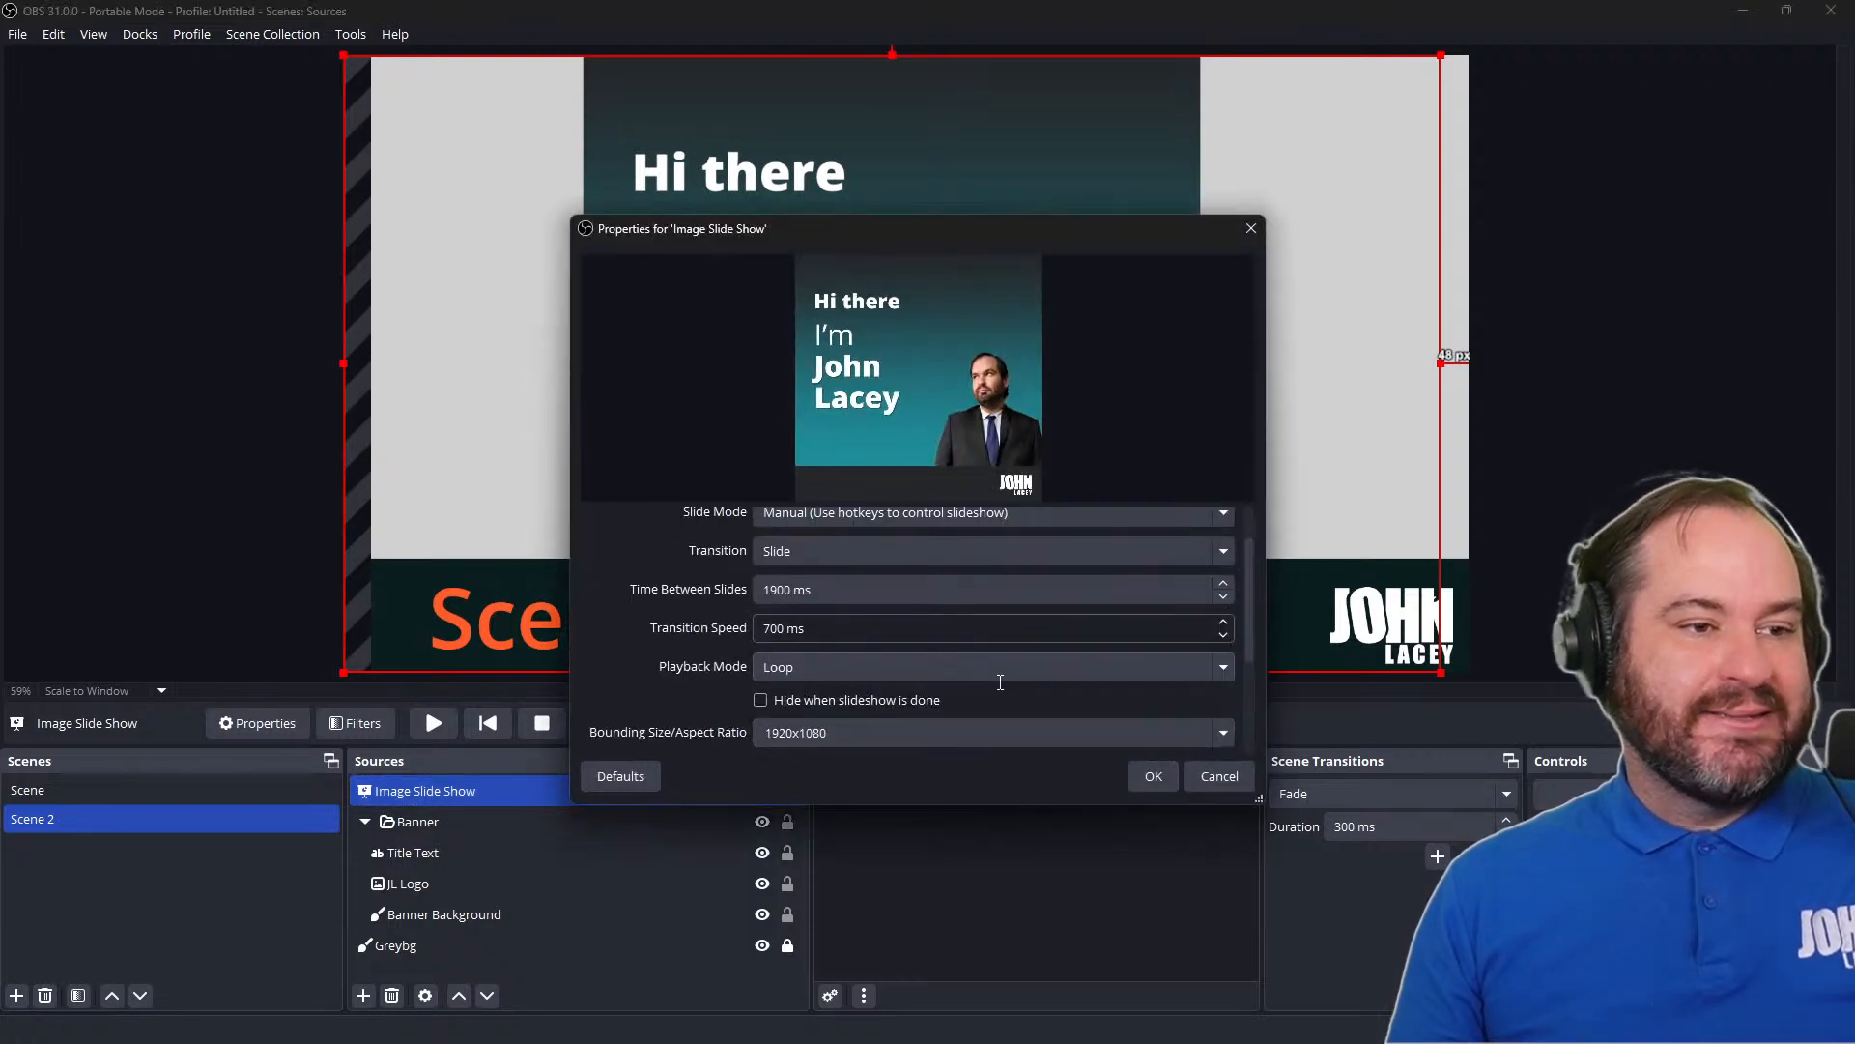
scroll(1189, 704, "down", 3)
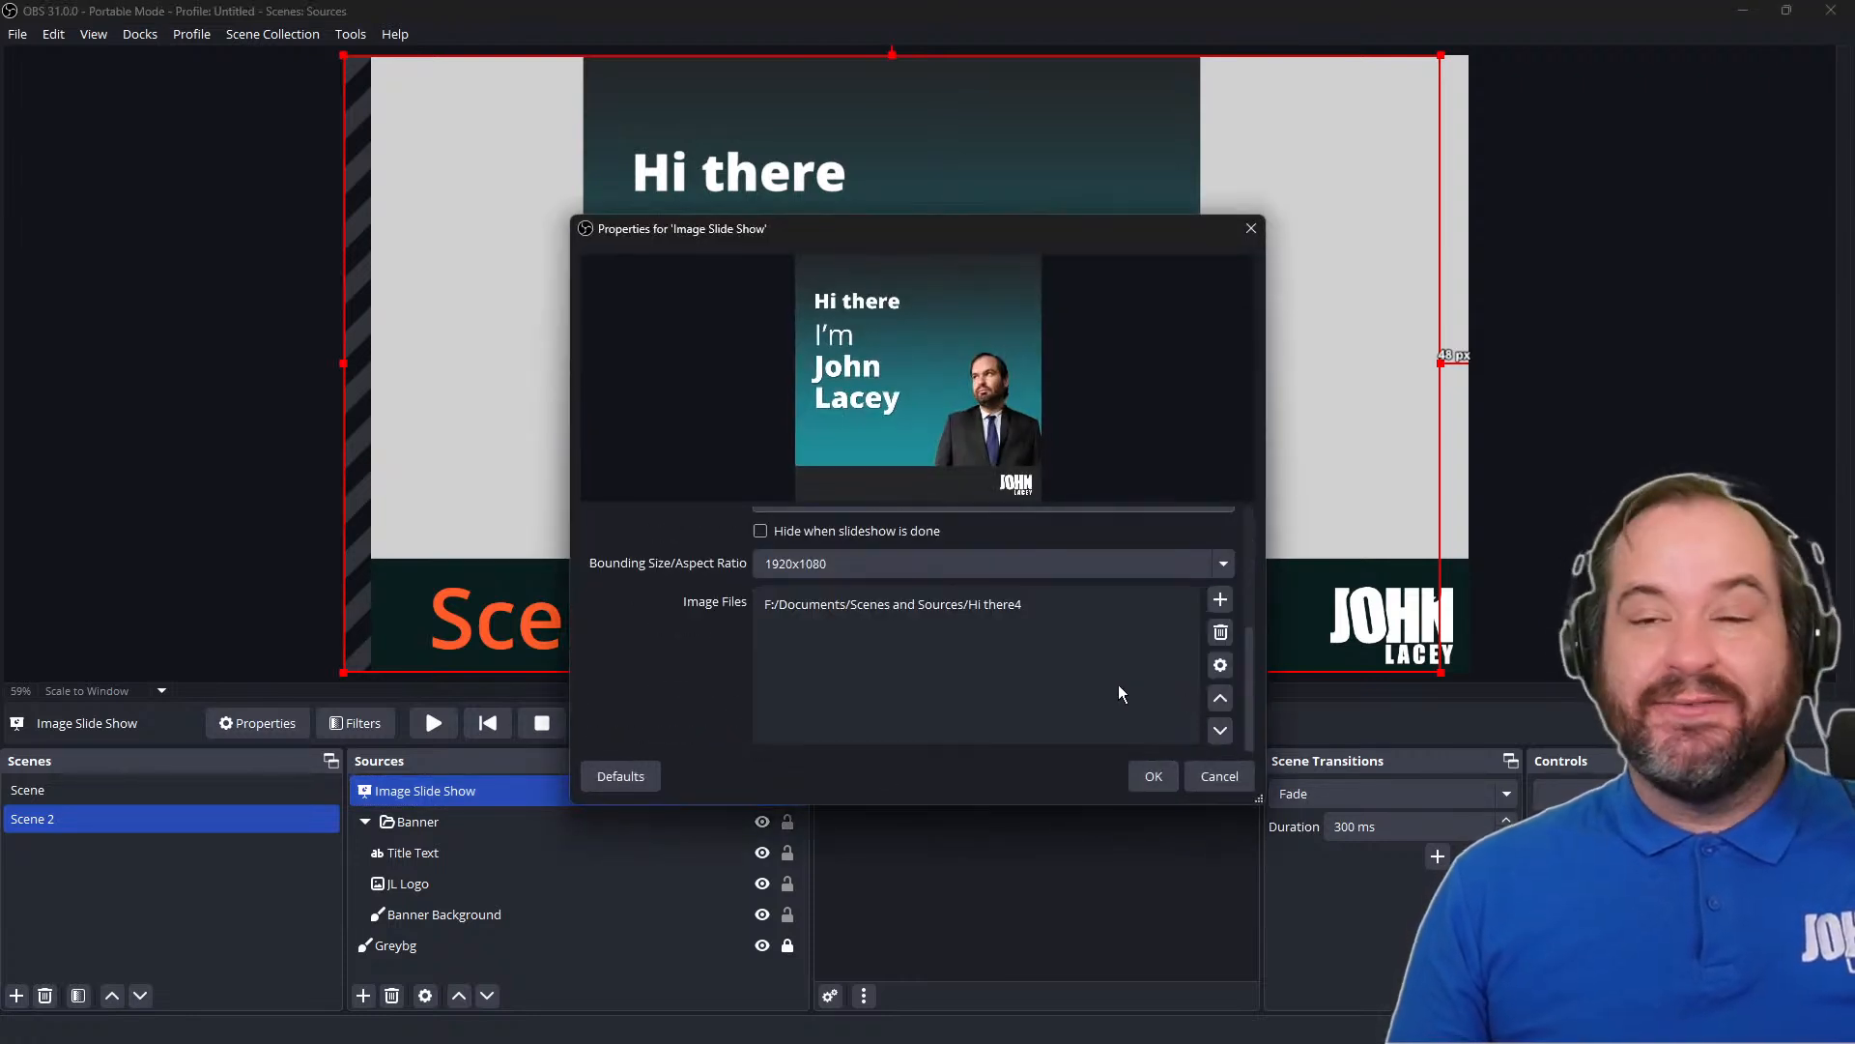
left_click(868, 609)
left_click(870, 645)
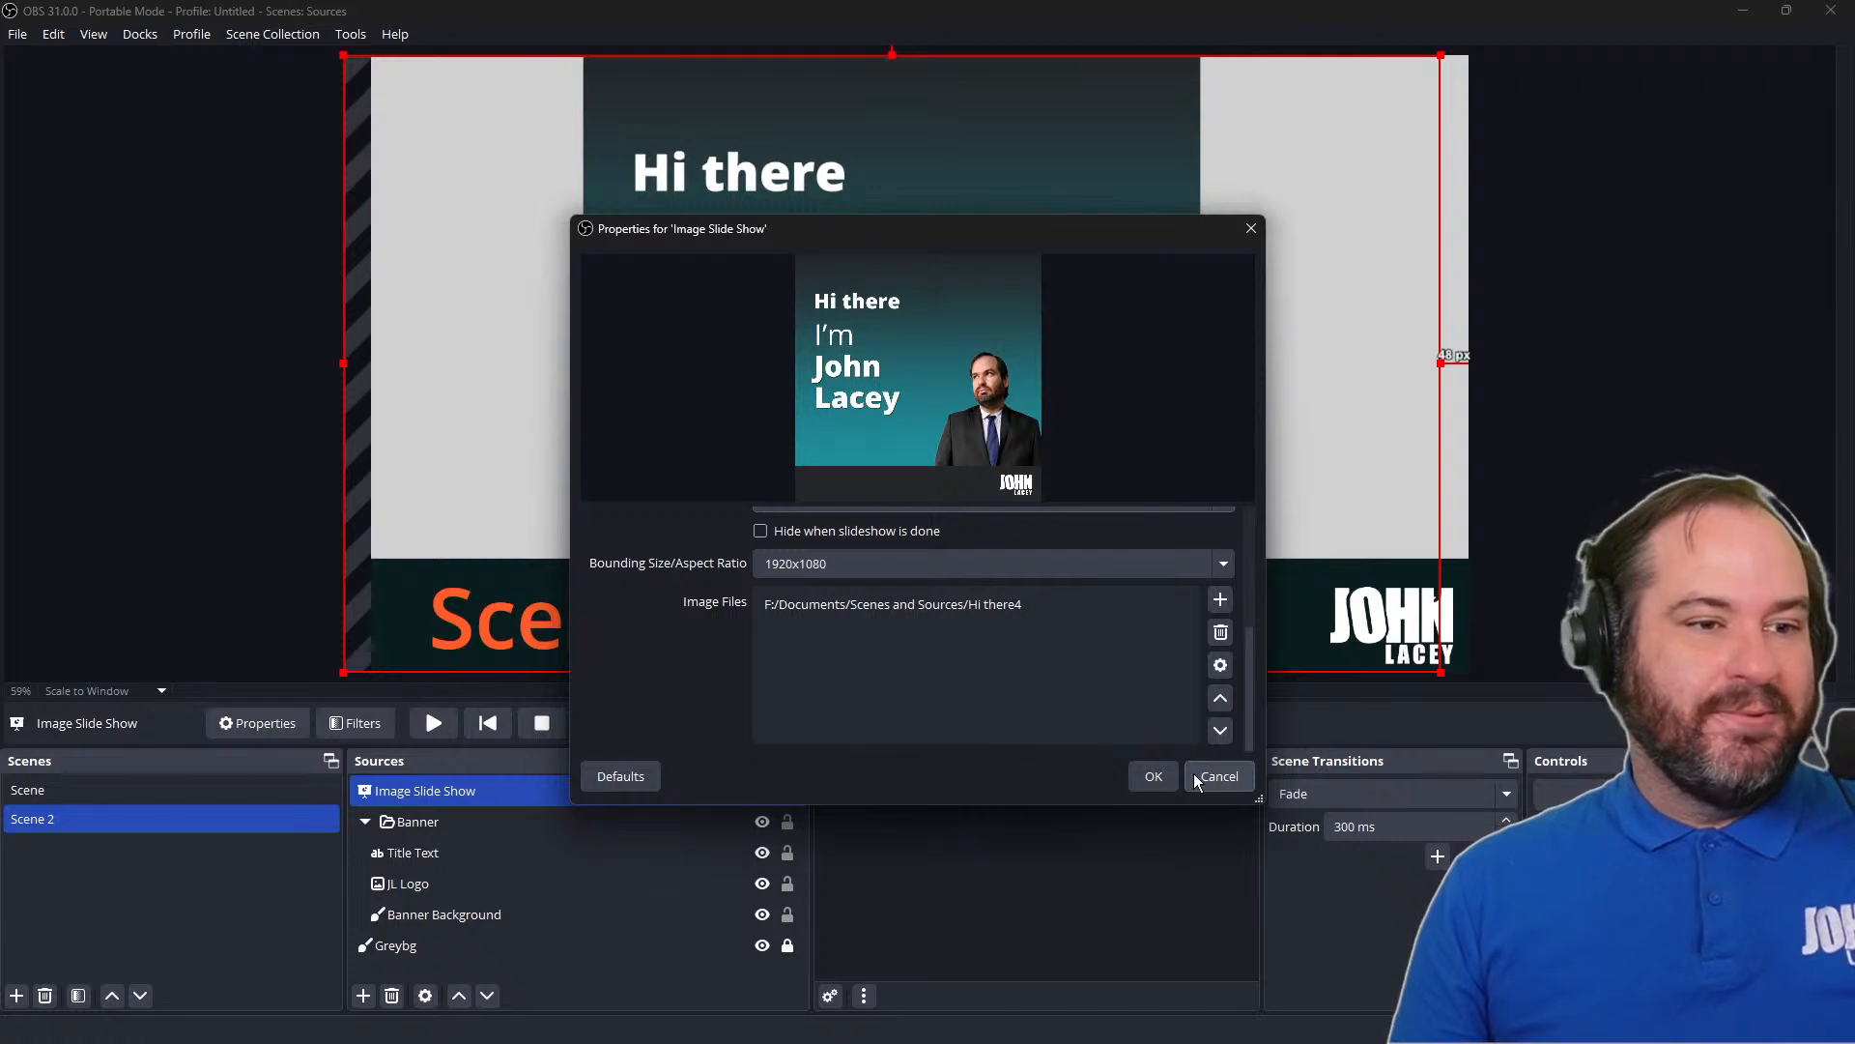
left_click(1166, 786)
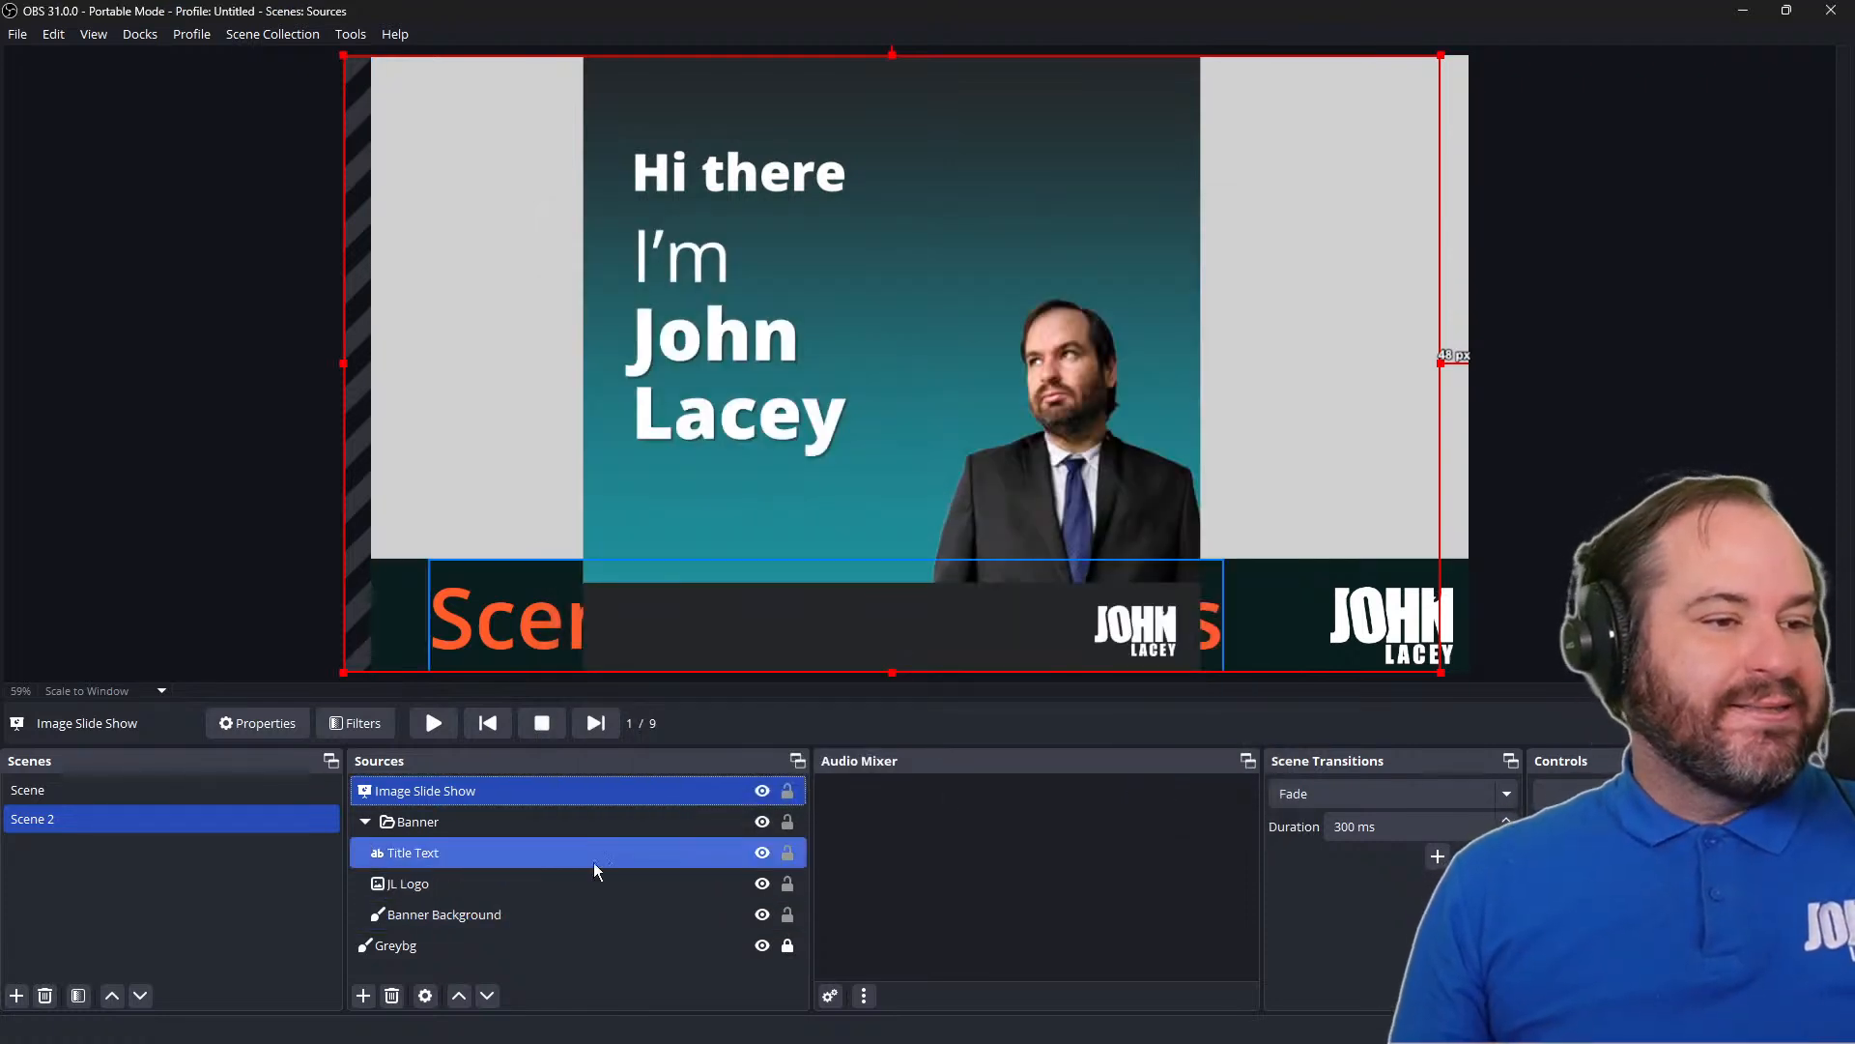
left_click(763, 790)
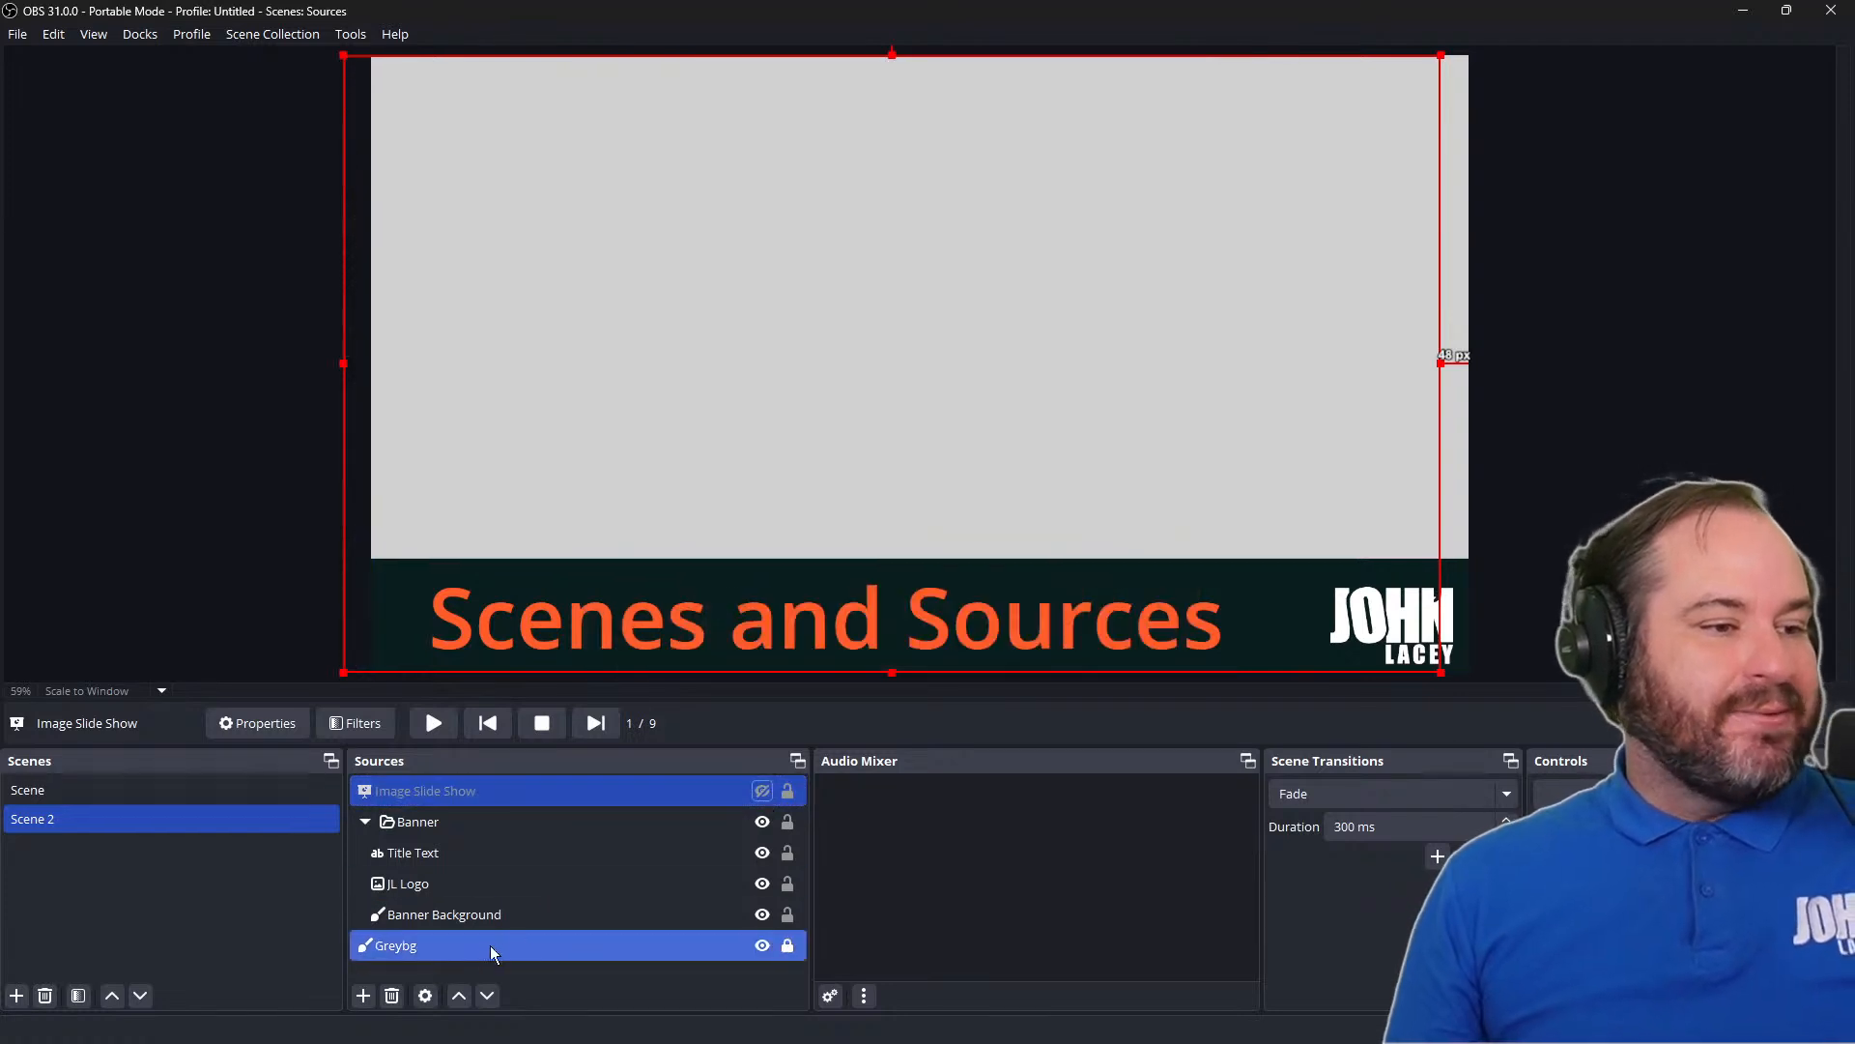
Add a new Media Source named "Videos" to Scene 2, keeping it visible
left_click(363, 995)
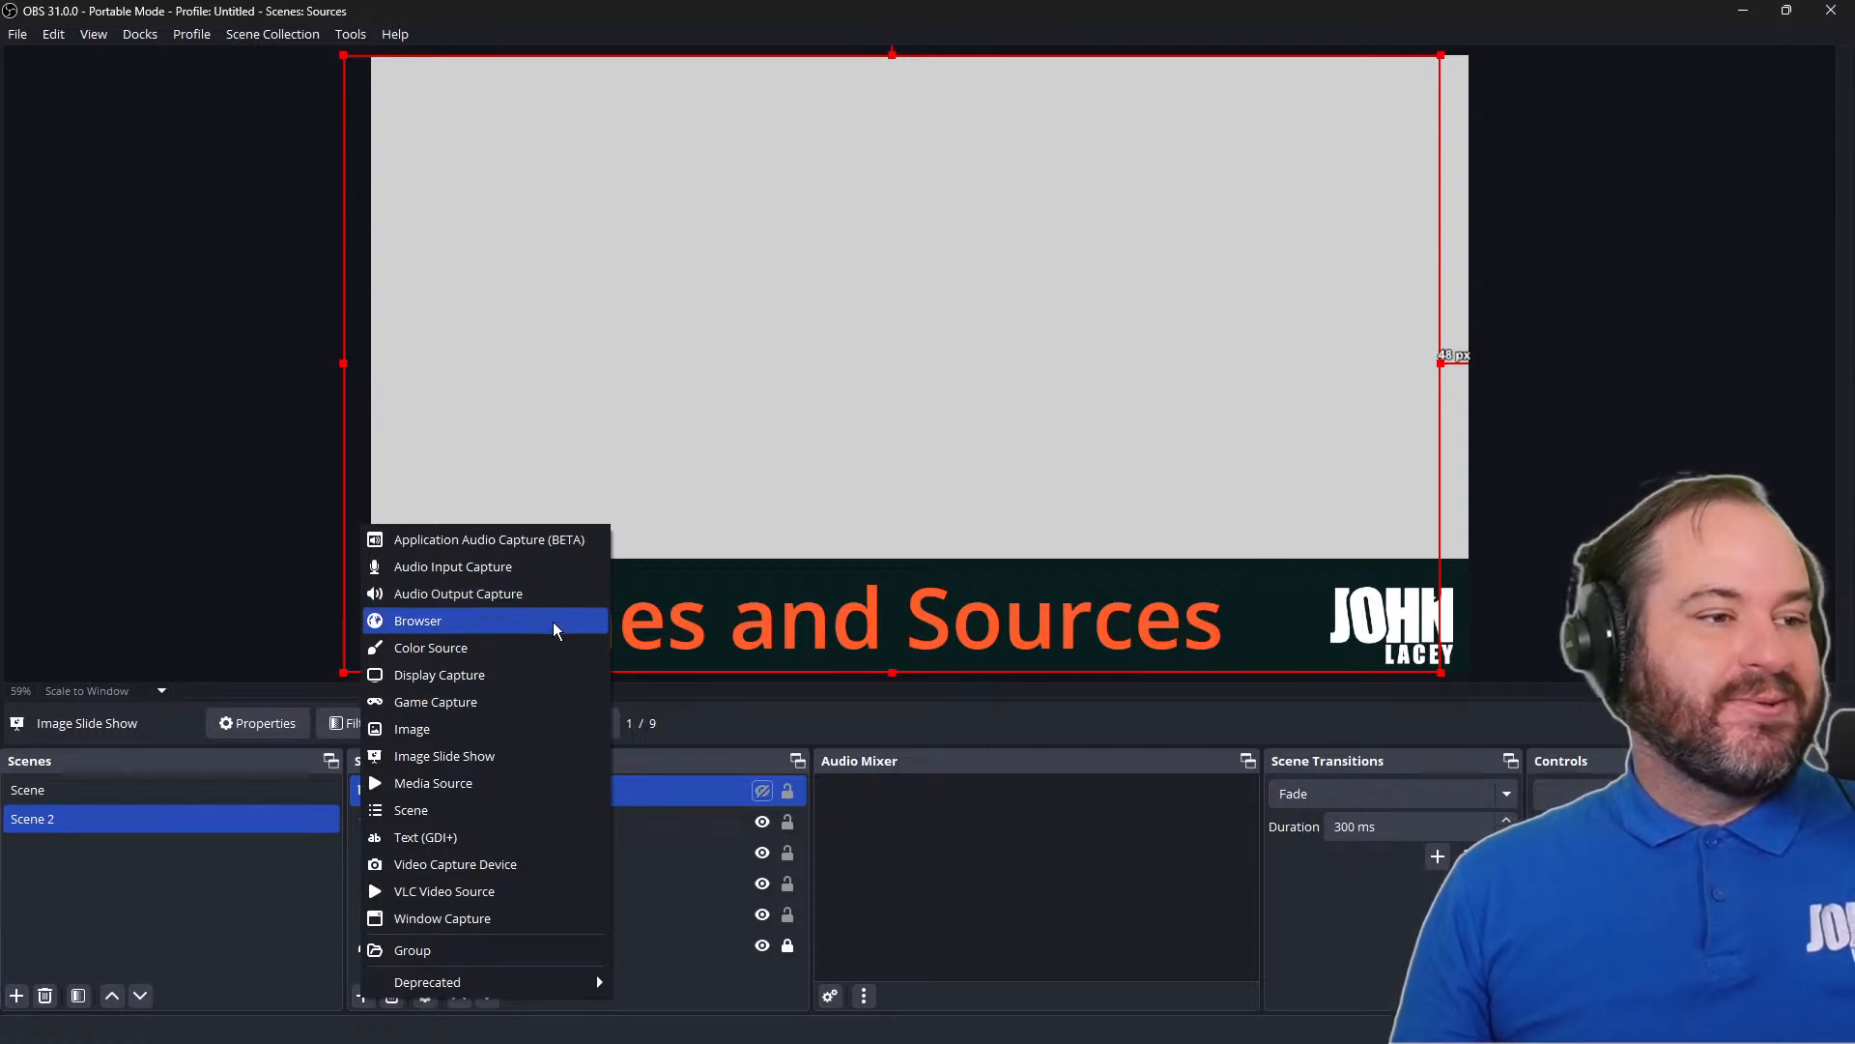
left_click(653, 920)
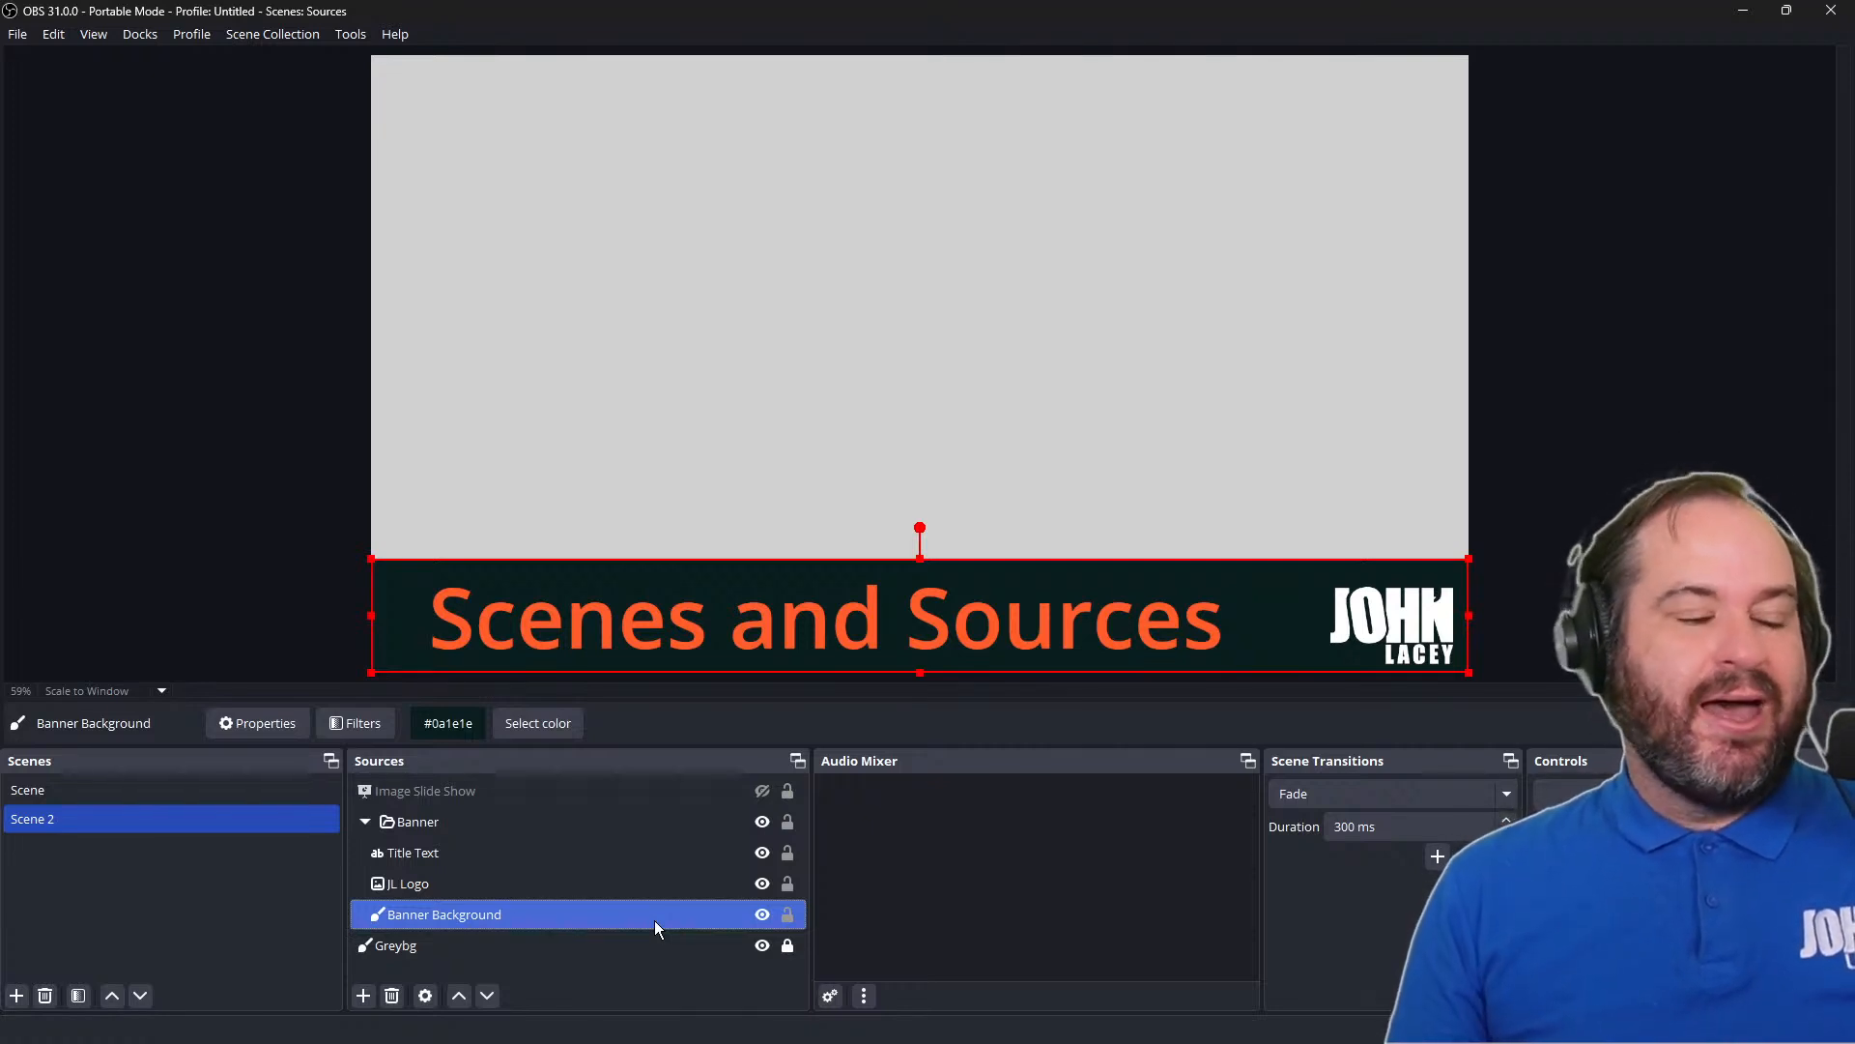
left_click(364, 996)
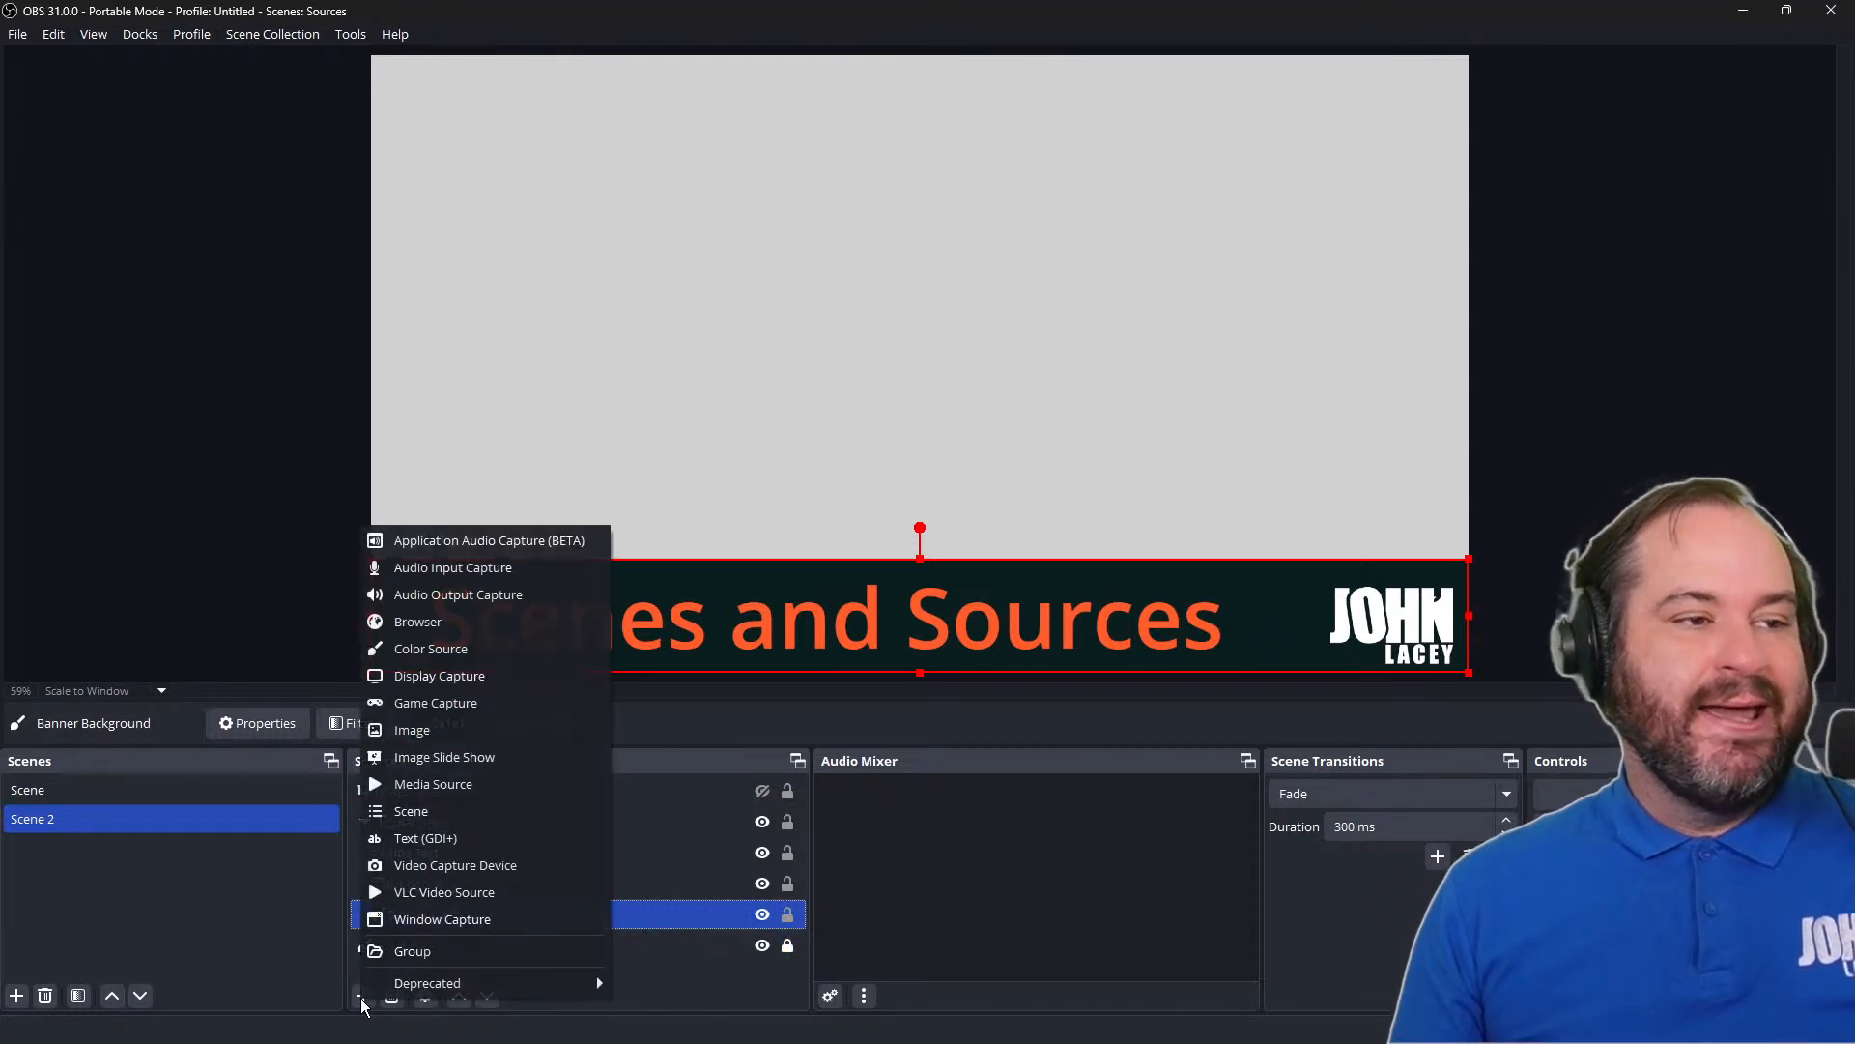
left_click(592, 787)
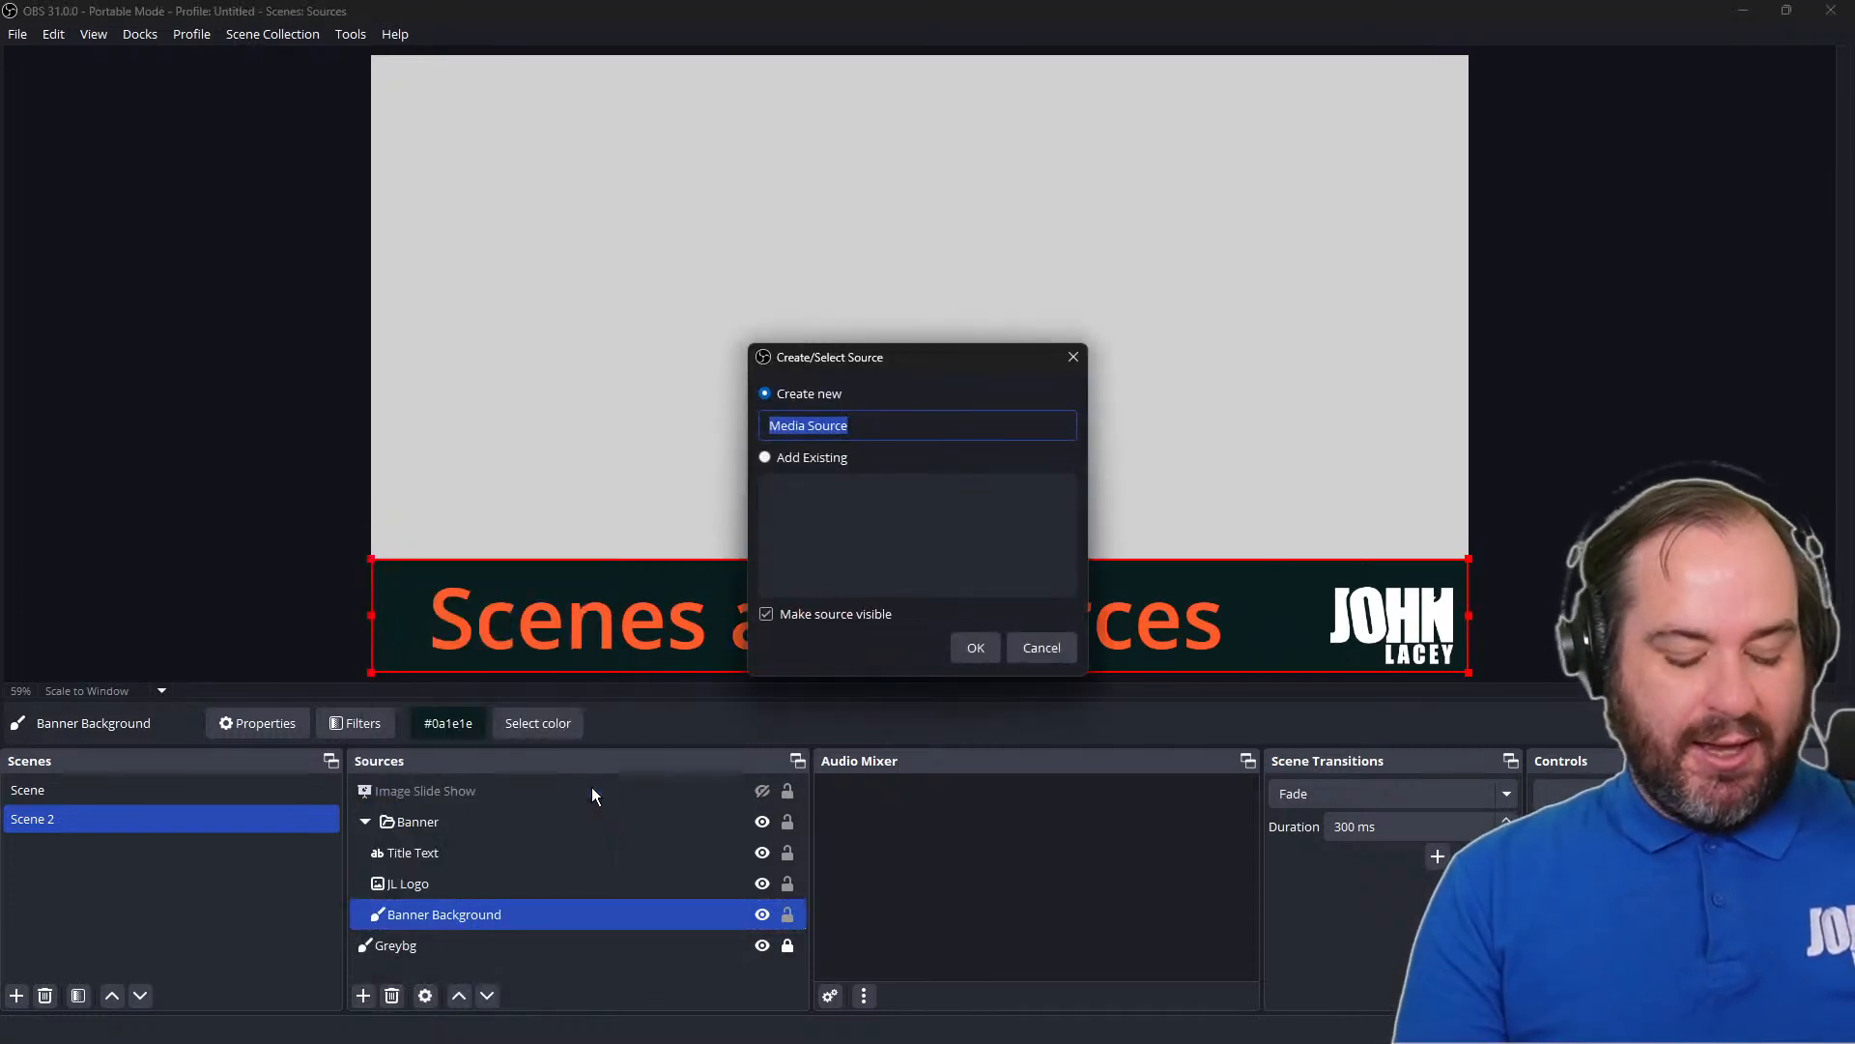
type("Videos")
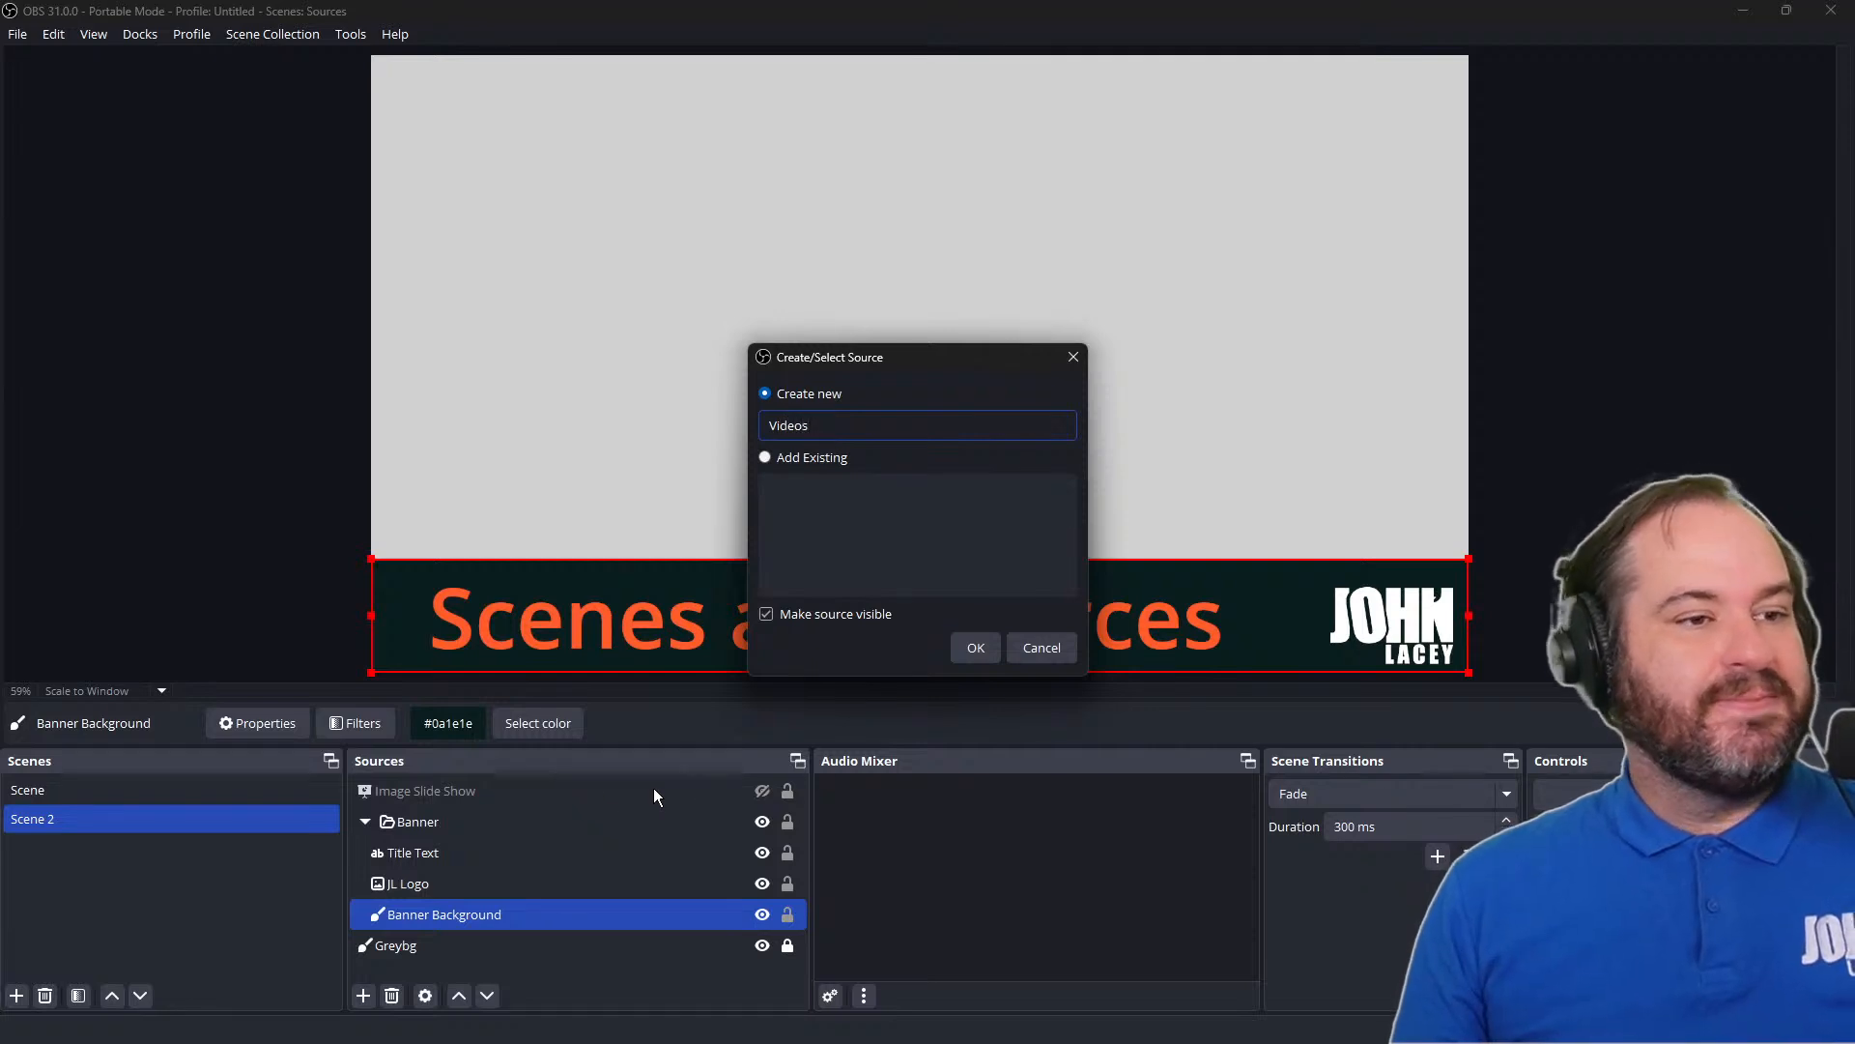
left_click(963, 655)
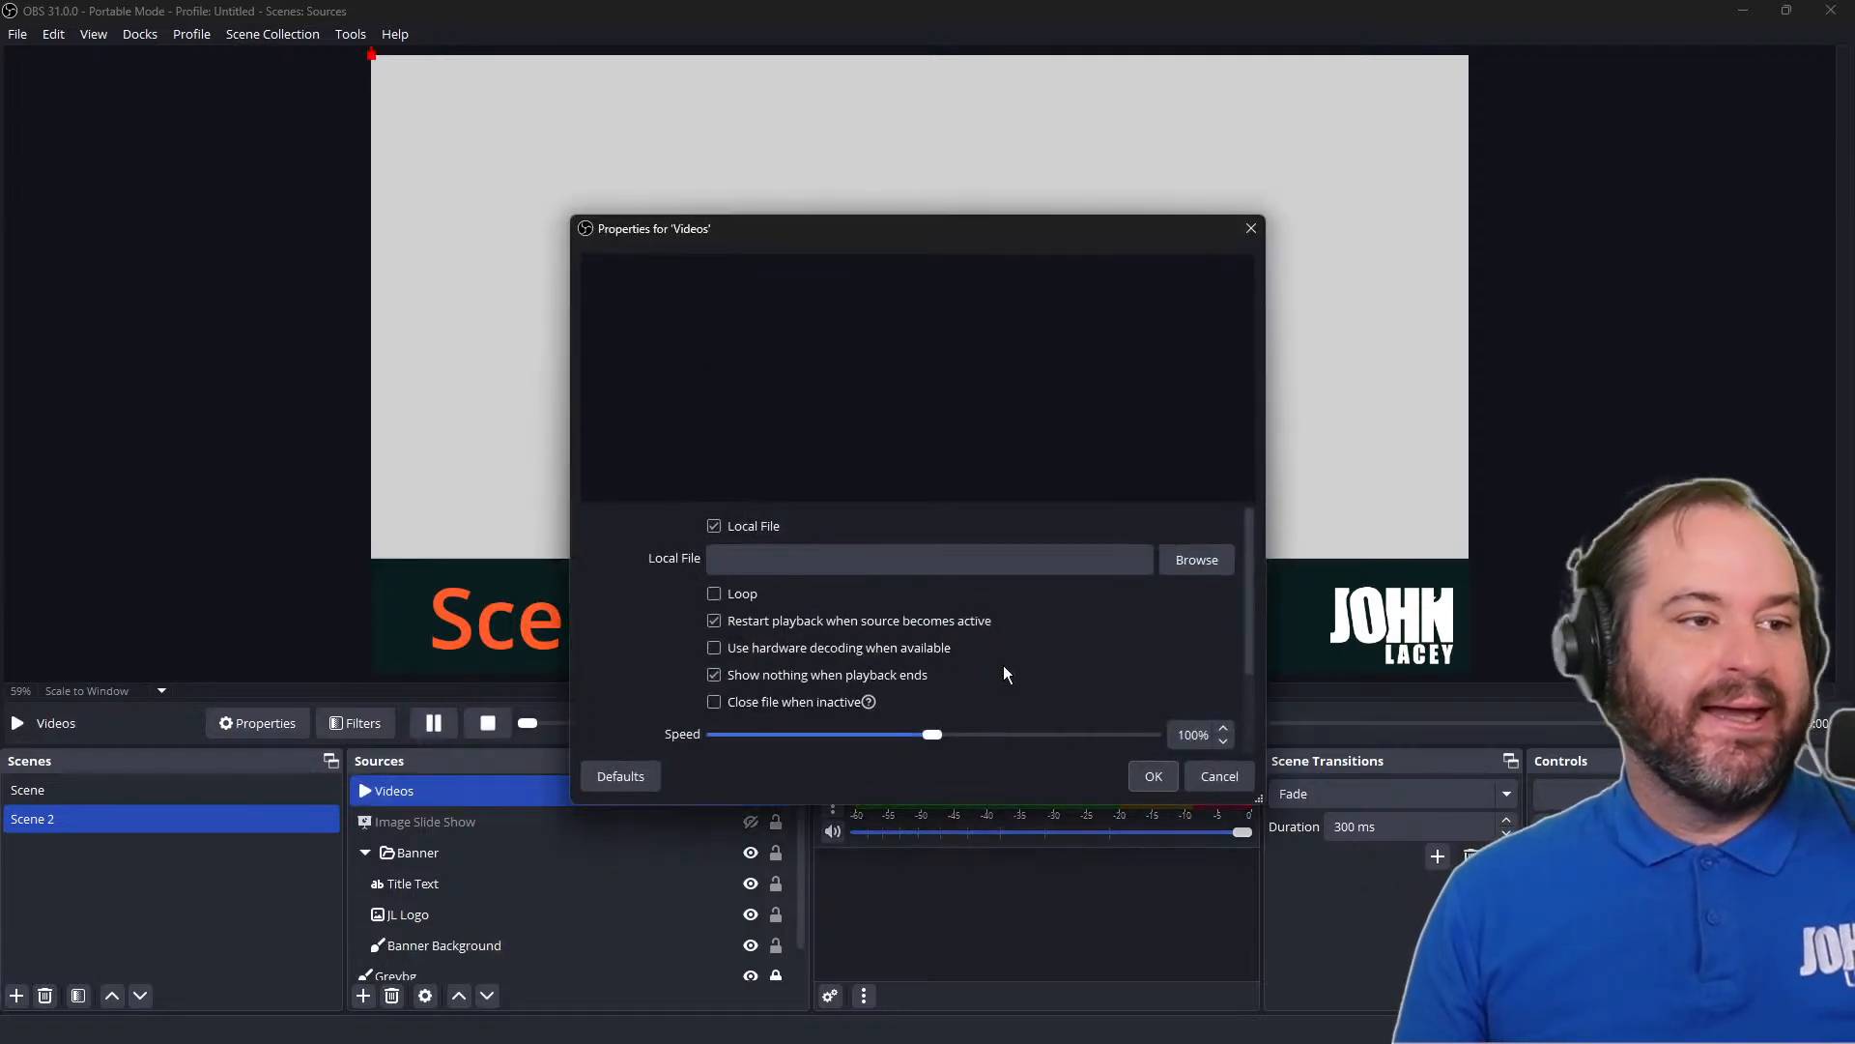
Load short-facepalm.mp4 from the Scenes and Sources folder as the Videos source's local file, and apply its properties
left_click(1179, 560)
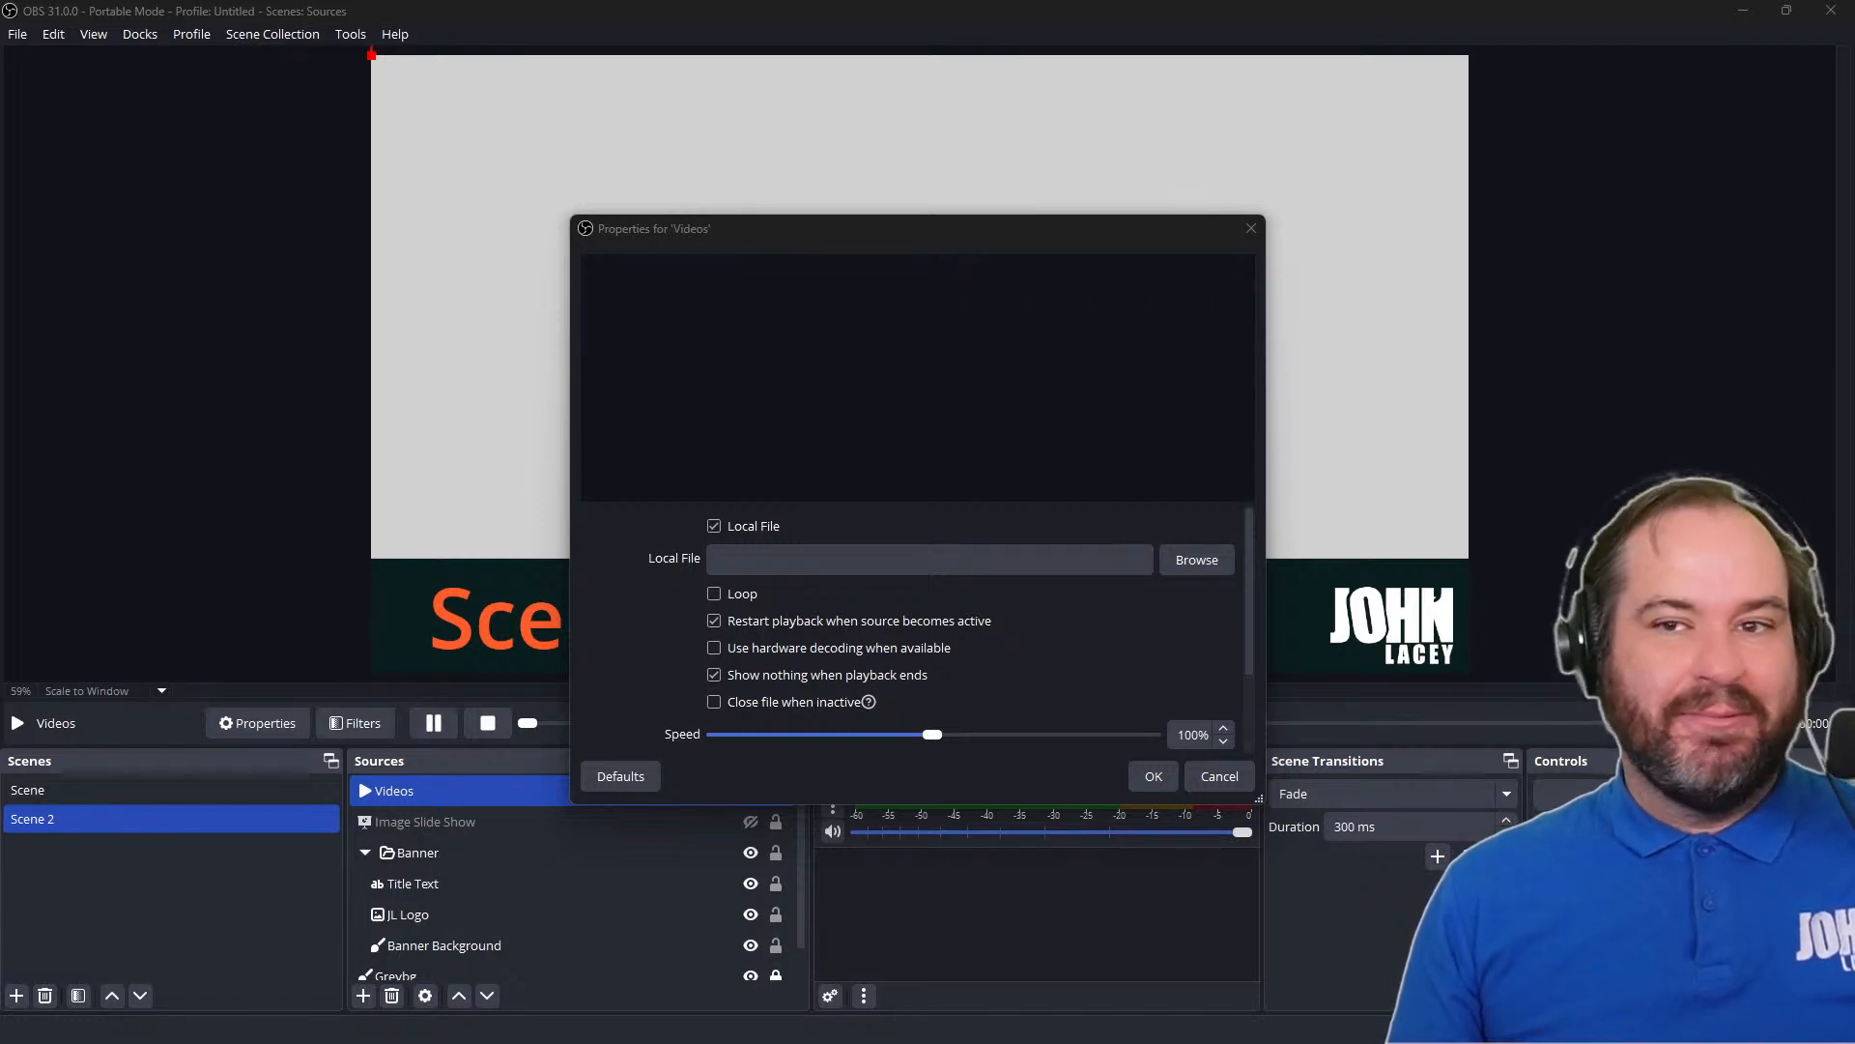
key("Return")
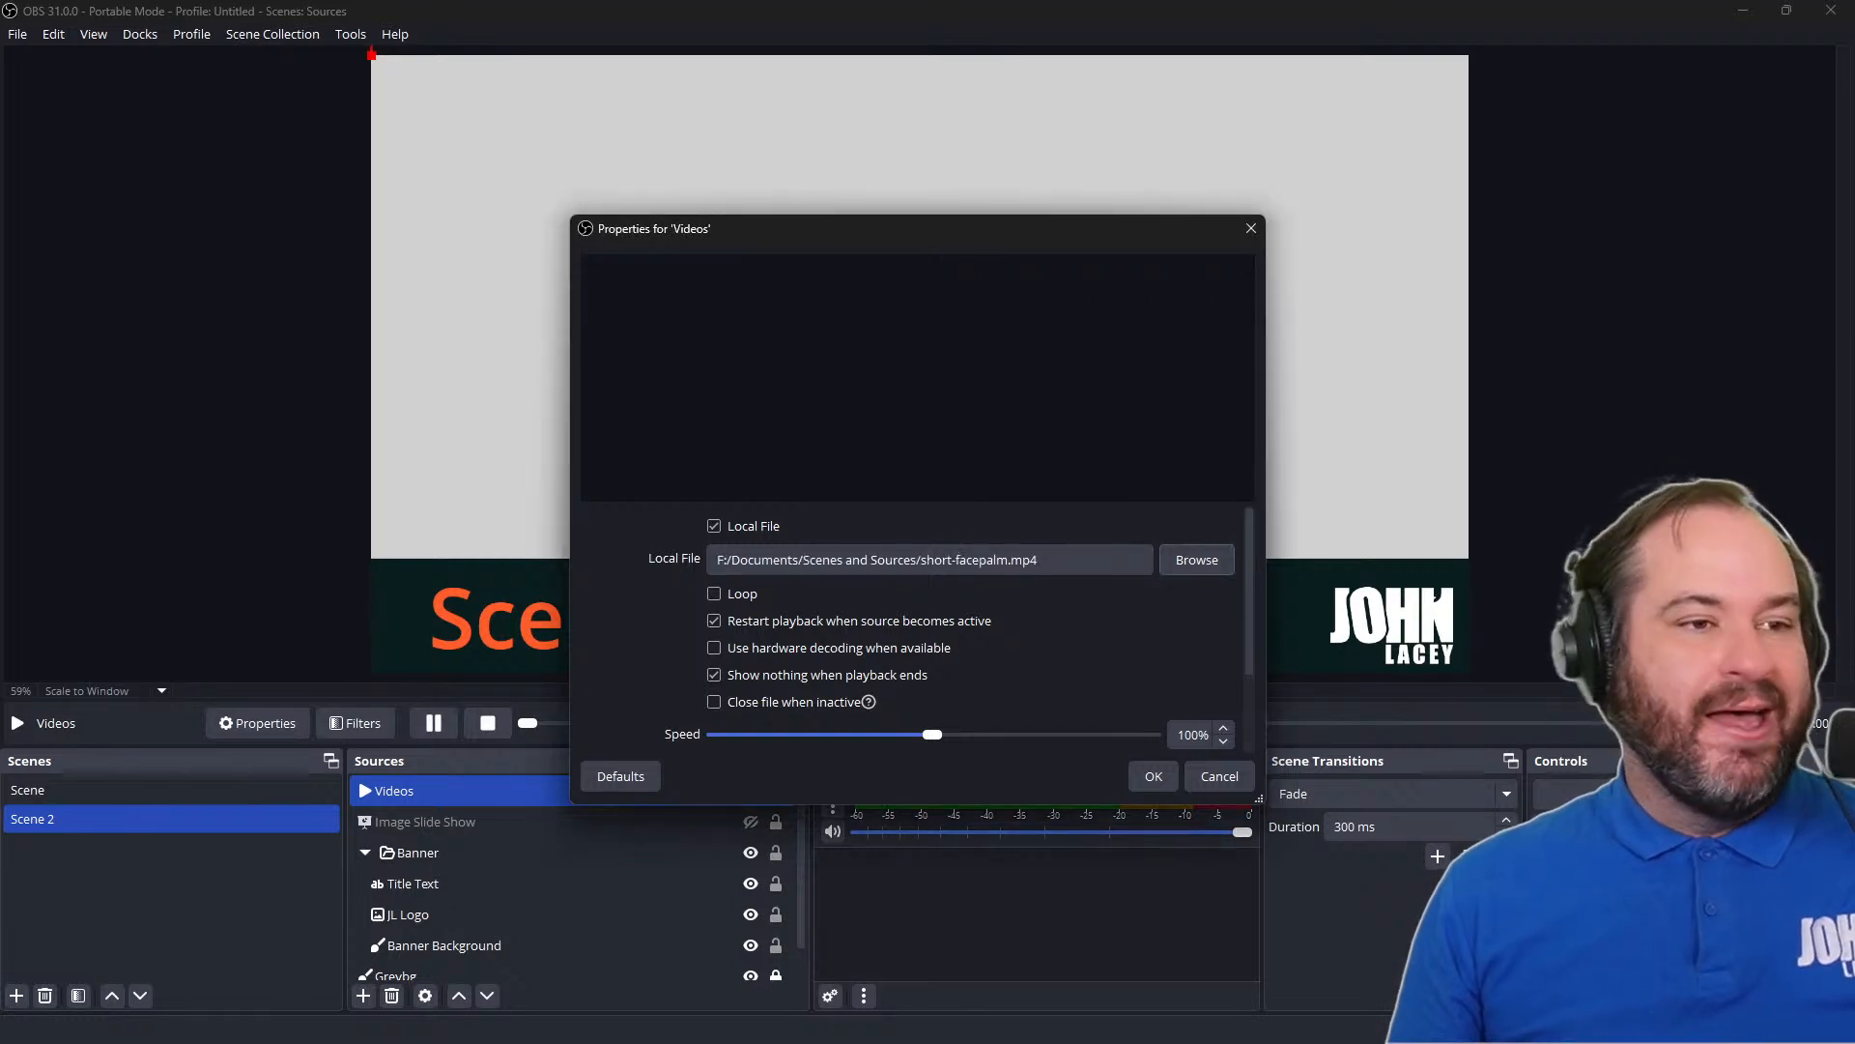
left_click(1155, 777)
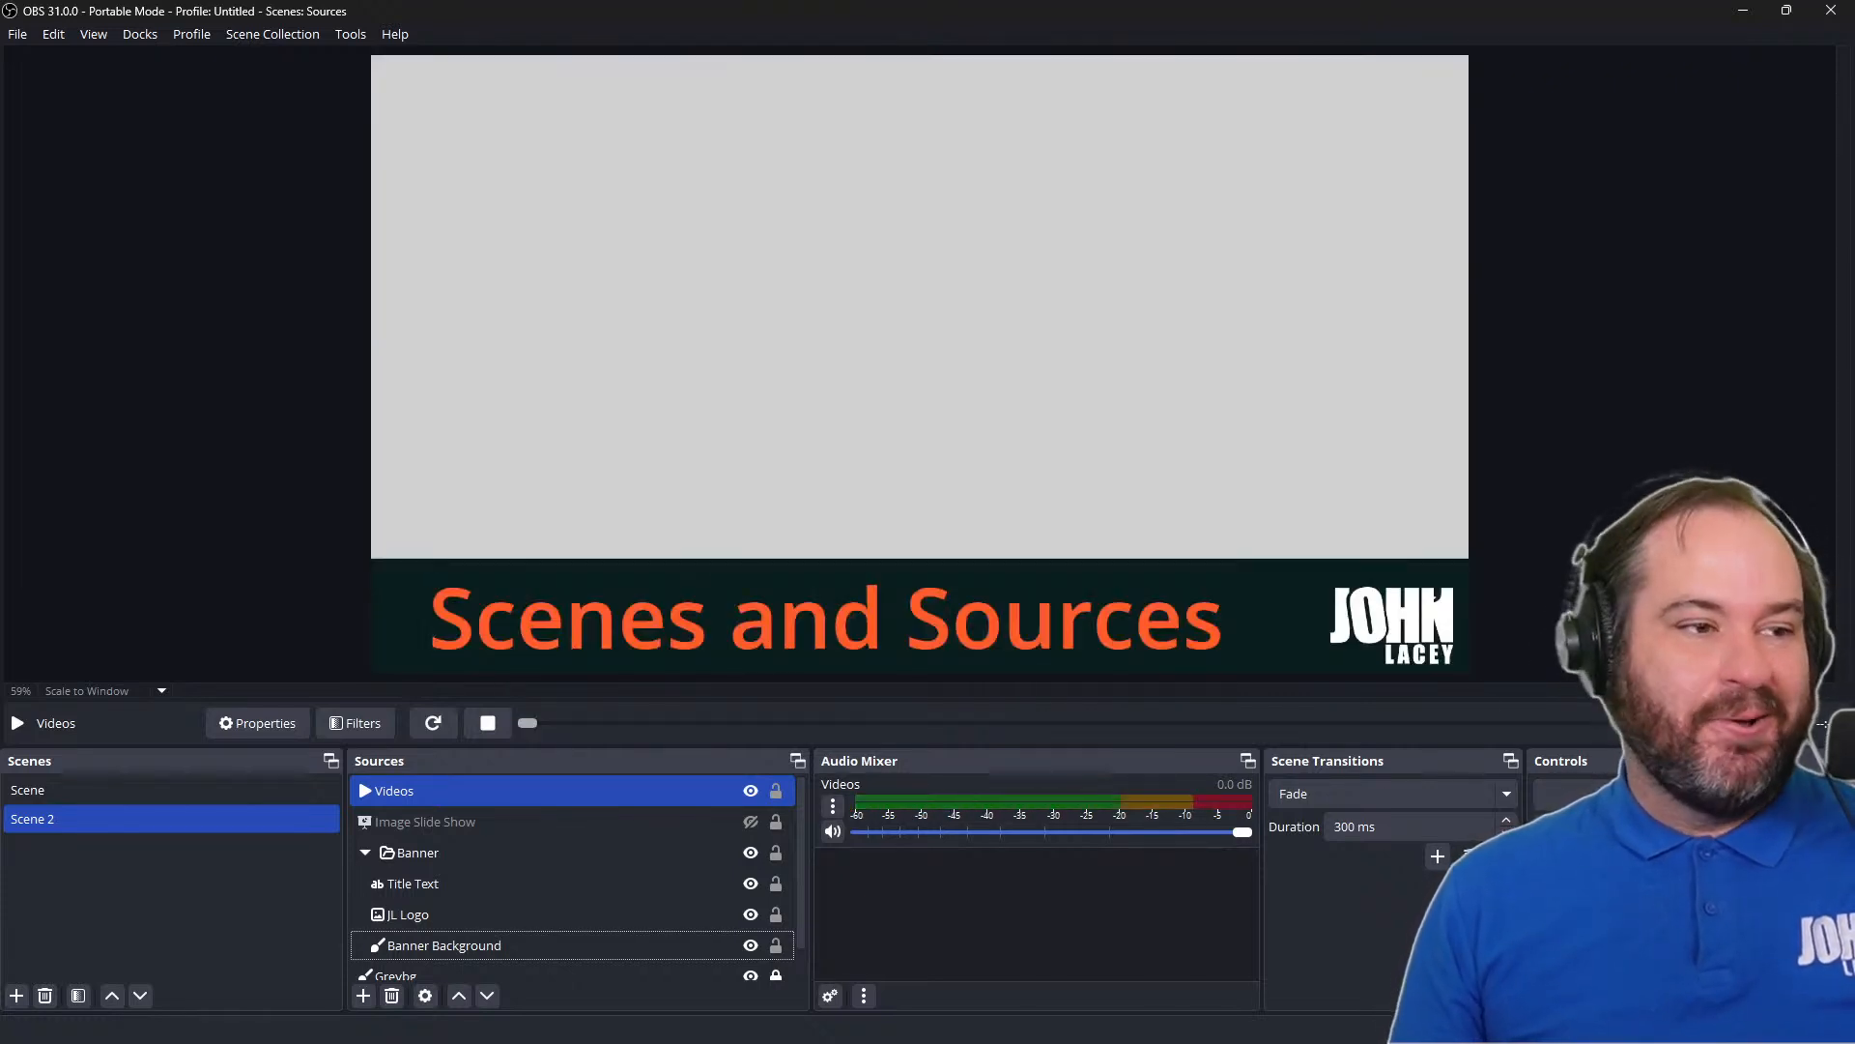
Try looped playback on the Videos source, and turn Loop back off in its properties
double_click(694, 794)
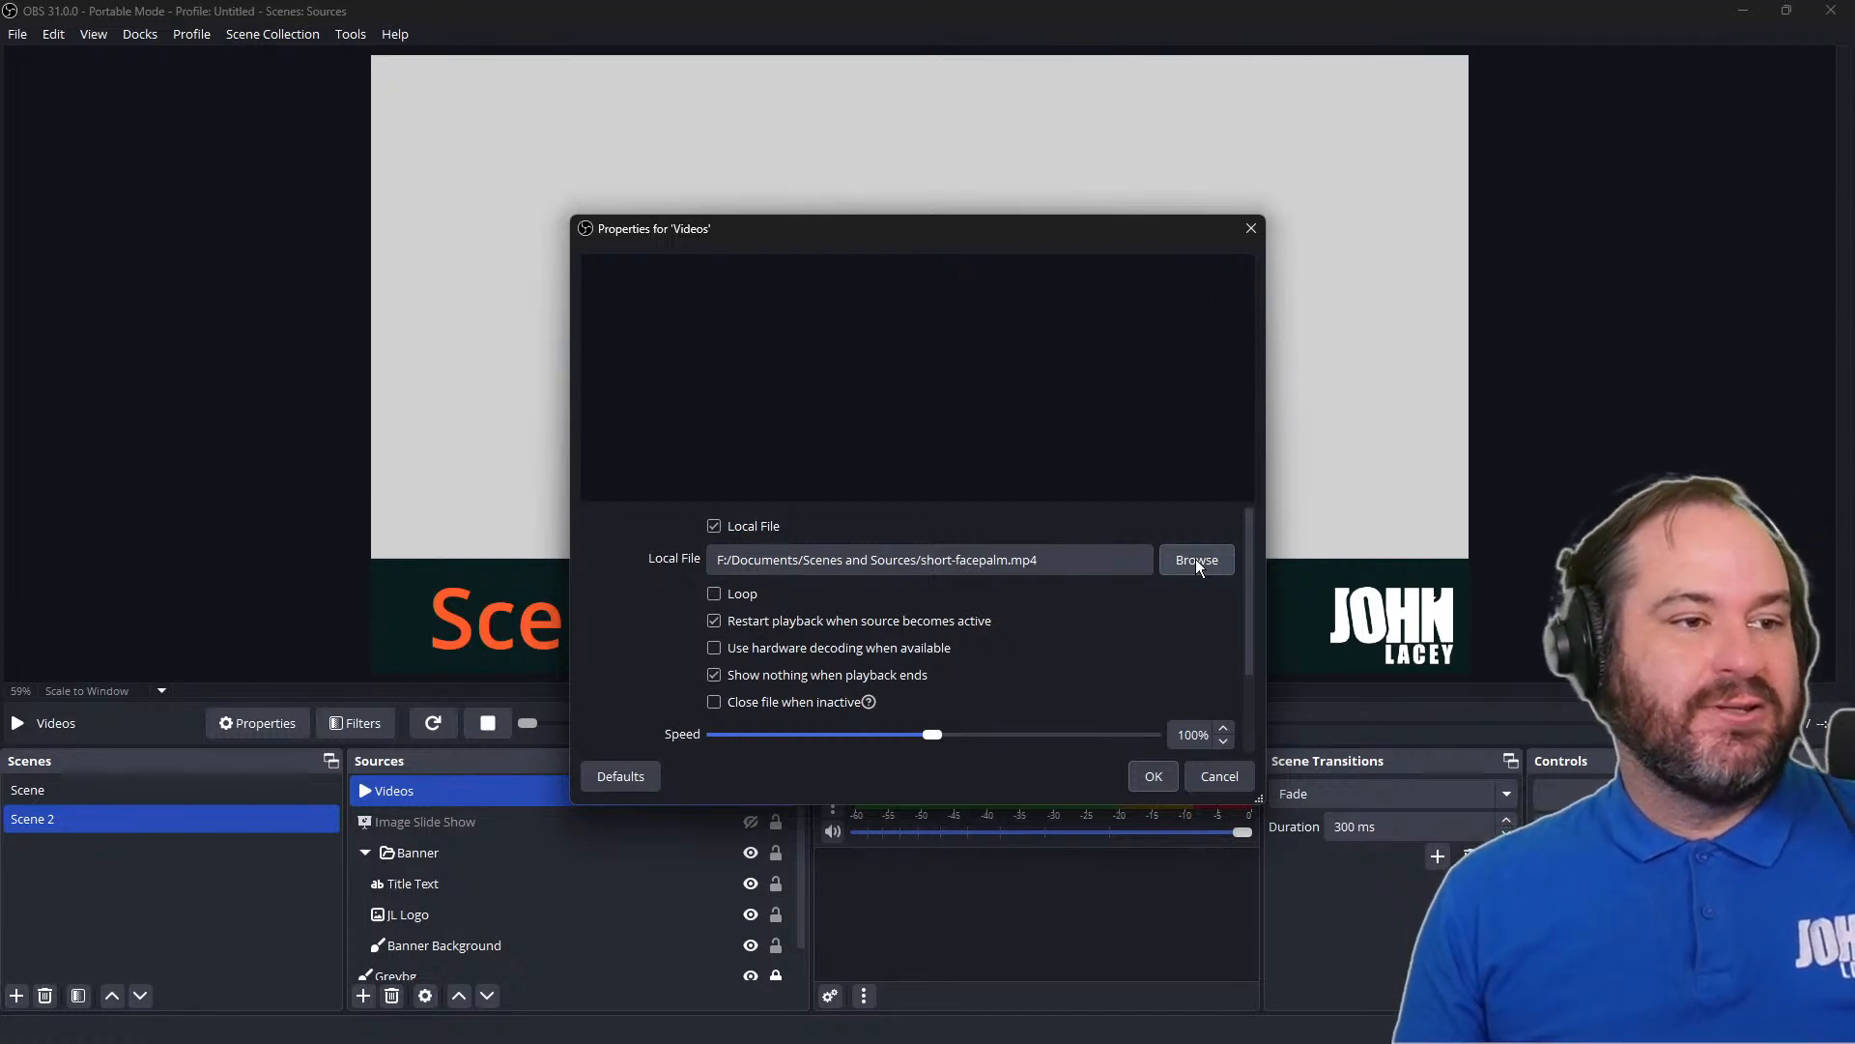
left_click(755, 601)
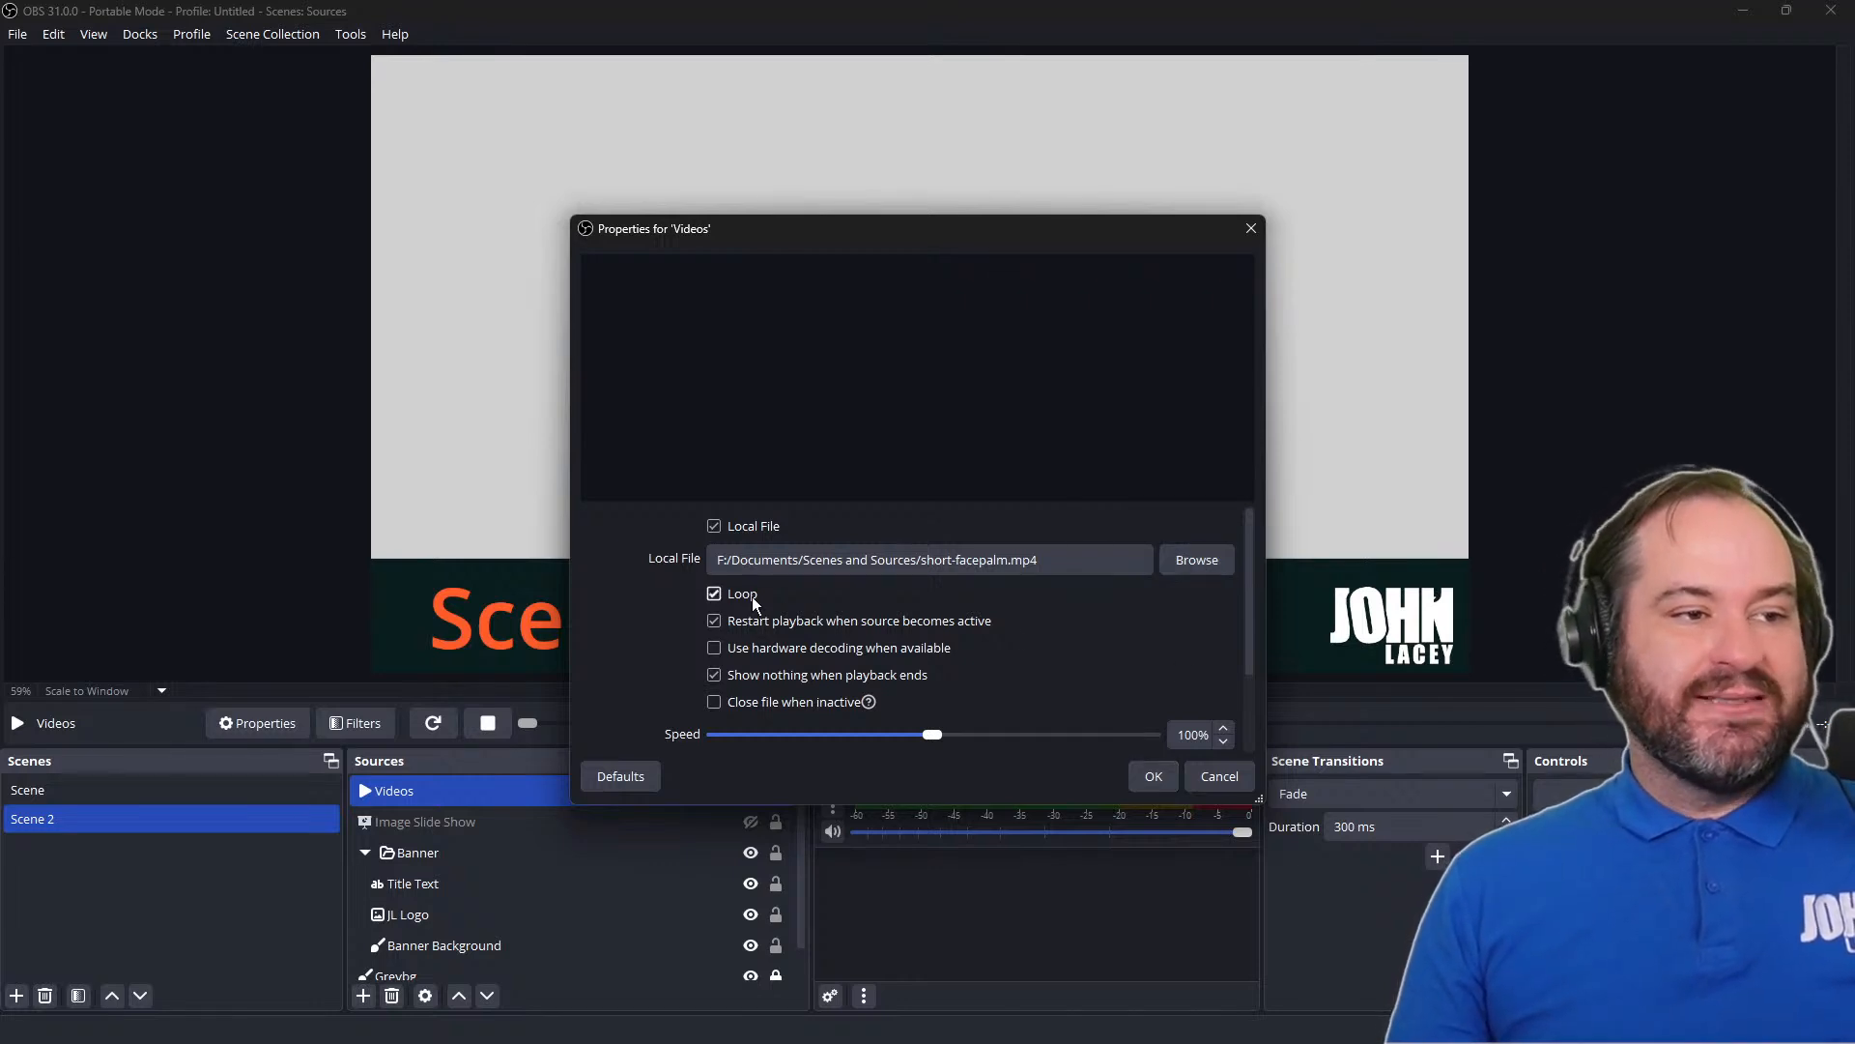
left_click(1156, 783)
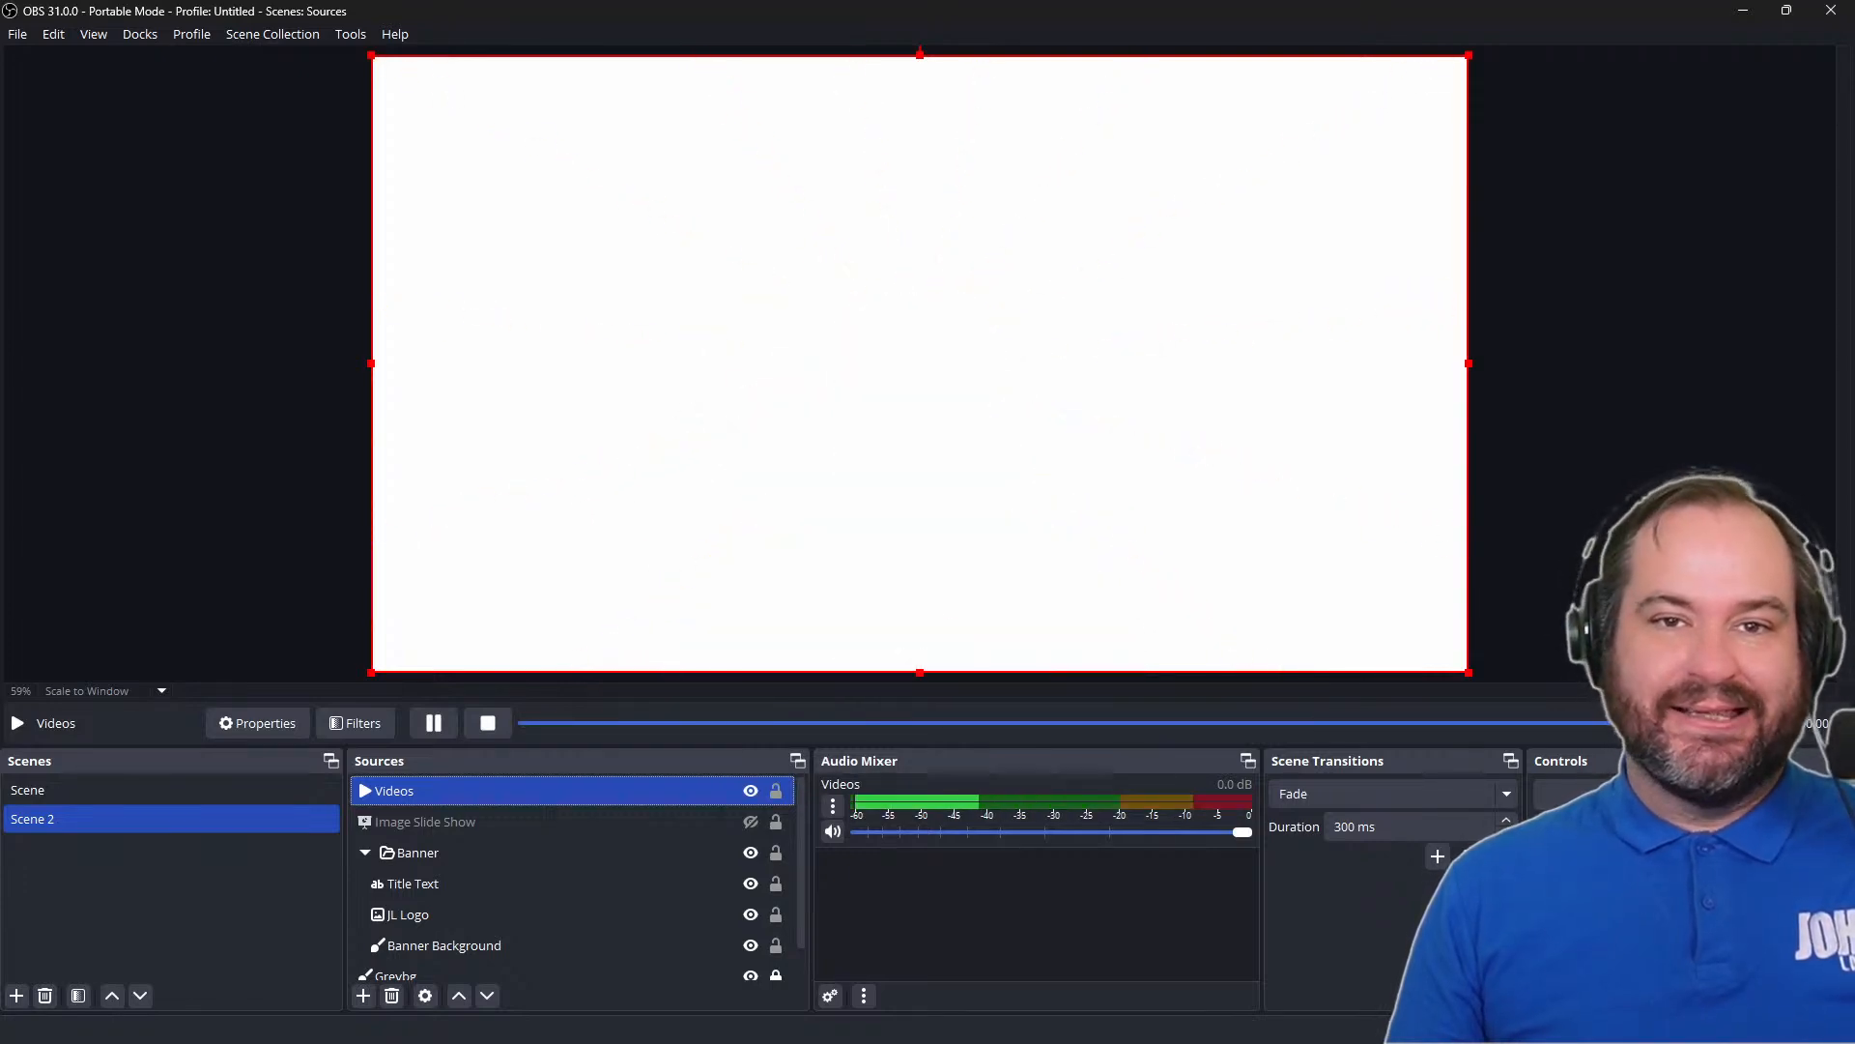
double_click(655, 789)
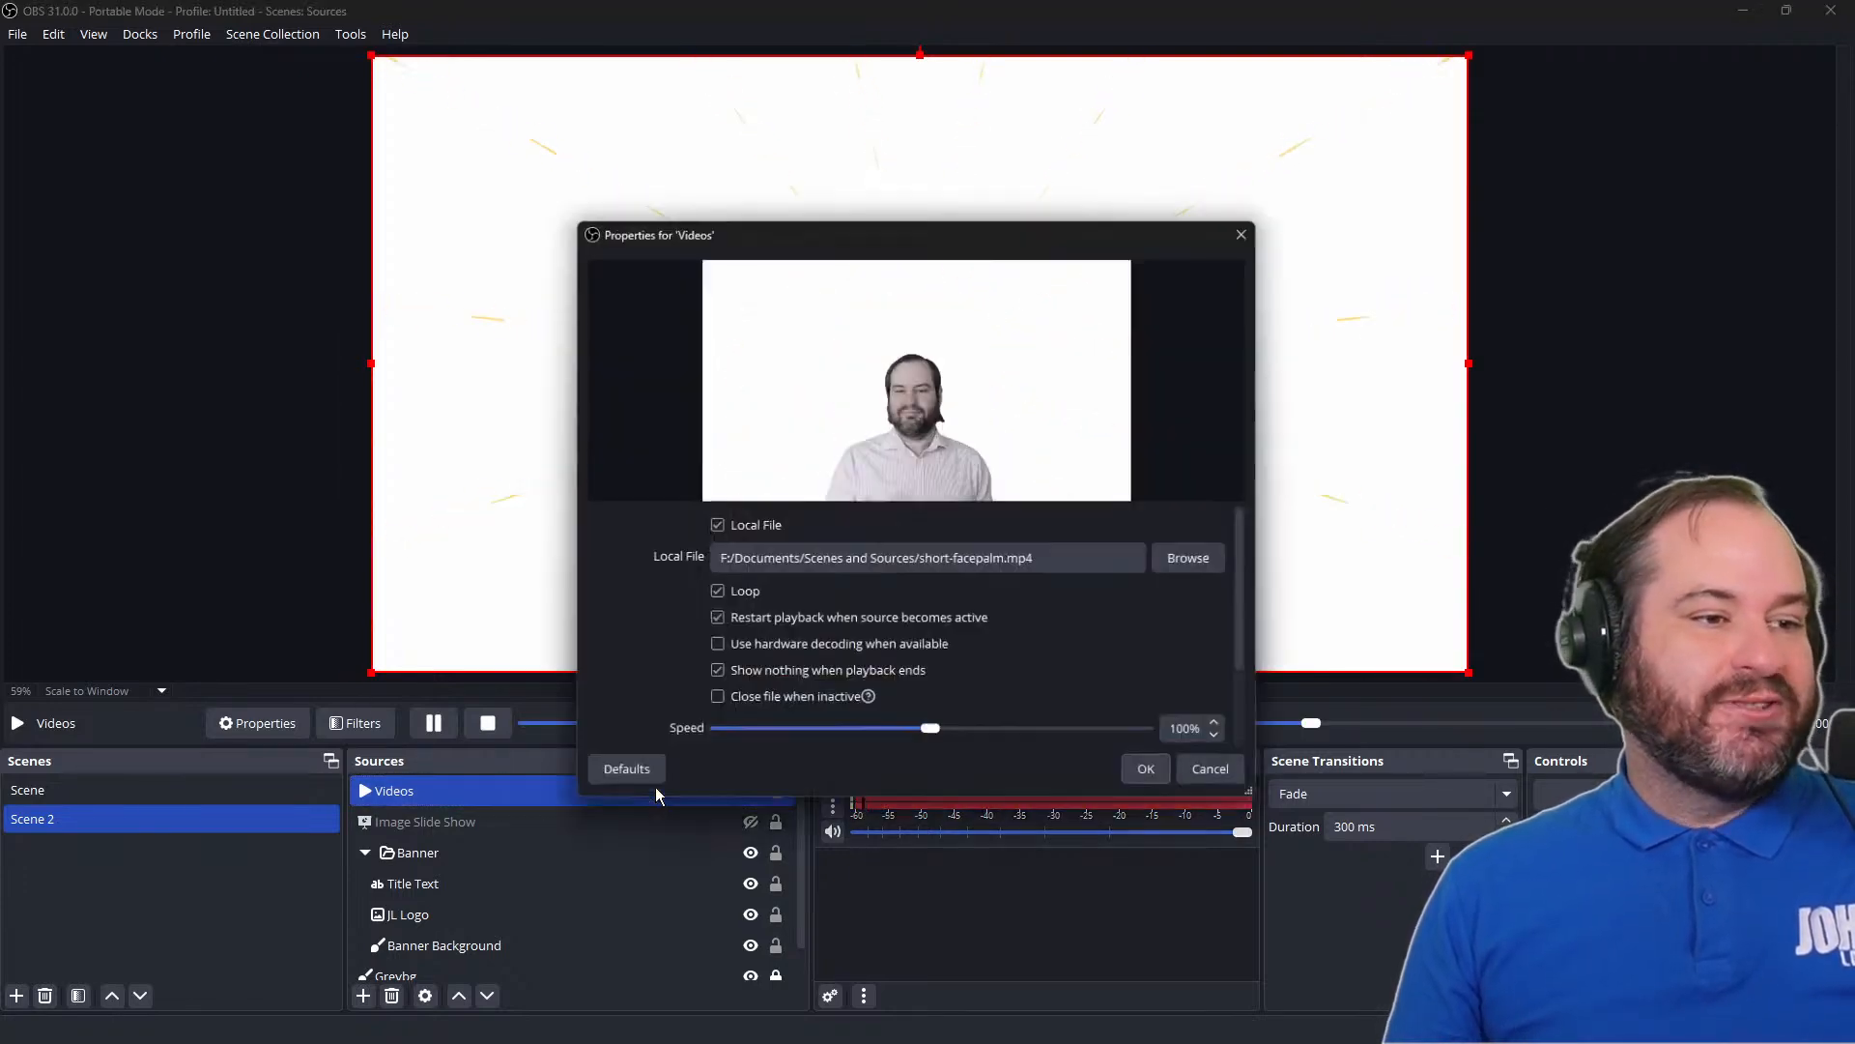
left_click(744, 600)
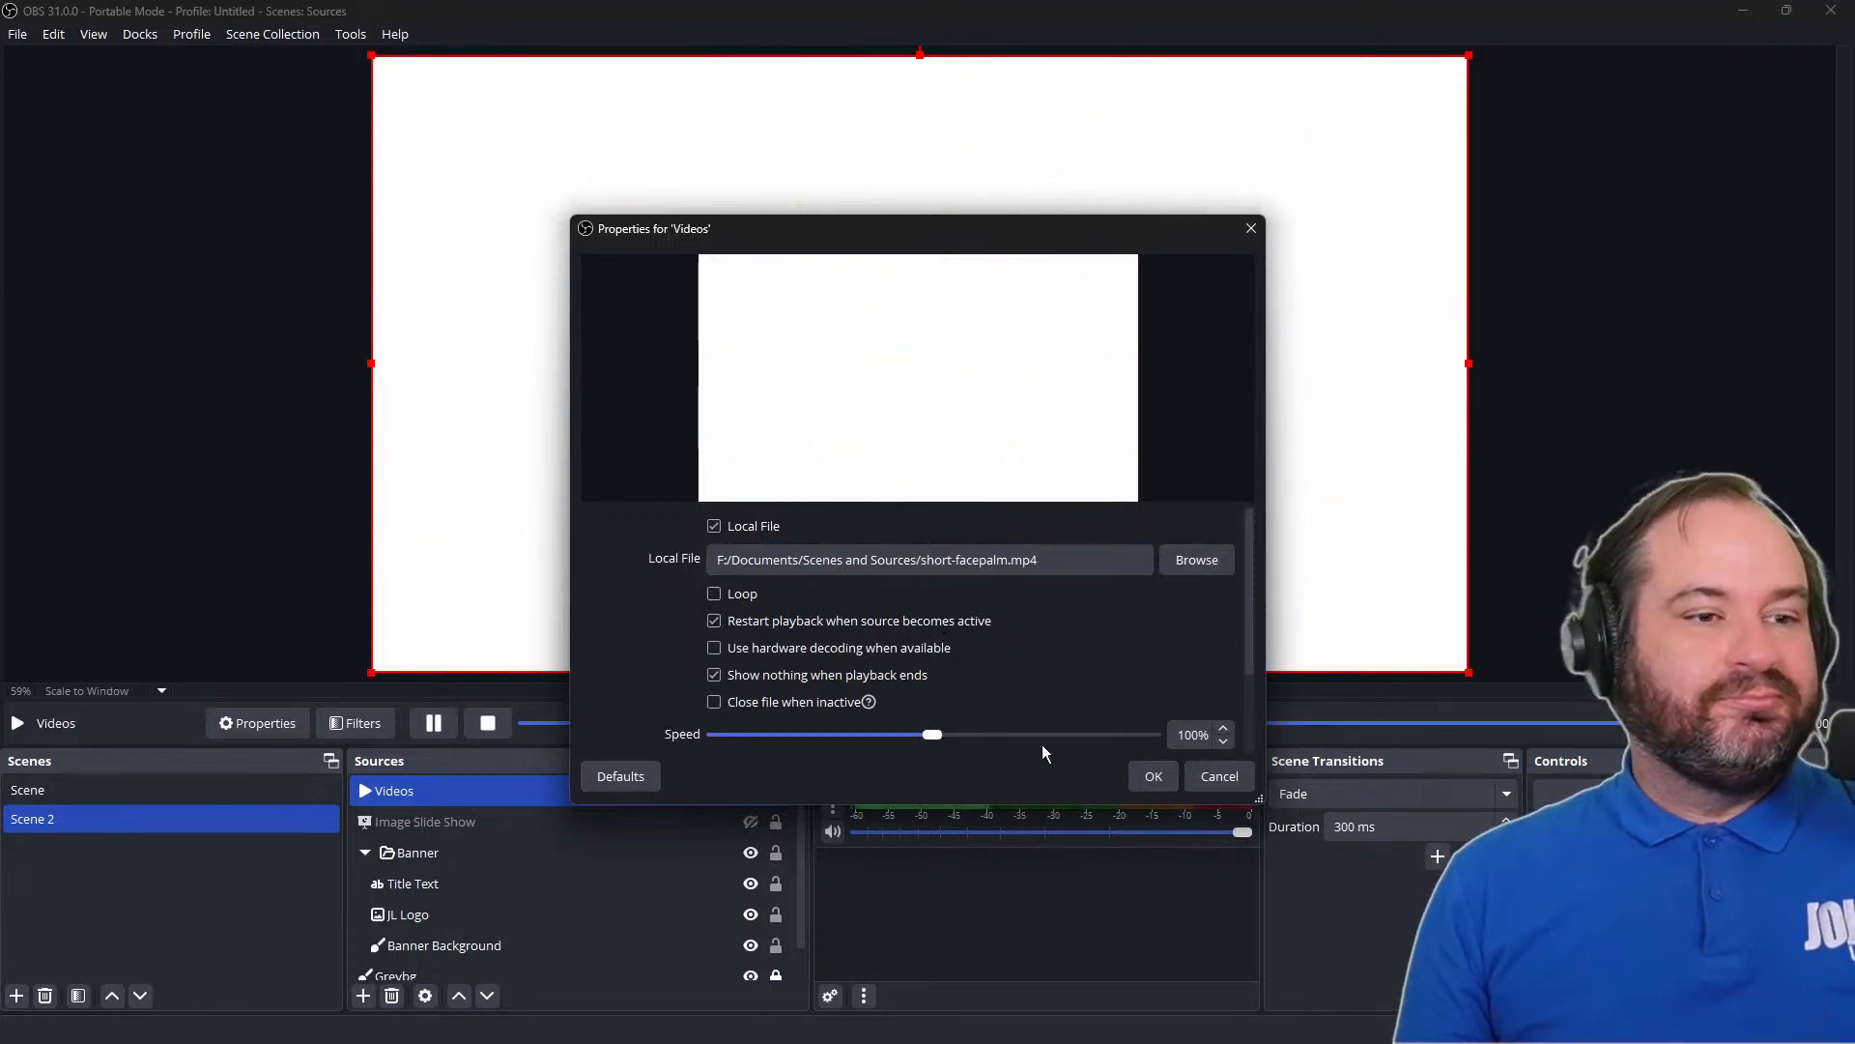
left_click(1149, 778)
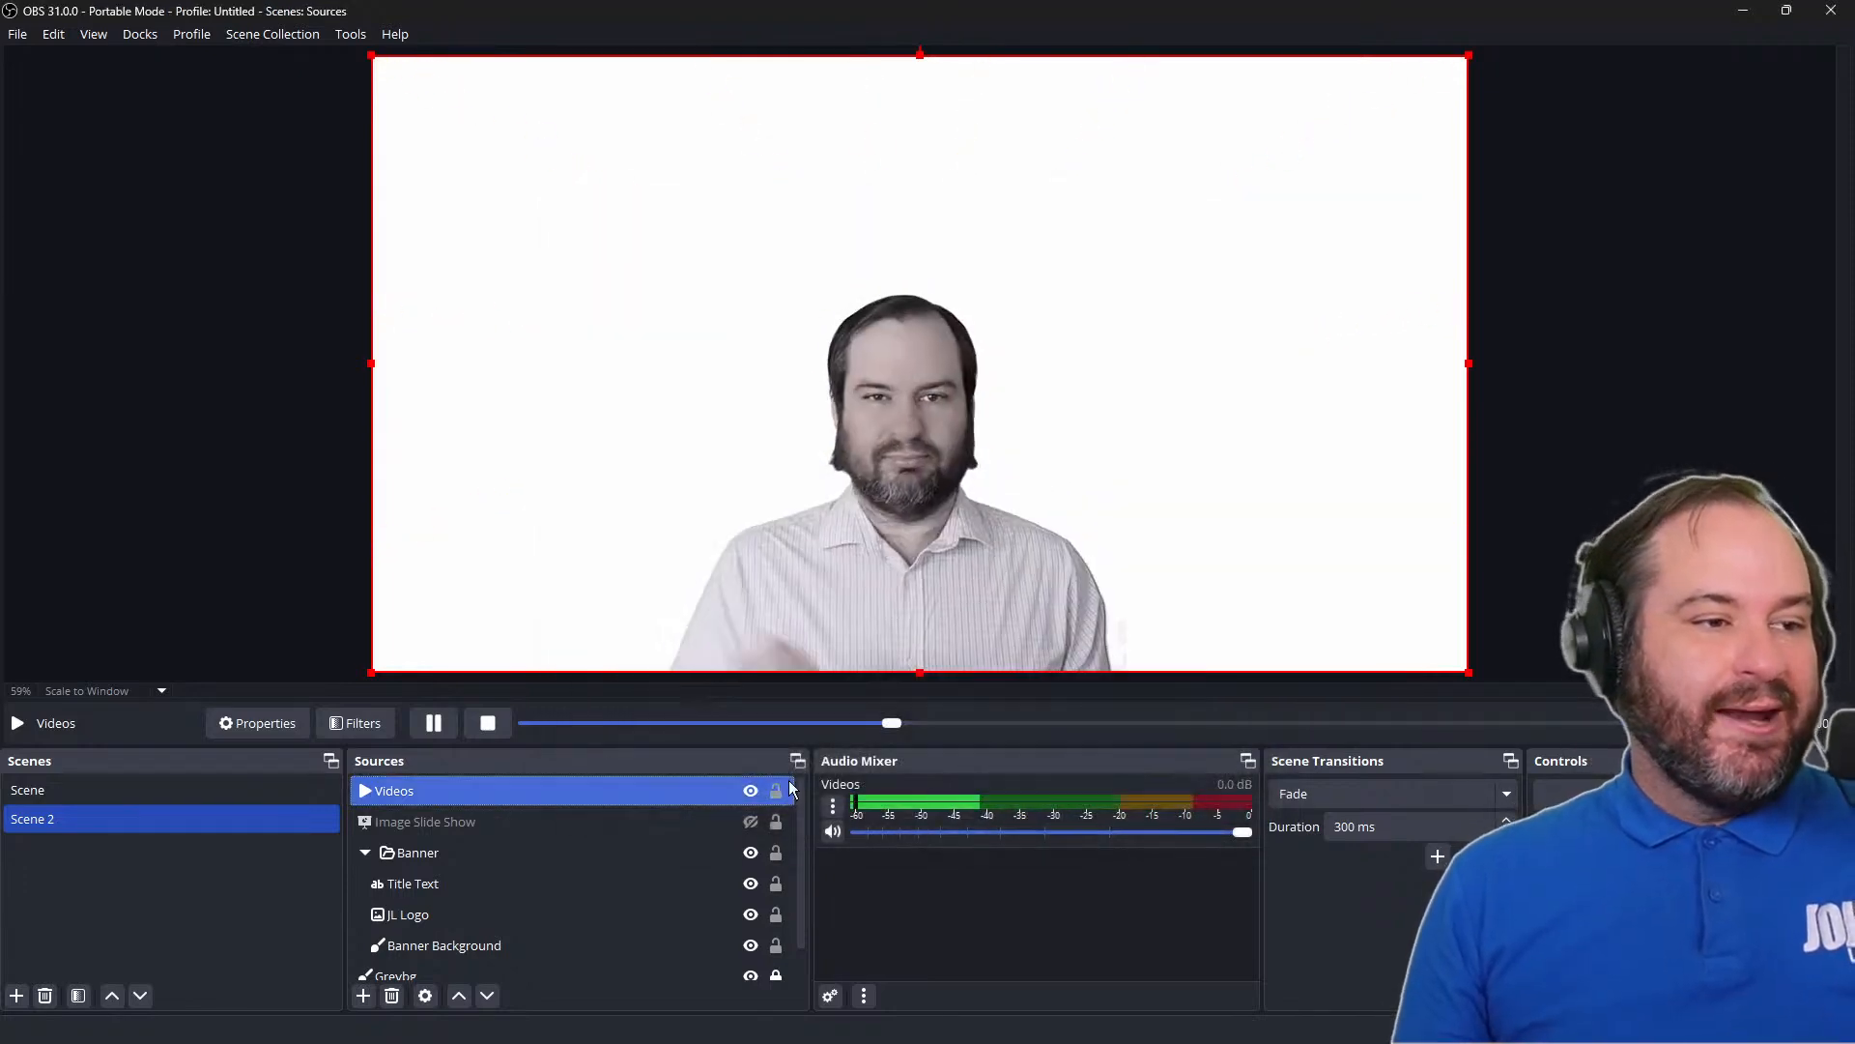
Turn off Show nothing when playback ends for the Videos source, and replay the clip by hiding and showing the source
right_click(706, 788)
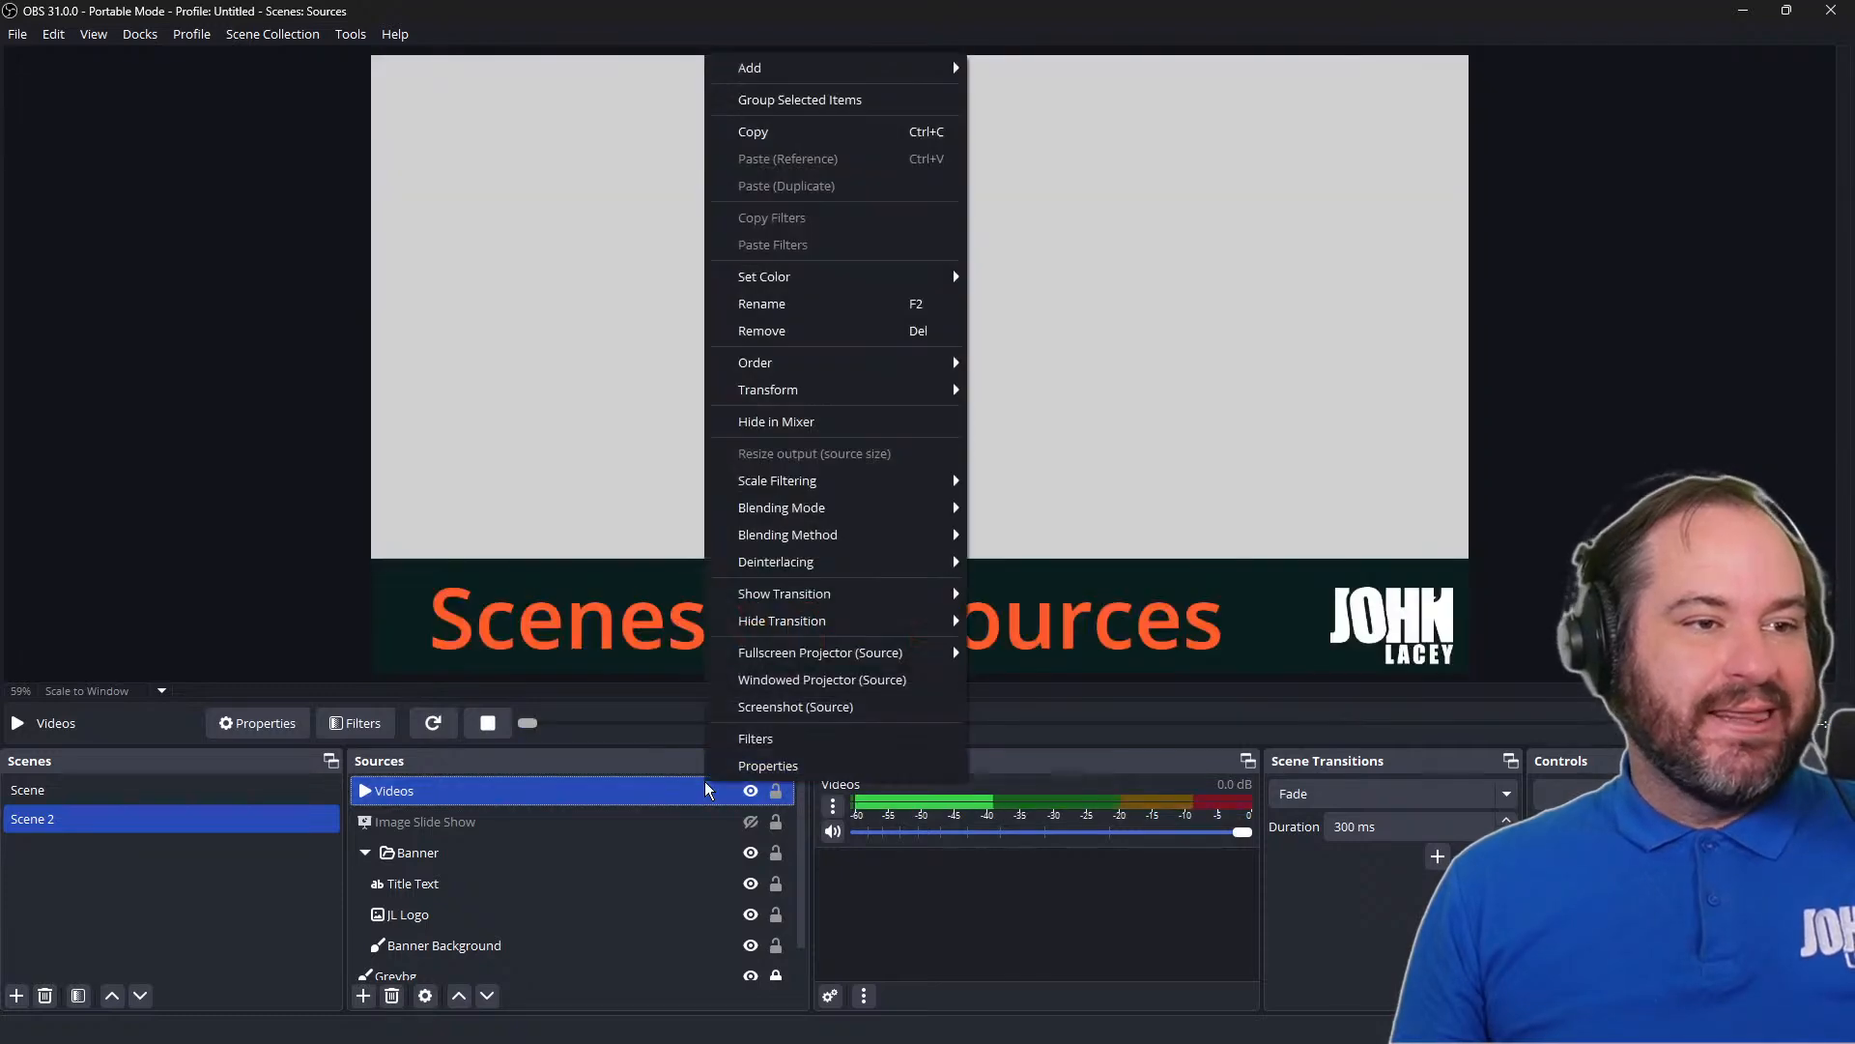
left_click(767, 766)
scroll(1037, 630, "down", 2)
scroll(1038, 630, "up", 1)
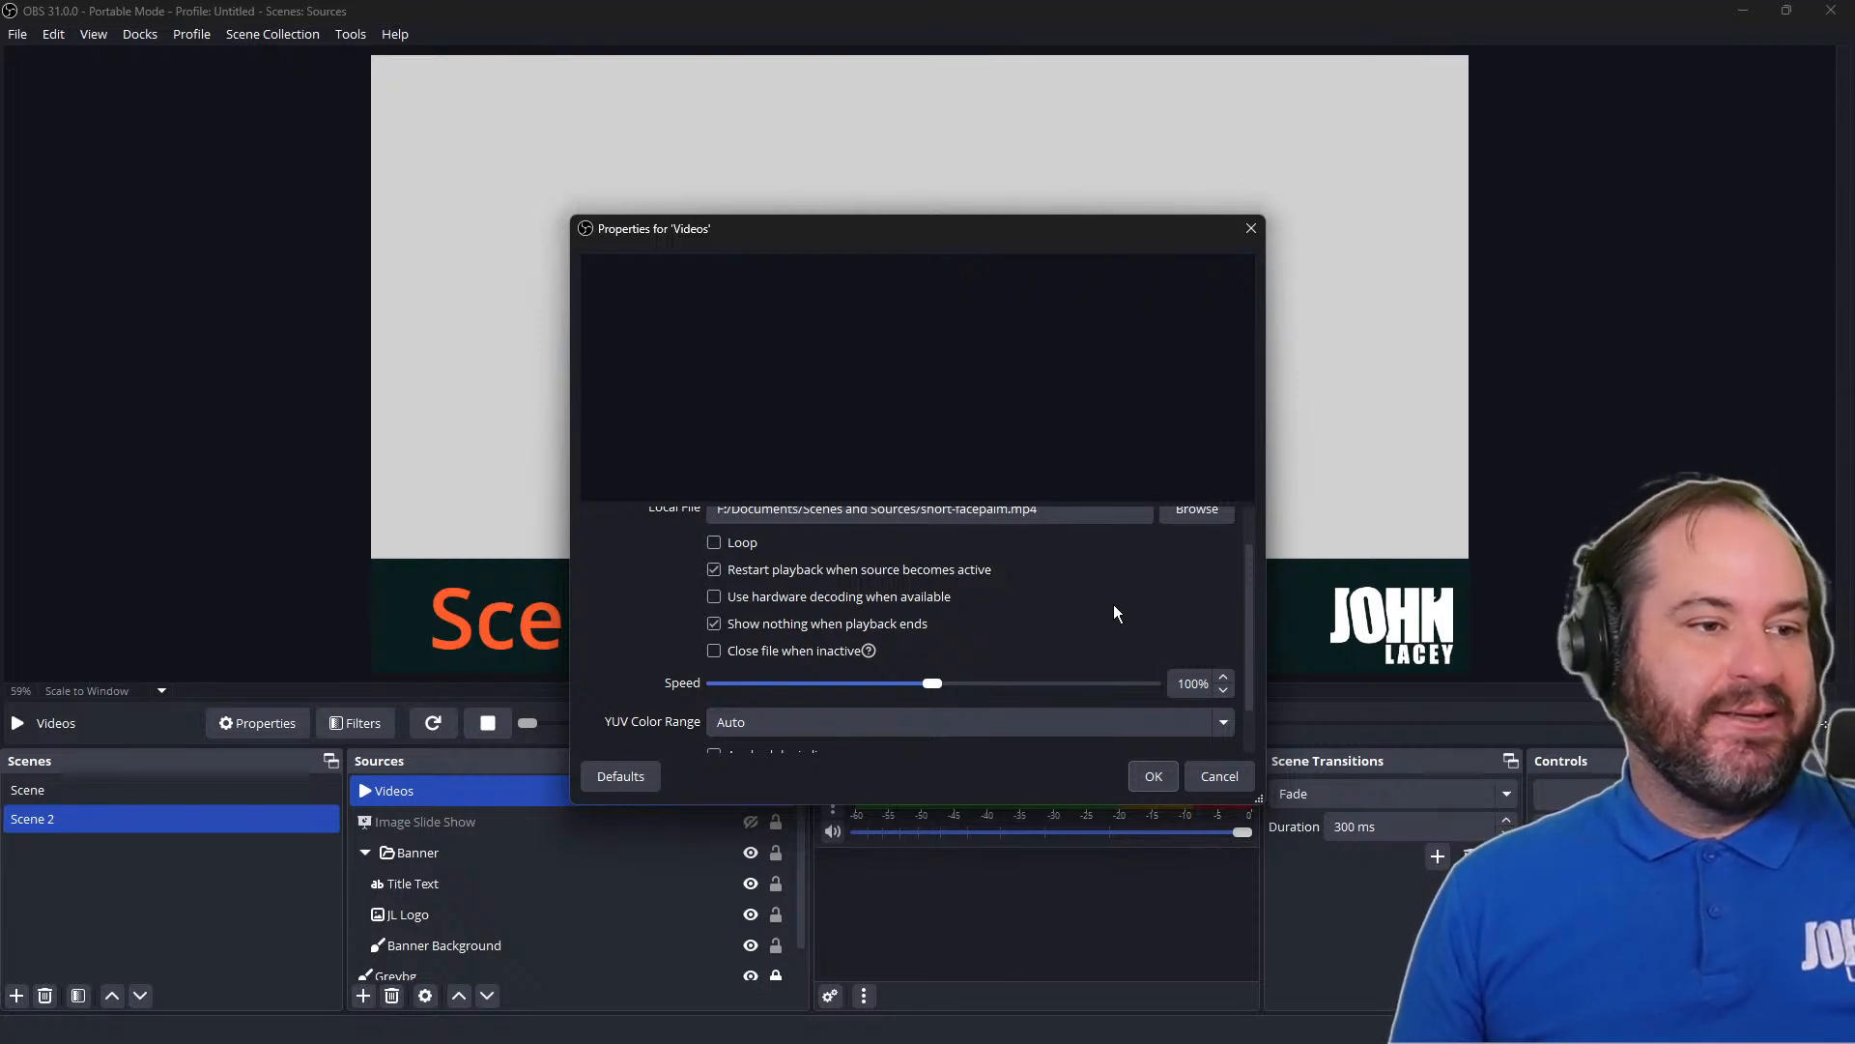
left_click(922, 635)
left_click(1149, 778)
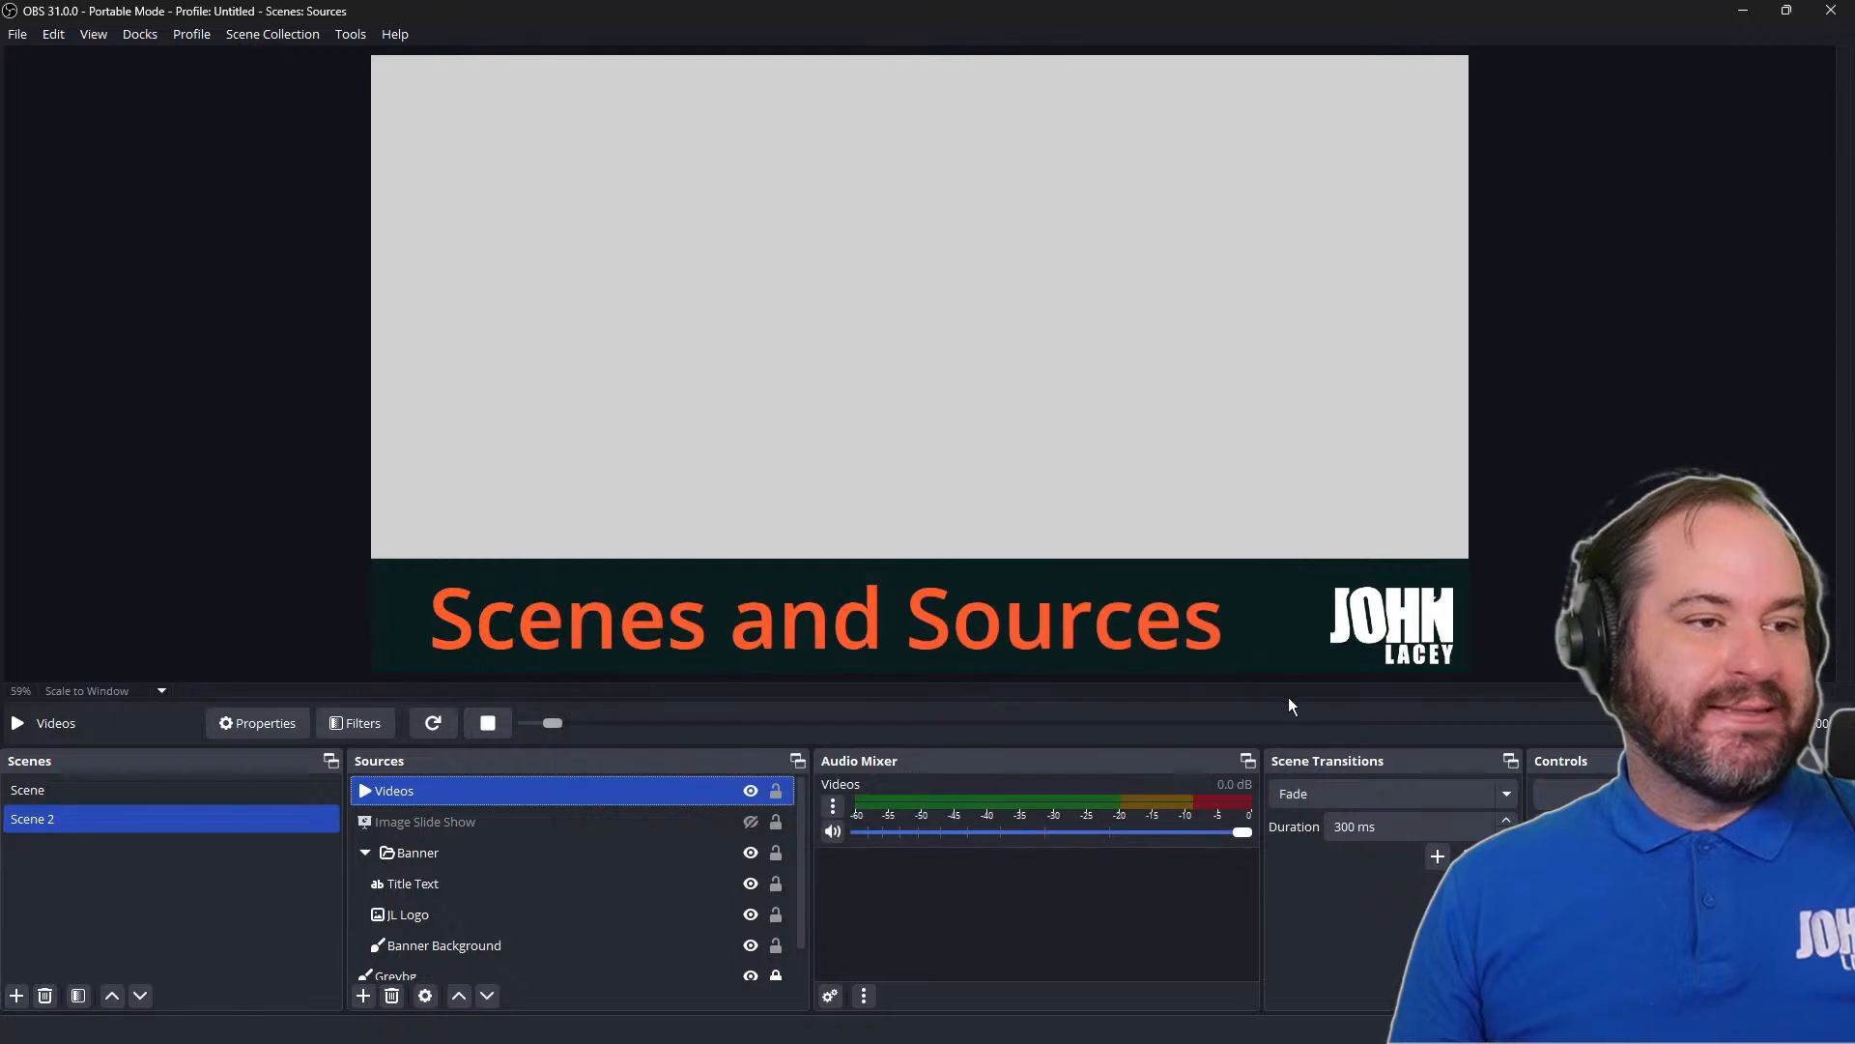
left_click(751, 791)
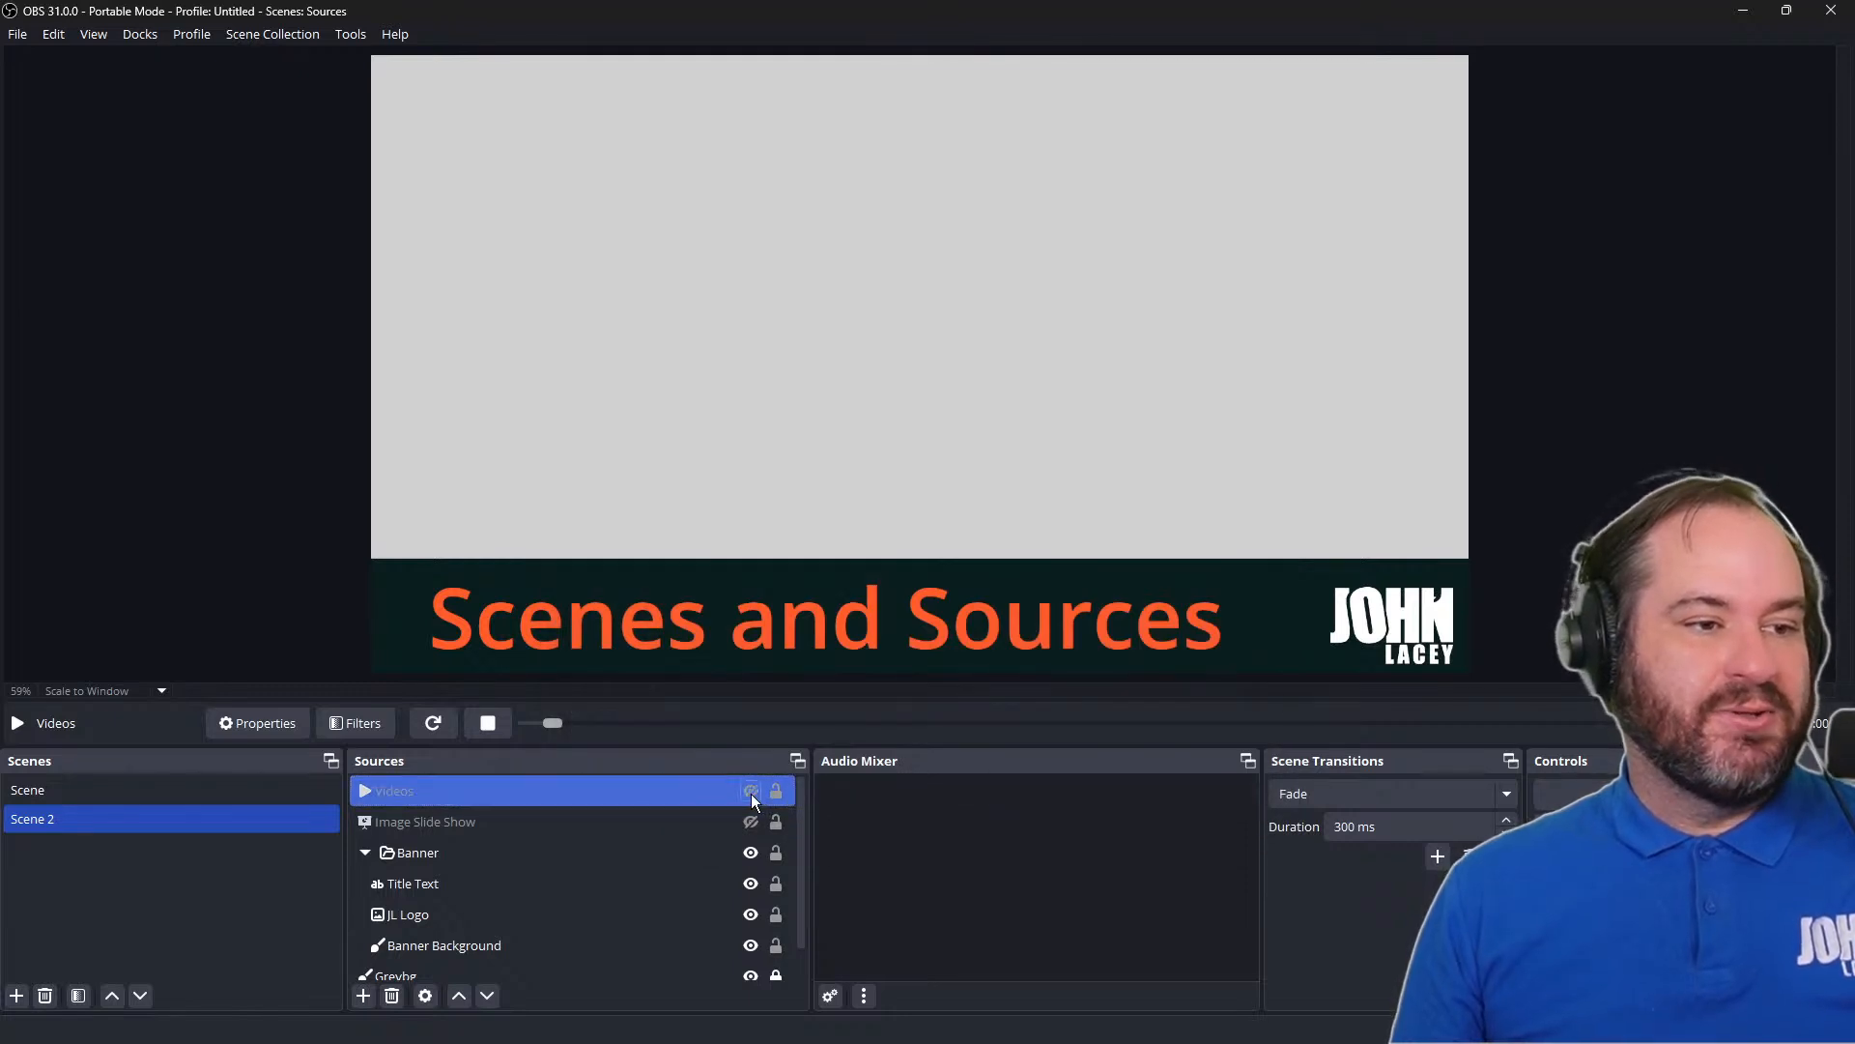
left_click(751, 791)
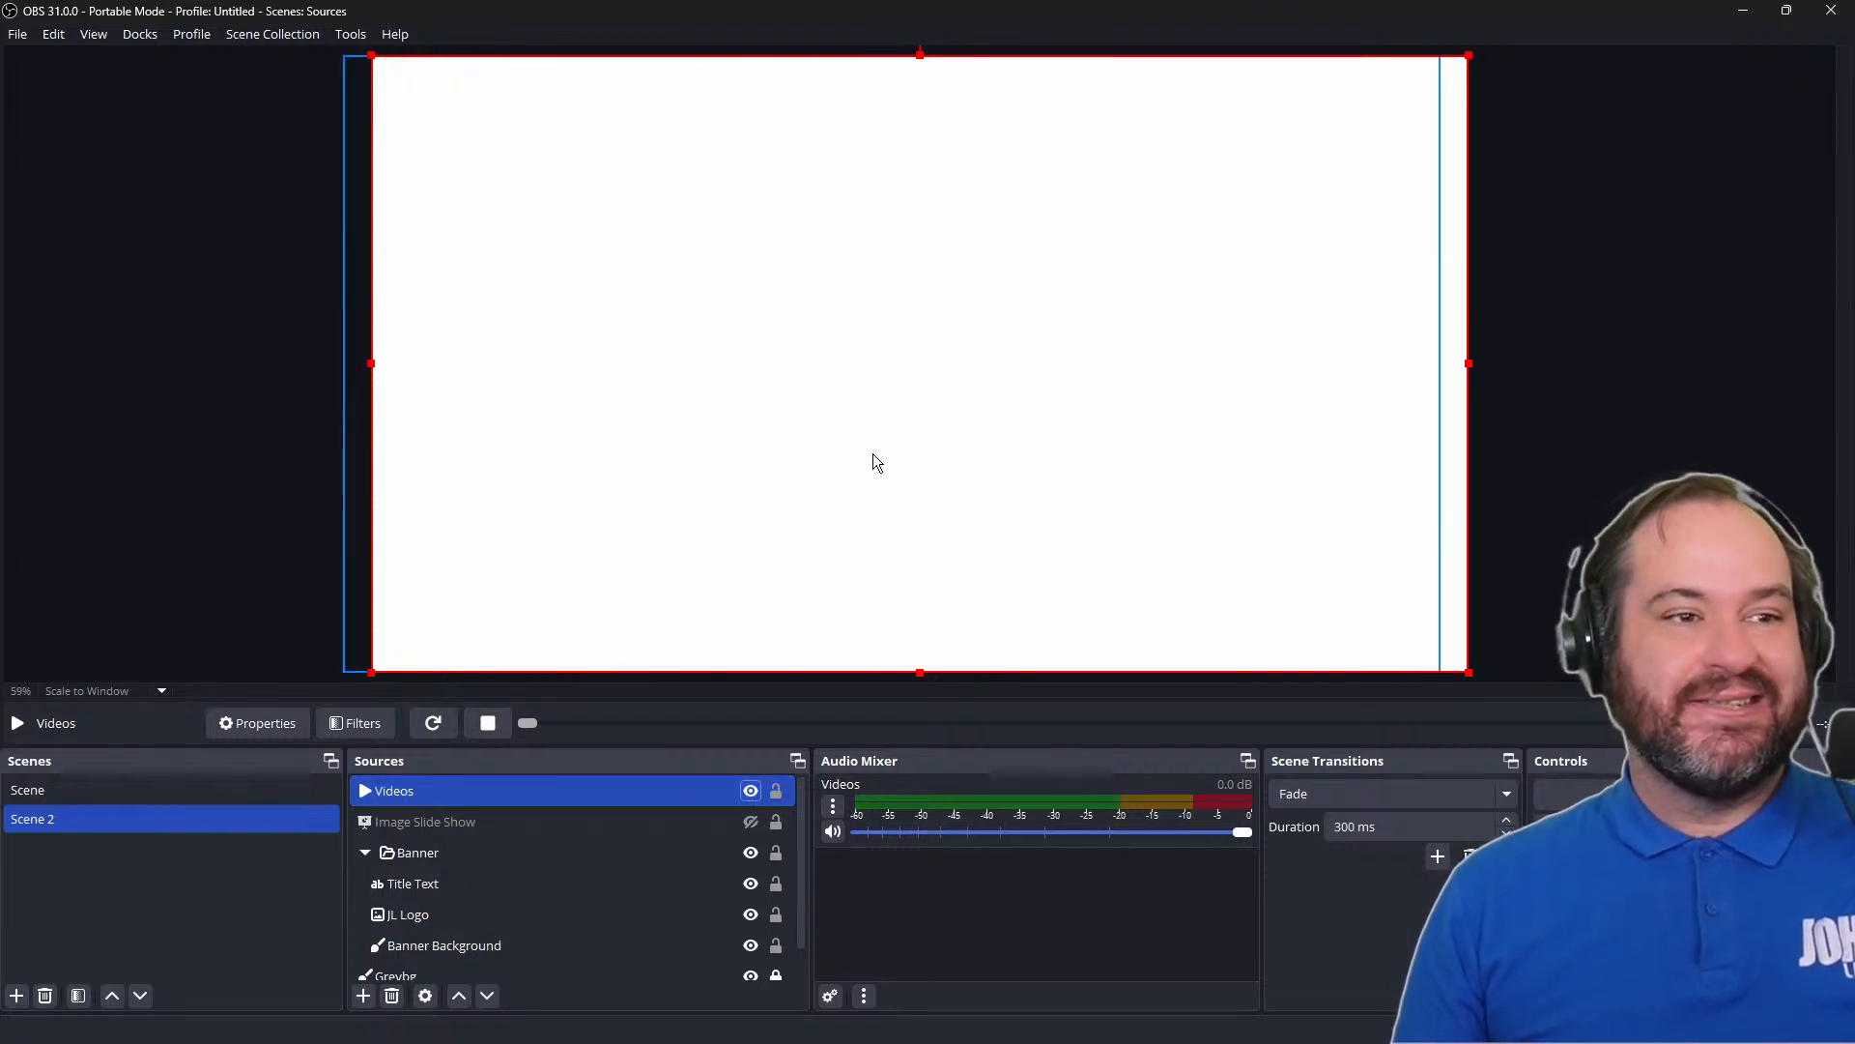
Turn Show nothing when playback ends back on for the Videos source, and toggle its visibility to replay the clip
right_click(735, 793)
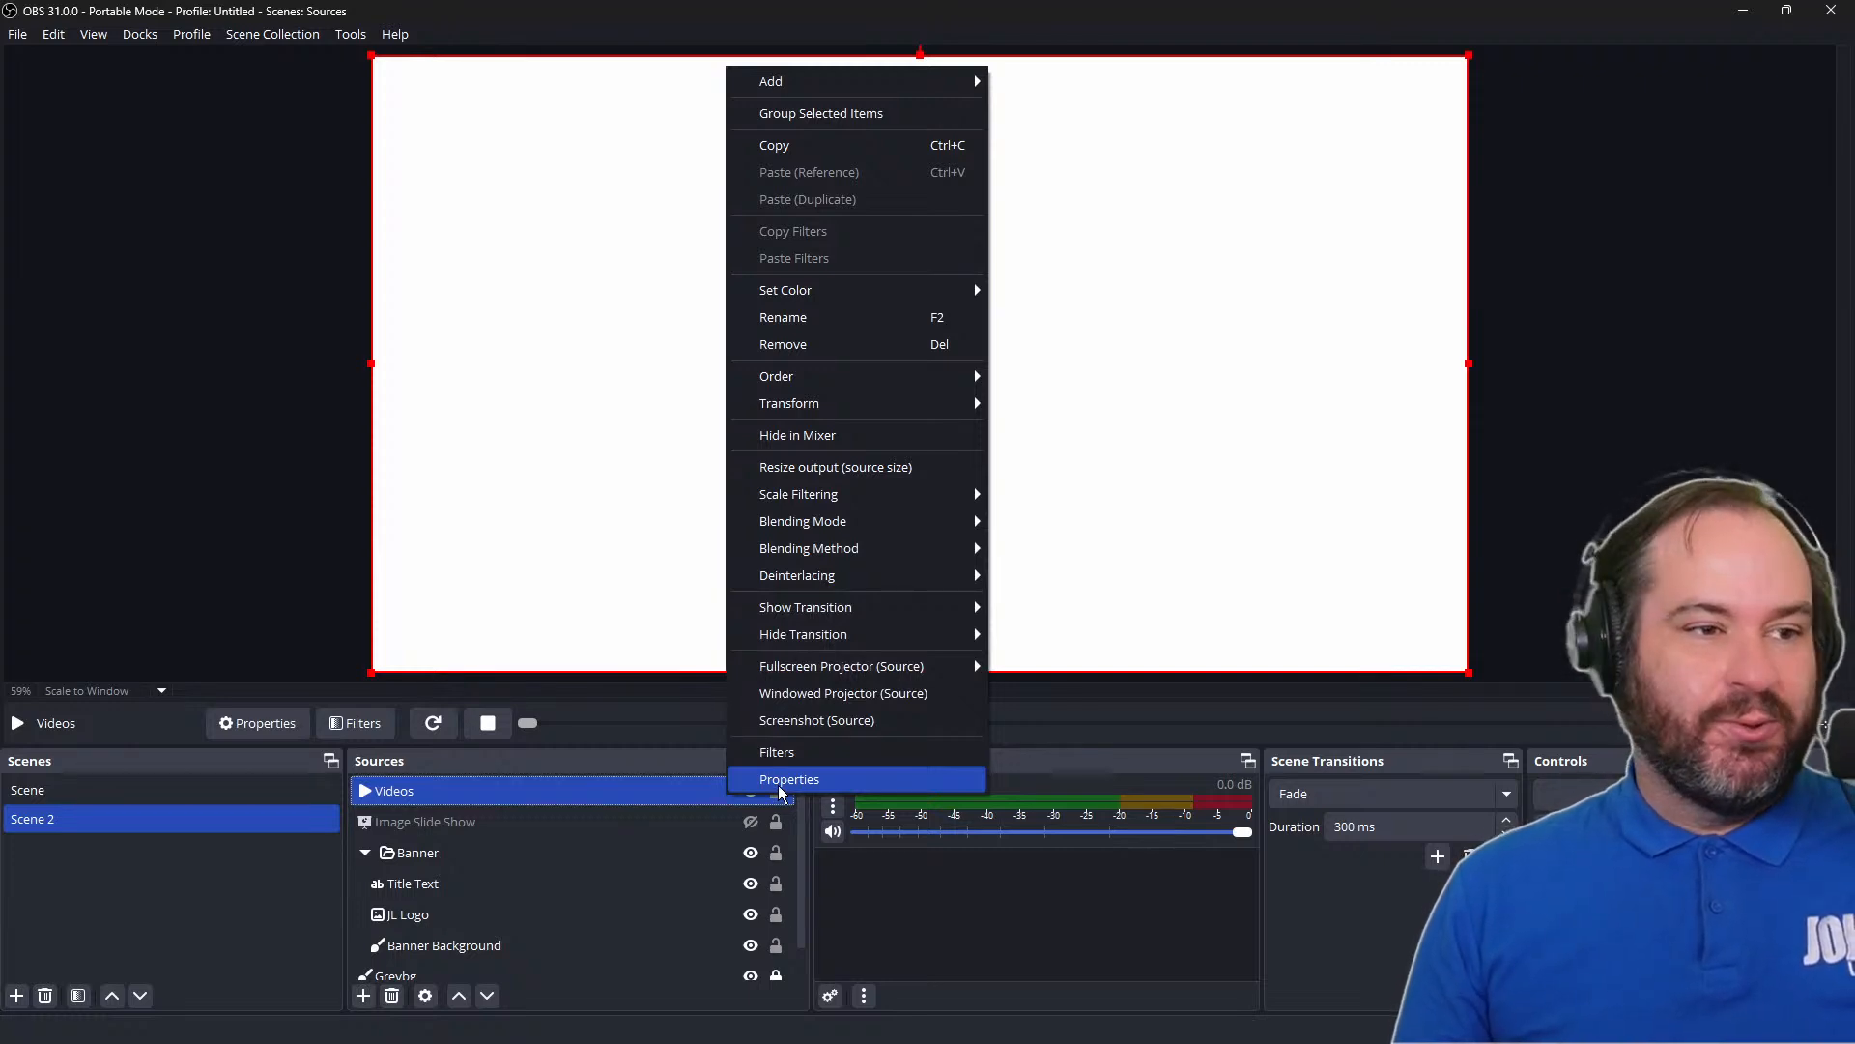
left_click(781, 781)
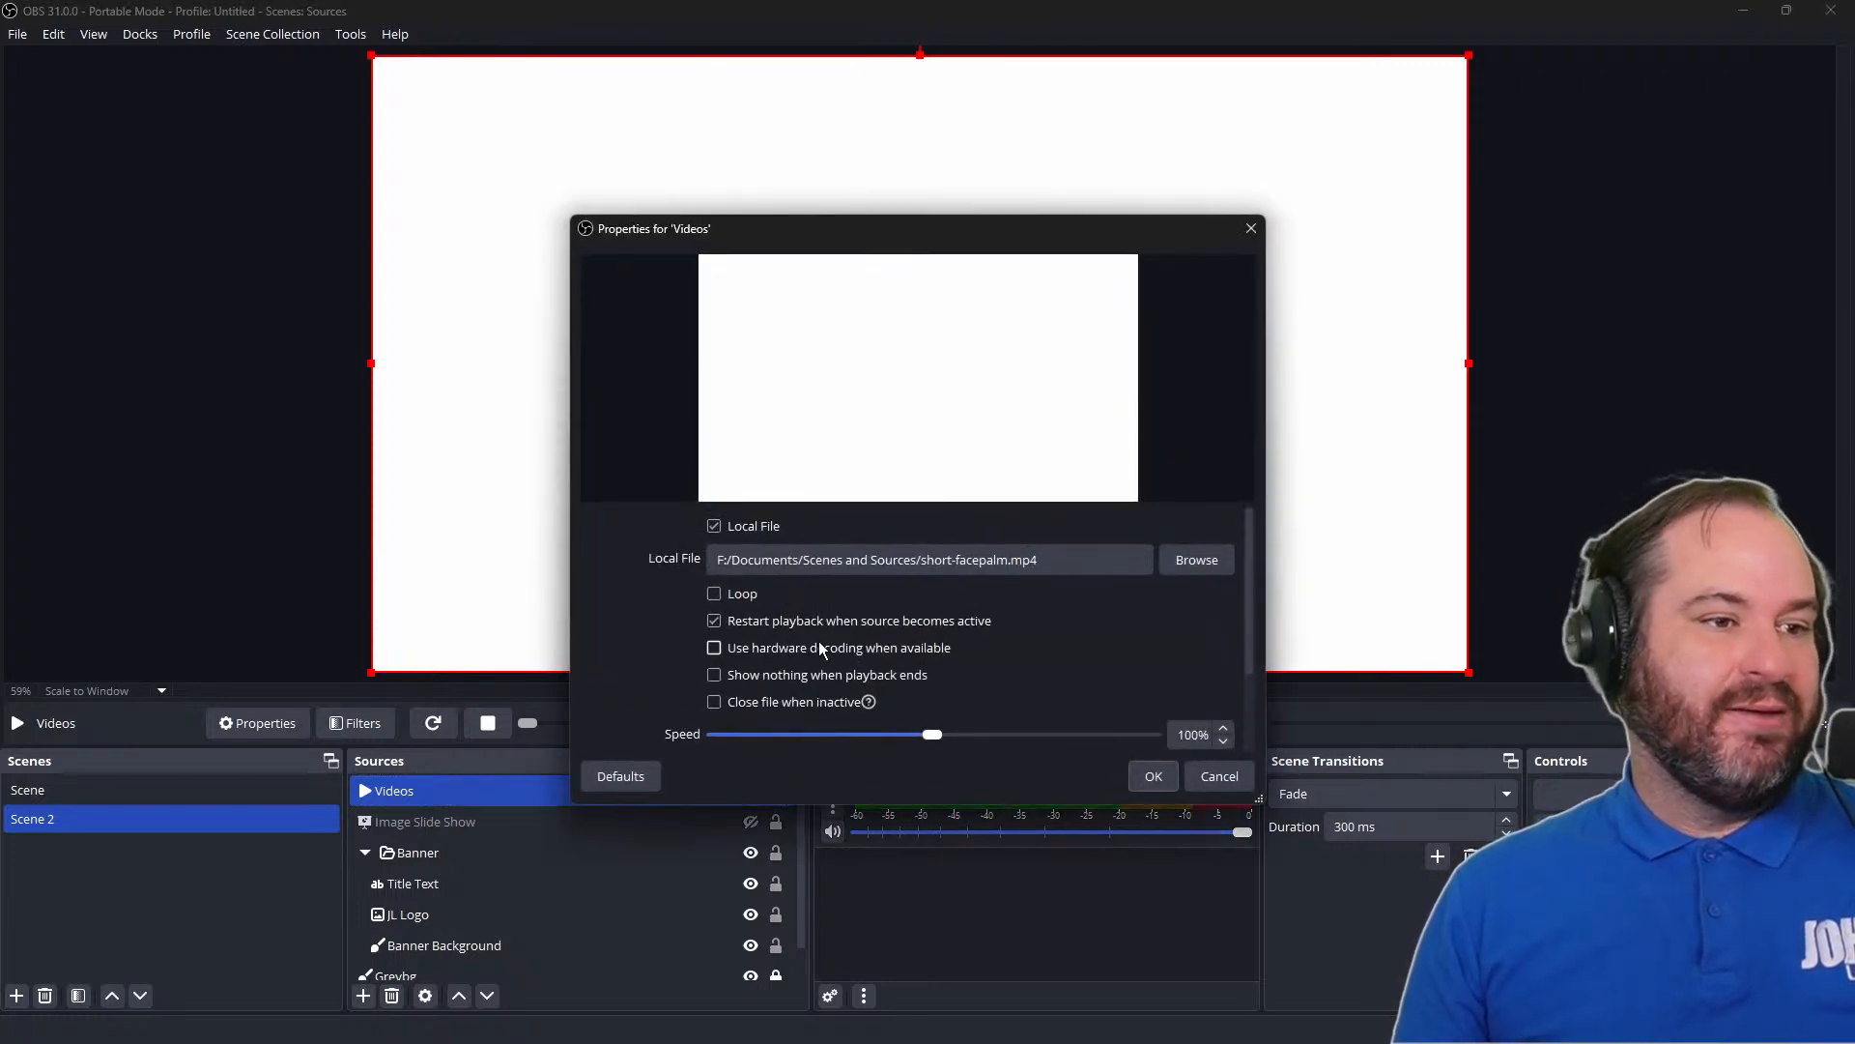
left_click(846, 683)
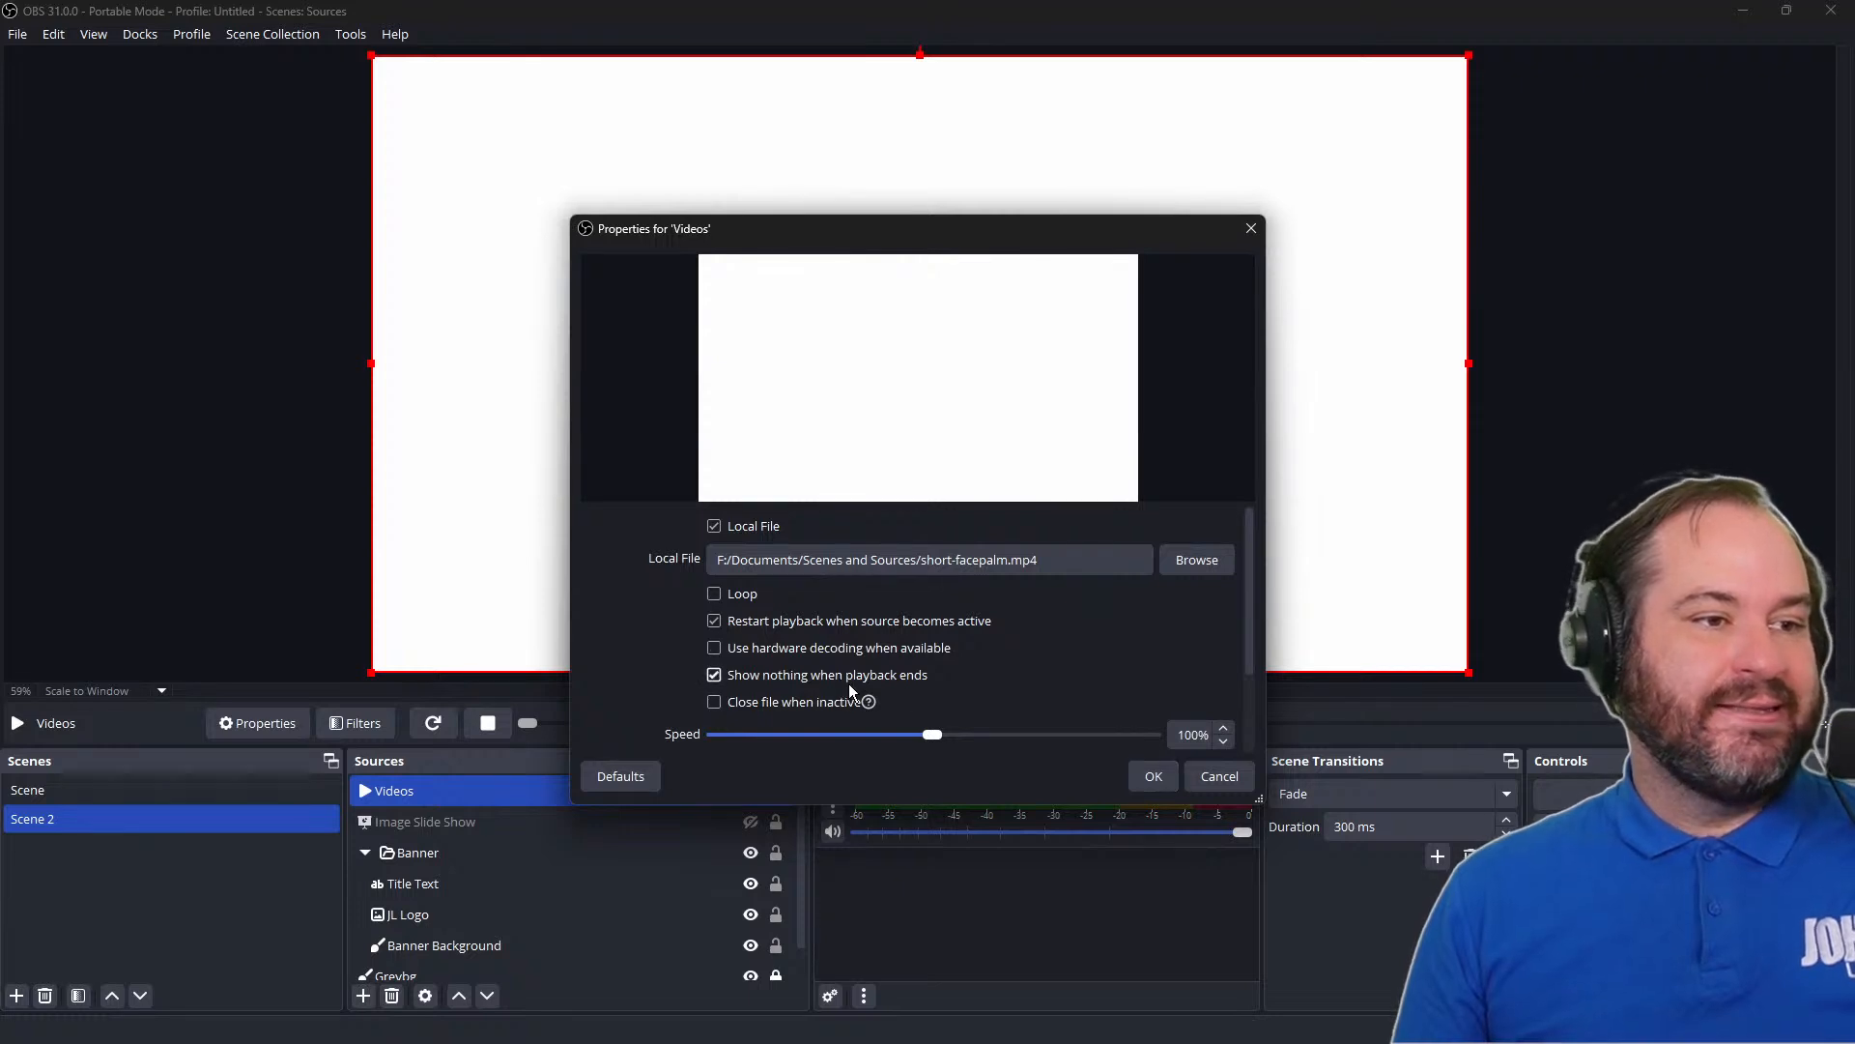
left_click(1154, 775)
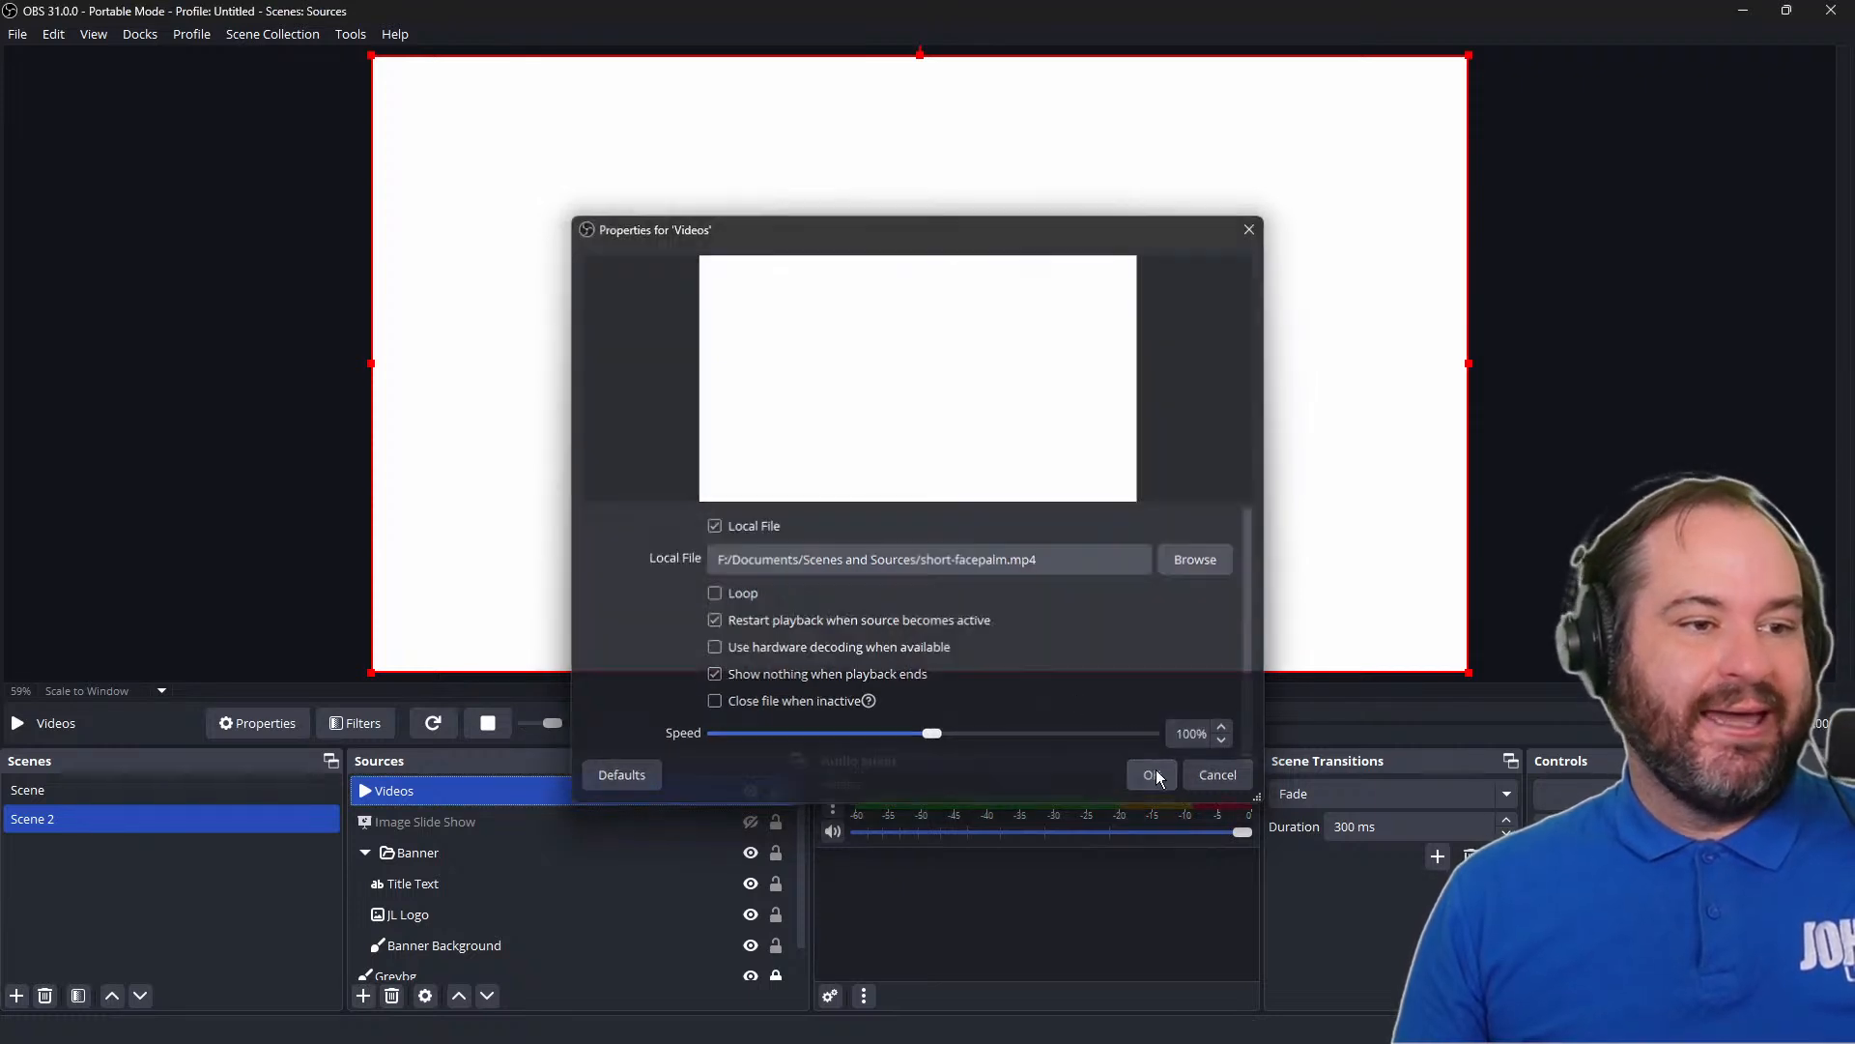
left_click(751, 792)
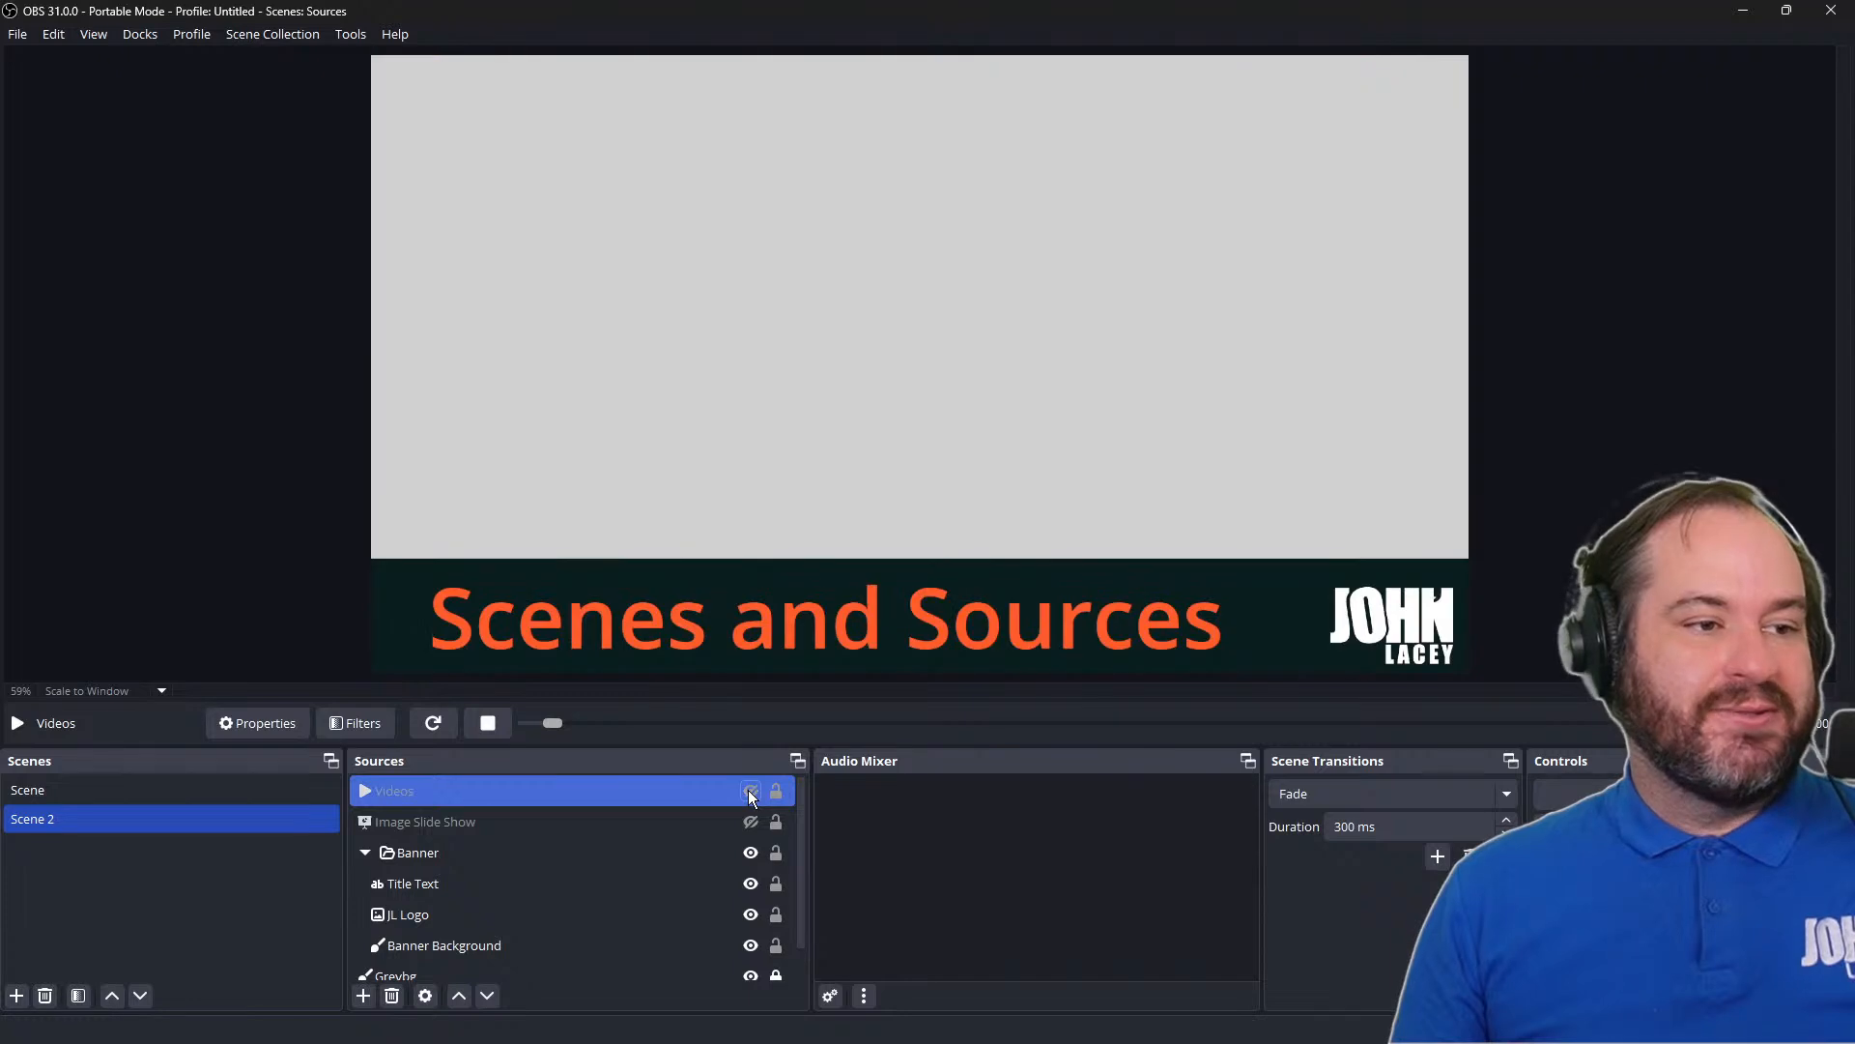
left_click(751, 792)
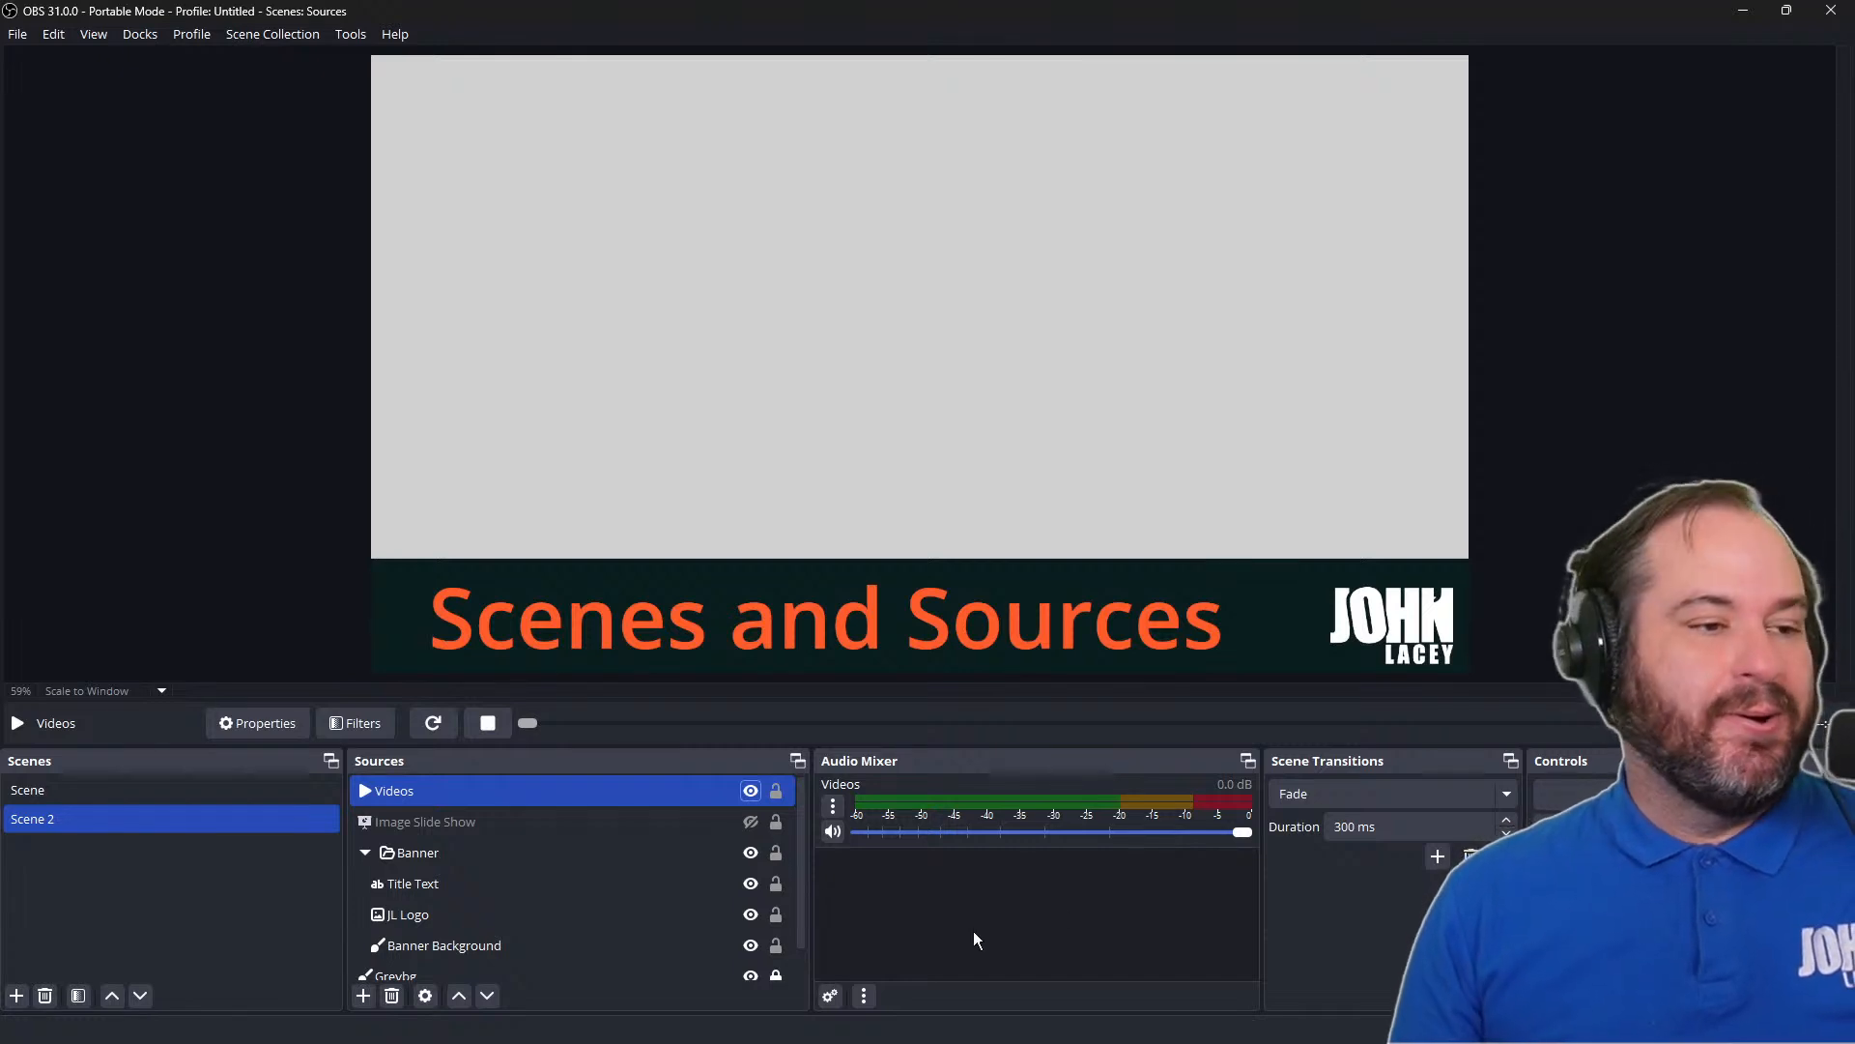
Examine the Close file when inactive hint and the remaining playback options in the Videos source's properties
right_click(650, 798)
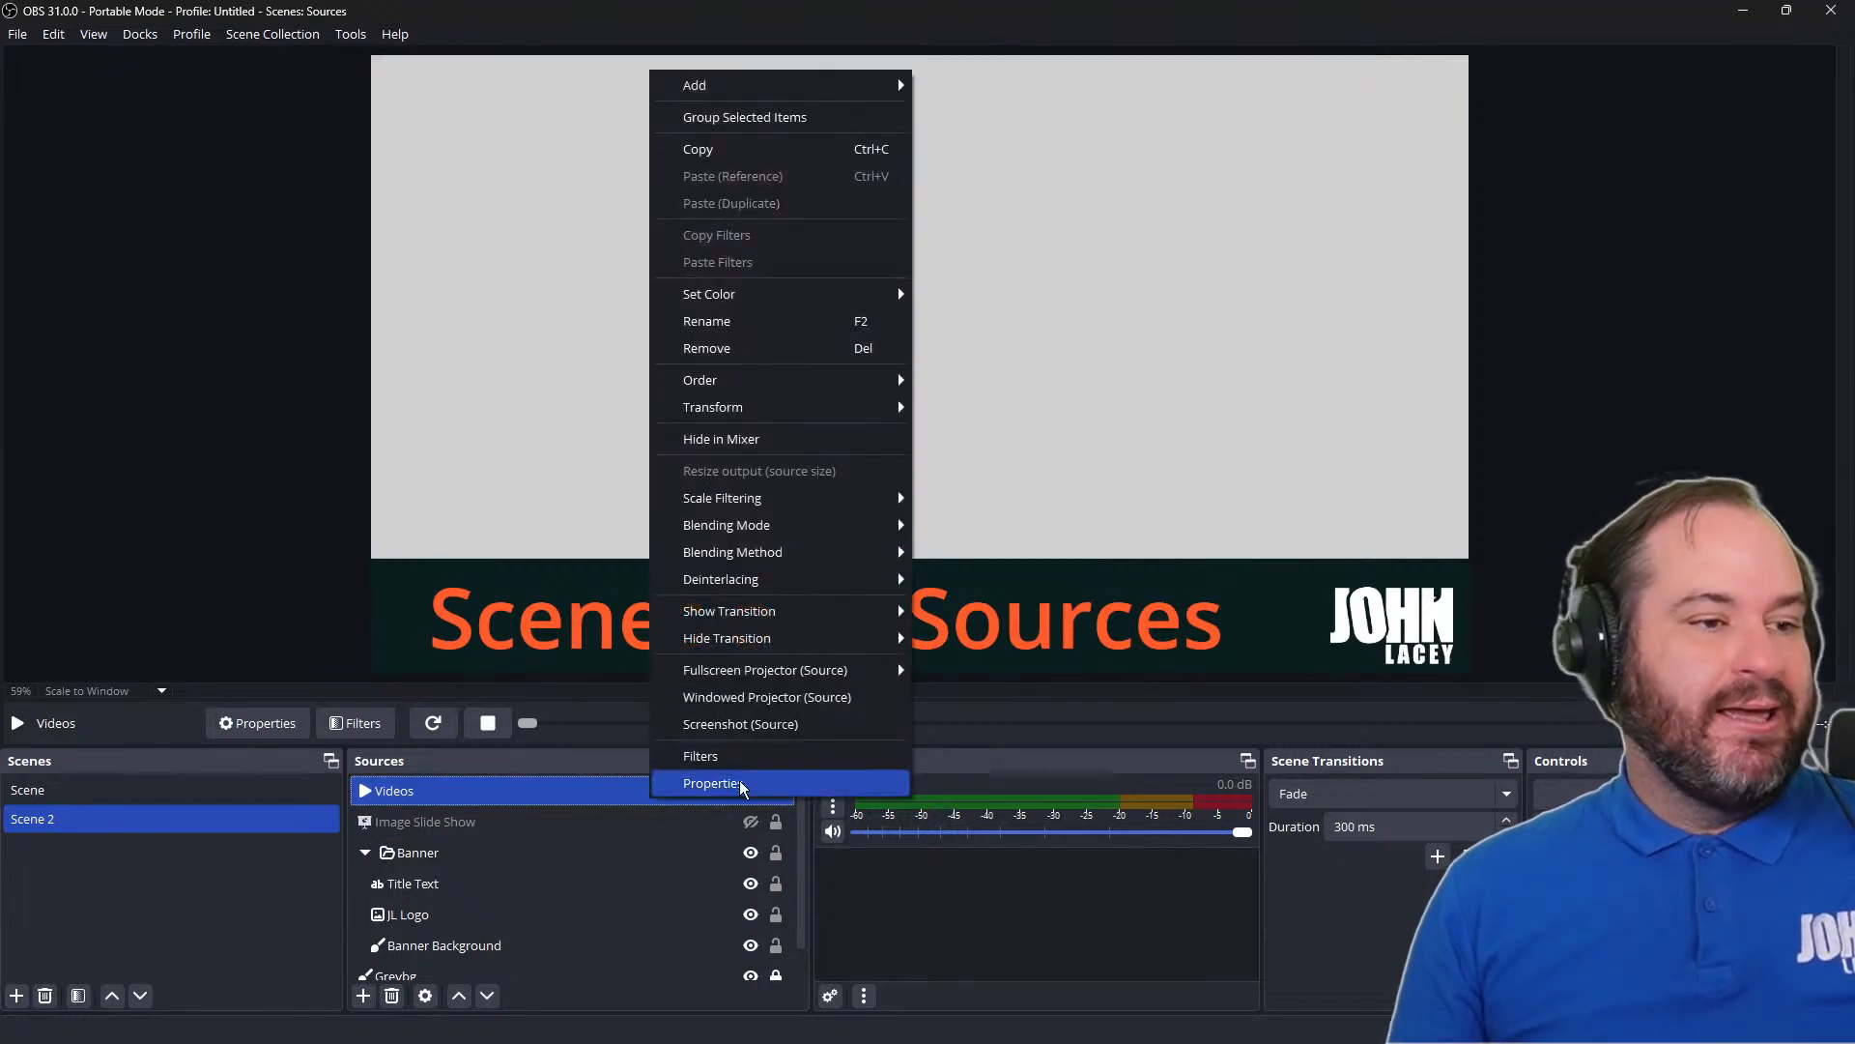
left_click(742, 785)
scroll(955, 677, "down", 1)
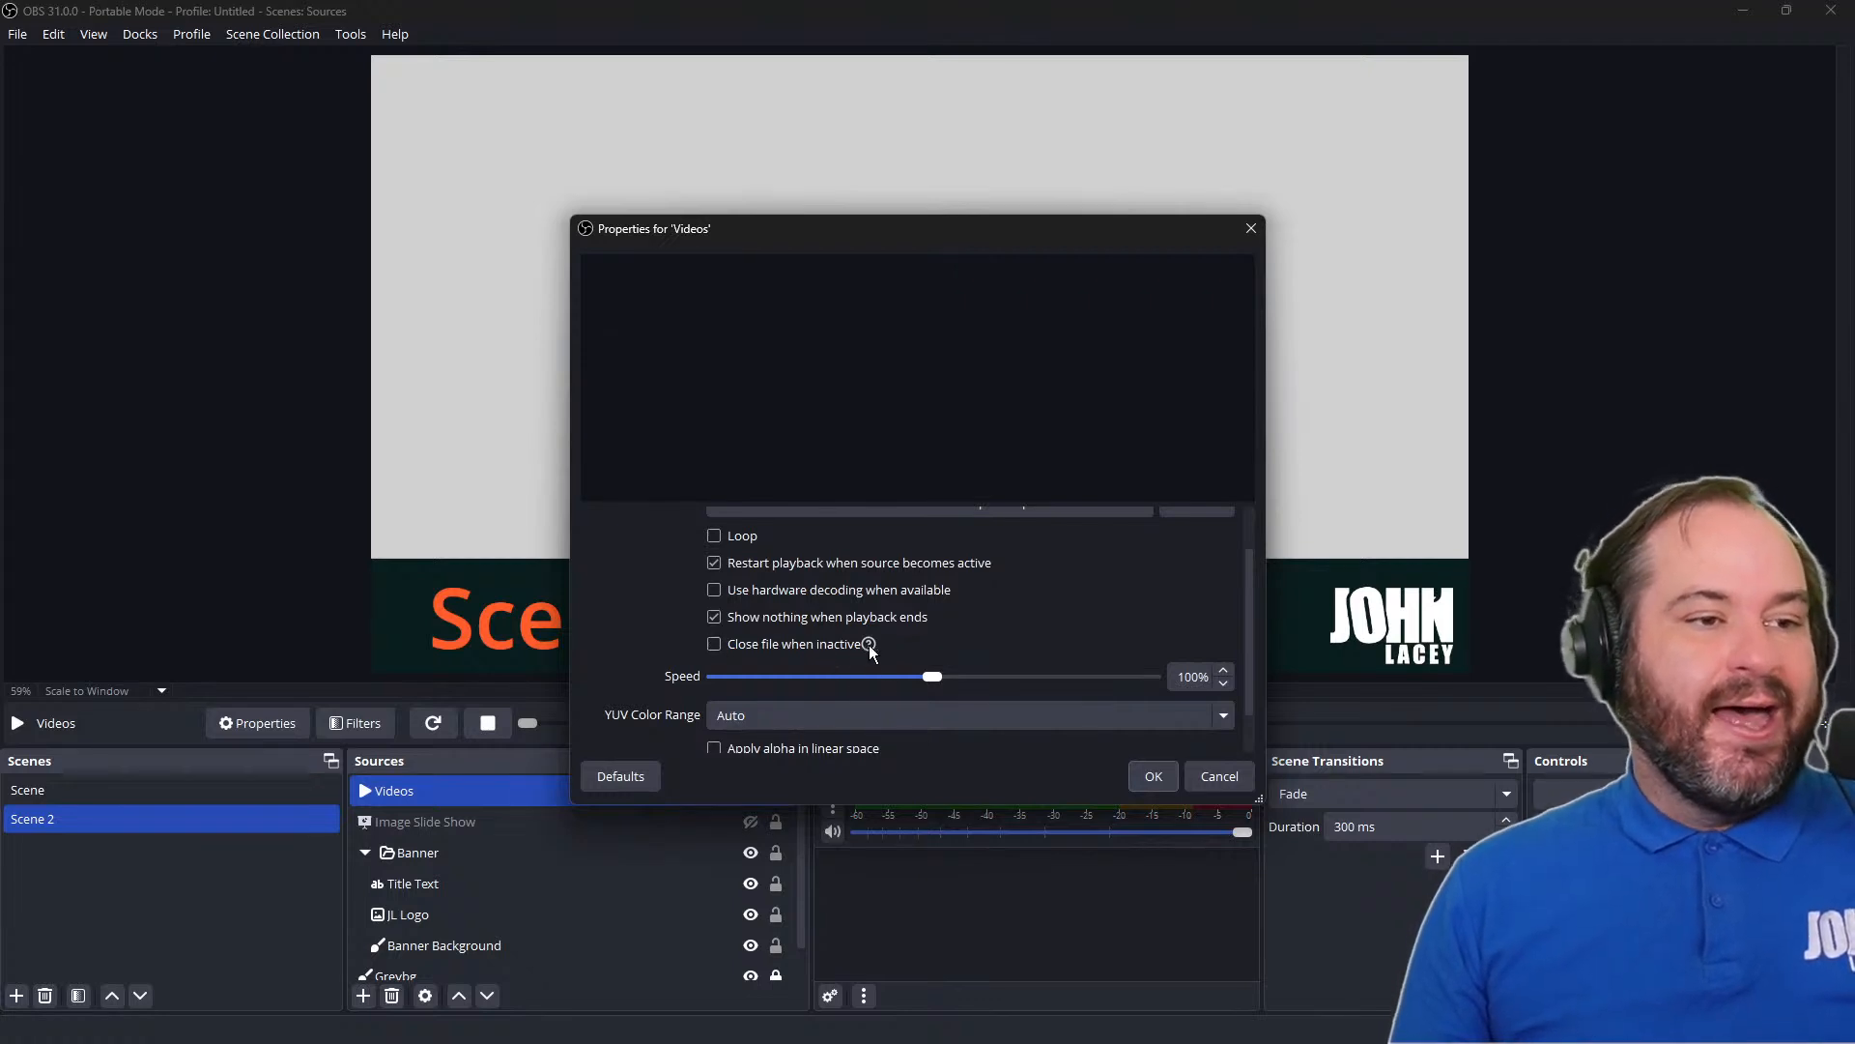
mouse_move(870, 649)
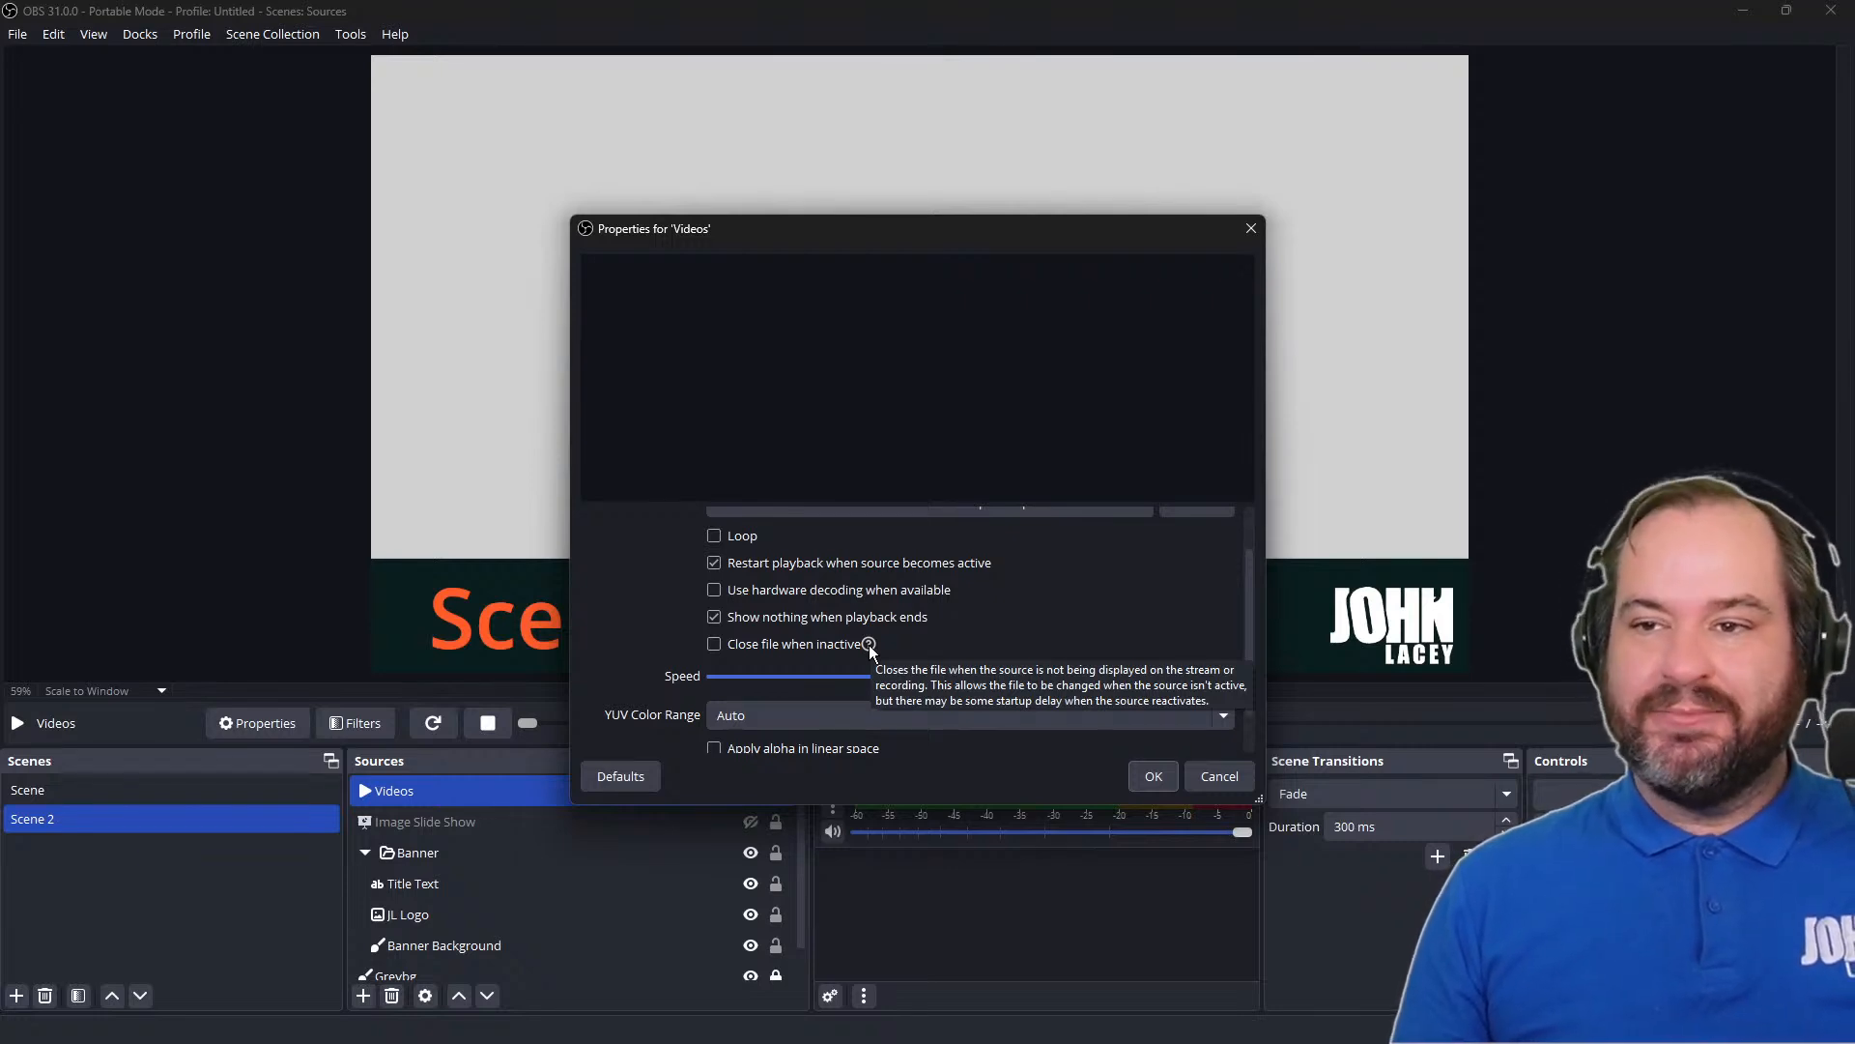
scroll(976, 642, "down", 1)
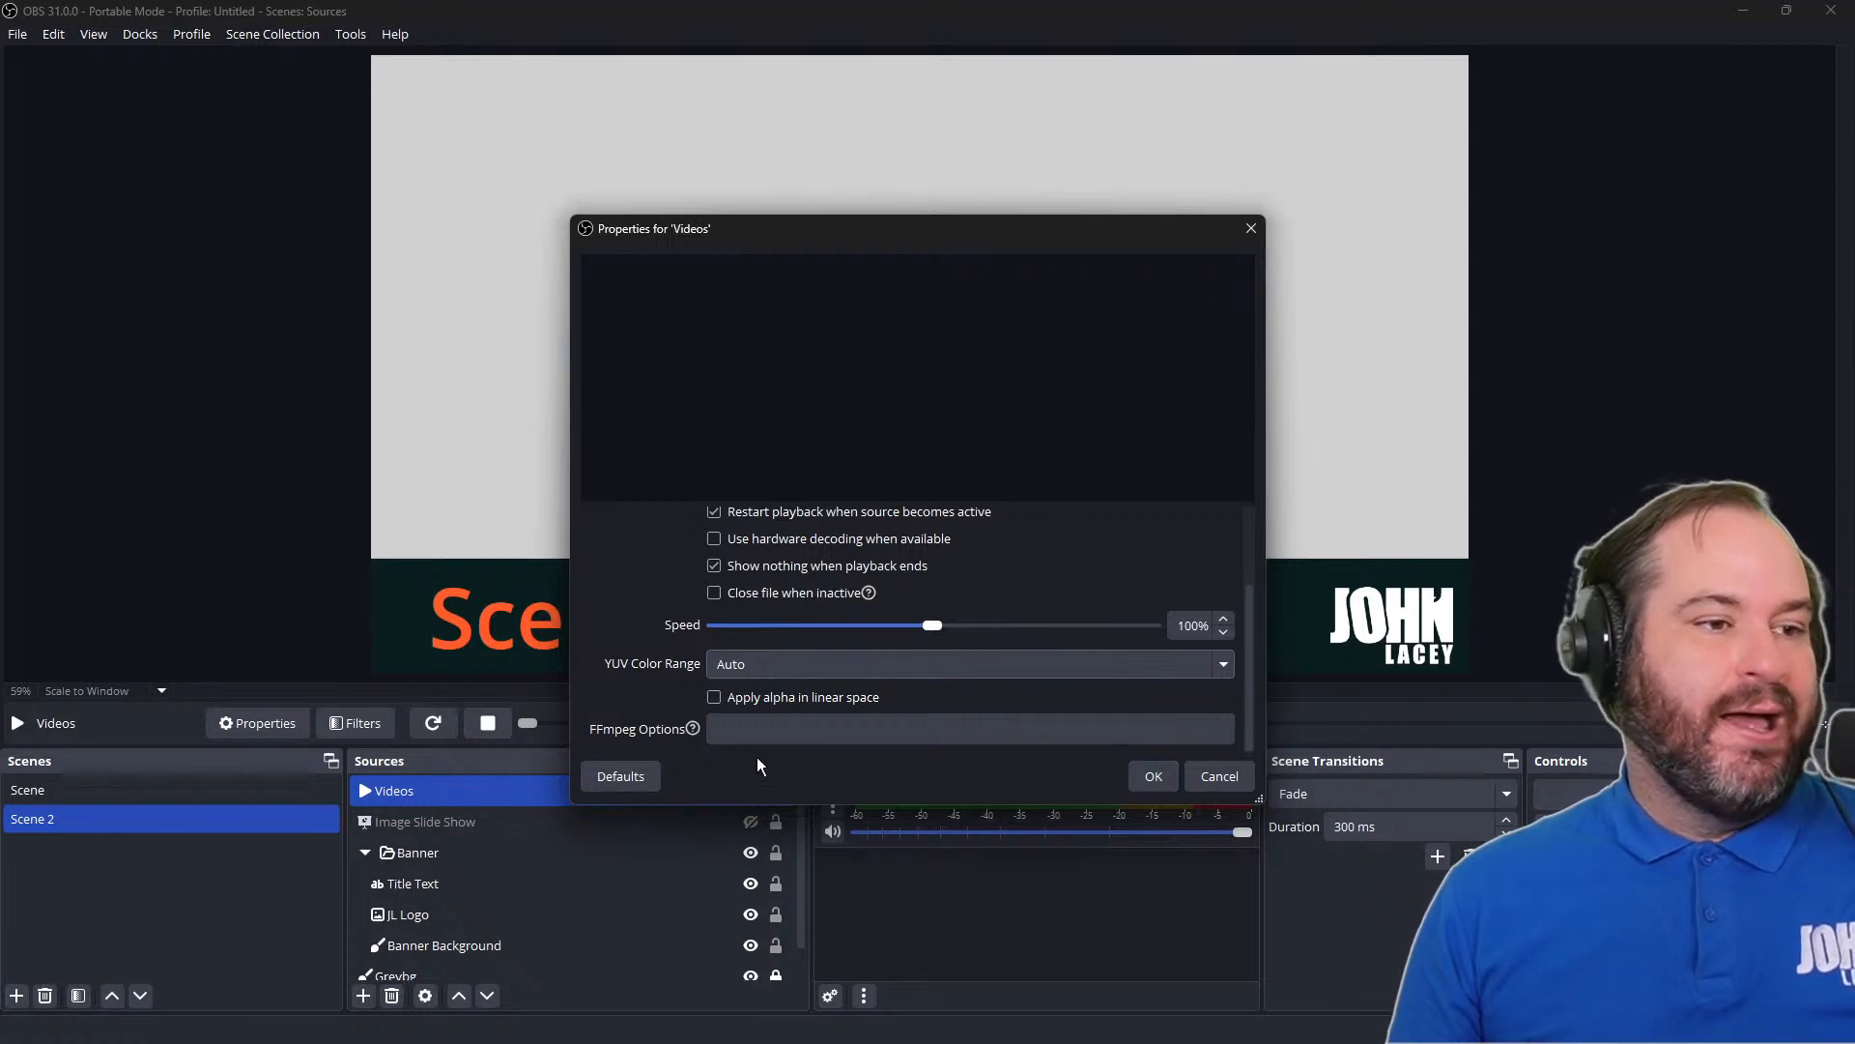
scroll(692, 709, "up", 1)
scroll(692, 709, "down", 1)
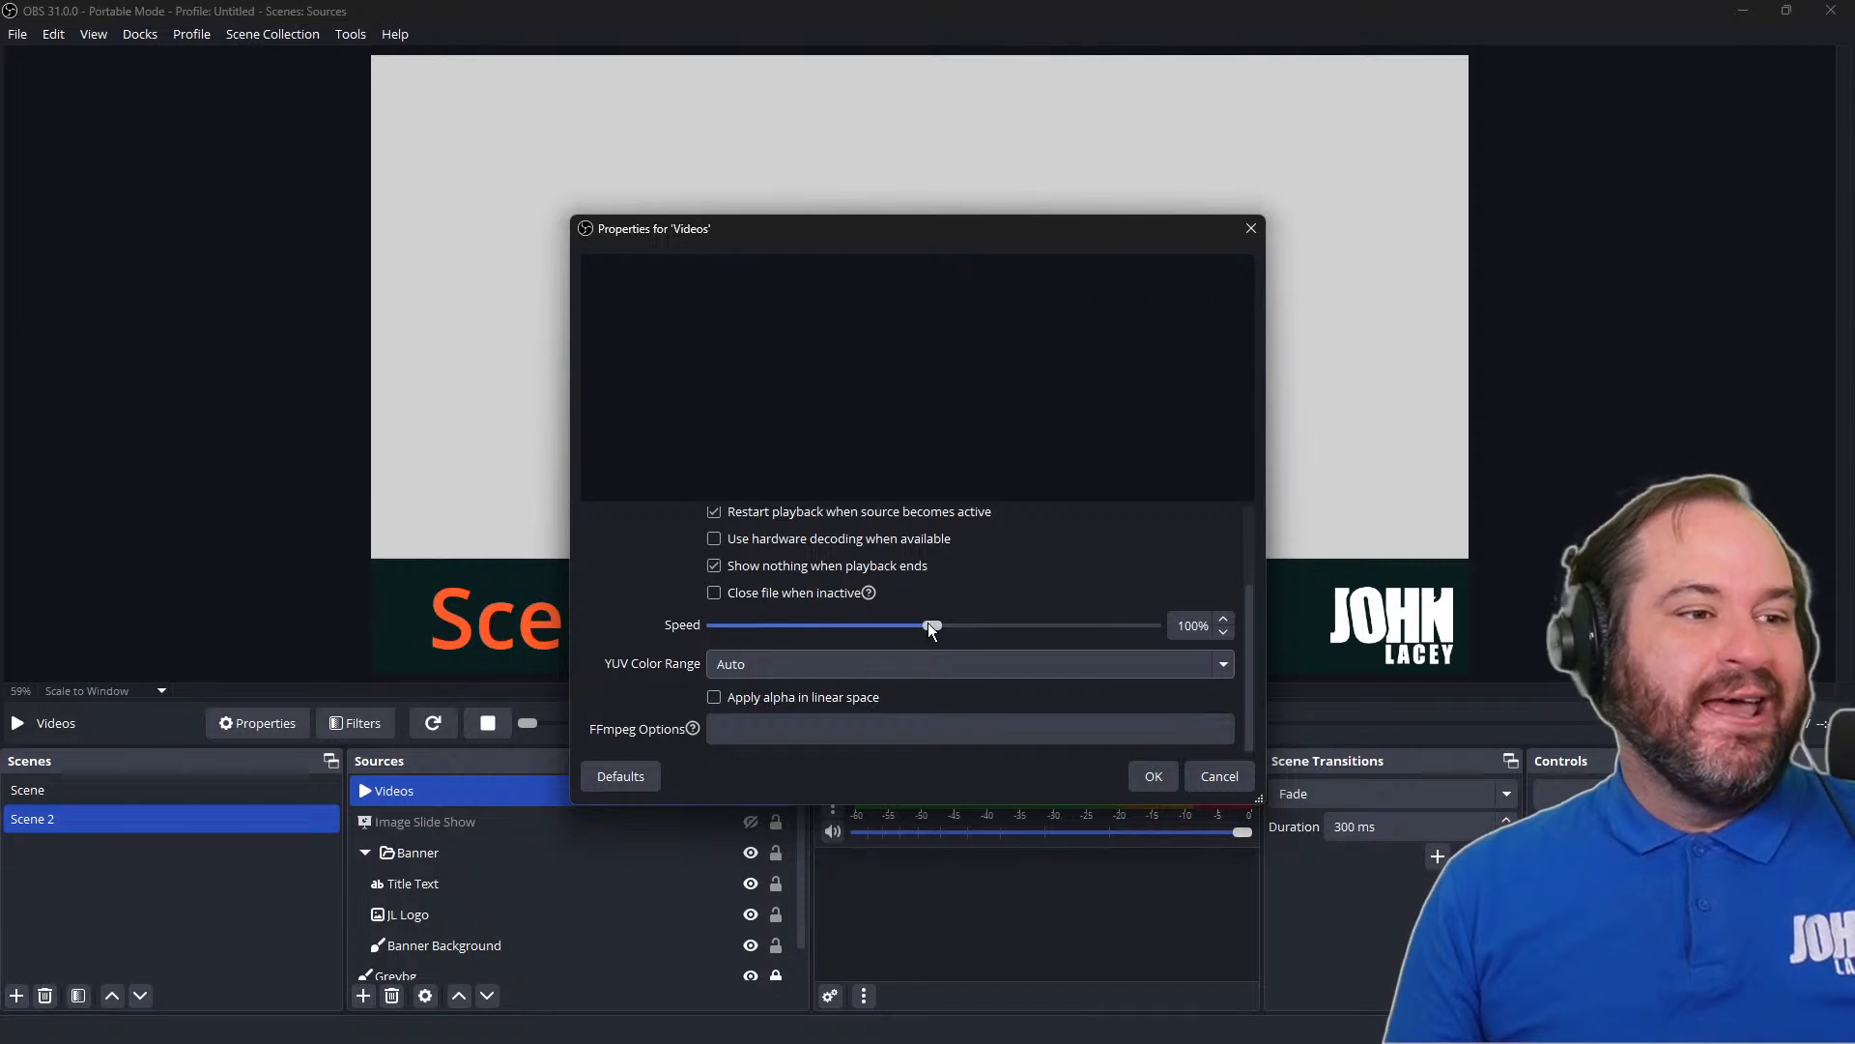
Try the Videos source at 200% speed, and replay the clip by hiding and showing the source
left_click_drag(929, 623, 1031, 625)
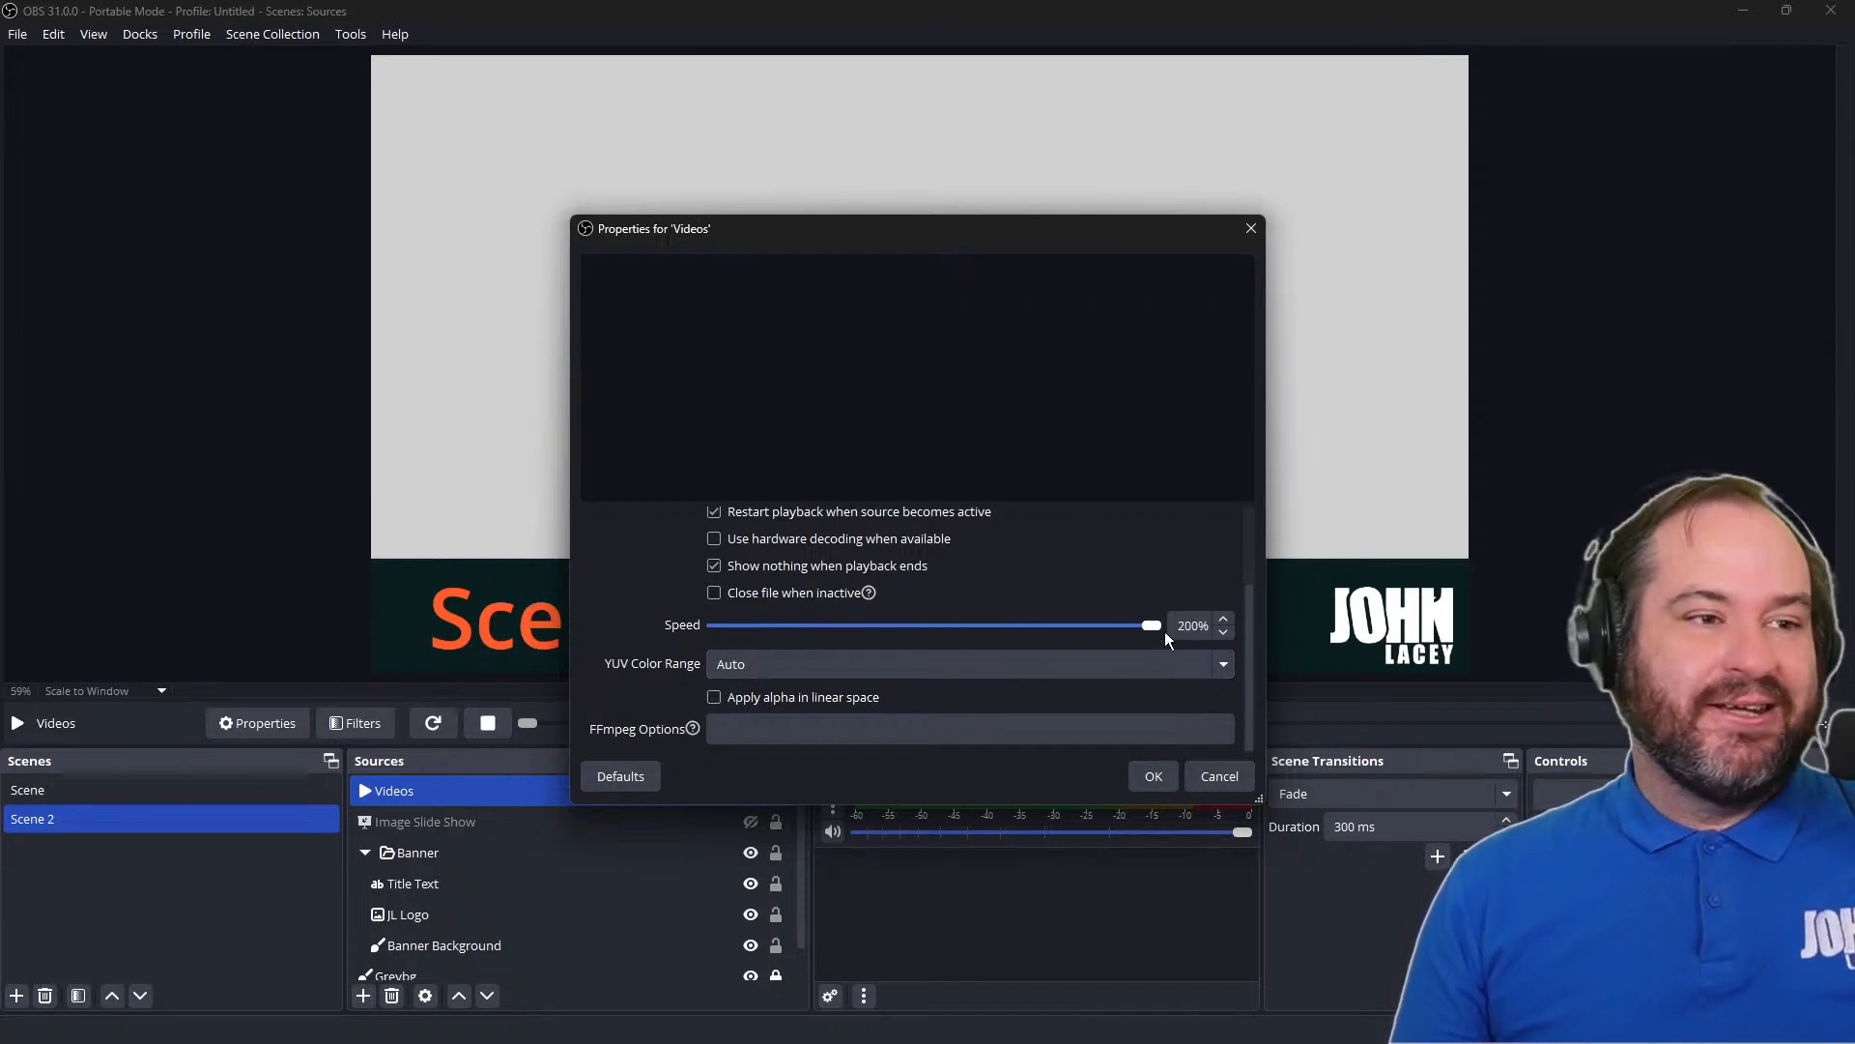
left_click(1153, 776)
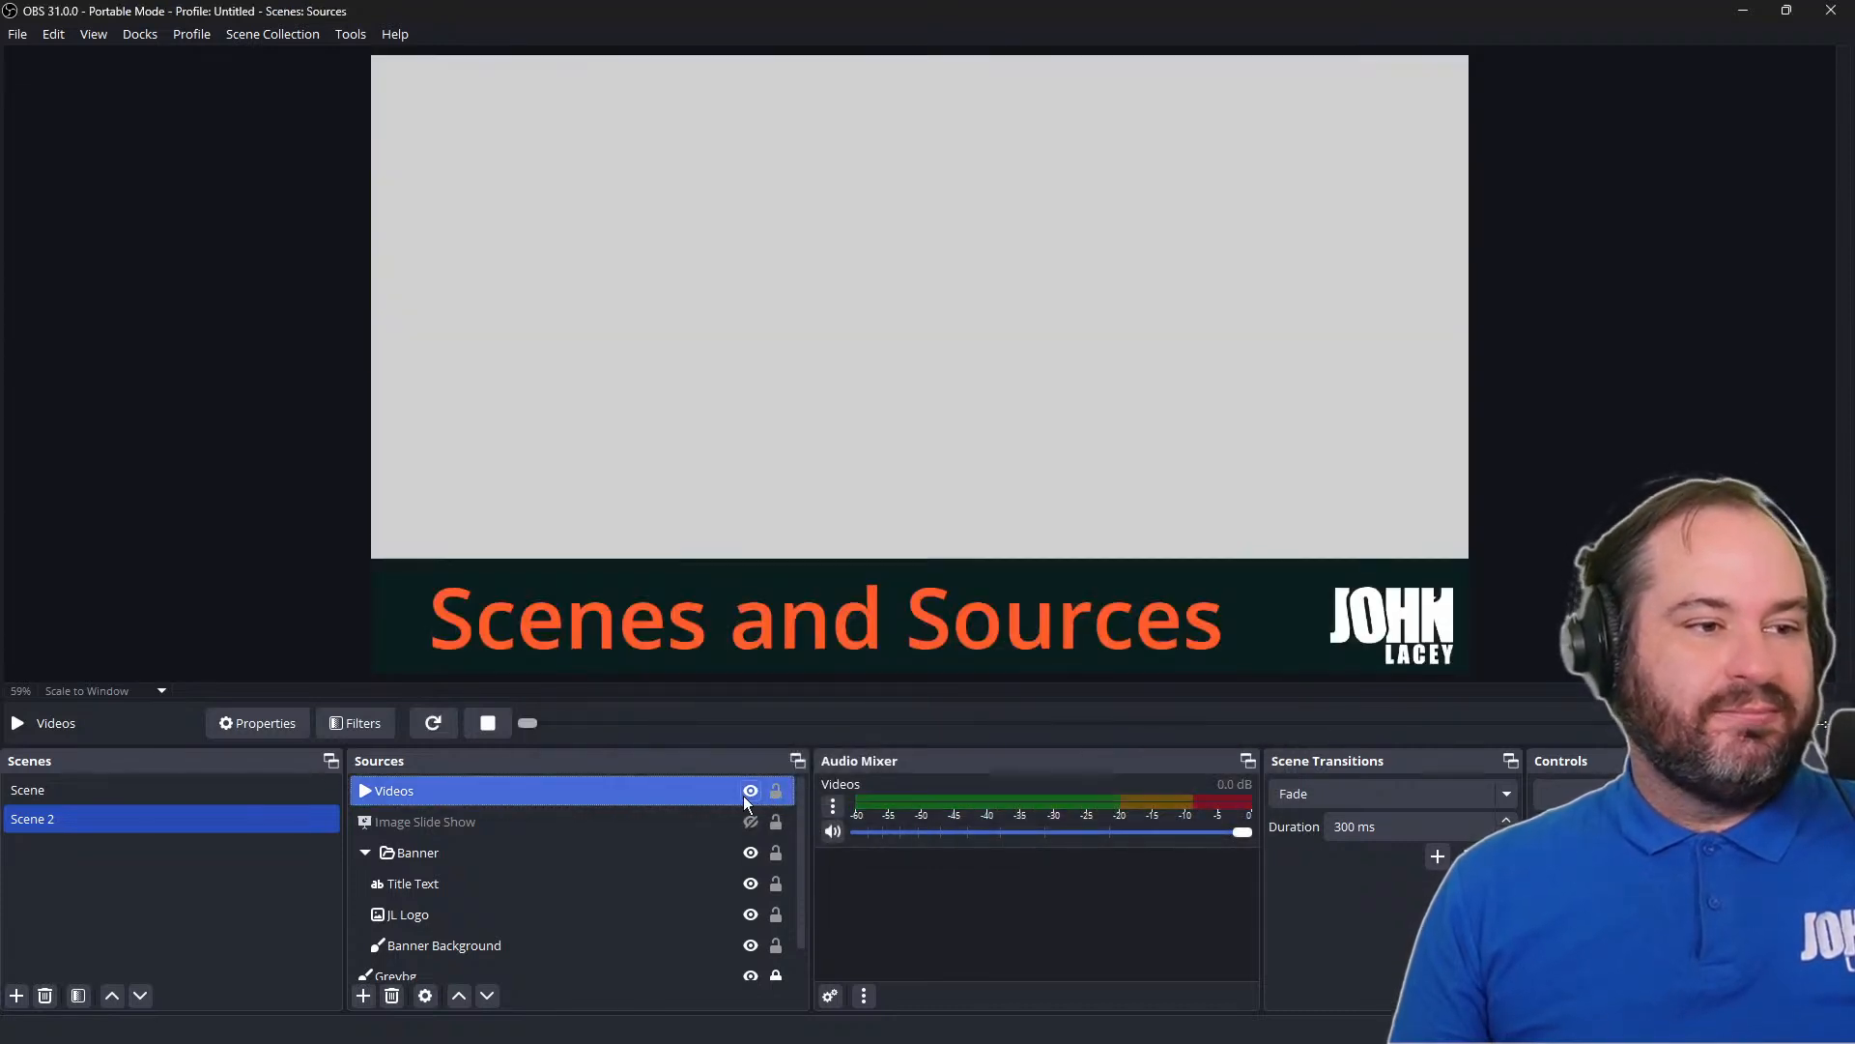
left_click(750, 797)
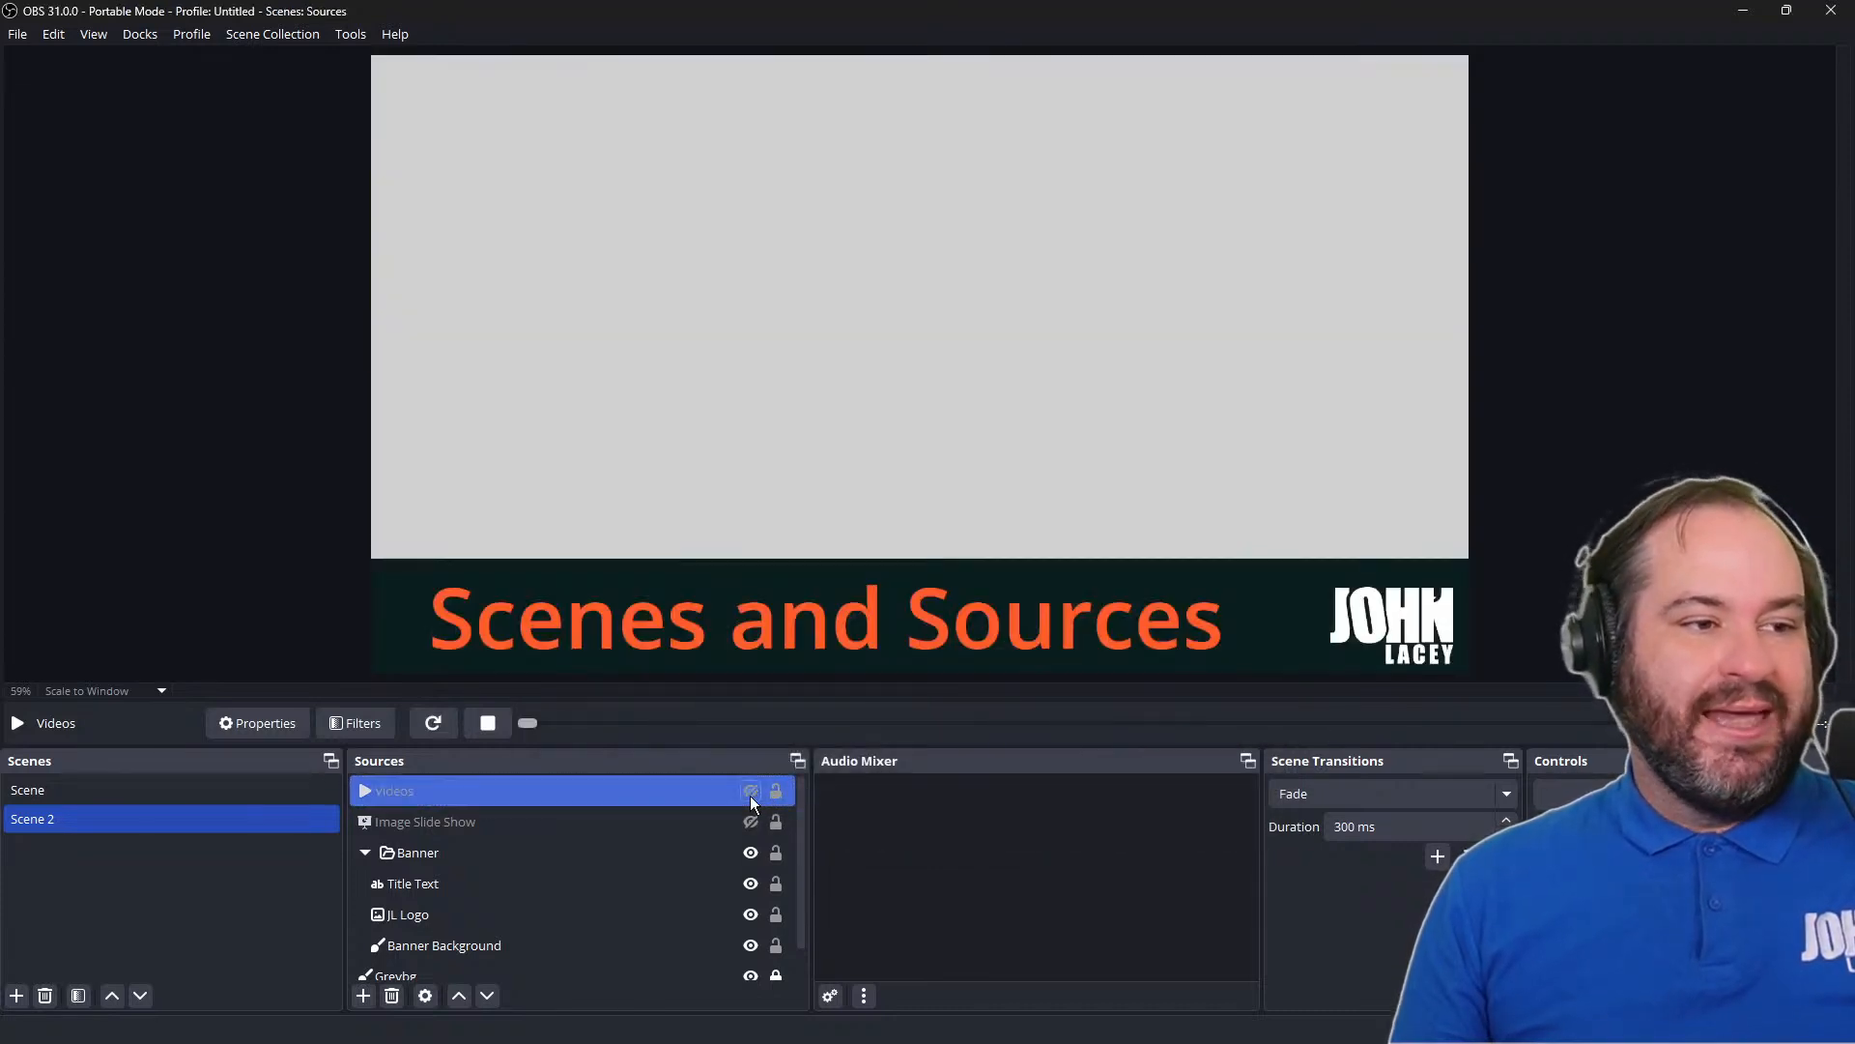
left_click(750, 796)
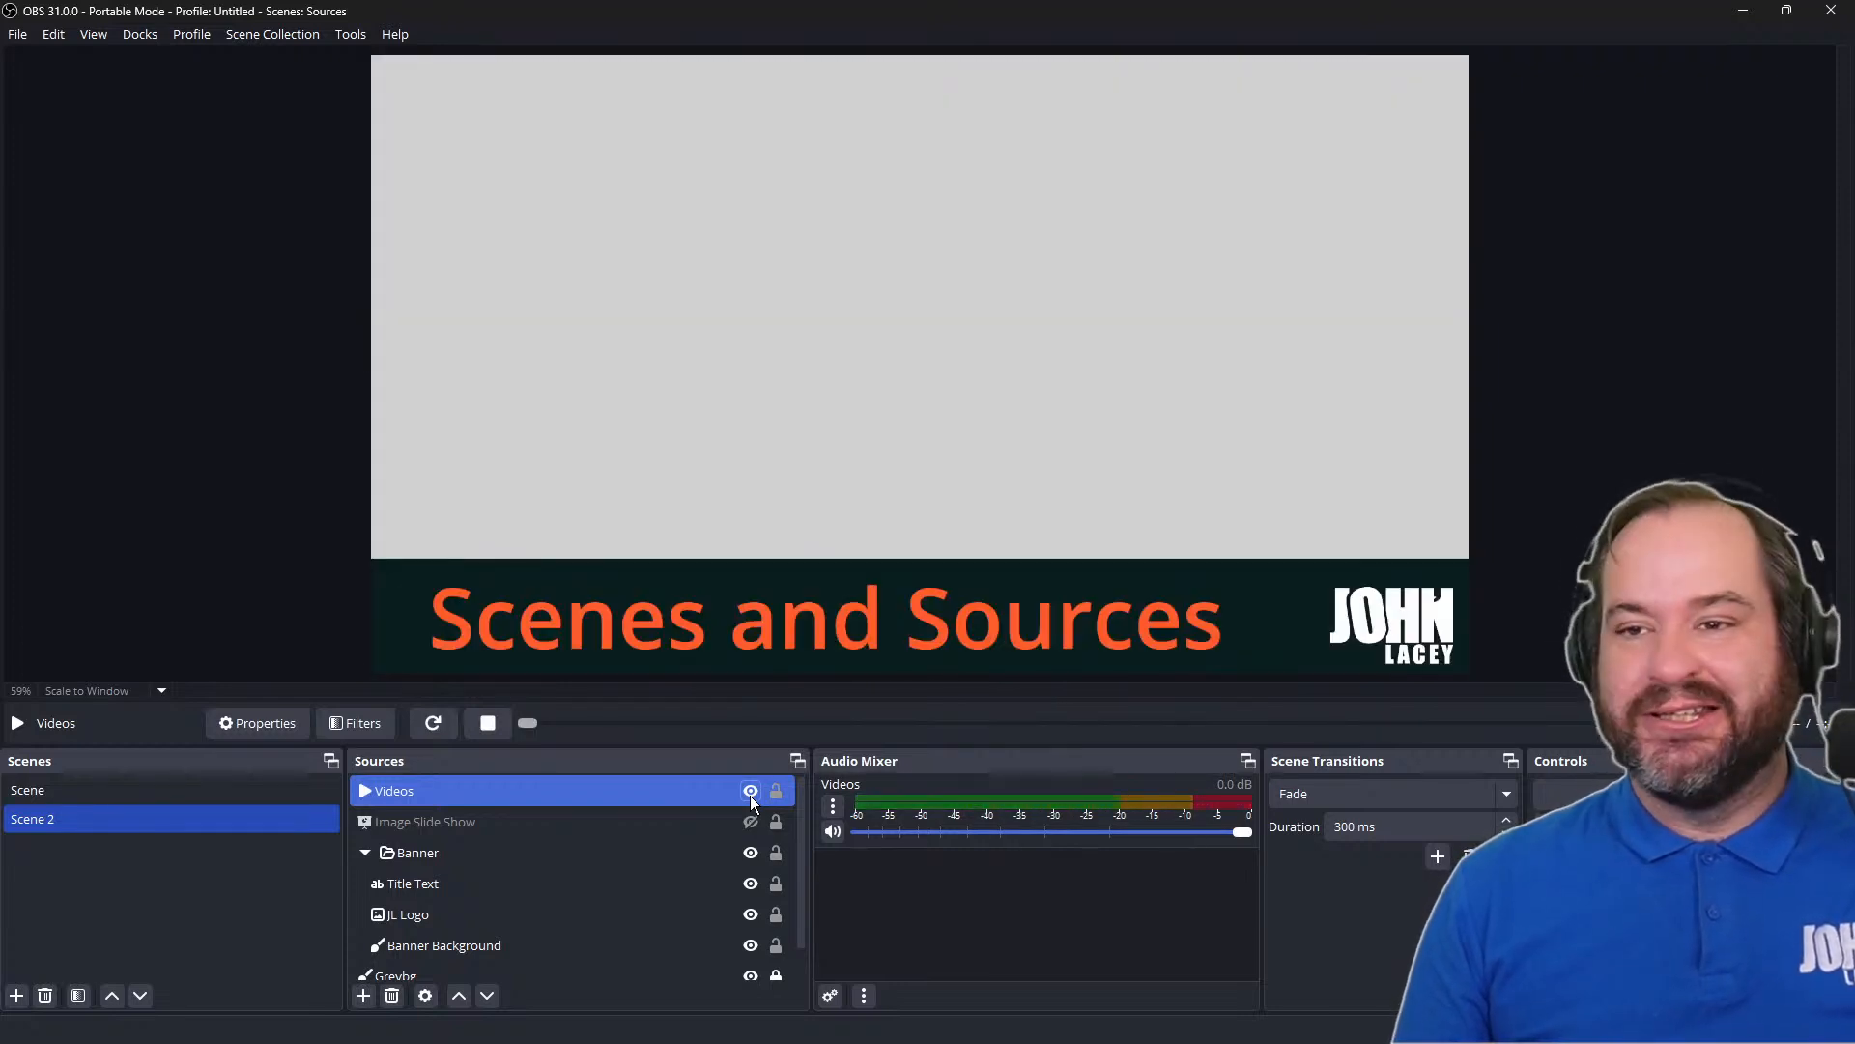
Set the Videos source's playback speed back to 100%, and toggle its visibility to replay the clip
double_click(696, 796)
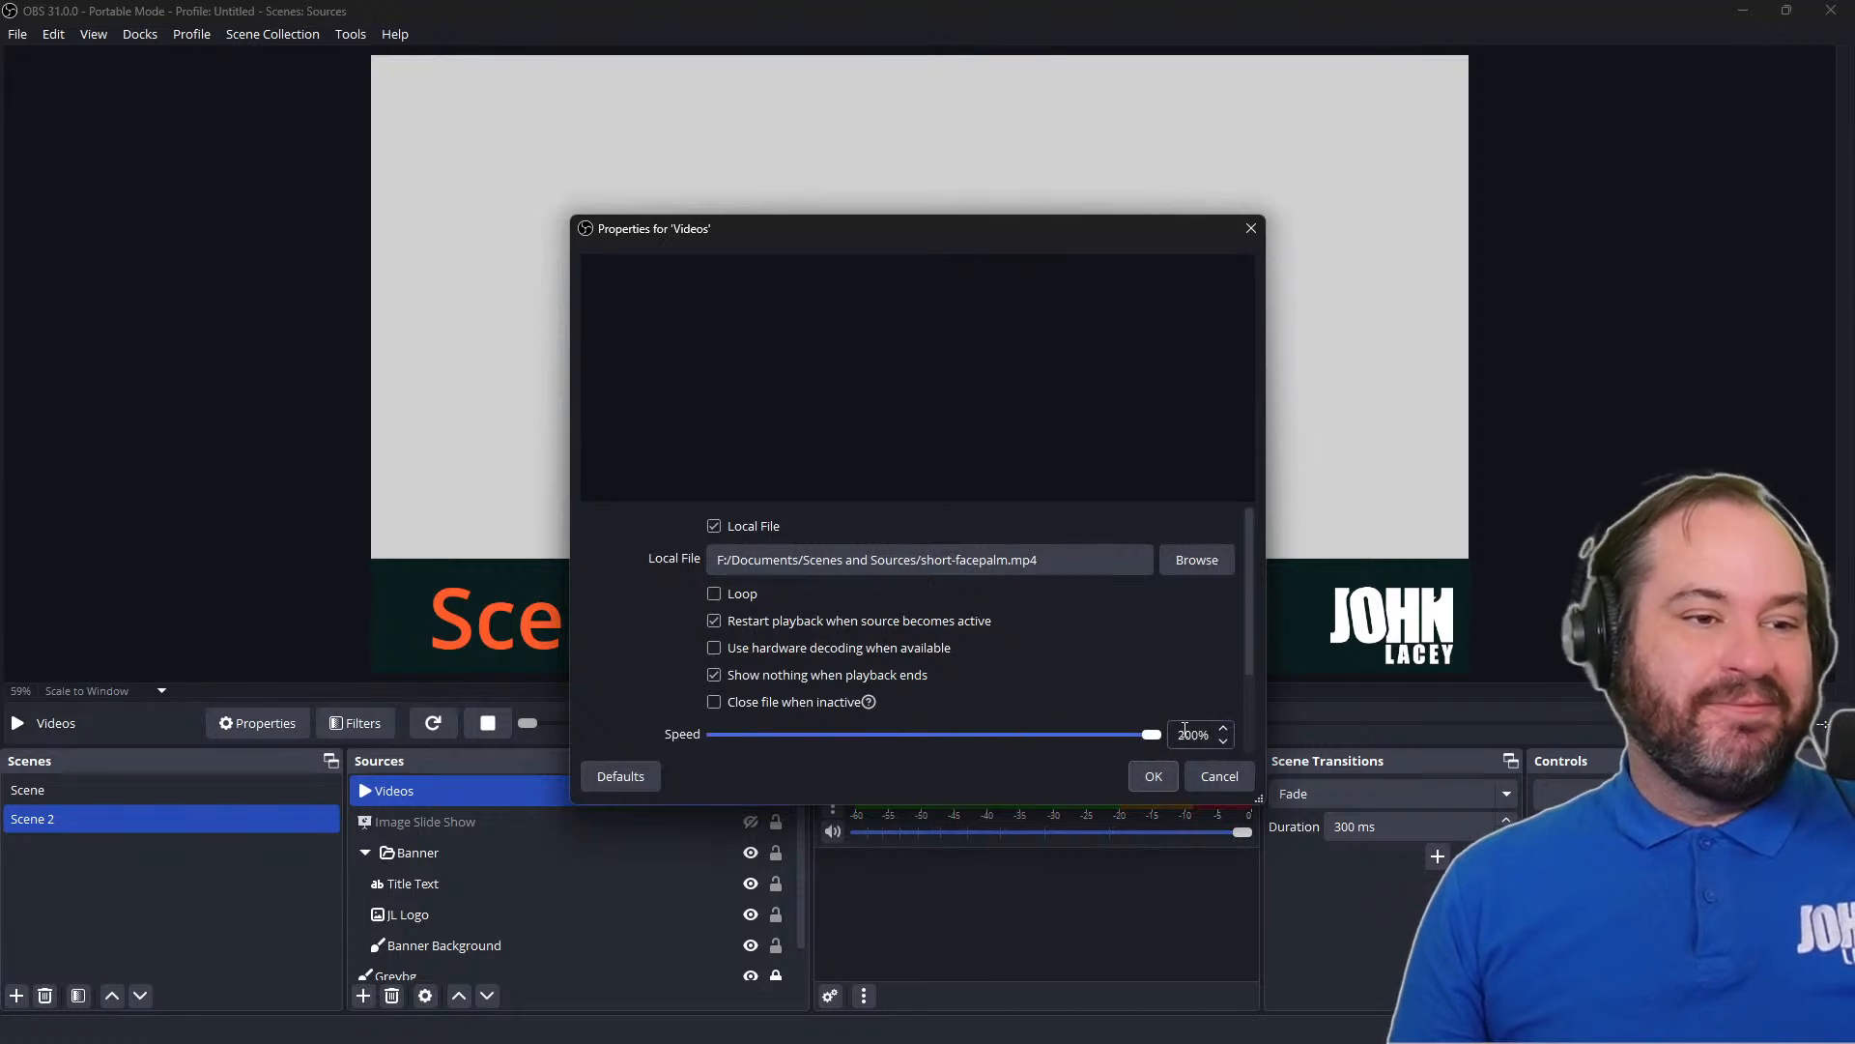
key("shift+Left")
type("1")
key("Tab")
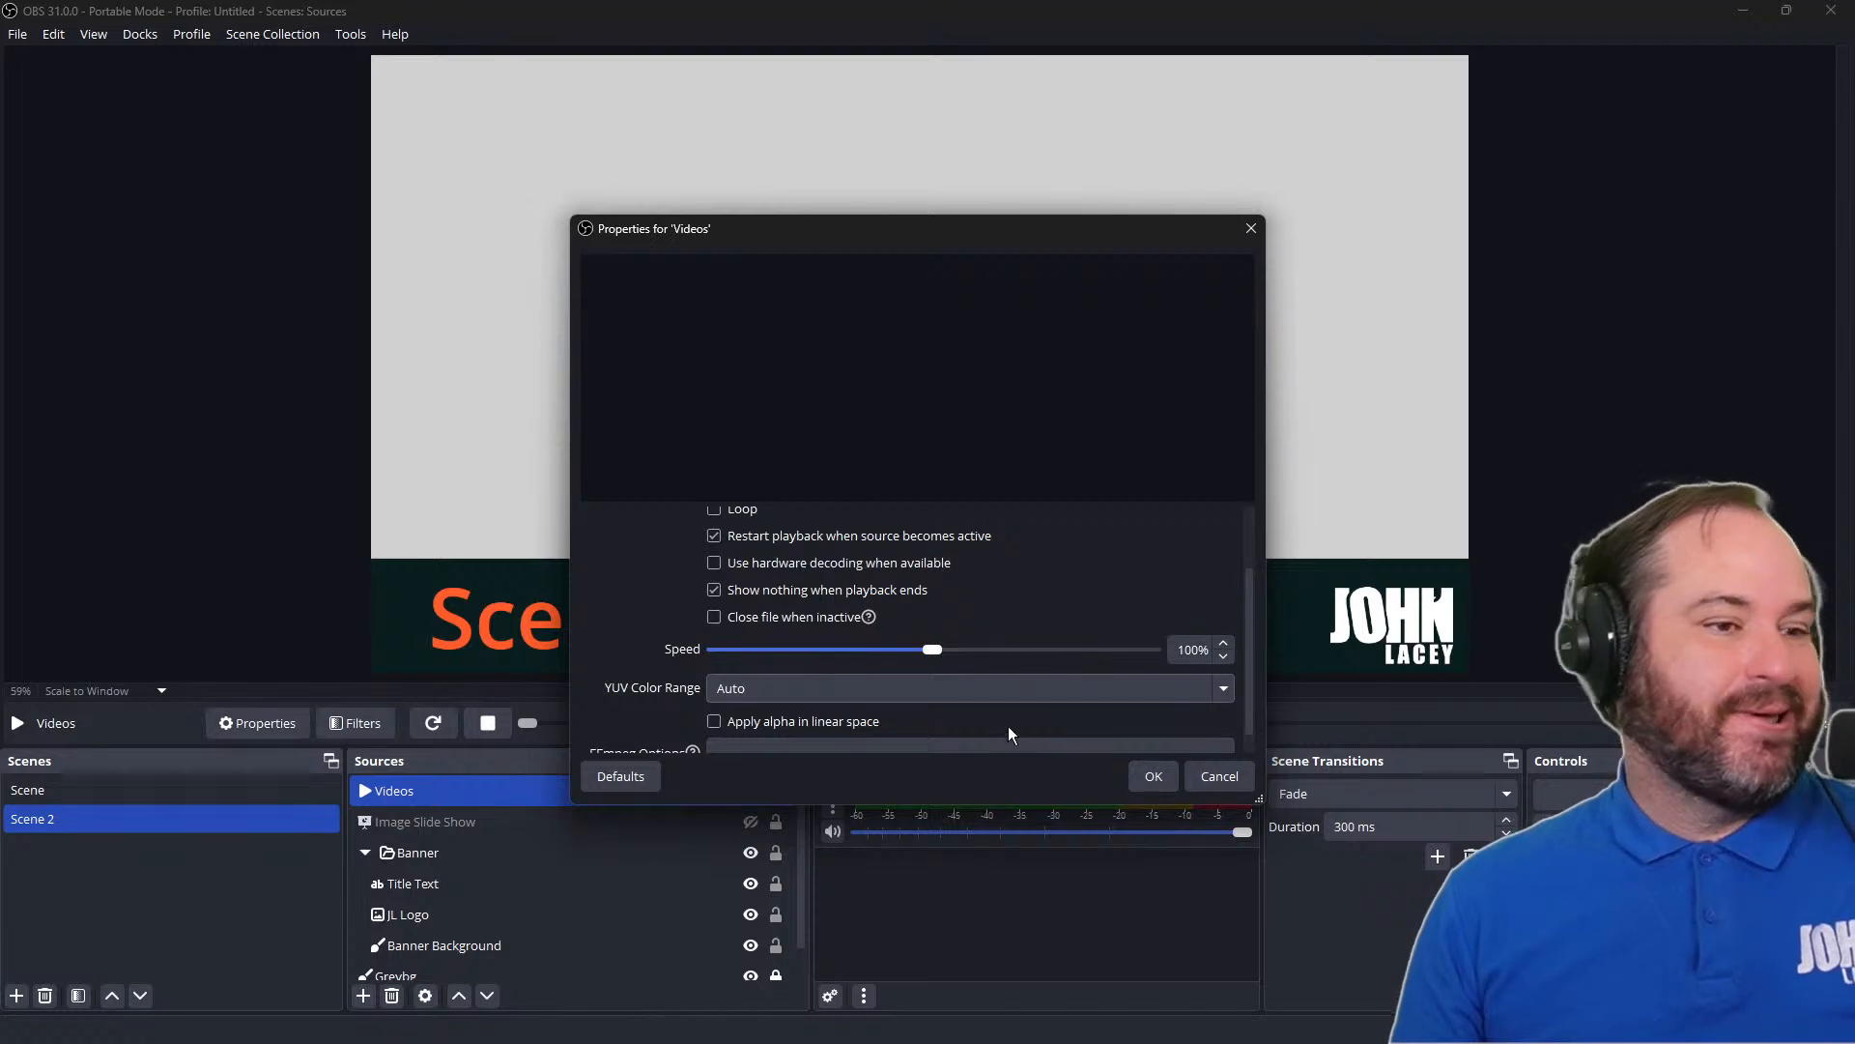
scroll(1198, 739, "down", 1)
left_click(1163, 773)
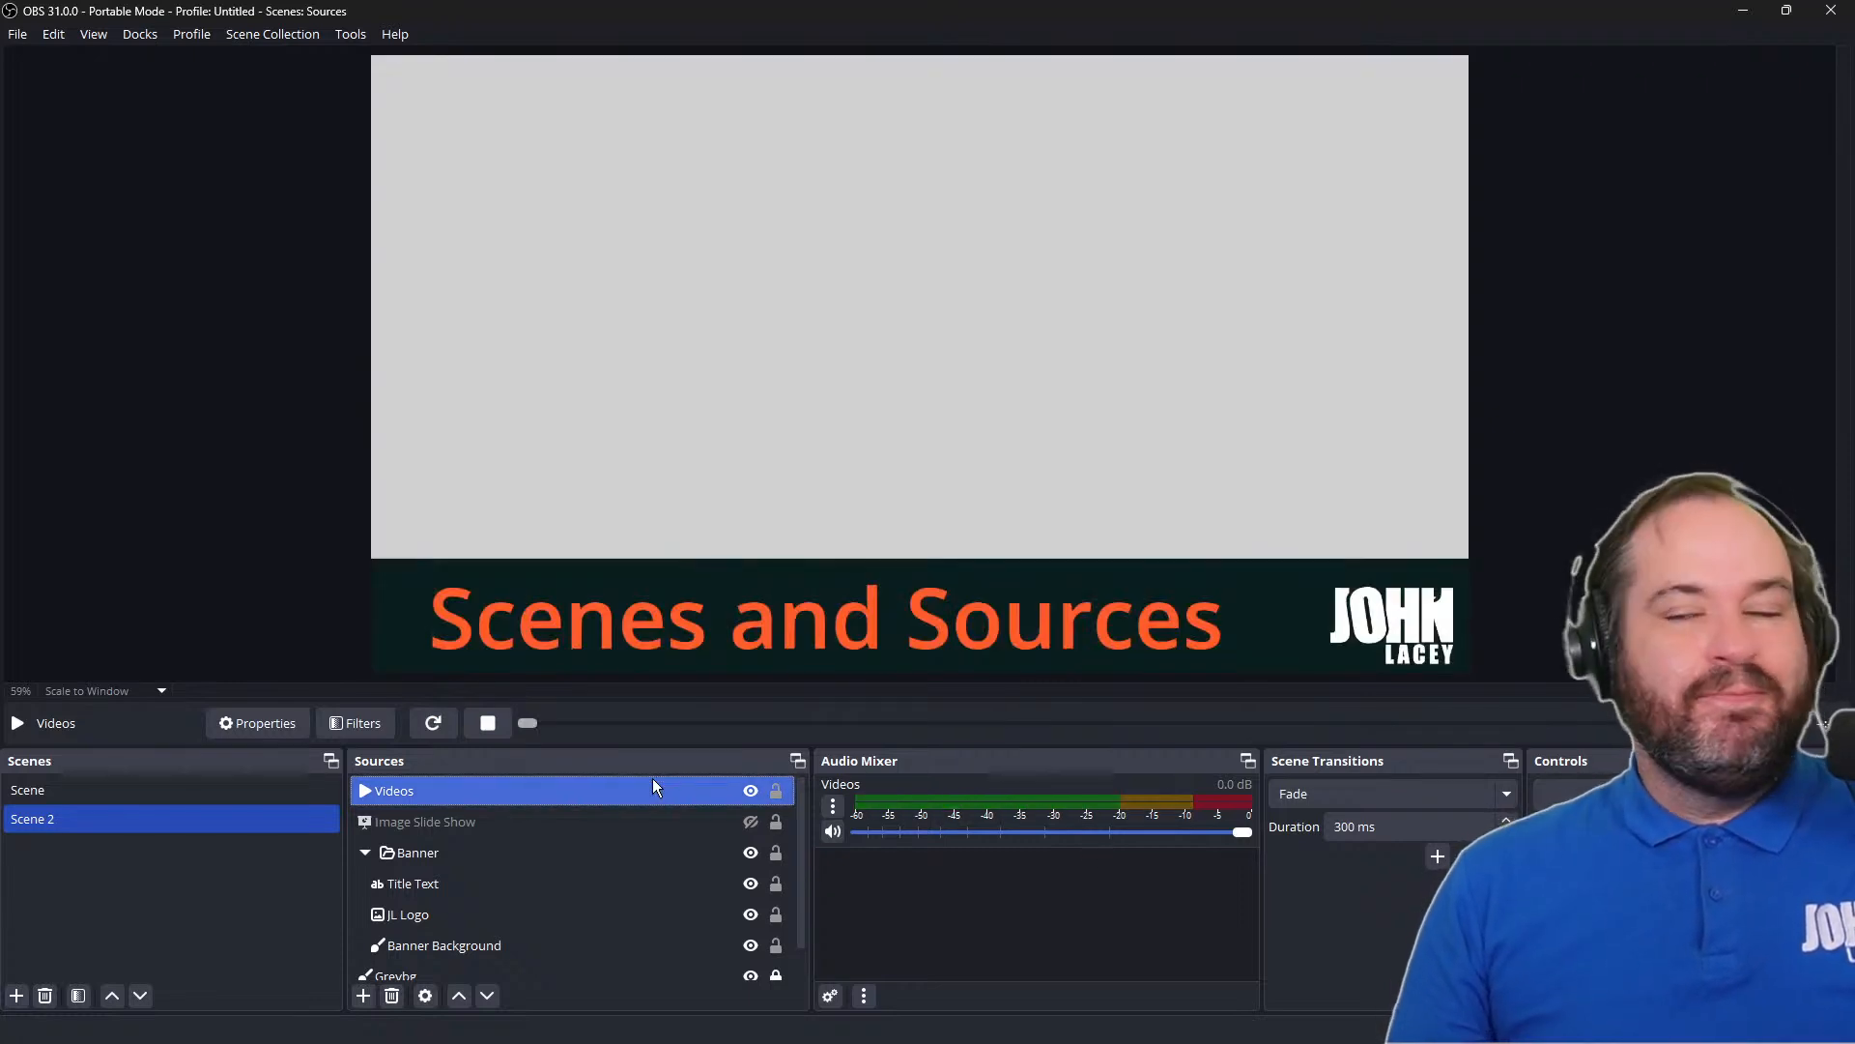
left_click(751, 791)
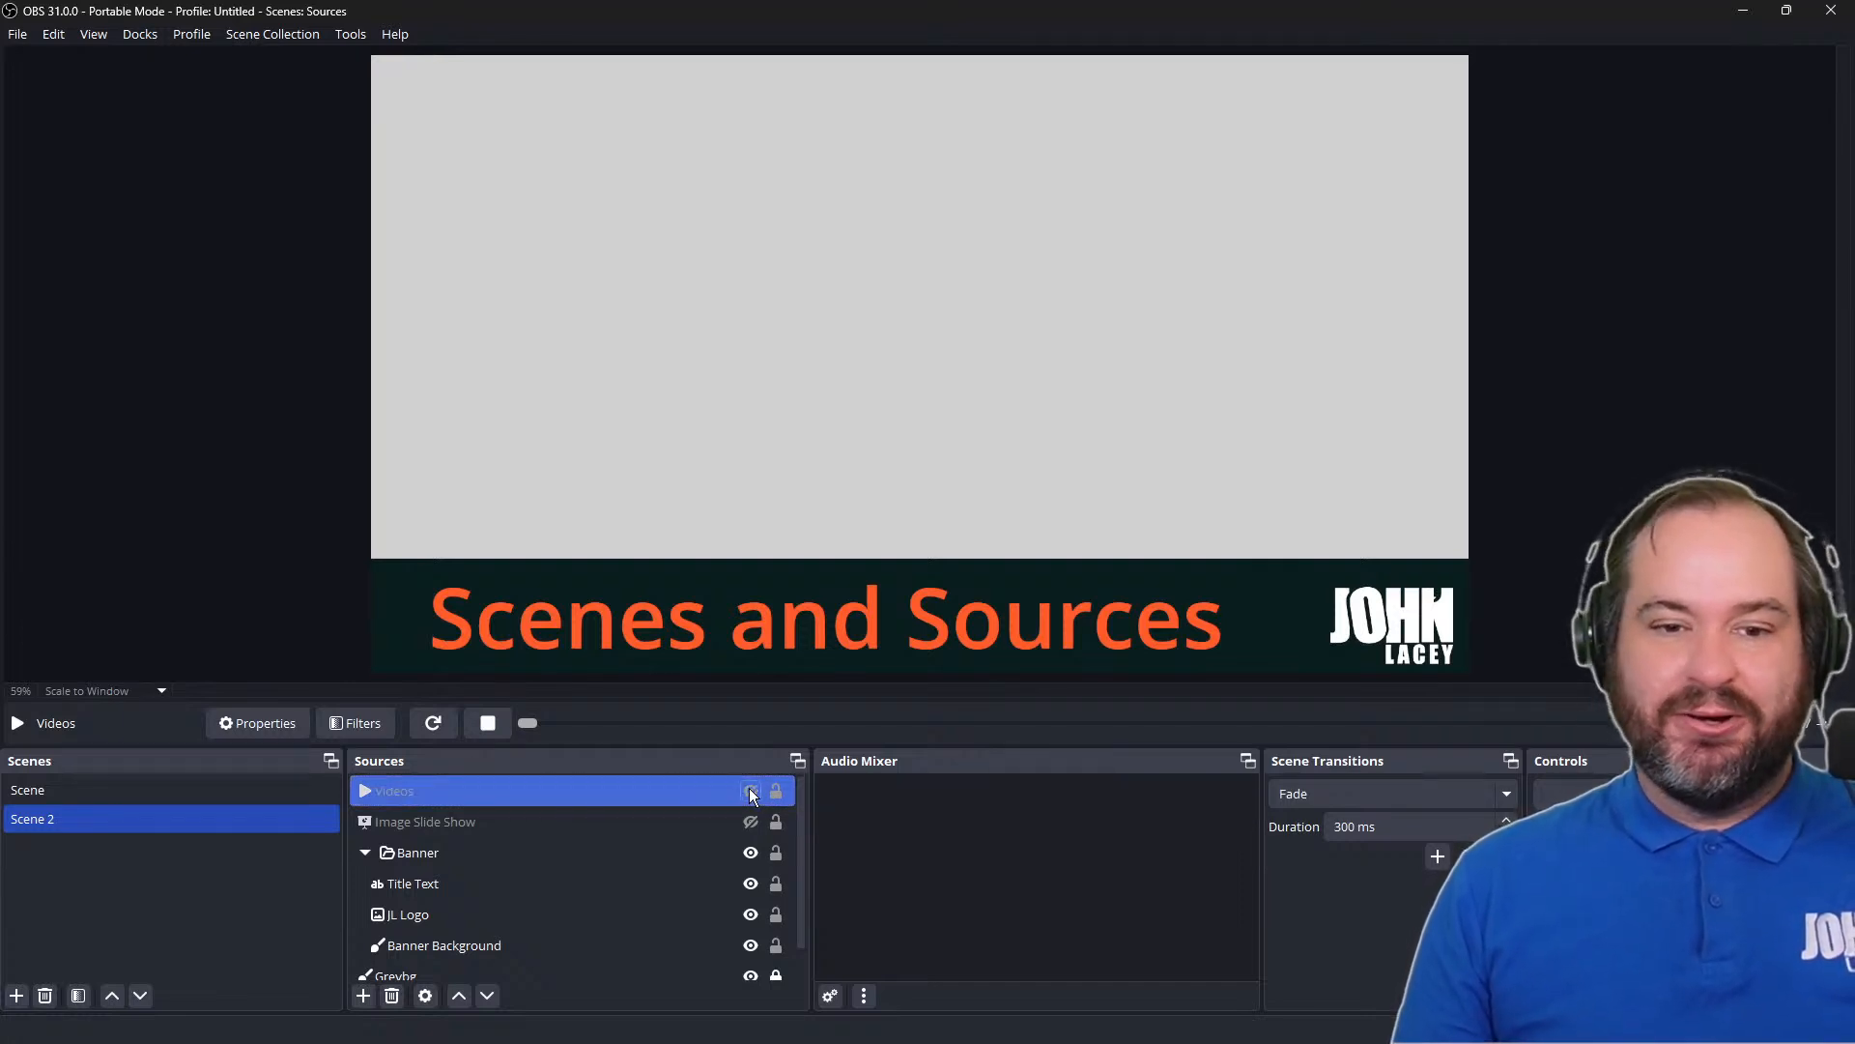
left_click(751, 792)
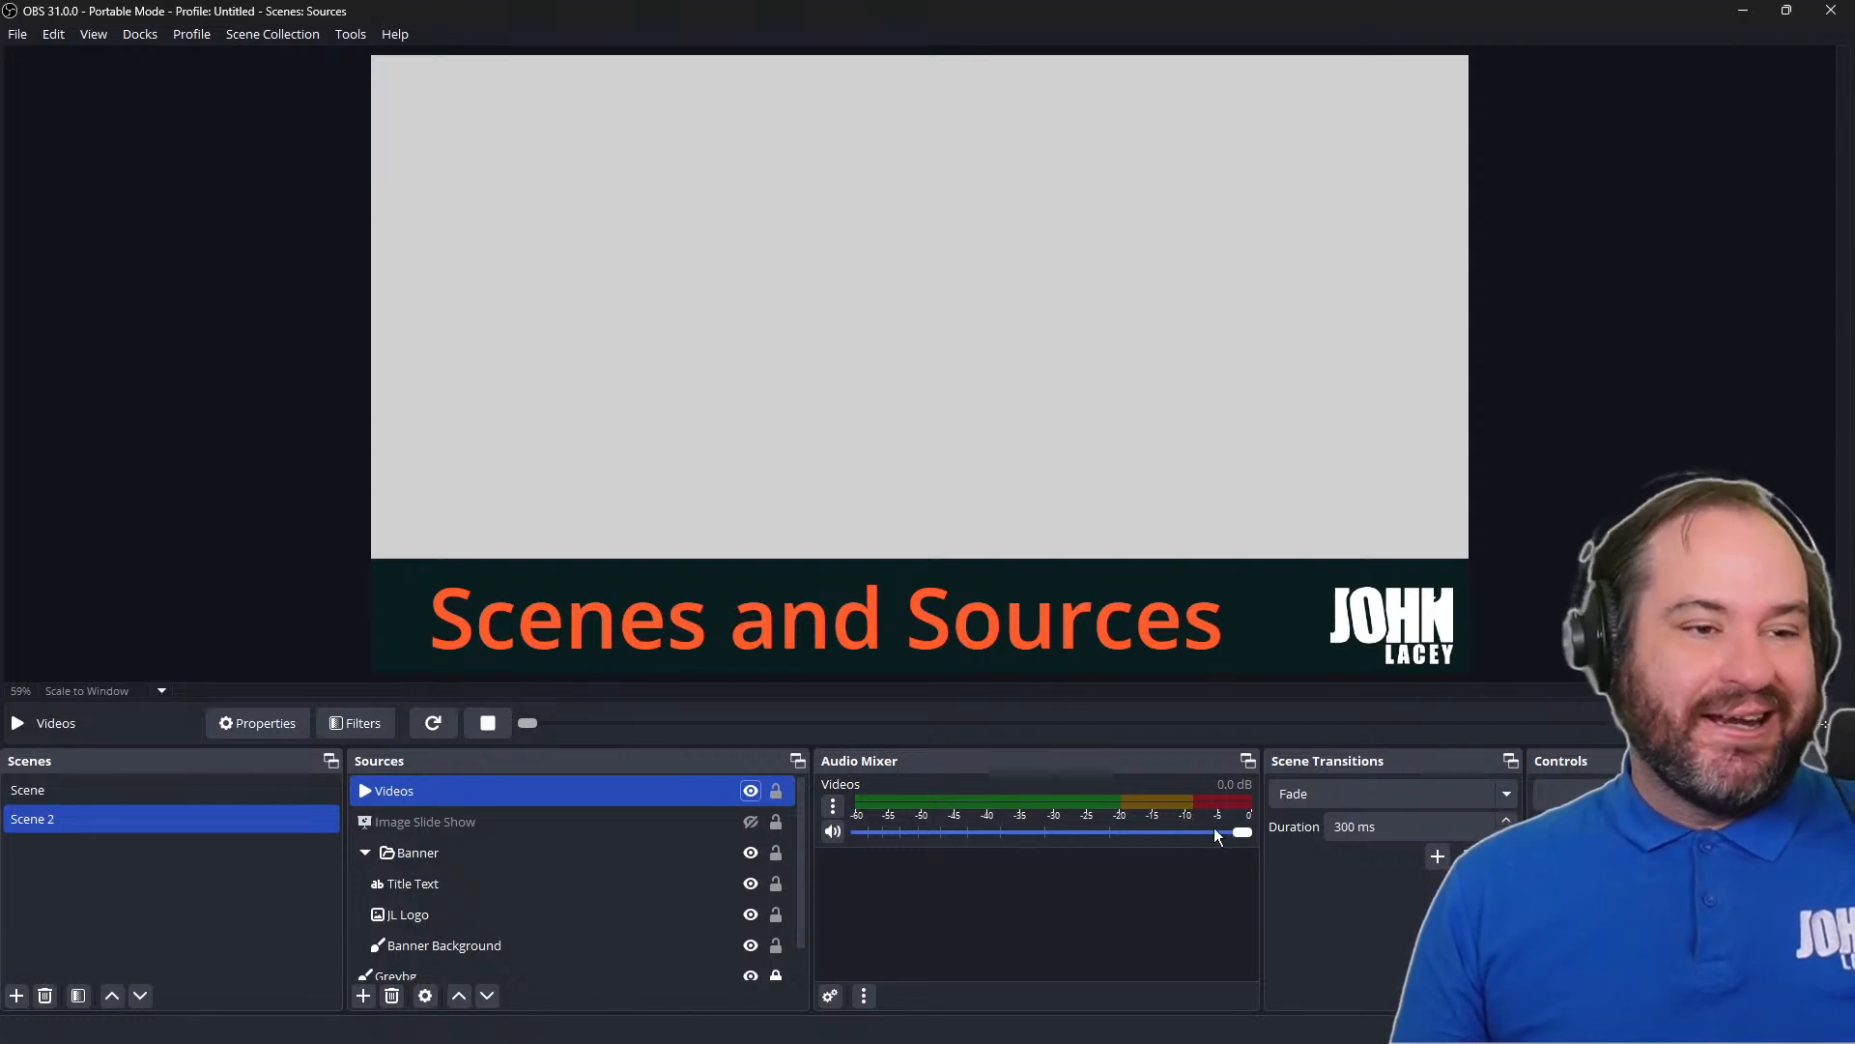
Set the Videos source's volume to -6.0 dB in its advanced audio properties, and replay the clip
left_click(835, 803)
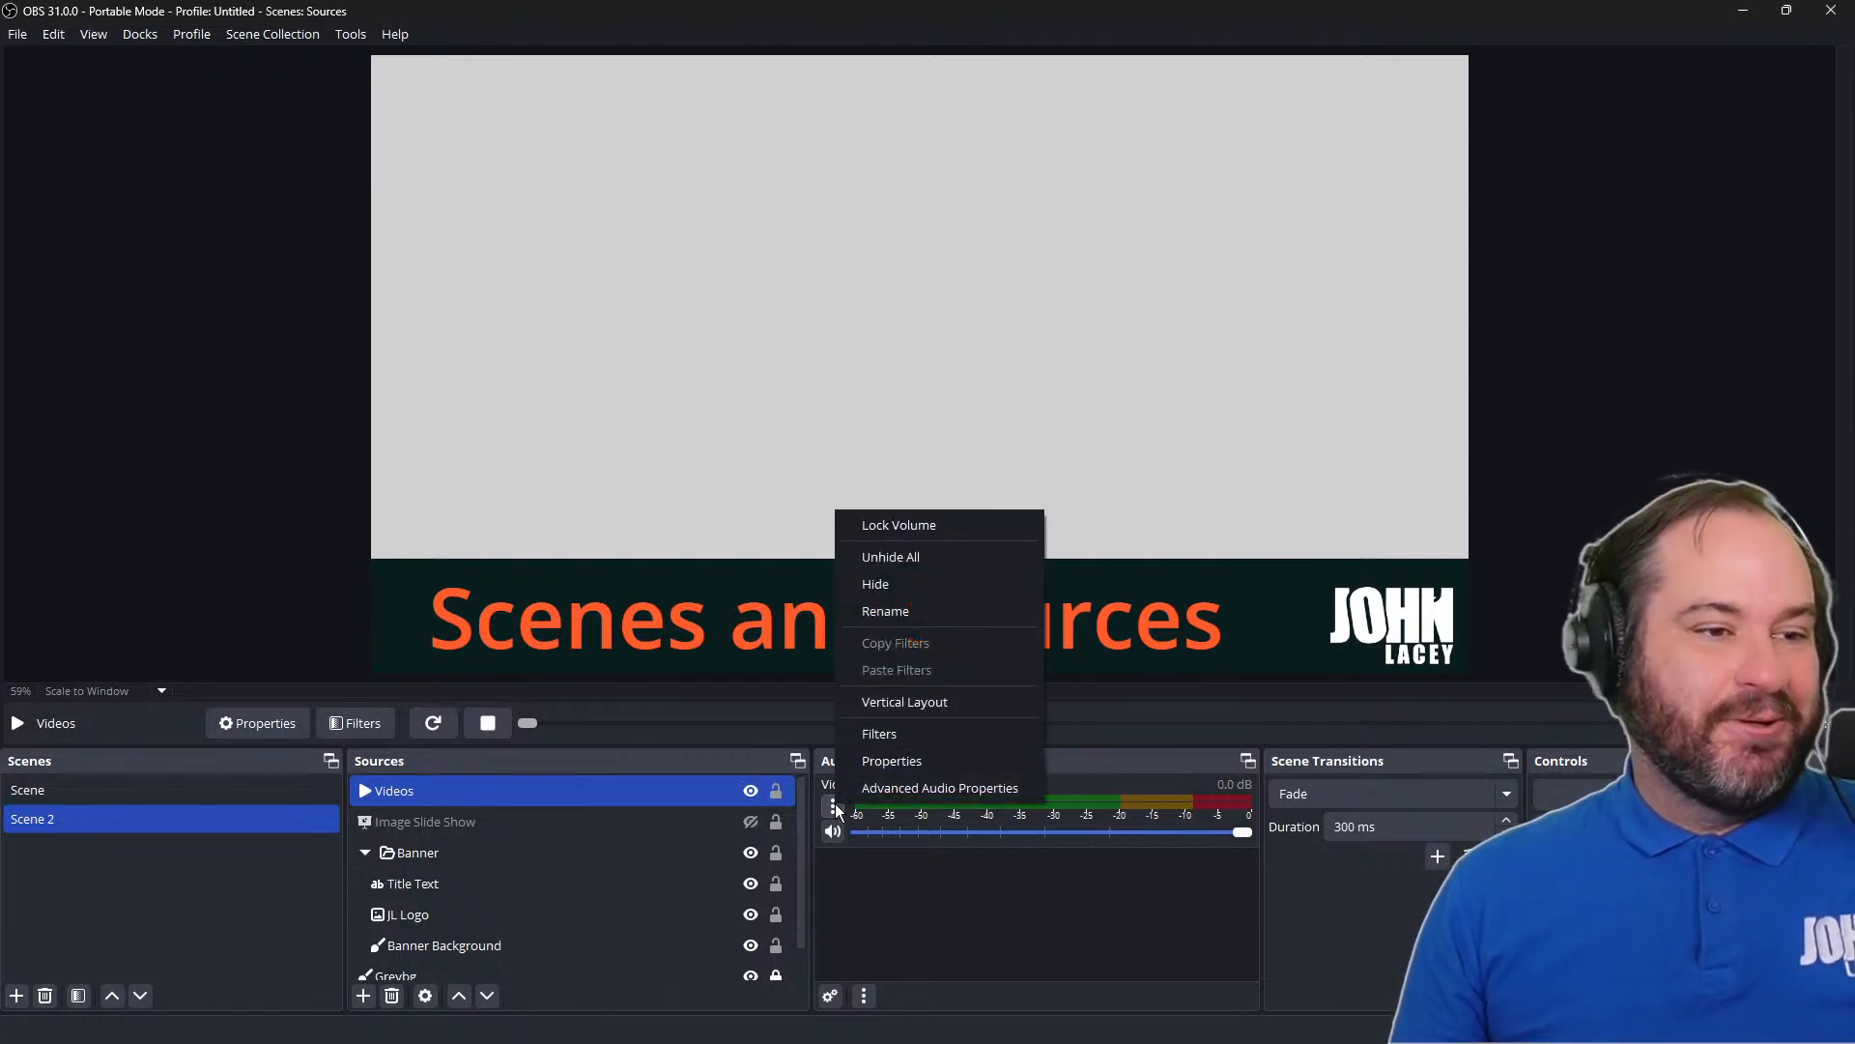
left_click(902, 796)
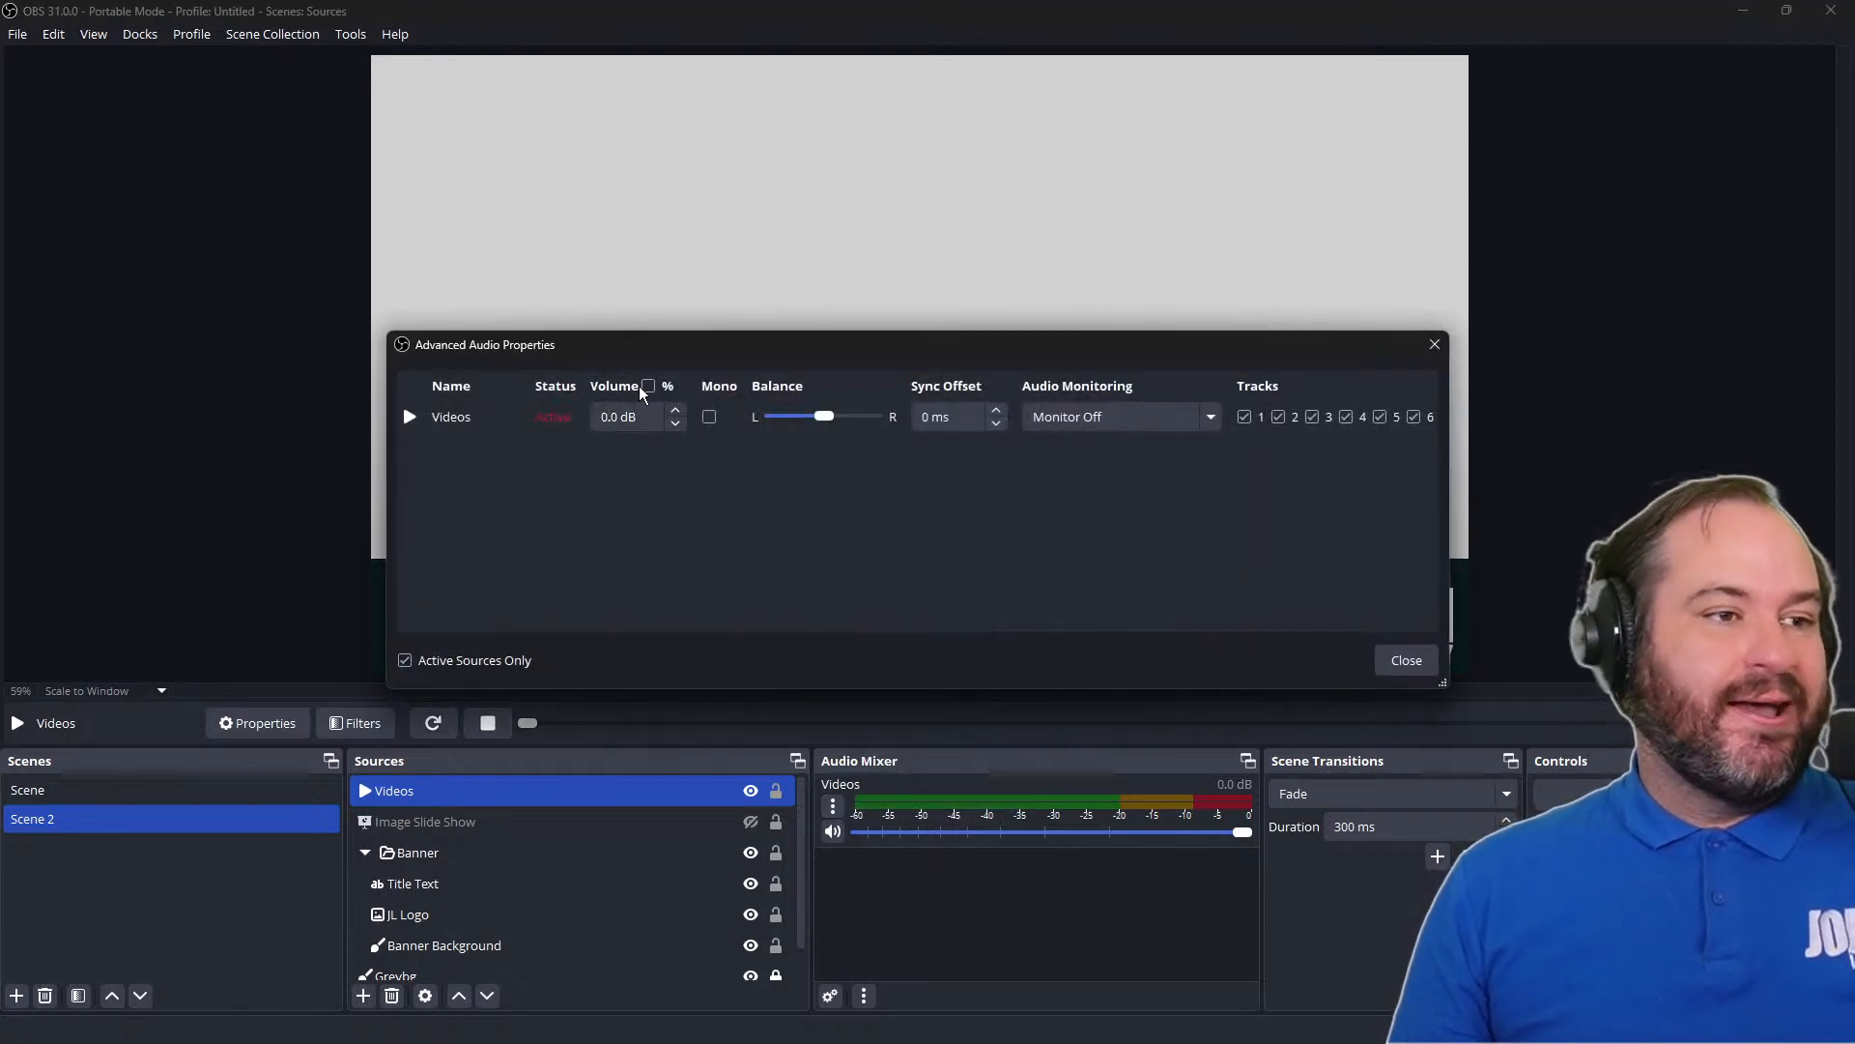
left_click(623, 415)
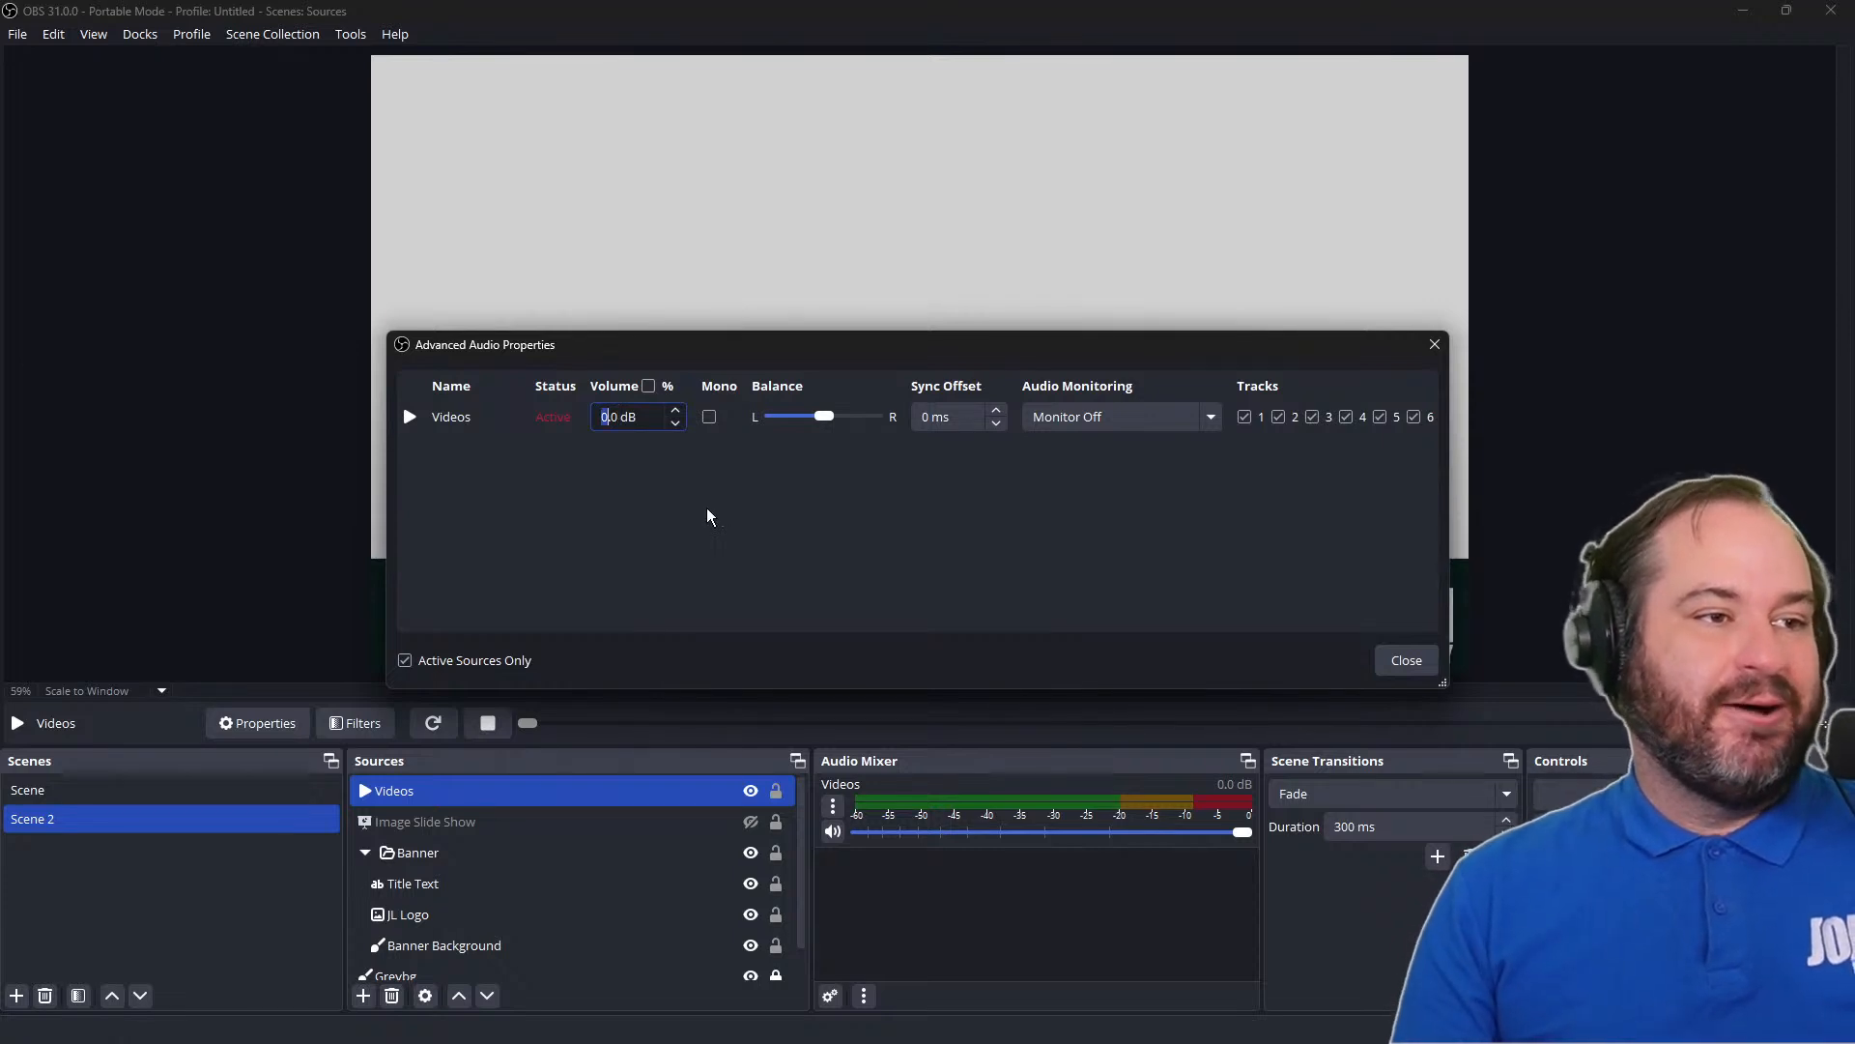
type("-6")
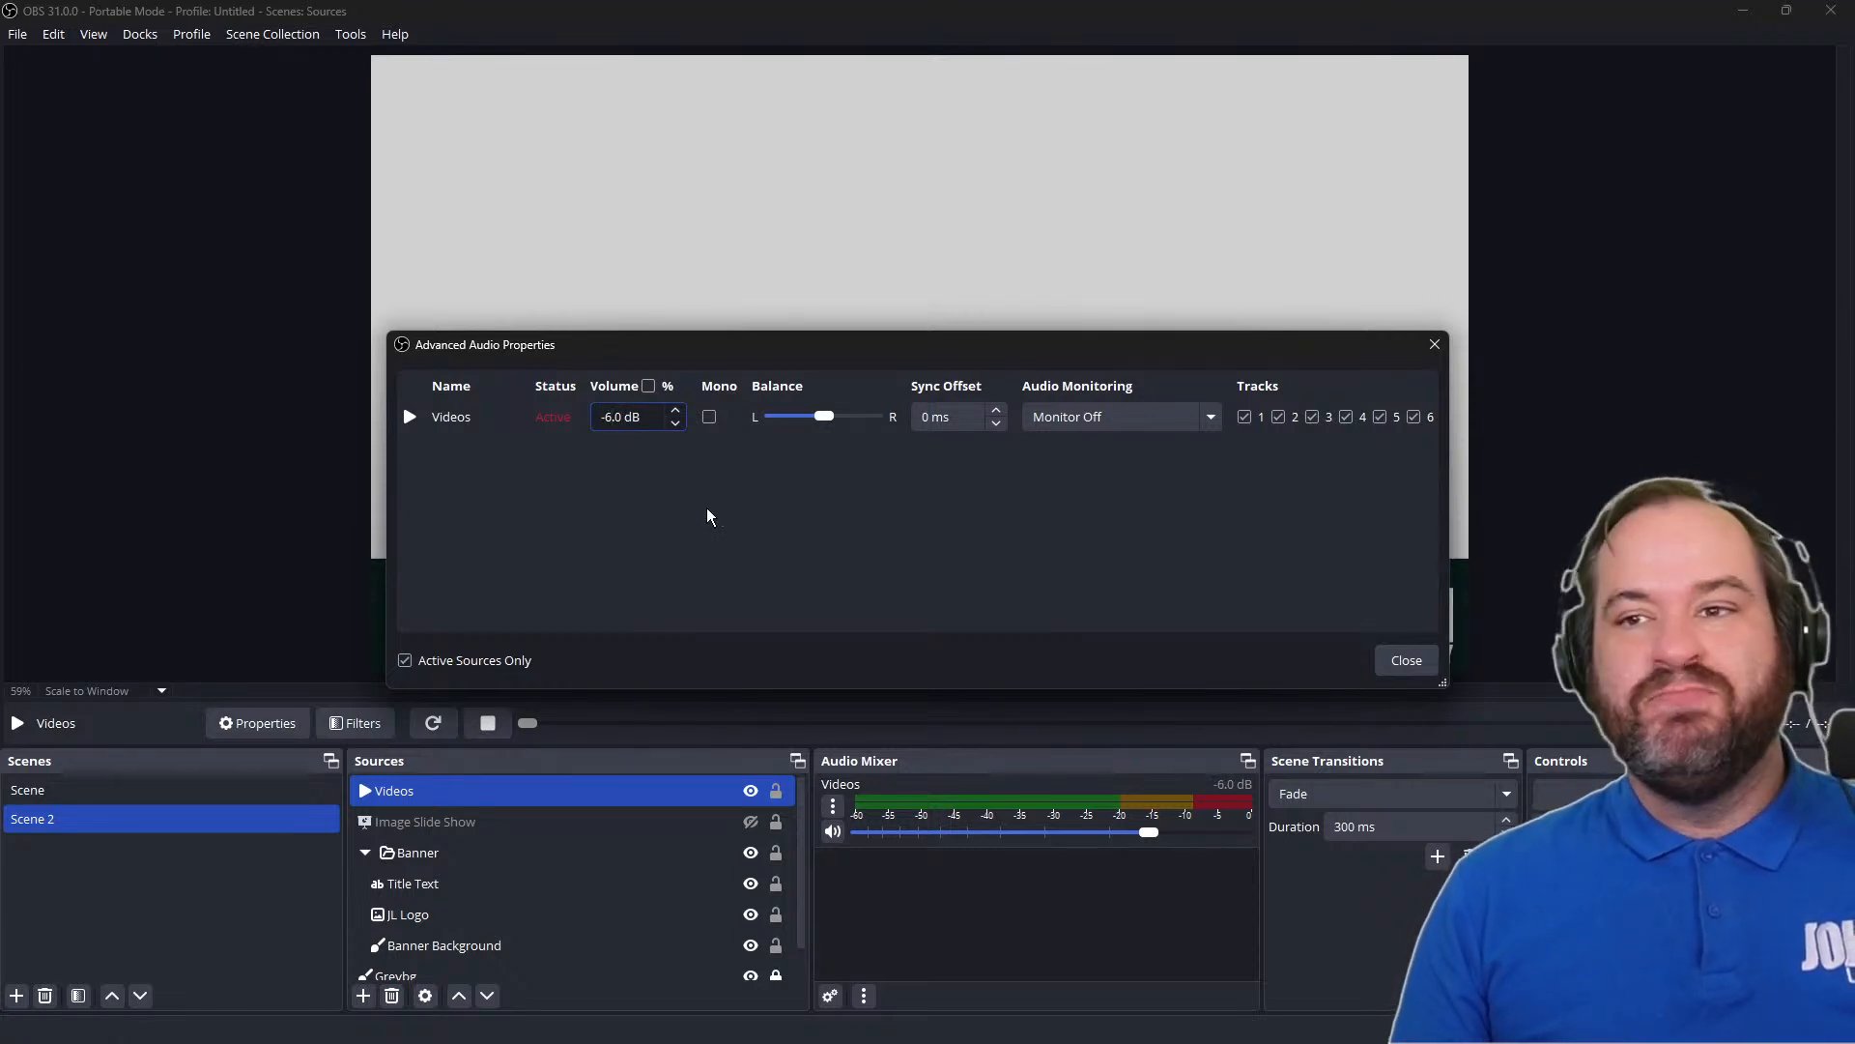
left_click(1384, 659)
left_click(750, 791)
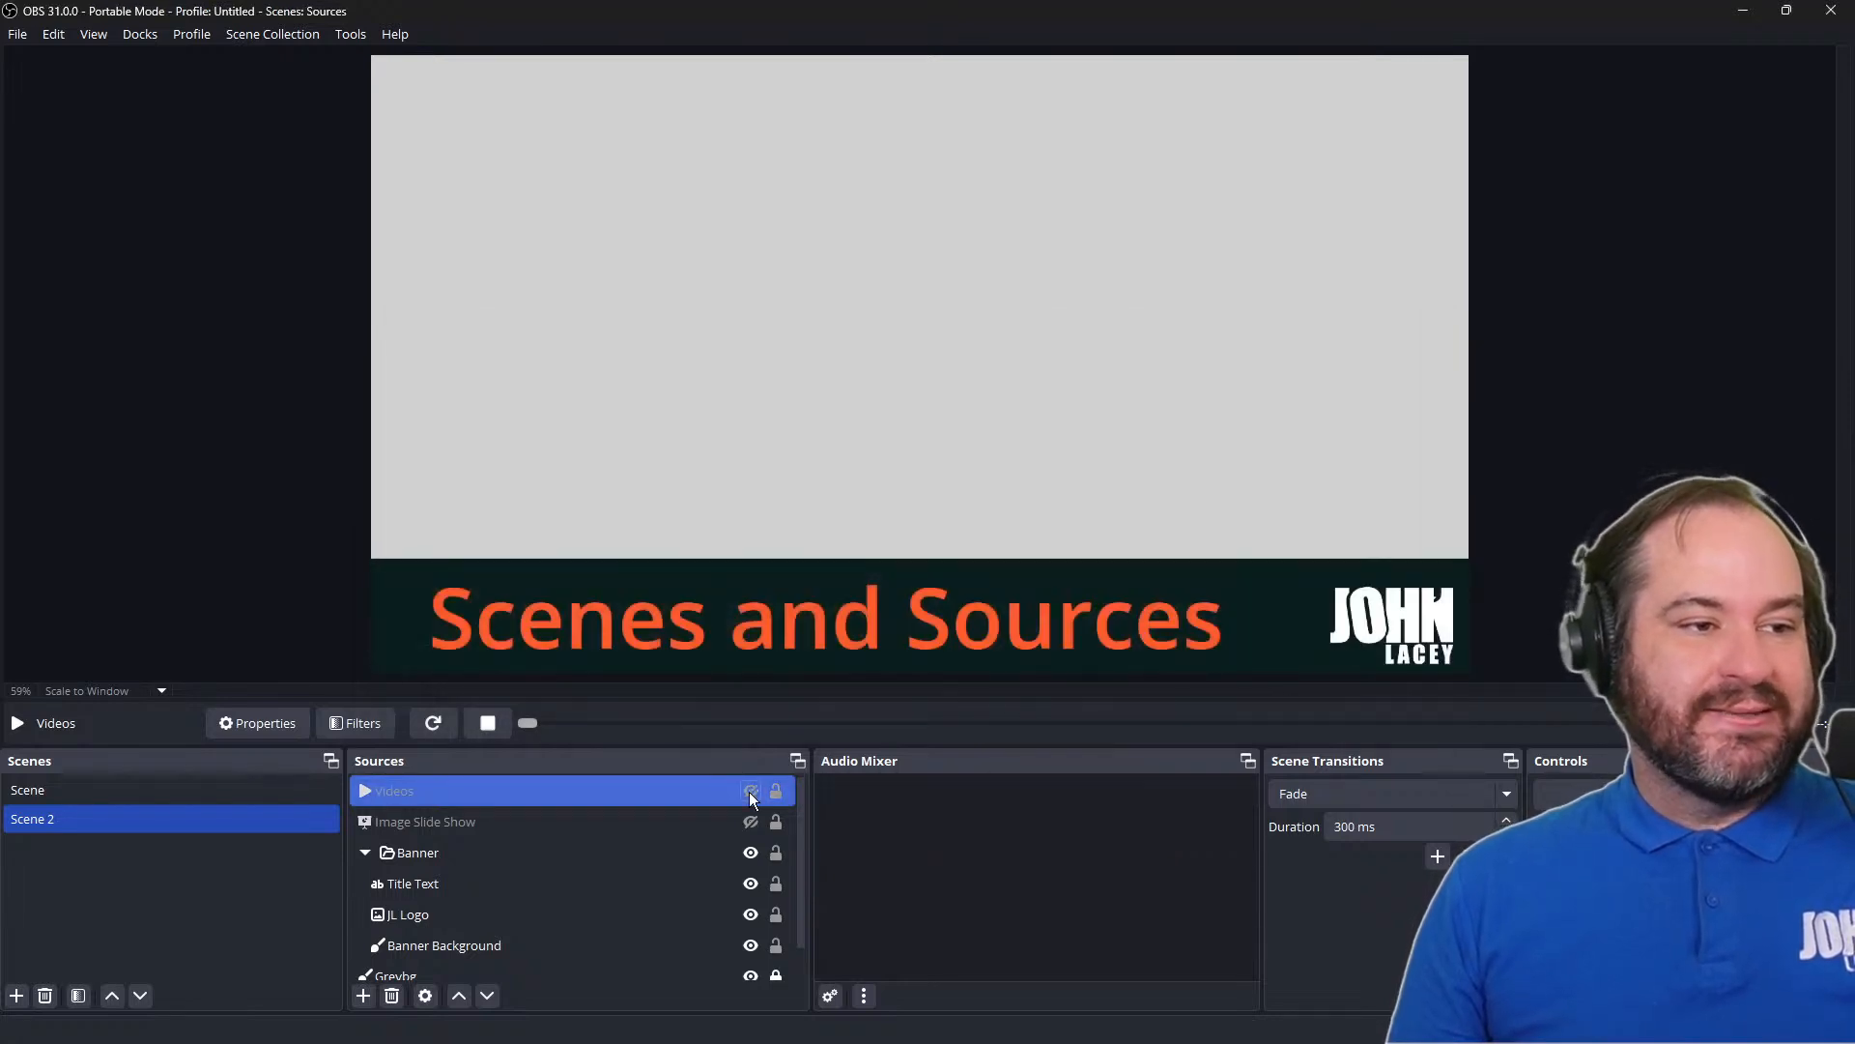
left_click(750, 792)
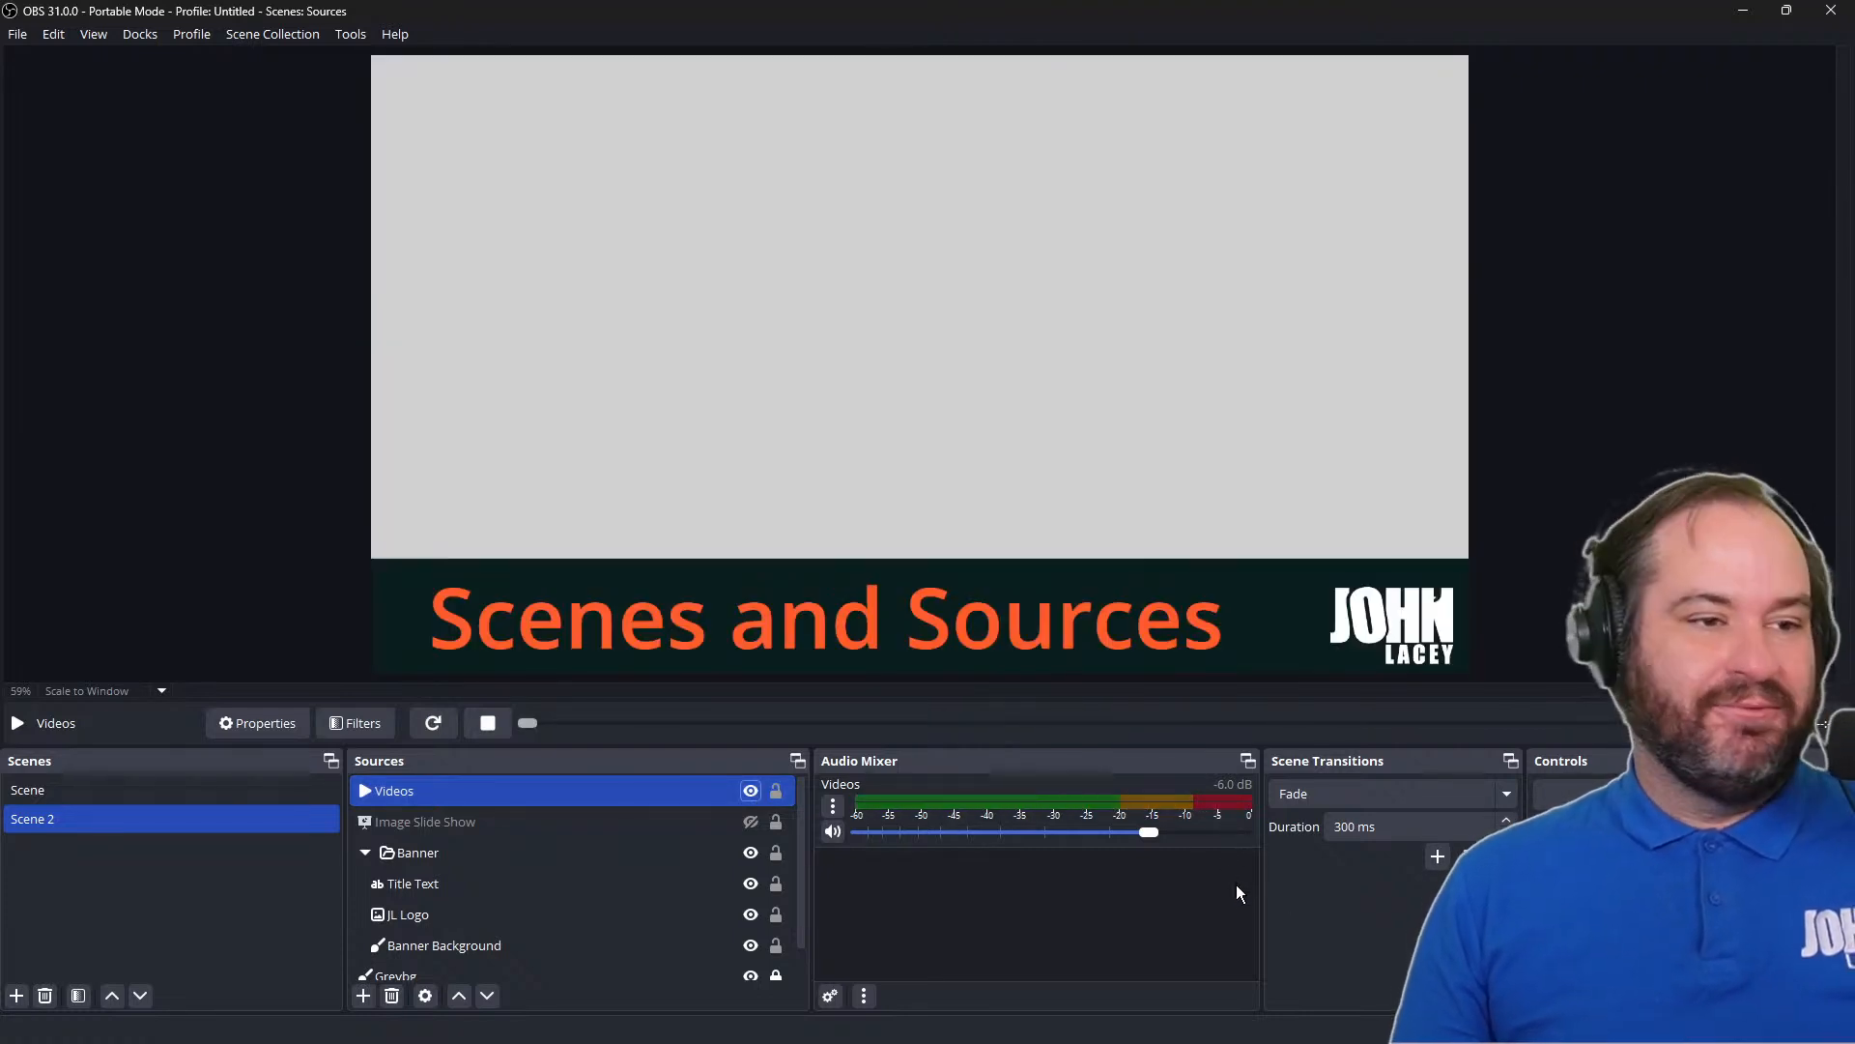
Set the Videos source's audio monitoring to Monitor and Output in the advanced audio properties
left_click(832, 807)
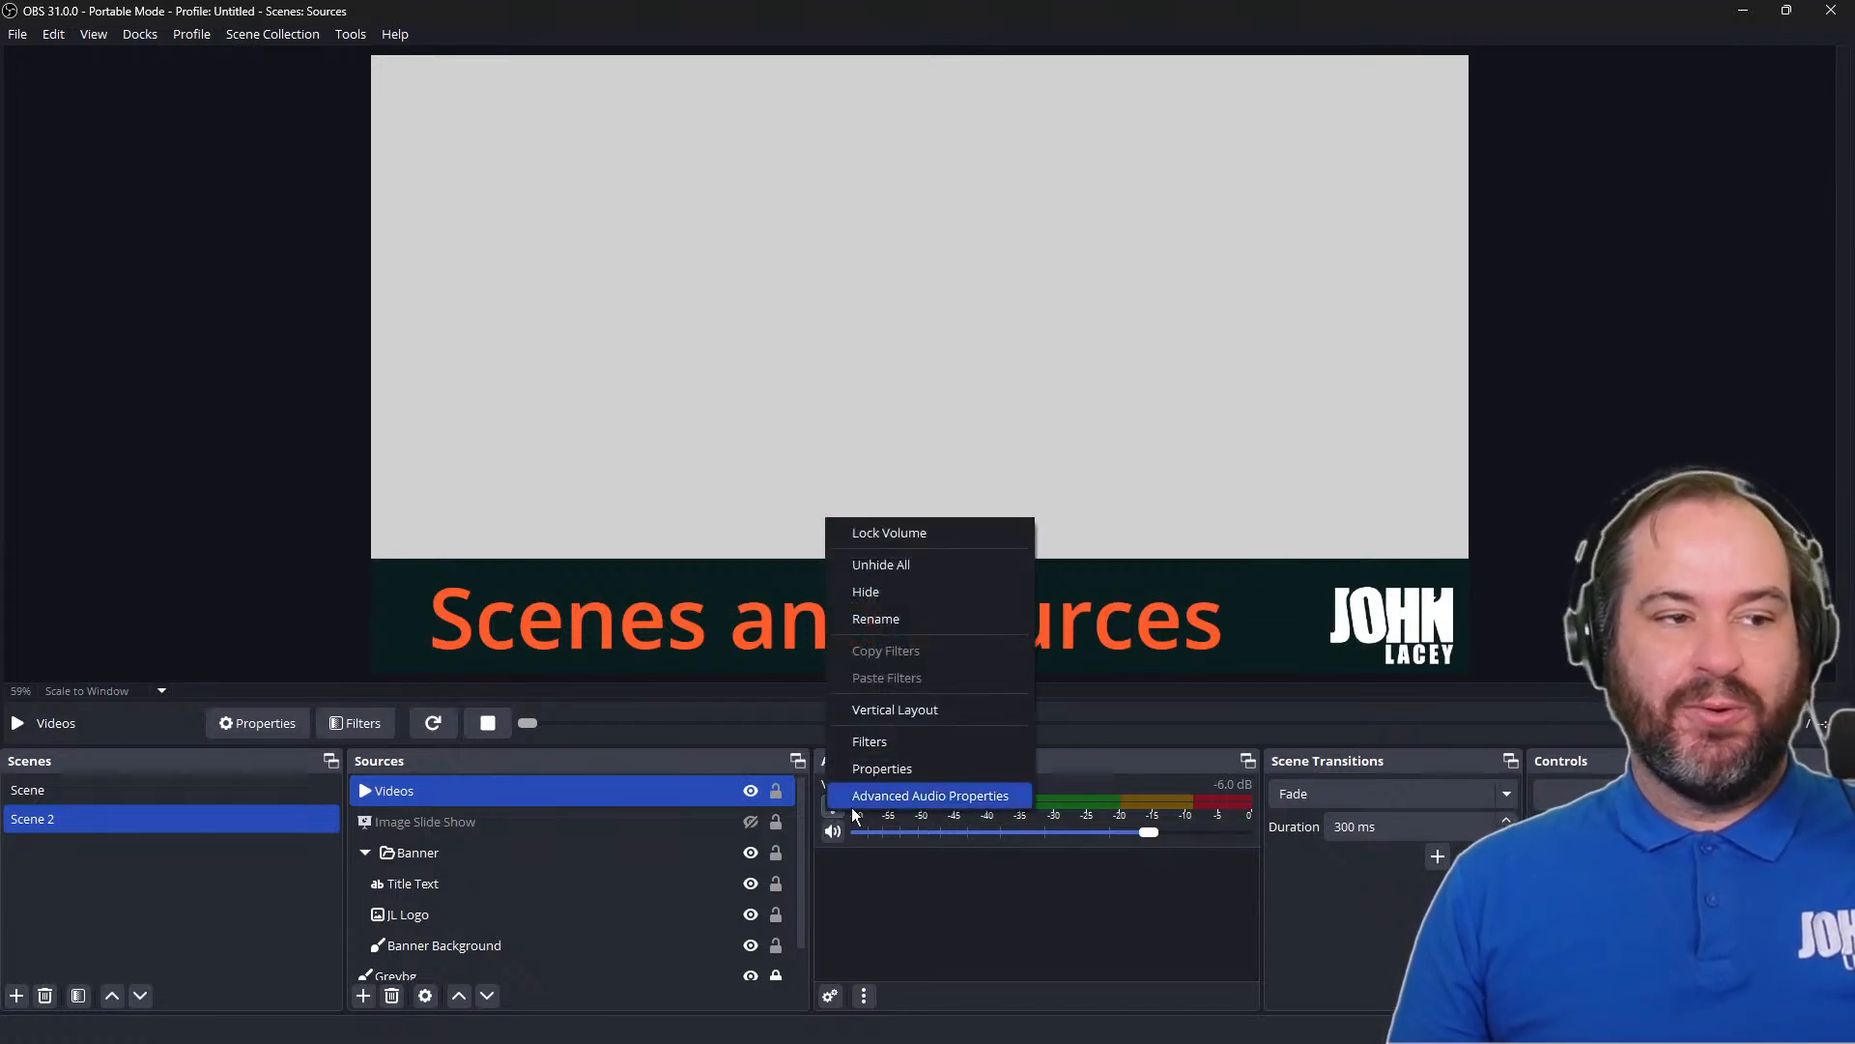
left_click(854, 808)
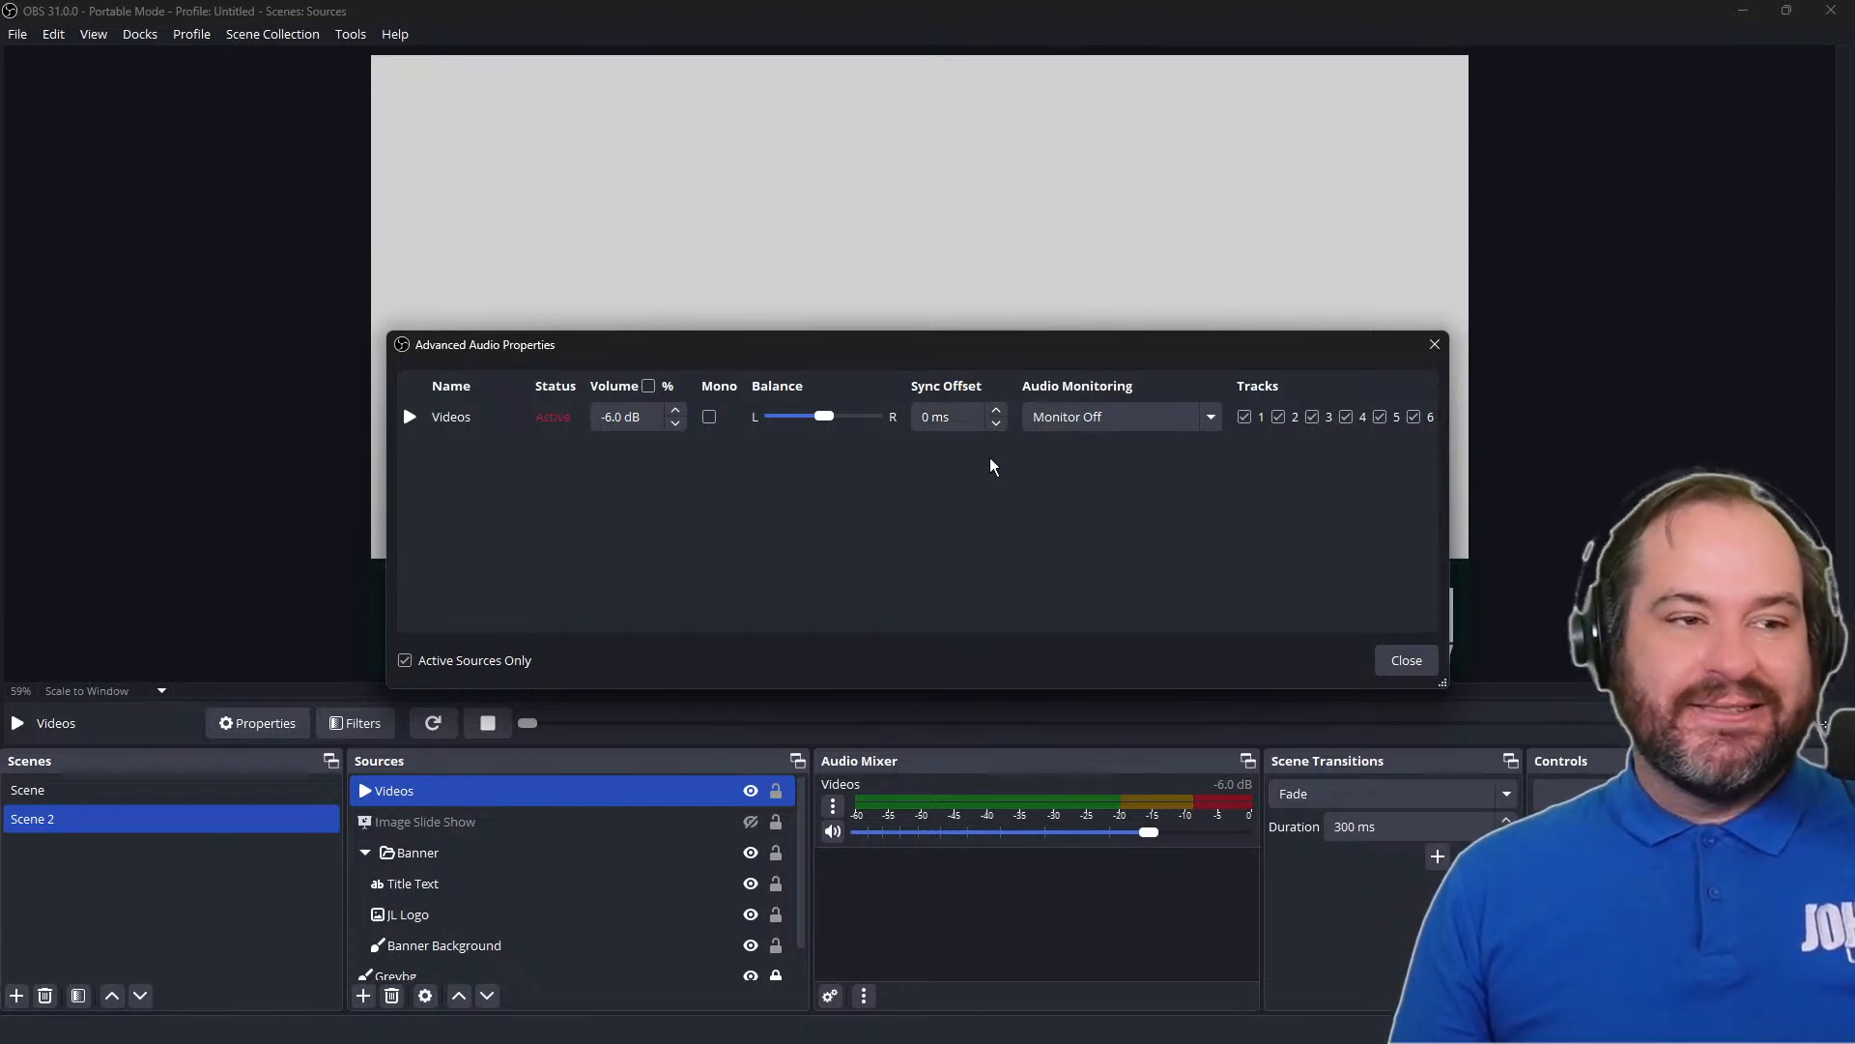
left_click(1207, 425)
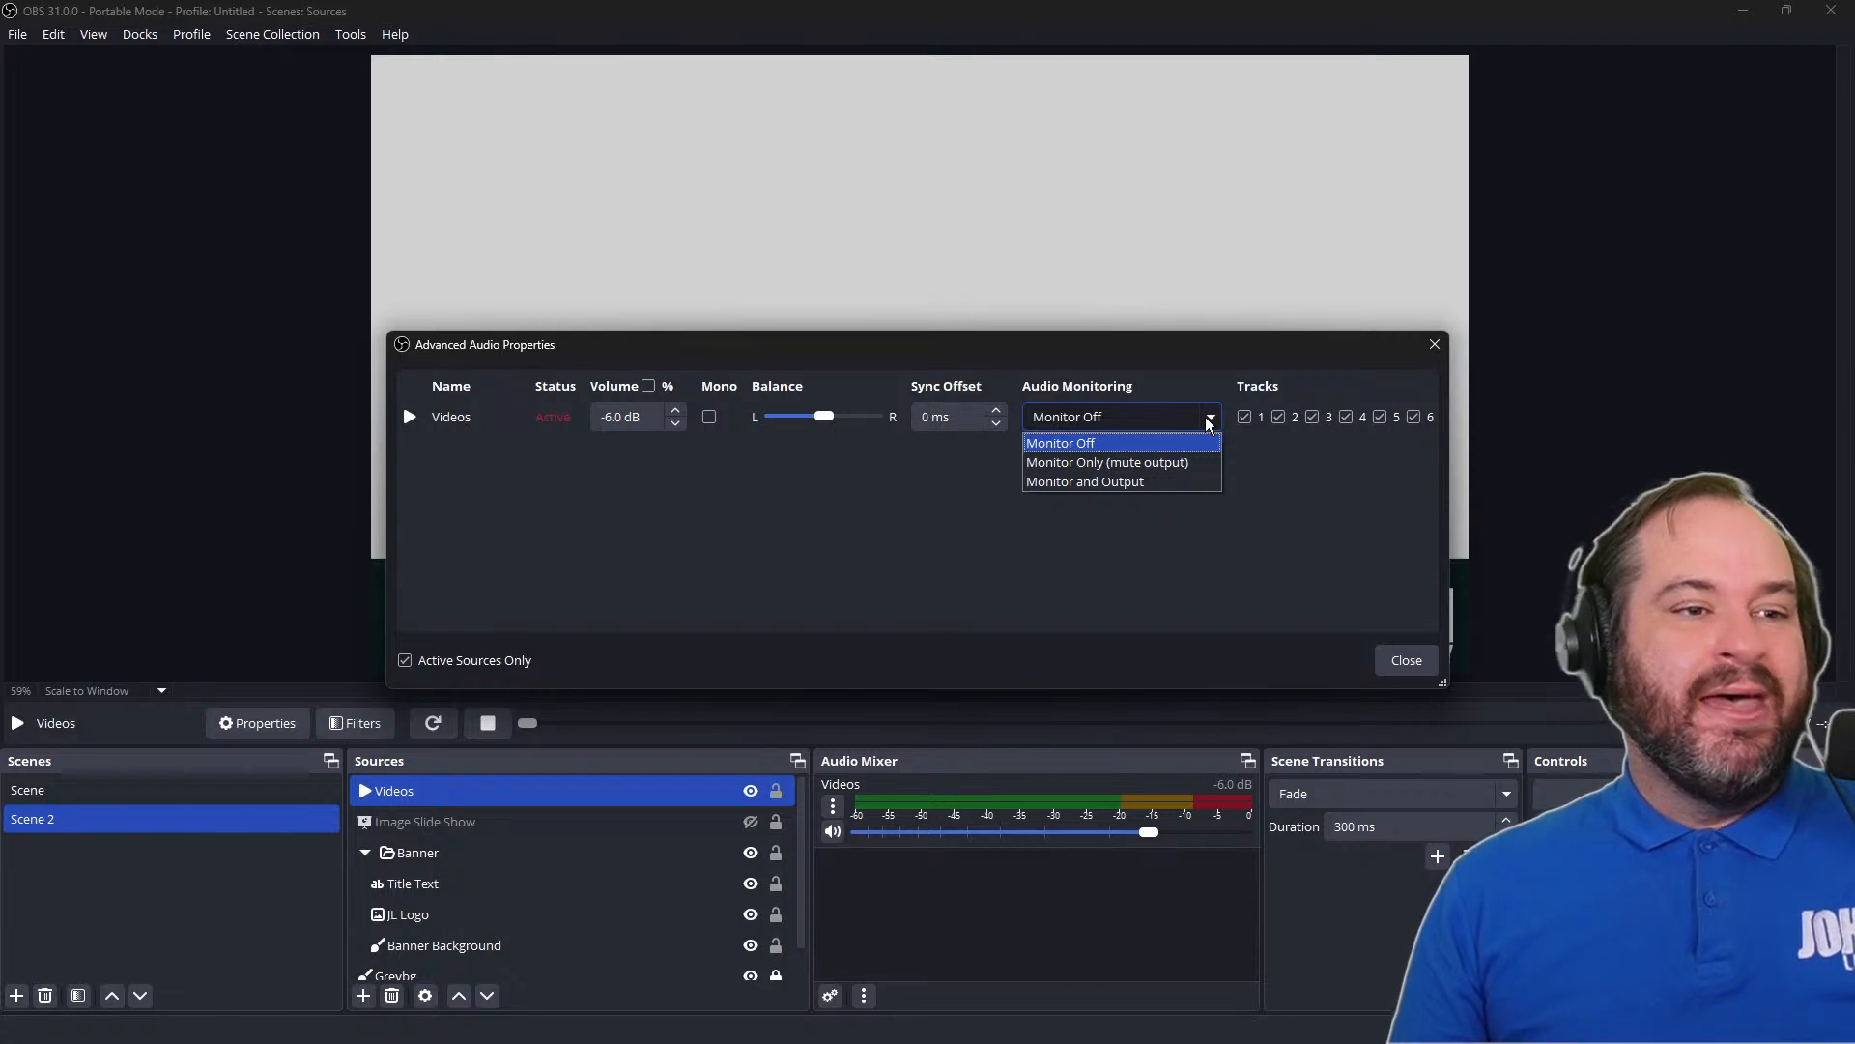
left_click(1206, 483)
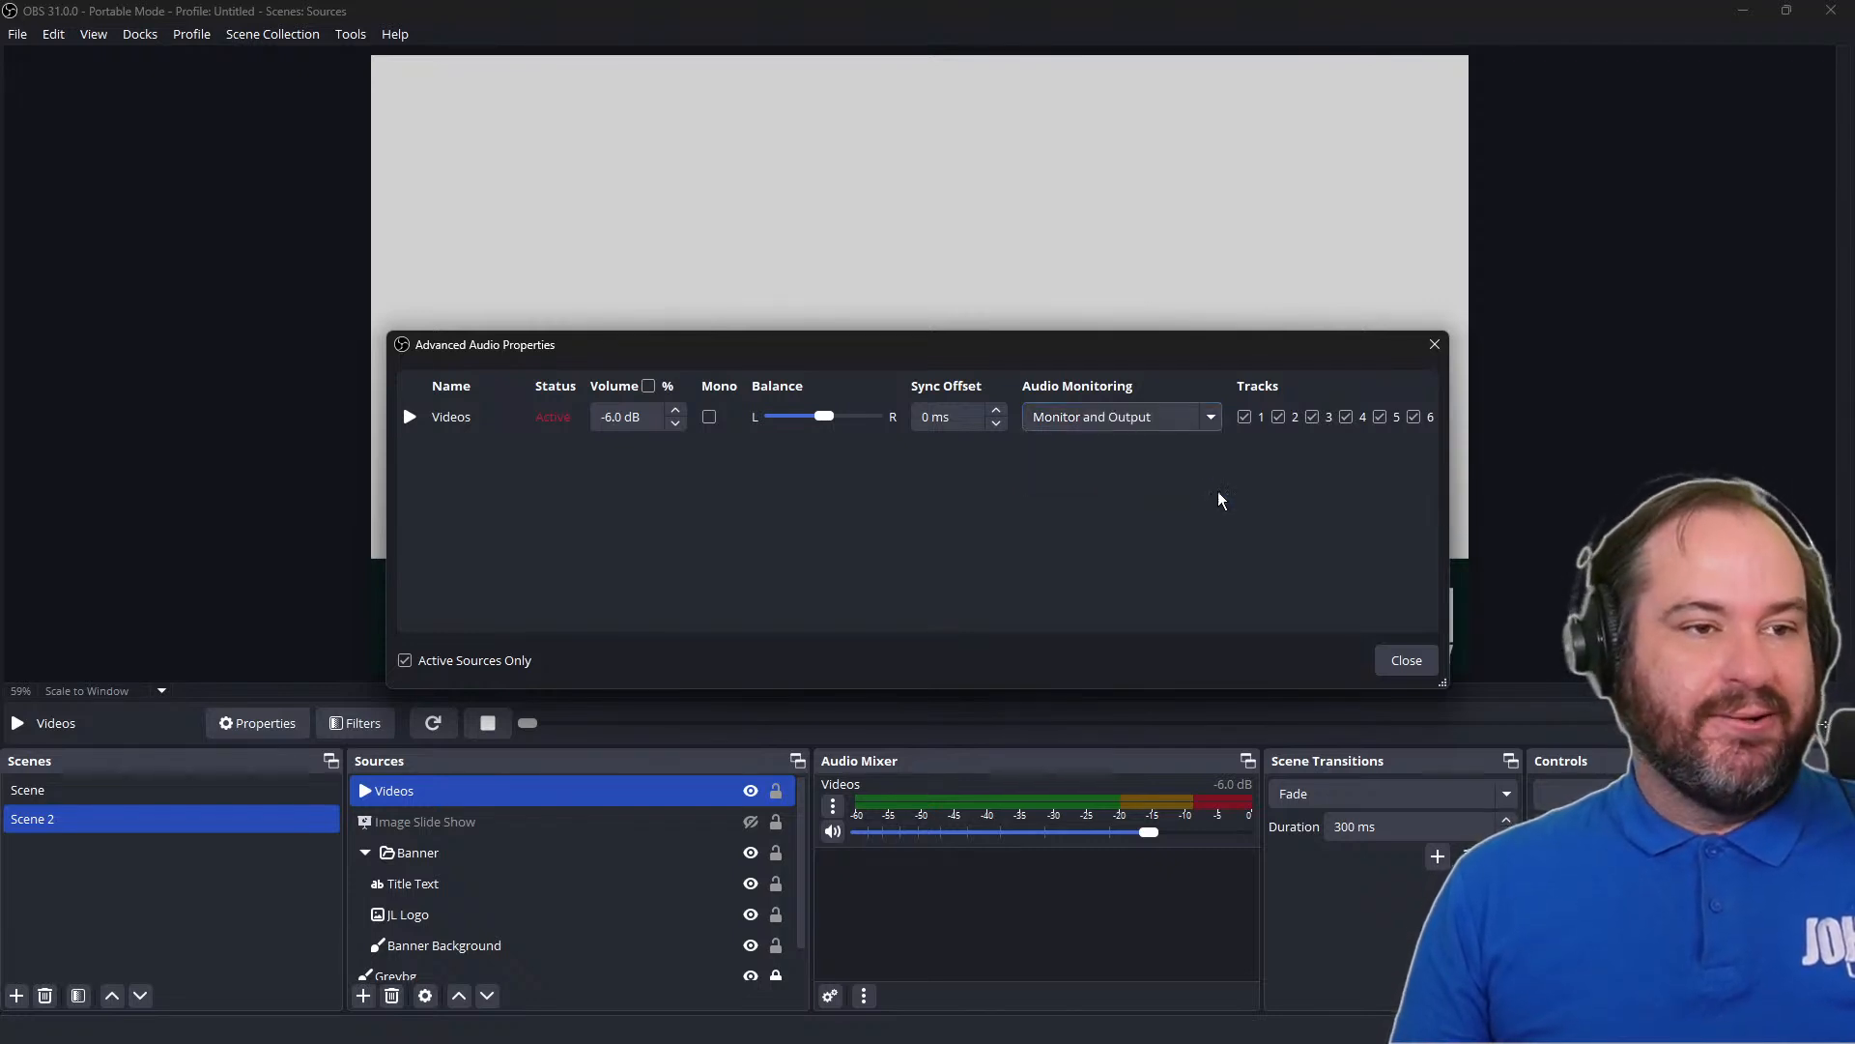
left_click(1409, 662)
Replay the monitored Videos clip twice by hiding and showing the source
left_click(751, 790)
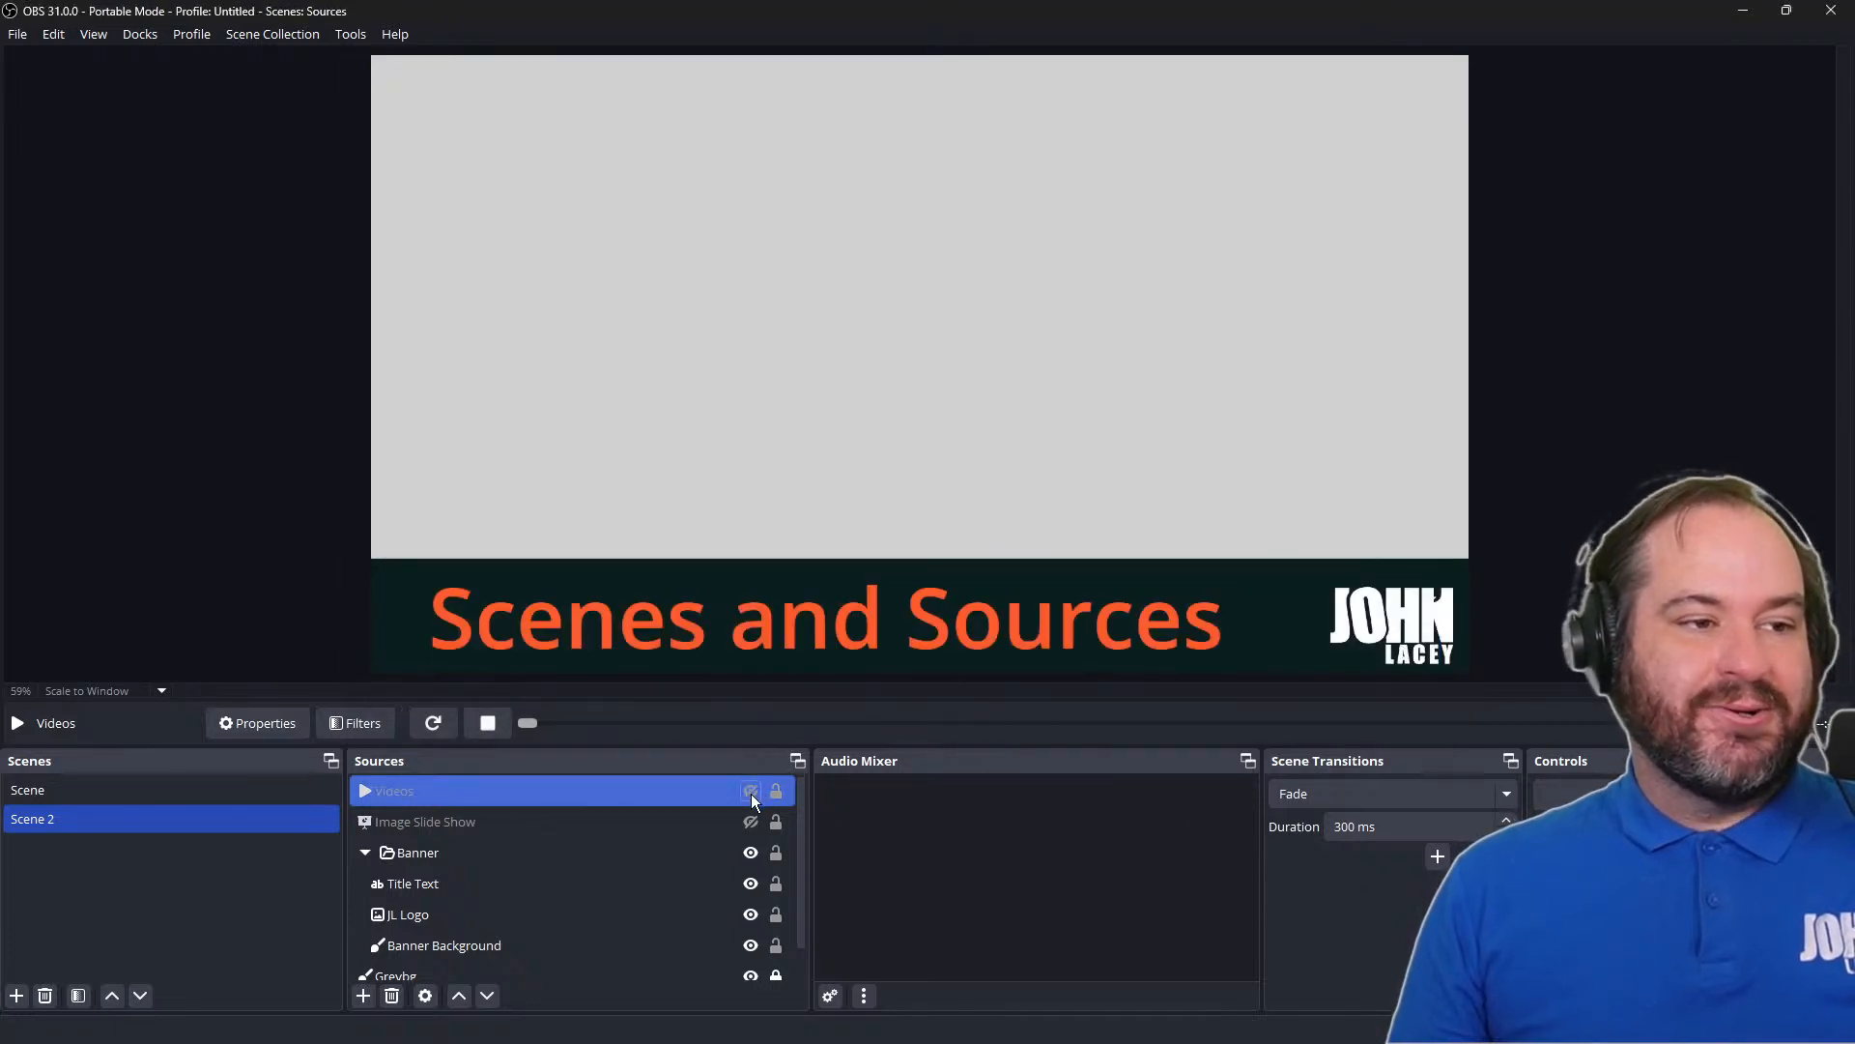
left_click(751, 790)
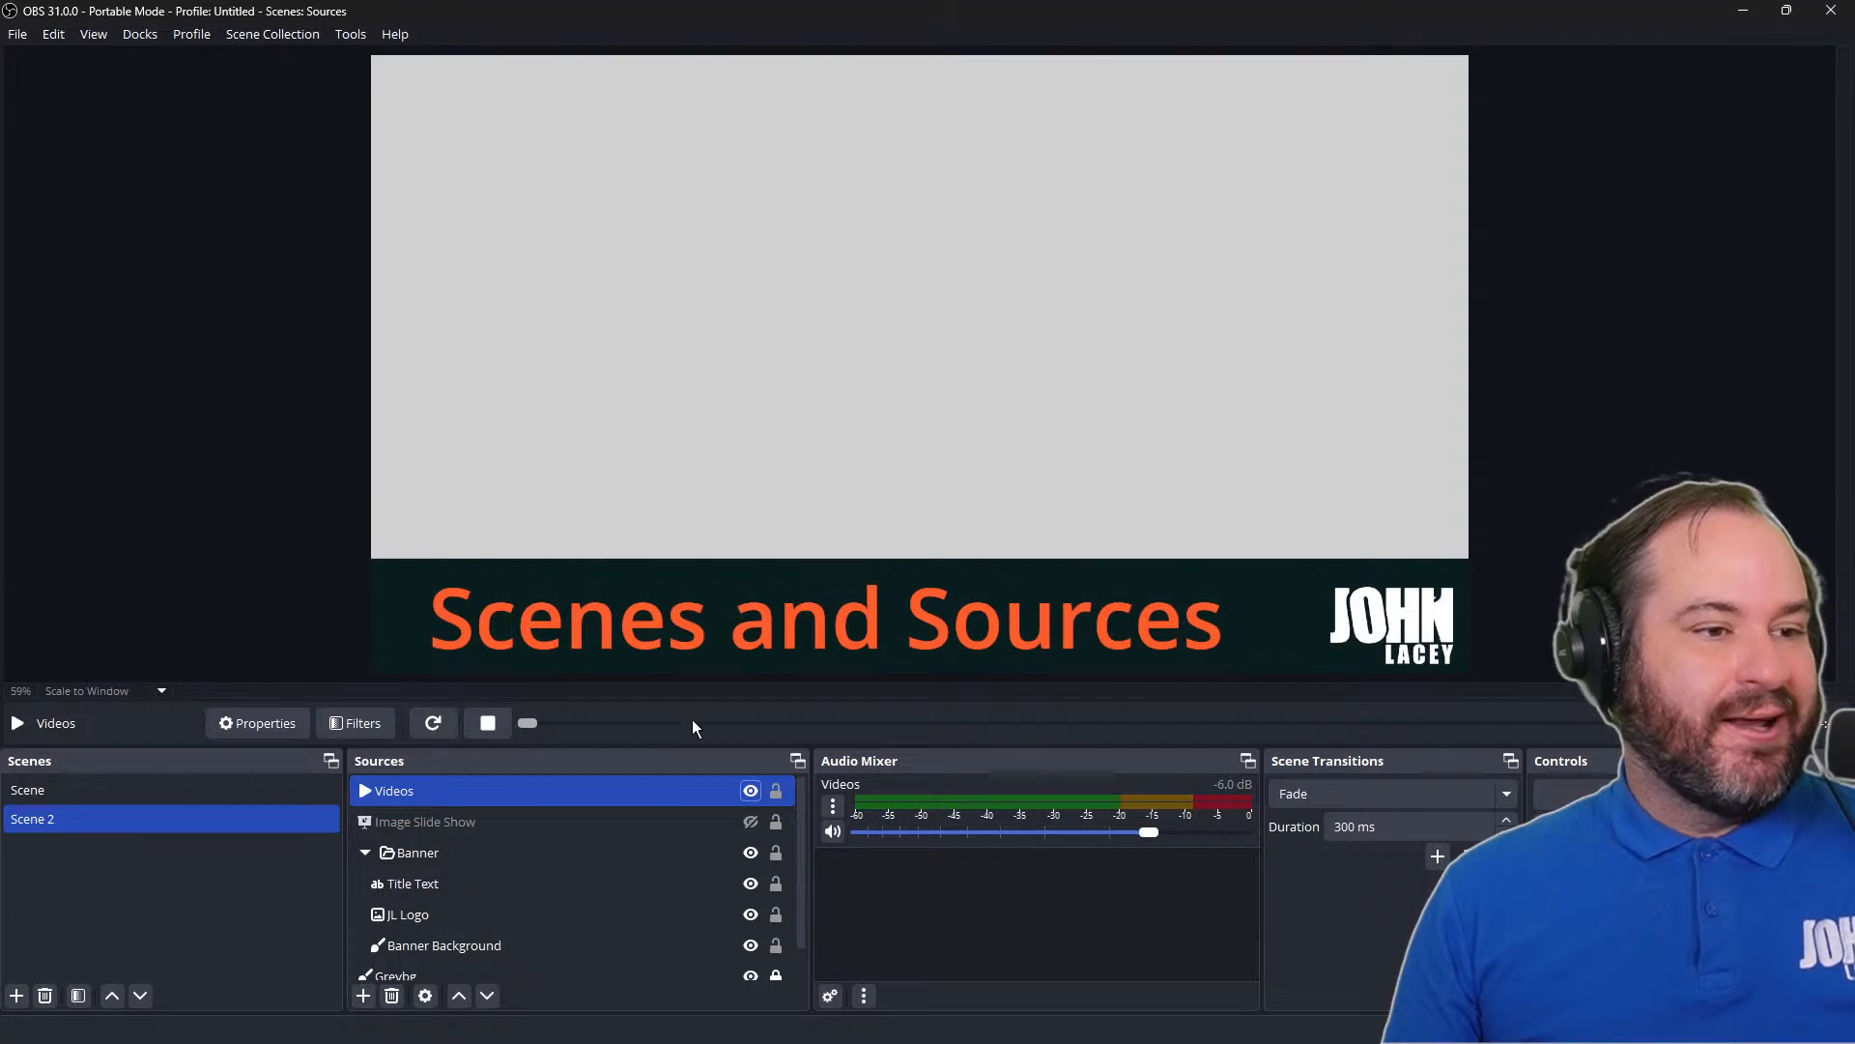
left_click(677, 811)
left_click(675, 794)
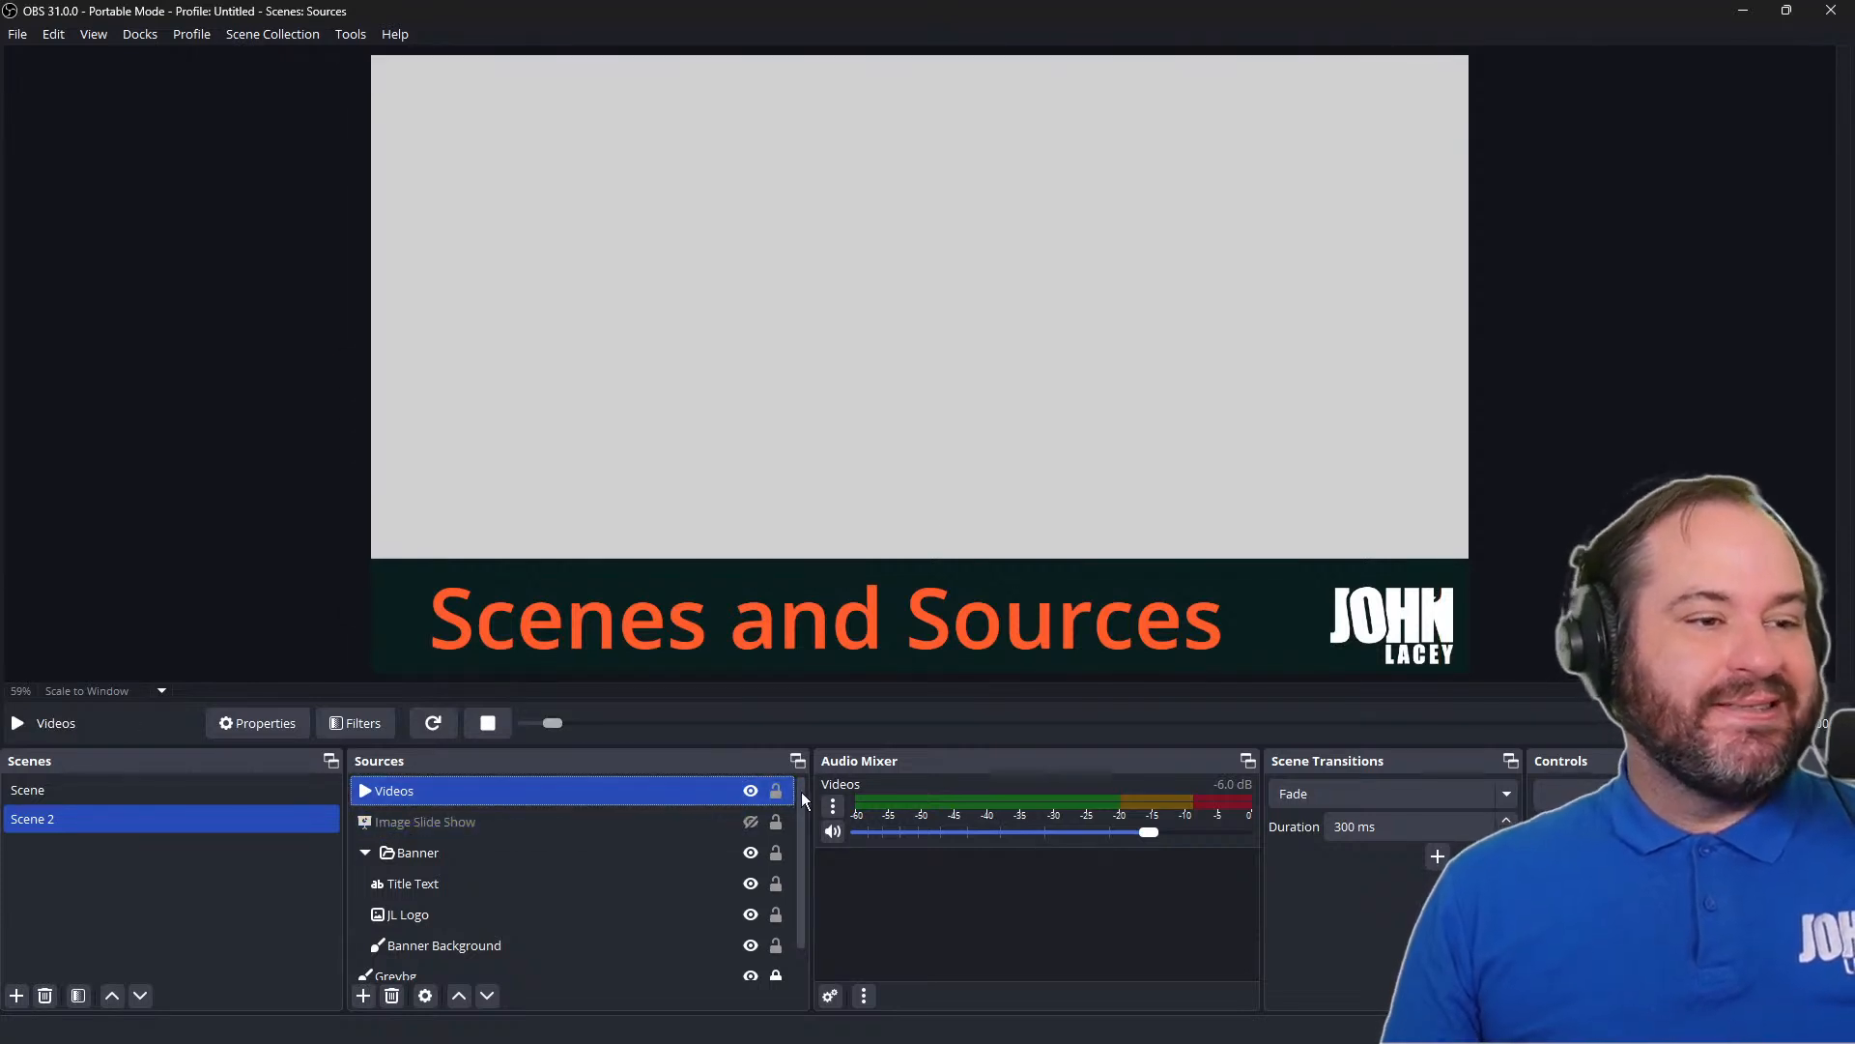
left_click(751, 790)
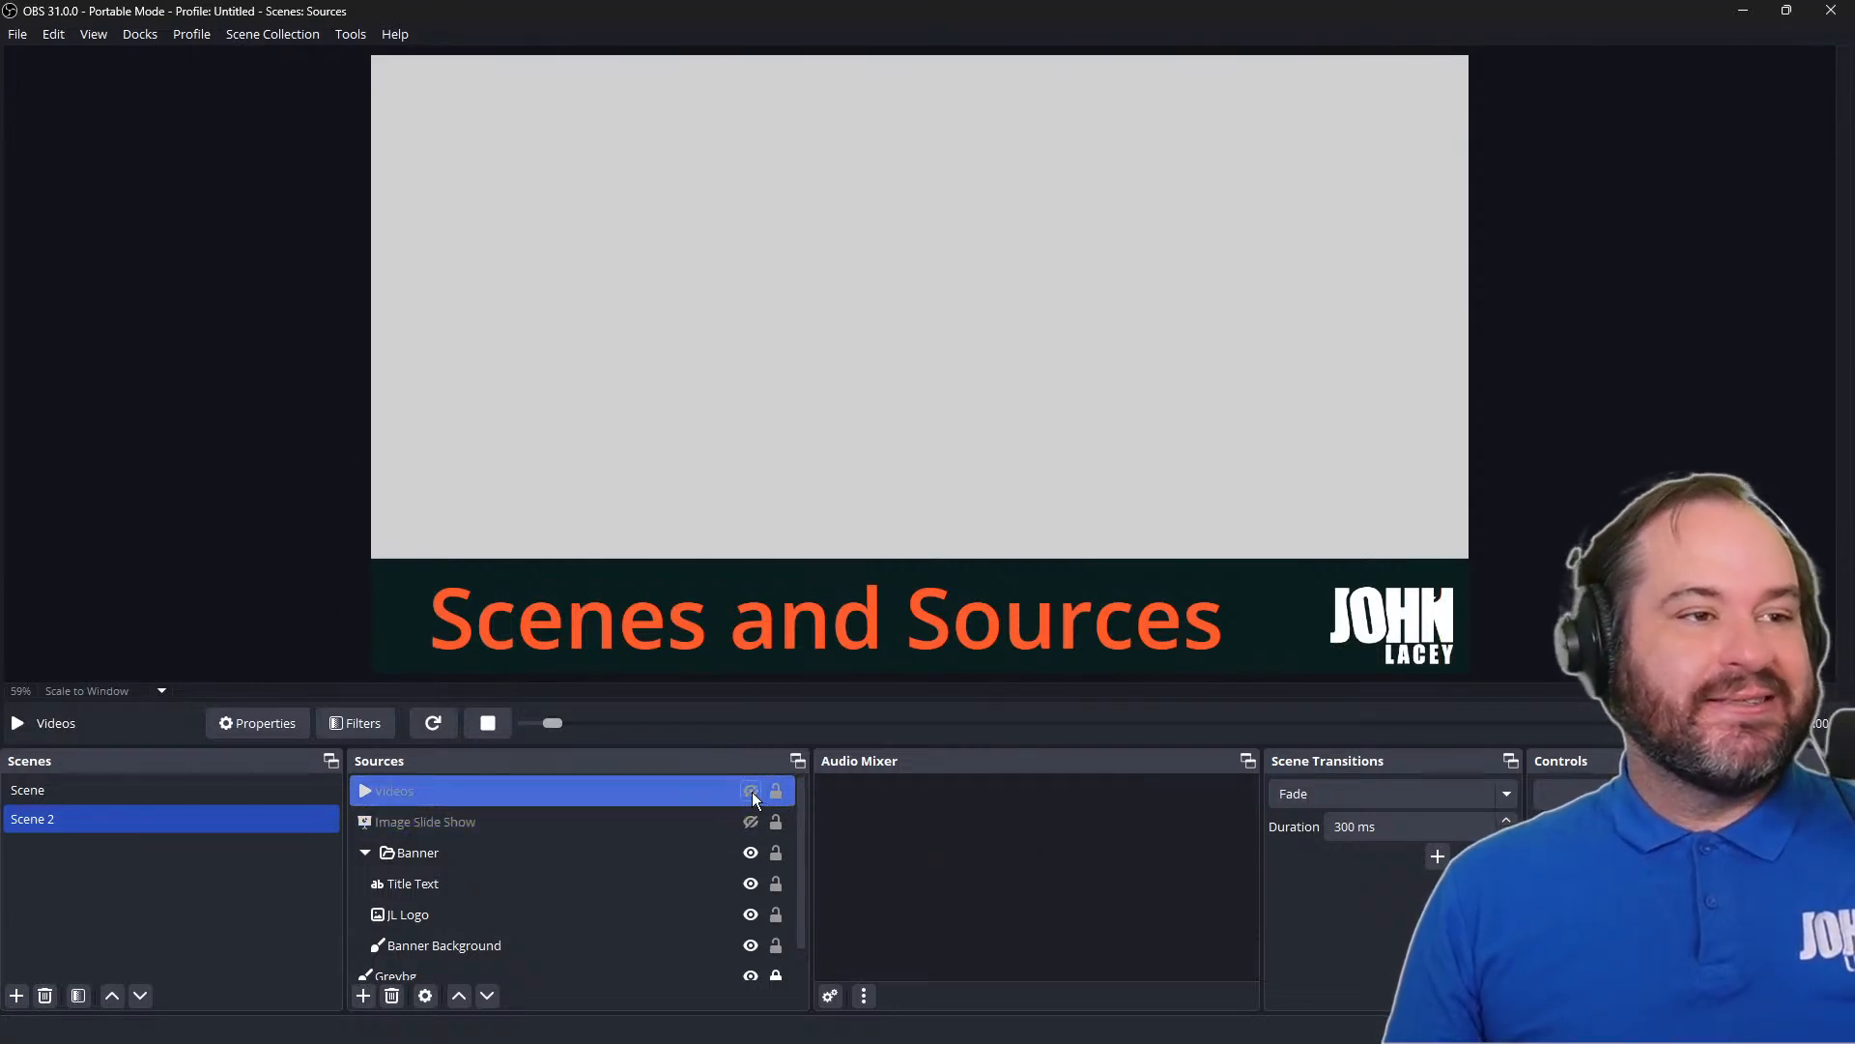
left_click(751, 791)
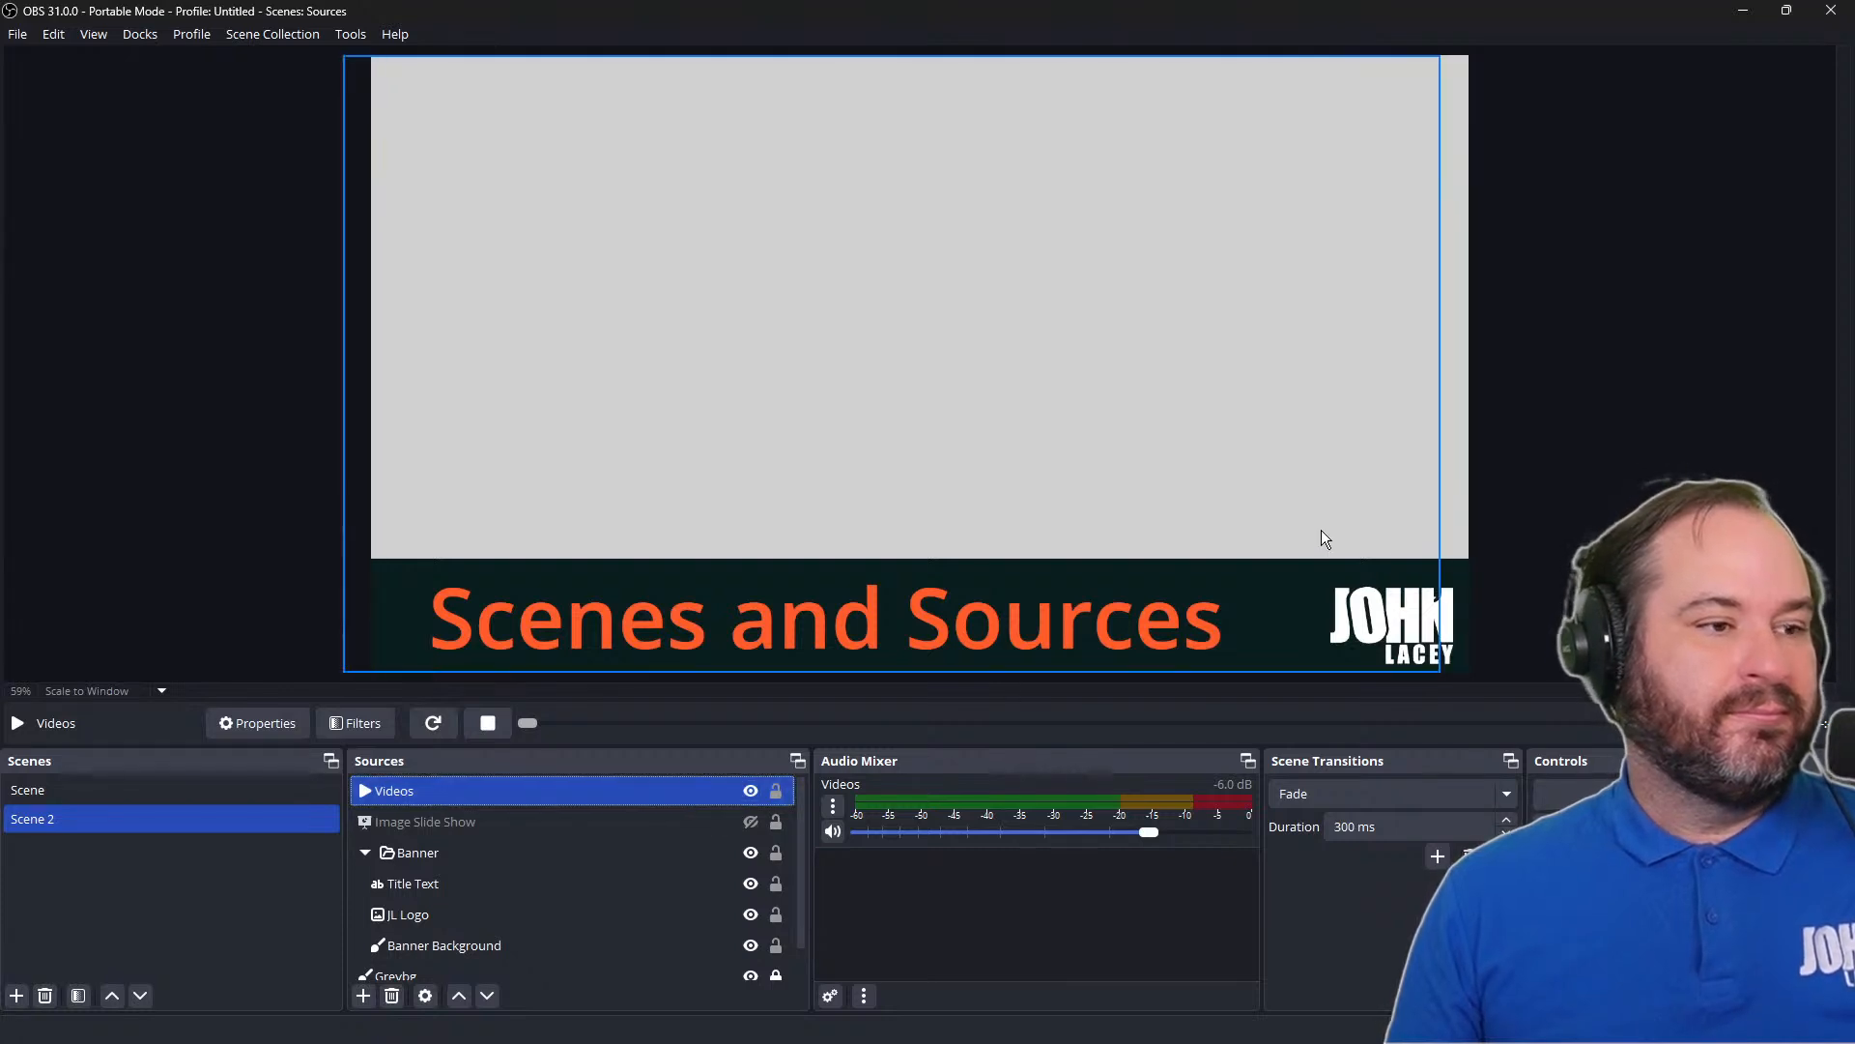
Center the off-center Image Slide Show source to the screen with a transform
key("Down")
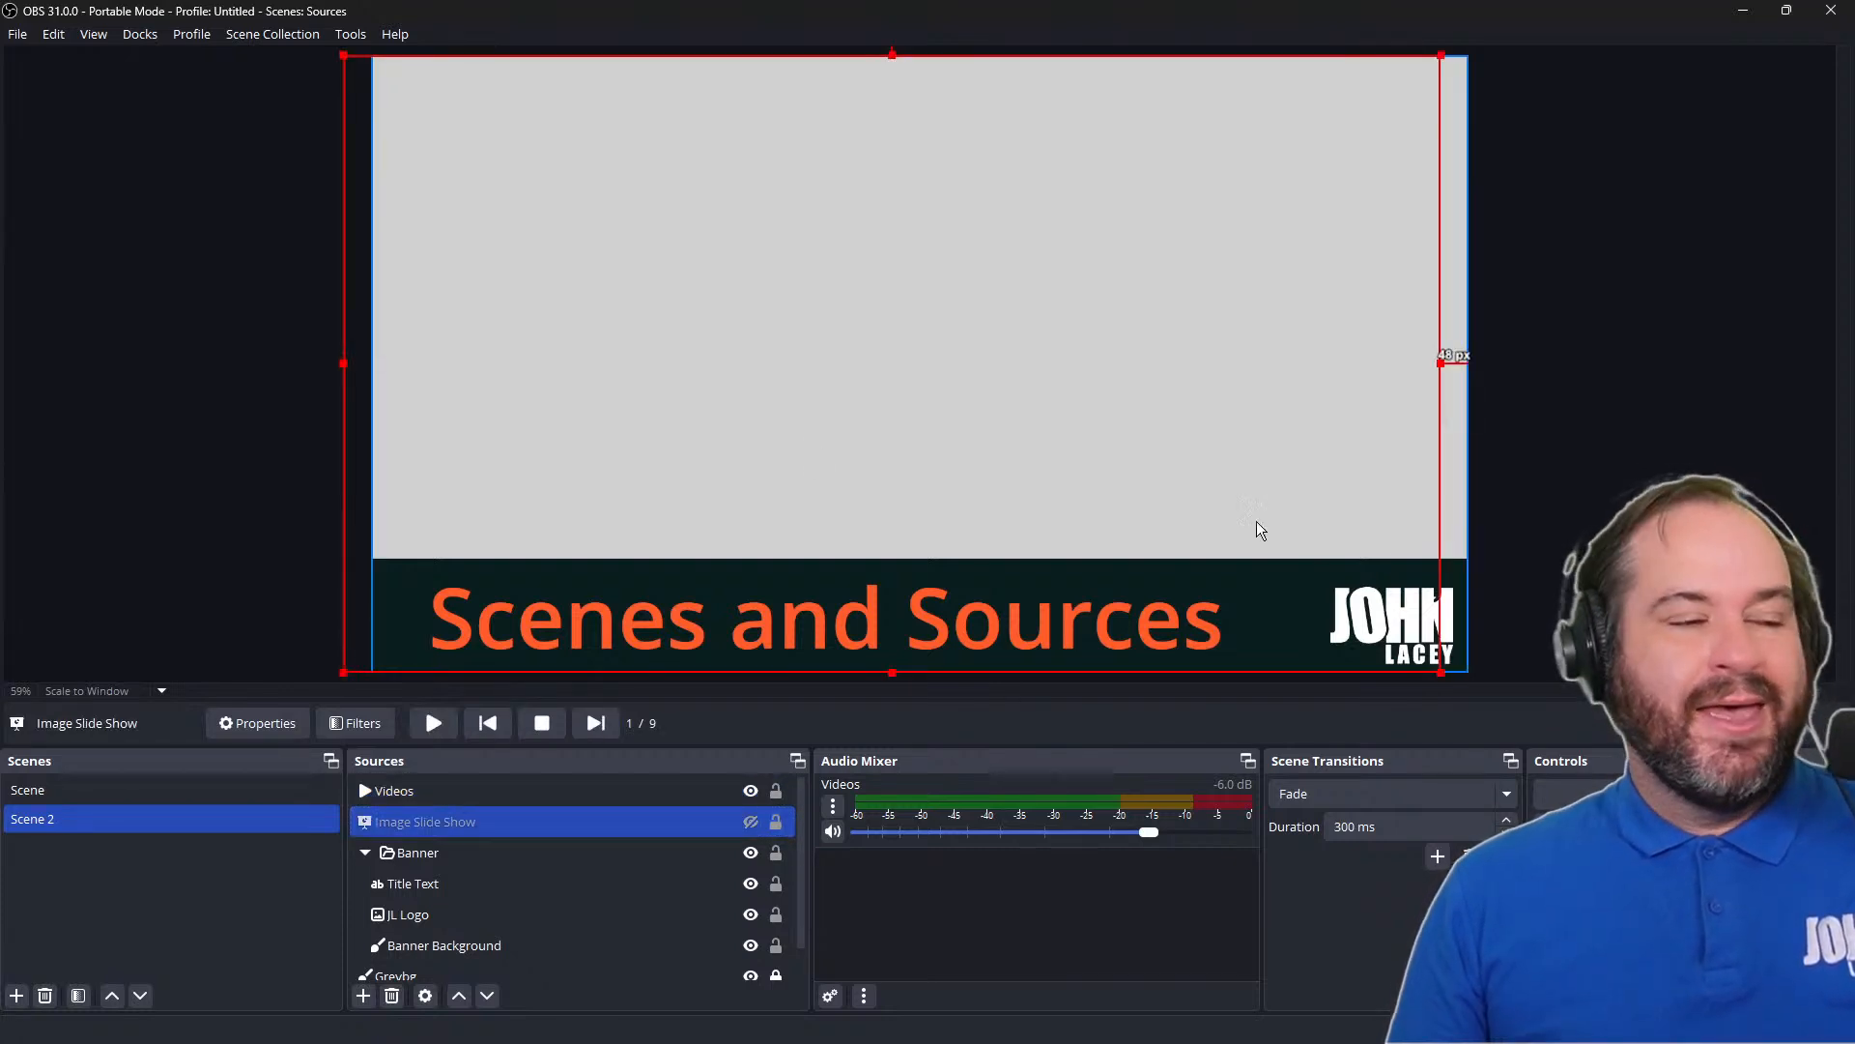
right_click(351, 398)
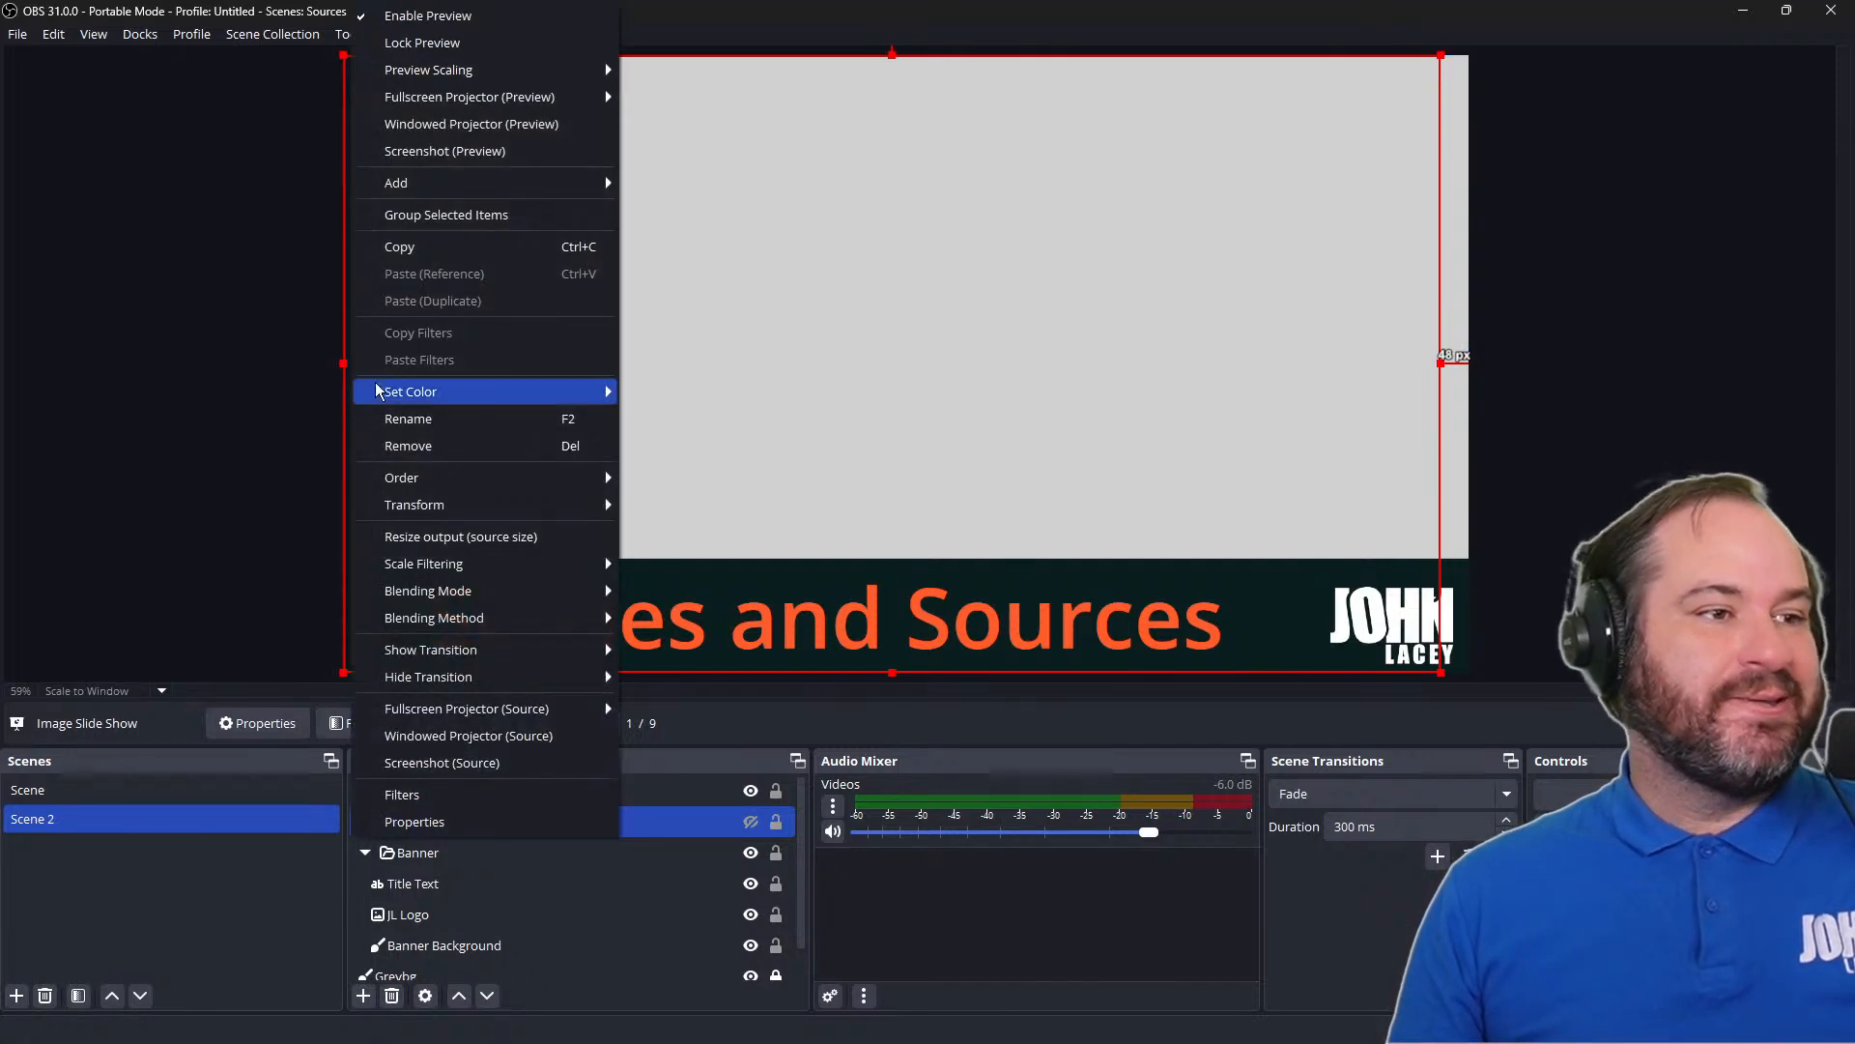
mouse_move(612, 506)
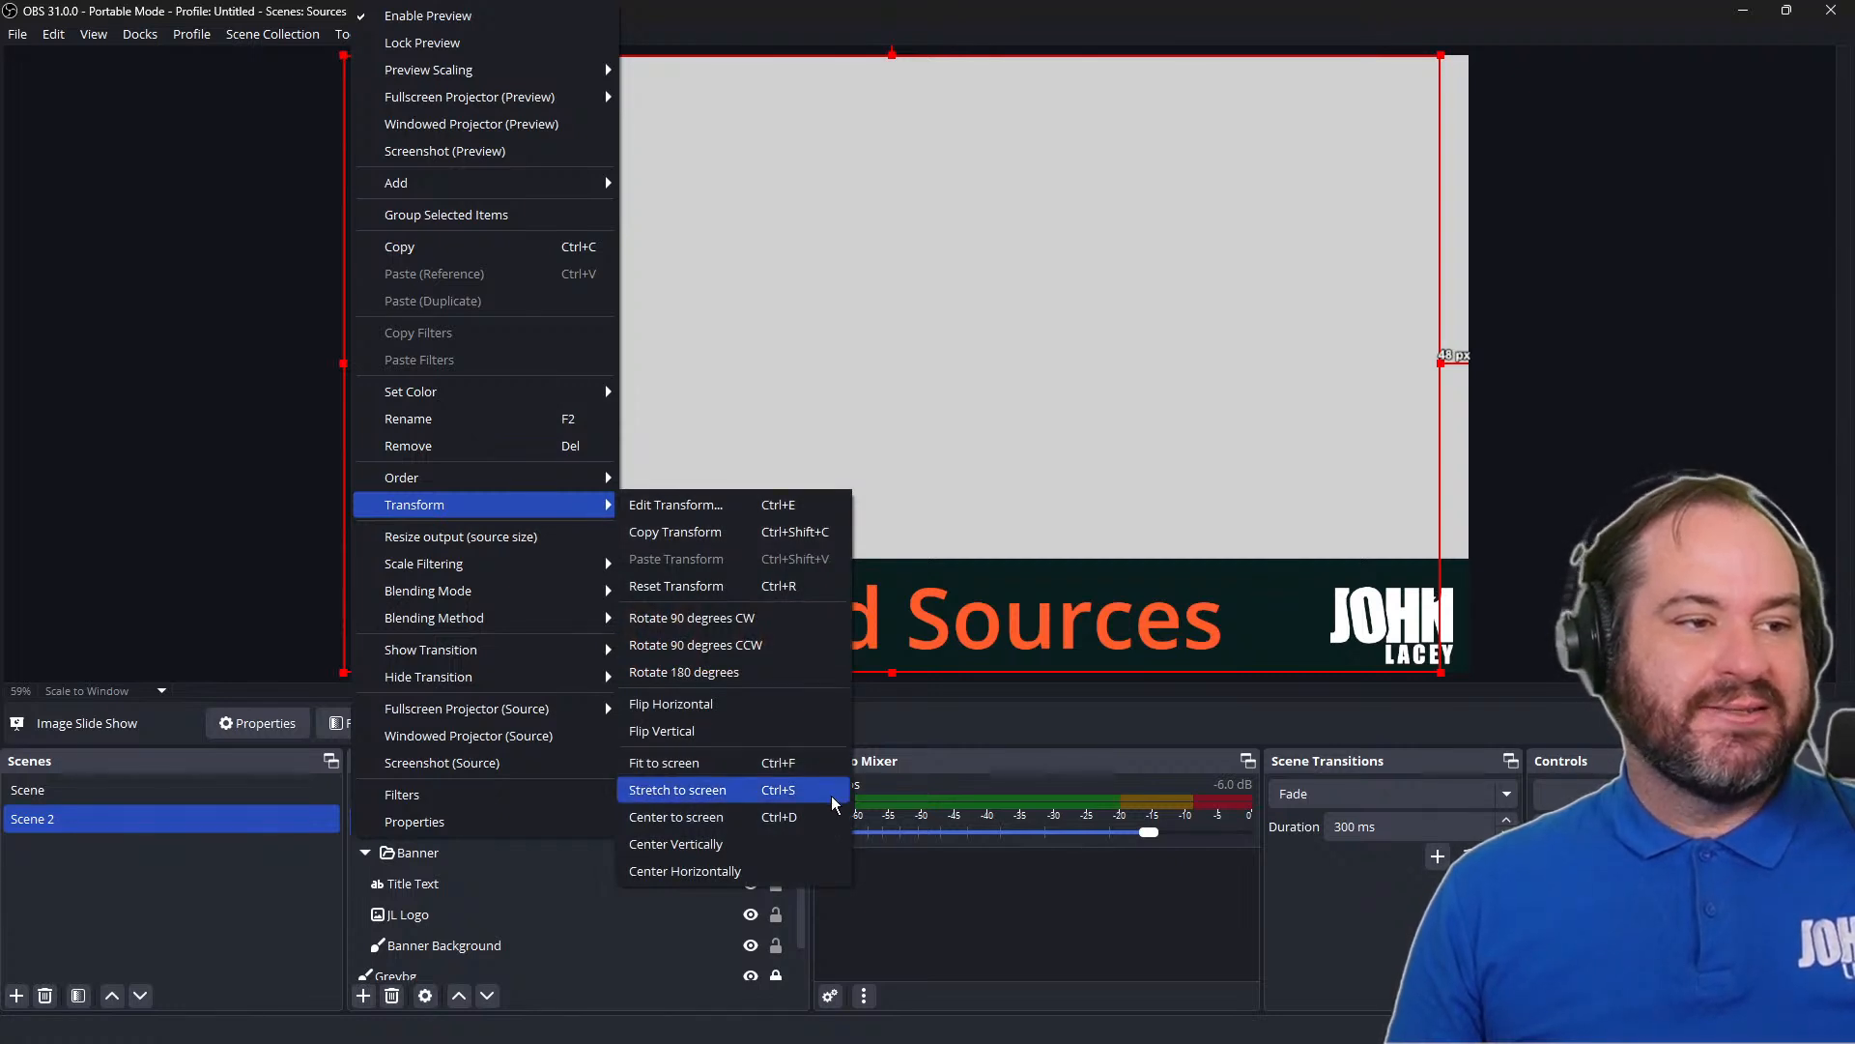
left_click(815, 828)
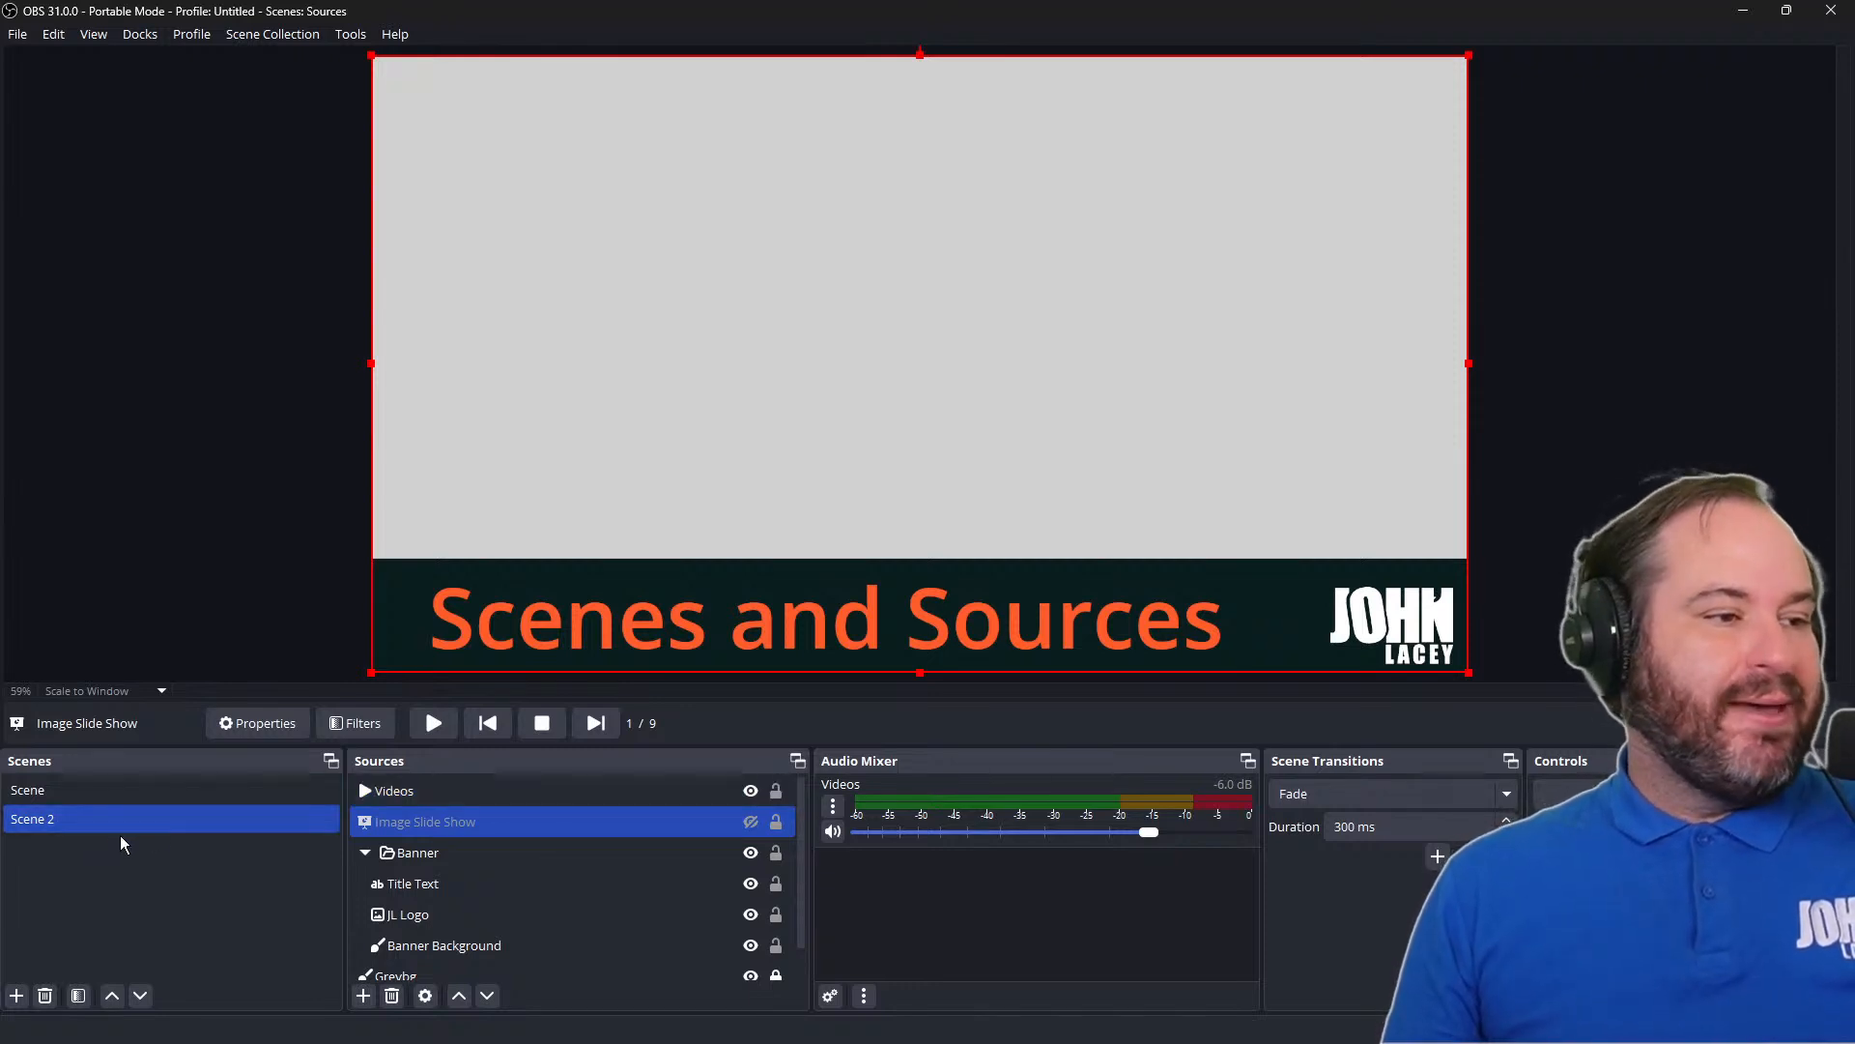
Add a new scene named Video Only
left_click(16, 996)
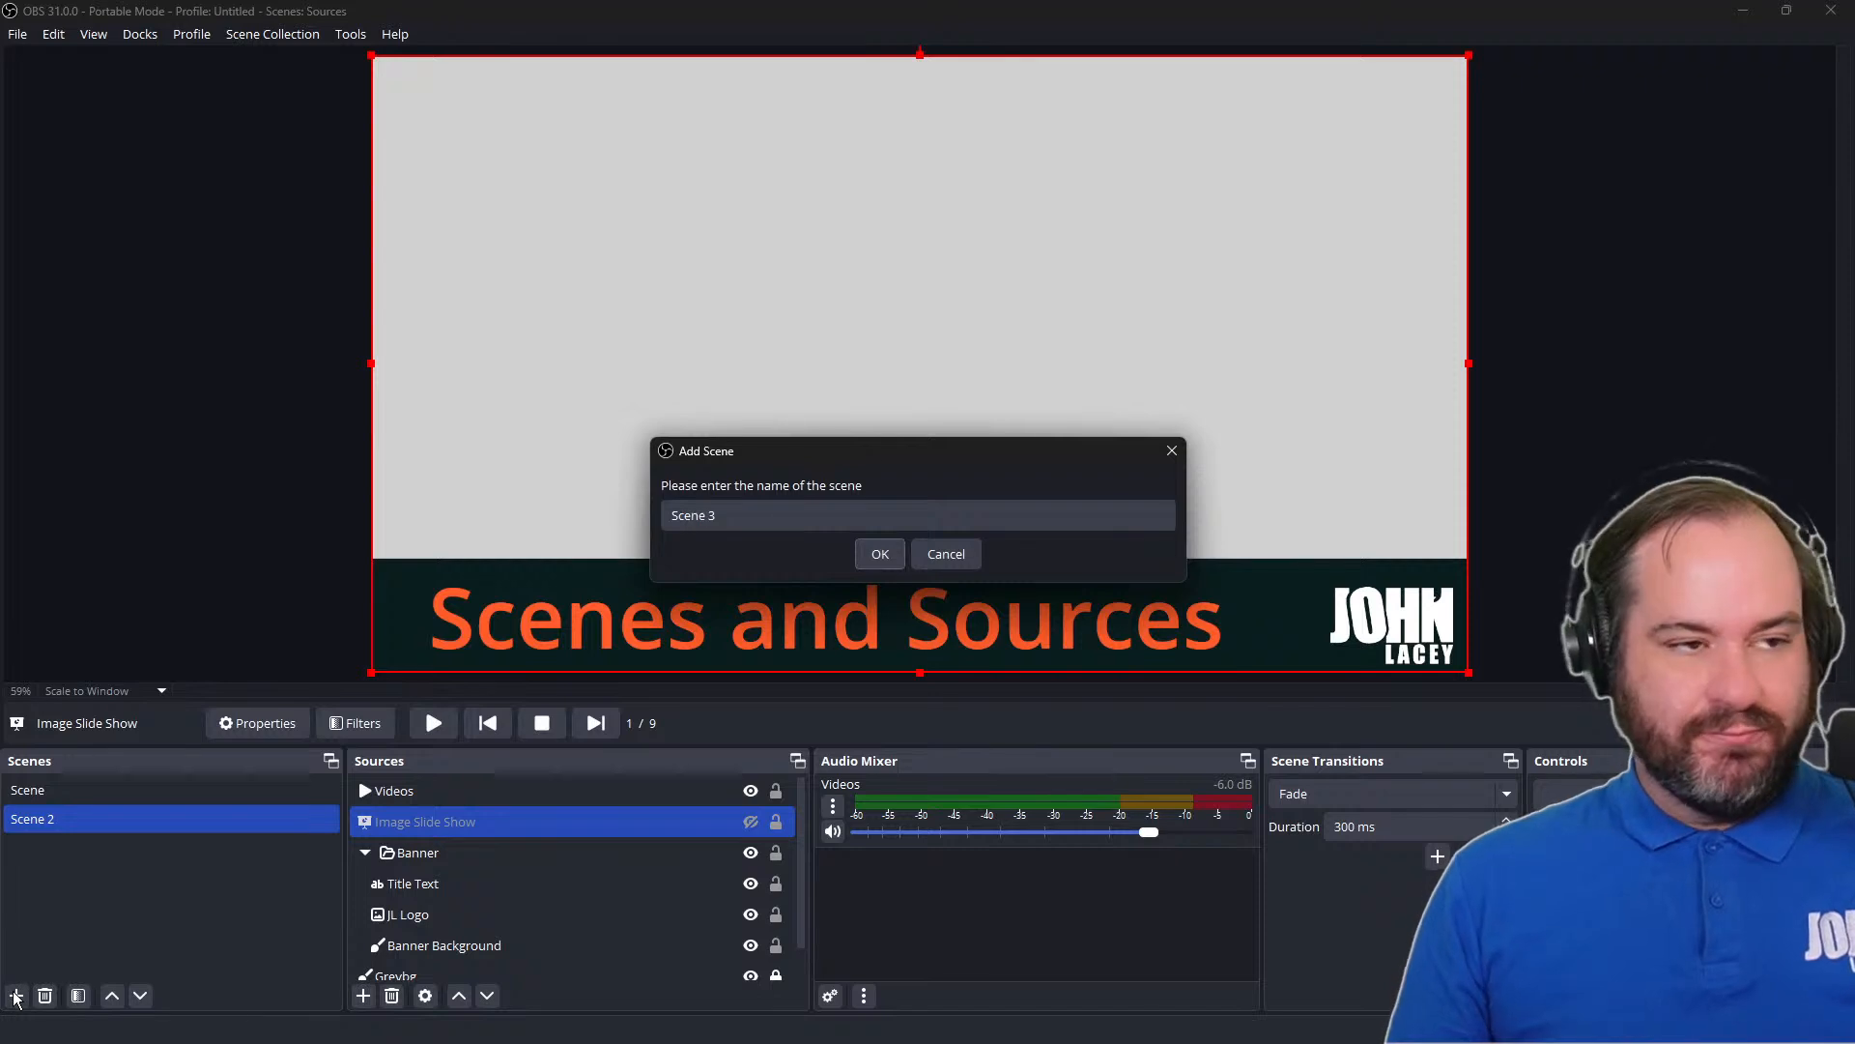
left_click_drag(803, 513, 548, 515)
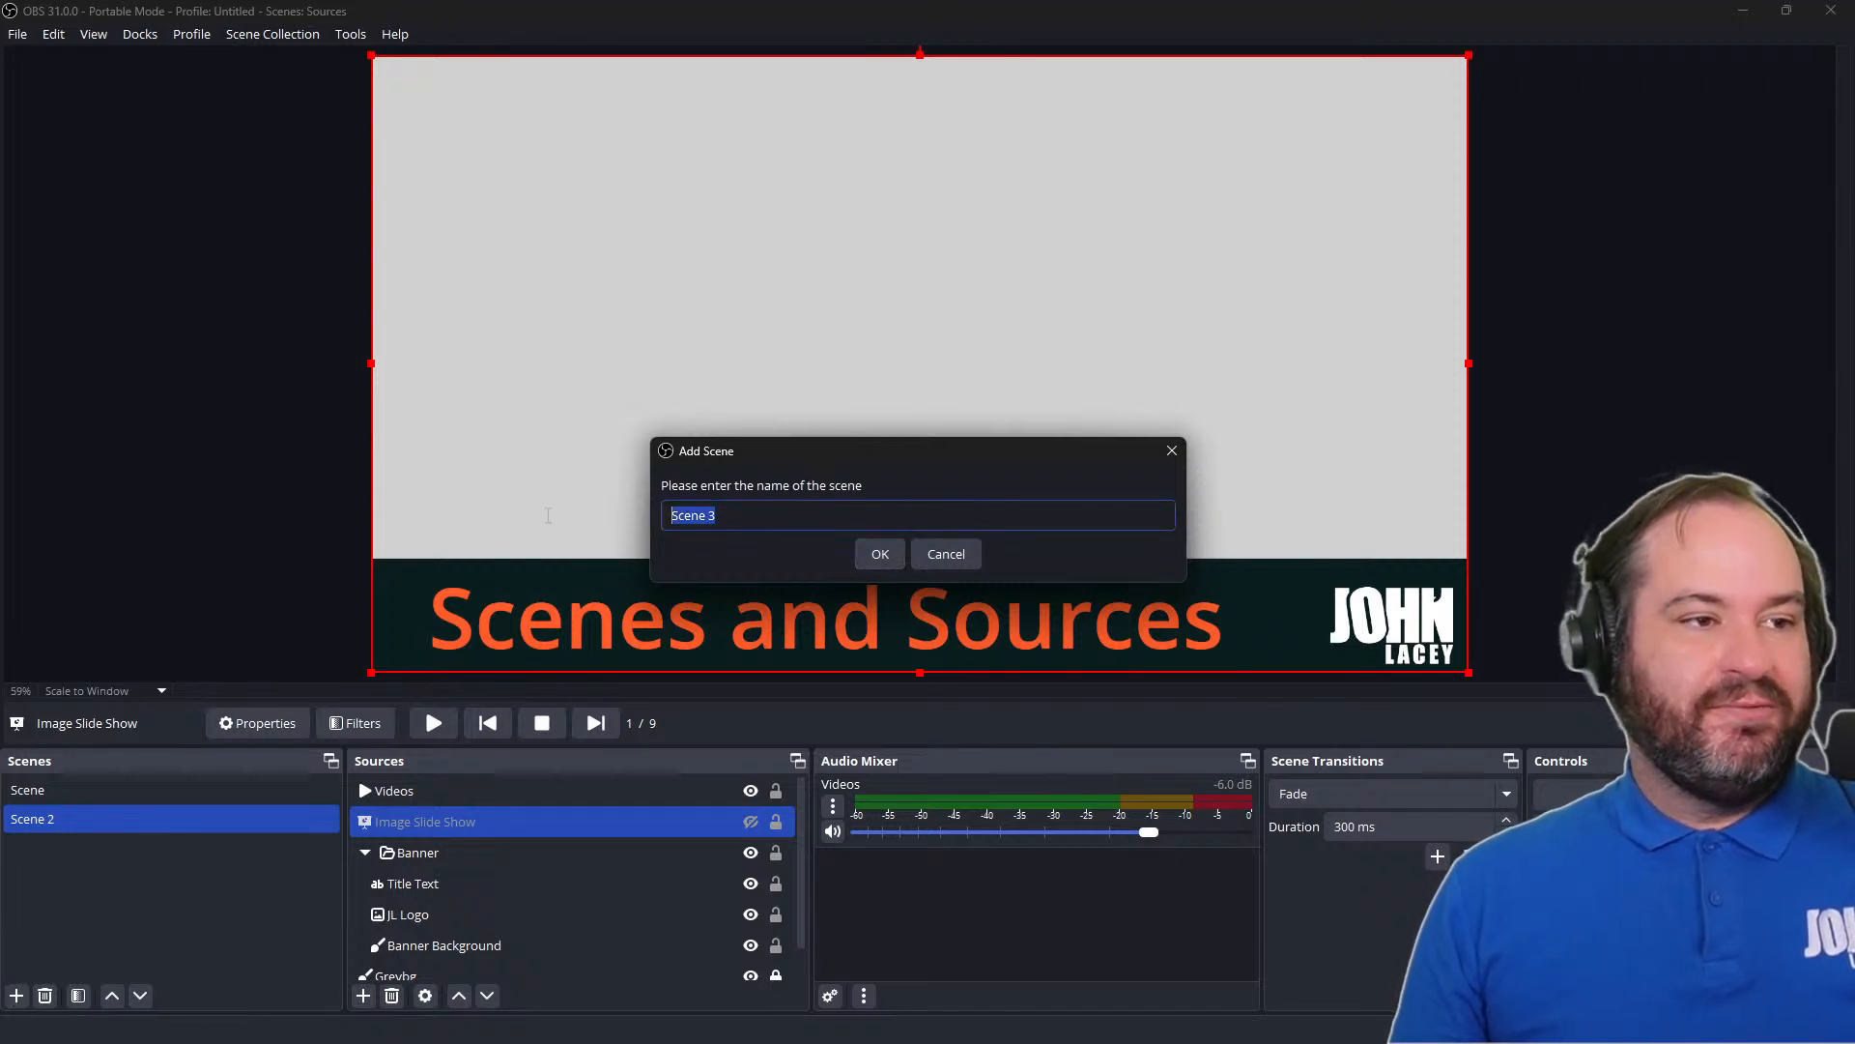
type("Vide")
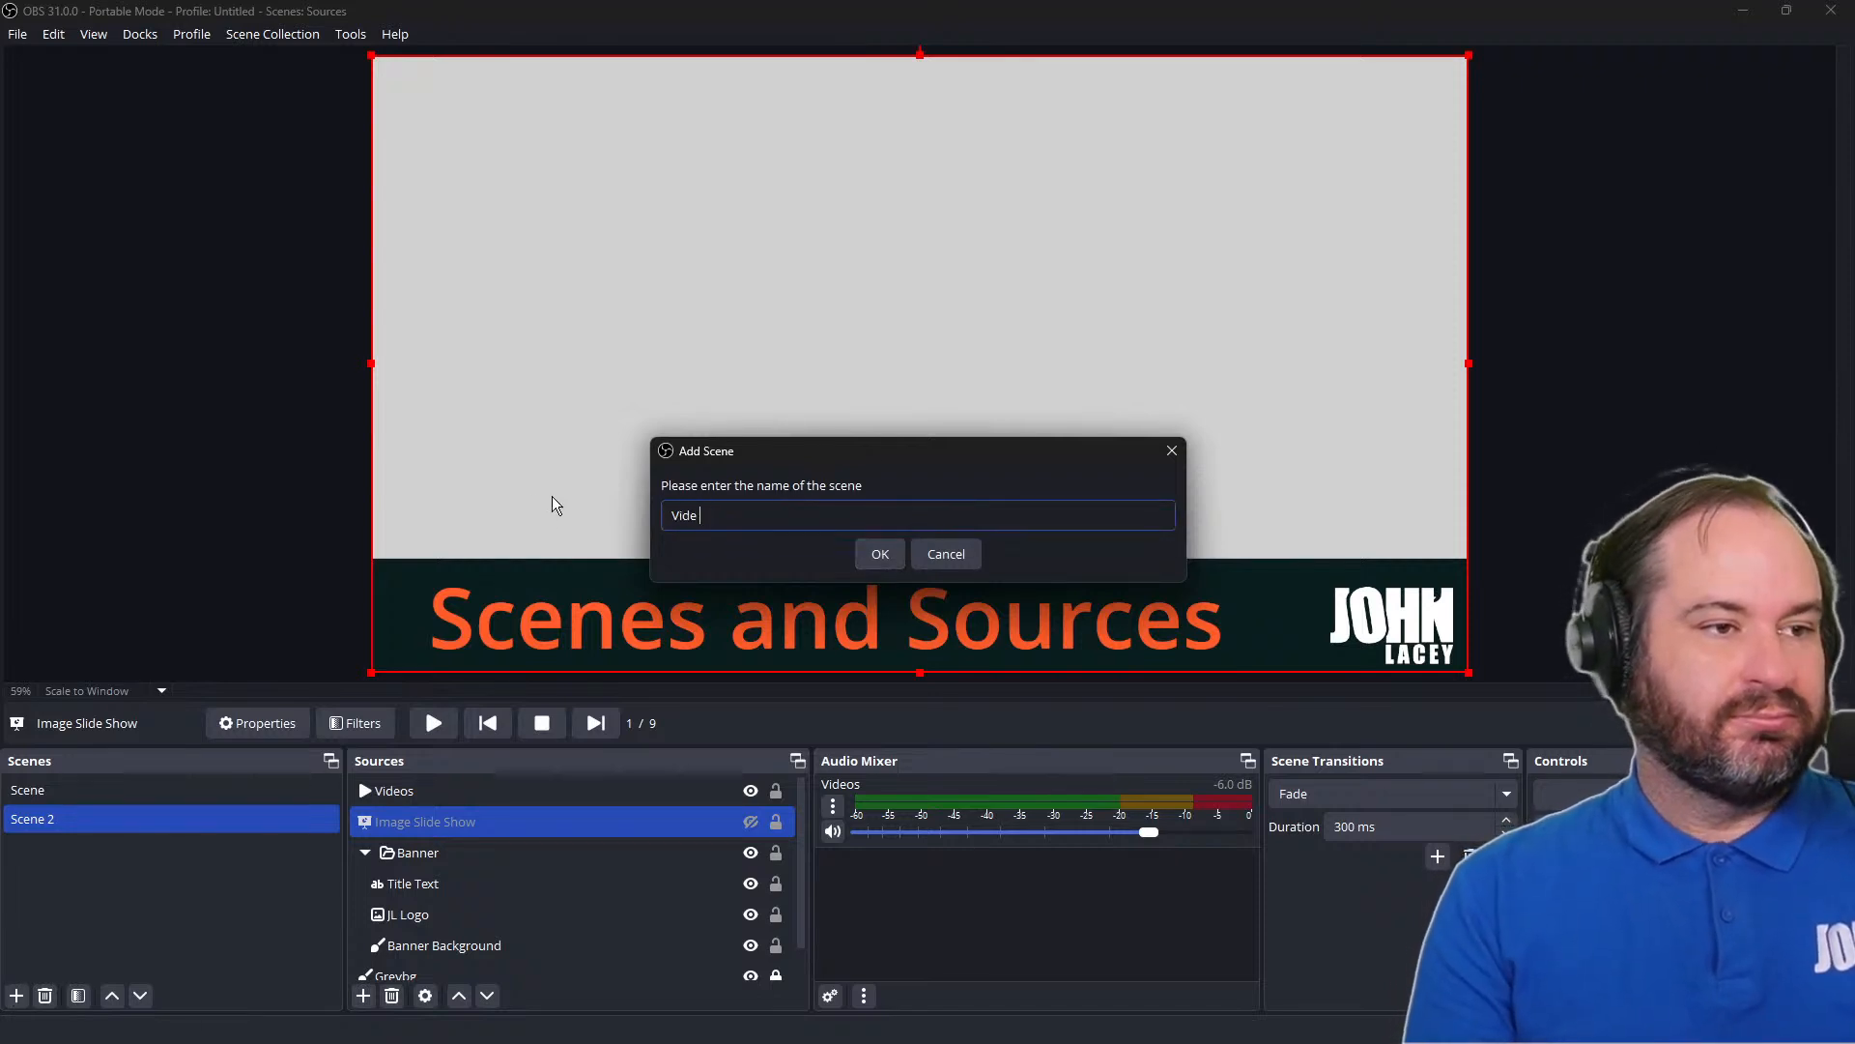
type("o Only")
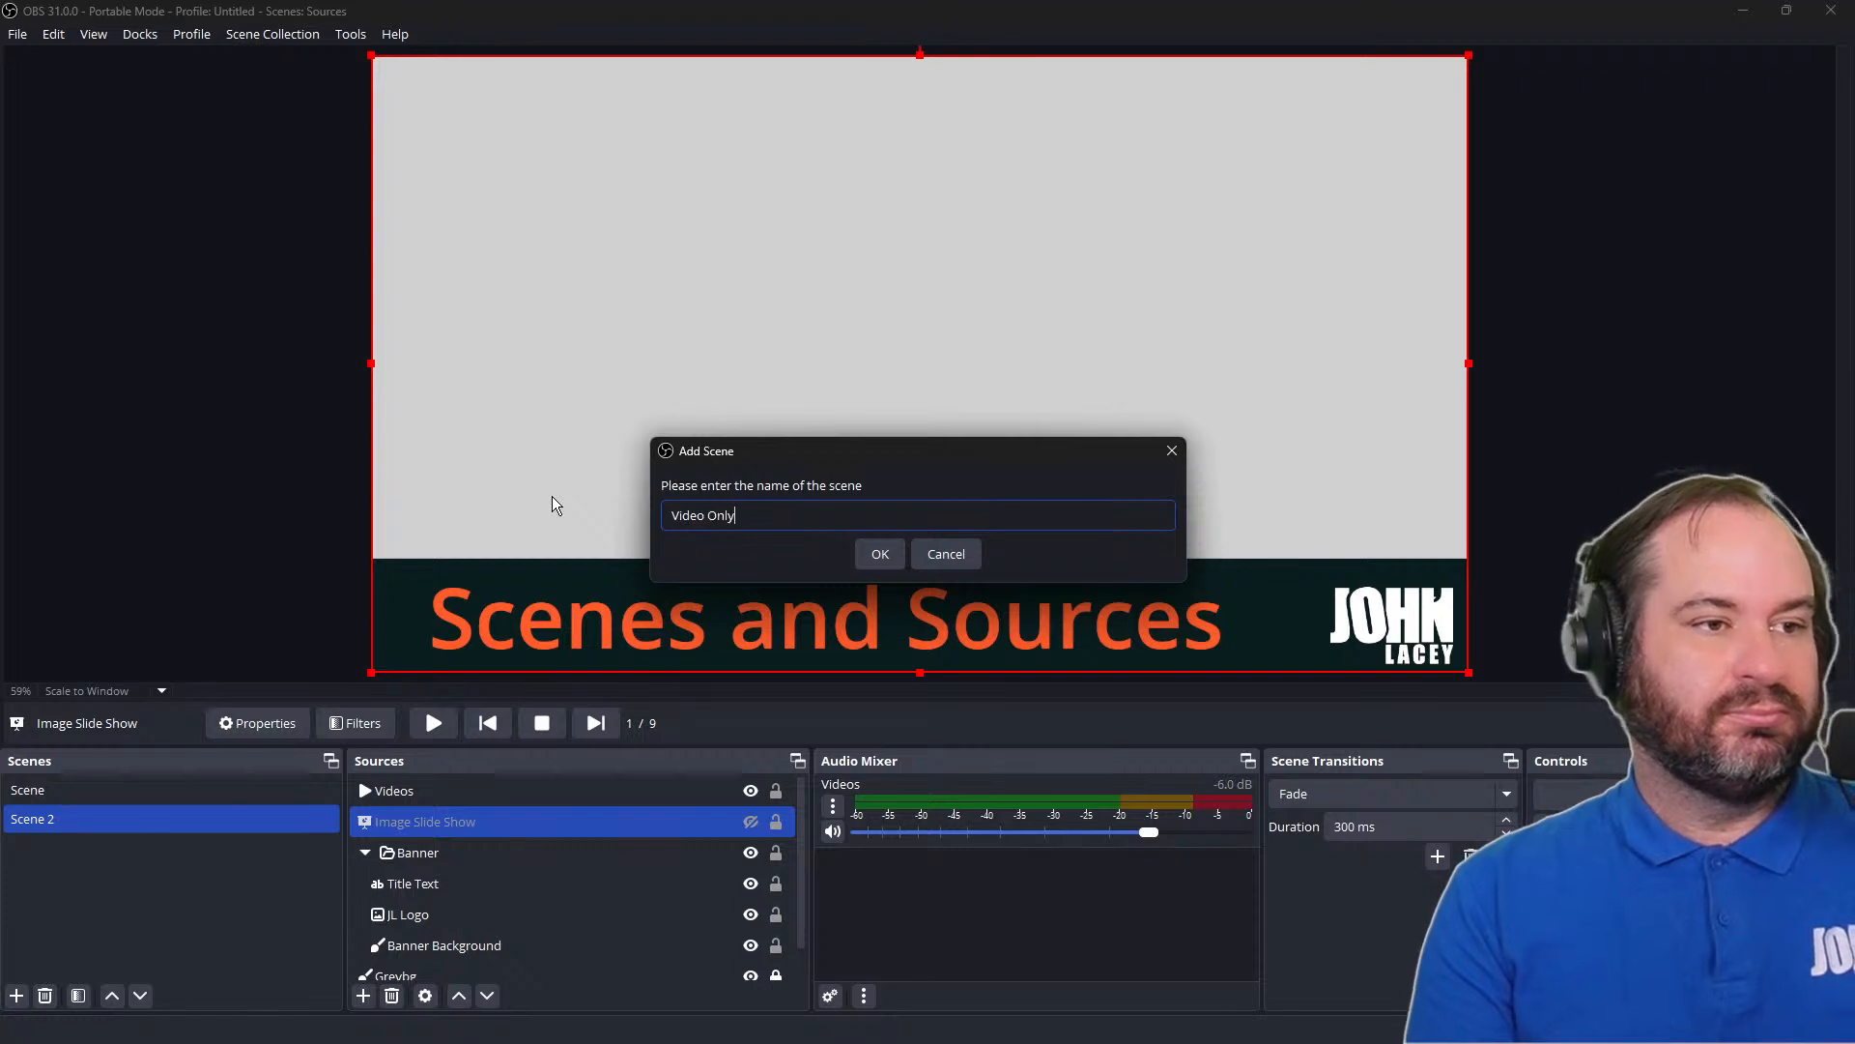
key("Return")
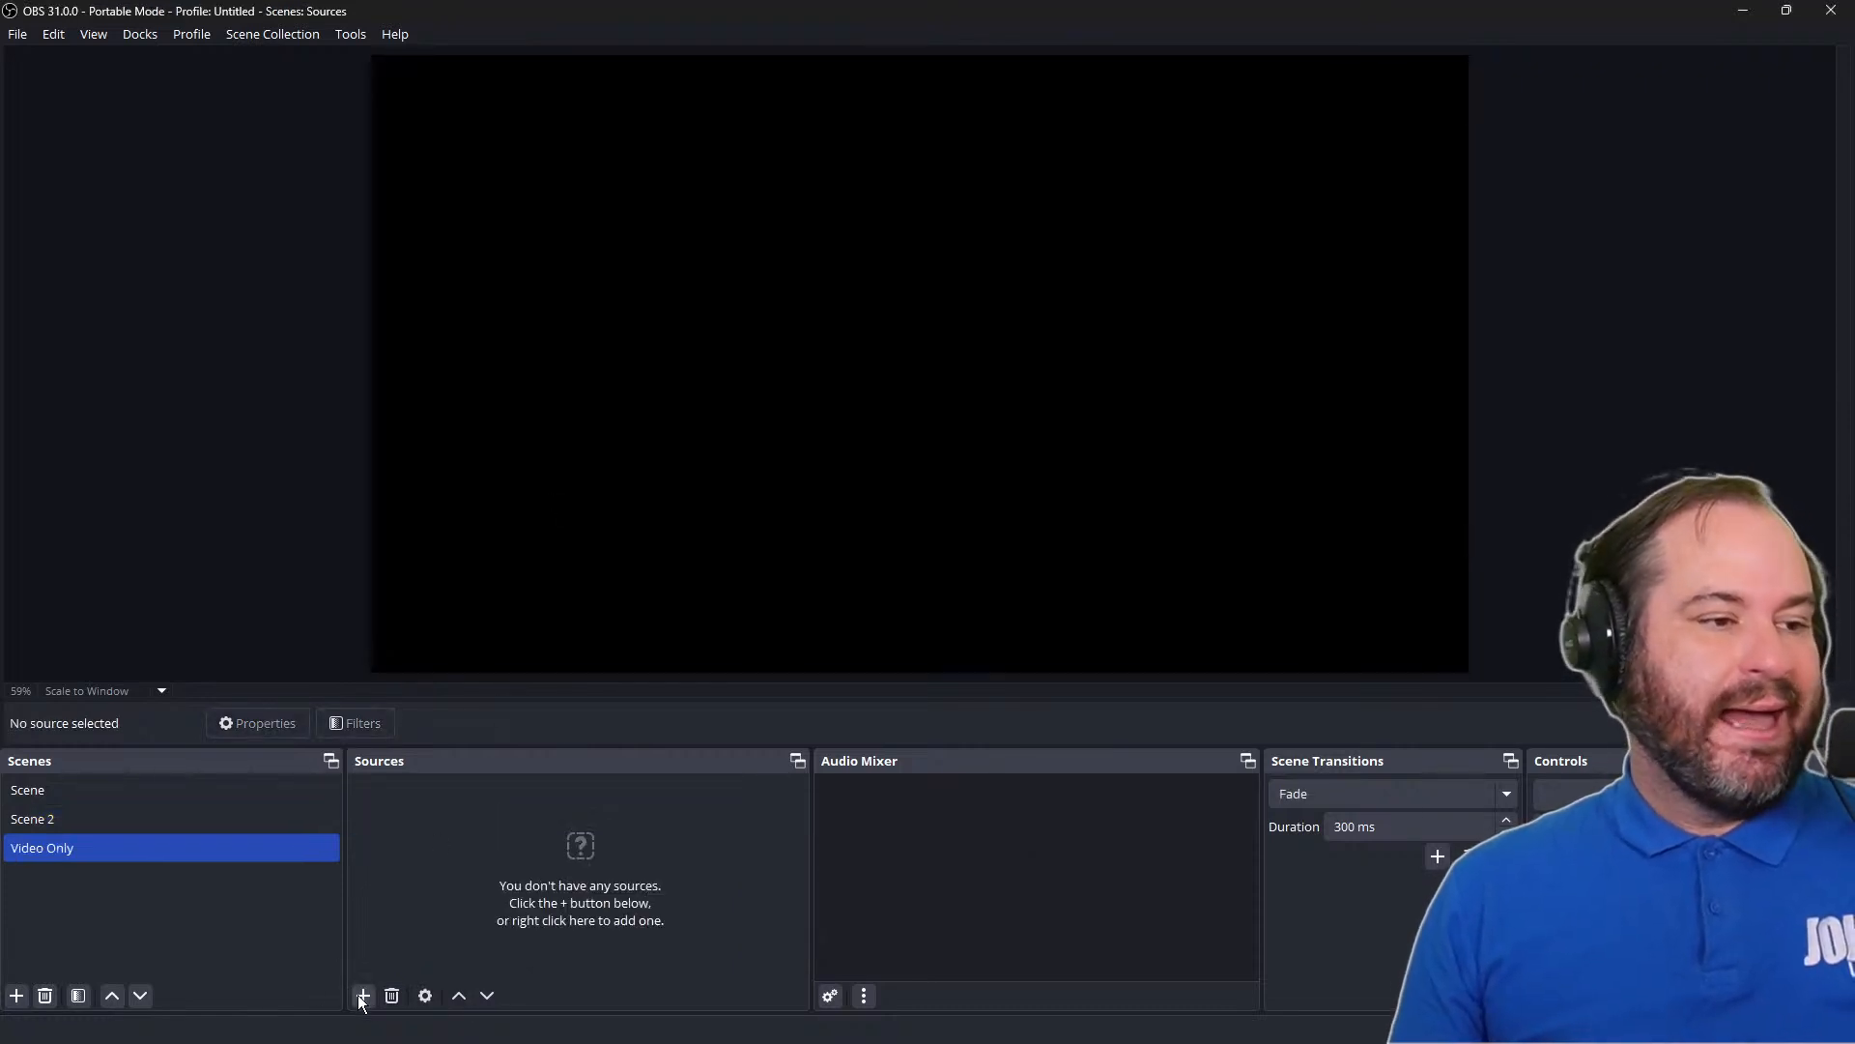
Add the existing Videos media source to the Video Only scene
left_click(363, 995)
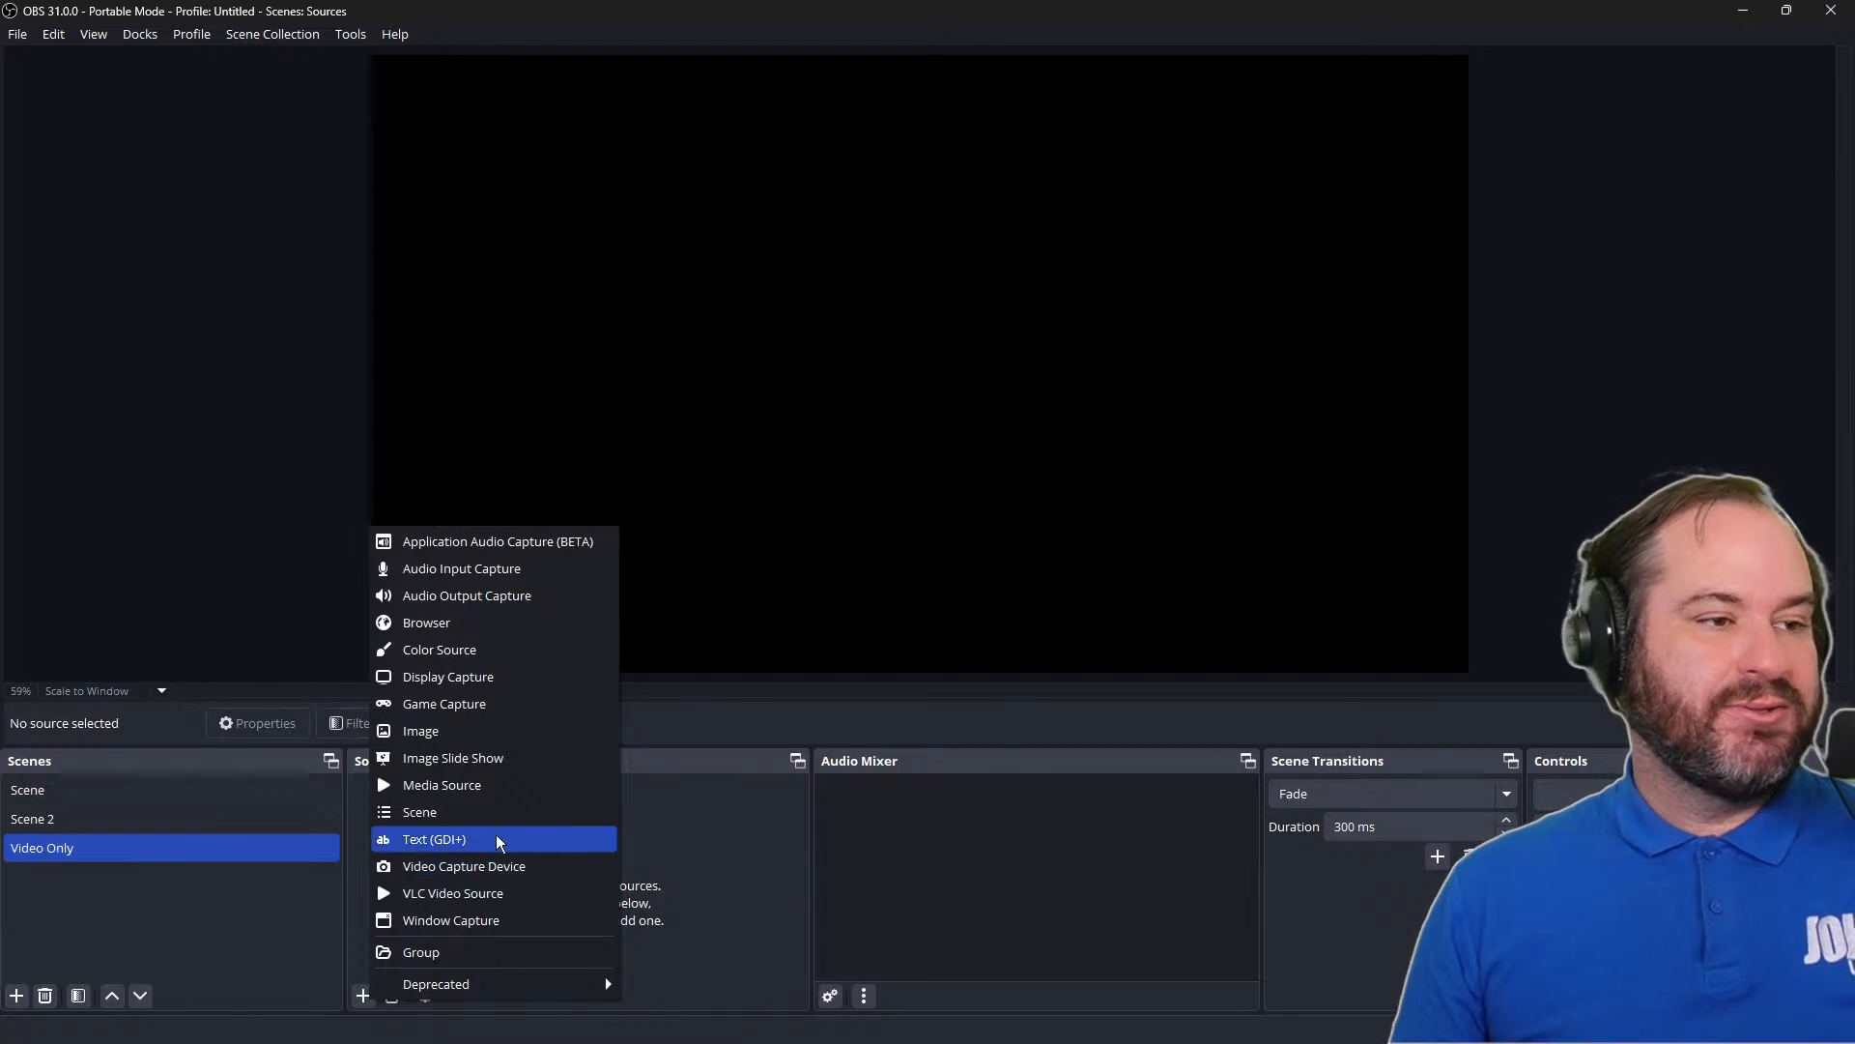
left_click(518, 786)
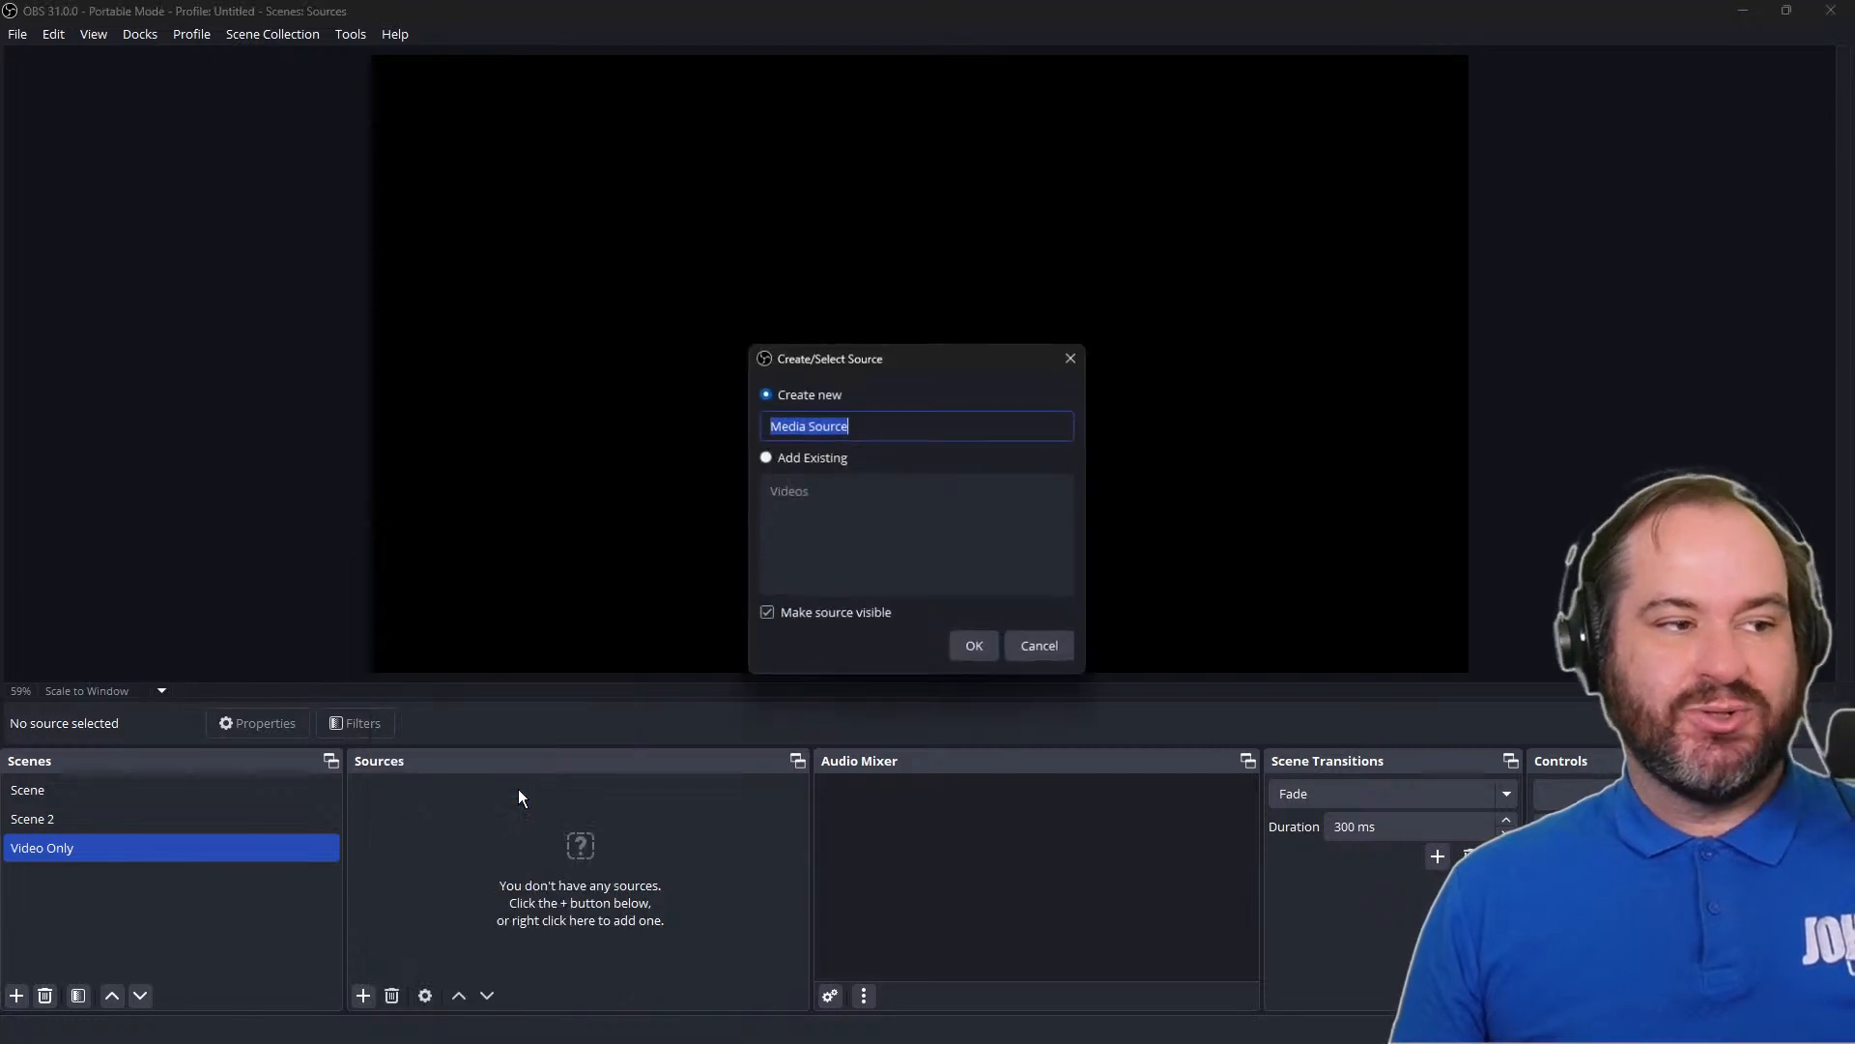
left_click(826, 456)
left_click(821, 488)
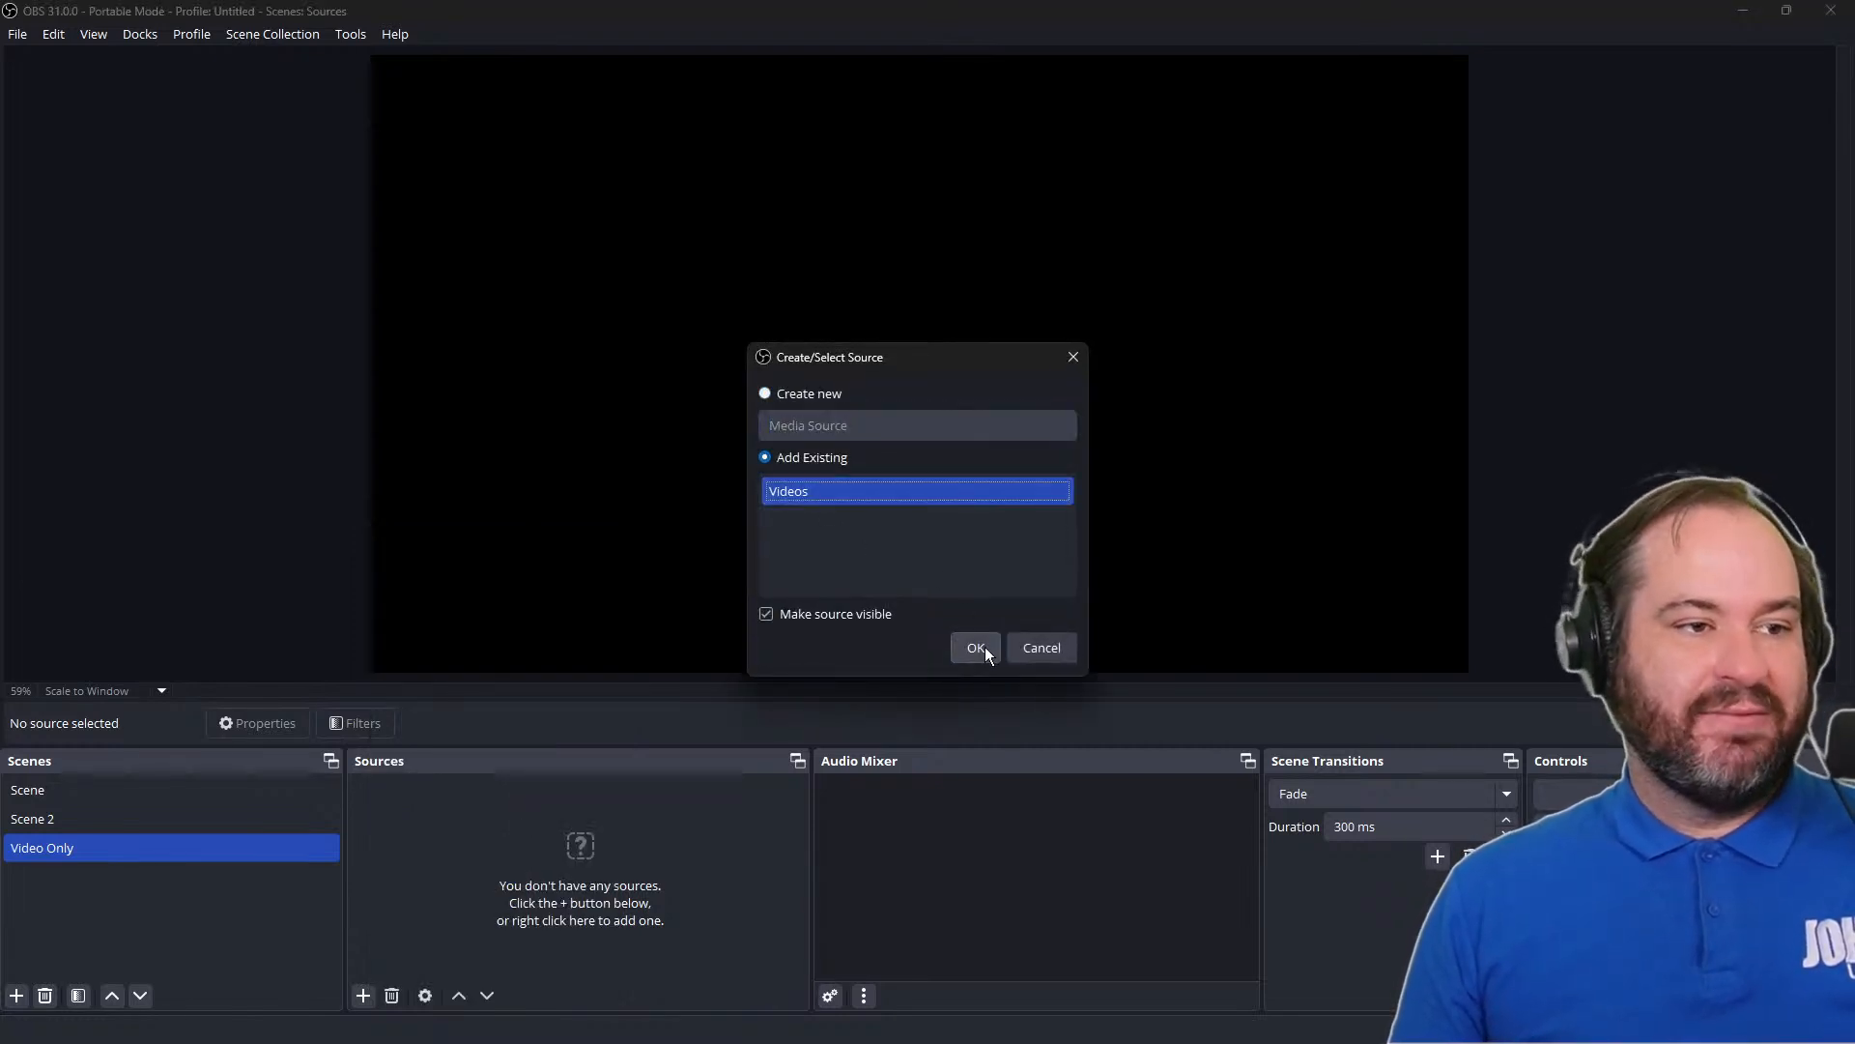
left_click(976, 647)
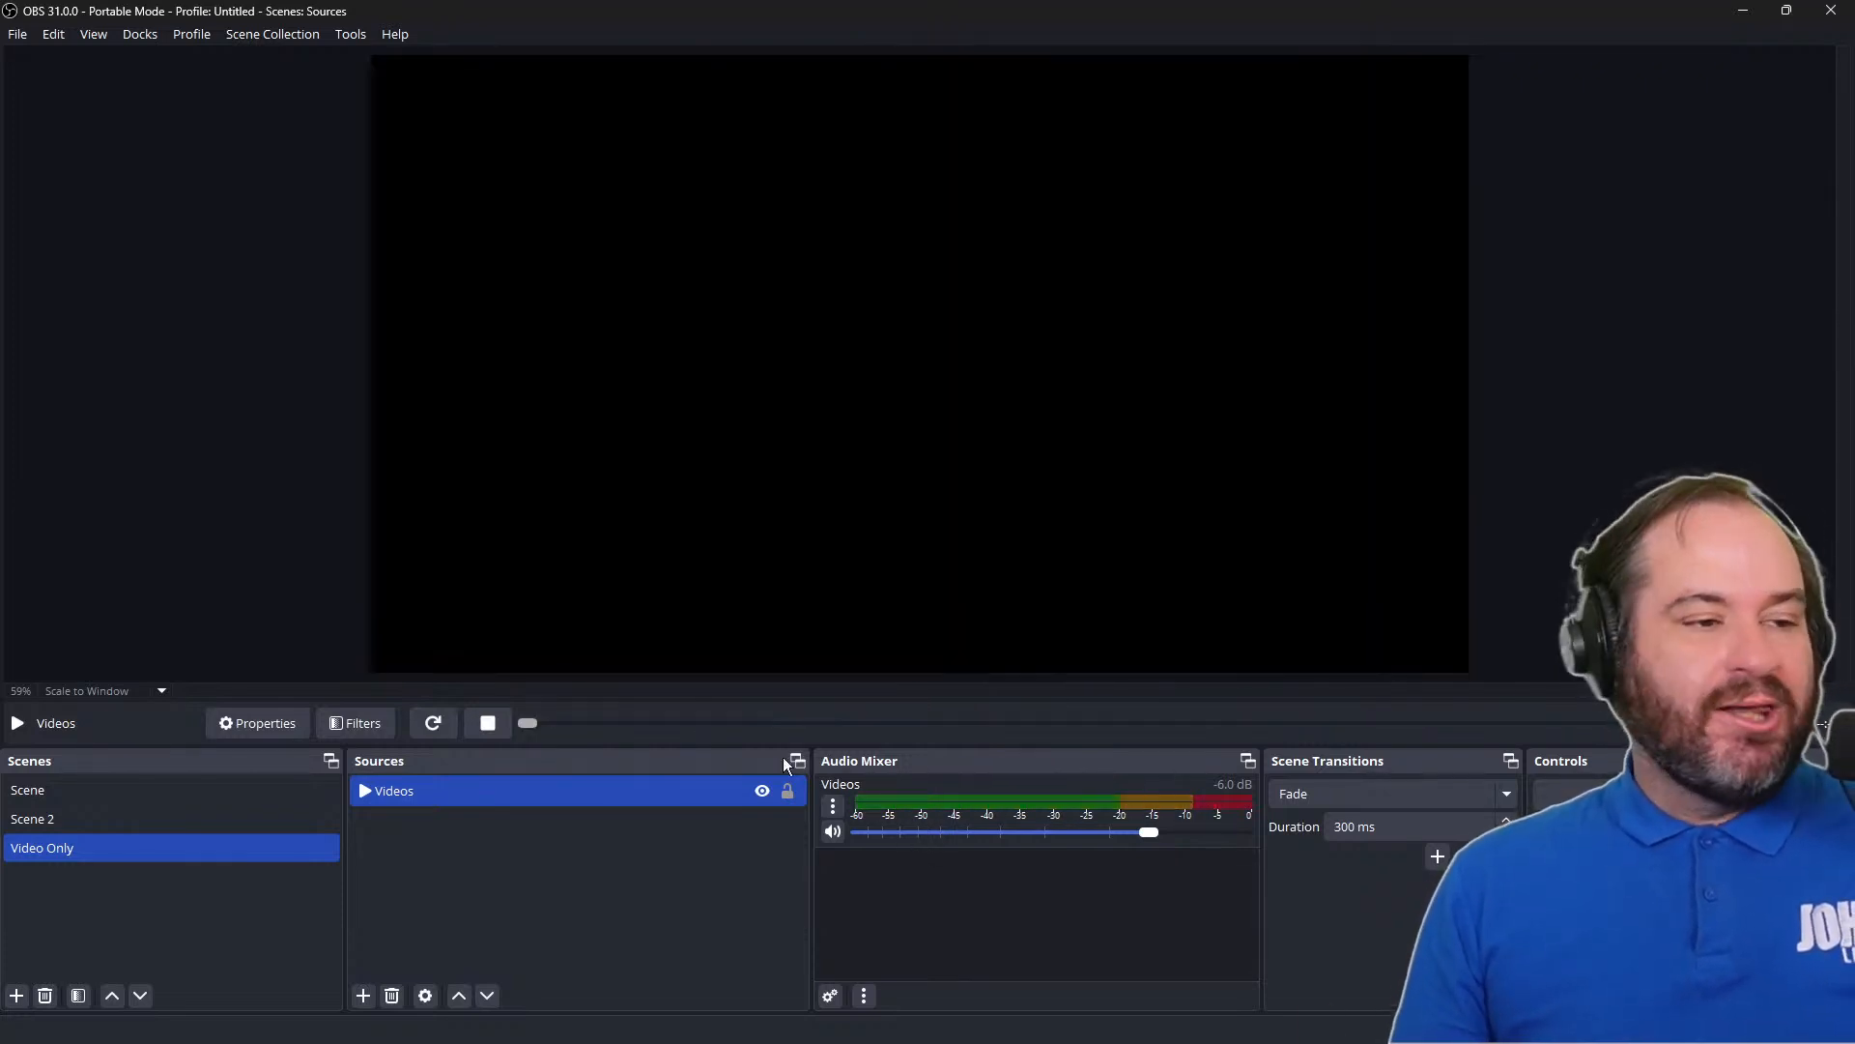
Switch back and forth between Scene and Video Only to check that the Videos clip plays on activation
left_click(313, 794)
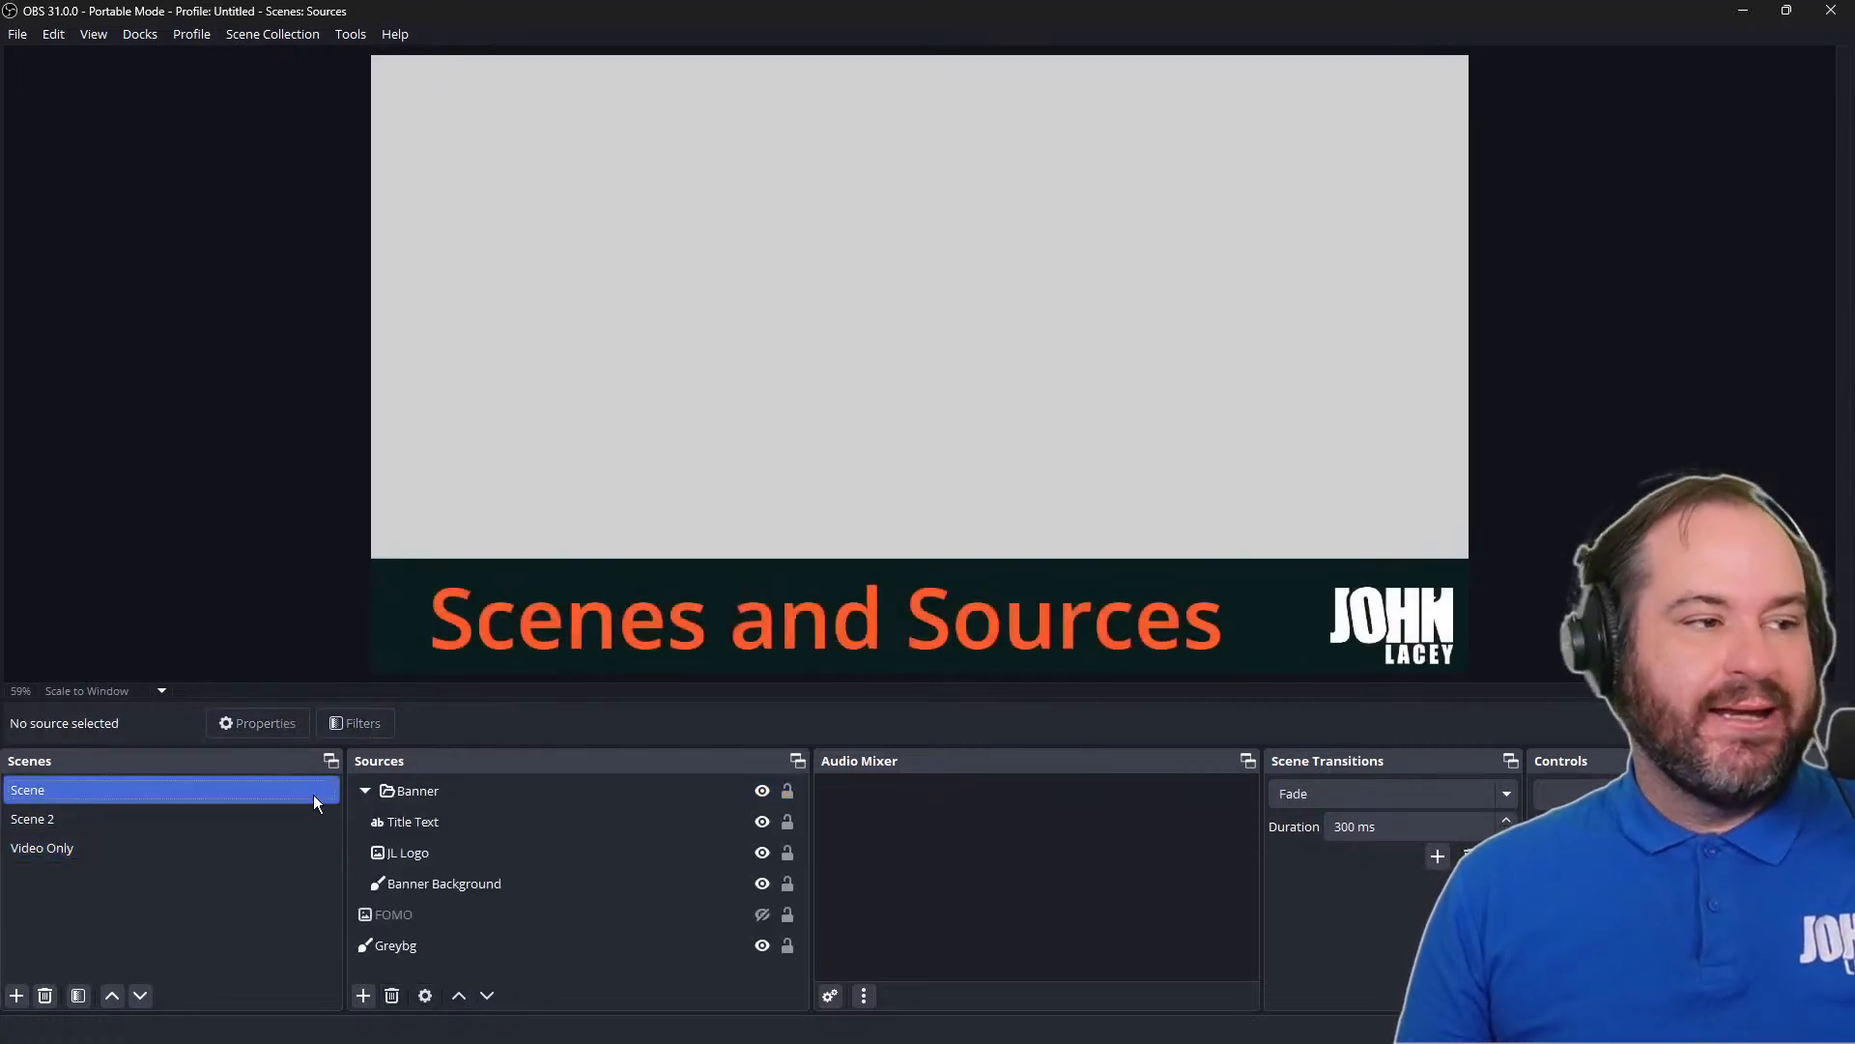
left_click(298, 852)
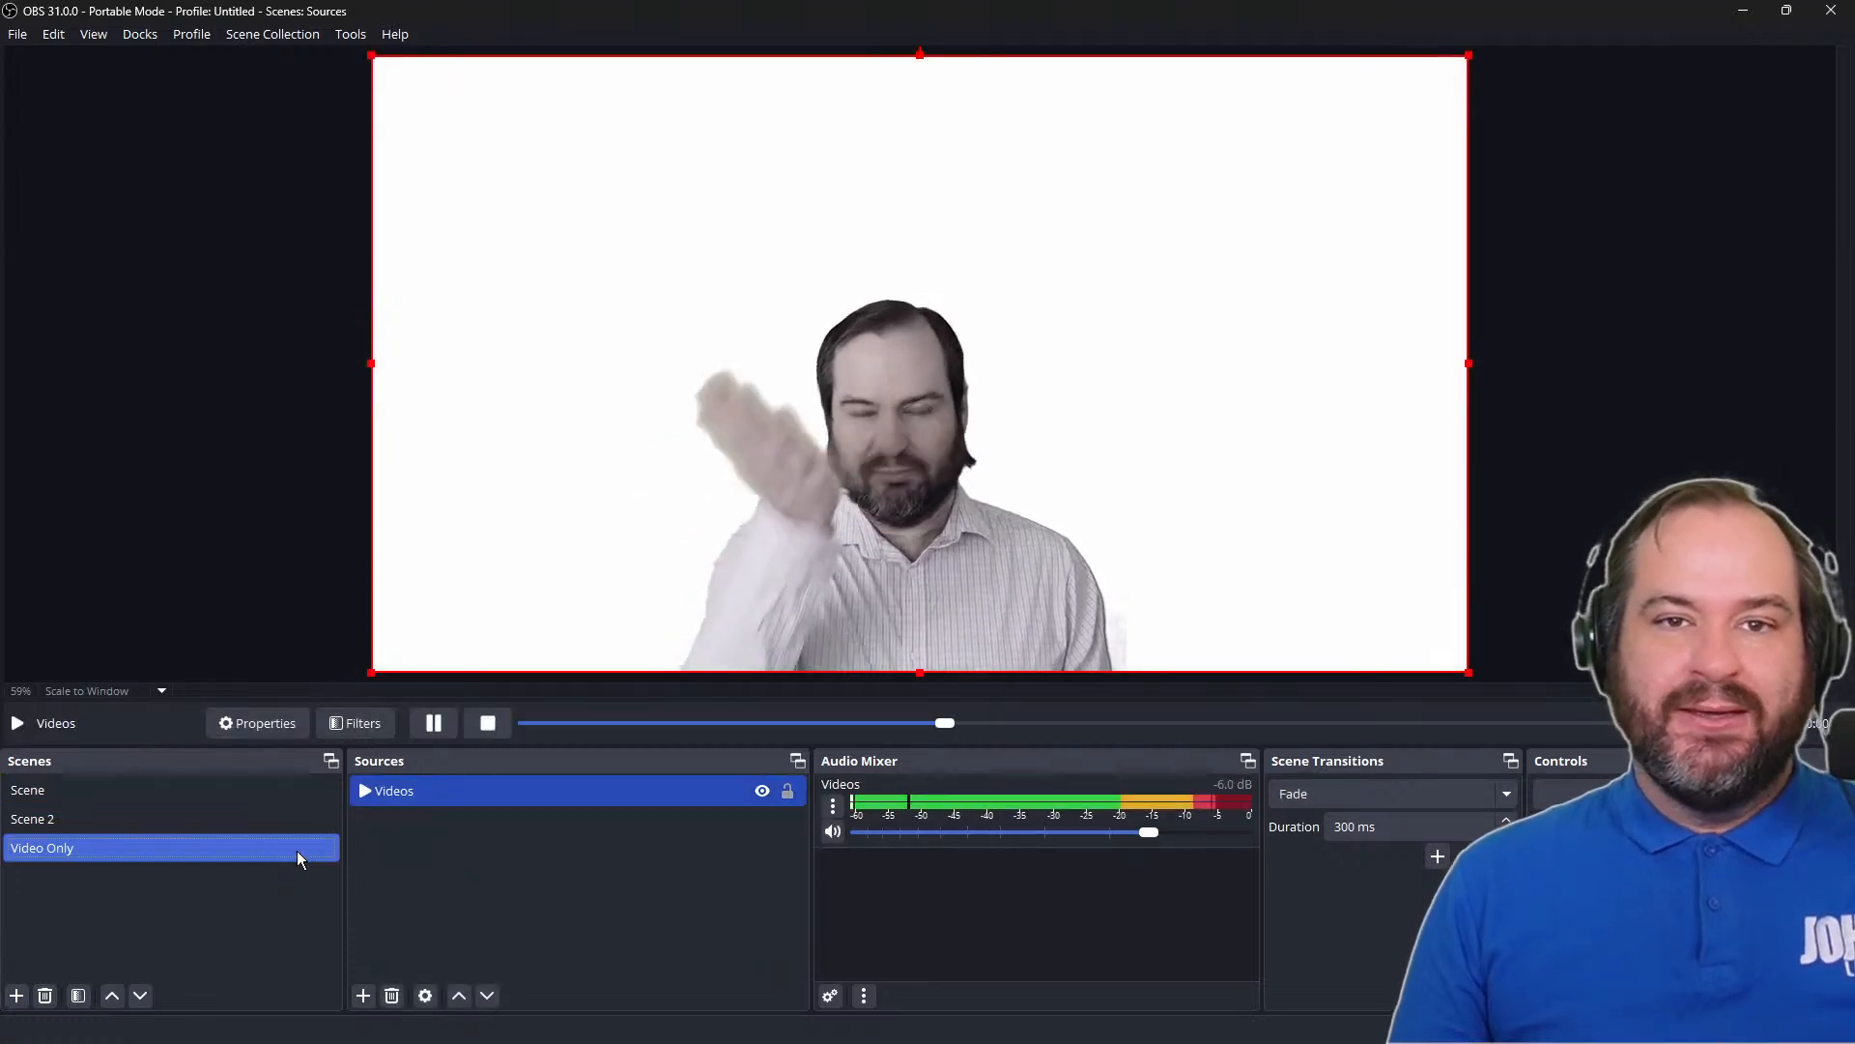
left_click(275, 788)
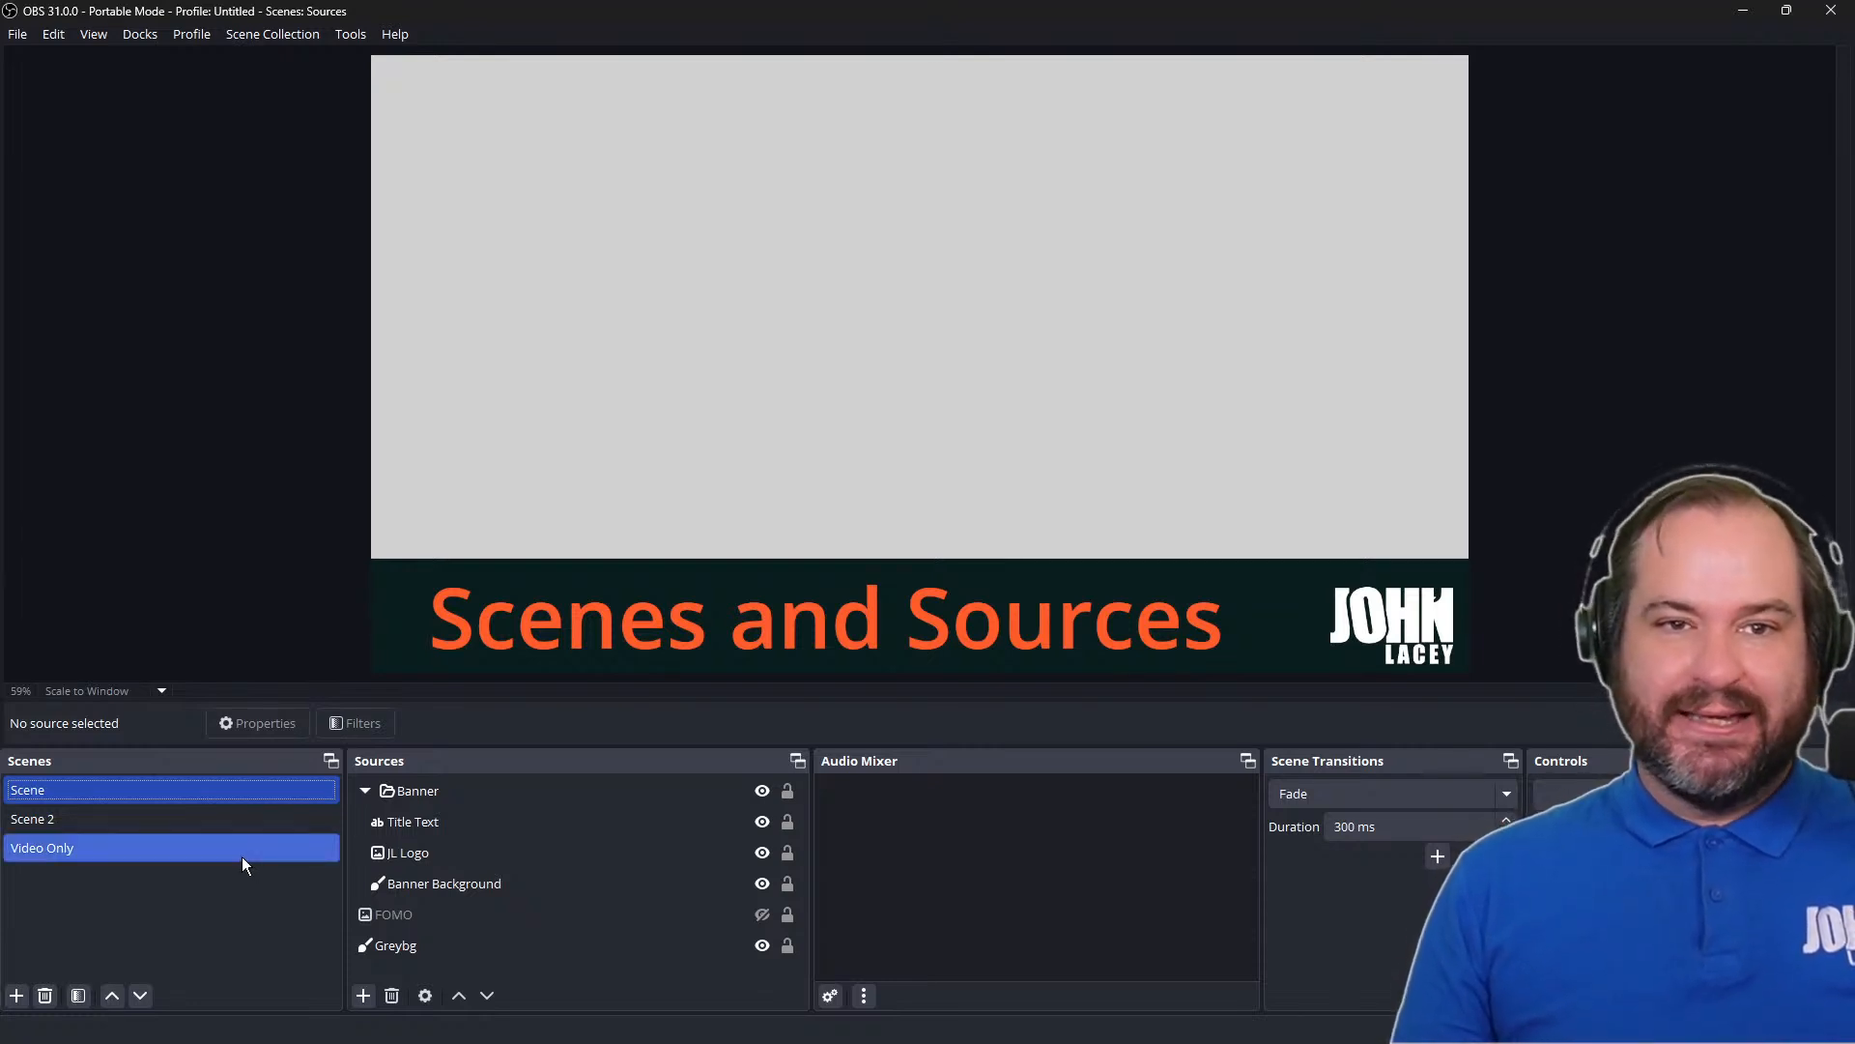
left_click(246, 841)
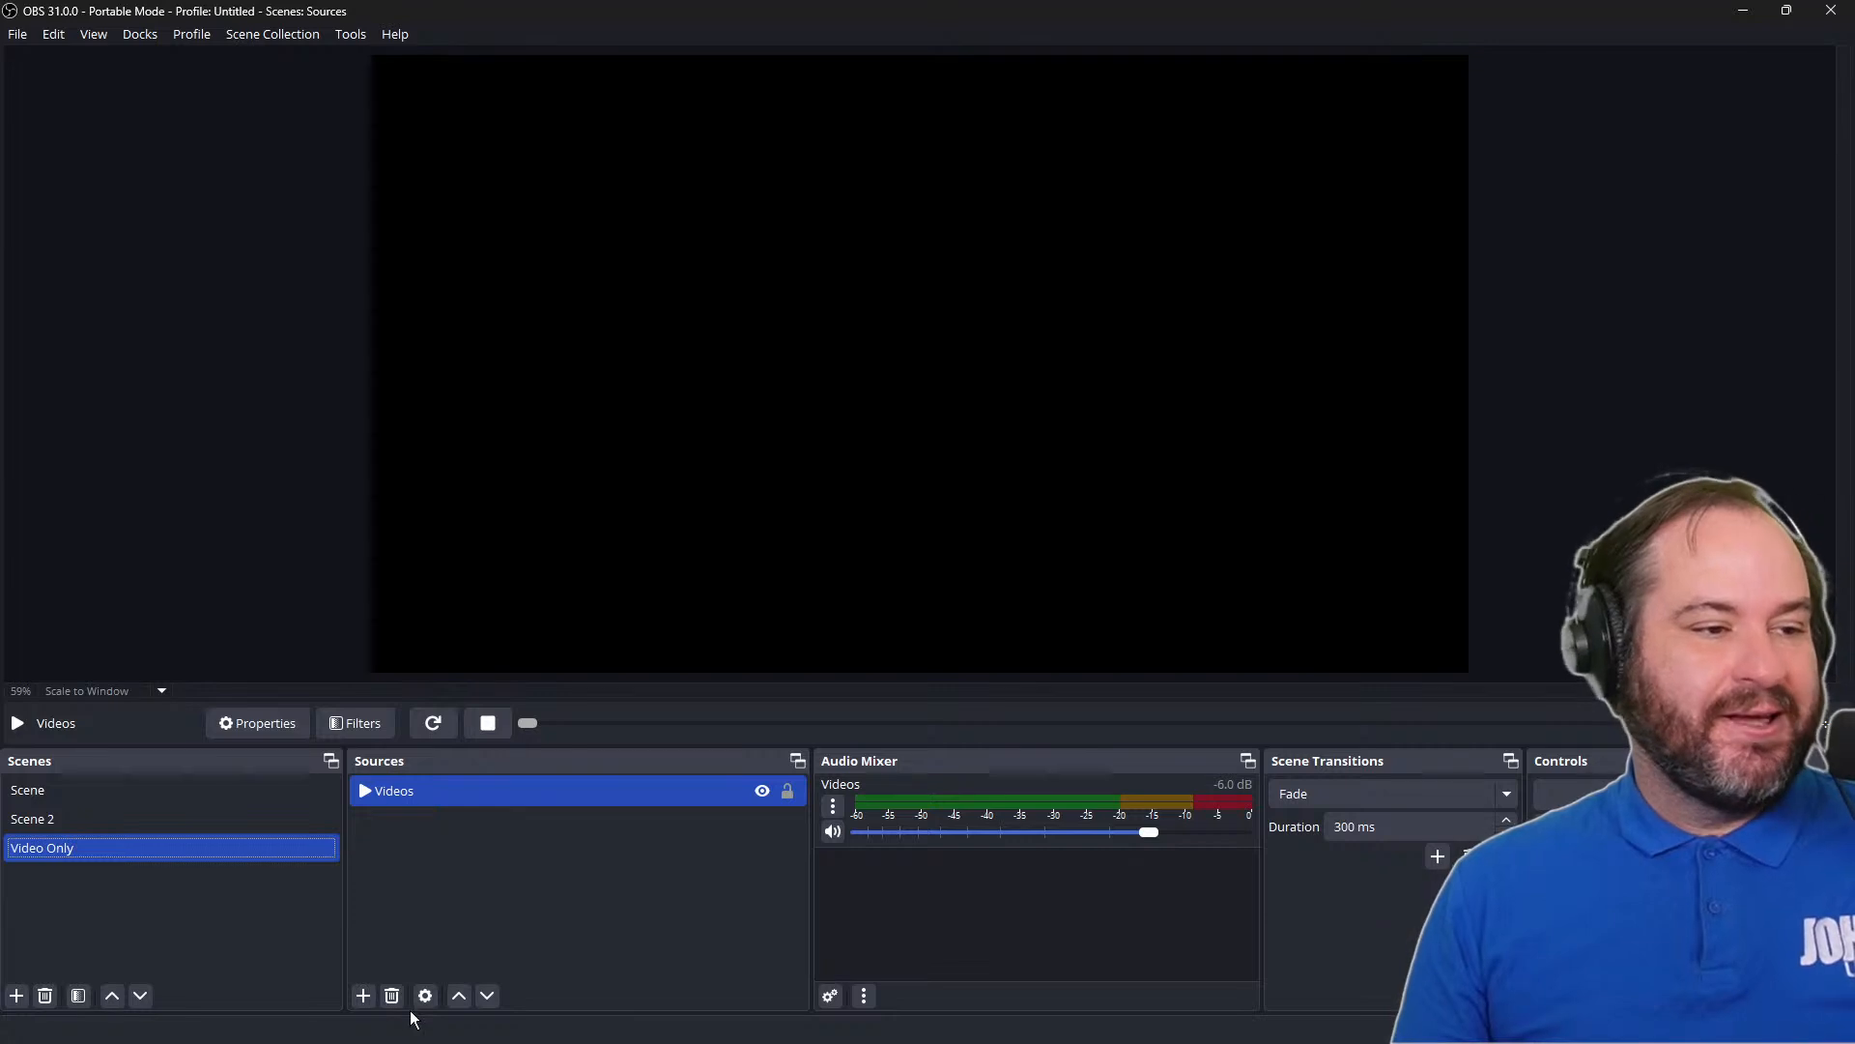
Add an Audio Input Capture source named Rodecaster to Video Only, using the Microphone (RODECaster Pro Stereo) device
left_click(365, 996)
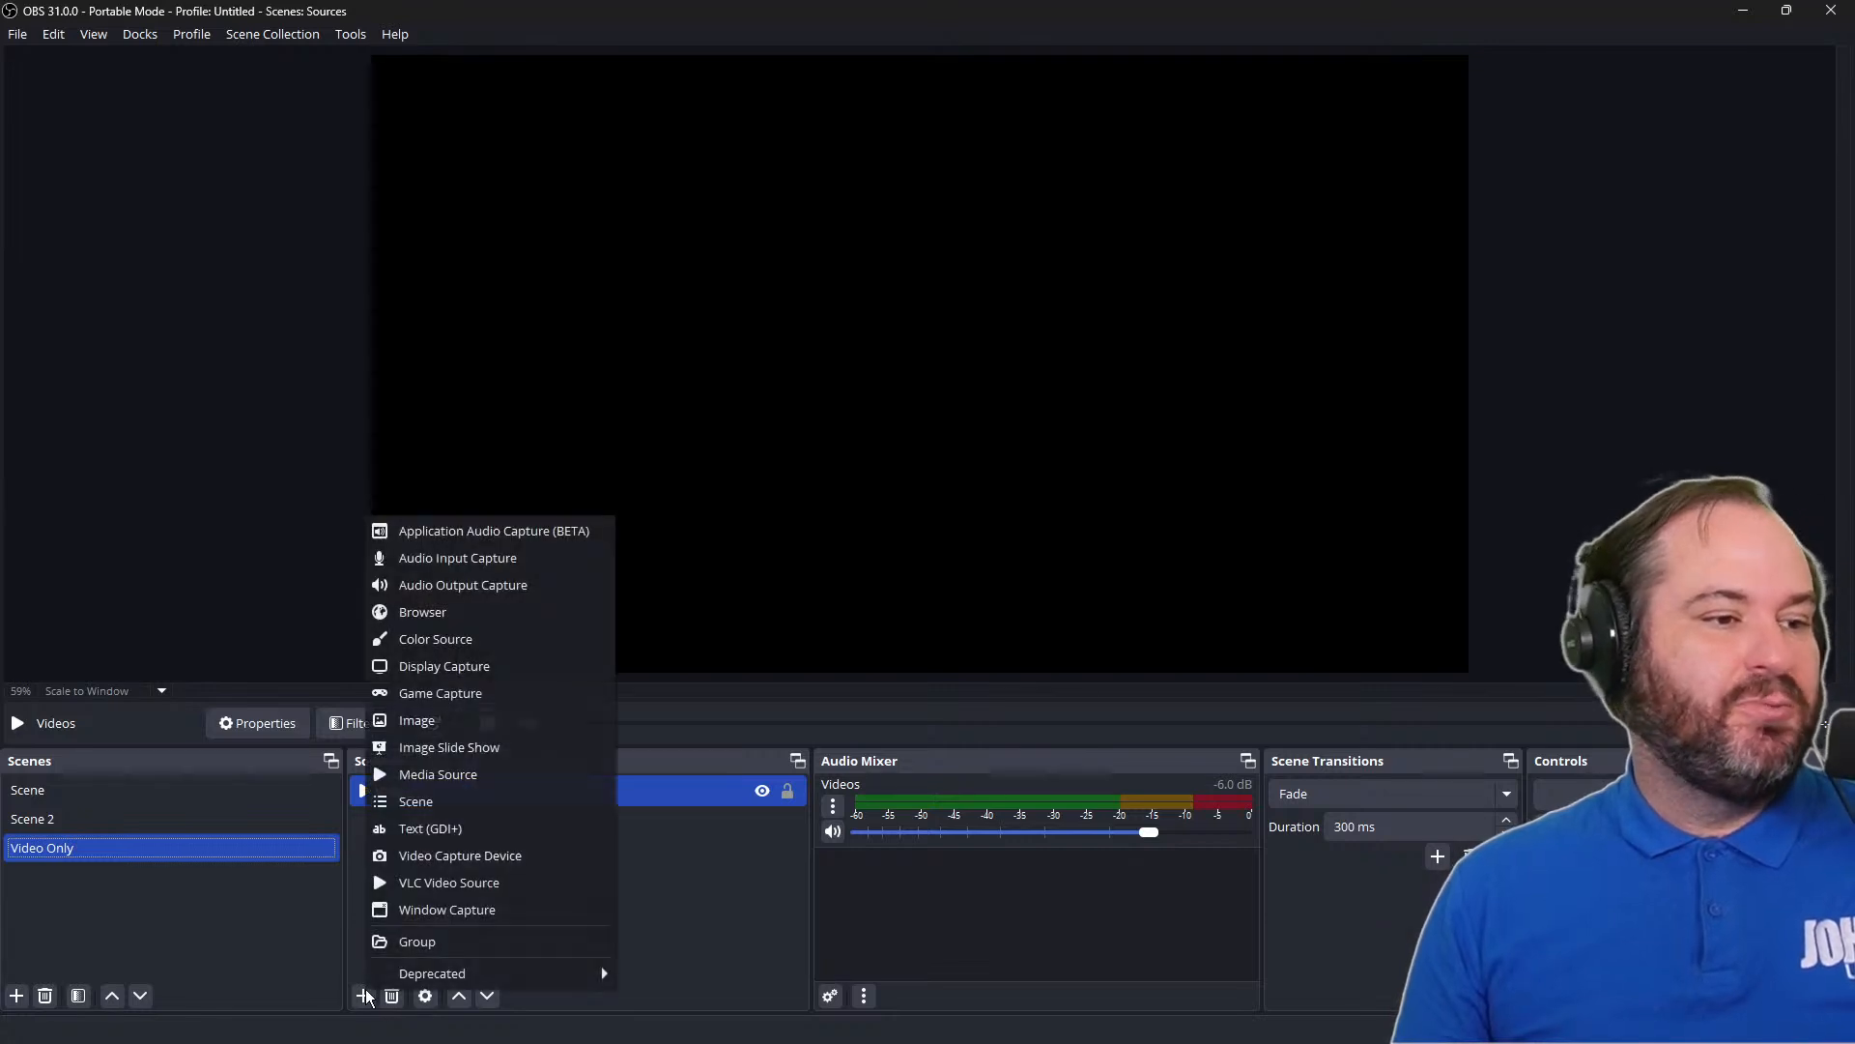
left_click(515, 568)
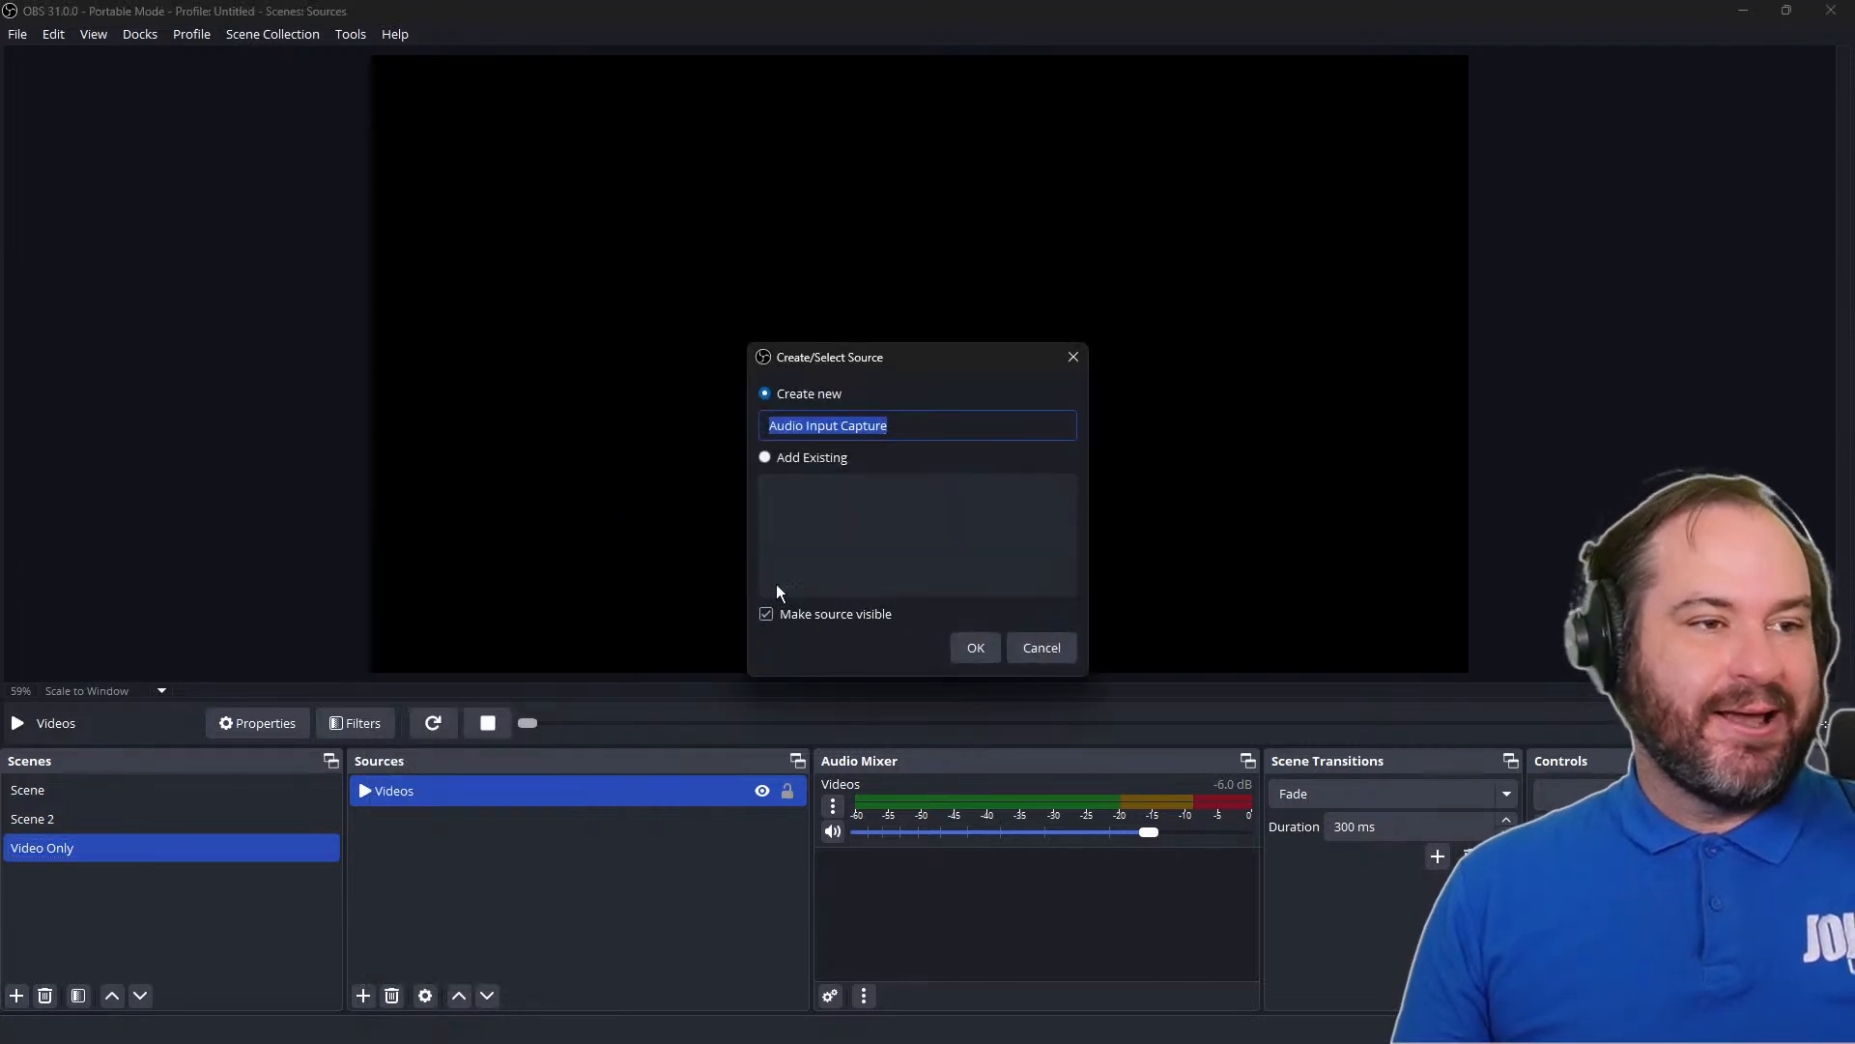
type("Rodecaster")
left_click(983, 645)
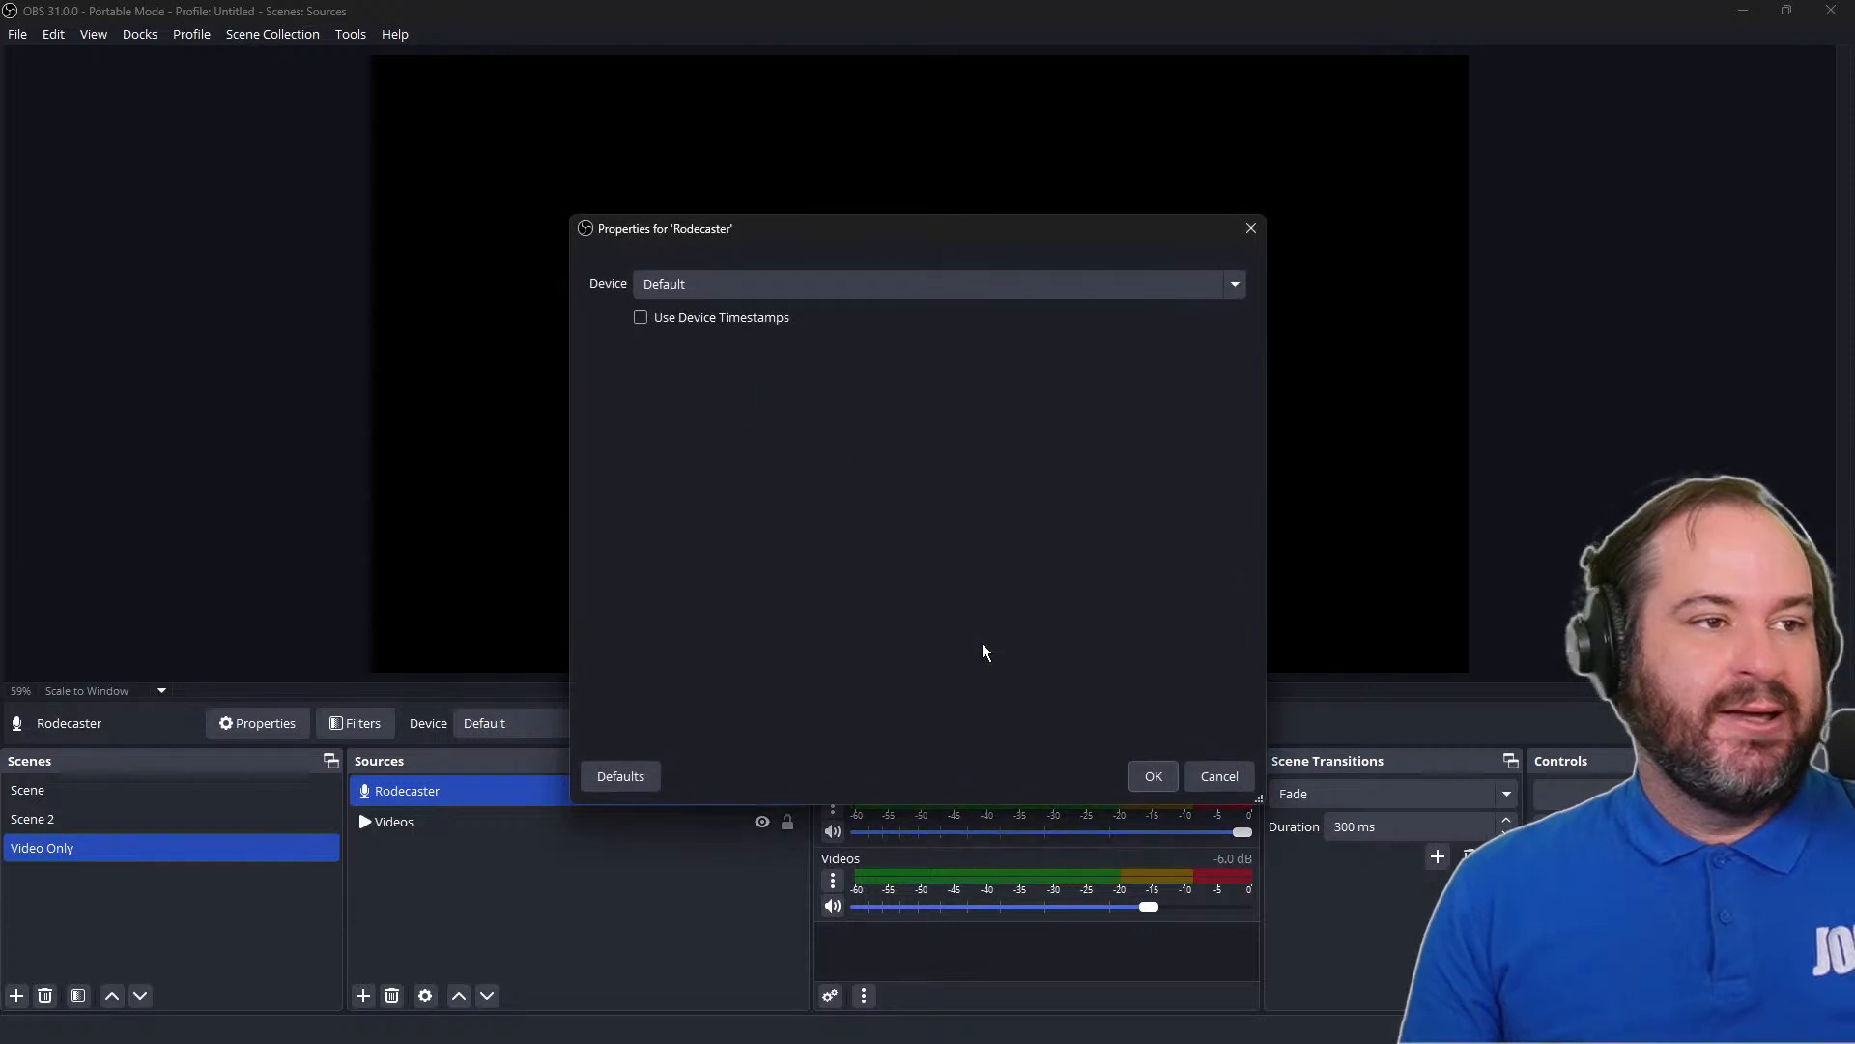
left_click(1040, 292)
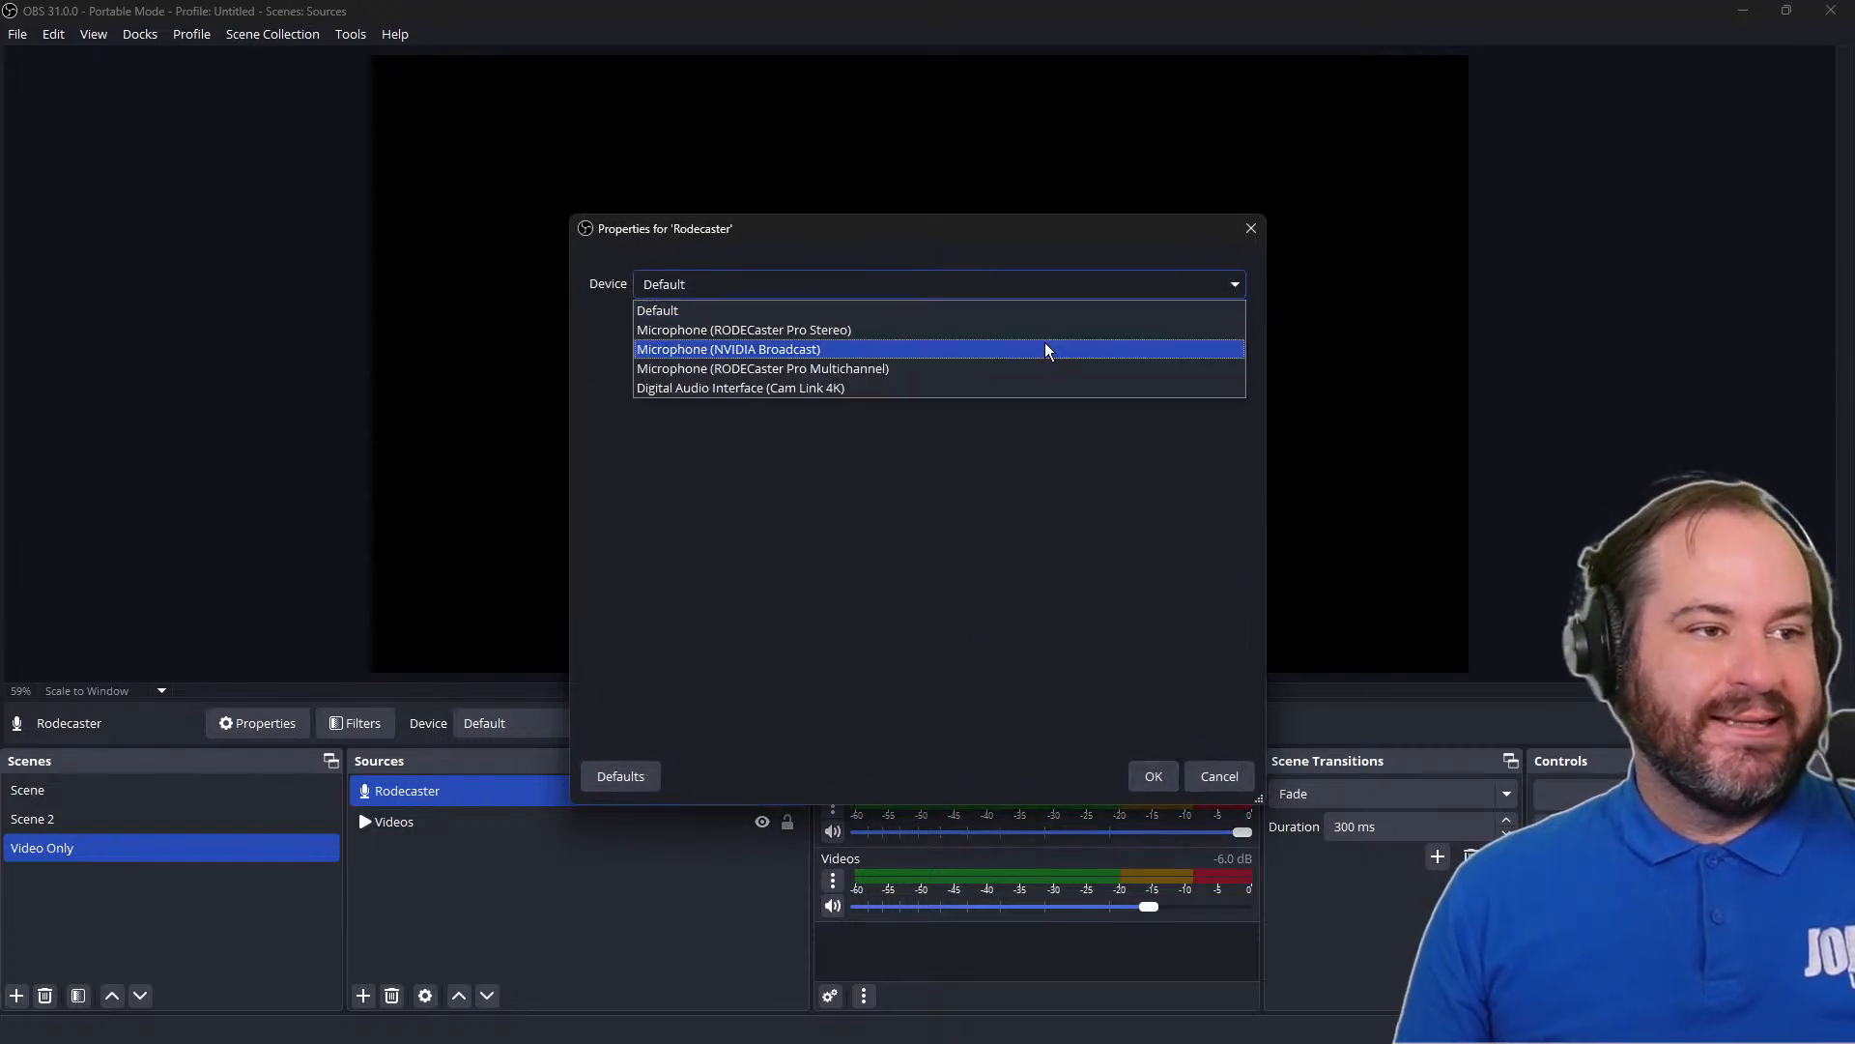
left_click(1046, 337)
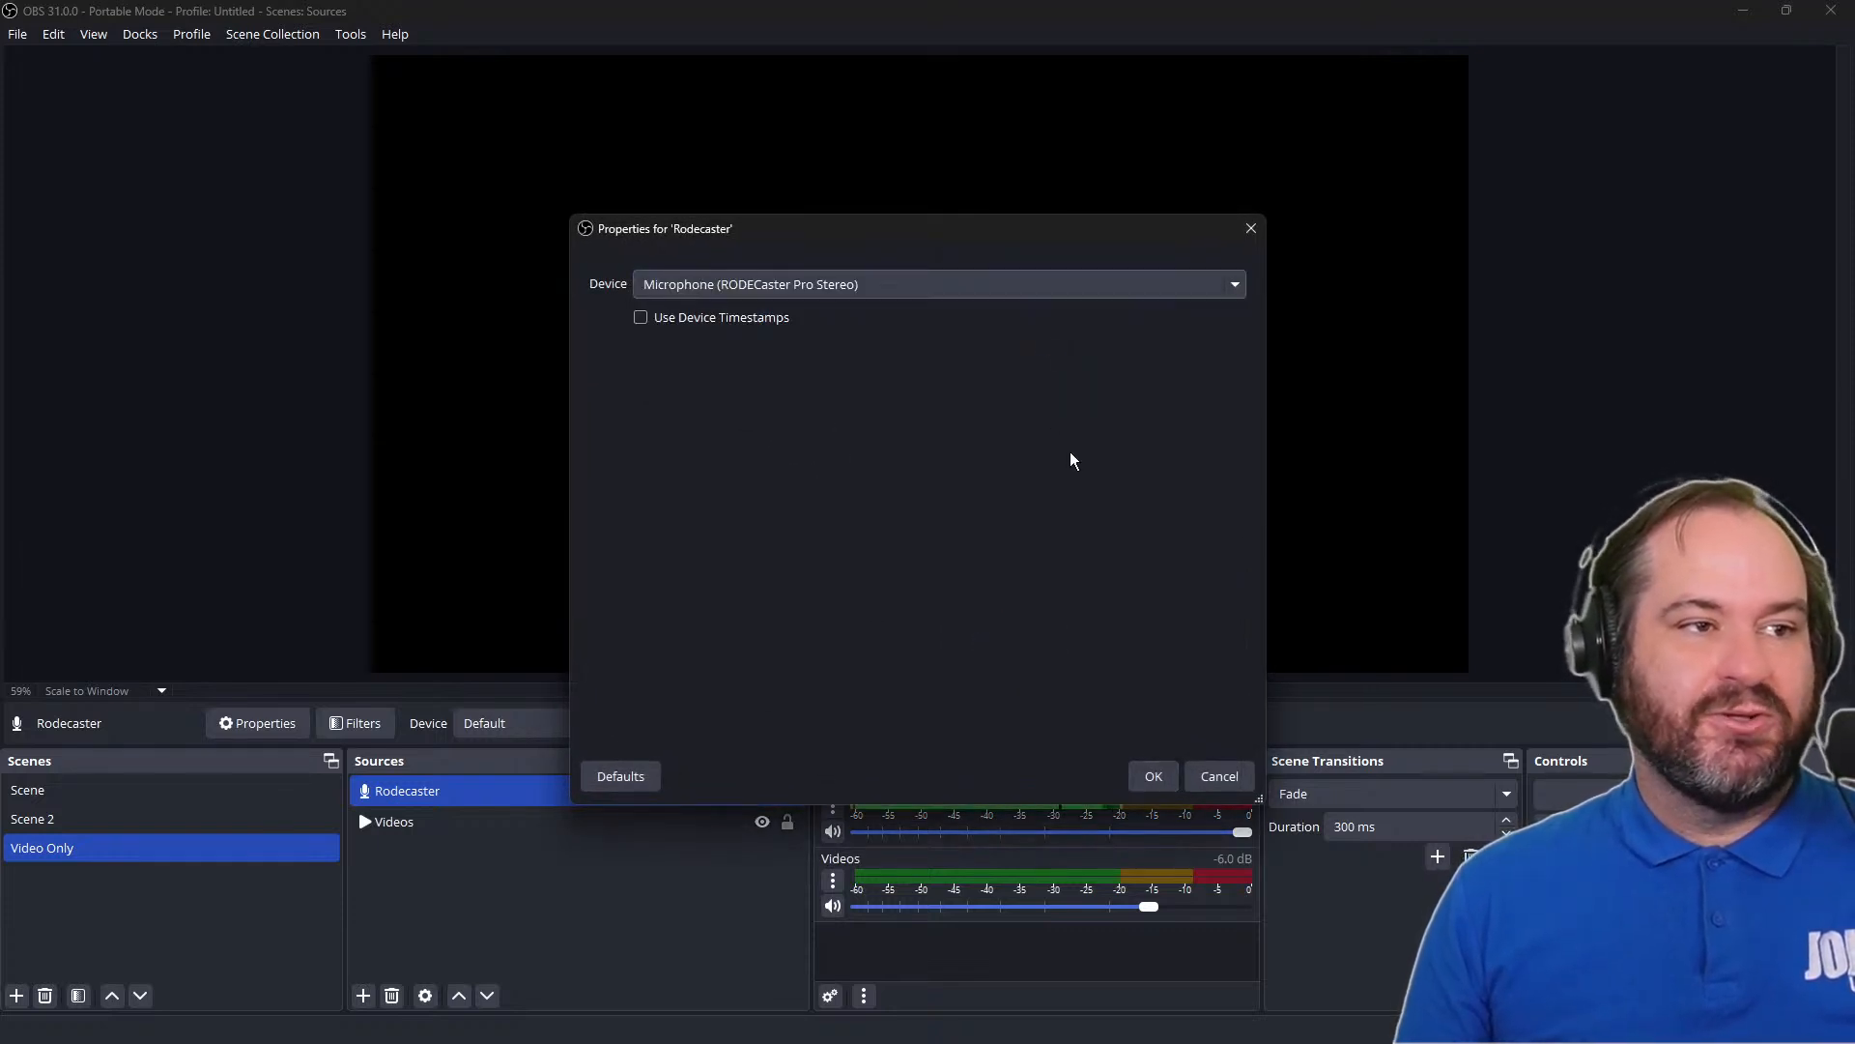
left_click(1150, 775)
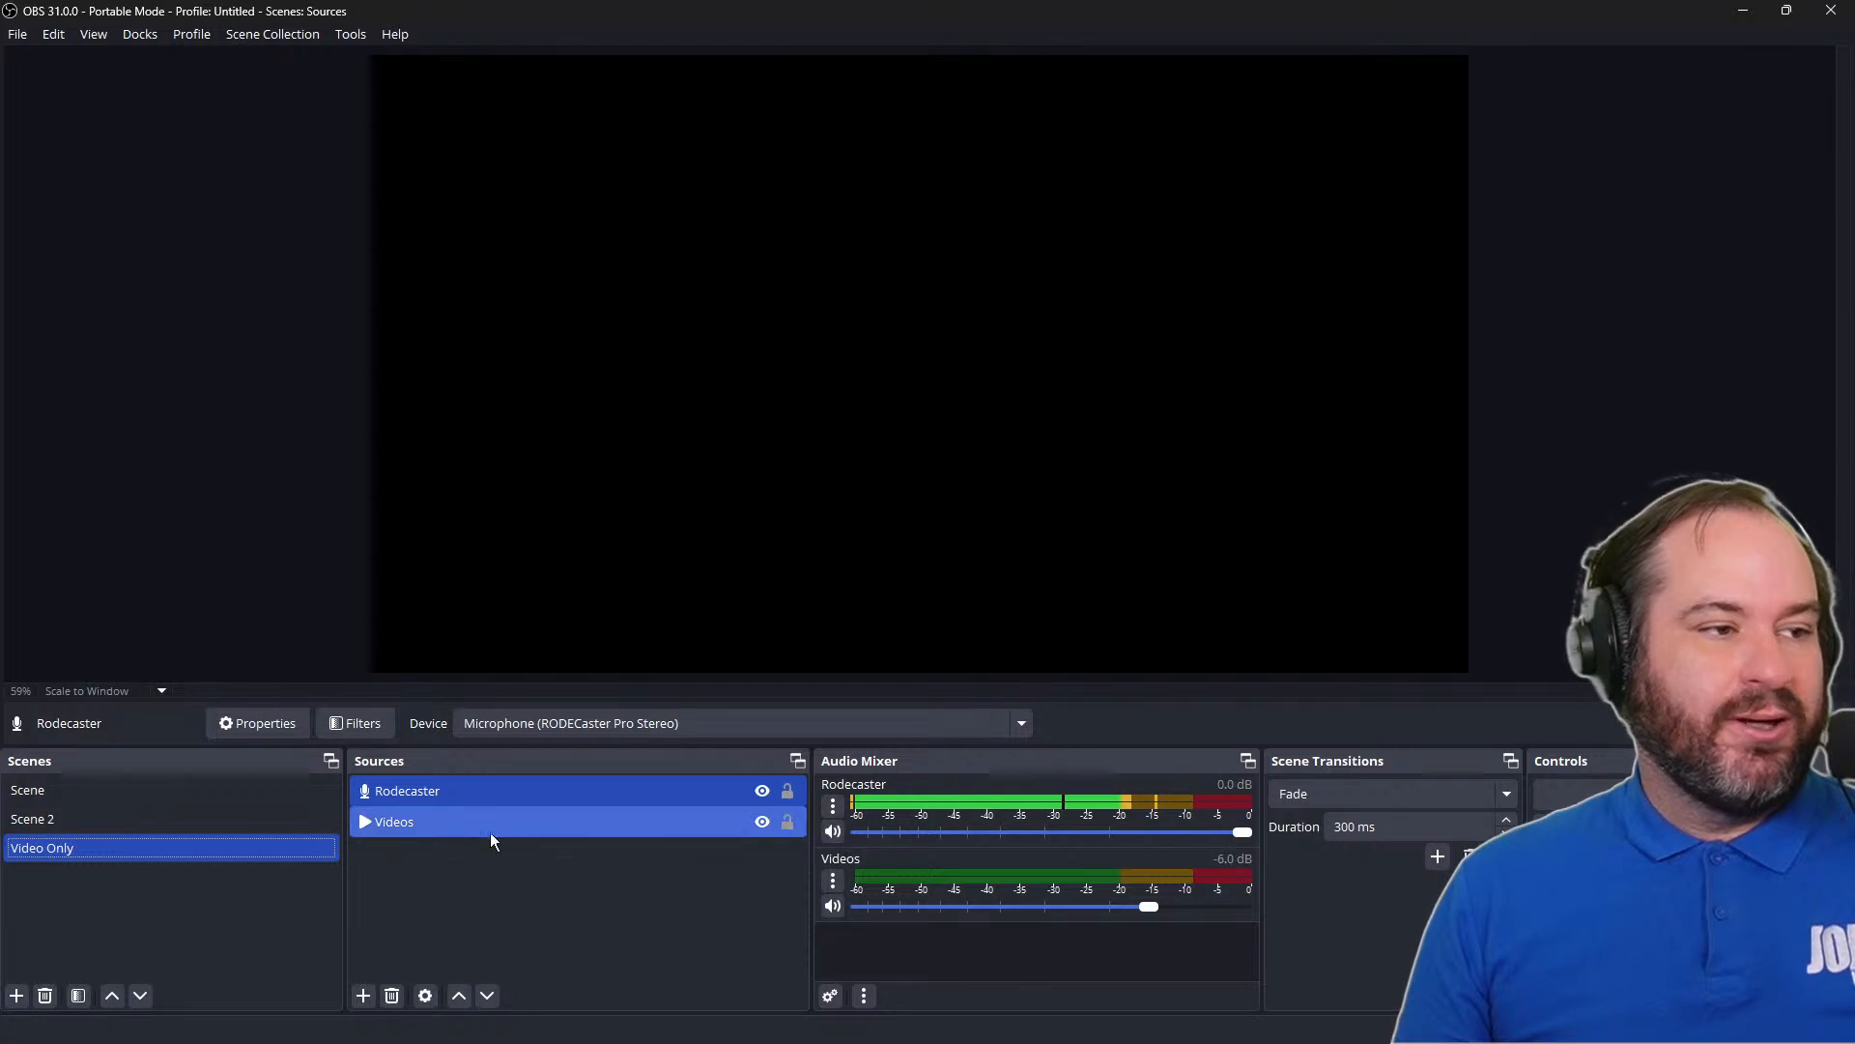
Compare the audio mixer between Scene and Video Only, and remove the Rodecaster source from Video Only
left_click(228, 784)
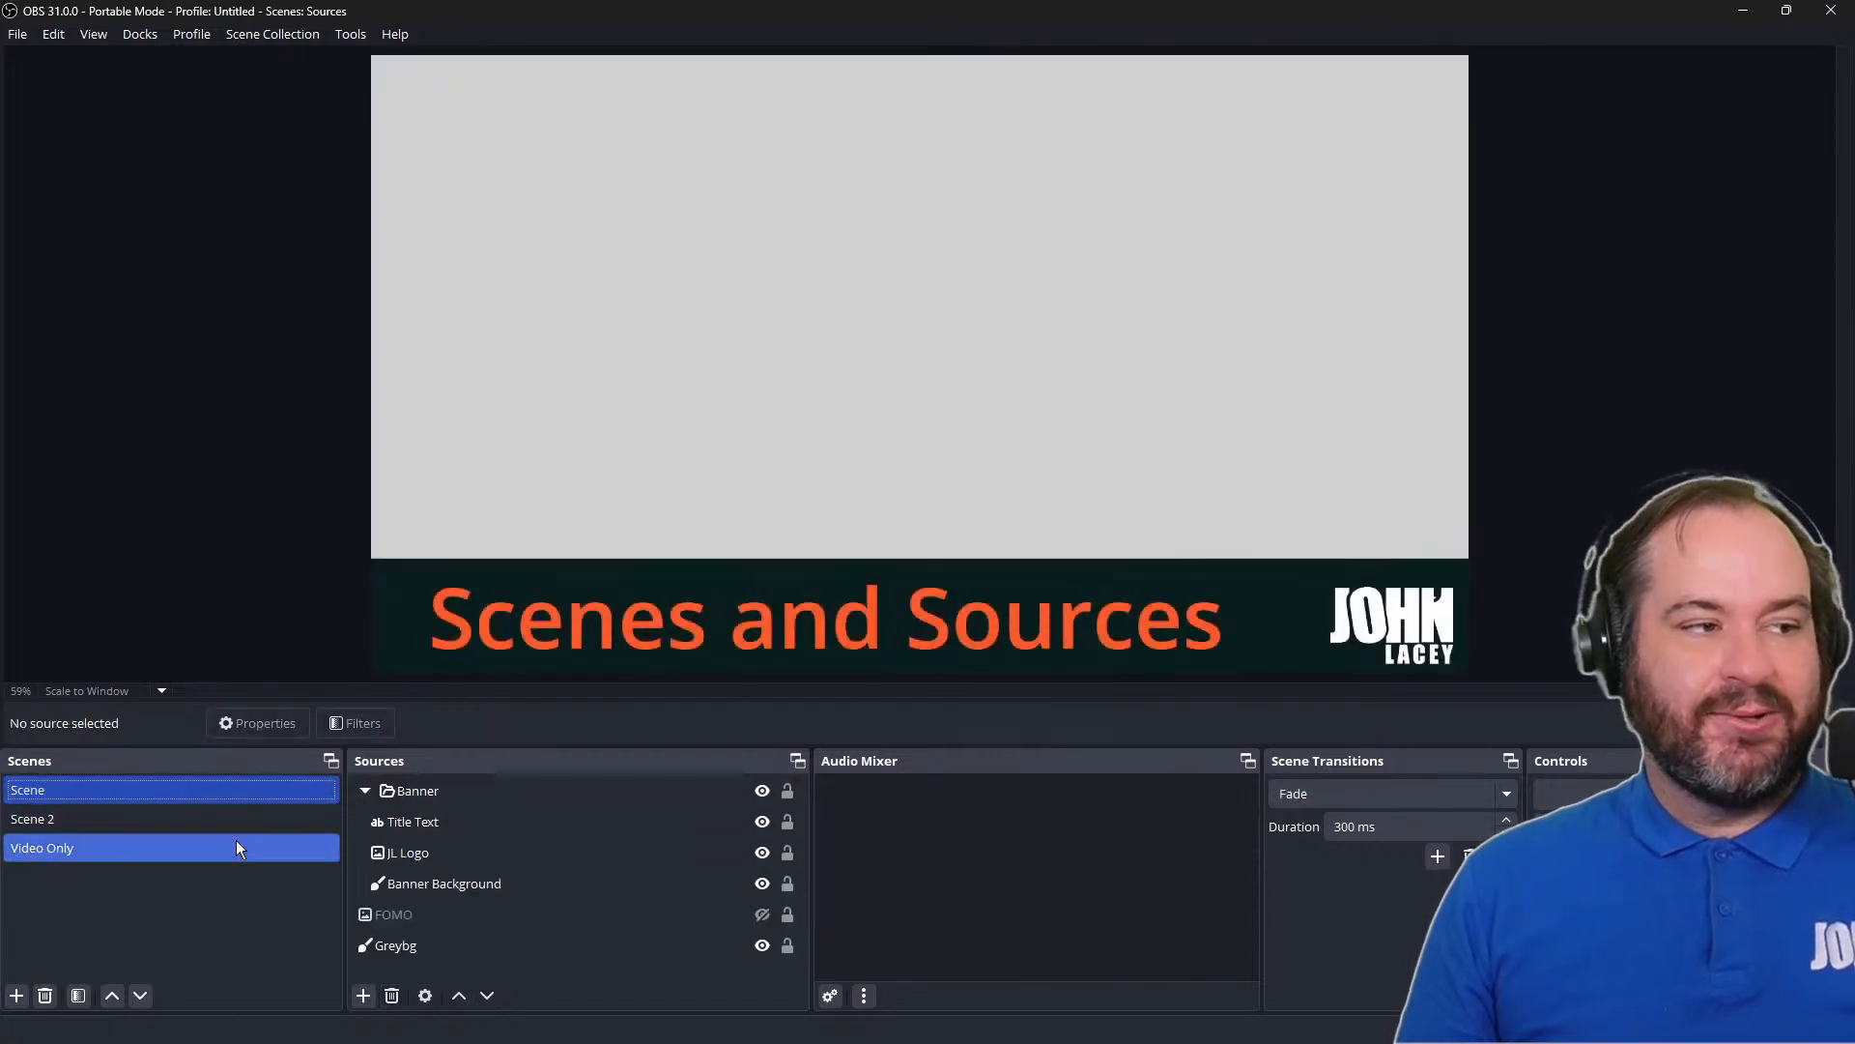
left_click(240, 848)
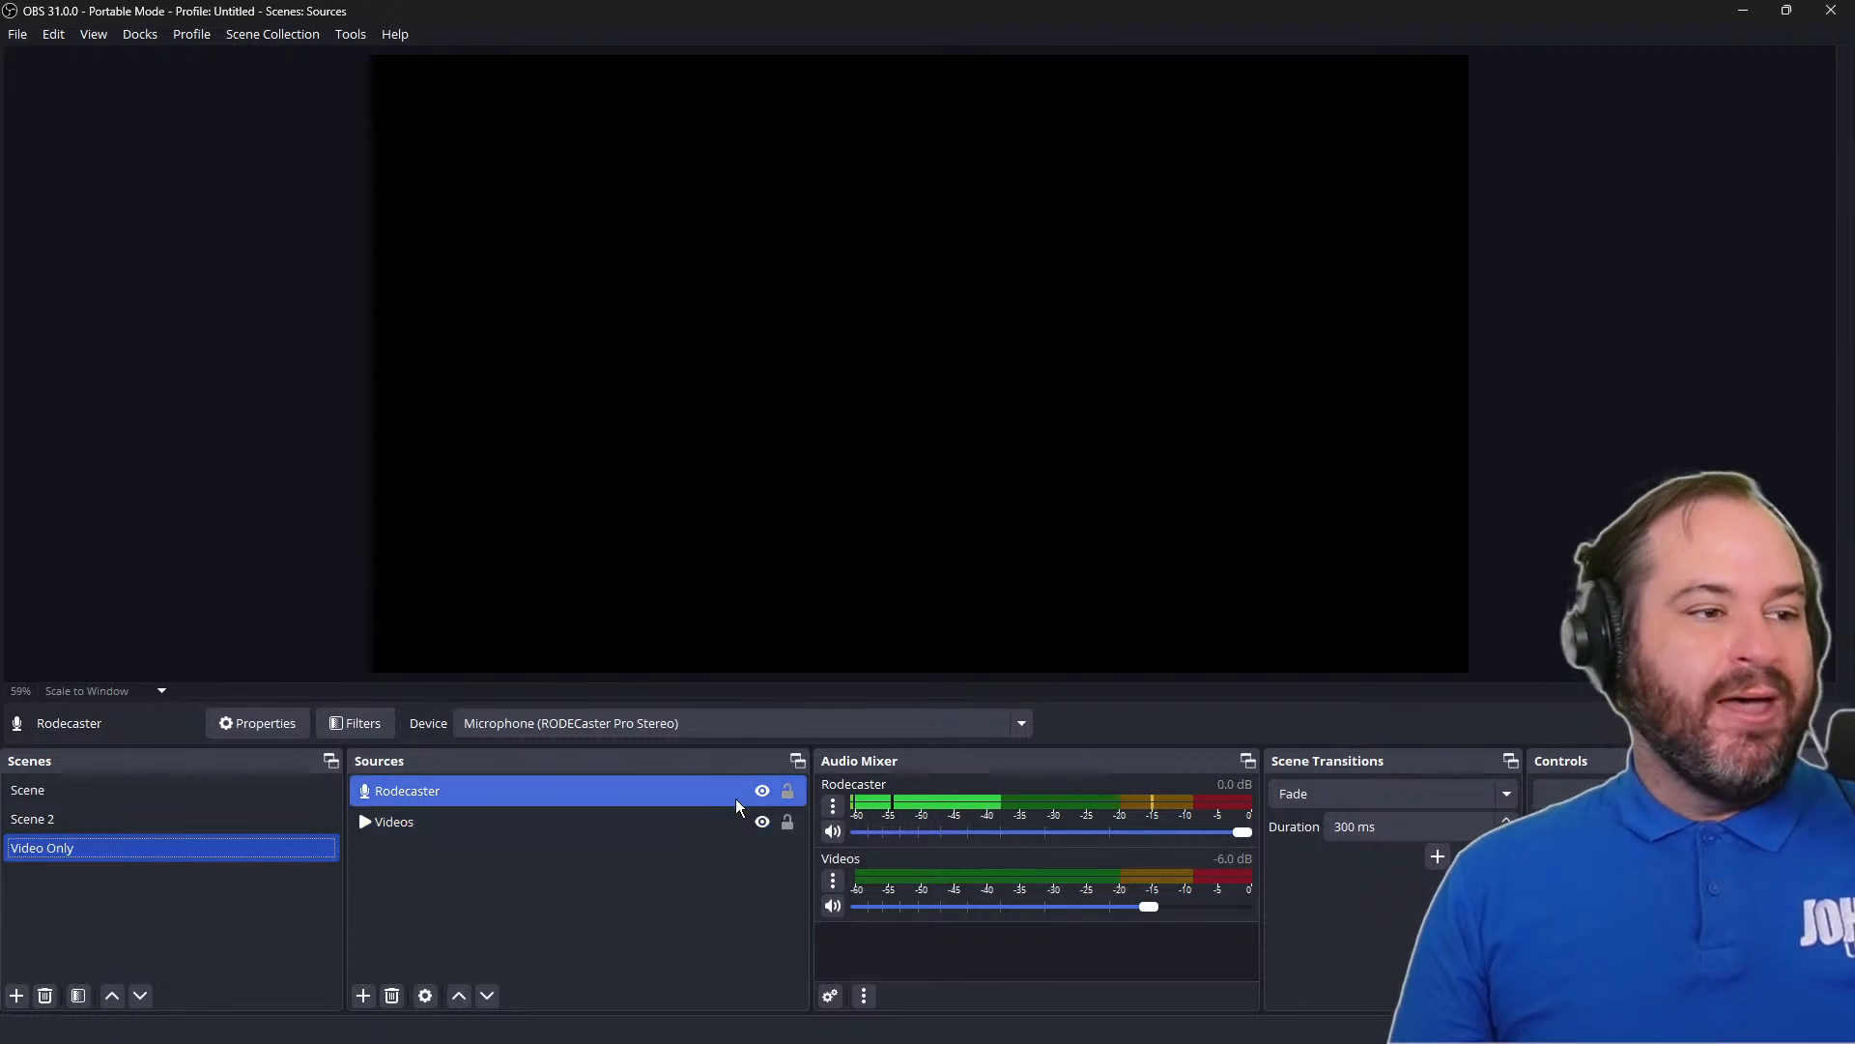
right_click(709, 792)
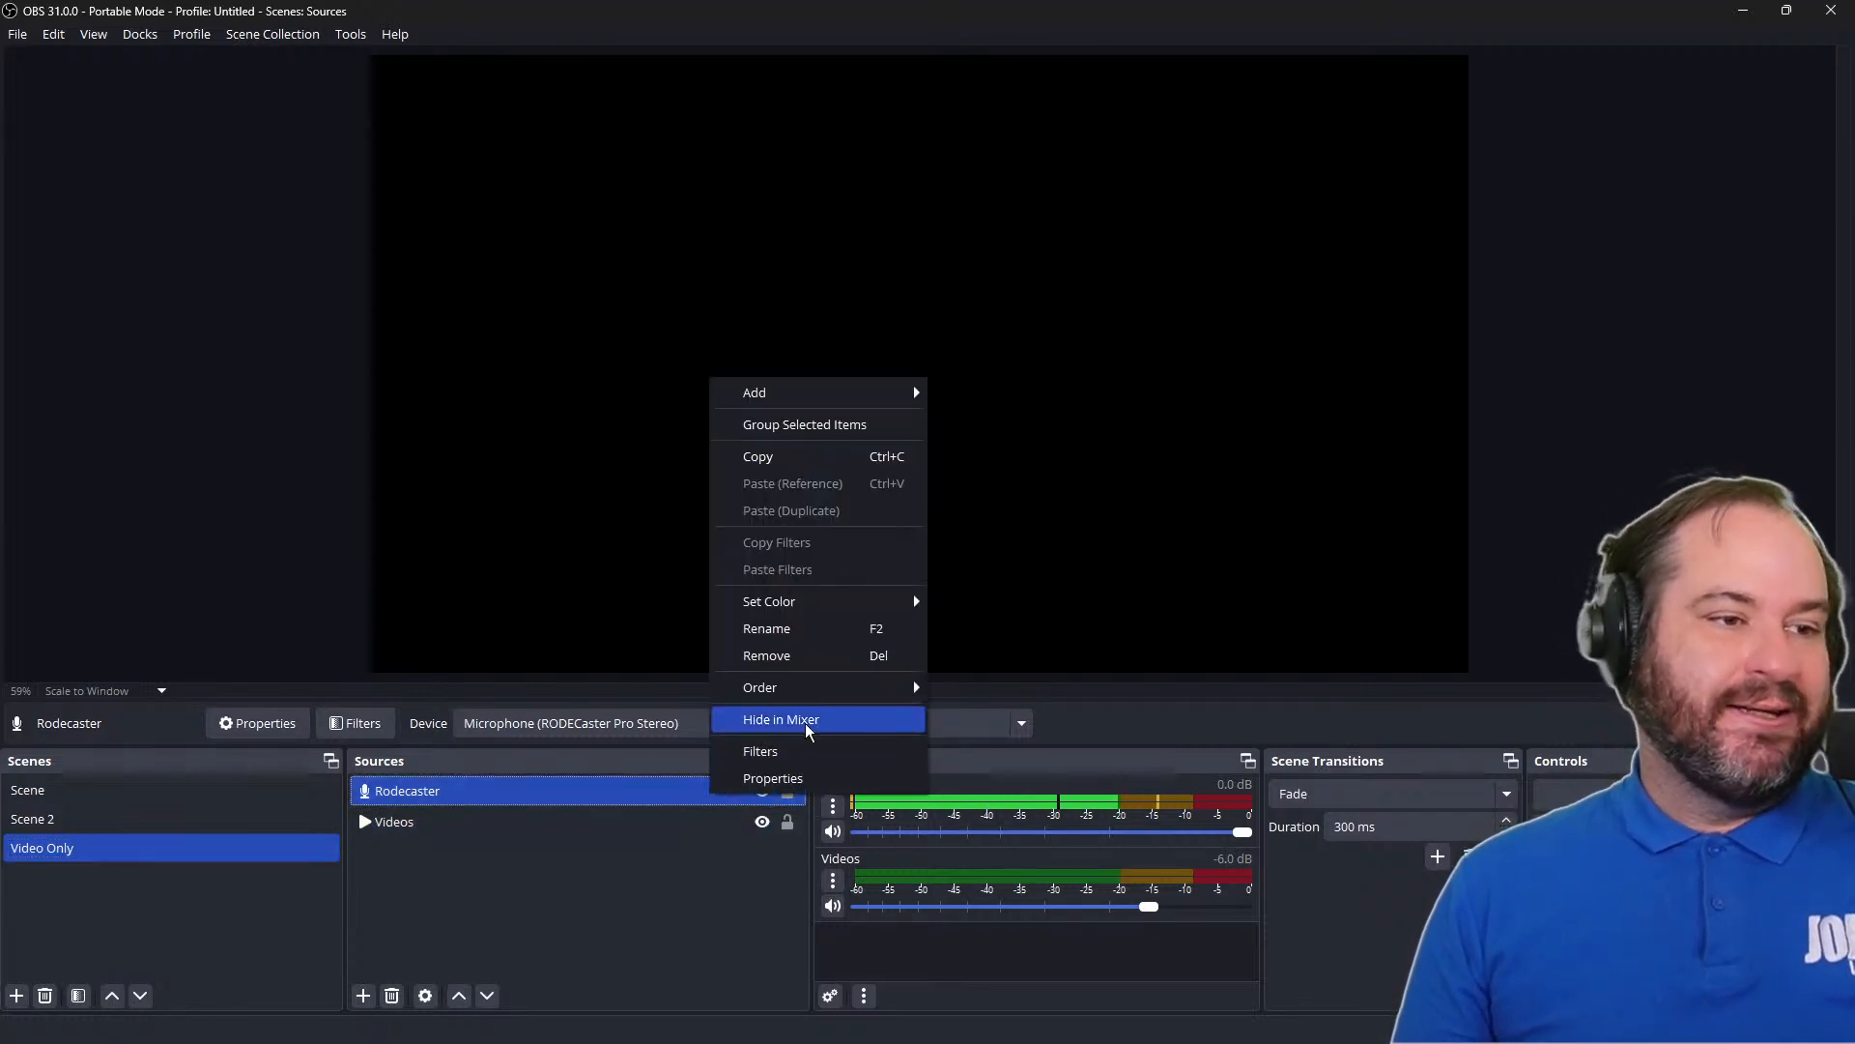
left_click(818, 655)
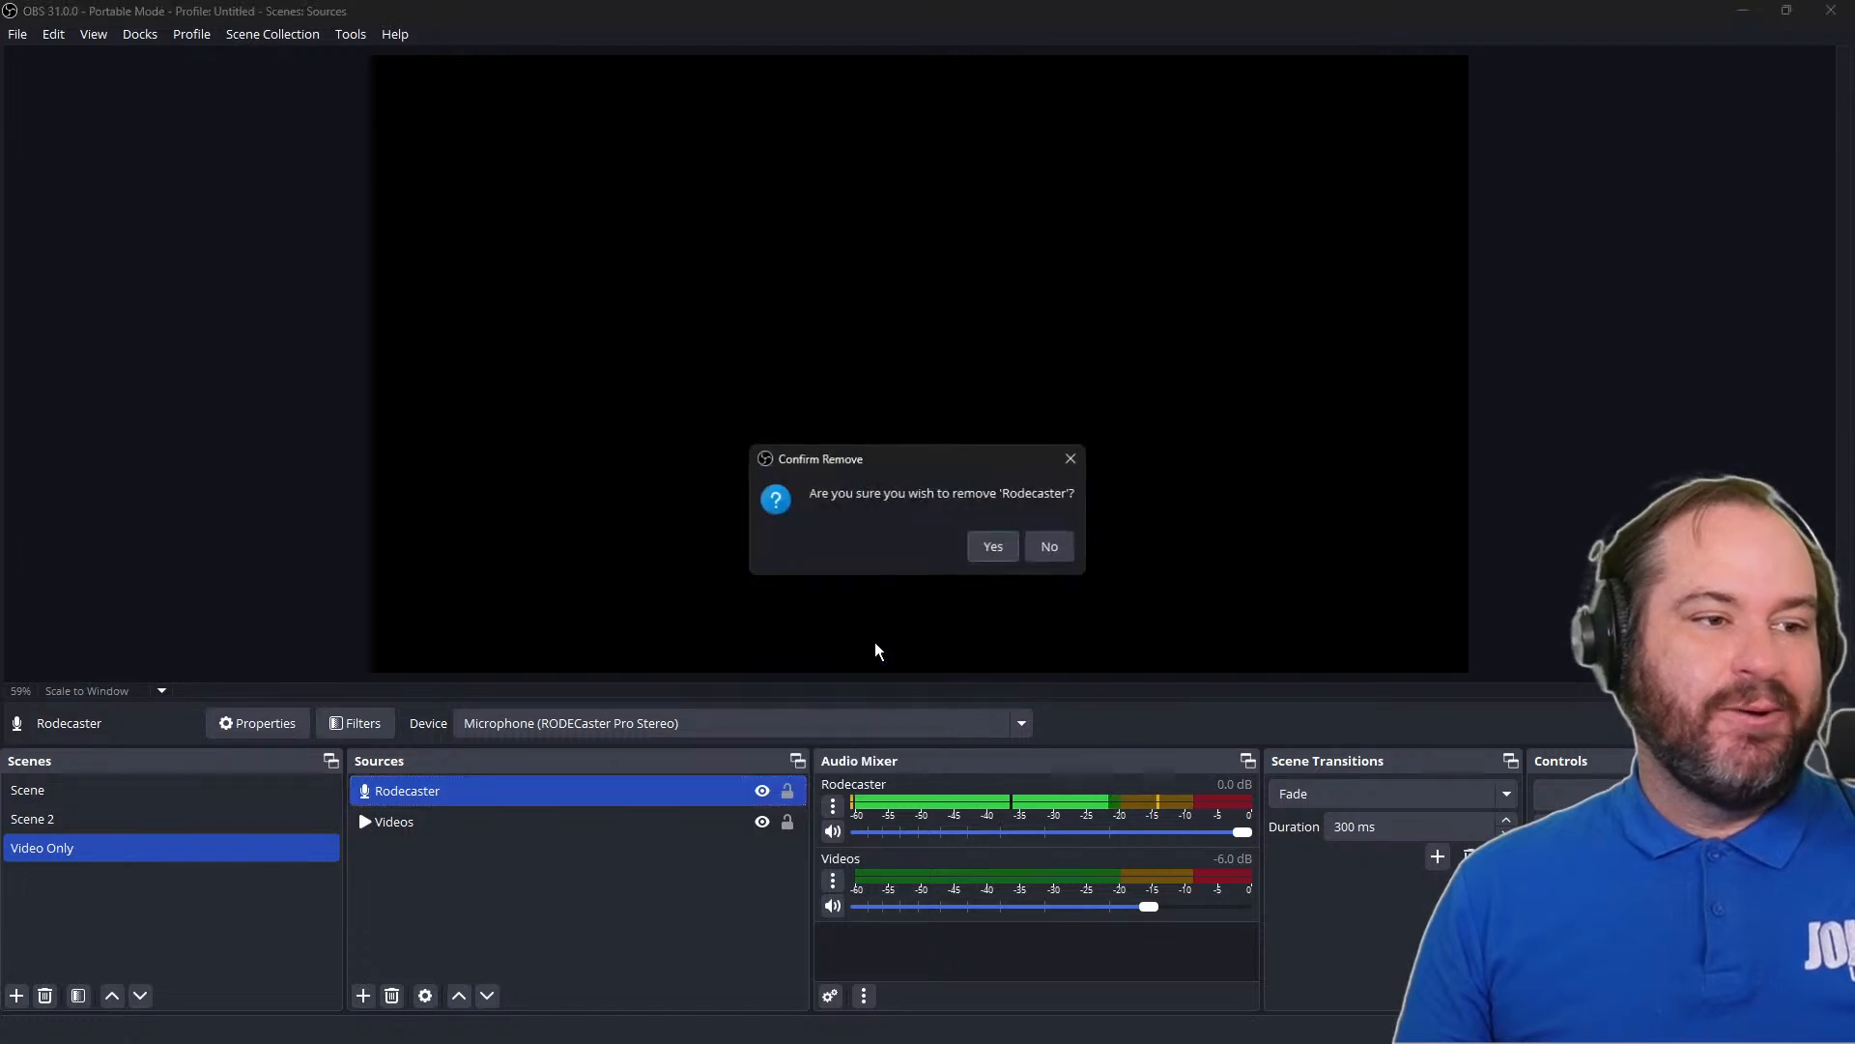
left_click(997, 549)
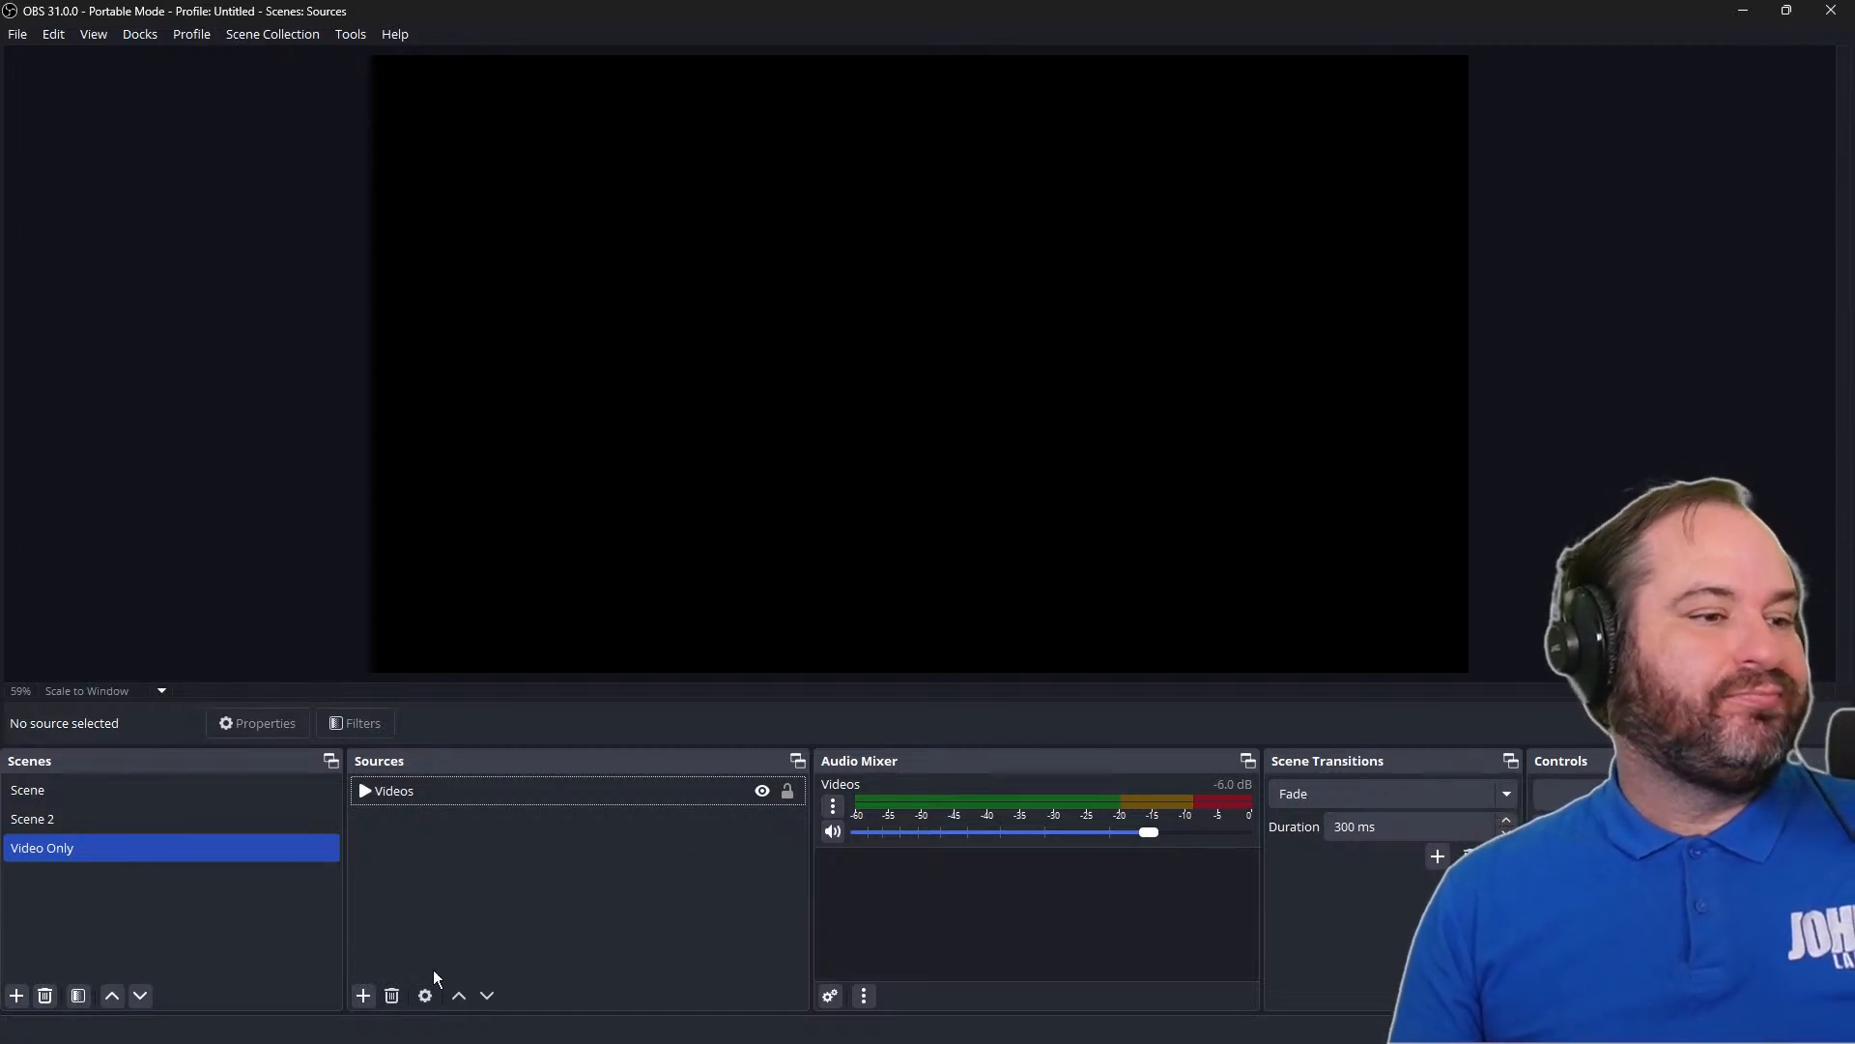
Add a new VLC Video Source named Playlist to the Video Only scene
left_click(365, 996)
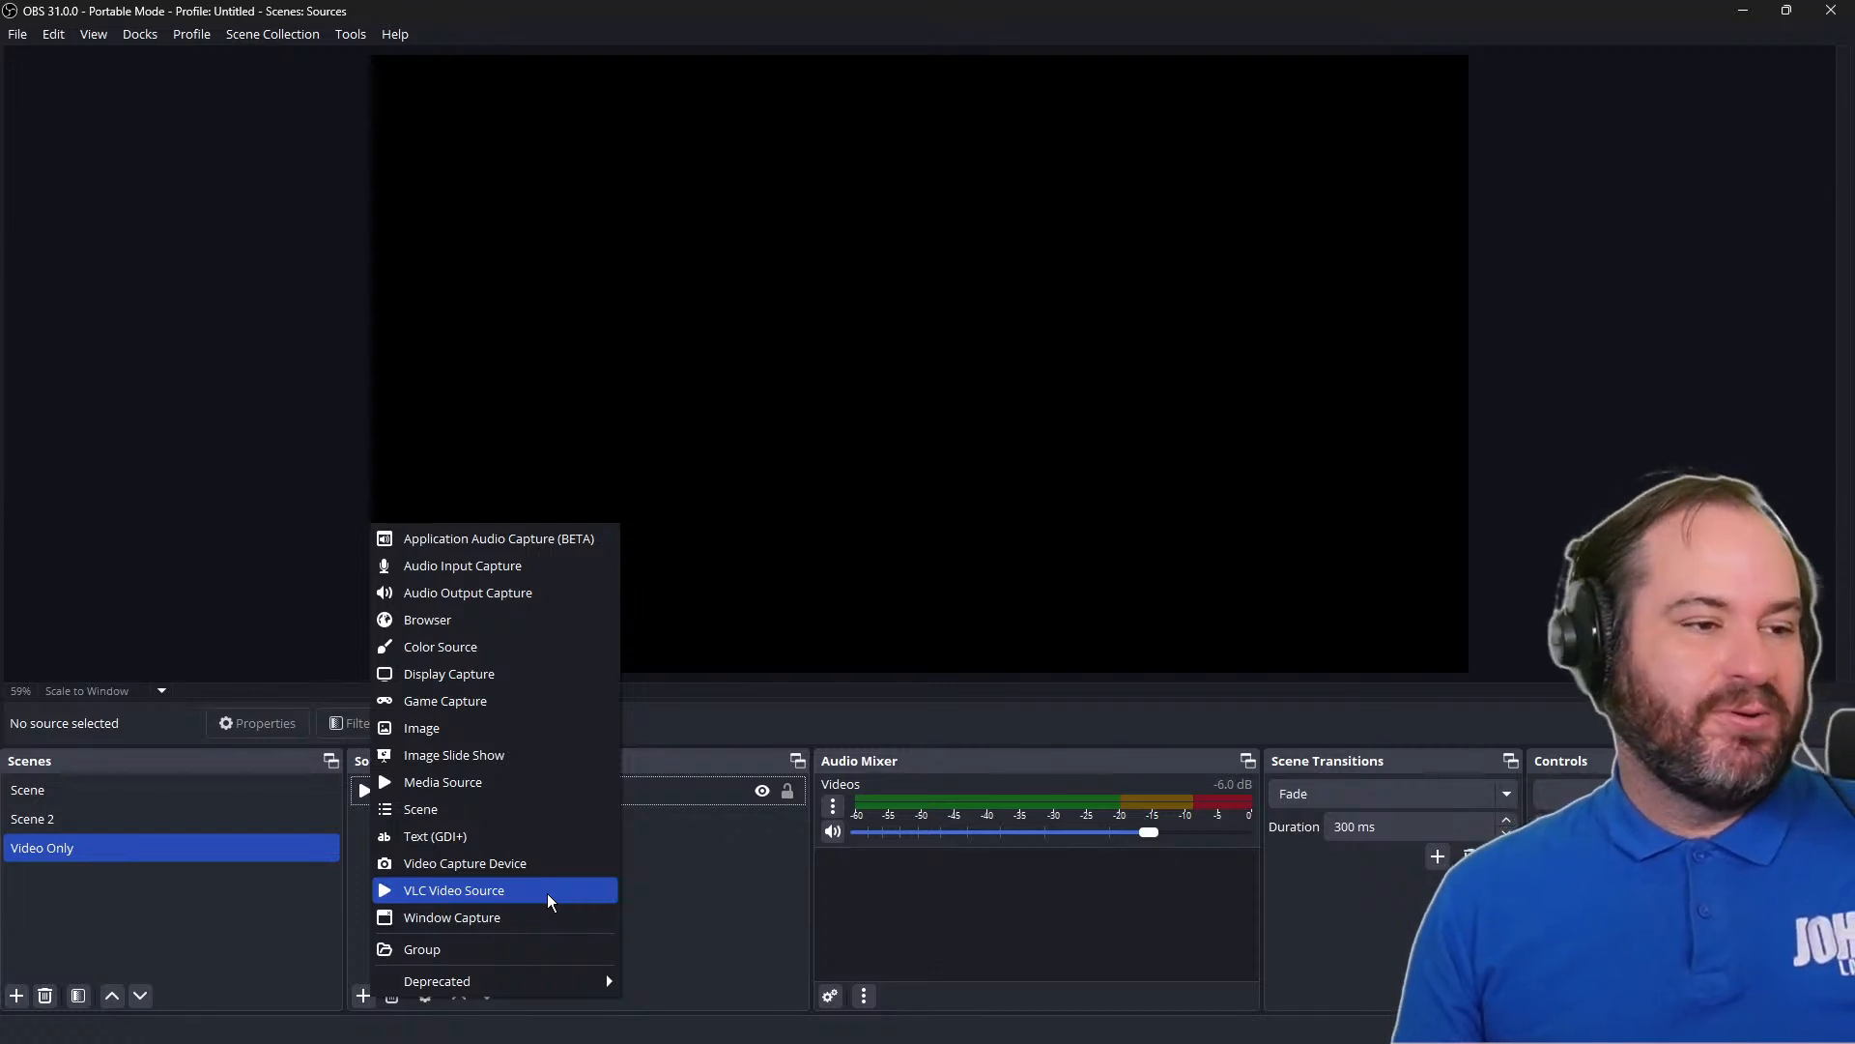
left_click(464, 890)
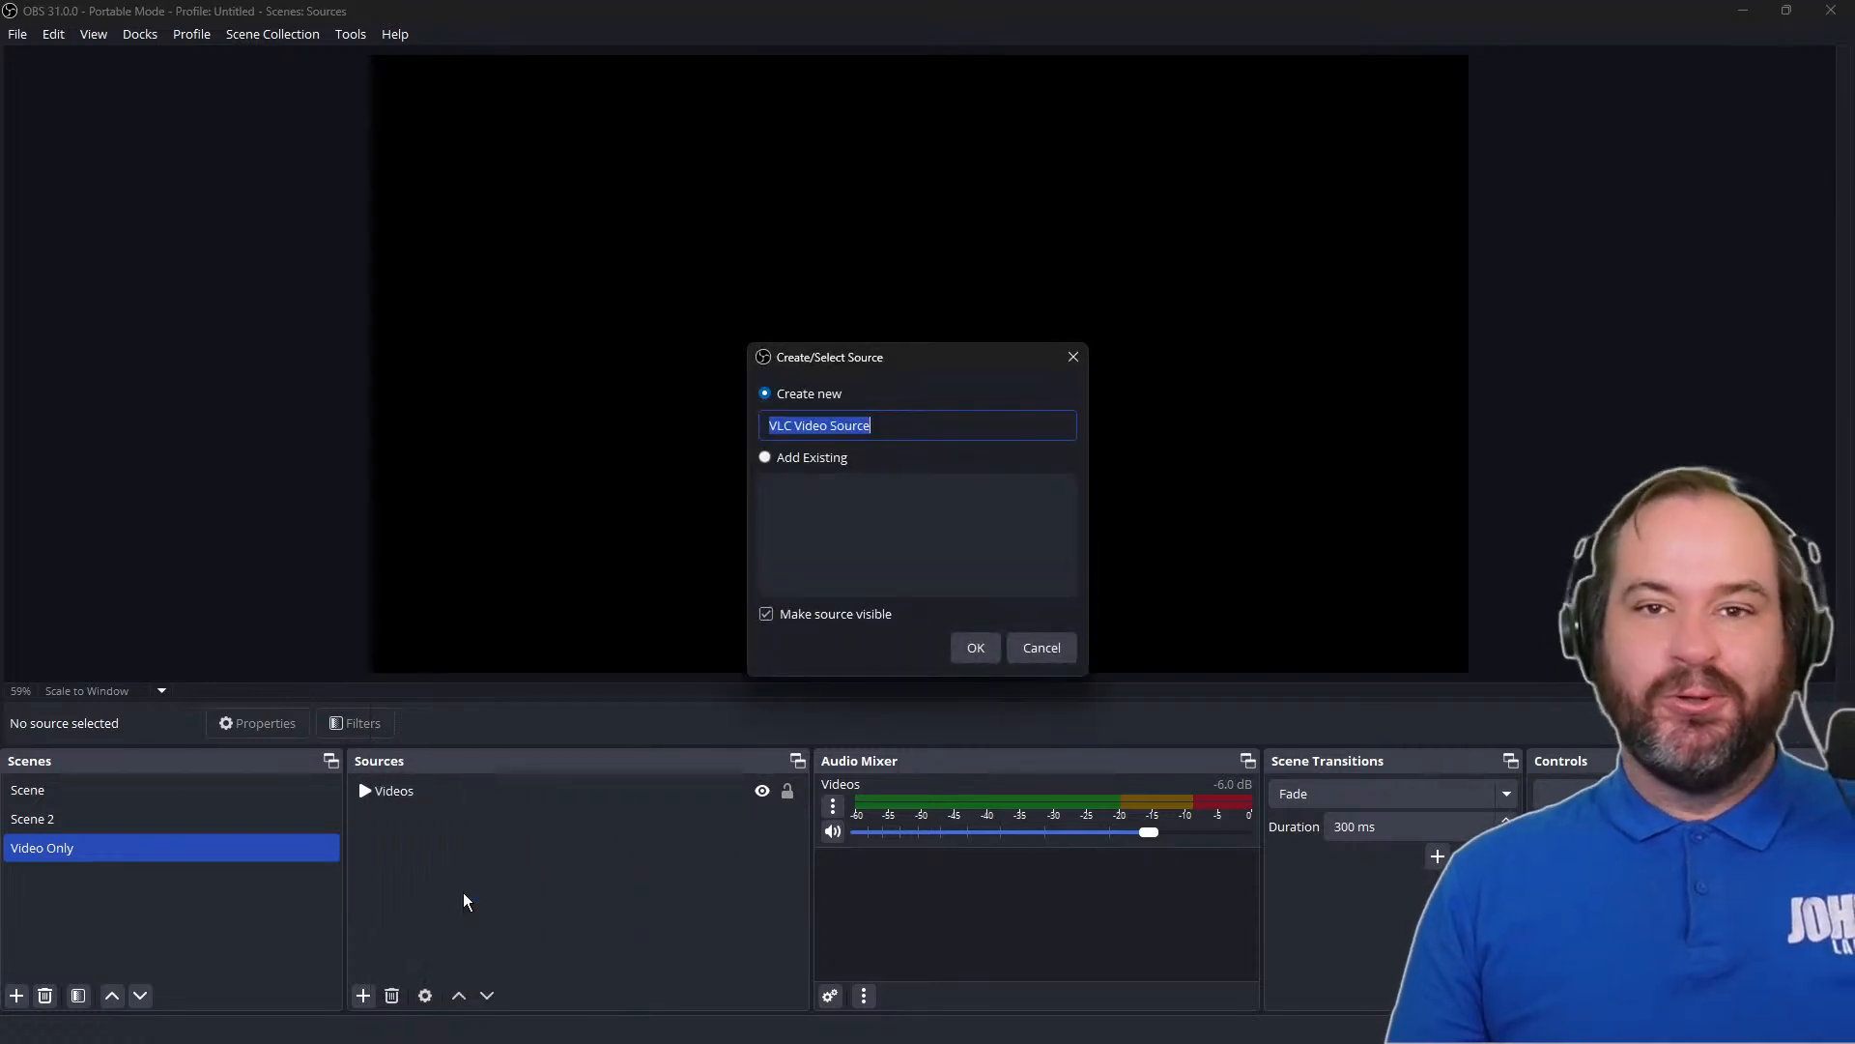
type("Playlist")
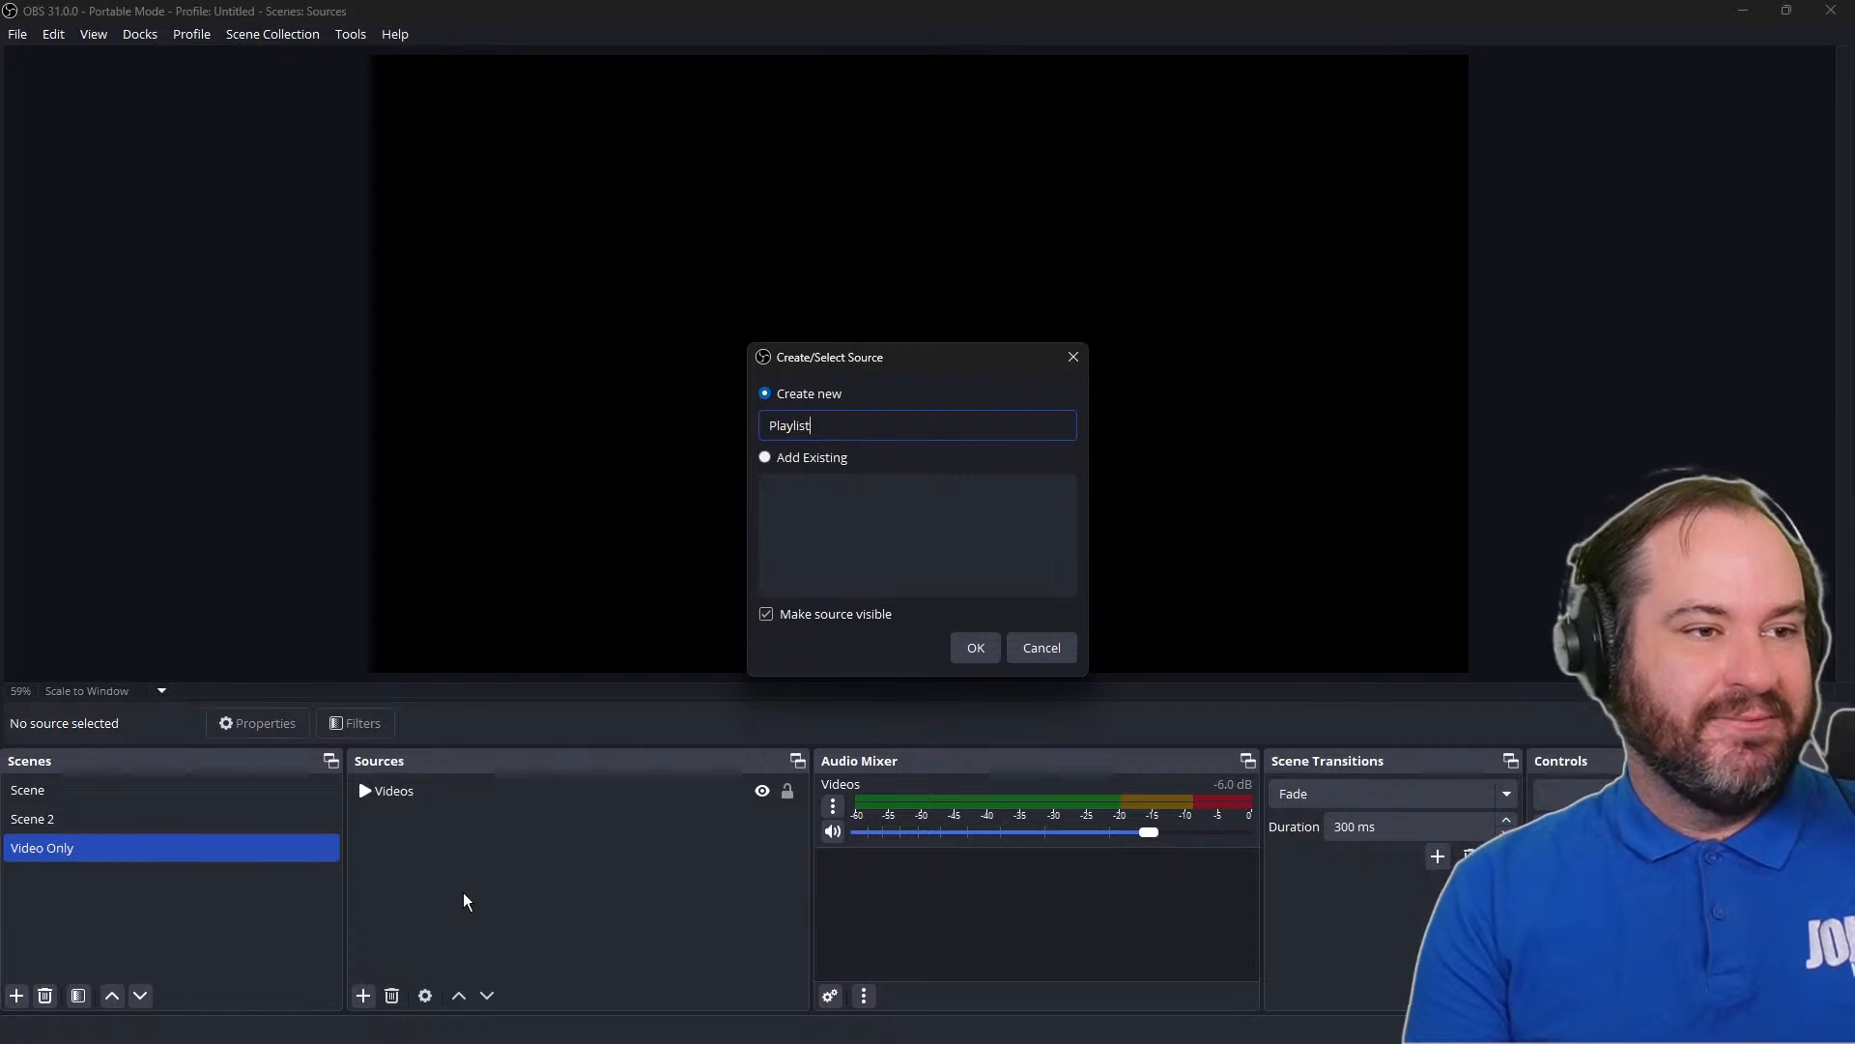
key("Return")
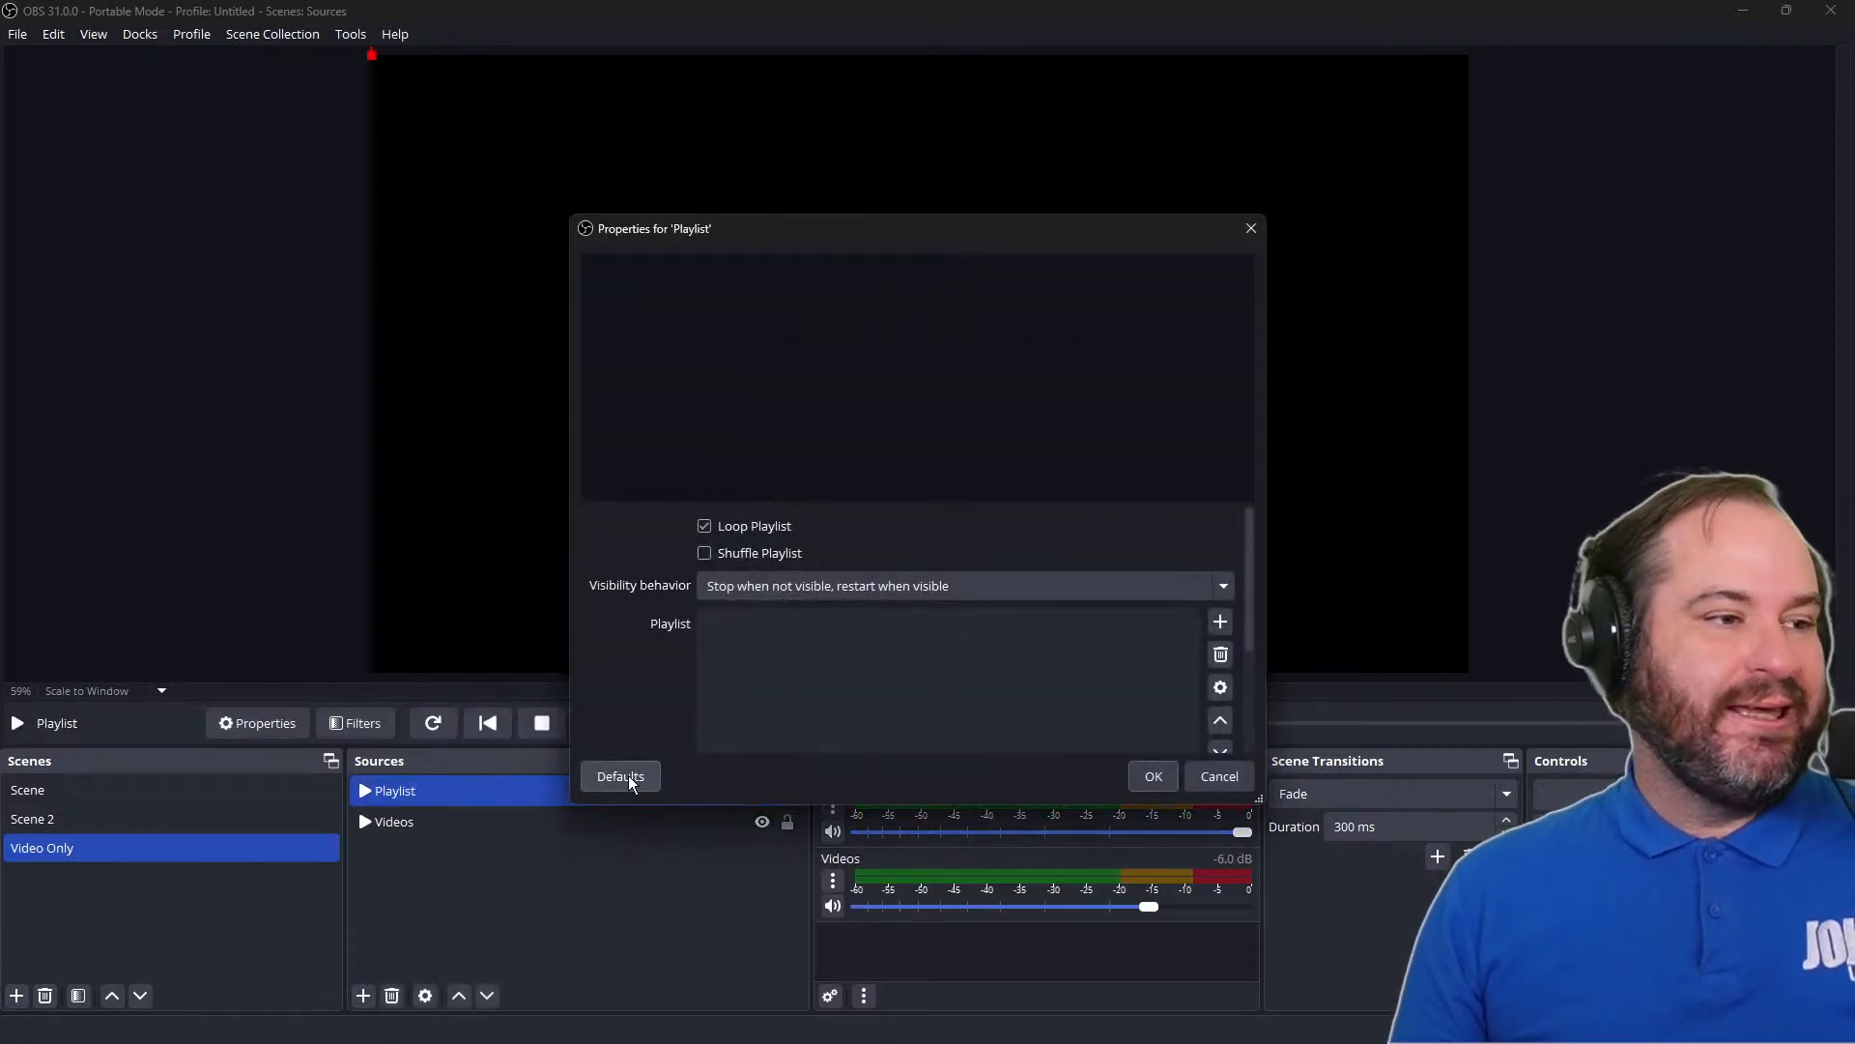
Add BURNT_wireless-cliff.mp4 and short-facepalm.mp4 to the Playlist source, review its caching, audio and subtitle settings, and accept the properties
left_click(1215, 621)
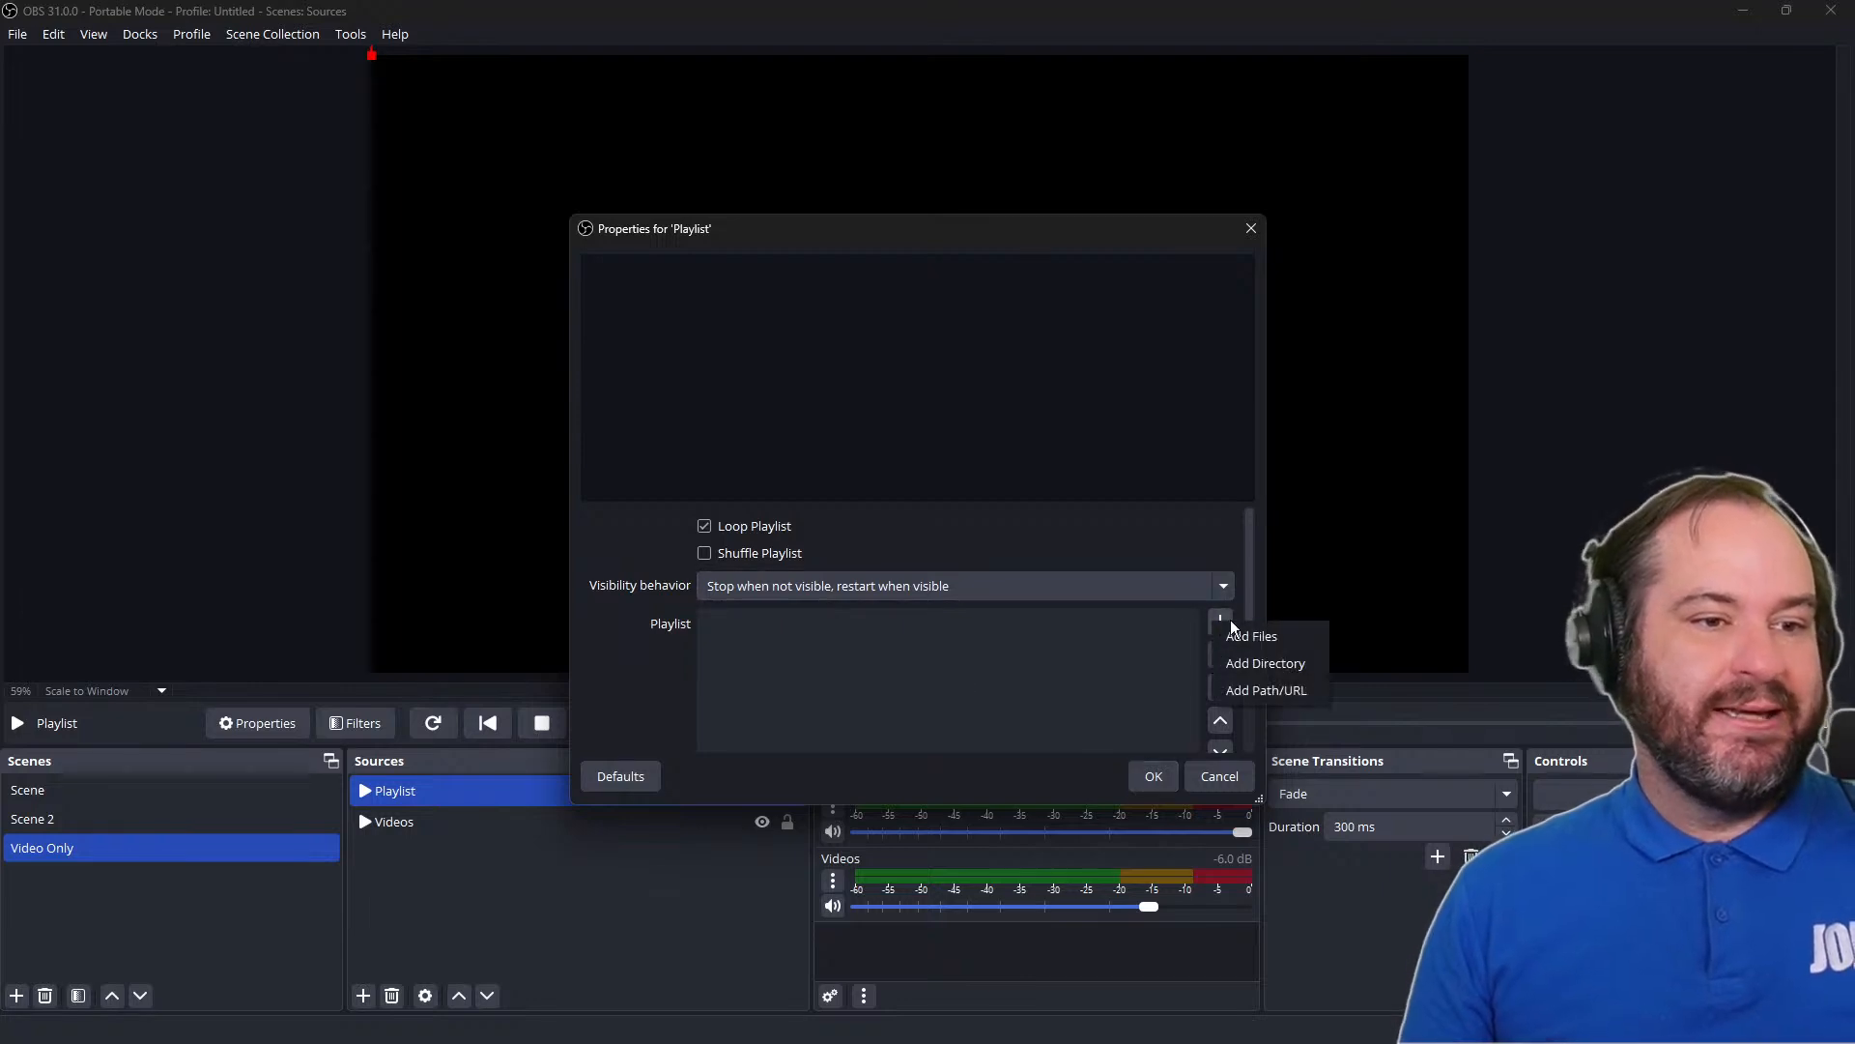
left_click(1276, 645)
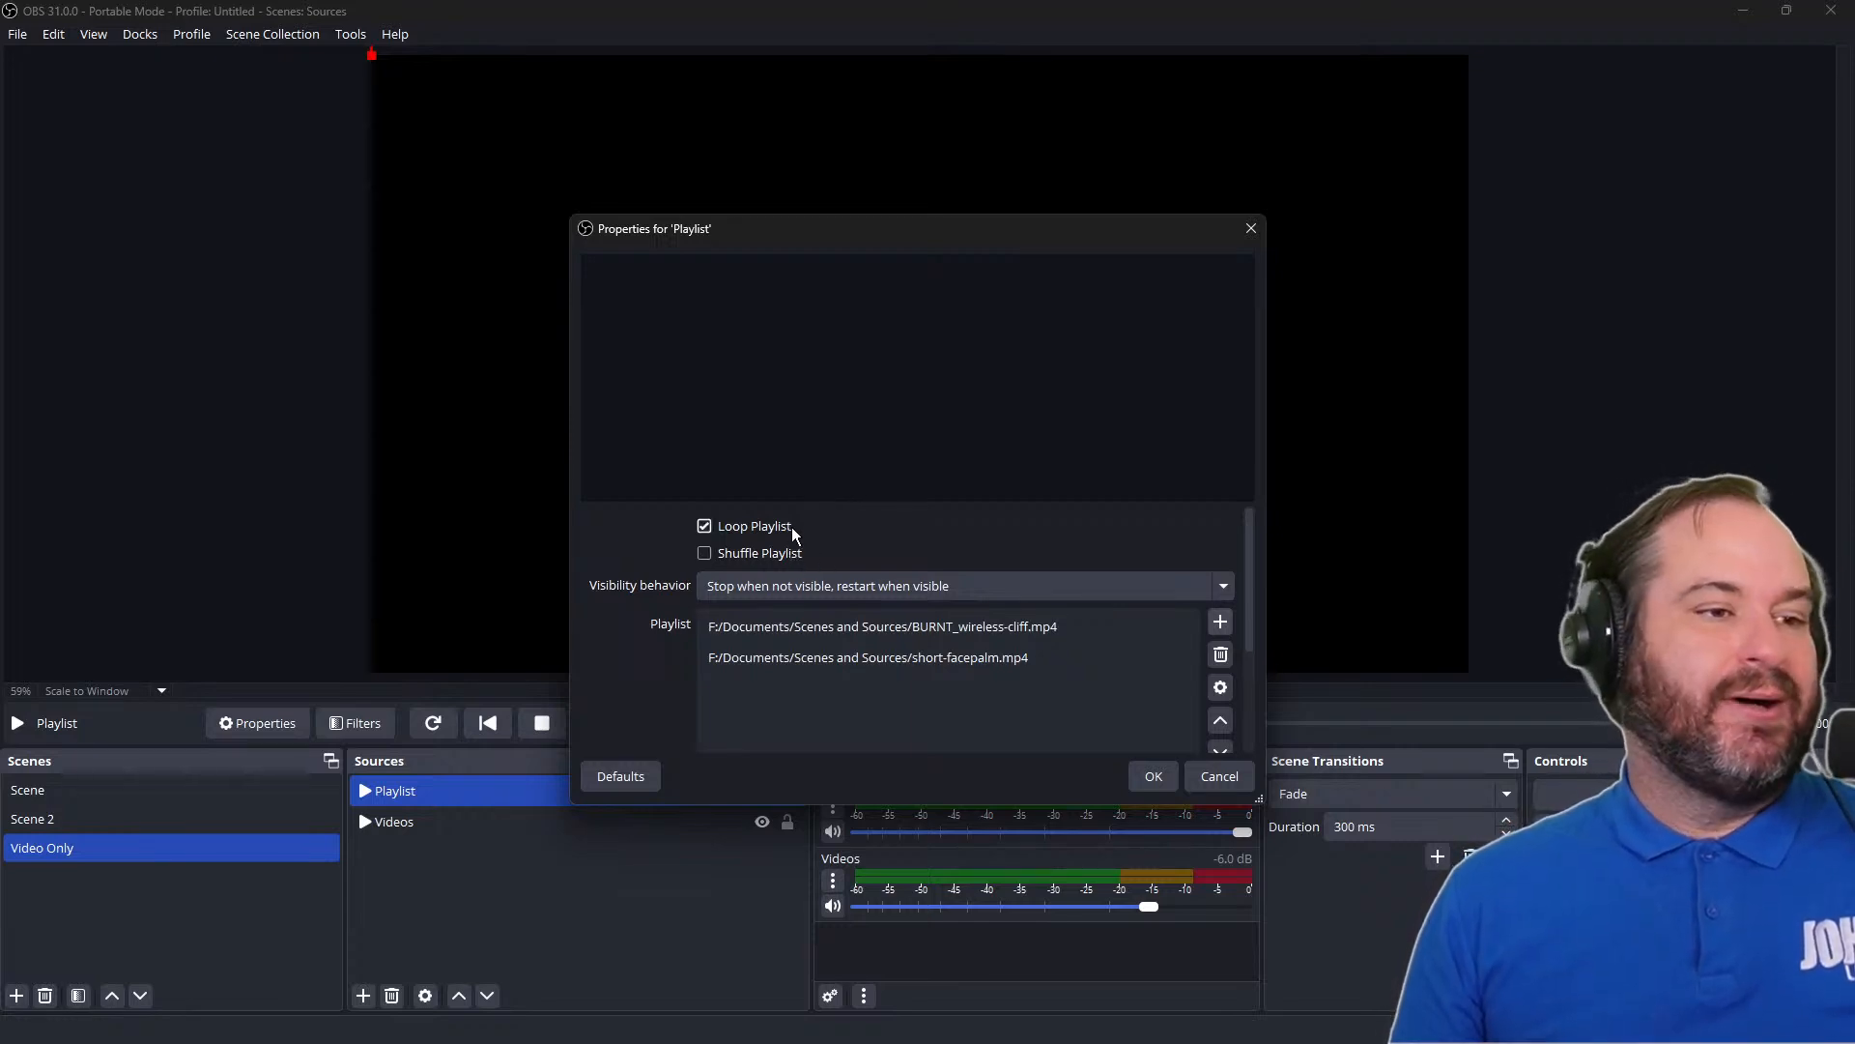
scroll(1051, 529, "down", 1)
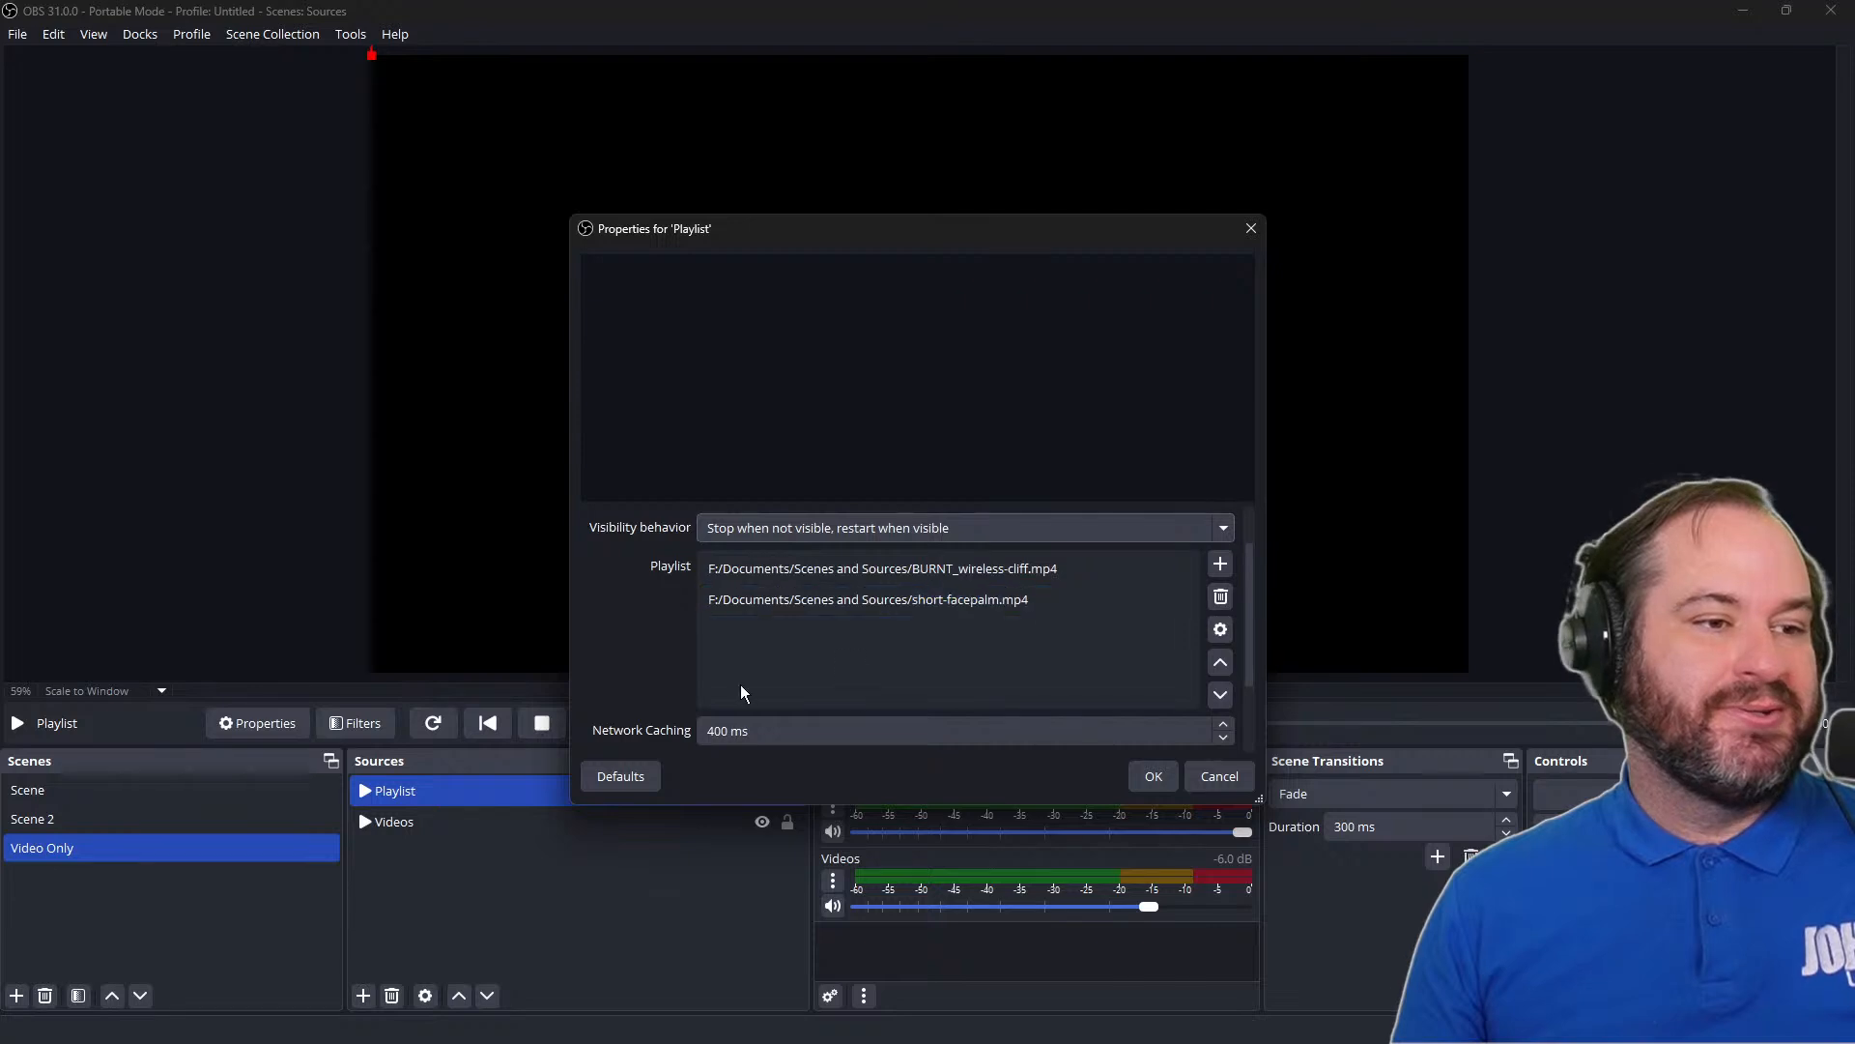
scroll(662, 688, "down", 2)
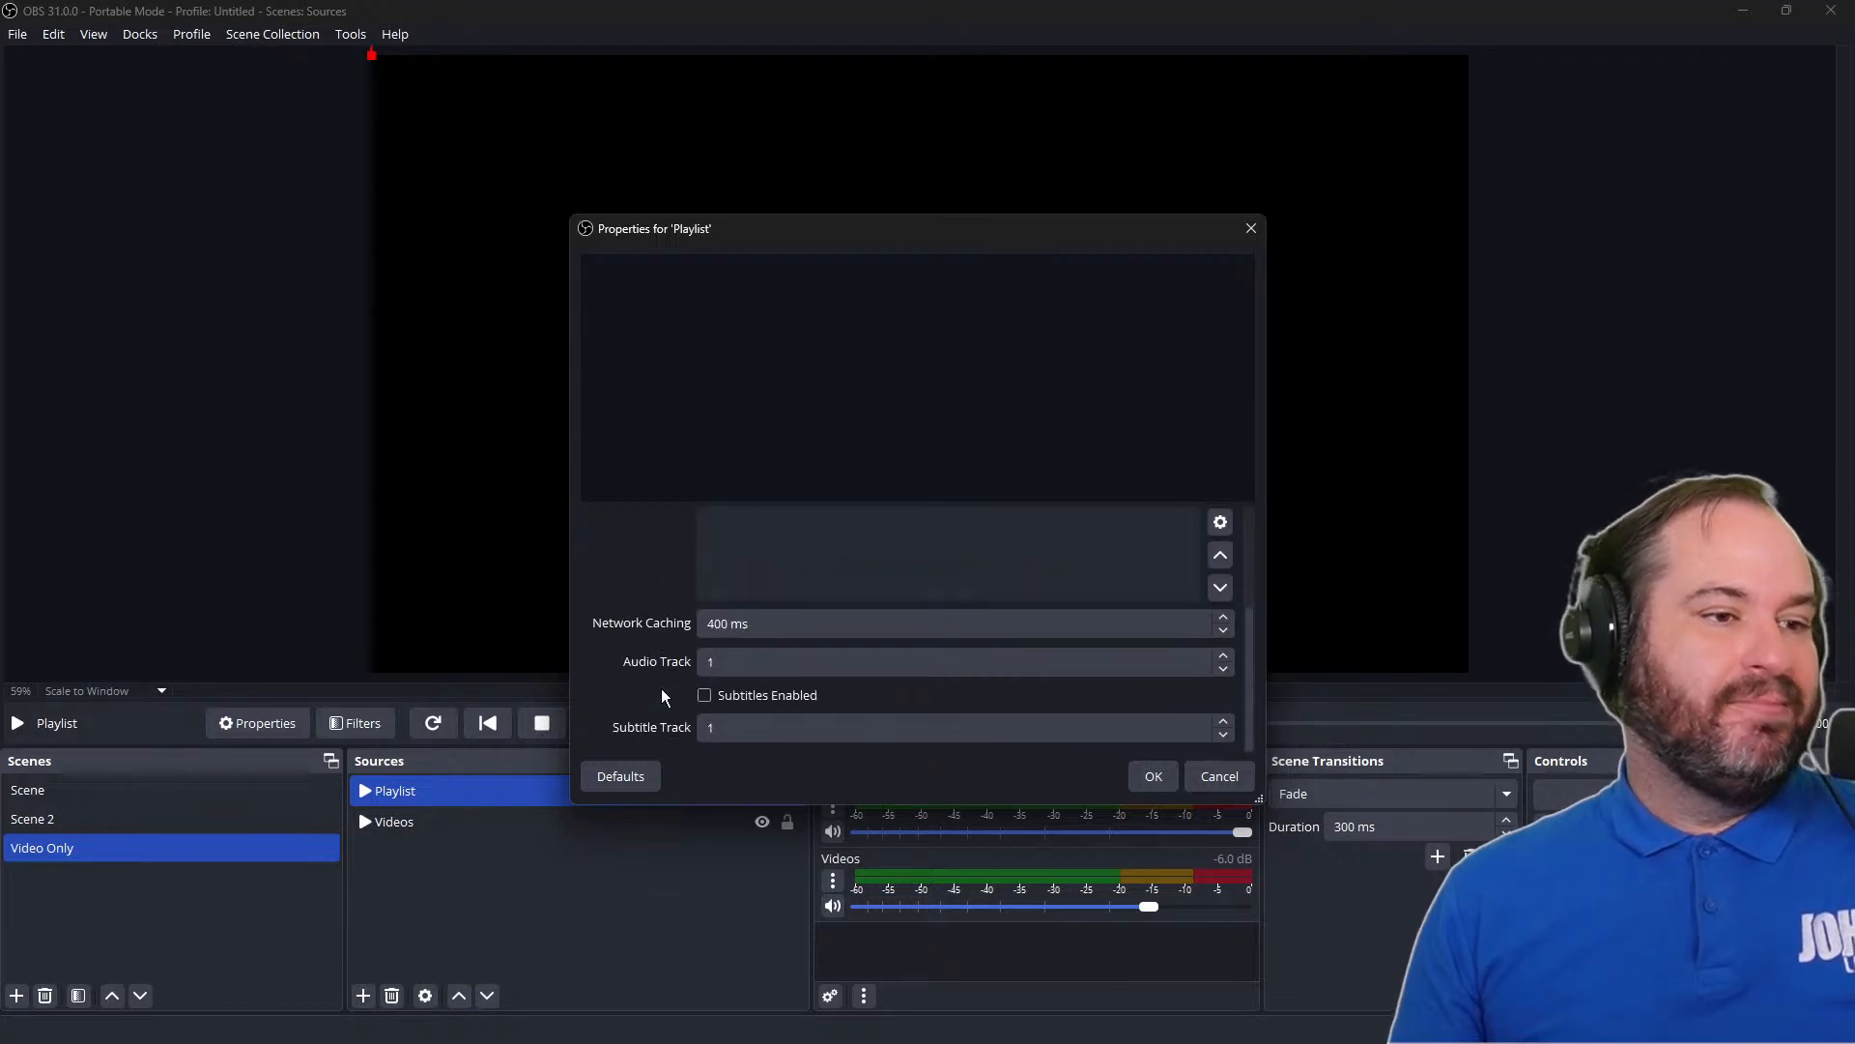
left_click(812, 697)
left_click(813, 693)
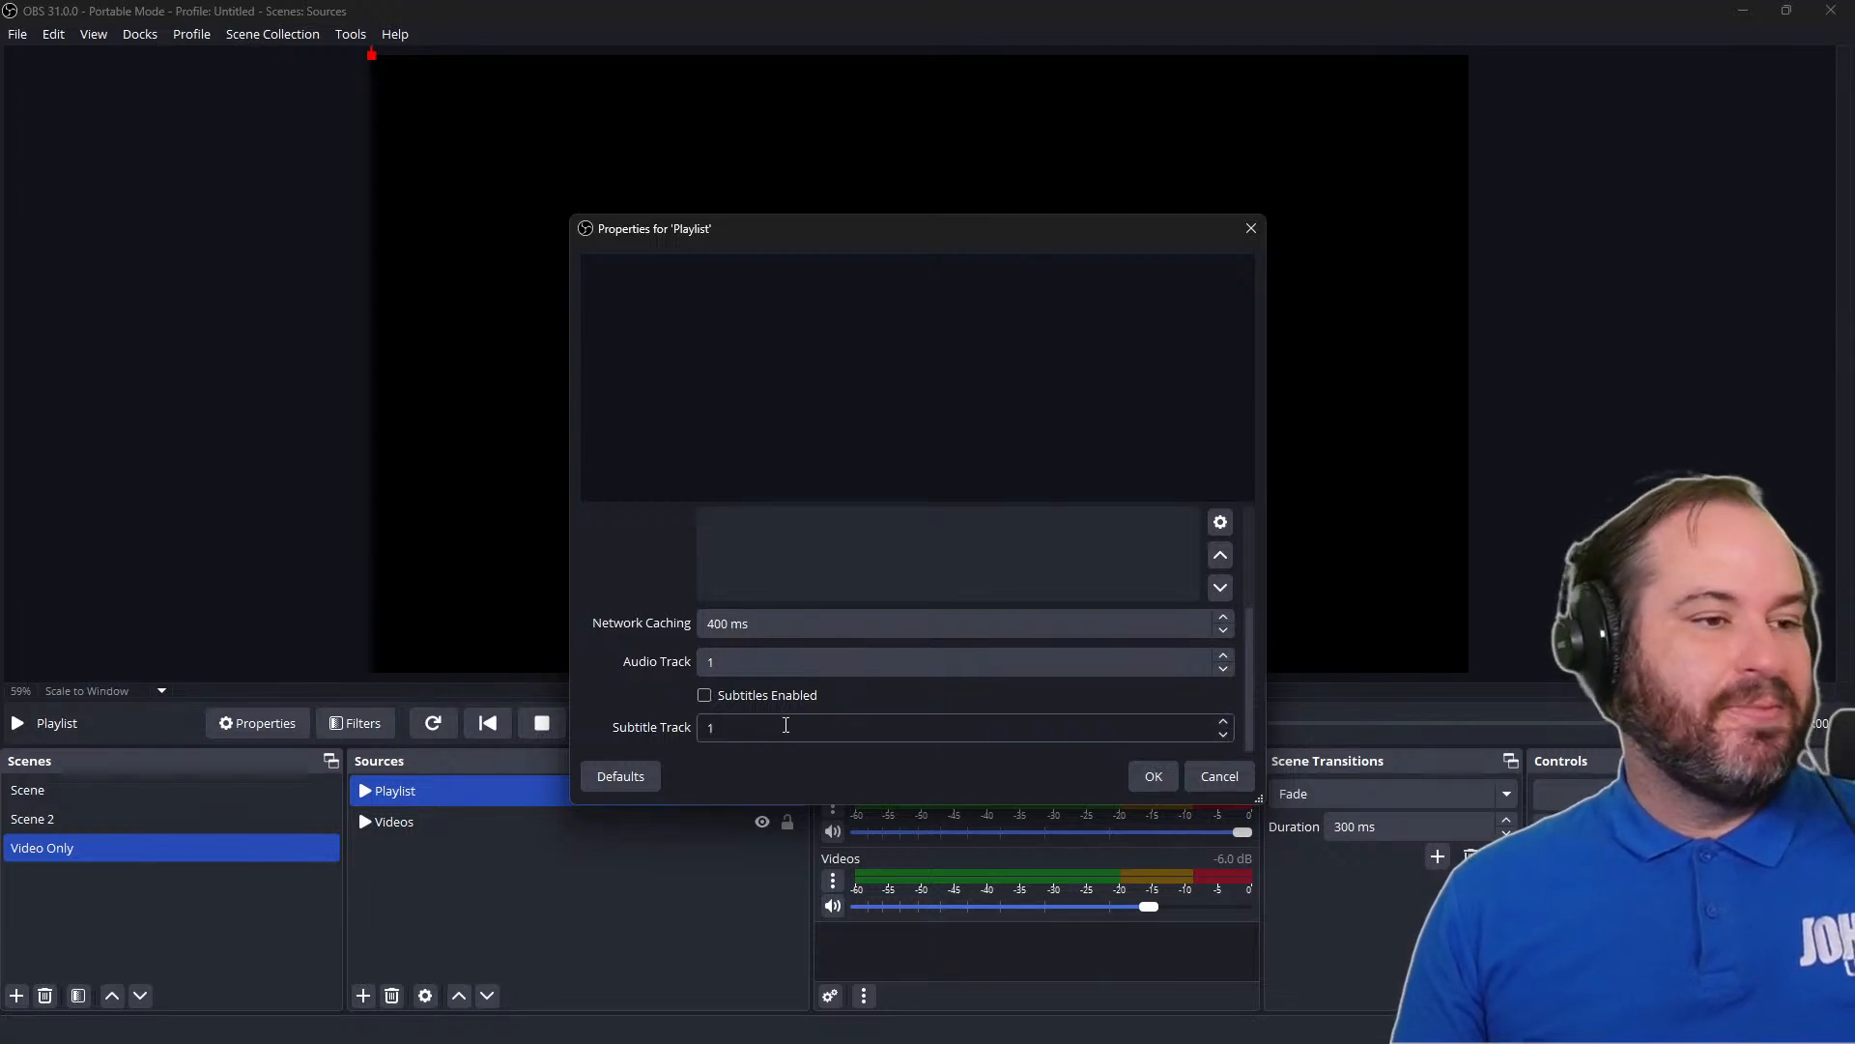
scroll(785, 725, "up", 5)
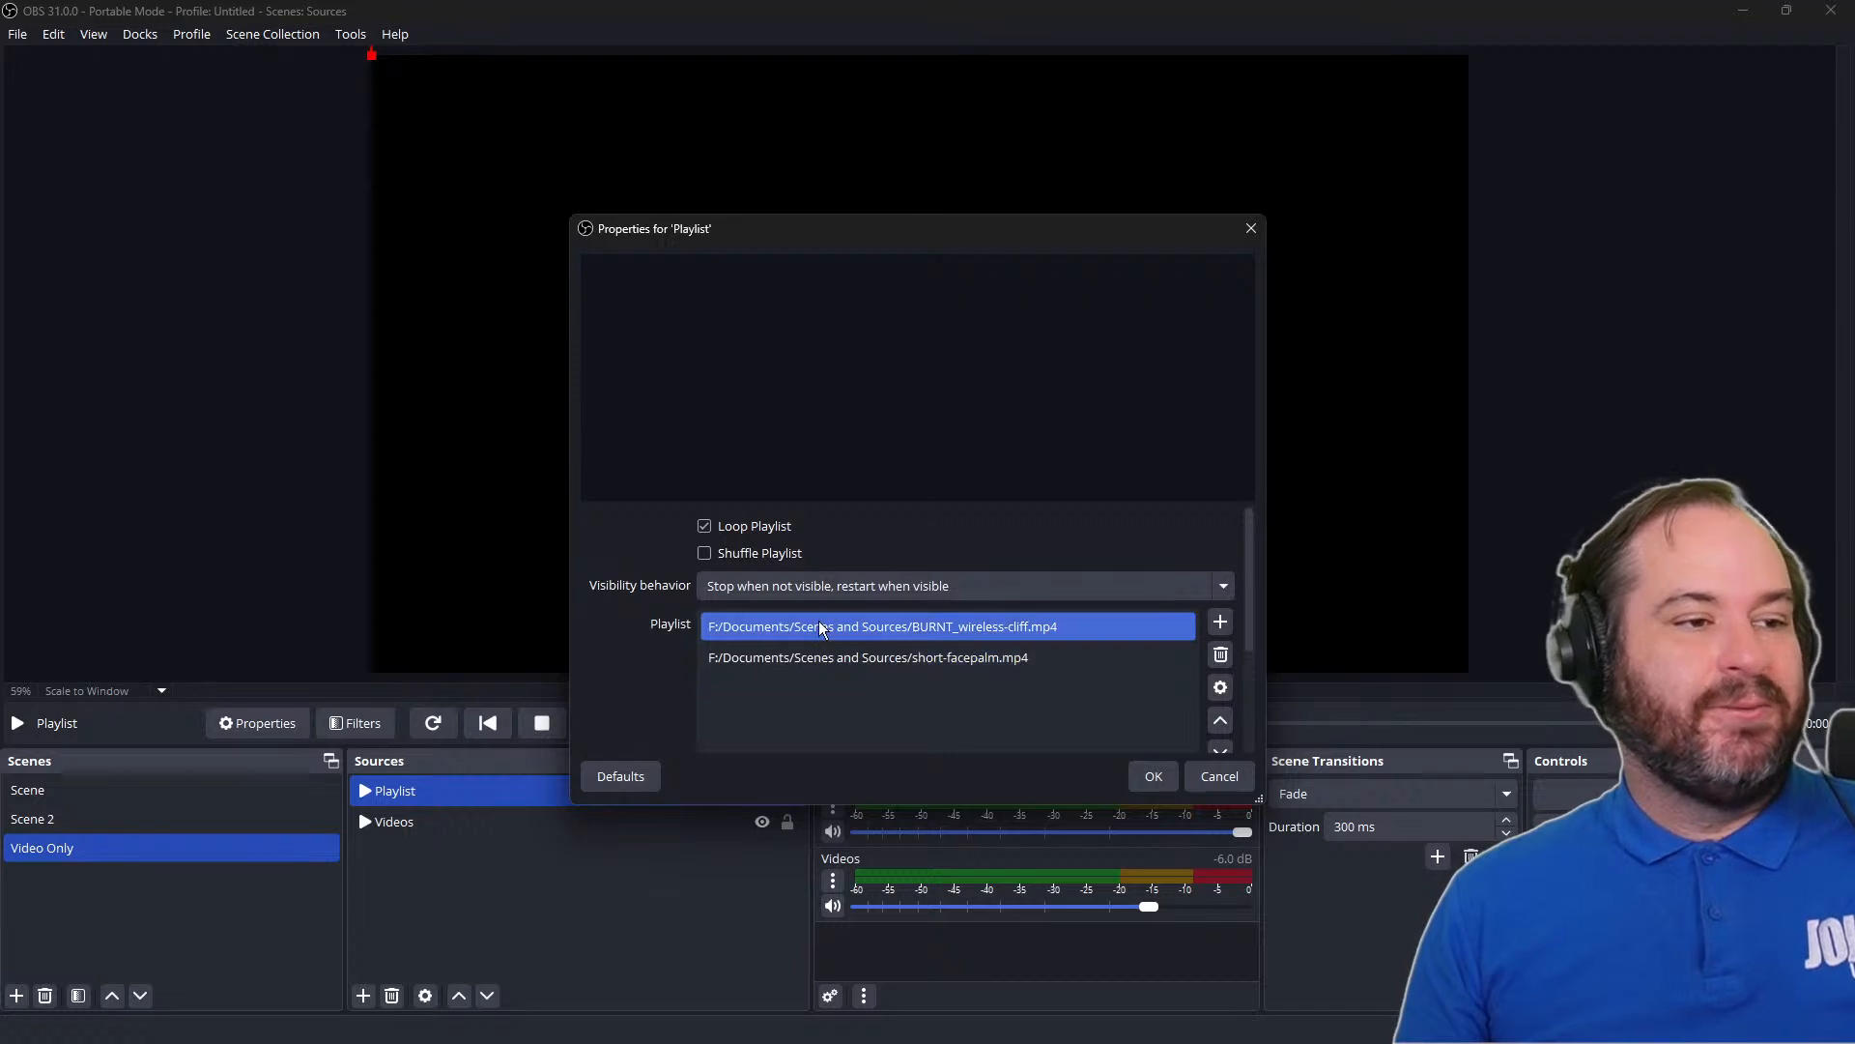
left_click(1154, 778)
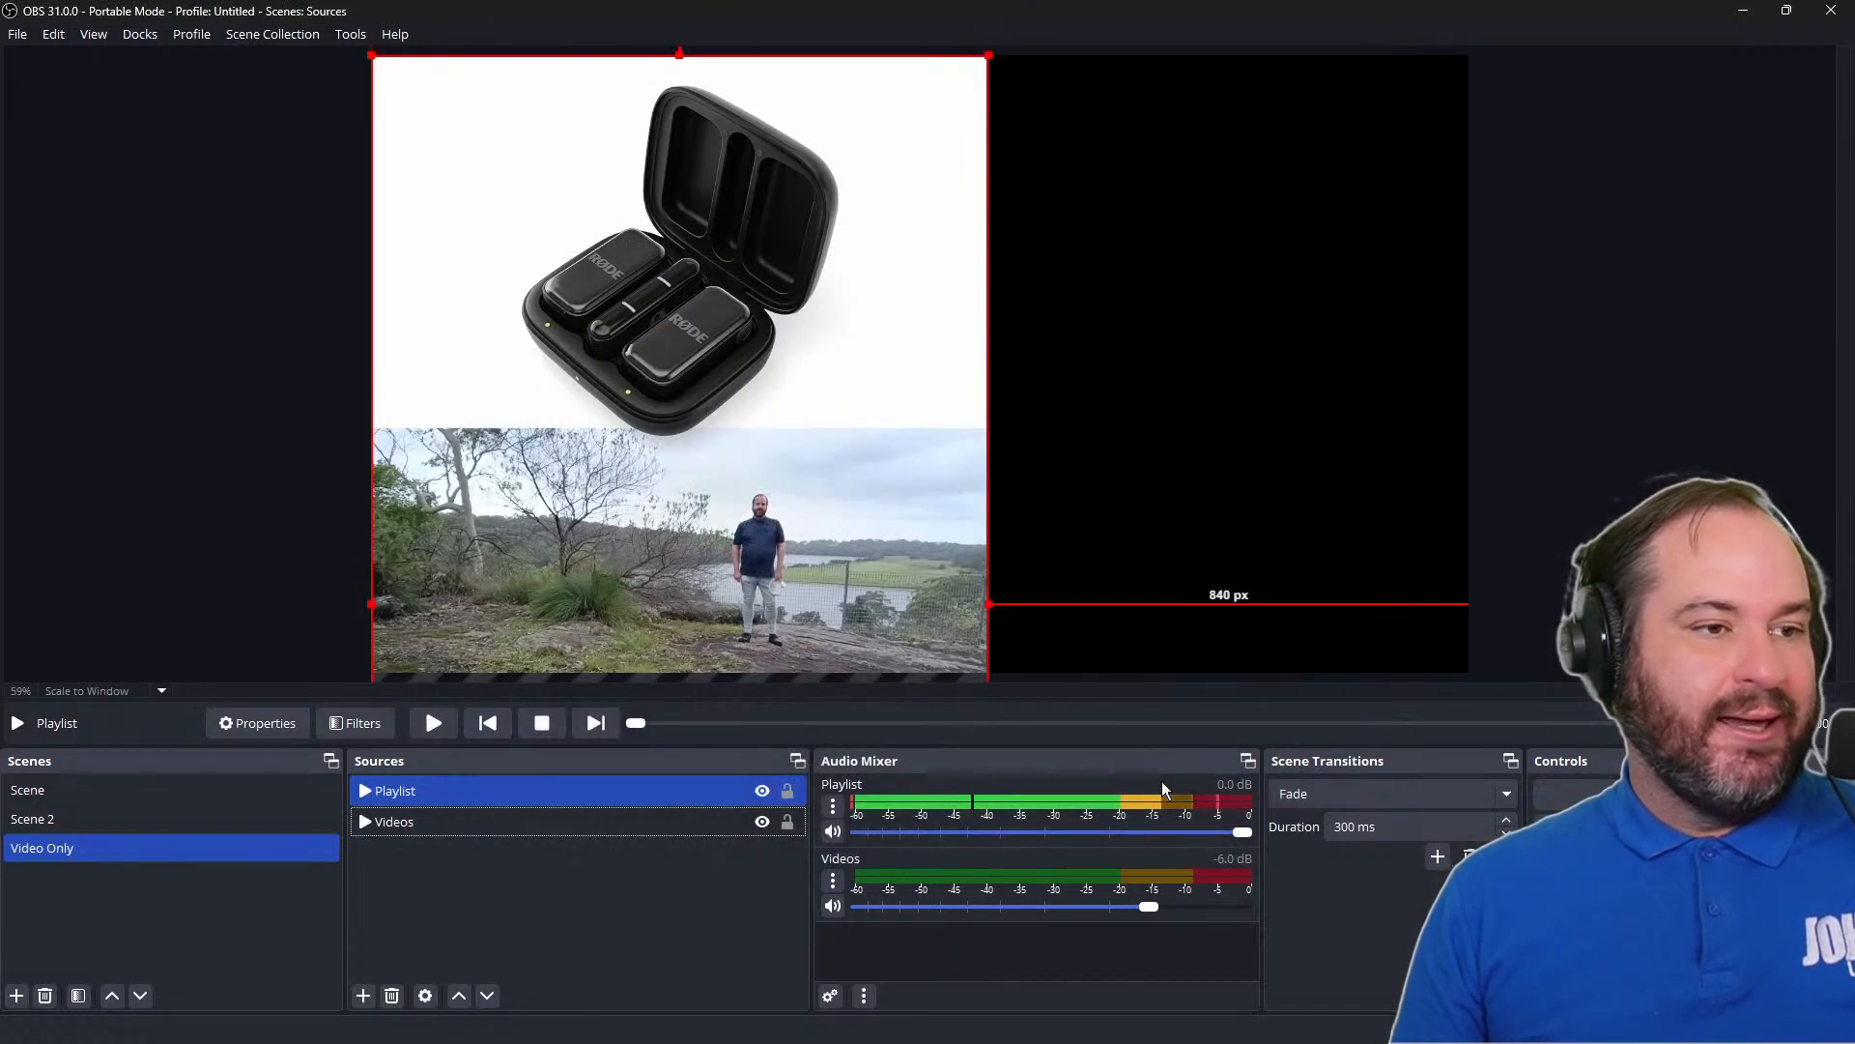
Fit the Playlist source to the screen and clear the selection
right_click(815, 257)
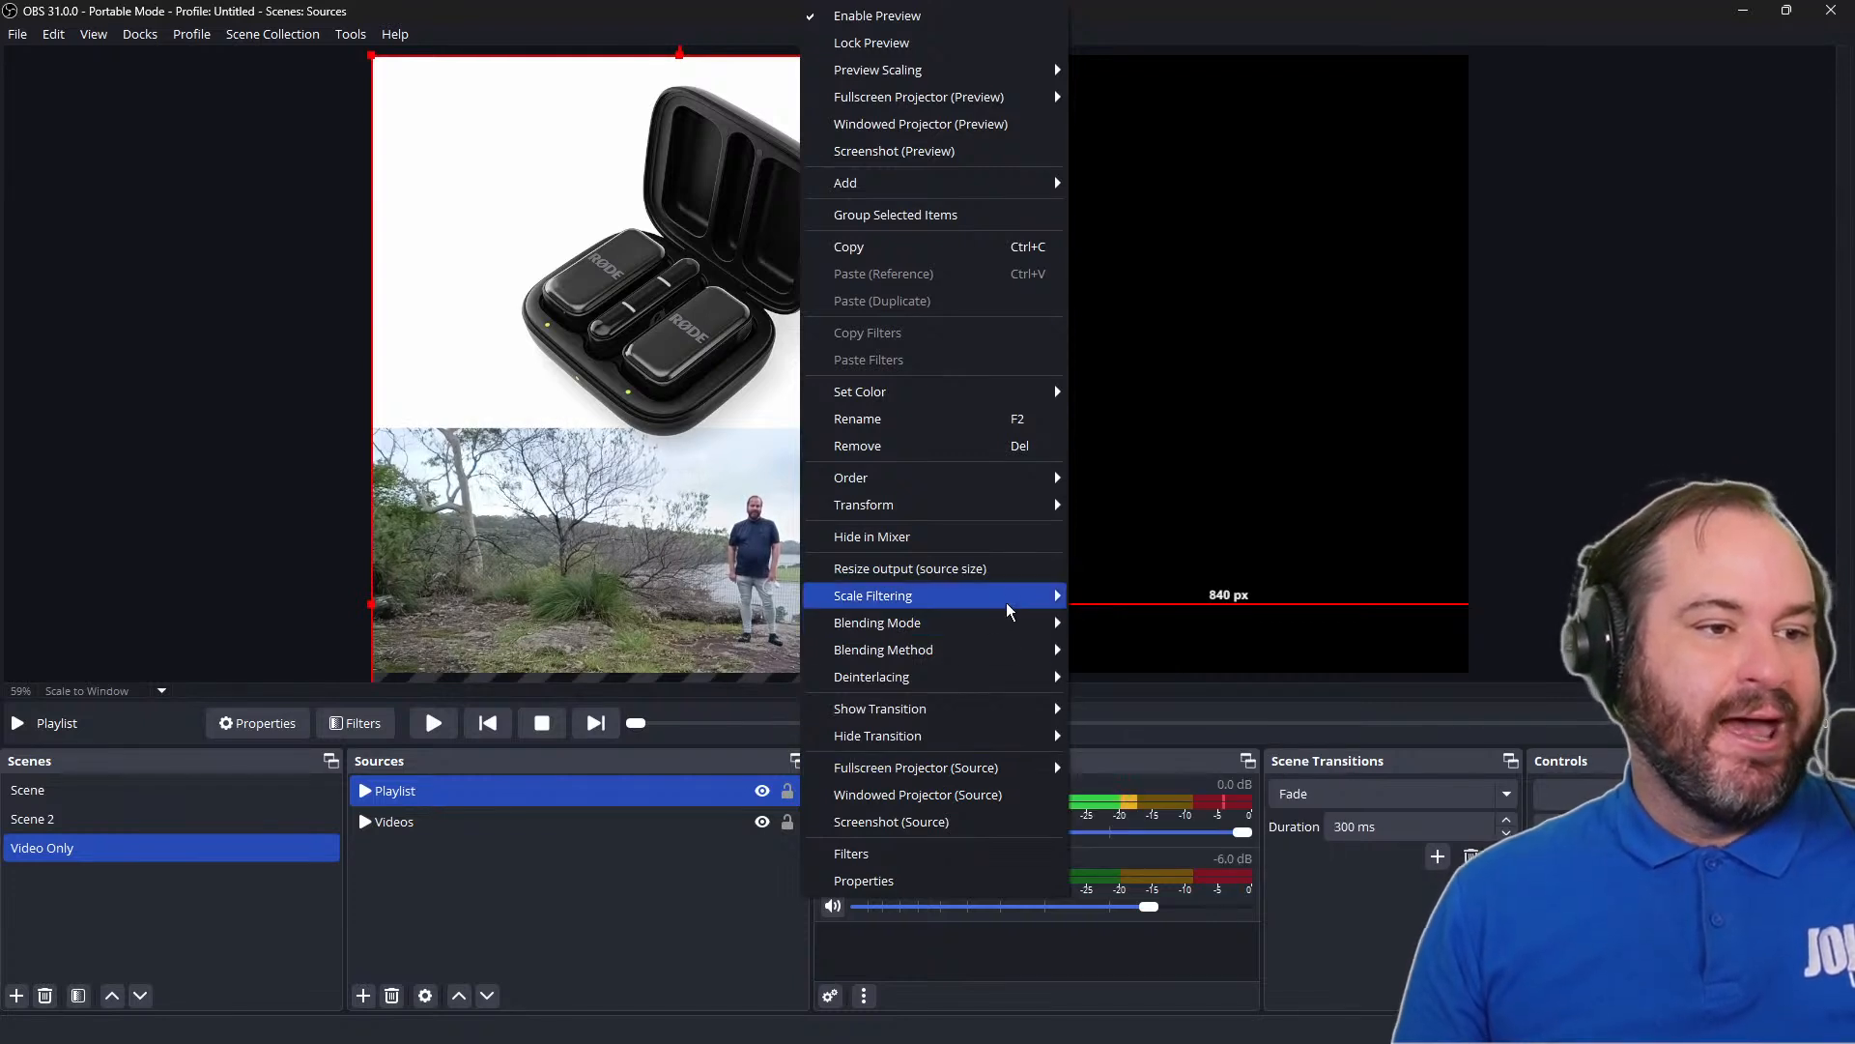
mouse_move(1018, 518)
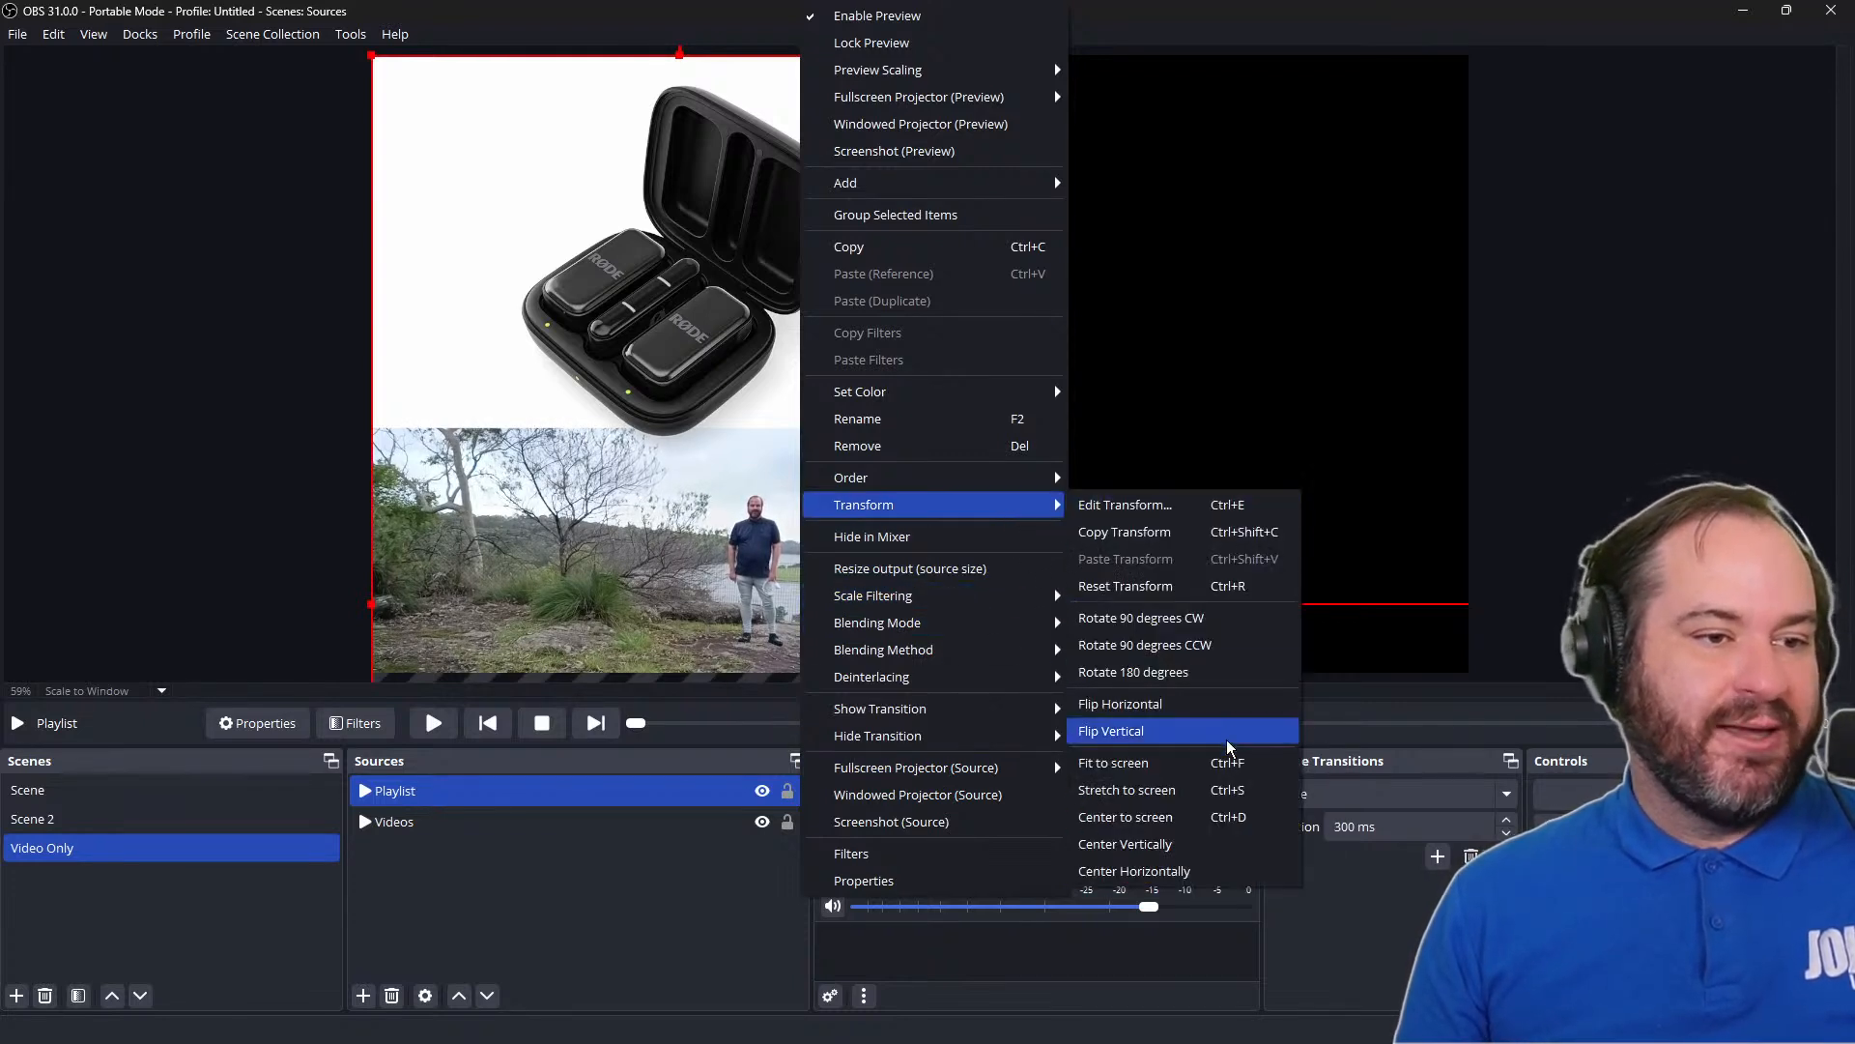
left_click(1226, 763)
left_click(1657, 604)
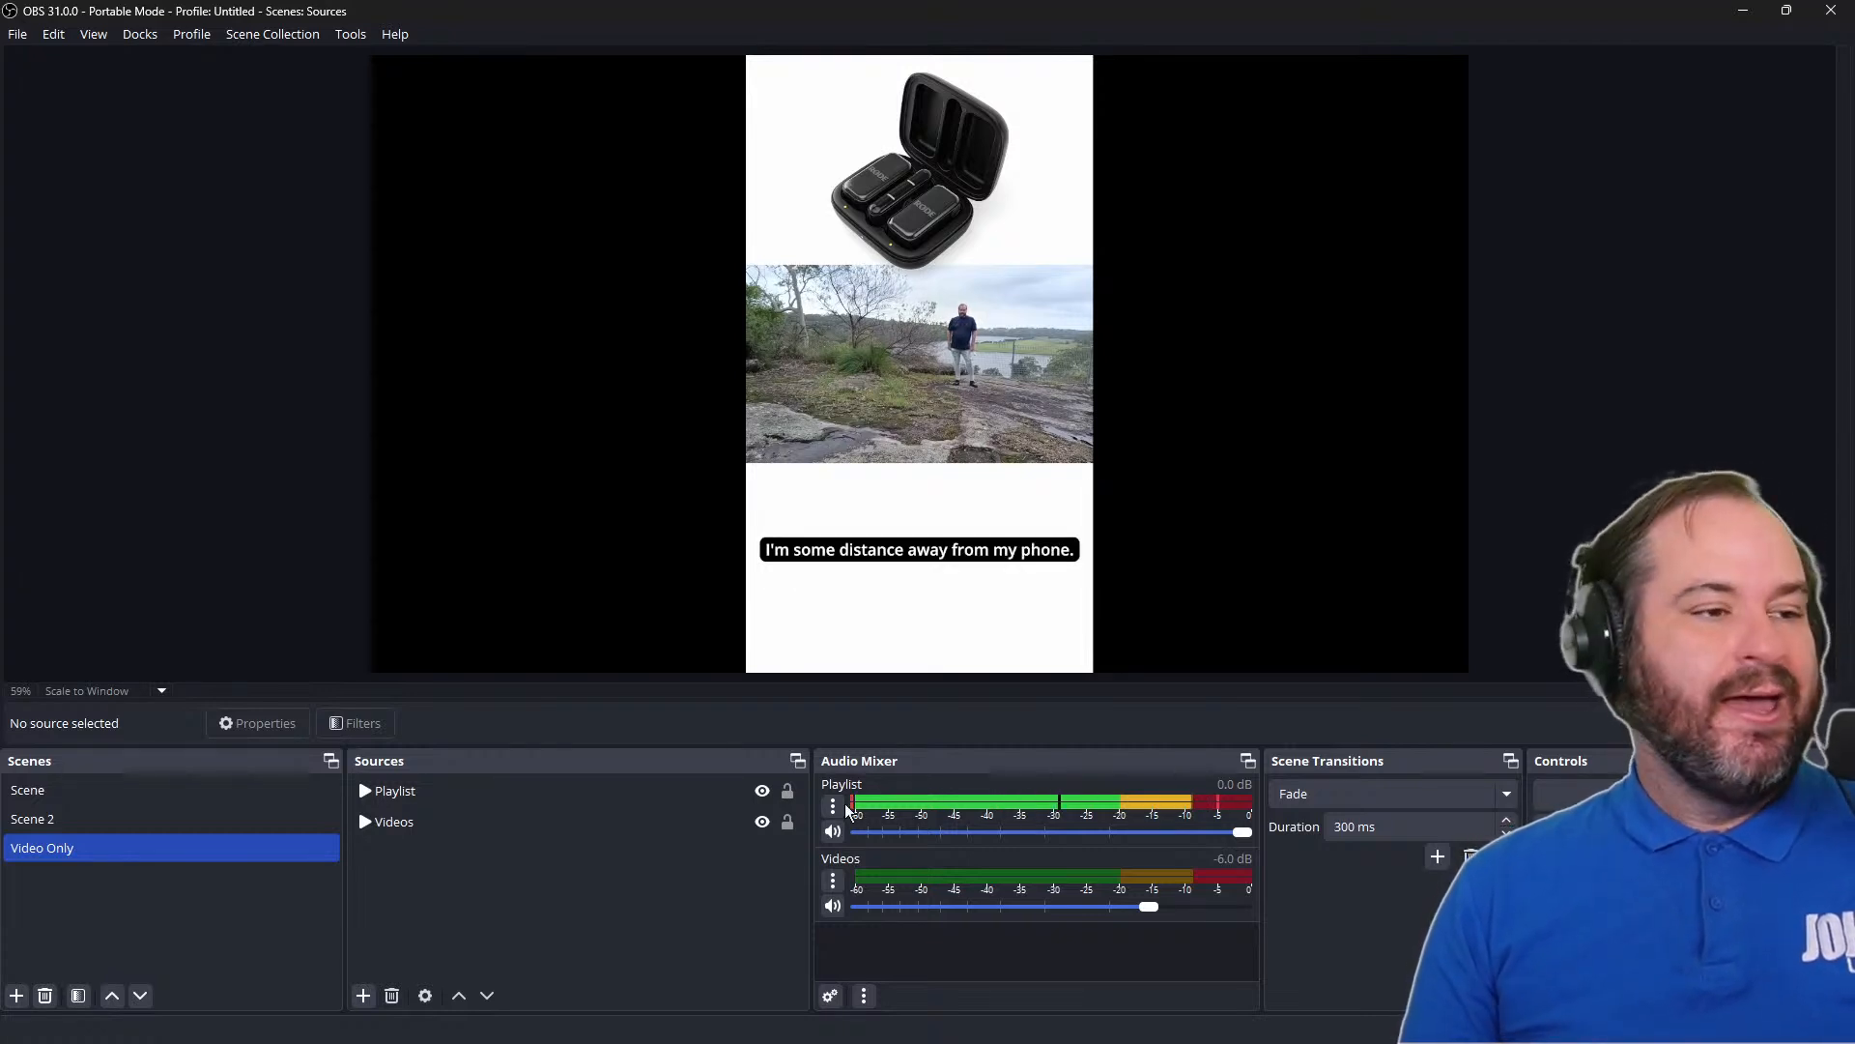
Hide the Playlist source and show it again to restart its playback
left_click(755, 796)
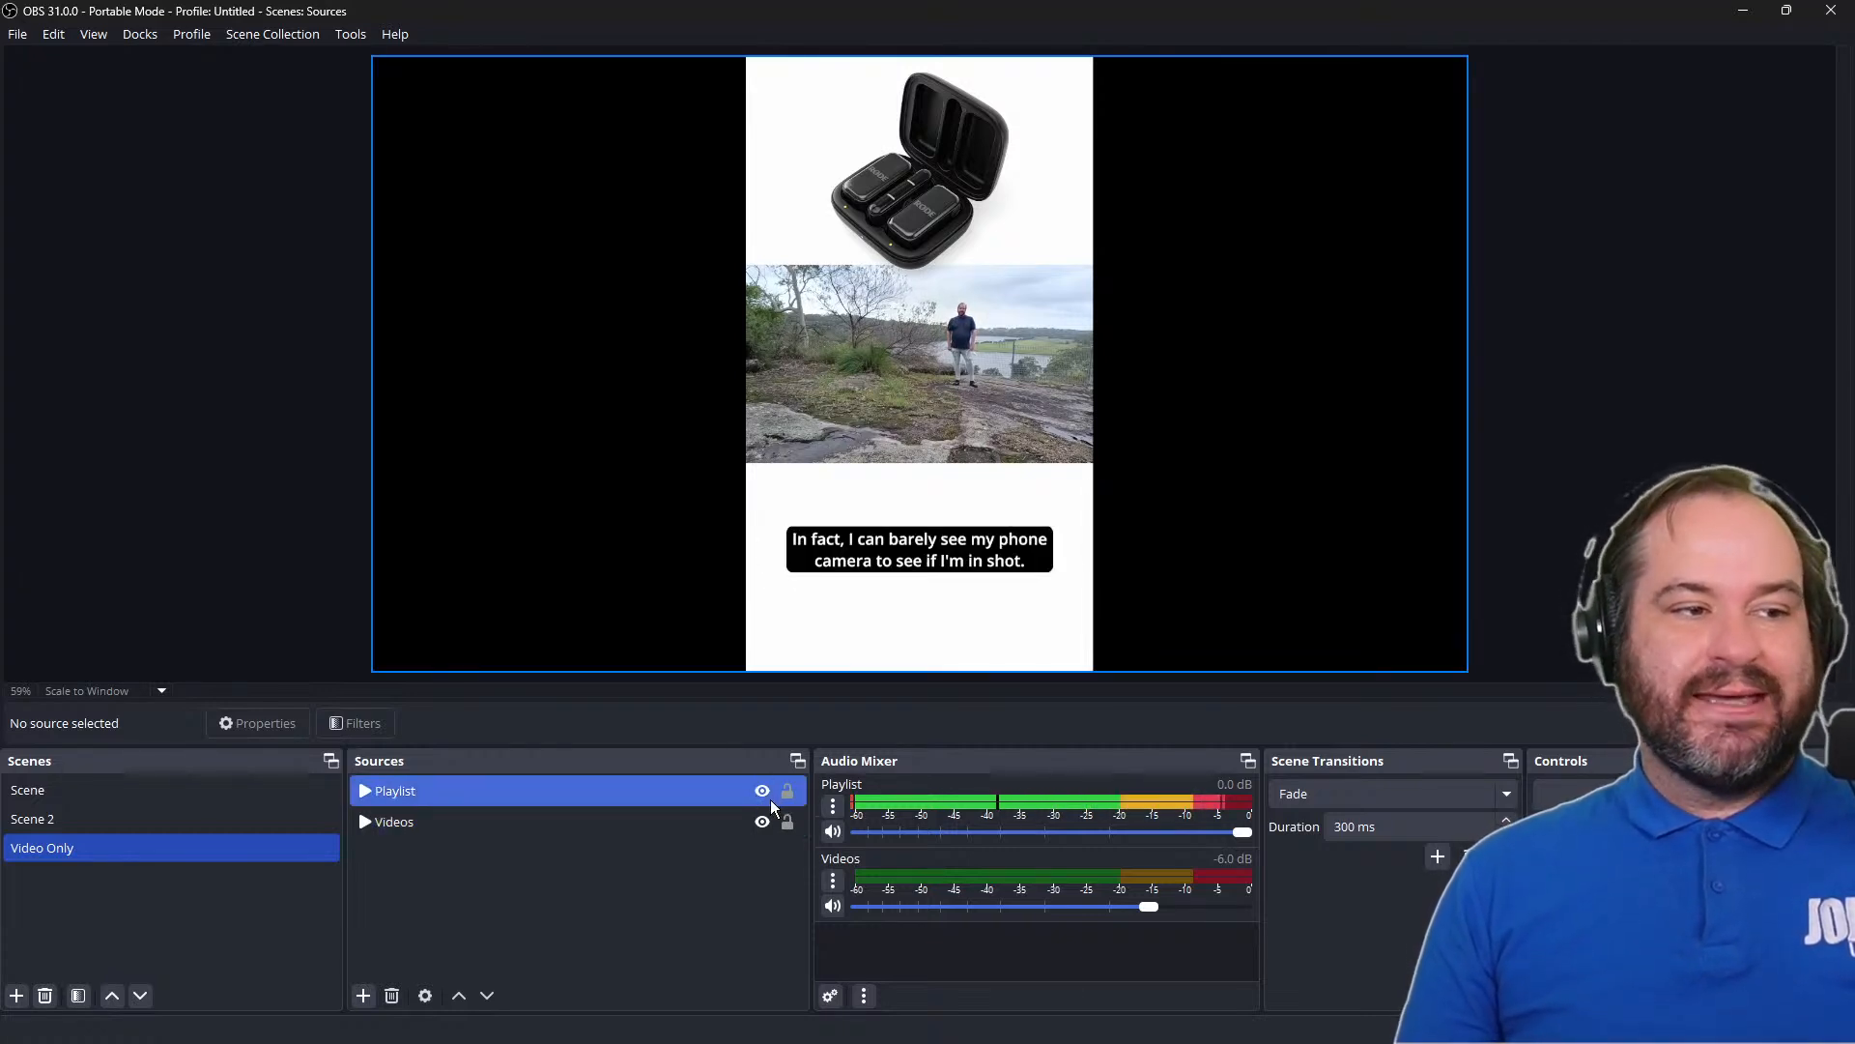
left_click(769, 798)
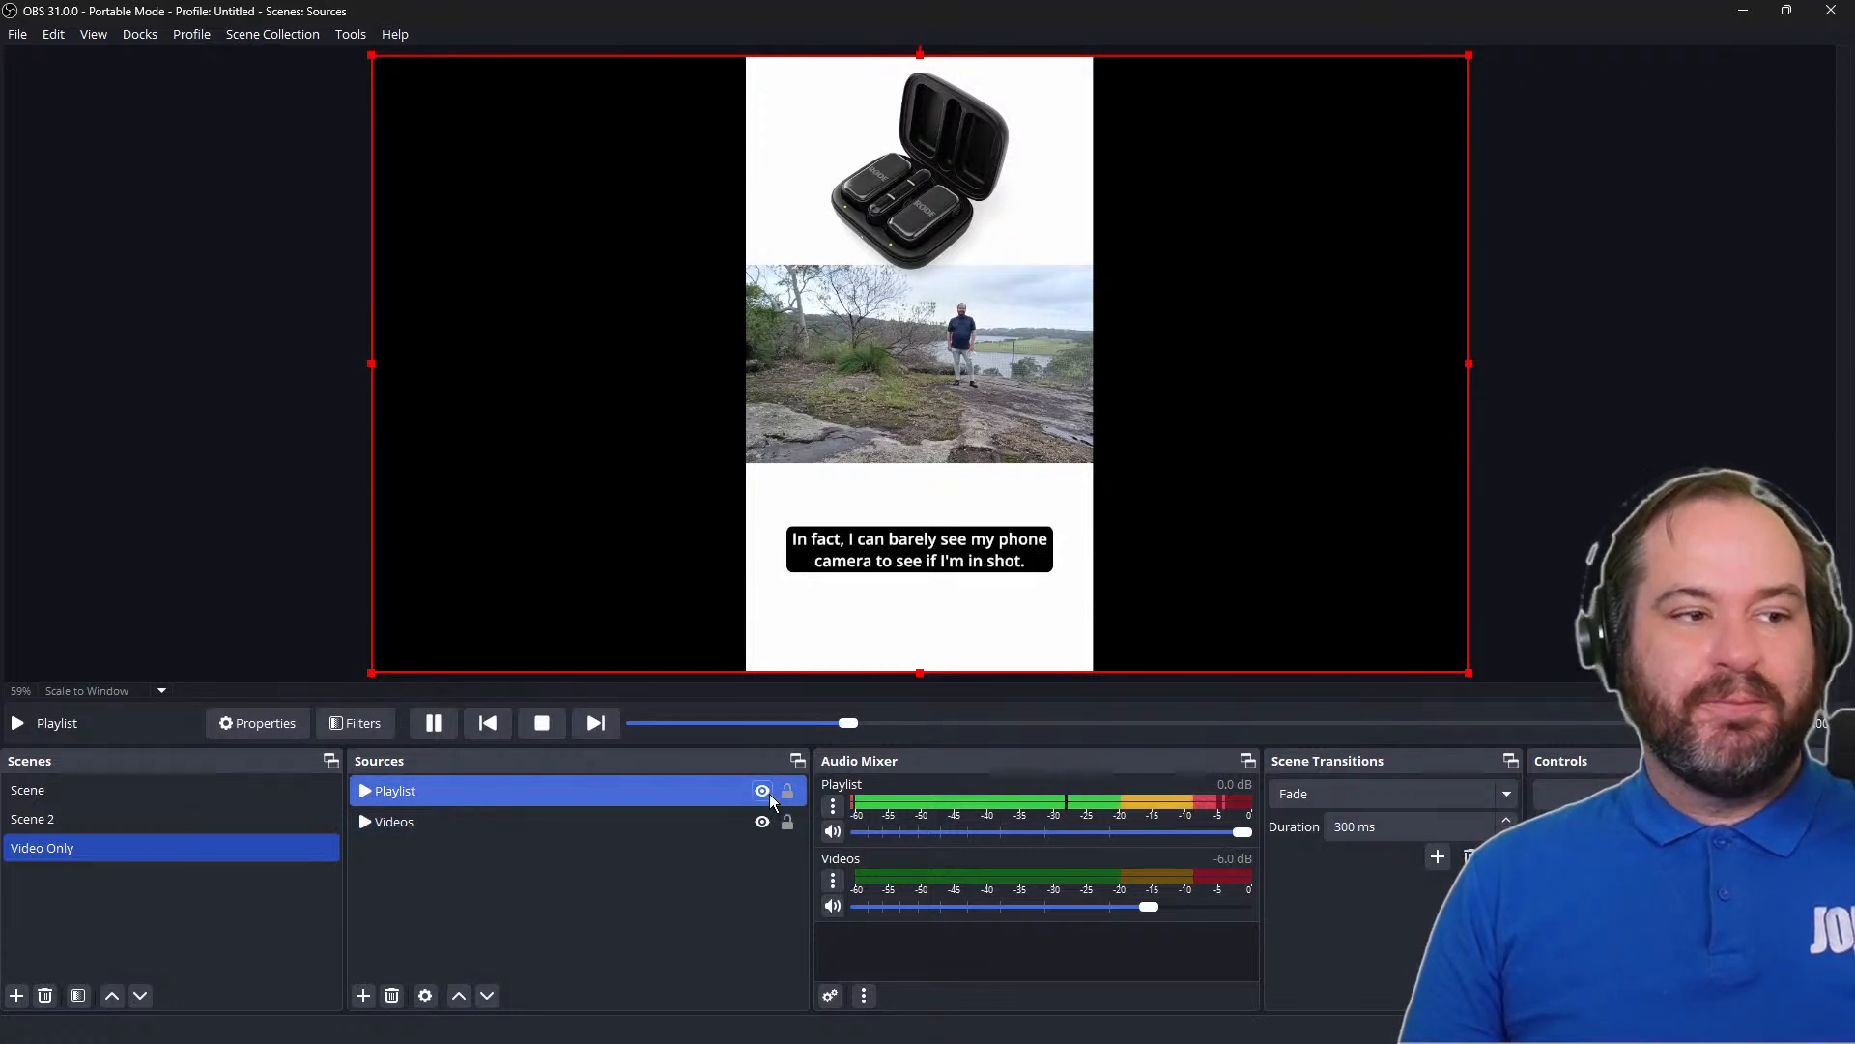
left_click(765, 792)
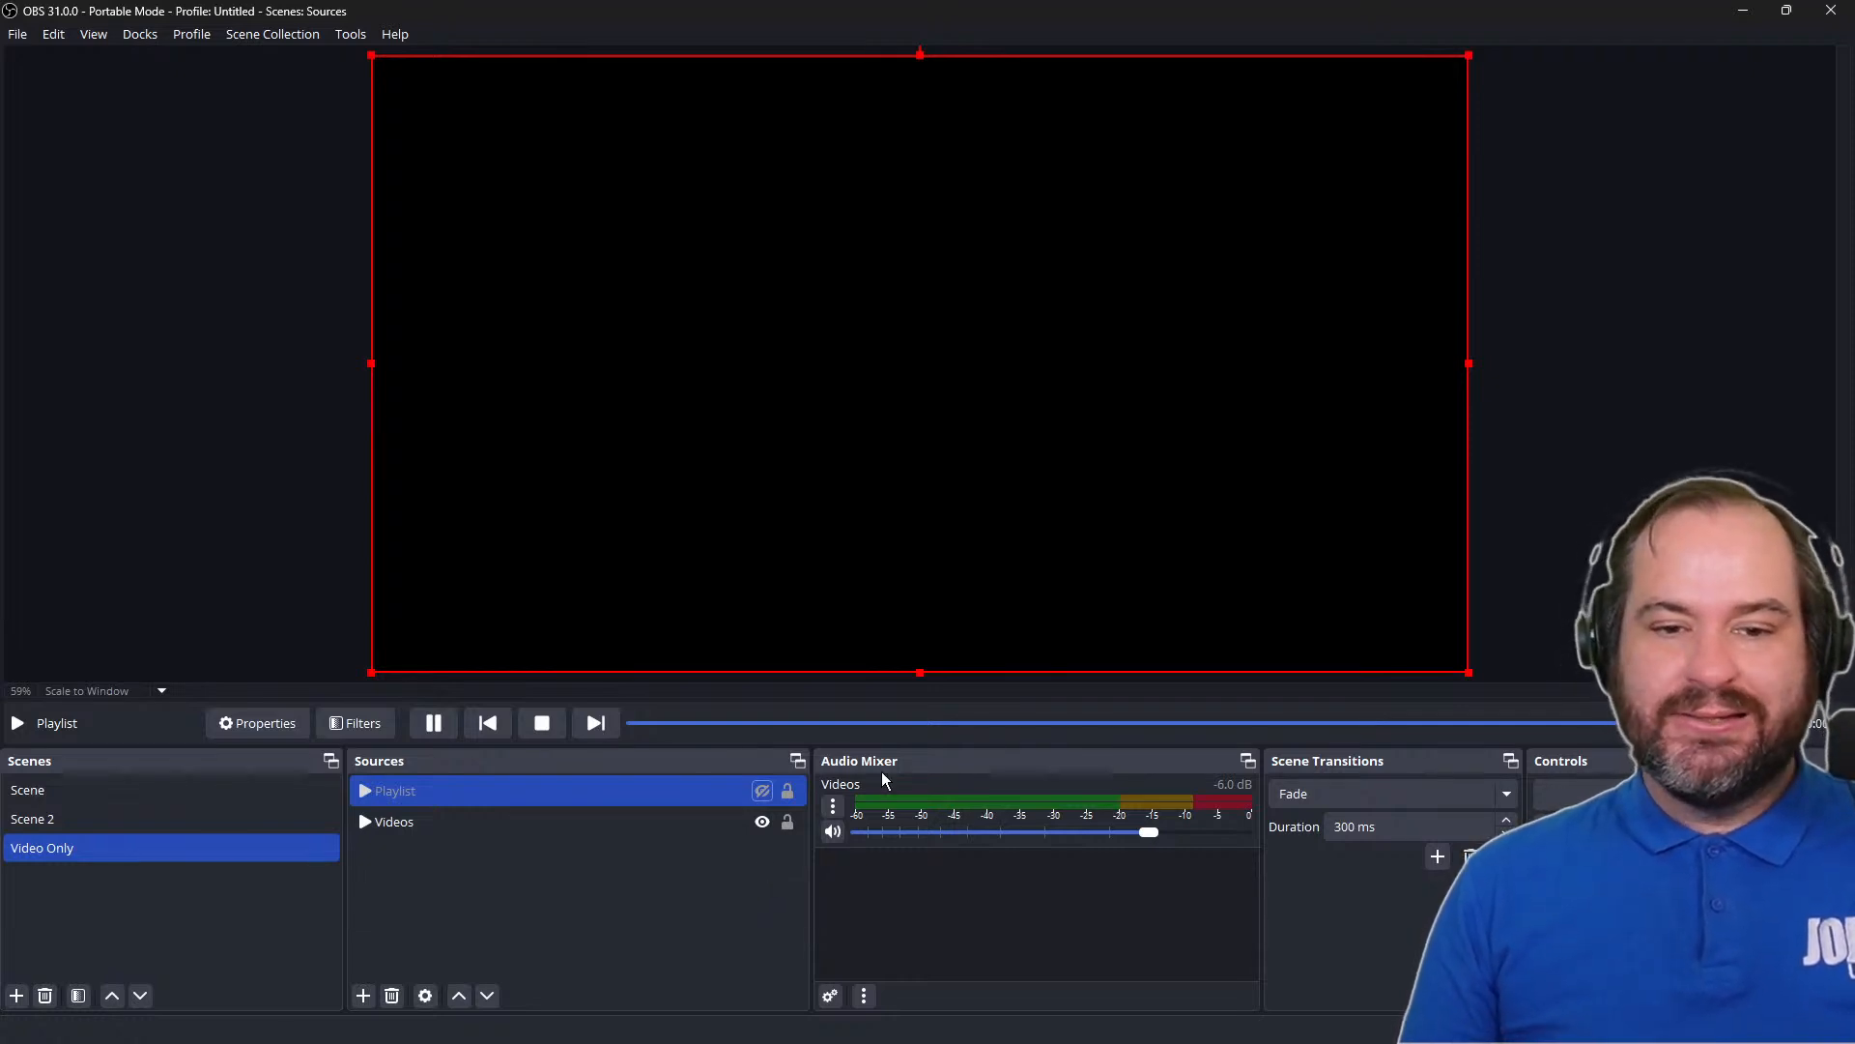
left_click(763, 791)
Set the Playlist source's volume to -6 dB and its audio monitoring to Monitor and Output, and hide the source
left_click(833, 808)
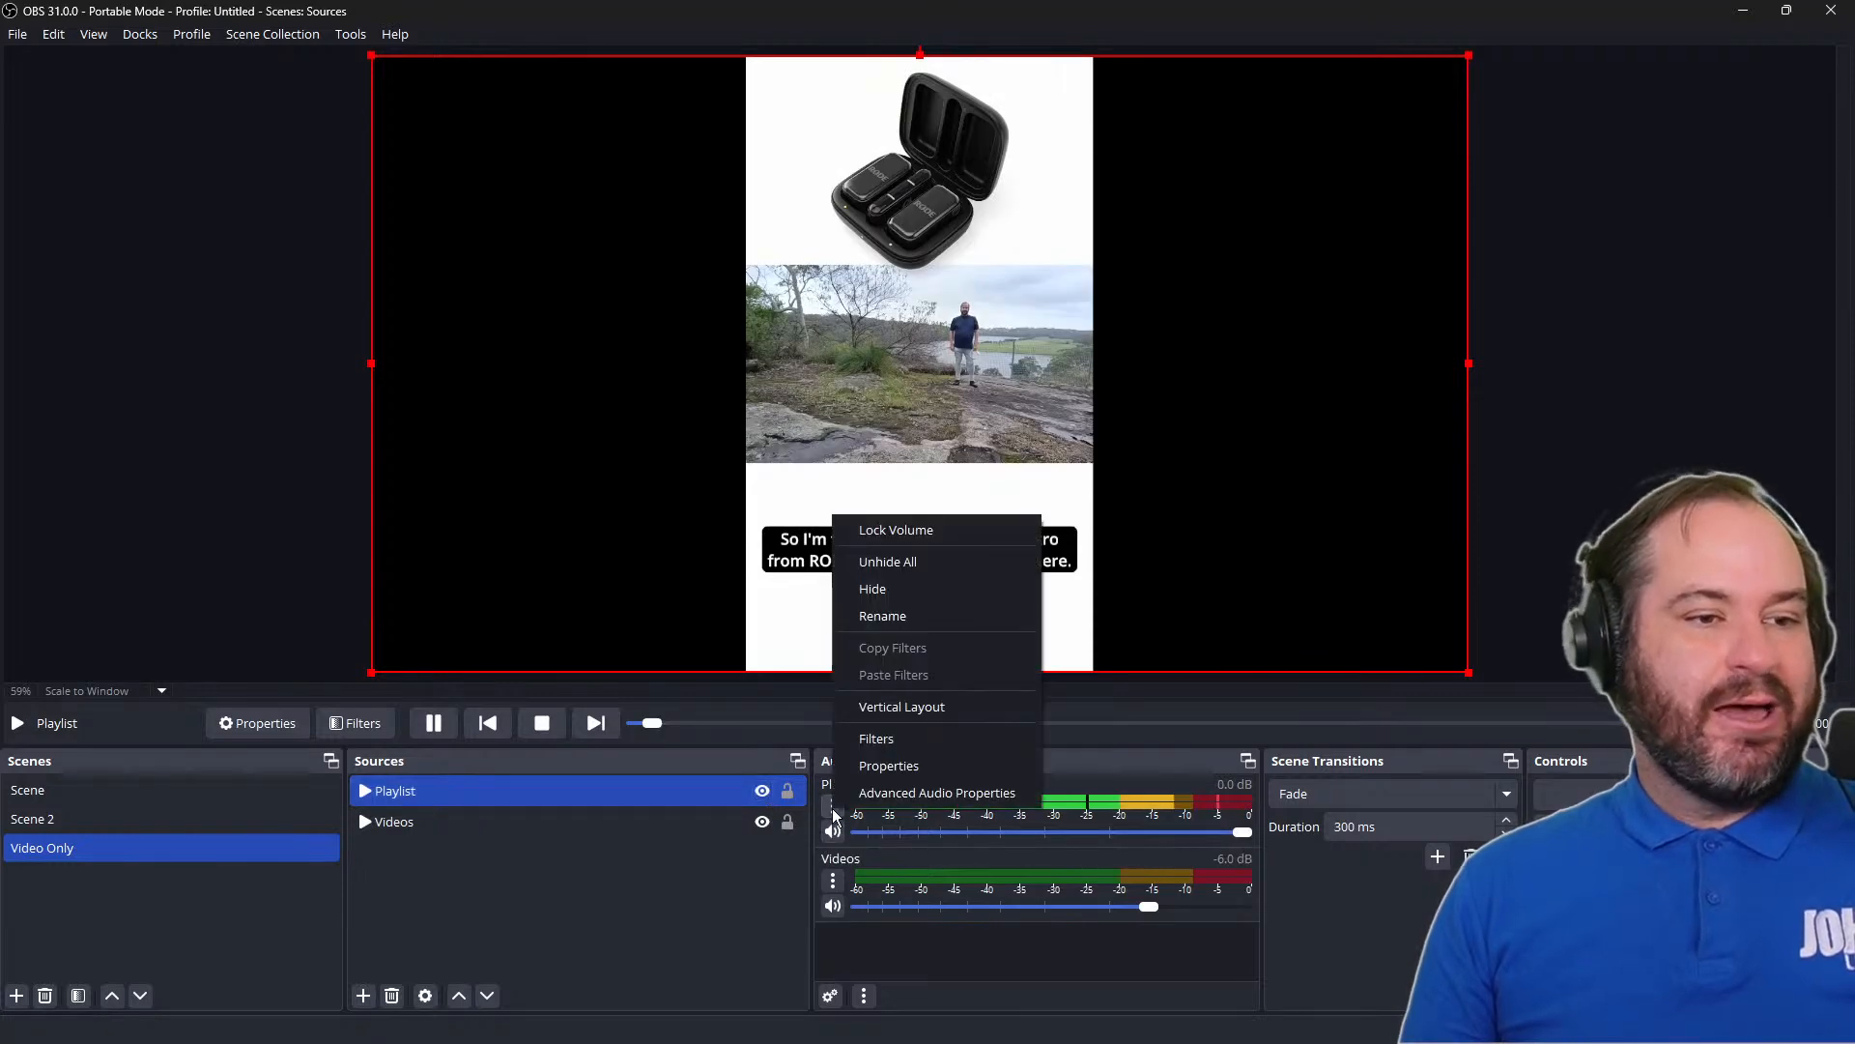
left_click(875, 793)
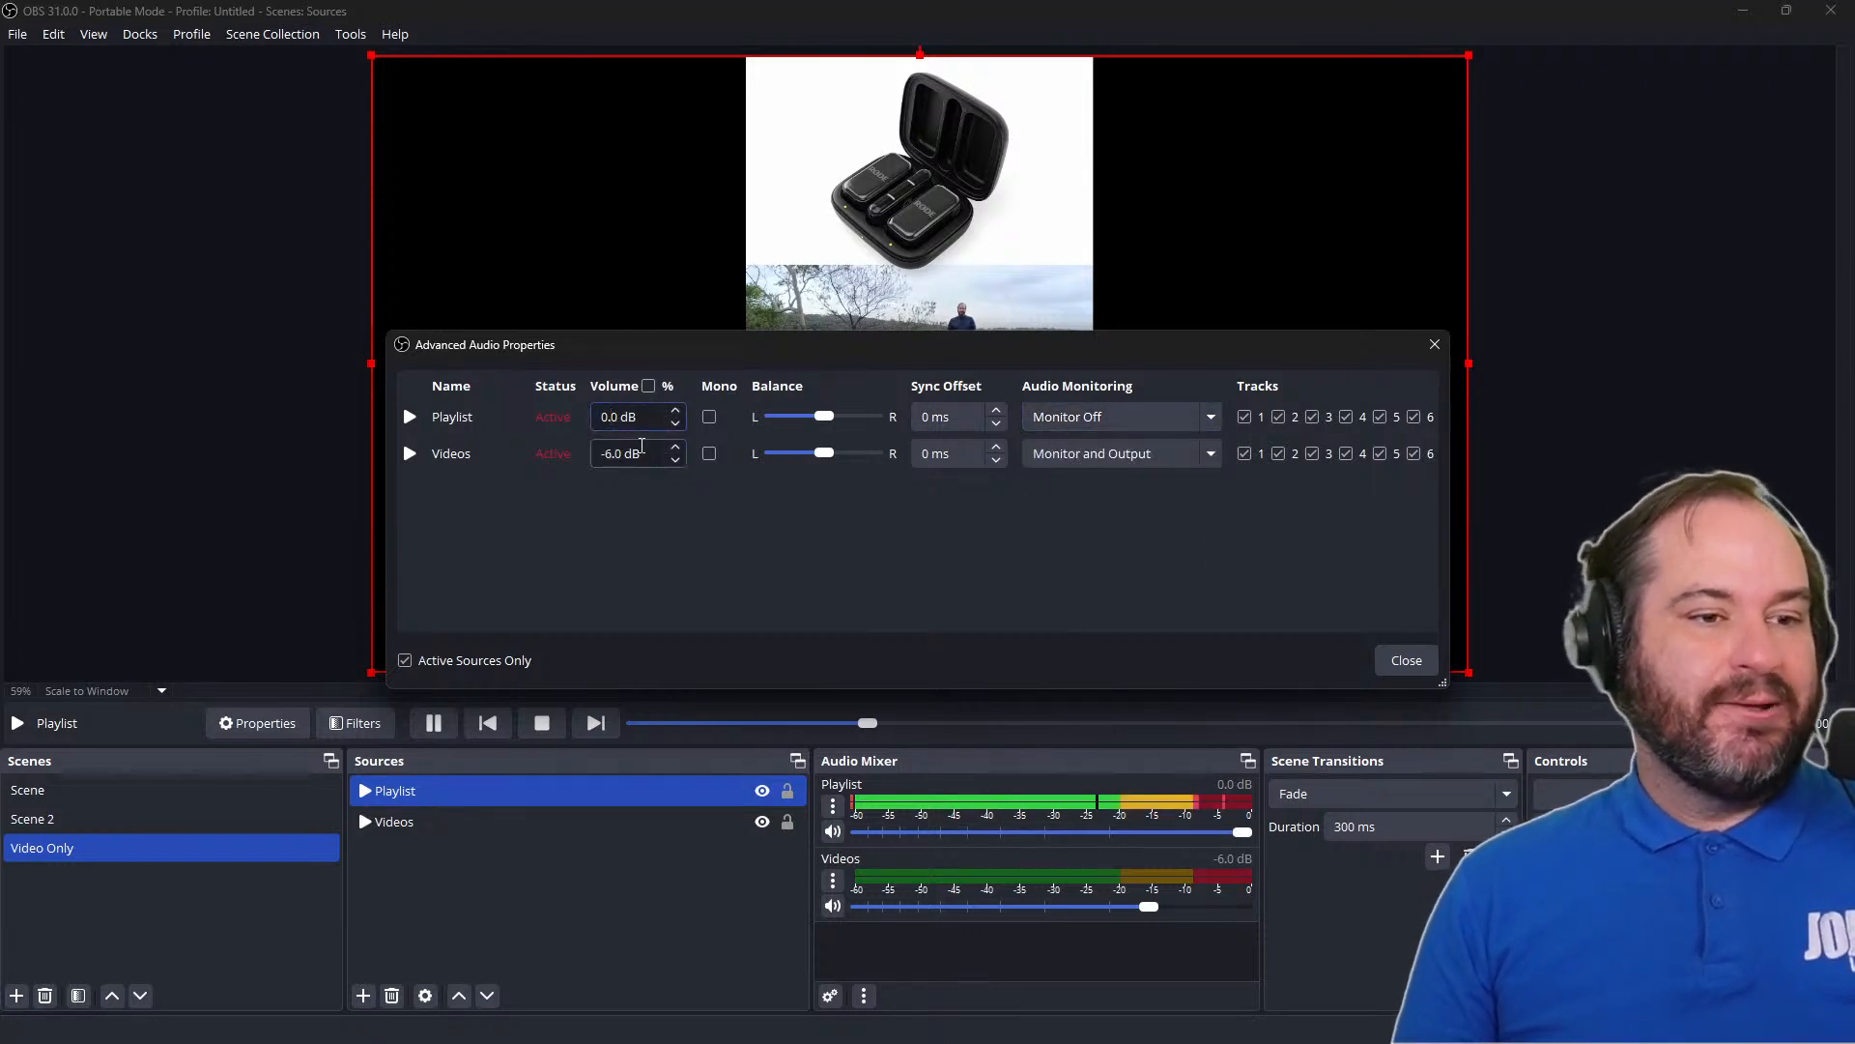
key("shift+Left")
type("-6")
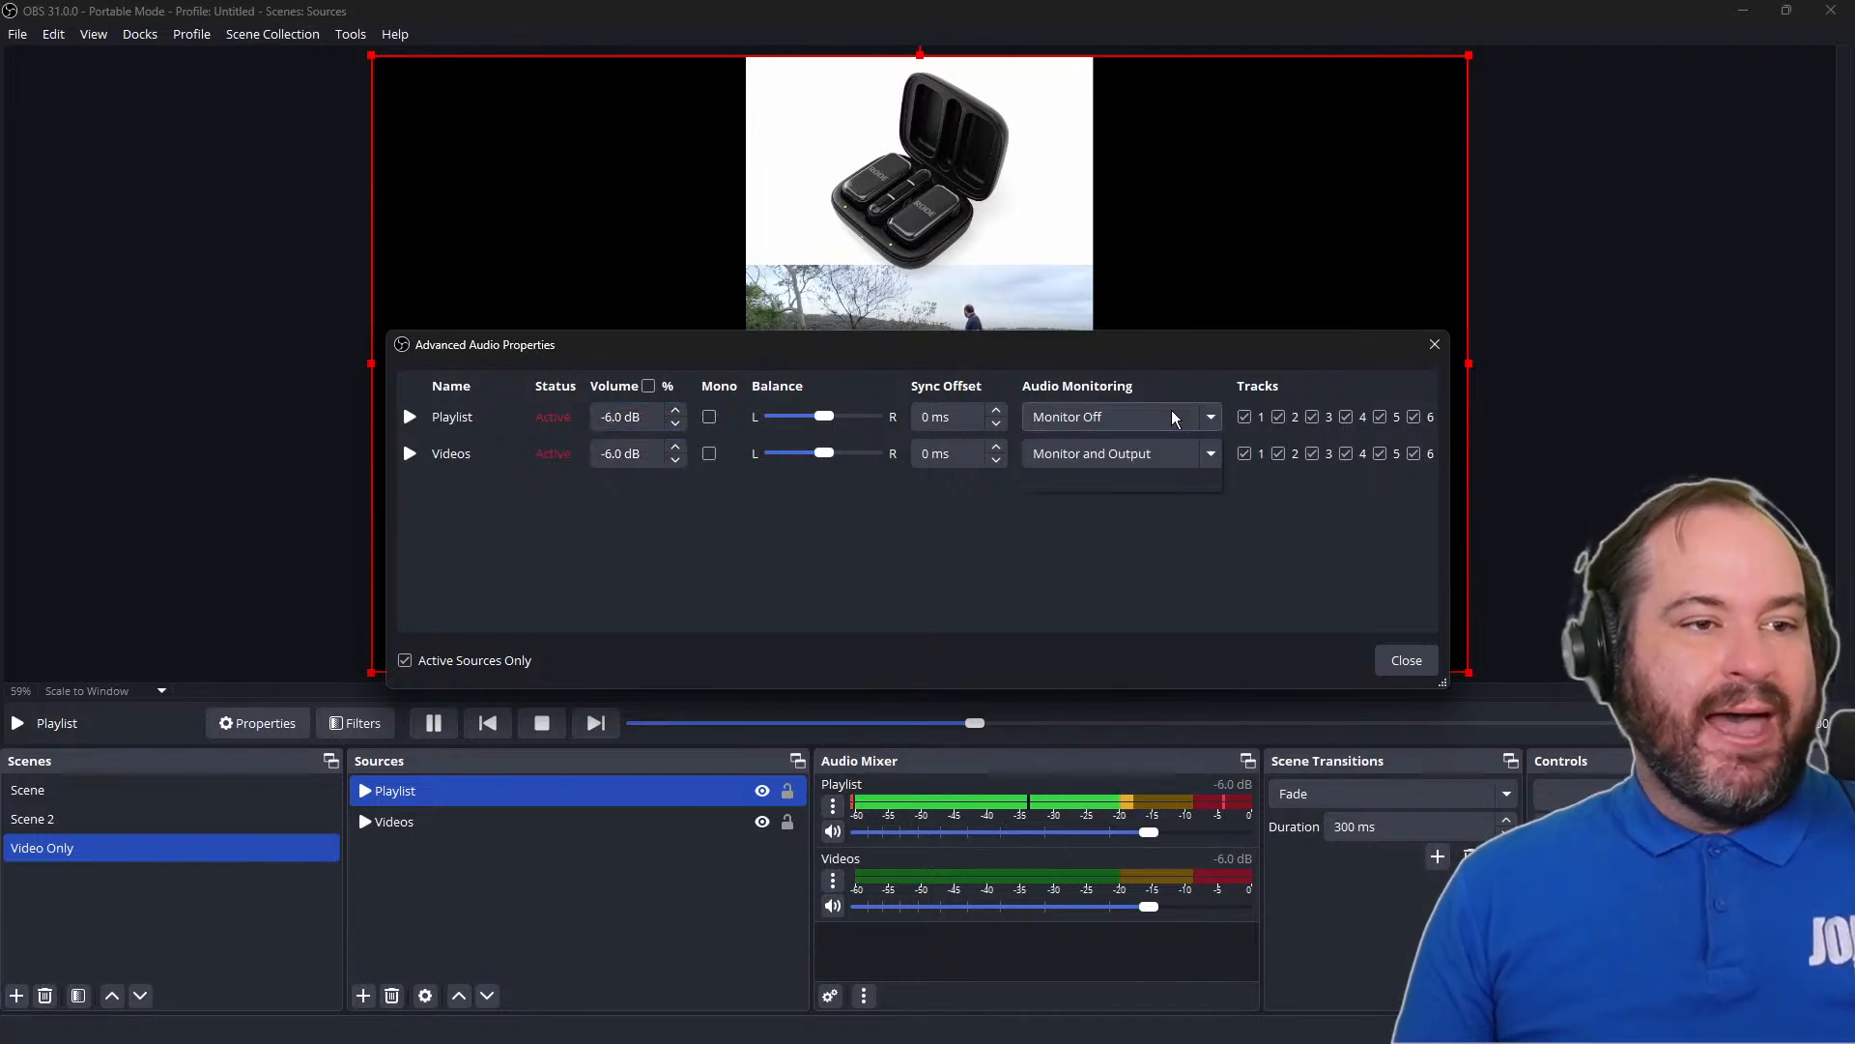
left_click(1176, 483)
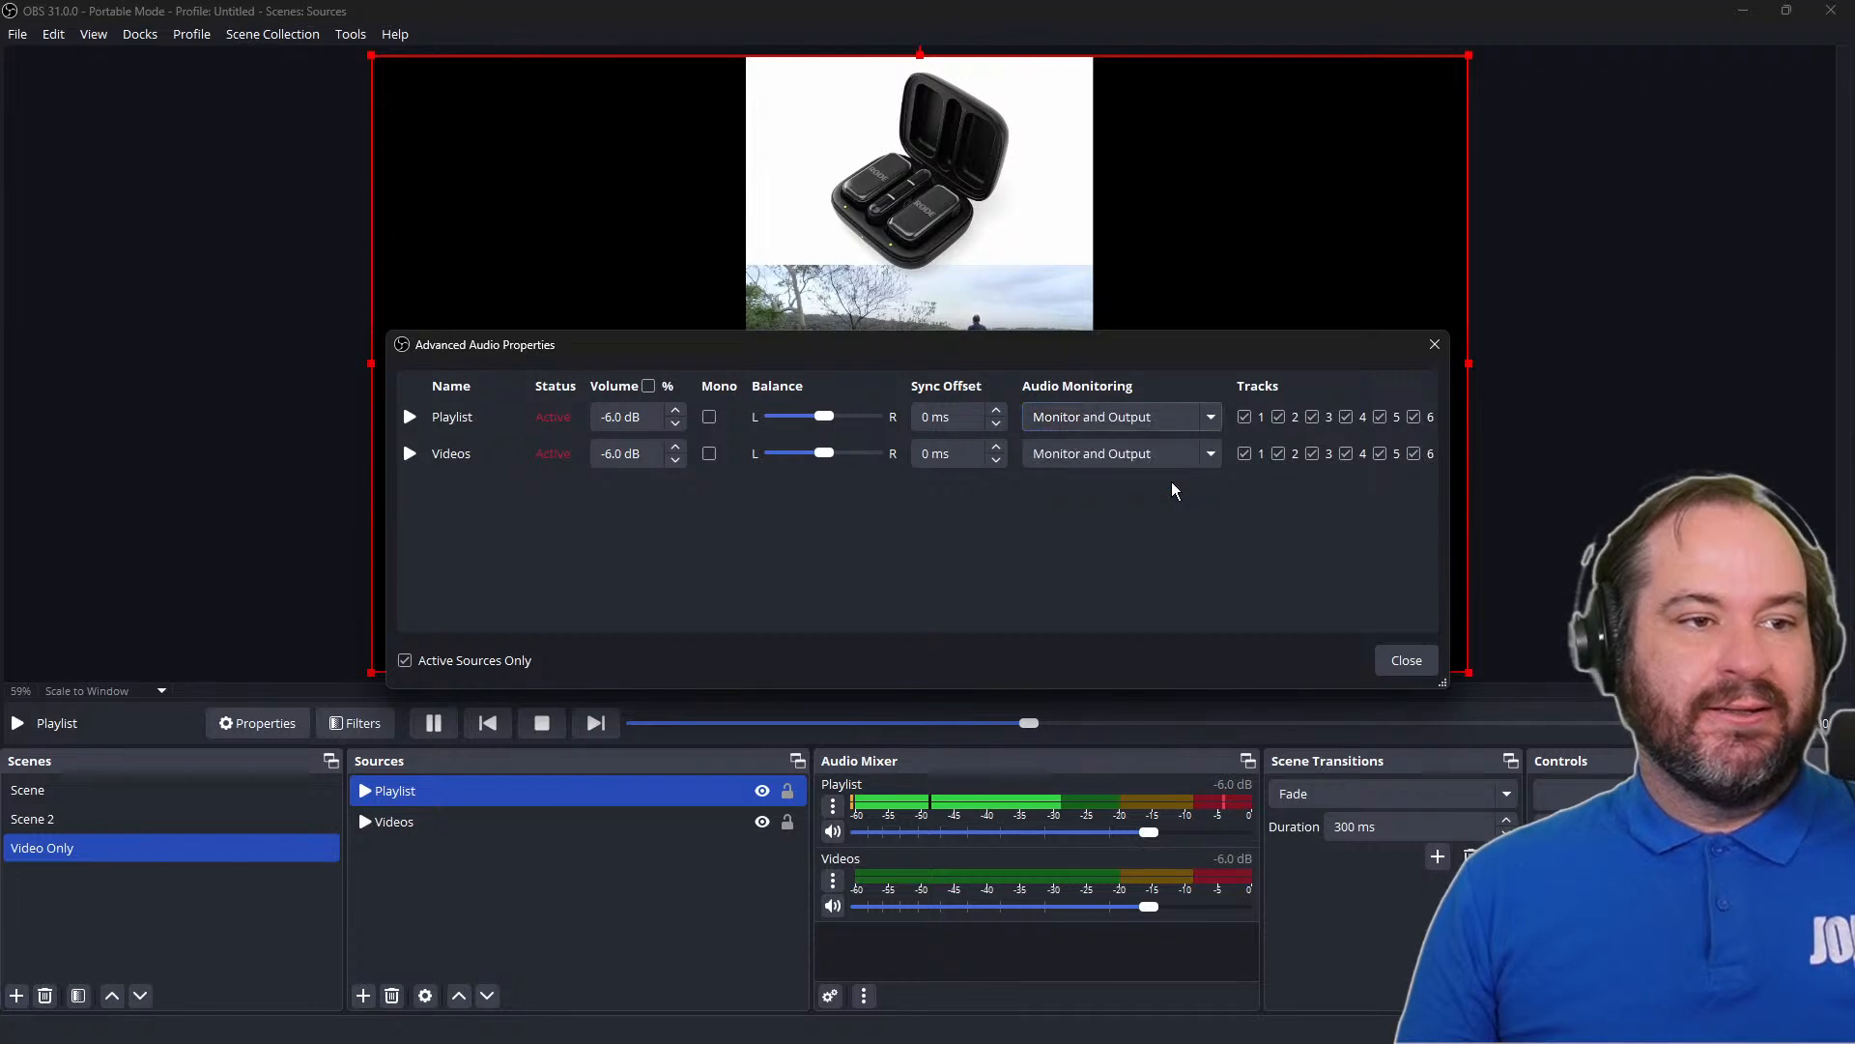
left_click(1393, 663)
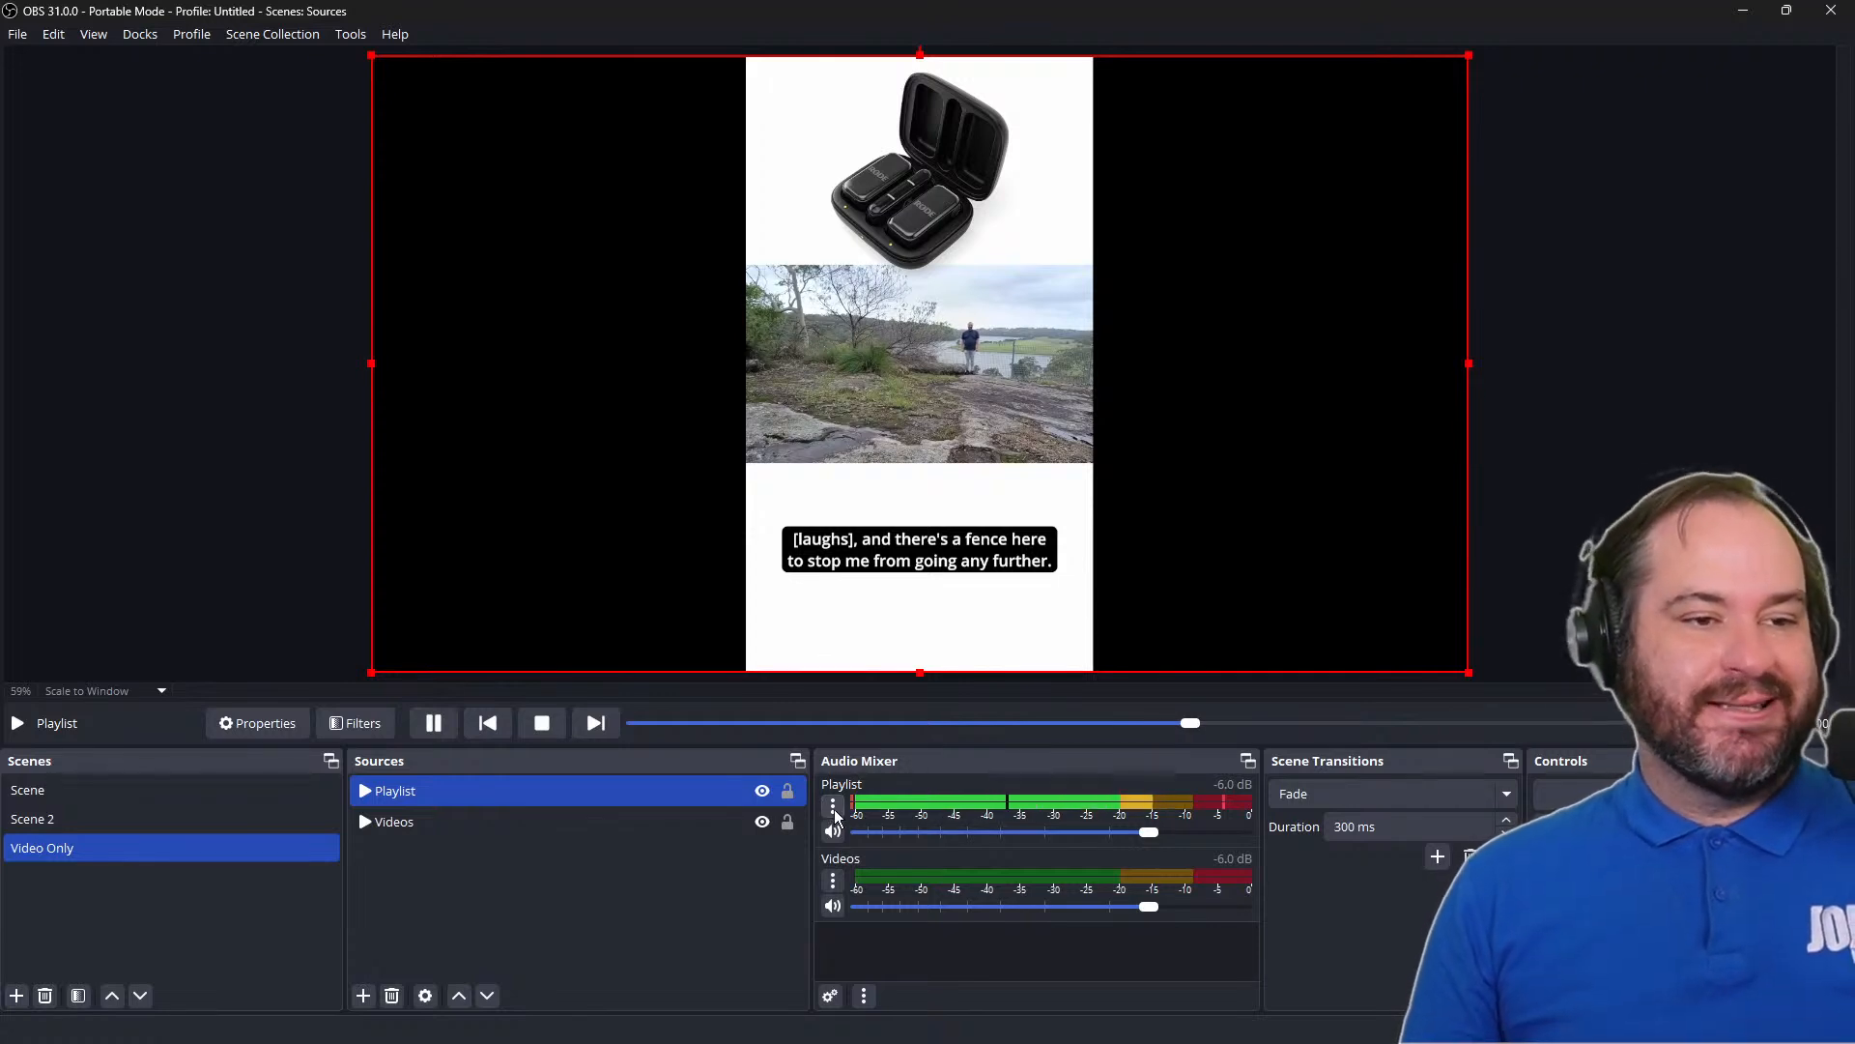
left_click(763, 792)
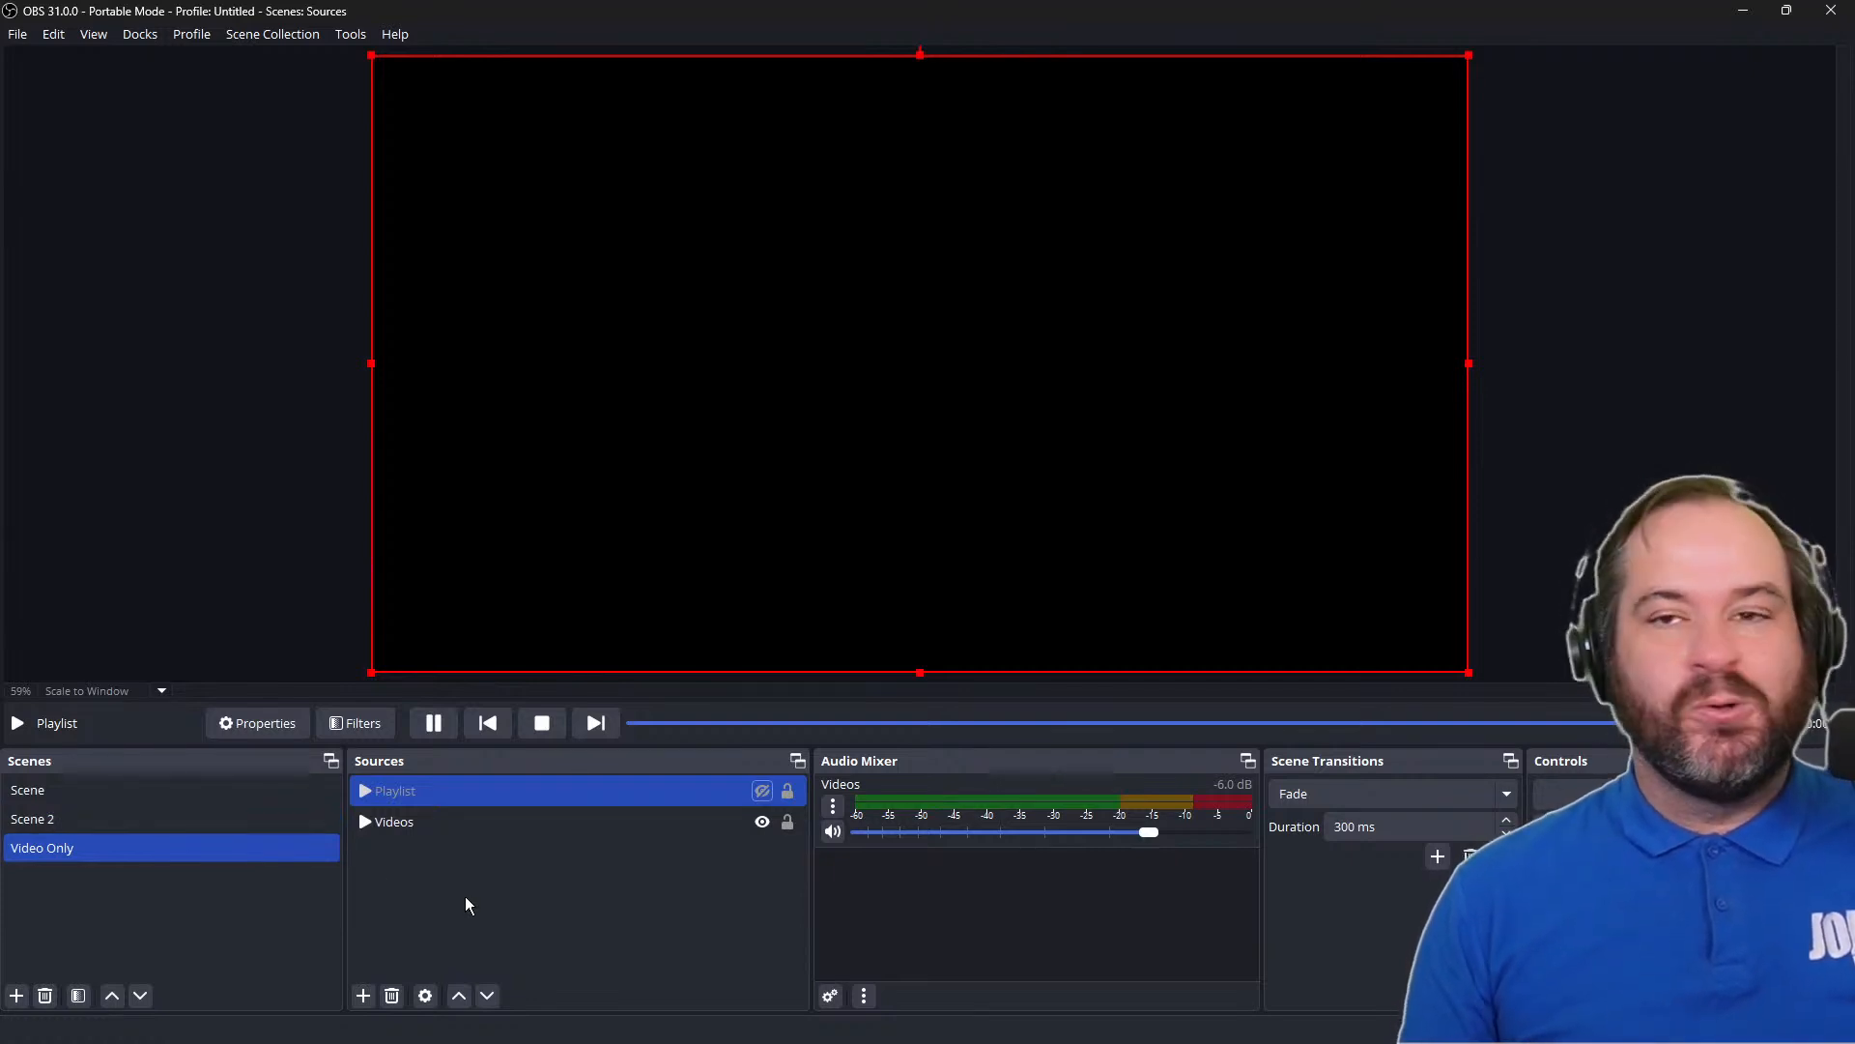
left_click(357, 998)
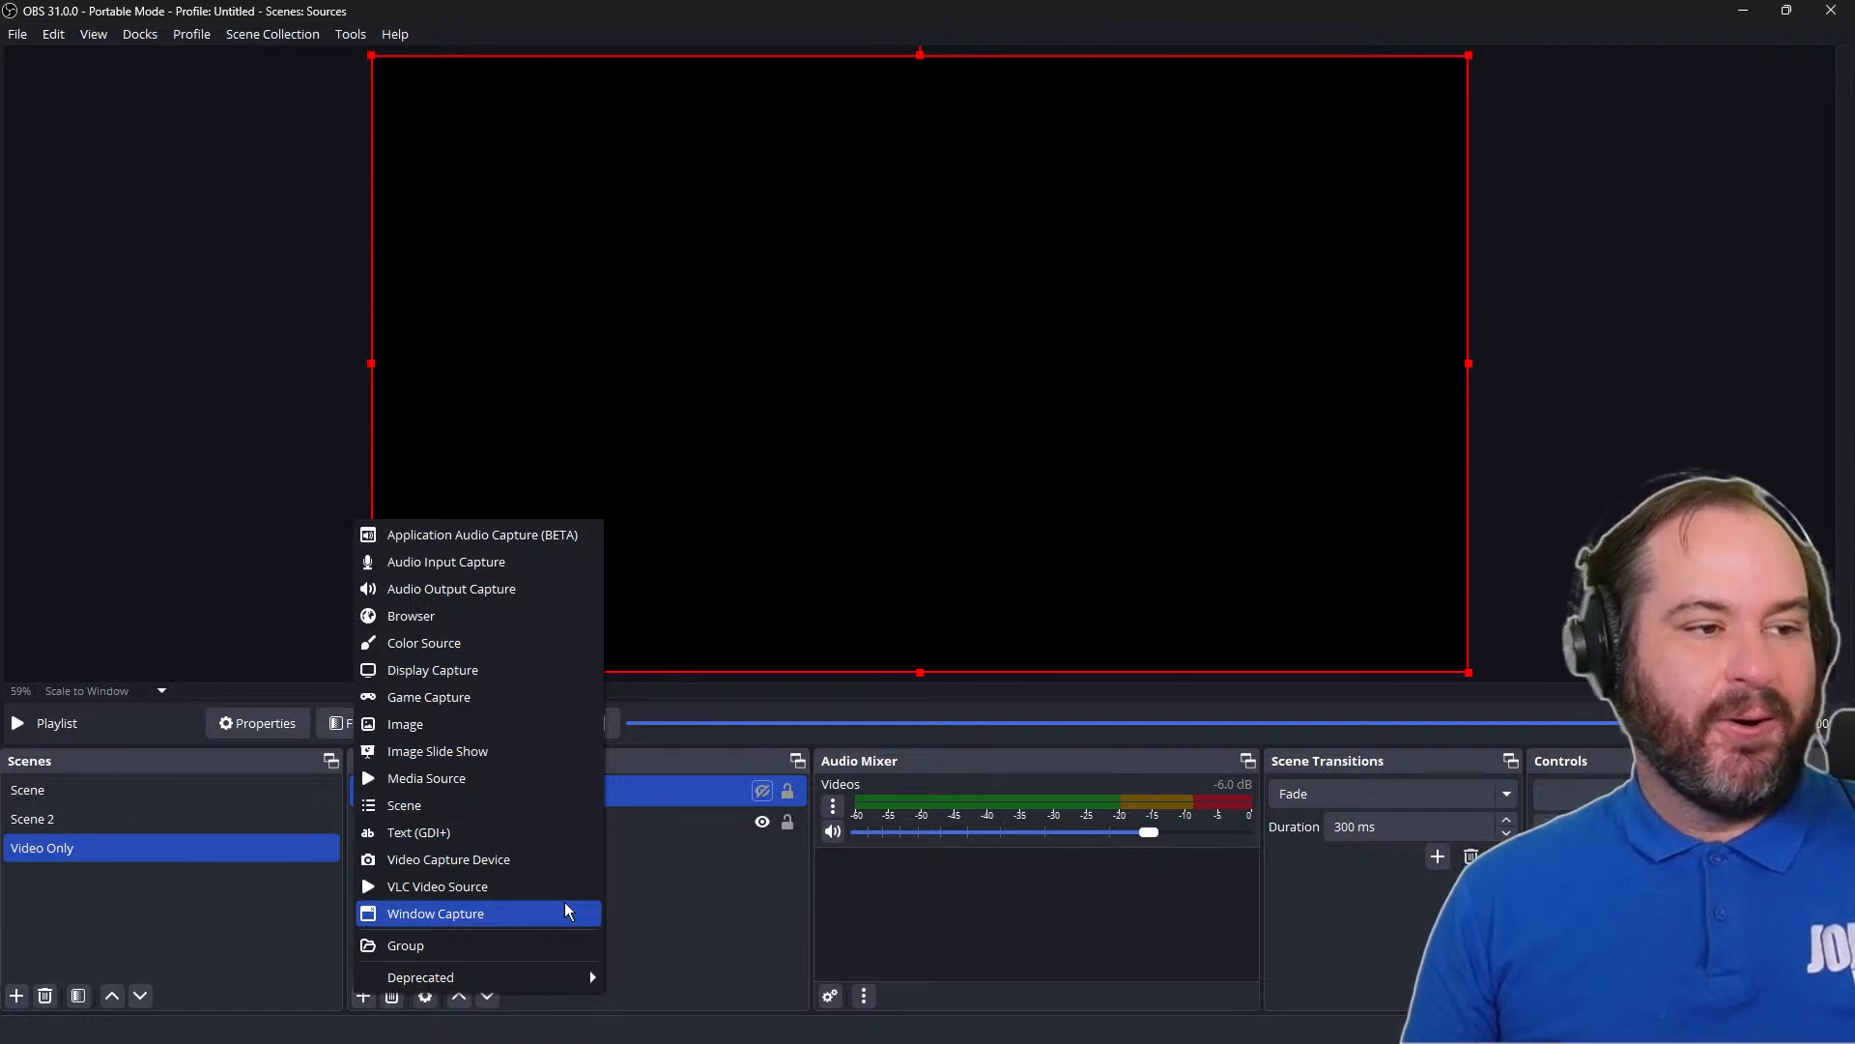
left_click(728, 896)
left_click(729, 897)
key("alt+Tab")
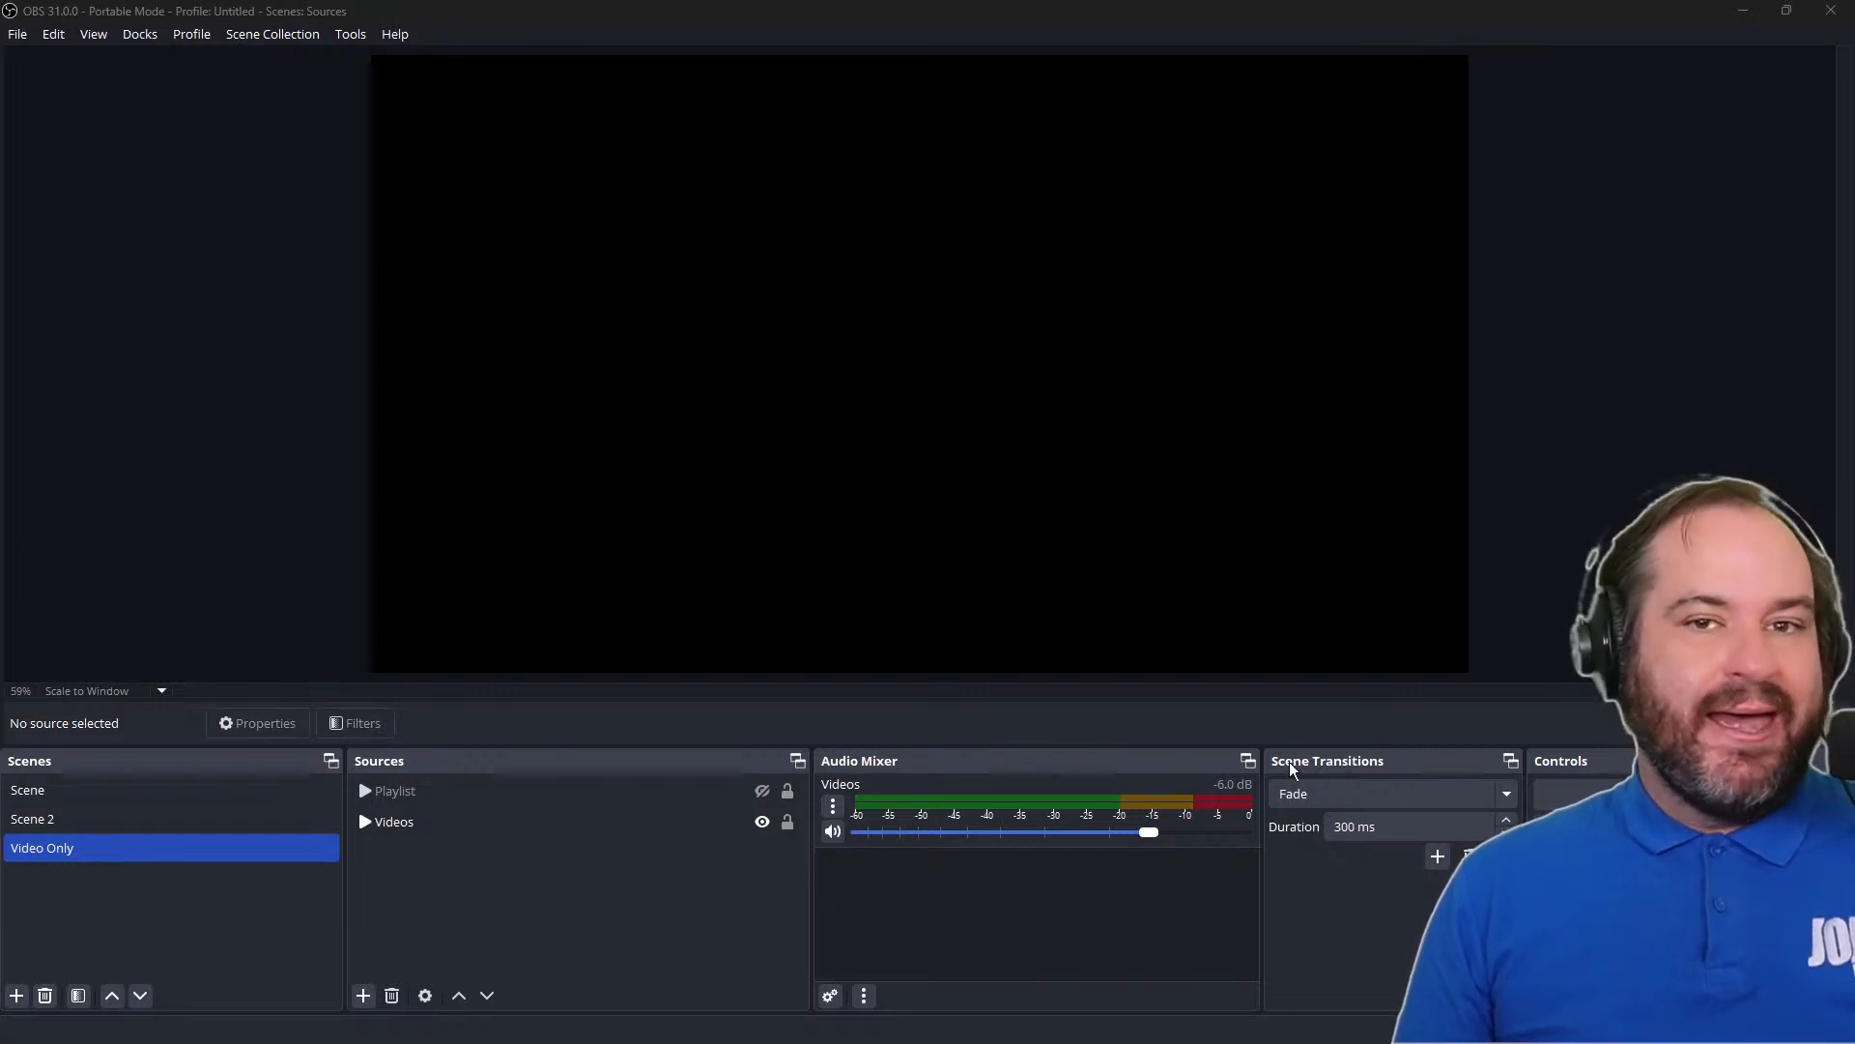
Add a new Window Capture source named AnalogLab4 to the Video Only scene
left_click(365, 994)
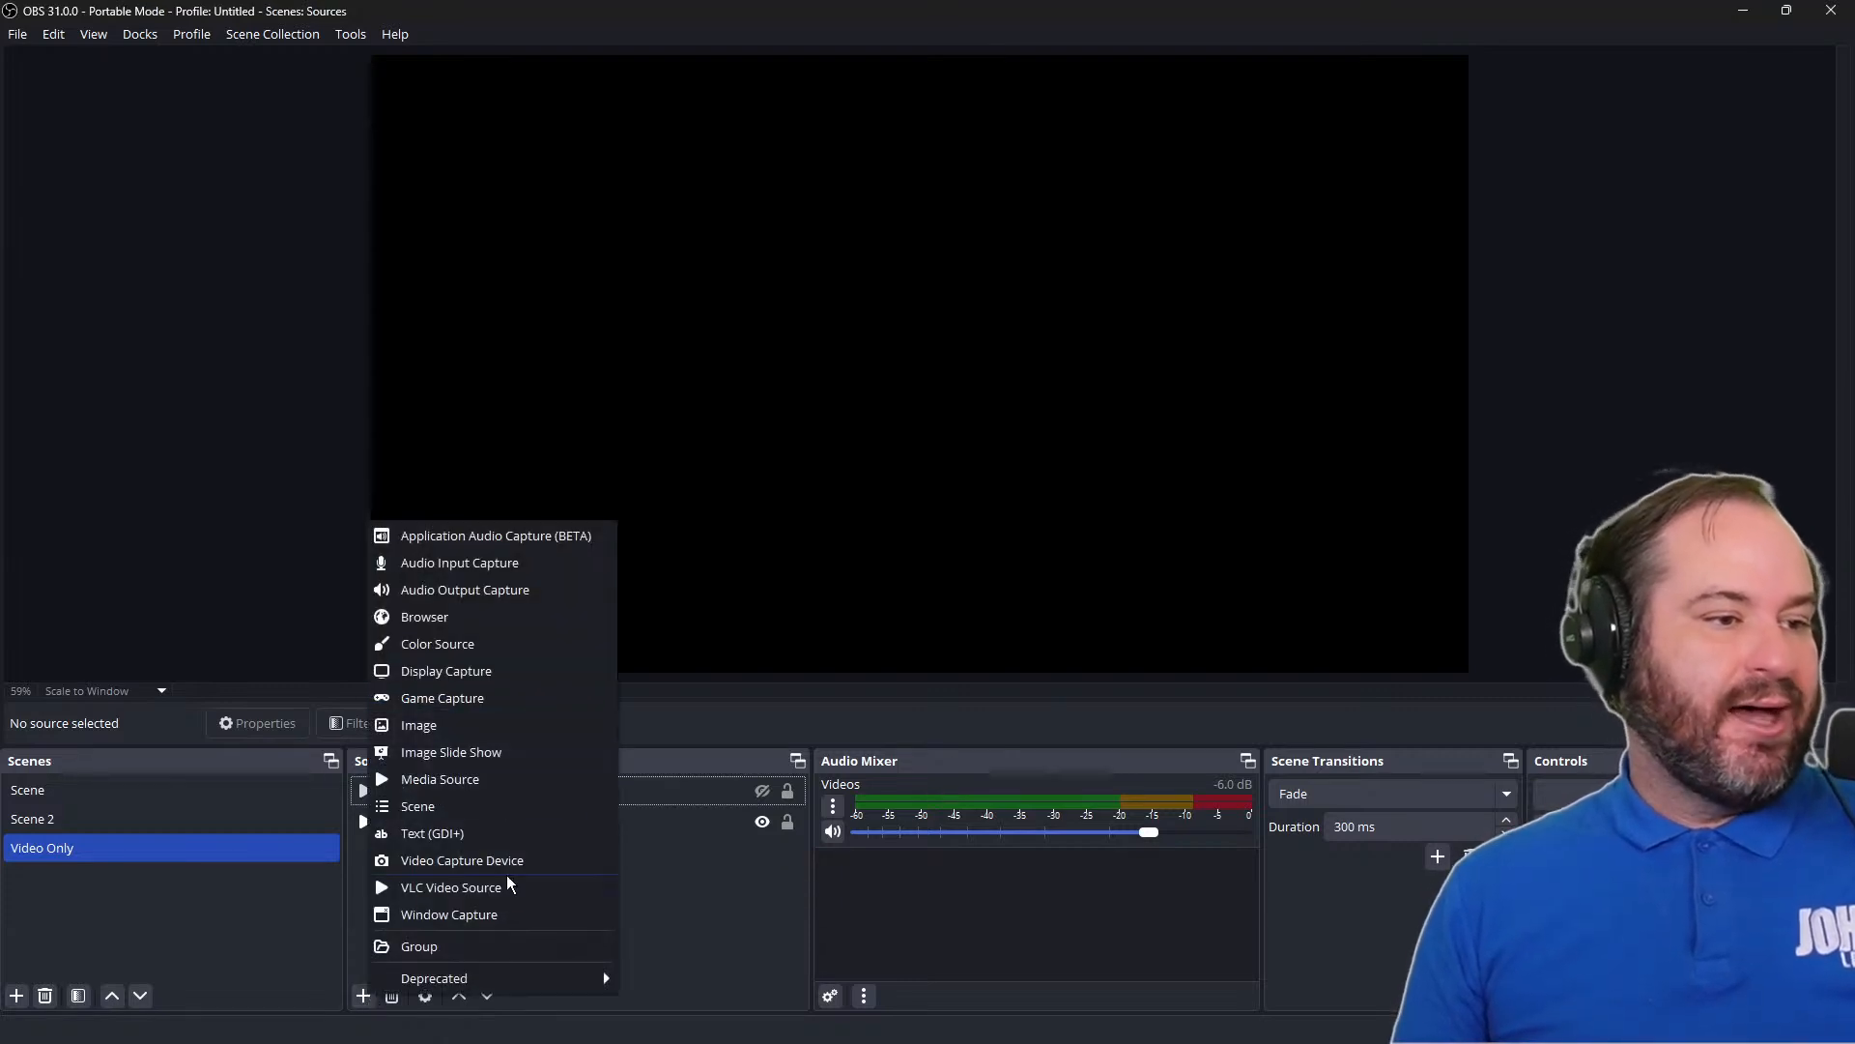
left_click(509, 913)
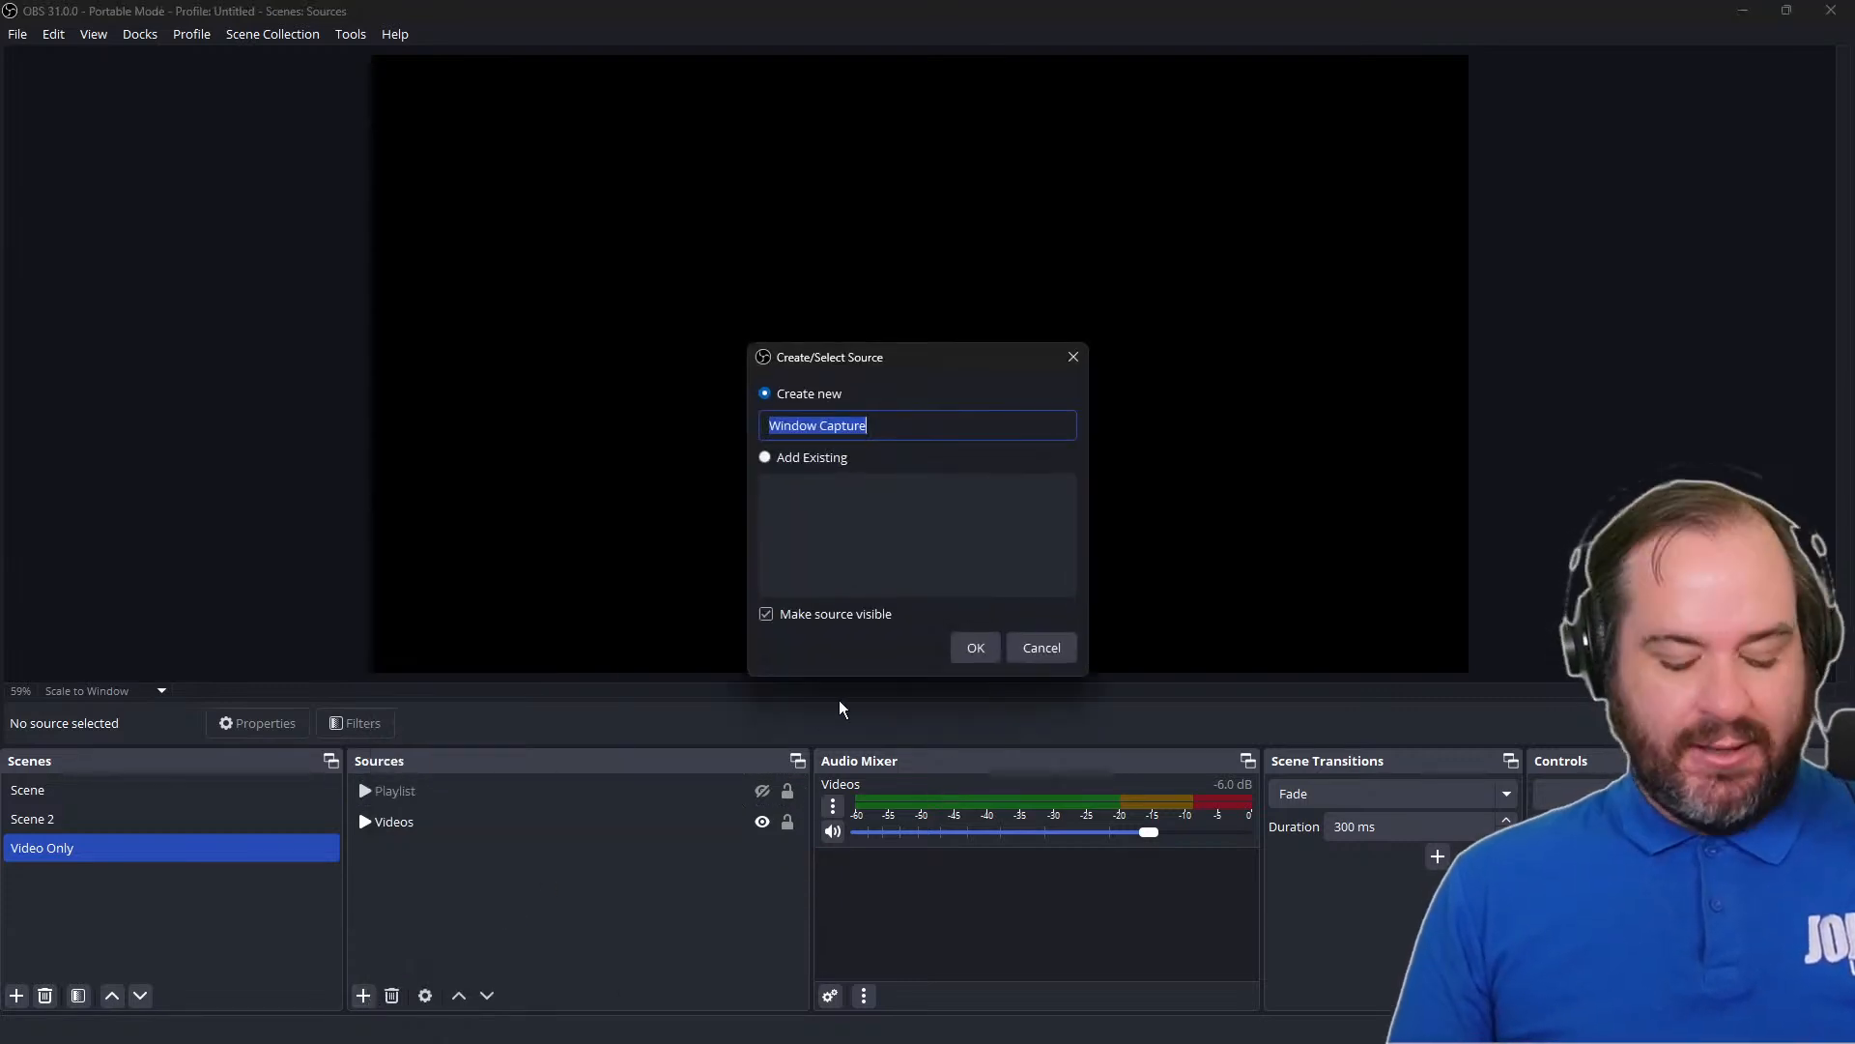
type("AnalogLa")
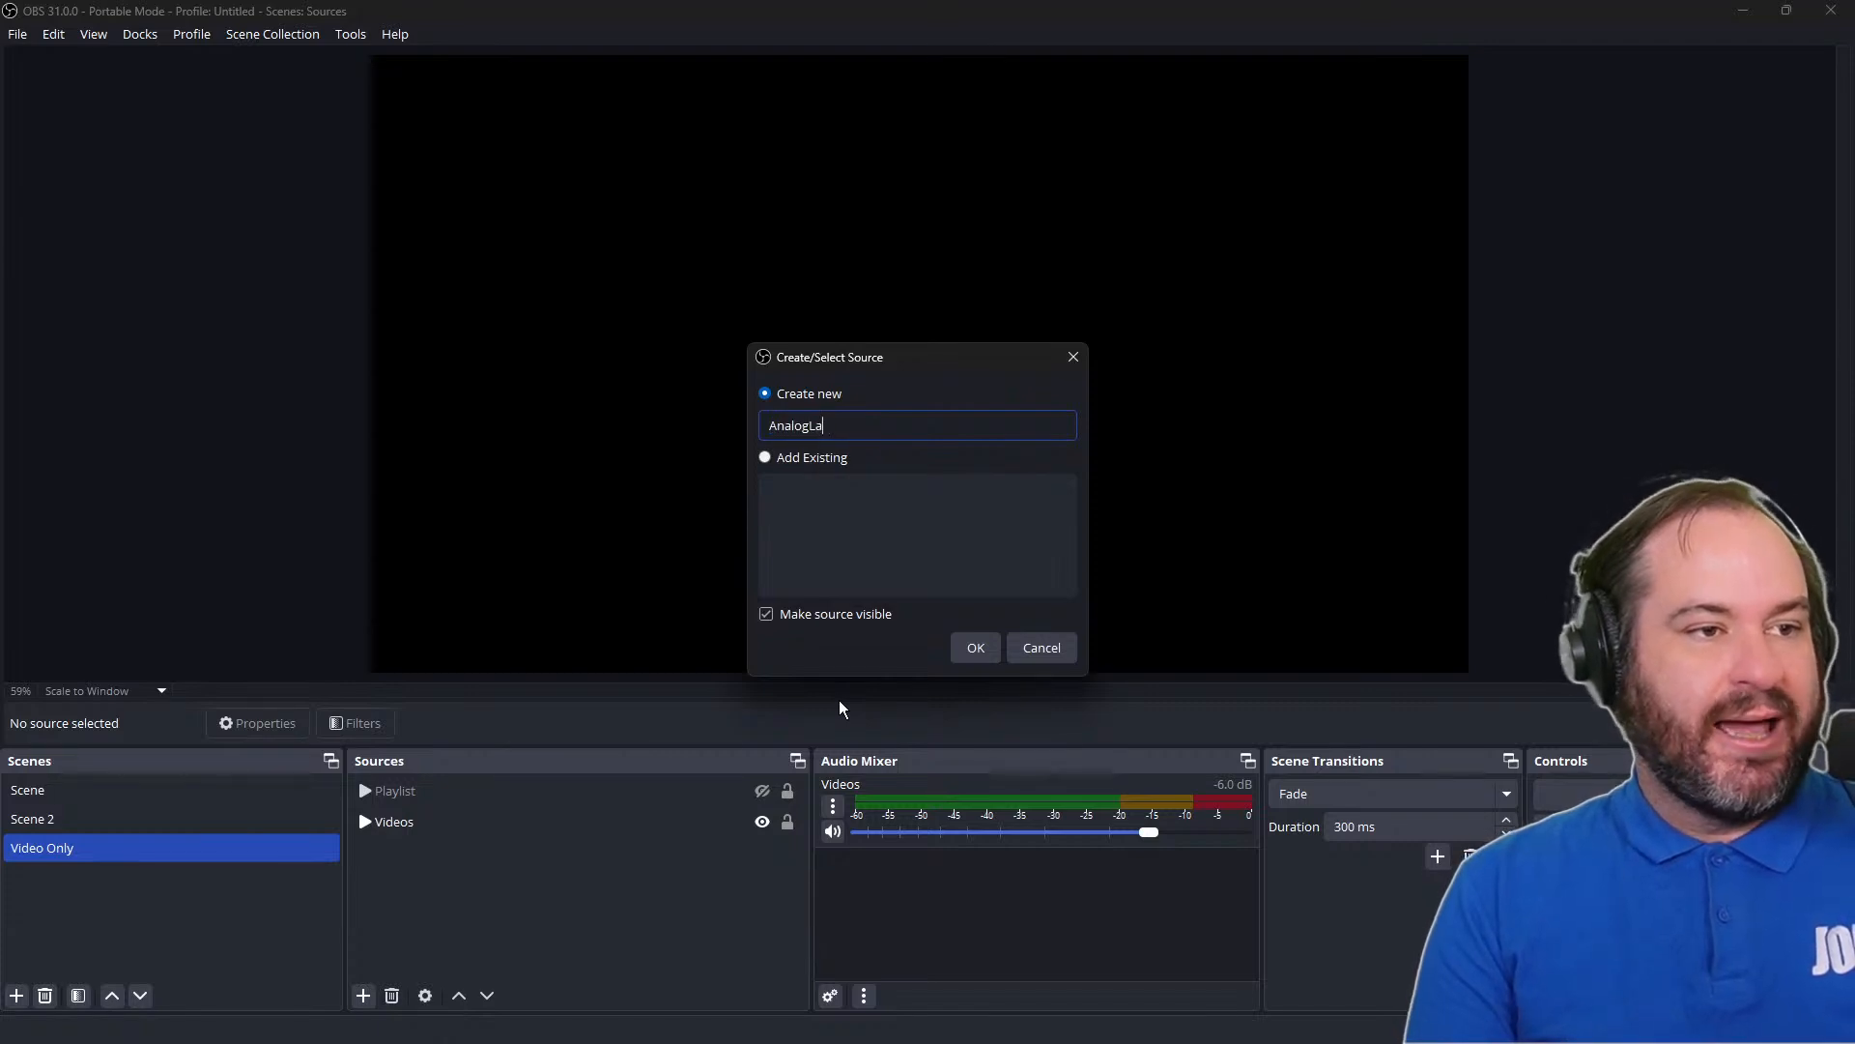
type("b4")
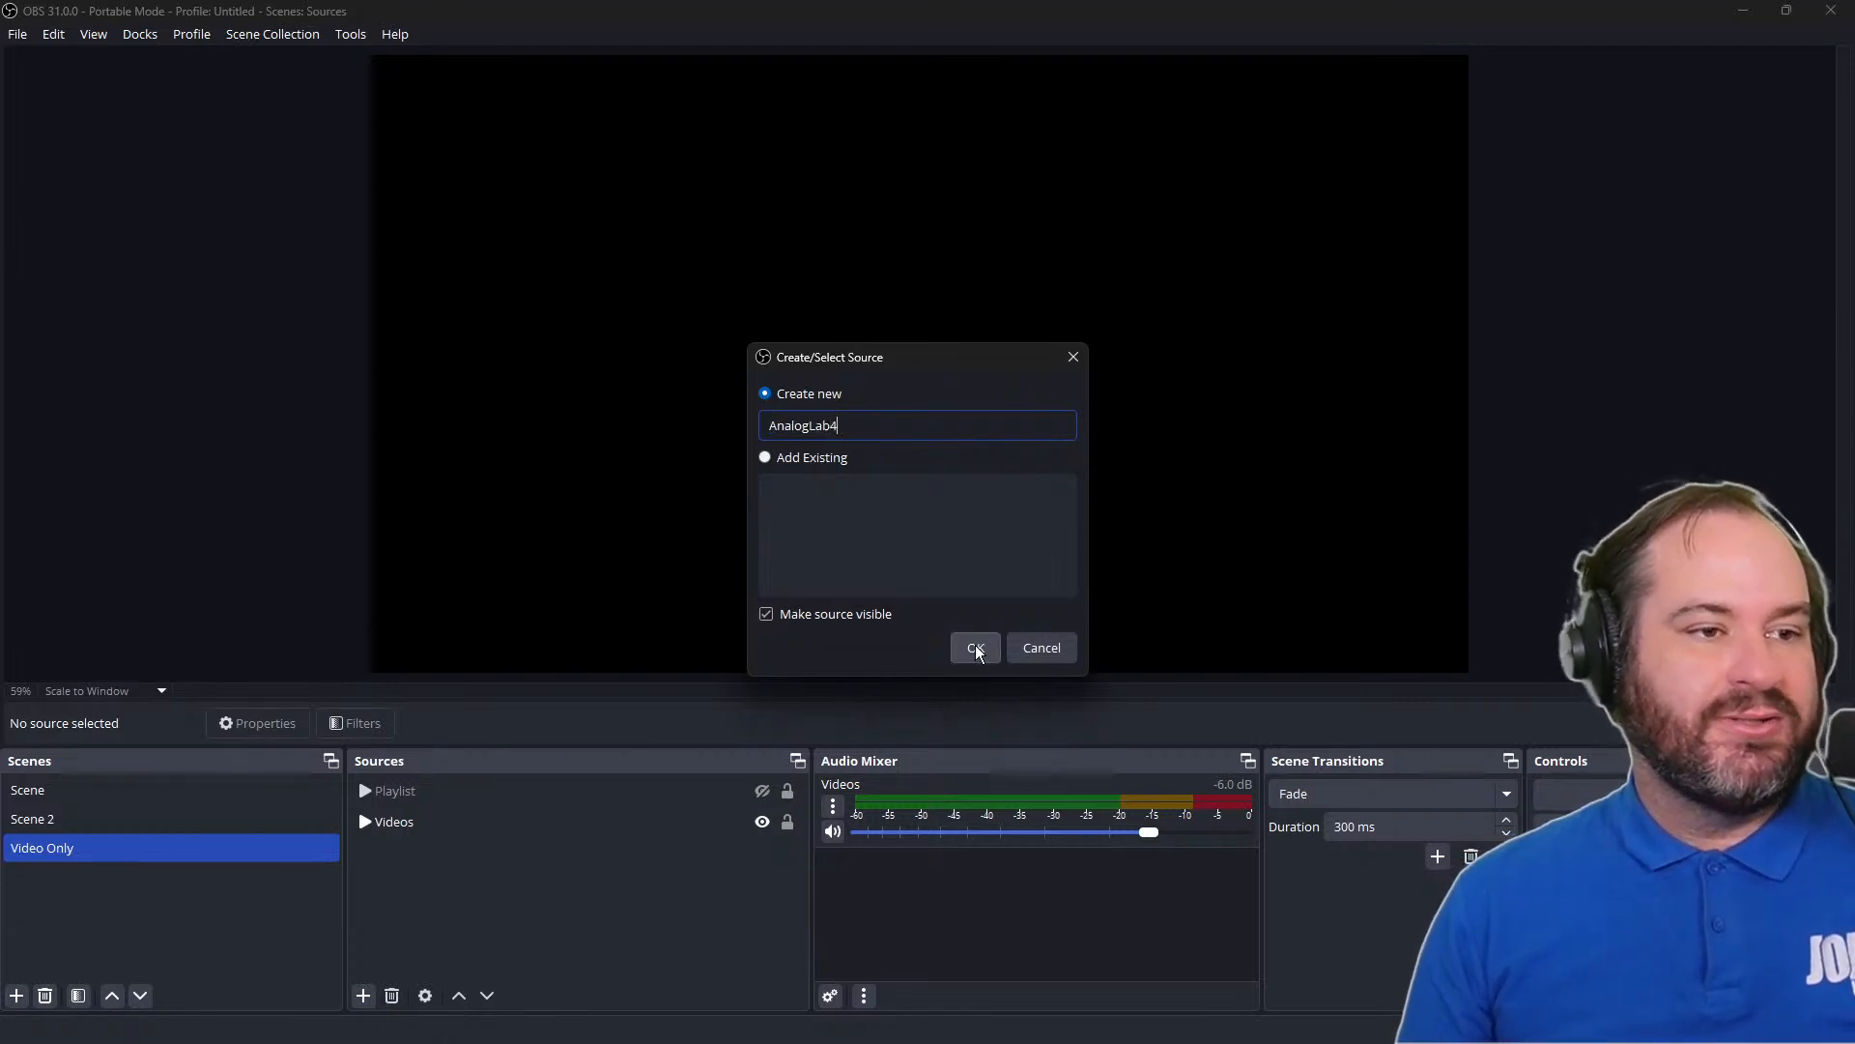
left_click(976, 646)
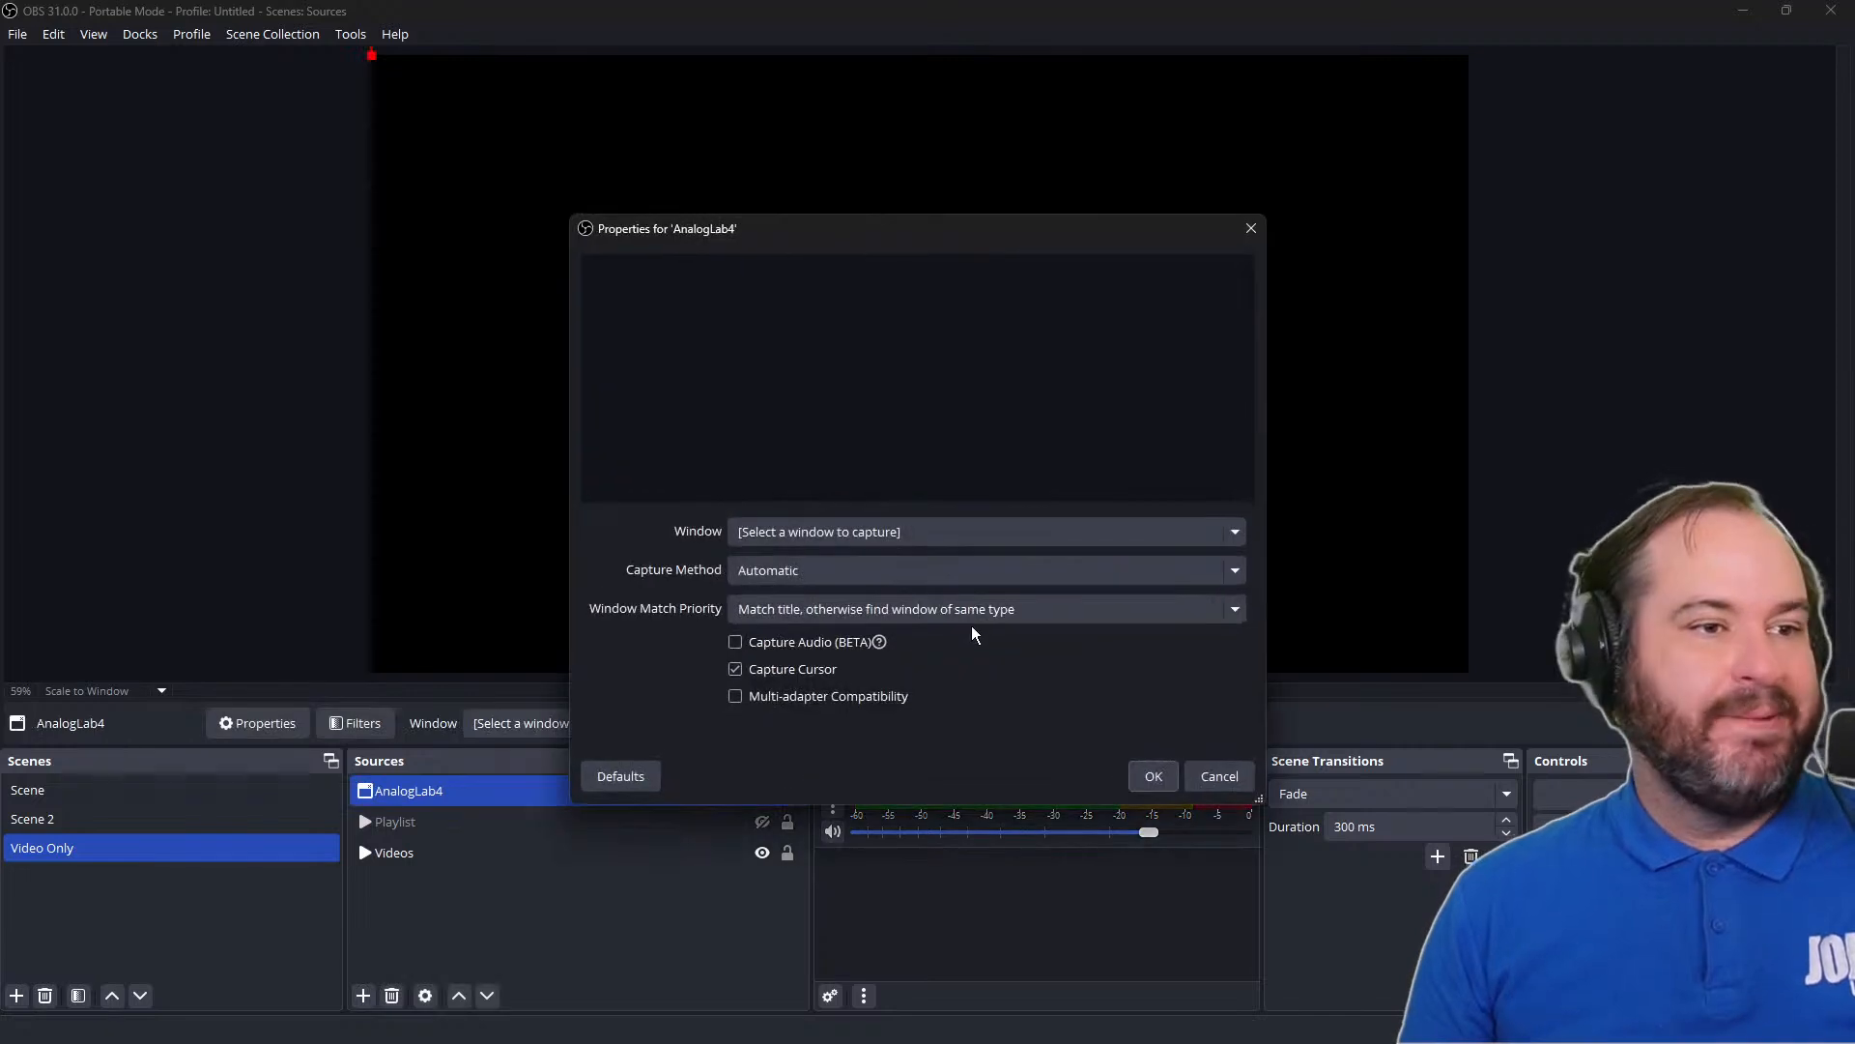
Set AnalogLab4 to capture the Analog Lab 4 window with Capture Audio (BETA) enabled, and accept the properties
left_click(1040, 533)
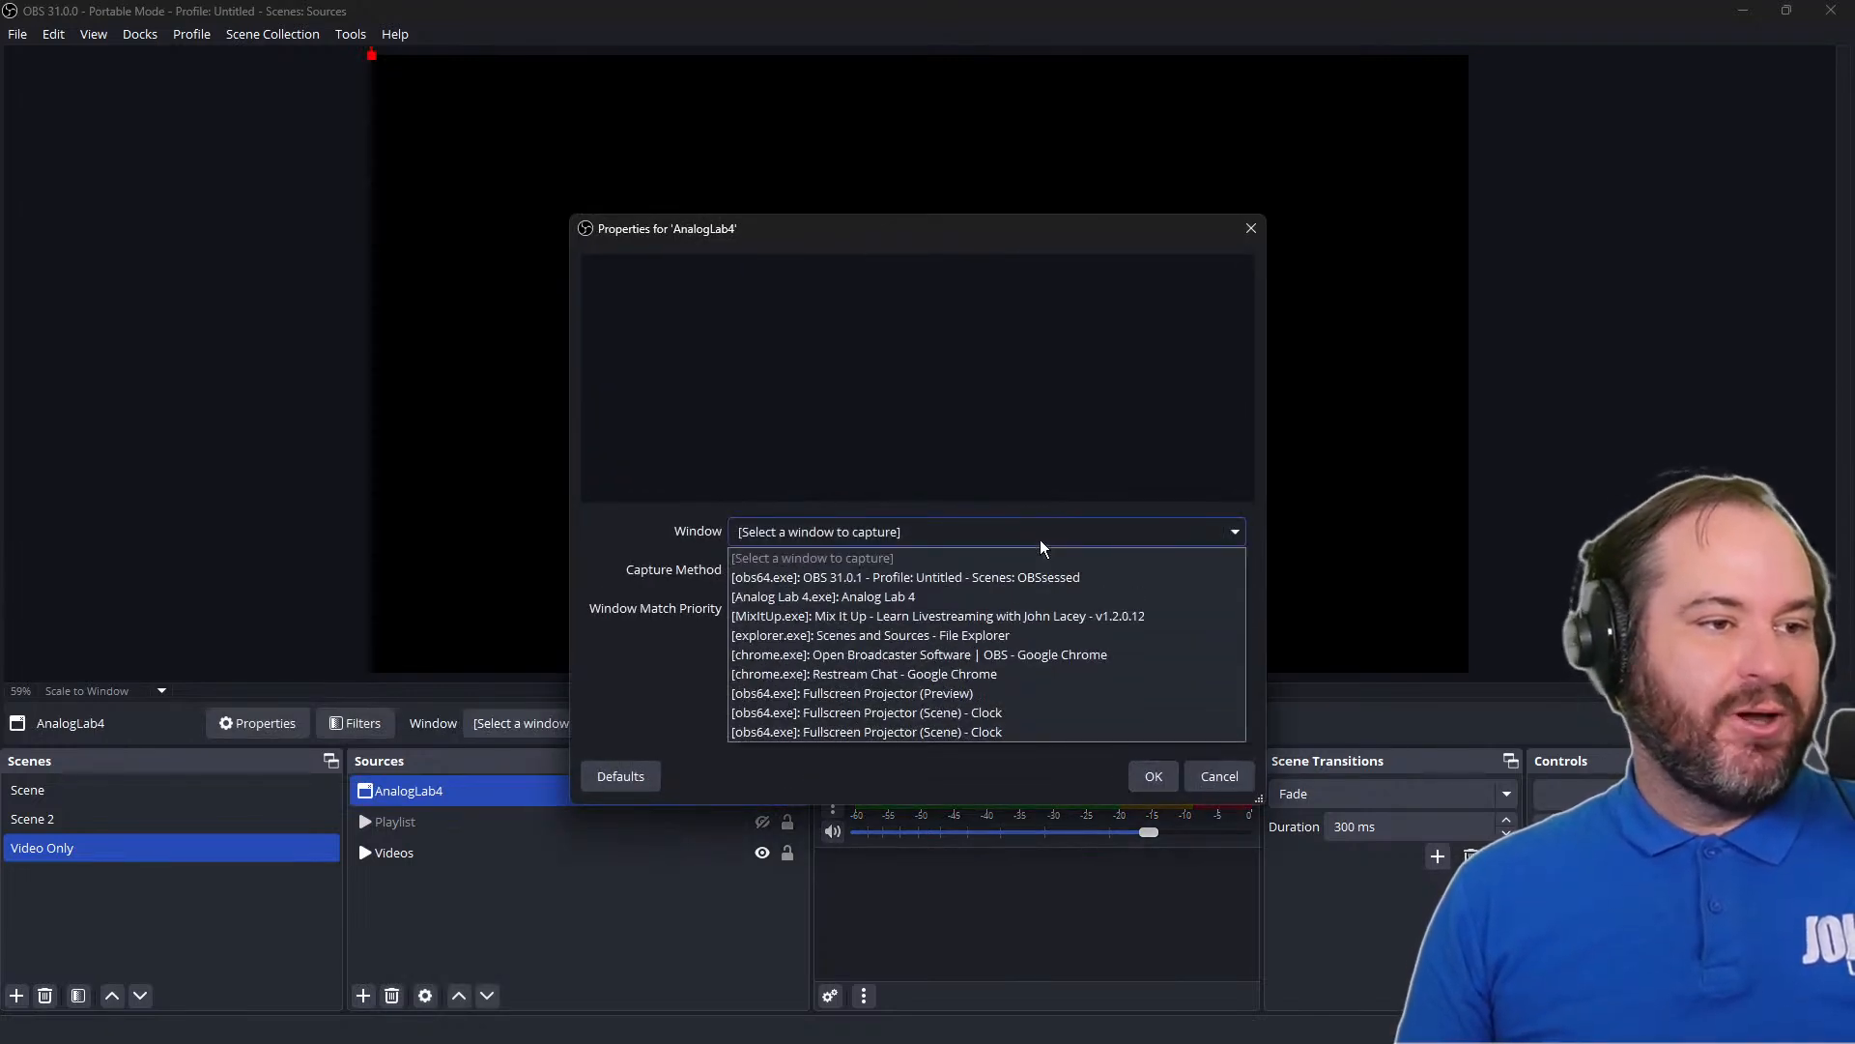
left_click(989, 596)
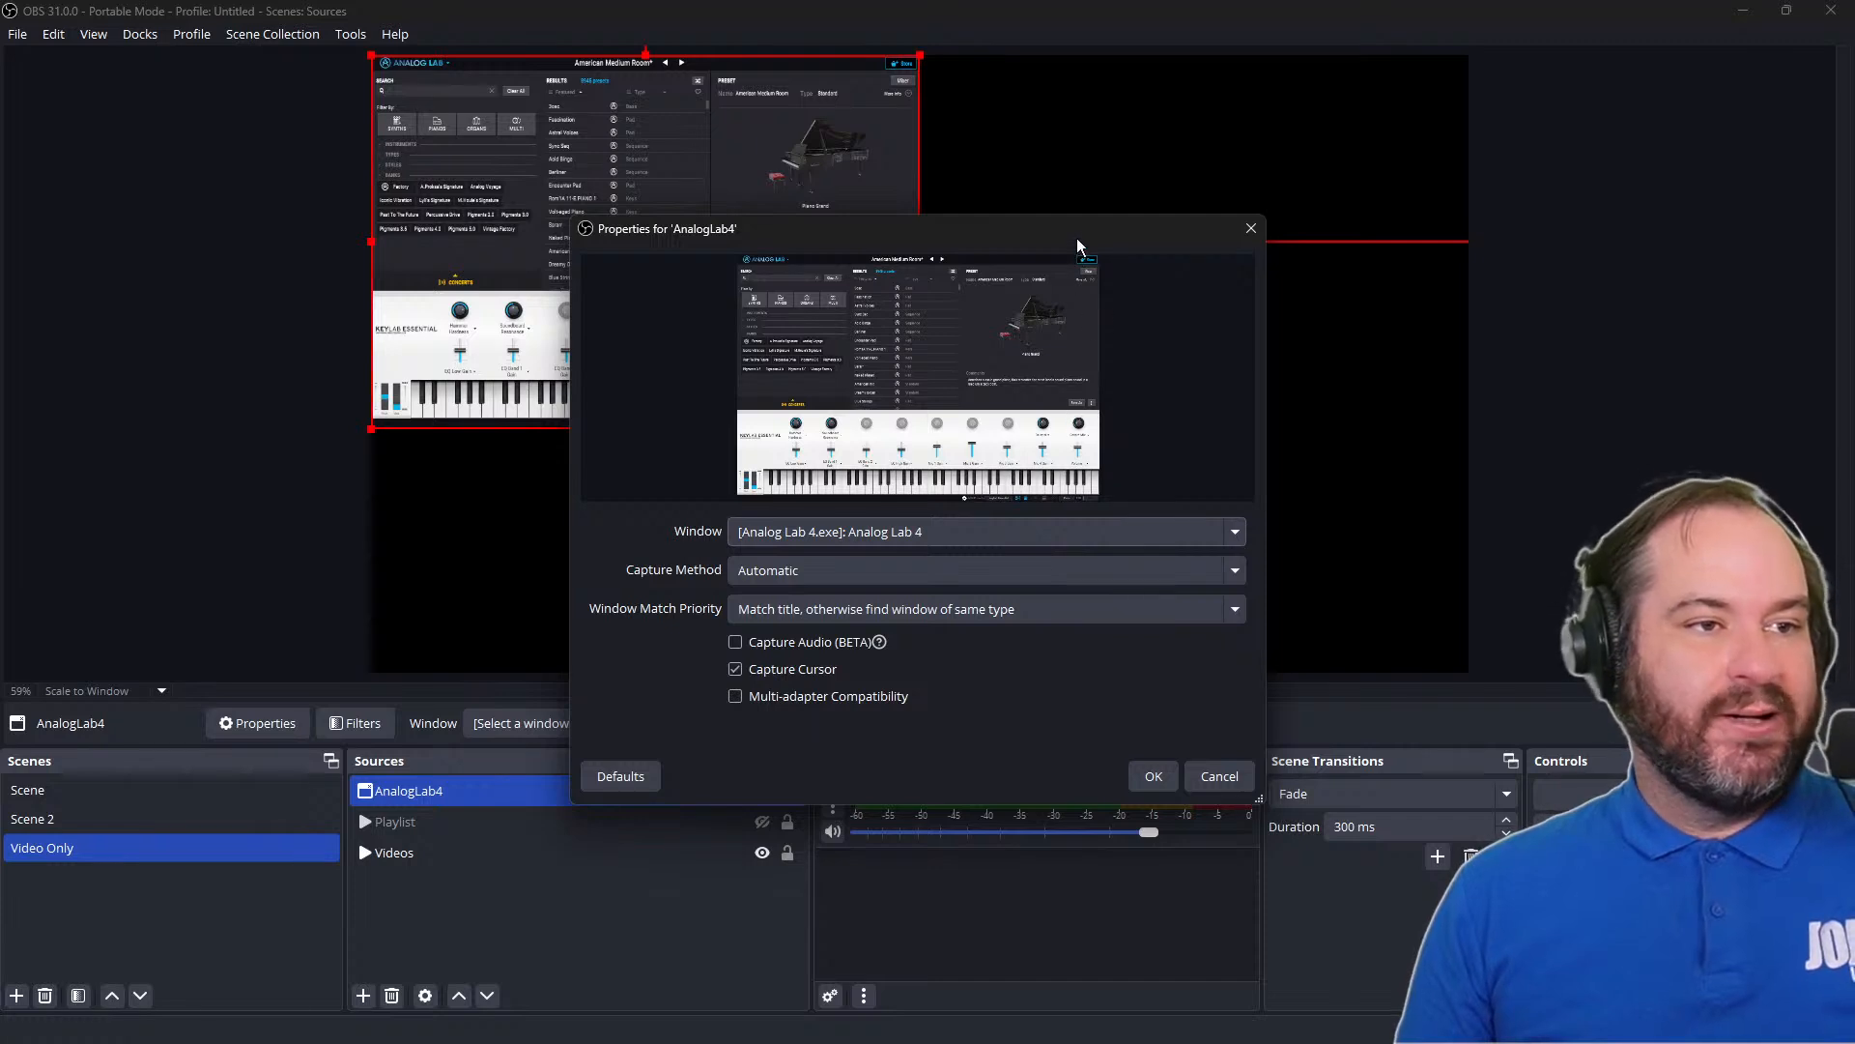
left_click_drag(1076, 237, 1233, 216)
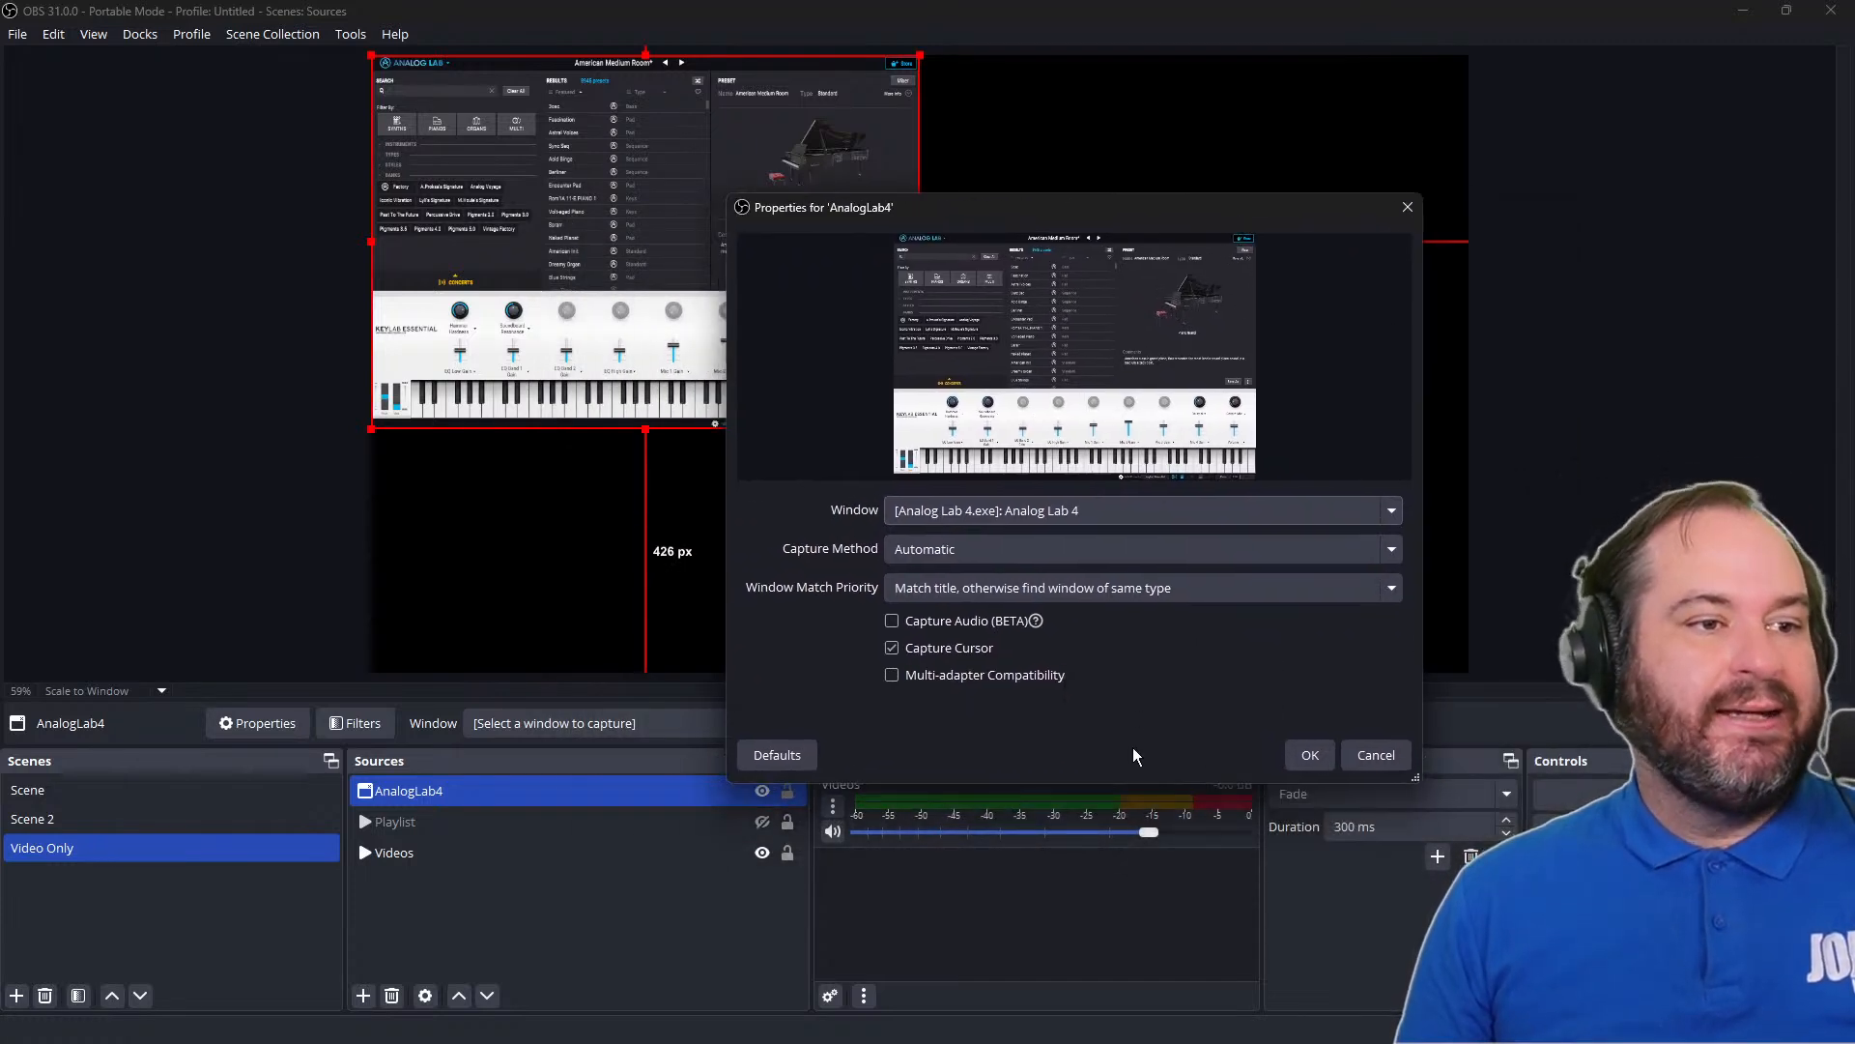
left_click(979, 630)
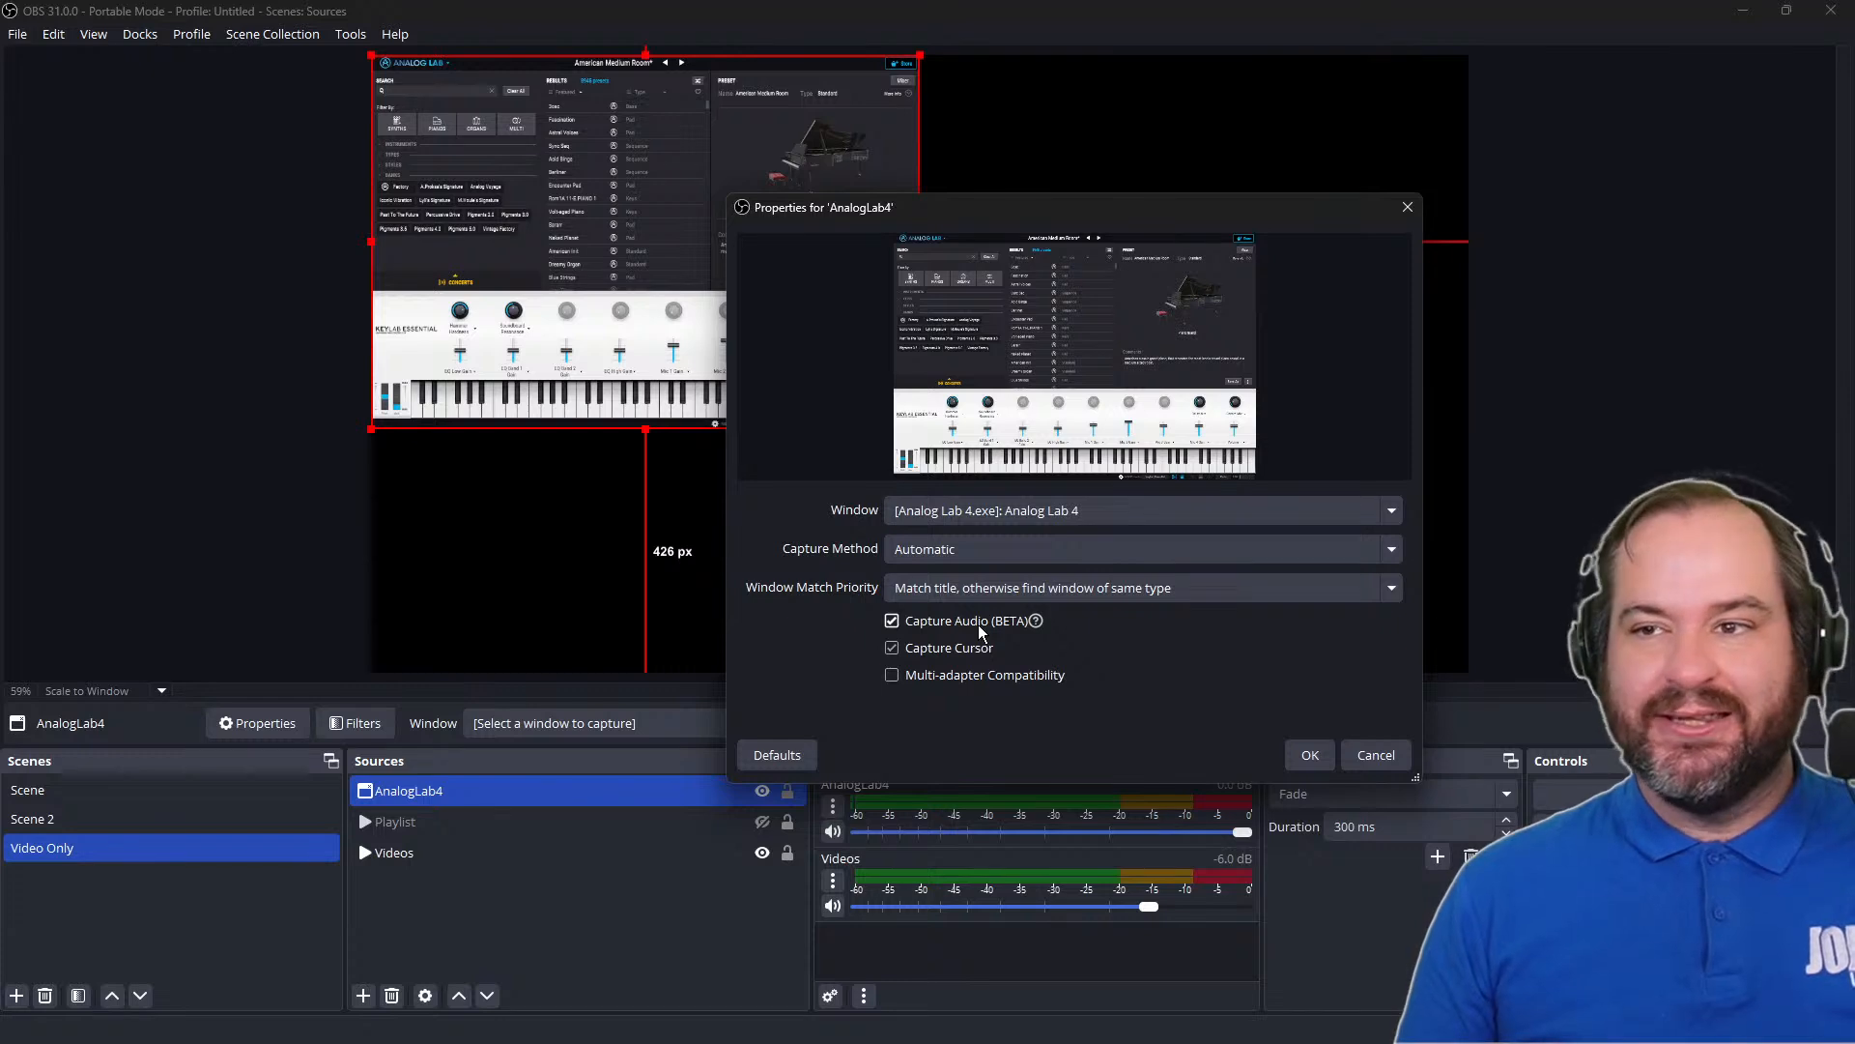
left_click(1305, 755)
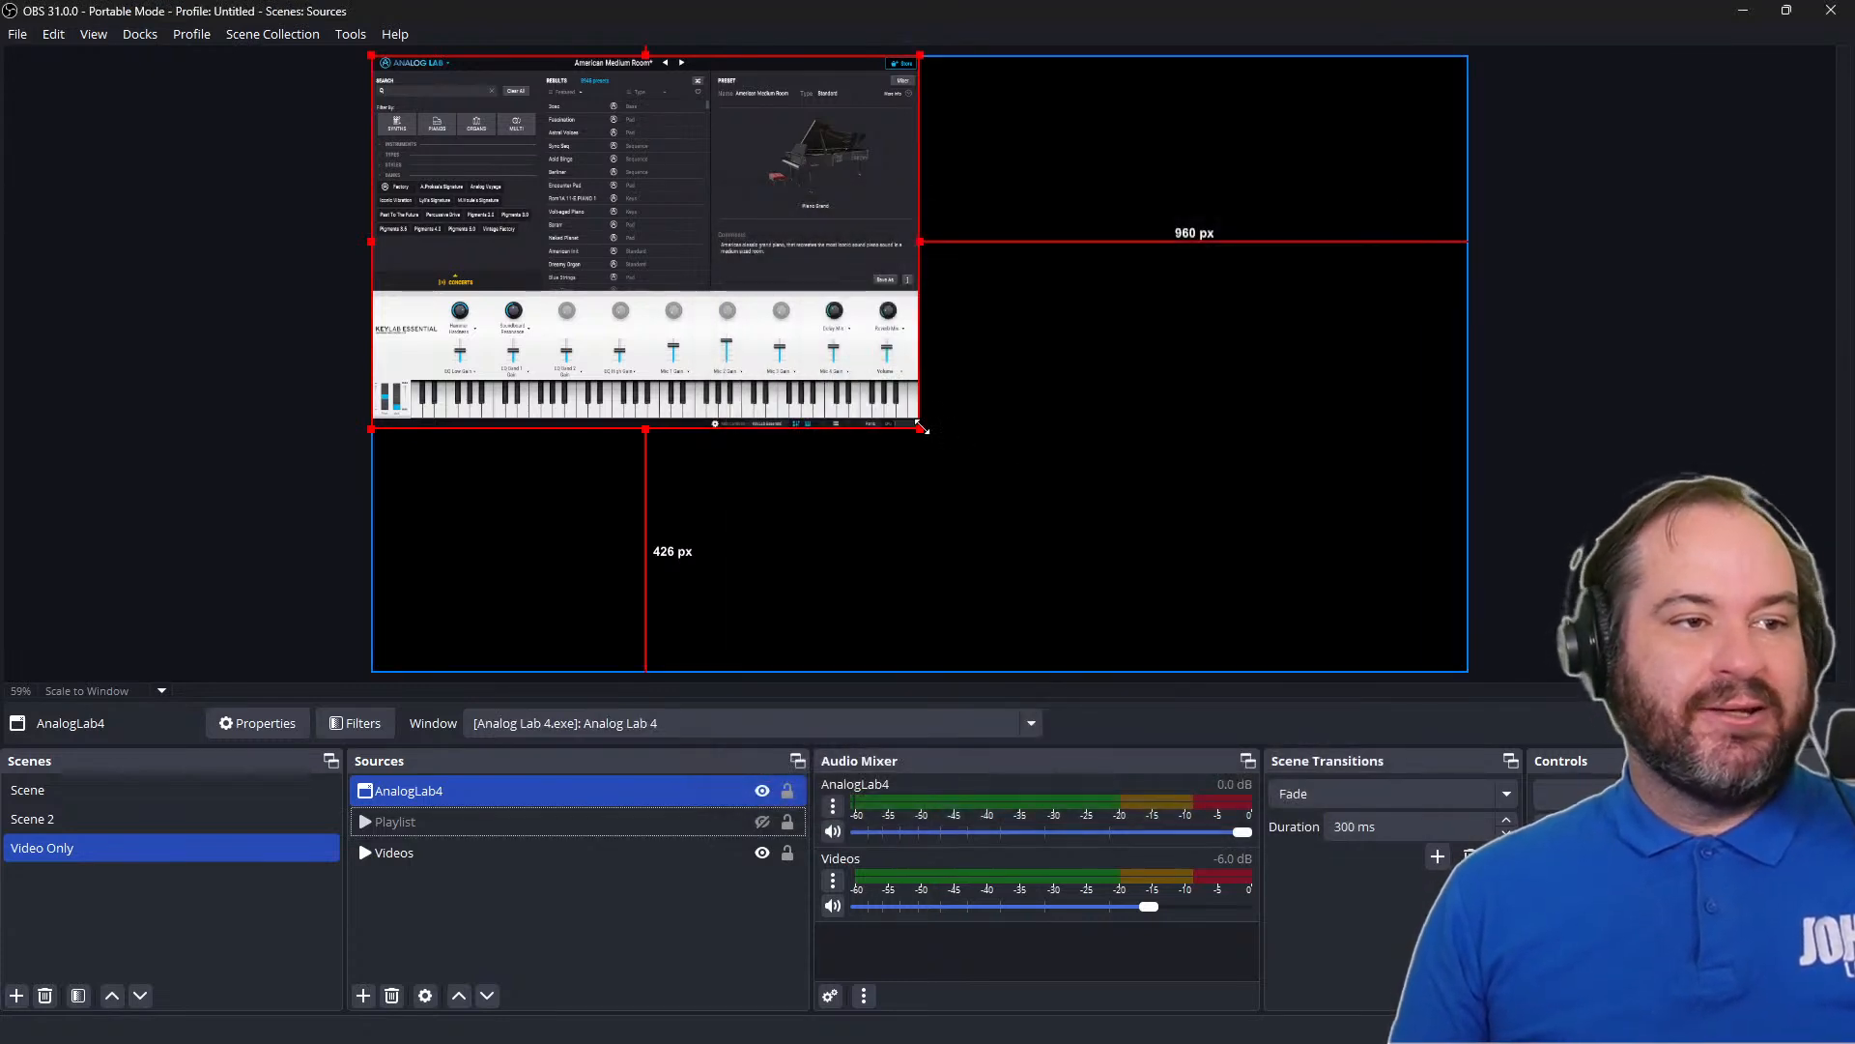
Enlarge and reposition the AnalogLab4 capture about 71 px from the canvas's left edge, and remove the source from Video Only
left_click_drag(923, 428, 1258, 647)
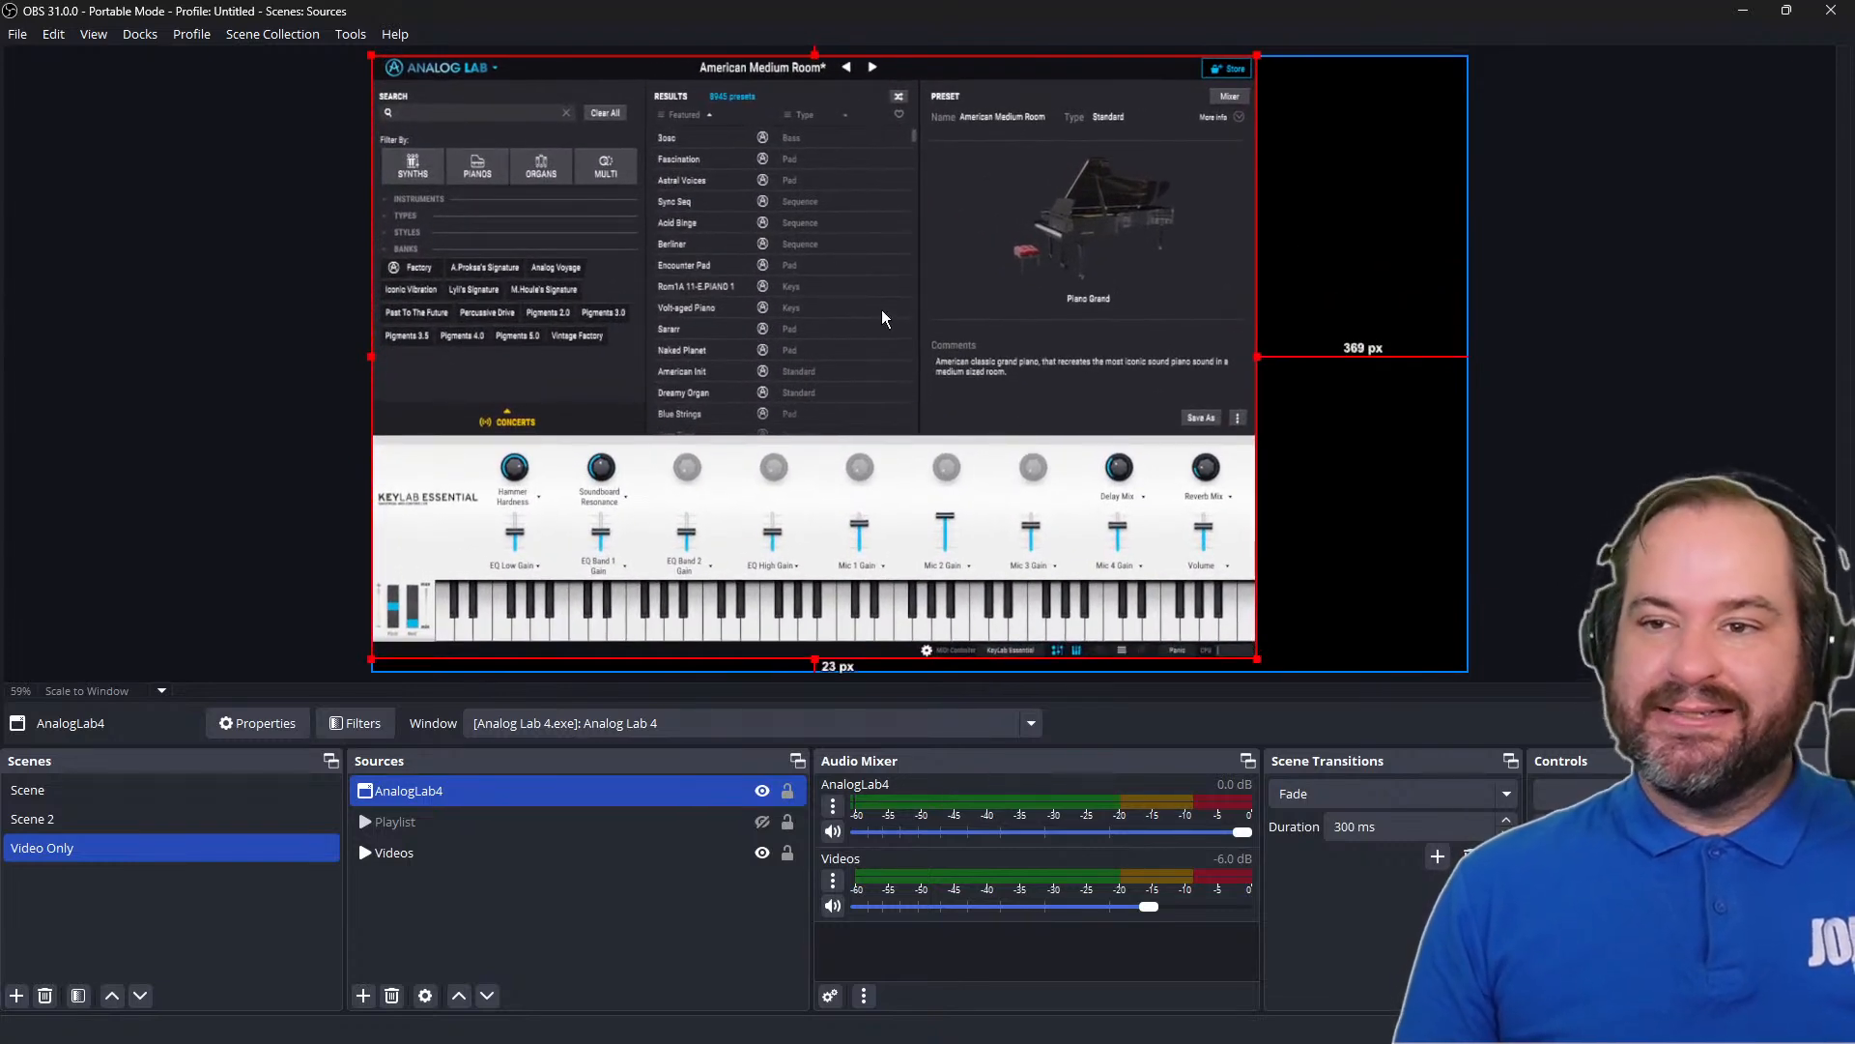
left_click_drag(881, 318, 920, 319)
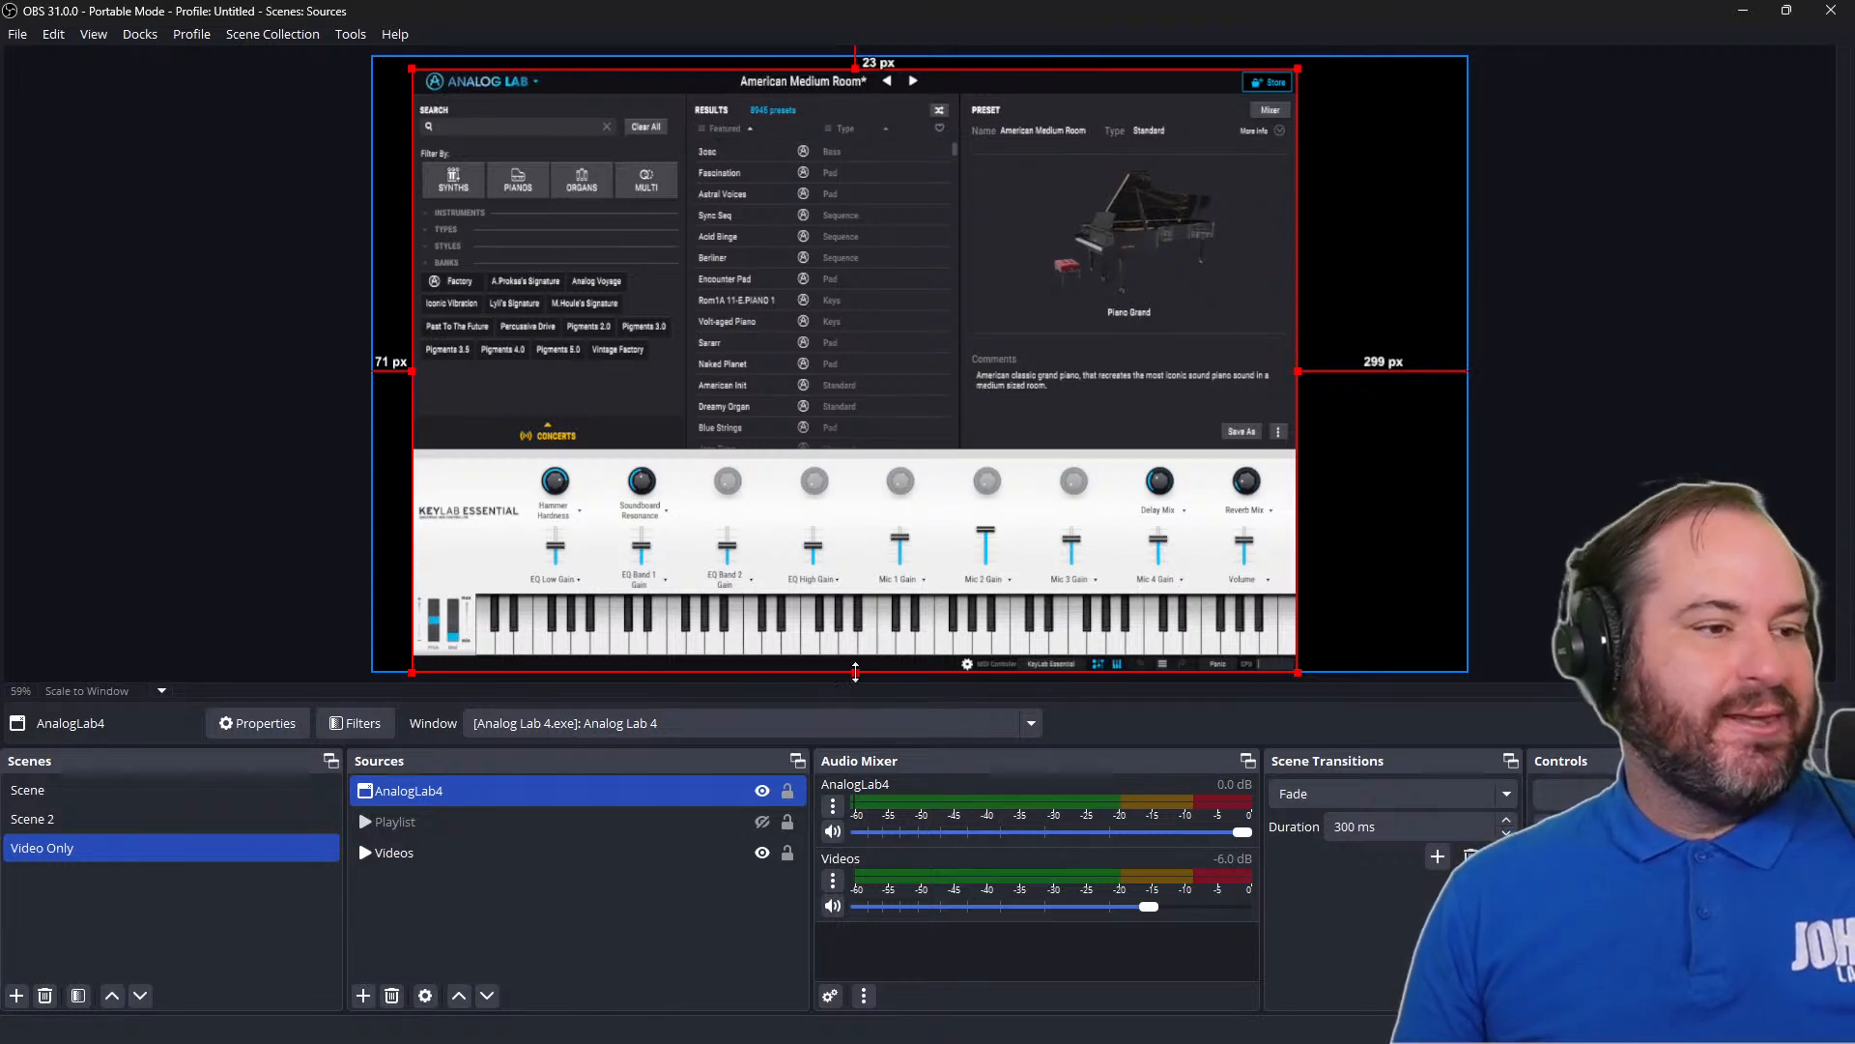
right_click(727, 792)
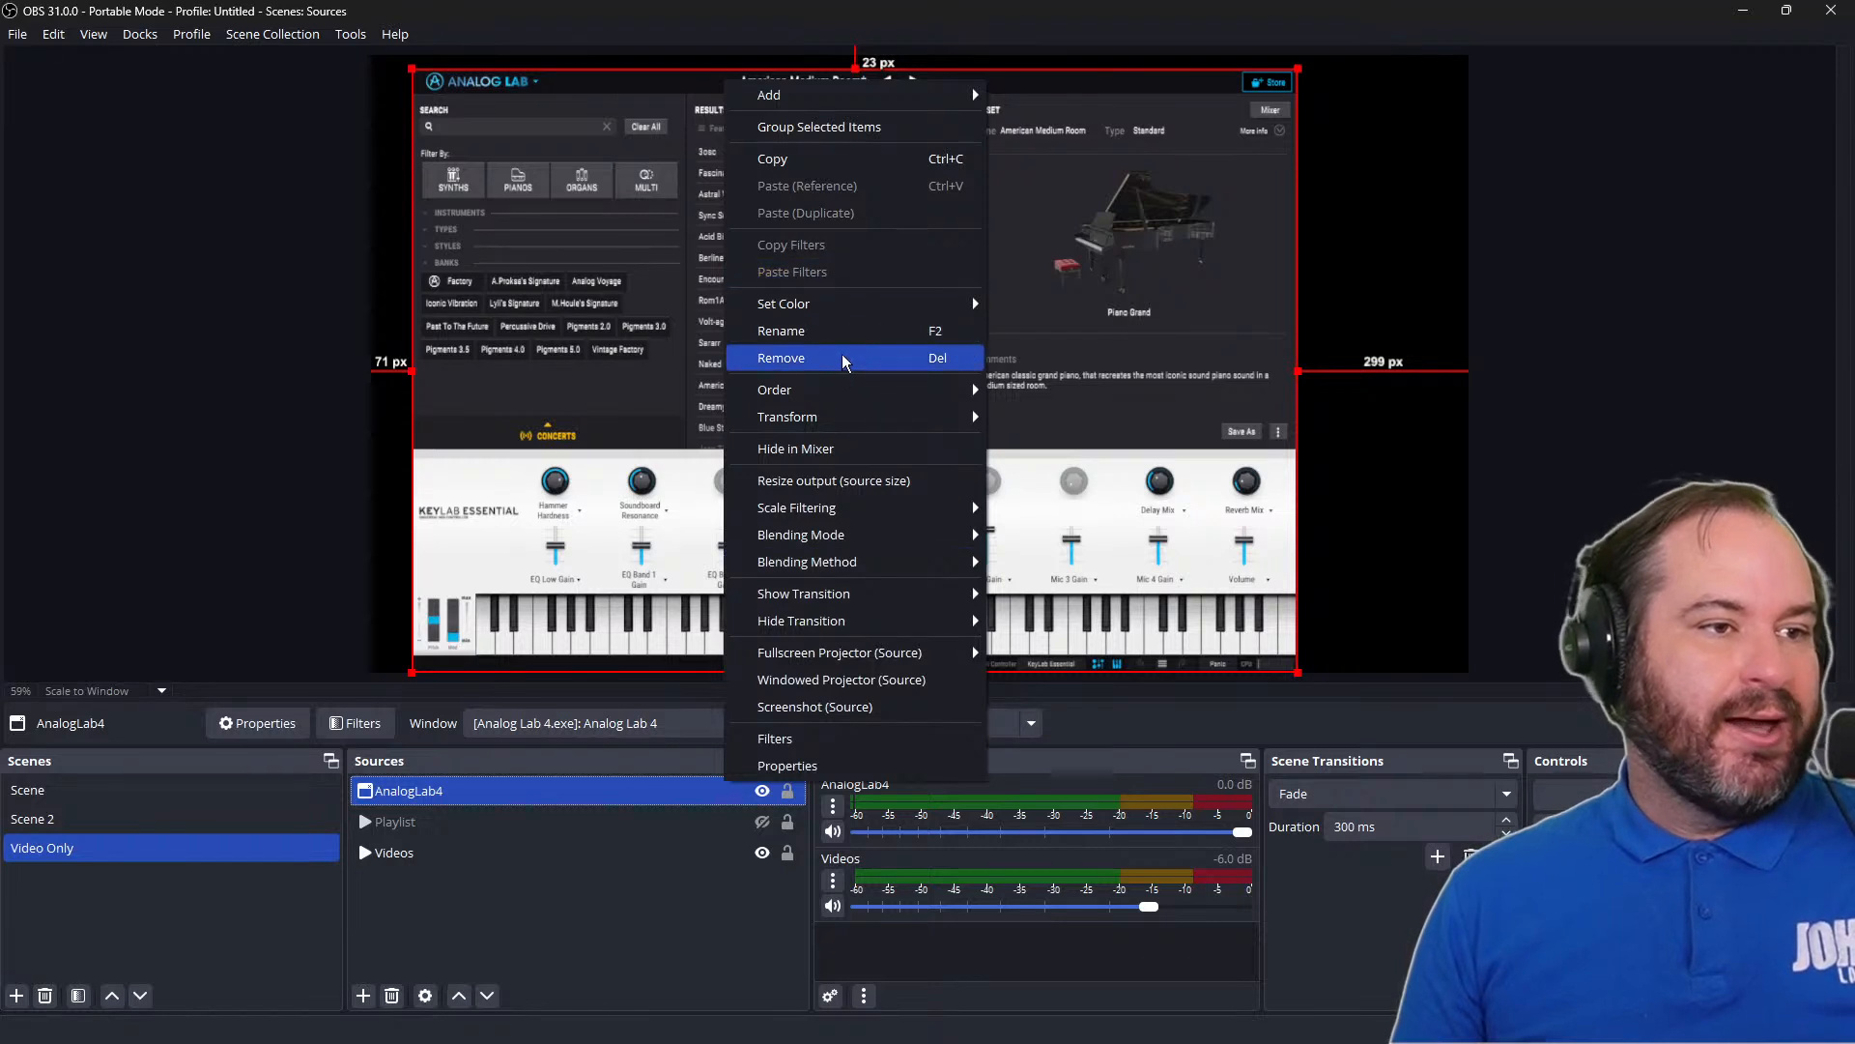
left_click(842, 359)
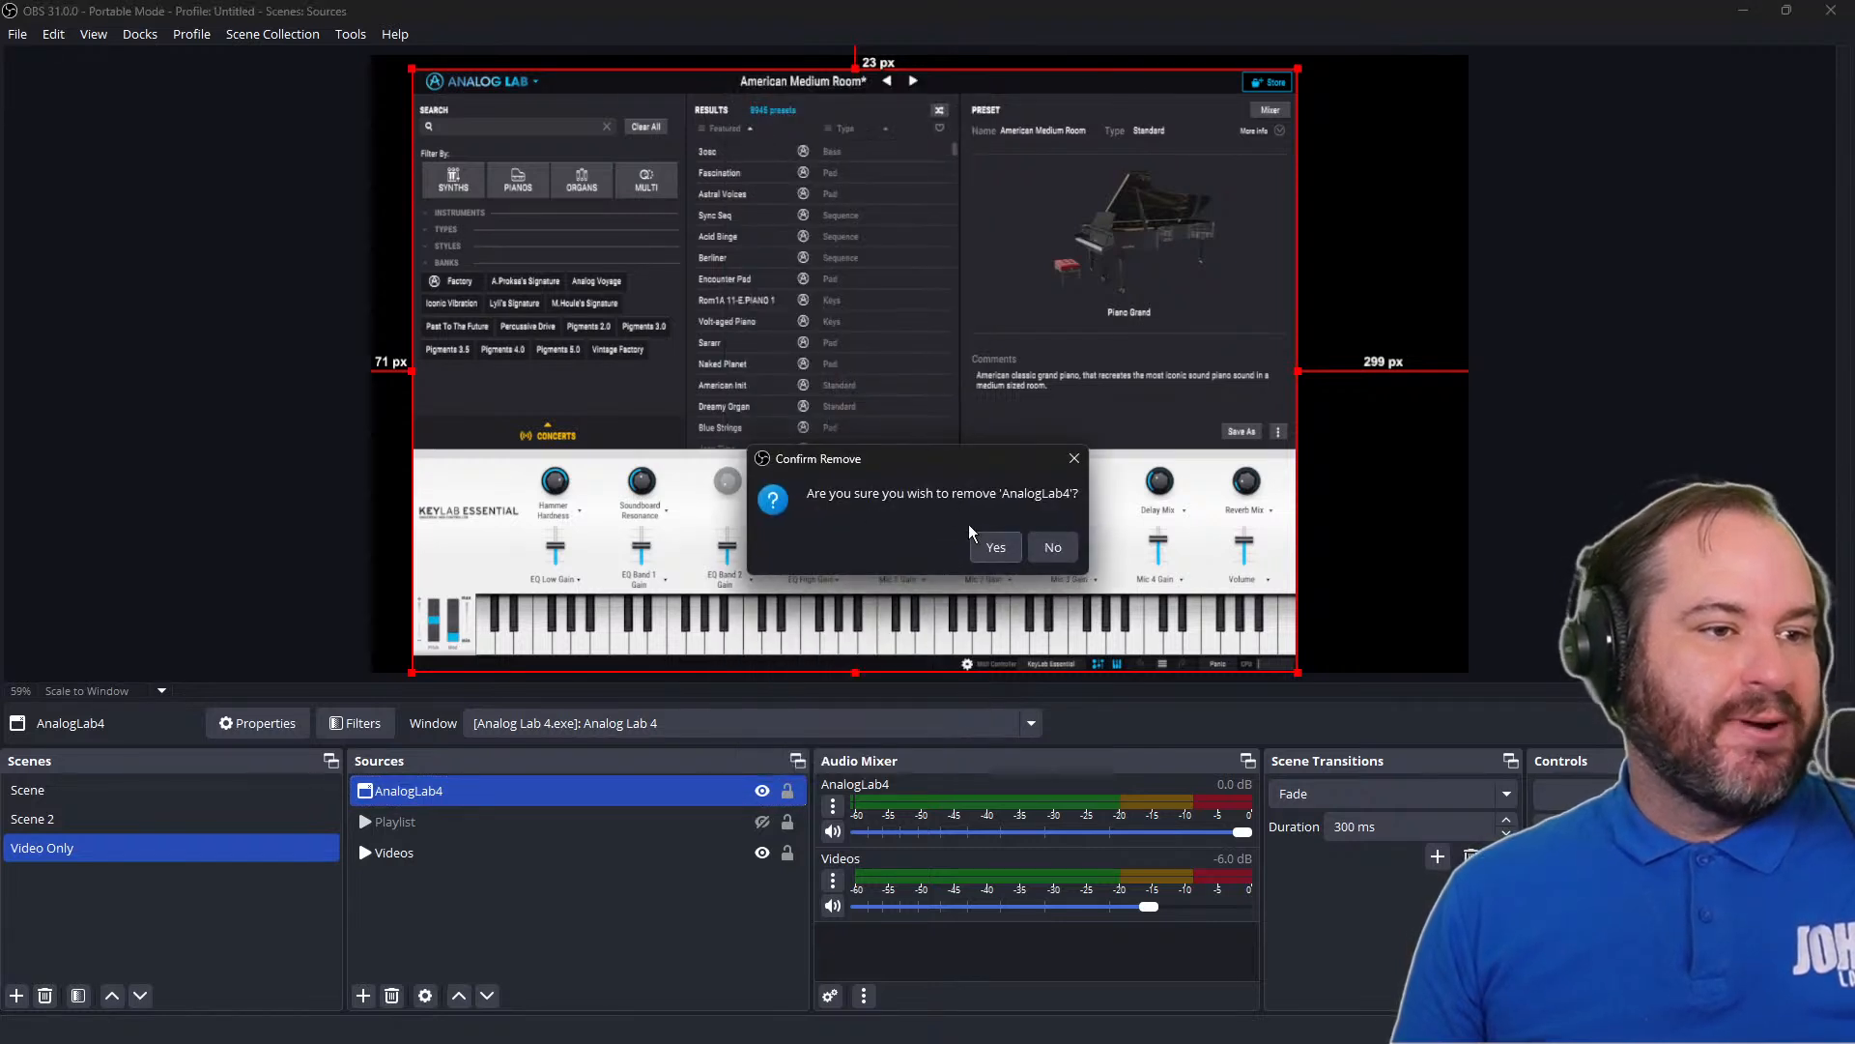
left_click(980, 545)
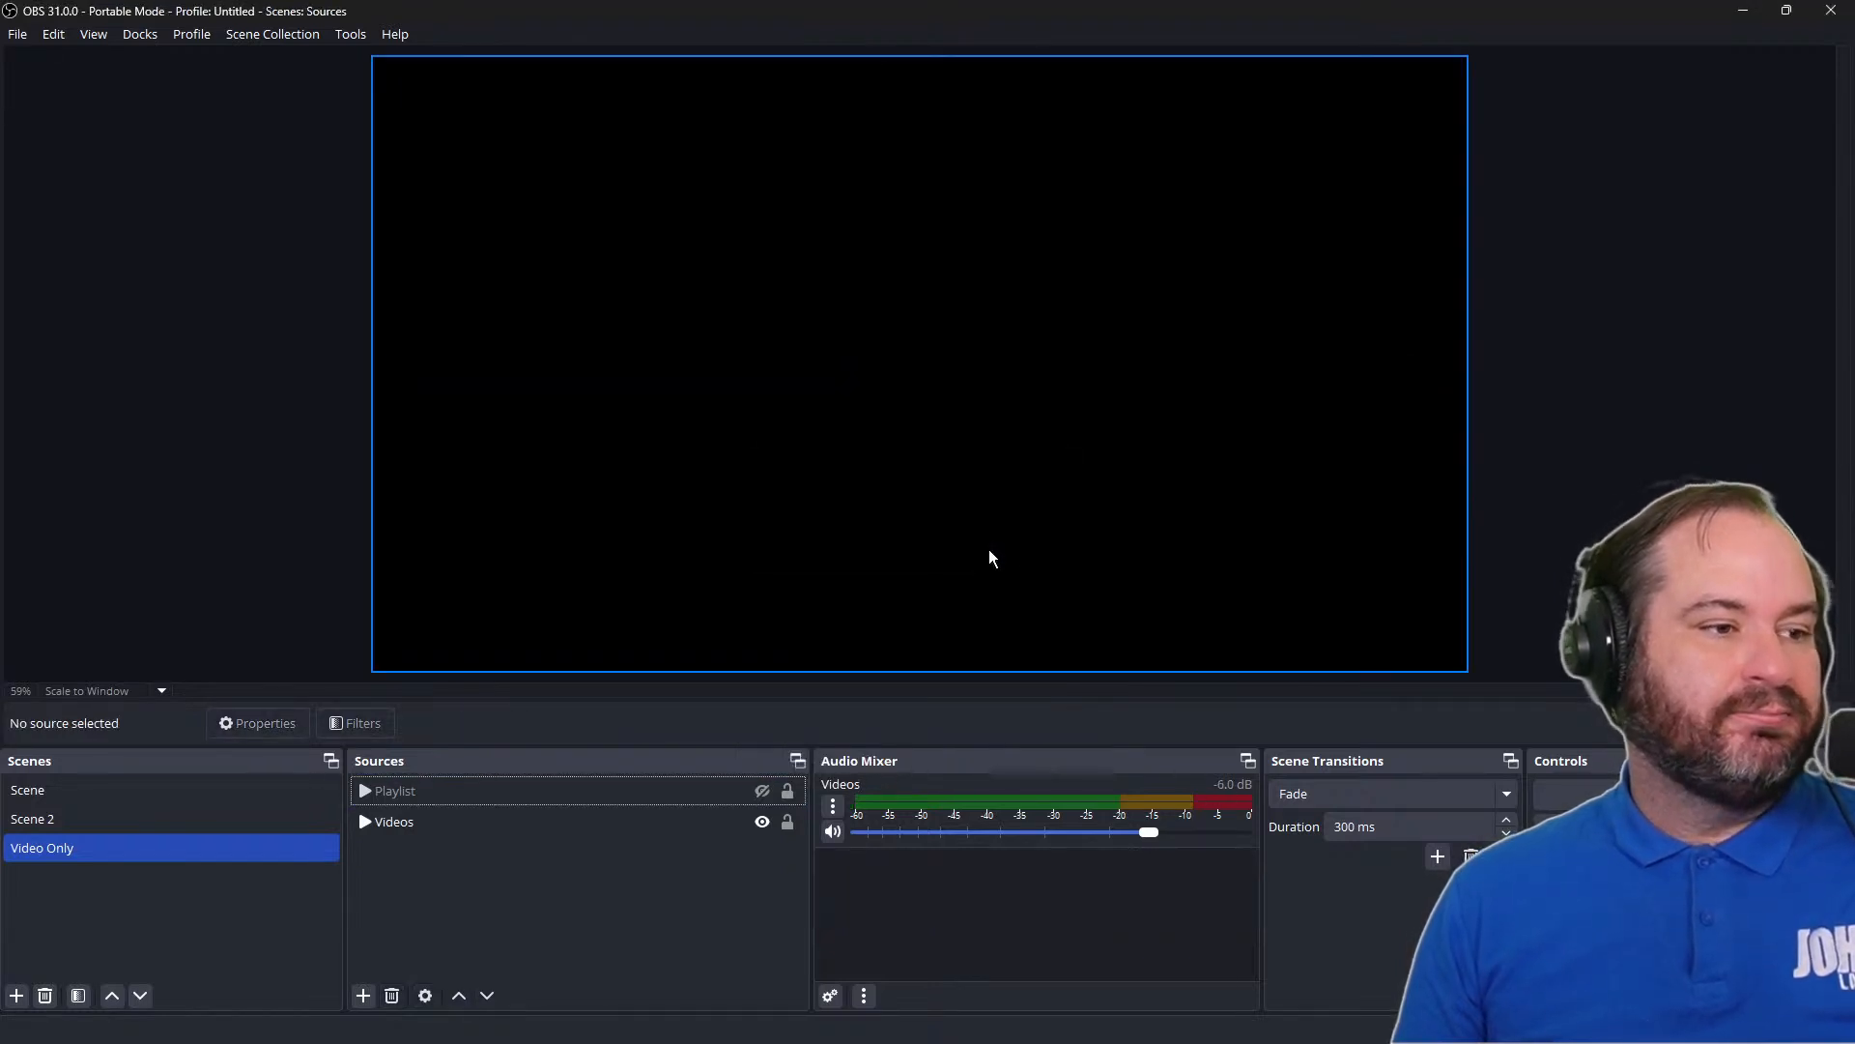
Add a new Display Capture source named Clock to the Video Only scene
left_click(364, 995)
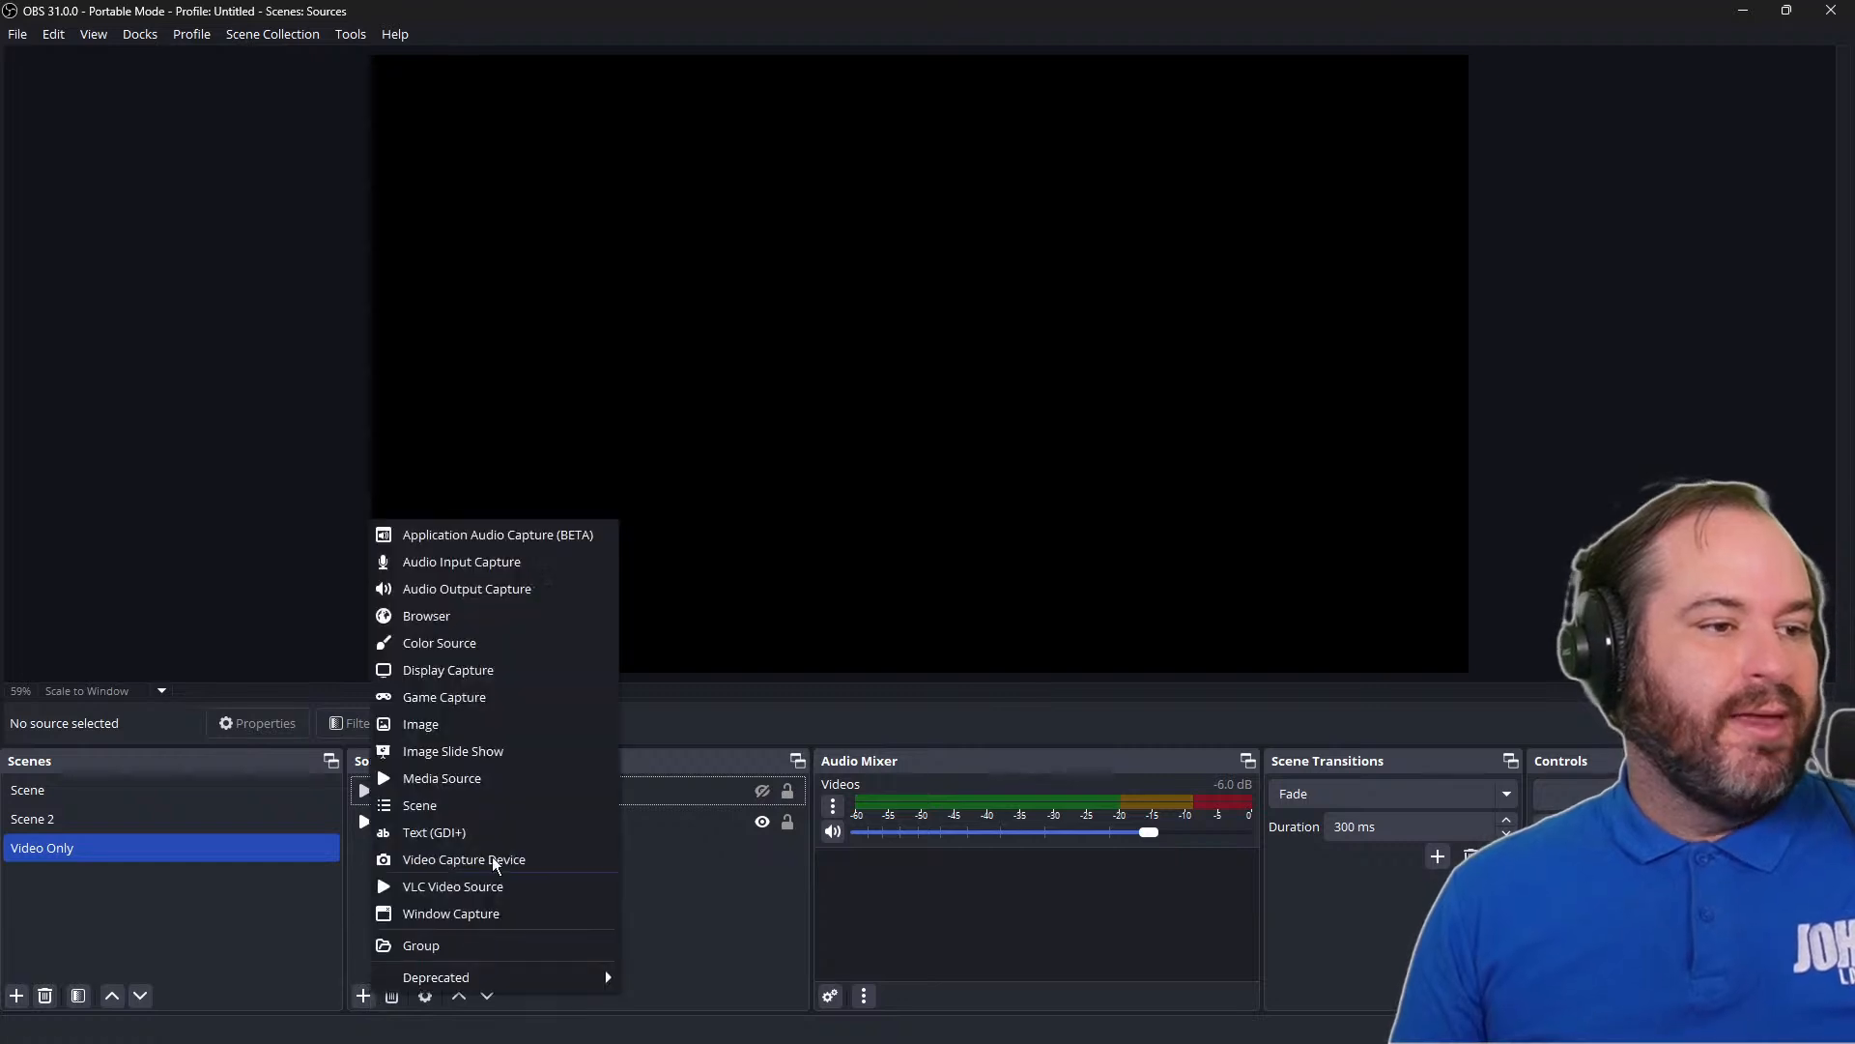
left_click(516, 671)
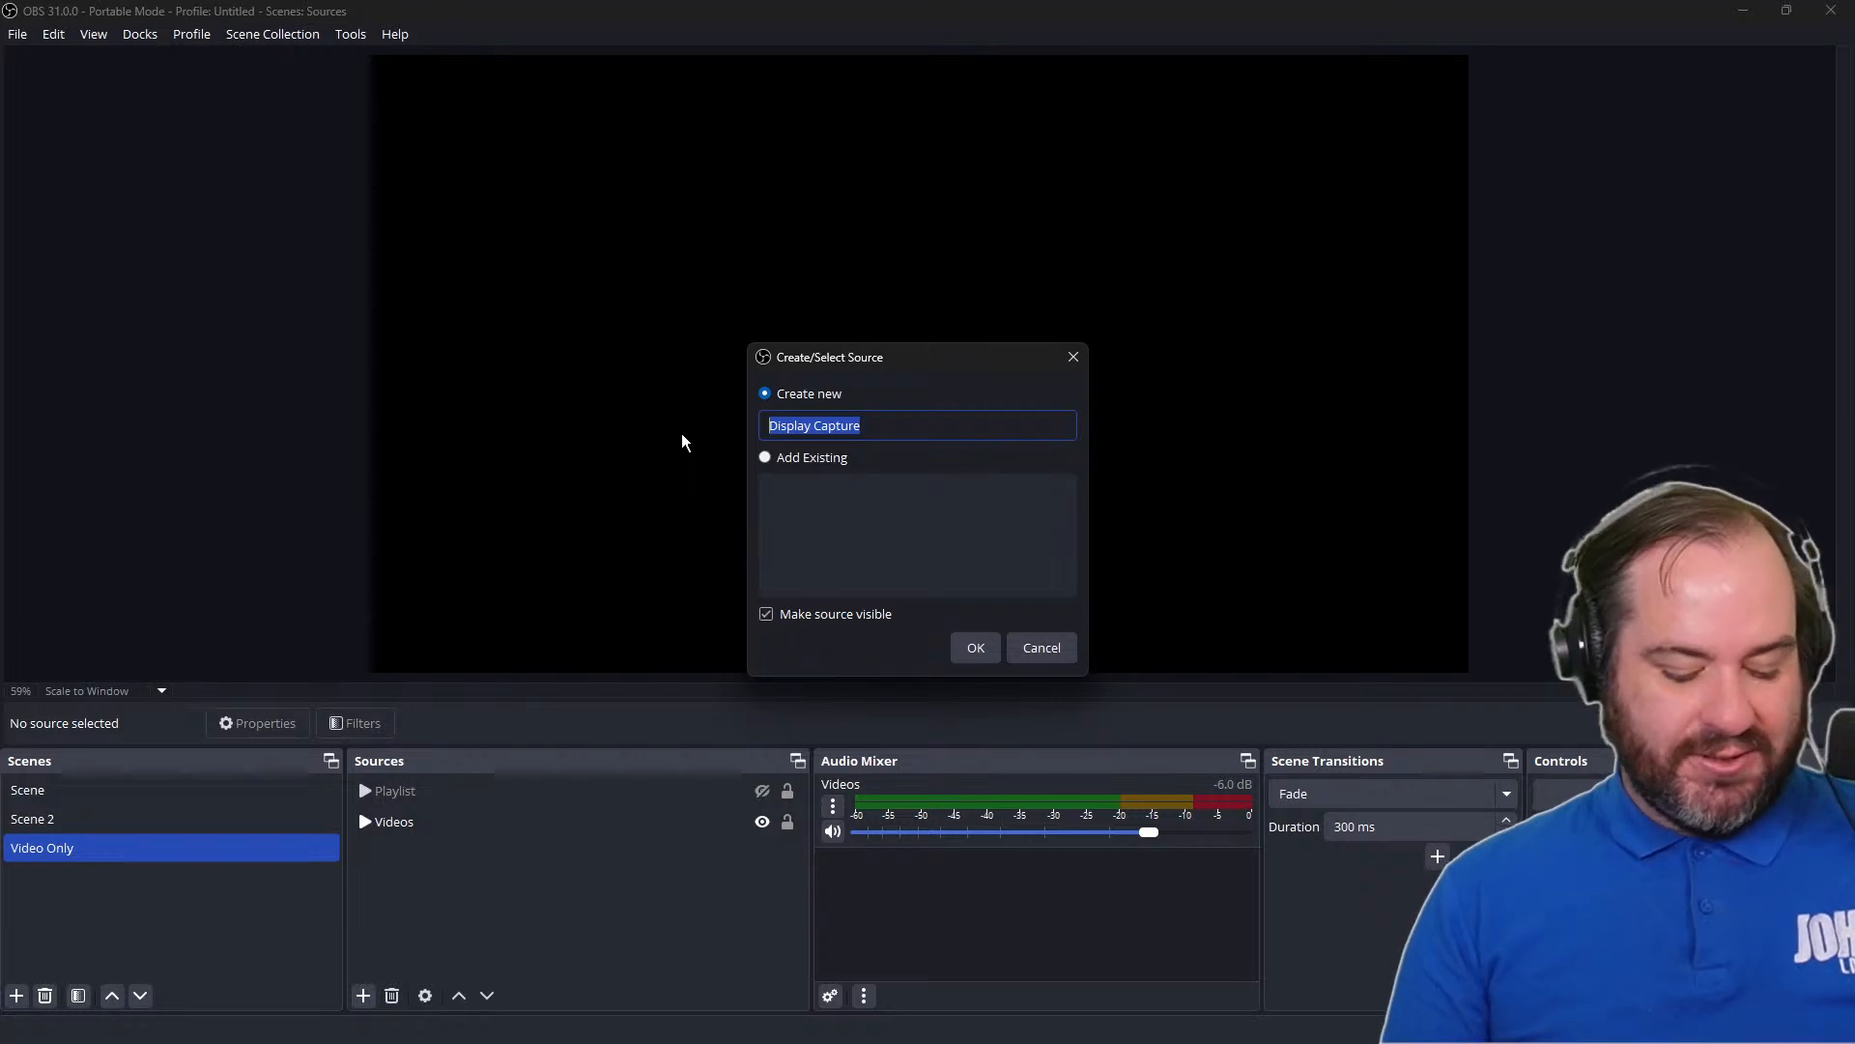
type("Clock")
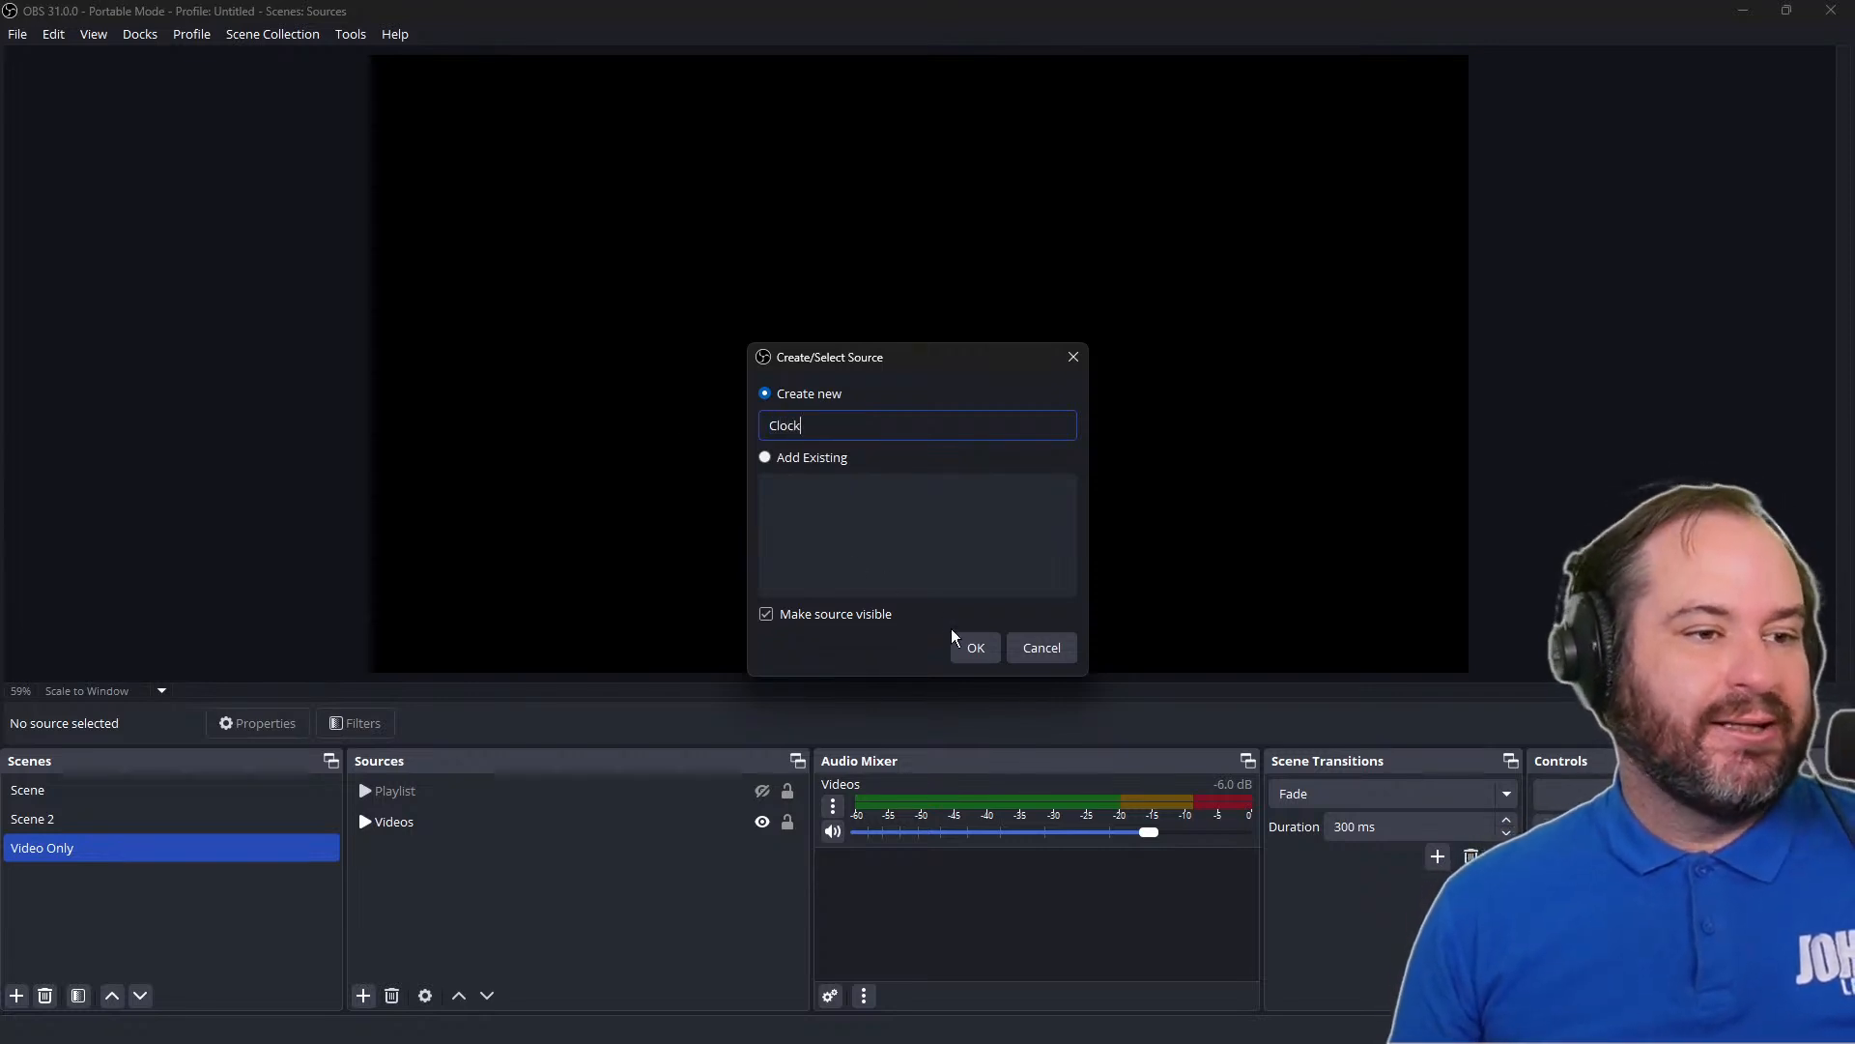
left_click(973, 647)
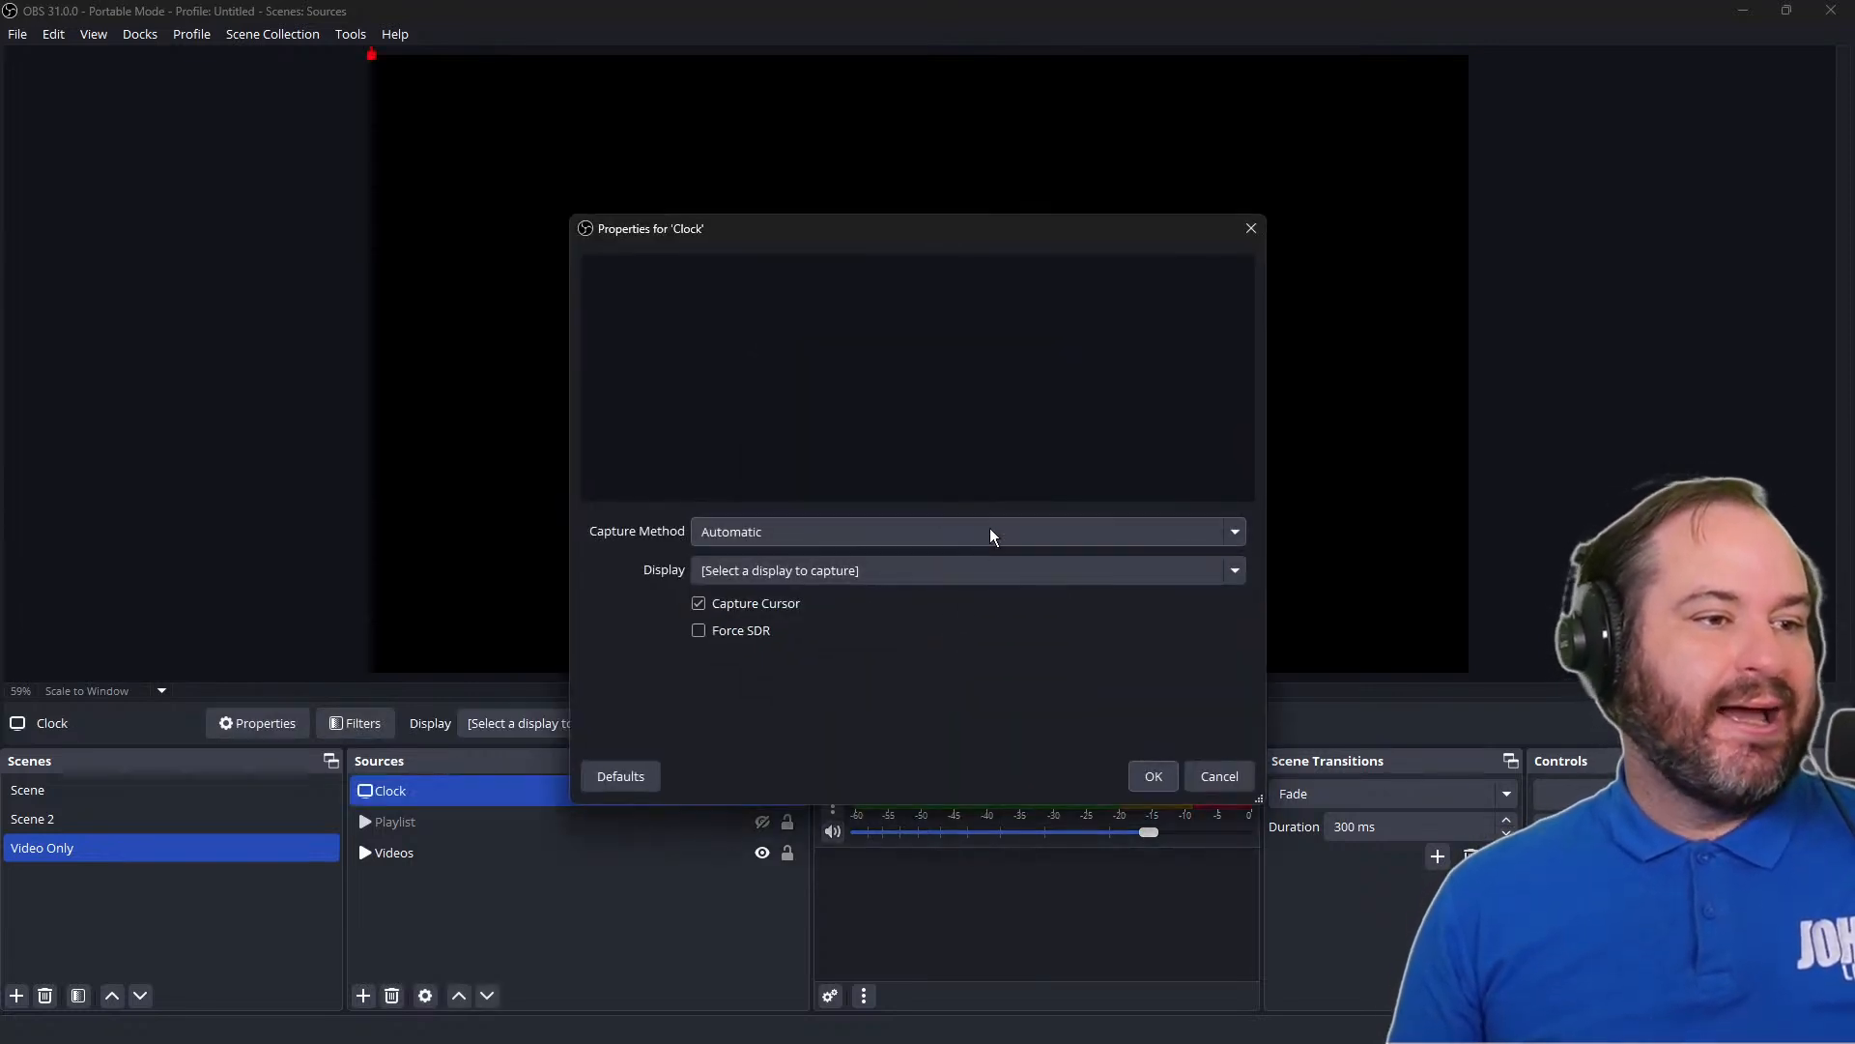
Keep Clock's capture method on Automatic, set its display to Field Monitor: 1024x768 @ -1024,682, and accept the properties
left_click(990, 538)
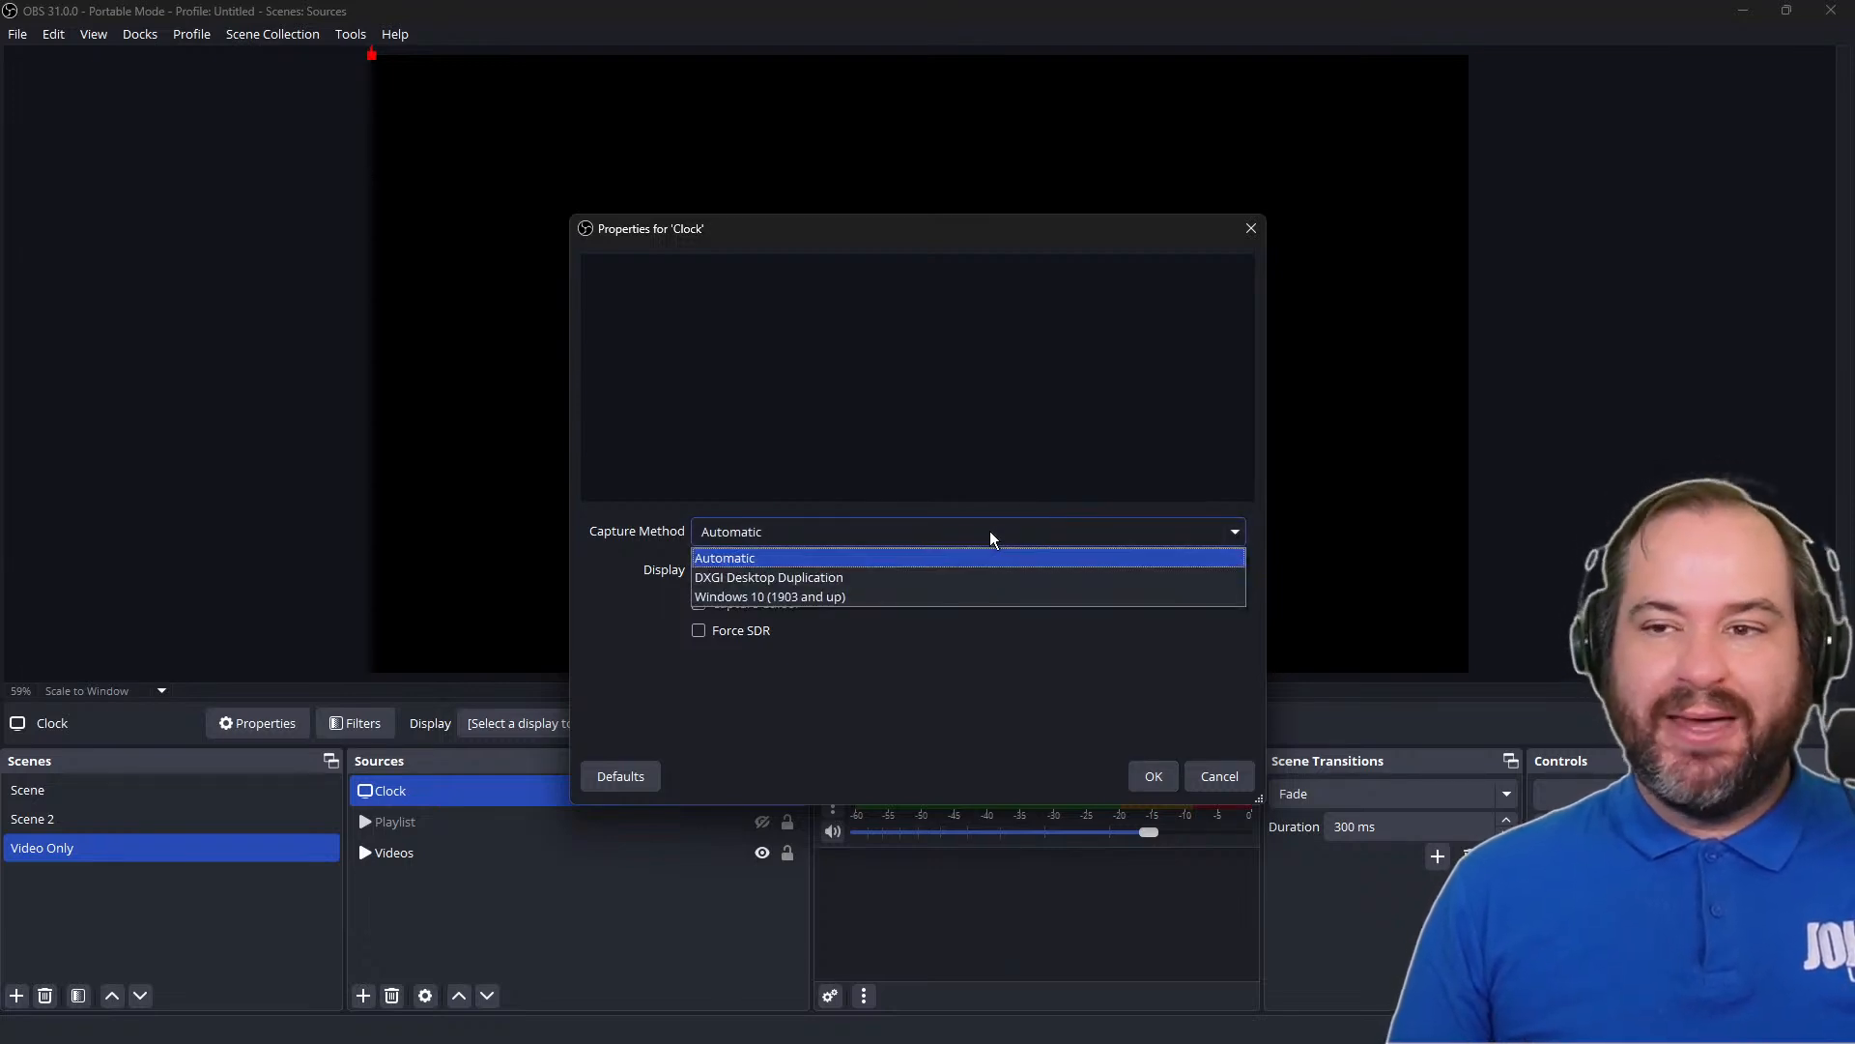
left_click(990, 532)
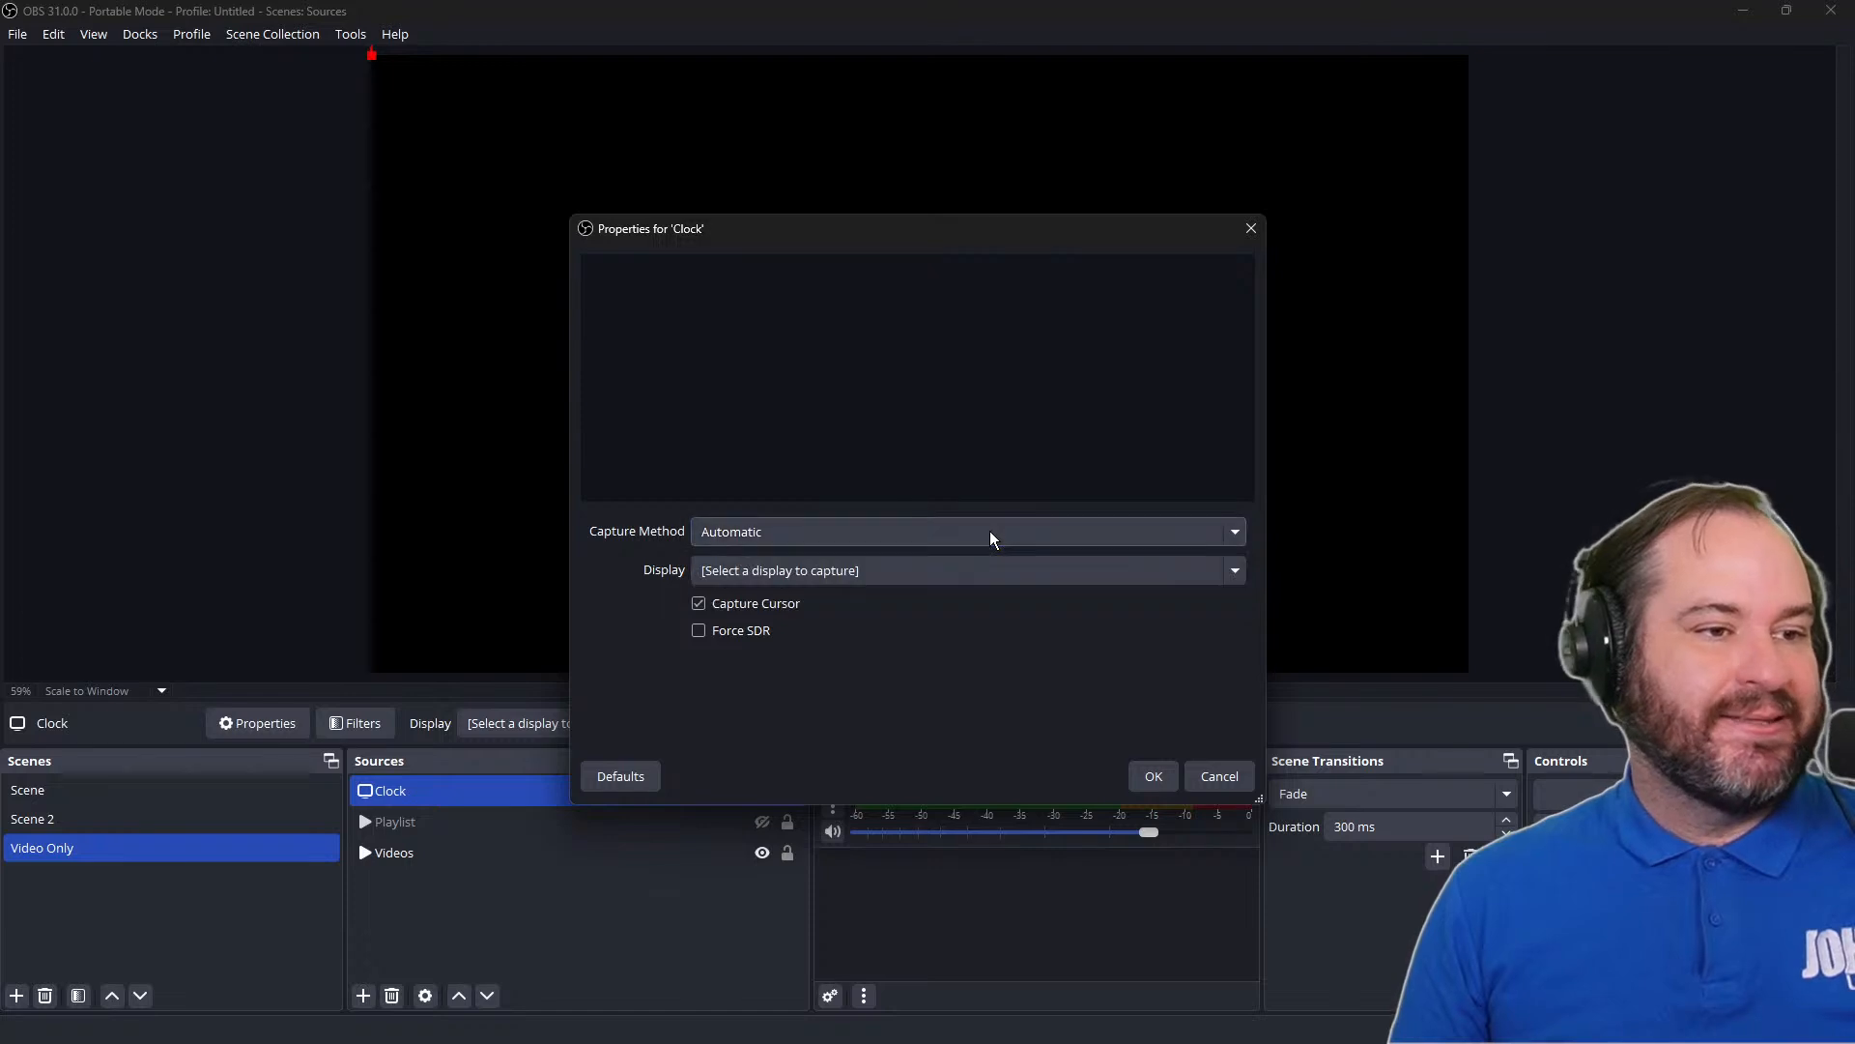
left_click(1046, 558)
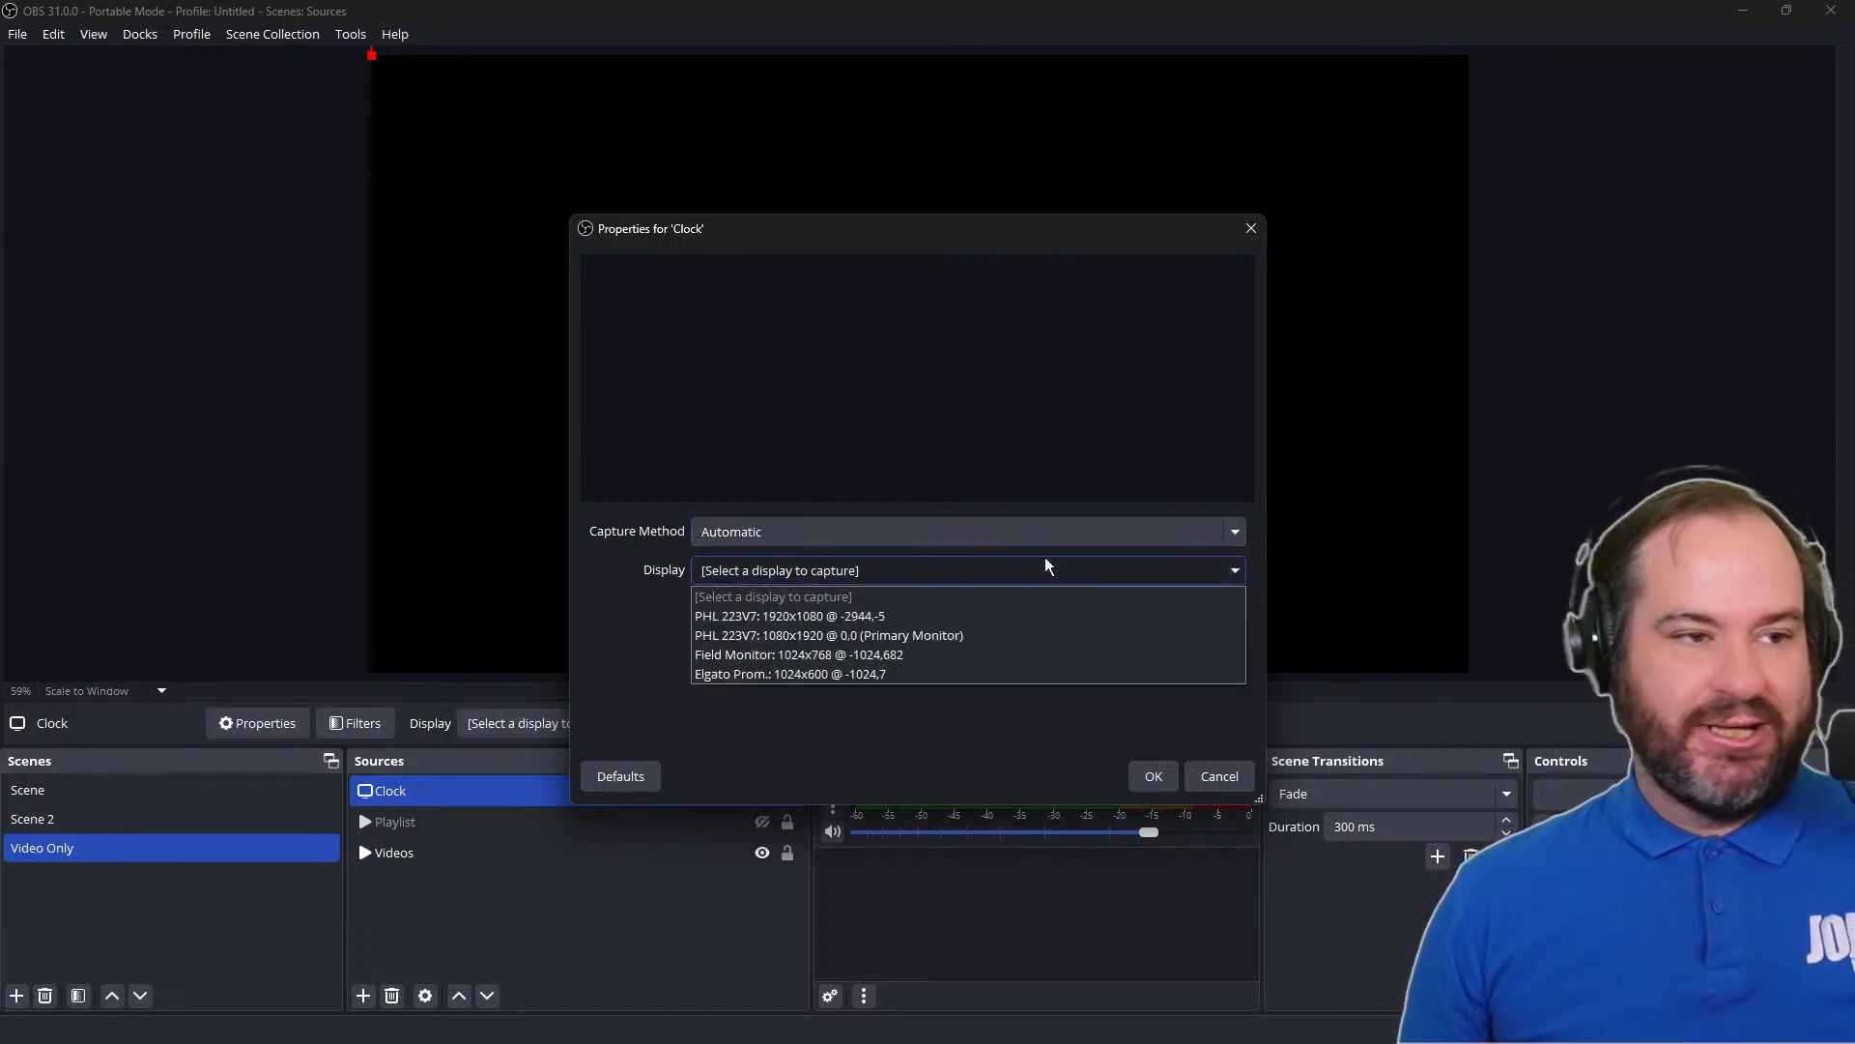
left_click(1023, 661)
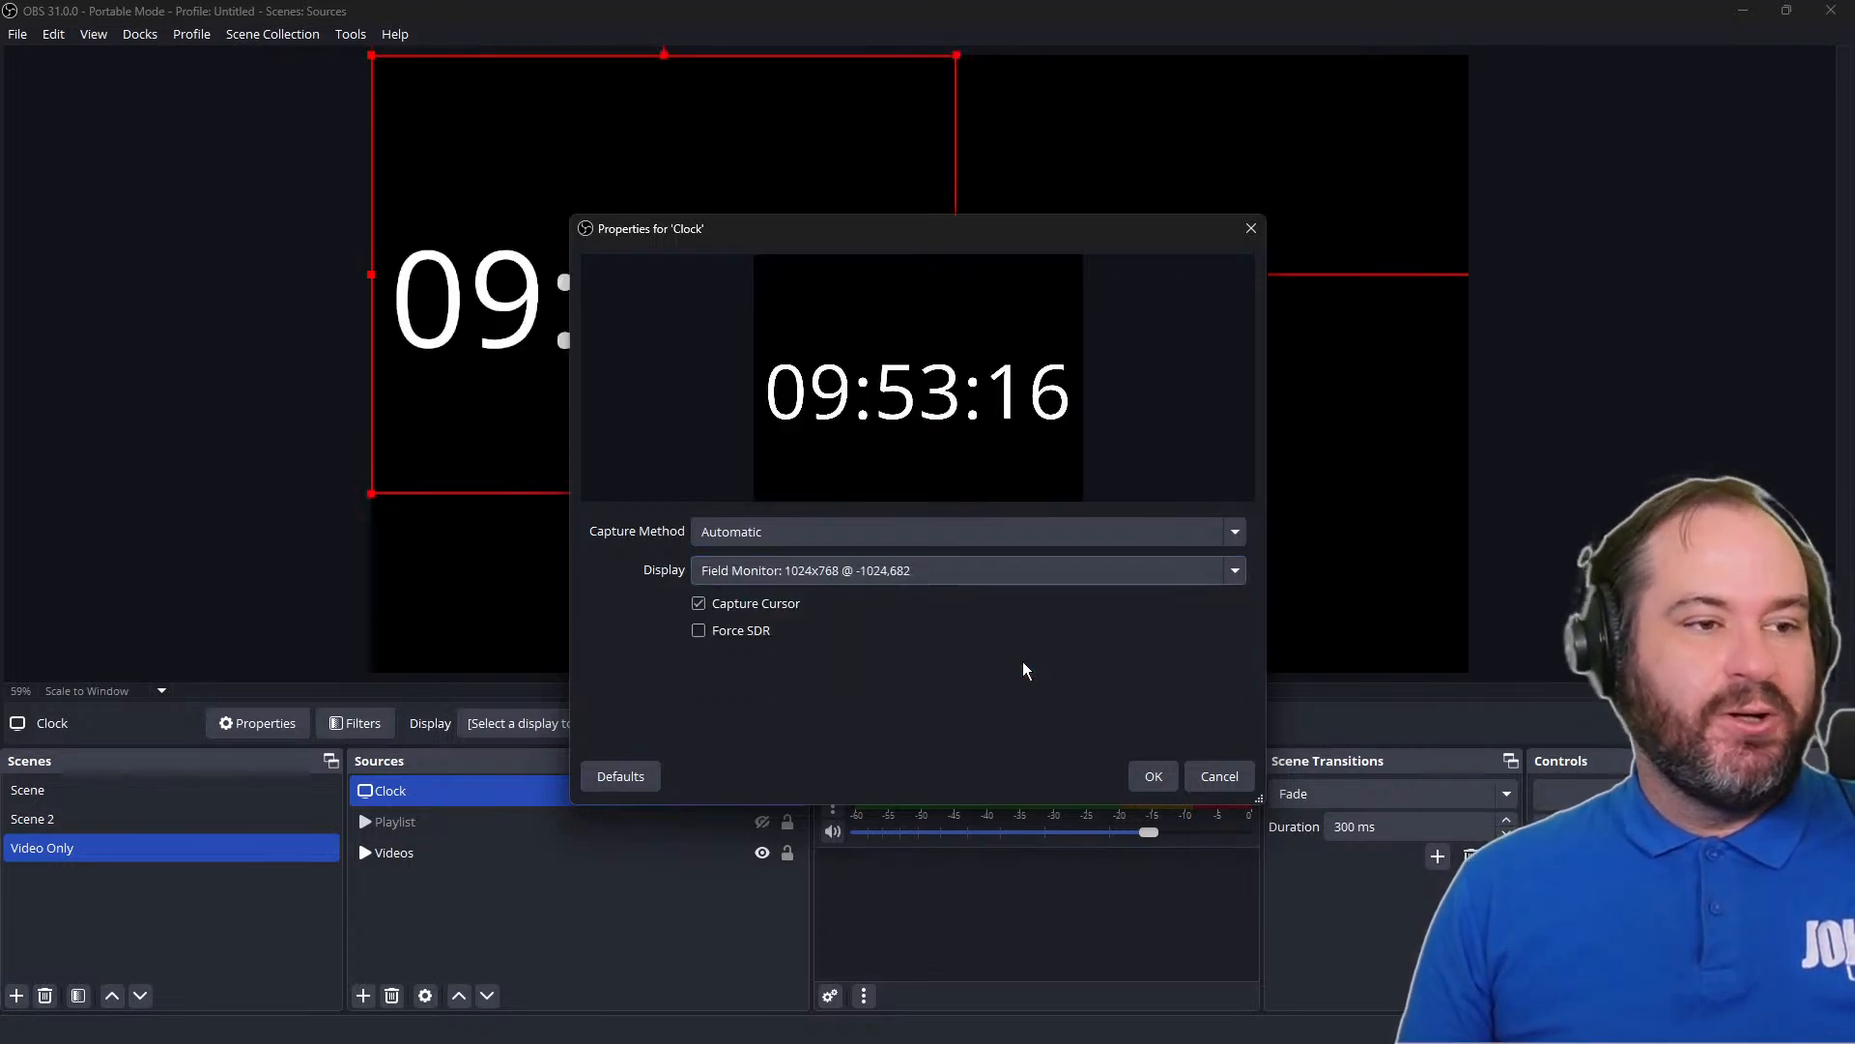
left_click(1153, 778)
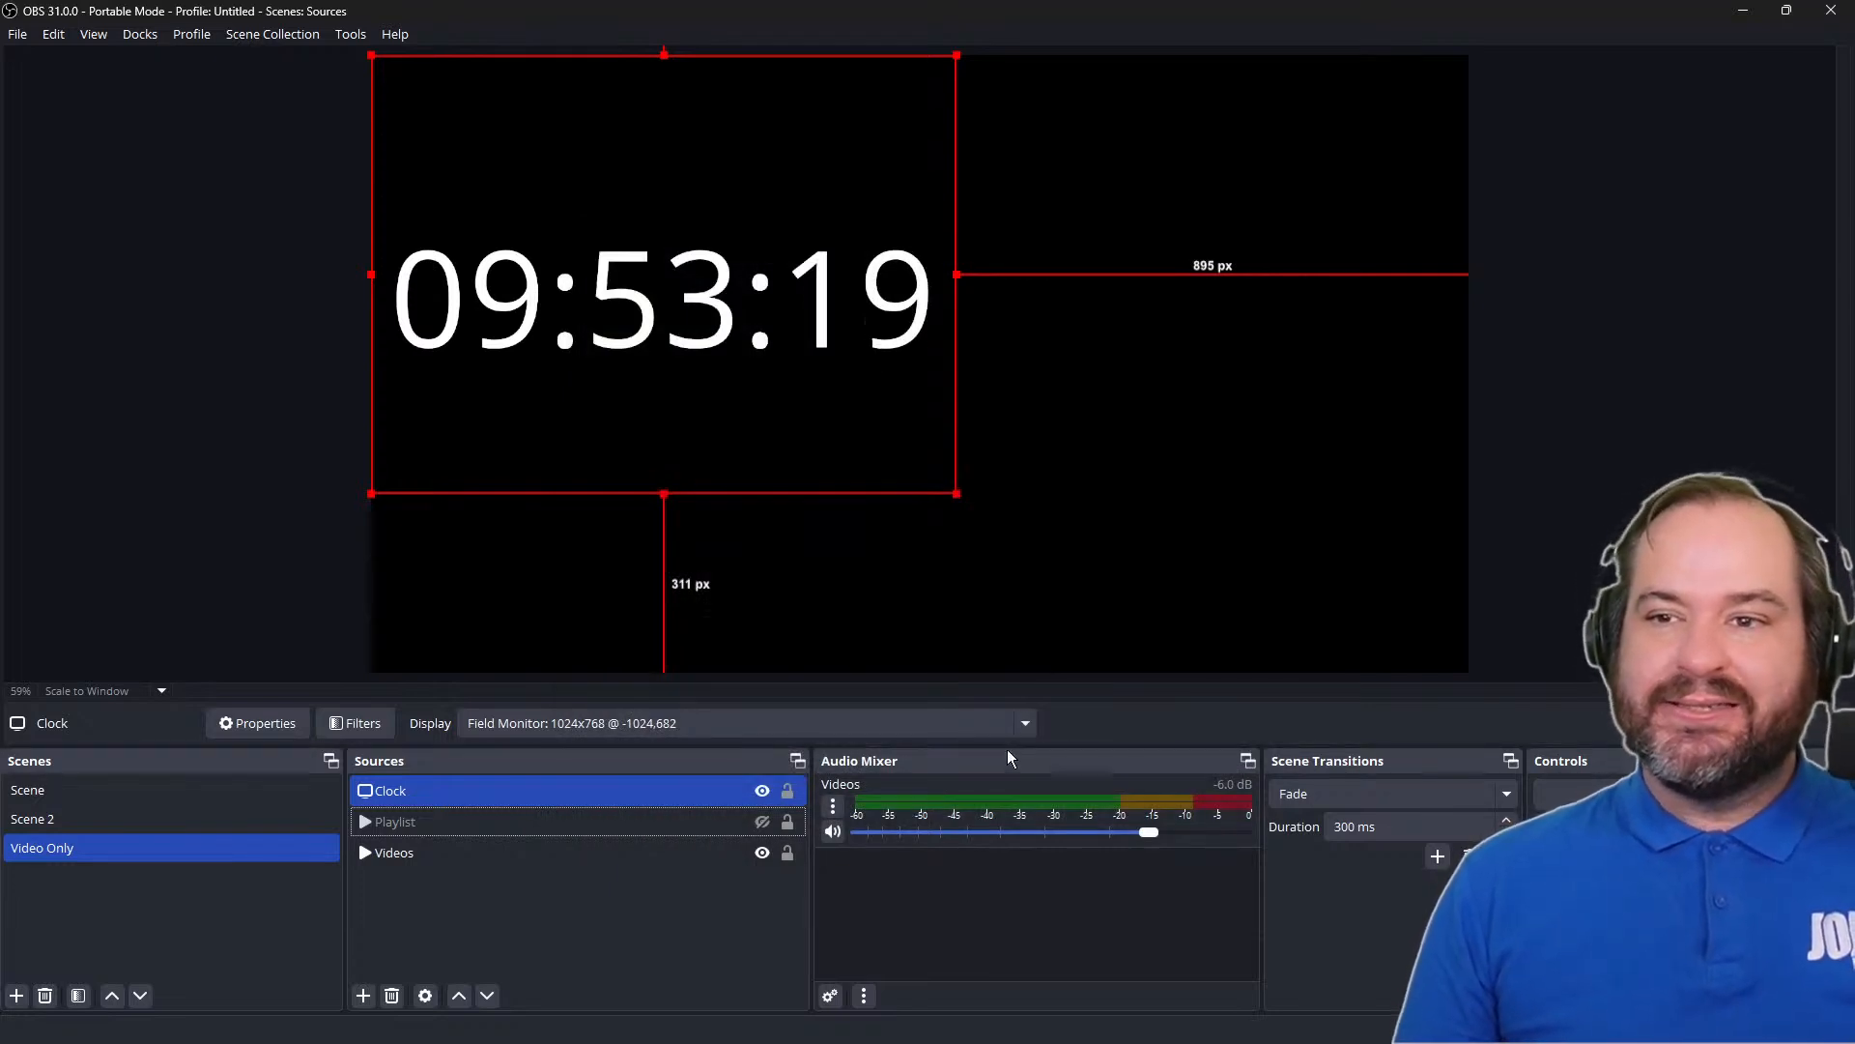
Move the Clock capture to about 471 px from the canvas's left edge and 152 px from its top, and deselect it
left_click_drag(661, 361, 943, 420)
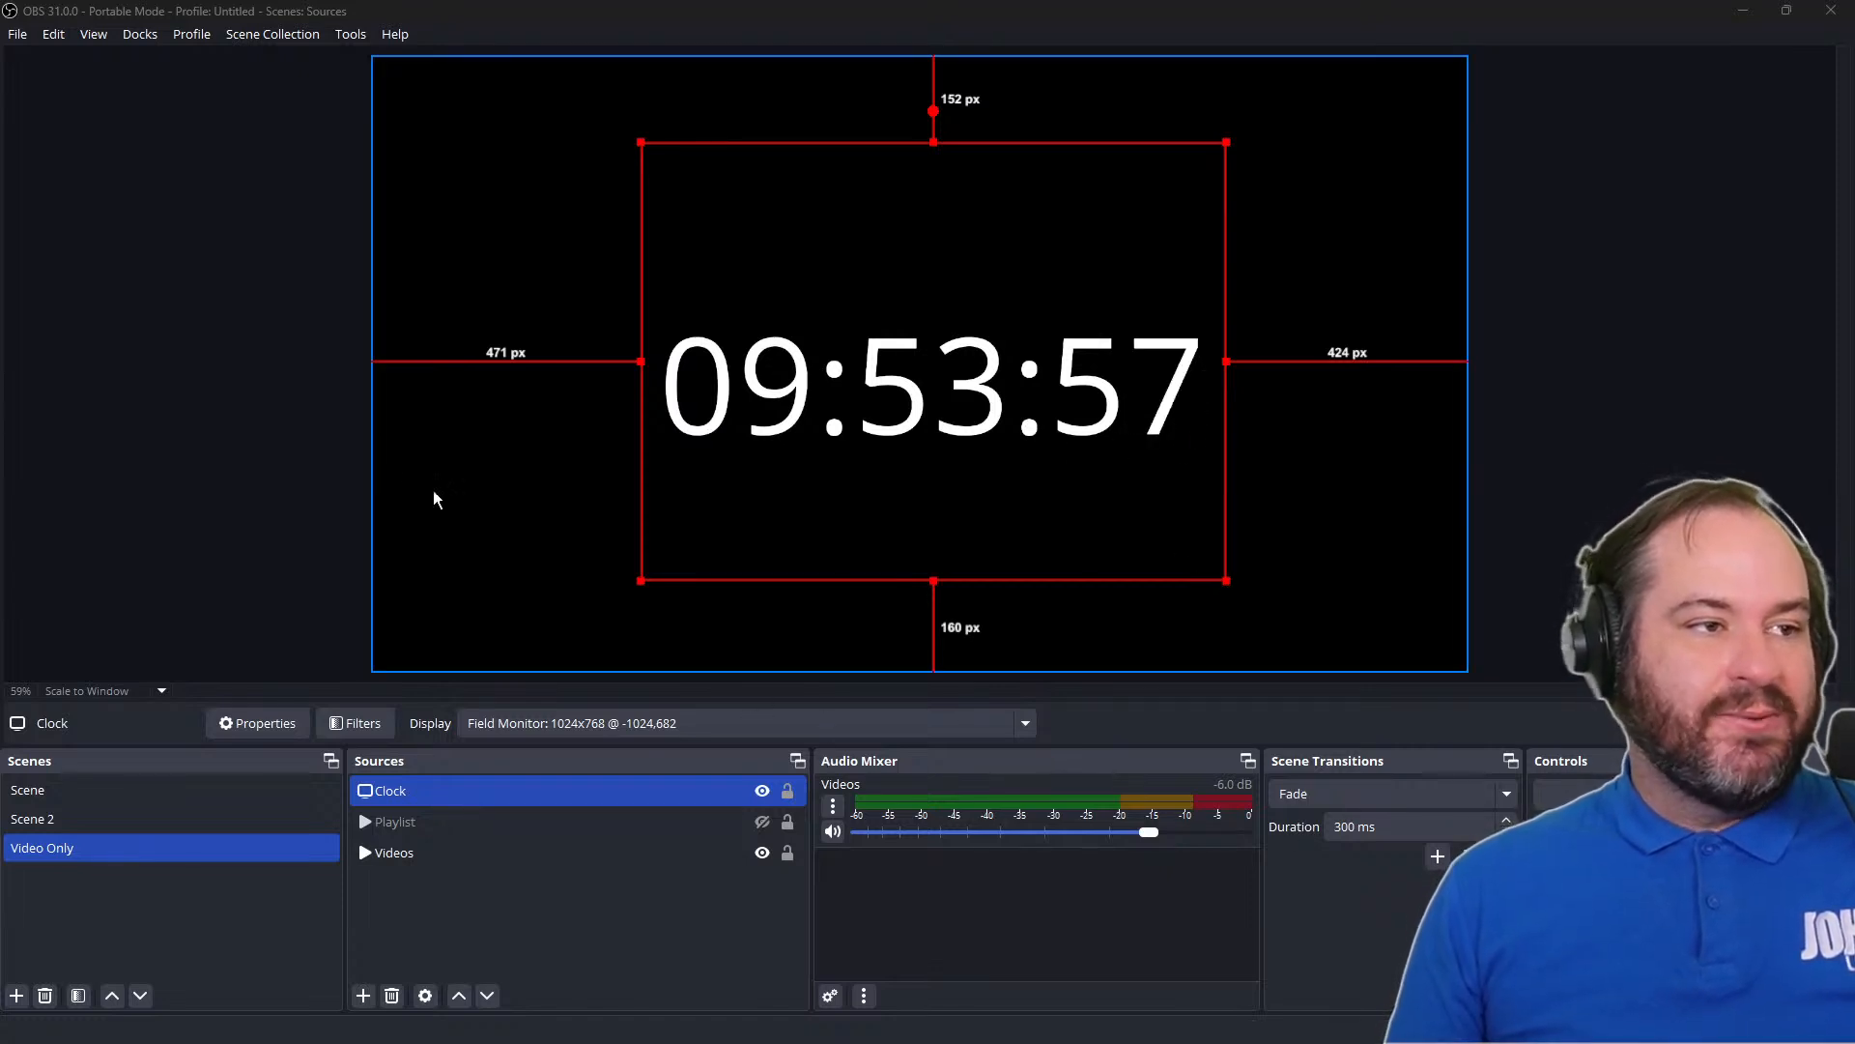
left_click(261, 449)
left_click(820, 386)
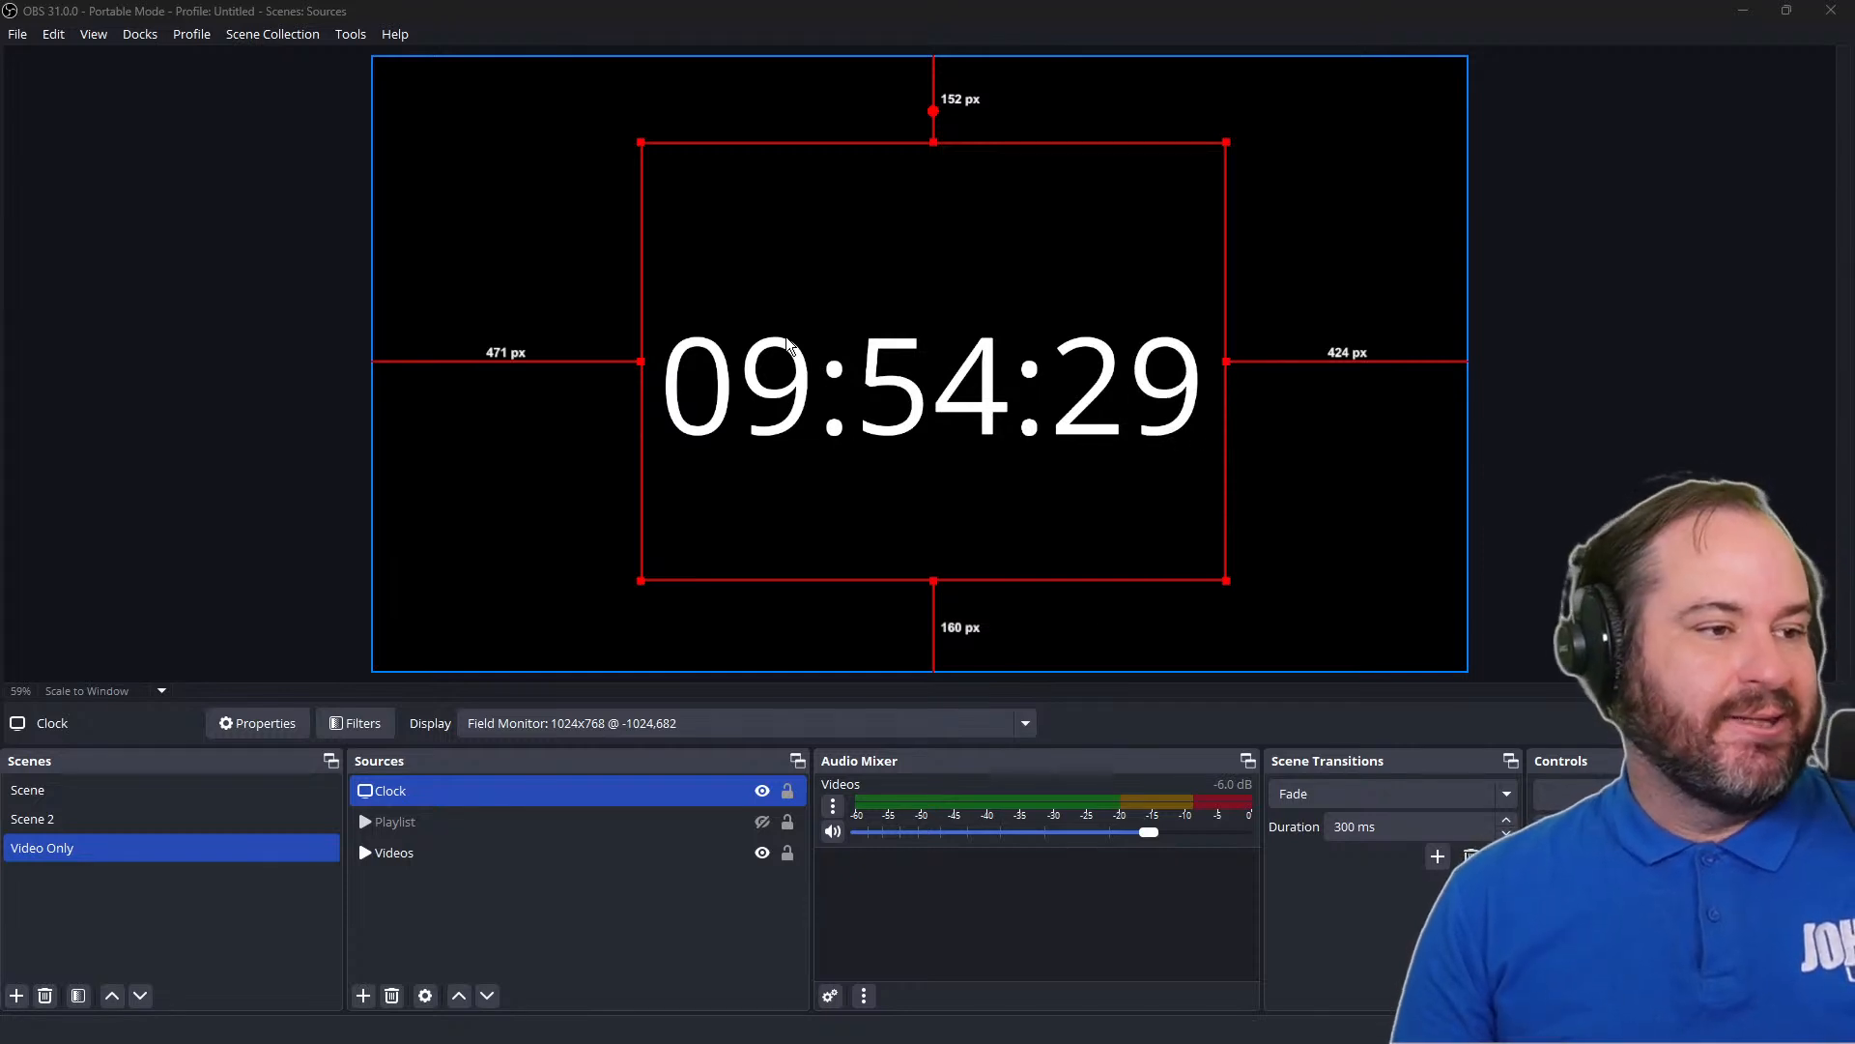
left_click(715, 933)
Add the existing scene named Scene as a source in the Video Only scene
left_click(361, 998)
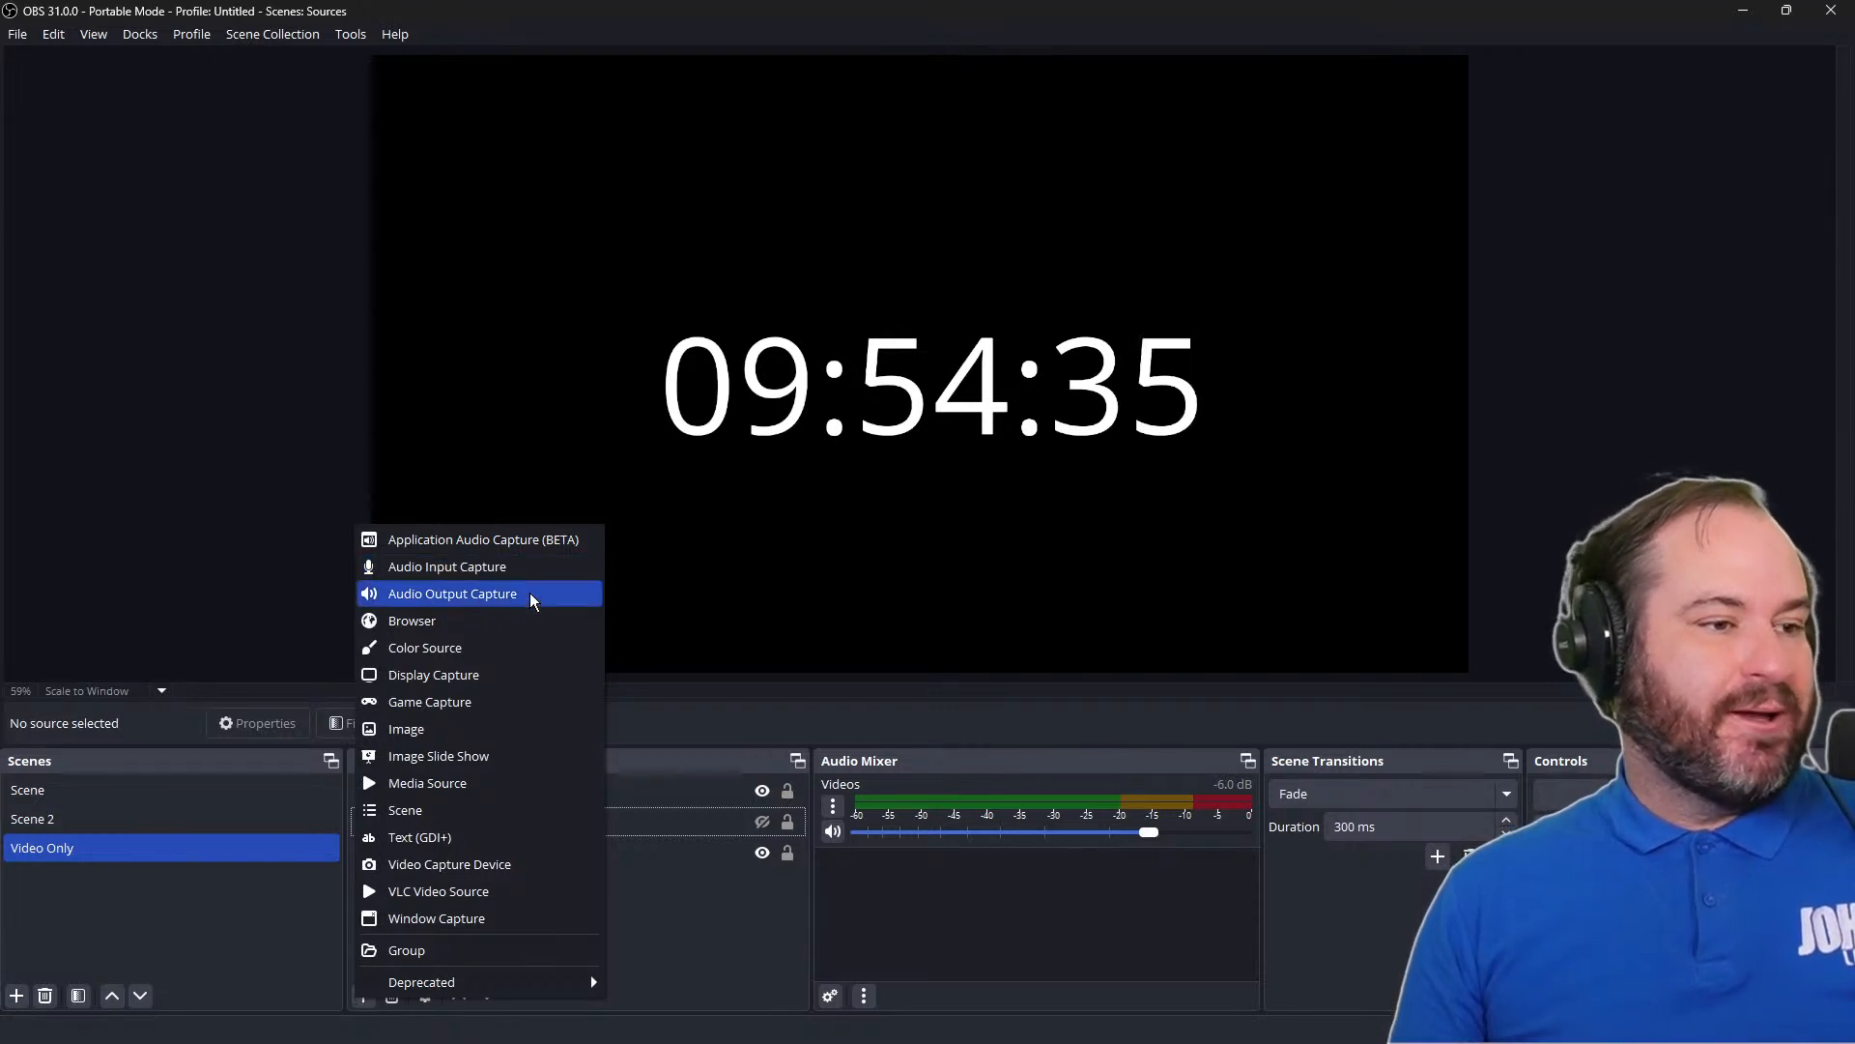
left_click(556, 809)
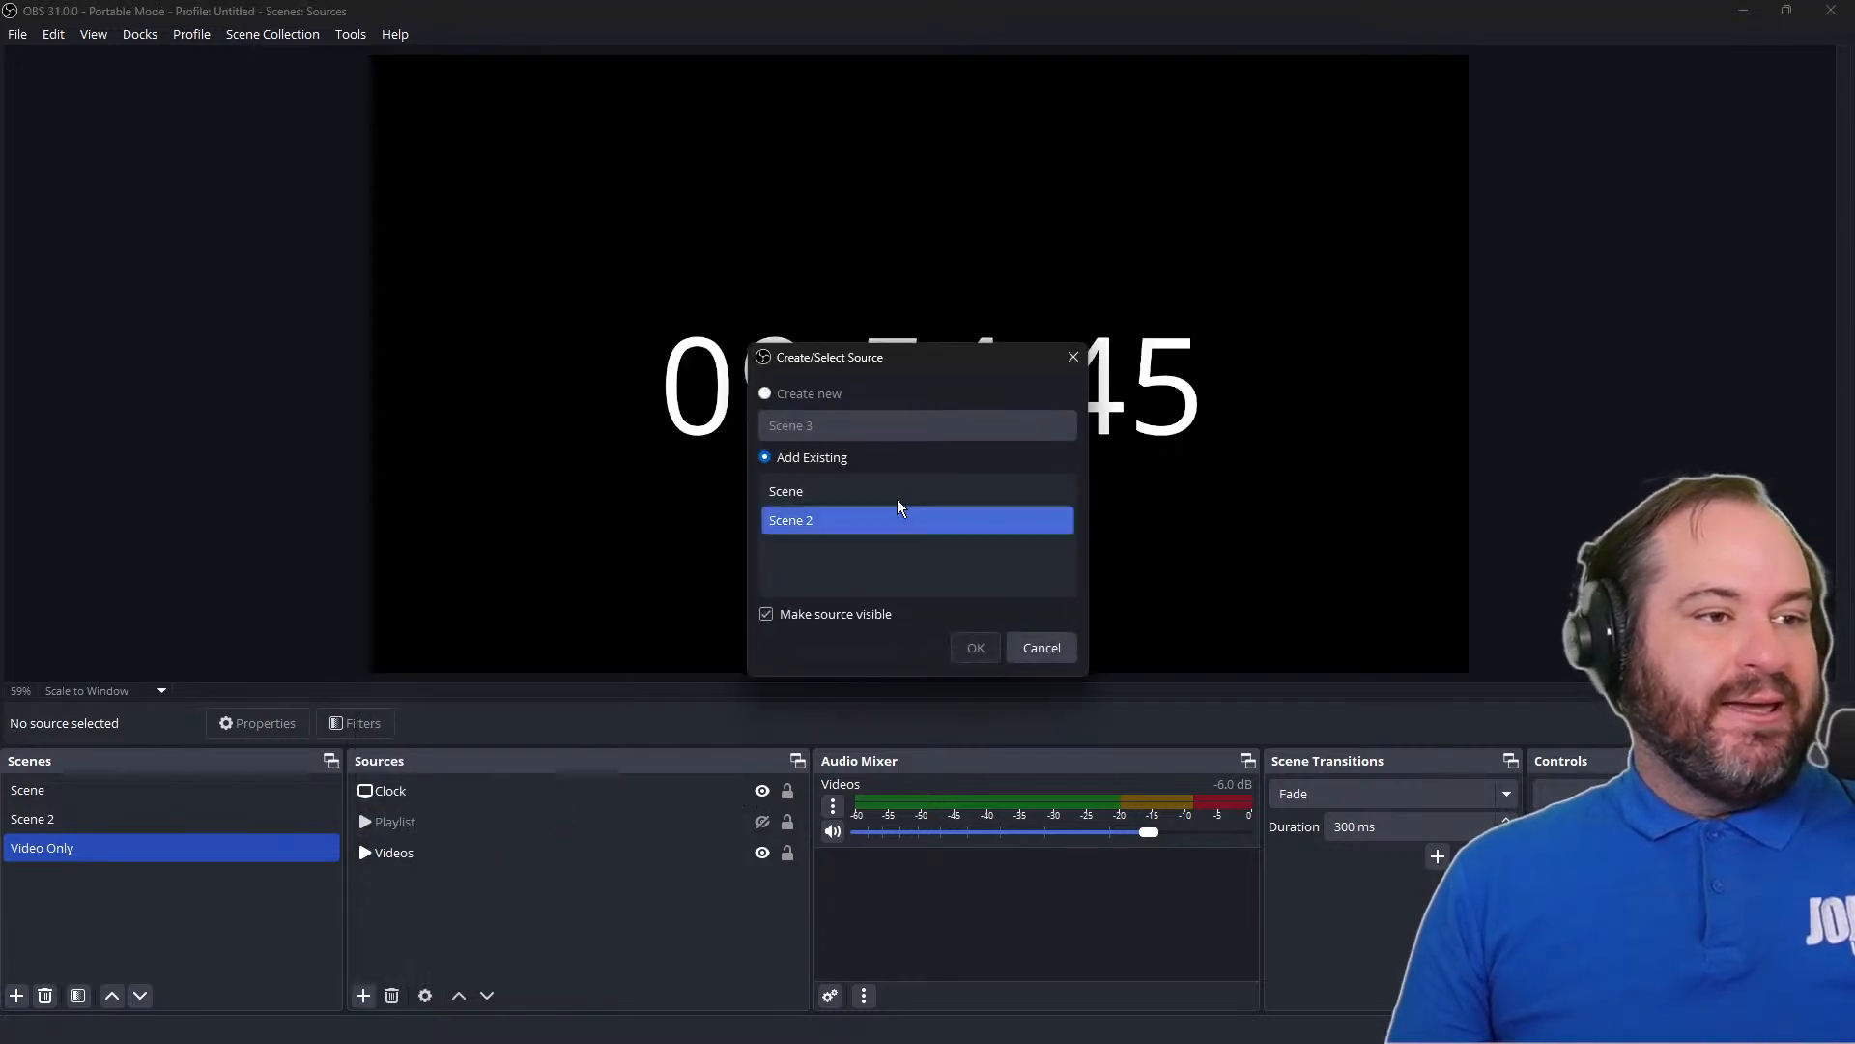
left_click(802, 490)
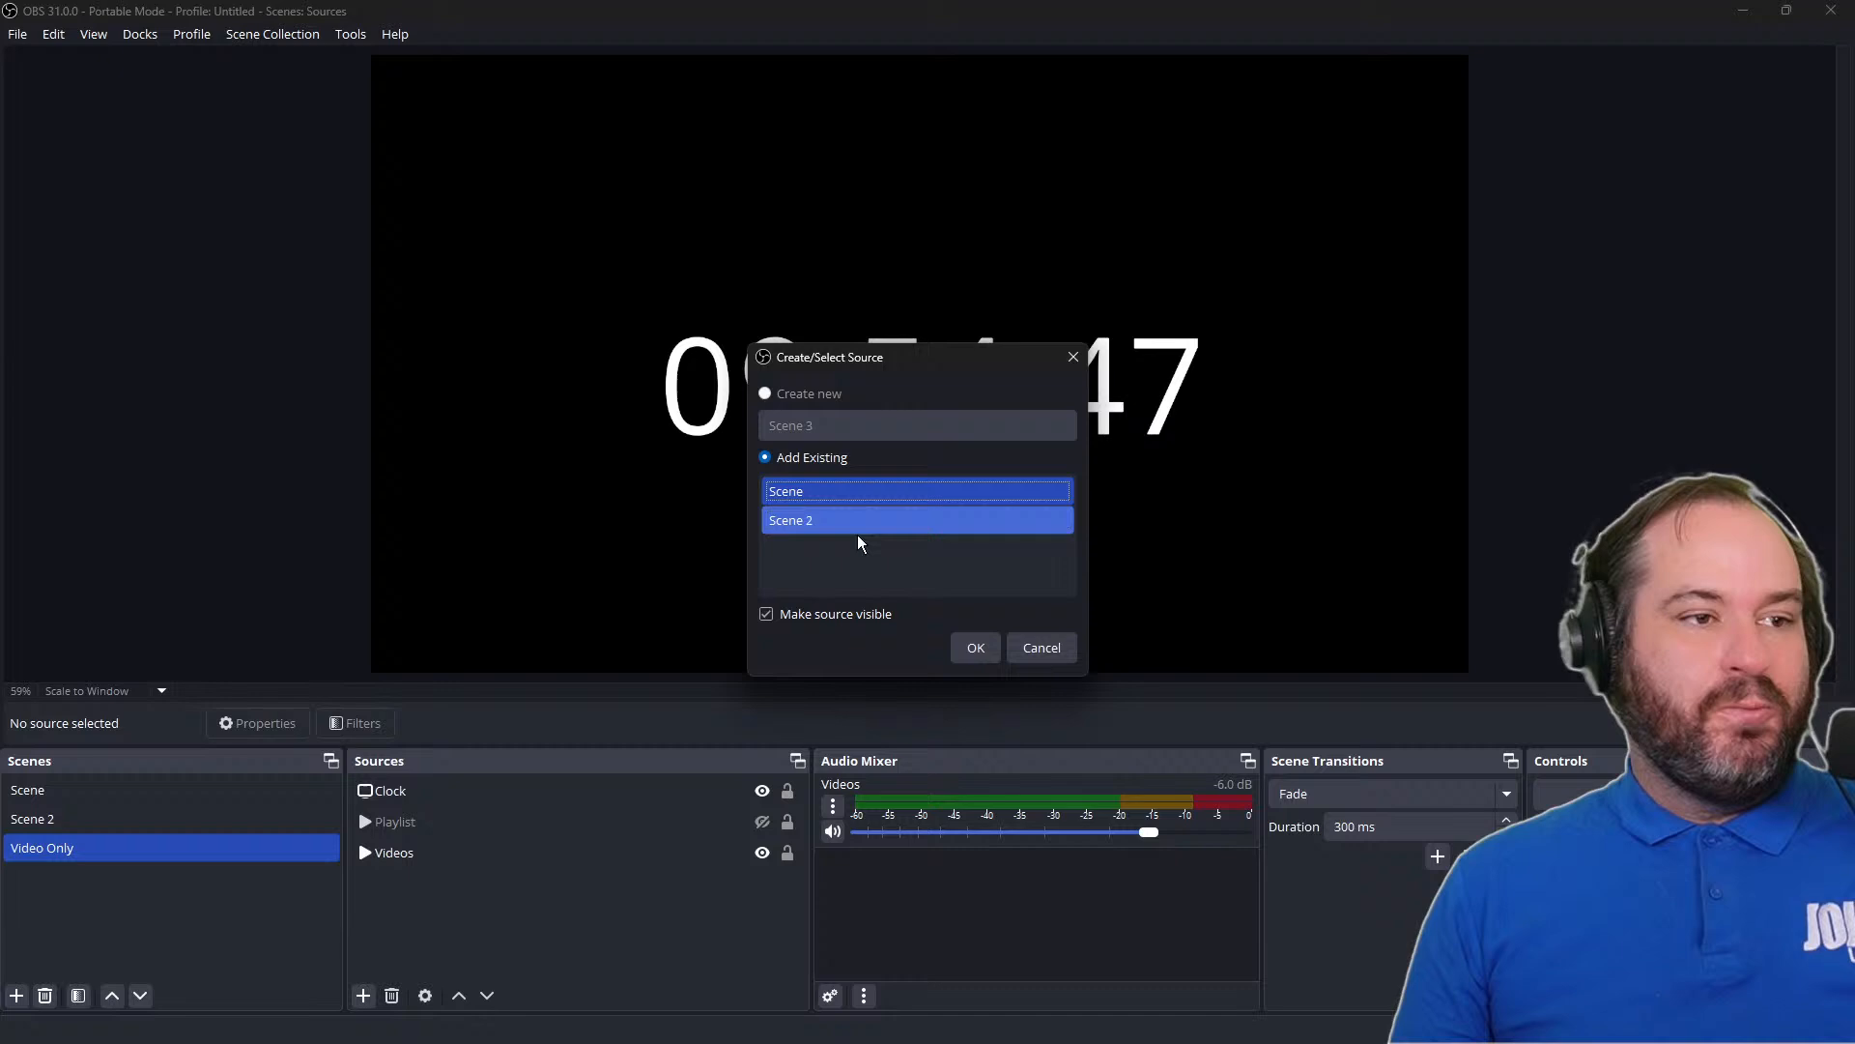
left_click(975, 649)
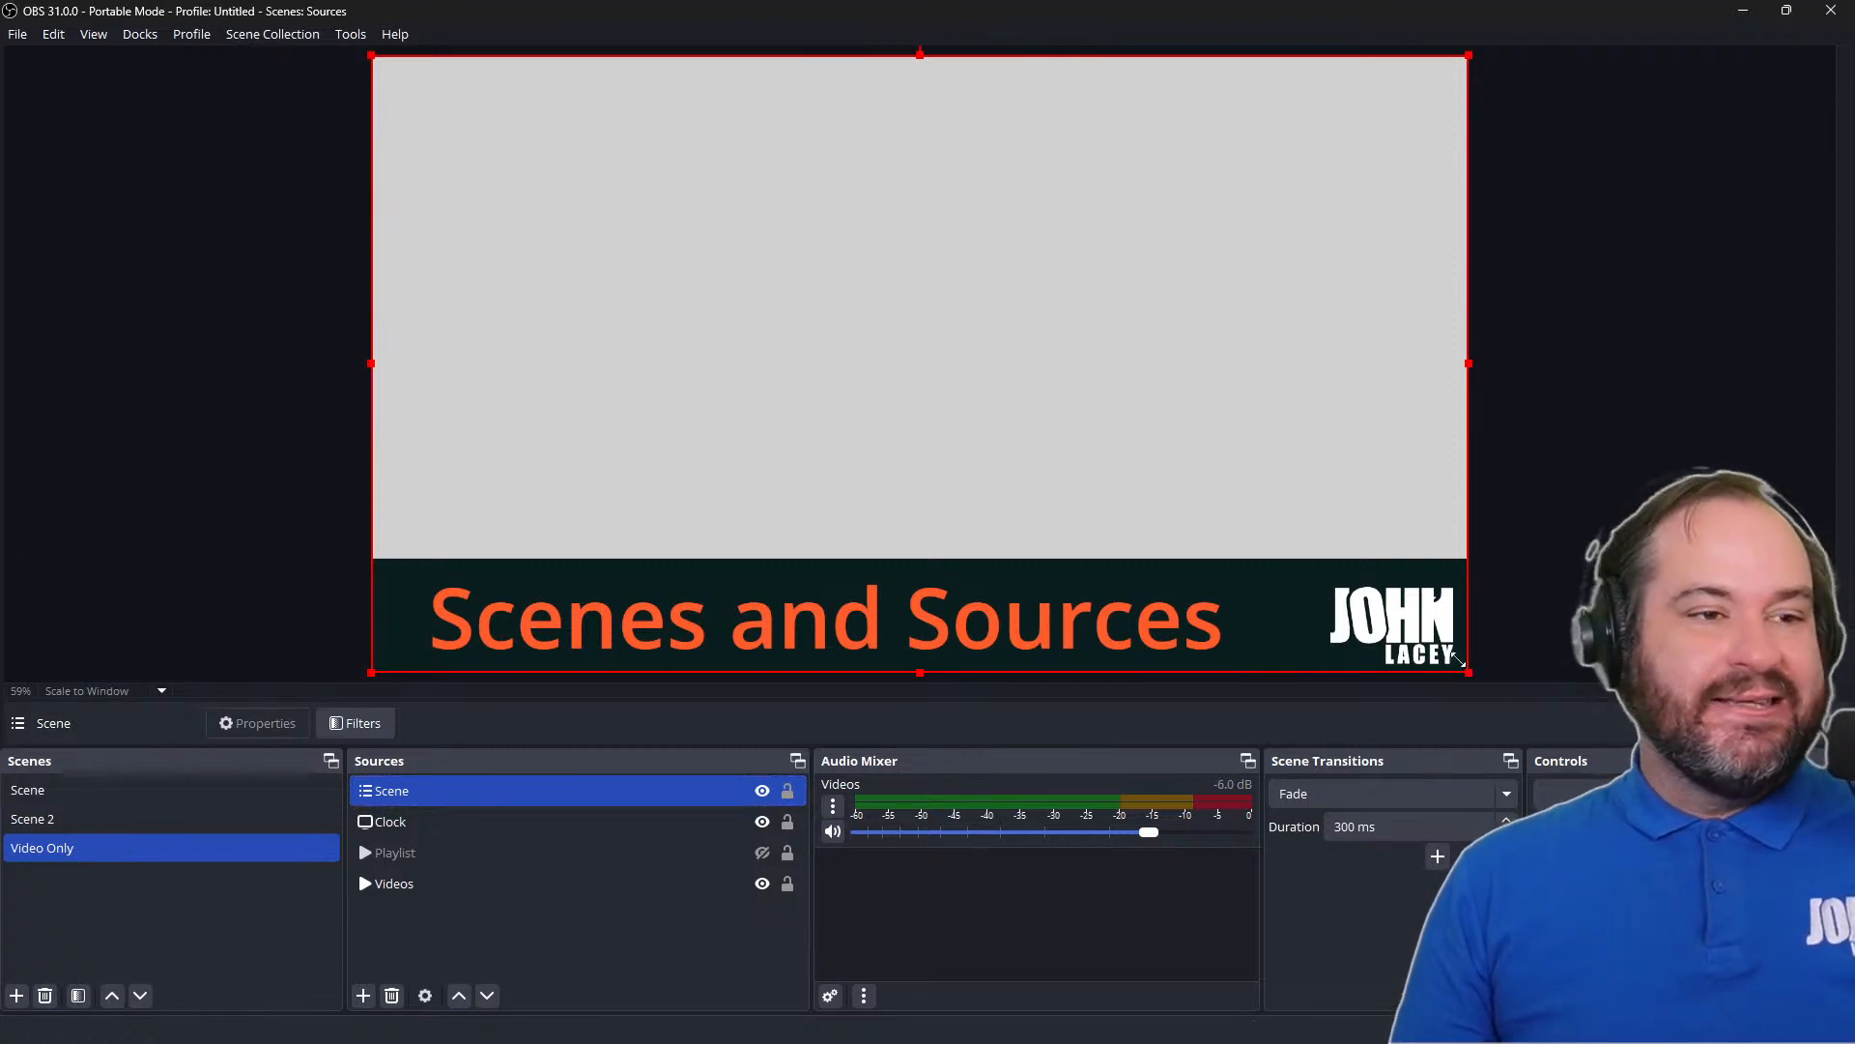
Shrink the nested Scene source, place it about 69 px from the canvas's left edge and 63 px from its top, and order it below Clock
left_click_drag(1459, 660, 1060, 365)
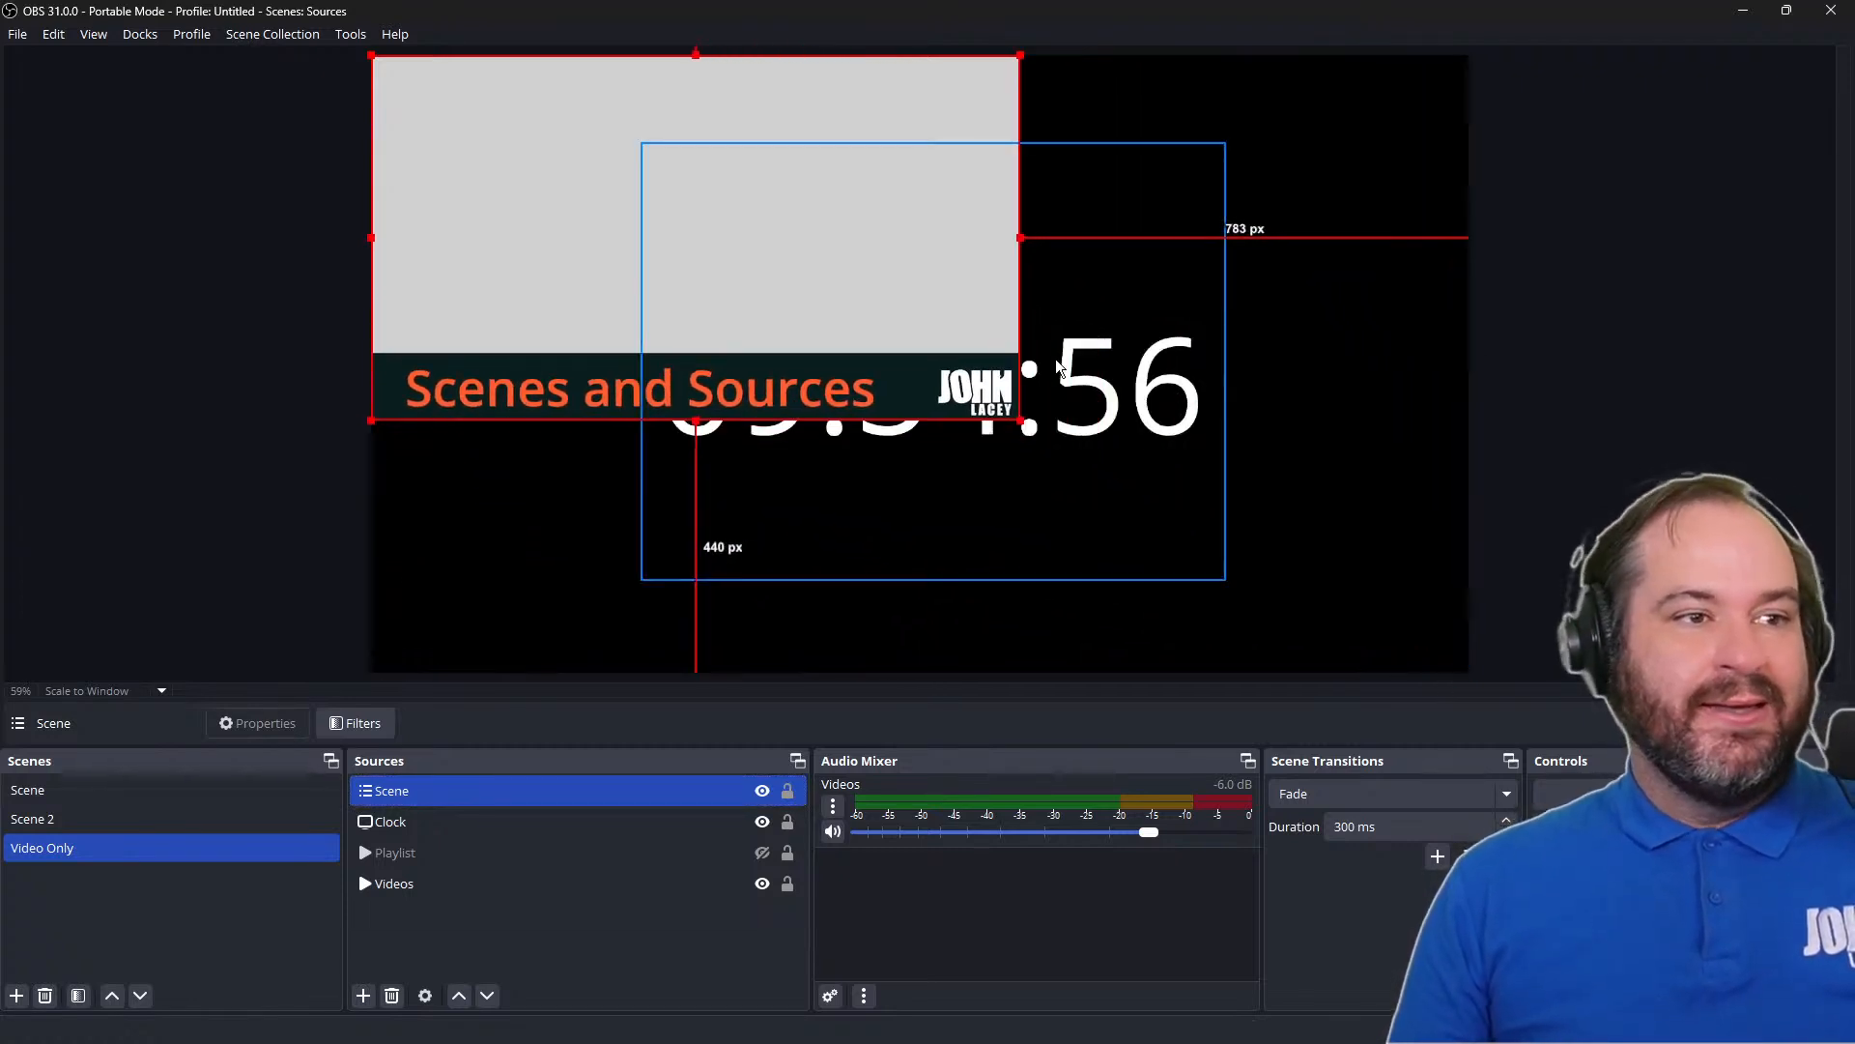
left_click_drag(393, 149, 465, 180)
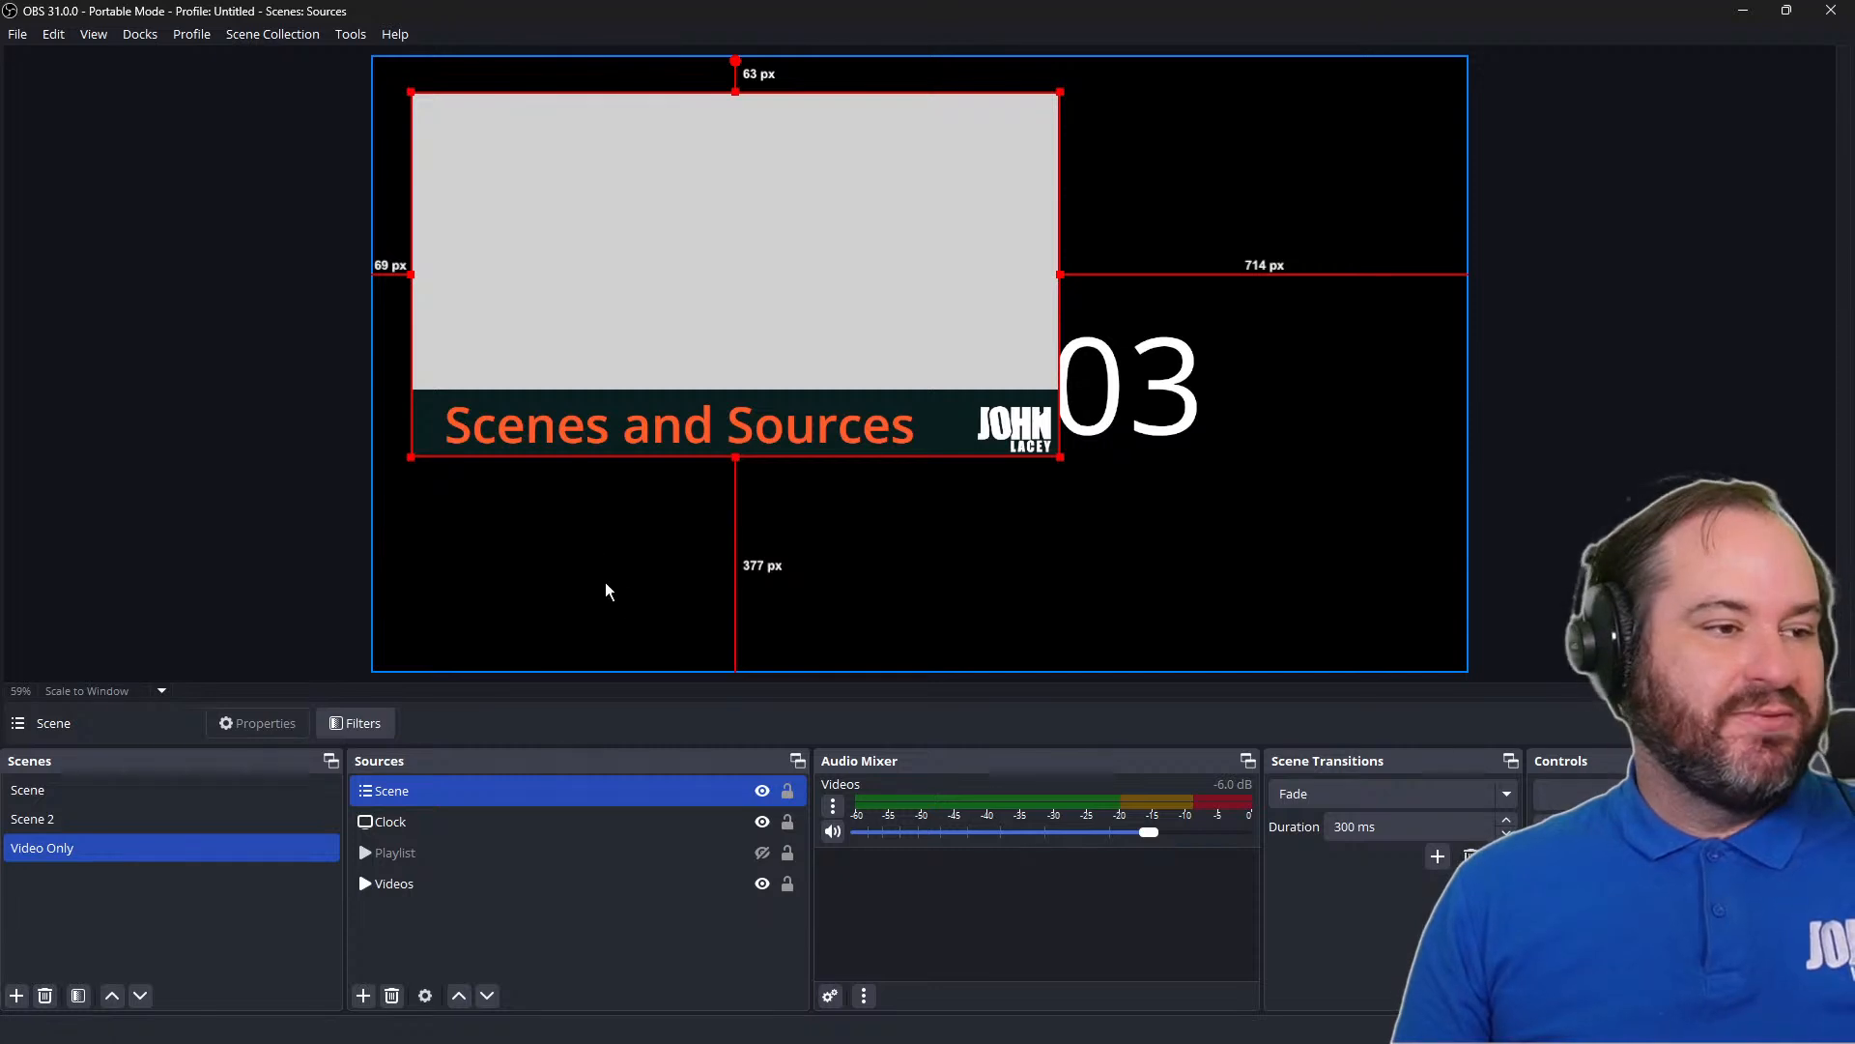
left_click_drag(716, 798, 714, 835)
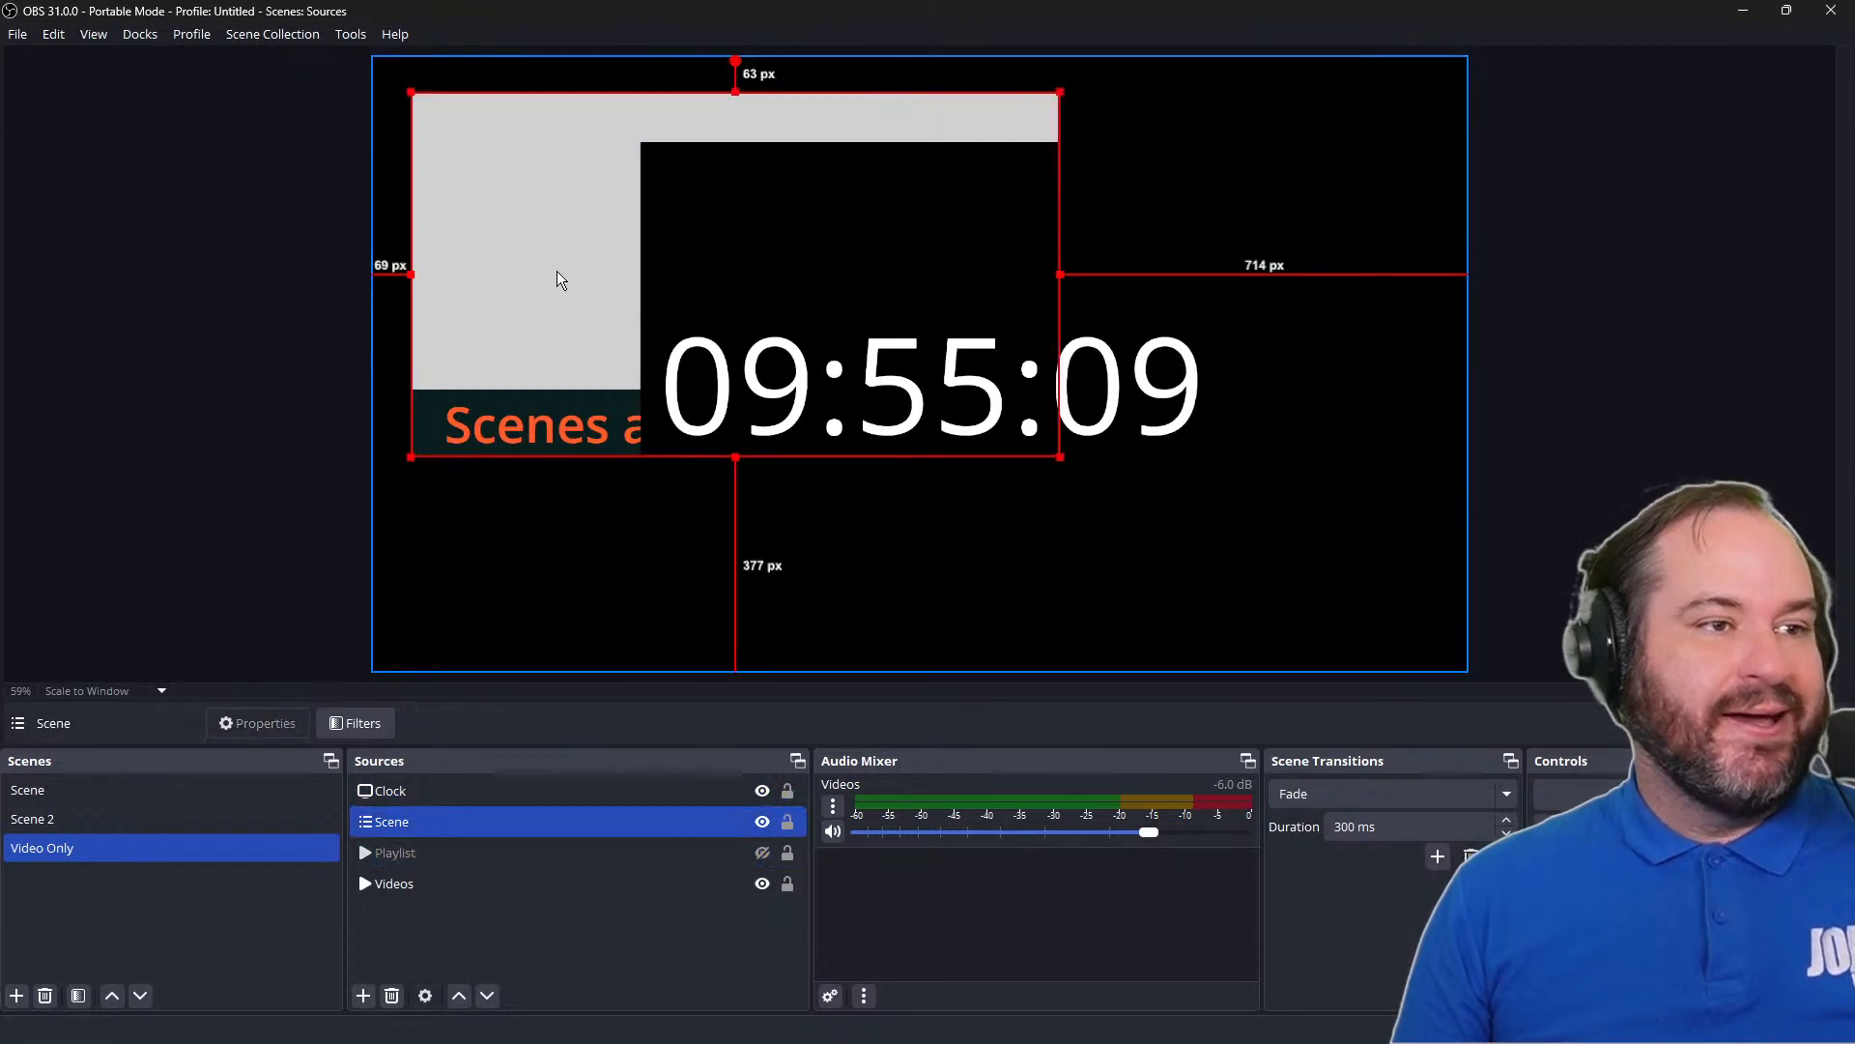
Enlarge the Scene source into the canvas's bottom-left corner, about 184 px from the top and 331 px from the right, and hide it
left_click_drag(559, 280, 539, 481)
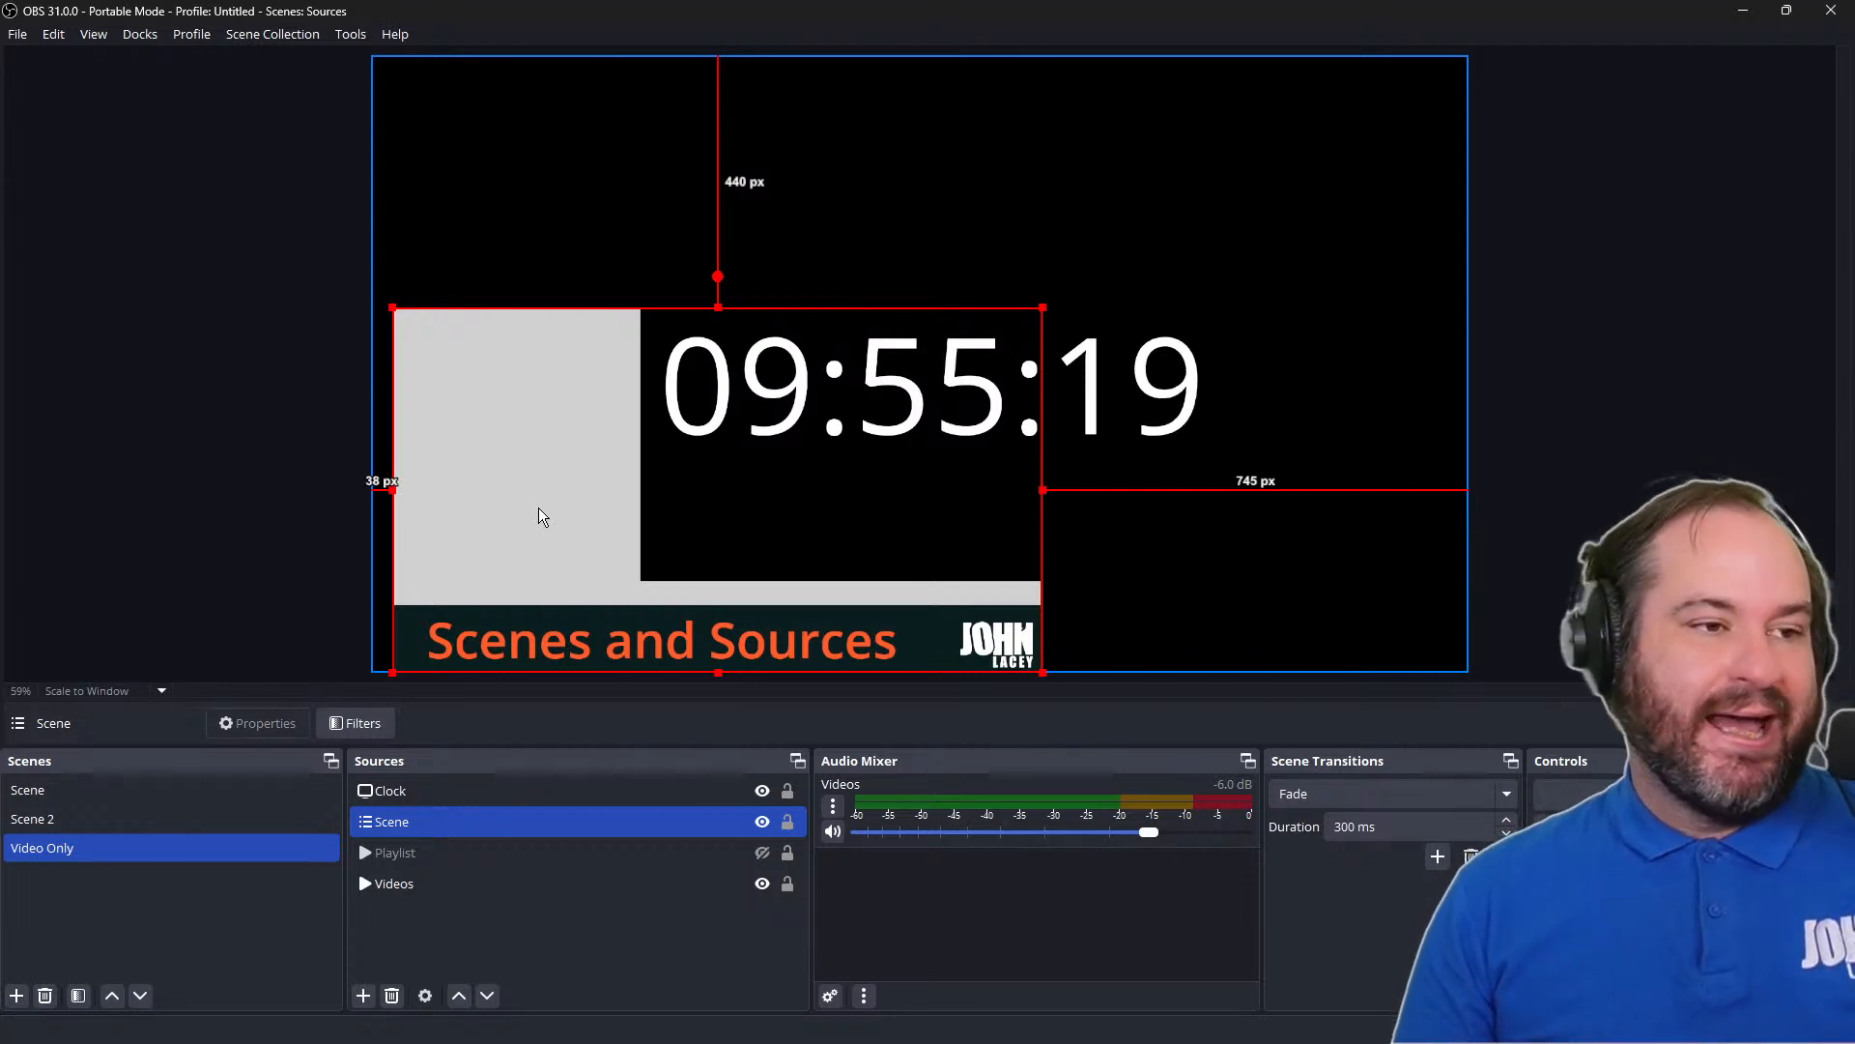
left_click_drag(540, 509, 525, 353)
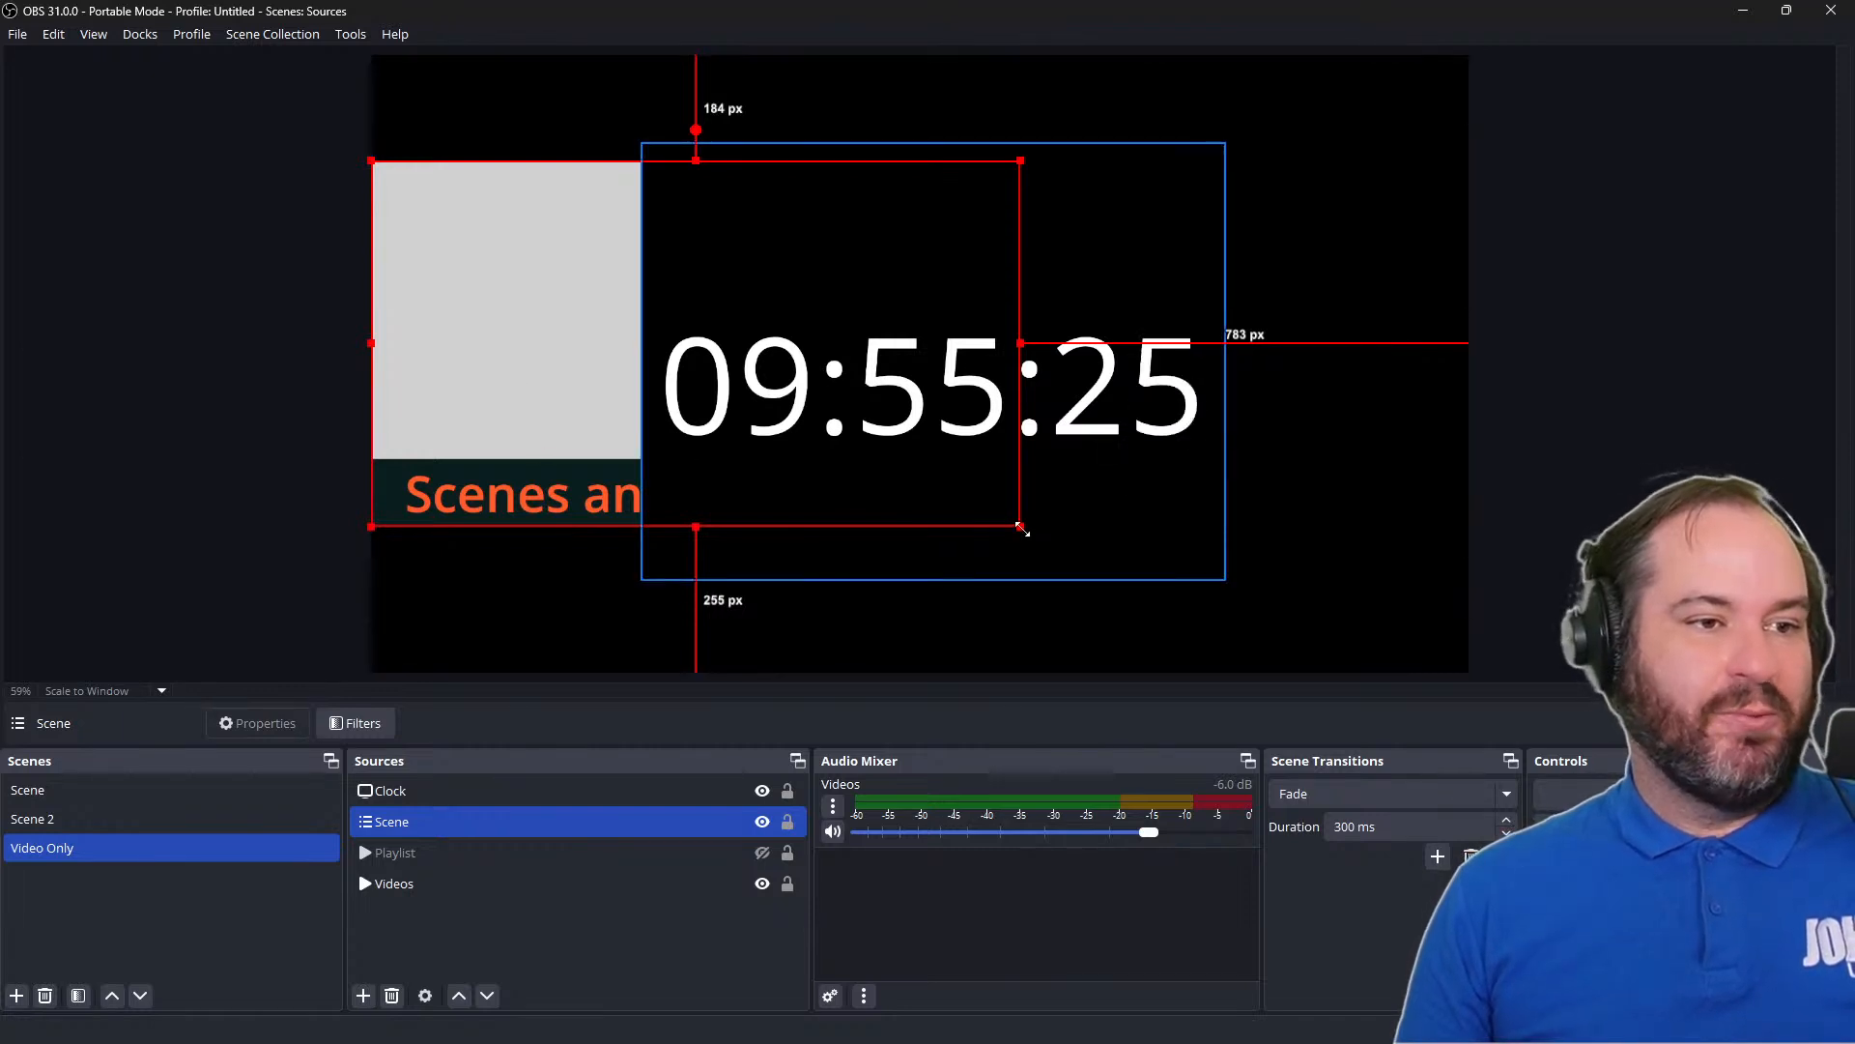
left_click_drag(1021, 526, 1280, 671)
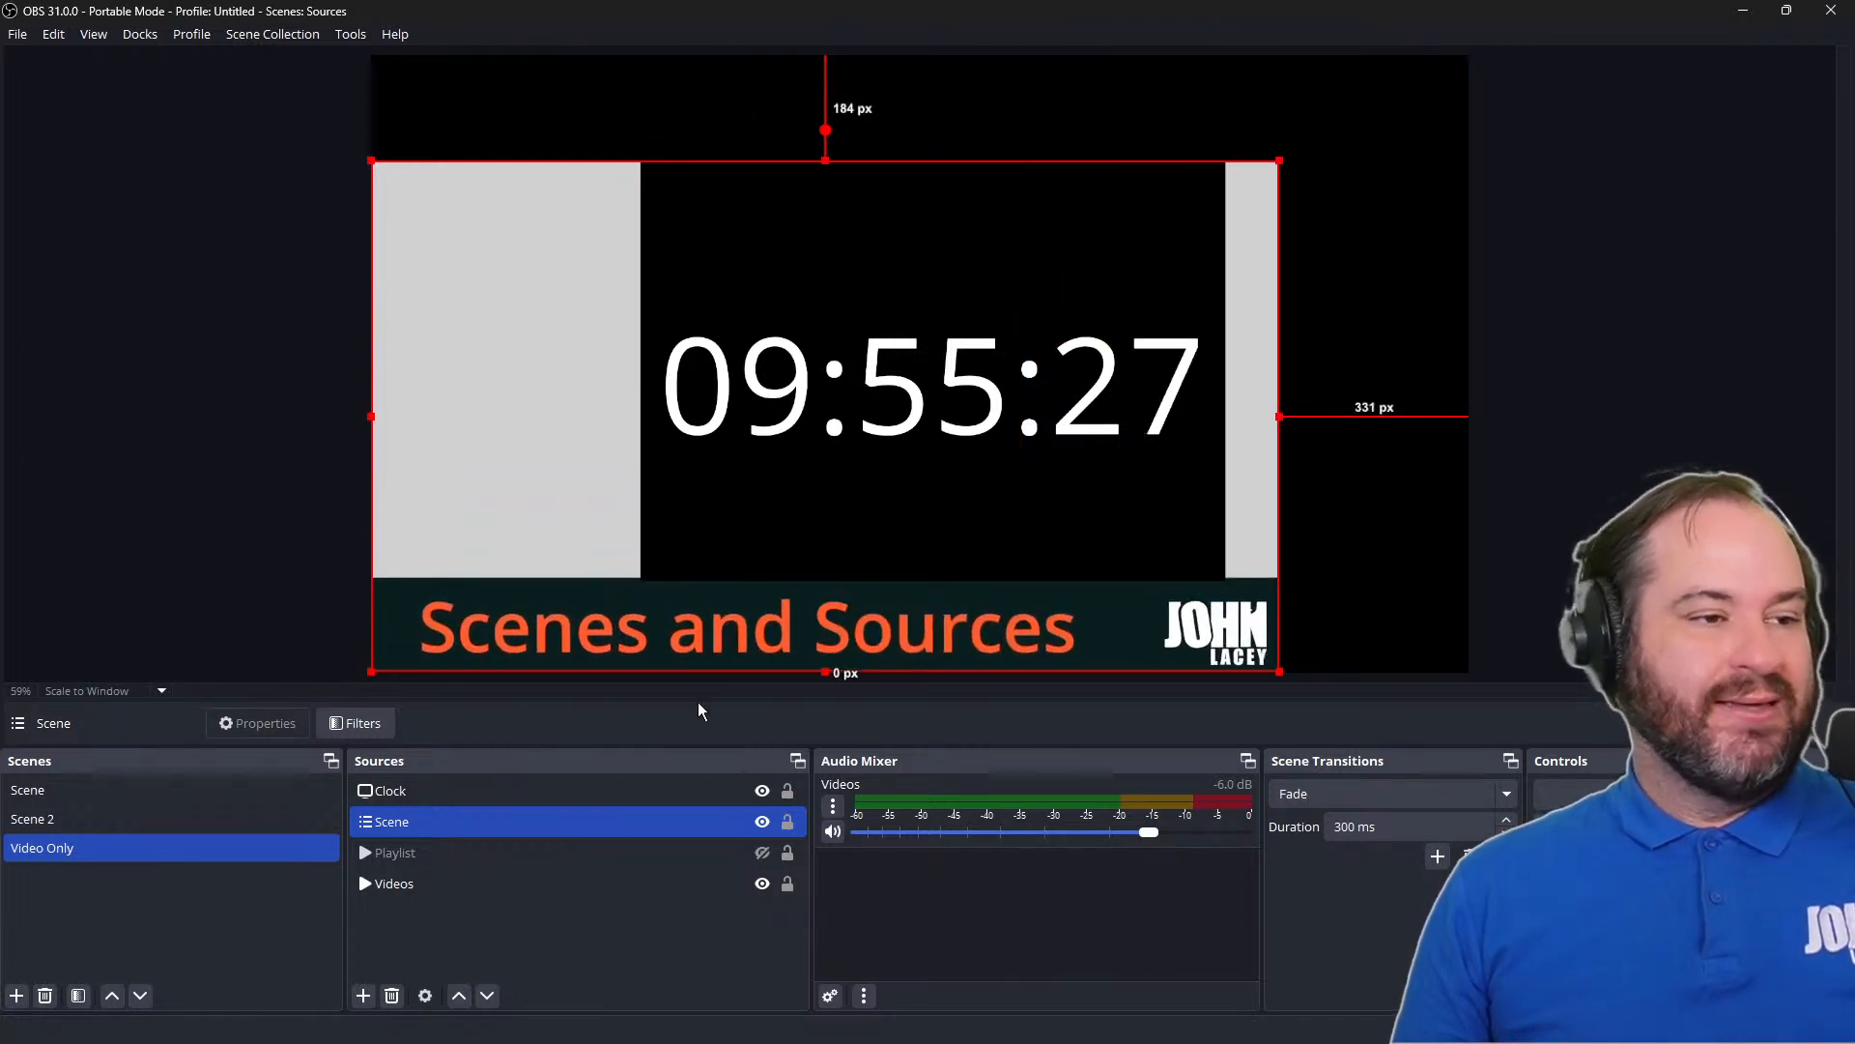
left_click(764, 822)
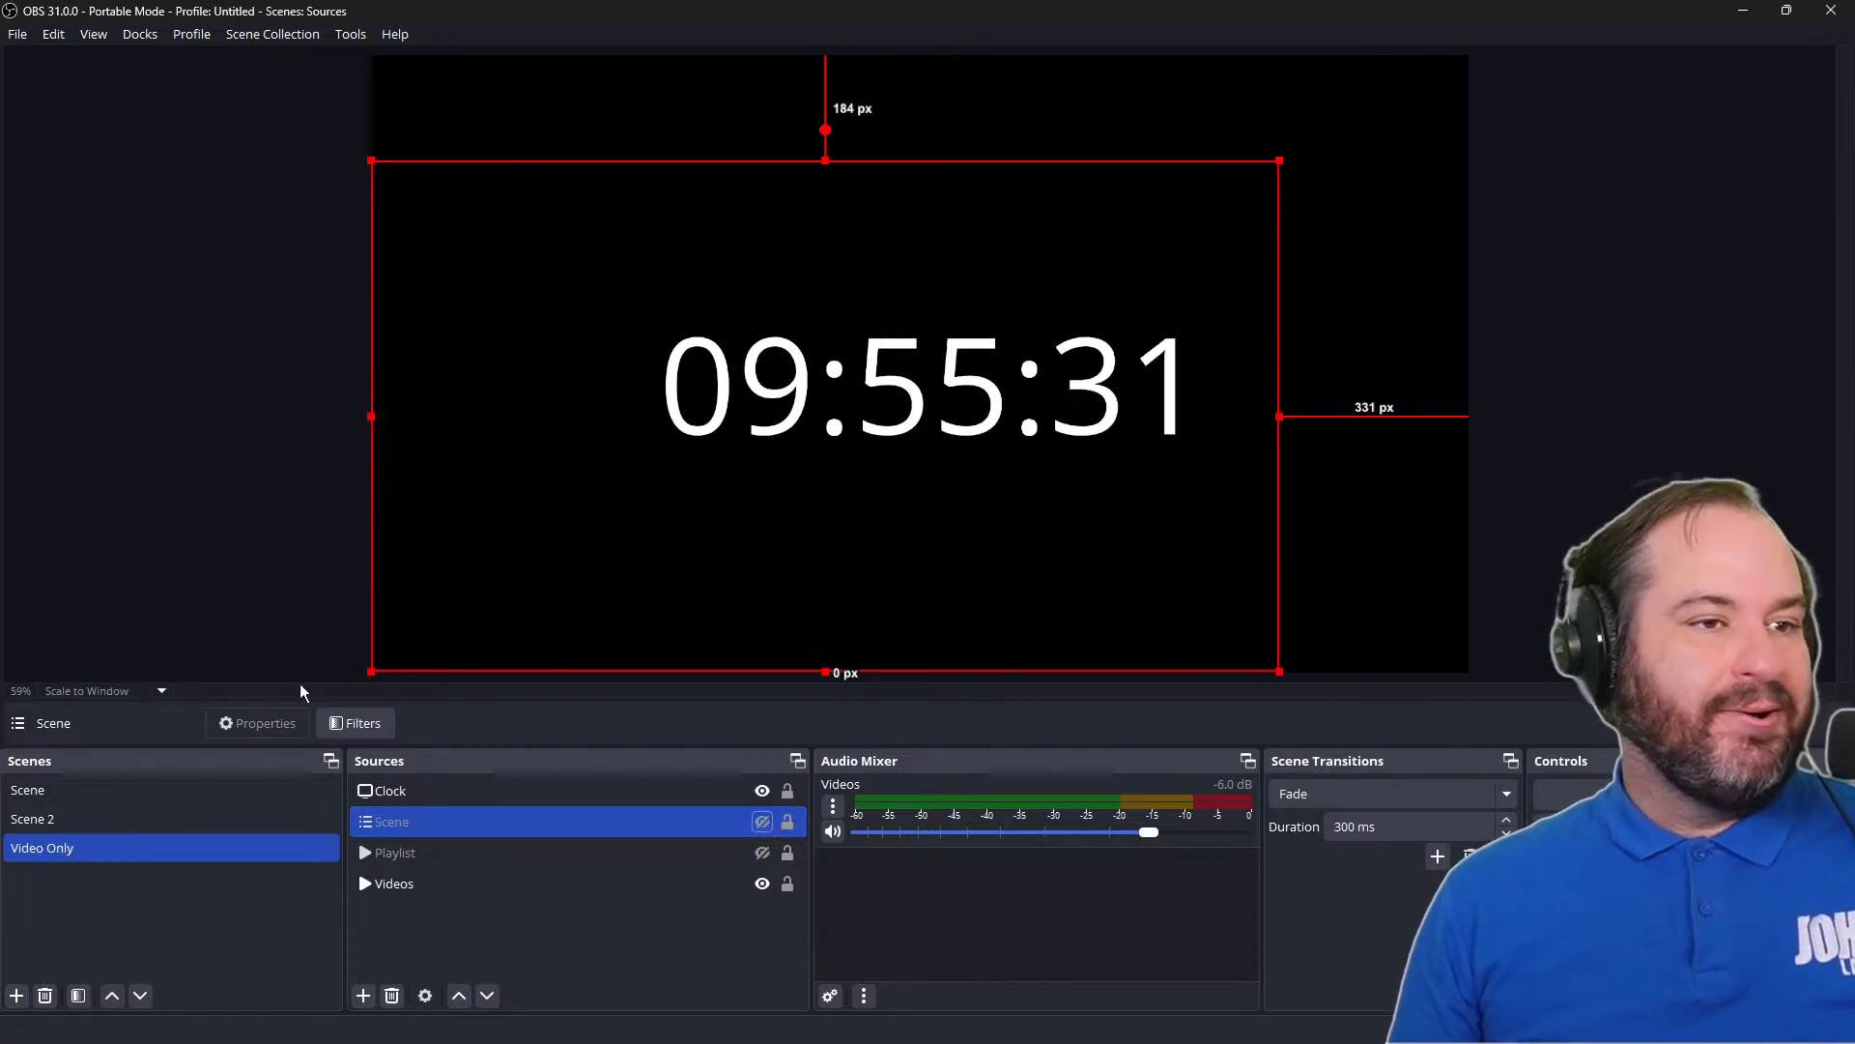
left_click(165, 397)
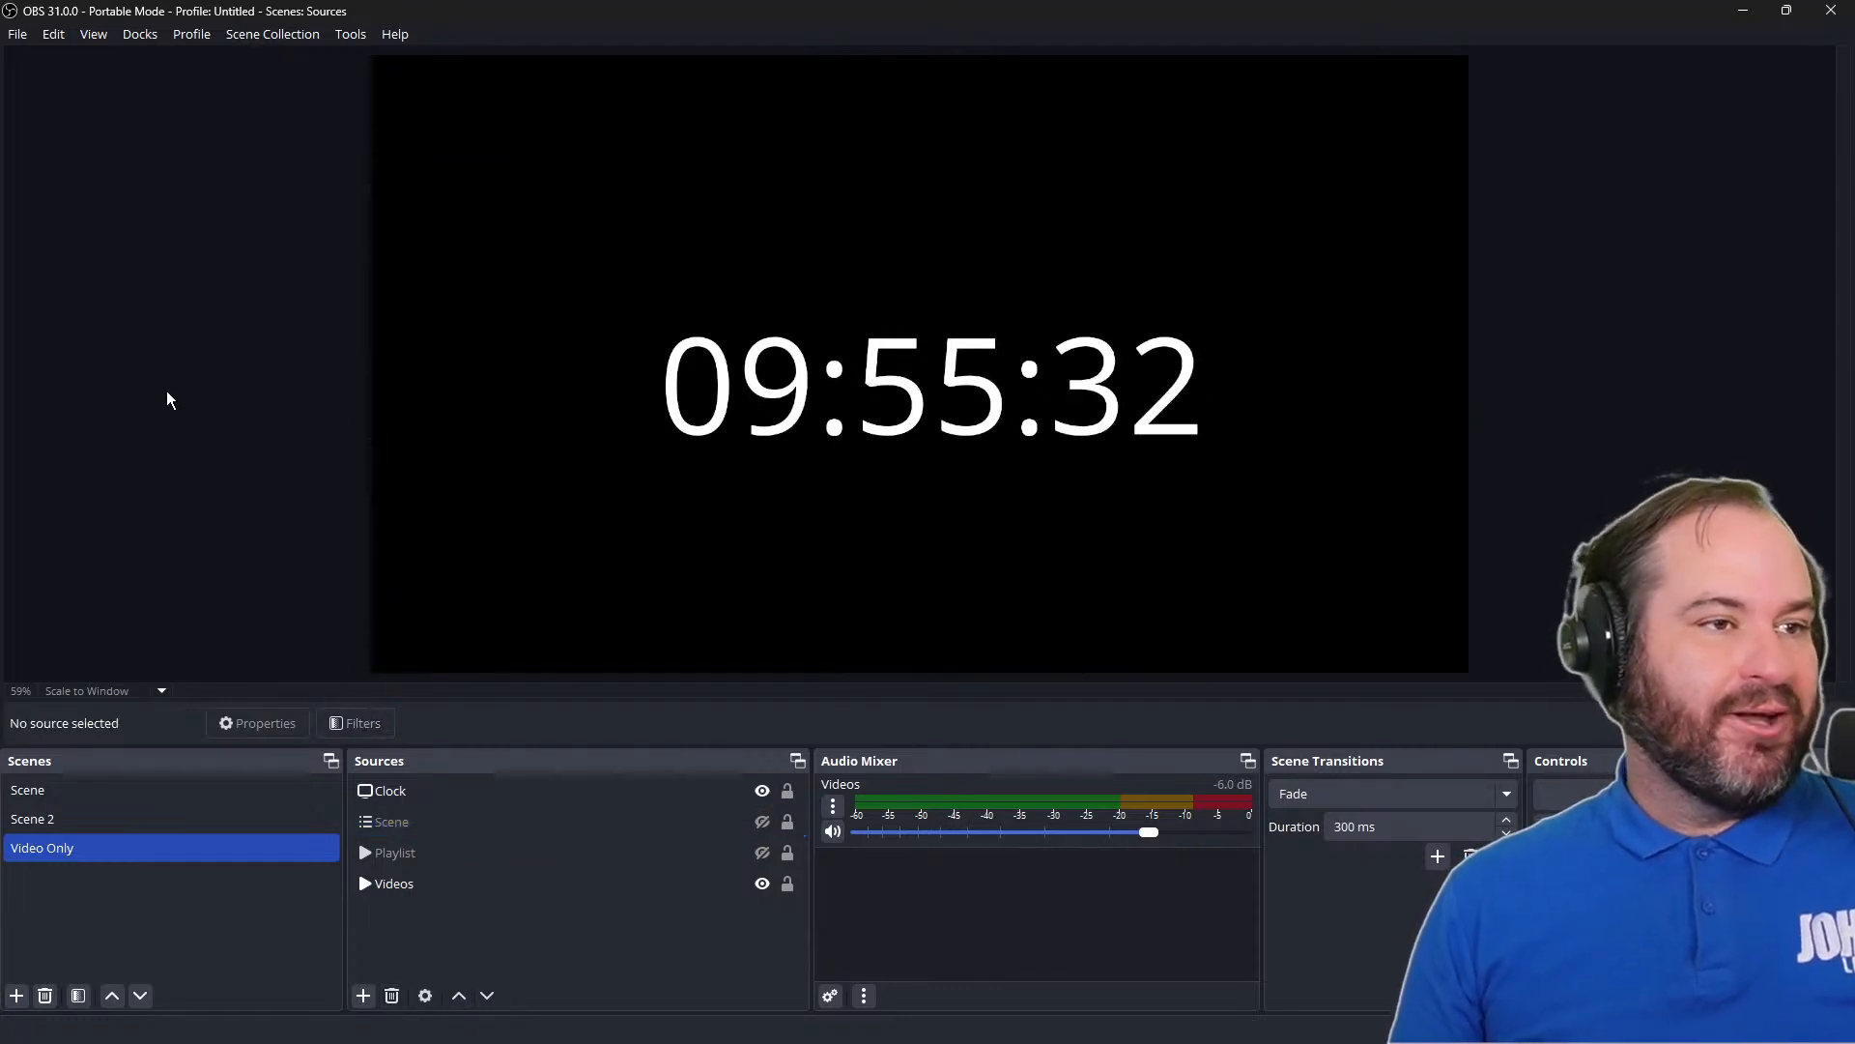
Add a new Browser source named Browser to the Video Only scene
left_click(364, 995)
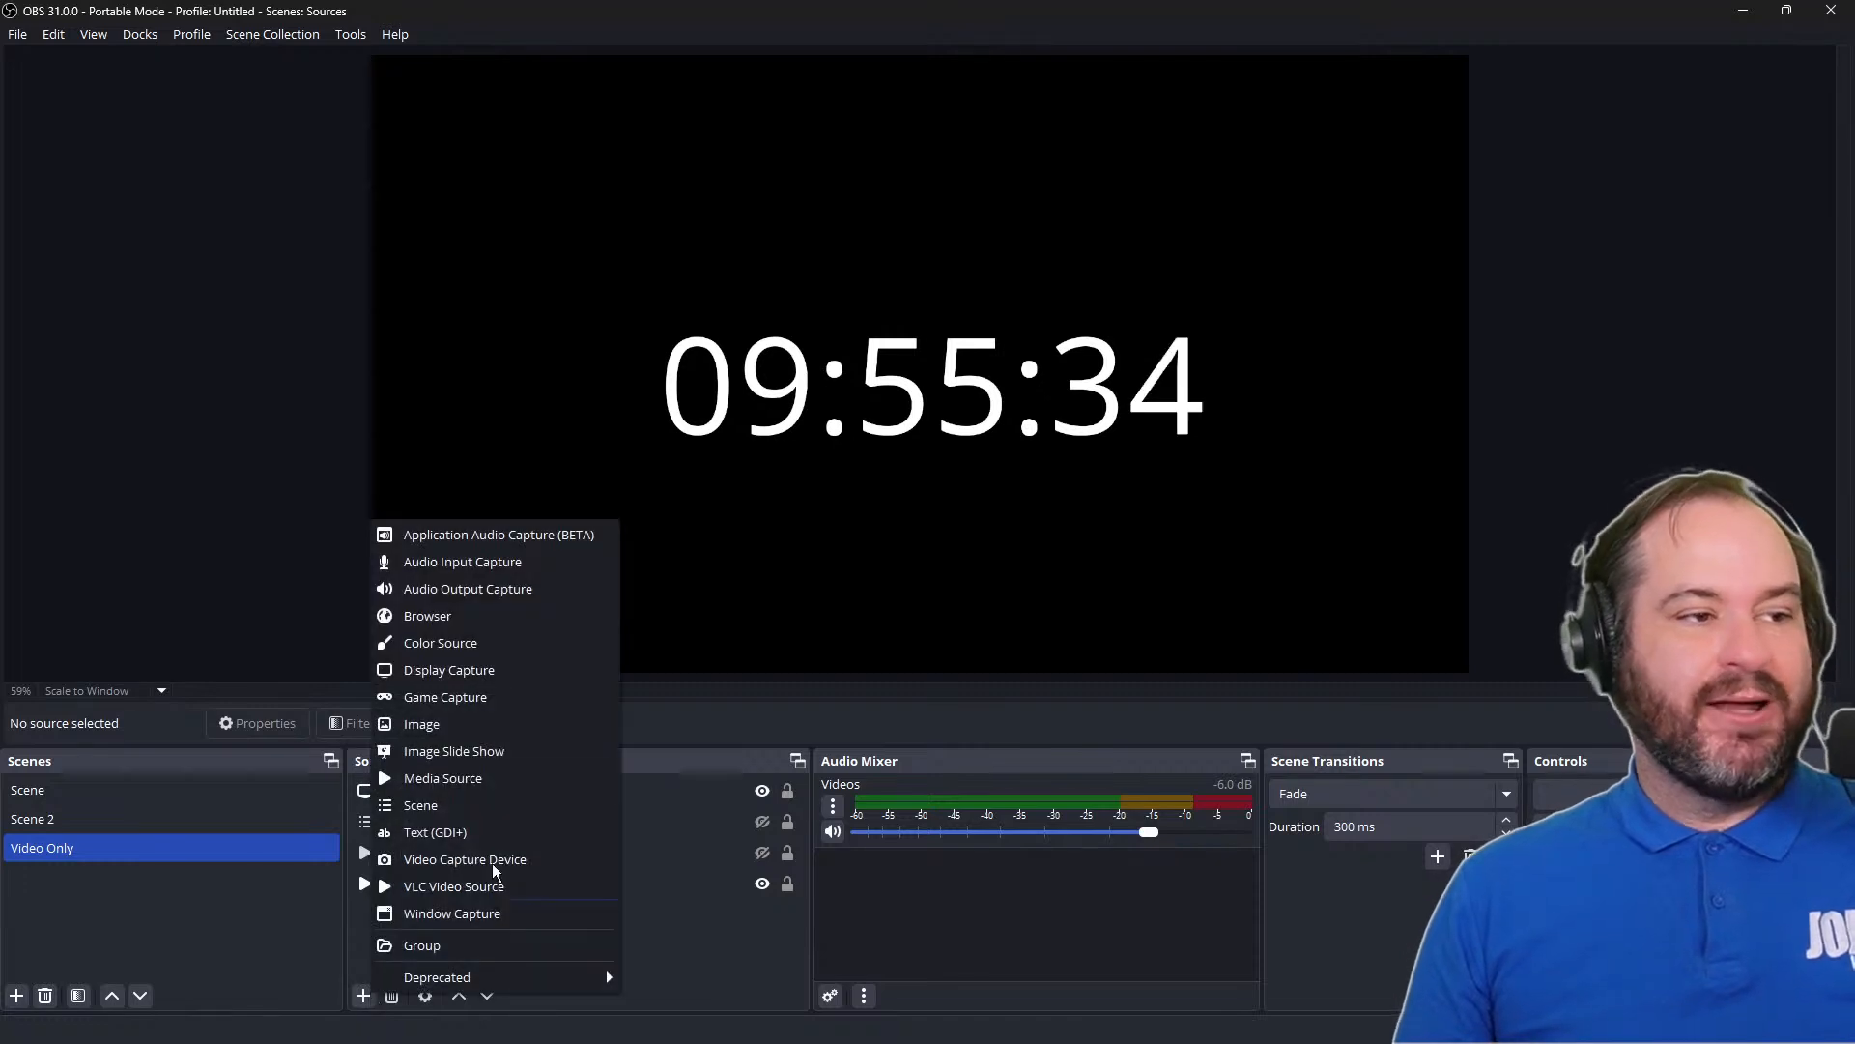
left_click(568, 633)
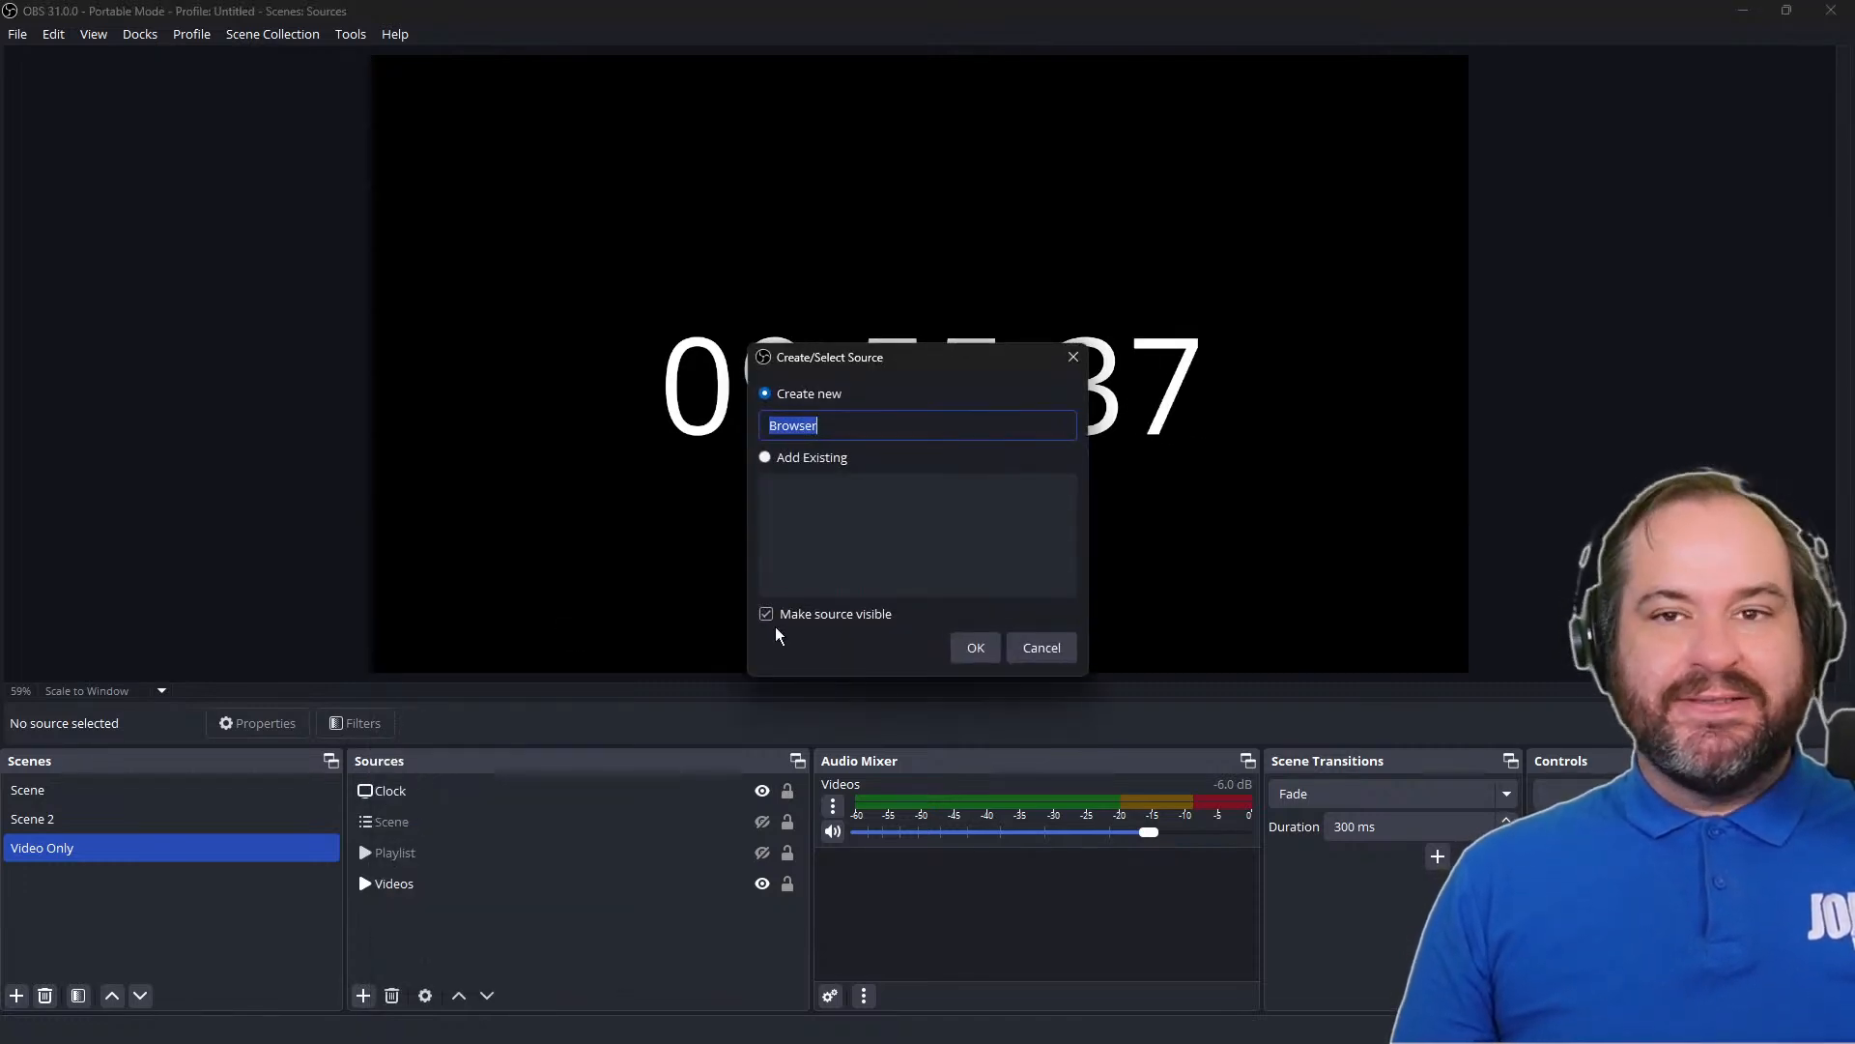
left_click(976, 647)
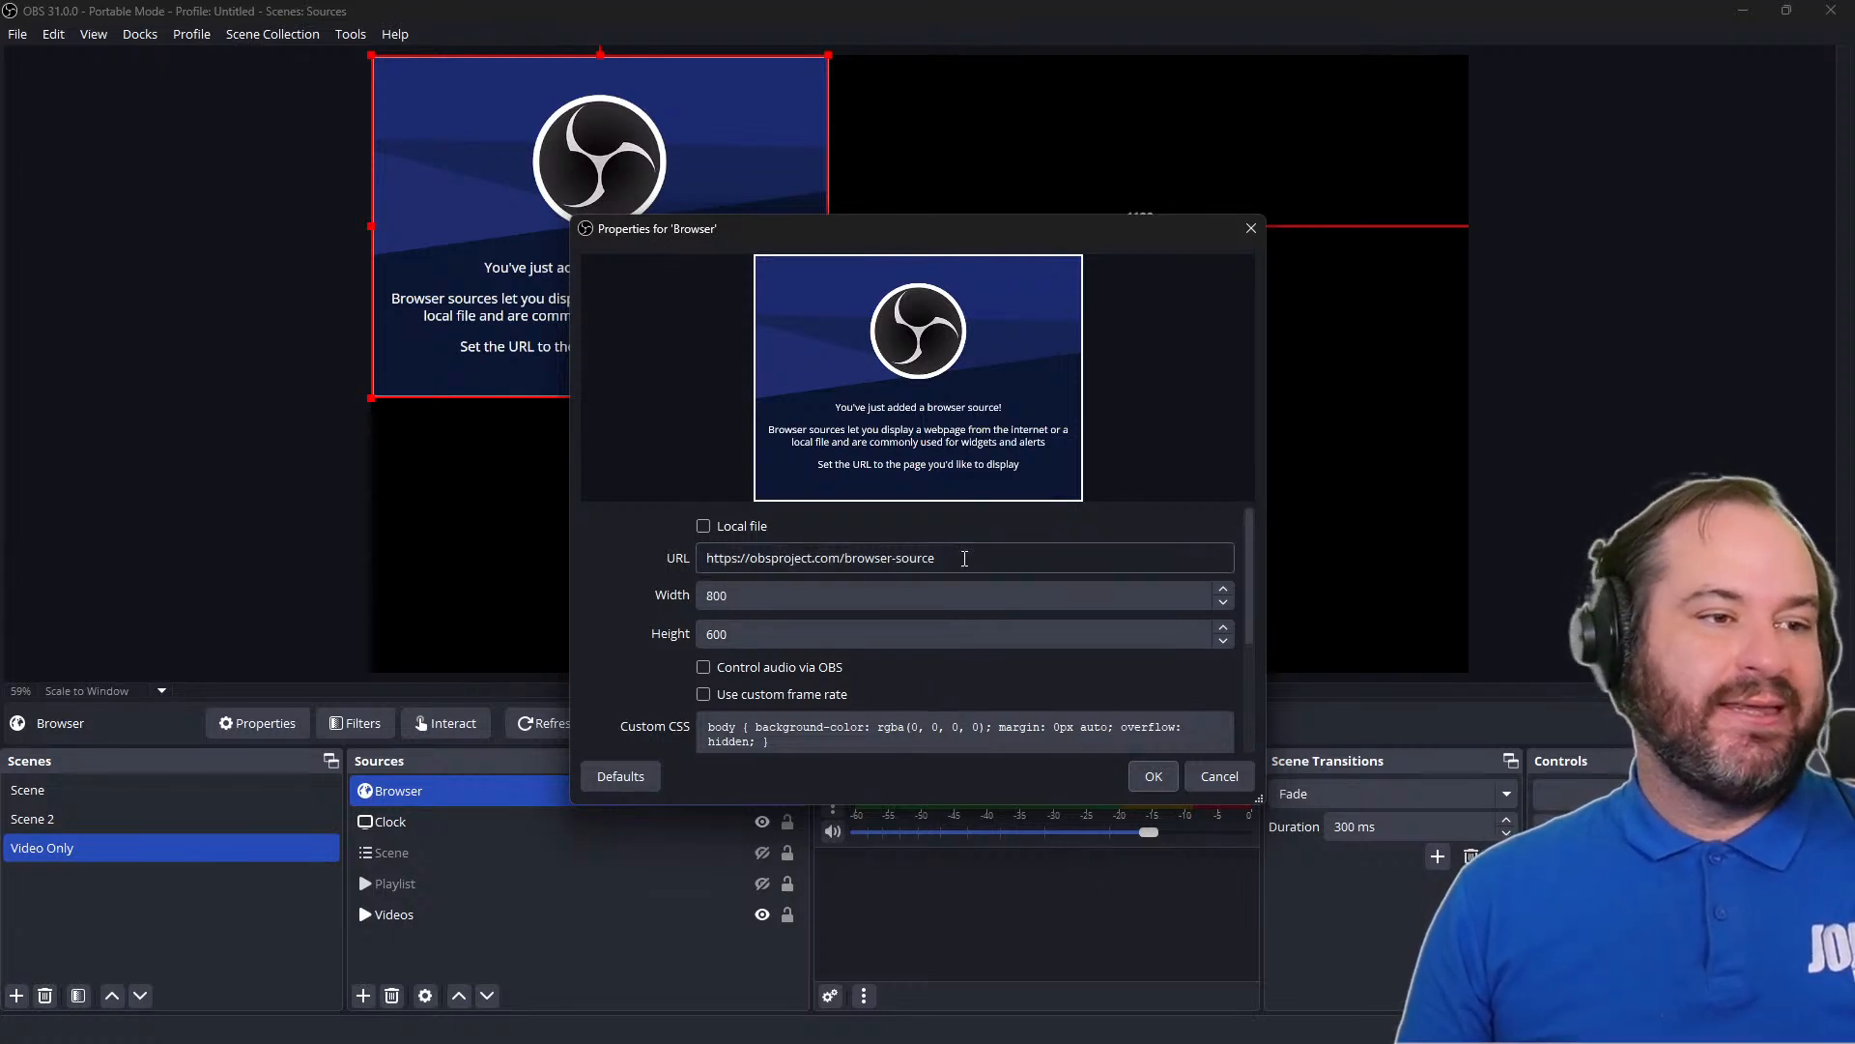
Try the Browser source's Local file option on and off, and close its properties, discarding the changes
left_click_drag(964, 559, 746, 565)
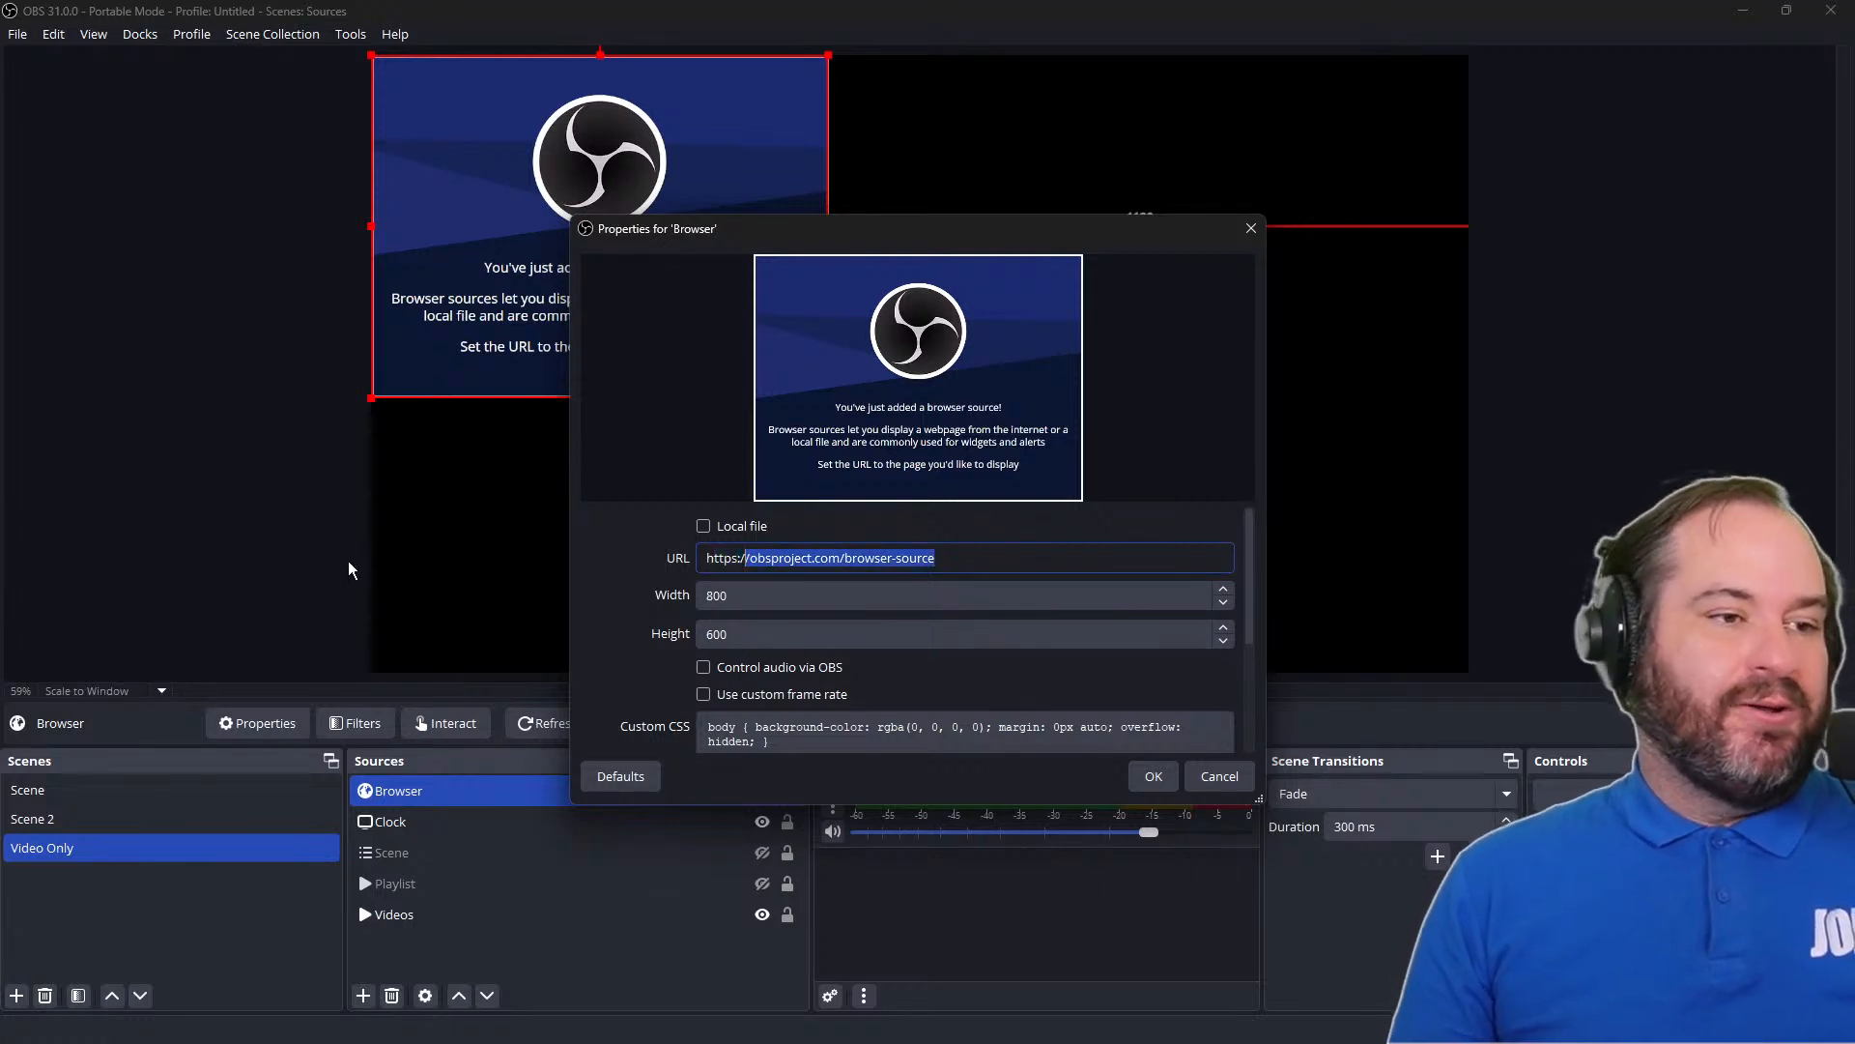
left_click(703, 534)
left_click(703, 534)
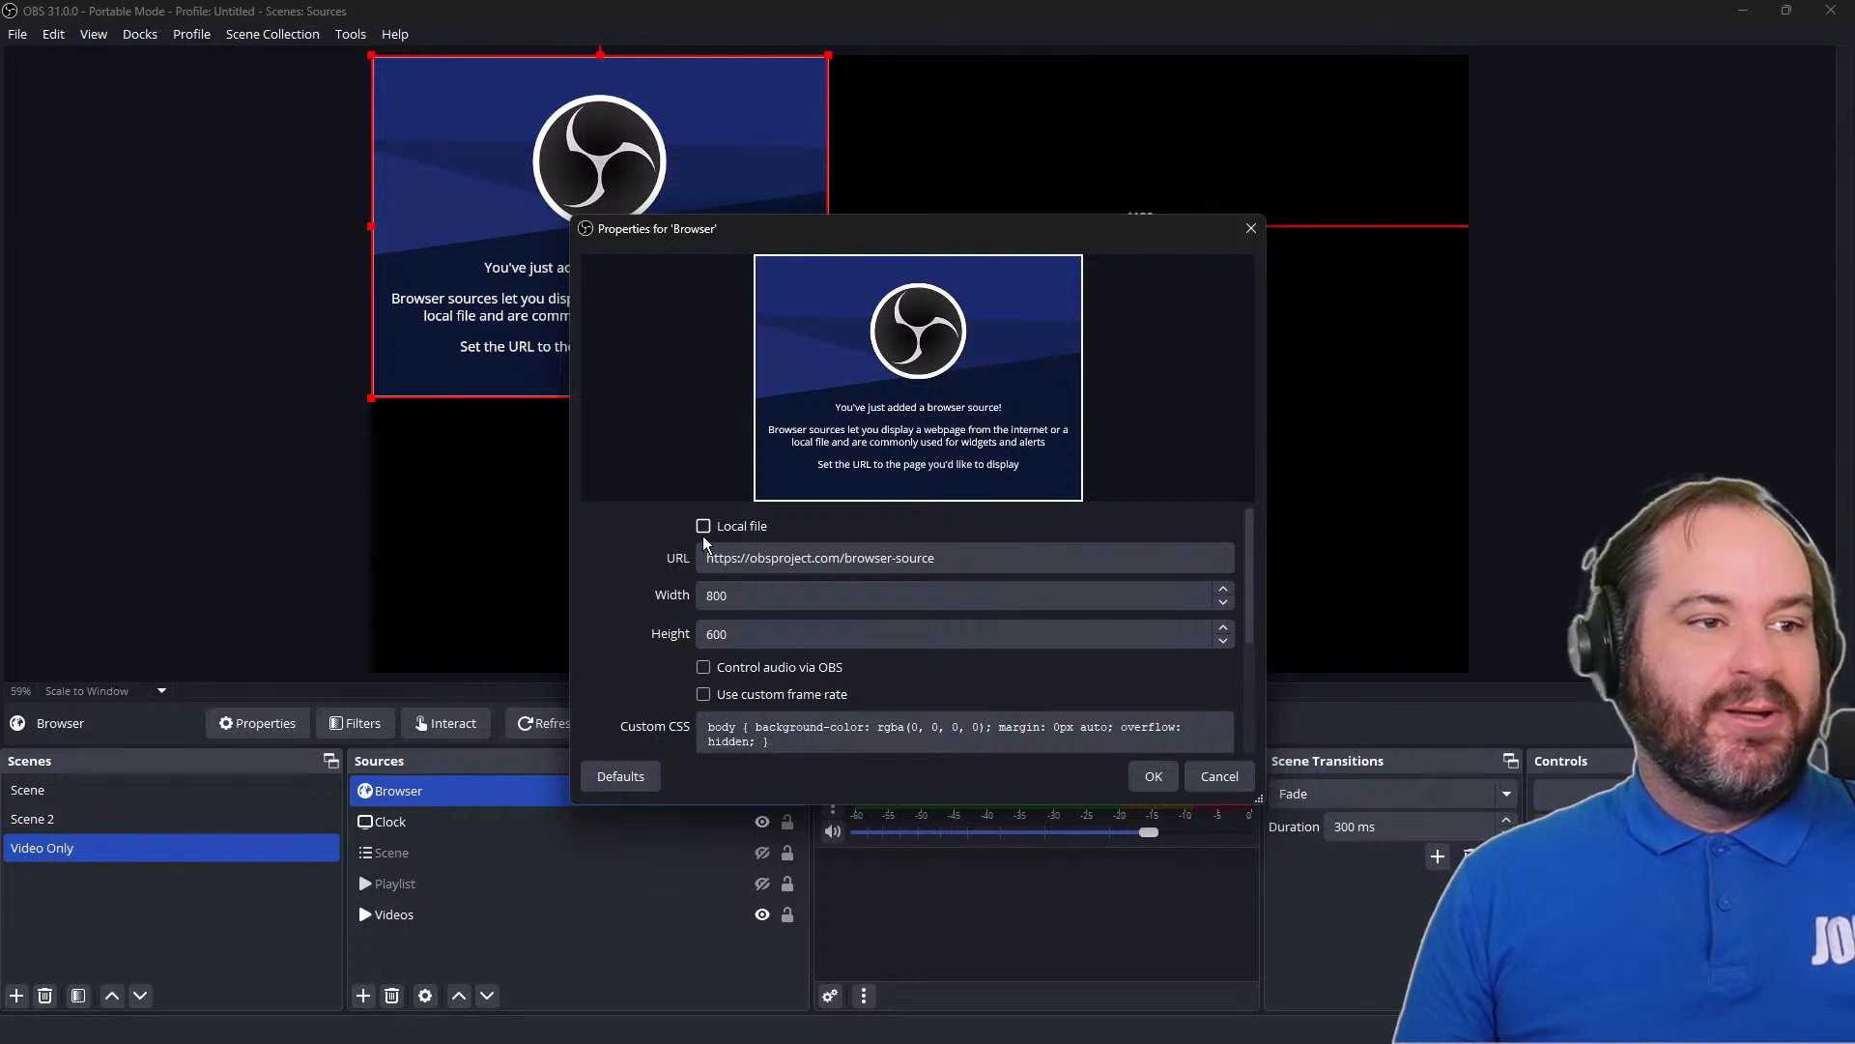
left_click_drag(939, 228, 1524, 409)
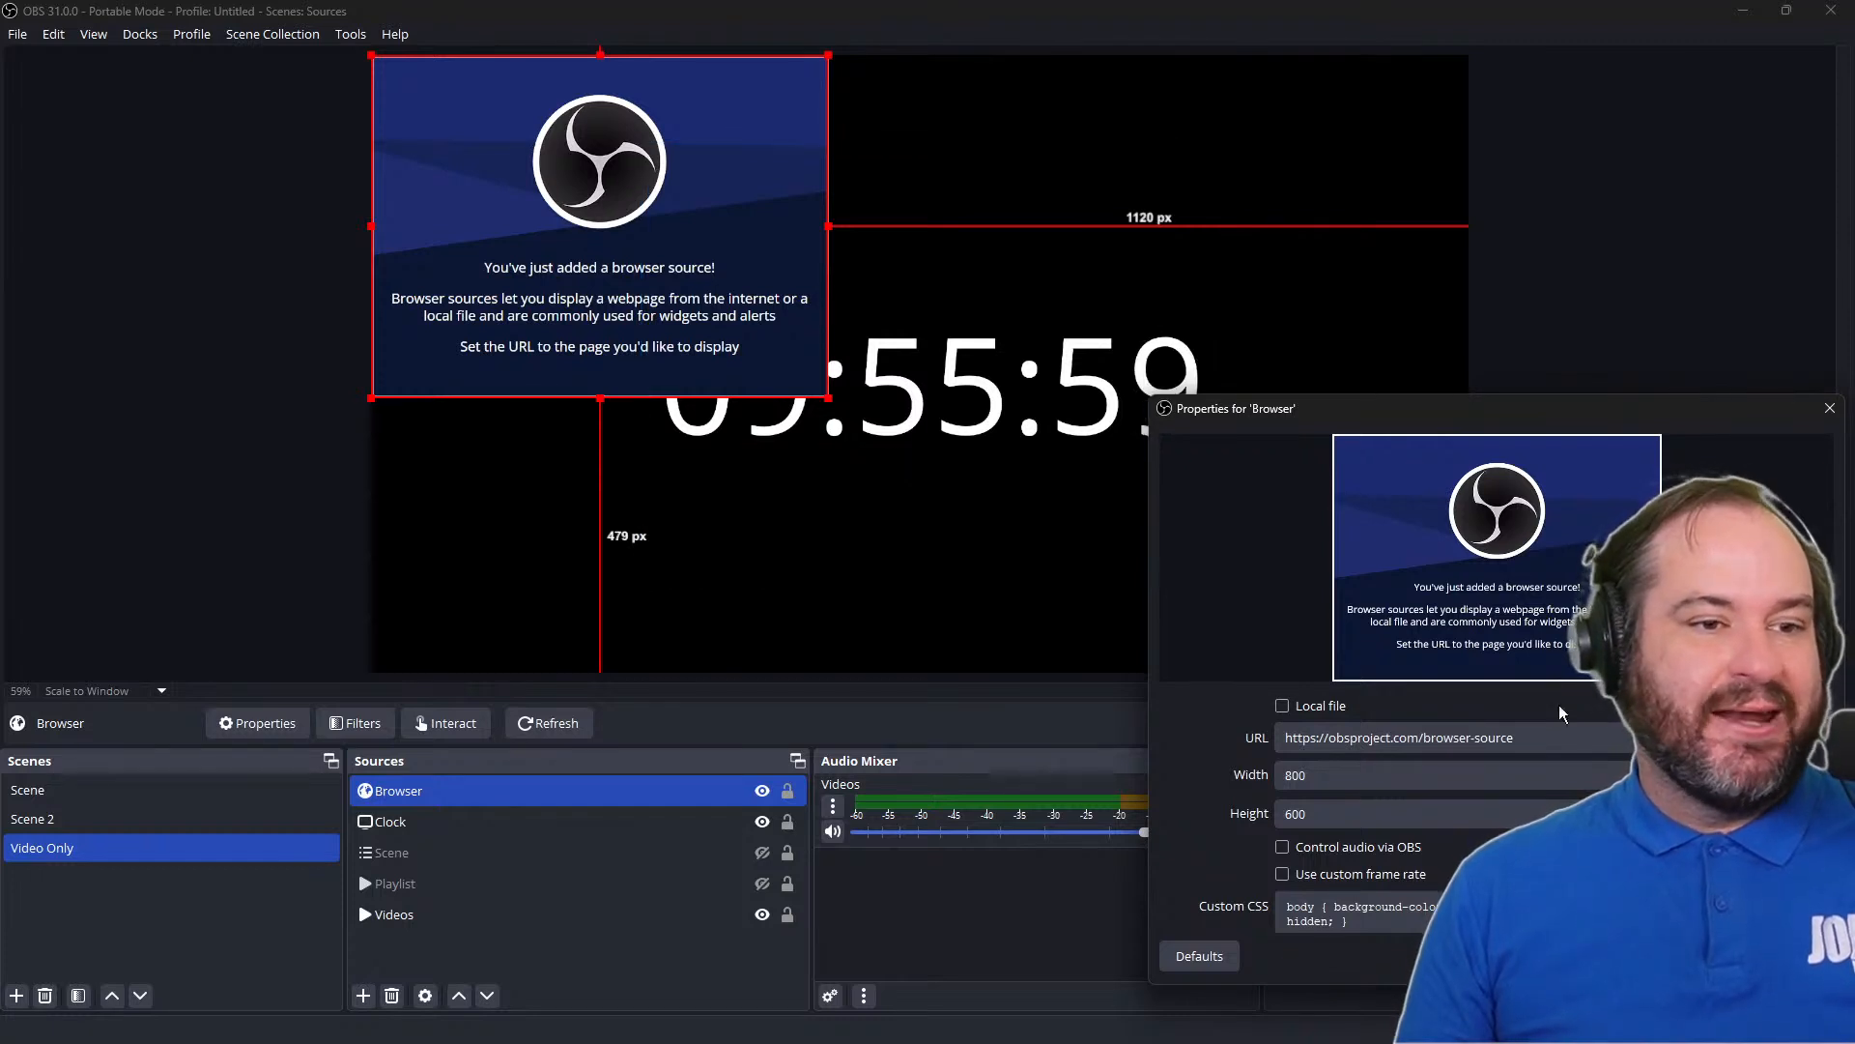
left_click(1322, 705)
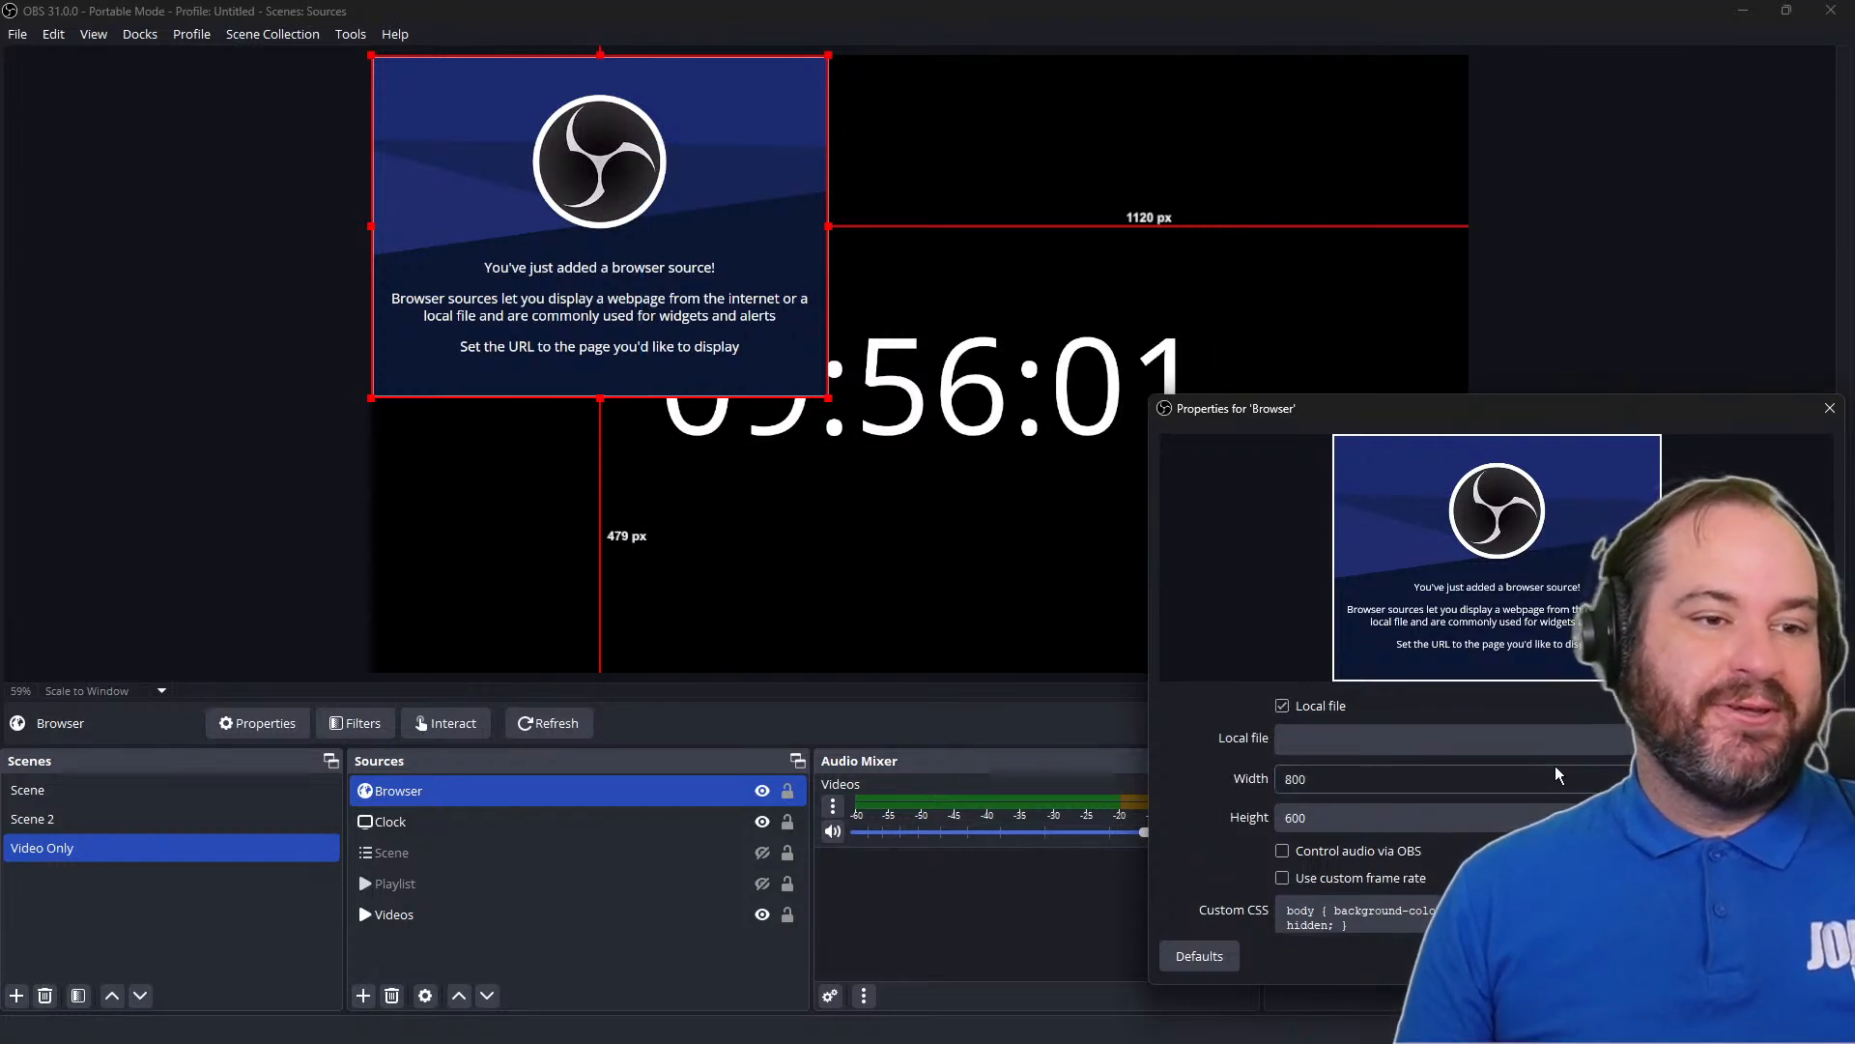
left_click(1316, 699)
left_click(1836, 412)
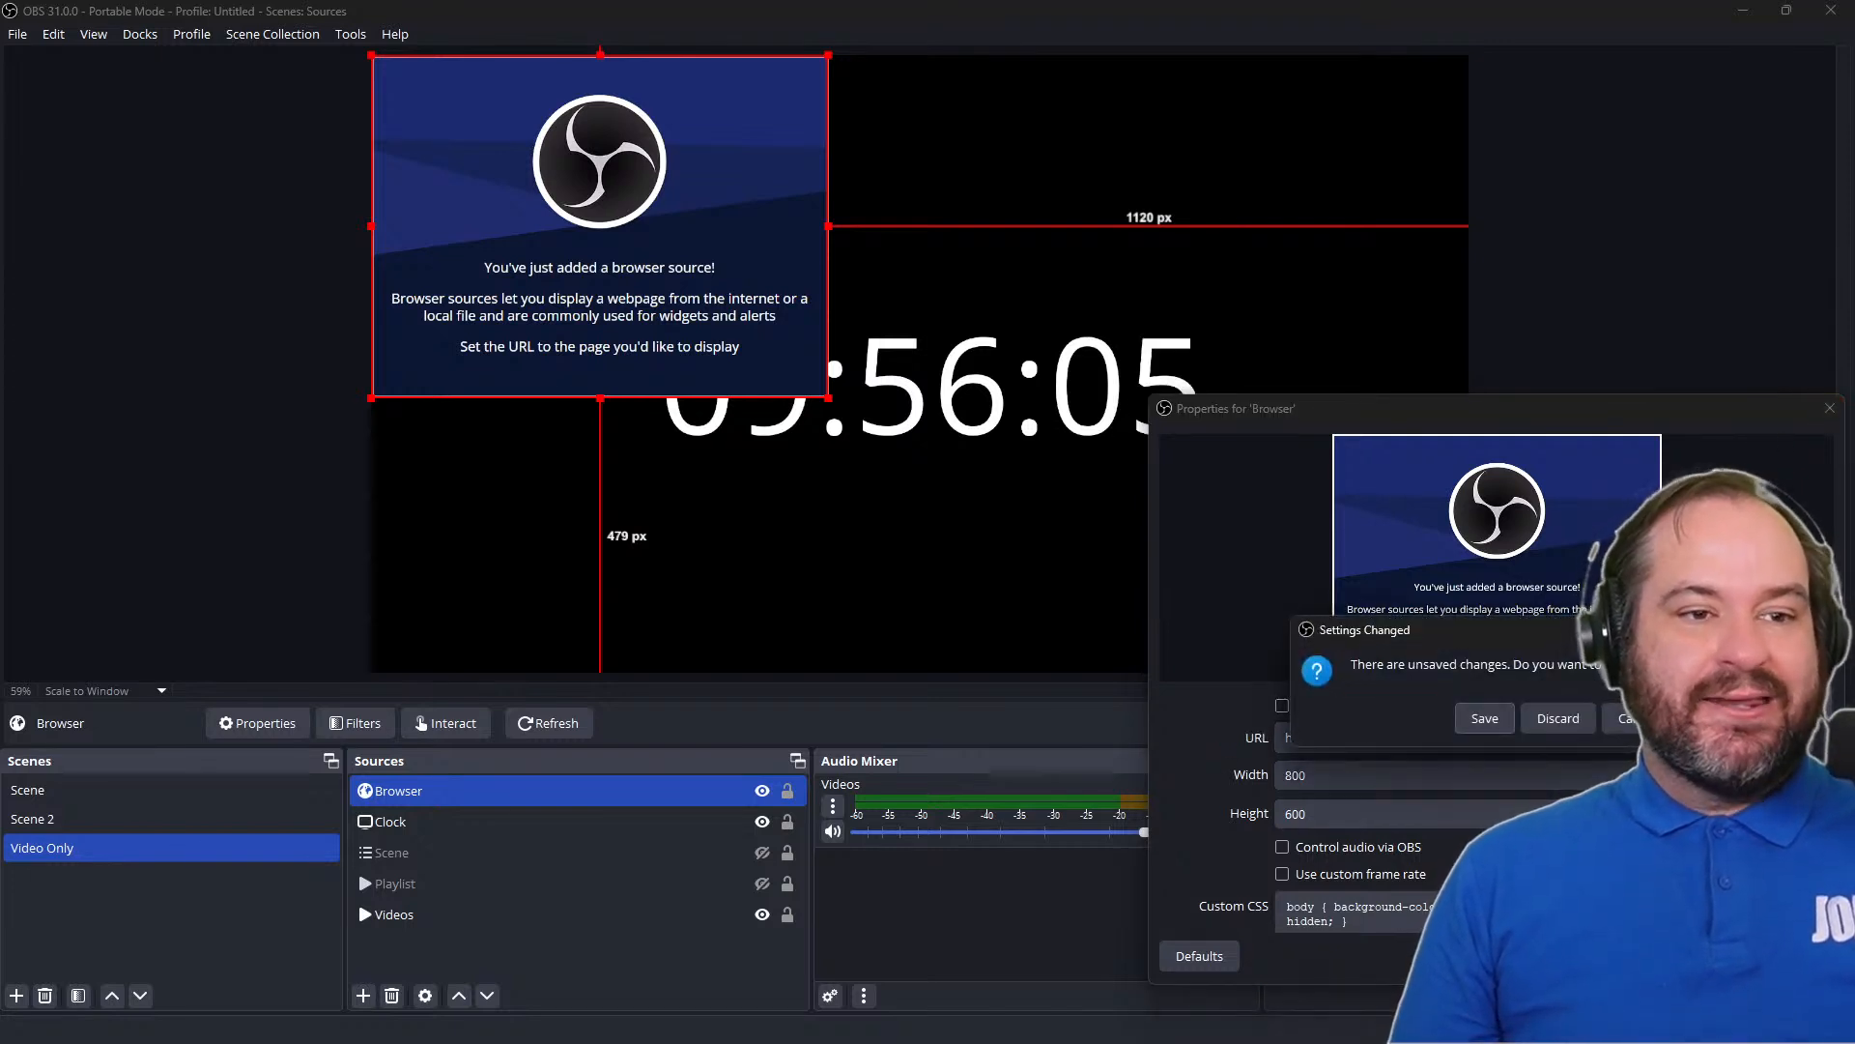
left_click(1551, 718)
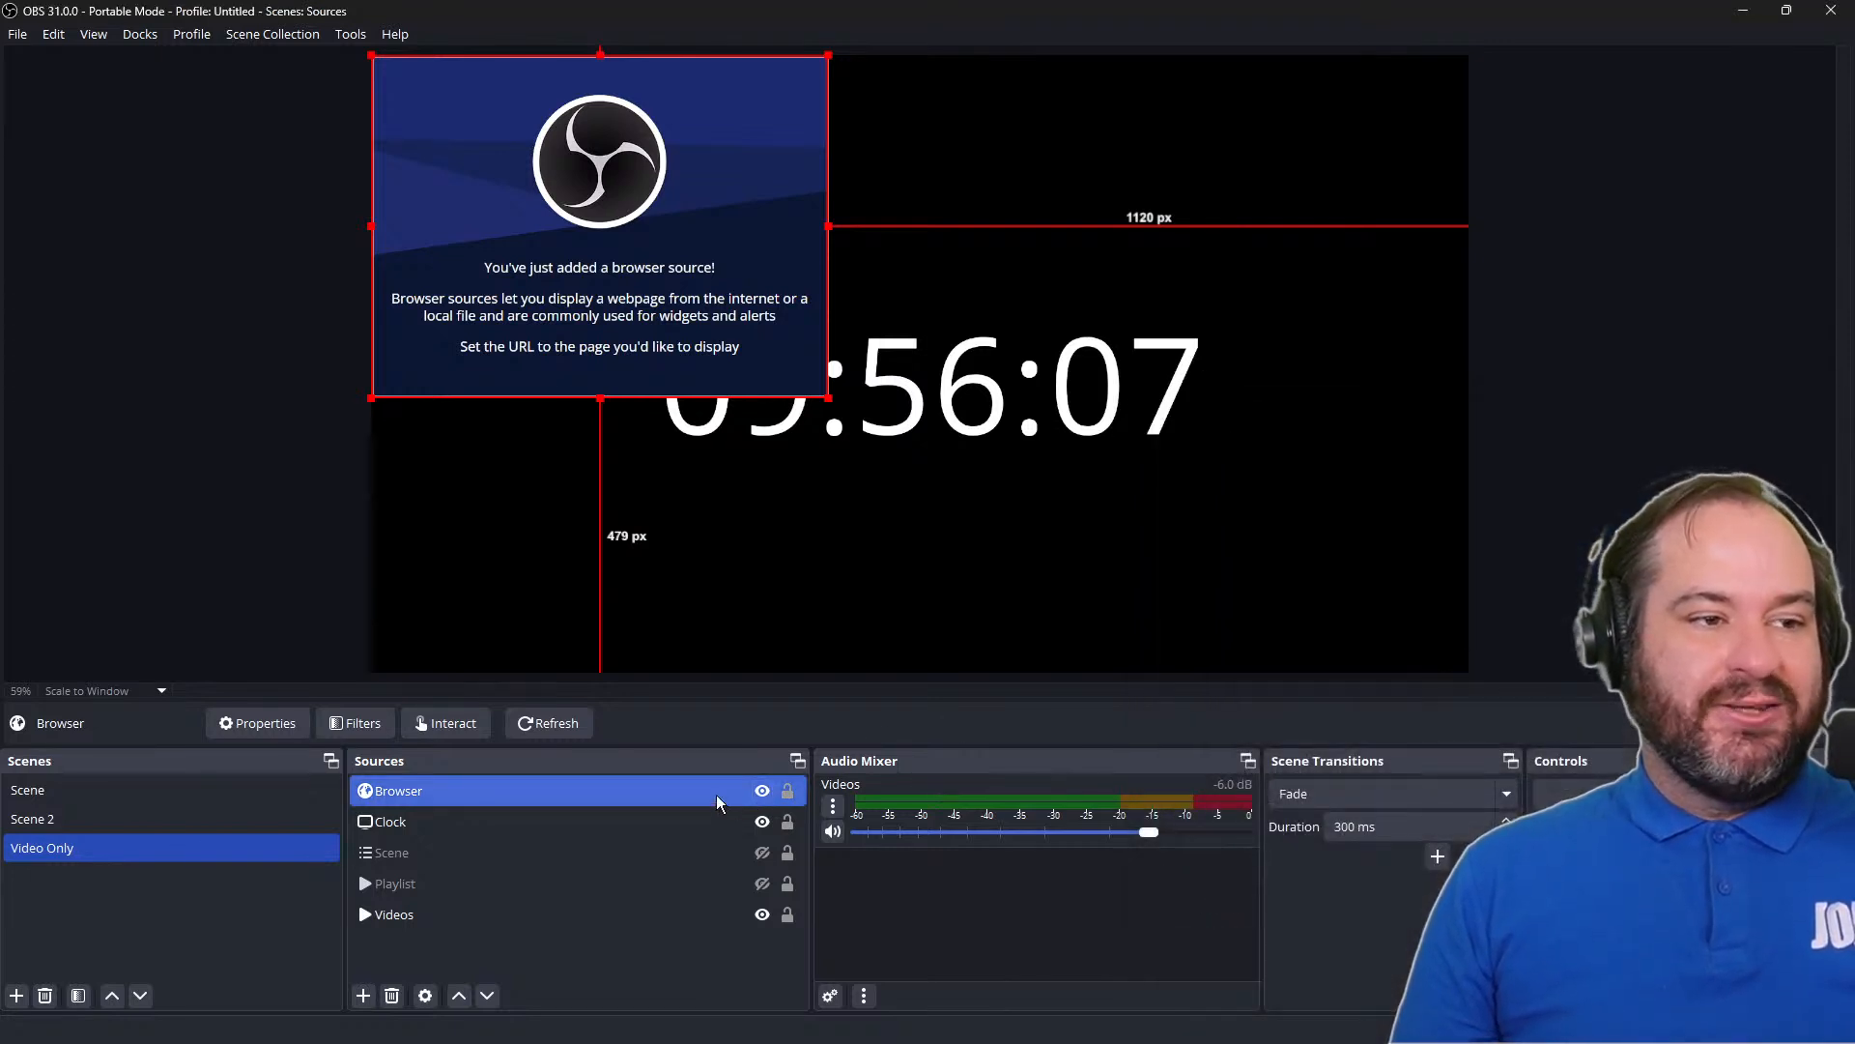
left_click(761, 792)
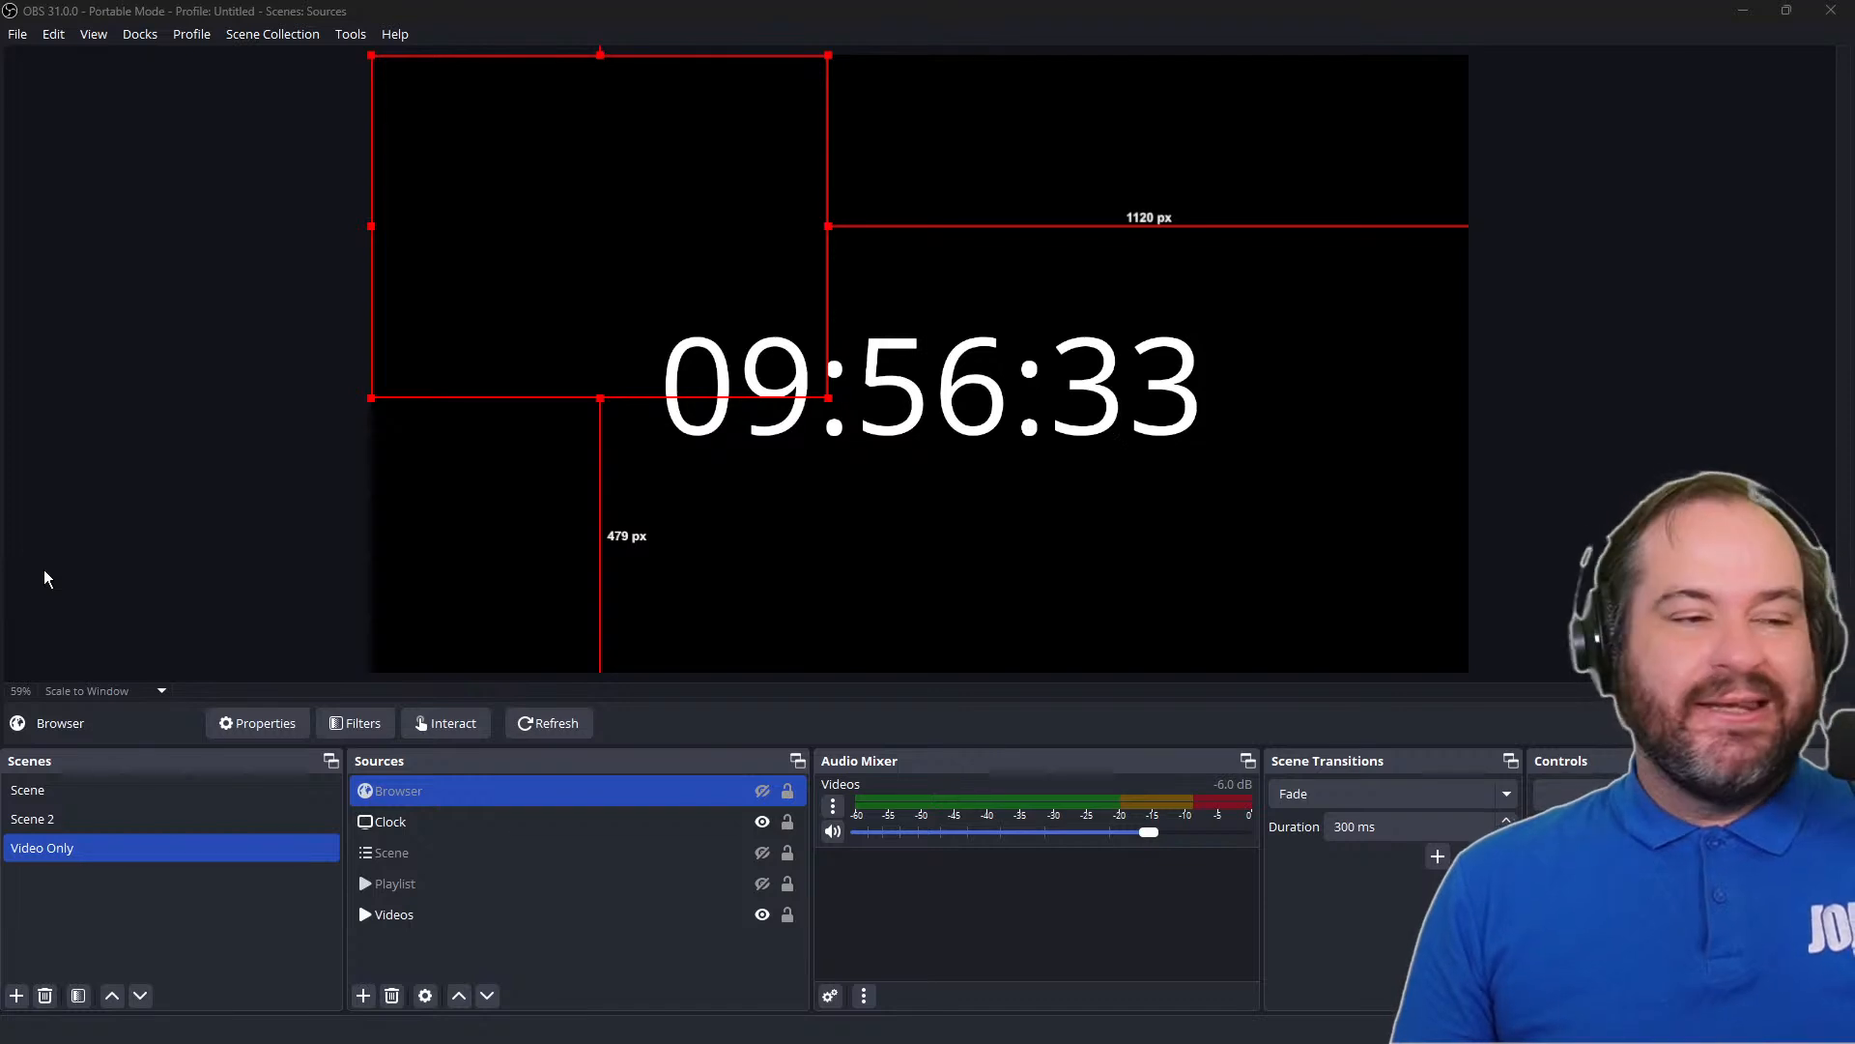
left_click(763, 791)
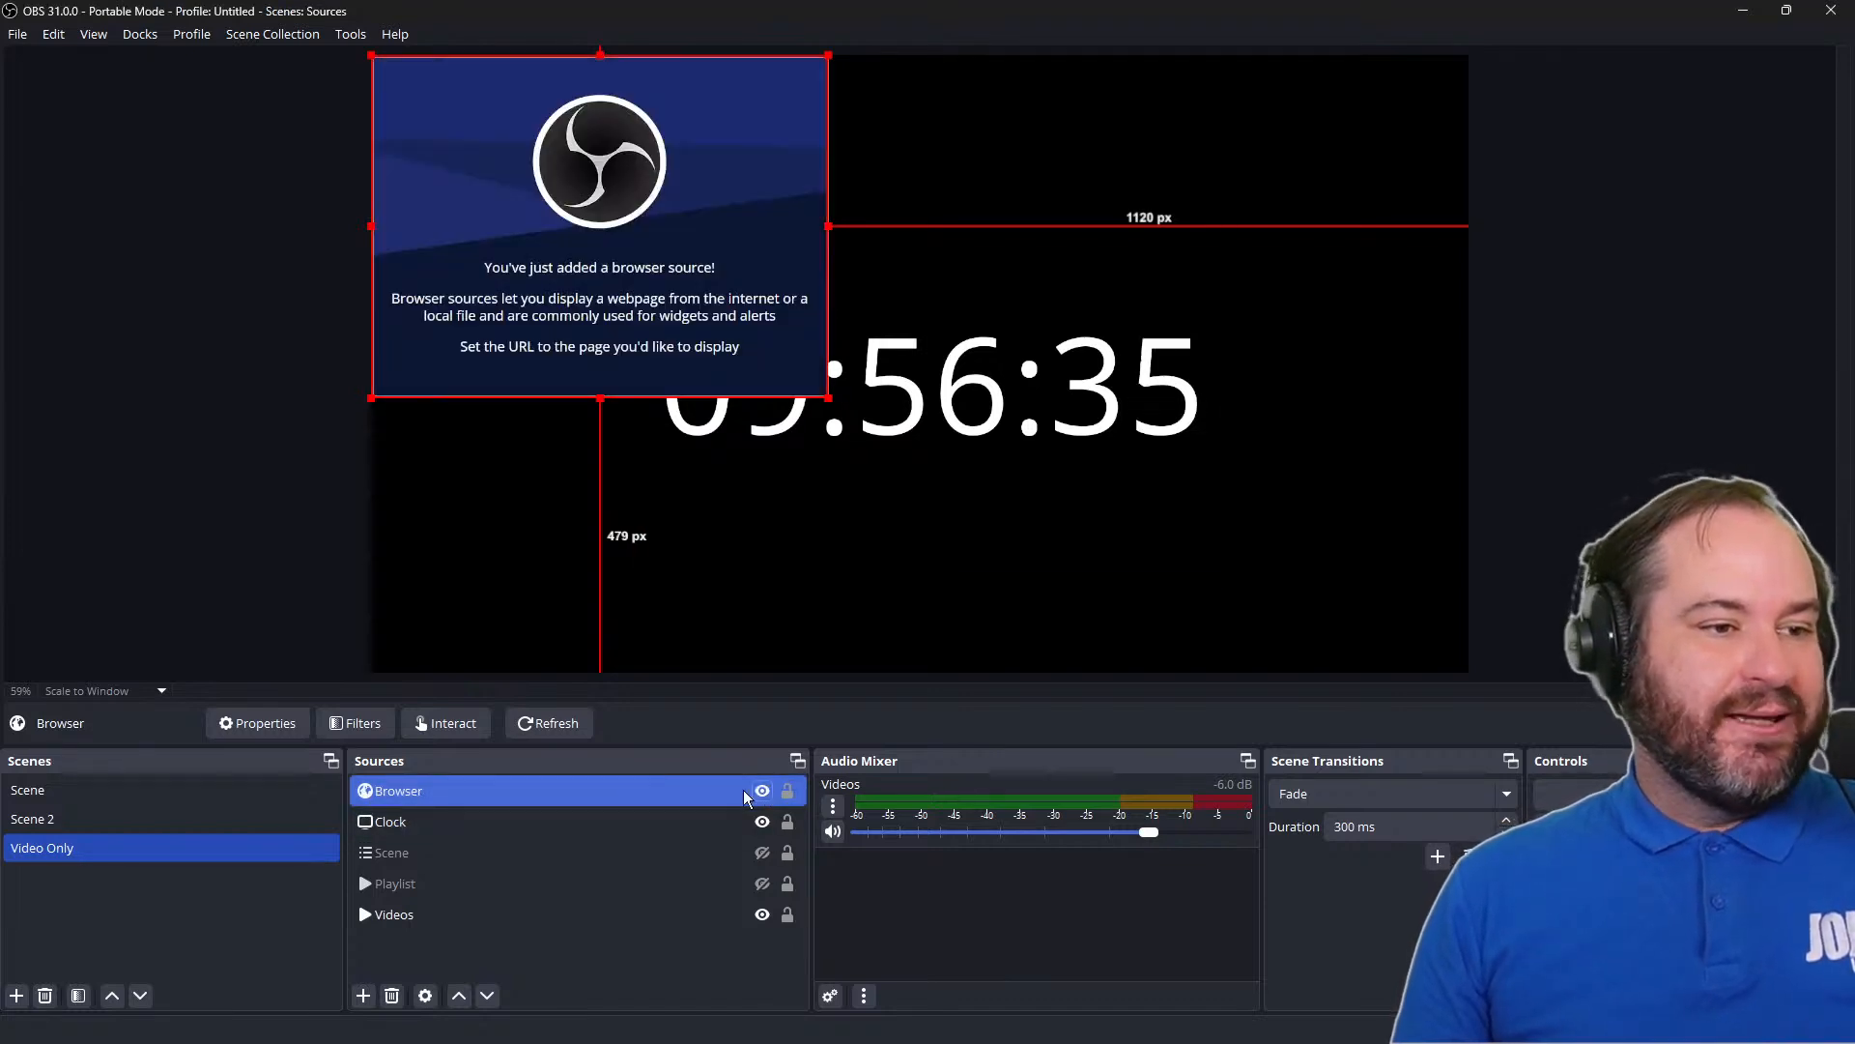
double_click(737, 790)
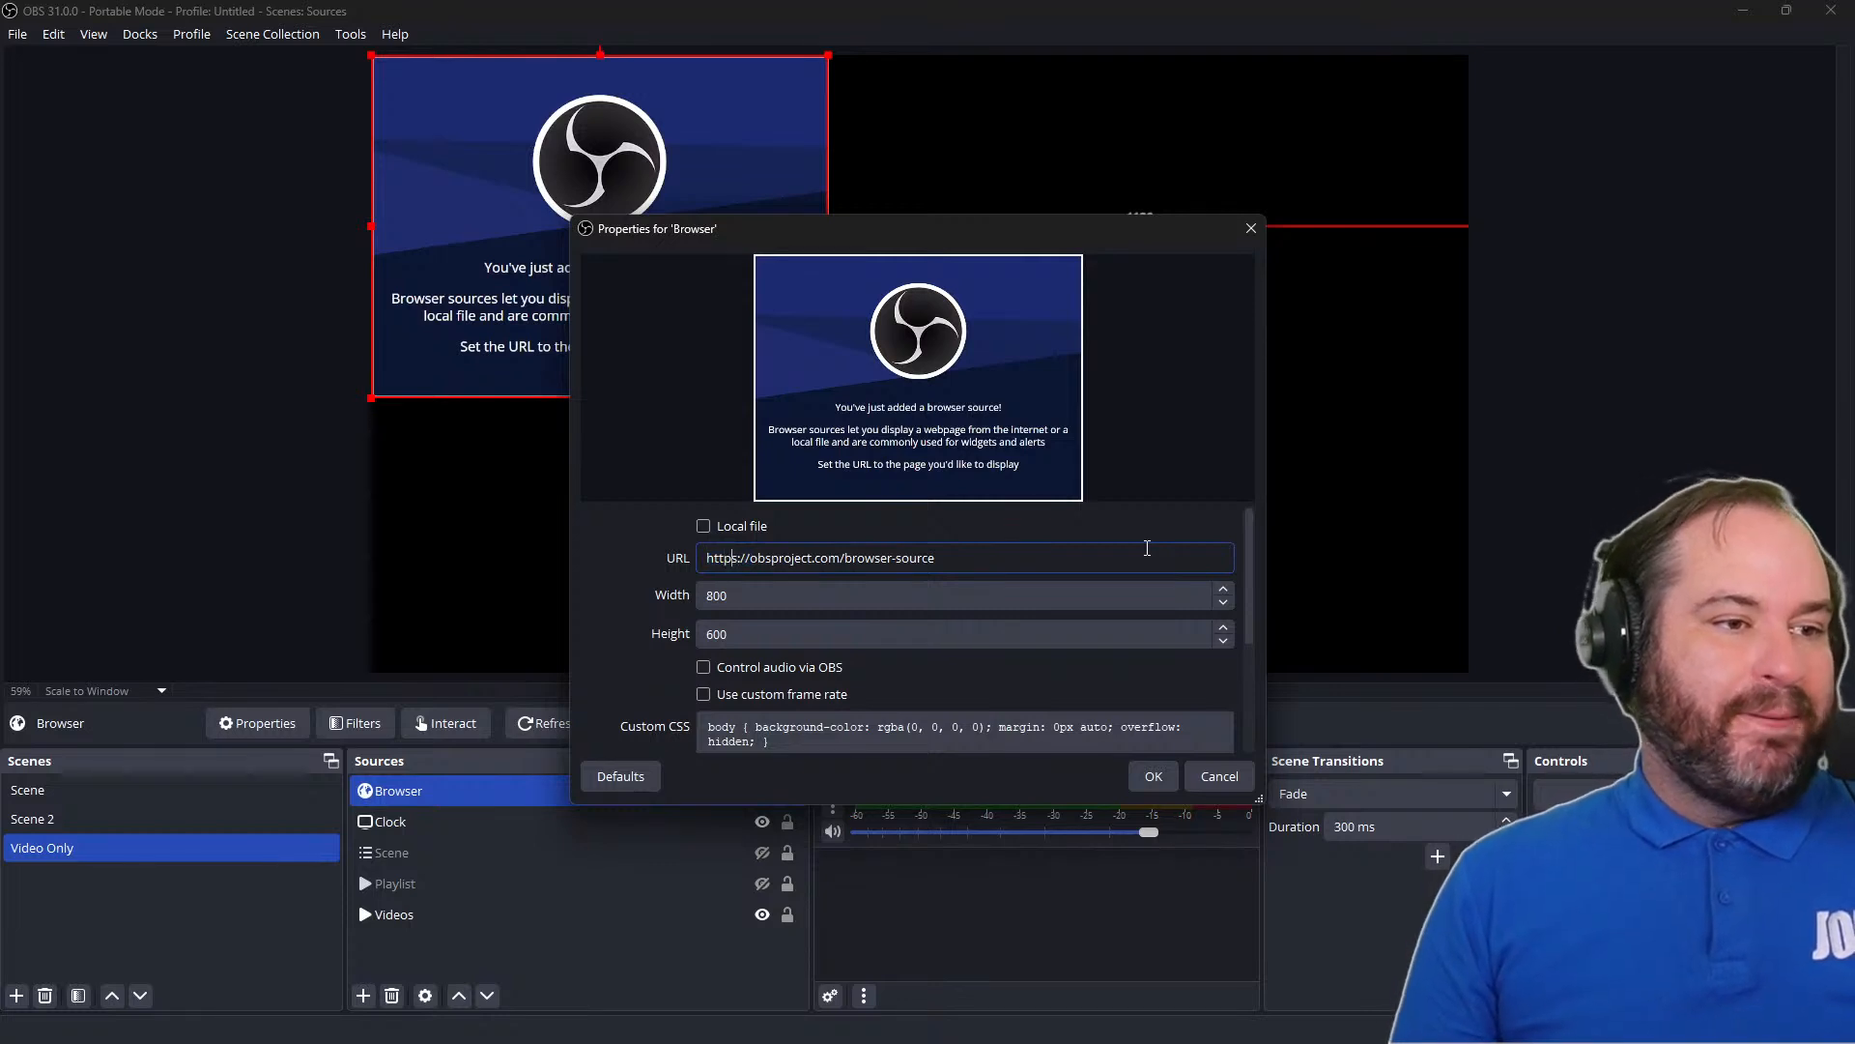
key("shift+End")
type("the")
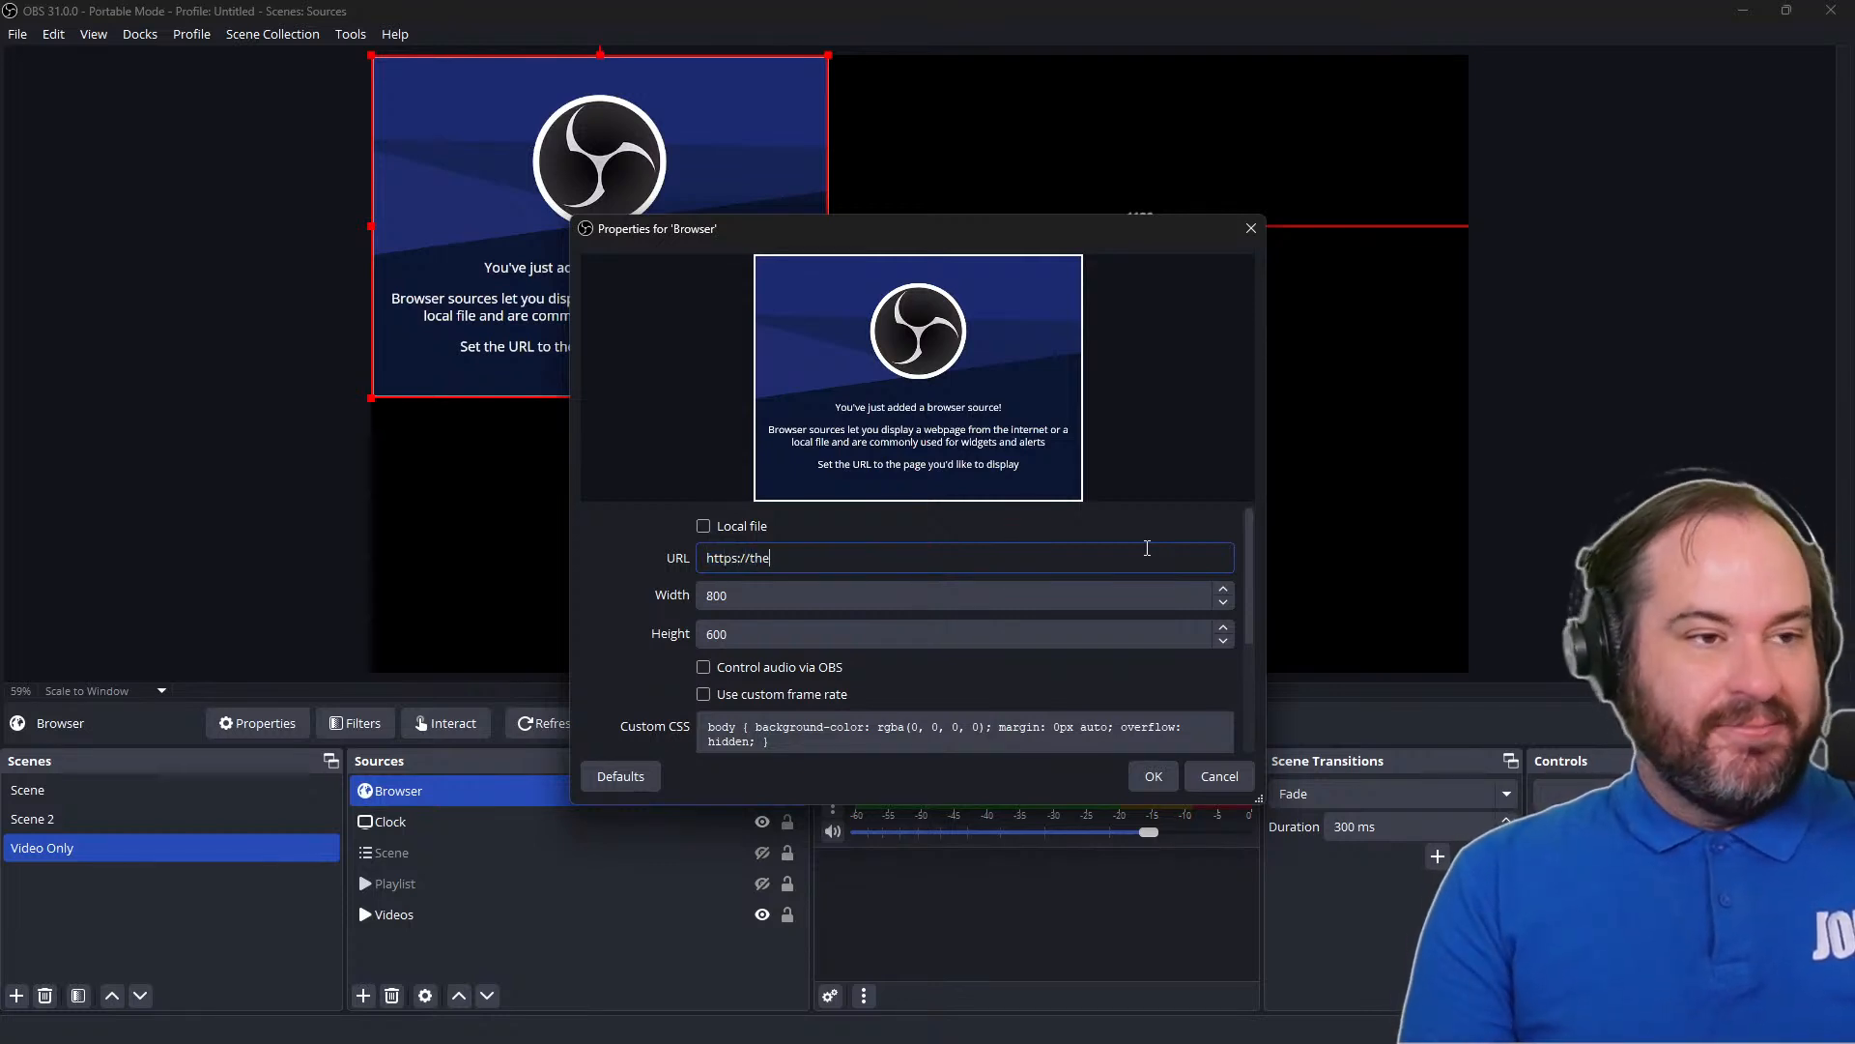
type("facilitainer.com")
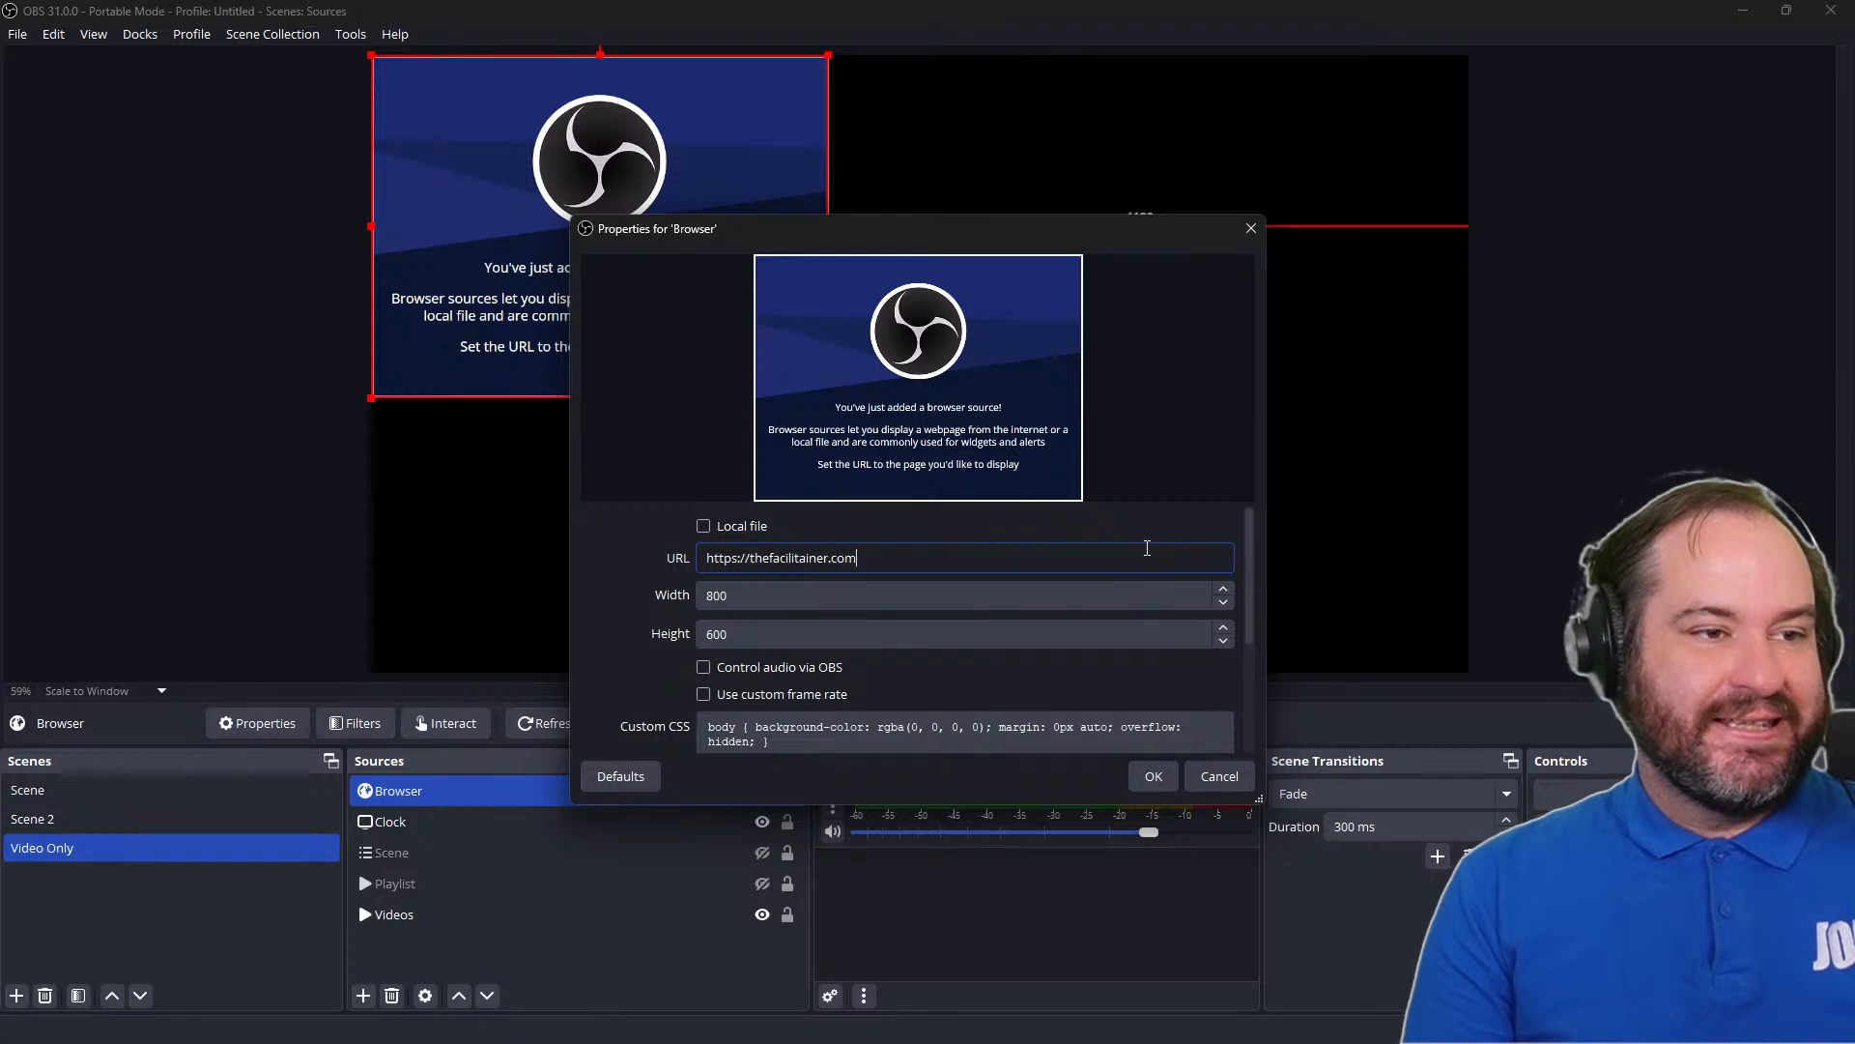
Set the Browser source's width to 1920 and height to 1080, keep the default custom CSS, and apply the properties
key("Tab")
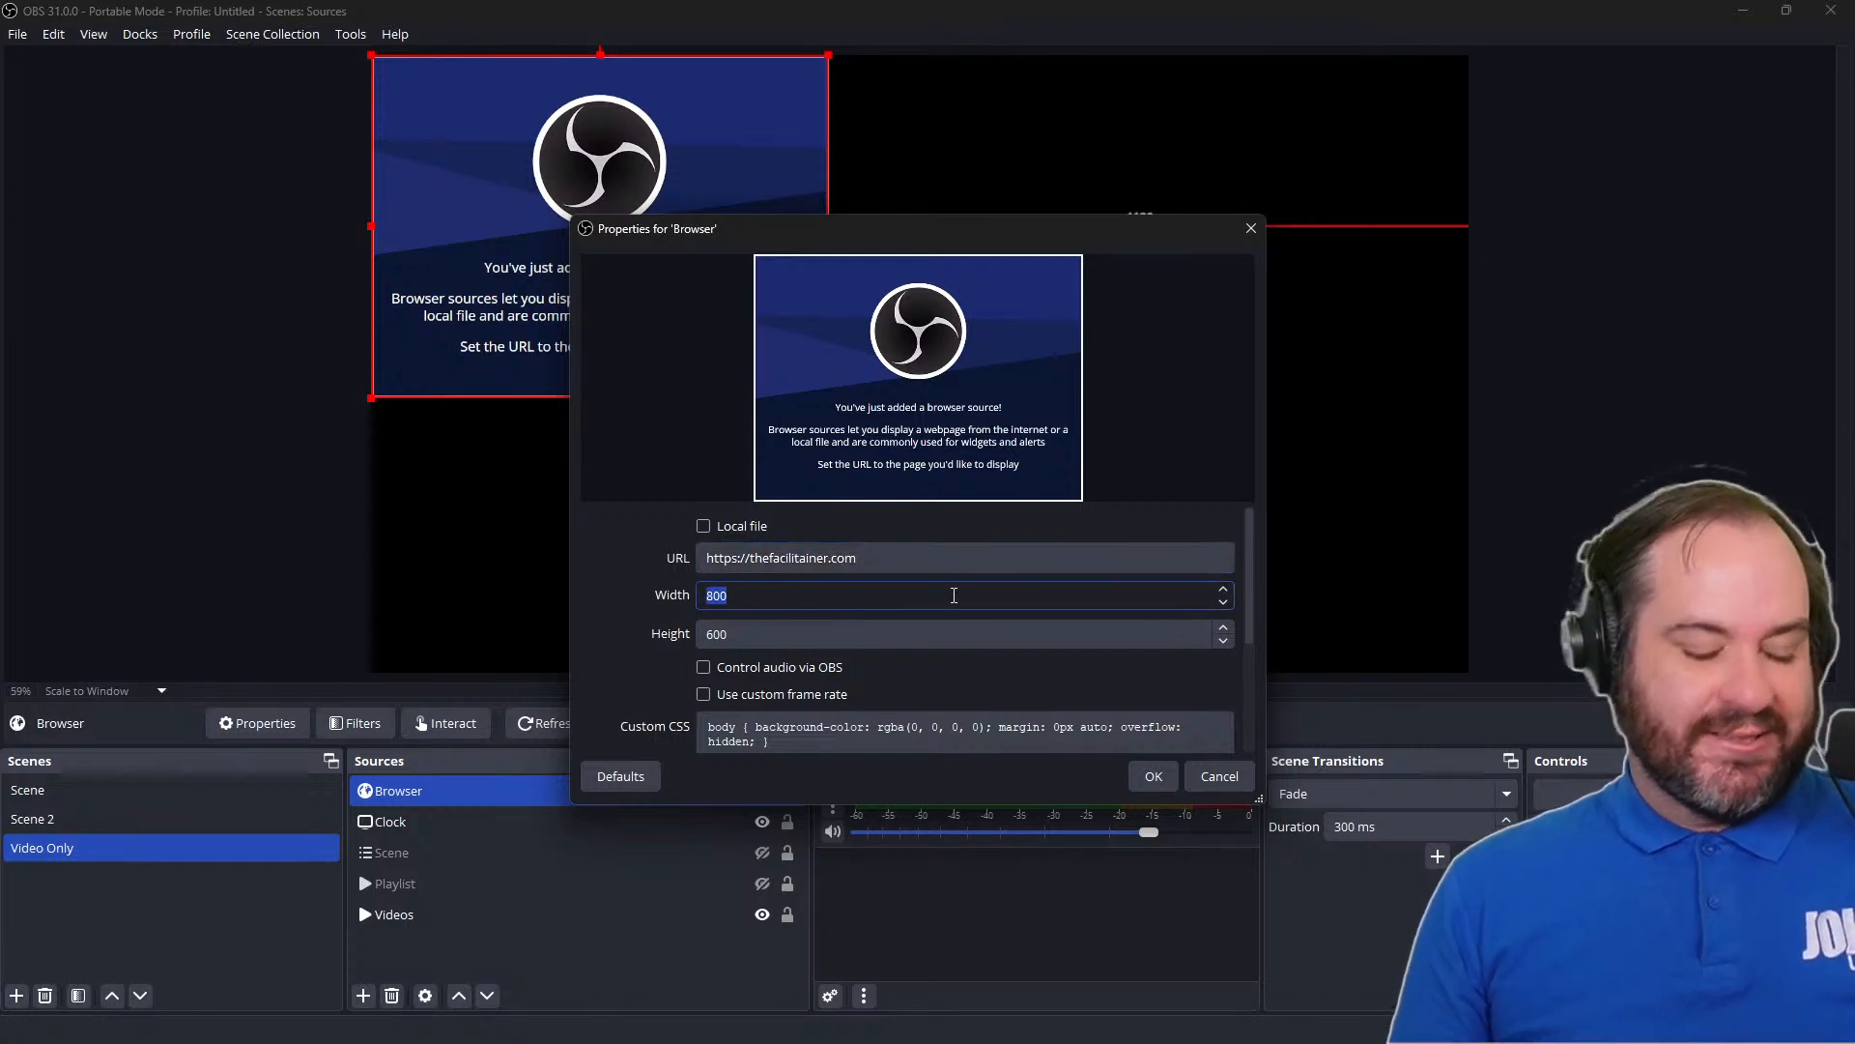
type("1920")
key("Tab")
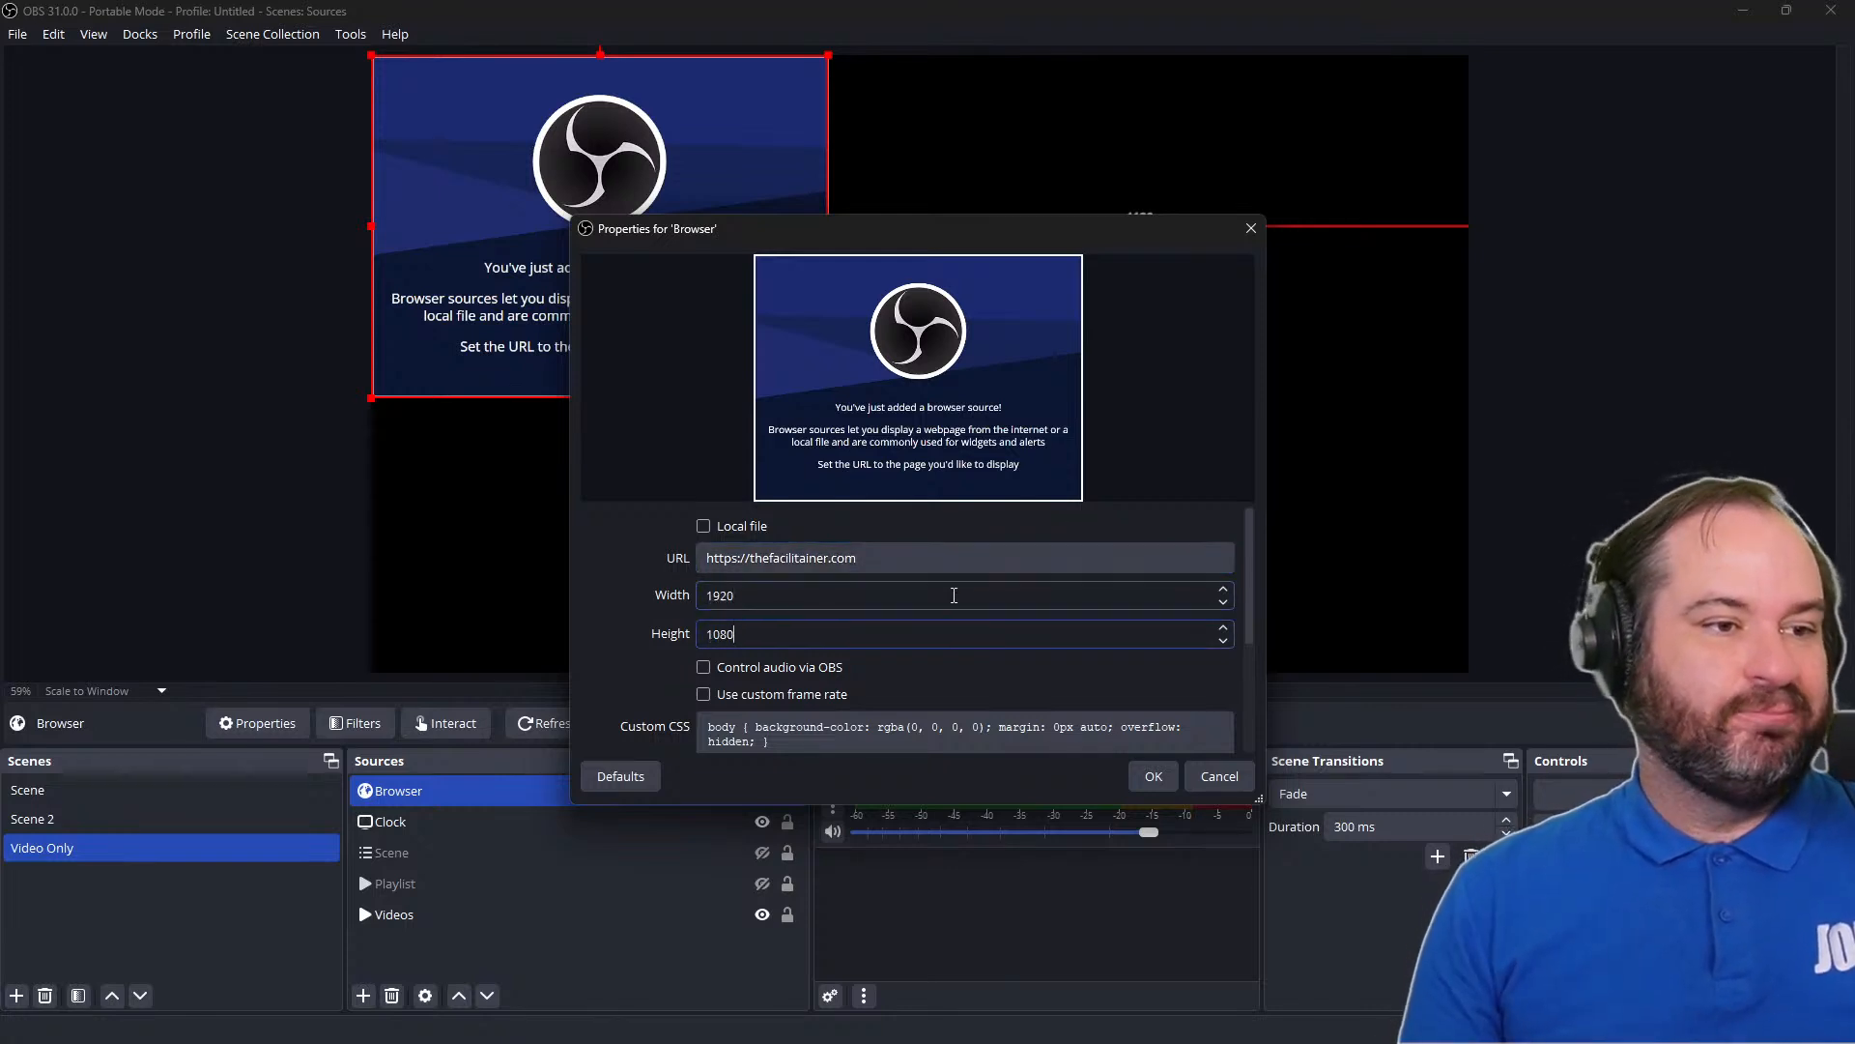
scroll(1027, 691, "down", 1)
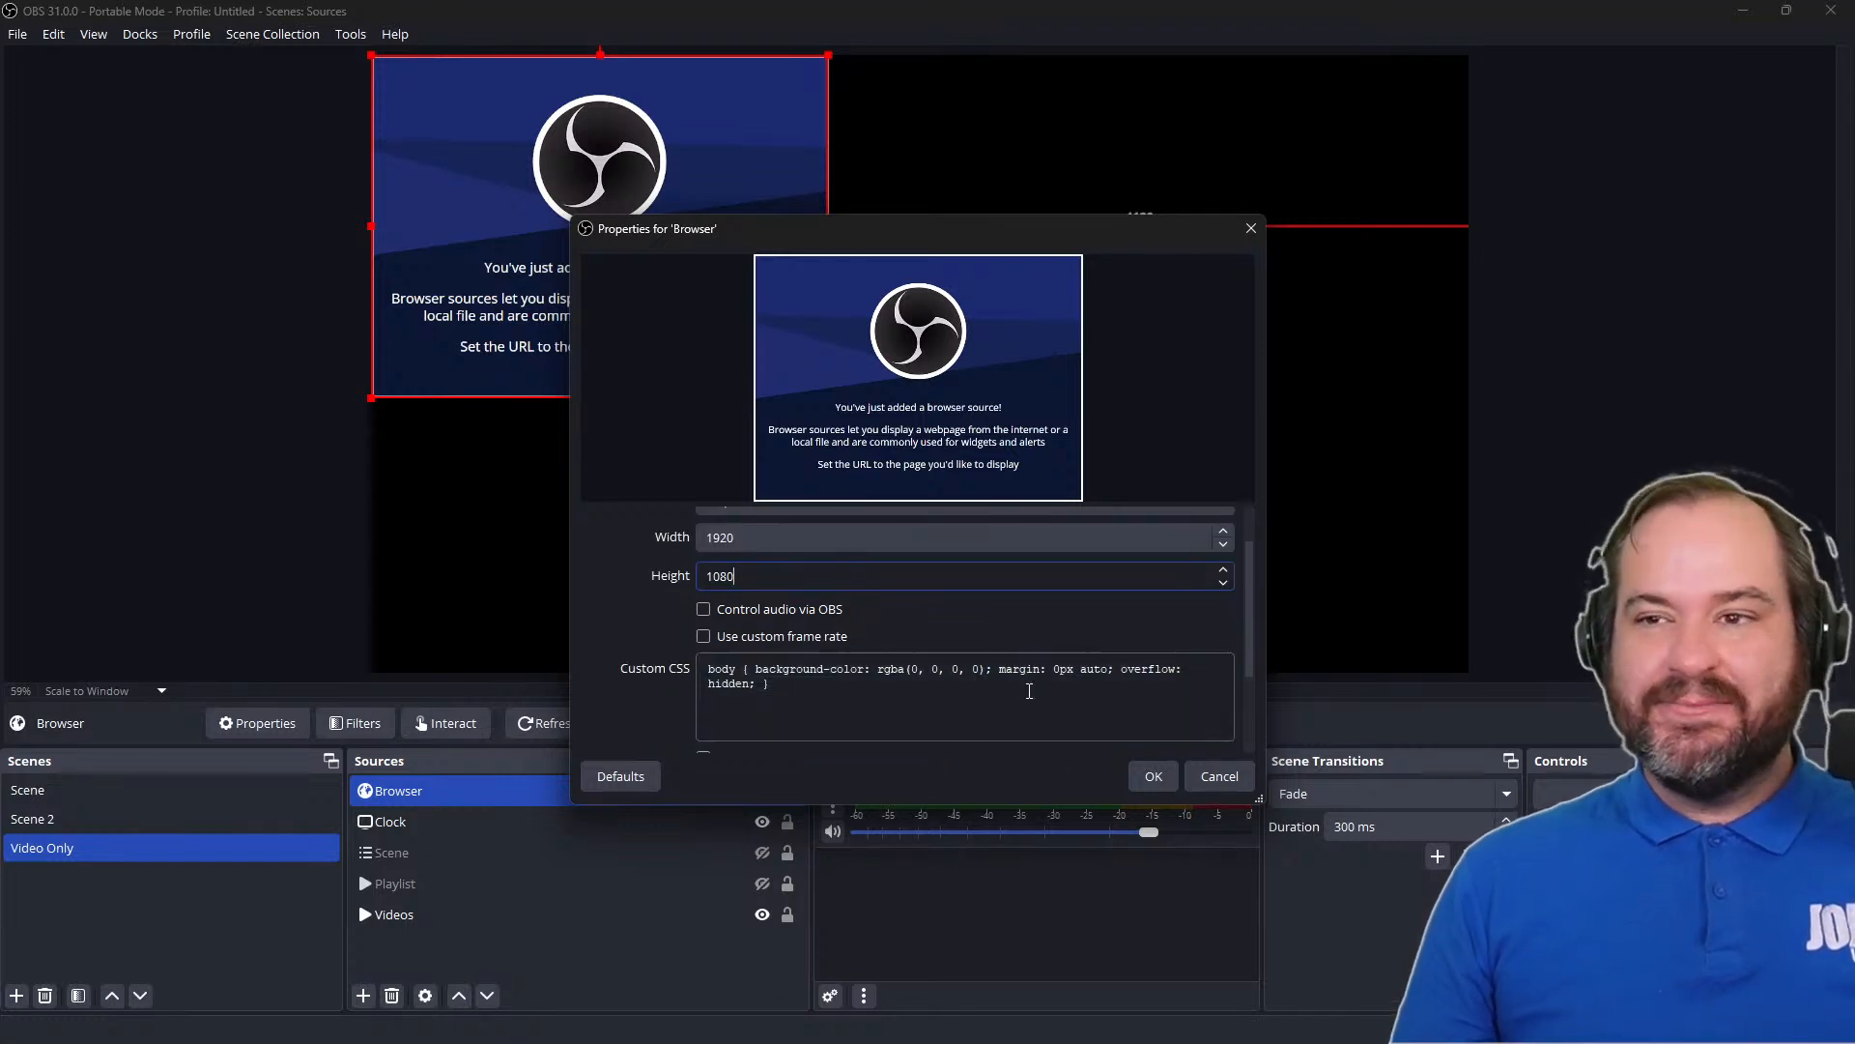
left_click(1028, 684)
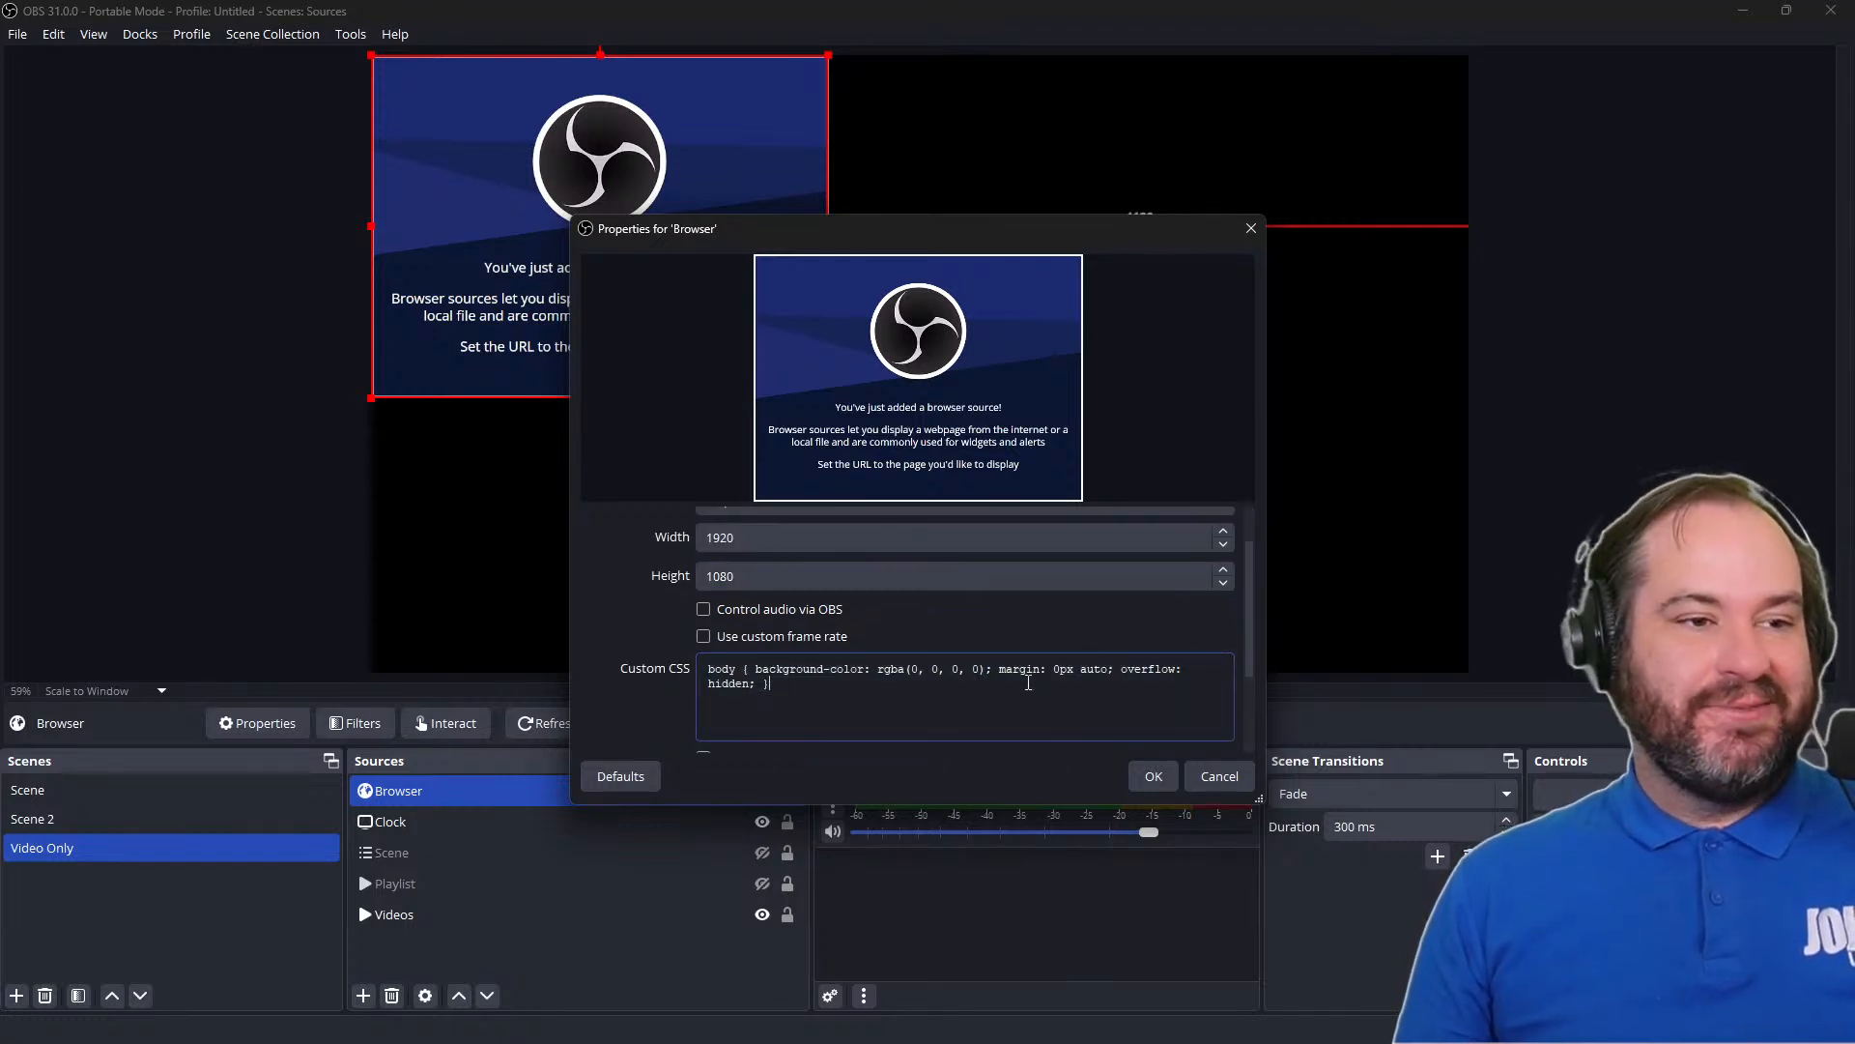
scroll(1121, 757, "down", 2)
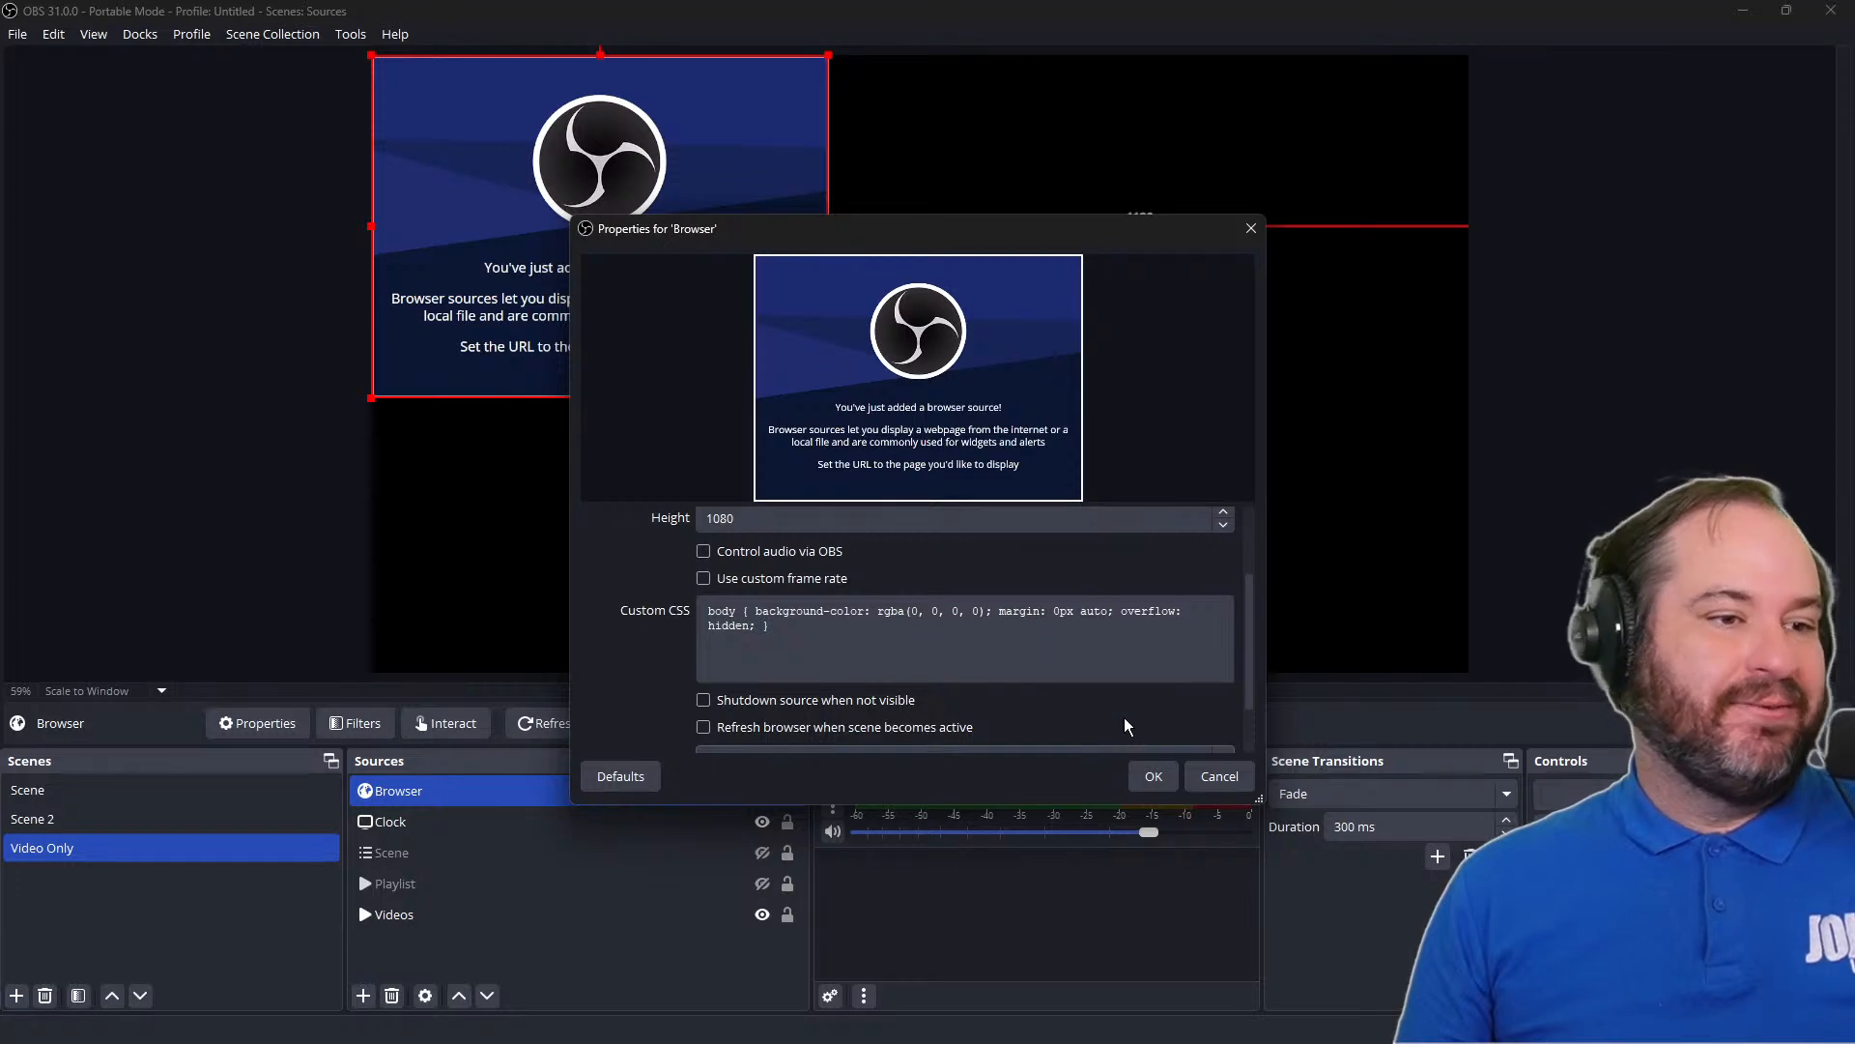
left_click(1152, 776)
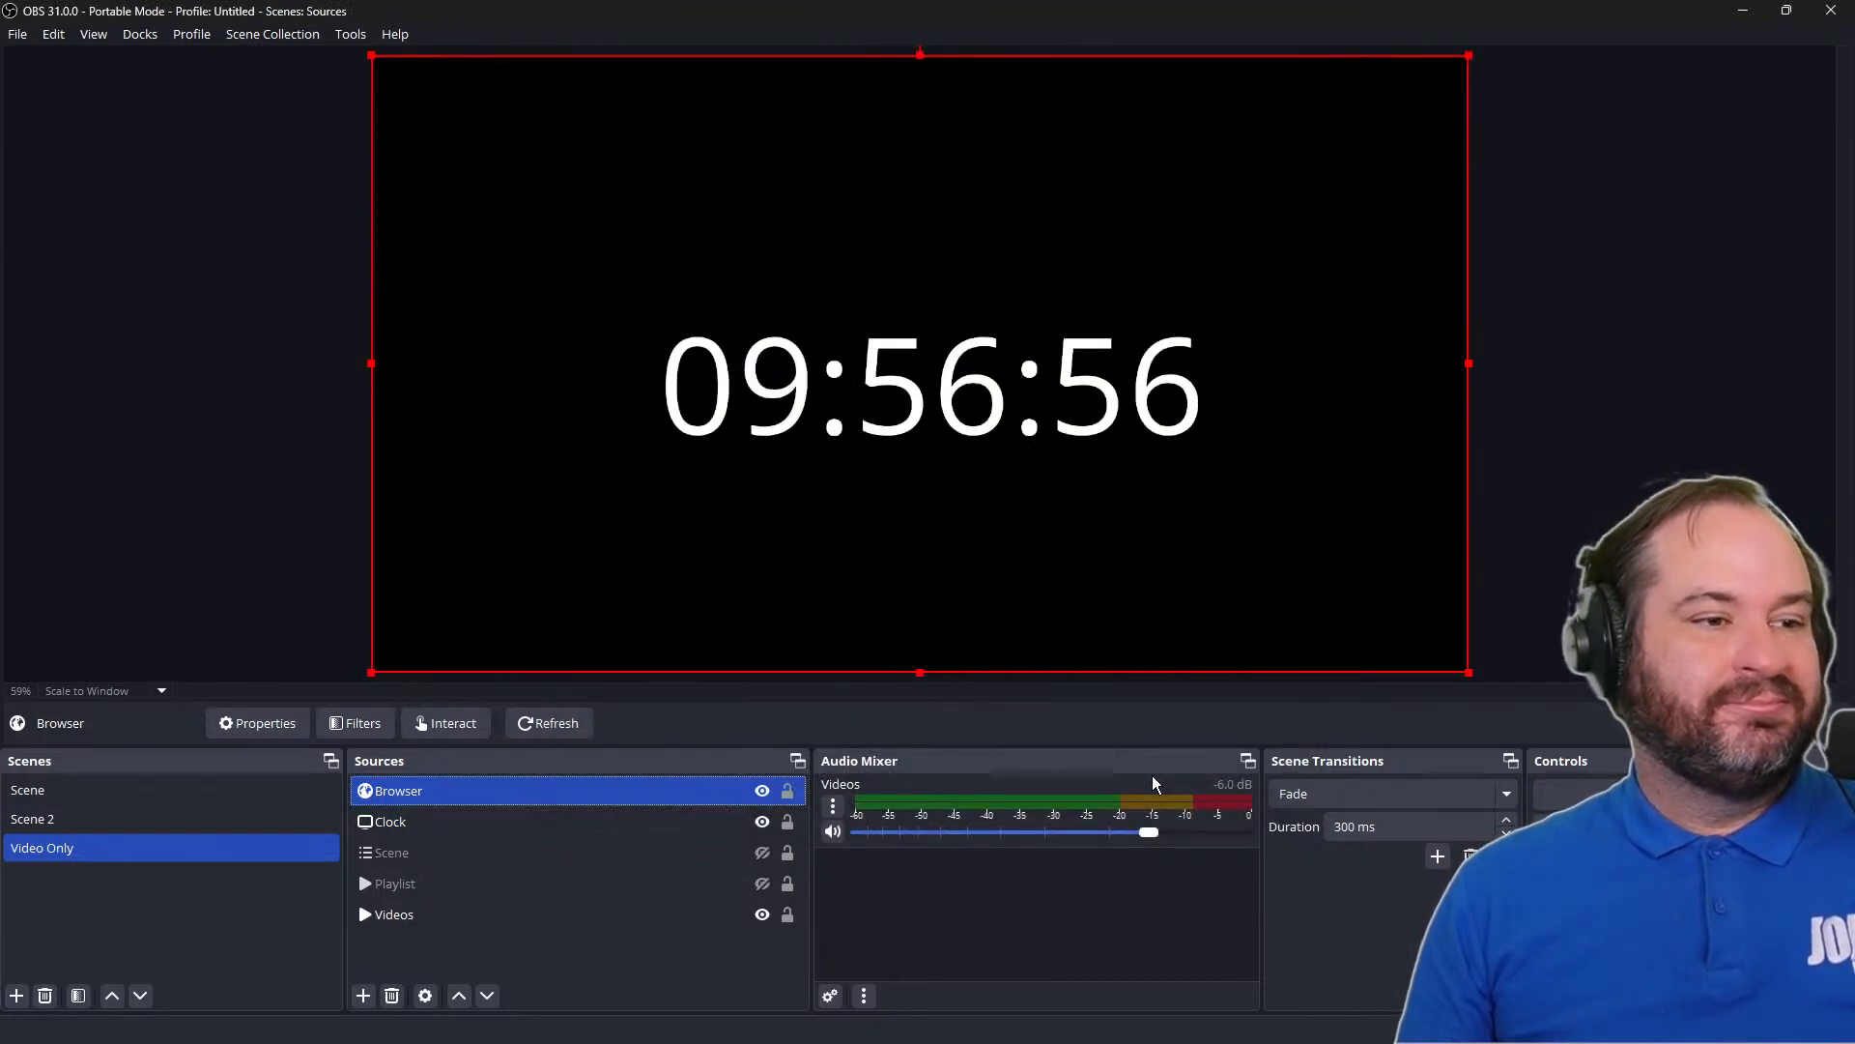
left_click(421, 821, "ctrl")
left_click(422, 820, "ctrl")
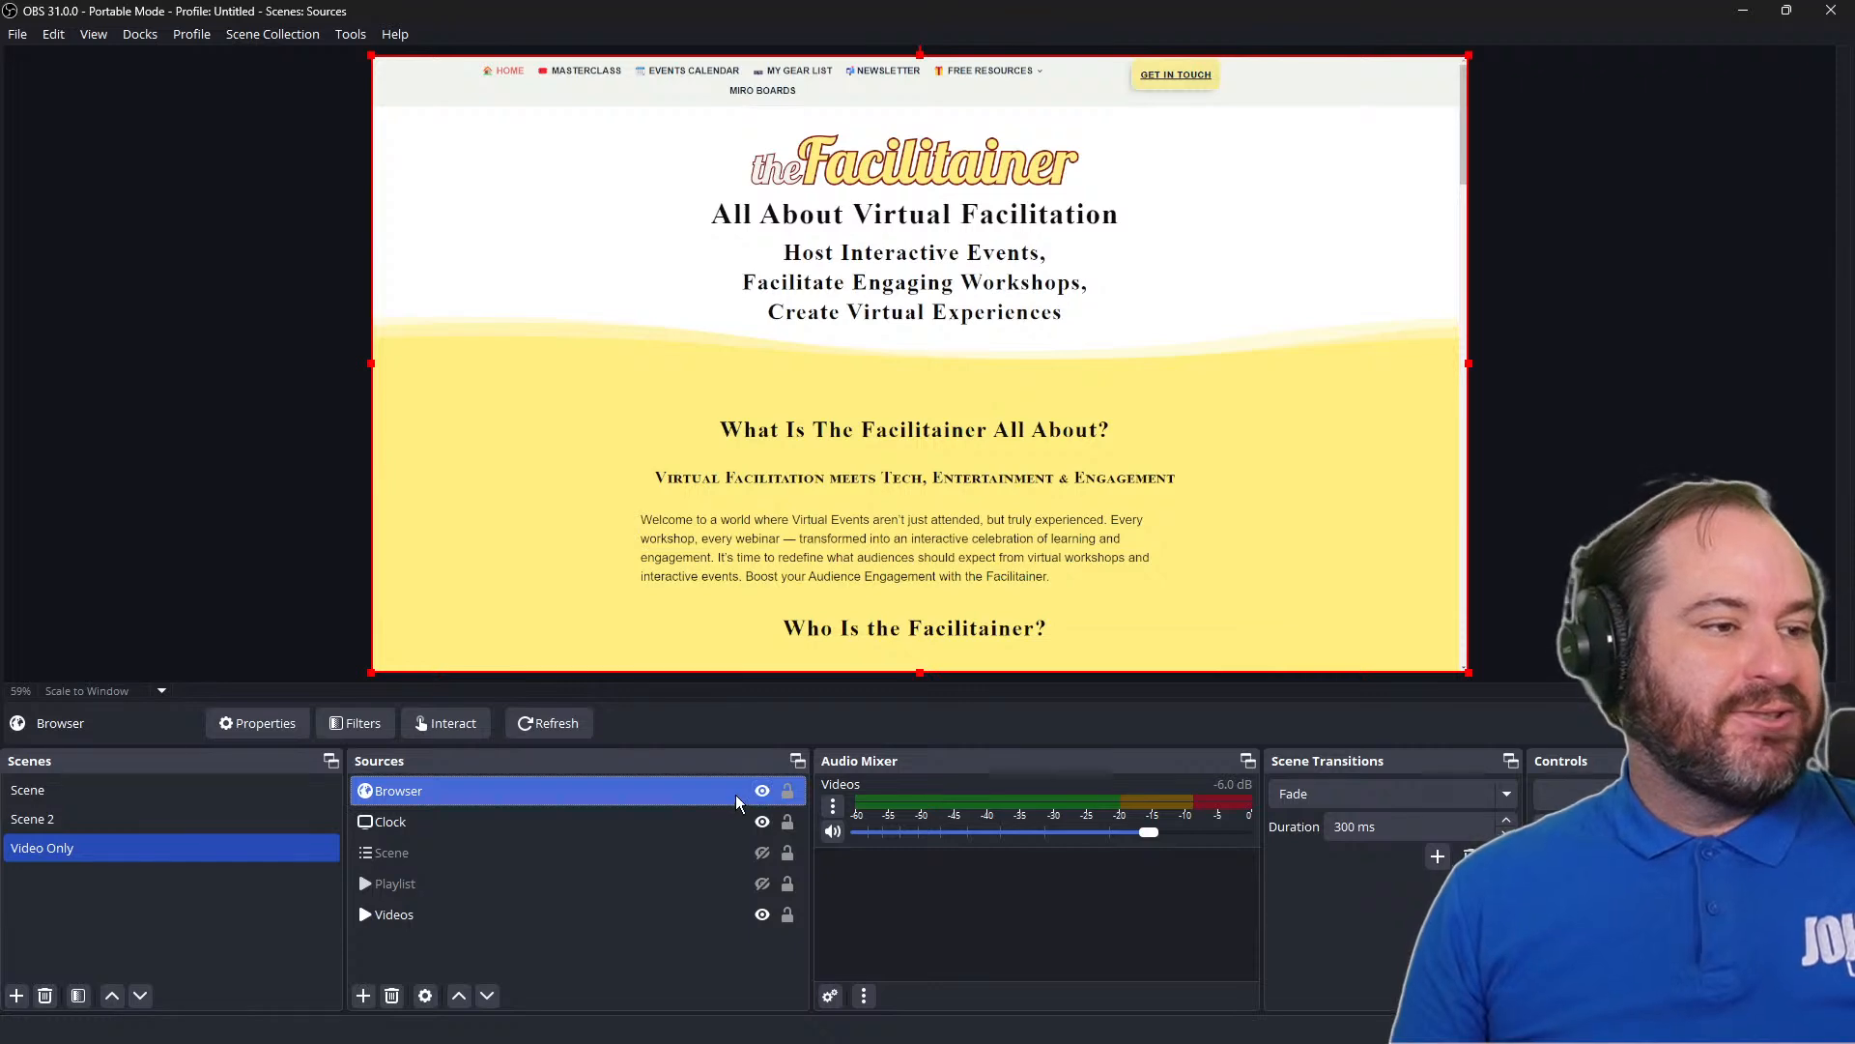
Interact with the Browser source's page to open the OBS Countdown Timer free resource and bring its timer settings into view
left_click(445, 723)
left_click_drag(1003, 562, 1008, 590)
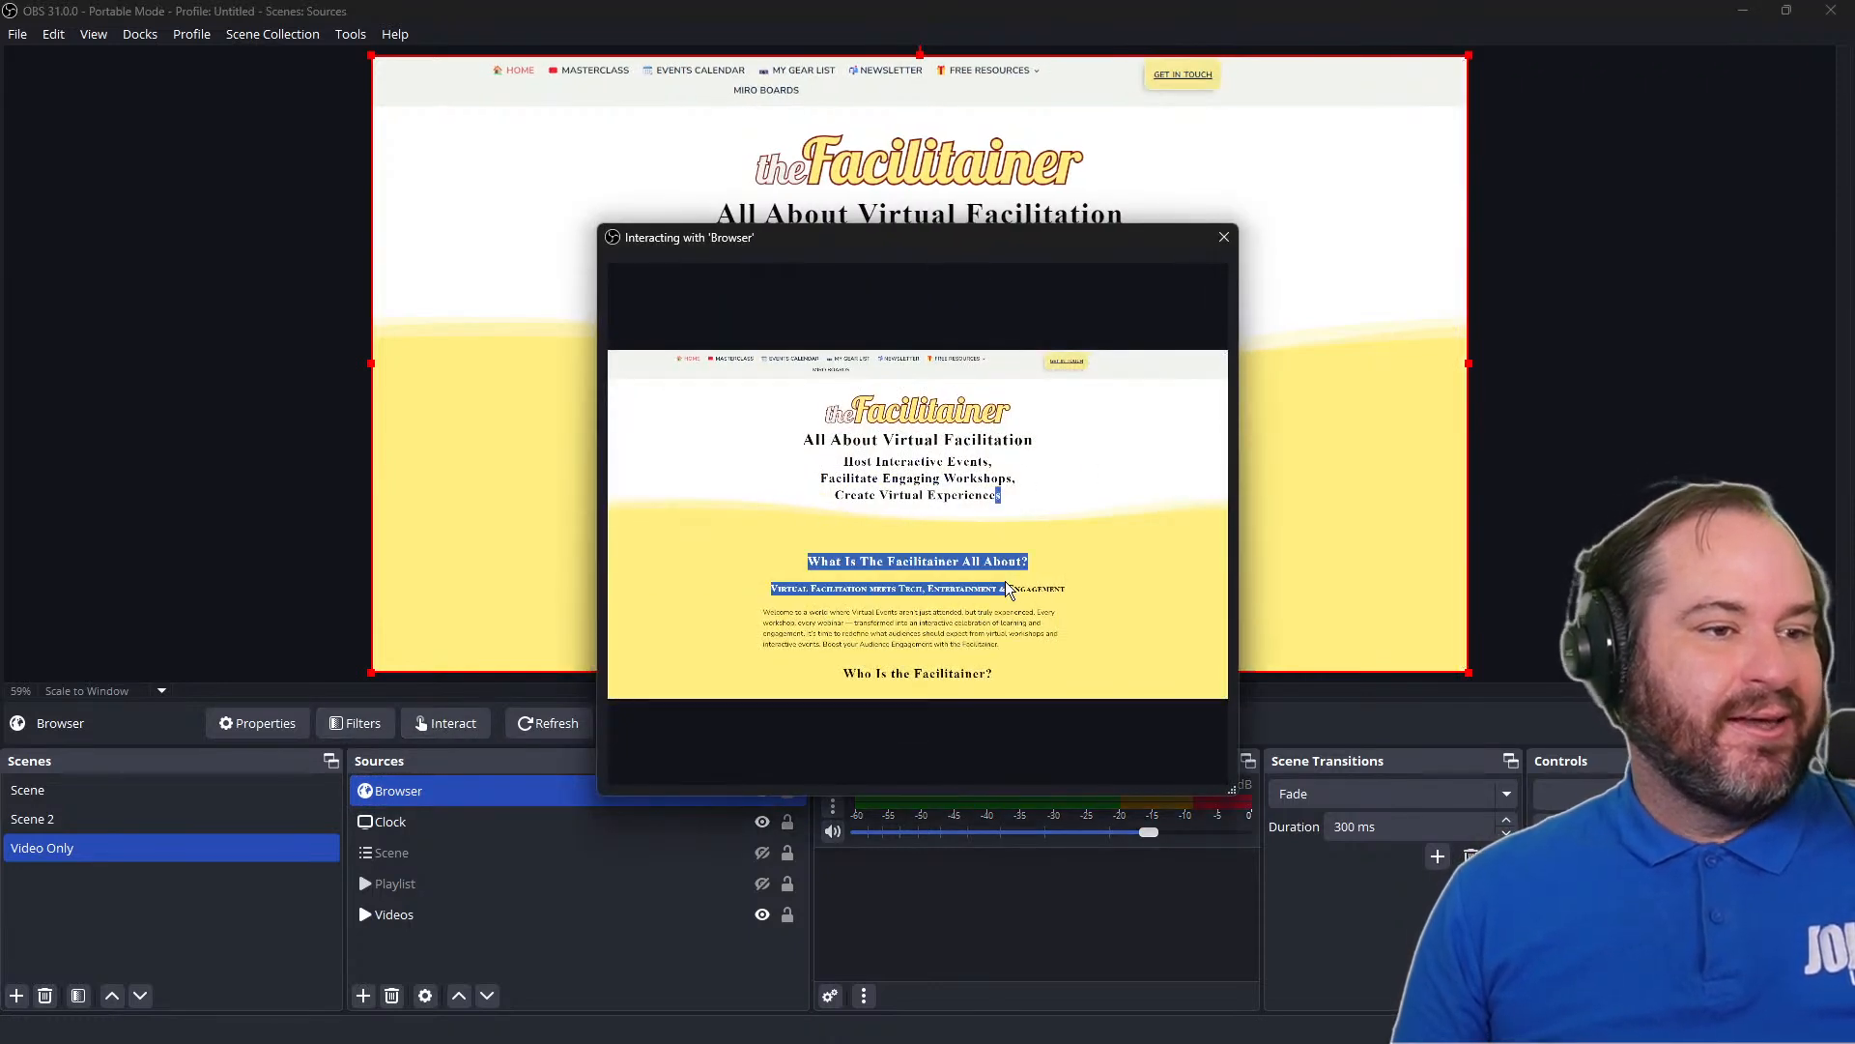
left_click(1028, 550)
mouse_move(962, 357)
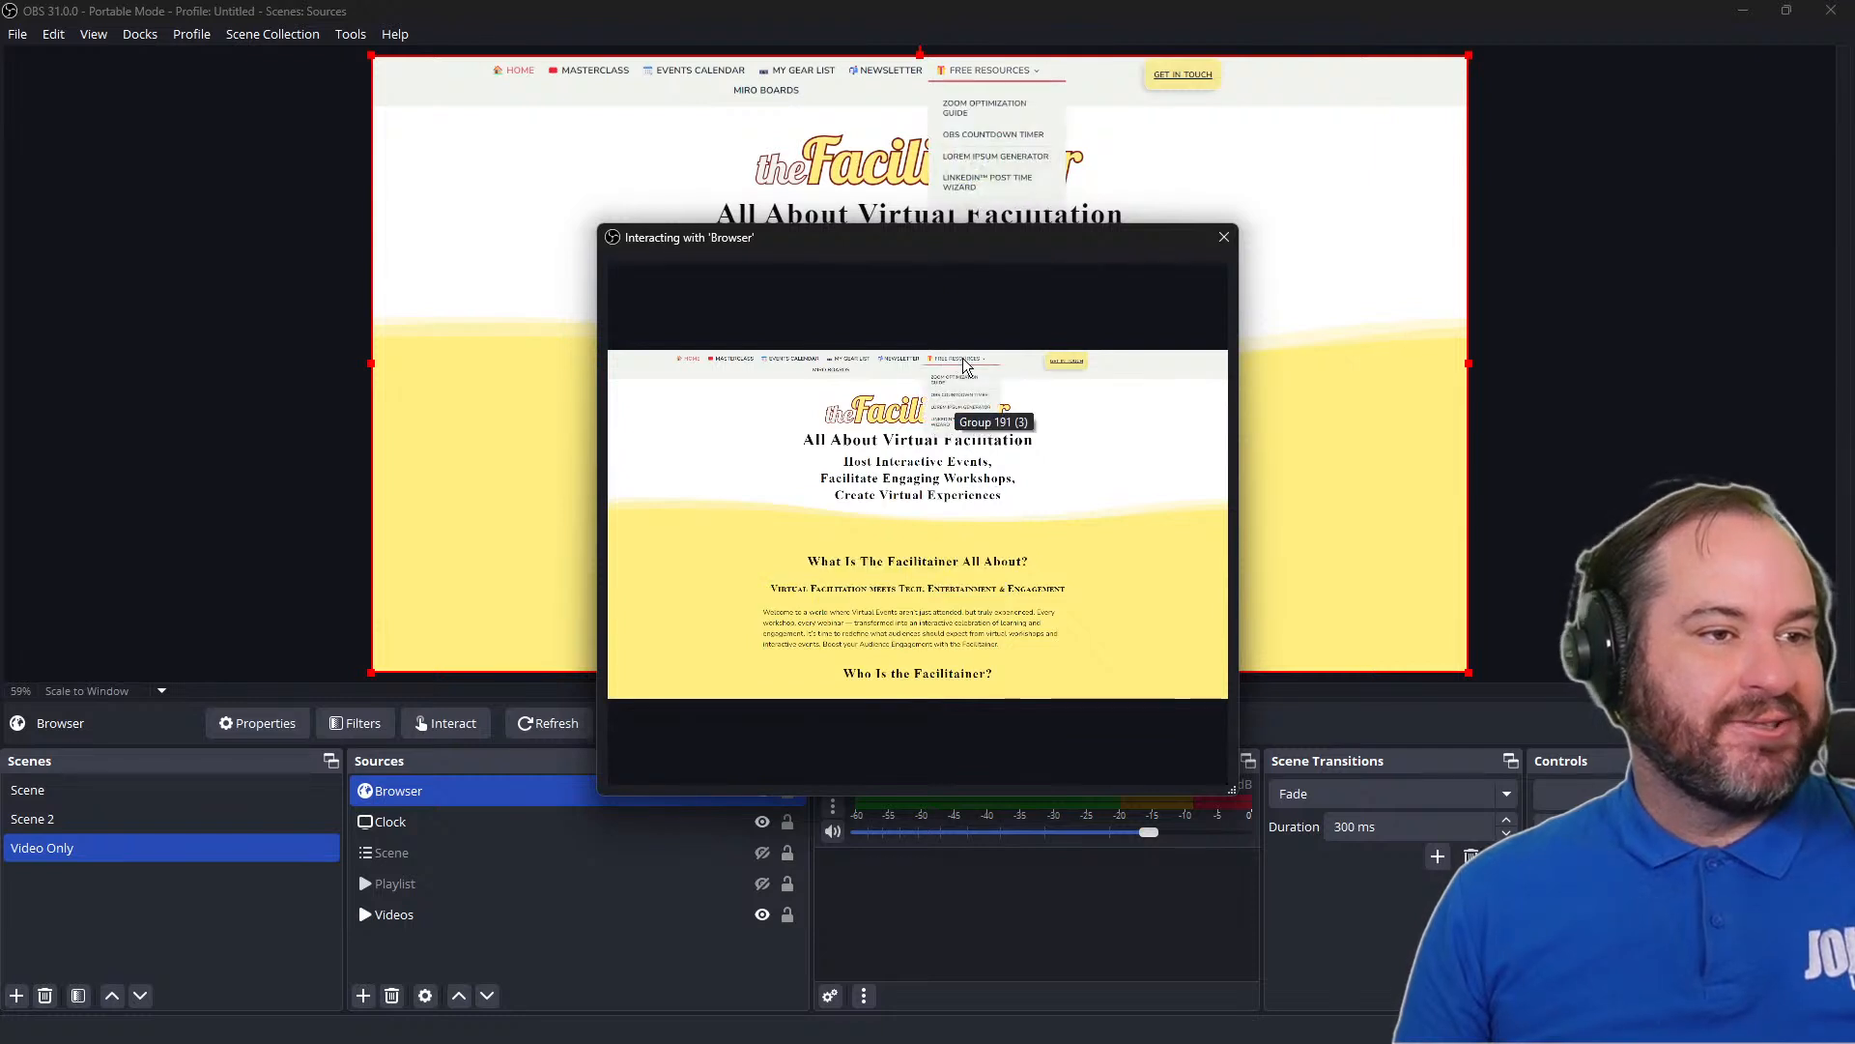
left_click(959, 390)
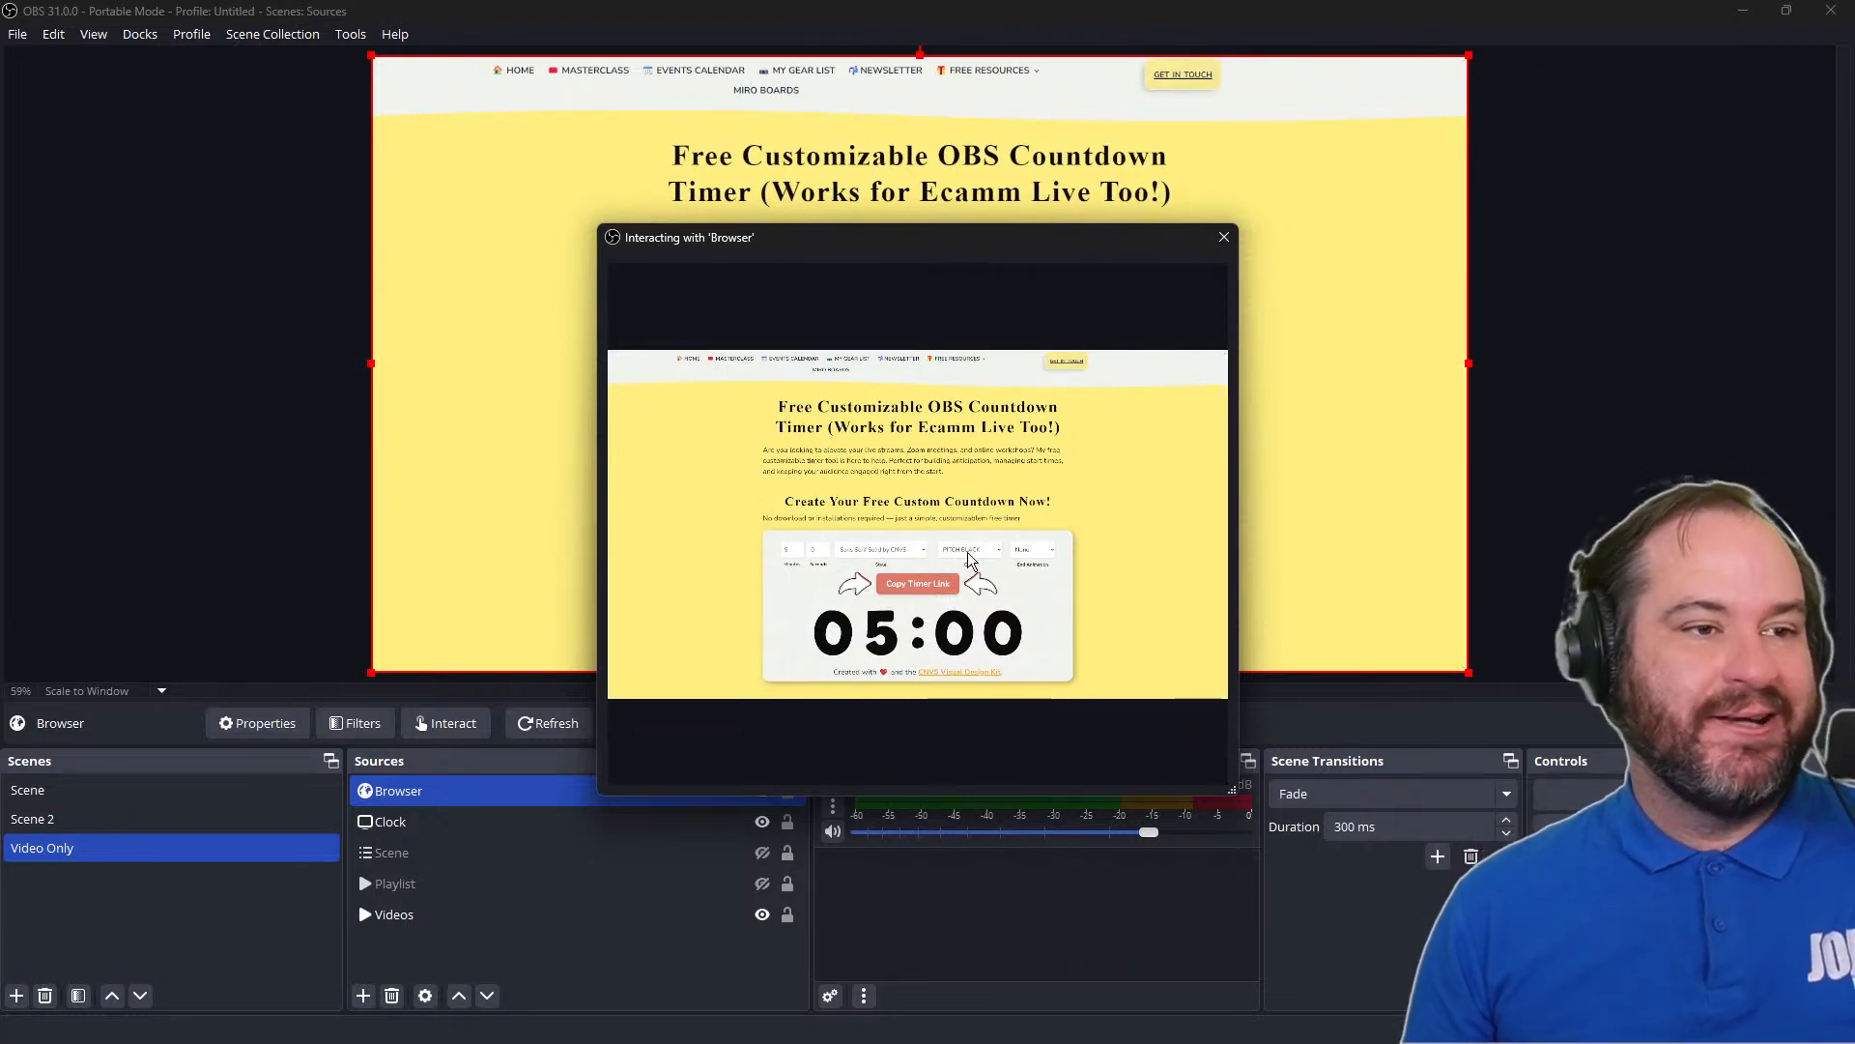
scroll(966, 553, "down", 1)
scroll(1113, 583, "down", 1)
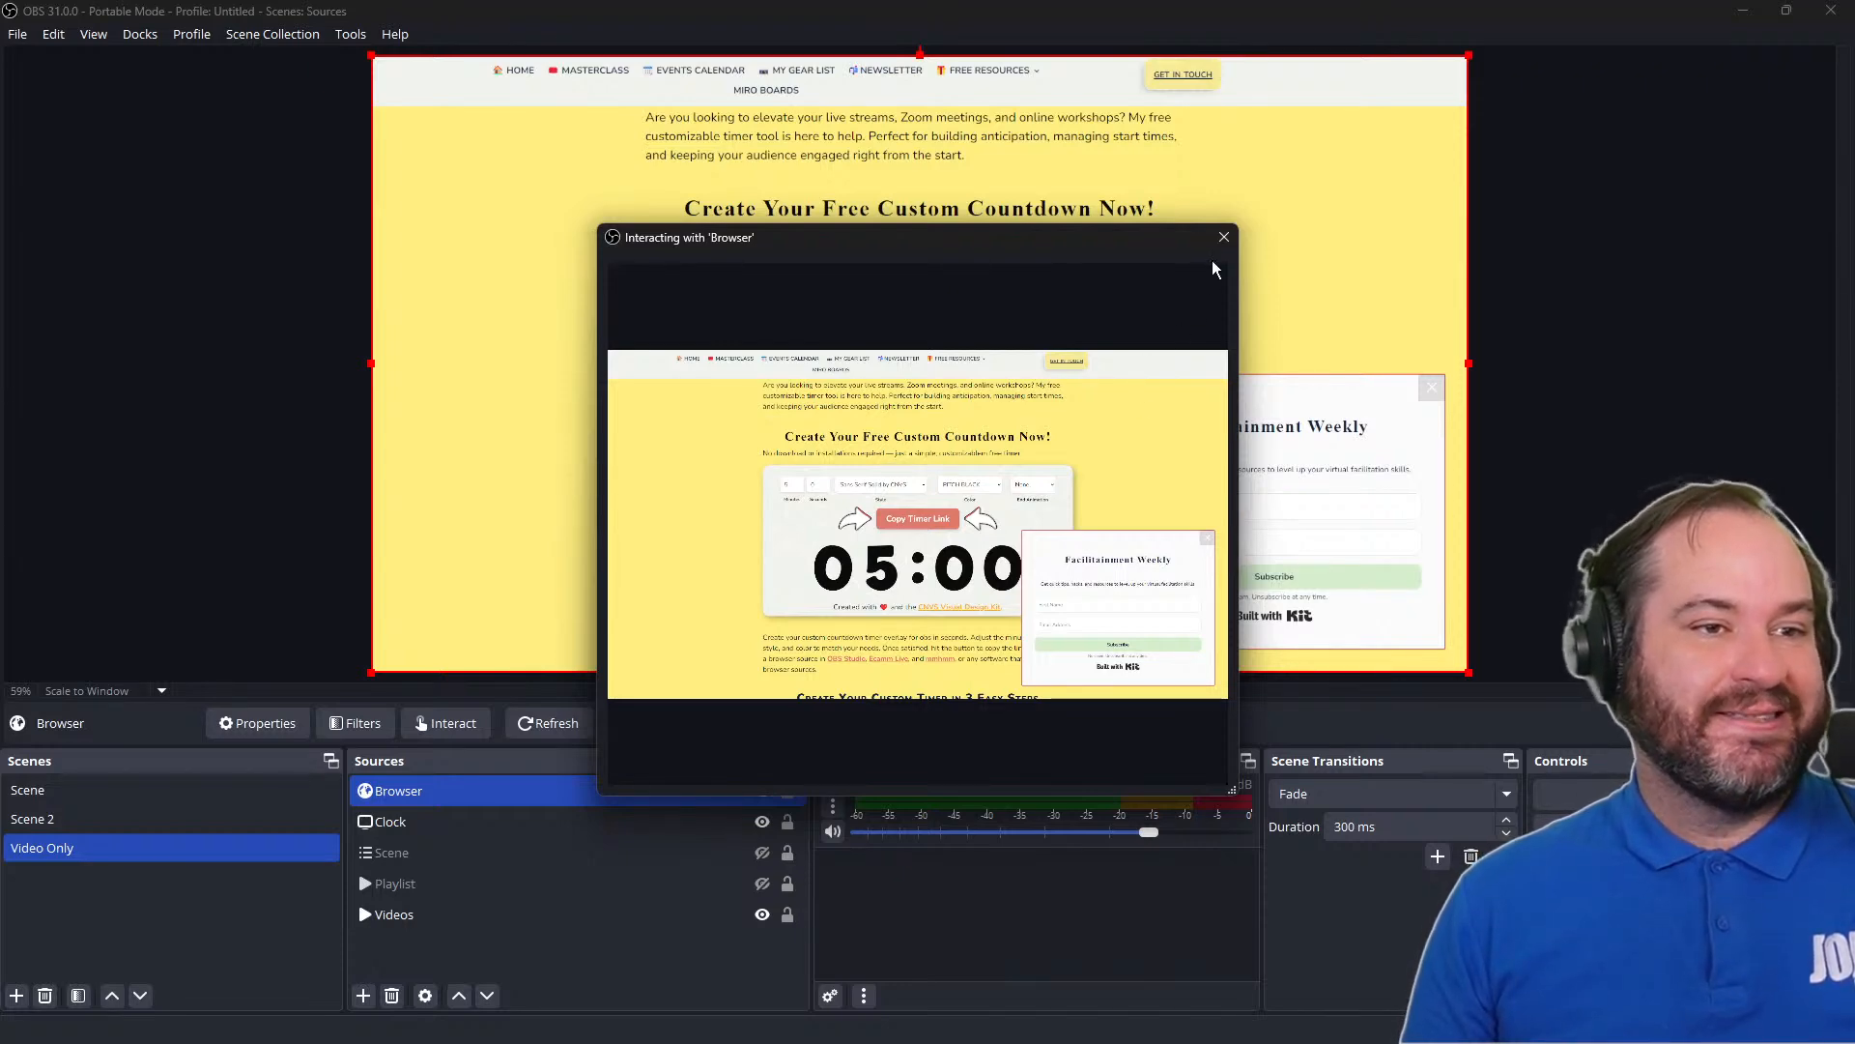
left_click(1224, 237)
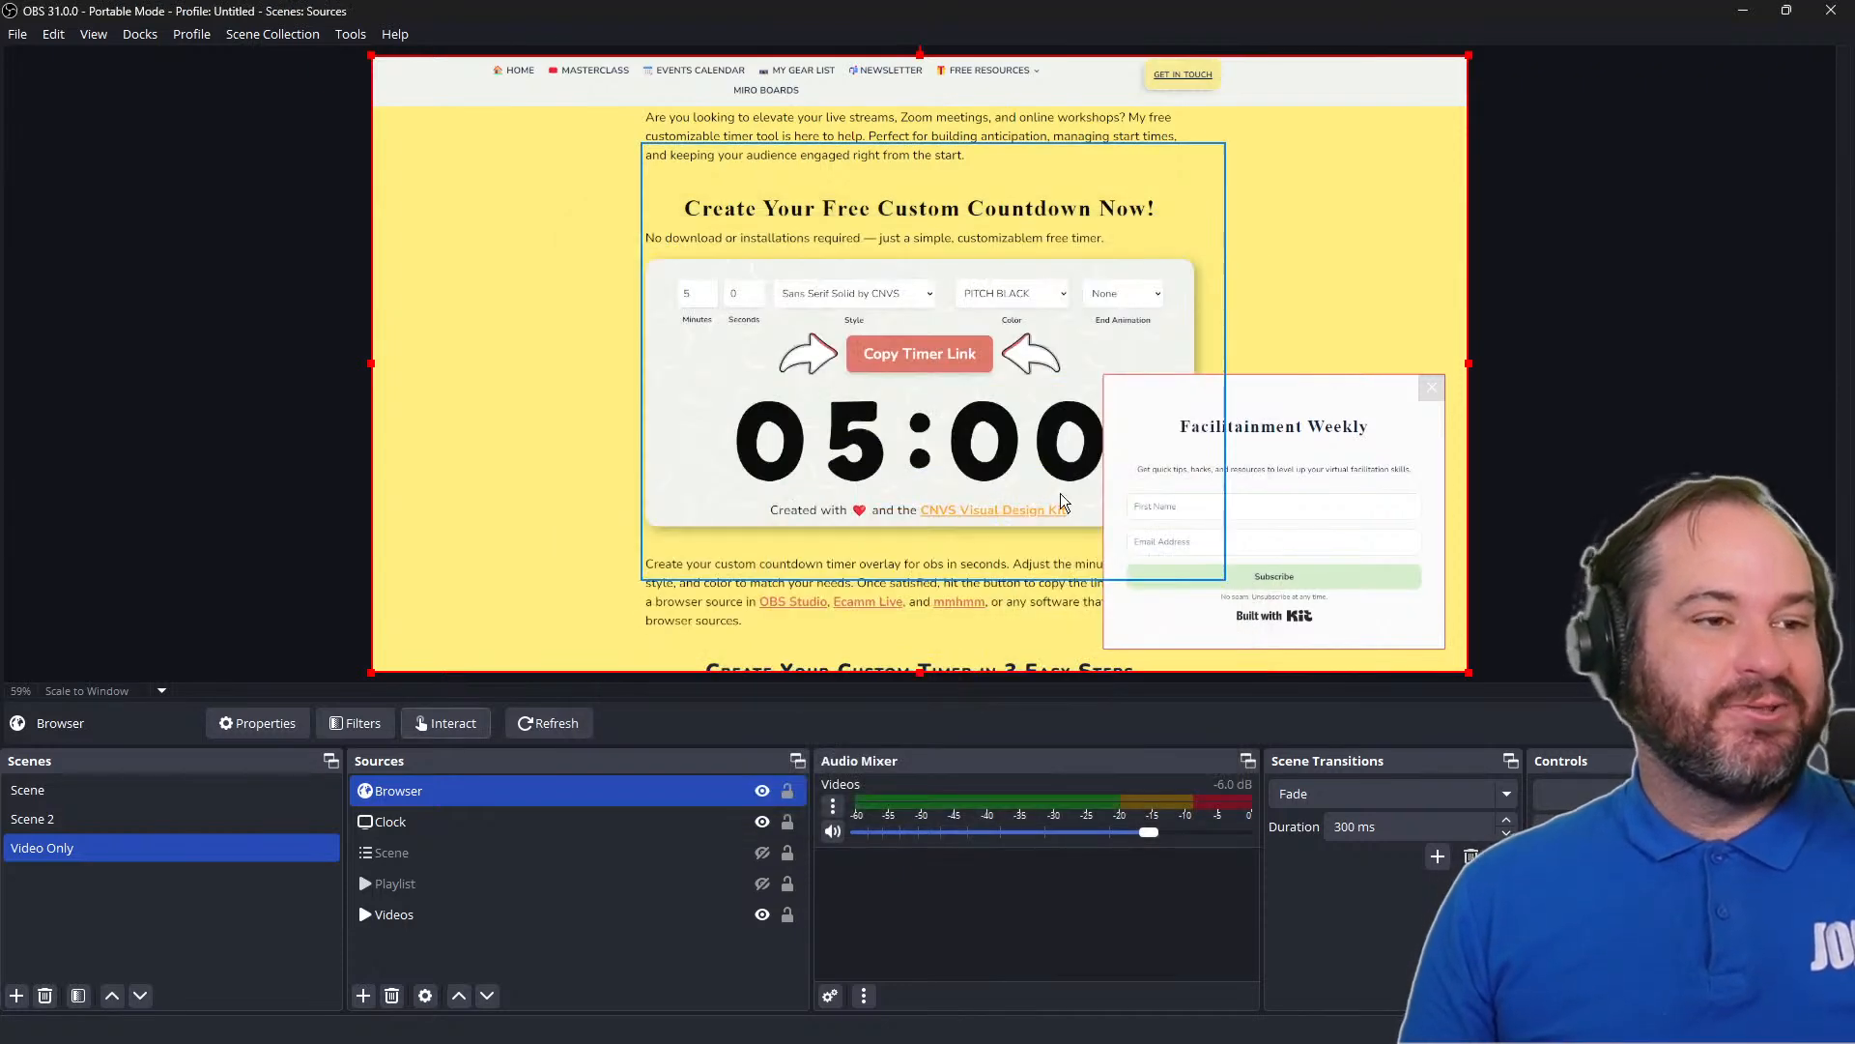
Copy the five-minute countdown timer link from the web page by interacting with the Browser source
left_click(926, 357)
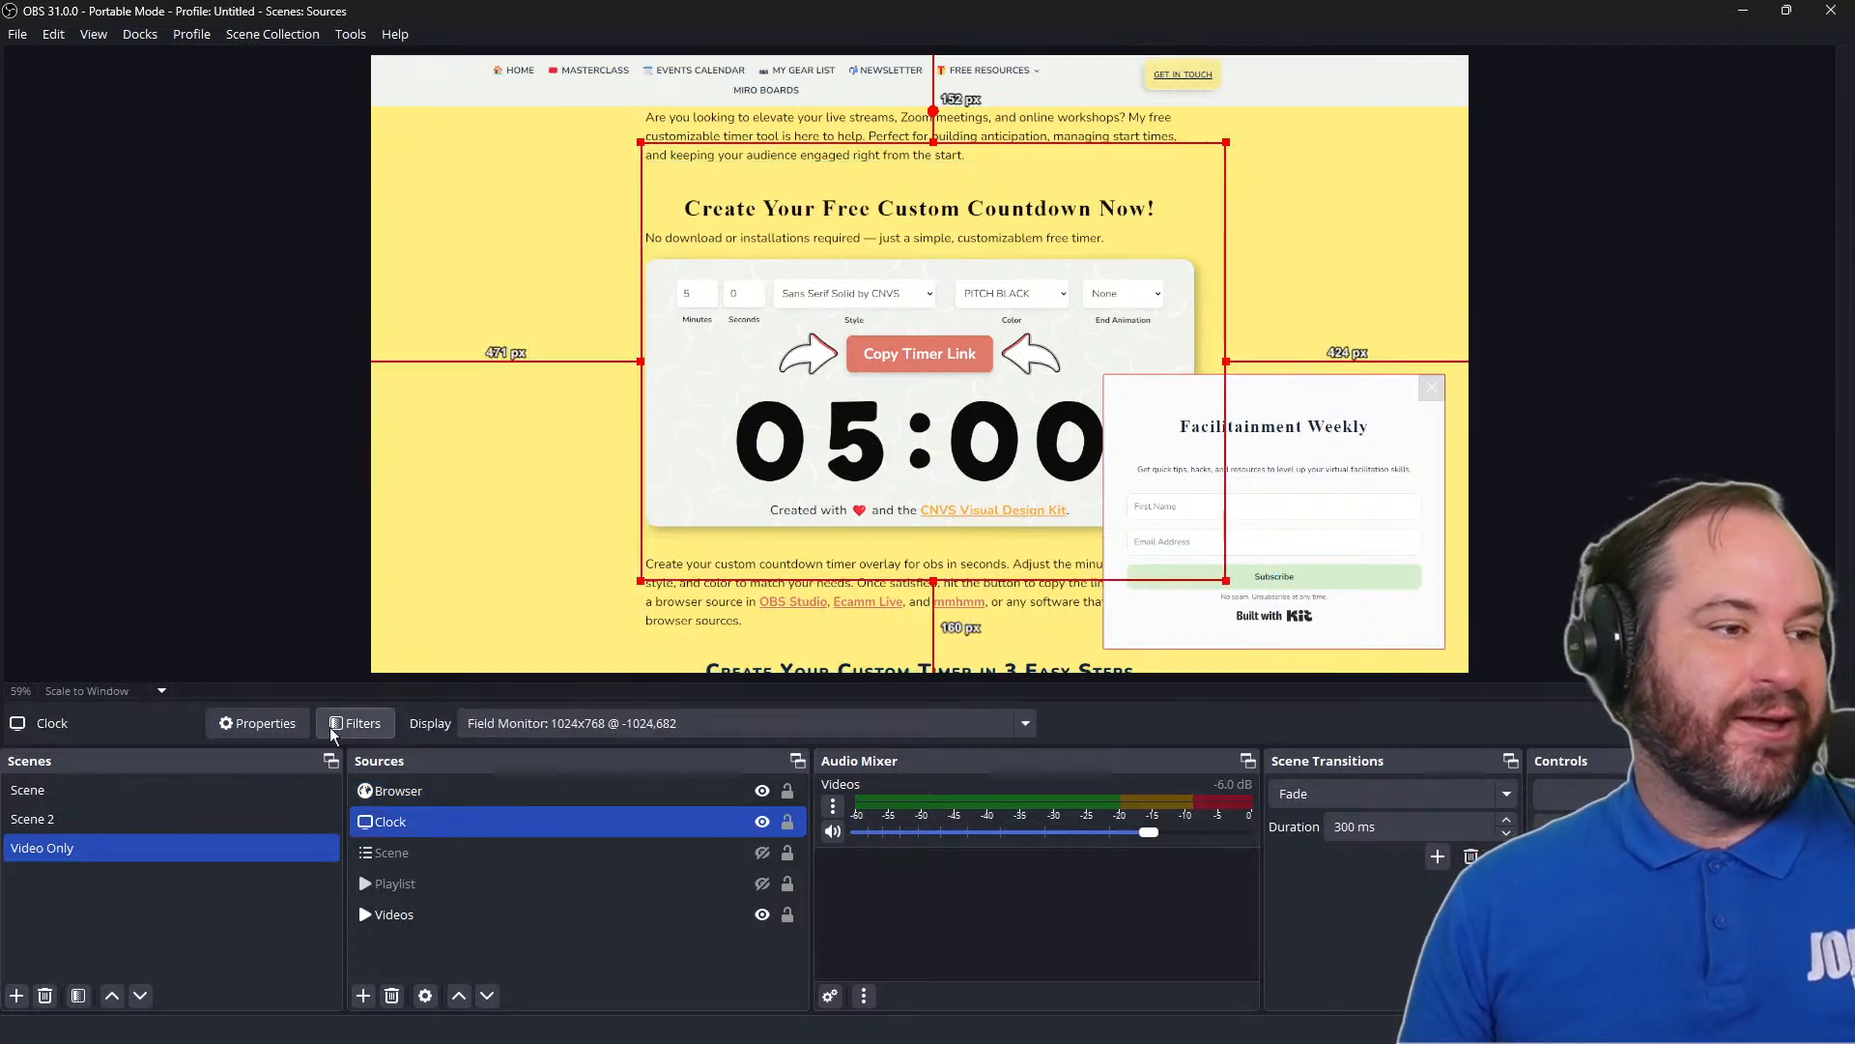
left_click(436, 787)
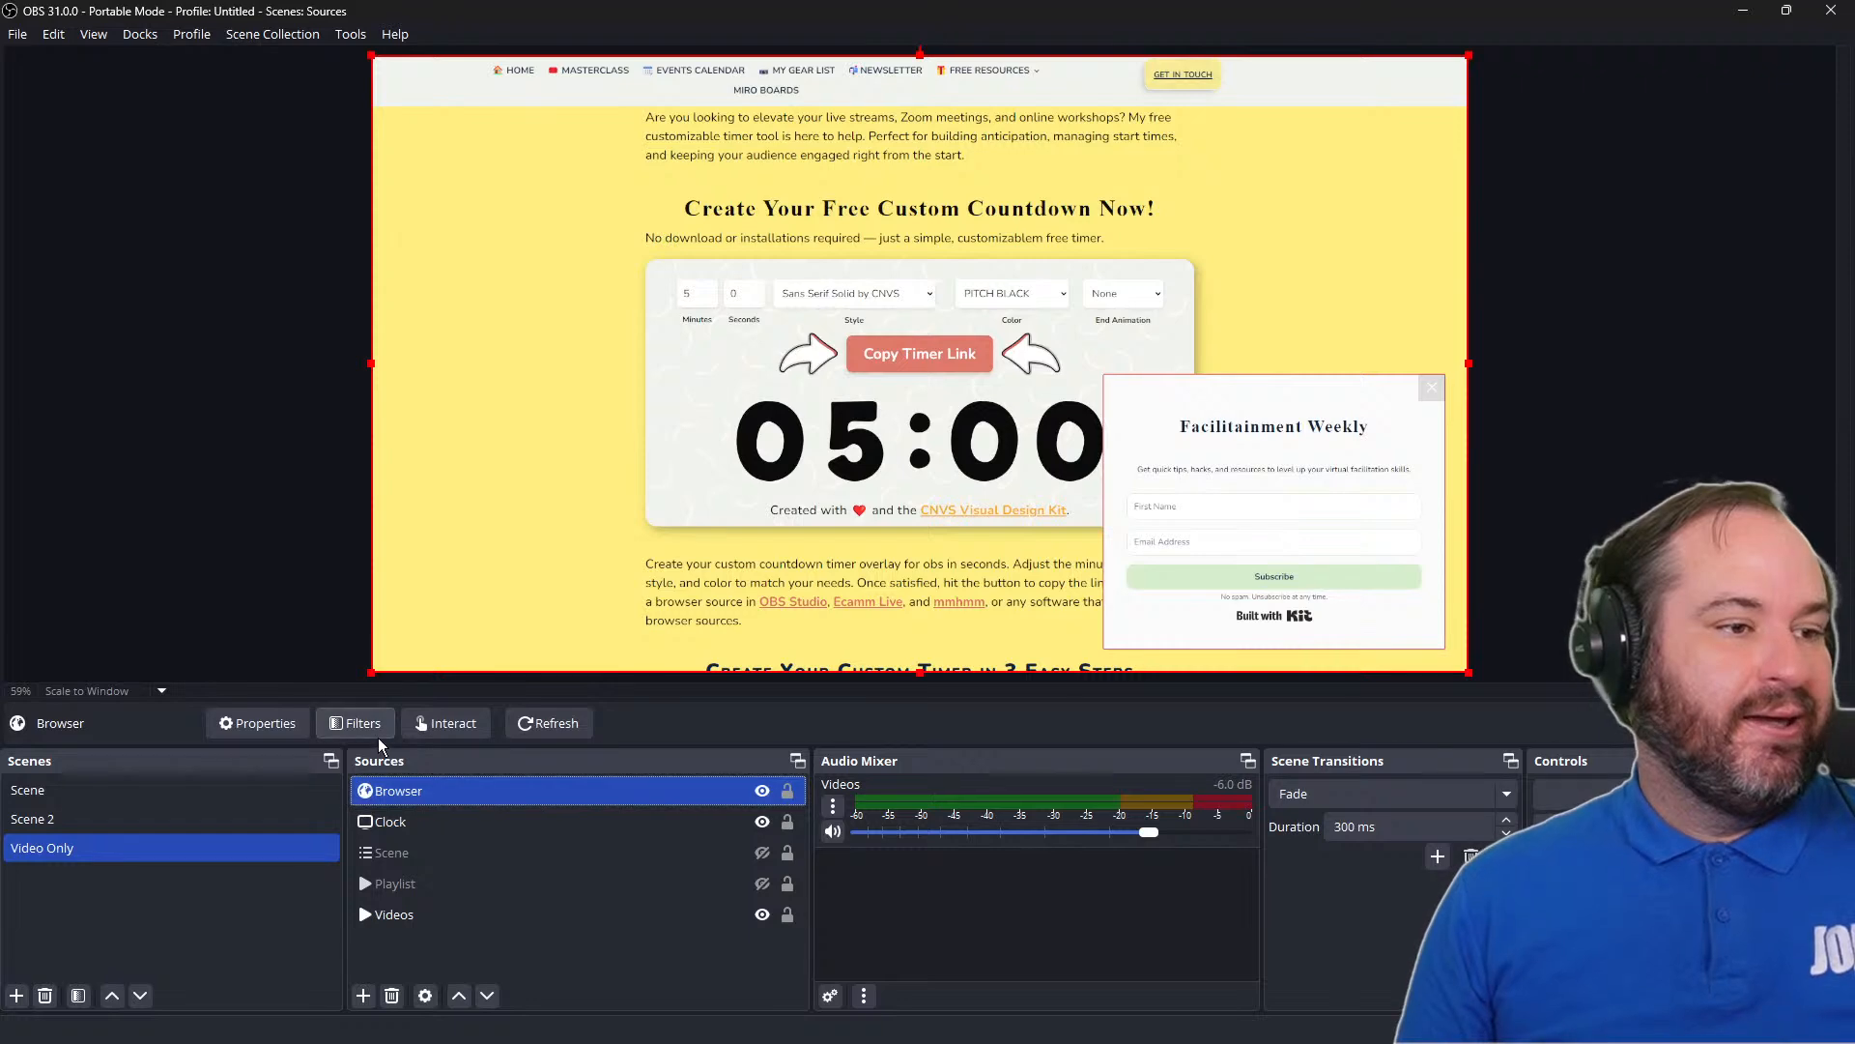
left_click(432, 722)
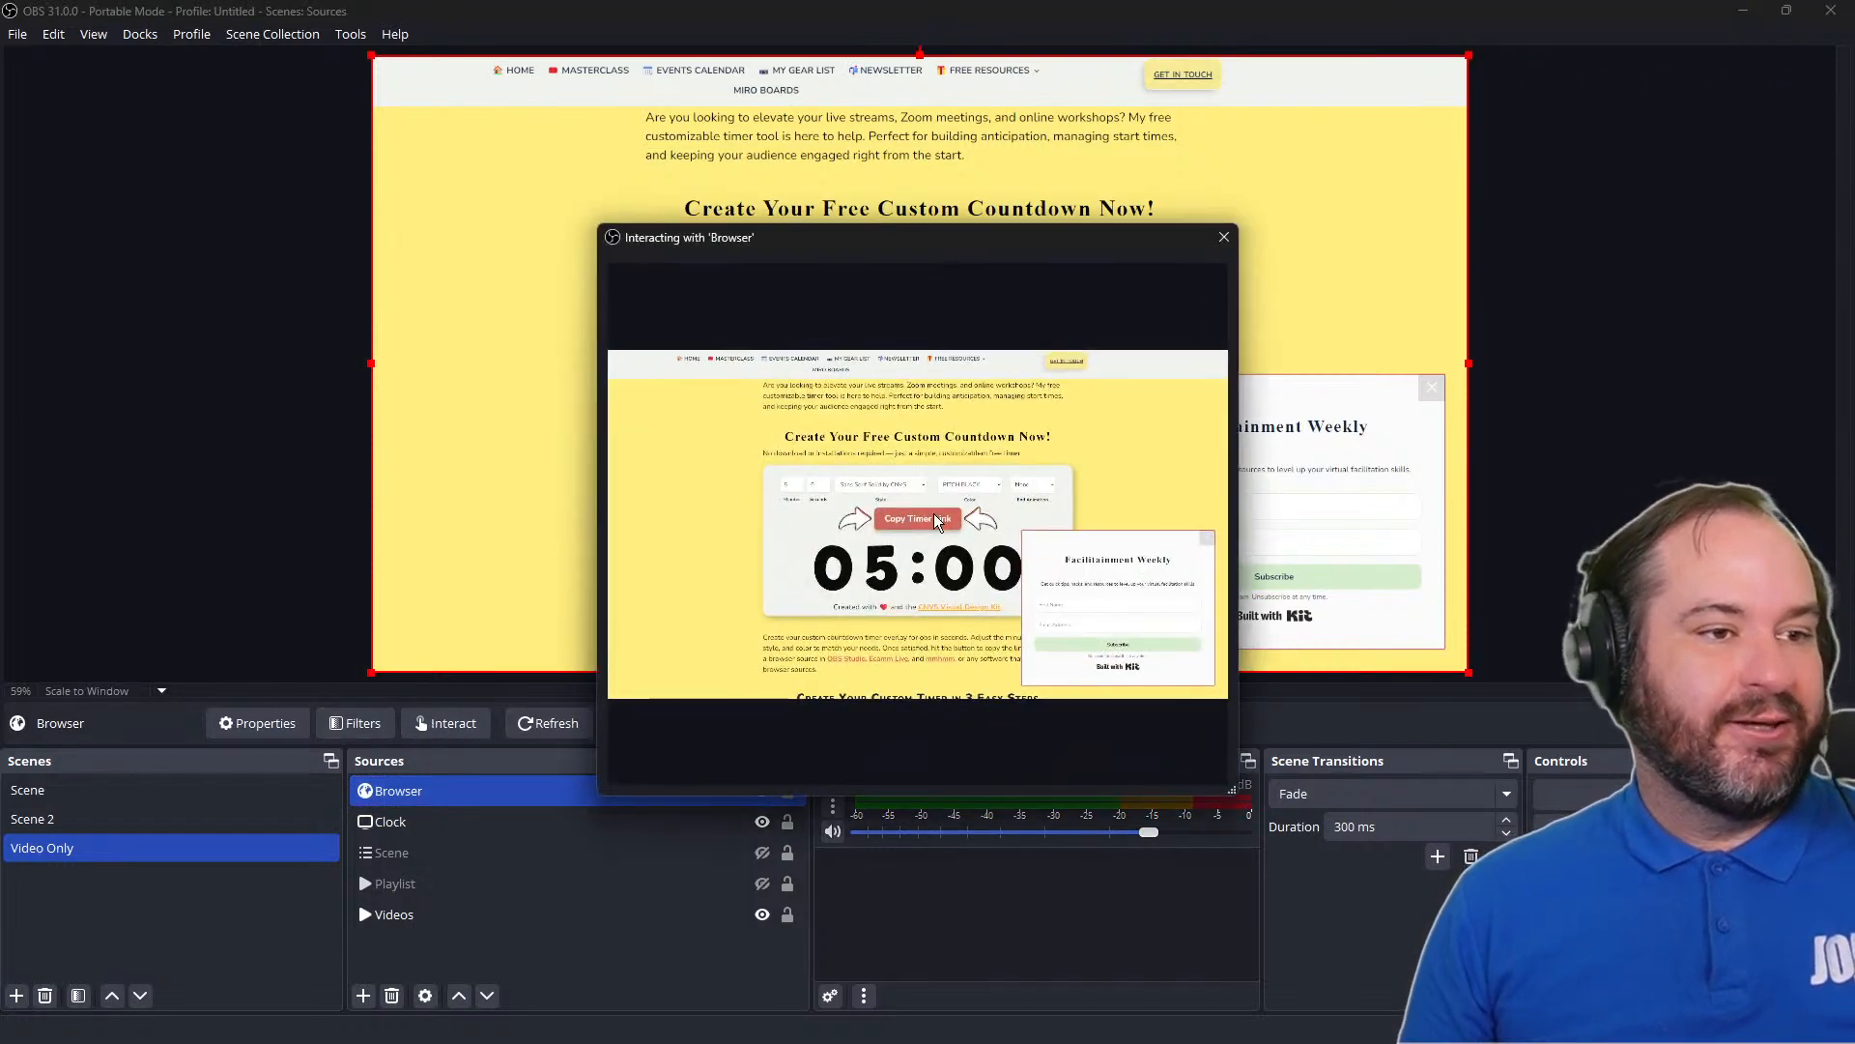
left_click(934, 513)
left_click(1224, 238)
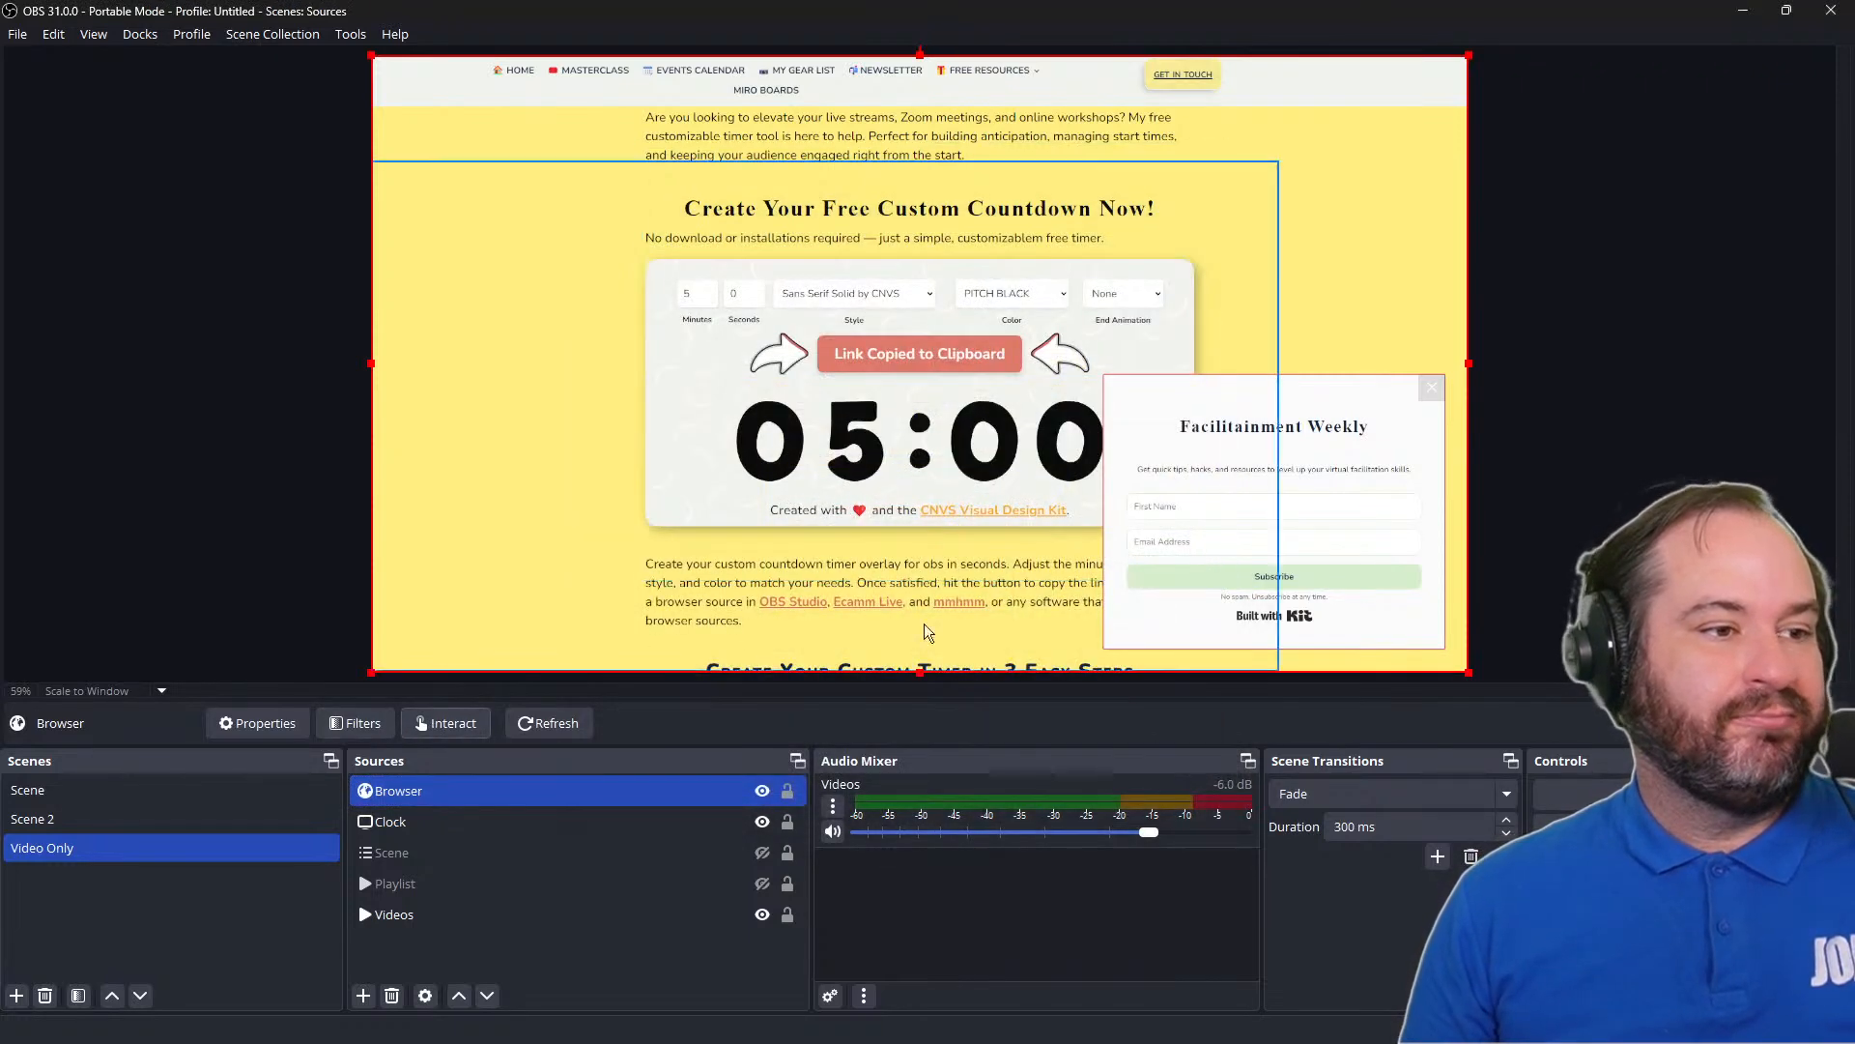
Replace the Browser source's URL with the copied countdown timer link, apply it, and hide the Clock source
double_click(657, 779)
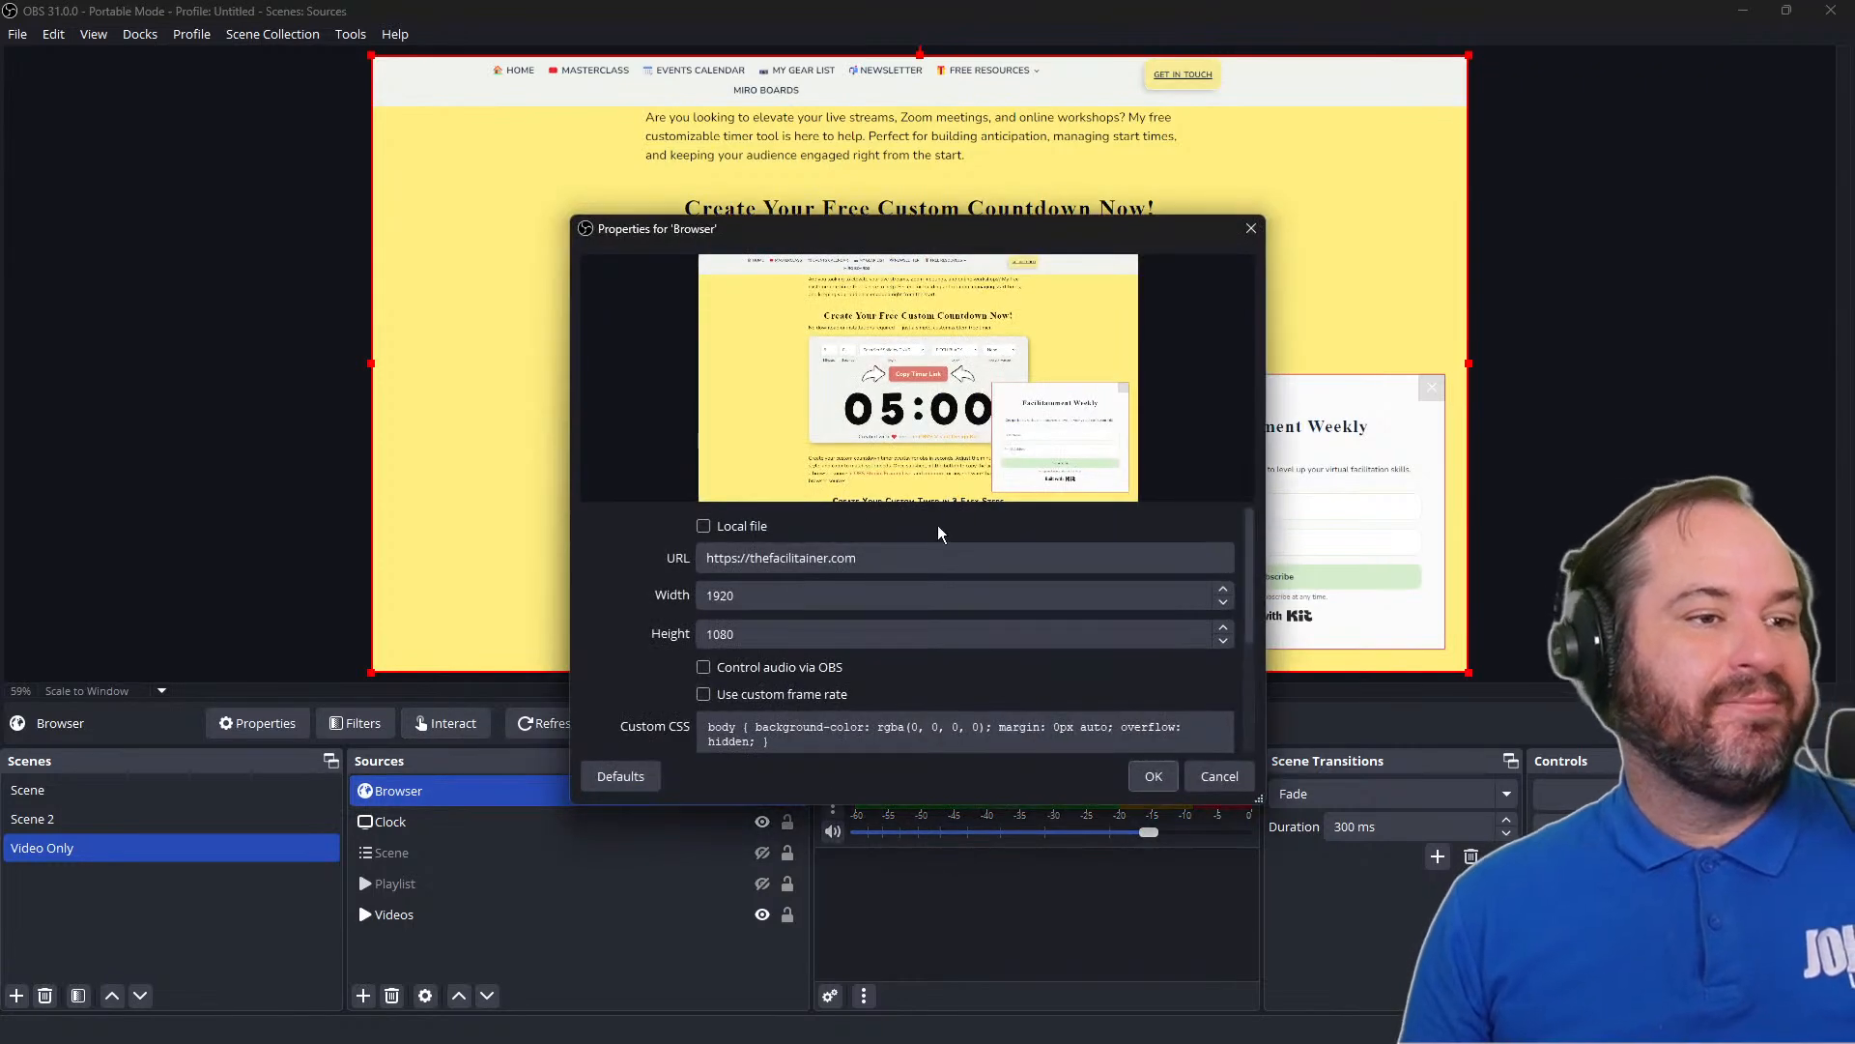
left_click(936, 549)
key("ctrl+v")
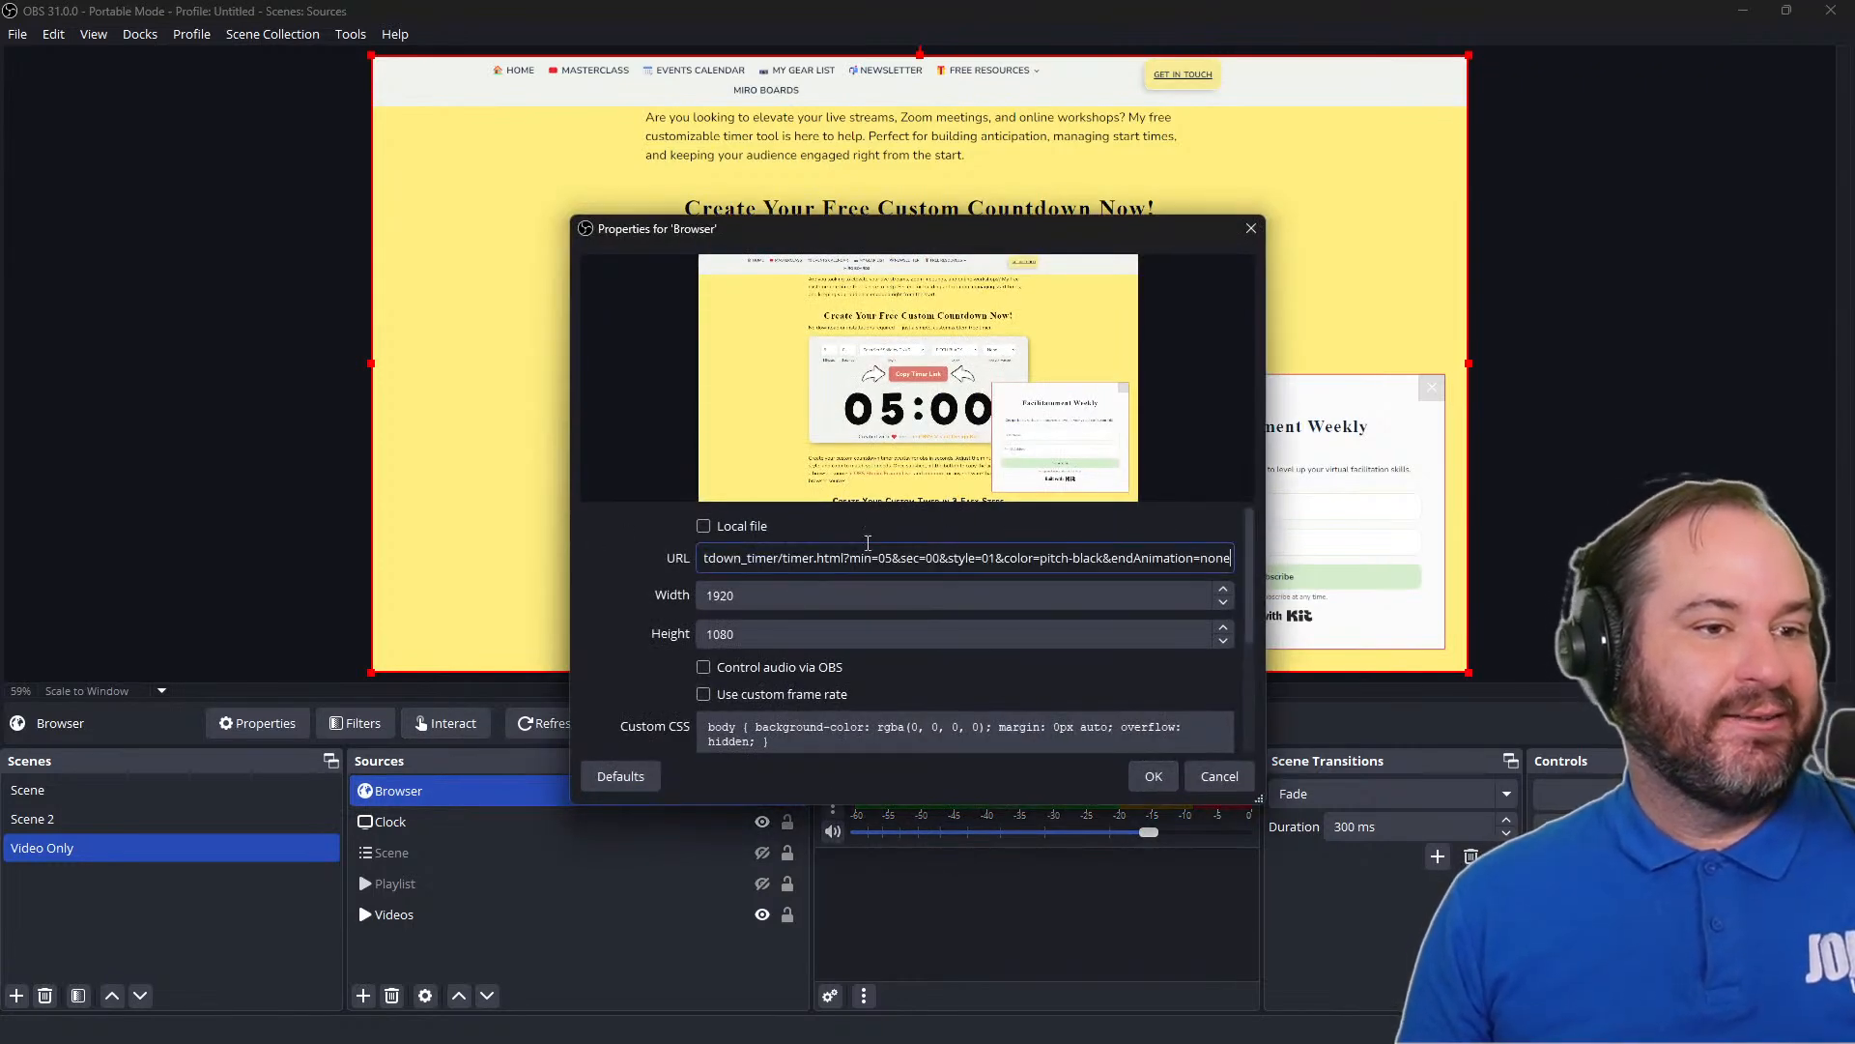
left_click(1164, 785)
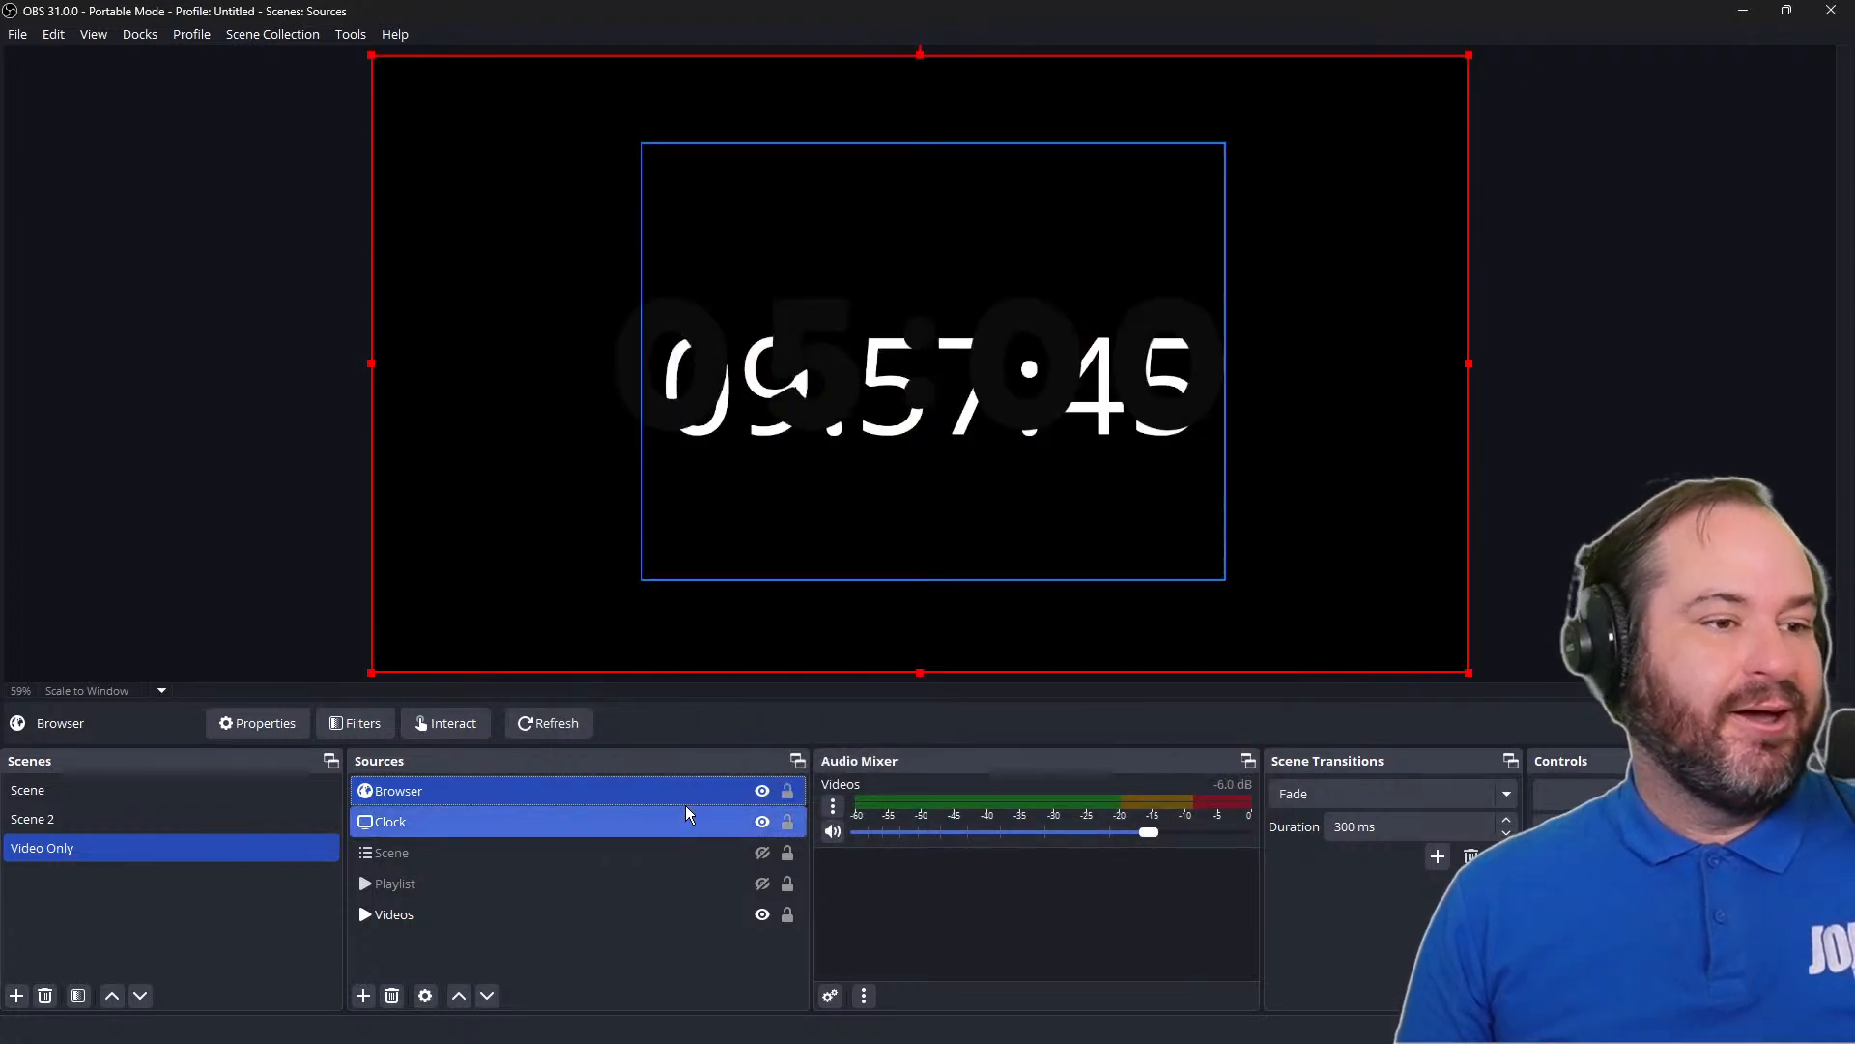
left_click(761, 822)
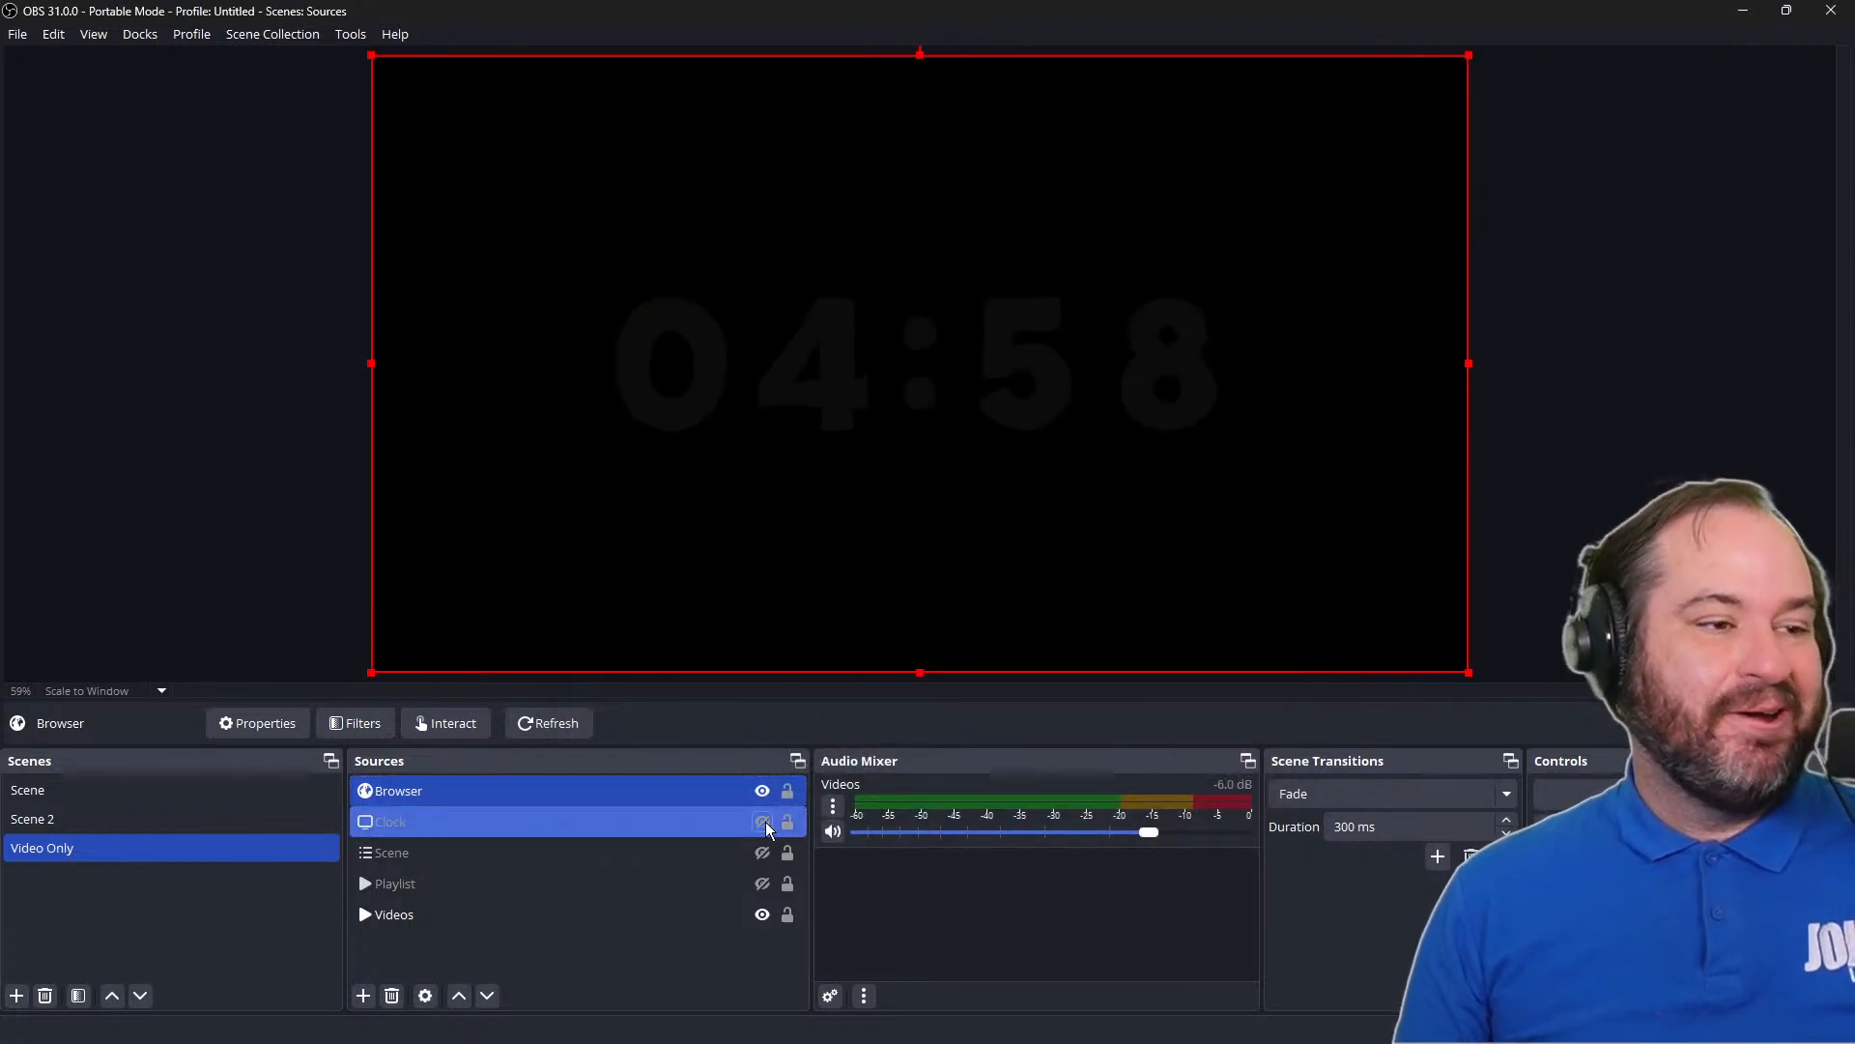
Add a new 1920 × 1080 Color Source in #d1d1d1 and order it directly below Browser
left_click(363, 995)
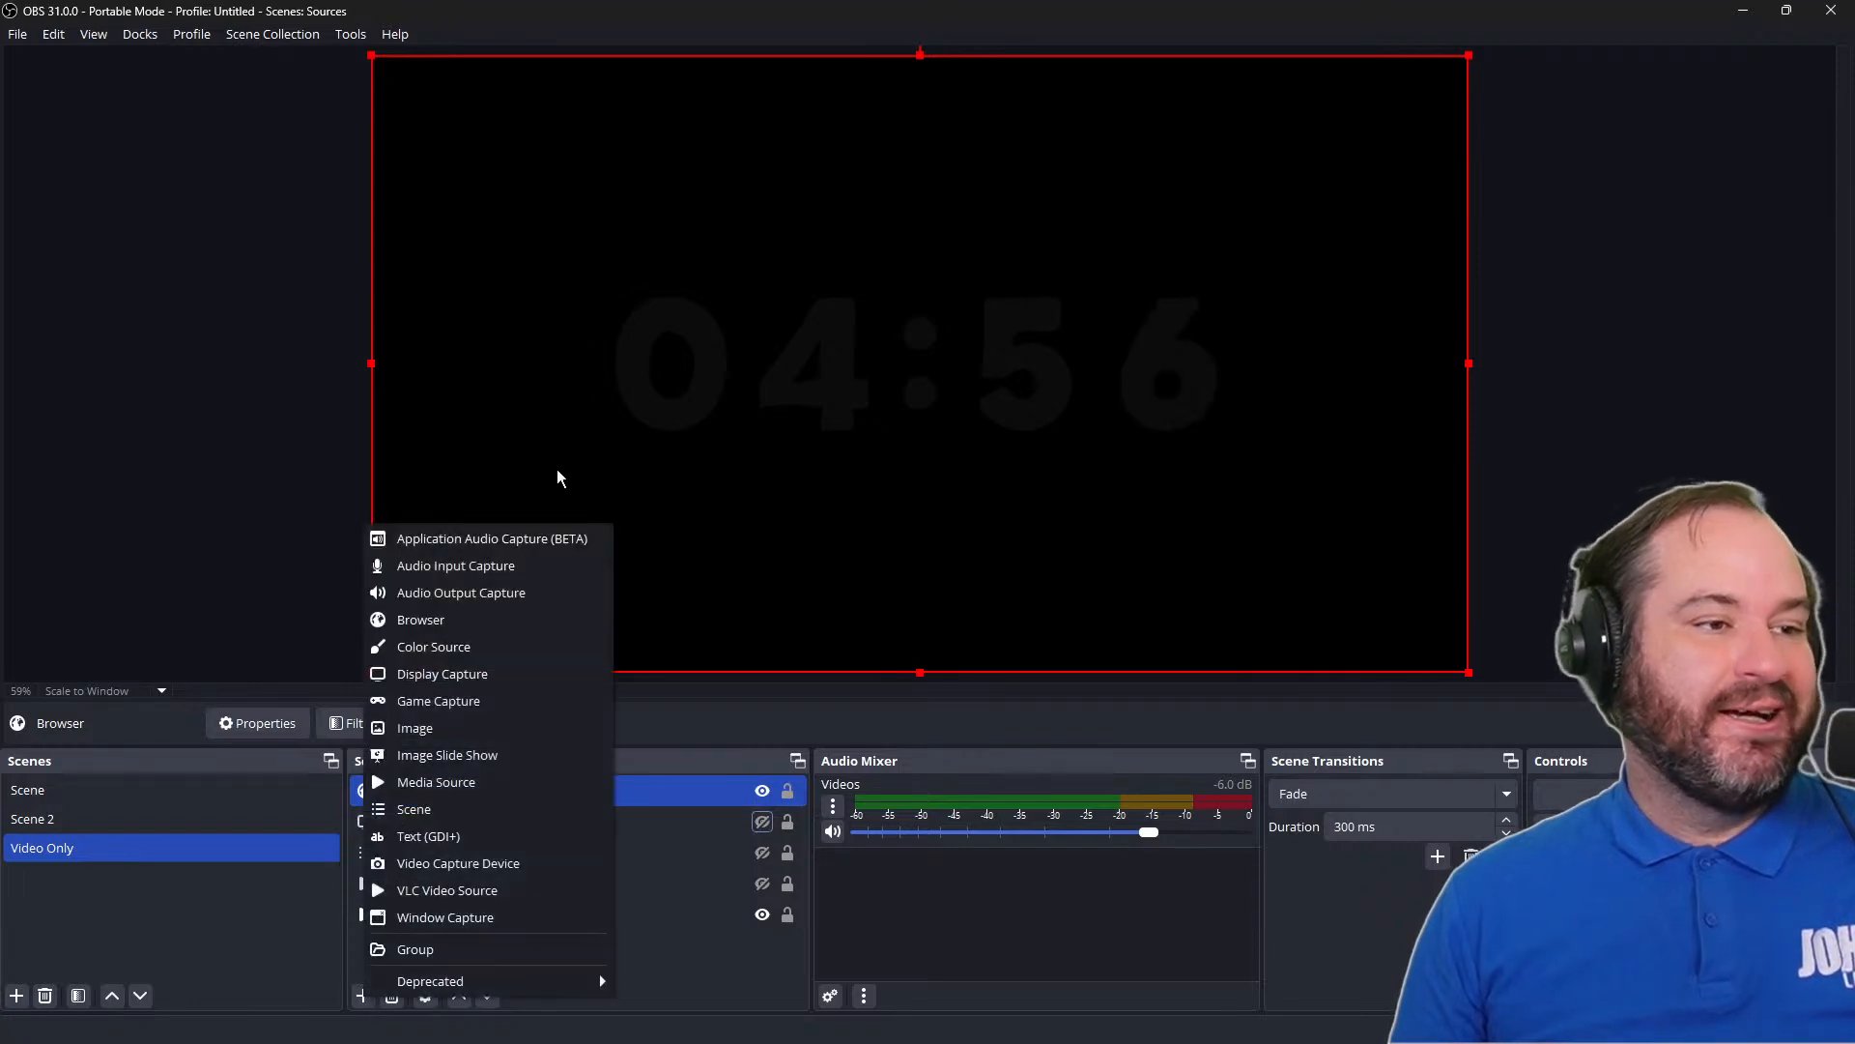
left_click(519, 640)
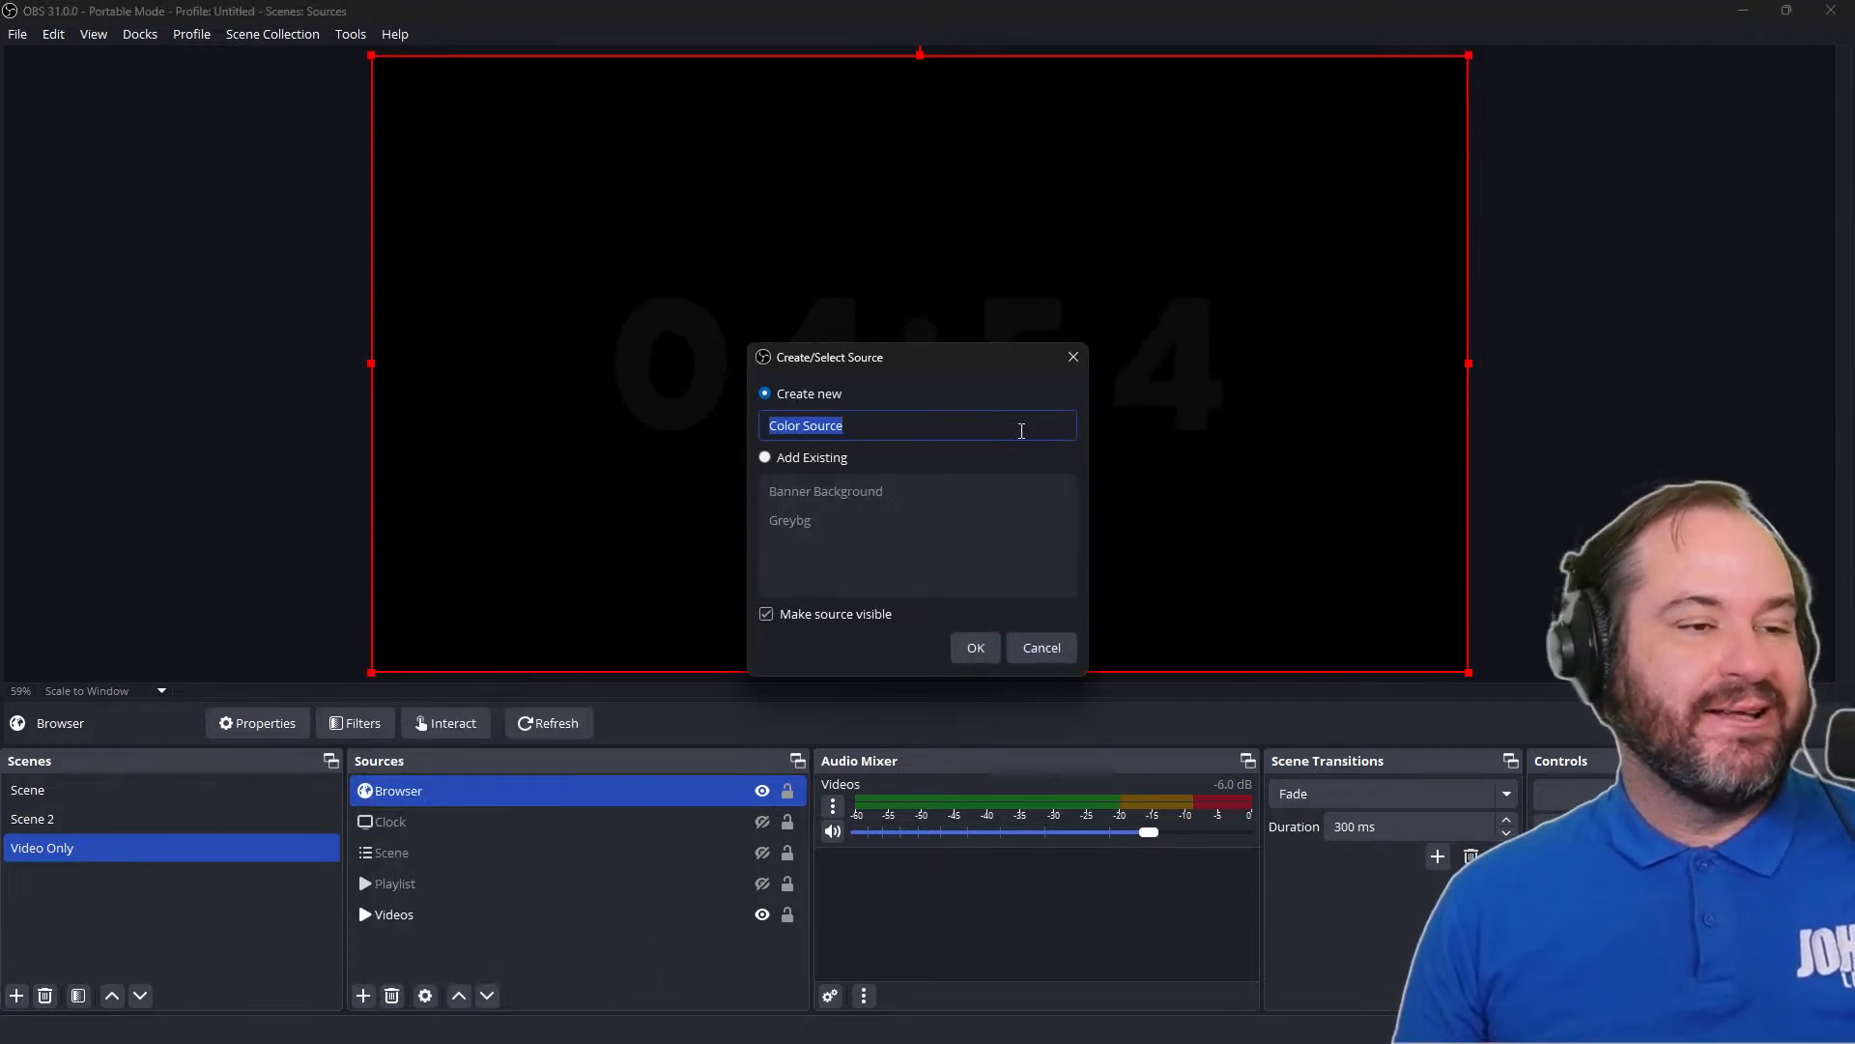
left_click(972, 648)
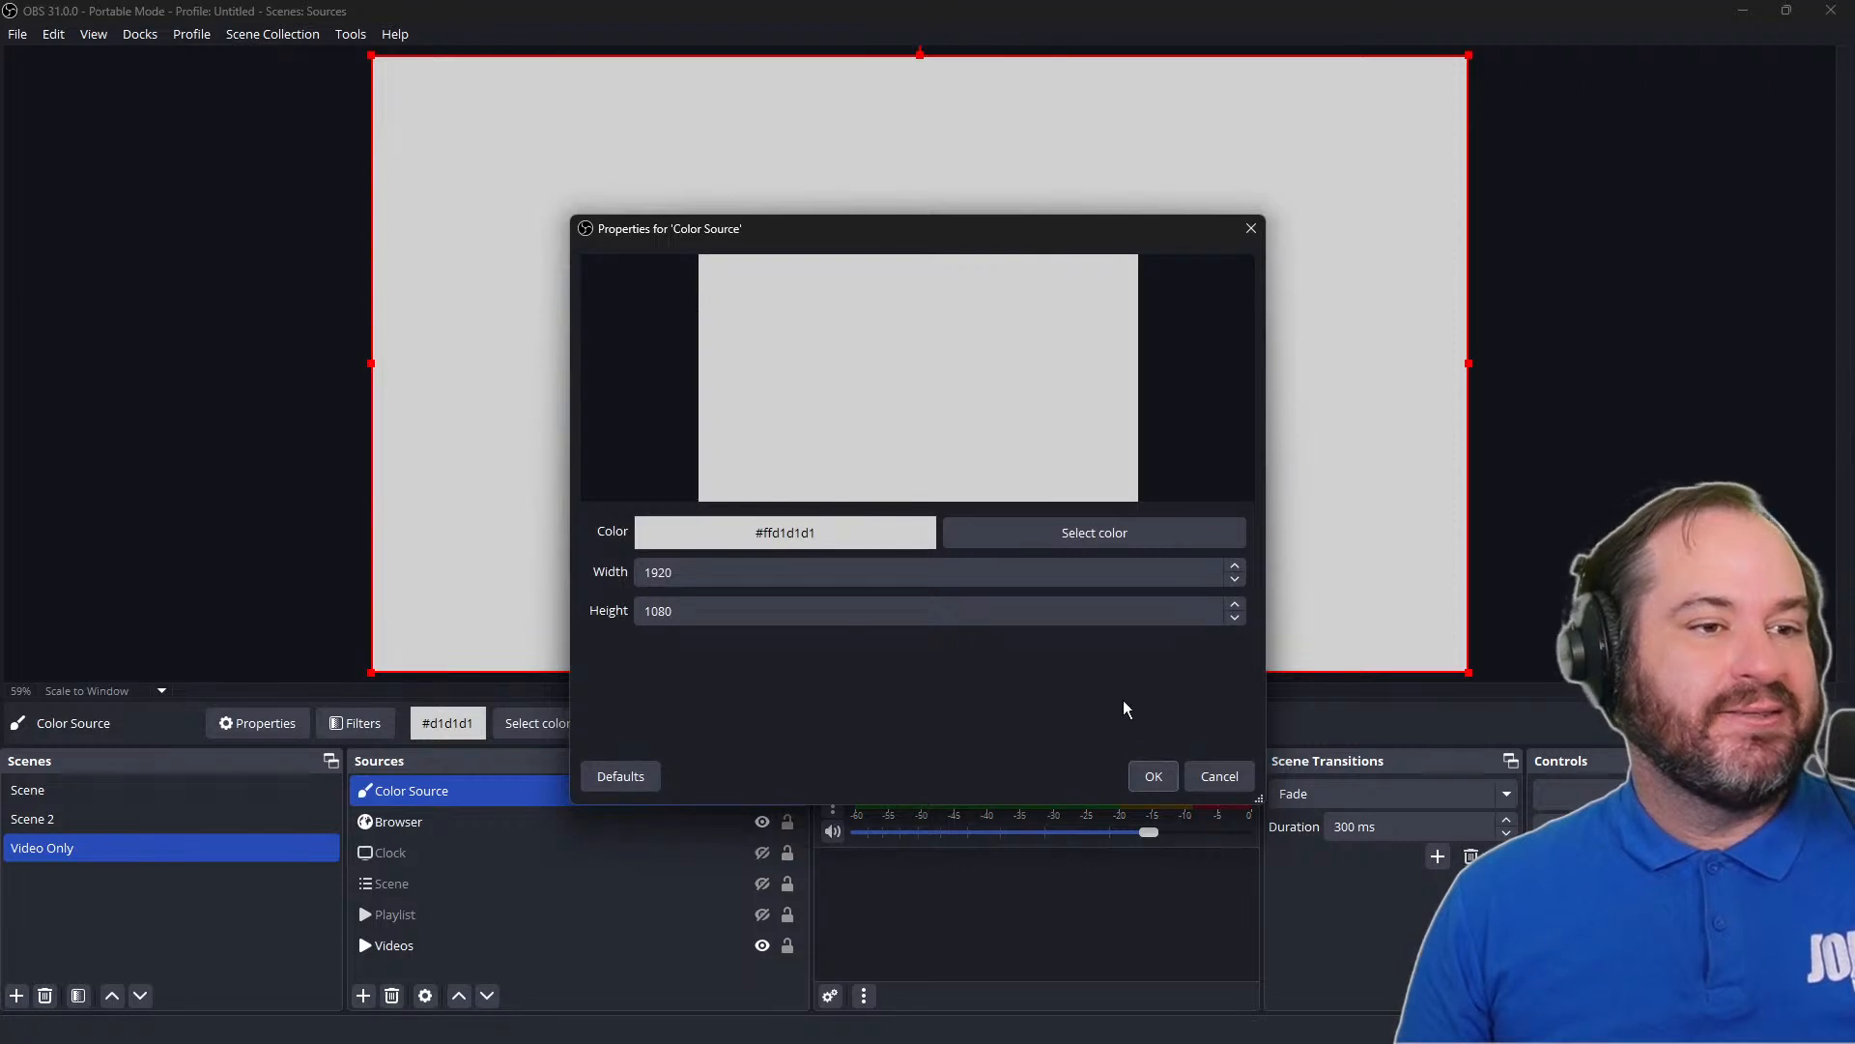
left_click(1152, 776)
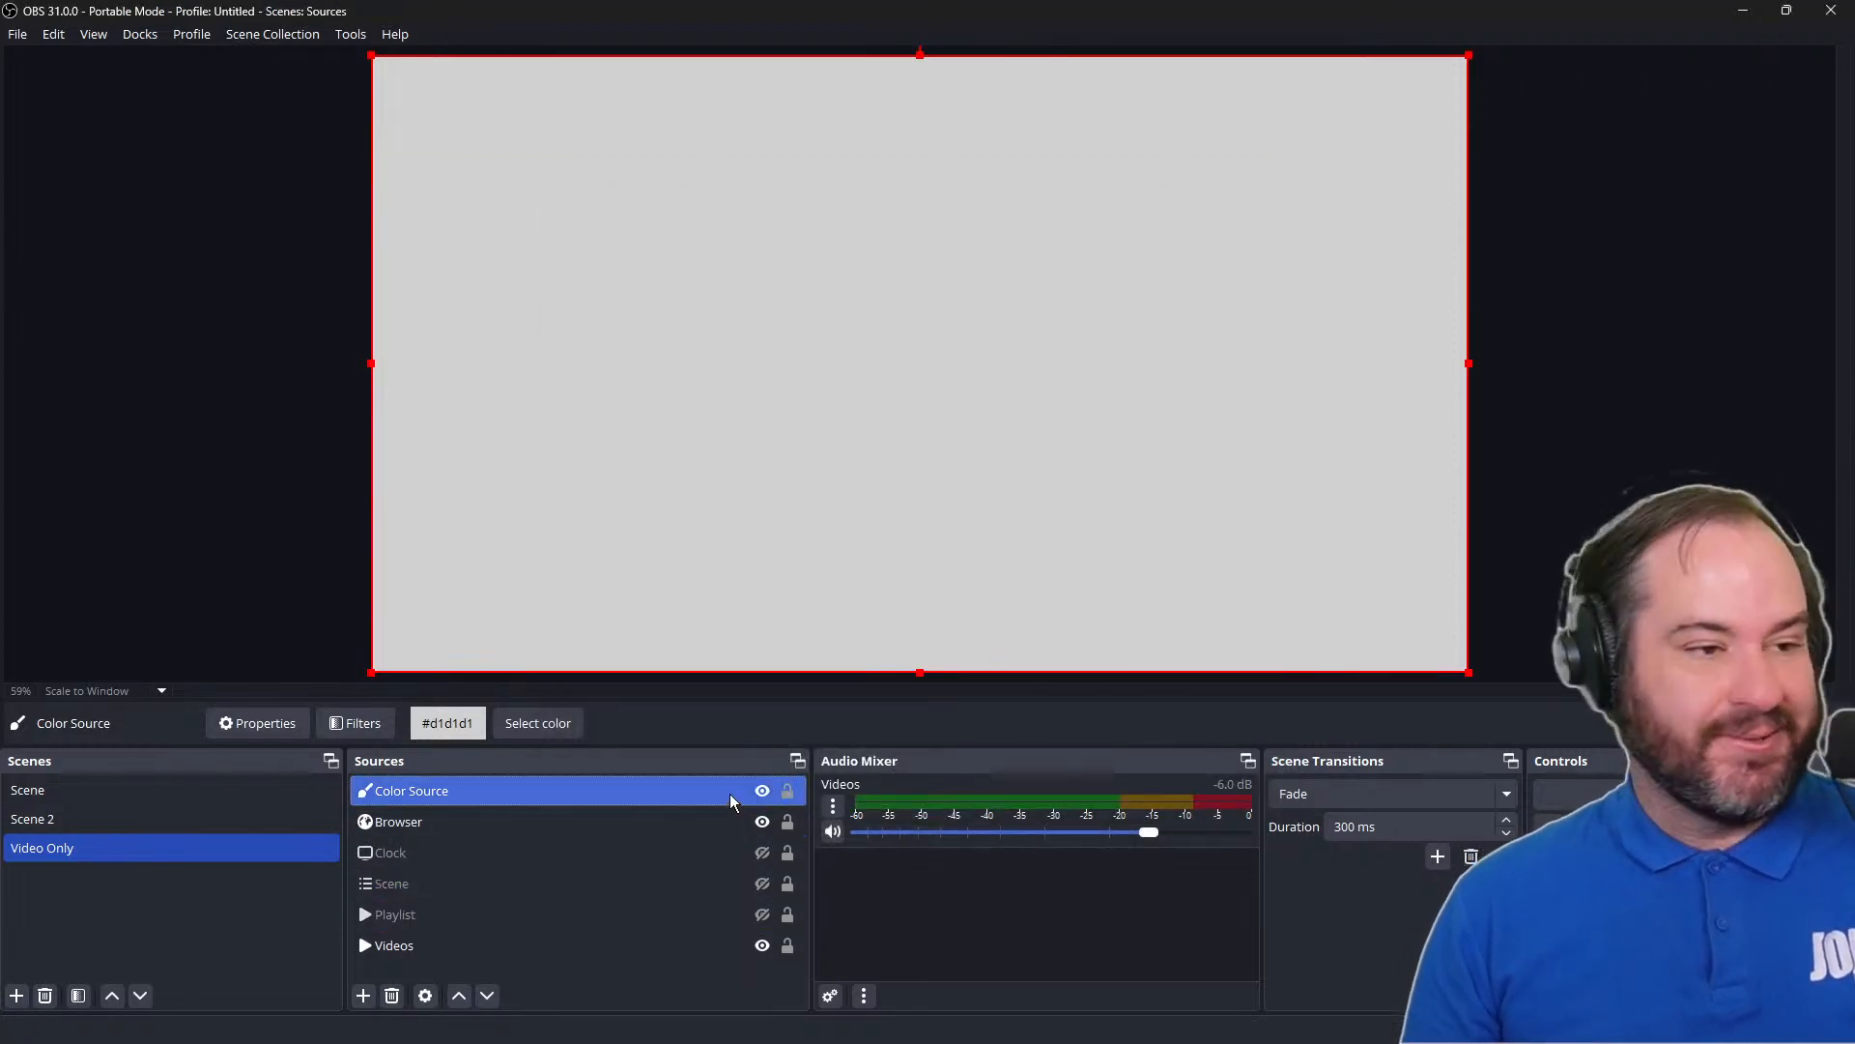
key("ctrl+Down")
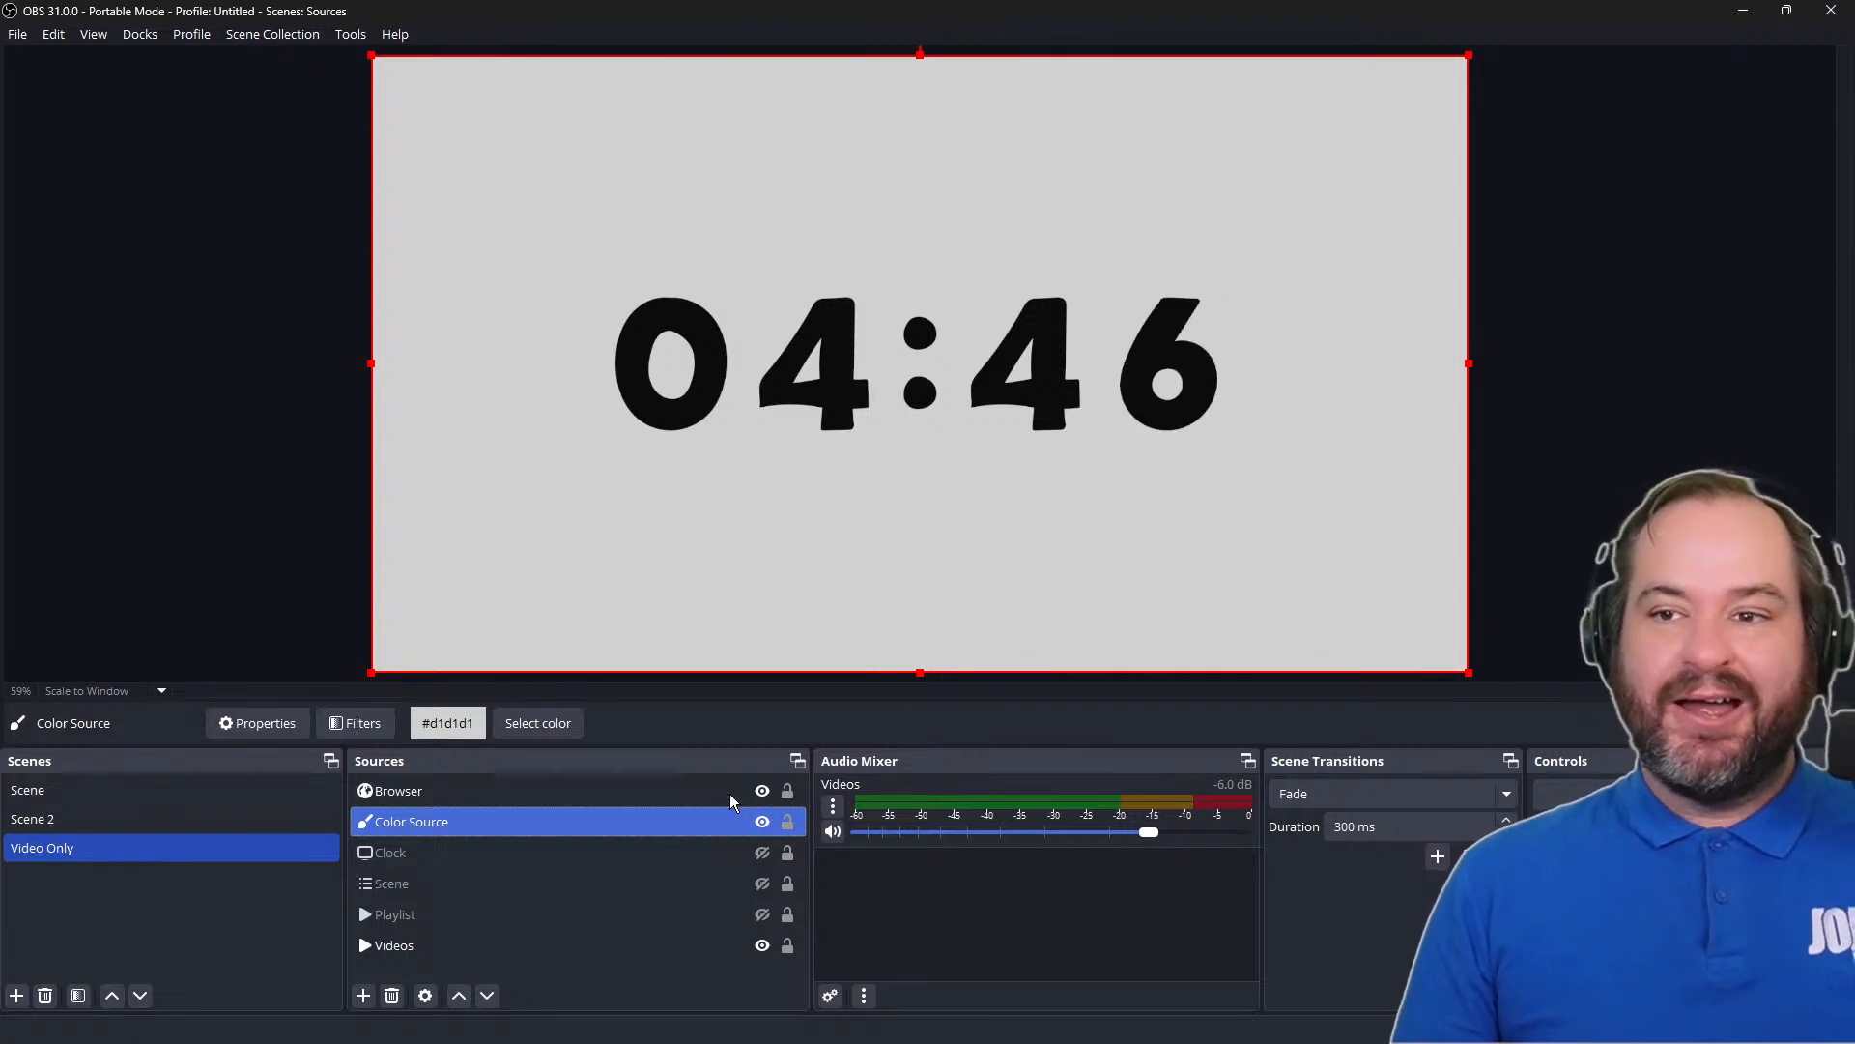
Move the hidden Scene source to about 129 px from the canvas's left edge and 131 px from its top, and deselect it
left_click(1113, 452)
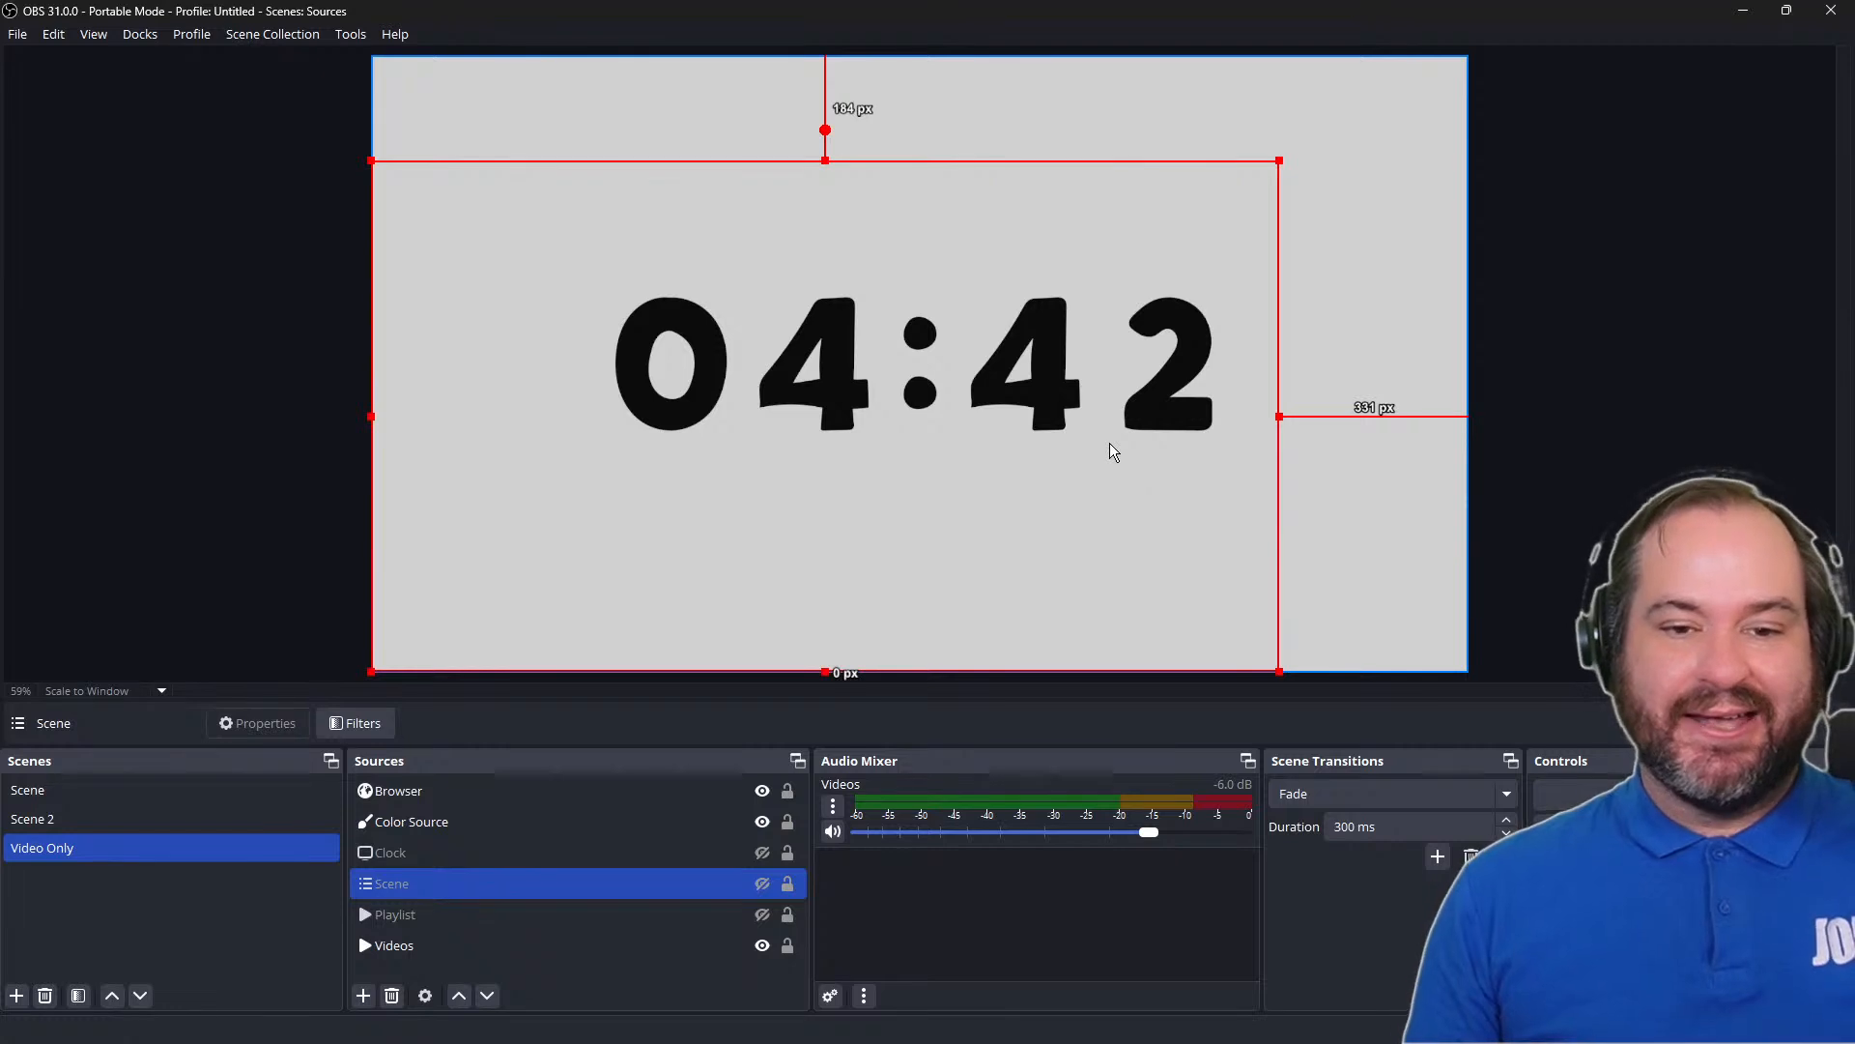
left_click_drag(1115, 453, 1188, 422)
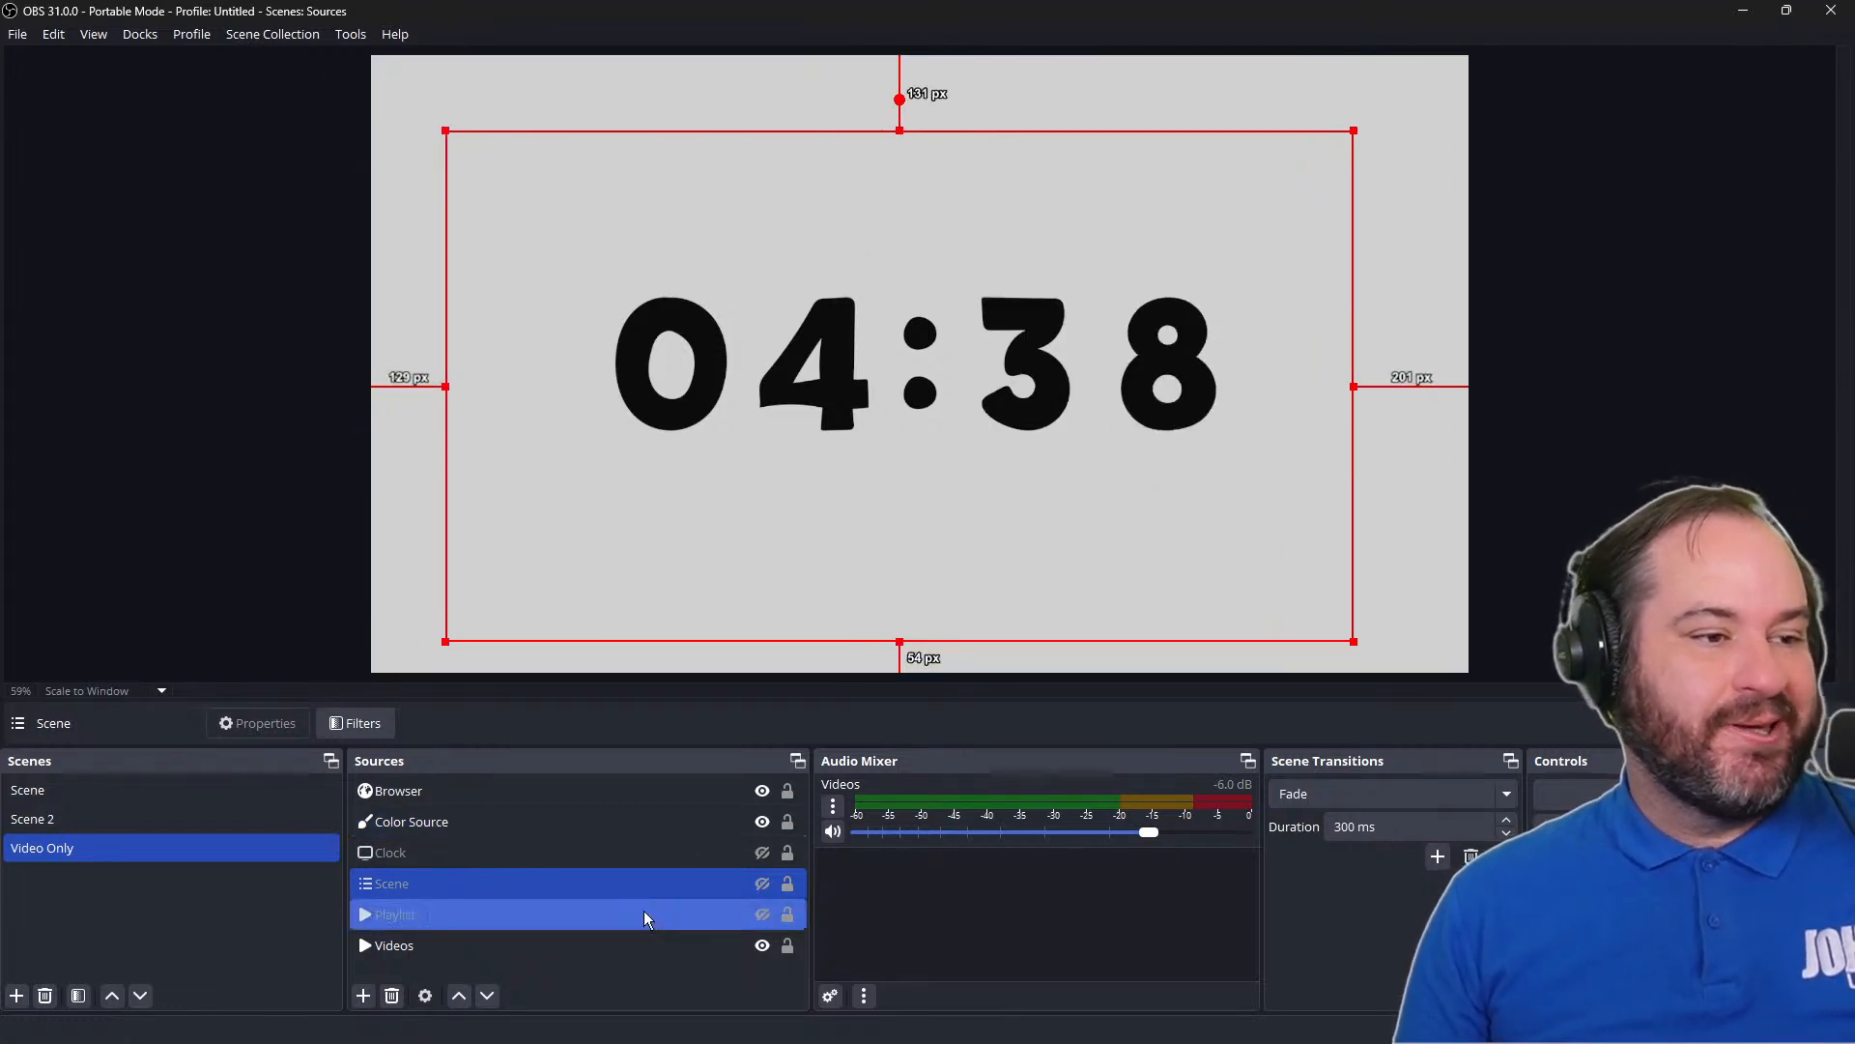
left_click(365, 996)
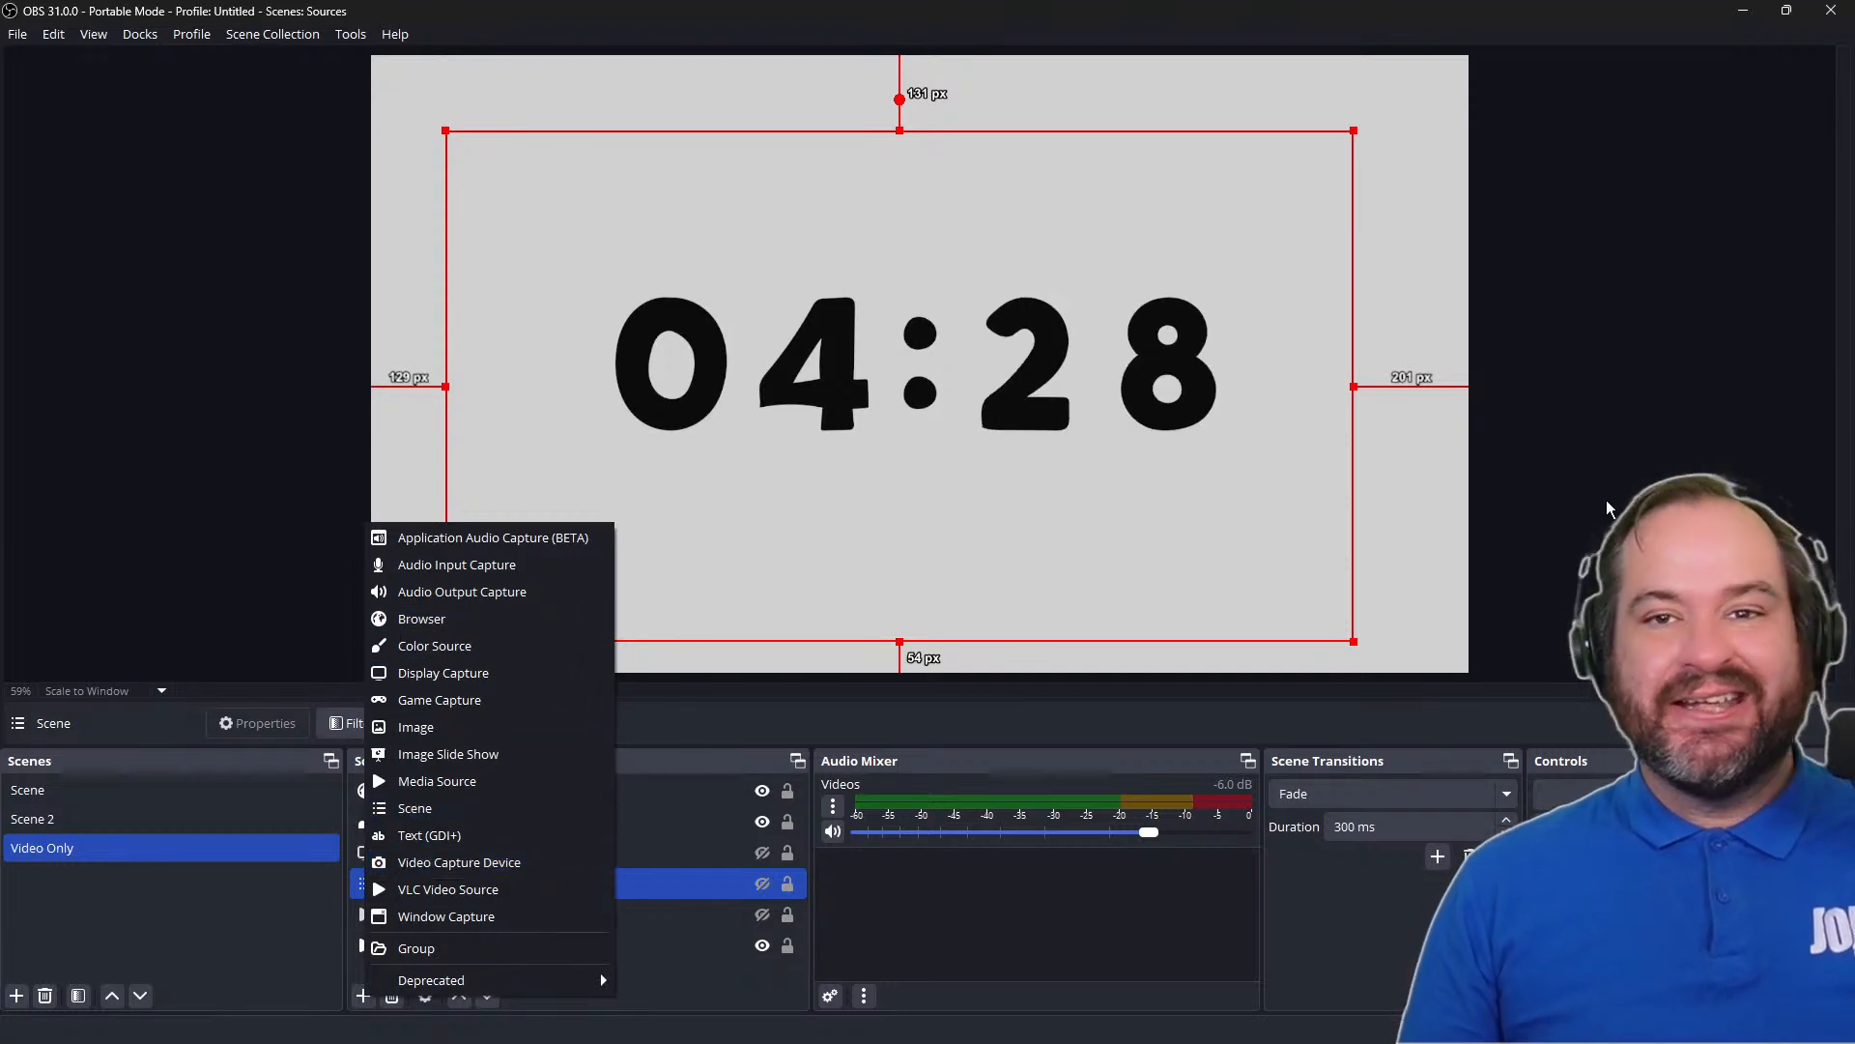
left_click(1553, 562)
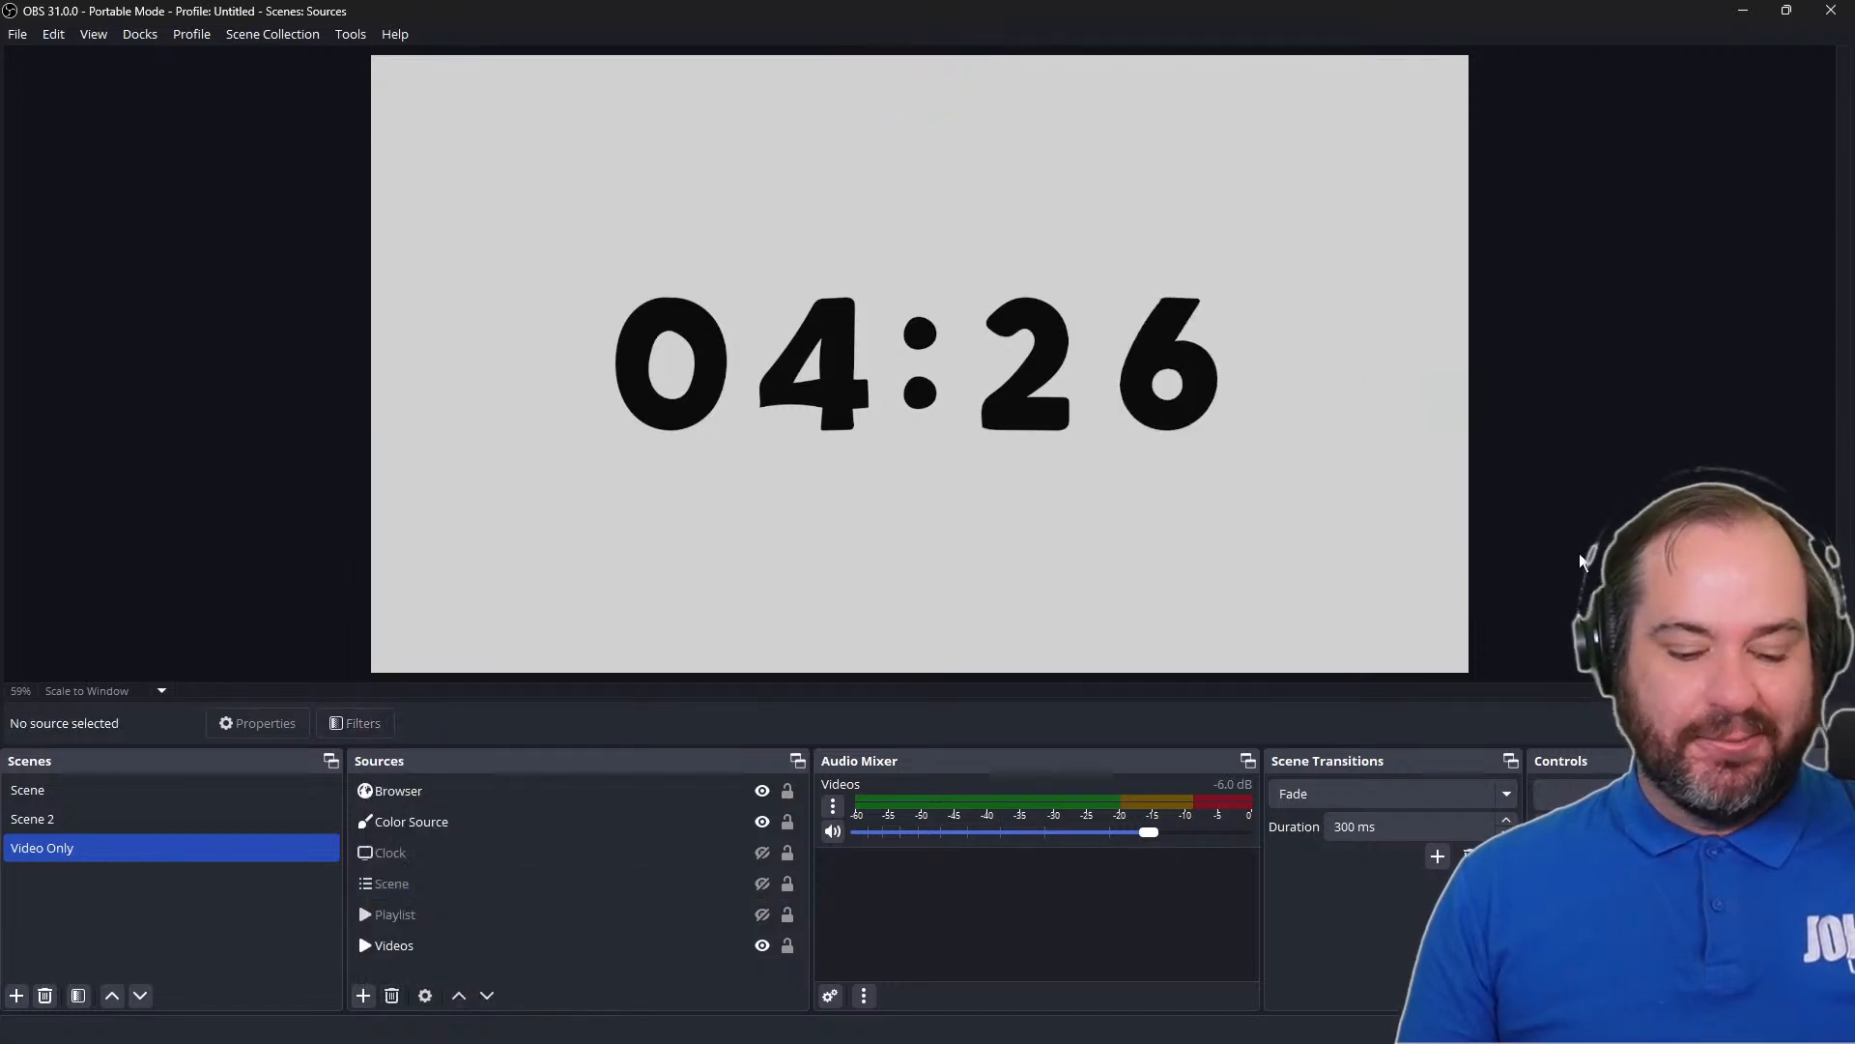